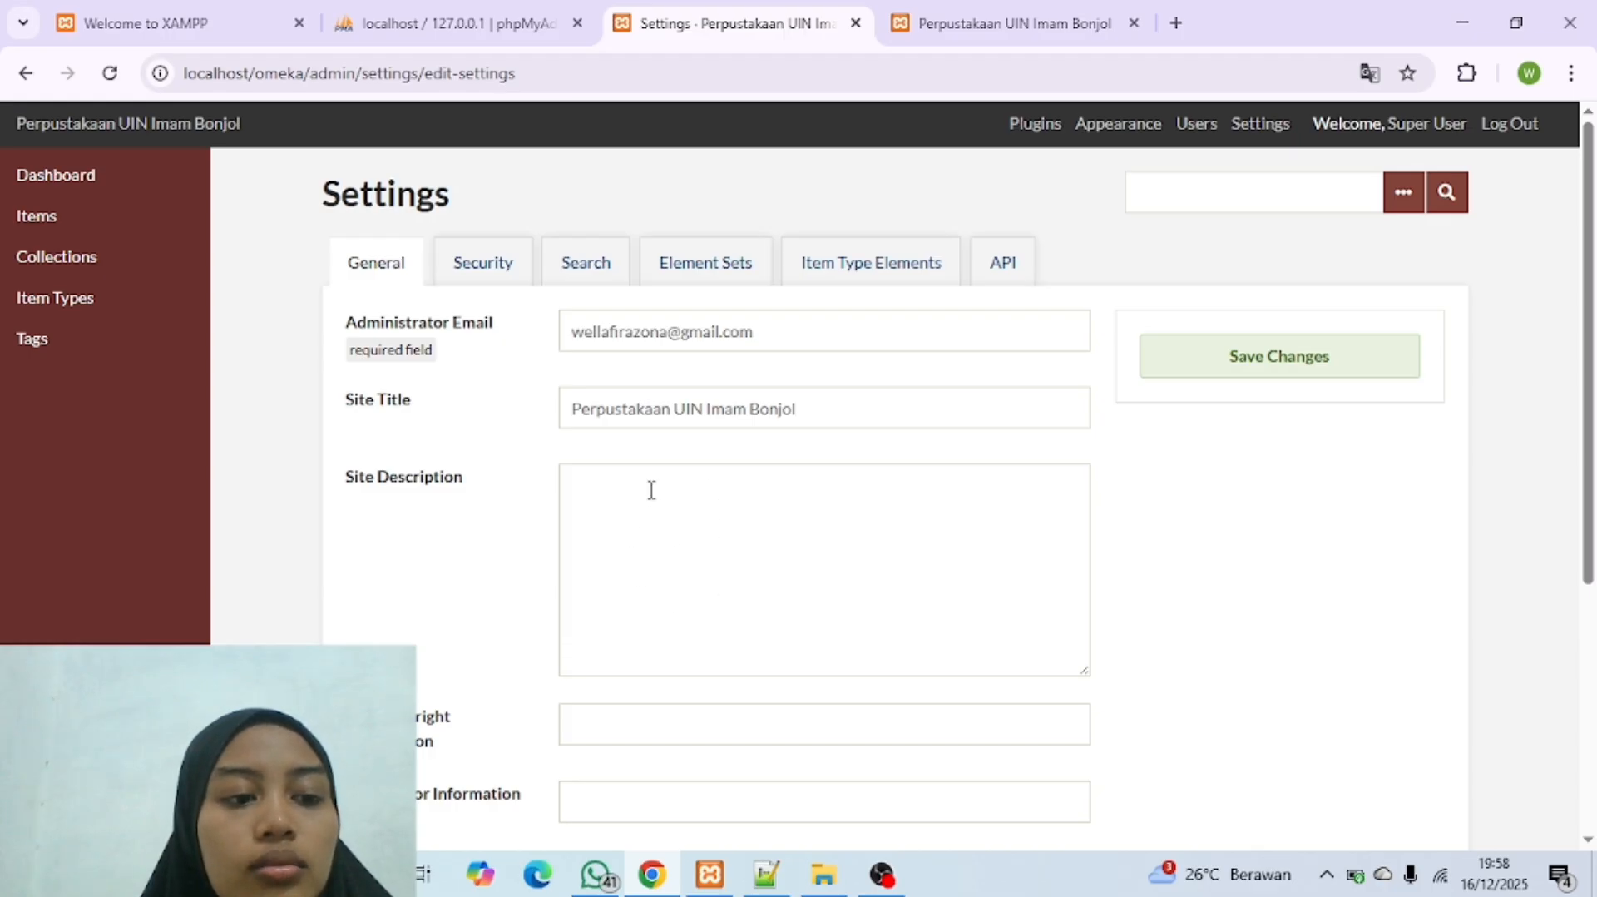
scroll(660, 618, down, 1)
scroll(660, 619, down, 3)
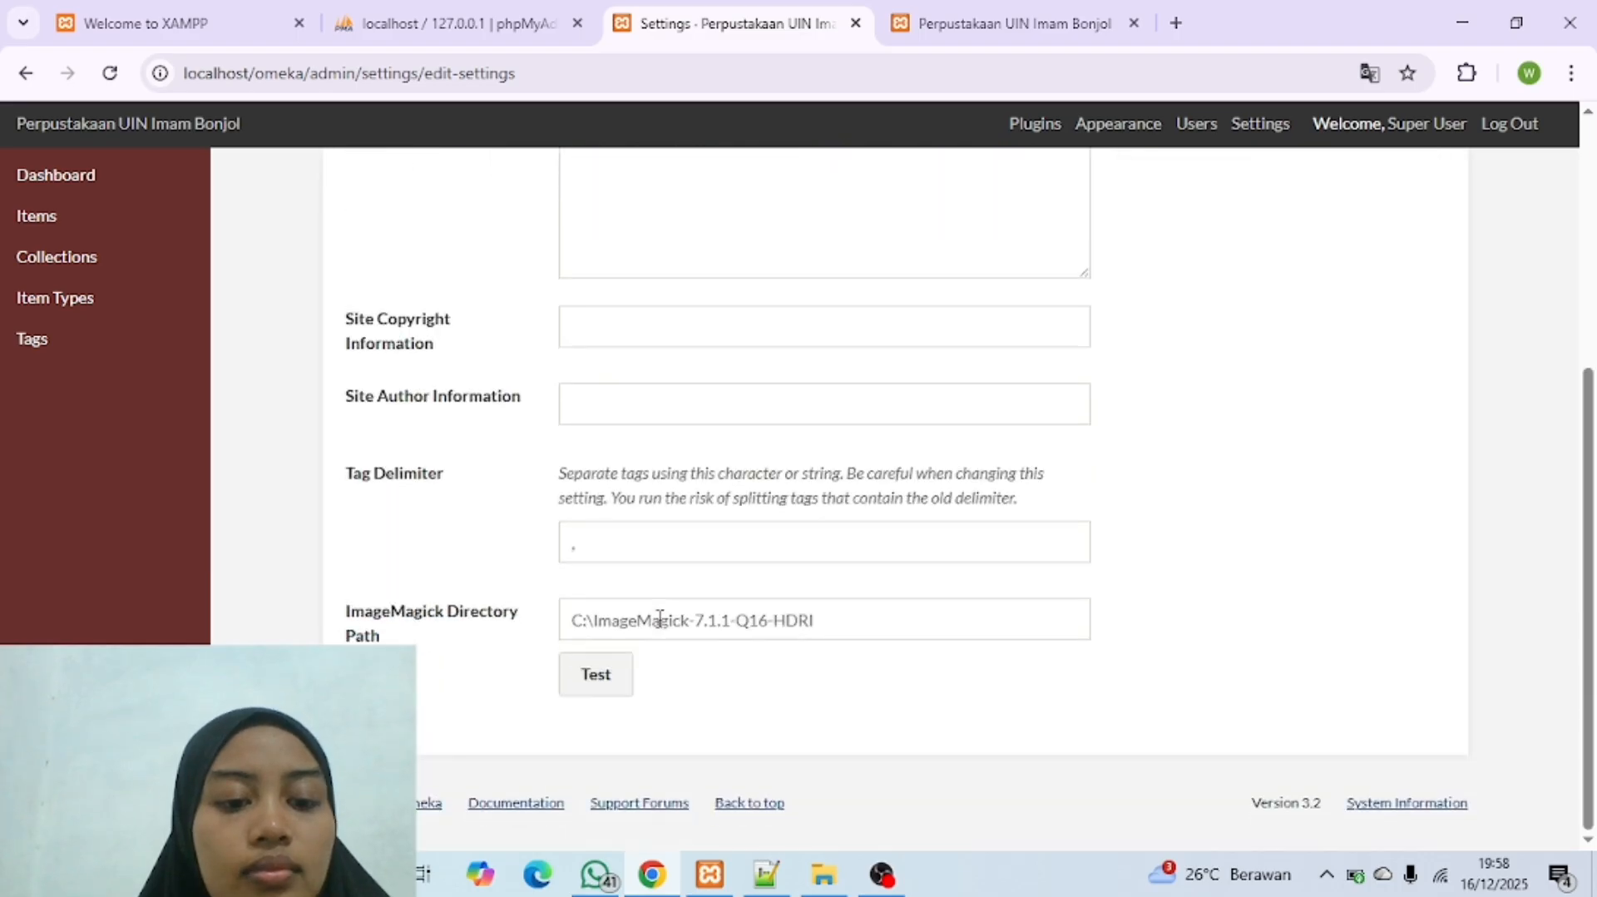
scroll(656, 620, up, 4)
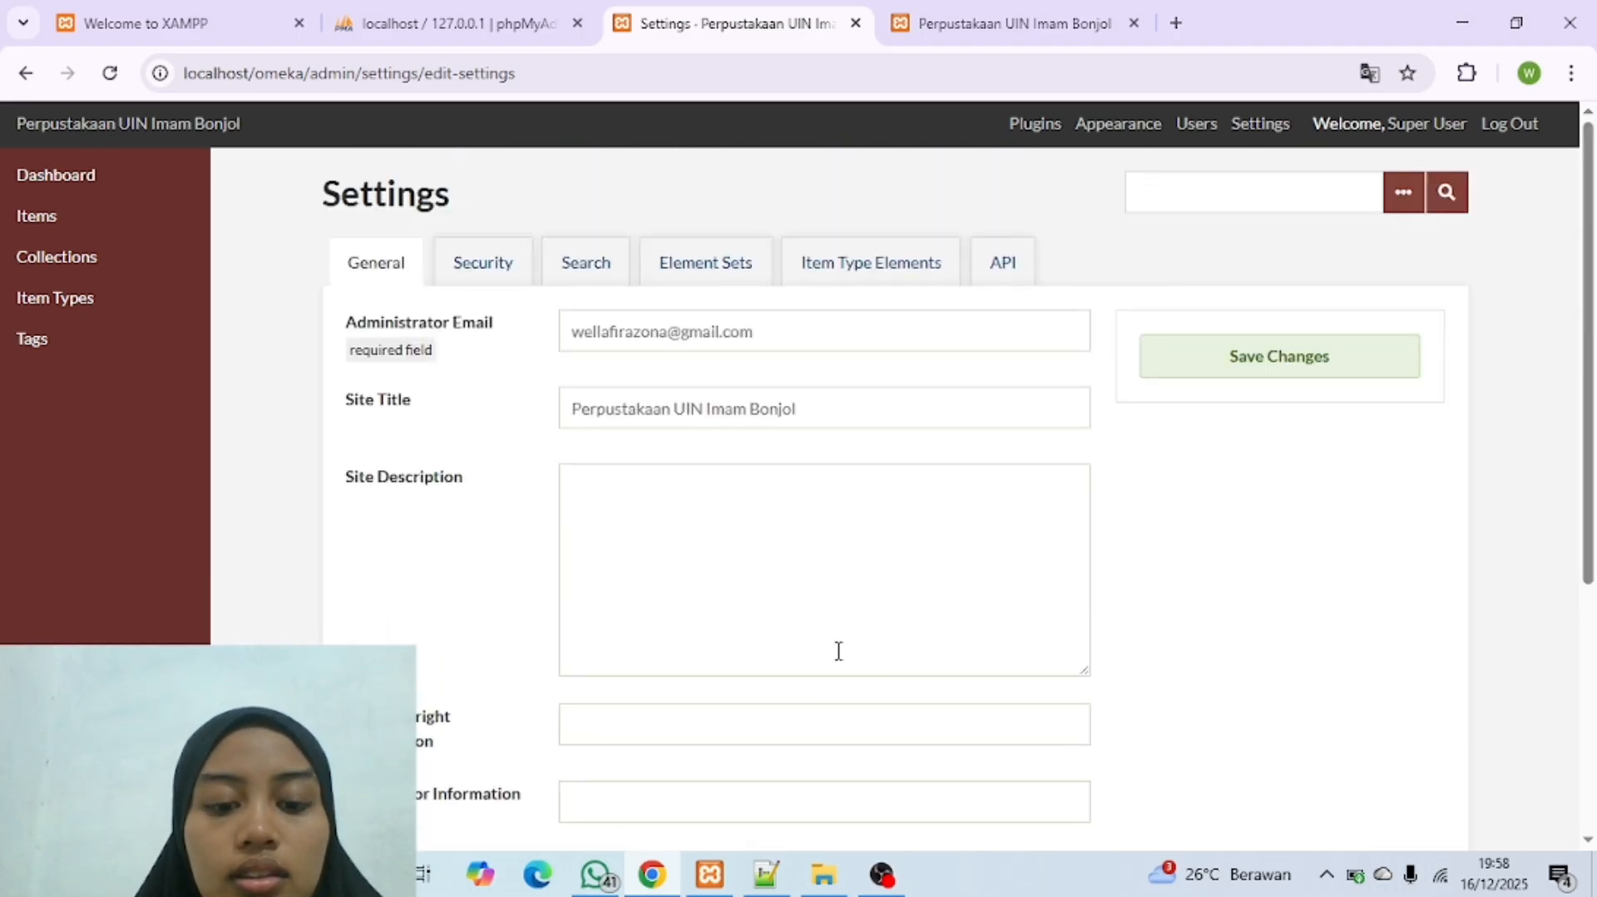
Step: Switch to File Explorer and open ffmpeg-7.1-essentials_build.zip from the "Bahan Latihan Penggunaan Omeka Classic" folder on drive D, dismissing the WinRAR pop-up
click(826, 885)
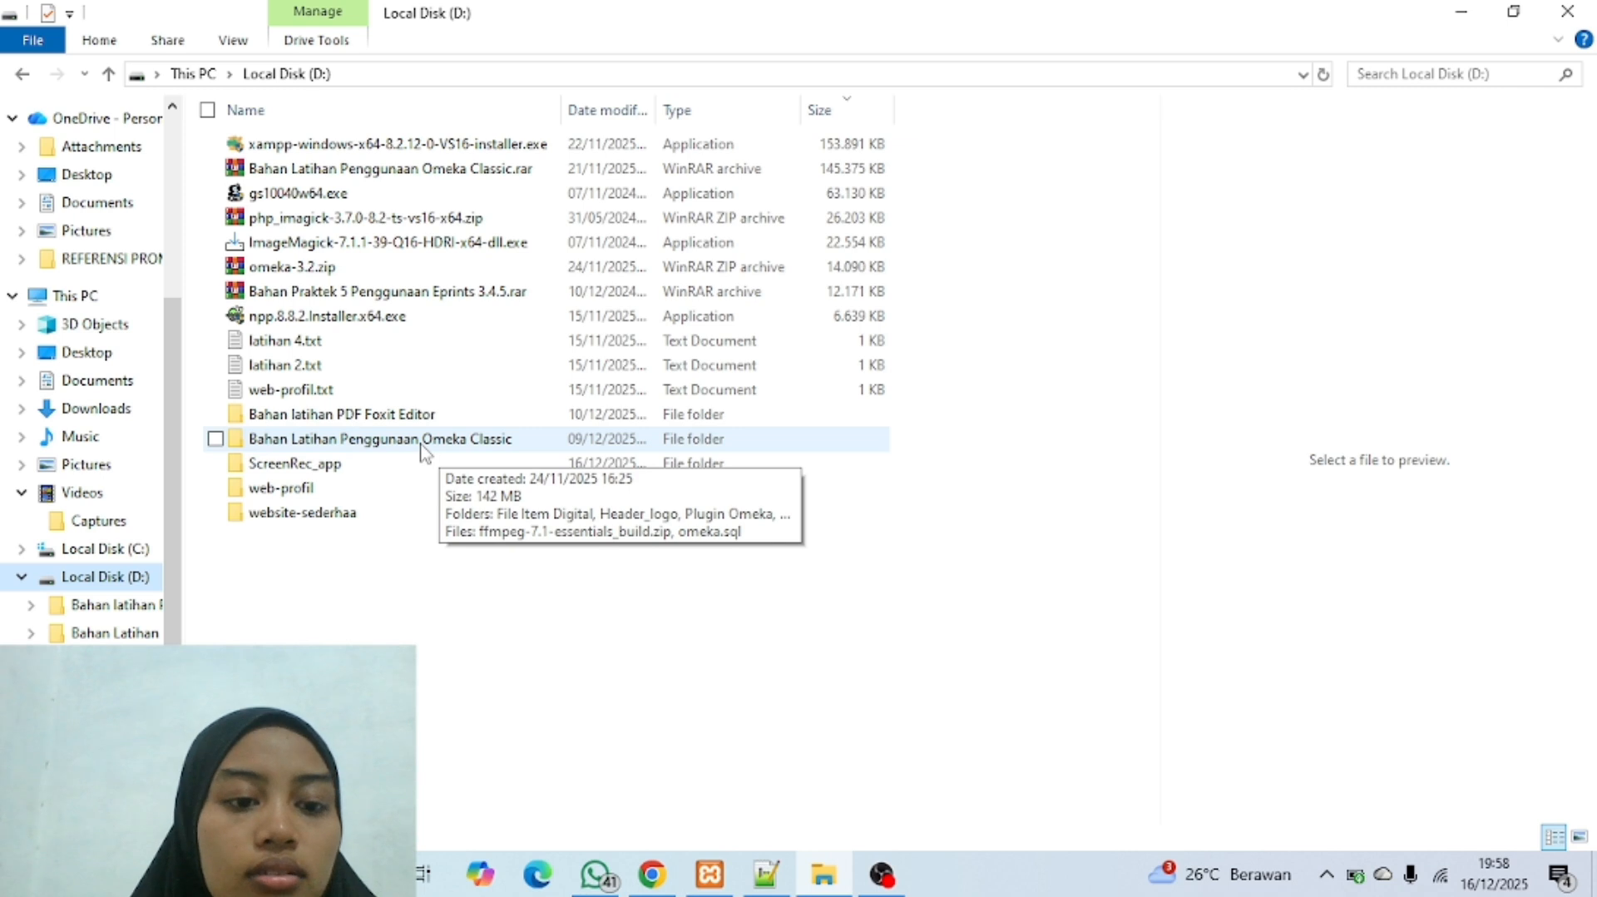
double_click(375, 450)
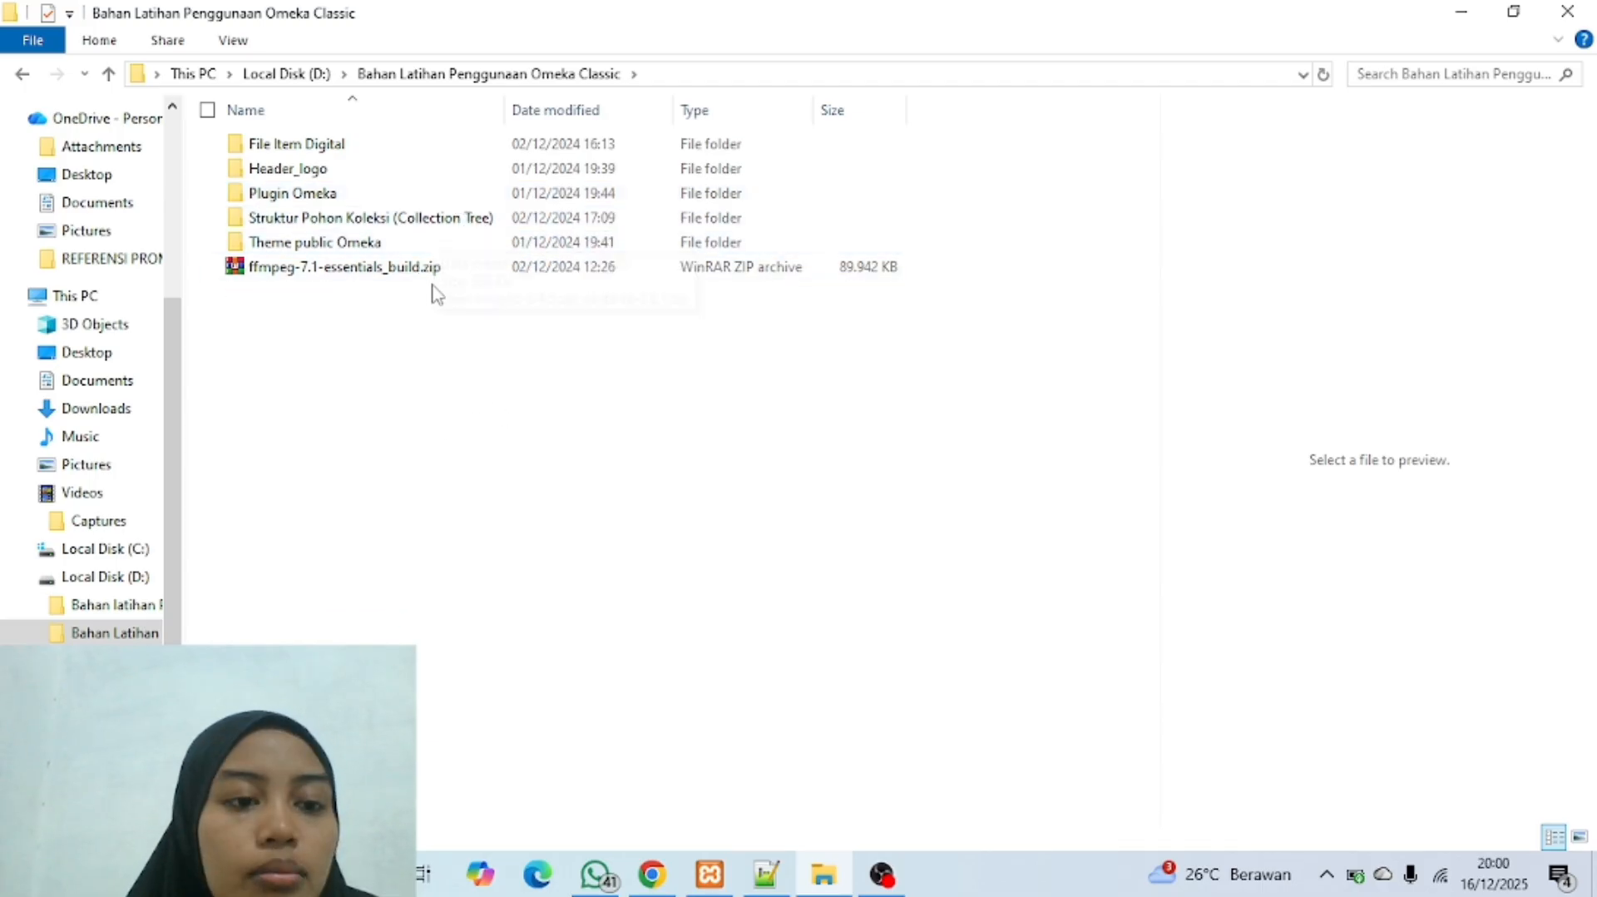
double_click(363, 268)
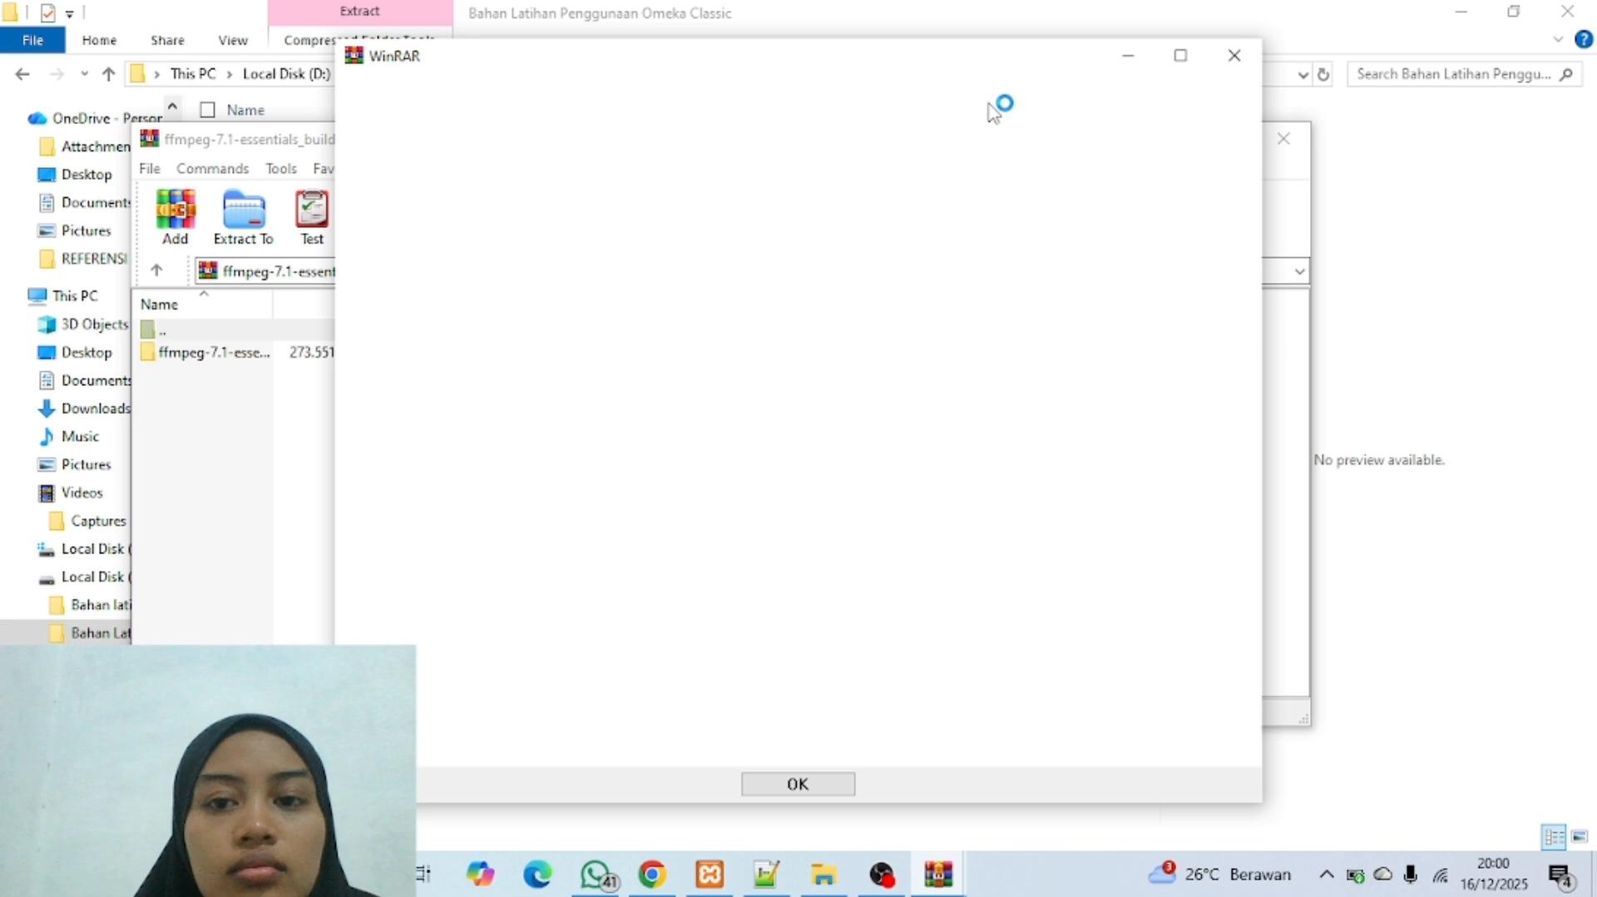
click(1234, 55)
Step: Extract the ffmpeg folder from the archive to C:\ and close the archive window
click(596, 361)
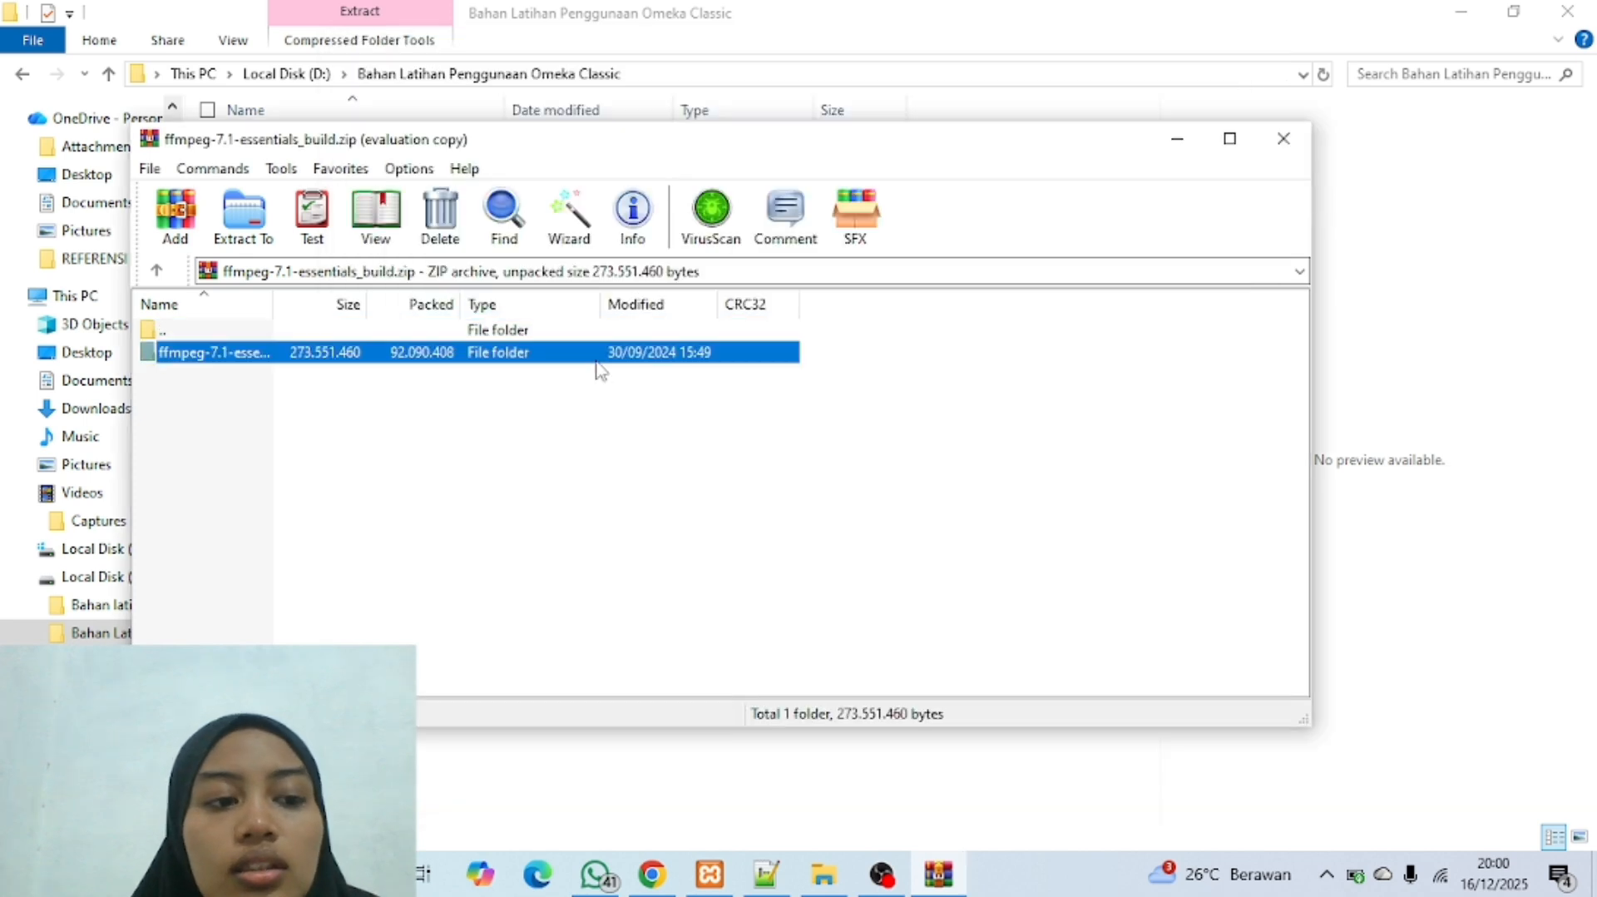
right_click(598, 368)
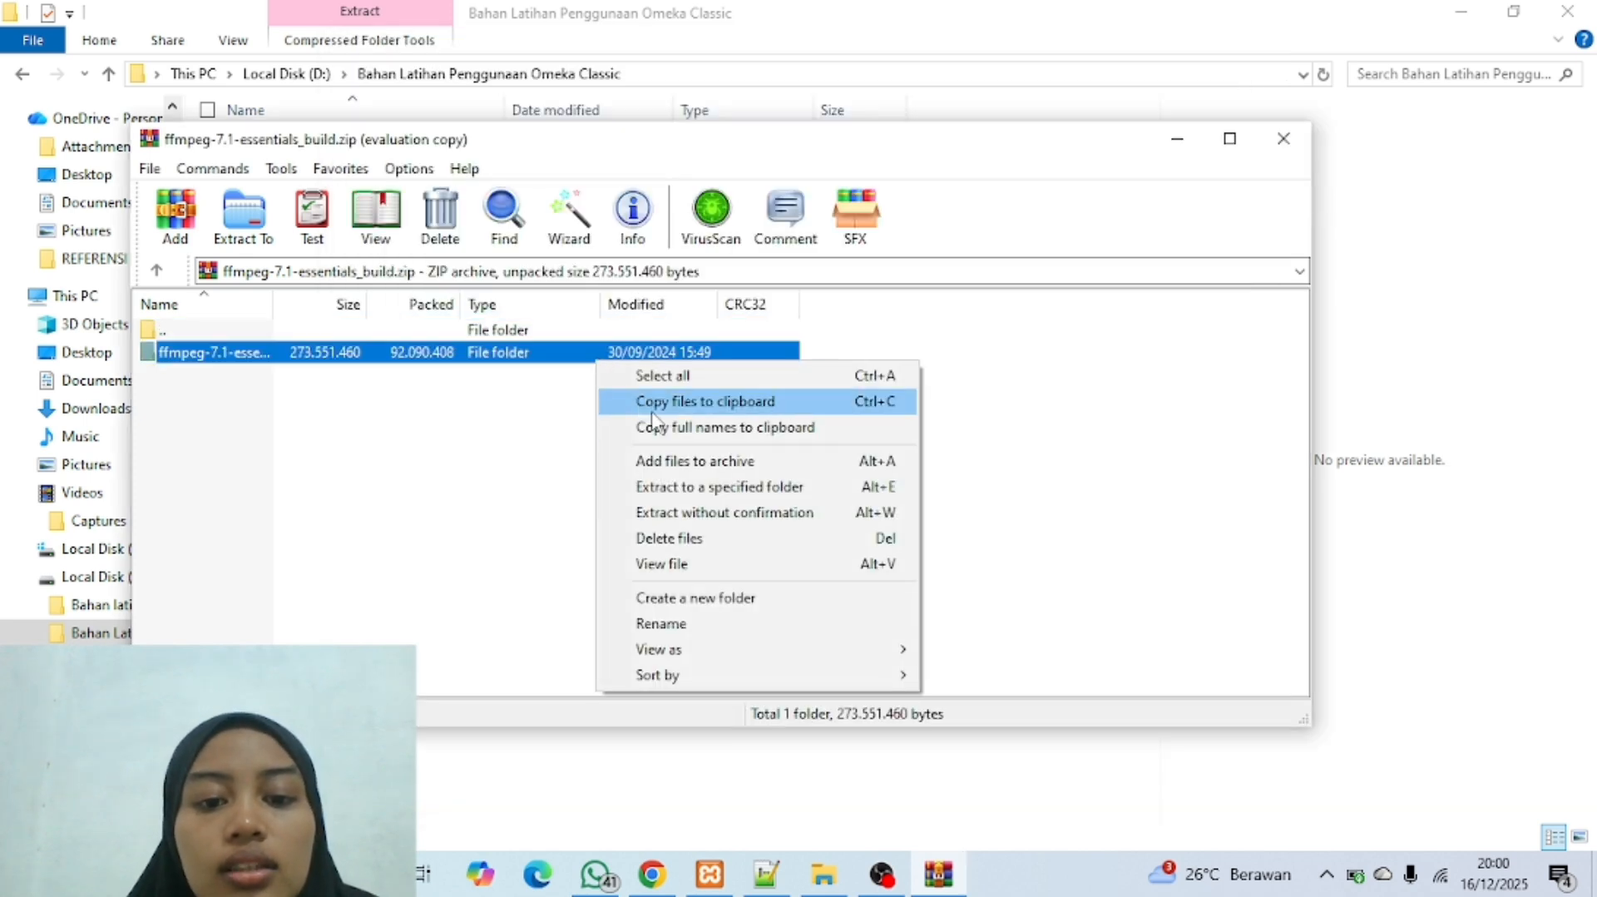
click(699, 489)
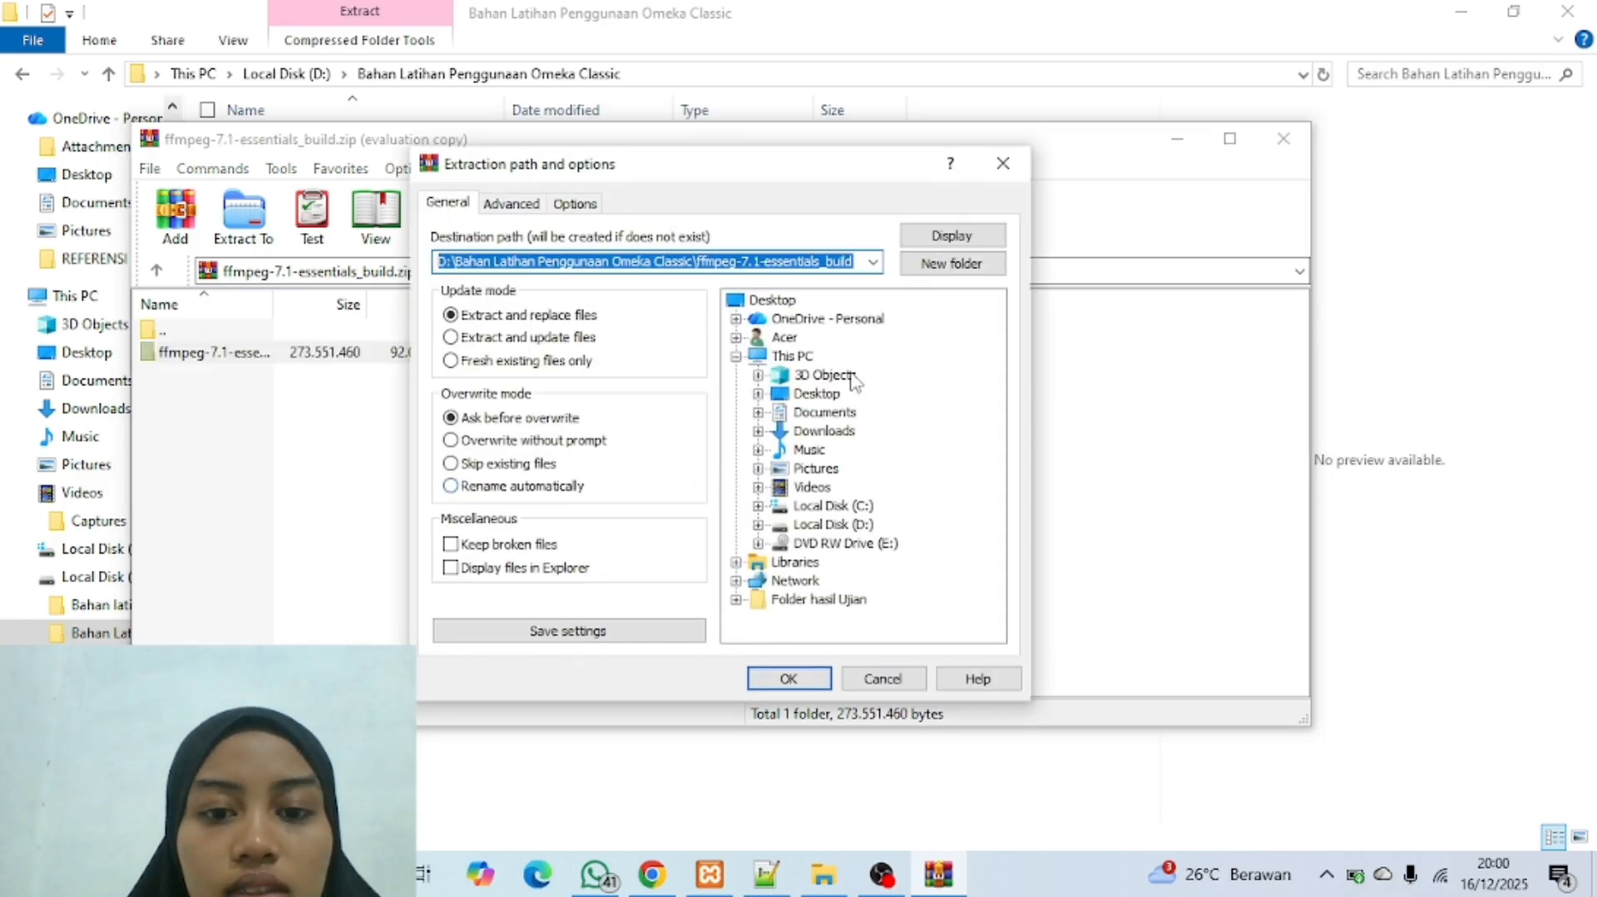
click(758, 506)
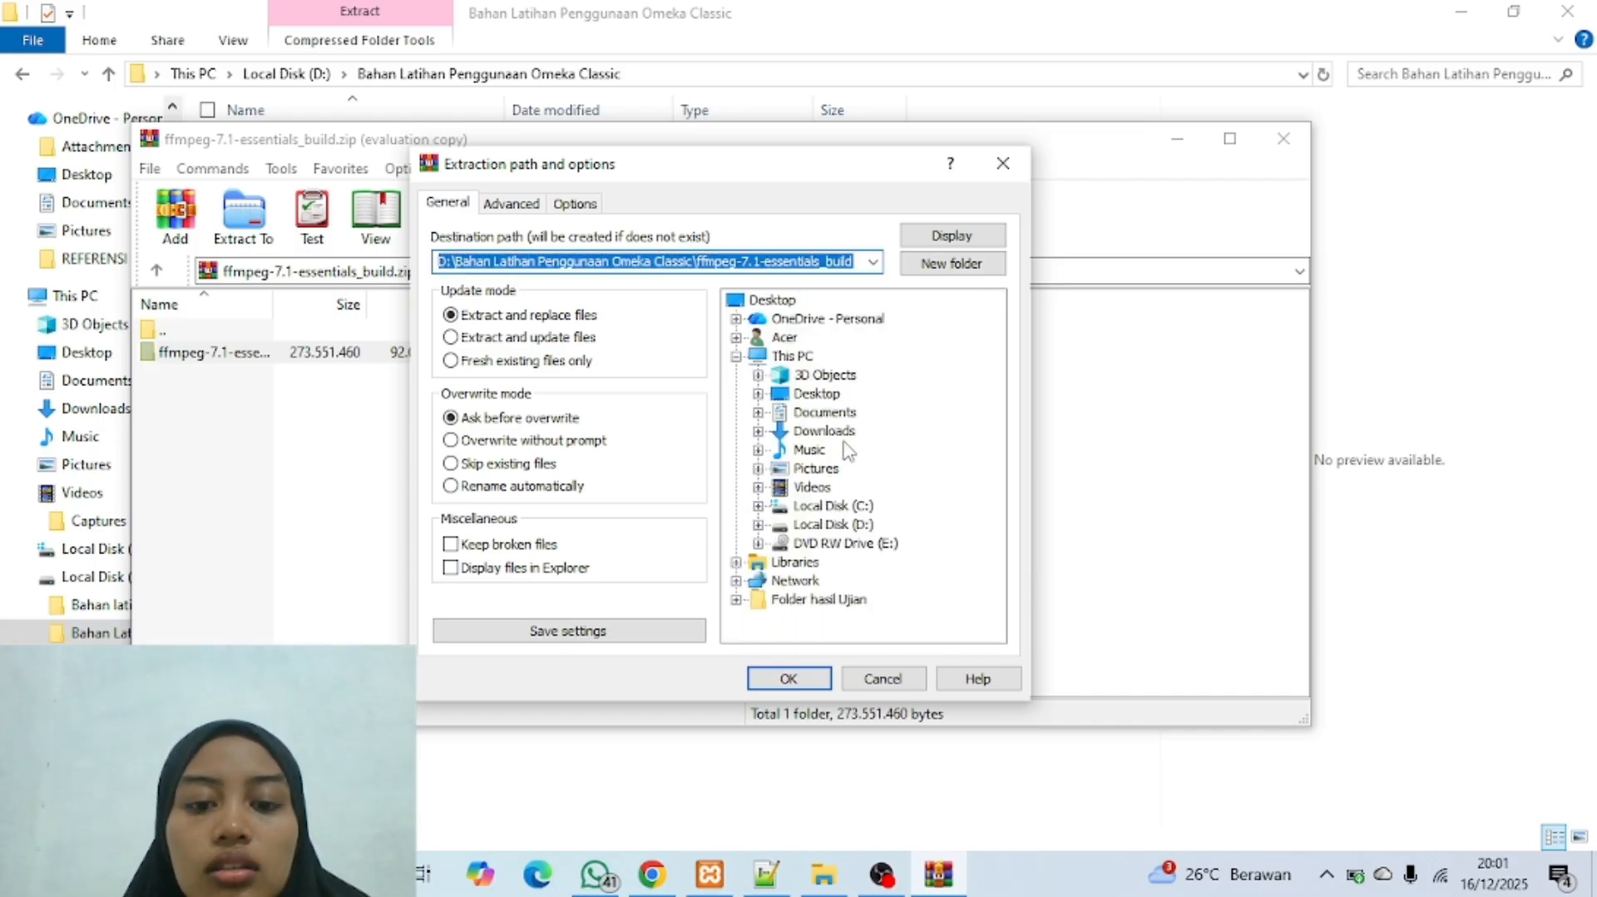
click(831, 505)
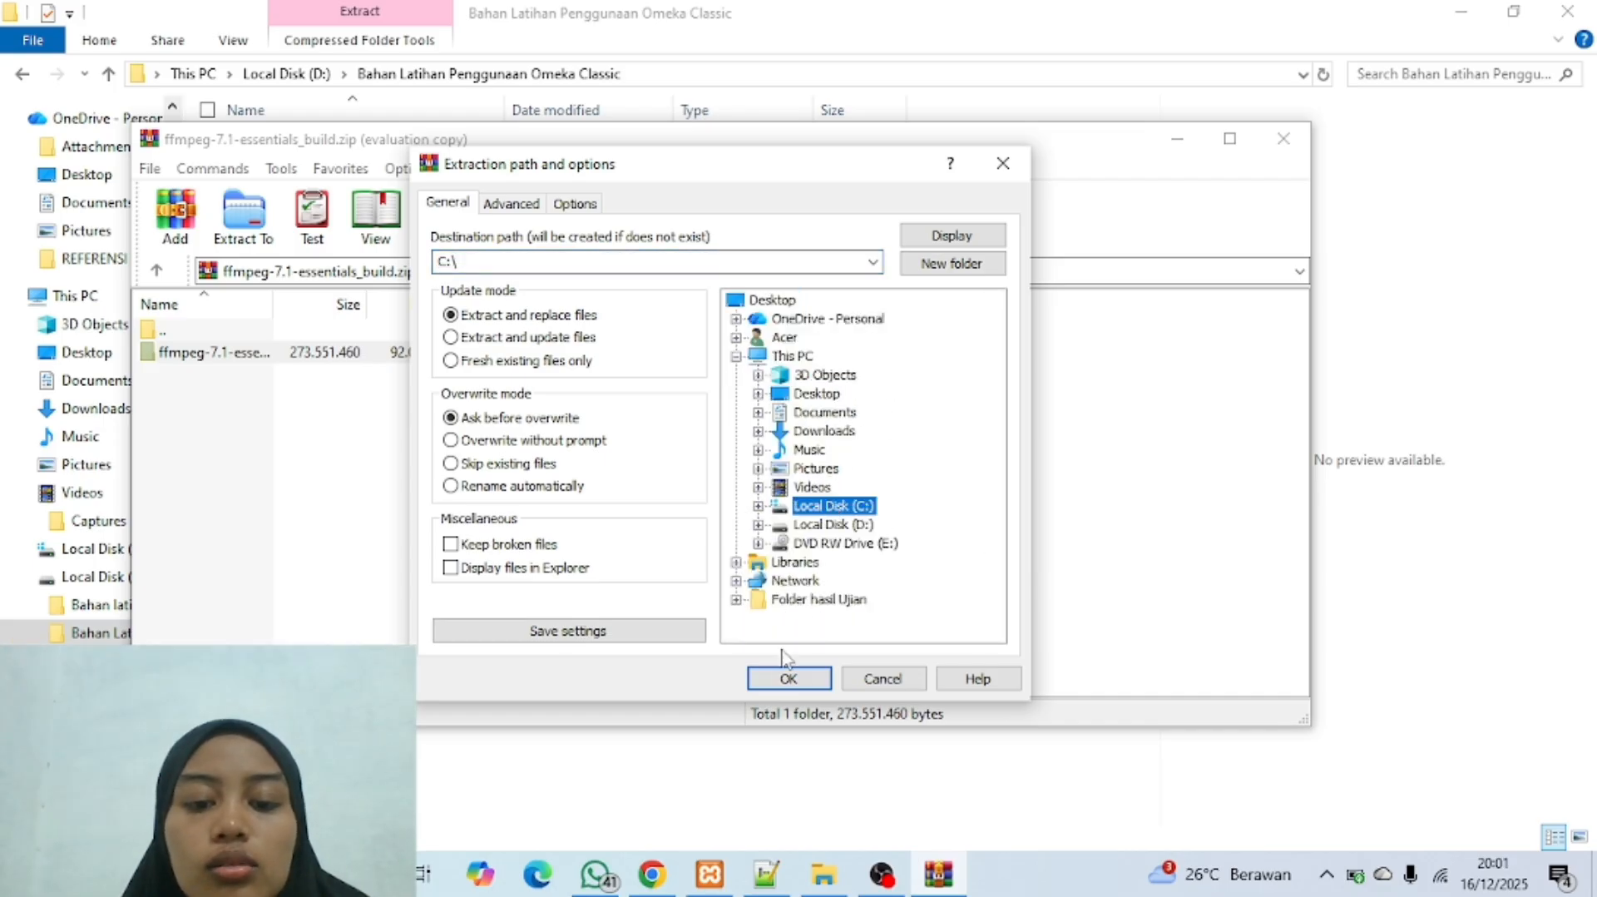
click(780, 679)
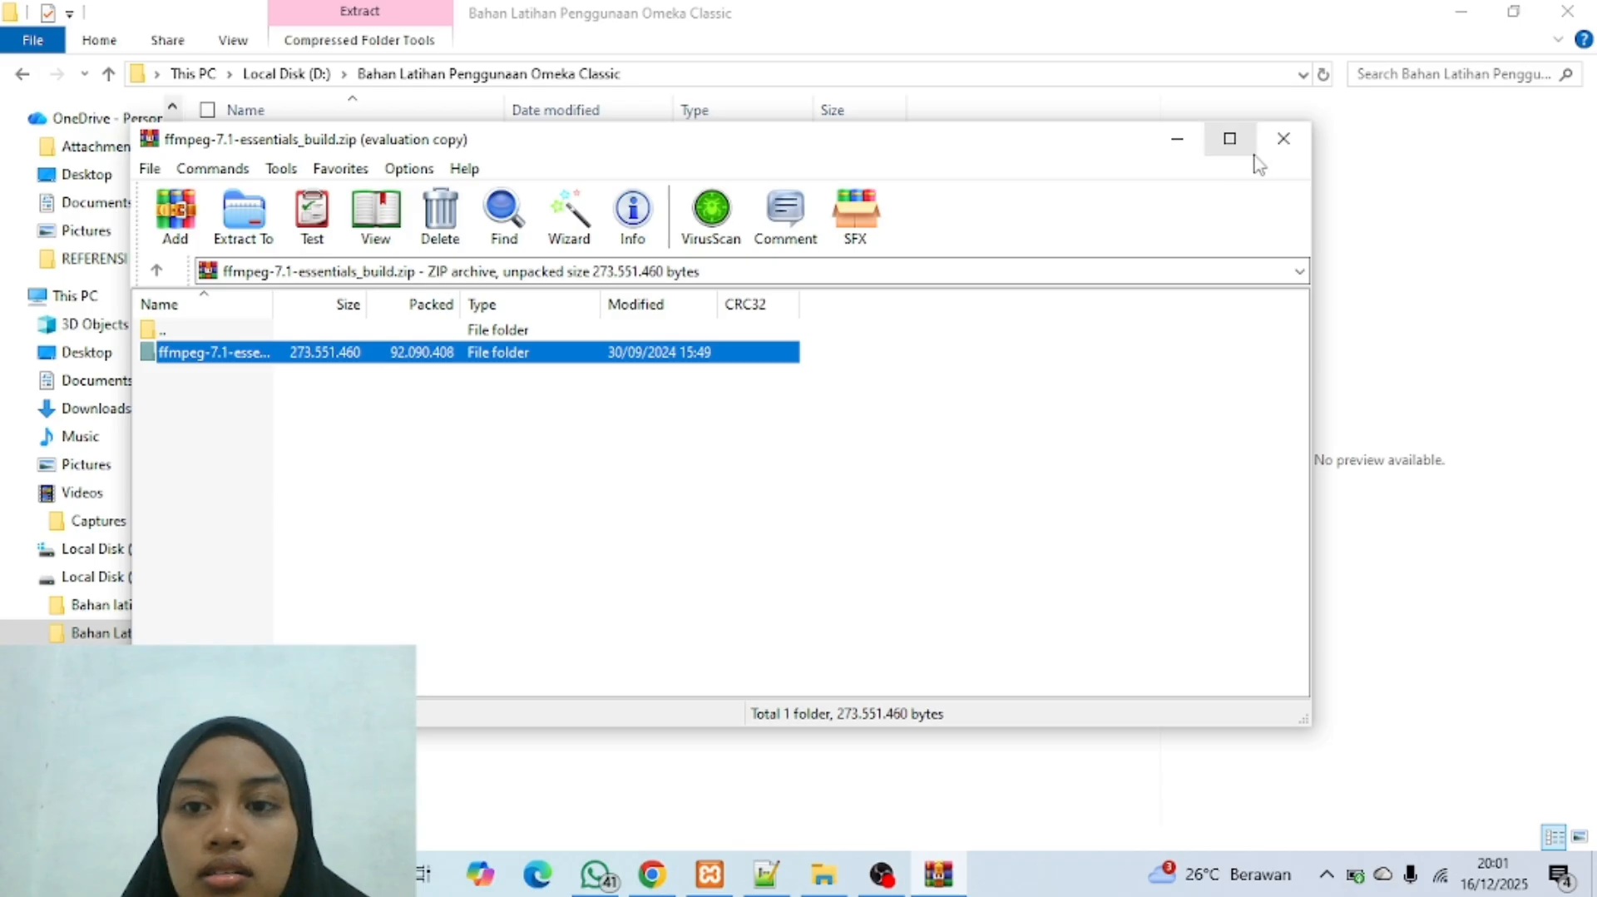
click(1283, 138)
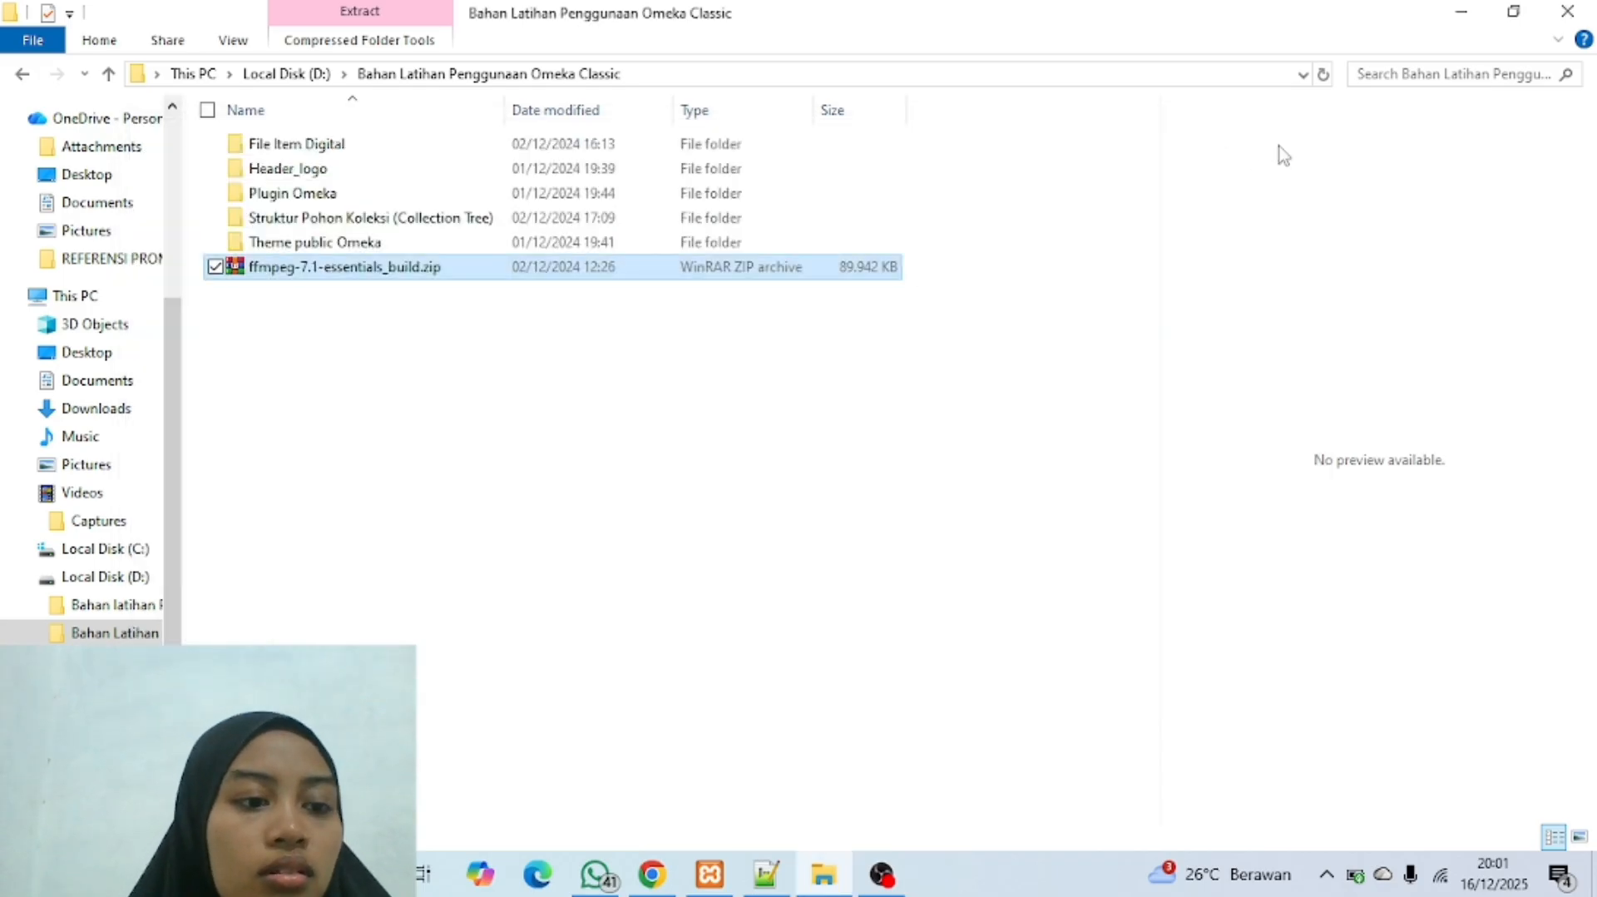
Step: Open the bin folder inside ffmpeg-7.1-essentials_build on Local Disk (C:) and copy its full path
click(120, 550)
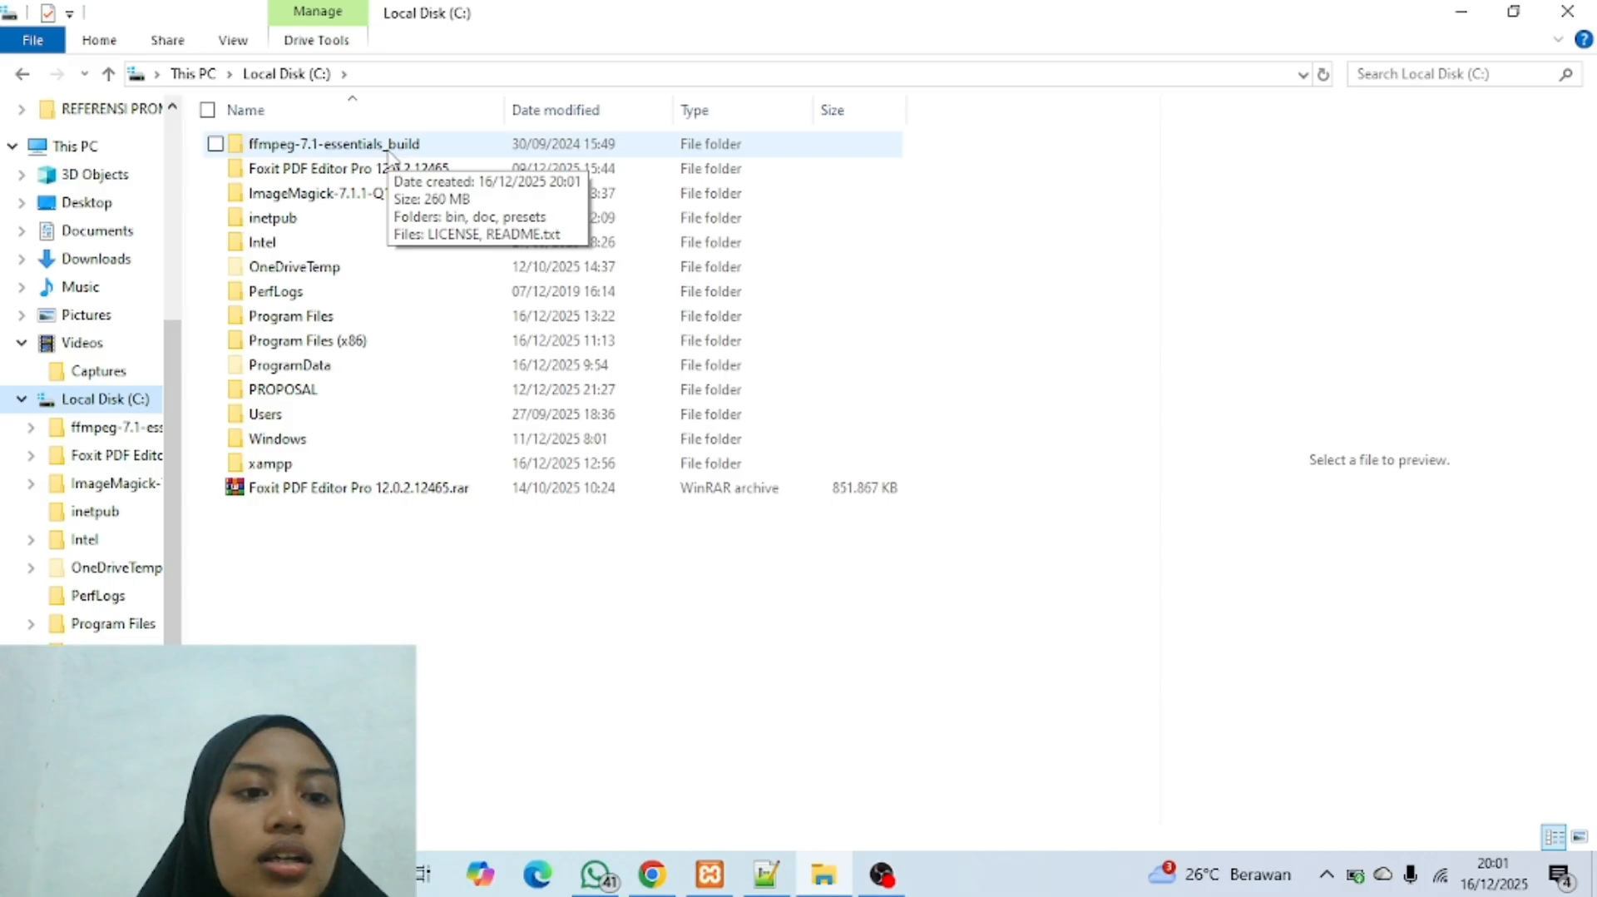
click(565, 146)
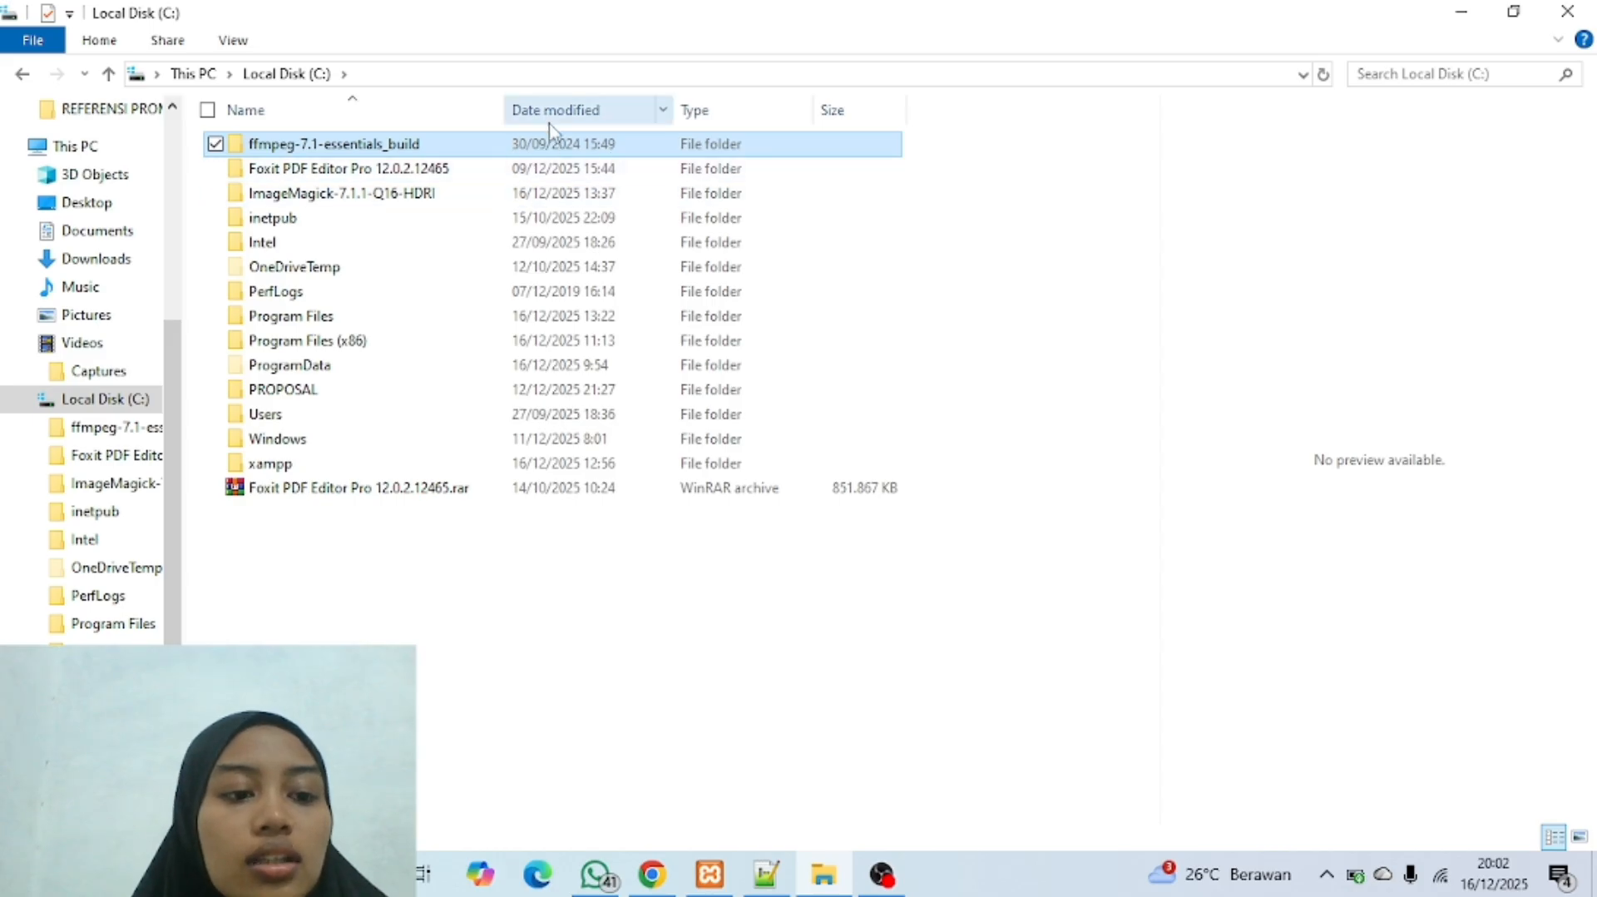
double_click(361, 148)
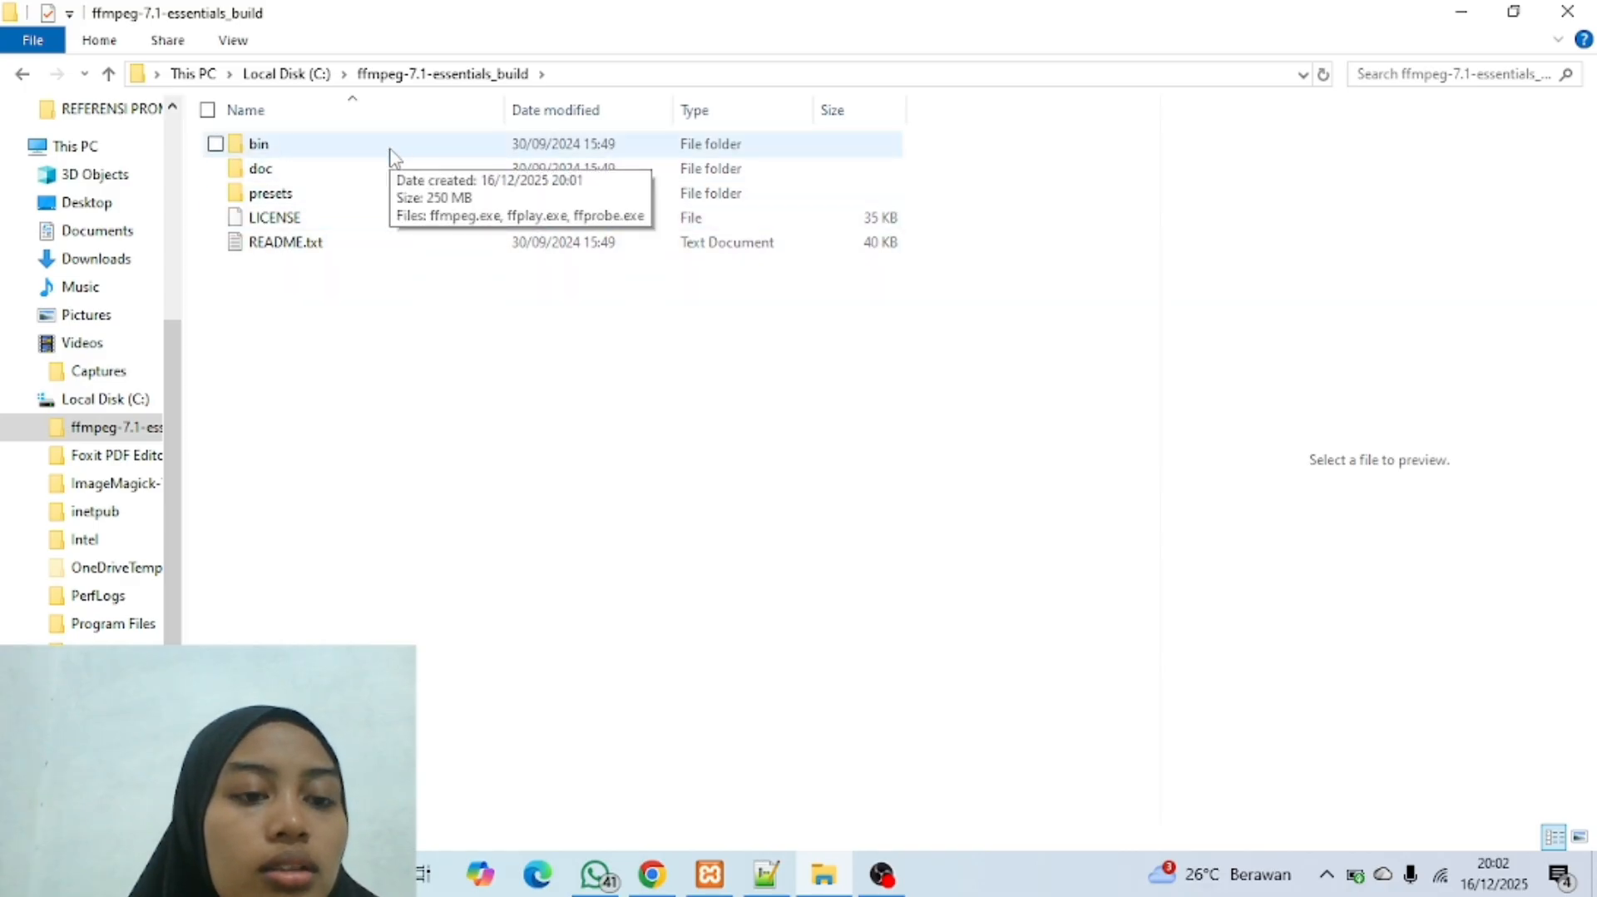
double_click(393, 155)
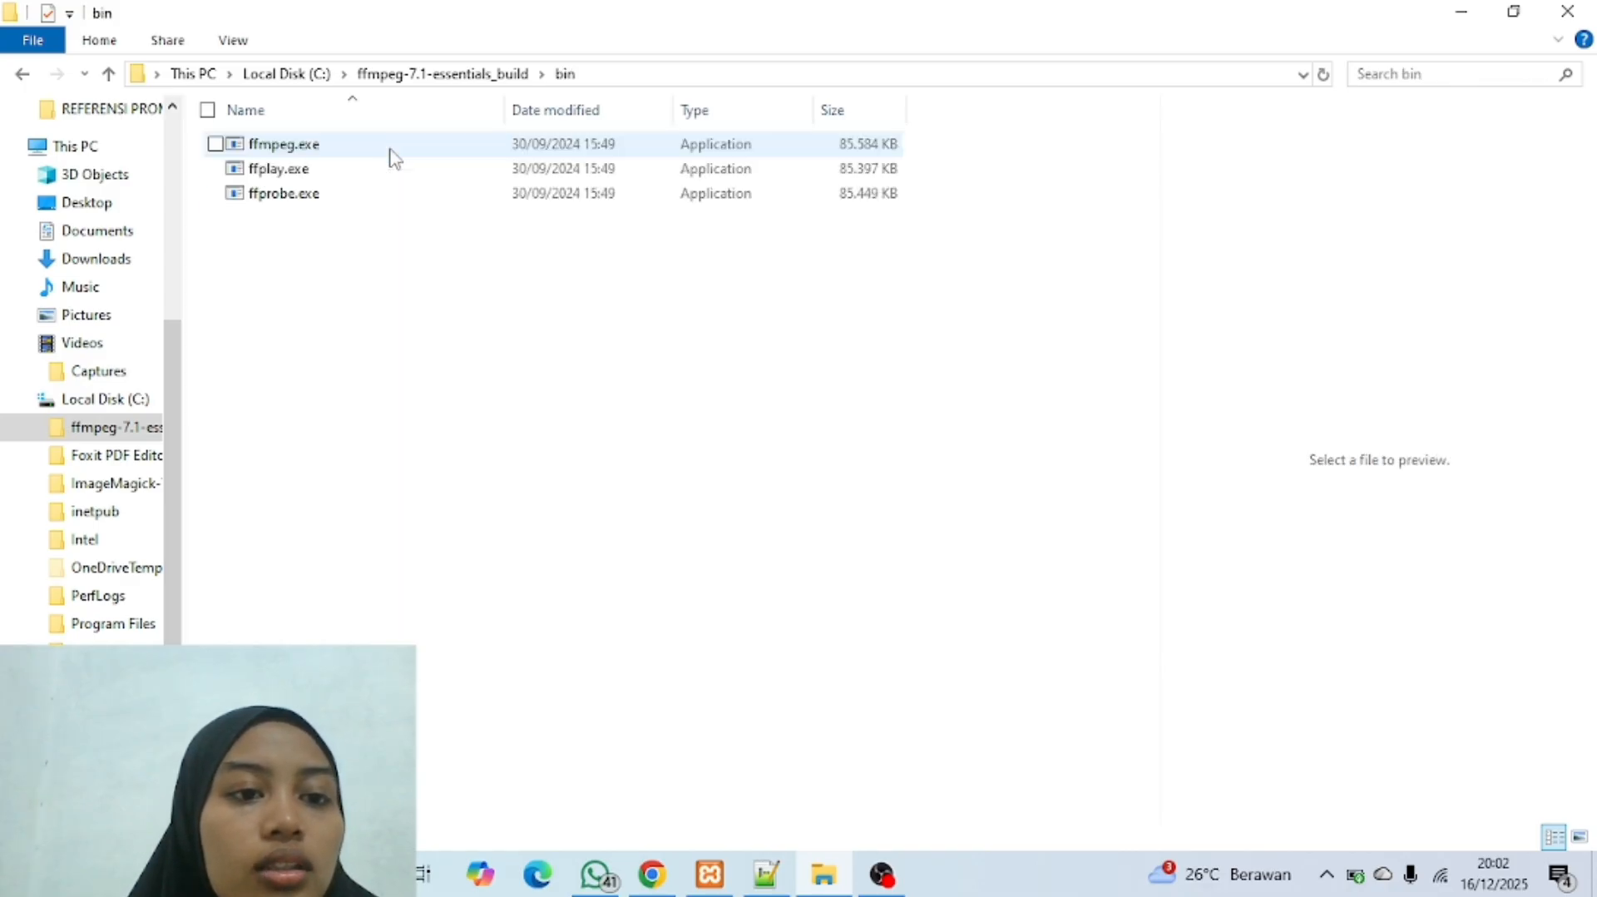
click(639, 73)
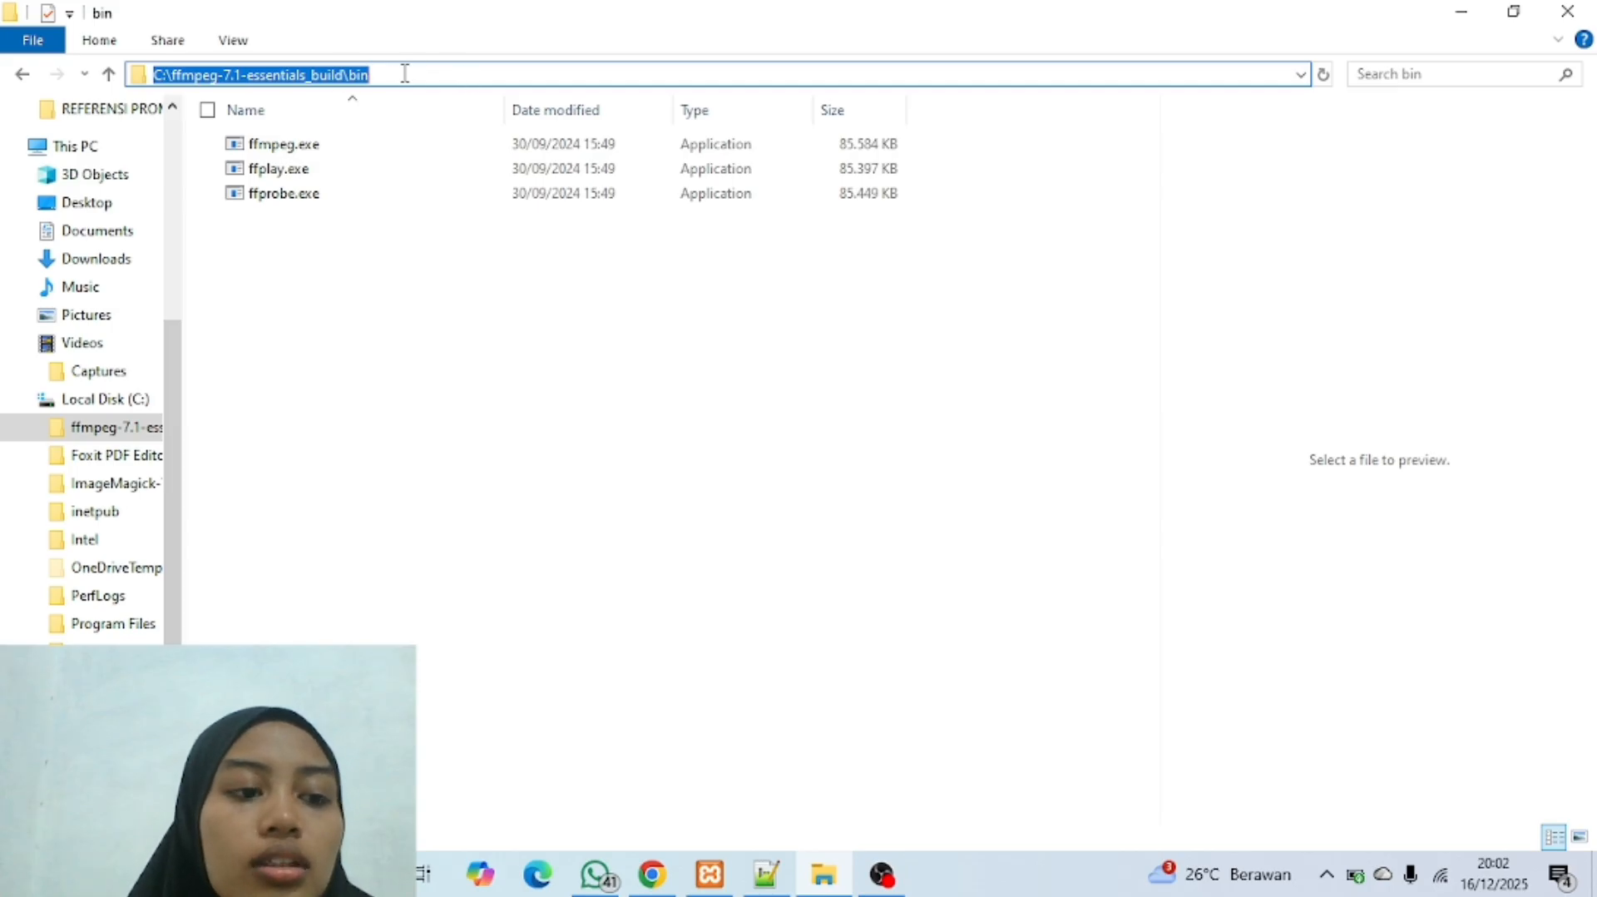
right_click(323, 74)
click(375, 150)
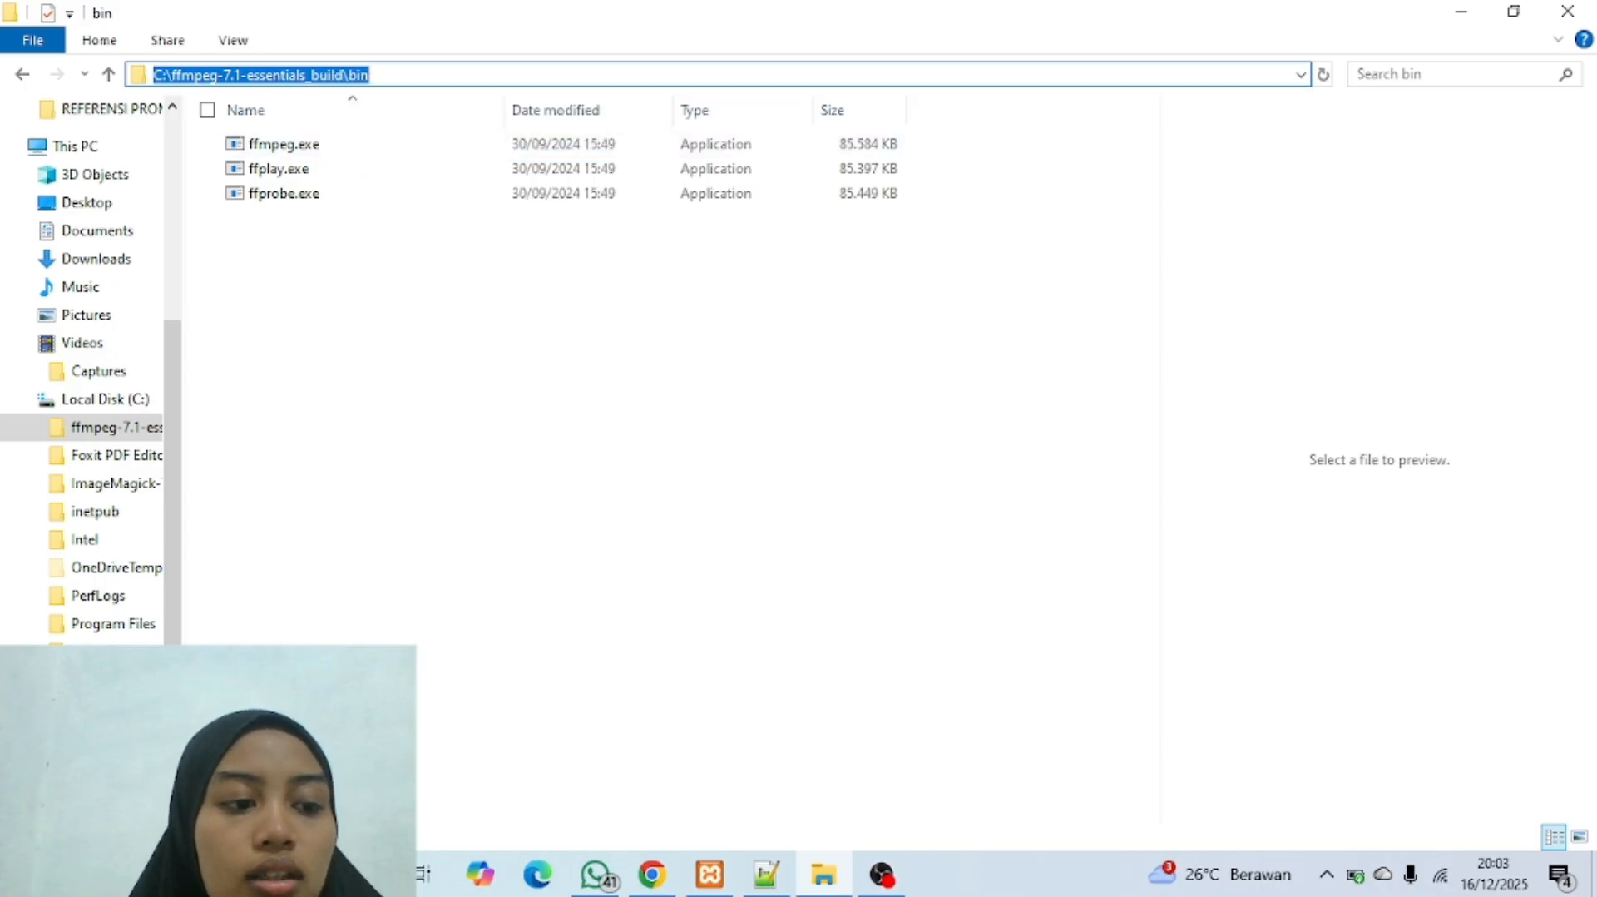
Step: Search Windows for "varia" and open the Environment Variables dialog from the system properties
key(super)
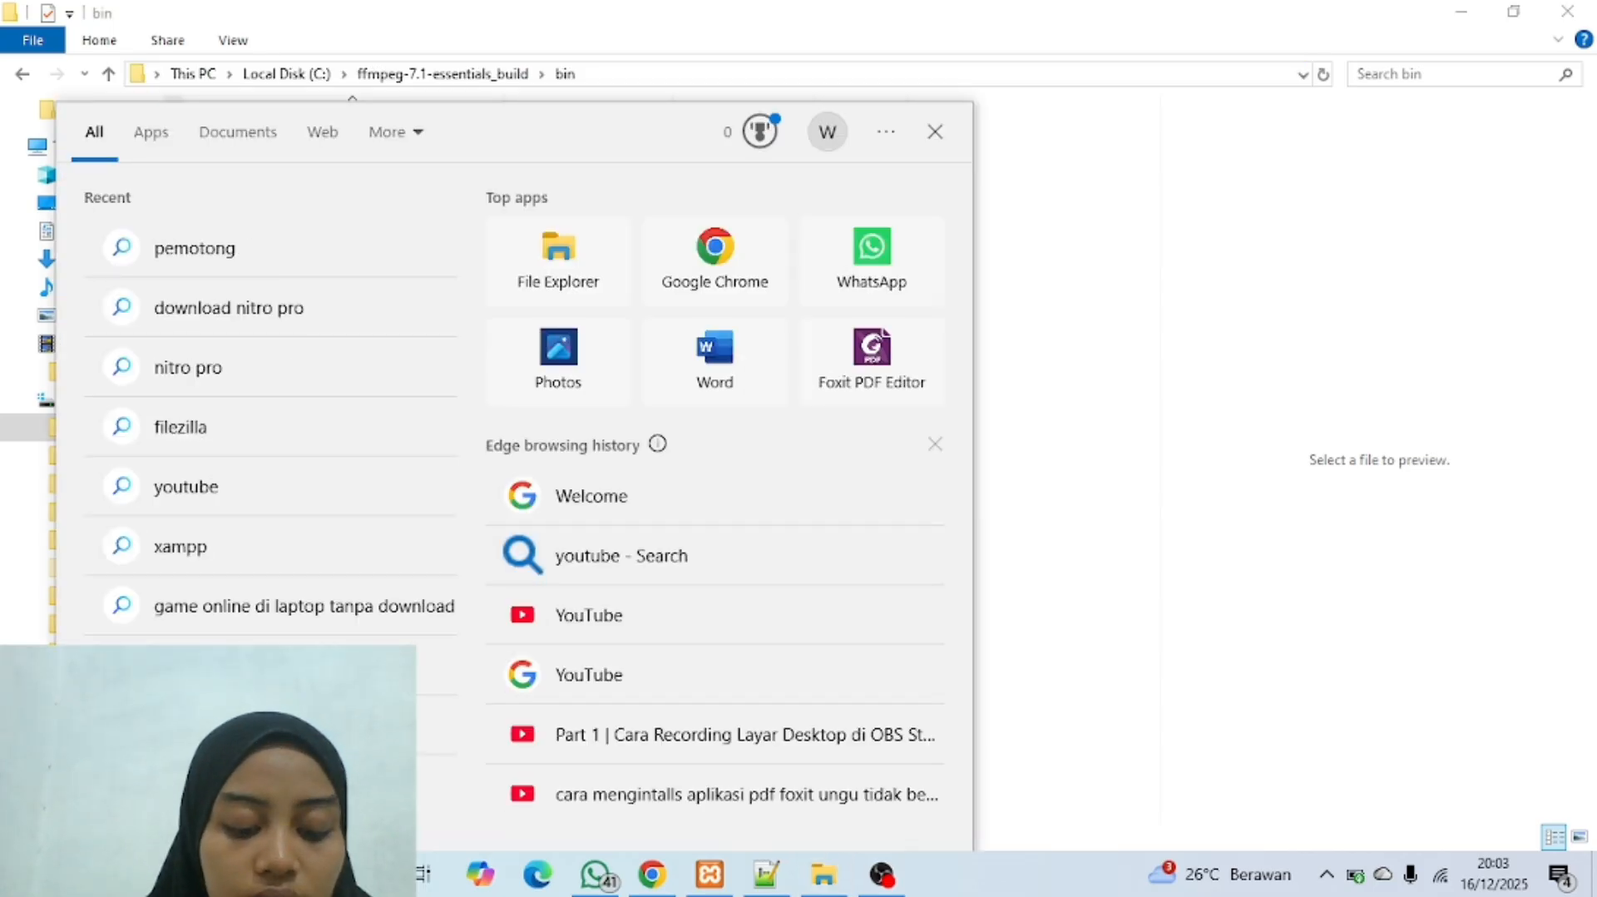
text(varia)
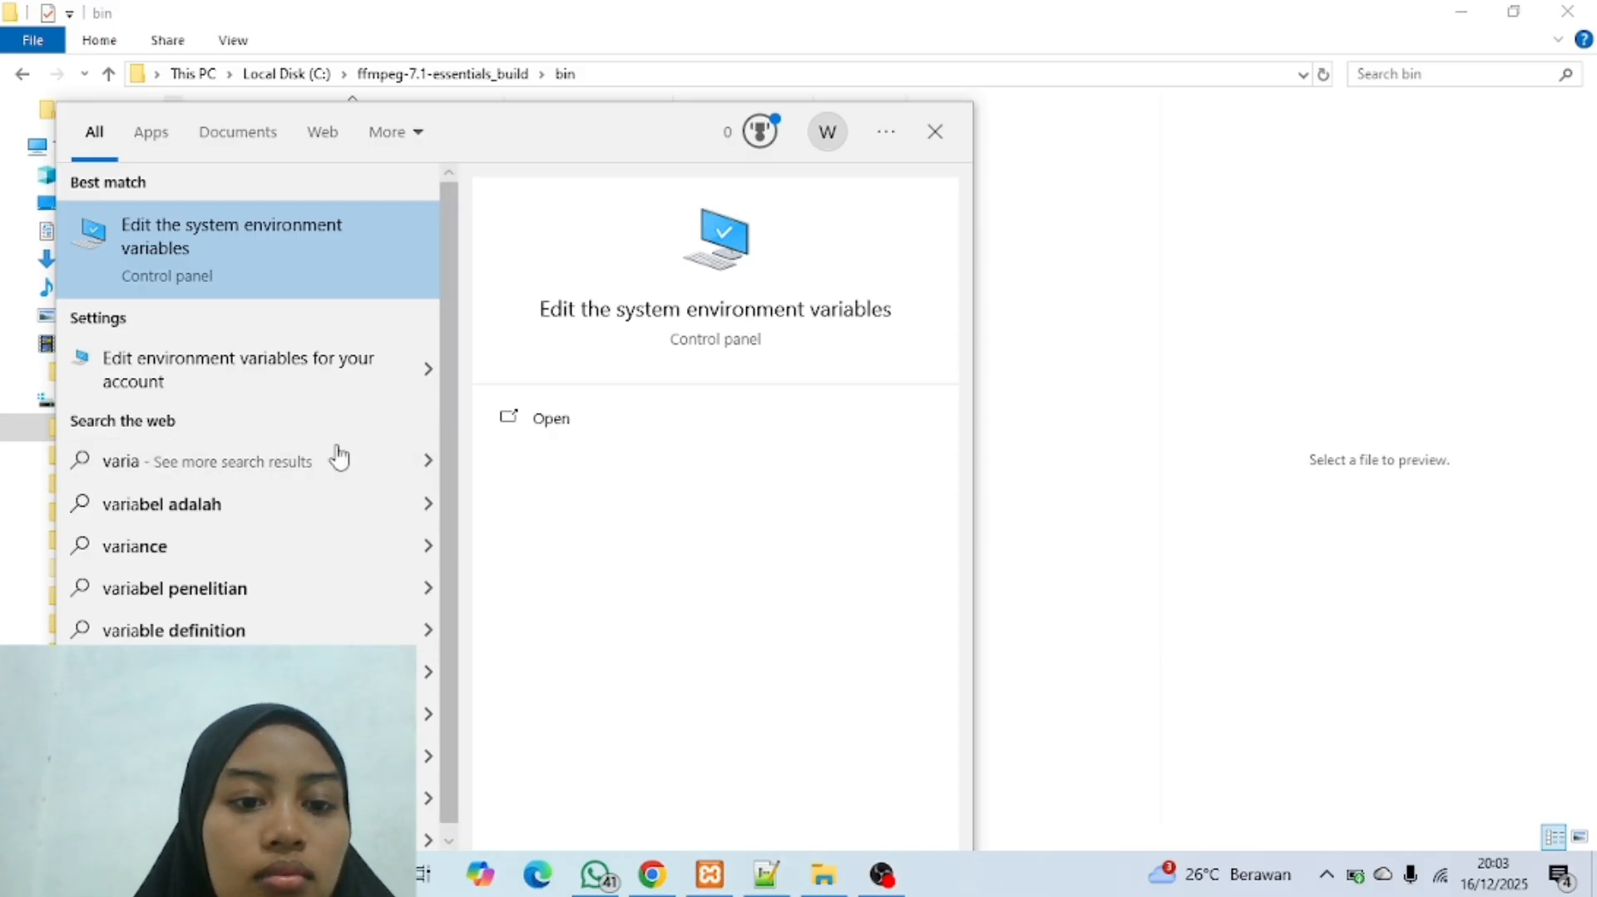
click(533, 418)
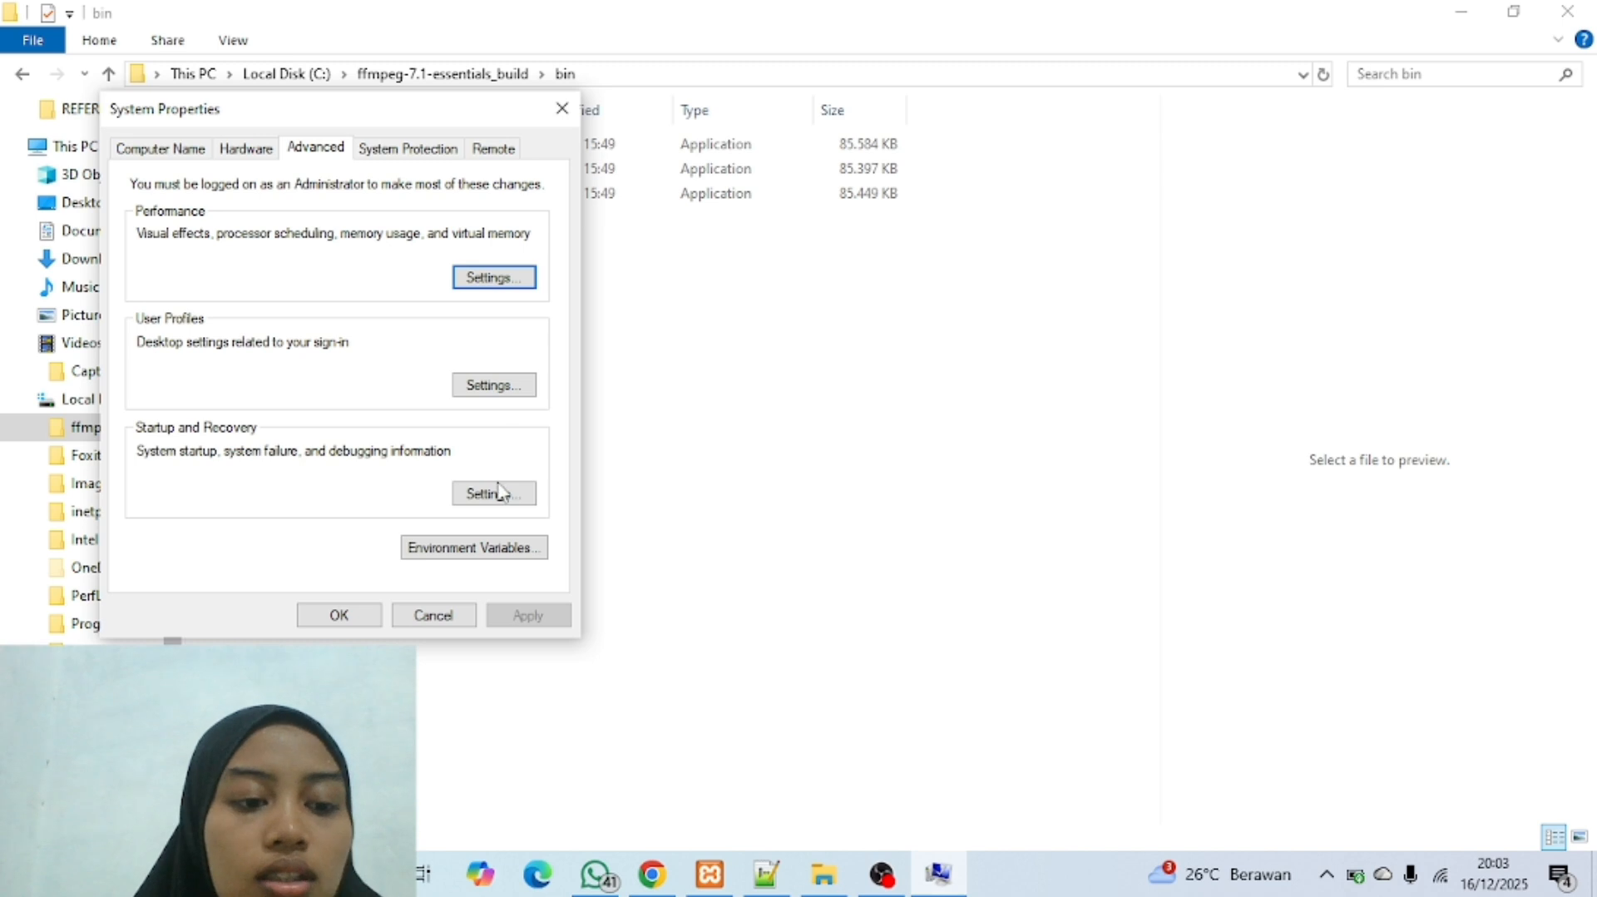
click(490, 559)
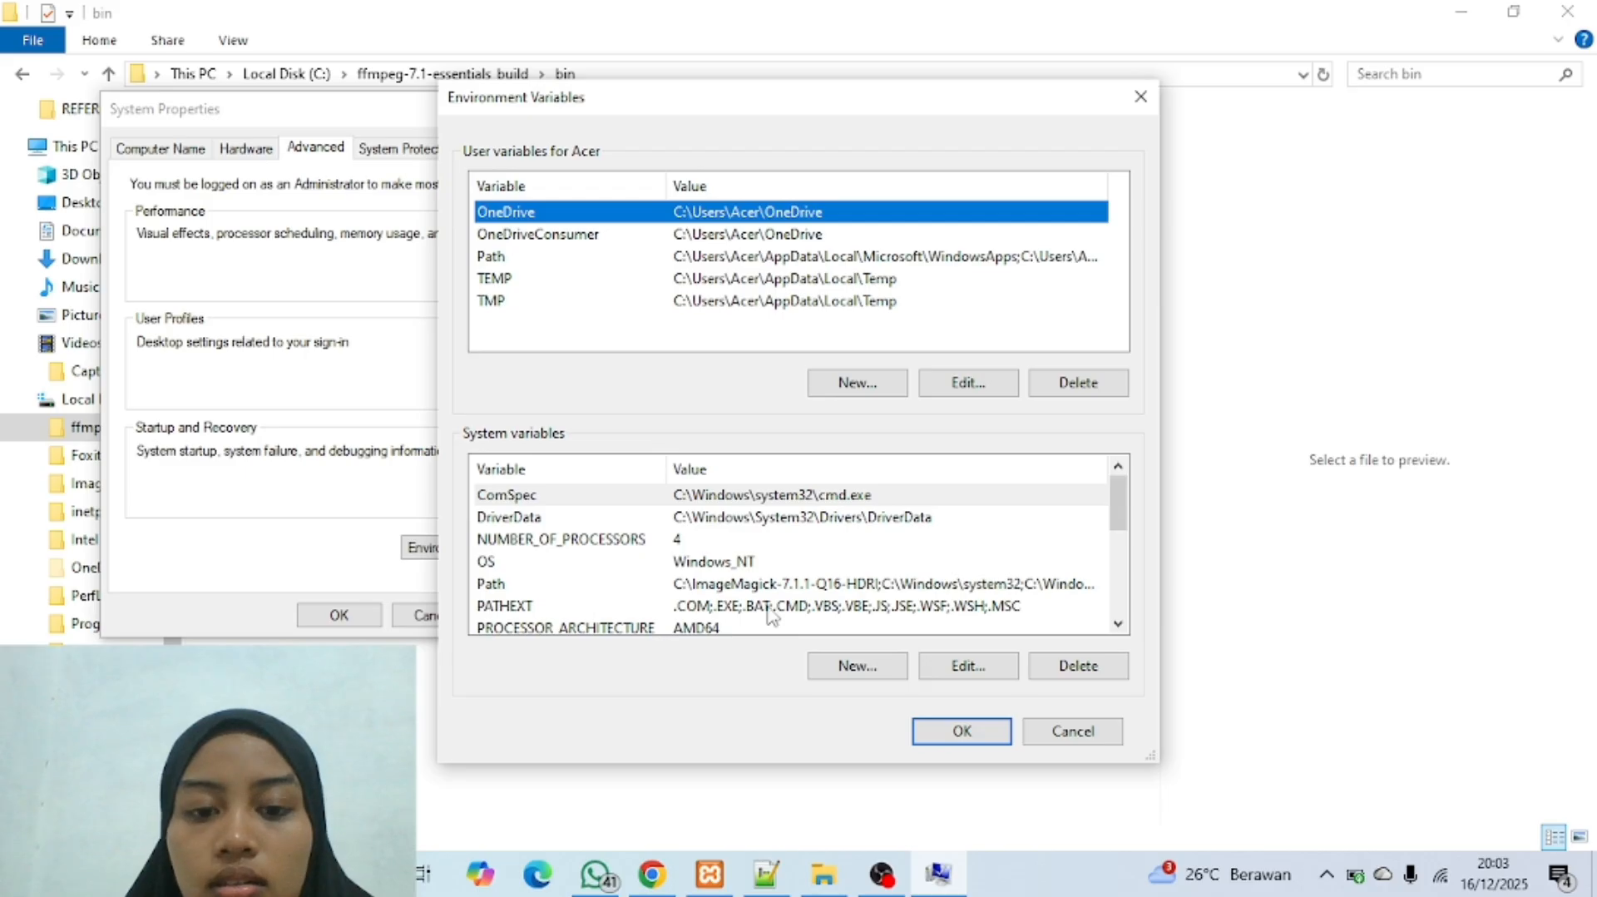
Step: Add C:\ffmpeg-7.1-essentials_build\bin as a new entry in the user Path variable and confirm all open dialogs
scroll(907, 606, down, 2)
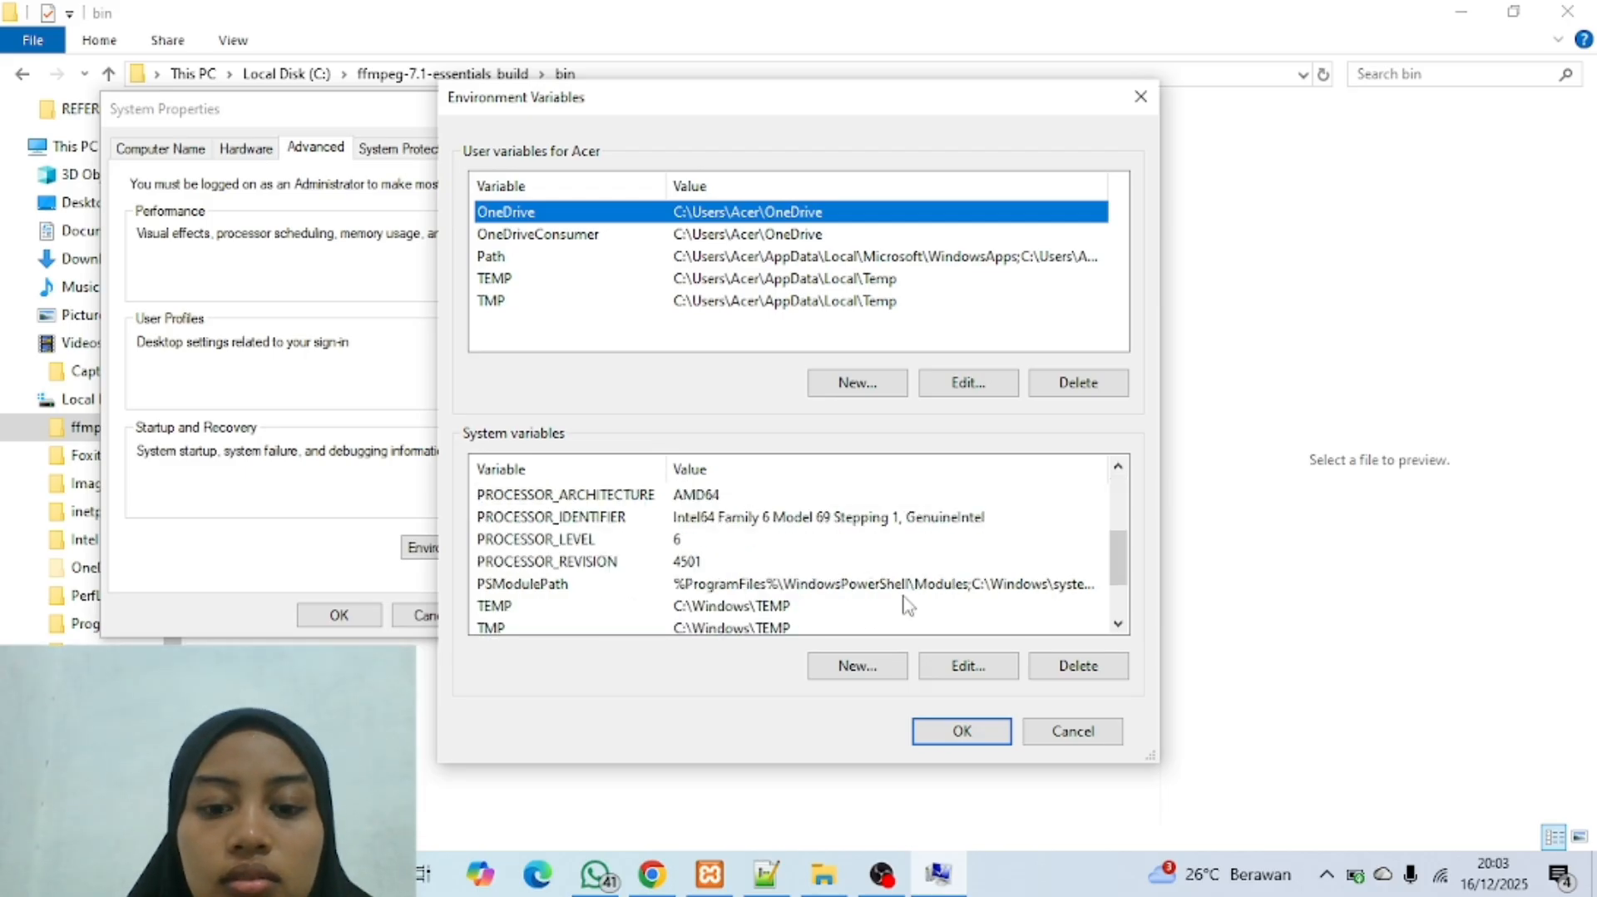
scroll(907, 605, down, 1)
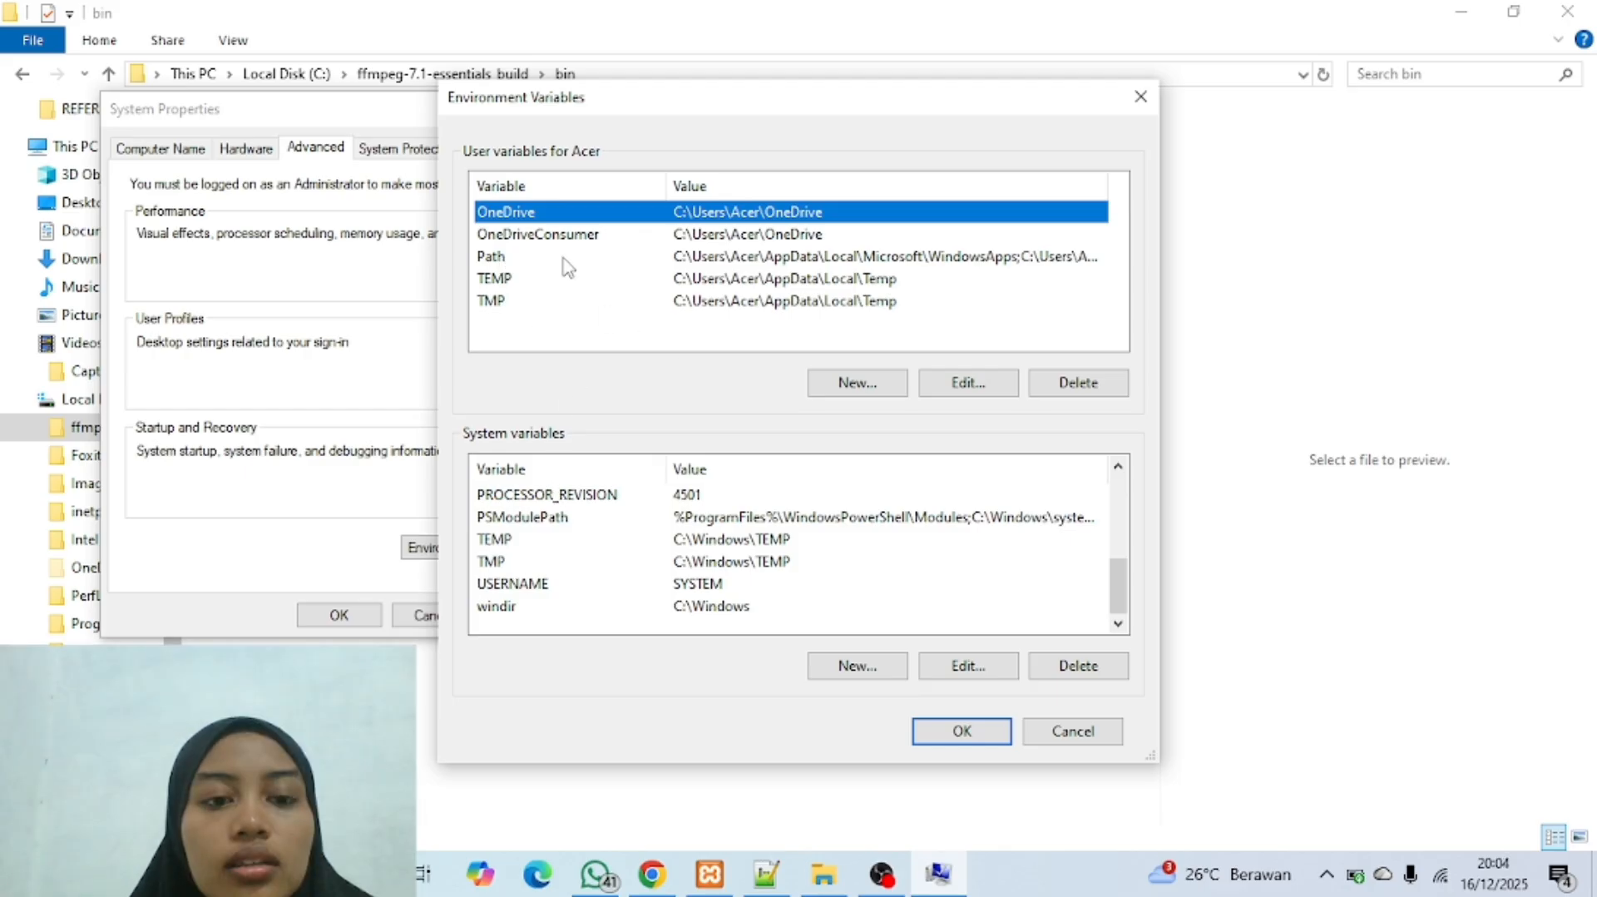
click(606, 258)
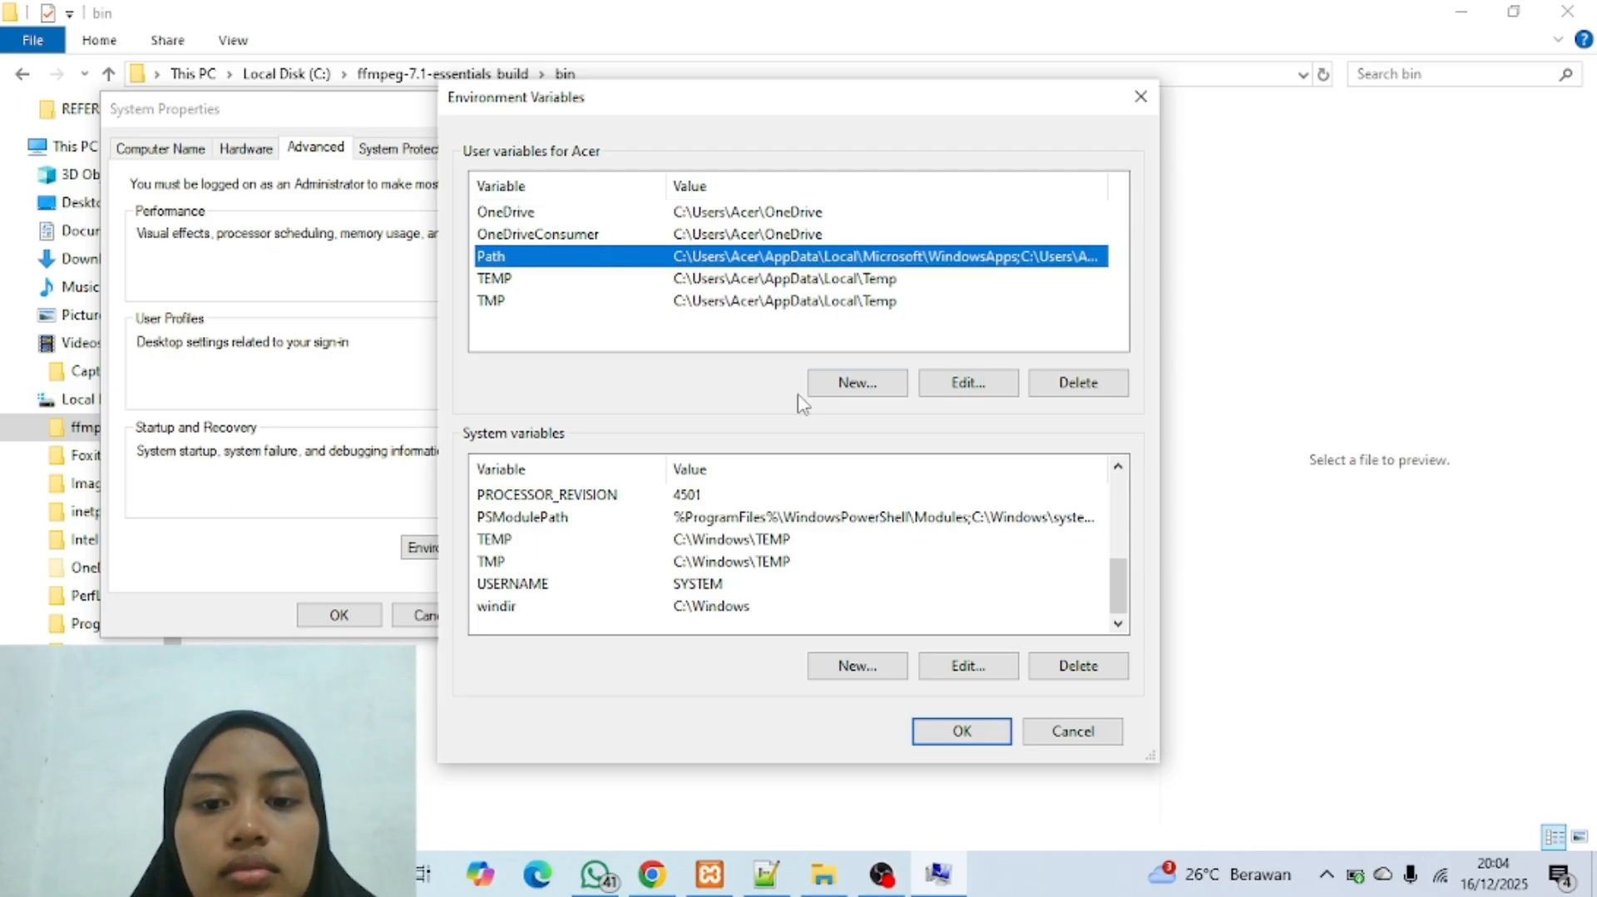
click(965, 394)
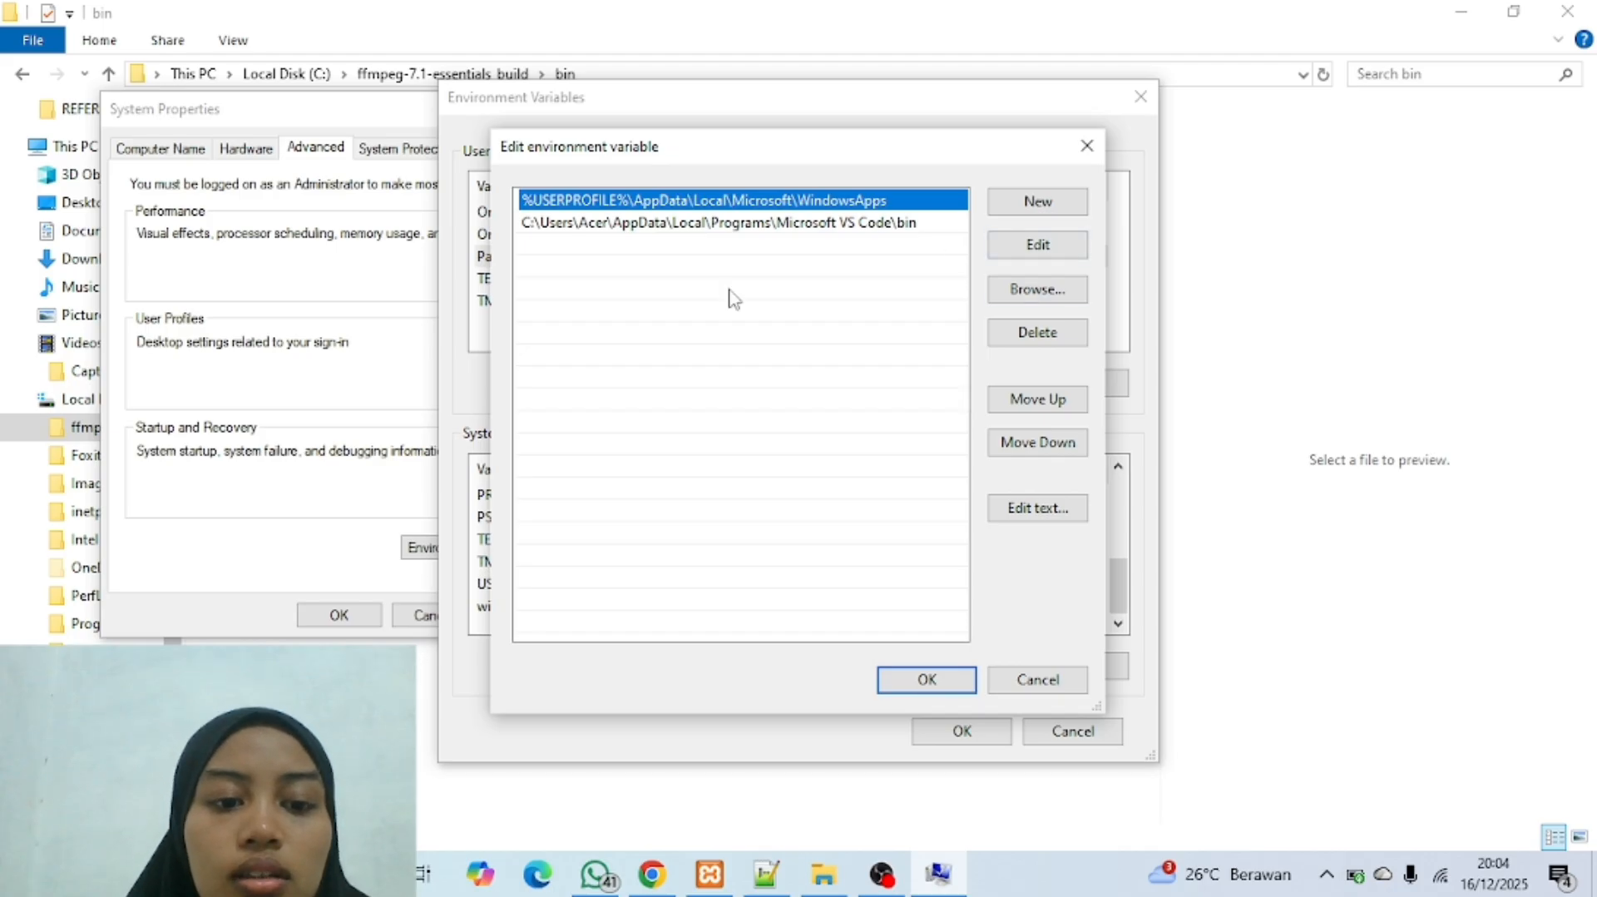
click(1031, 212)
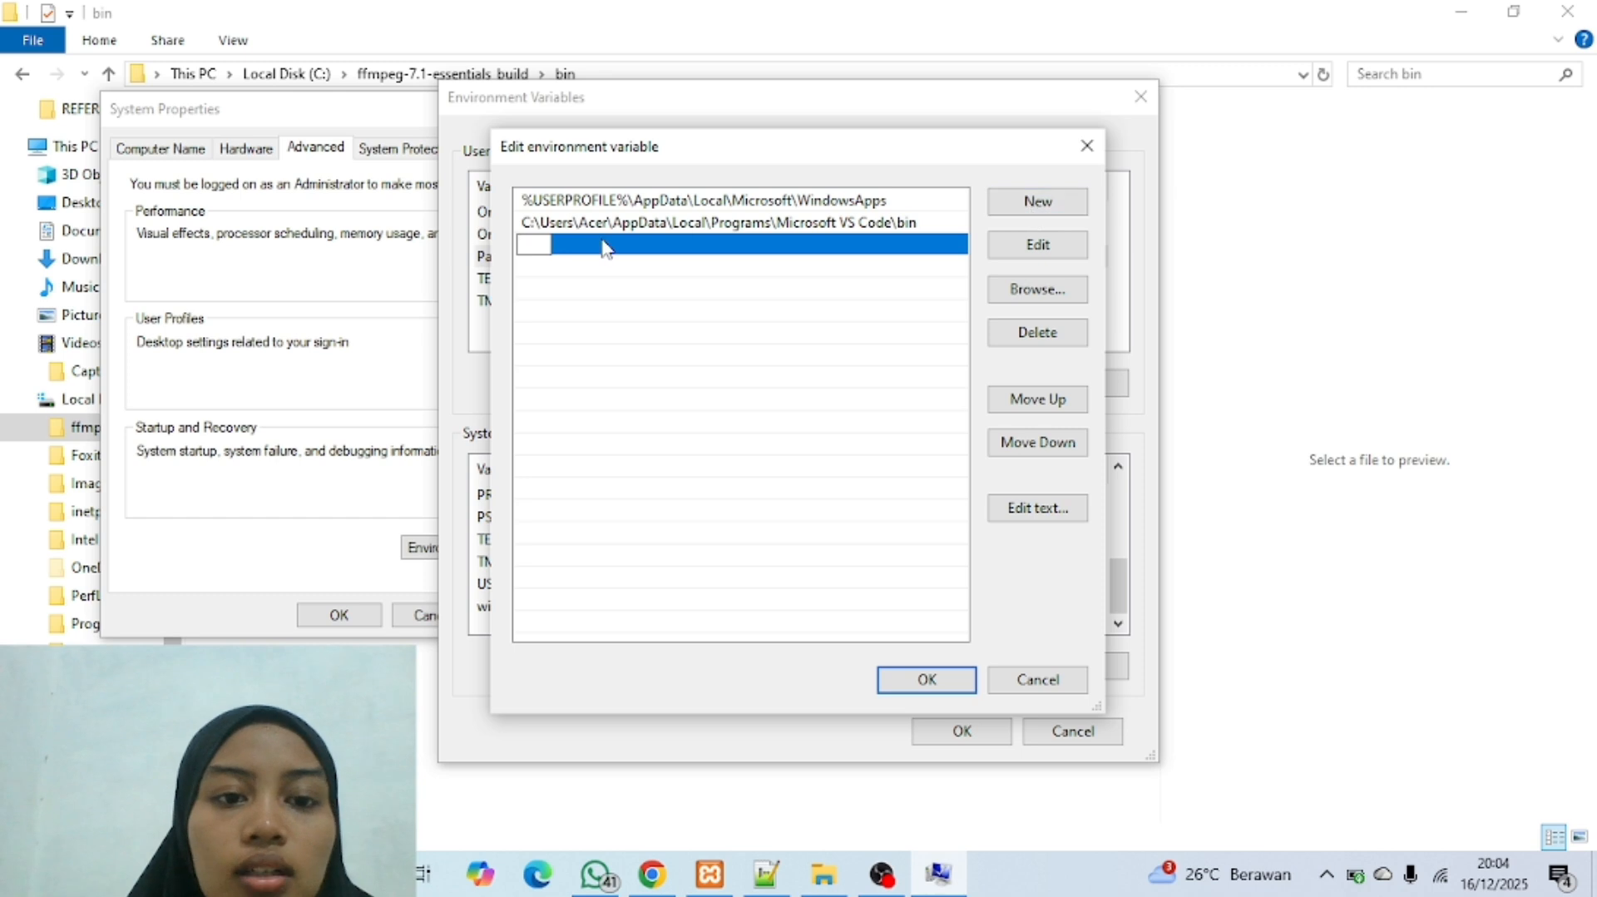
key(ctrl+v)
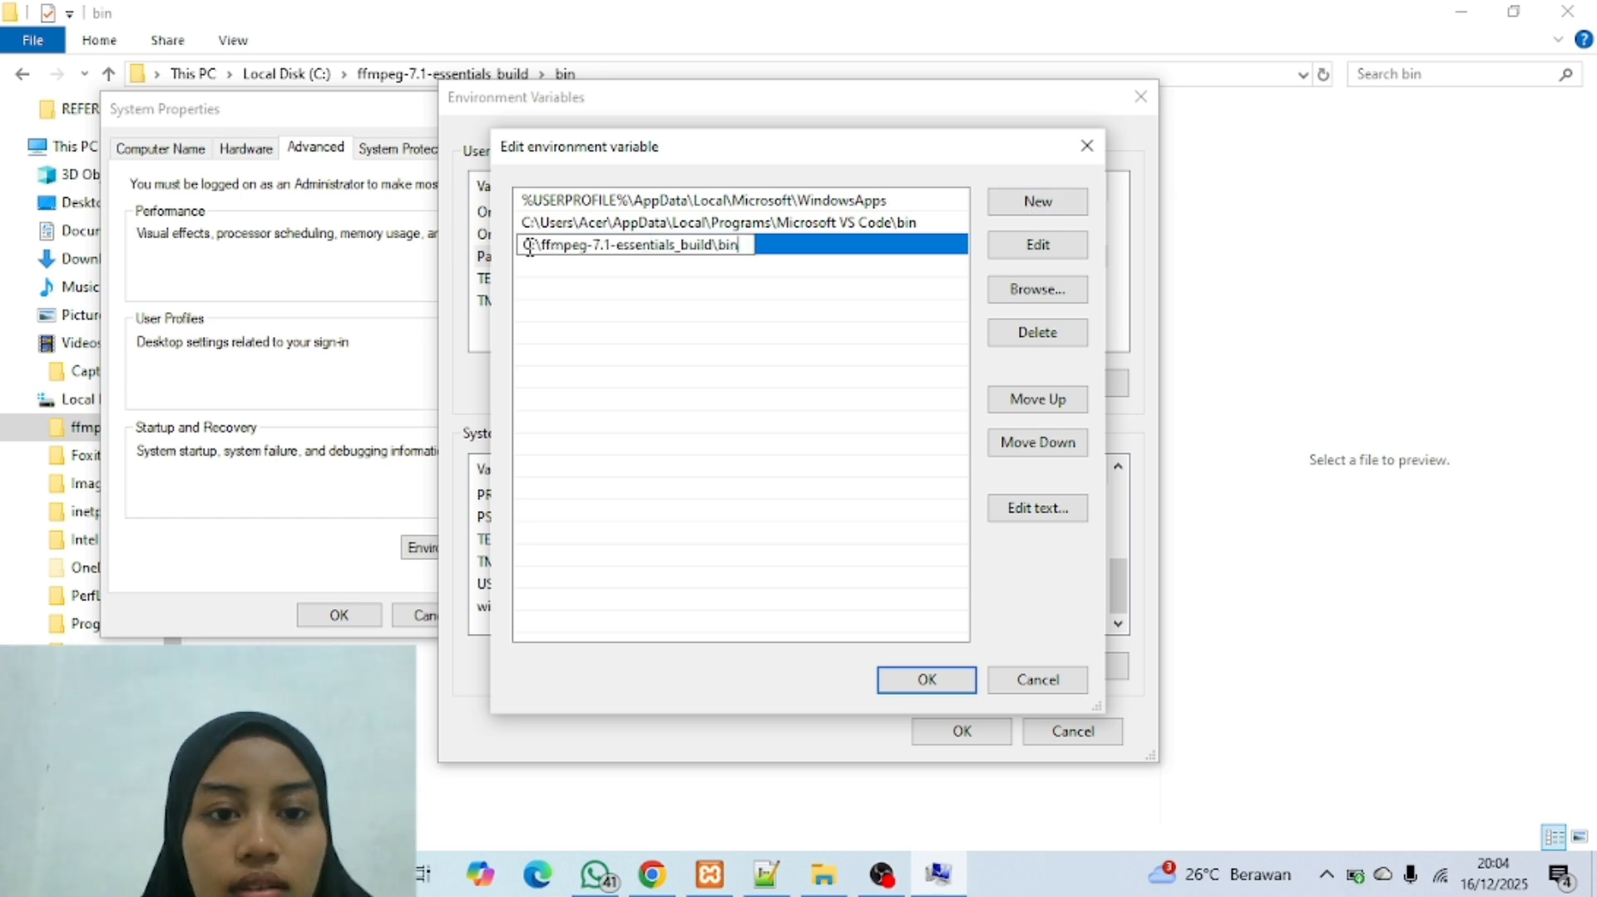
click(913, 684)
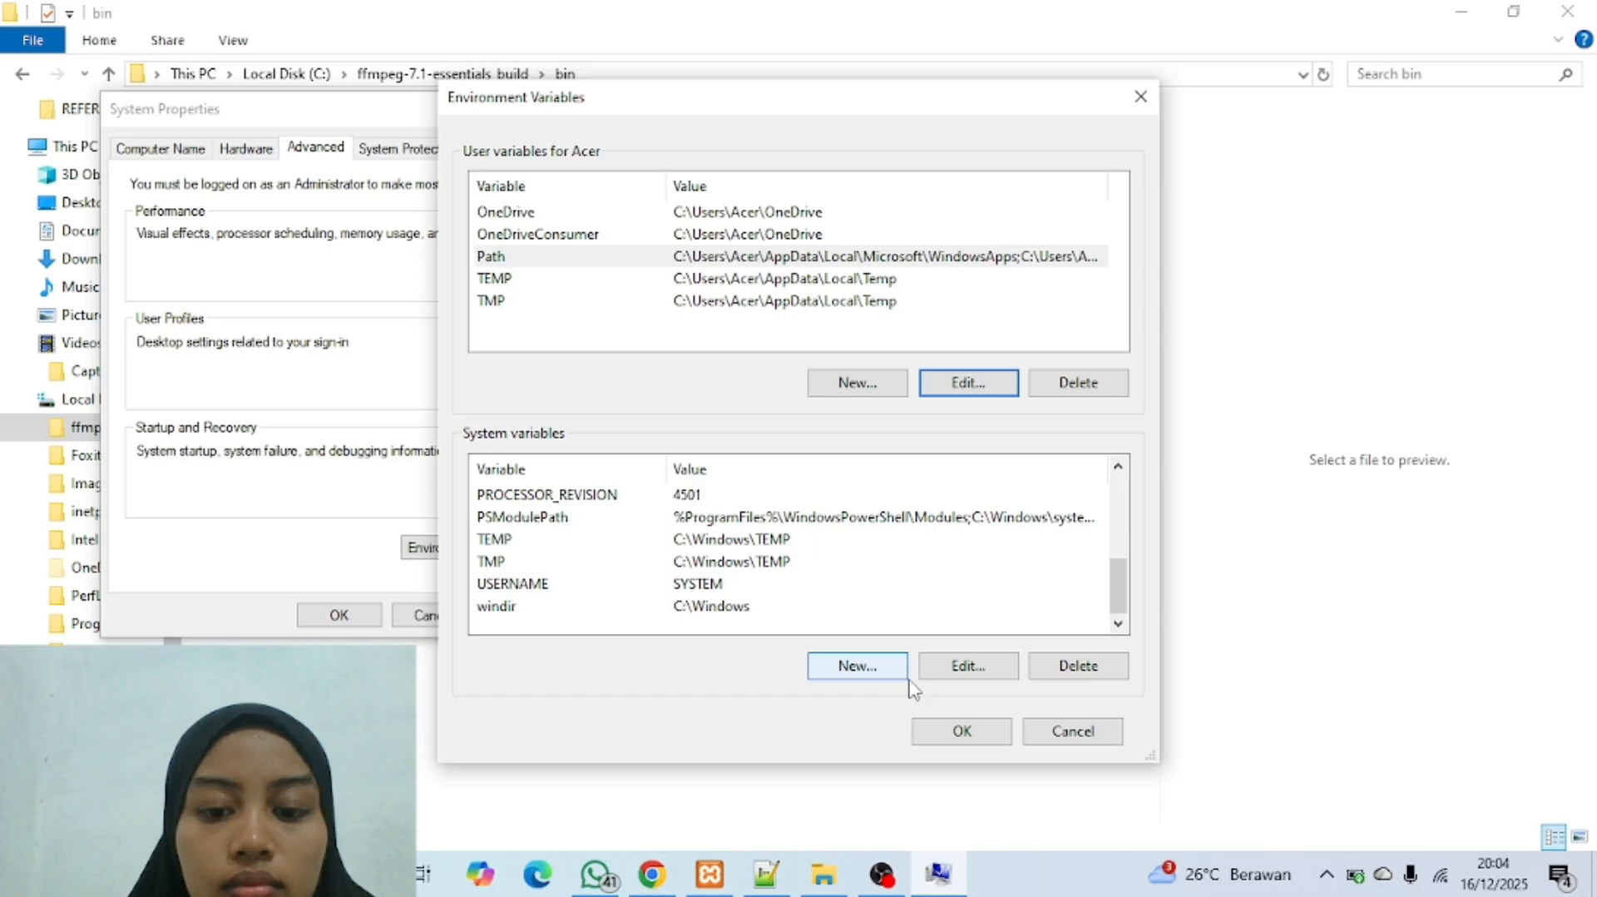
click(957, 732)
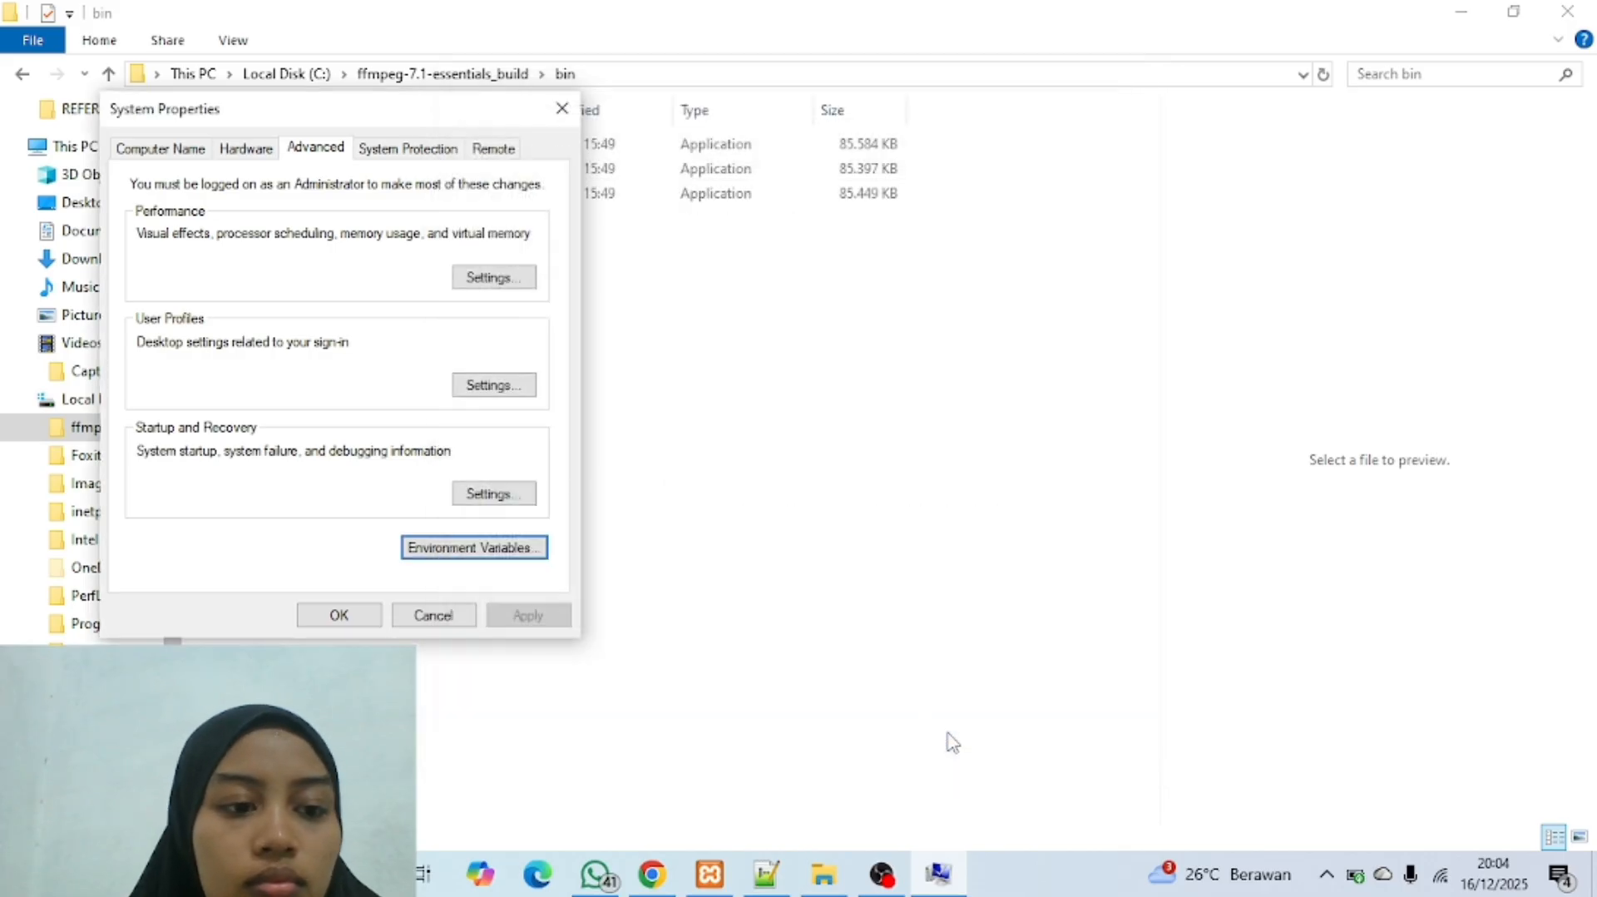
click(338, 615)
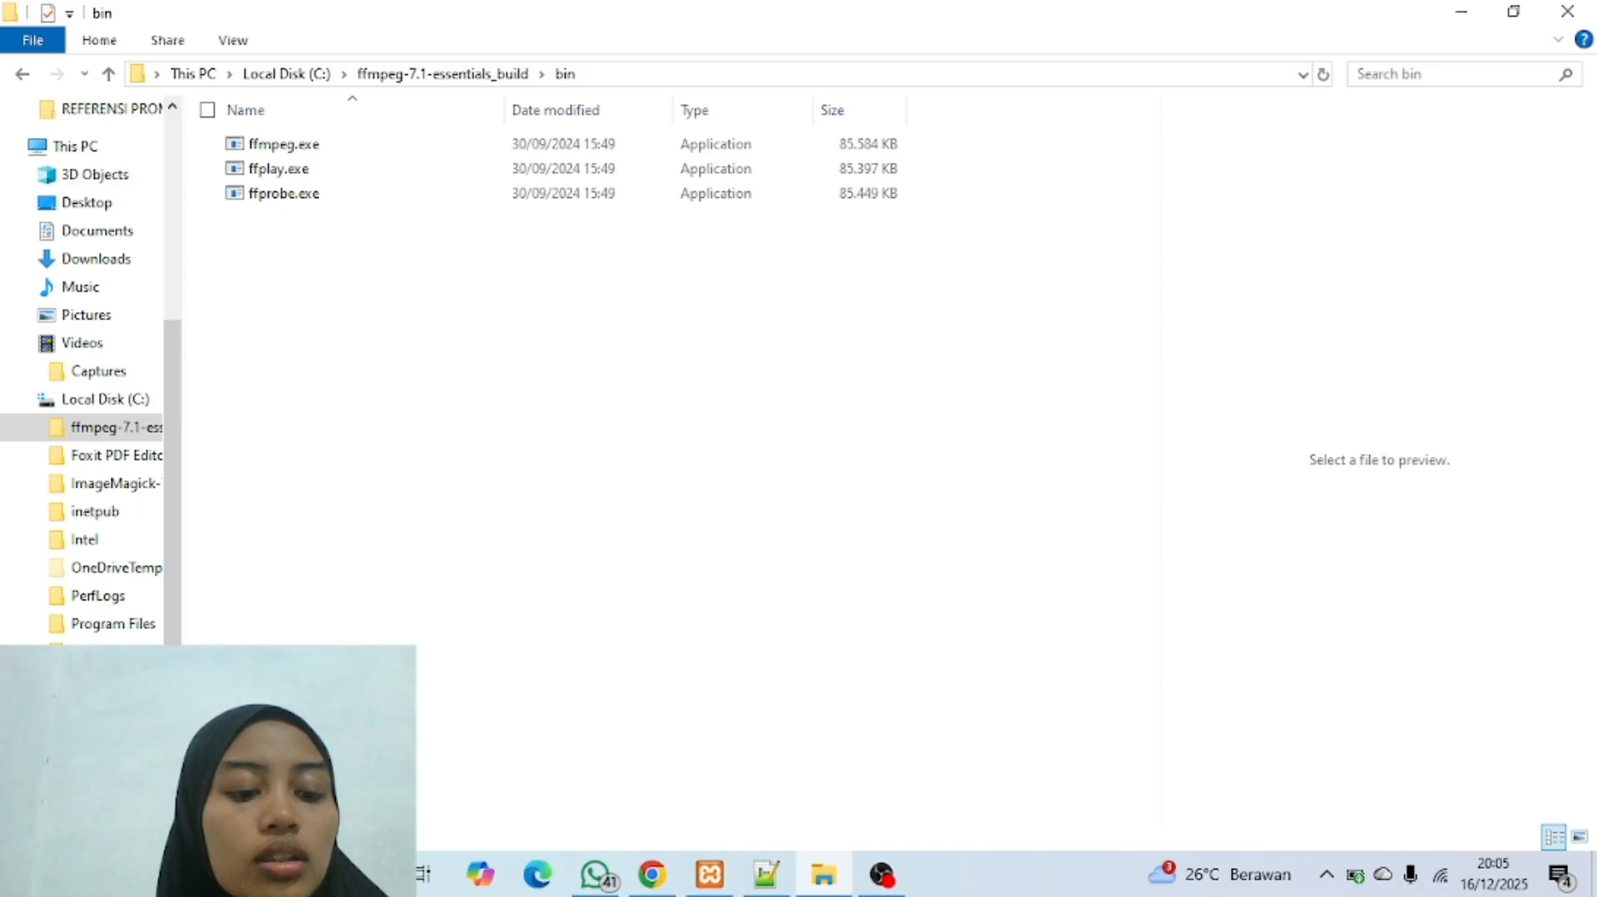
Step: Open Command Prompt and run the ffmpeg command to check the installation
click(208, 875)
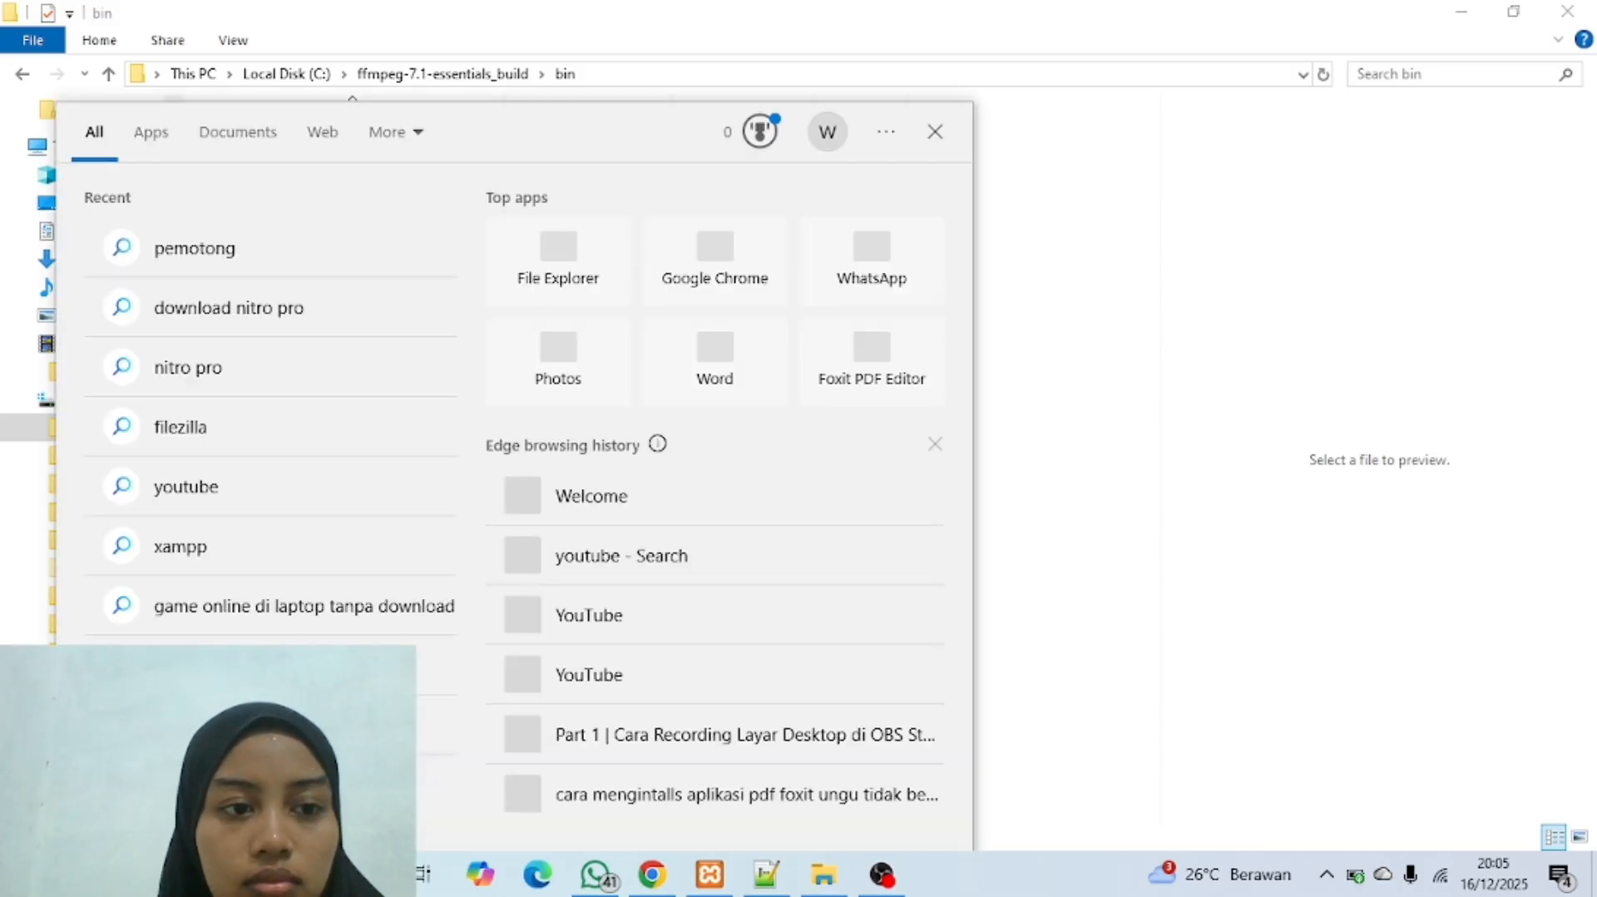
text(cmd)
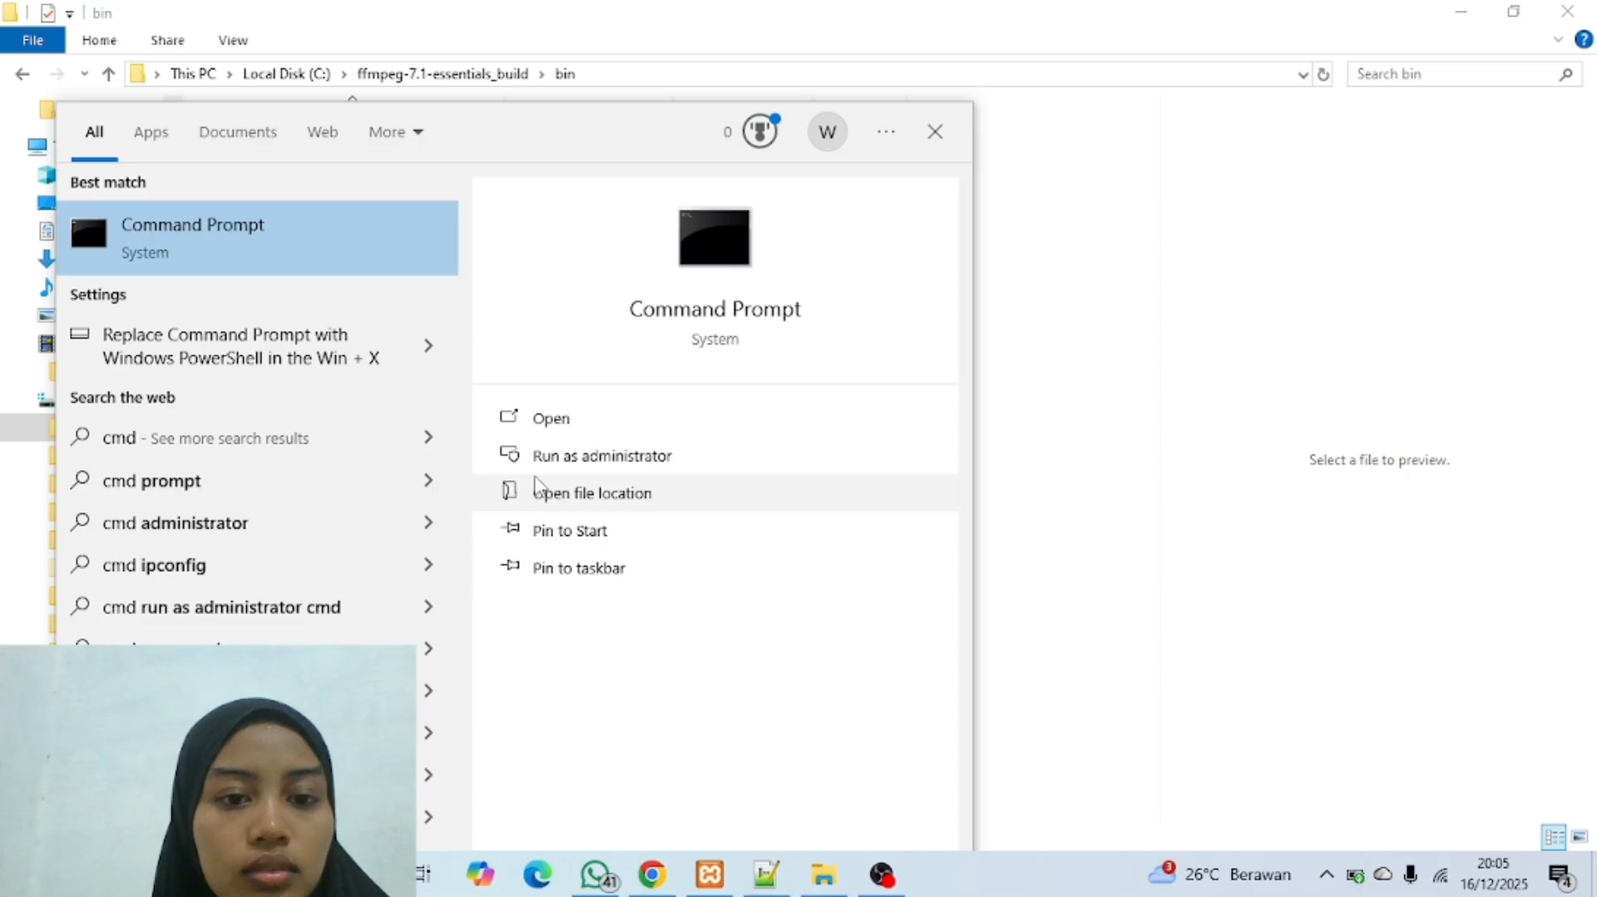
click(524, 421)
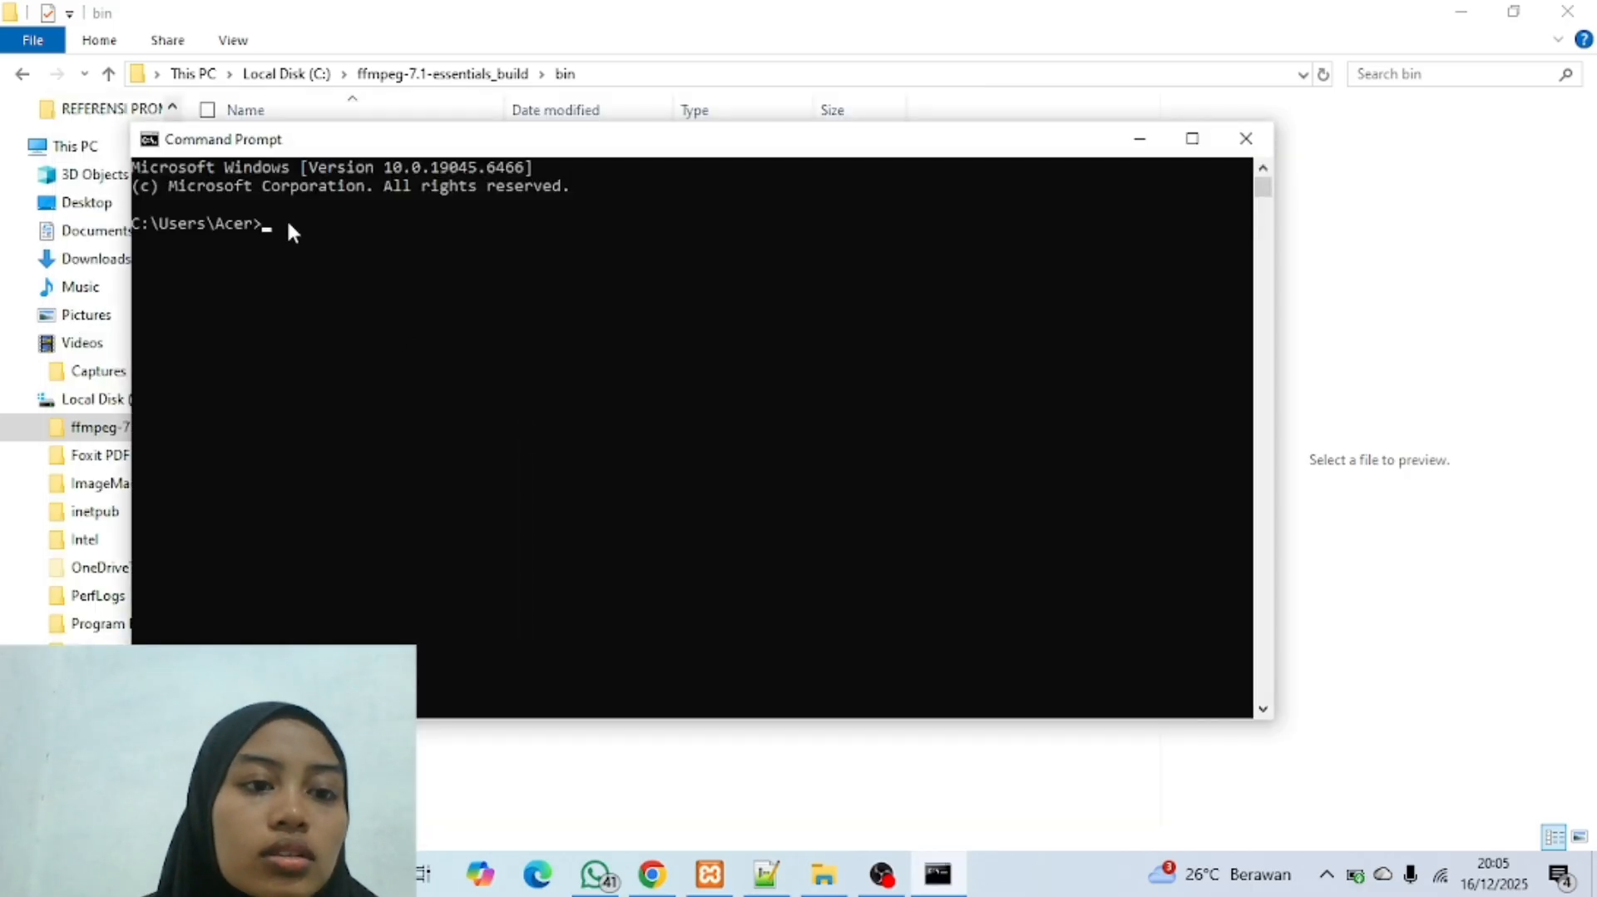
text(ff)
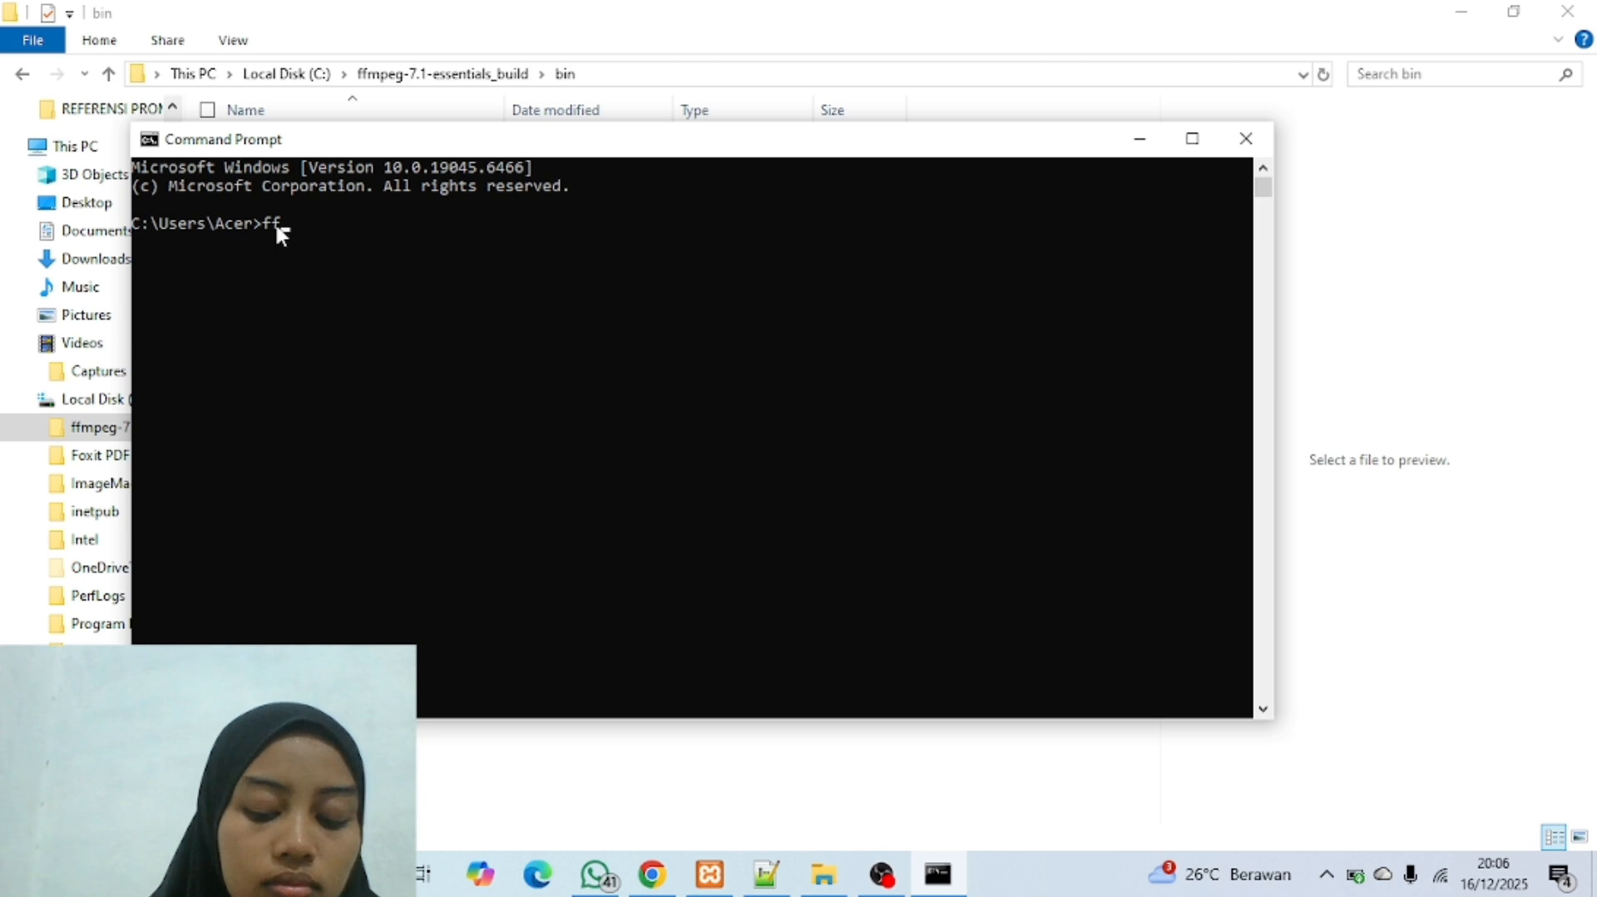
text(mpeg)
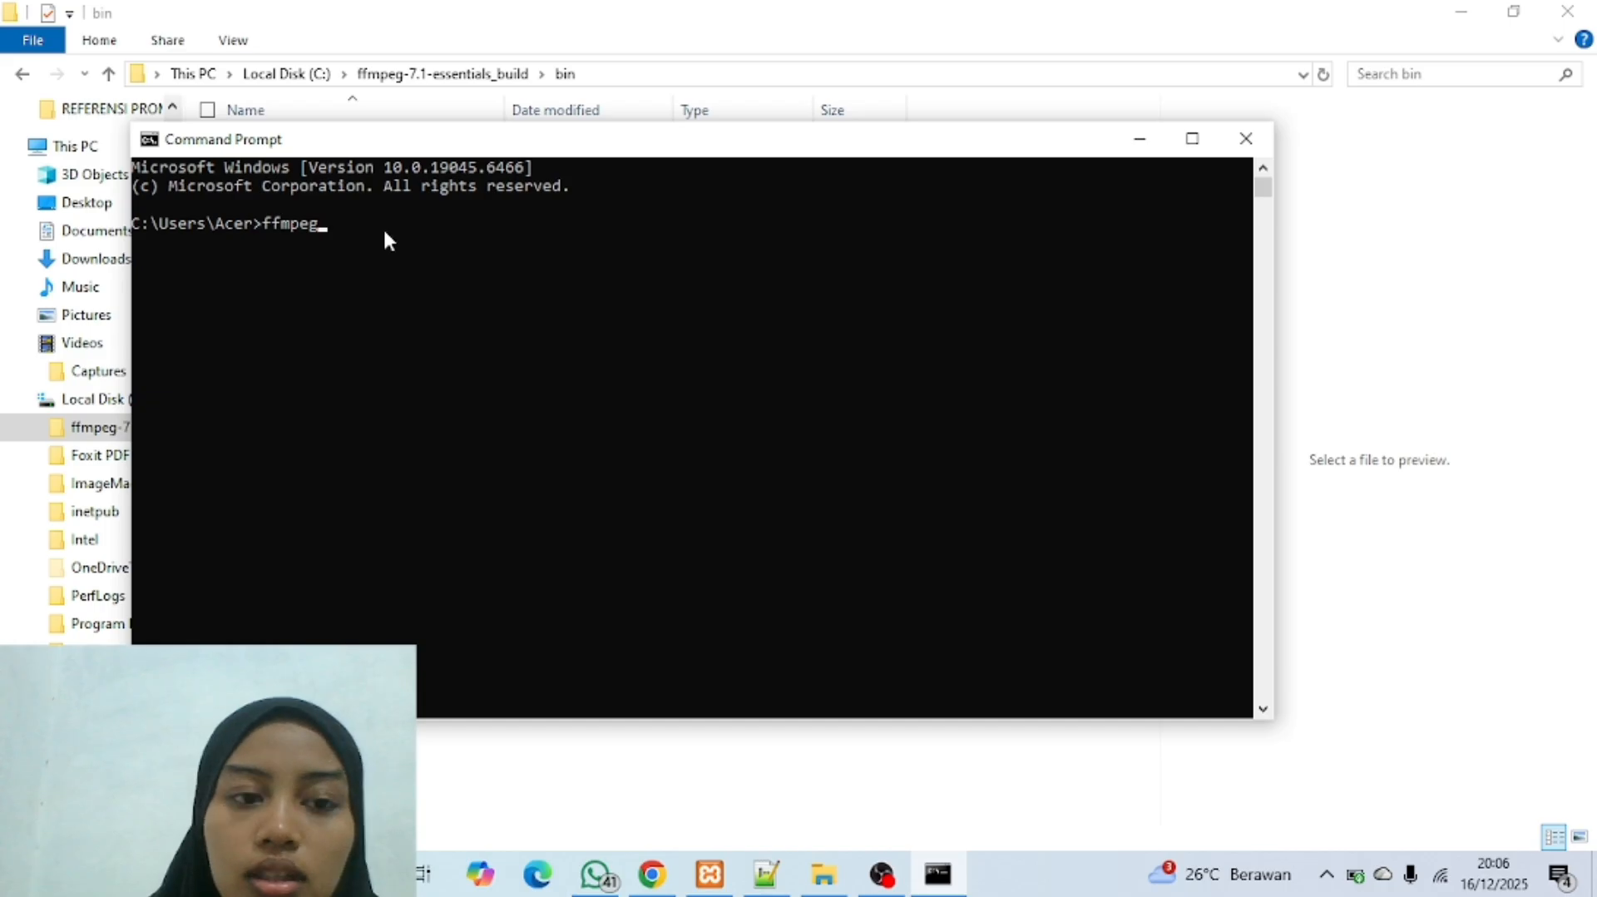
key(Return)
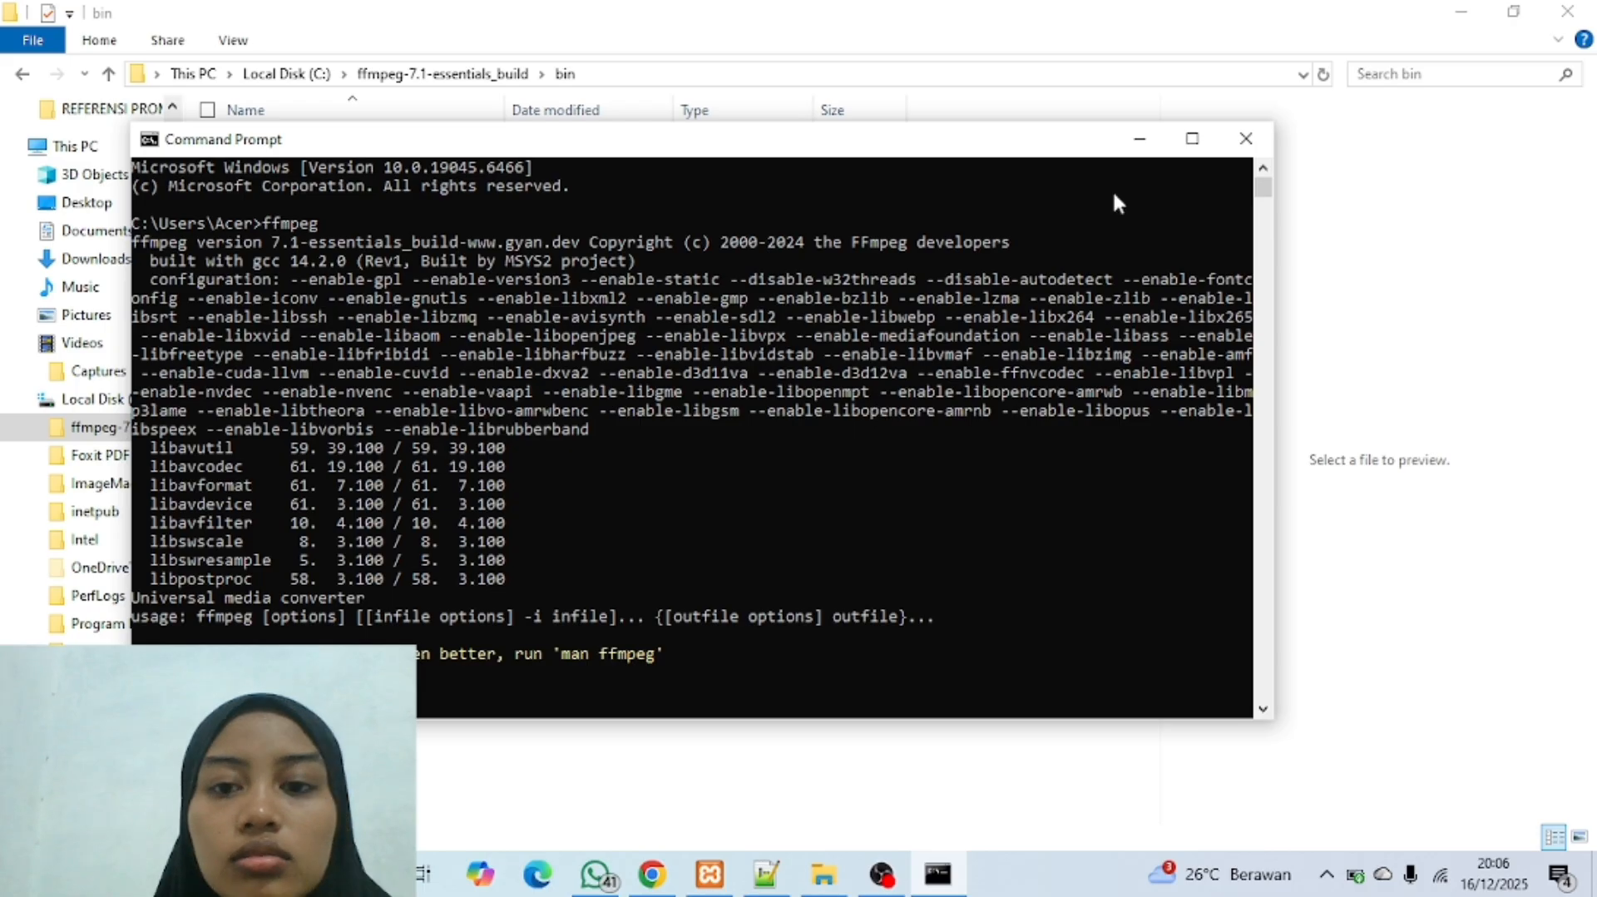
Step: Close the Command Prompt, File Explorer and Chrome windows
click(1245, 138)
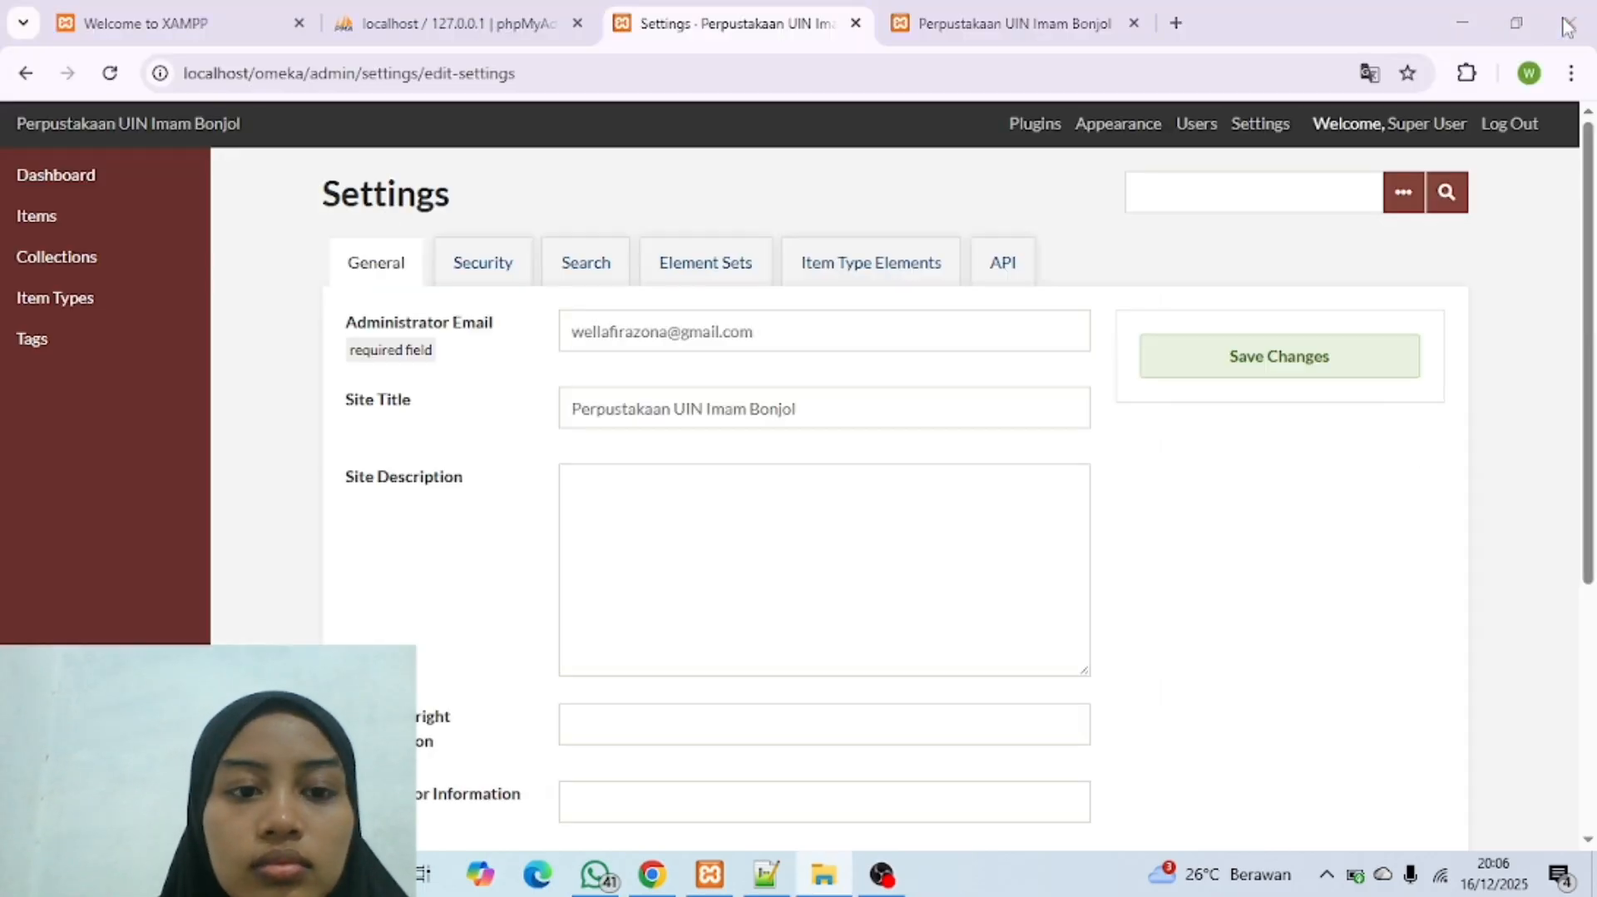
click(1549, 18)
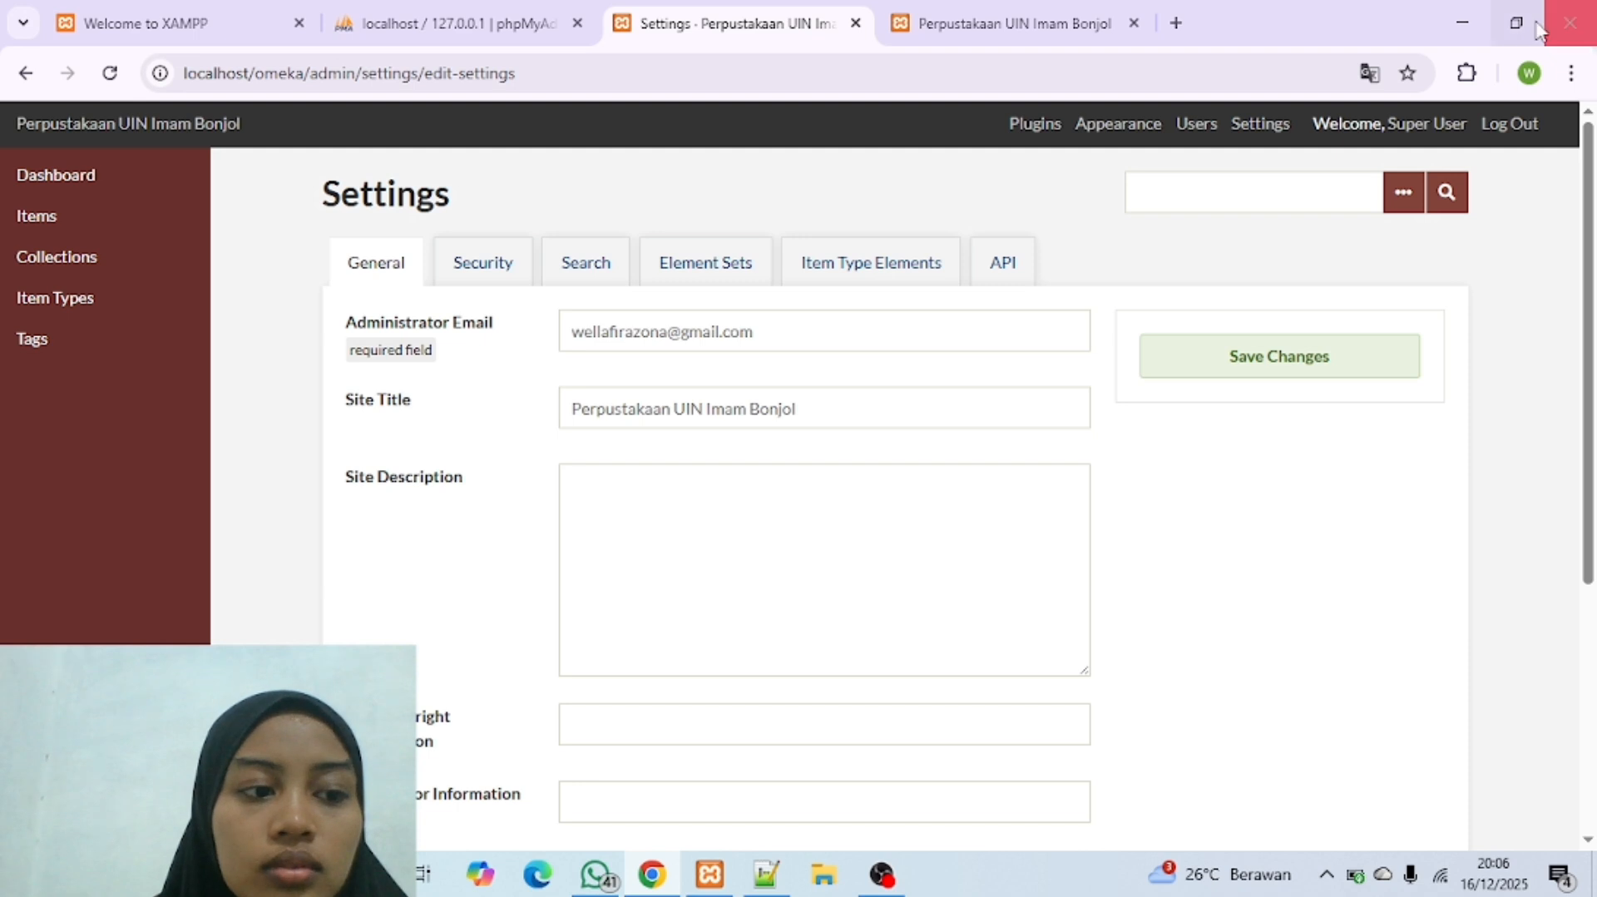
click(1567, 25)
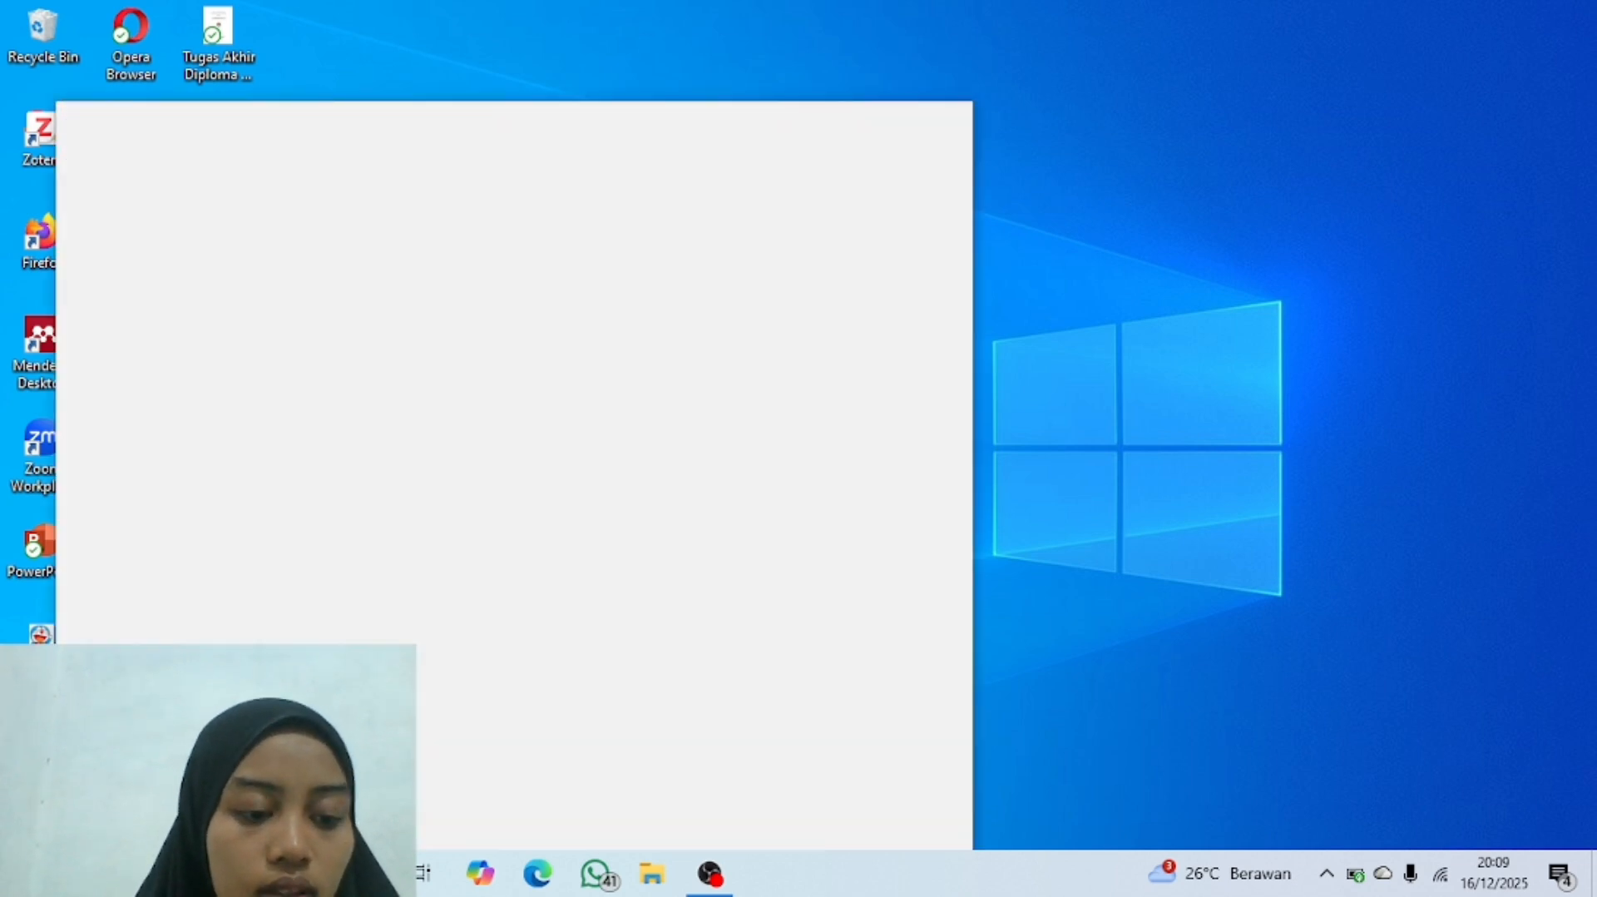
Step: Search Windows for "xa" and open the XAMPP Control Panel
text(mm)
key(BackSpace)
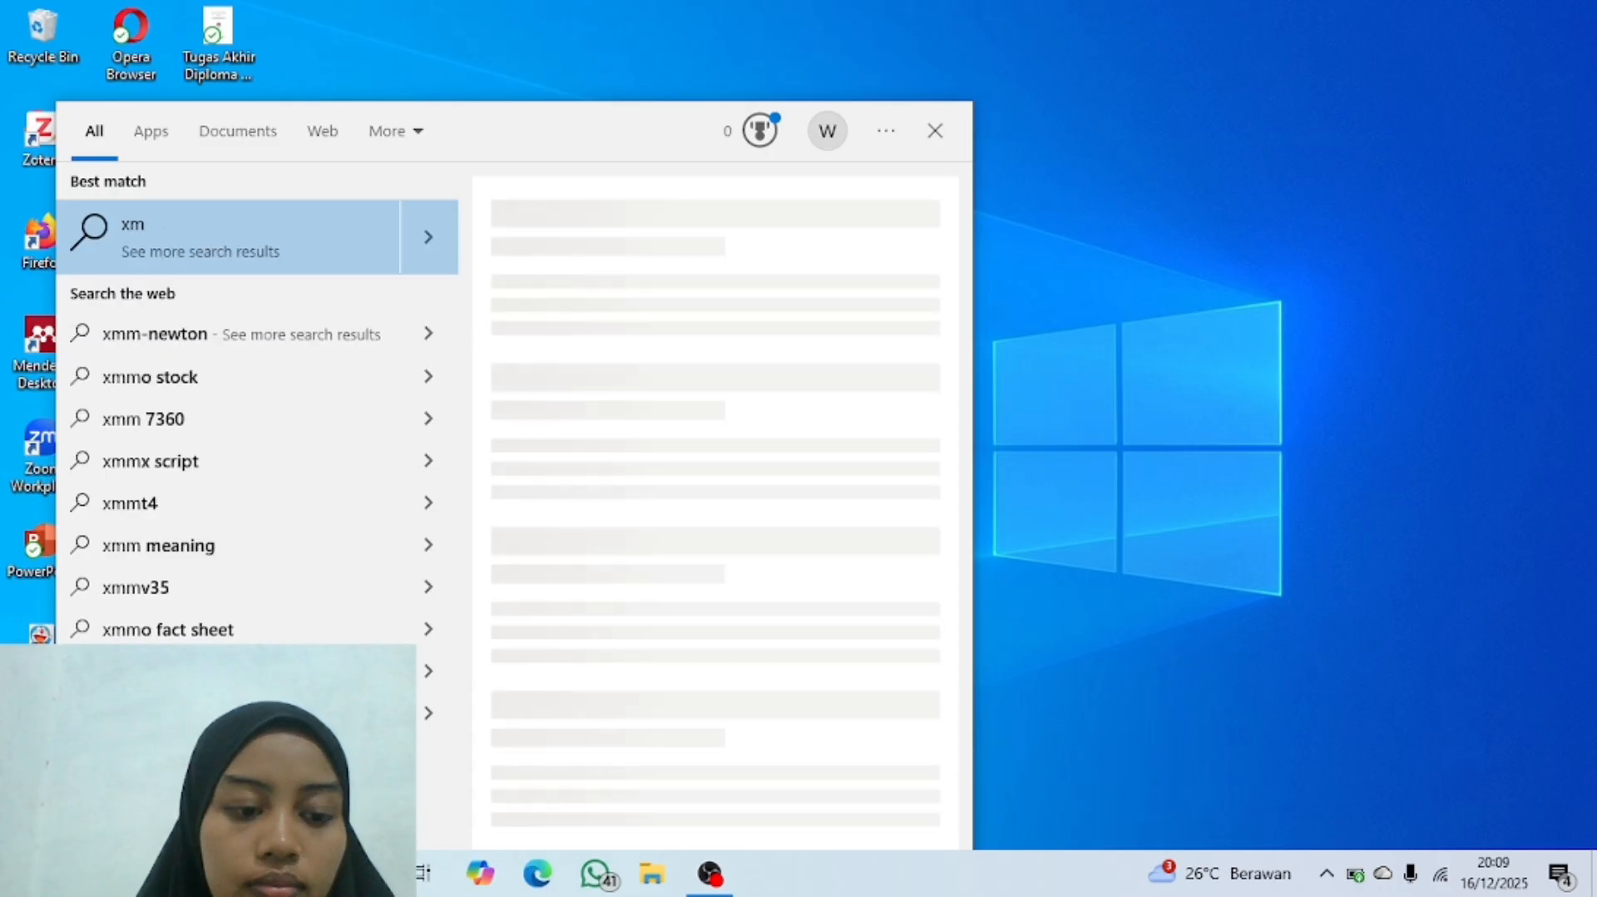
key(BackSpace)
text(m)
key(BackSpace)
text(a)
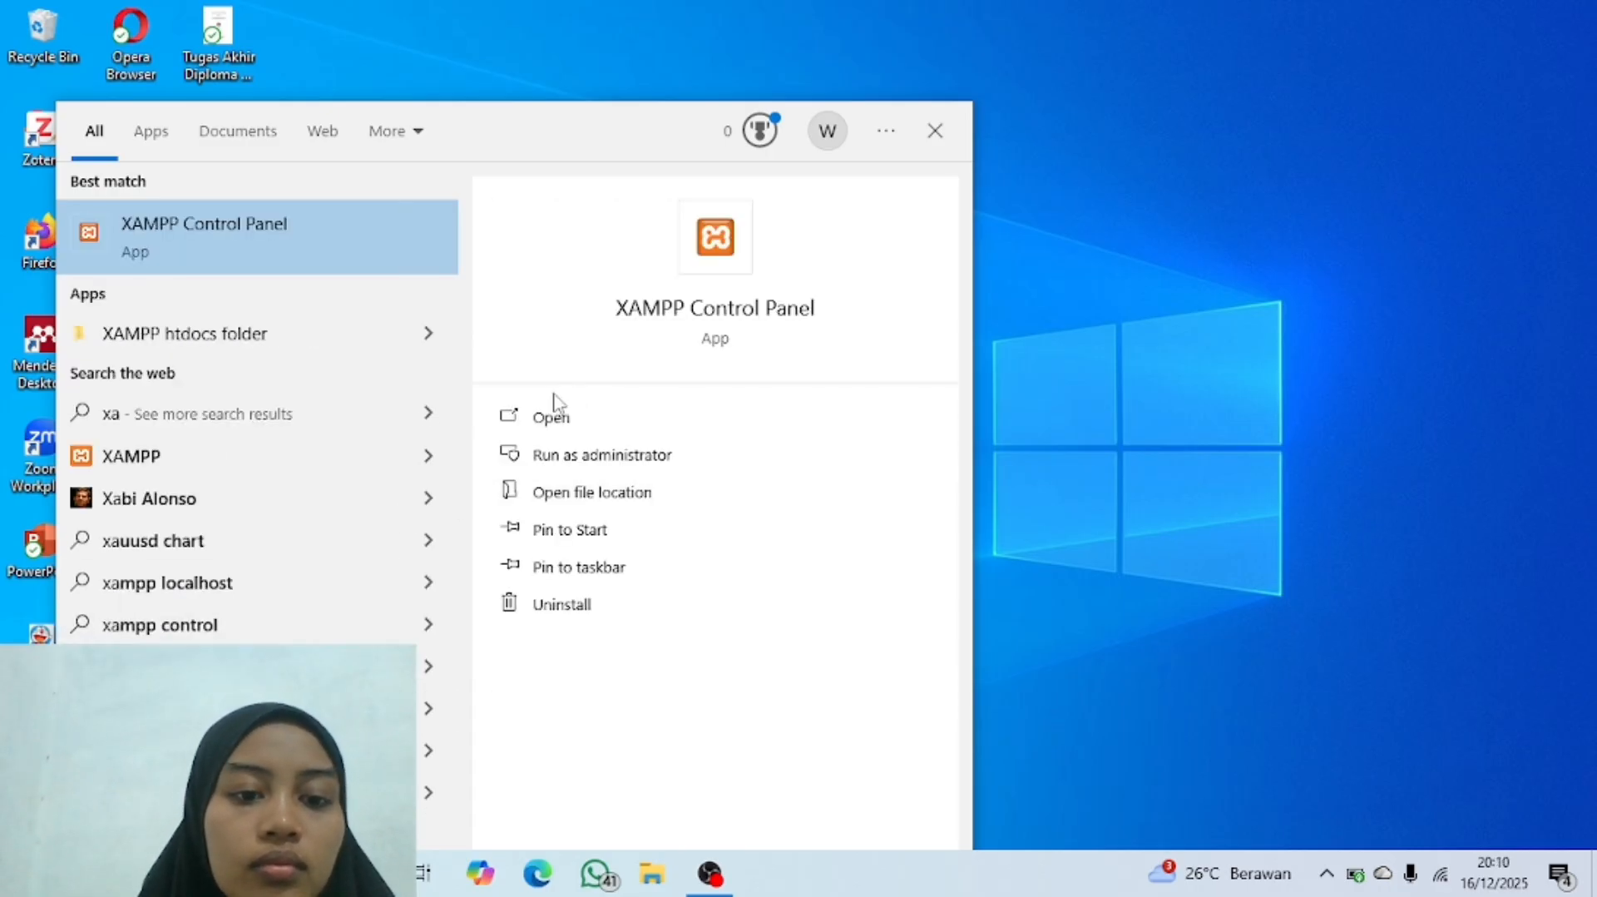
click(529, 418)
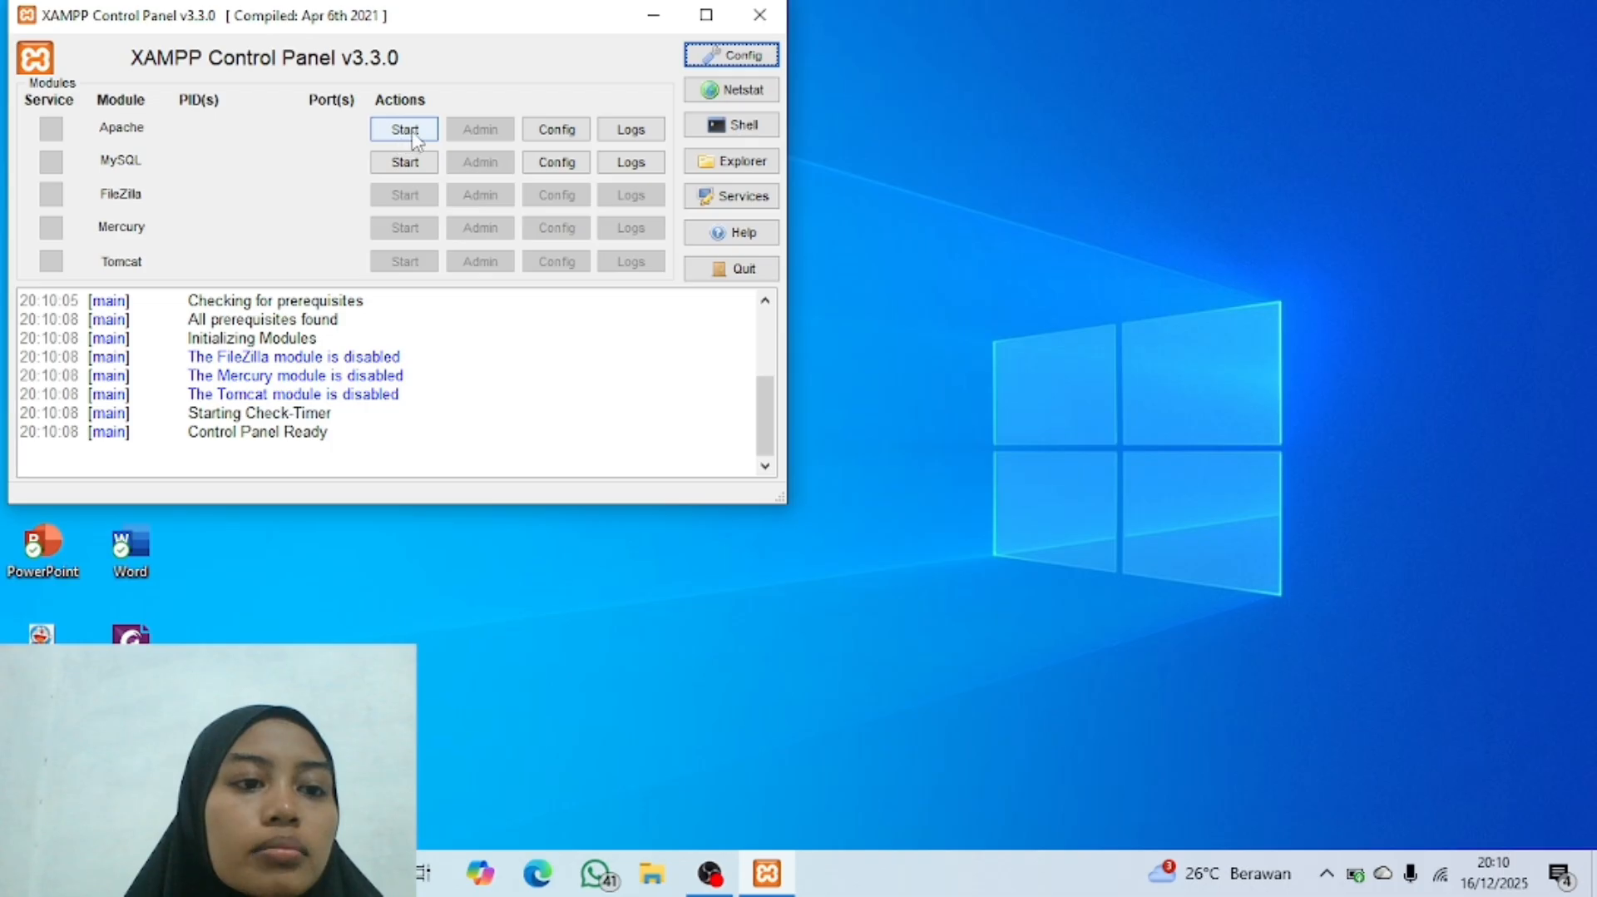
Step: Start the Apache and MySQL modules and minimize the control panel
click(406, 134)
click(408, 161)
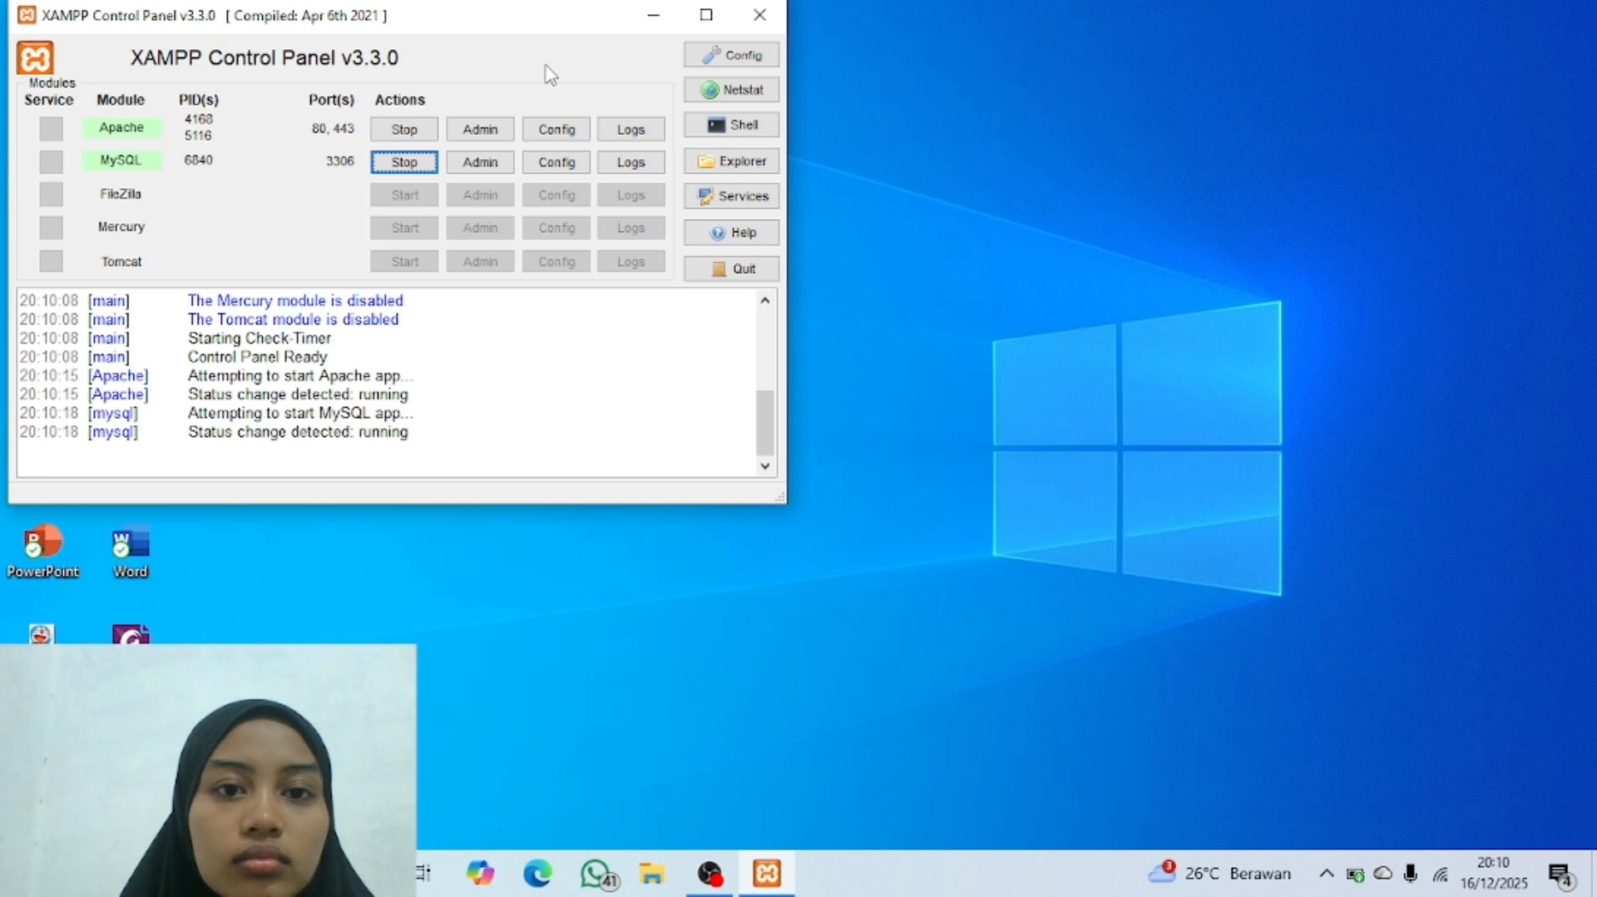
click(653, 21)
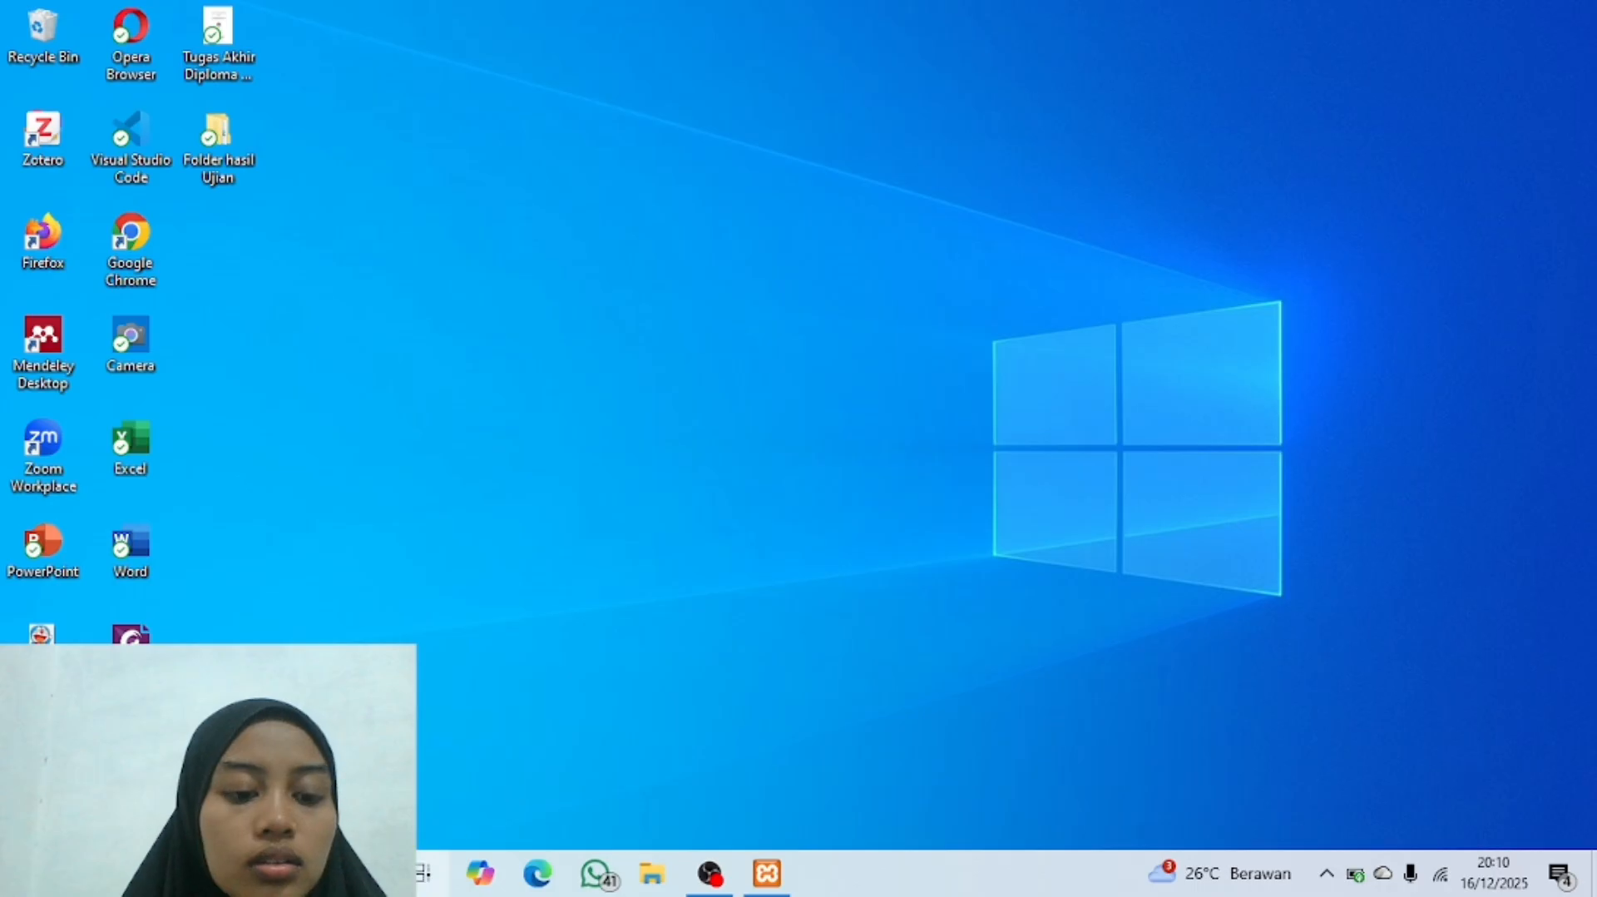
Step: Open Google Chrome from the desktop and load the XAMPP welcome page at localhost
click(308, 873)
click(307, 873)
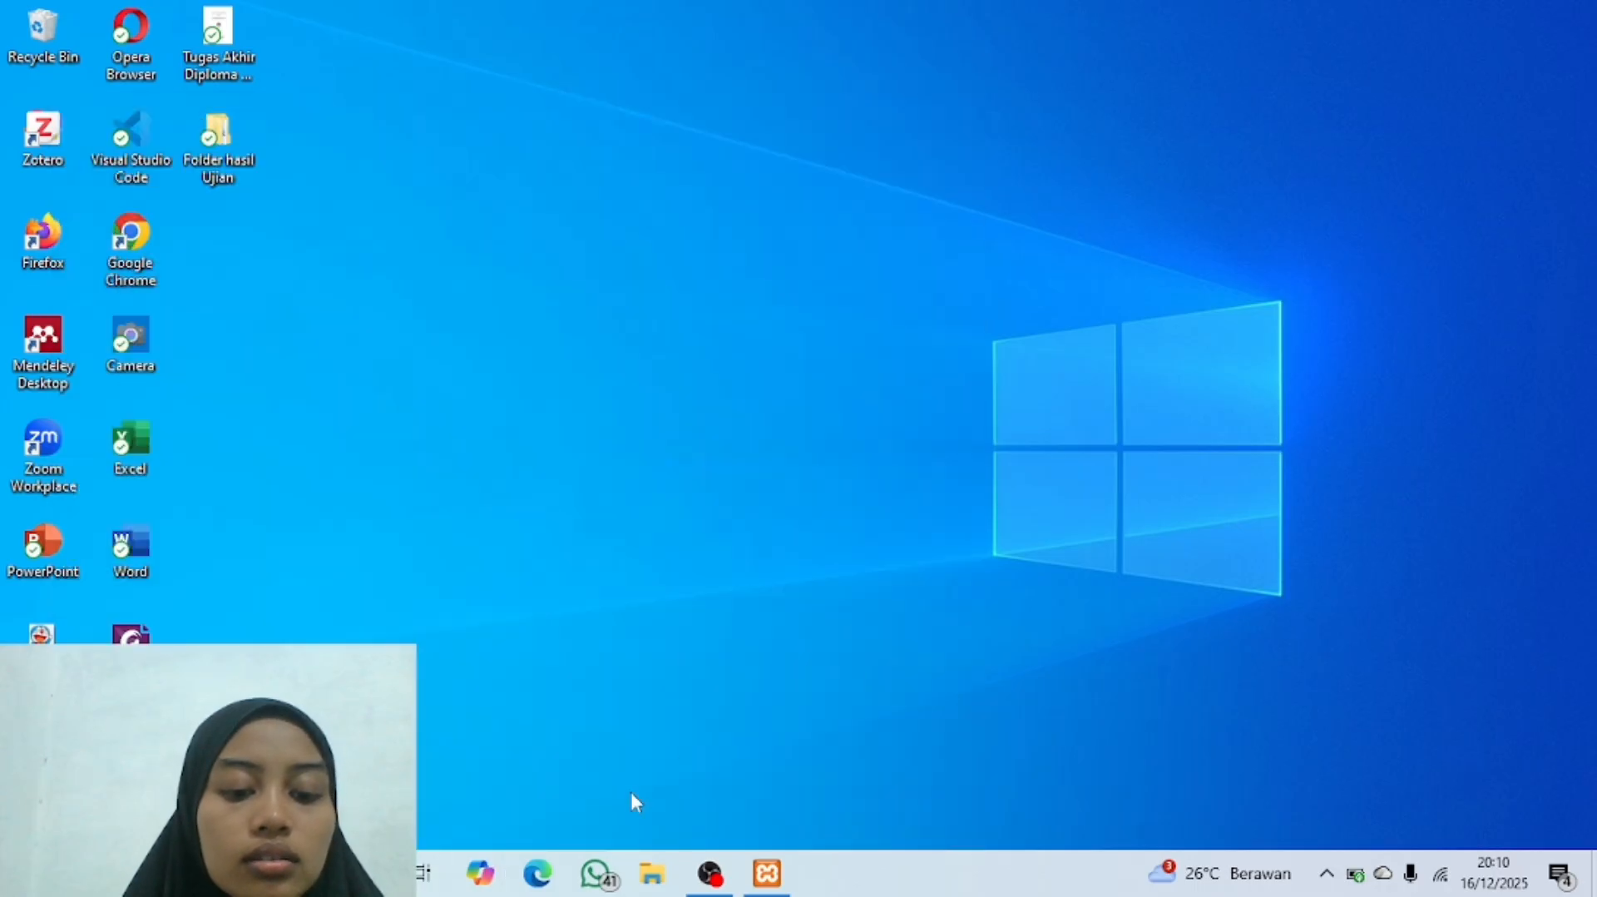
double_click(129, 250)
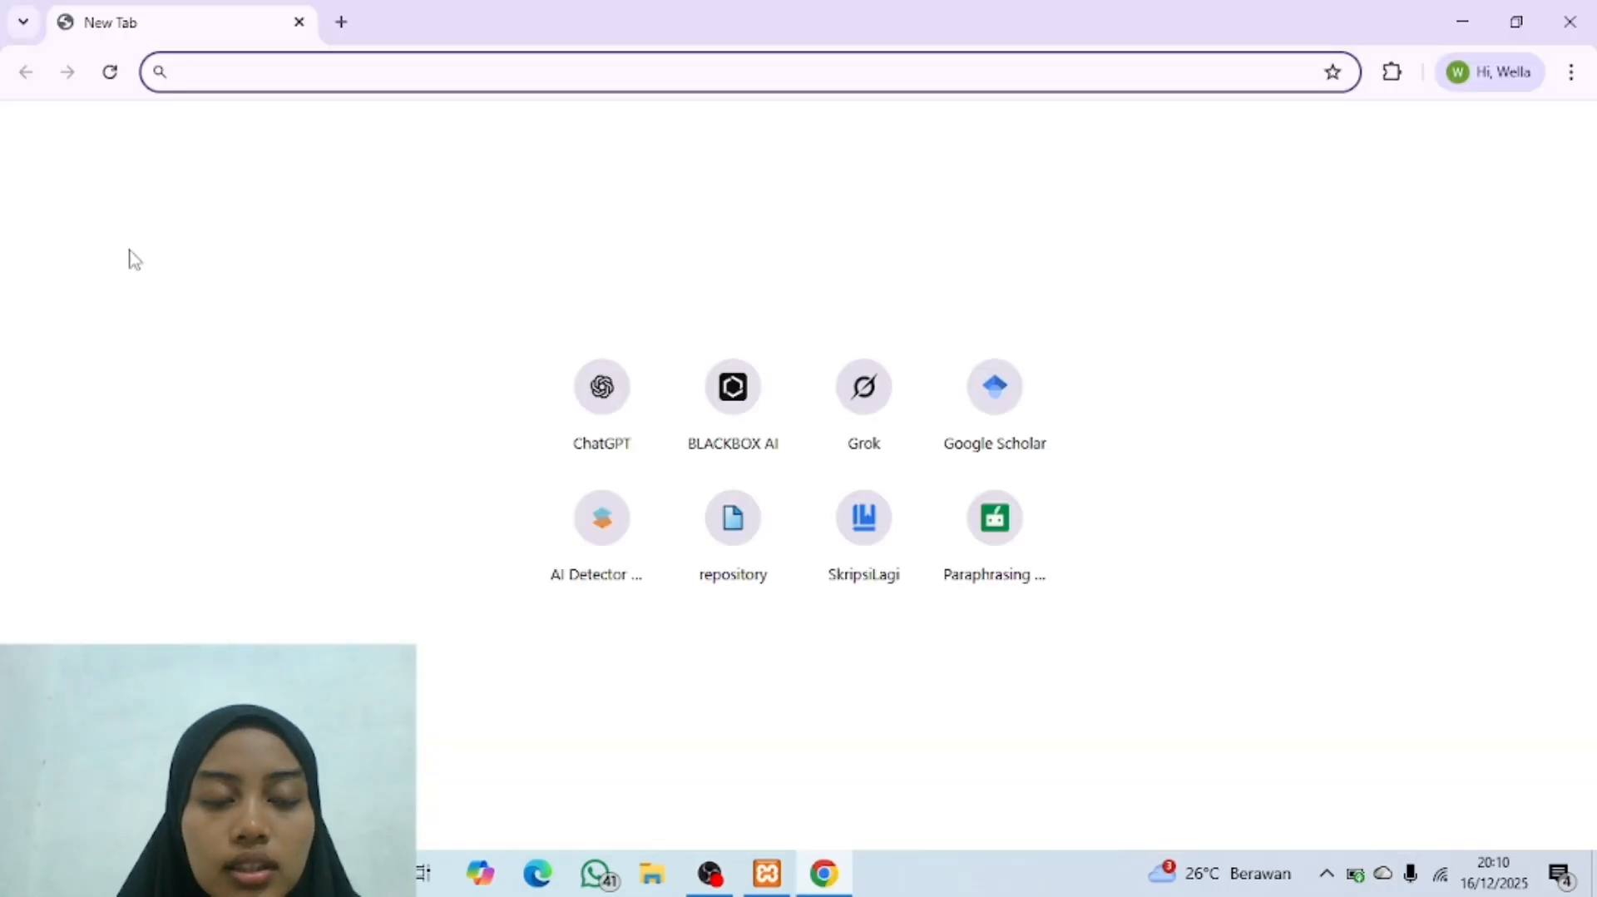
text(loco)
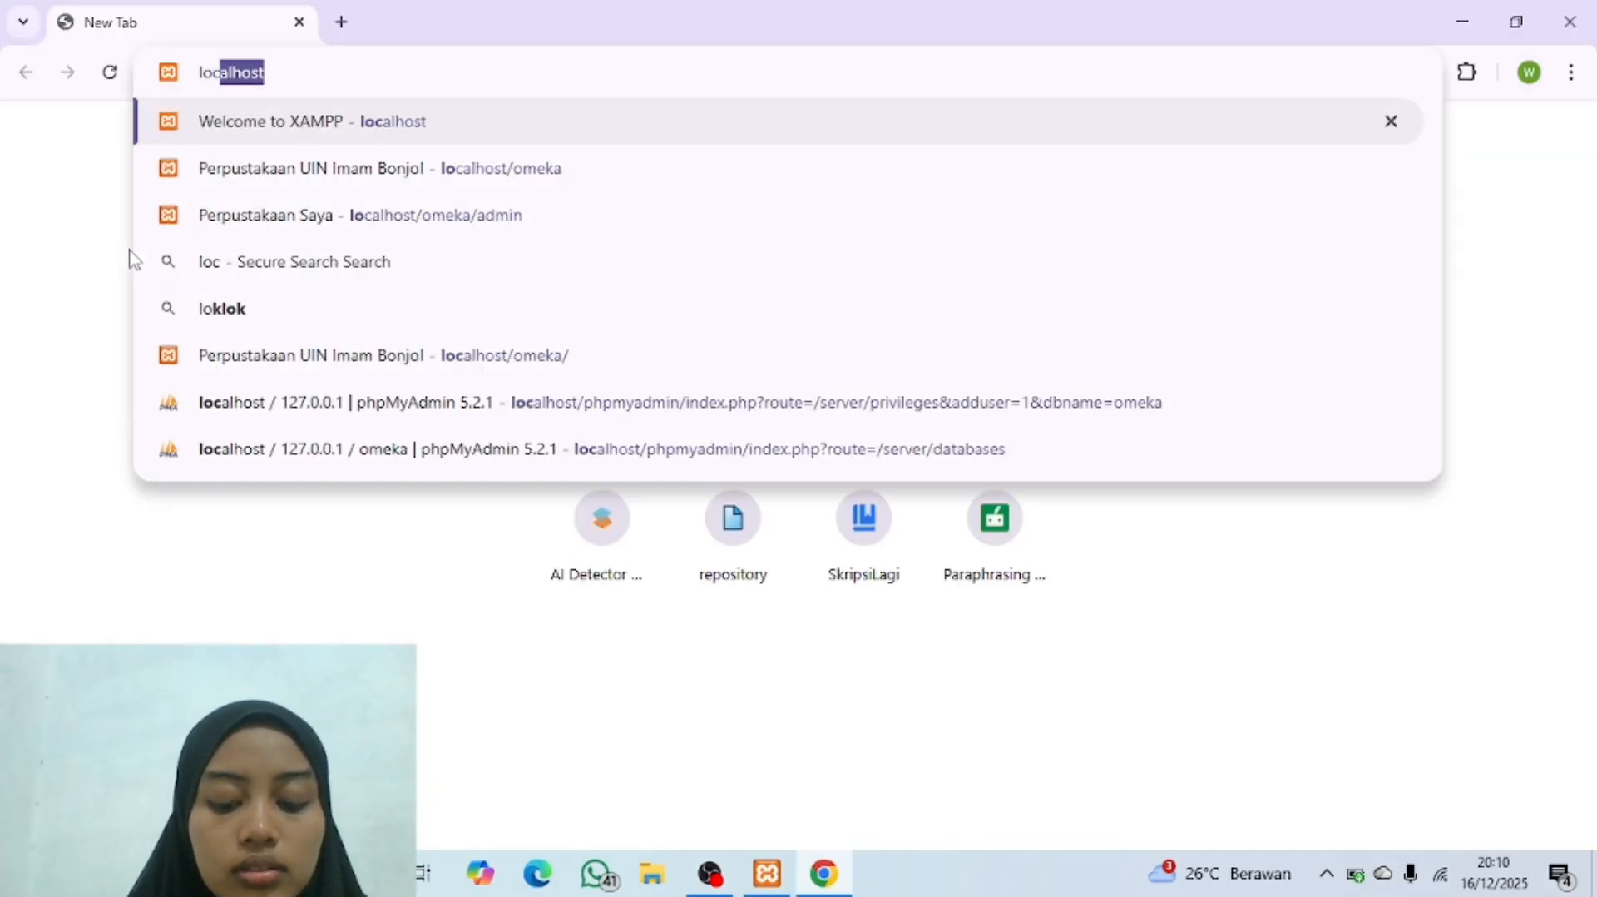
key(BackSpace)
key(BackSpace)
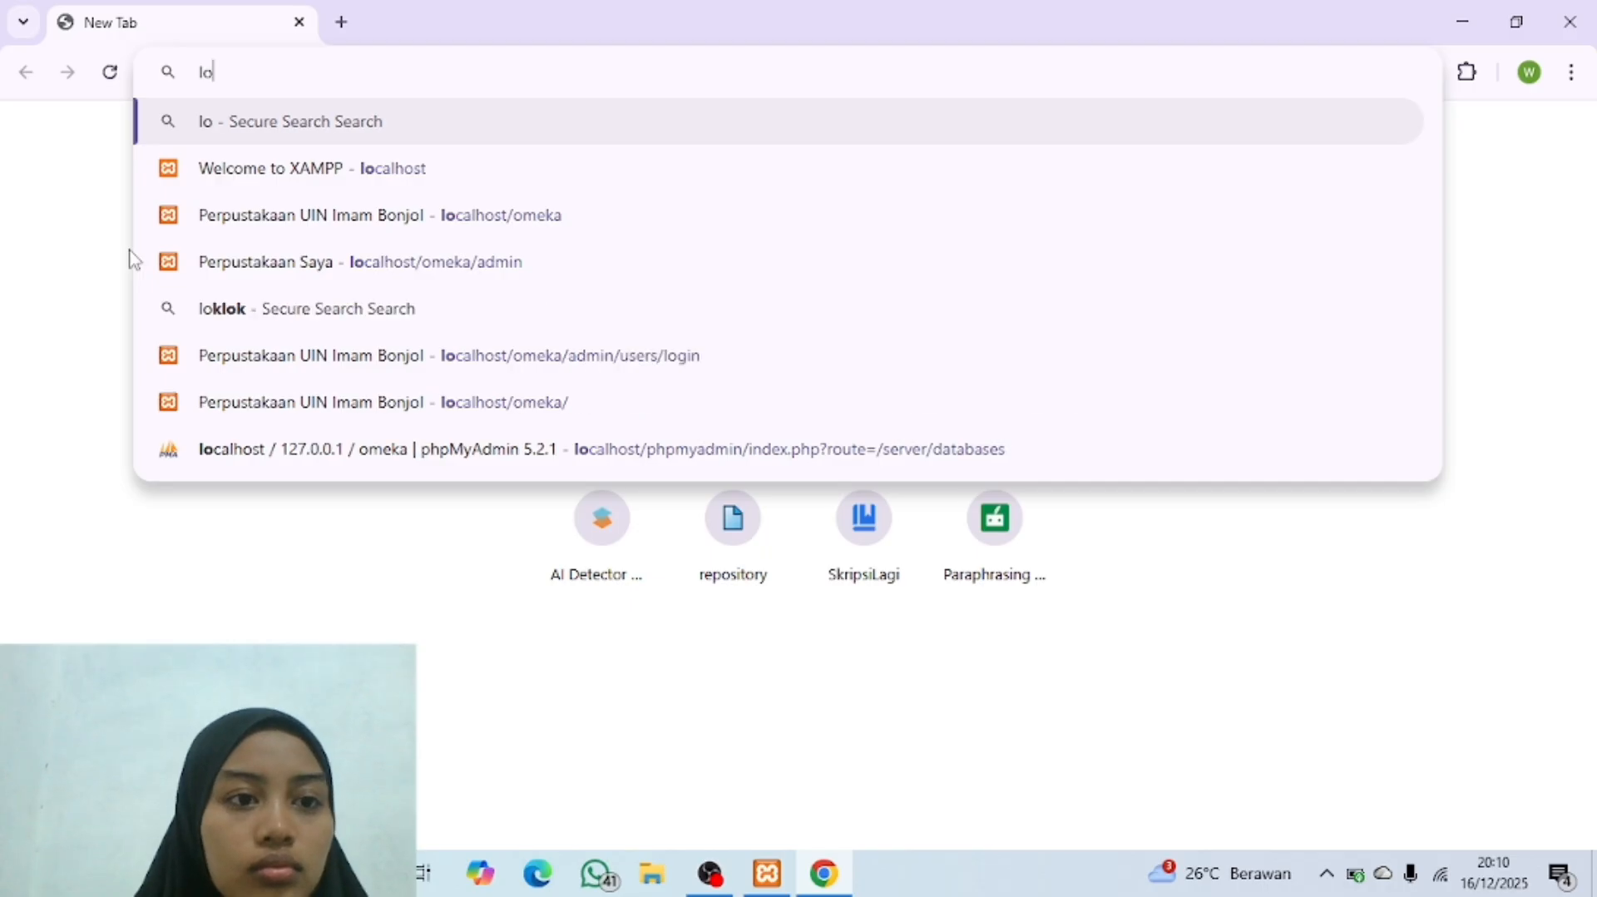
text(calhost)
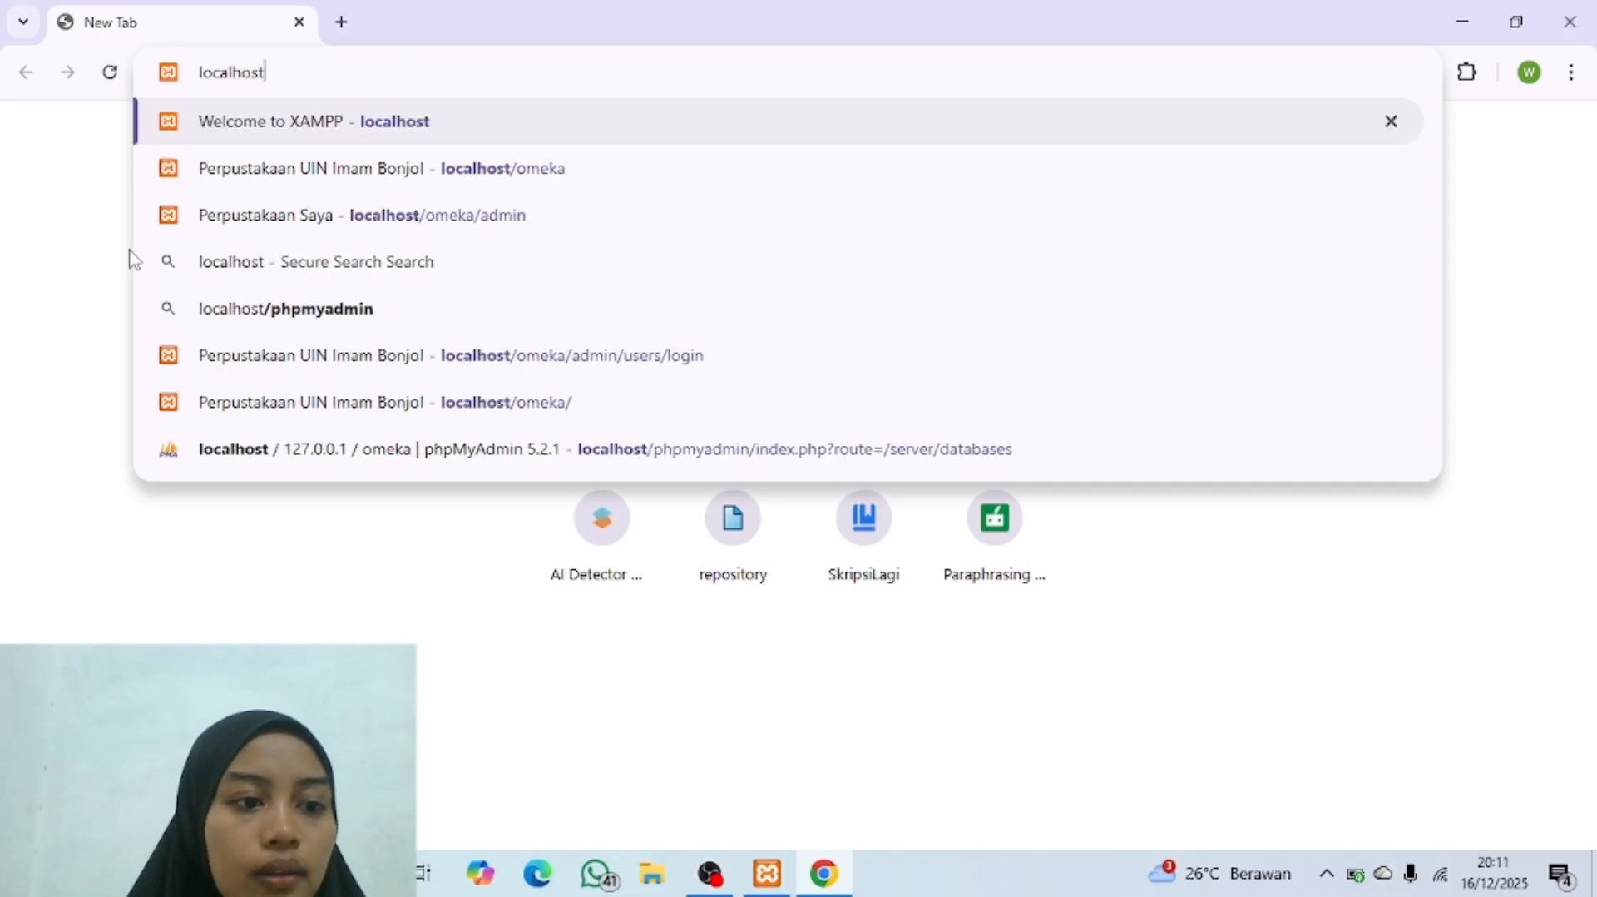
click(496, 125)
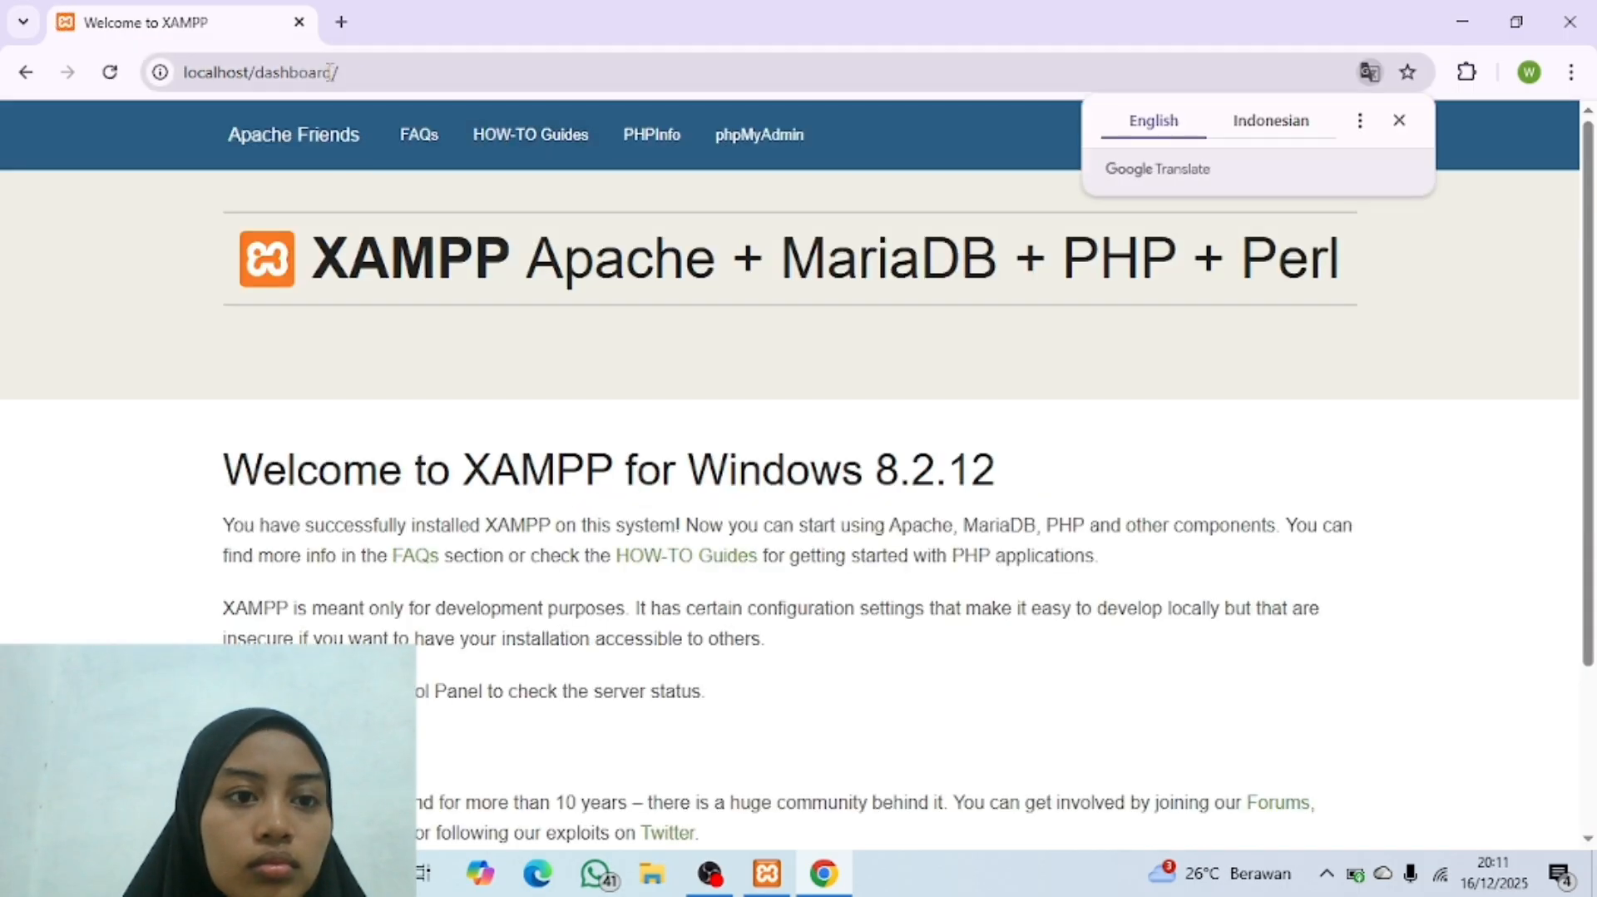
Step: Load the Omeka public site at localhost/omeka in a new browser tab and close the XAMPP welcome tab
click(342, 23)
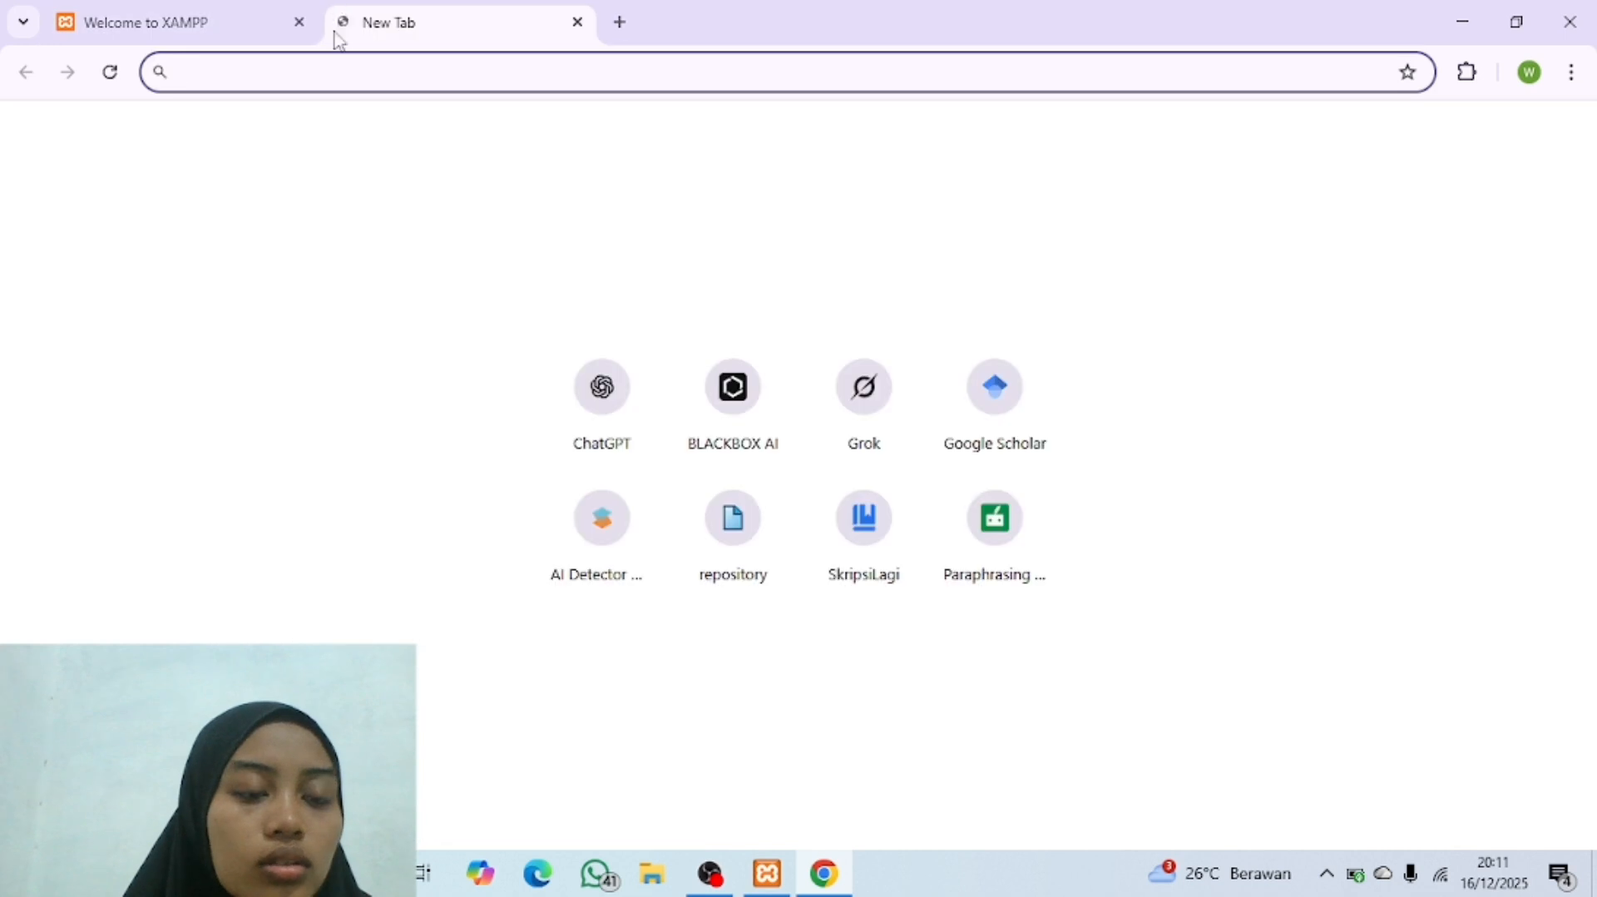
text(localhos)
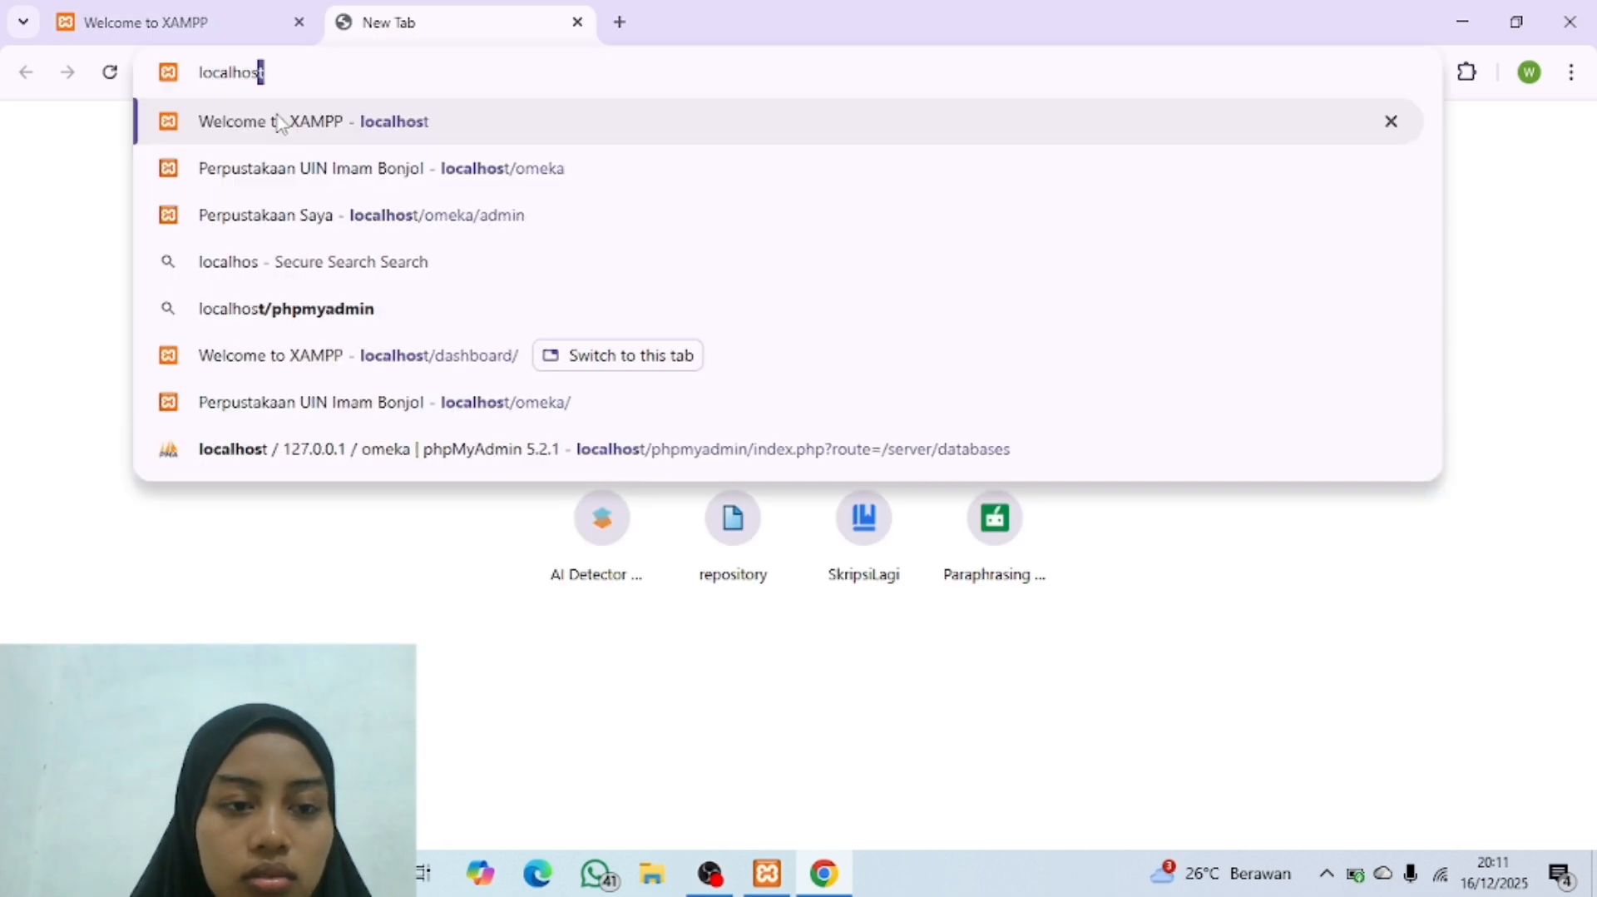
text(t/oek)
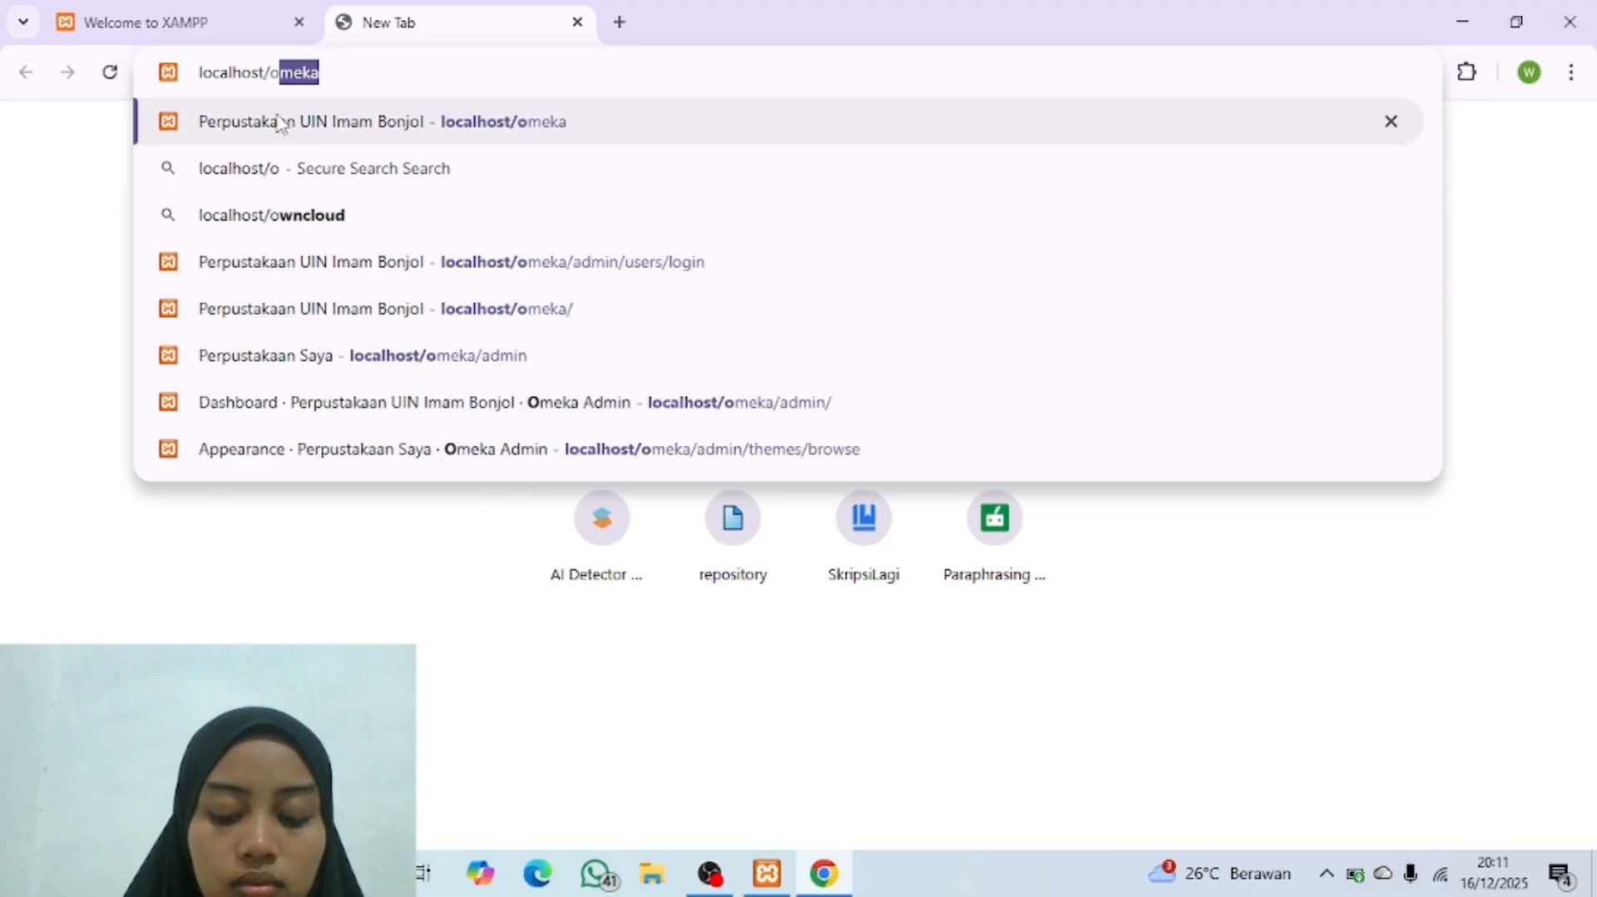
key(BackSpace)
key(BackSpace)
text(meka)
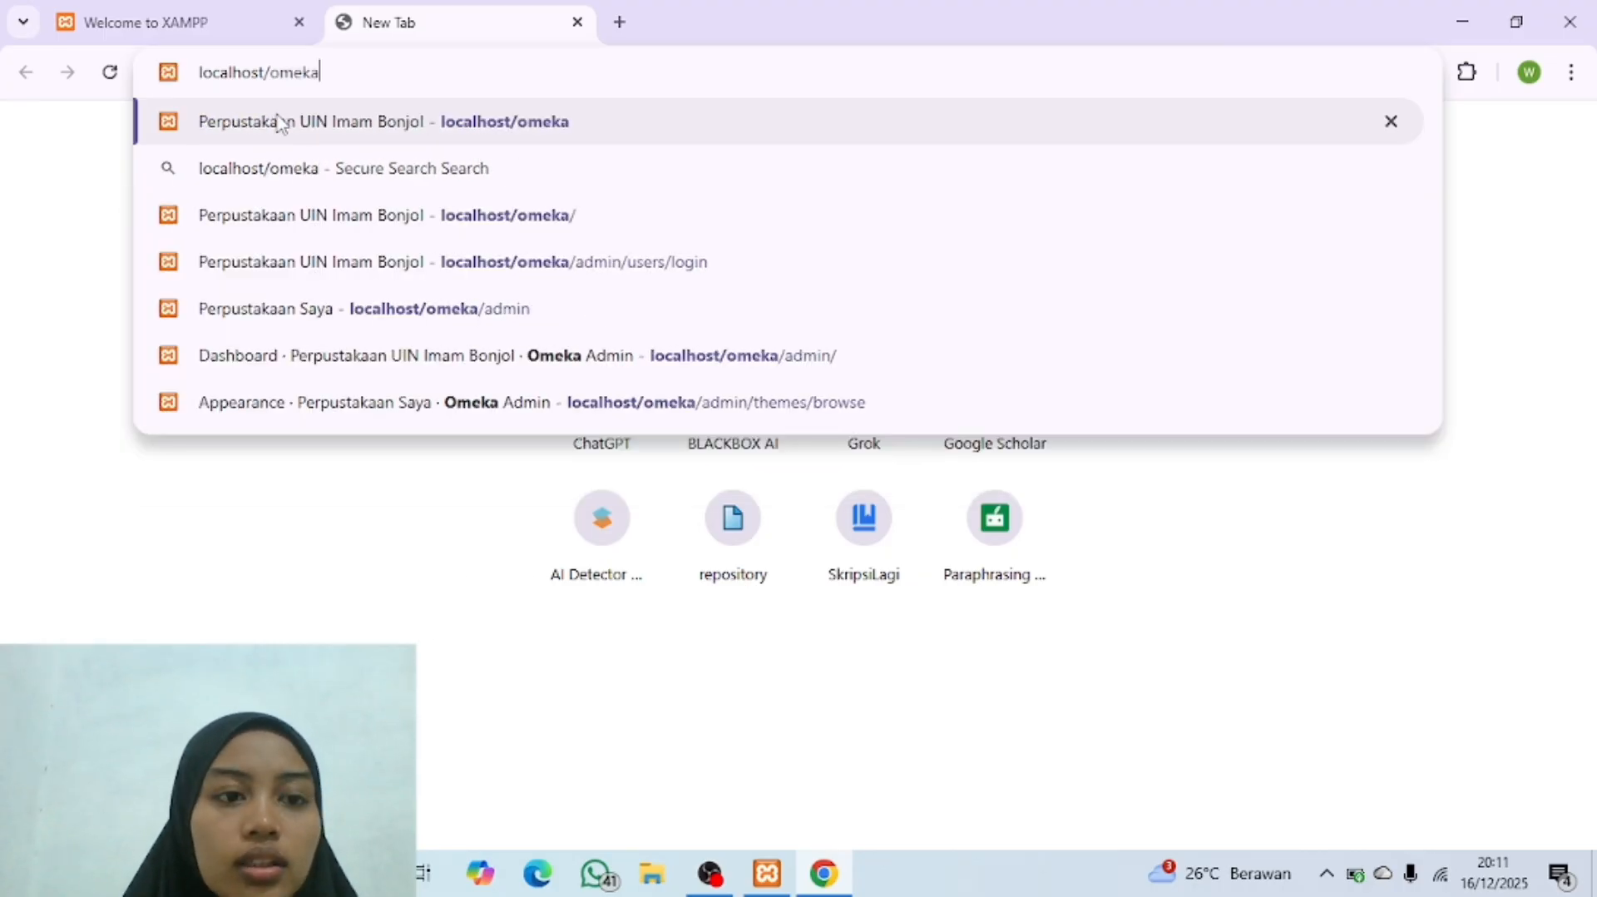
key(Return)
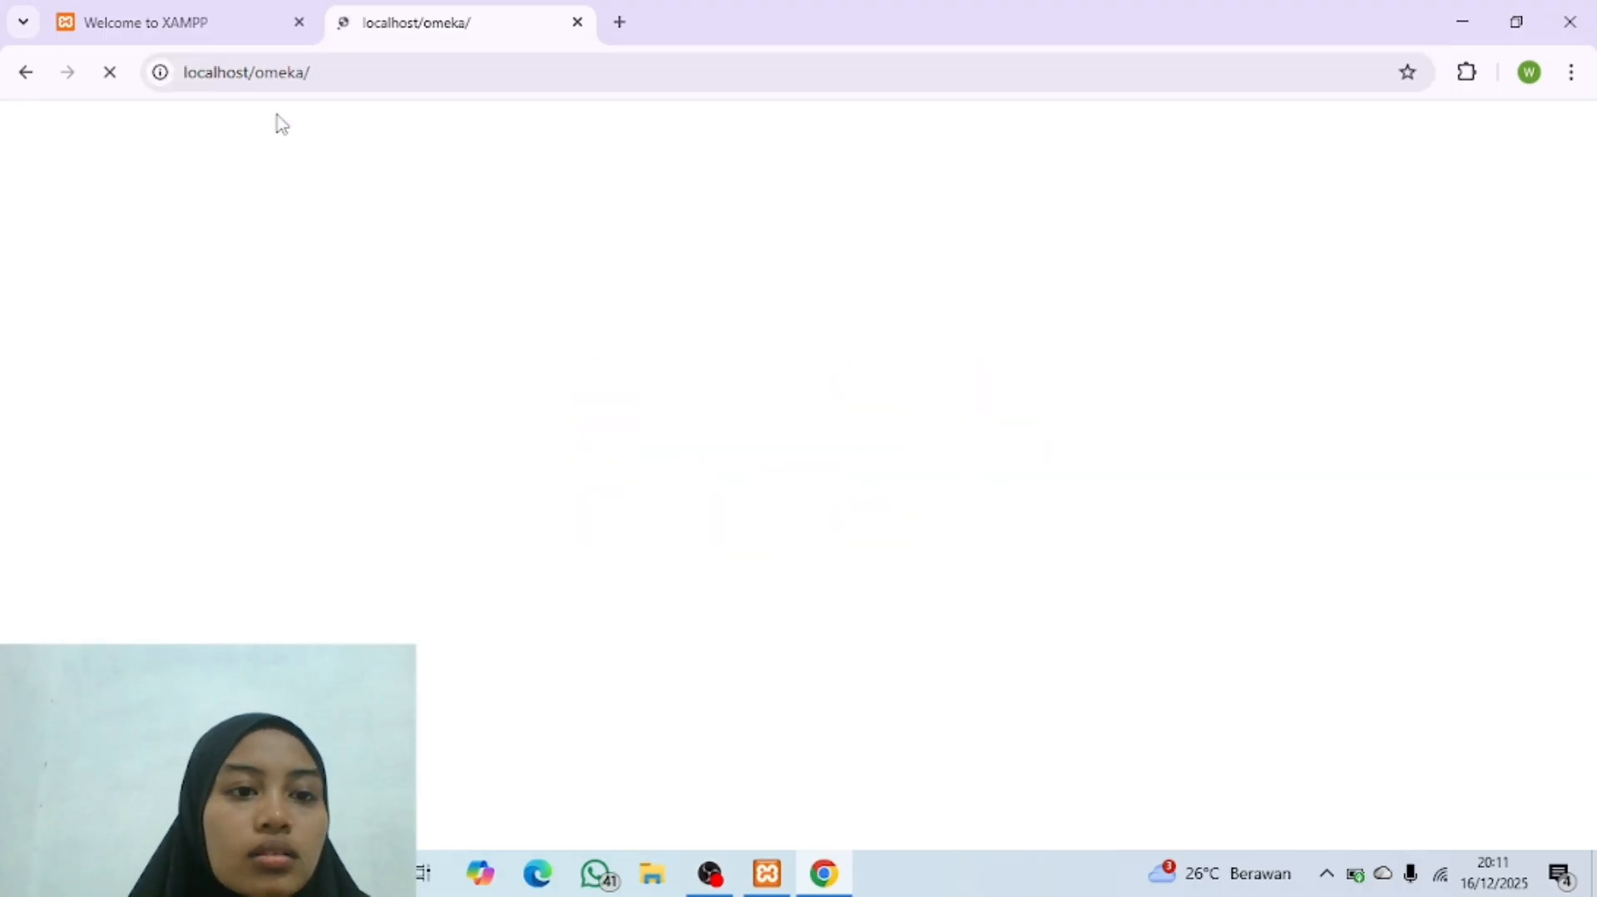
click(300, 22)
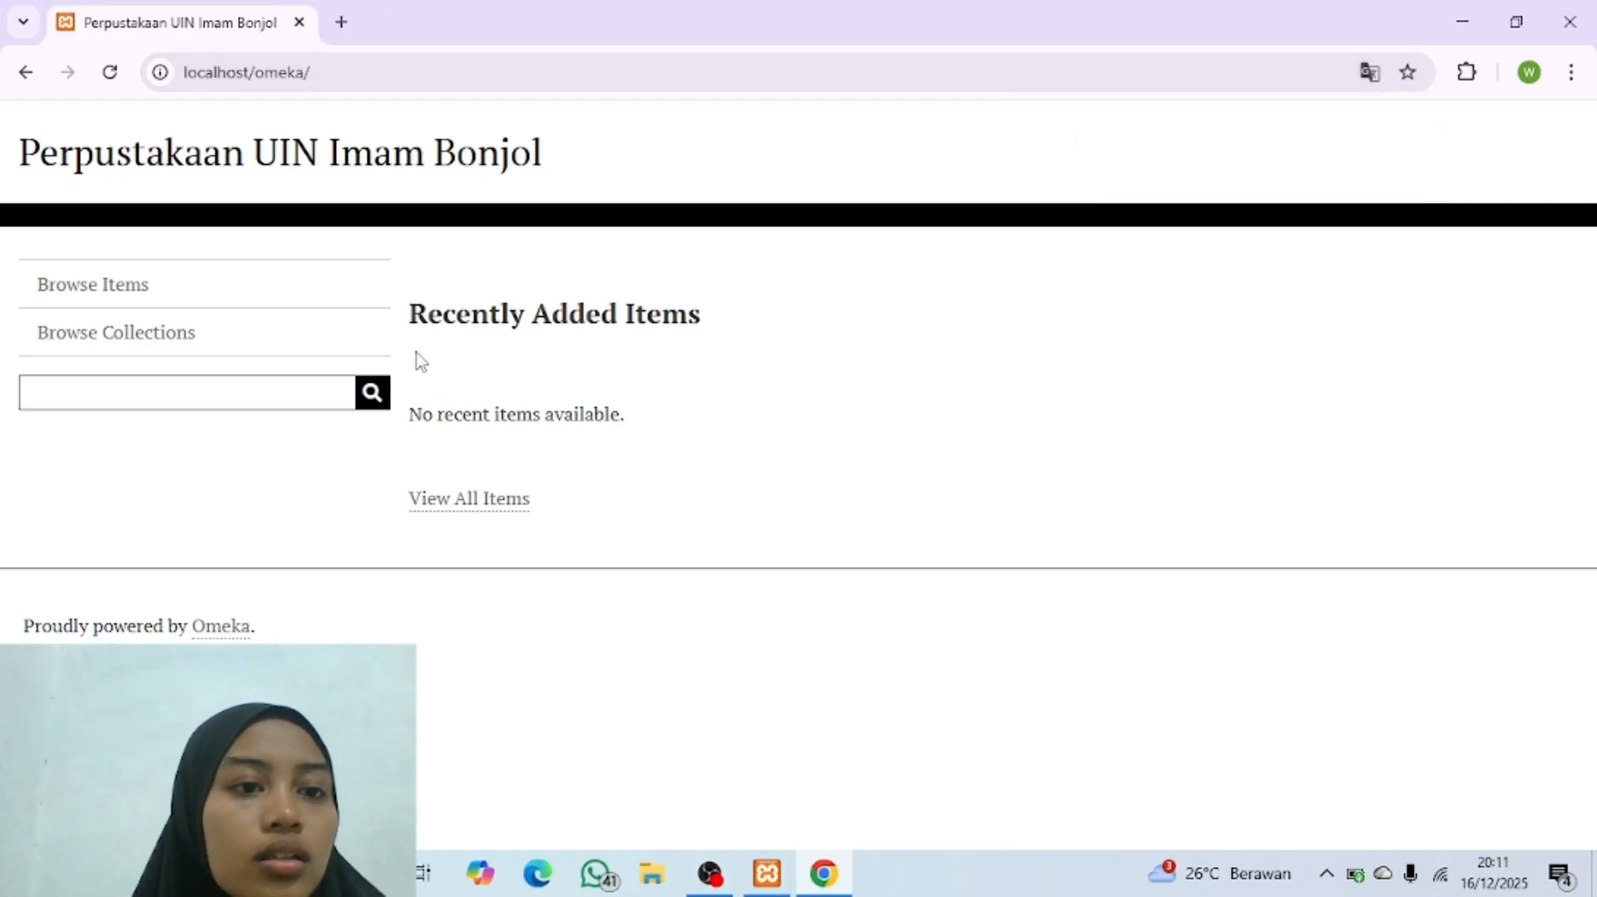
Step: Load the Omeka admin login page at localhost/omeka/admin in a new browser tab and dismiss the translation popup
click(341, 23)
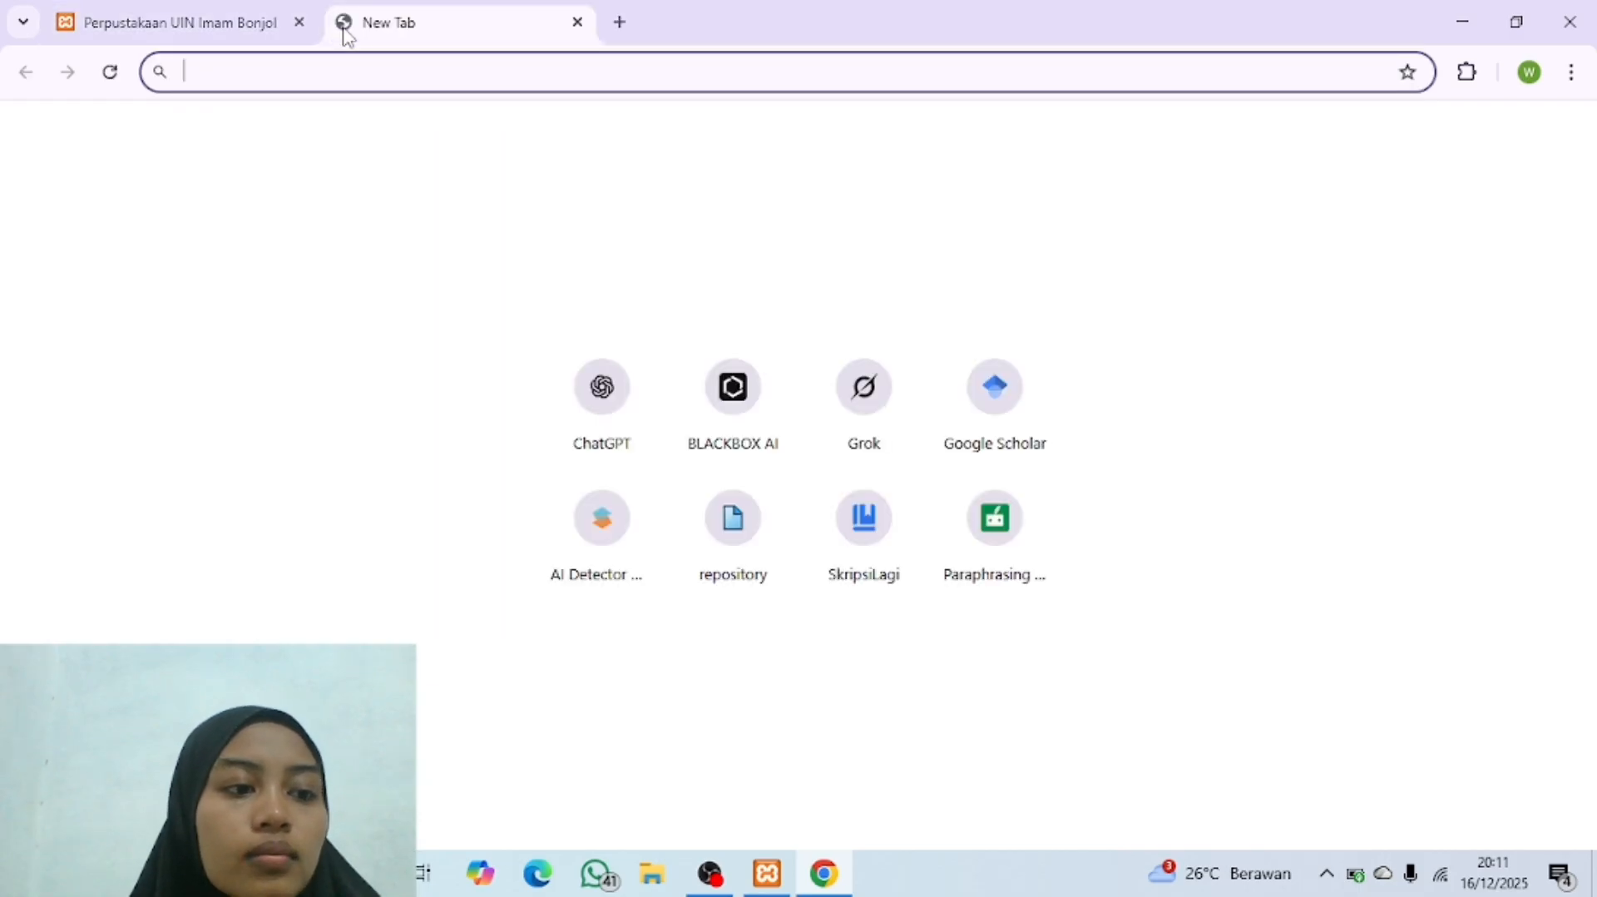
text(lo)
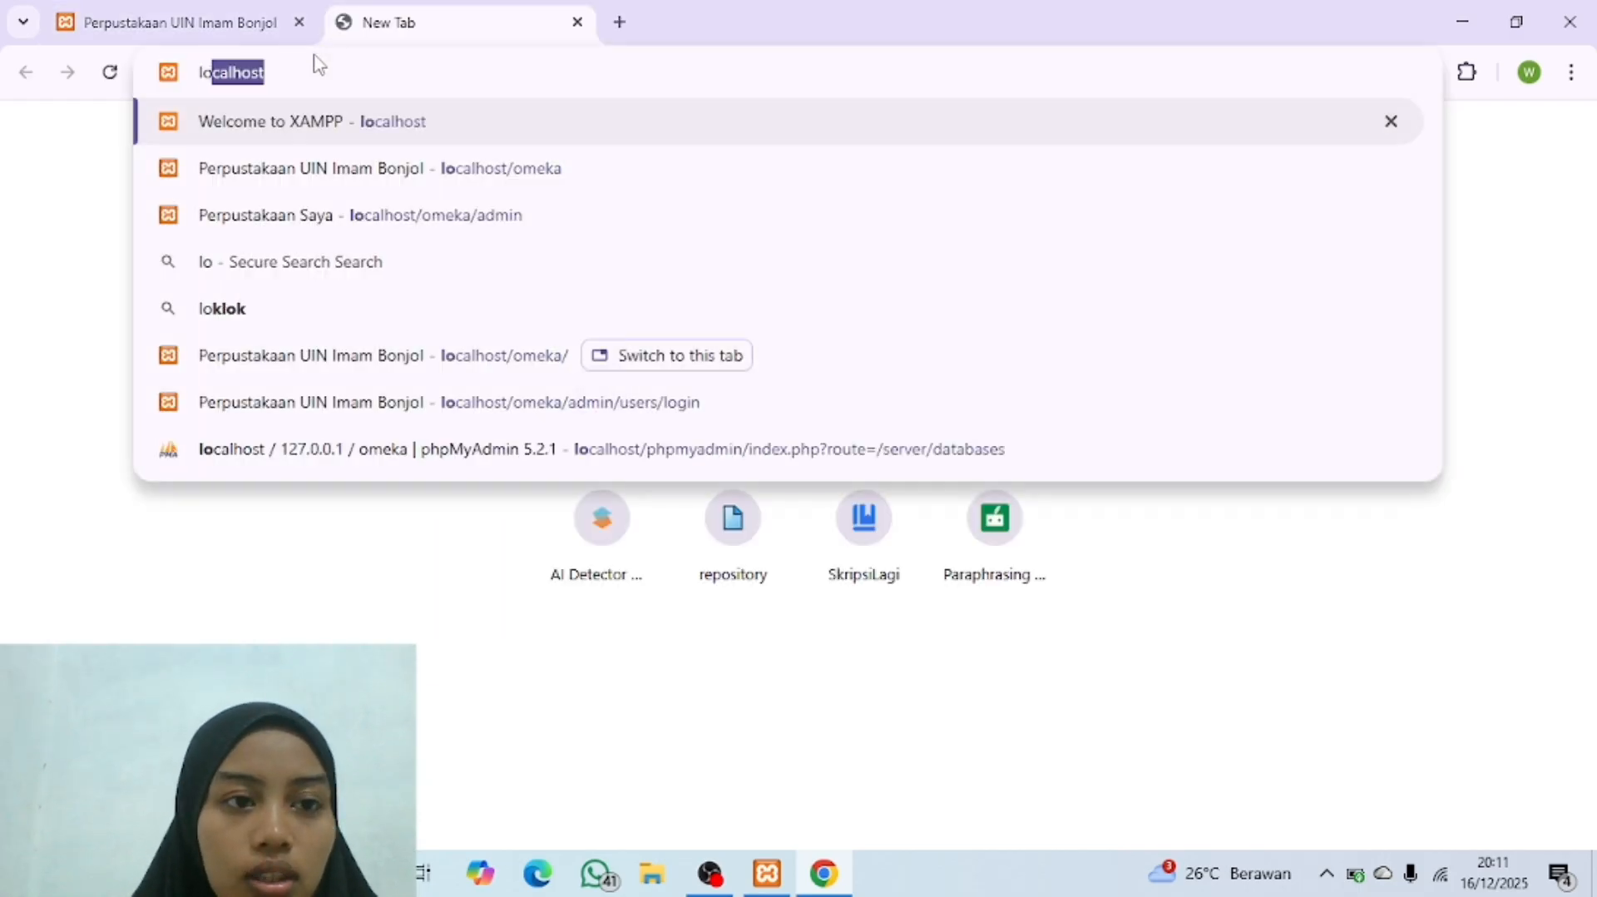
text(calhos)
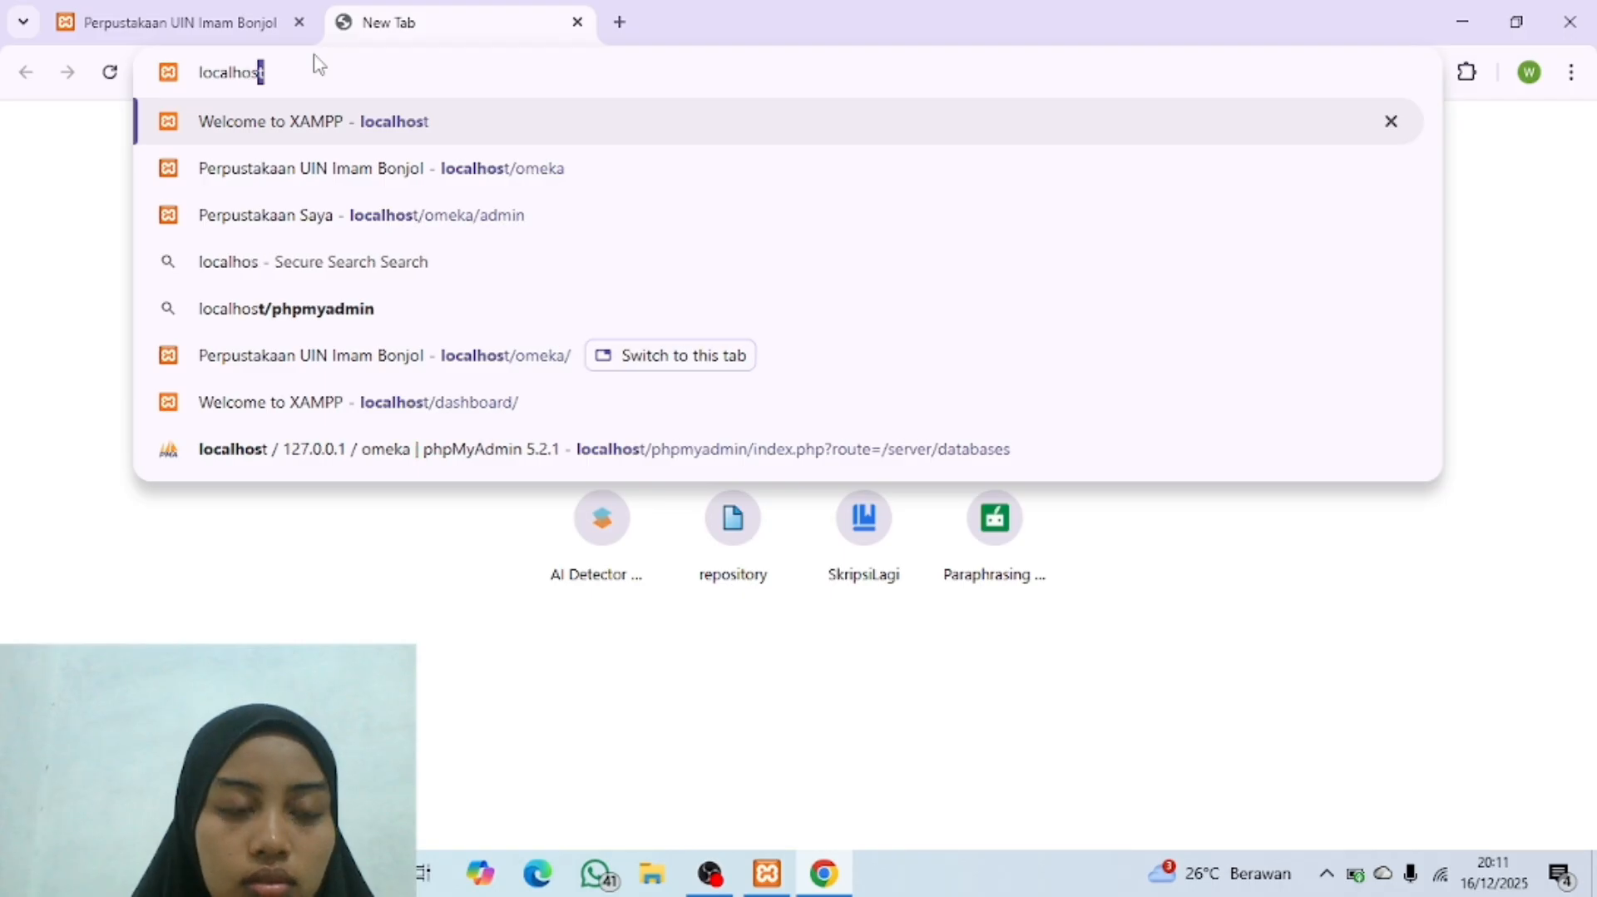
text(t/)
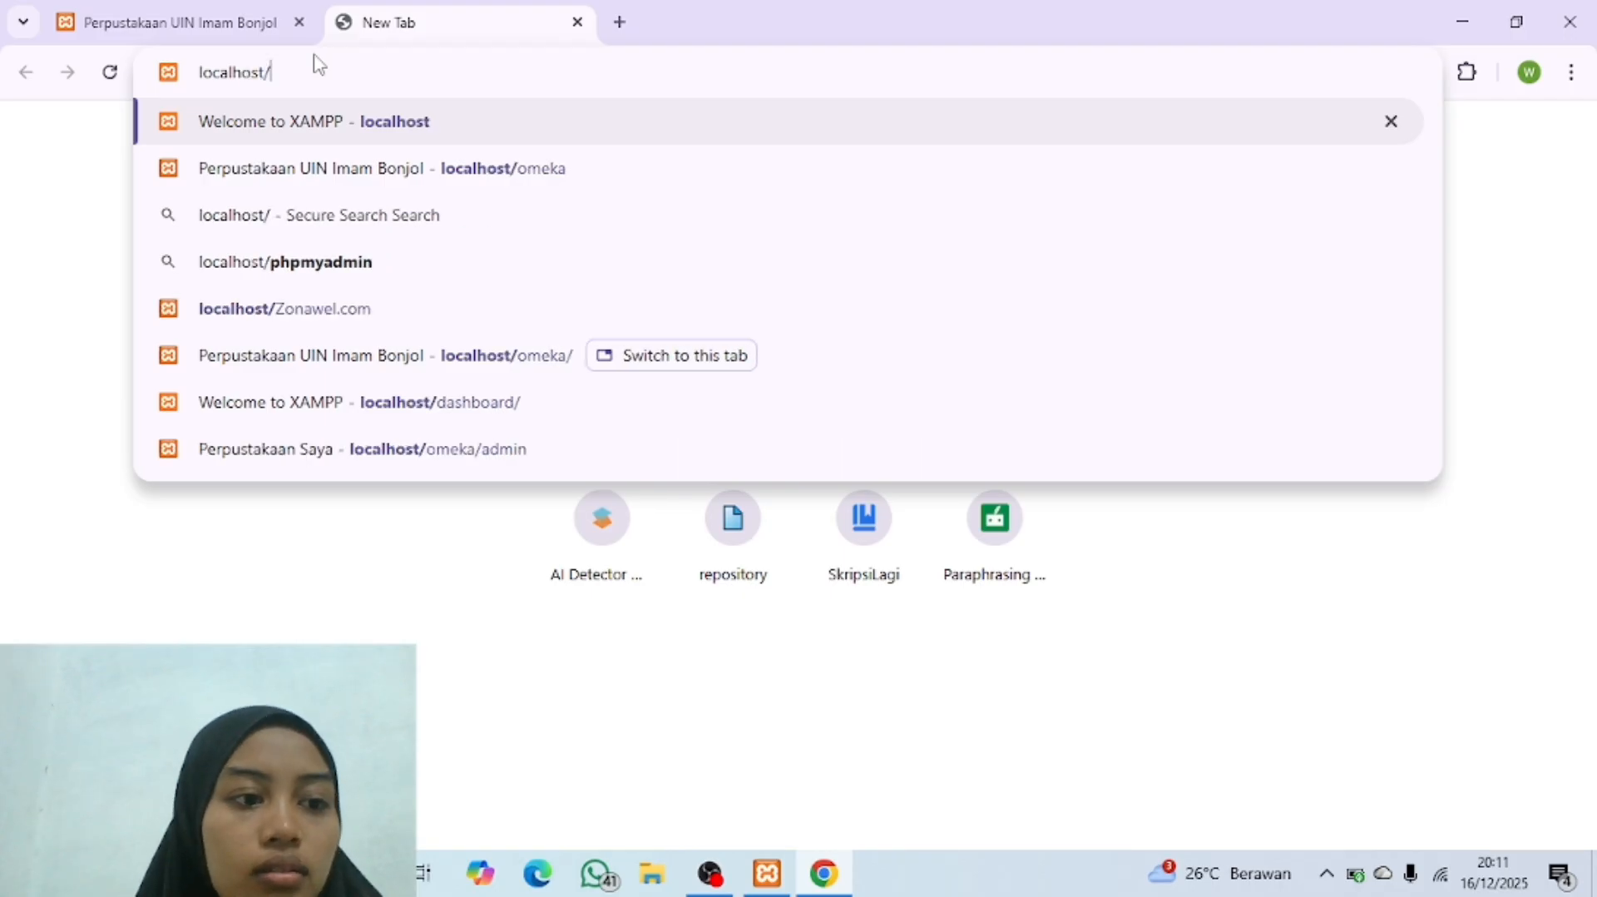
text(omeka/)
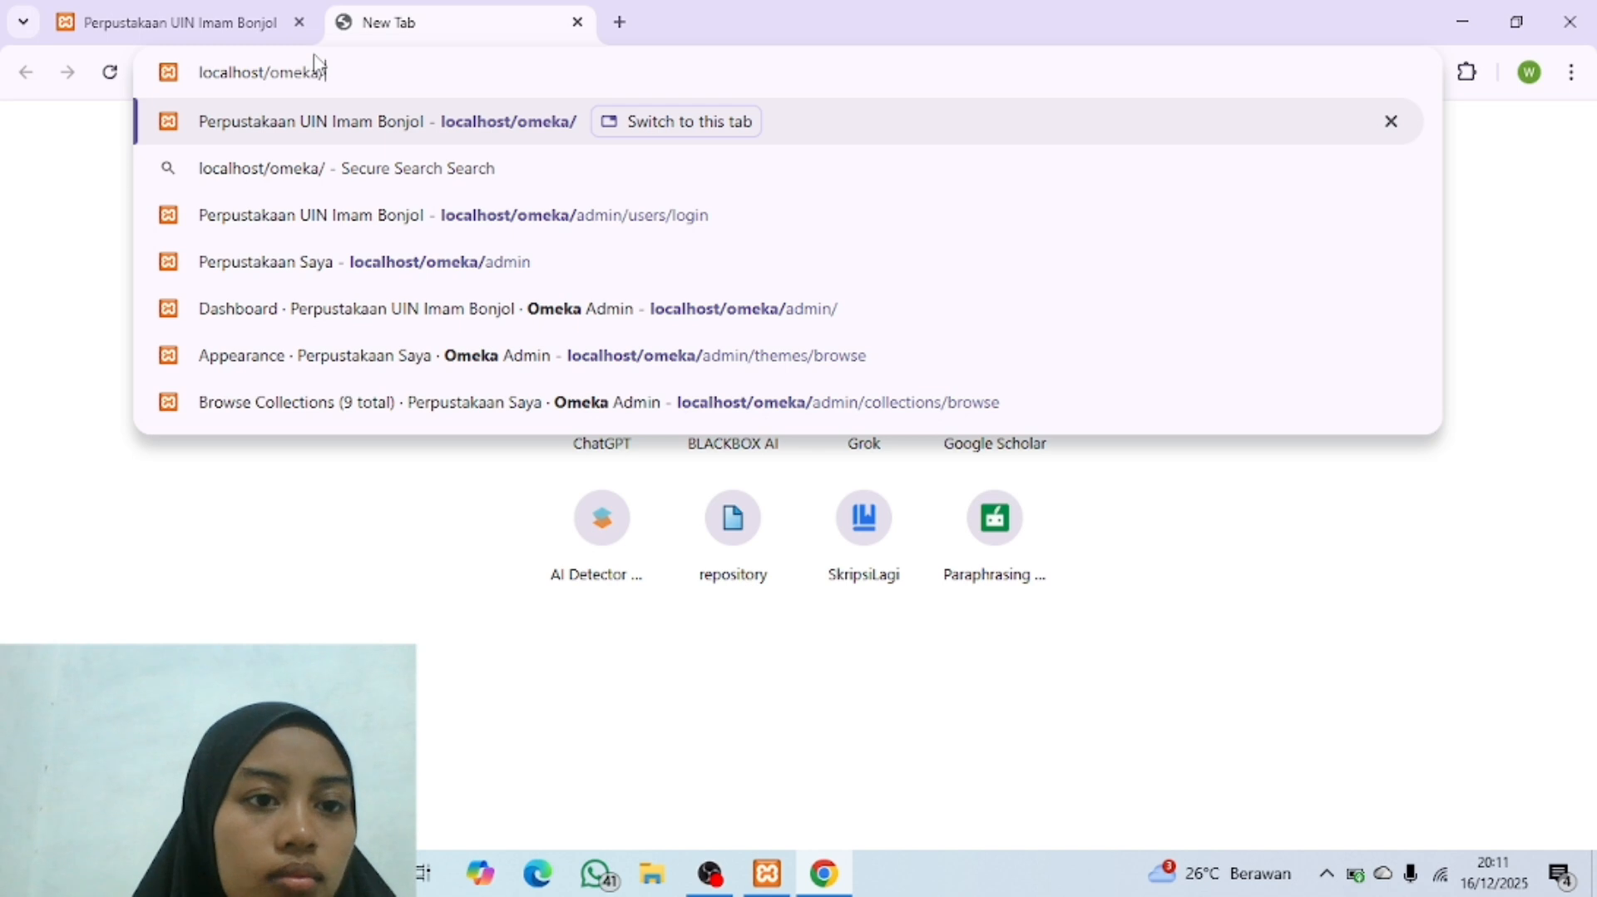
key(BackSpace)
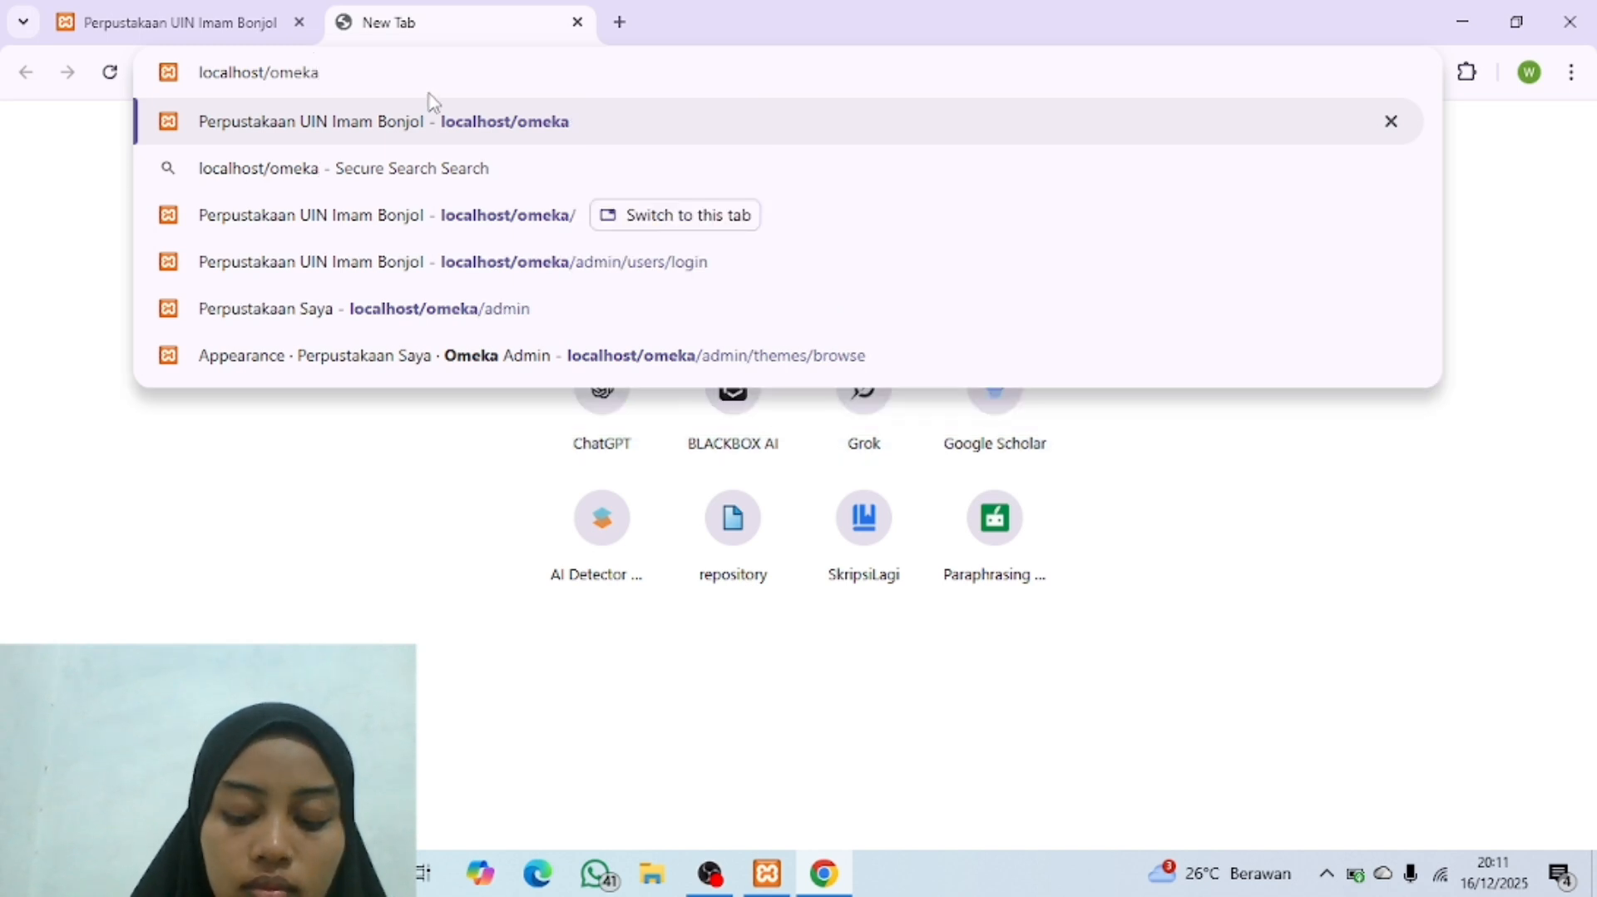
text(/admin)
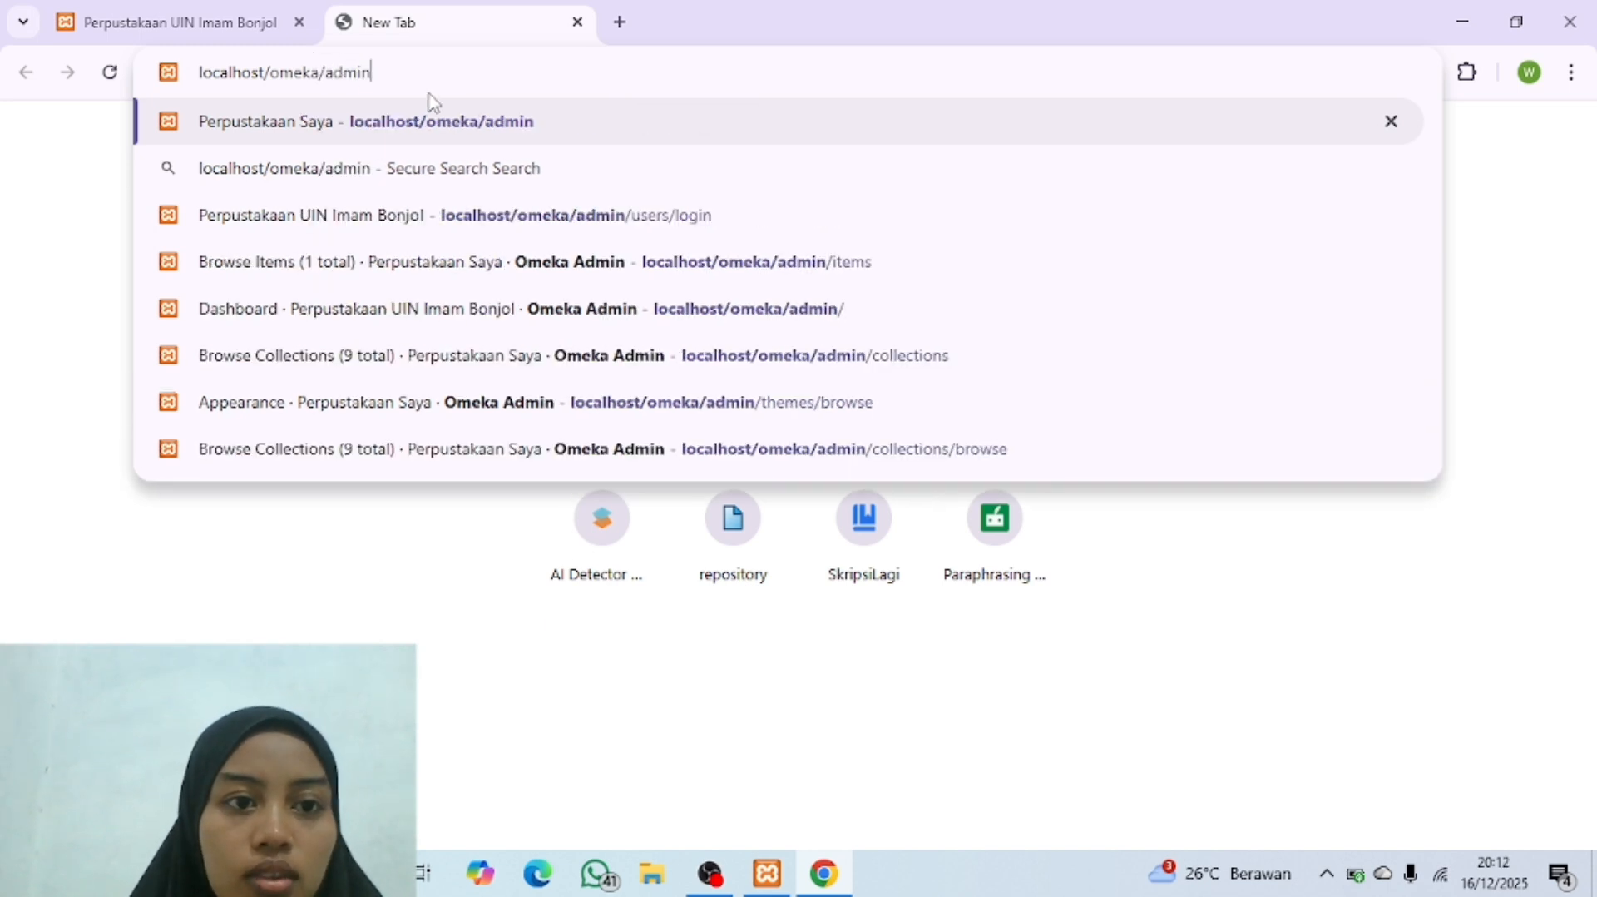
key(Return)
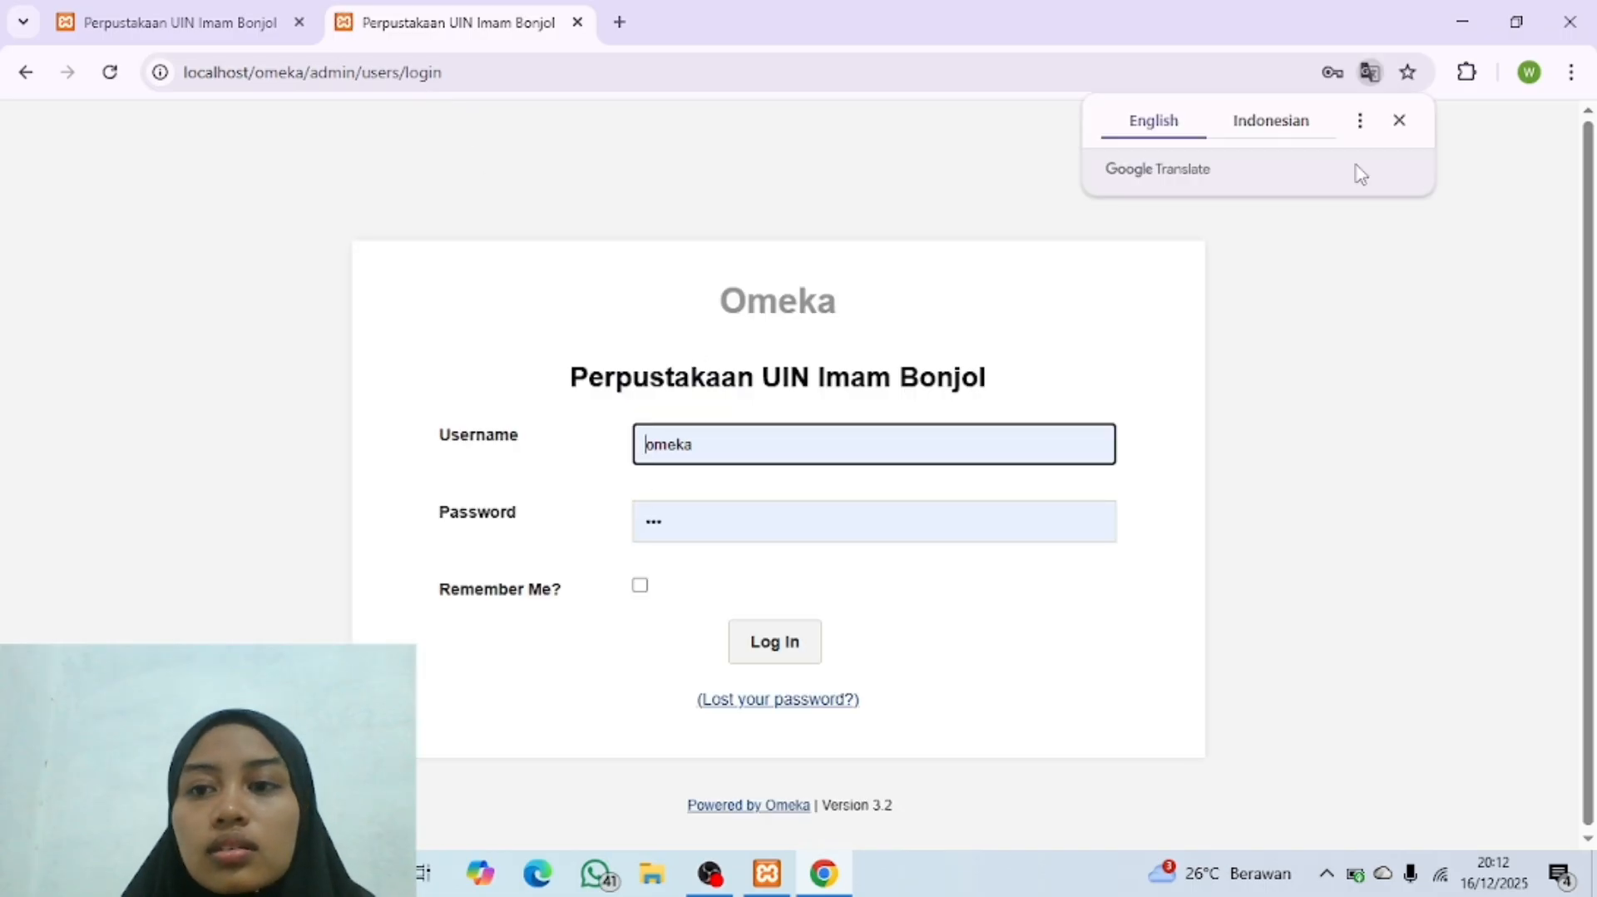
click(1400, 121)
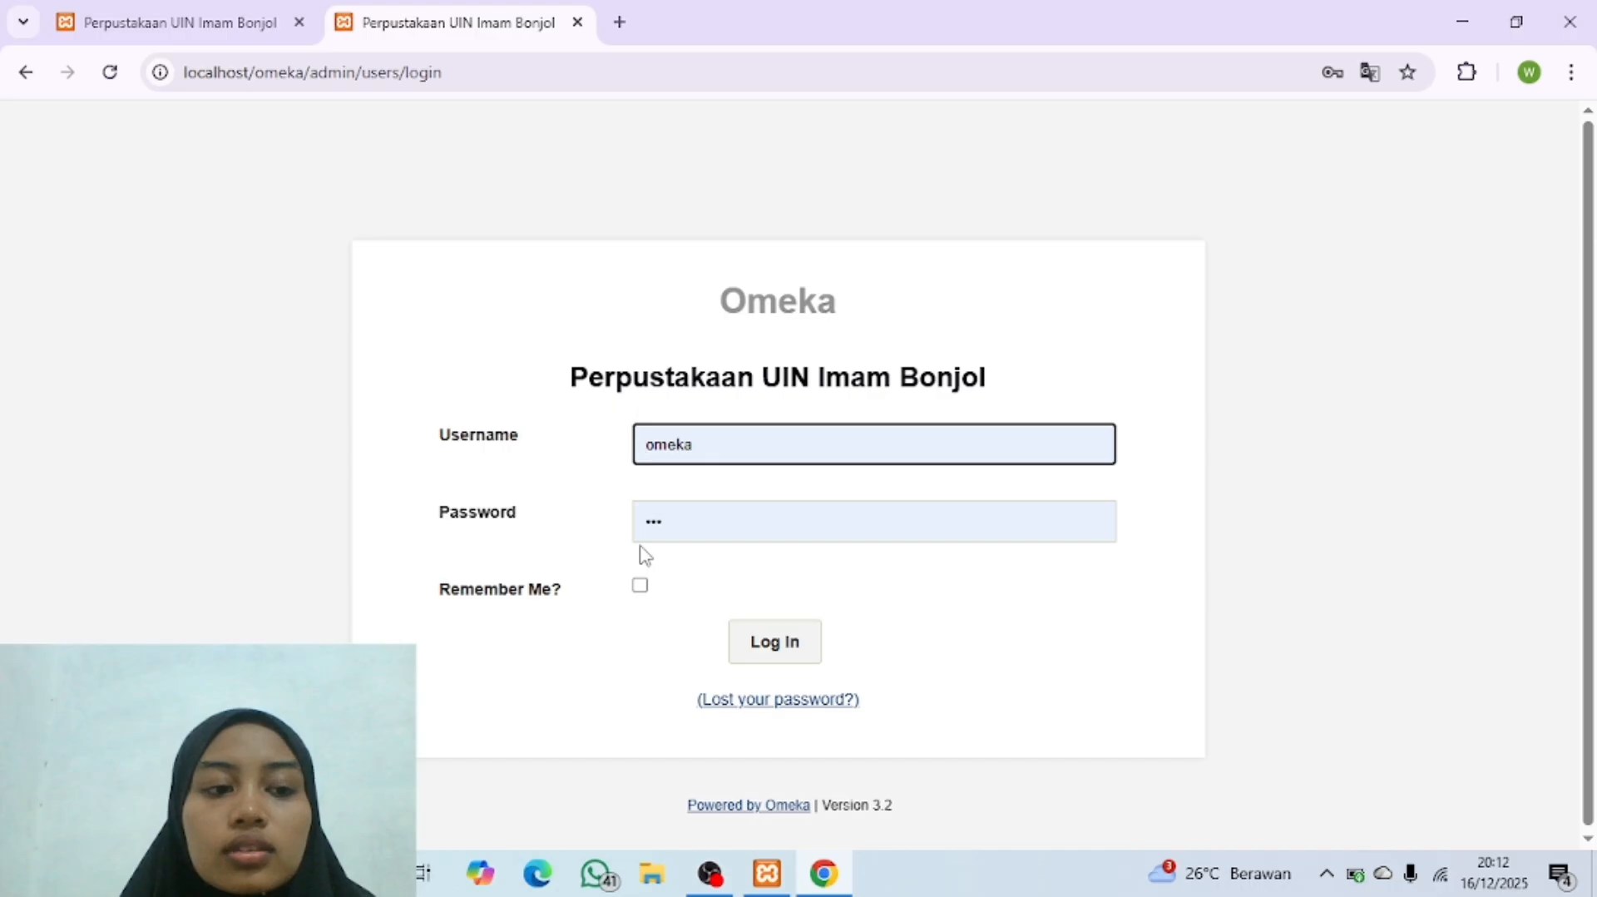
Step: Log in to the Omeka admin site with the administrator's username and password, and dismiss the browser's password warning
click(762, 449)
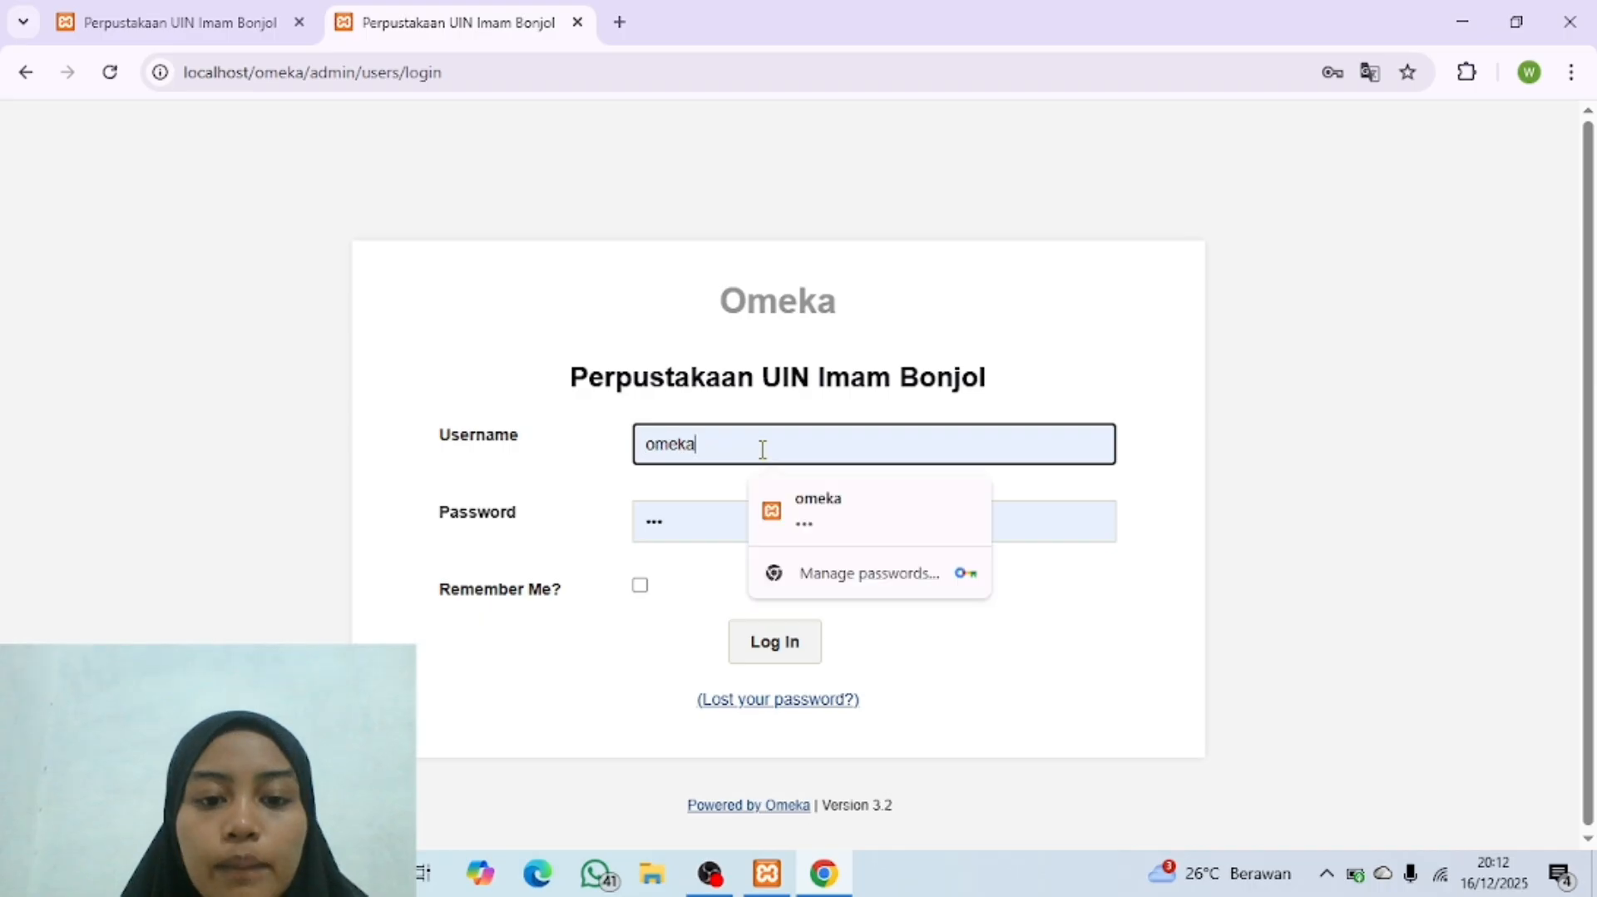
key(BackSpace)
key(BackSpace)
key(BackSpace)
key(BackSpace)
key(BackSpace)
text(Wella)
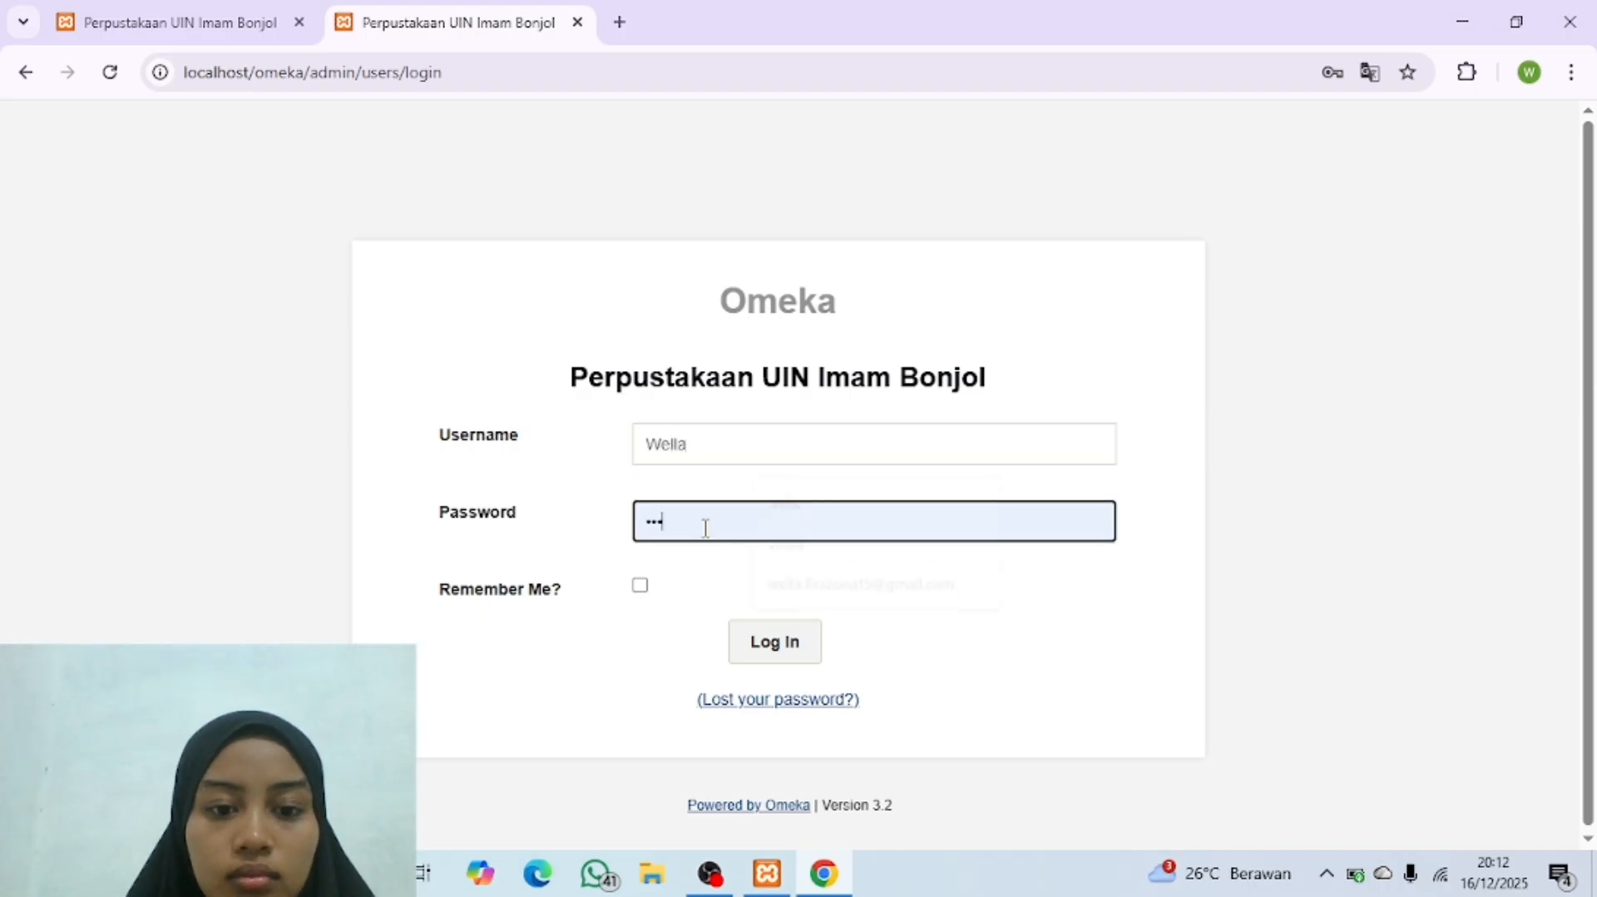
key(BackSpace)
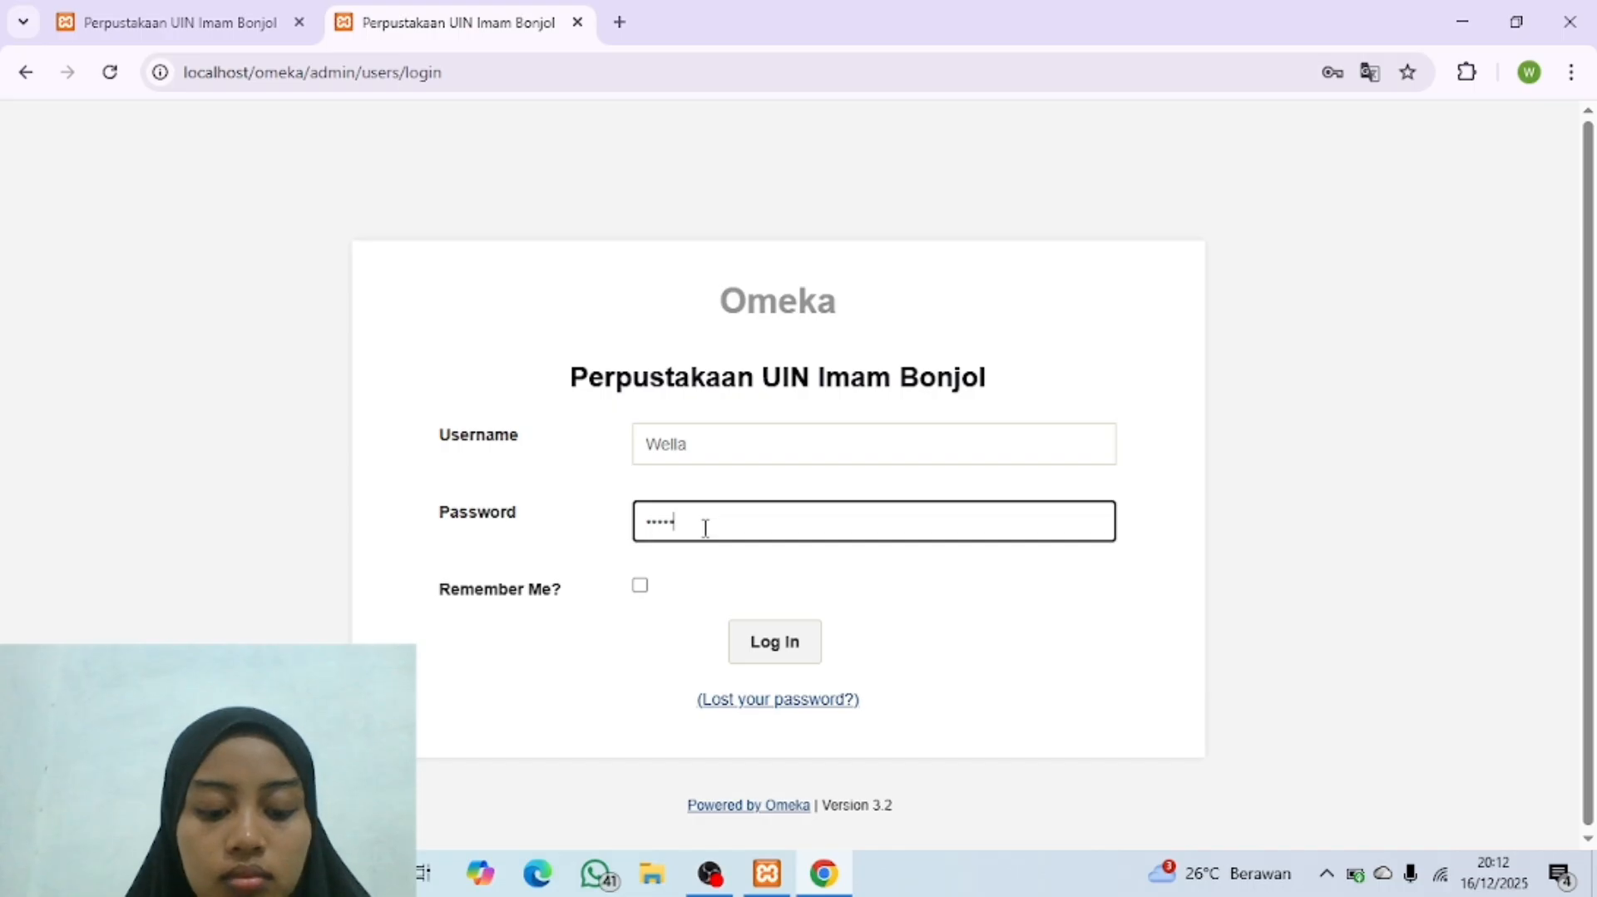
click(760, 644)
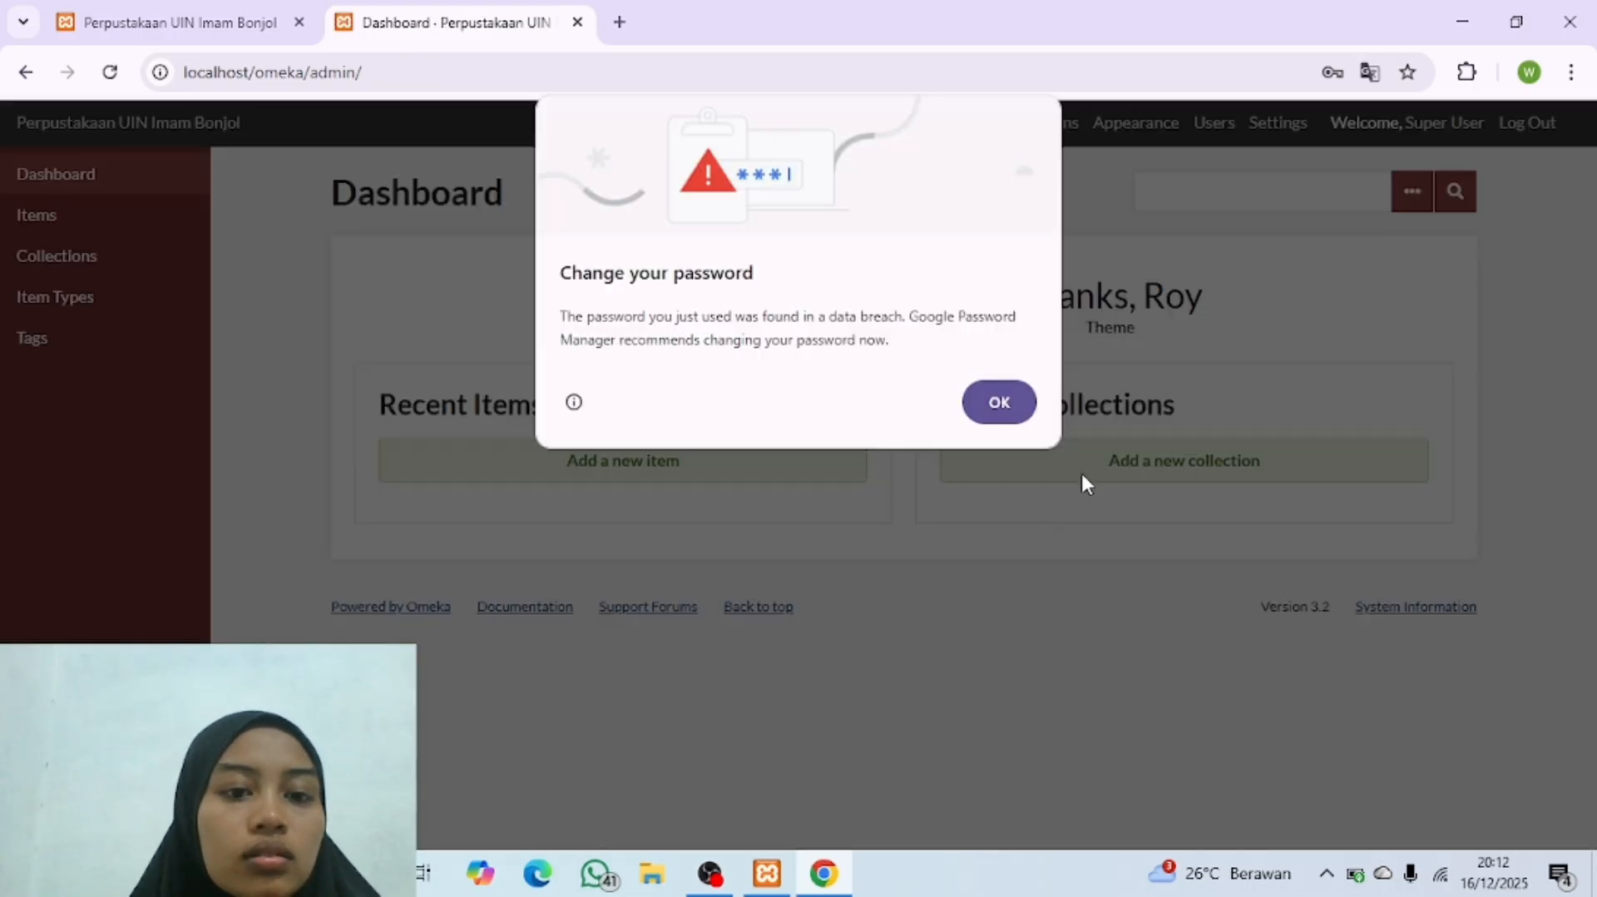
click(1002, 404)
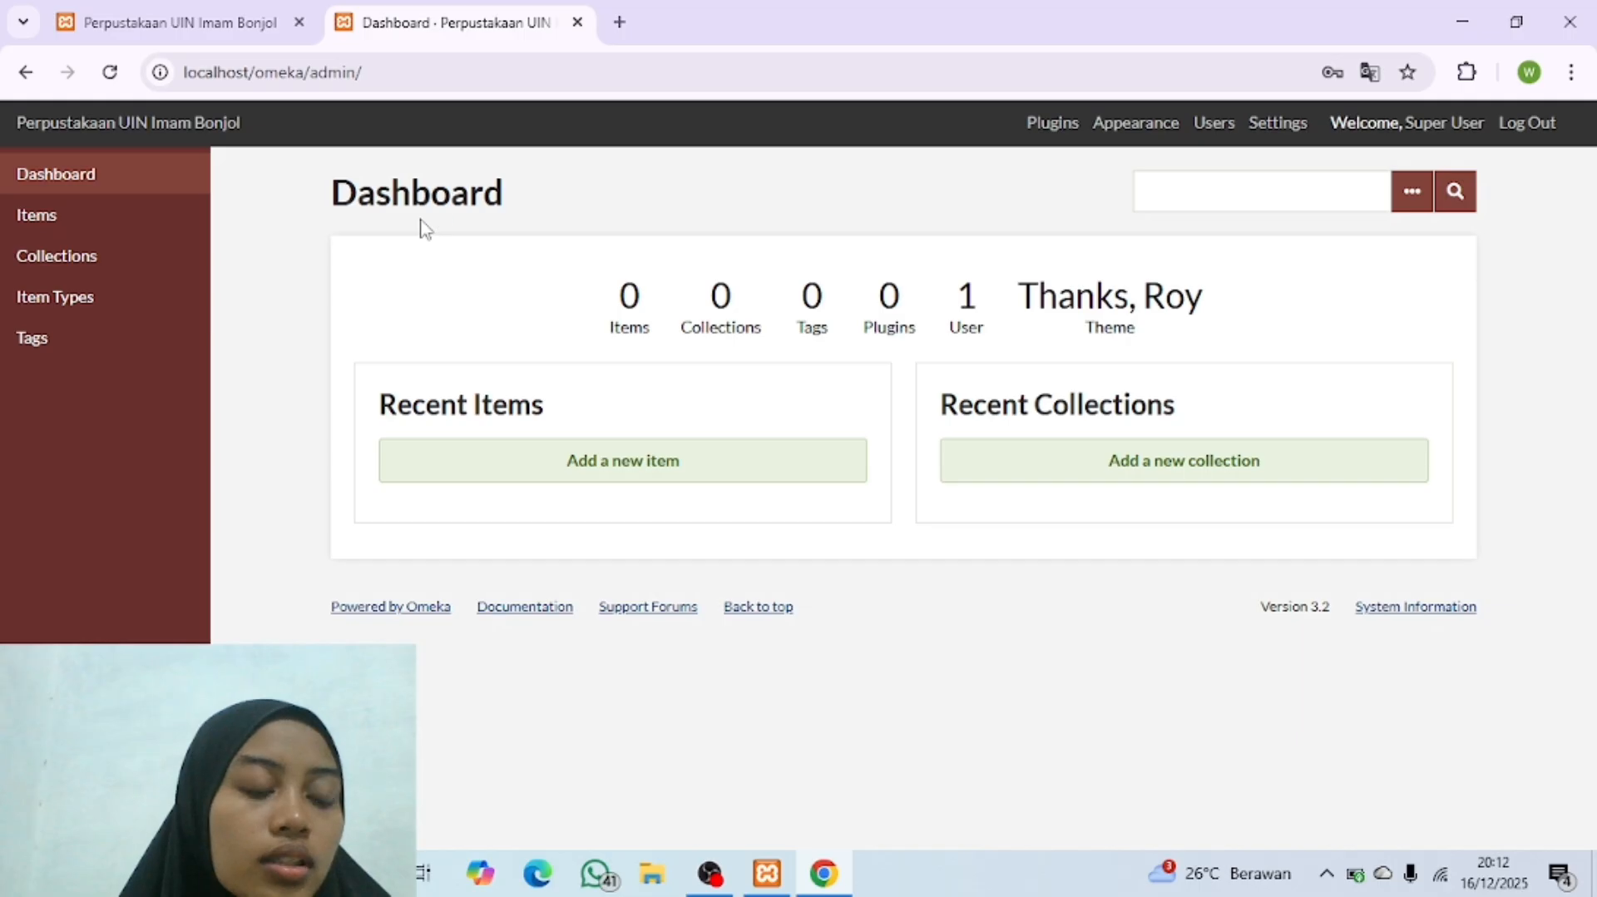
Step: Compare the public Omeka homepage with the admin dashboard, finishing on the dashboard
click(178, 23)
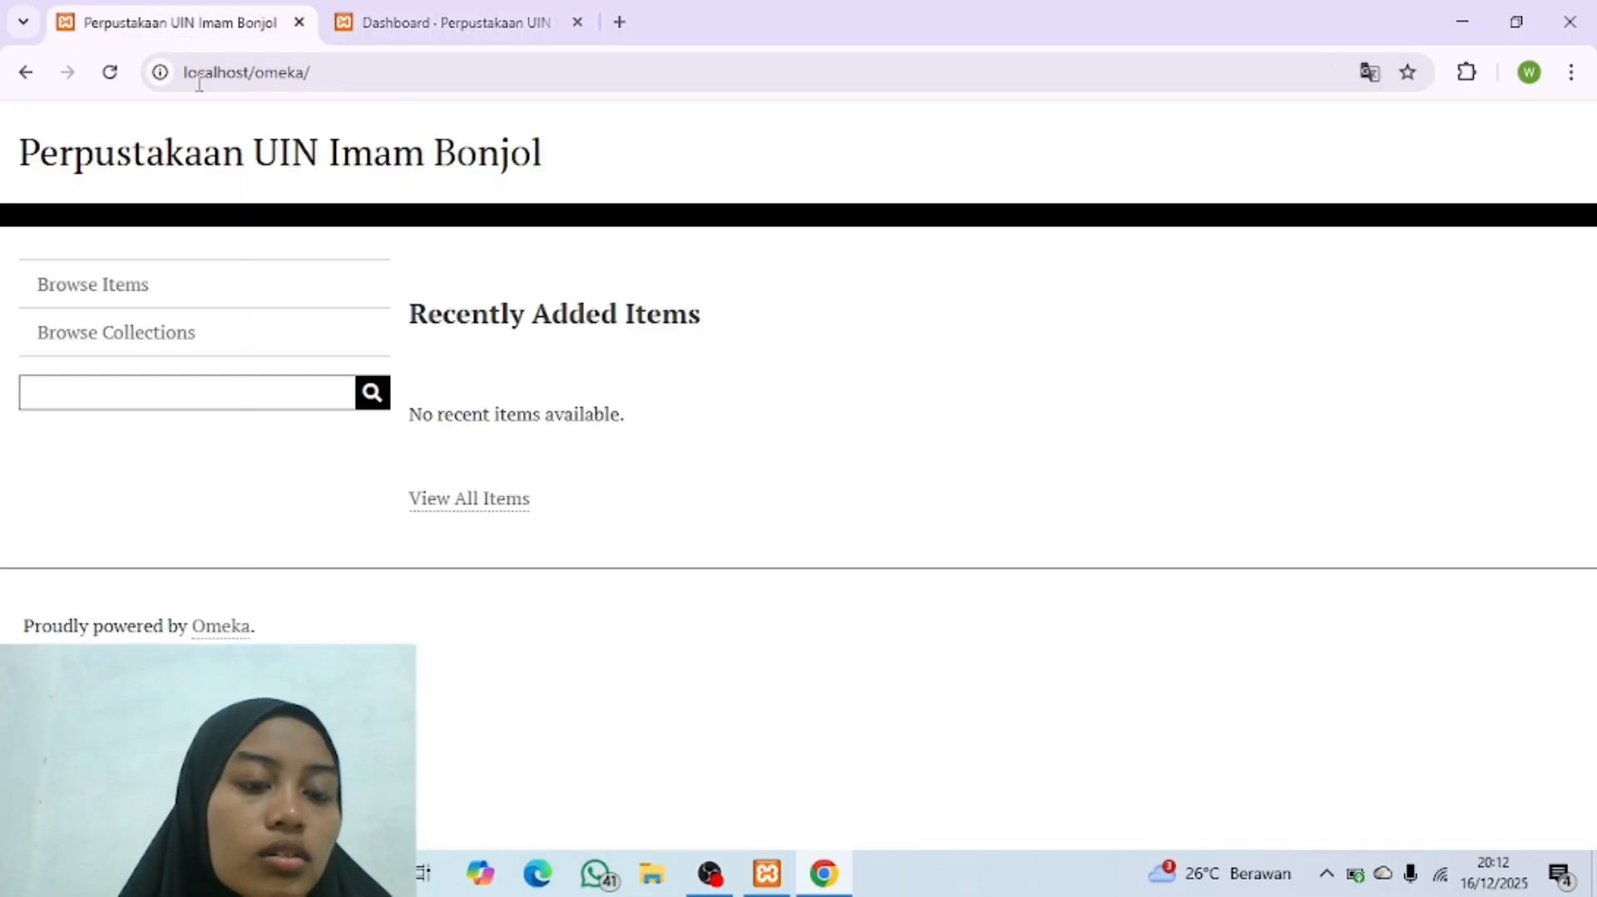
click(427, 28)
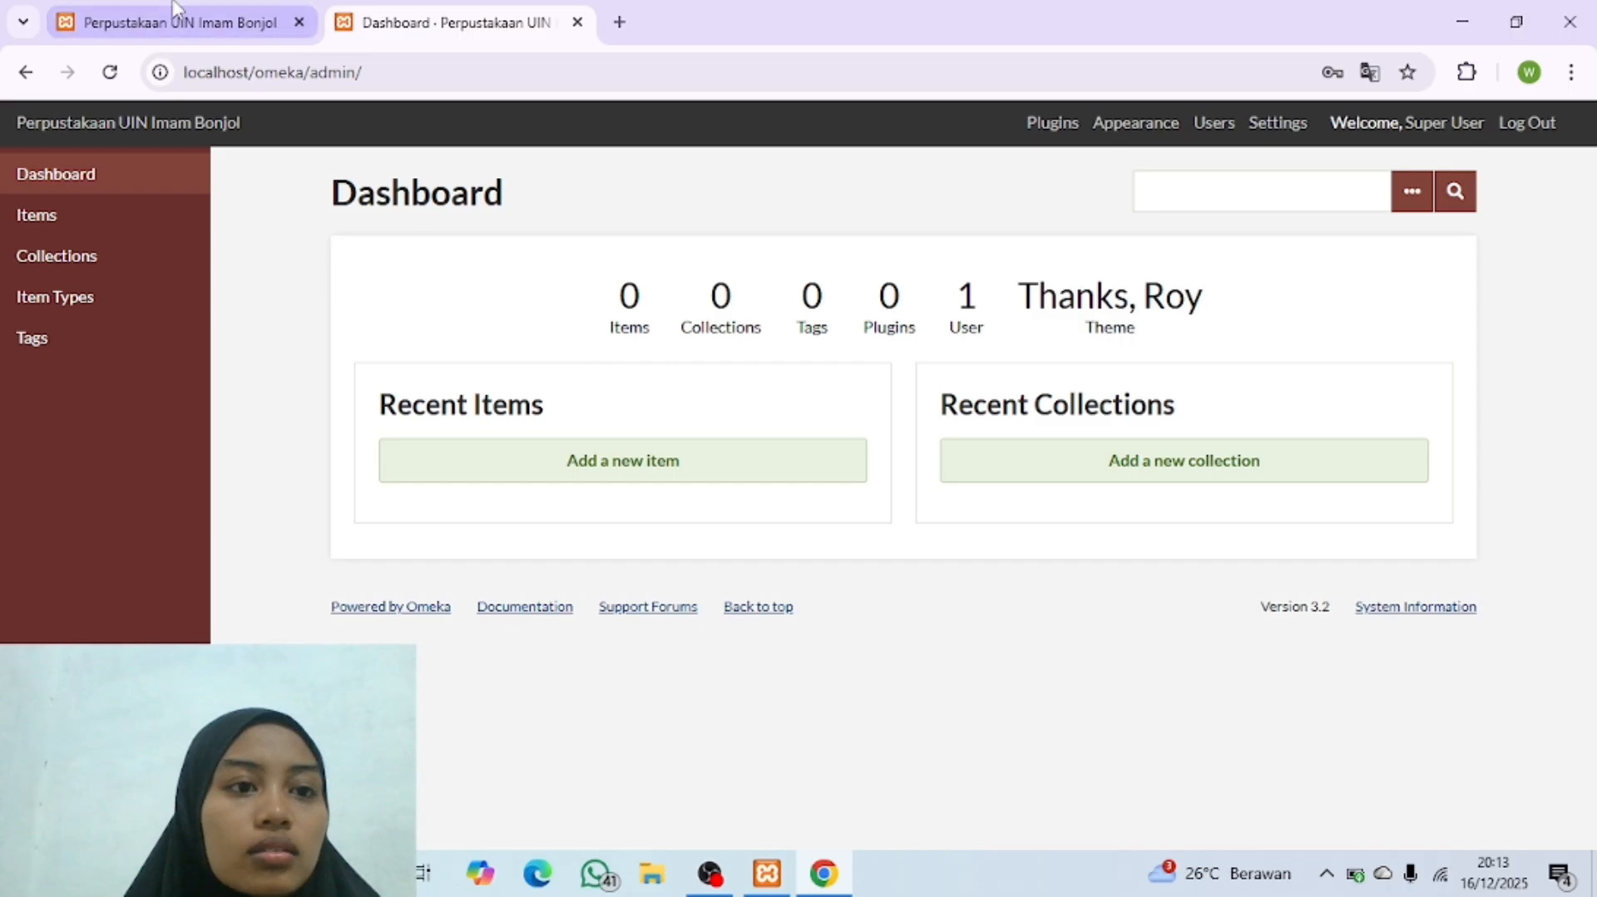
click(152, 25)
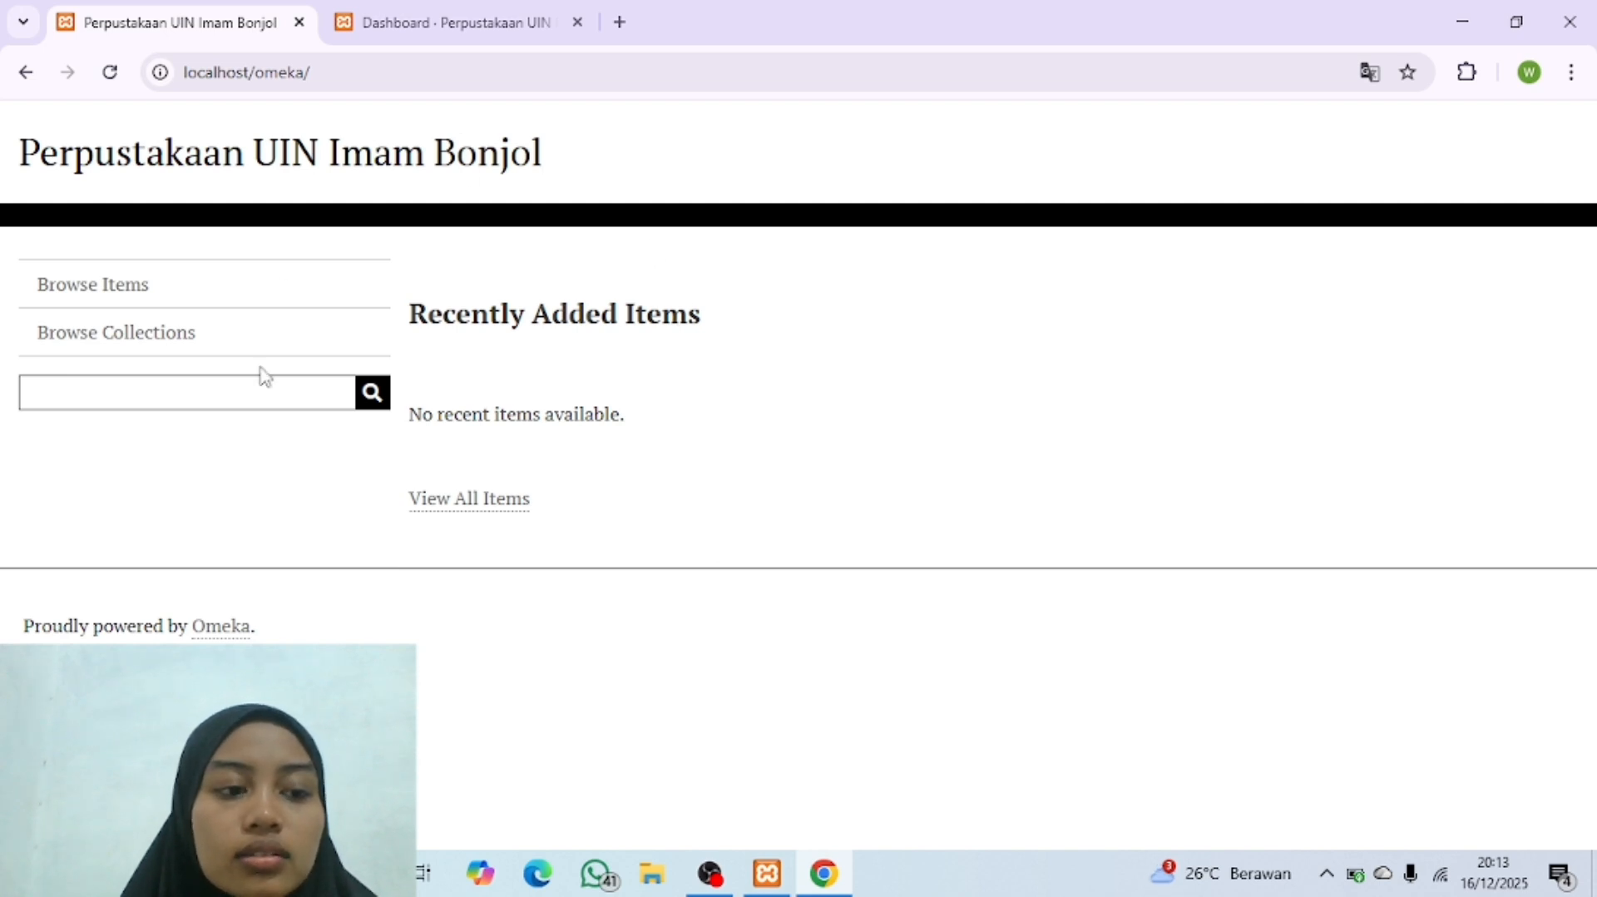
click(407, 33)
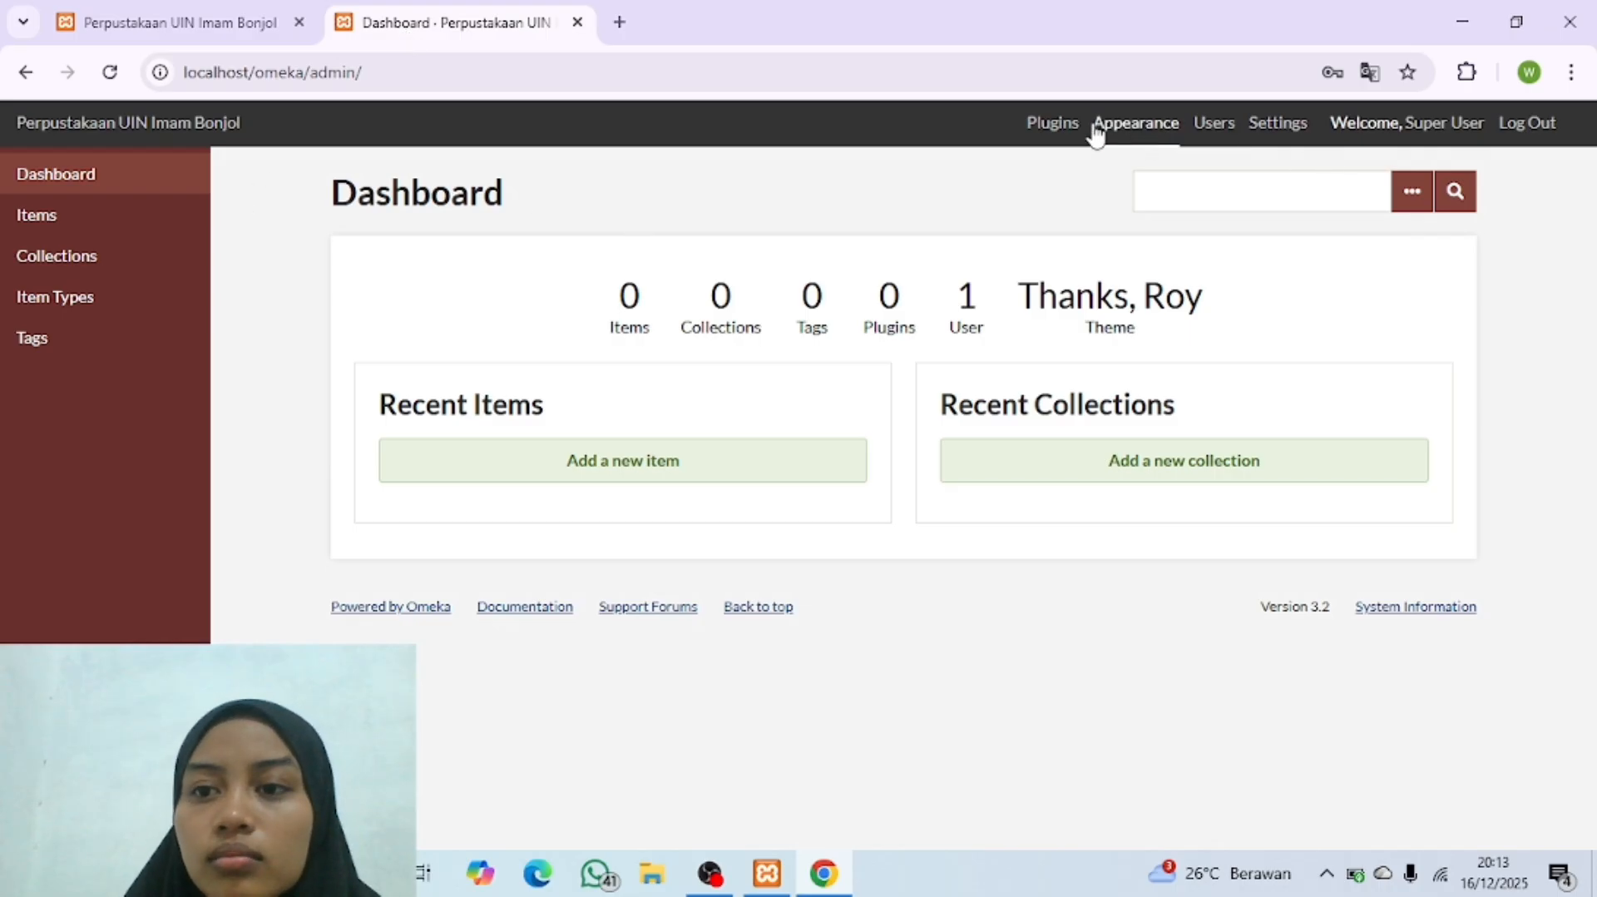
Step: Open the Appearance page of the admin site and review the current theme and the other installed themes
click(1150, 132)
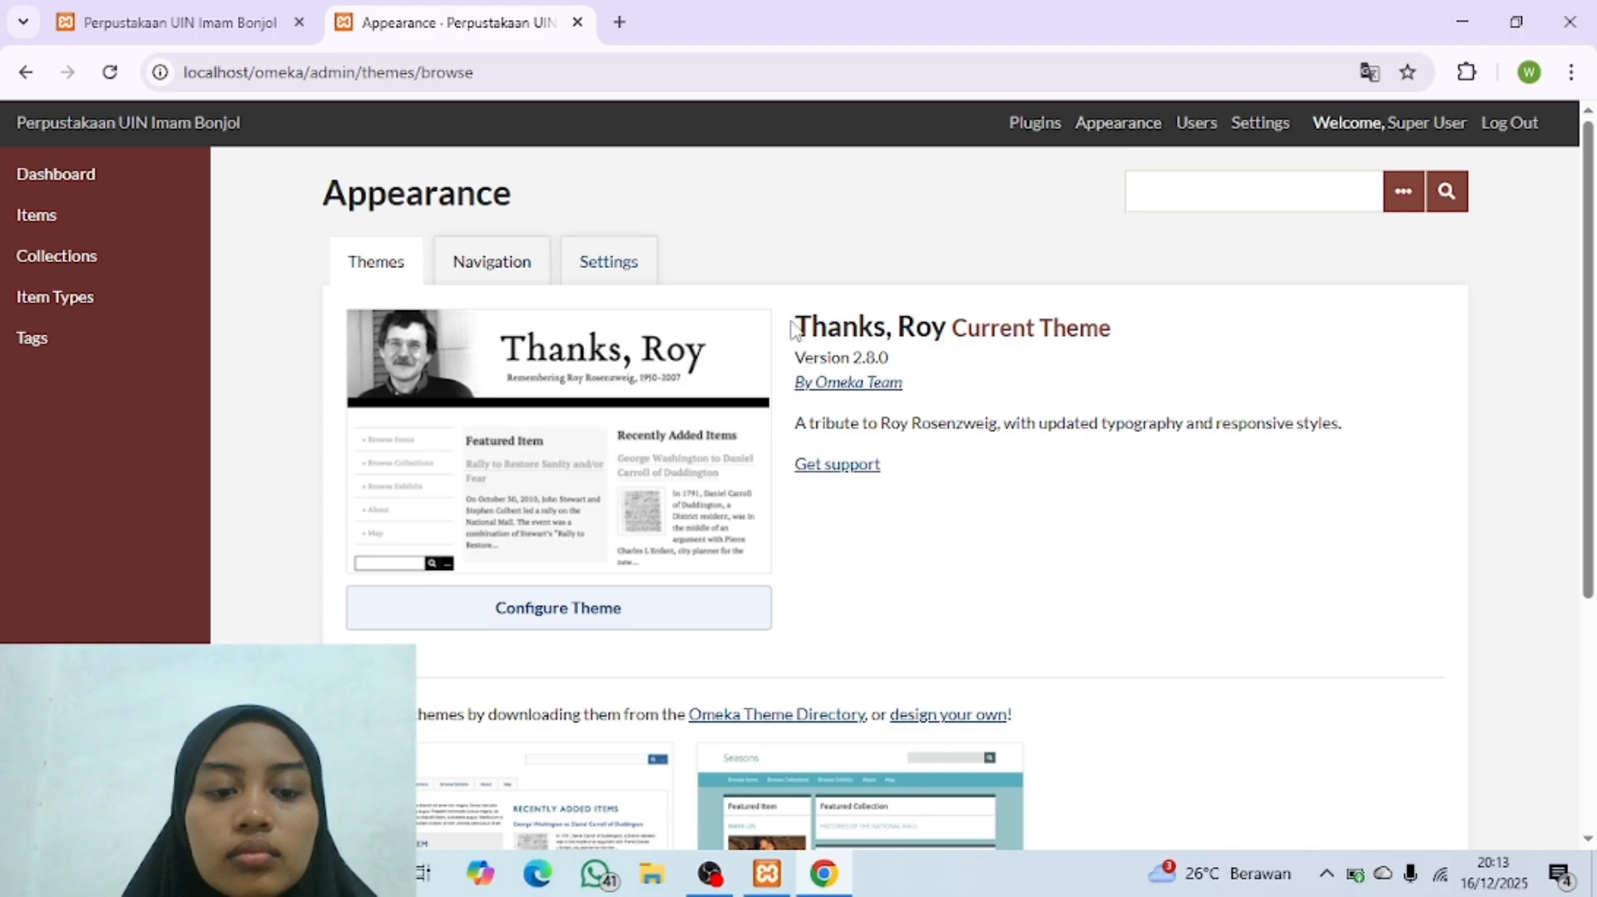
scroll(649, 491, down, 4)
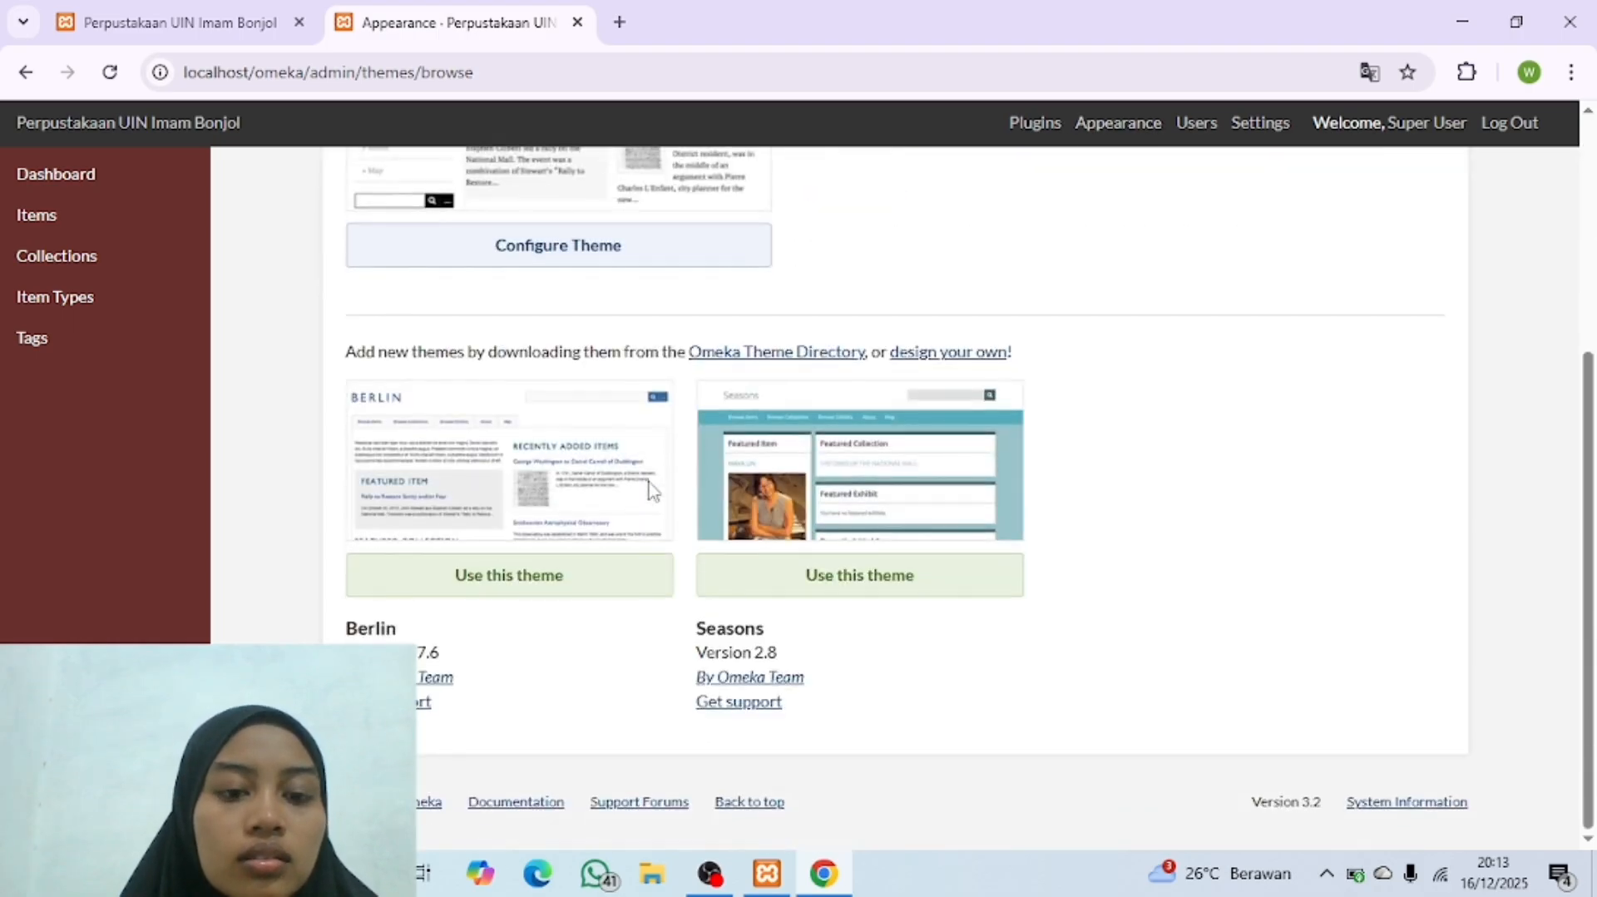
scroll(649, 491, up, 4)
scroll(649, 491, down, 4)
scroll(649, 491, up, 4)
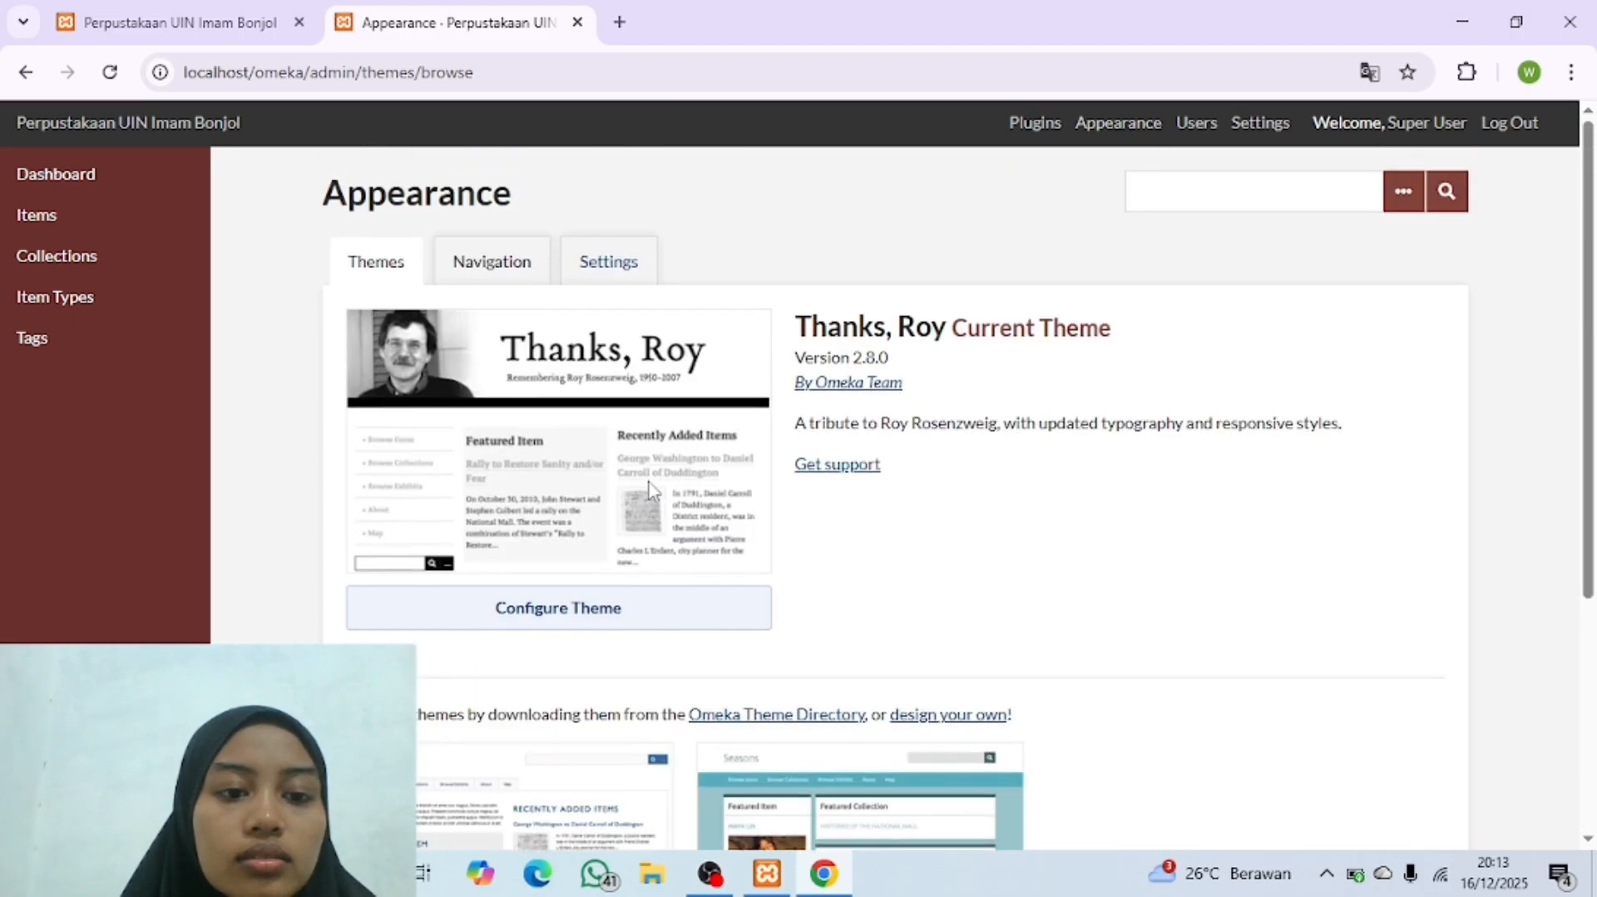
scroll(695, 613, down, 4)
scroll(697, 612, up, 4)
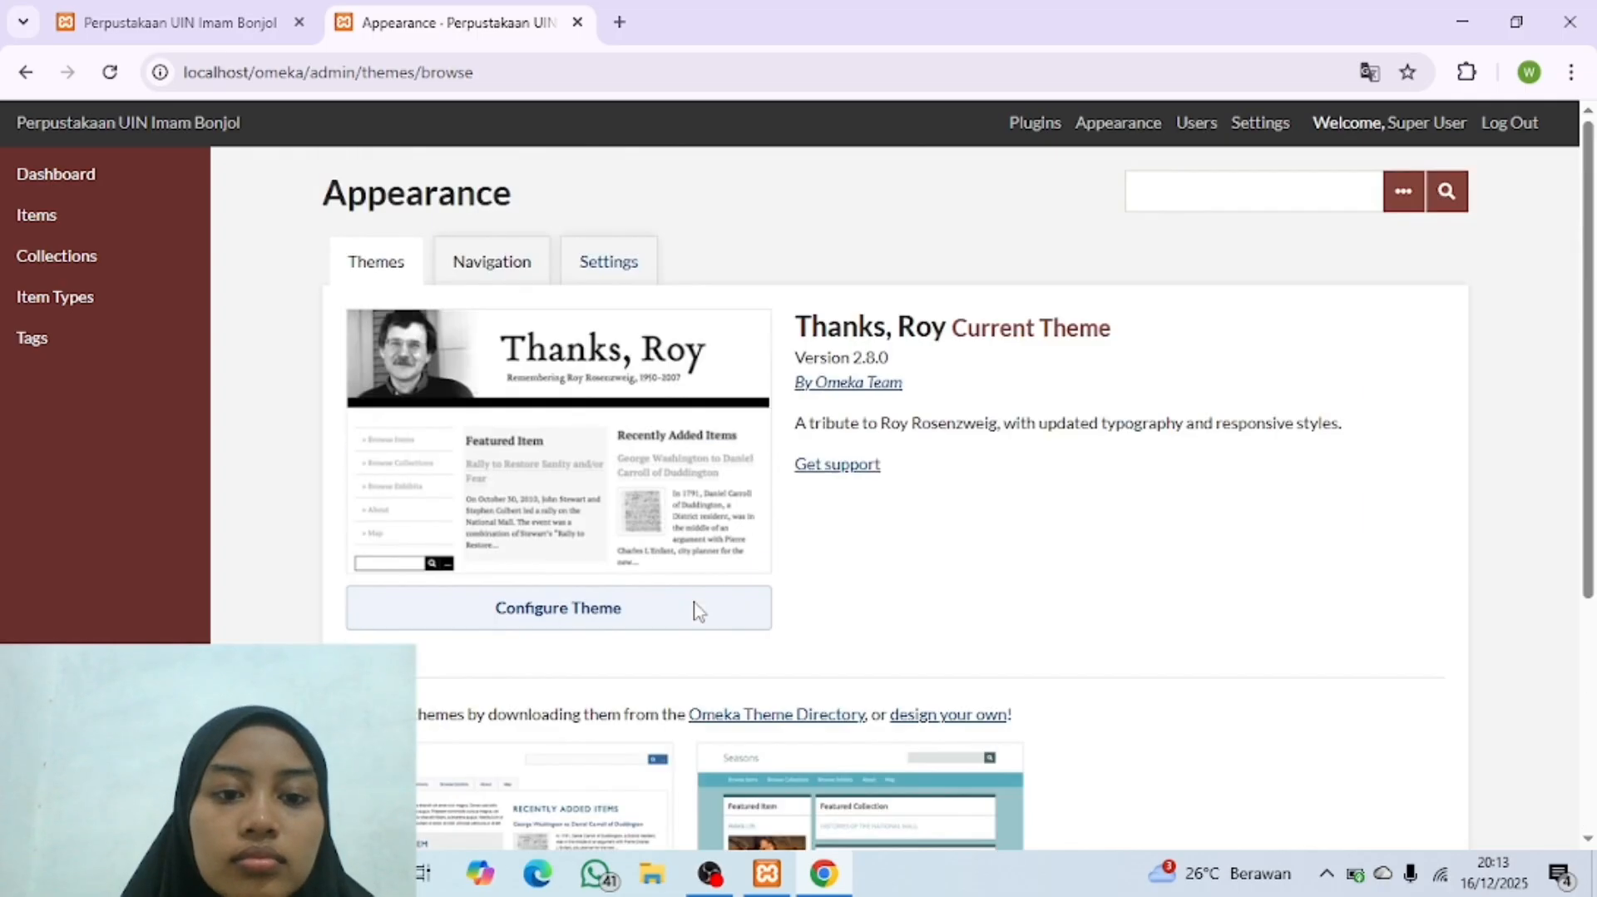
Step: Apply the Berlin theme to the Omeka site and look over the updated theme list
scroll(831, 607, down, 4)
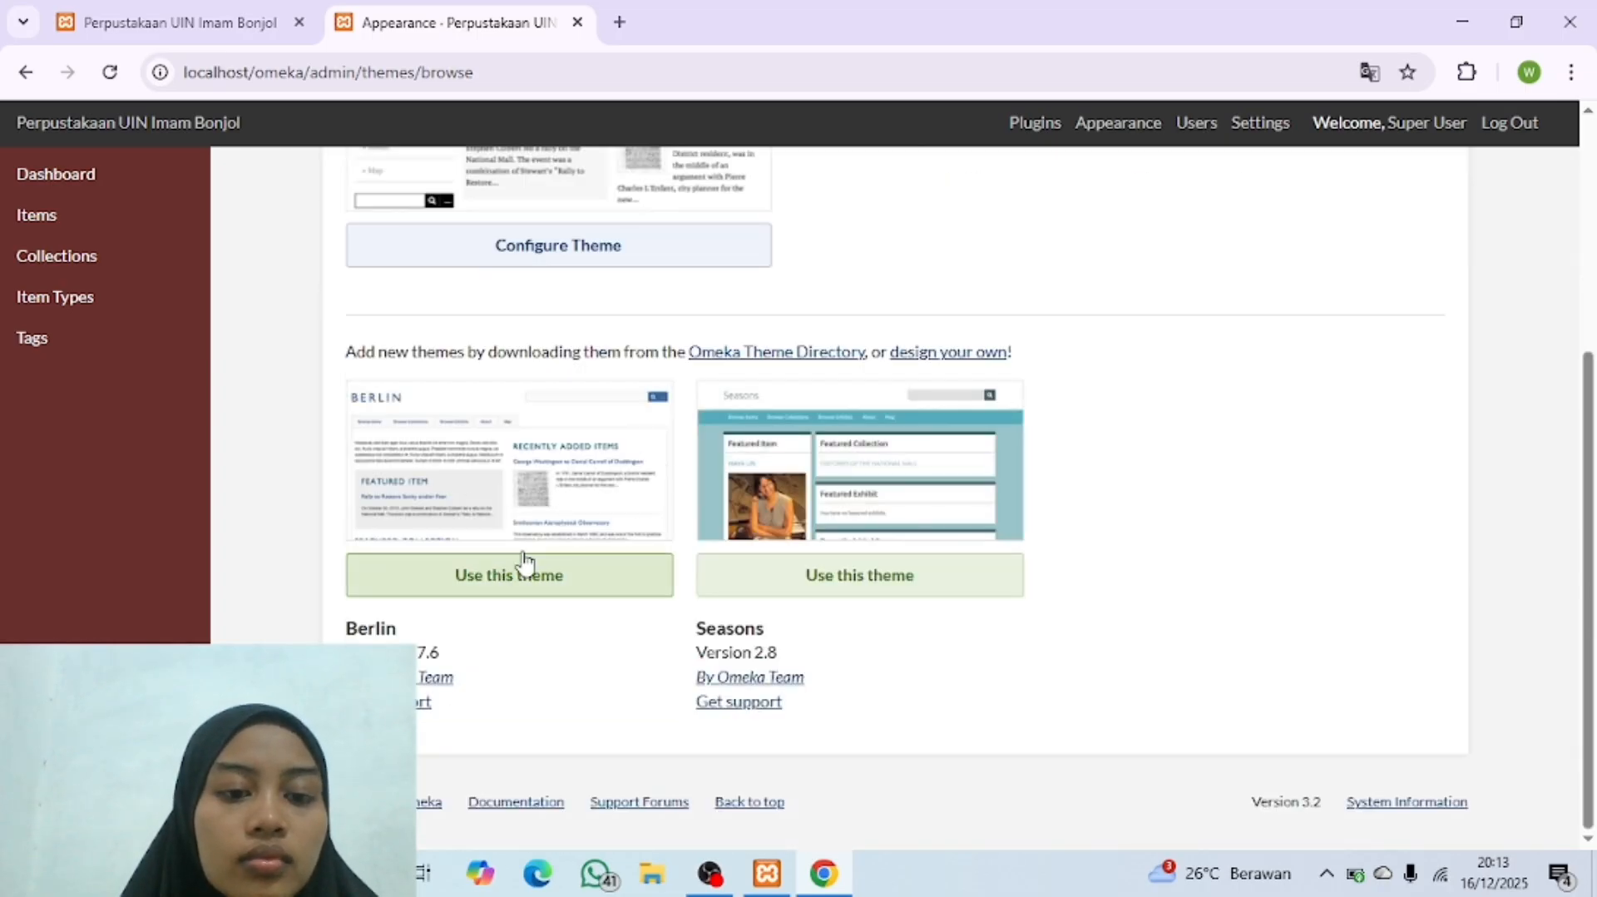
scroll(566, 524, up, 3)
scroll(571, 512, down, 3)
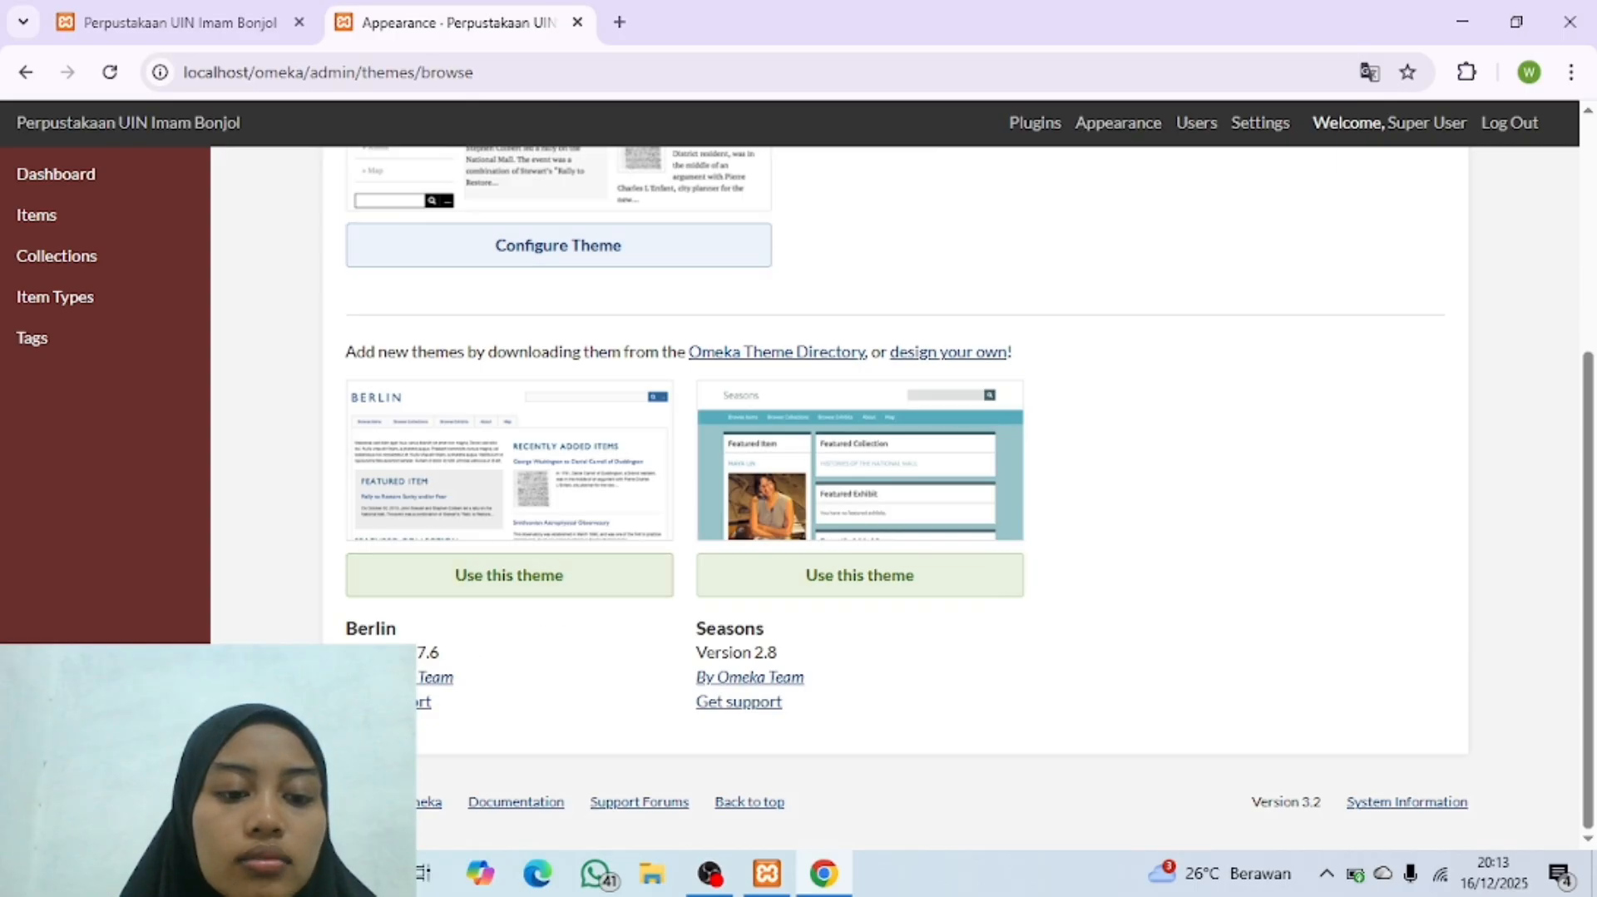
click(522, 583)
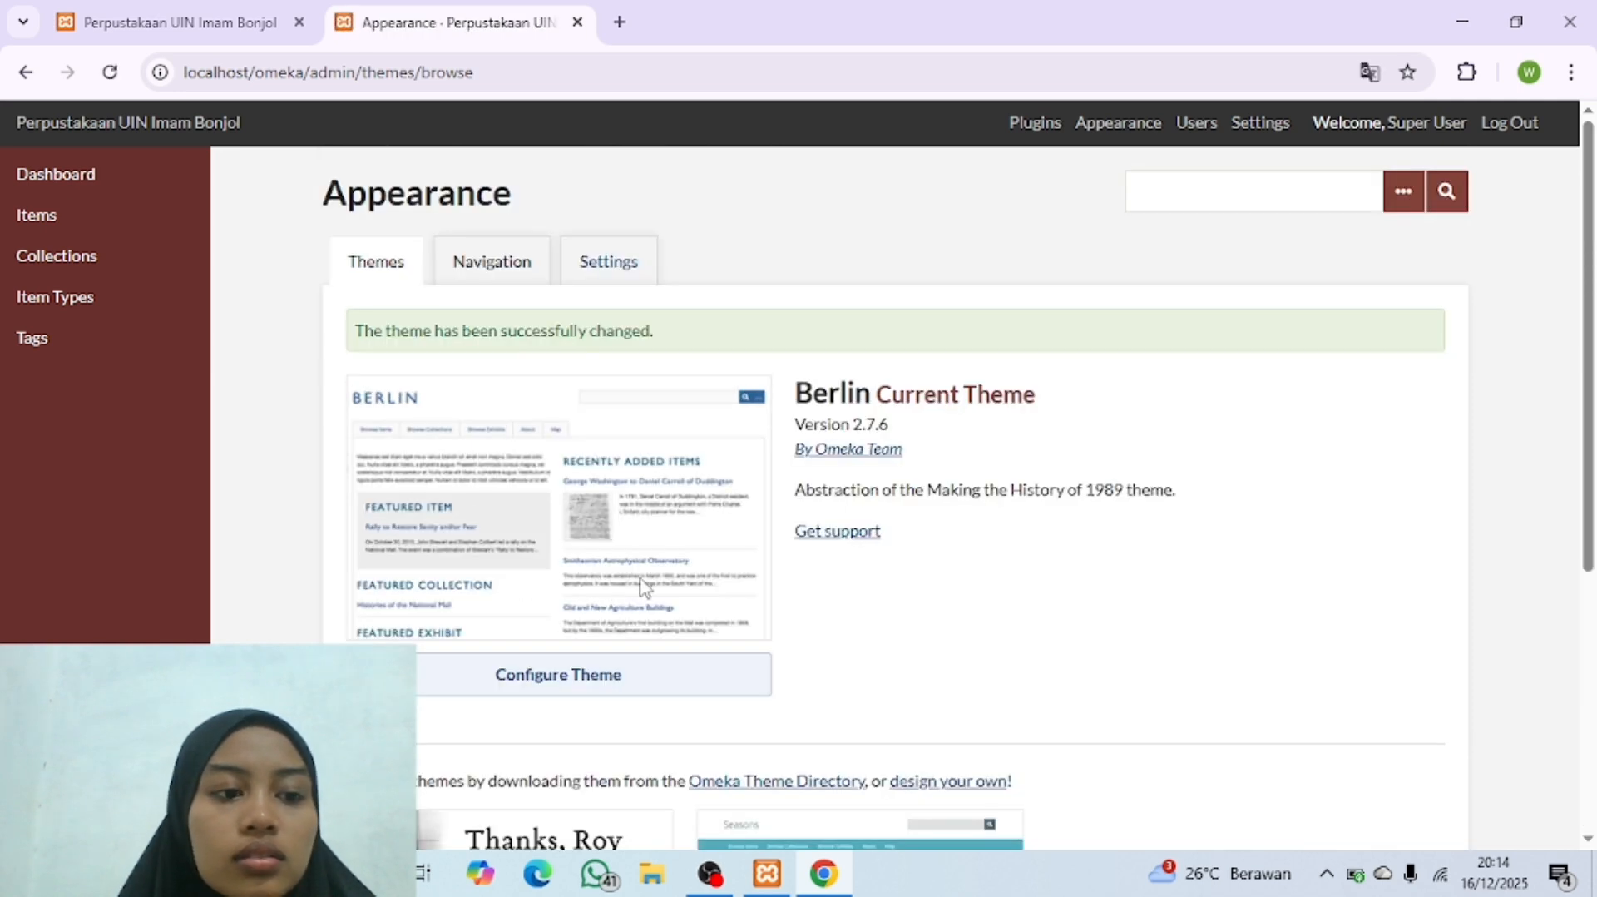
scroll(642, 586, down, 1)
scroll(645, 587, up, 1)
scroll(642, 587, down, 4)
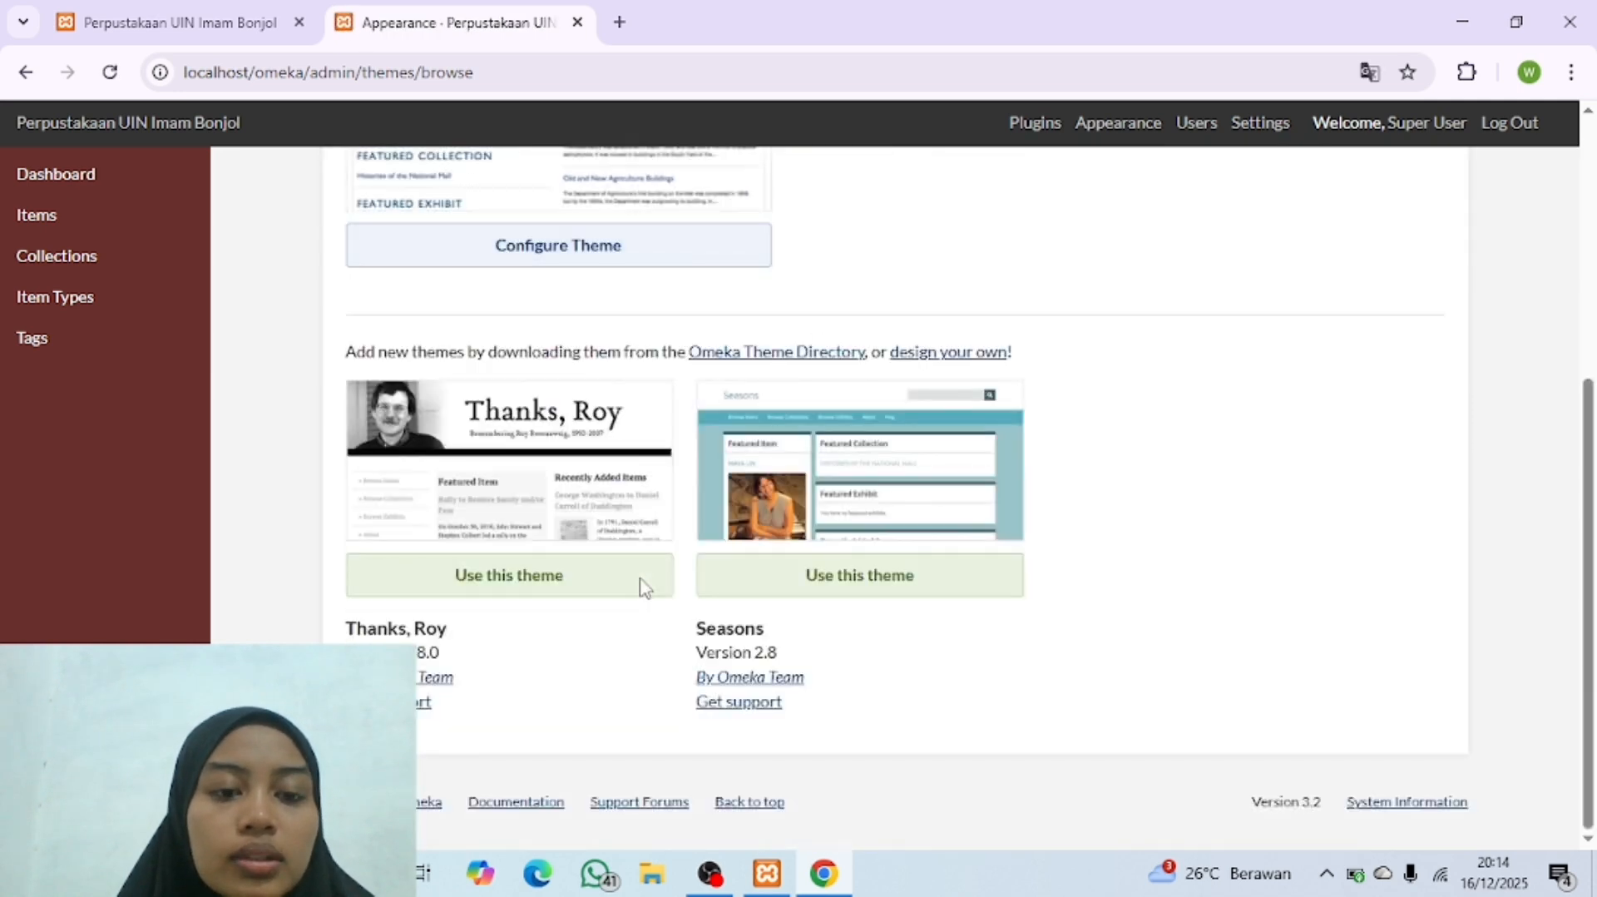
scroll(642, 587, up, 4)
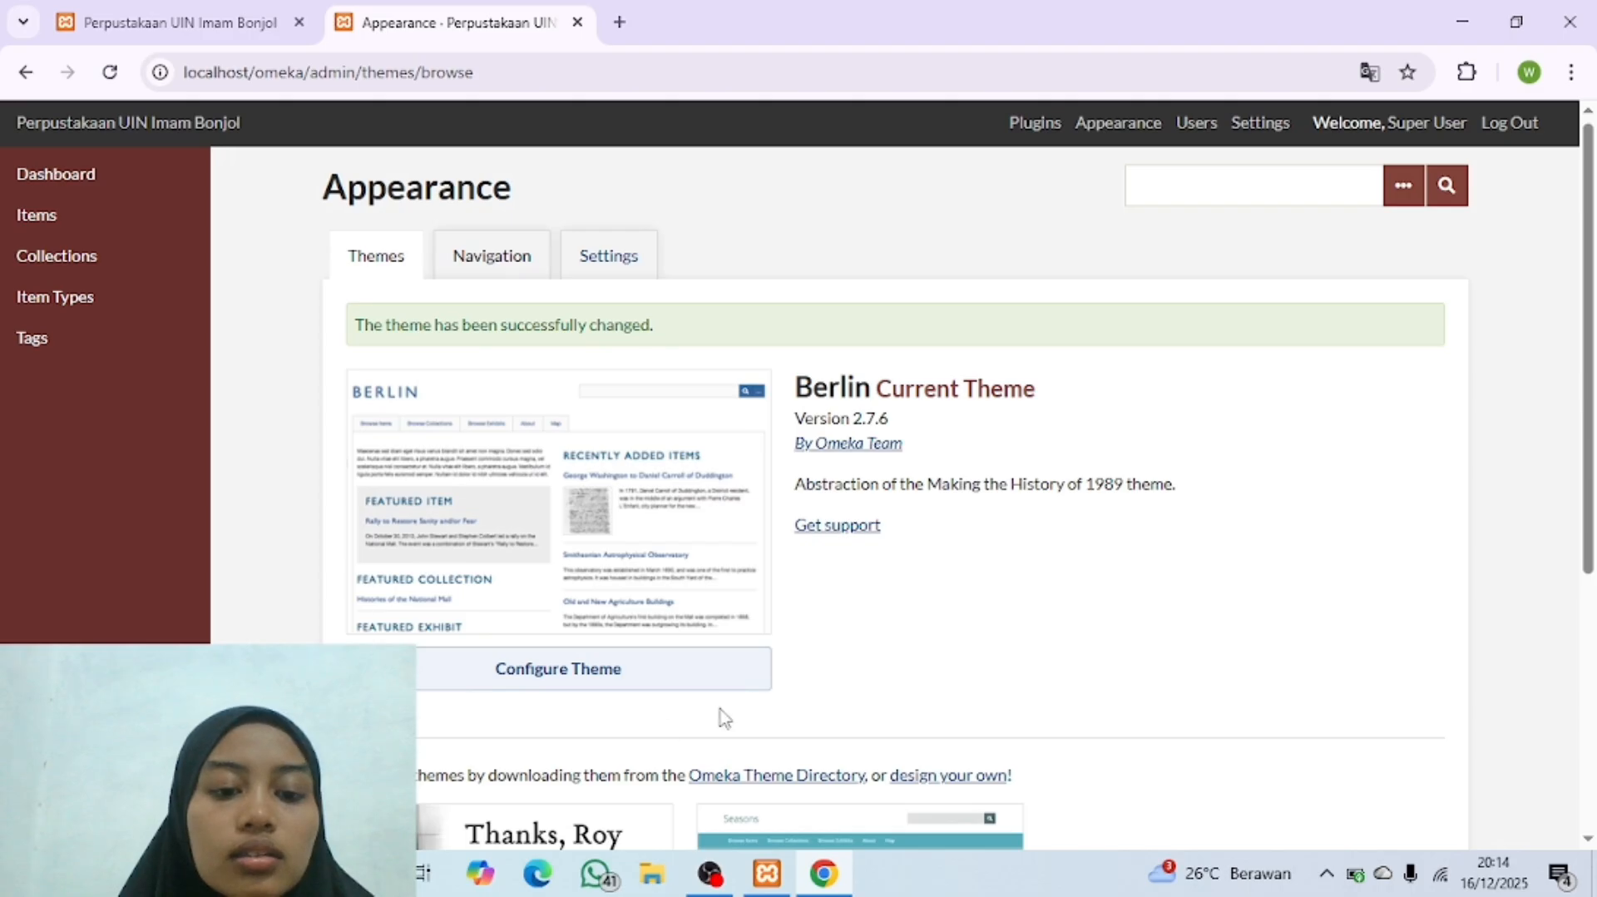
scroll(720, 643, down, 1)
scroll(721, 644, down, 2)
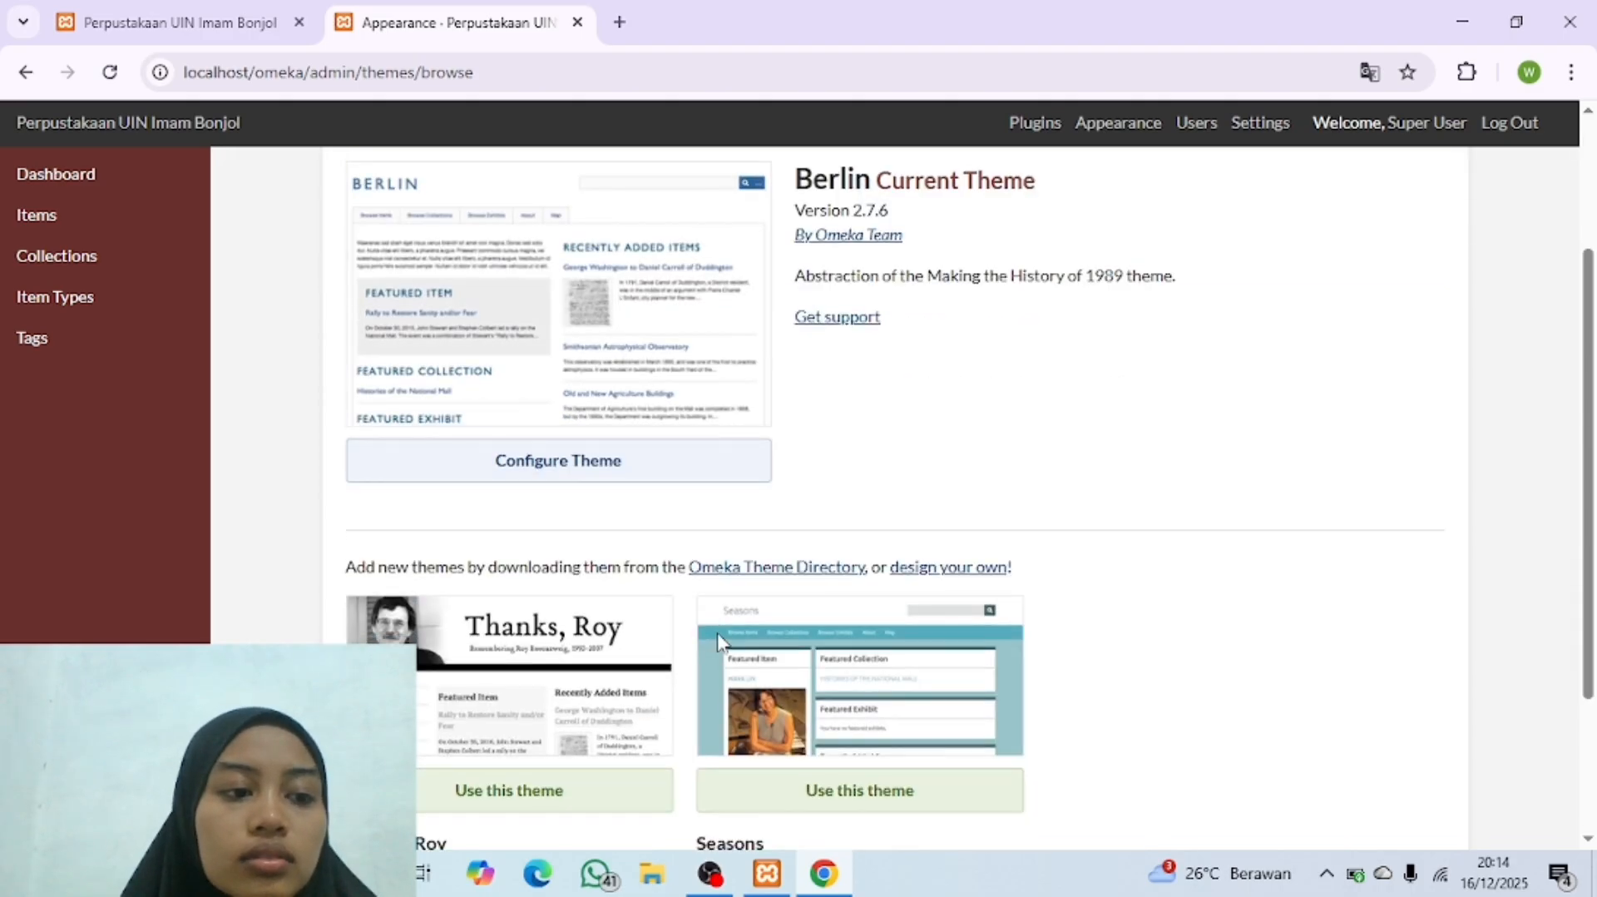
scroll(721, 643, up, 2)
Step: Reload the public Omeka homepage to view the Berlin theme and dismiss the translation popup
click(216, 30)
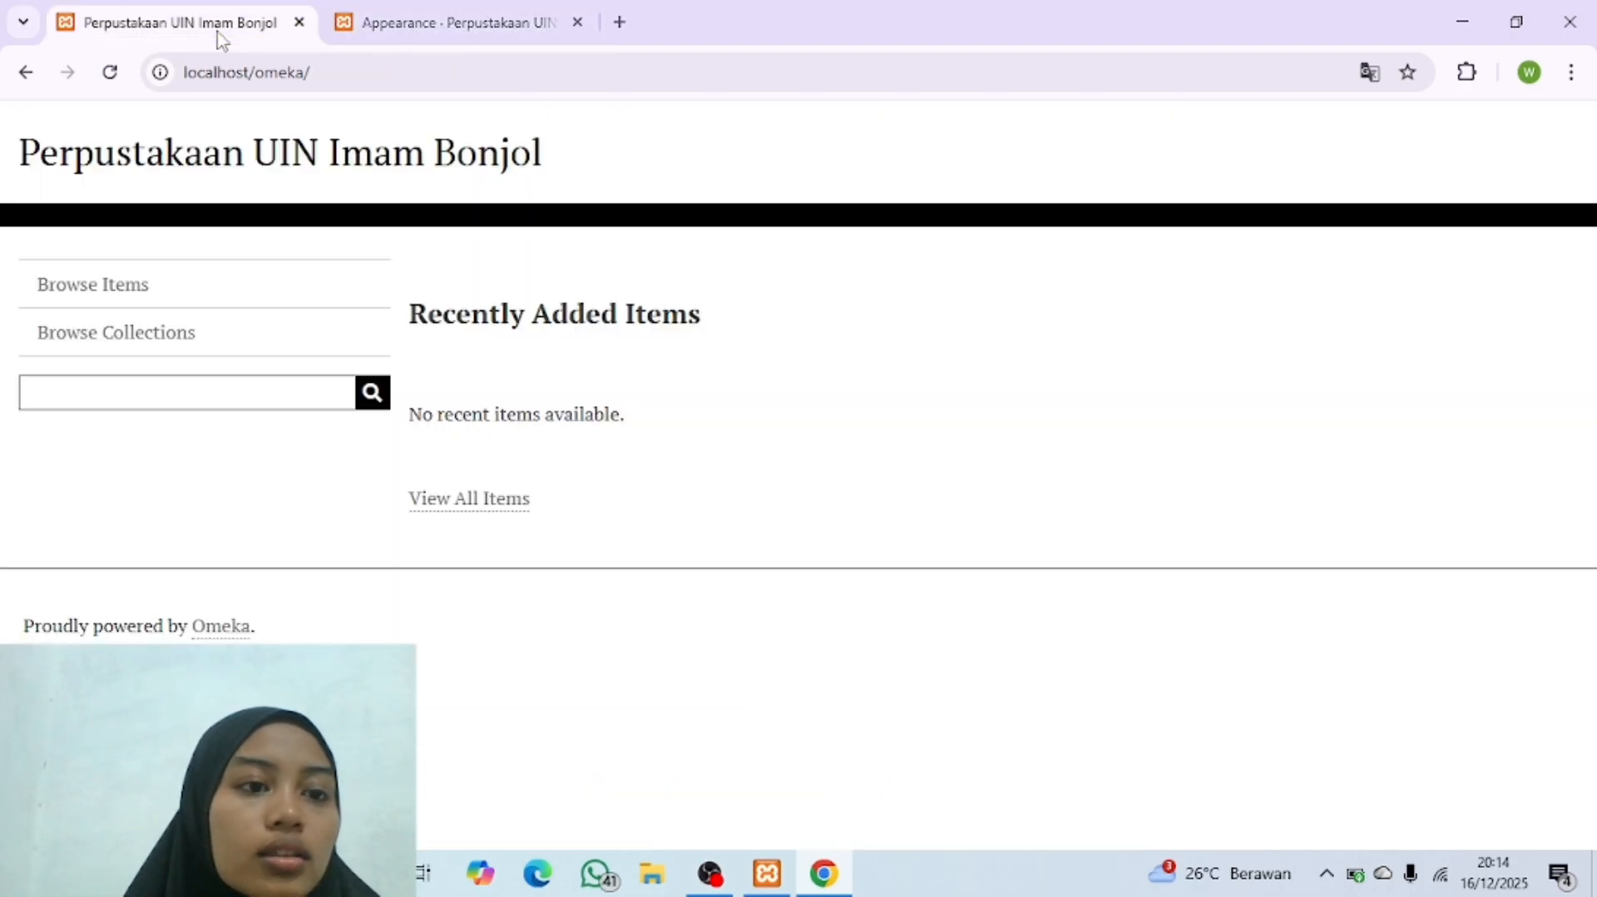
click(117, 79)
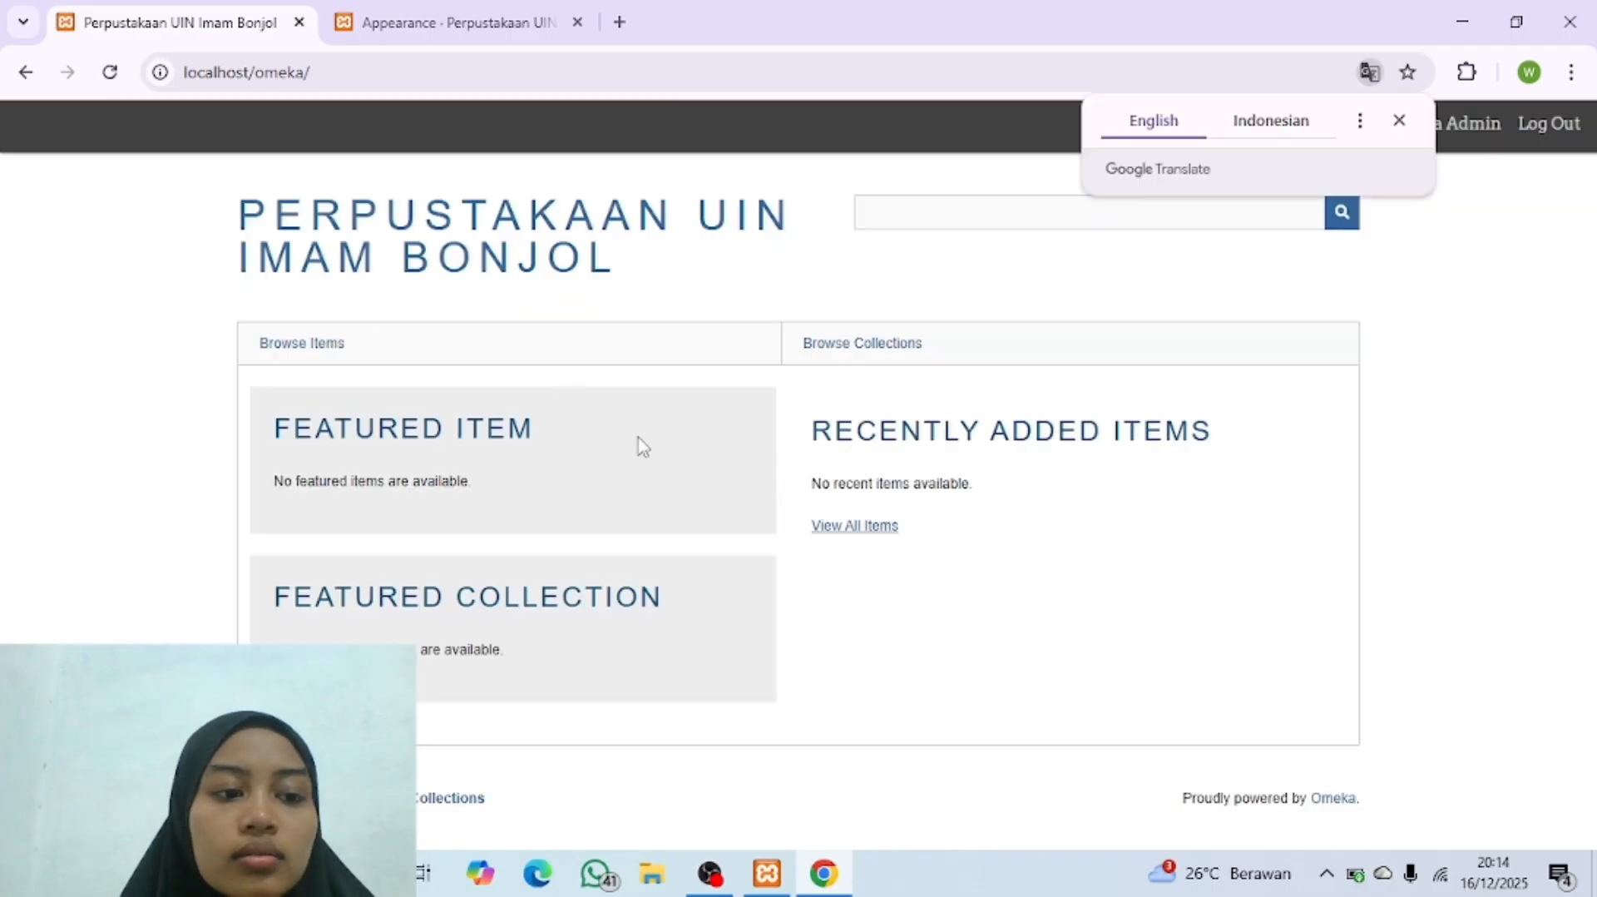
click(1398, 122)
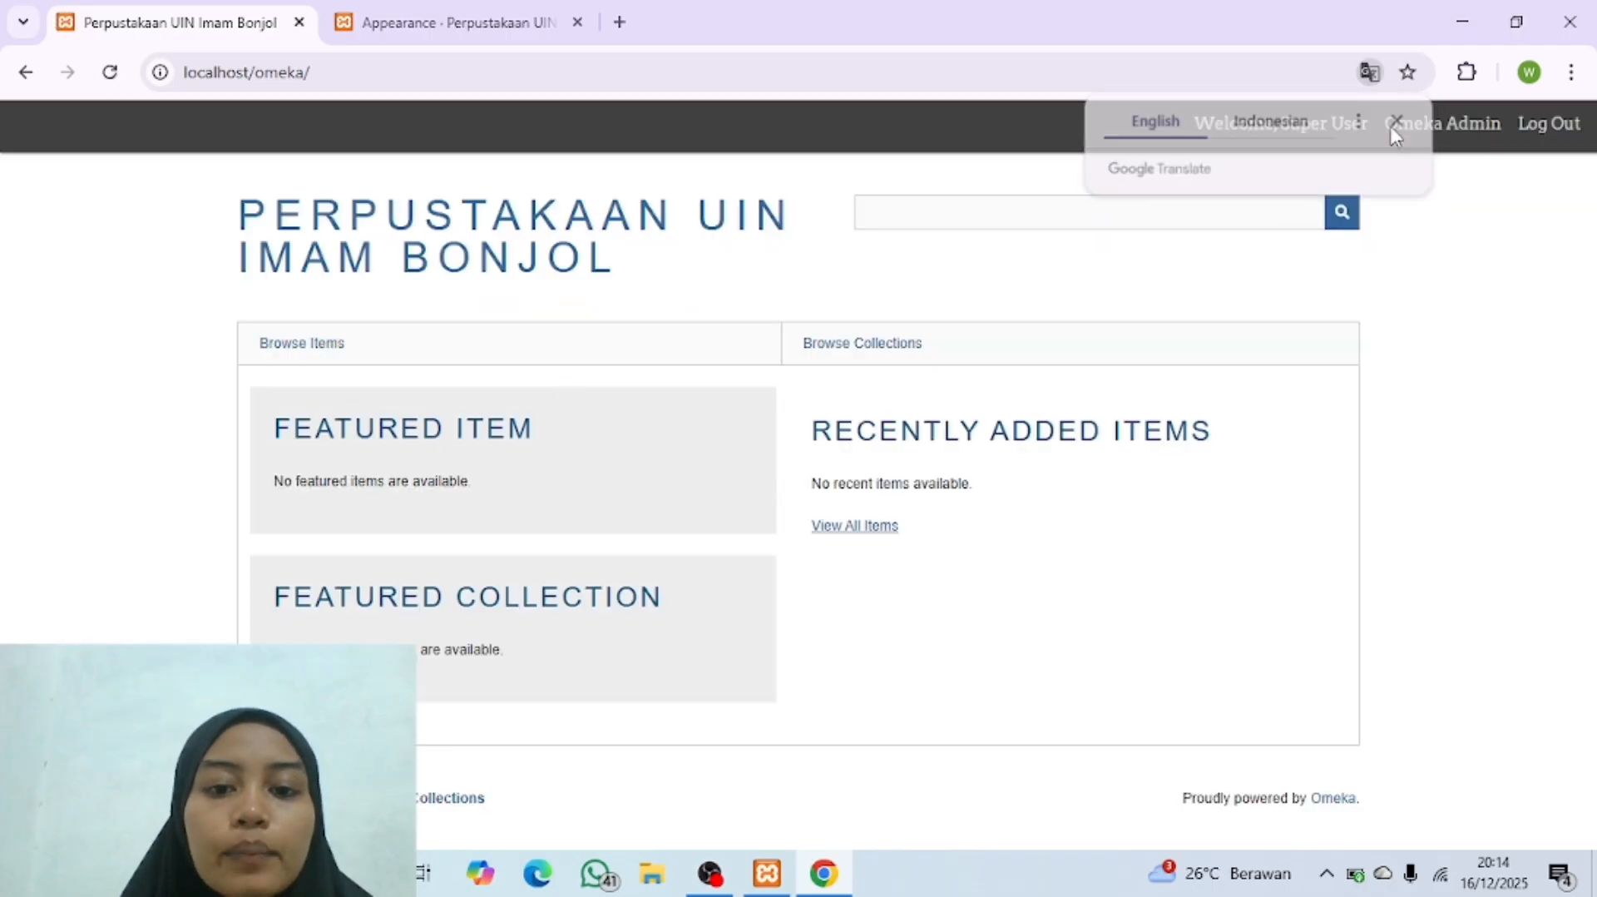
Step: Return to the Appearance page and apply the Seasons theme to the Omeka site
click(422, 23)
scroll(753, 391, down, 5)
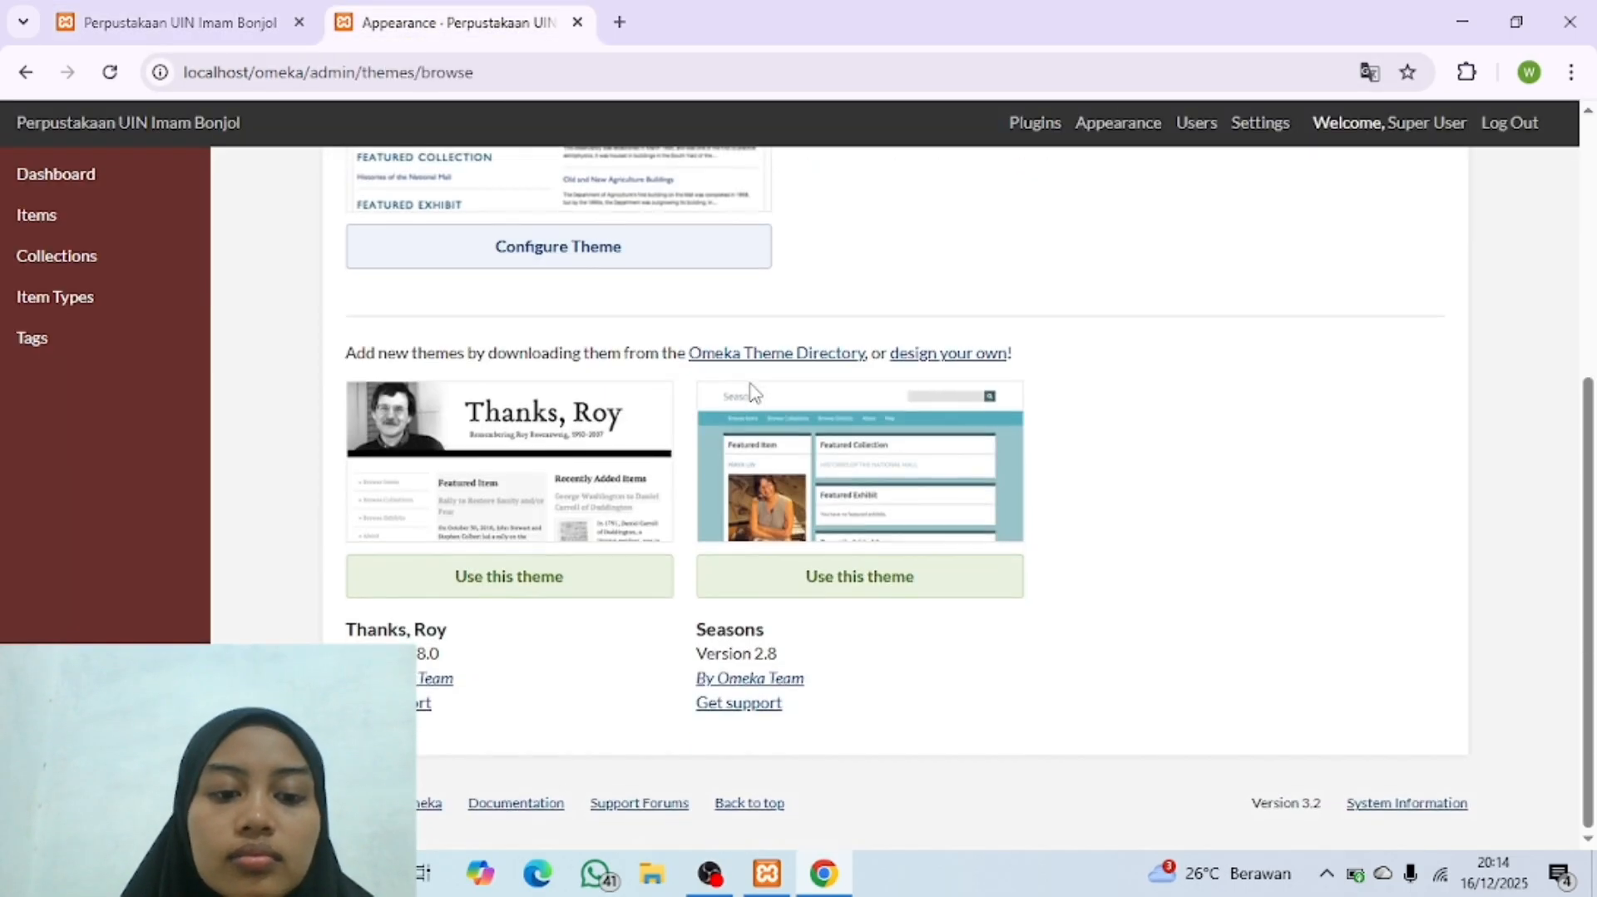
click(820, 577)
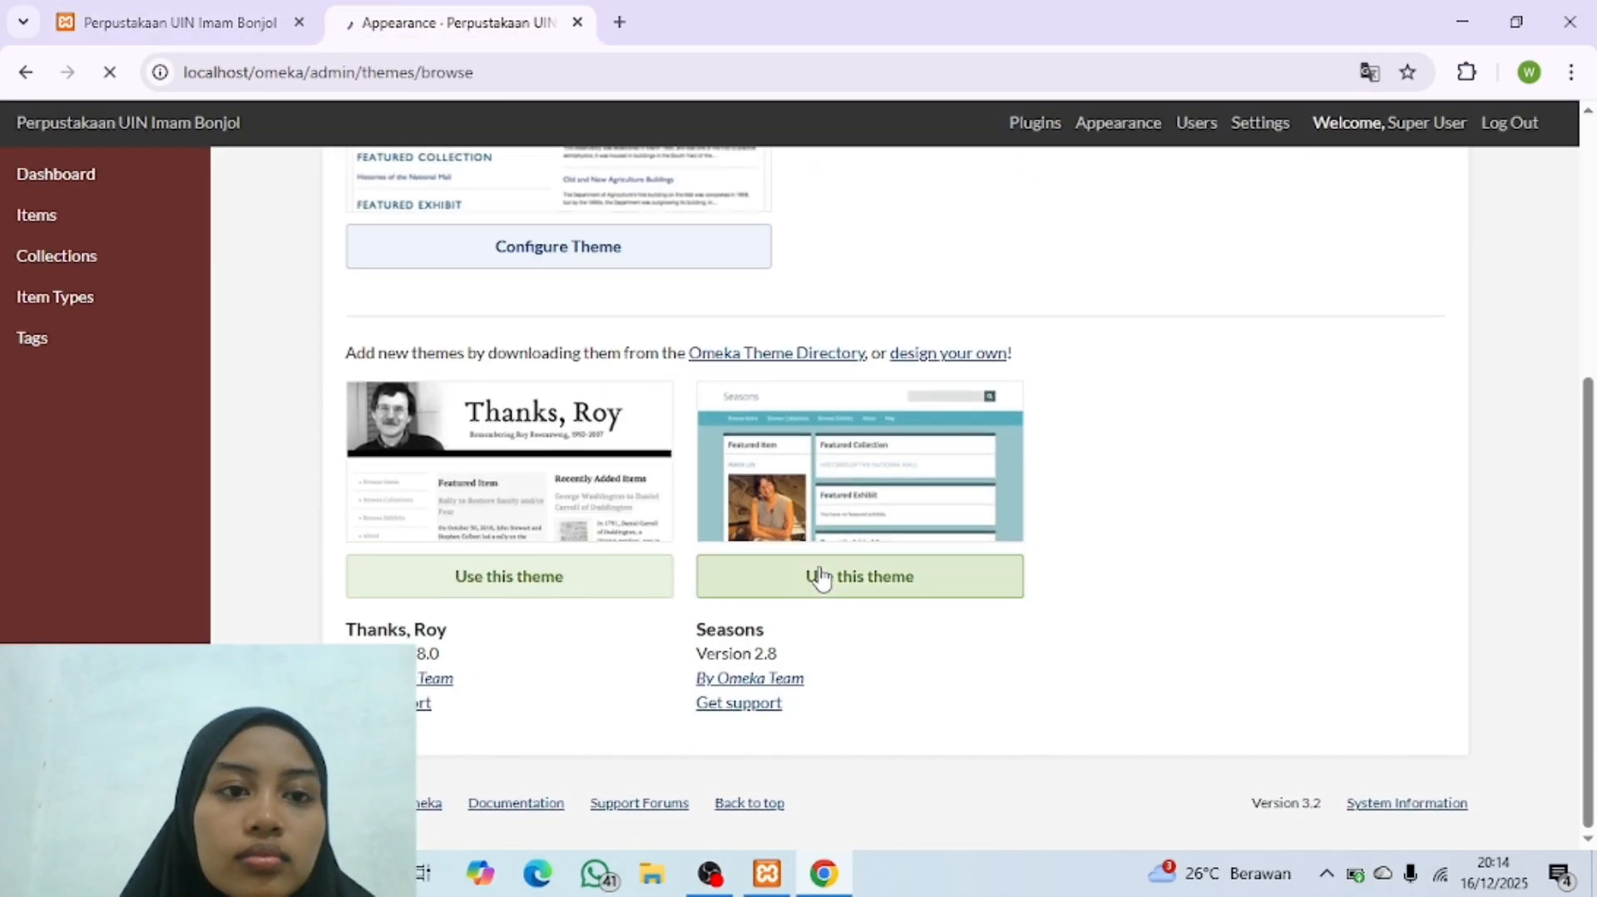
Step: Reload the public Omeka homepage to check the Seasons theme and close the translation popup
click(164, 32)
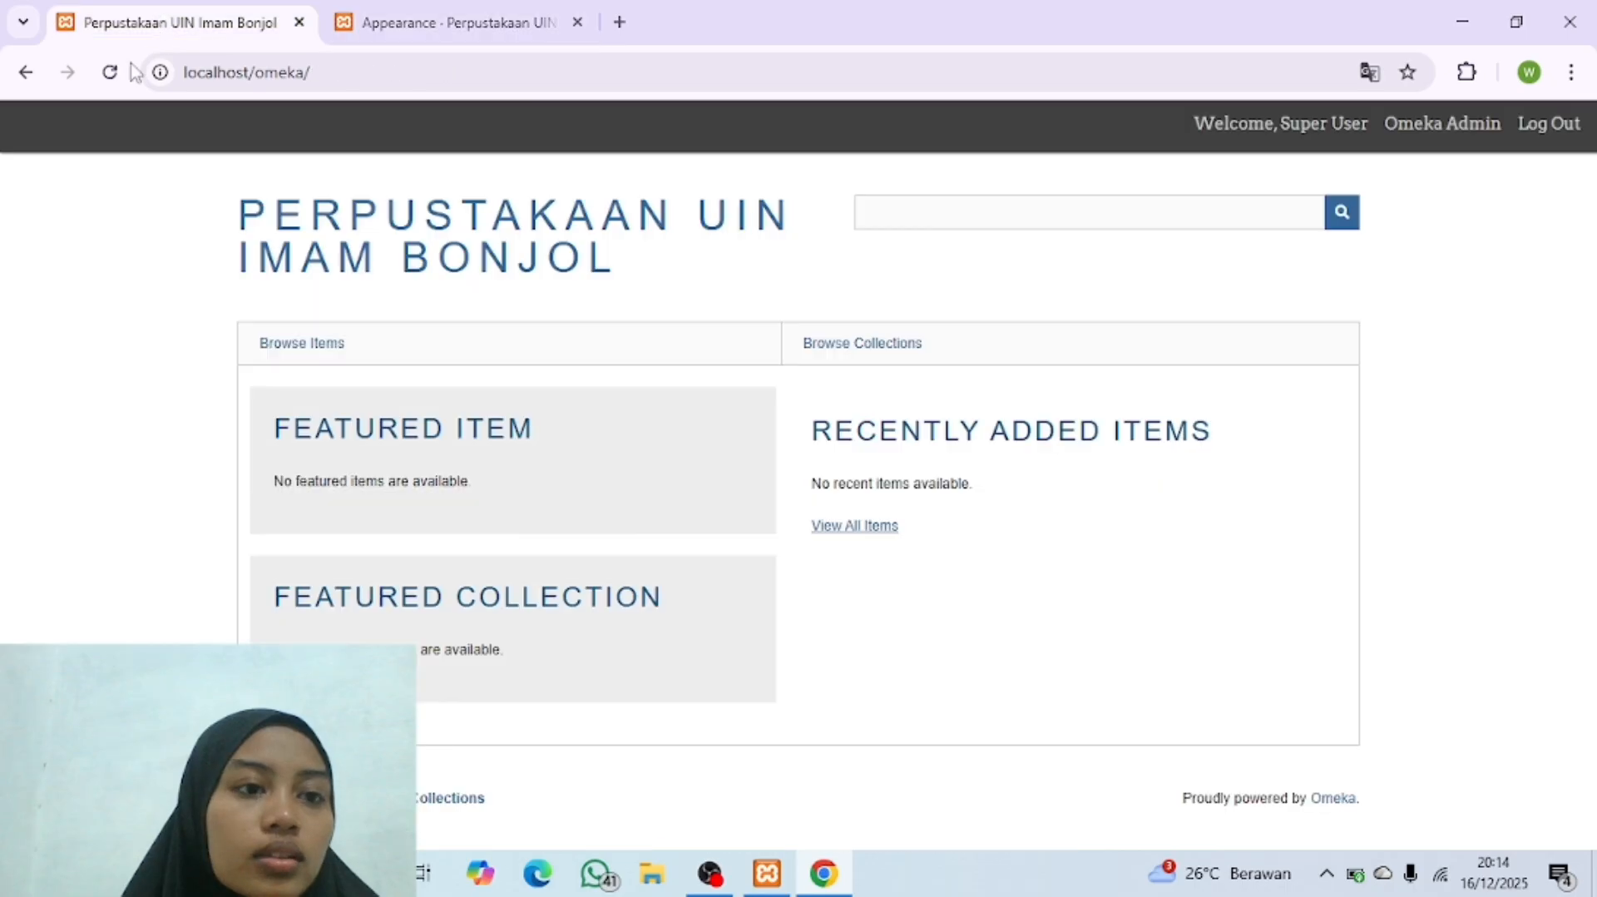
click(109, 72)
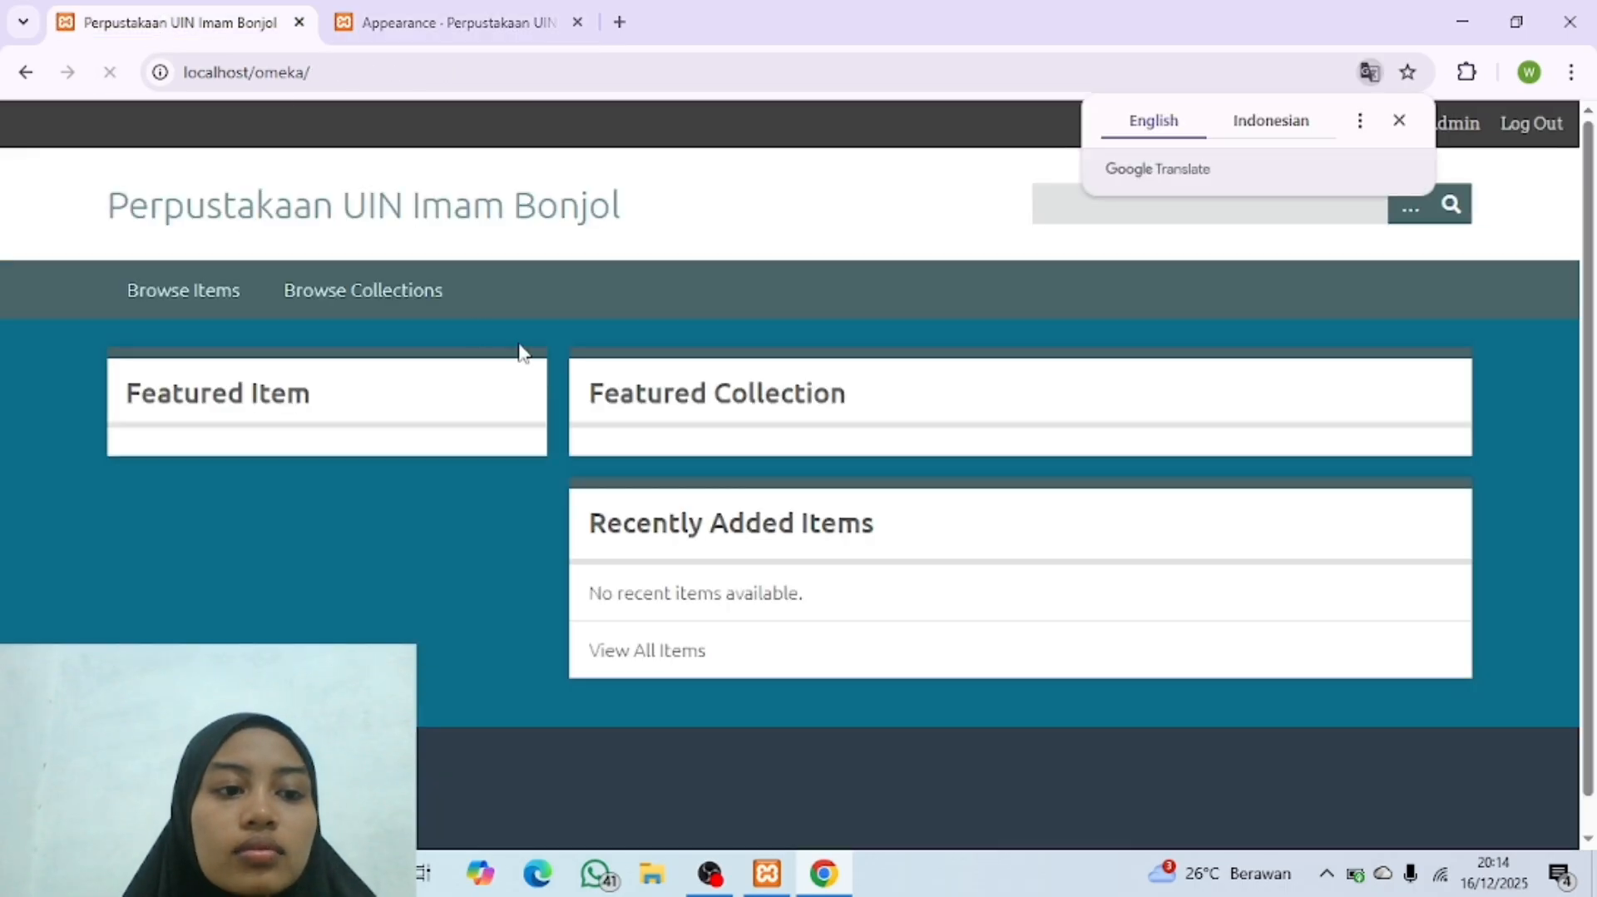
click(1399, 123)
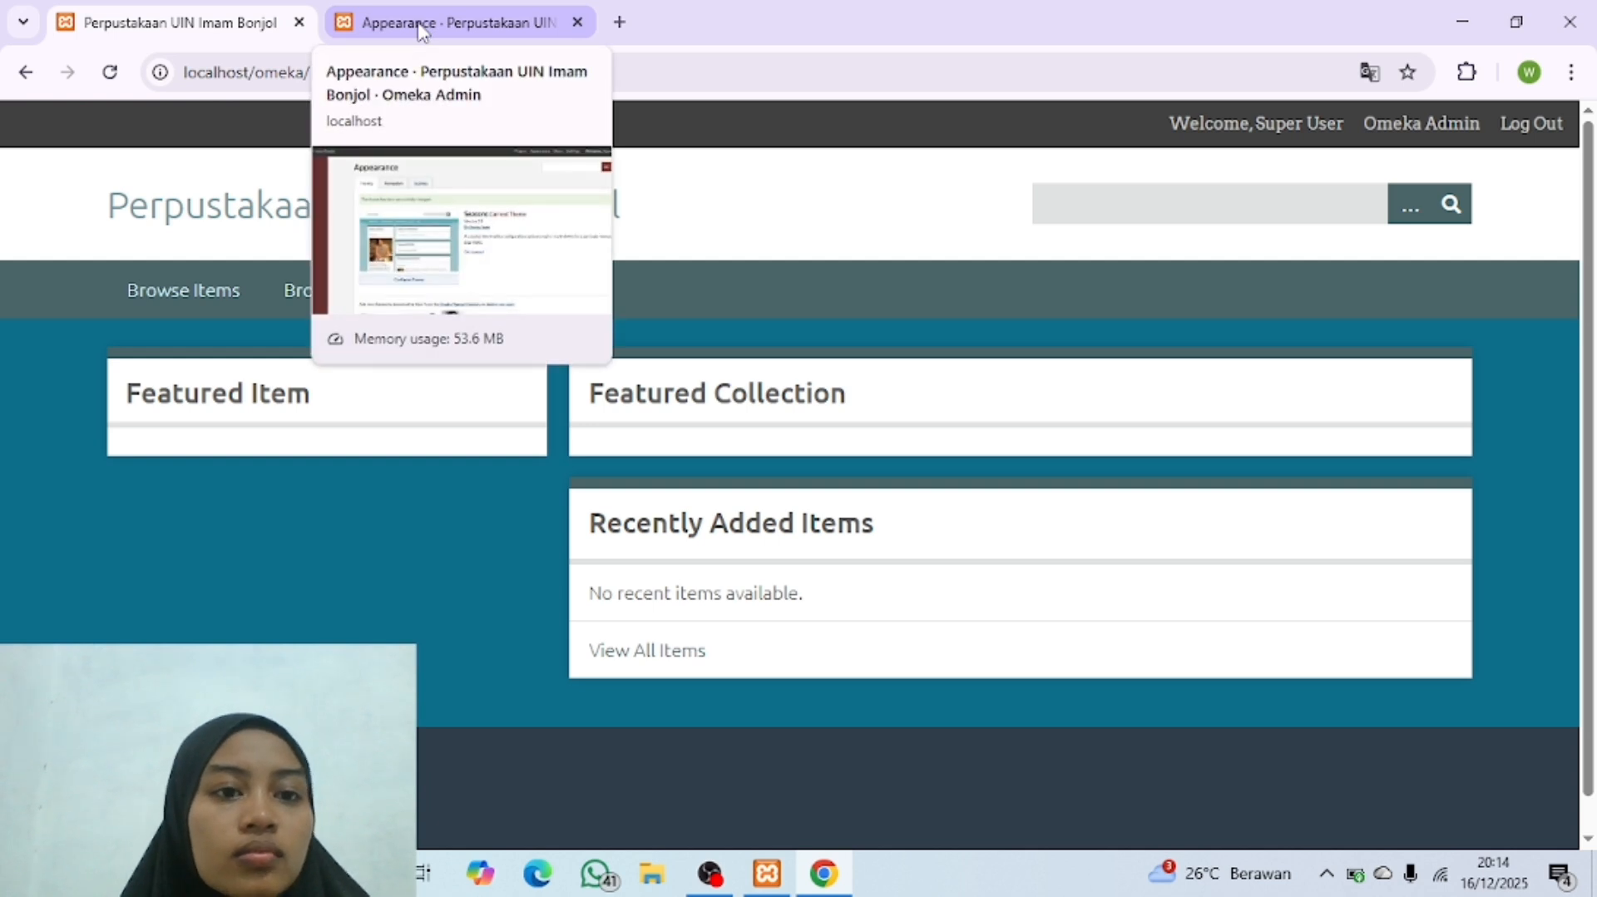
Step: Go back to the admin Appearance page and examine the Seasons theme's details and the remaining installed themes
click(420, 31)
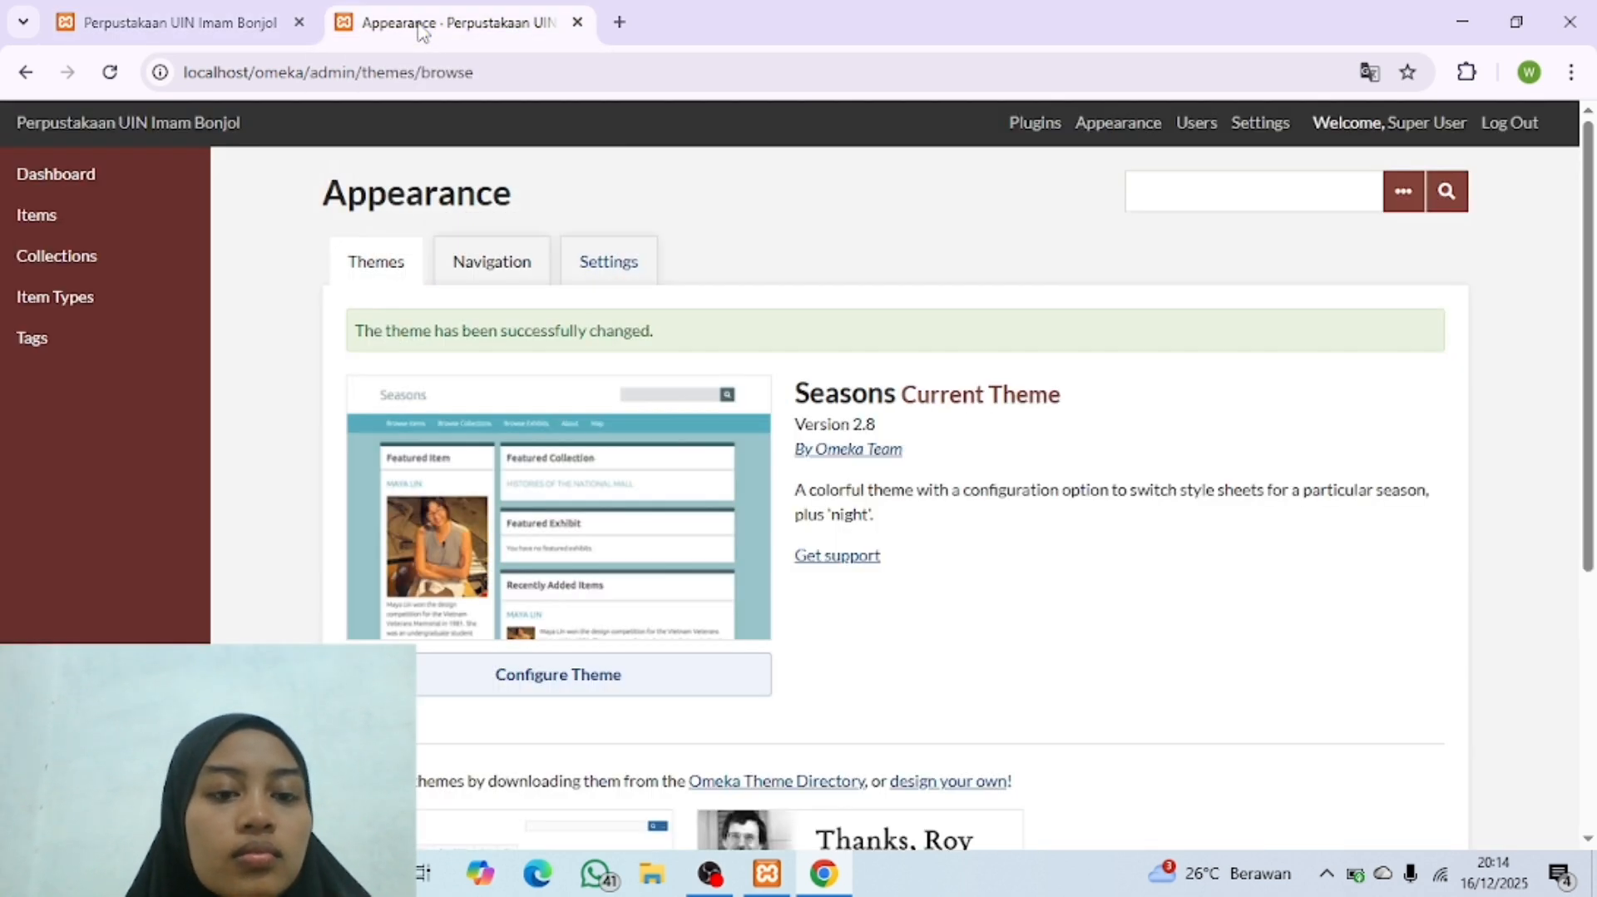
scroll(677, 442, down, 3)
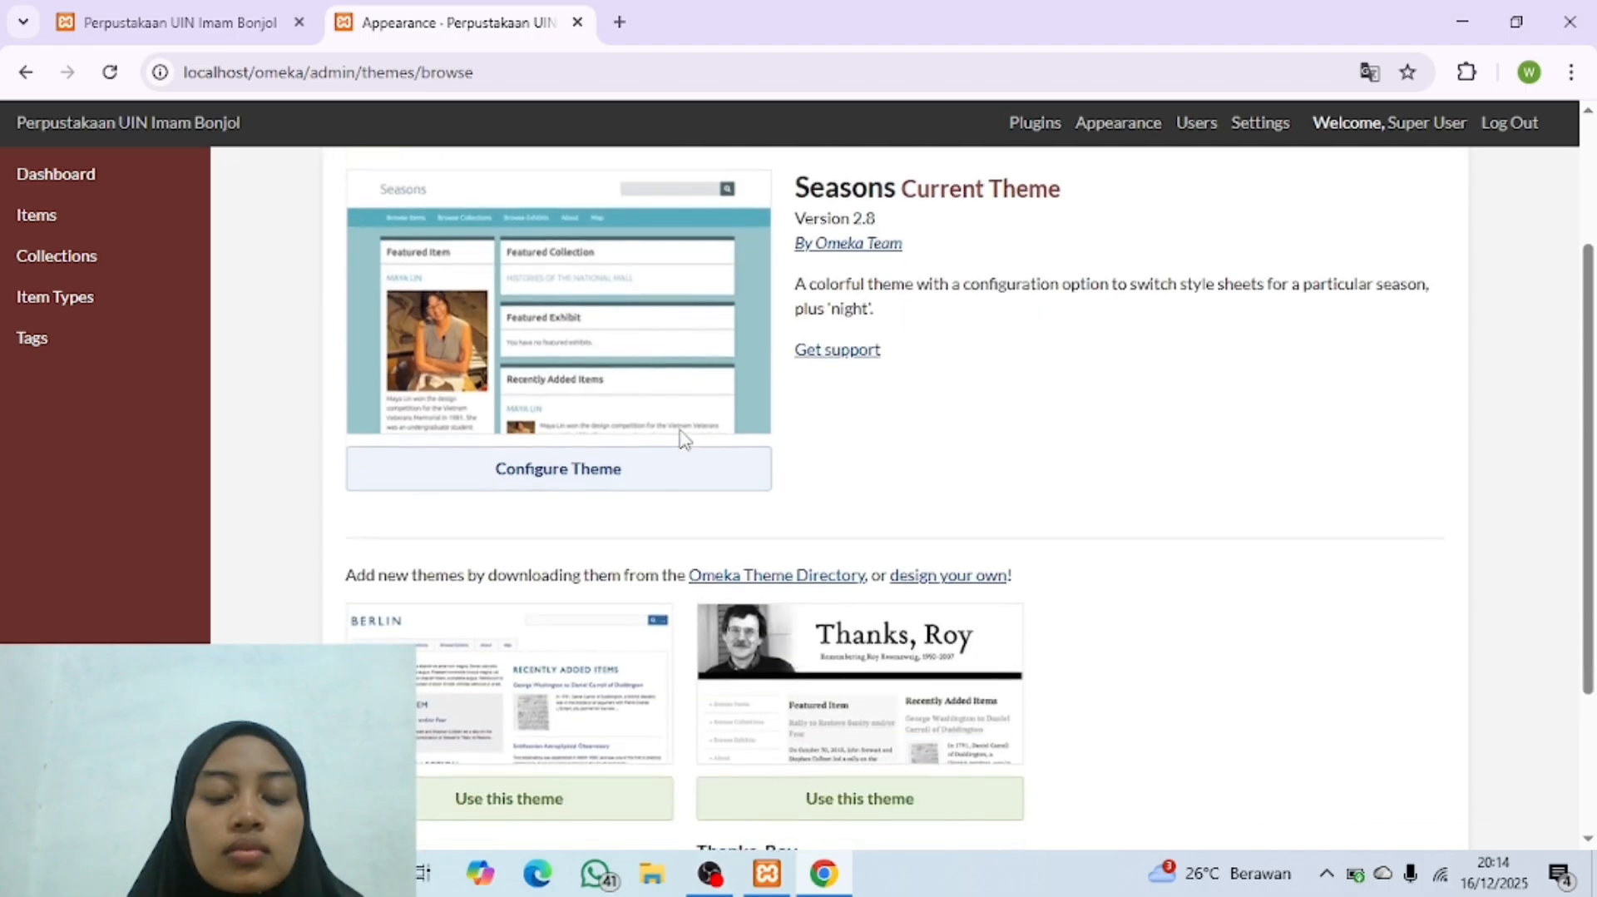
scroll(680, 440, up, 3)
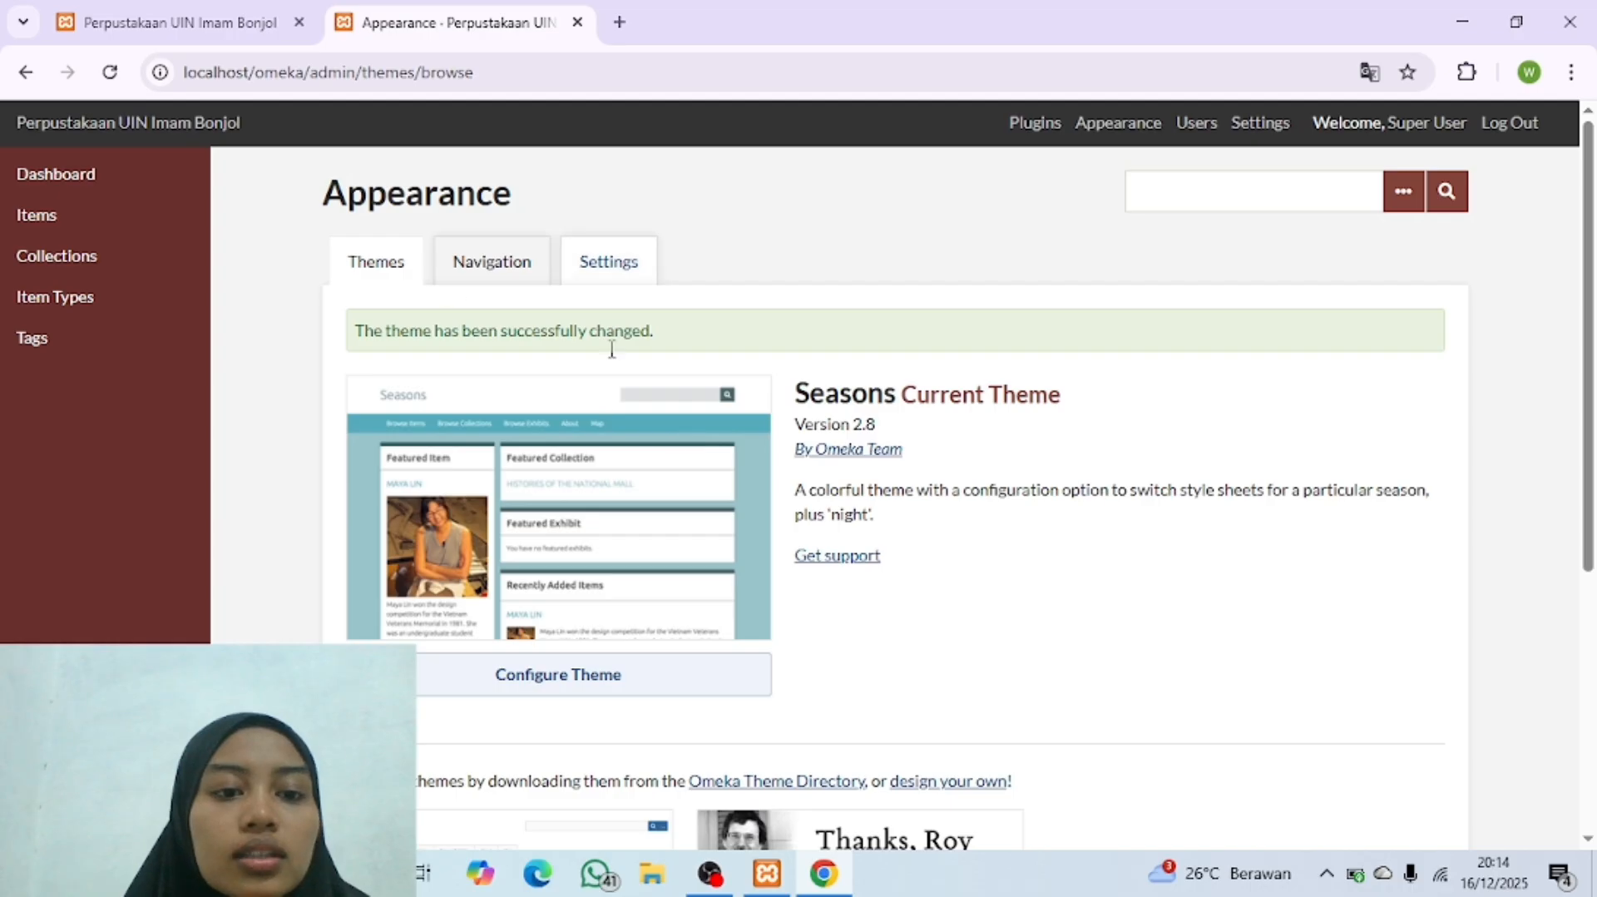
scroll(687, 525, down, 3)
scroll(687, 526, down, 2)
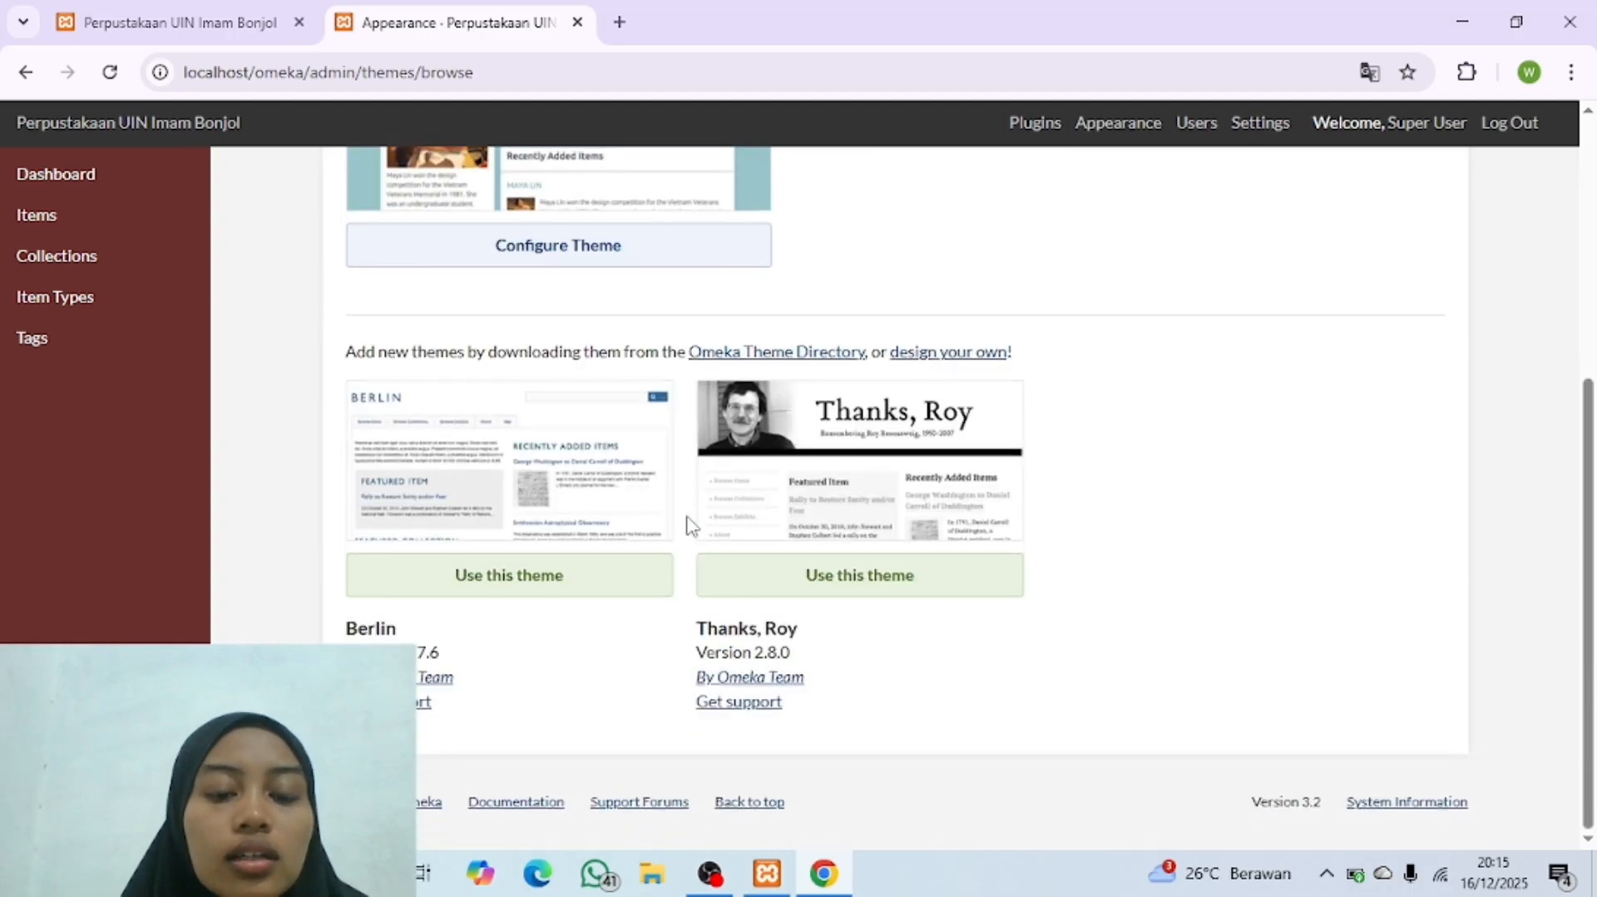
scroll(687, 526, up, 5)
scroll(687, 526, down, 5)
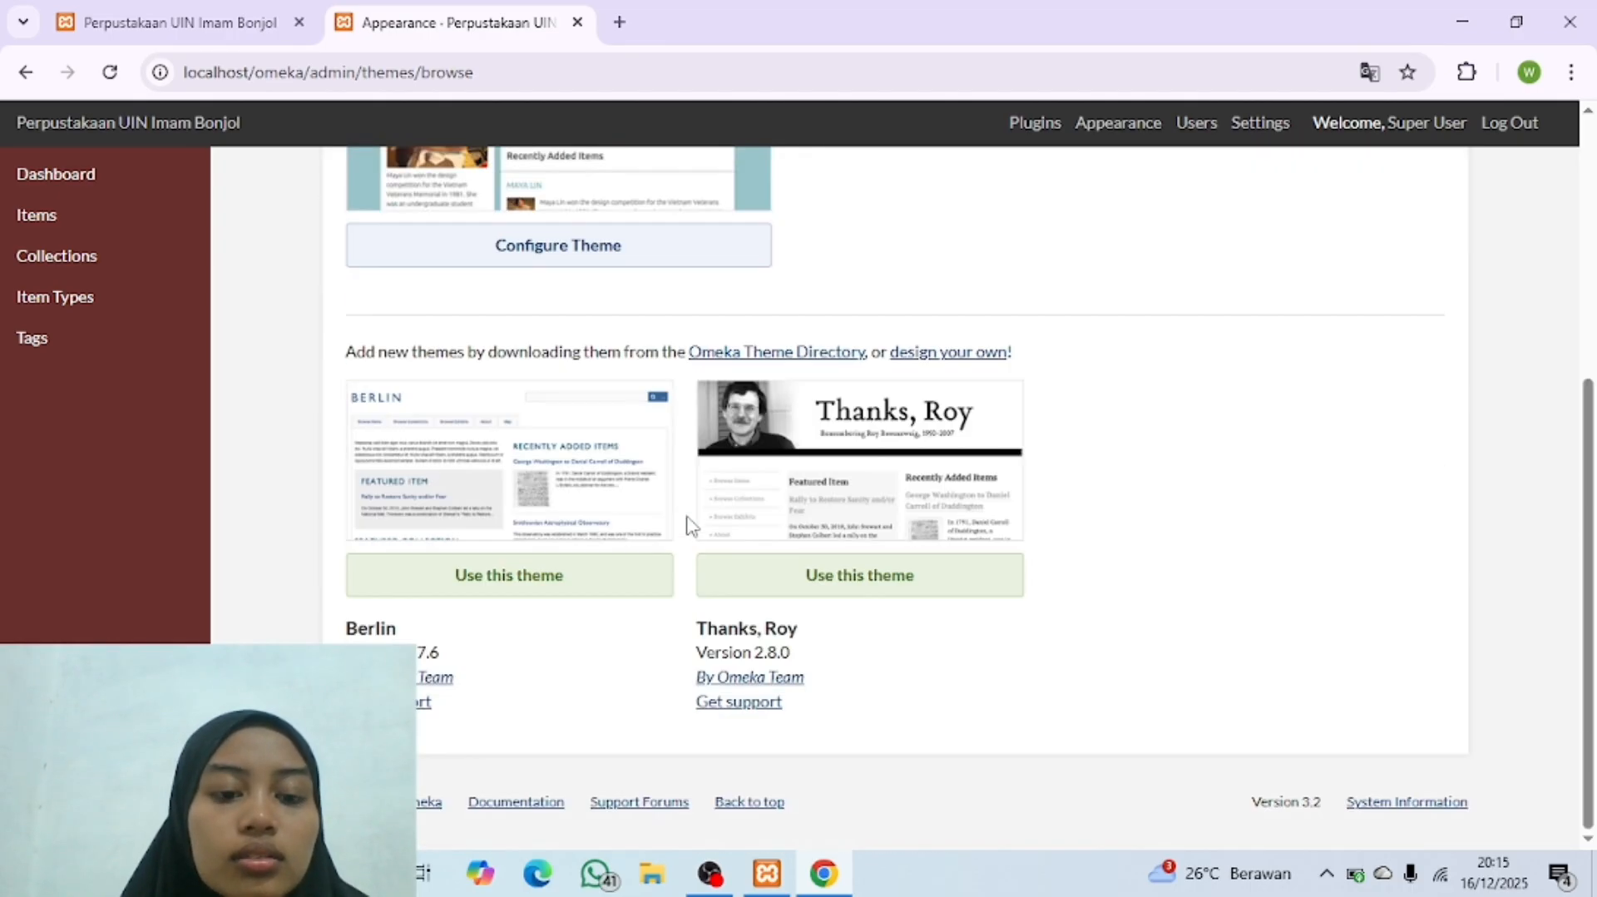
scroll(688, 526, up, 5)
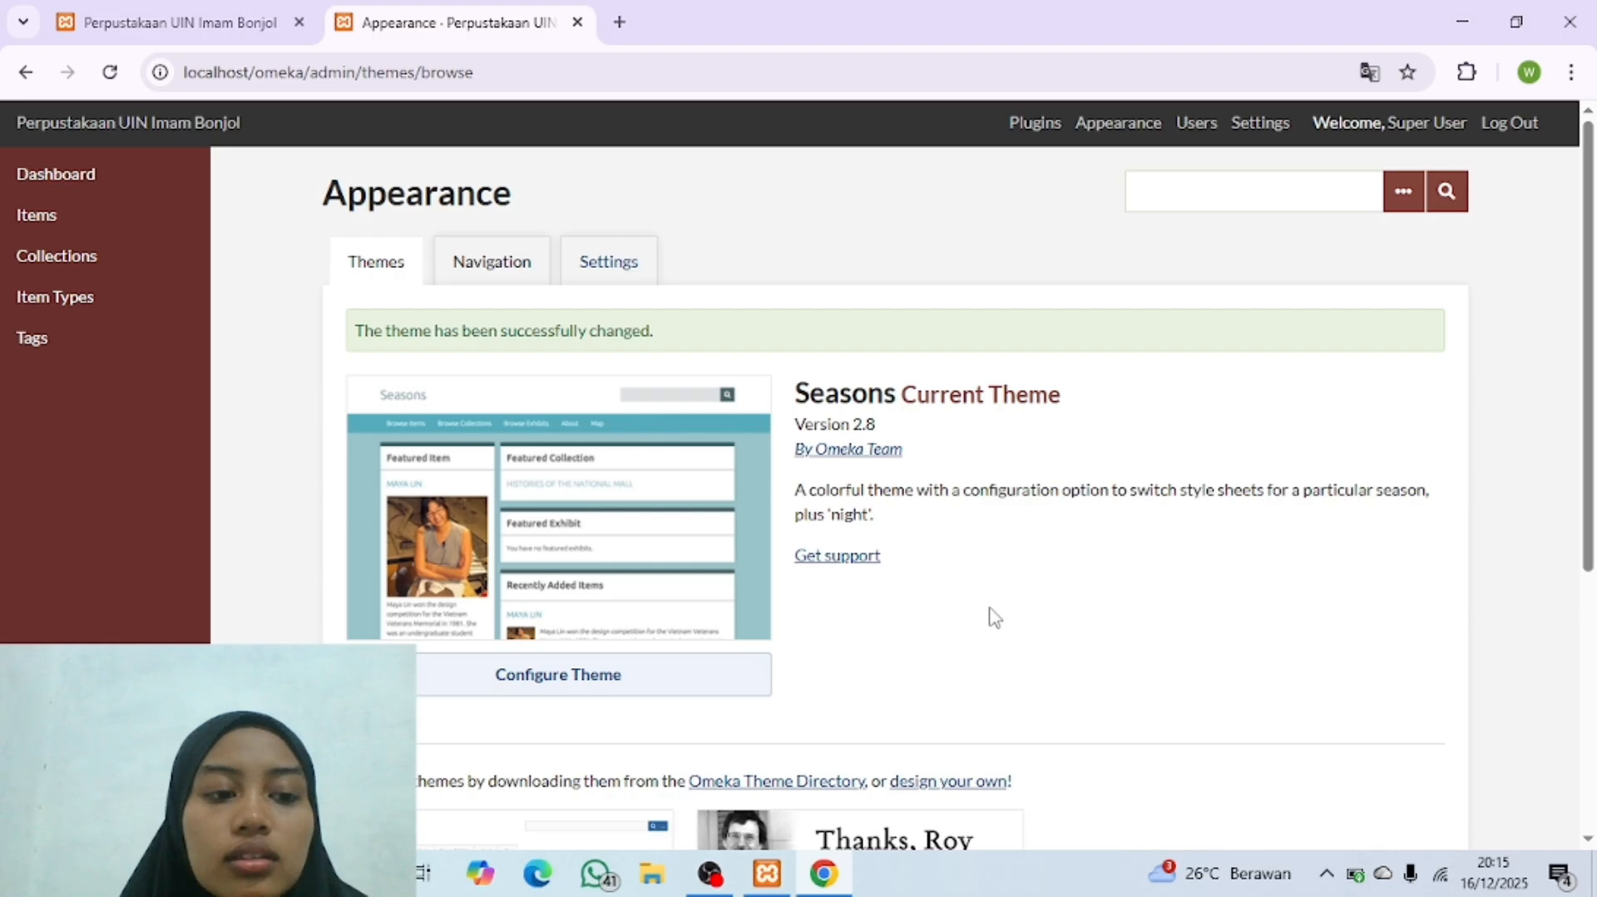
scroll(995, 617, down, 5)
scroll(995, 617, up, 5)
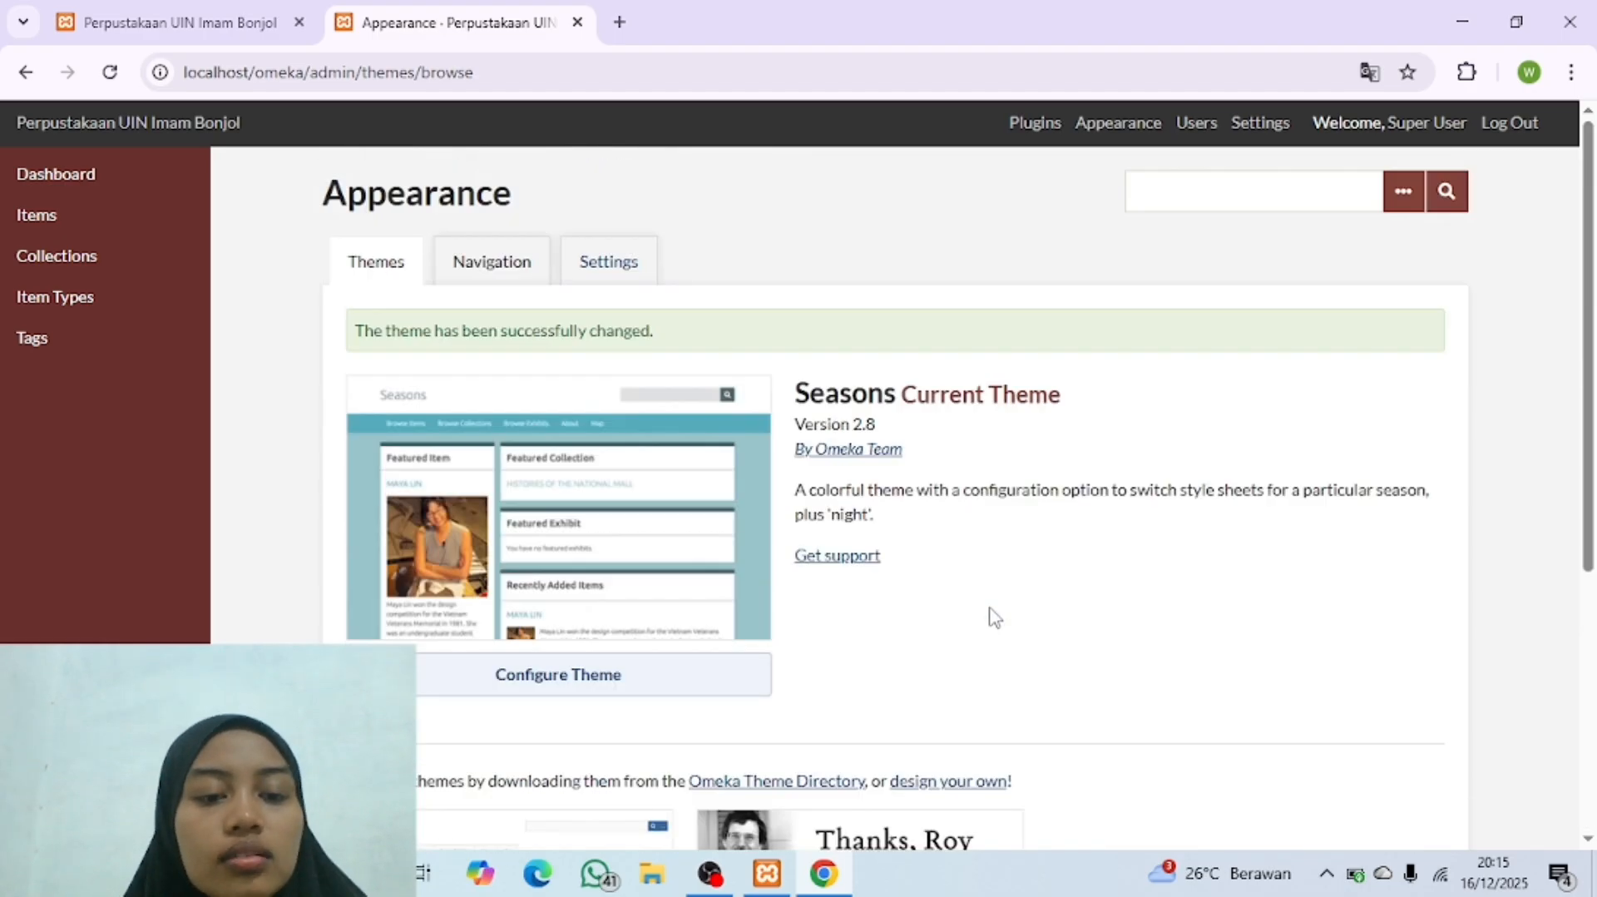
scroll(699, 576, down, 5)
scroll(699, 576, up, 5)
scroll(698, 576, down, 5)
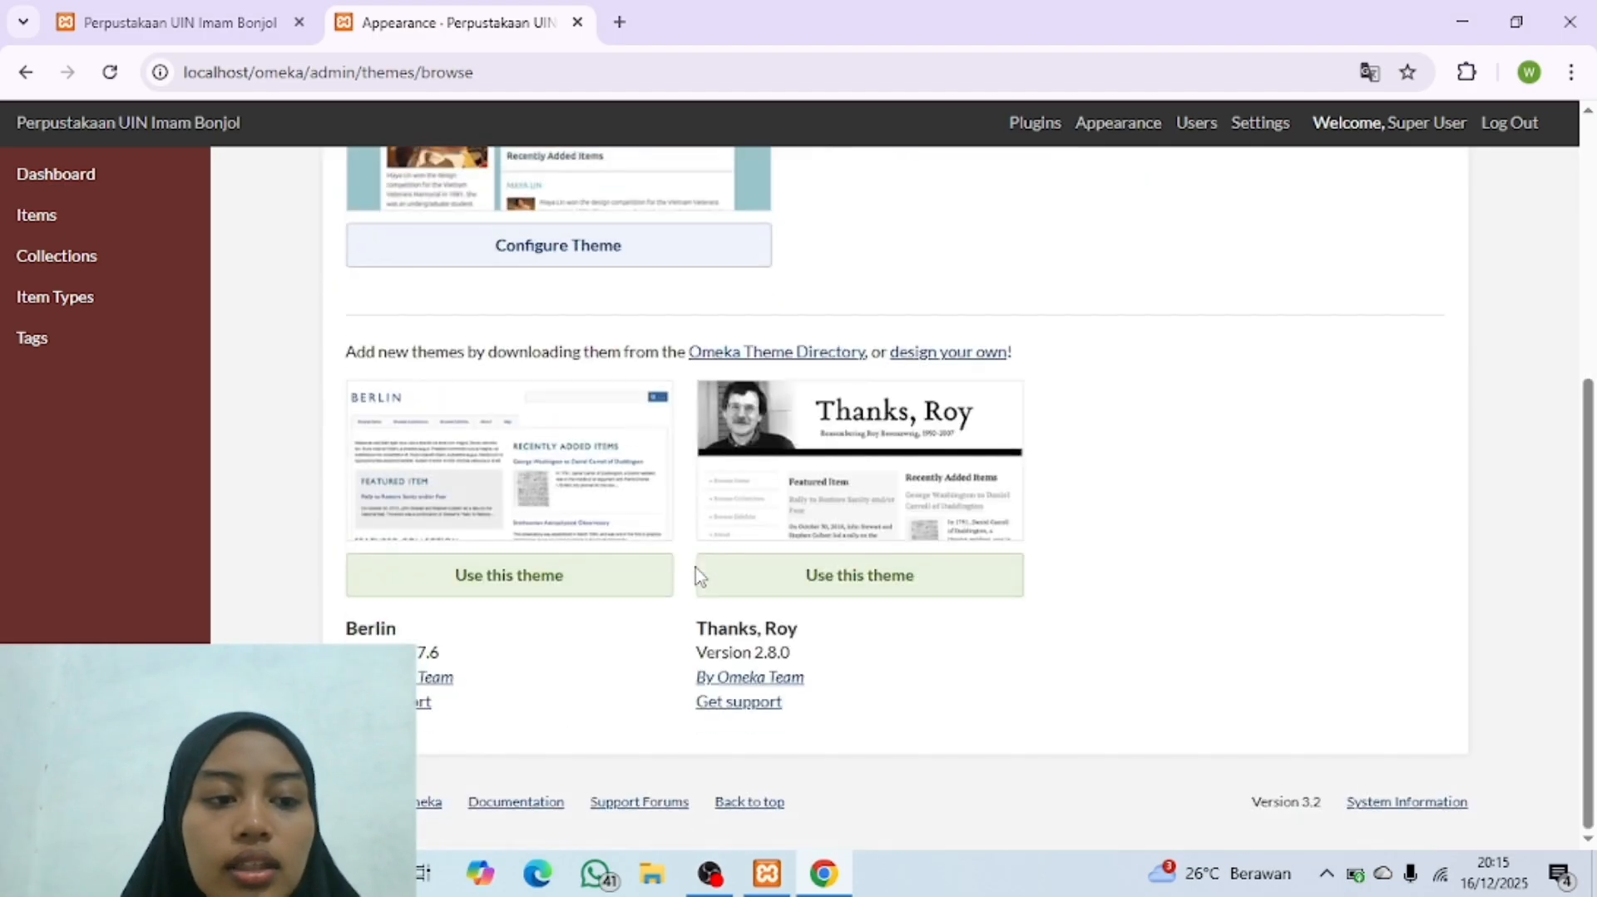
Step: Switch to File Explorer and open the Theme public Omeka folder inside Bahan Latihan Penggunaan Omeka Classic on drive D
click(655, 875)
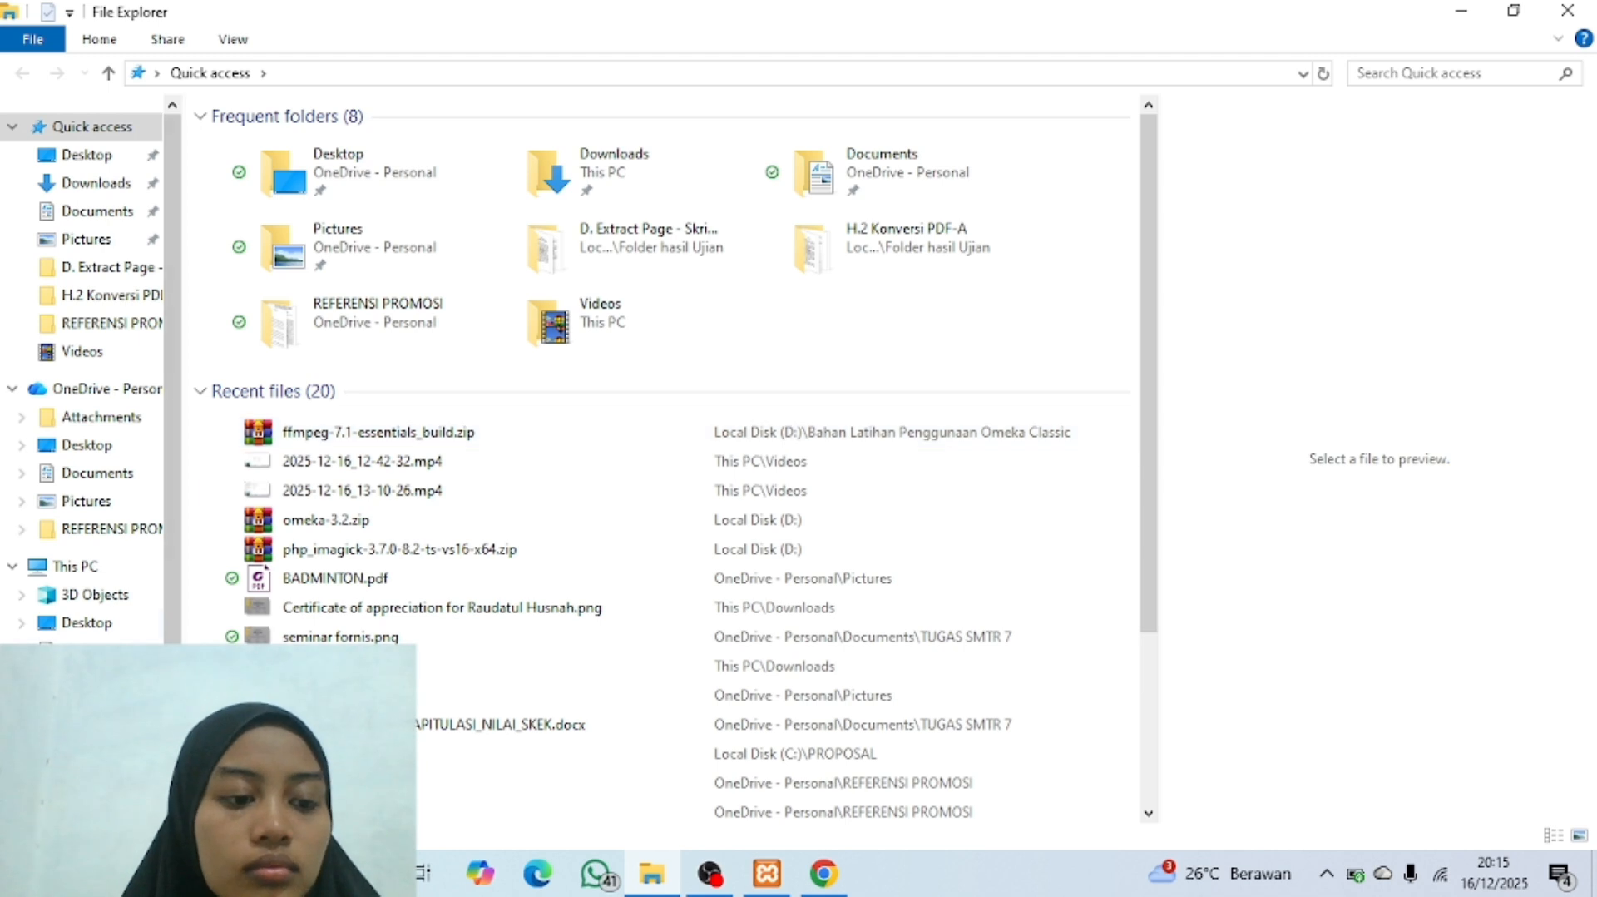
click(105, 819)
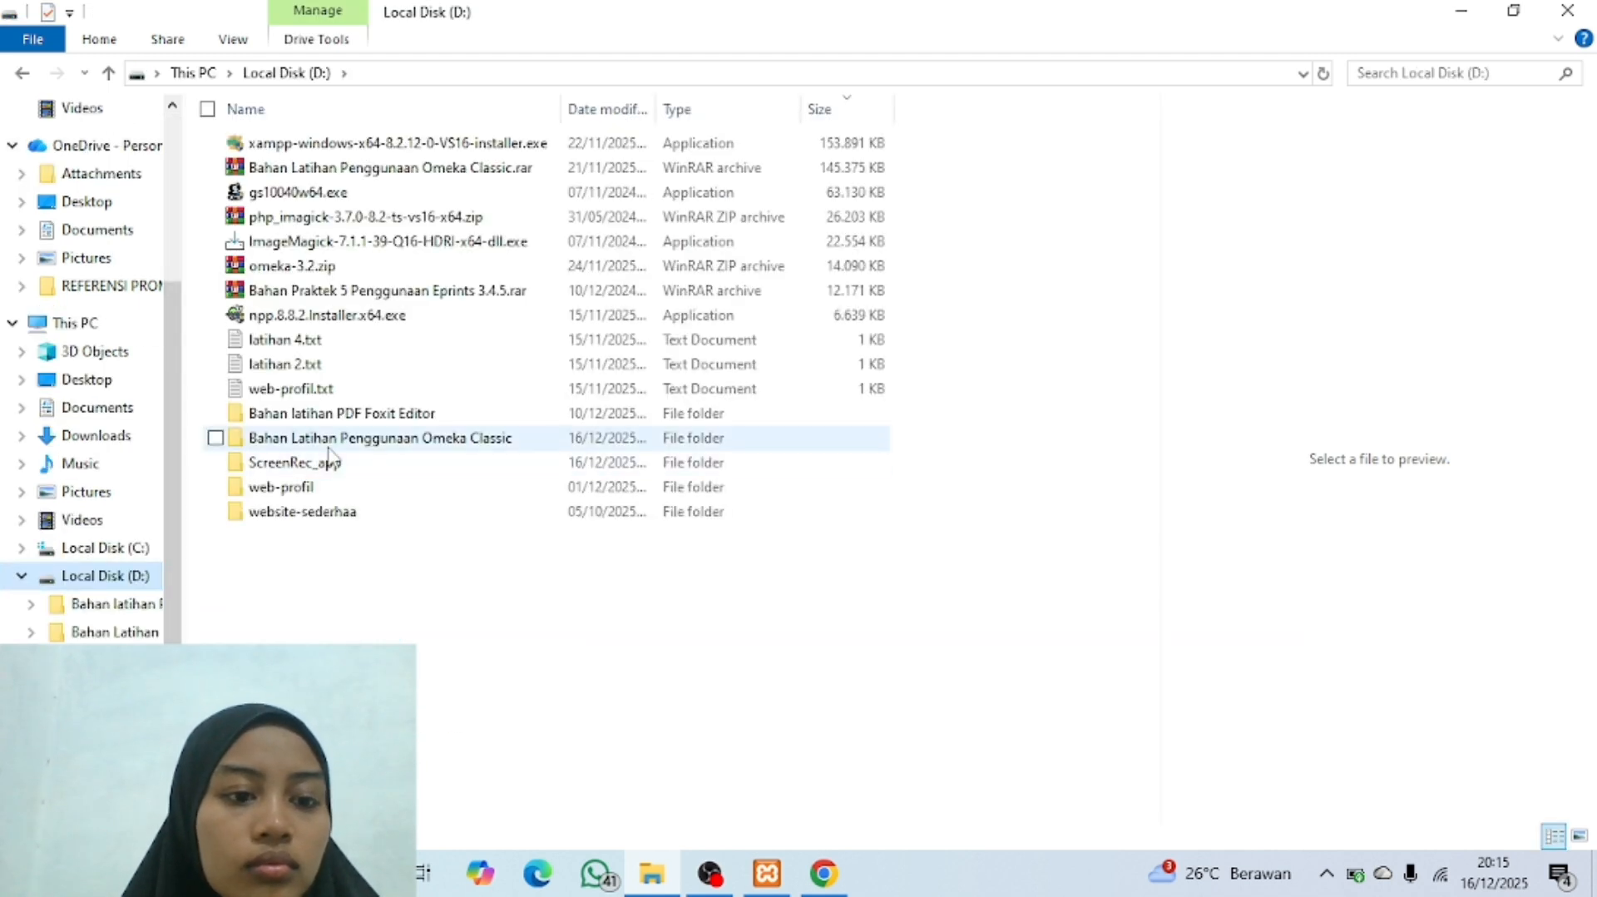
double_click(389, 443)
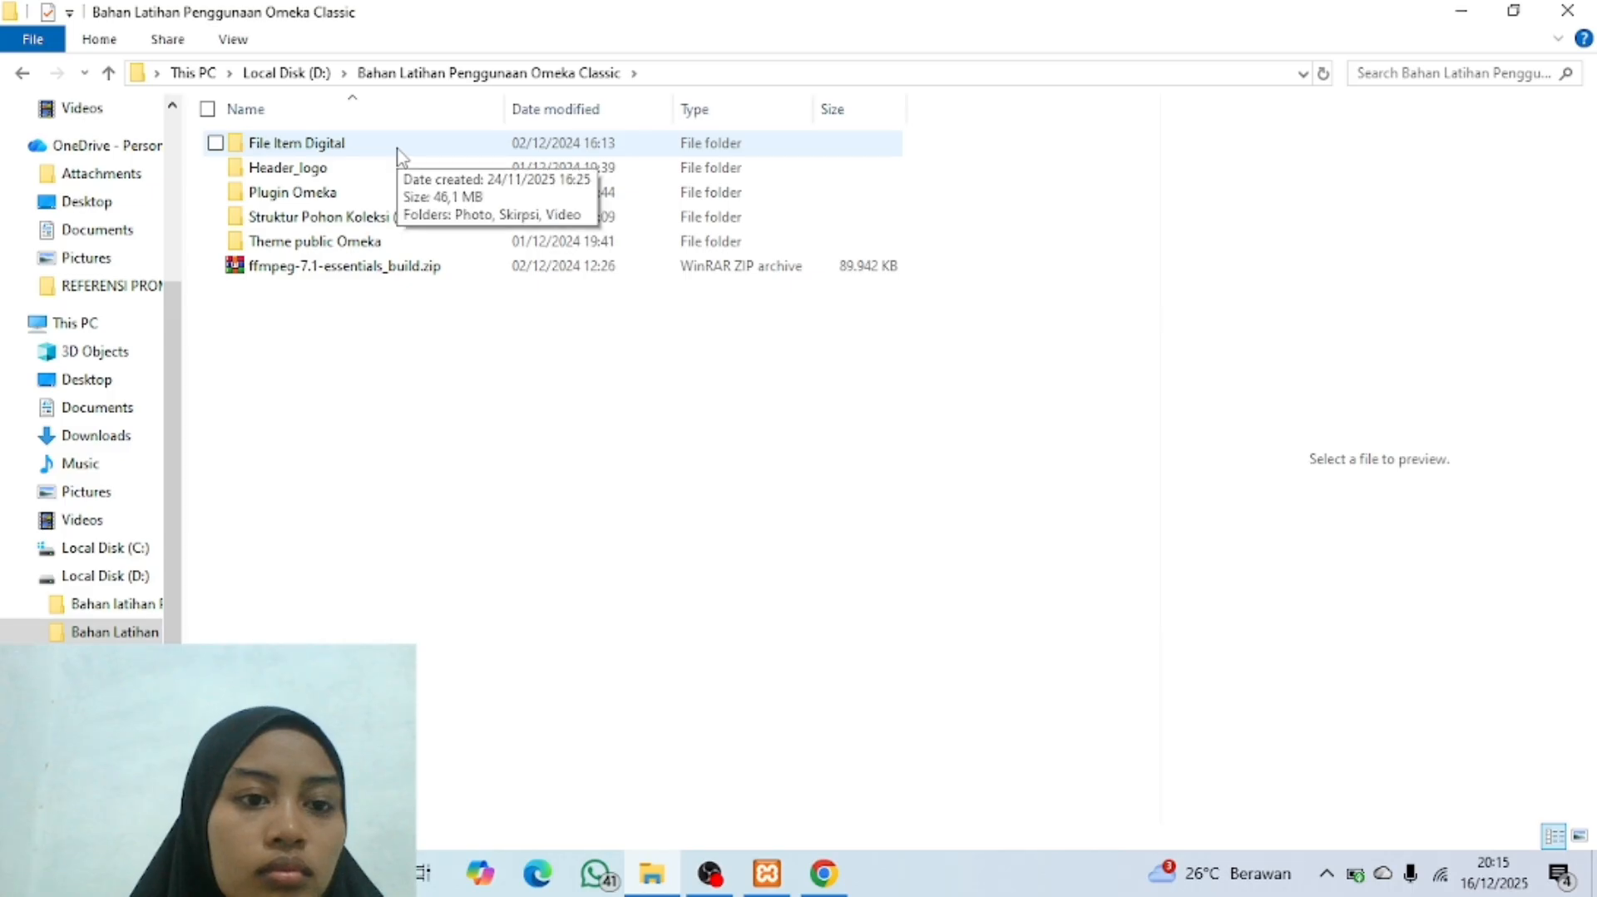
double_click(333, 241)
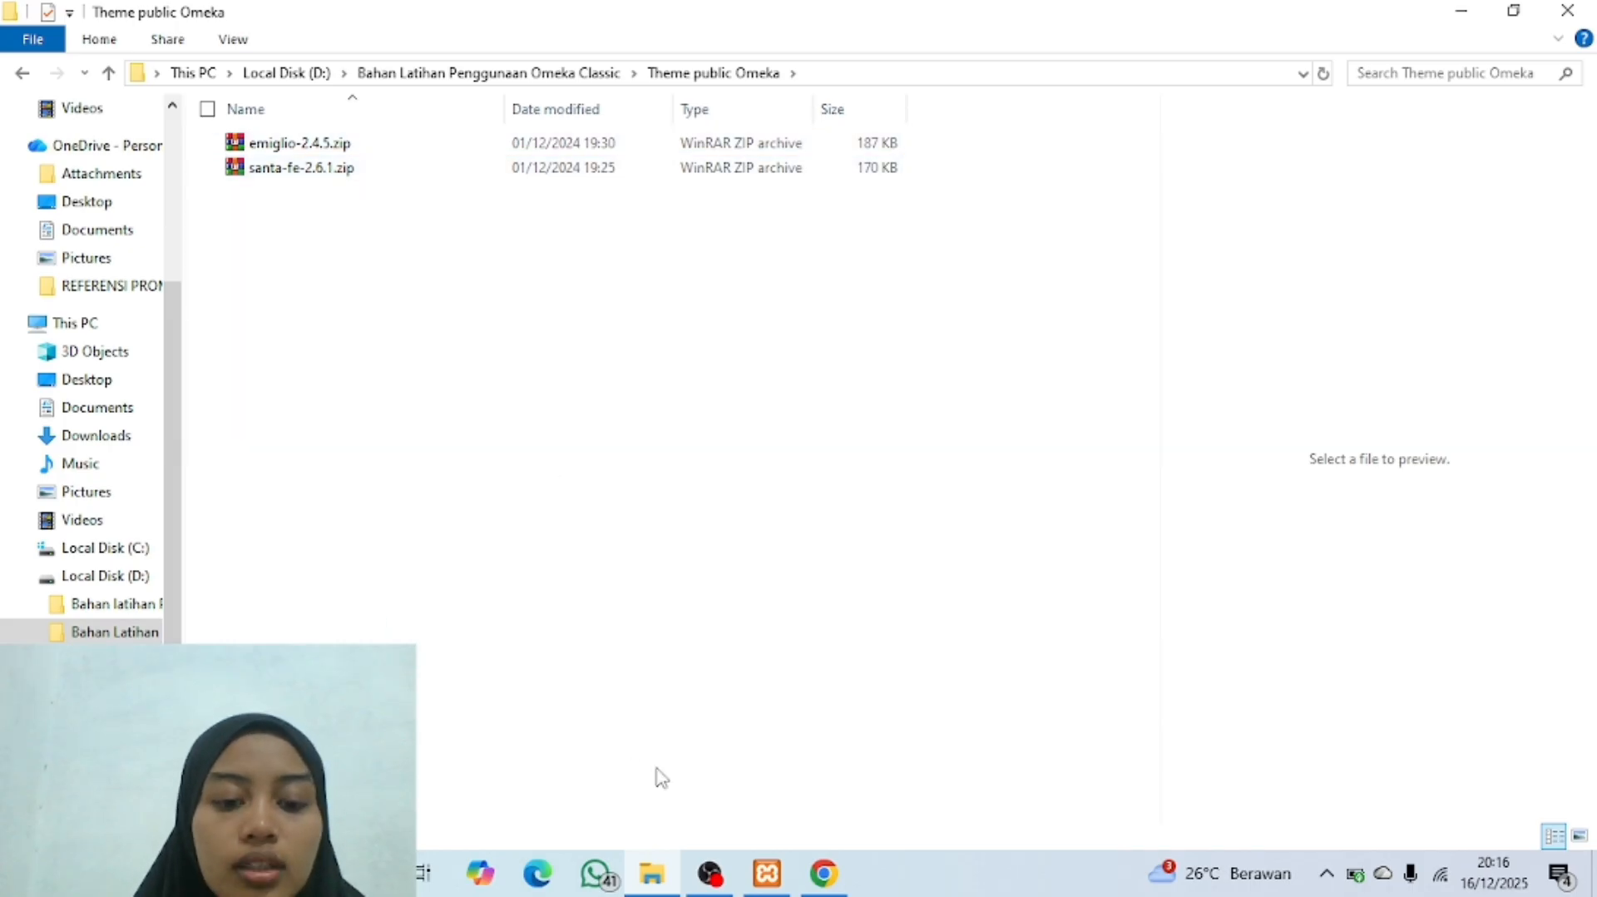
Step: Return to Chrome, search the web for "omeka classic theme" in a new tab, and open the Omeka Classic themes page
click(826, 874)
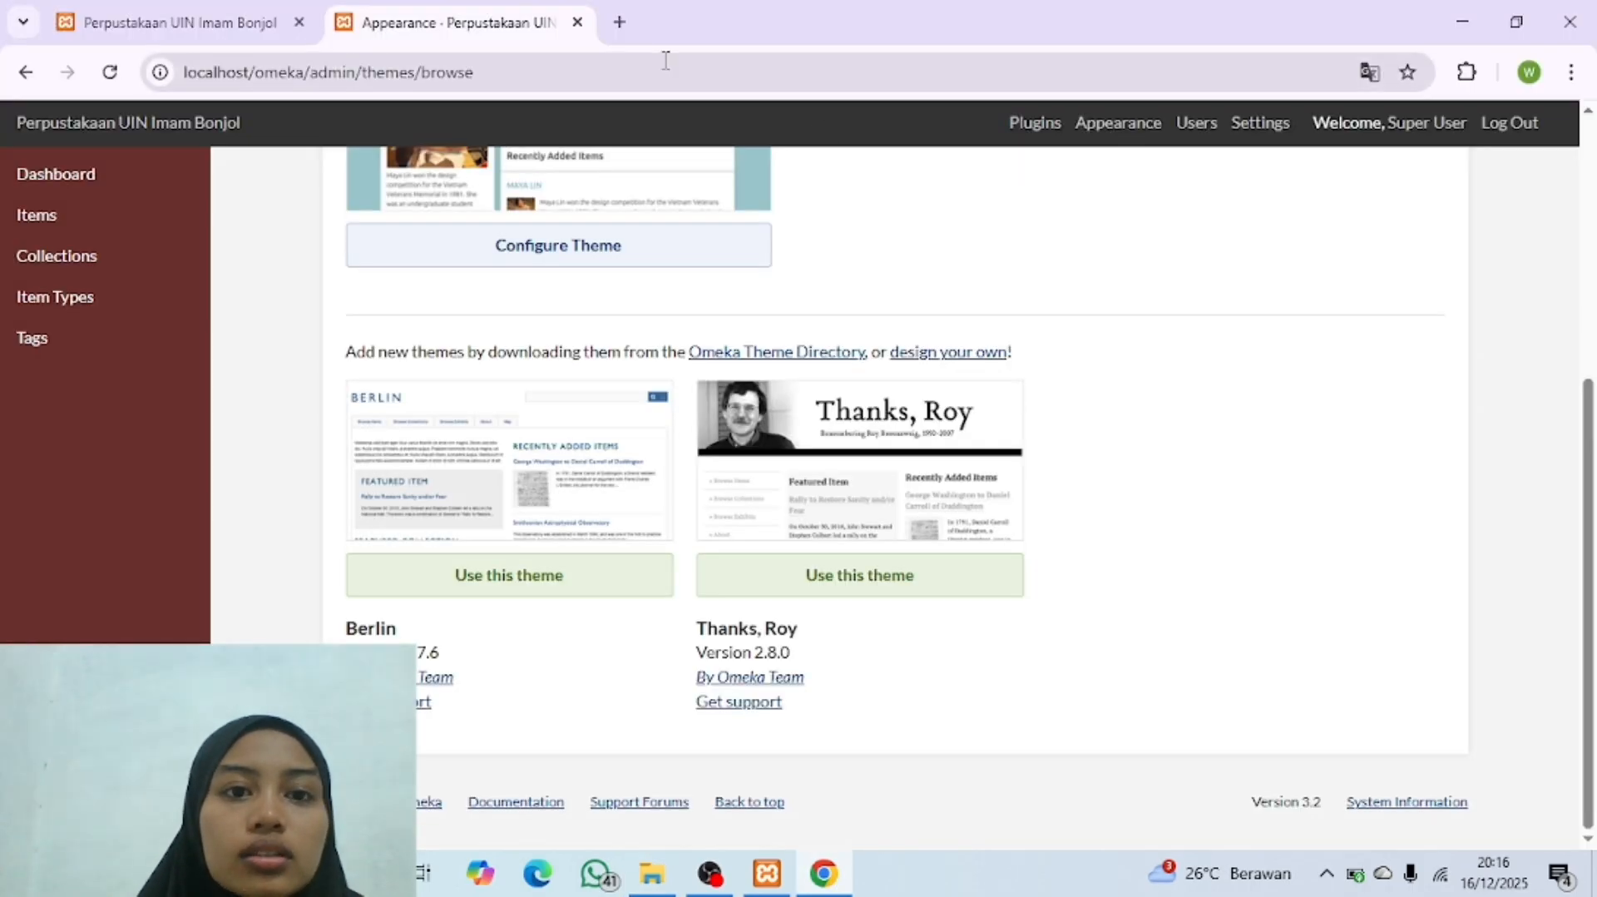
click(618, 22)
text(om)
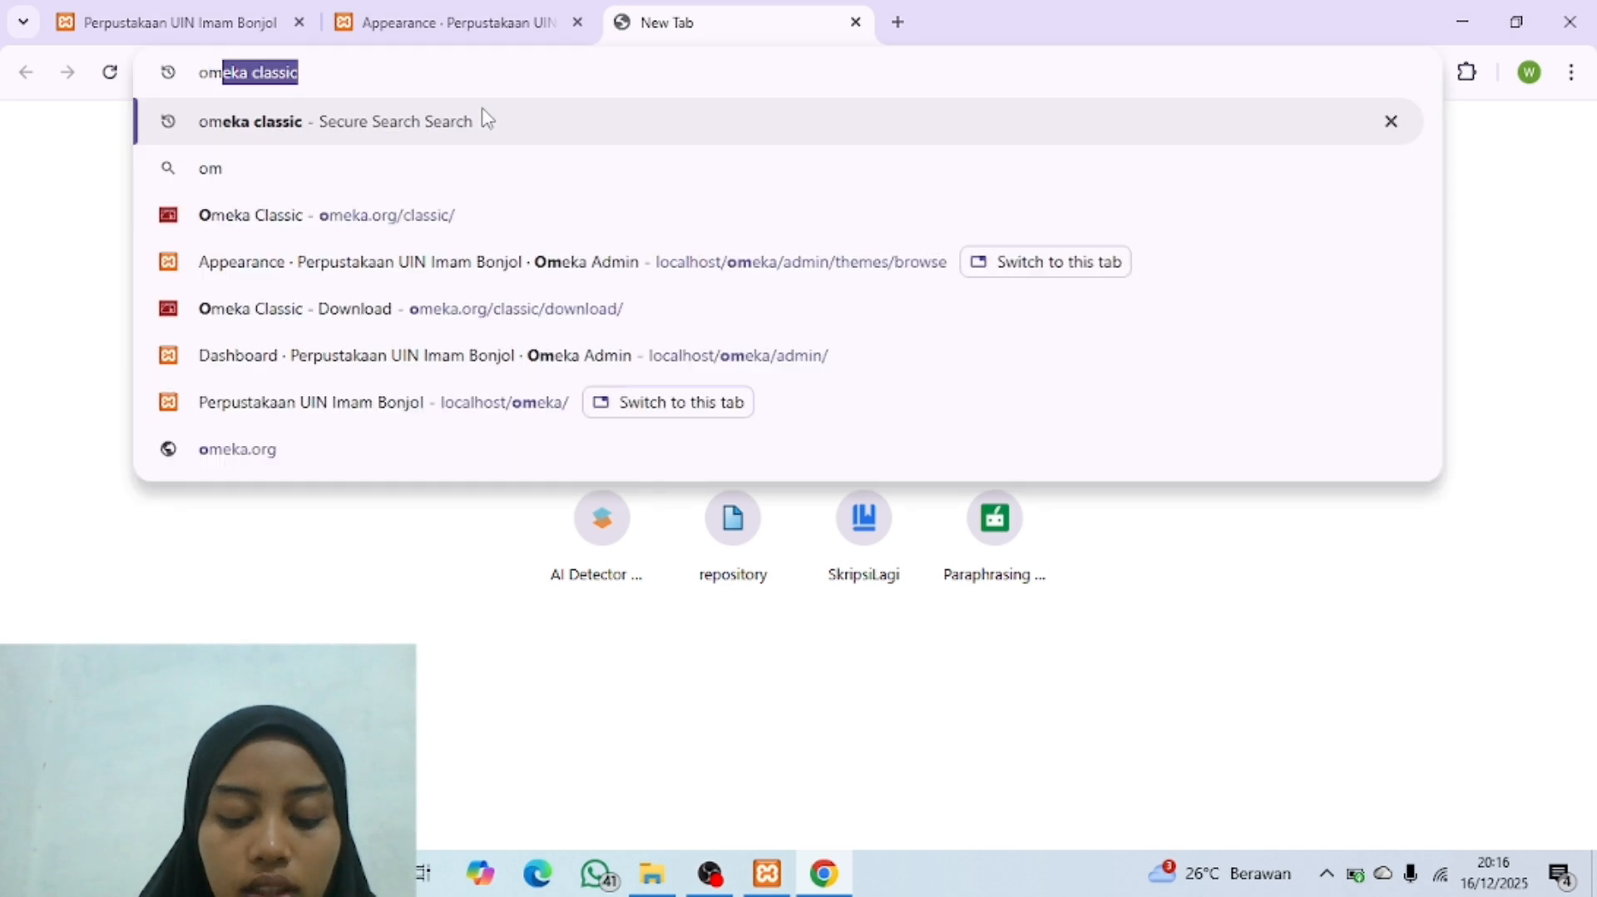
text(eka)
key(BackSpace)
key(BackSpace)
key(BackSpace)
text(eka)
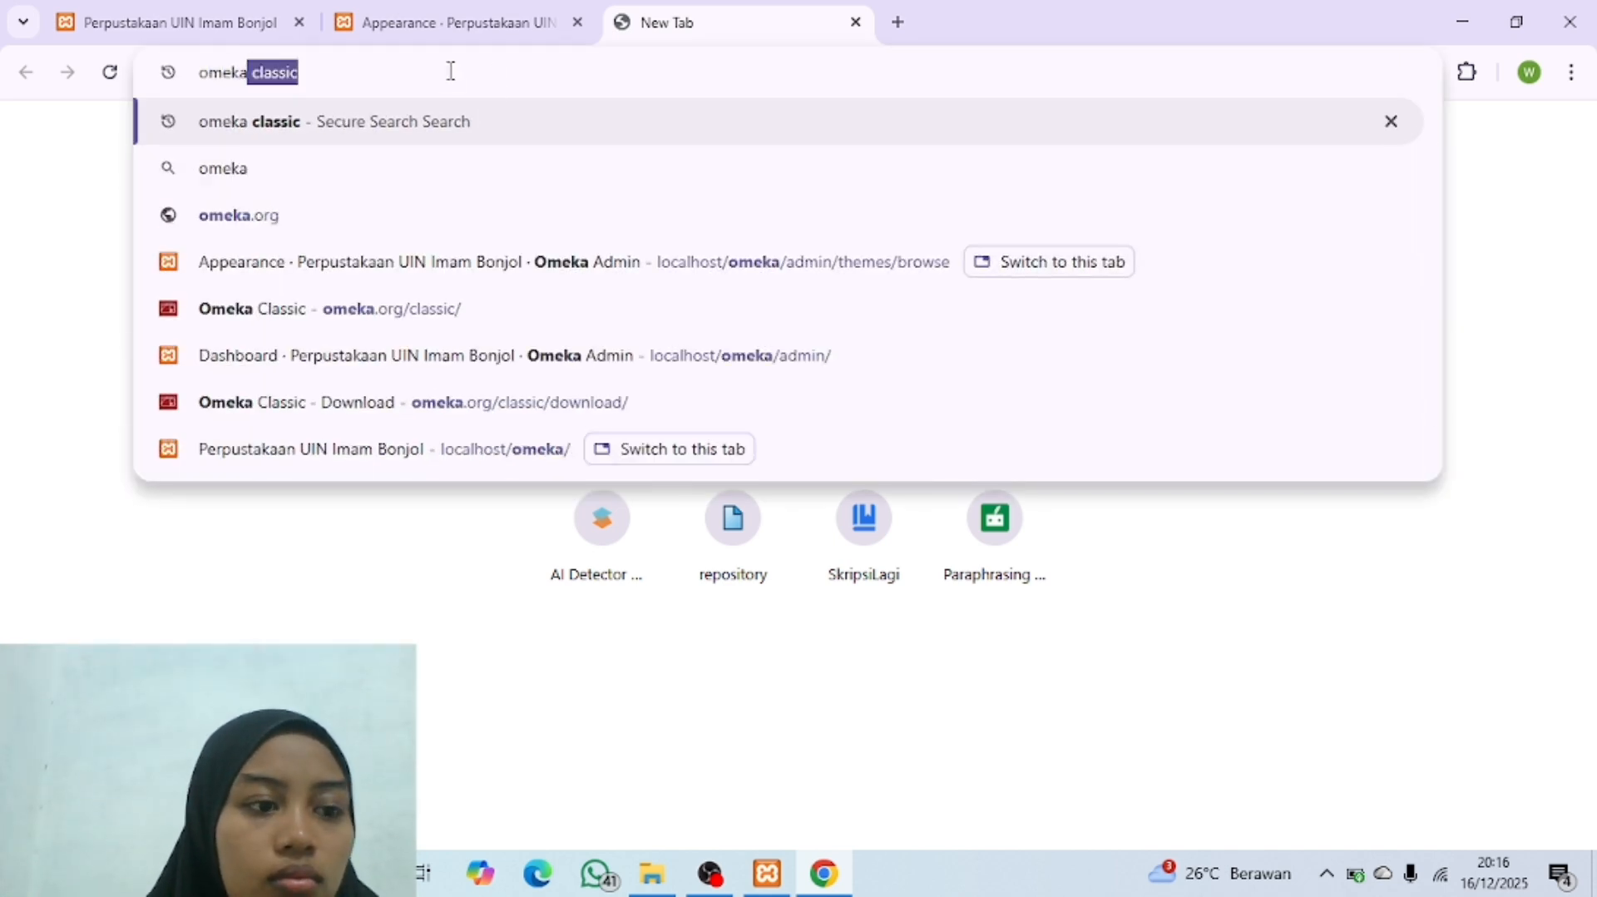
key(Right)
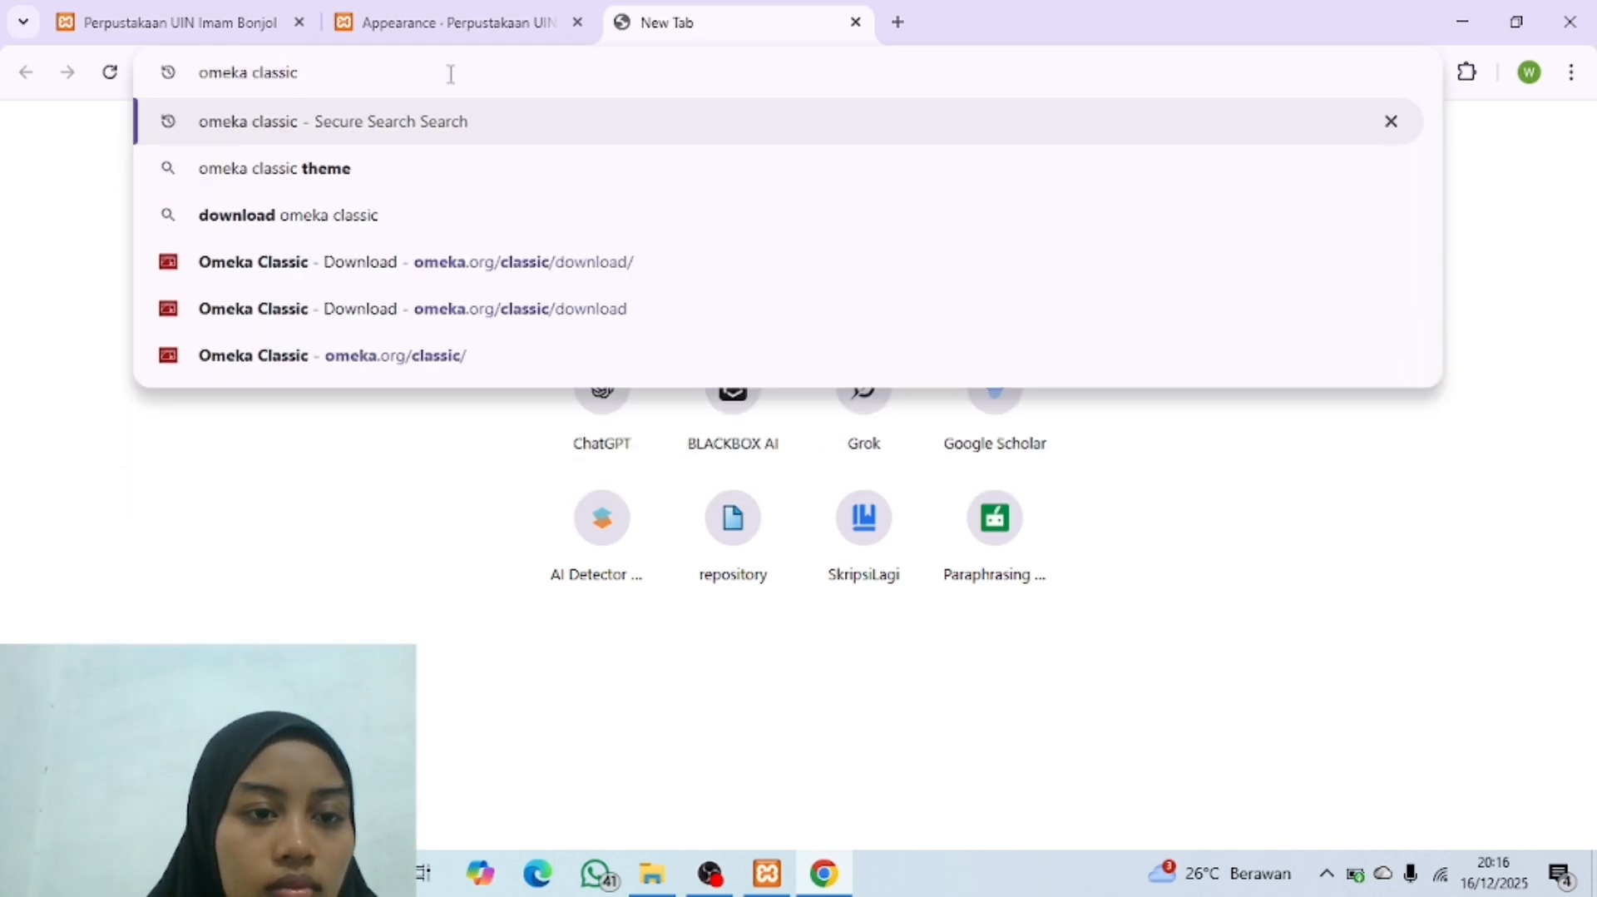
text(theme)
key(Return)
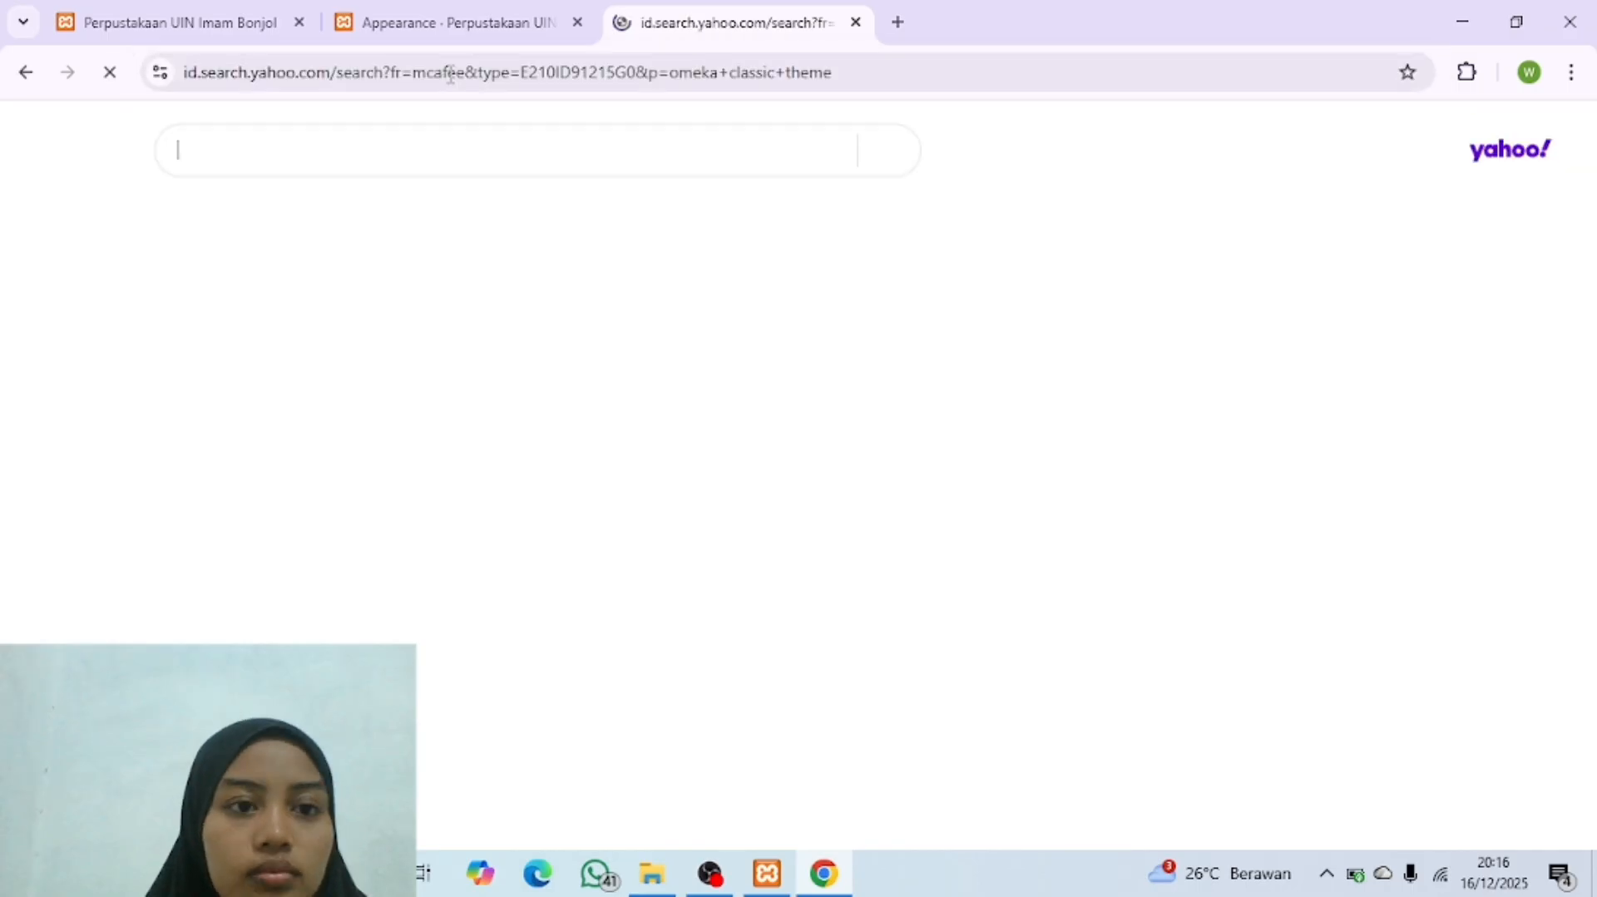
click(319, 344)
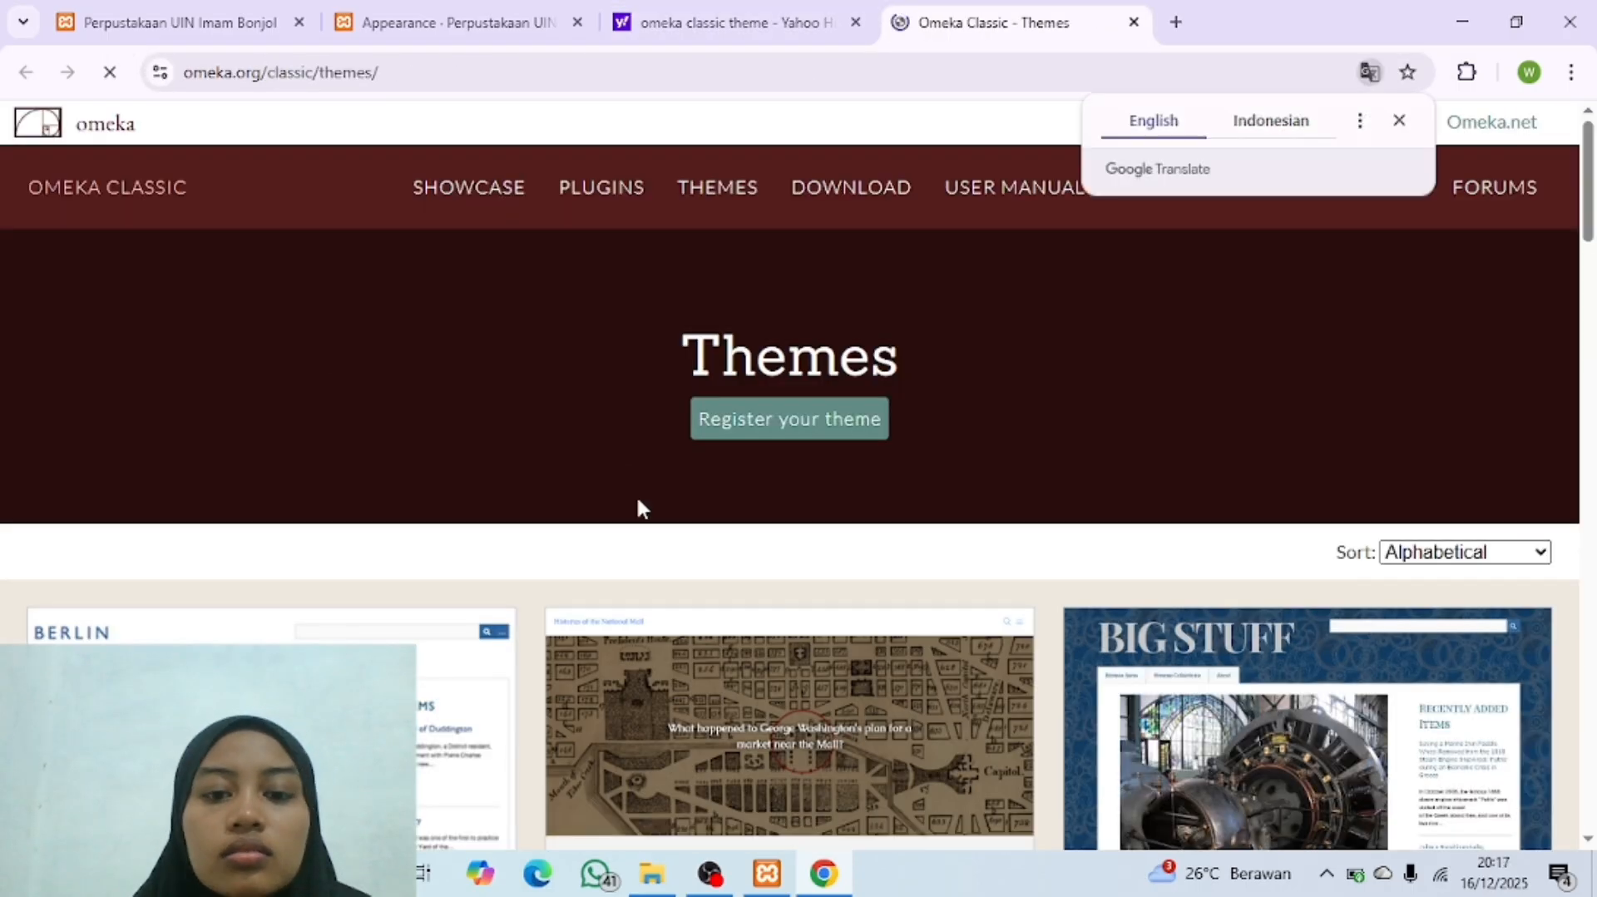
Step: Browse the Omeka Classic theme catalogue and examine the themes offered for download
scroll(637, 499, down, 2)
scroll(637, 499, up, 2)
scroll(637, 498, down, 8)
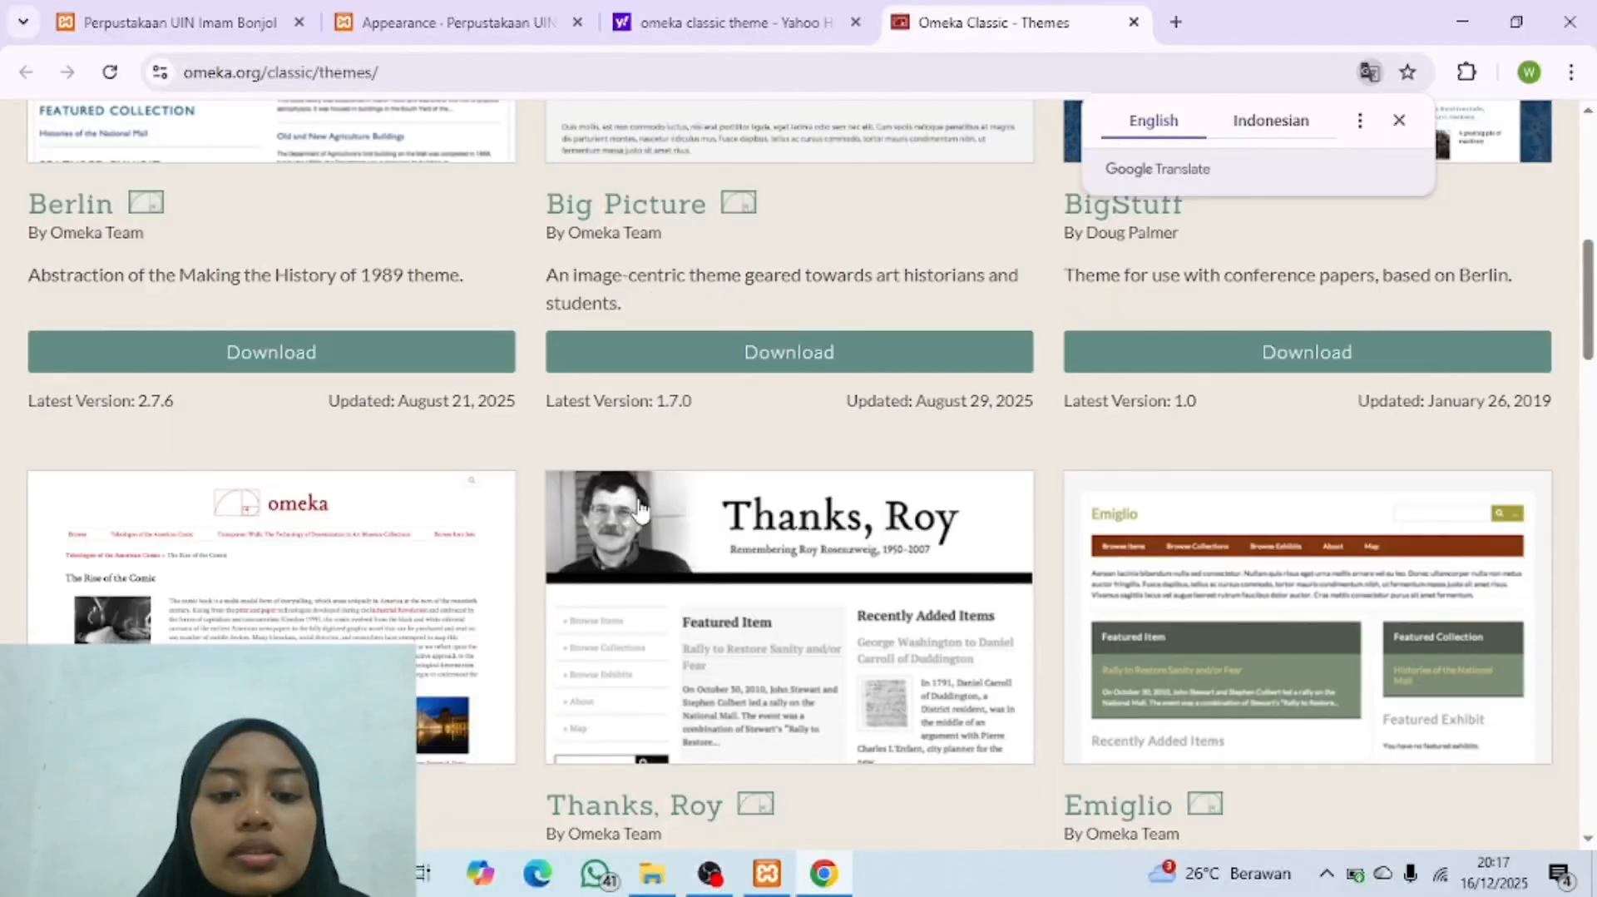
scroll(637, 497, up, 8)
scroll(637, 498, down, 20)
scroll(641, 508, up, 20)
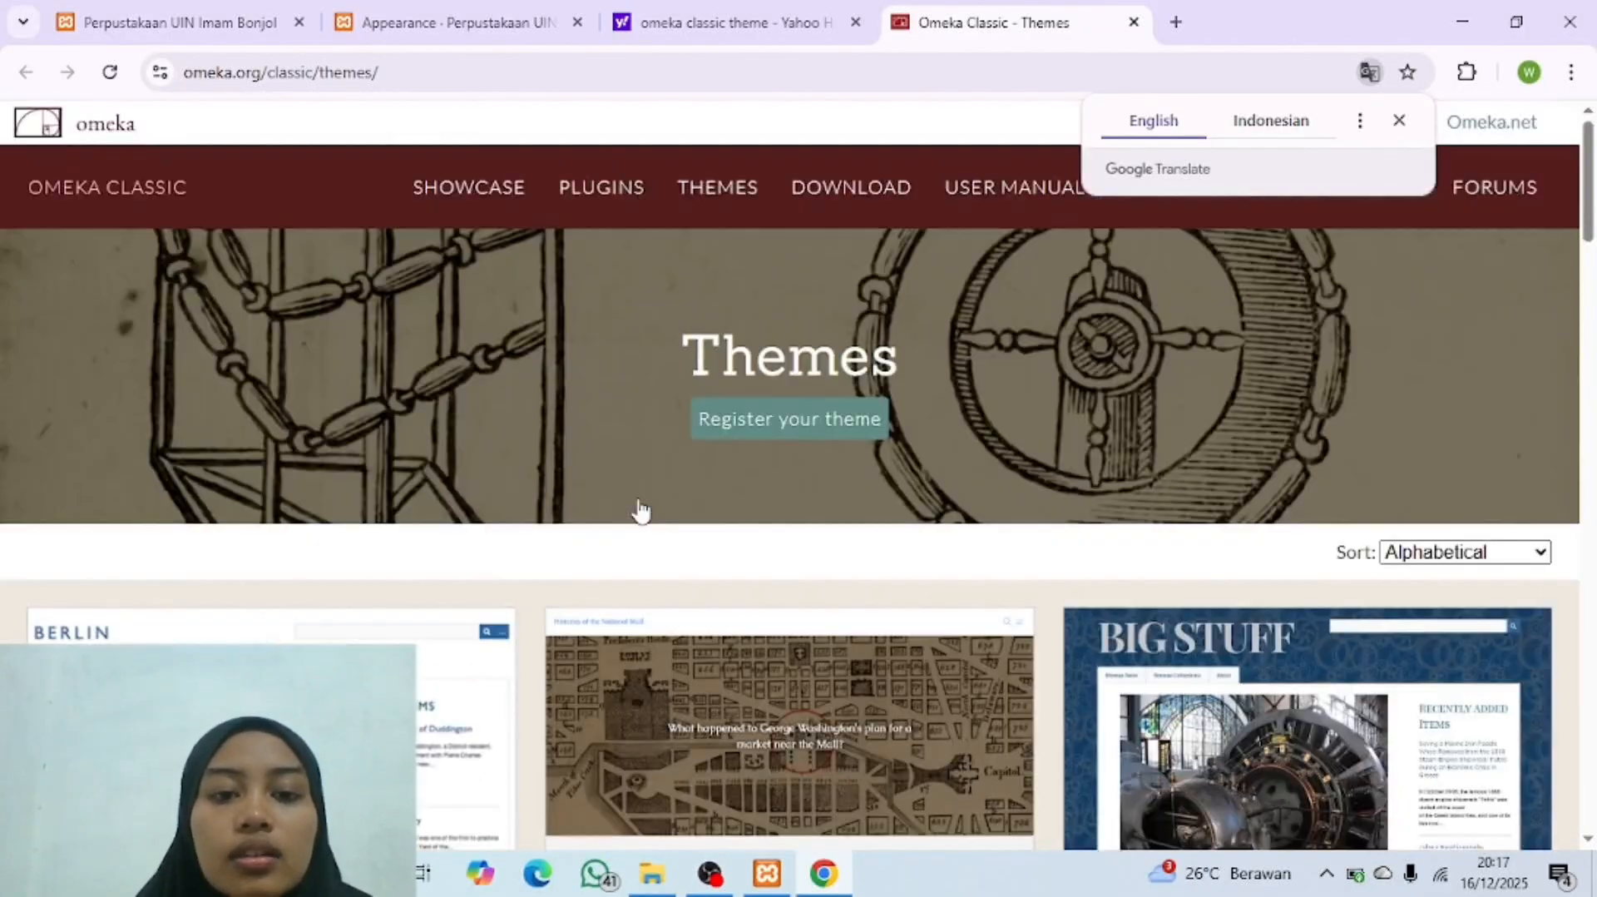
scroll(902, 616, down, 14)
scroll(901, 616, down, 4)
scroll(902, 619, up, 18)
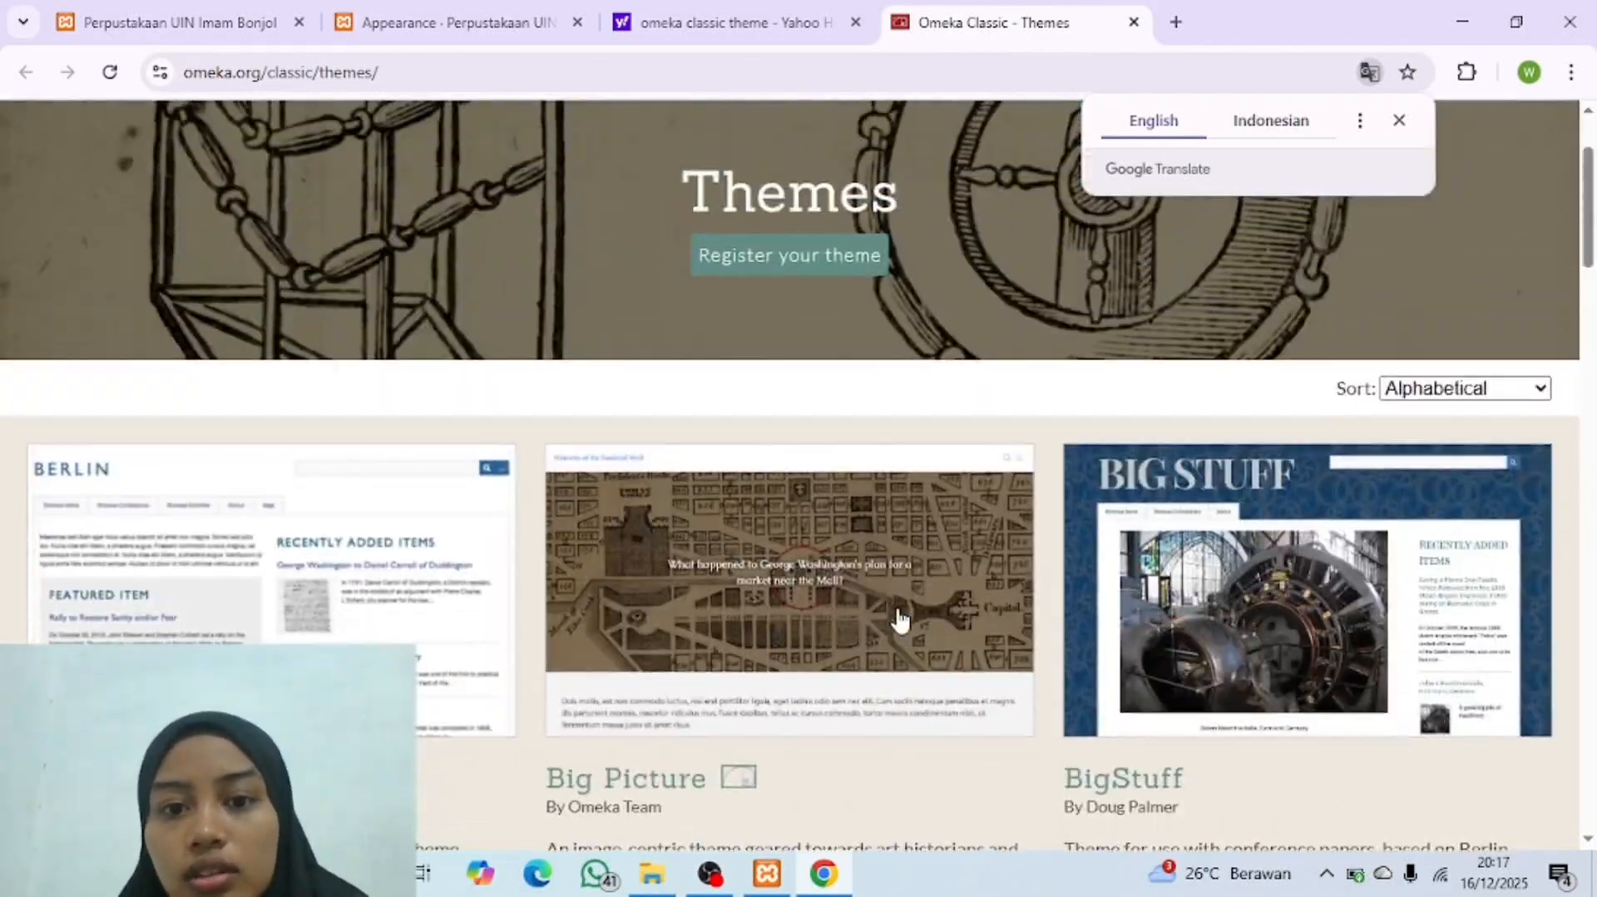
scroll(902, 619, down, 18)
scroll(900, 619, down, 10)
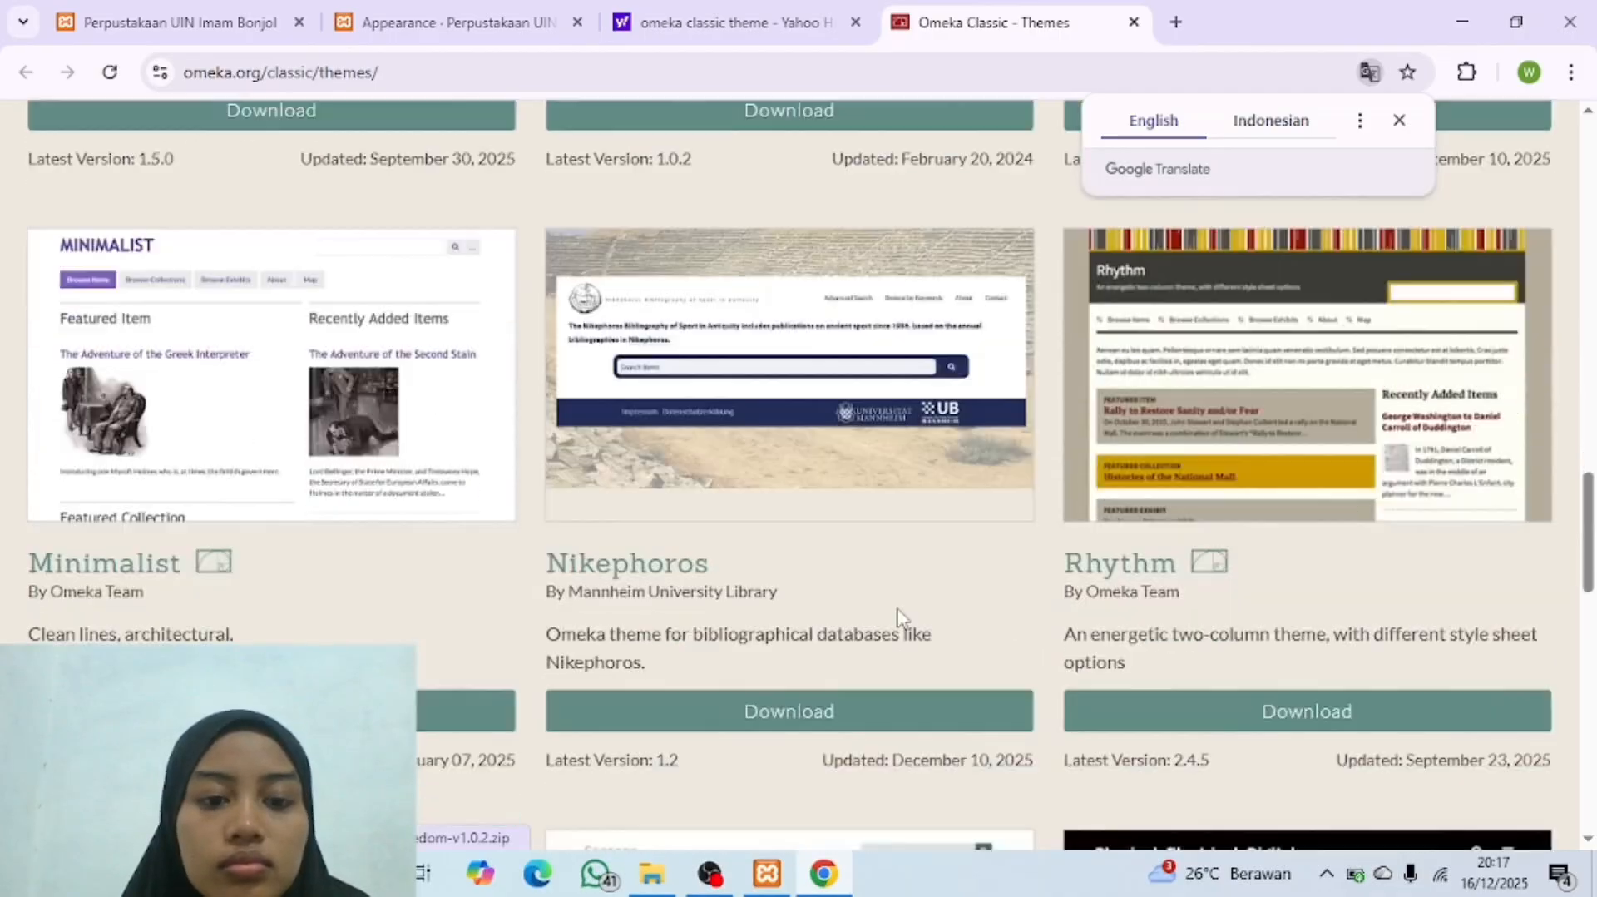
scroll(899, 617, up, 7)
scroll(899, 616, up, 10)
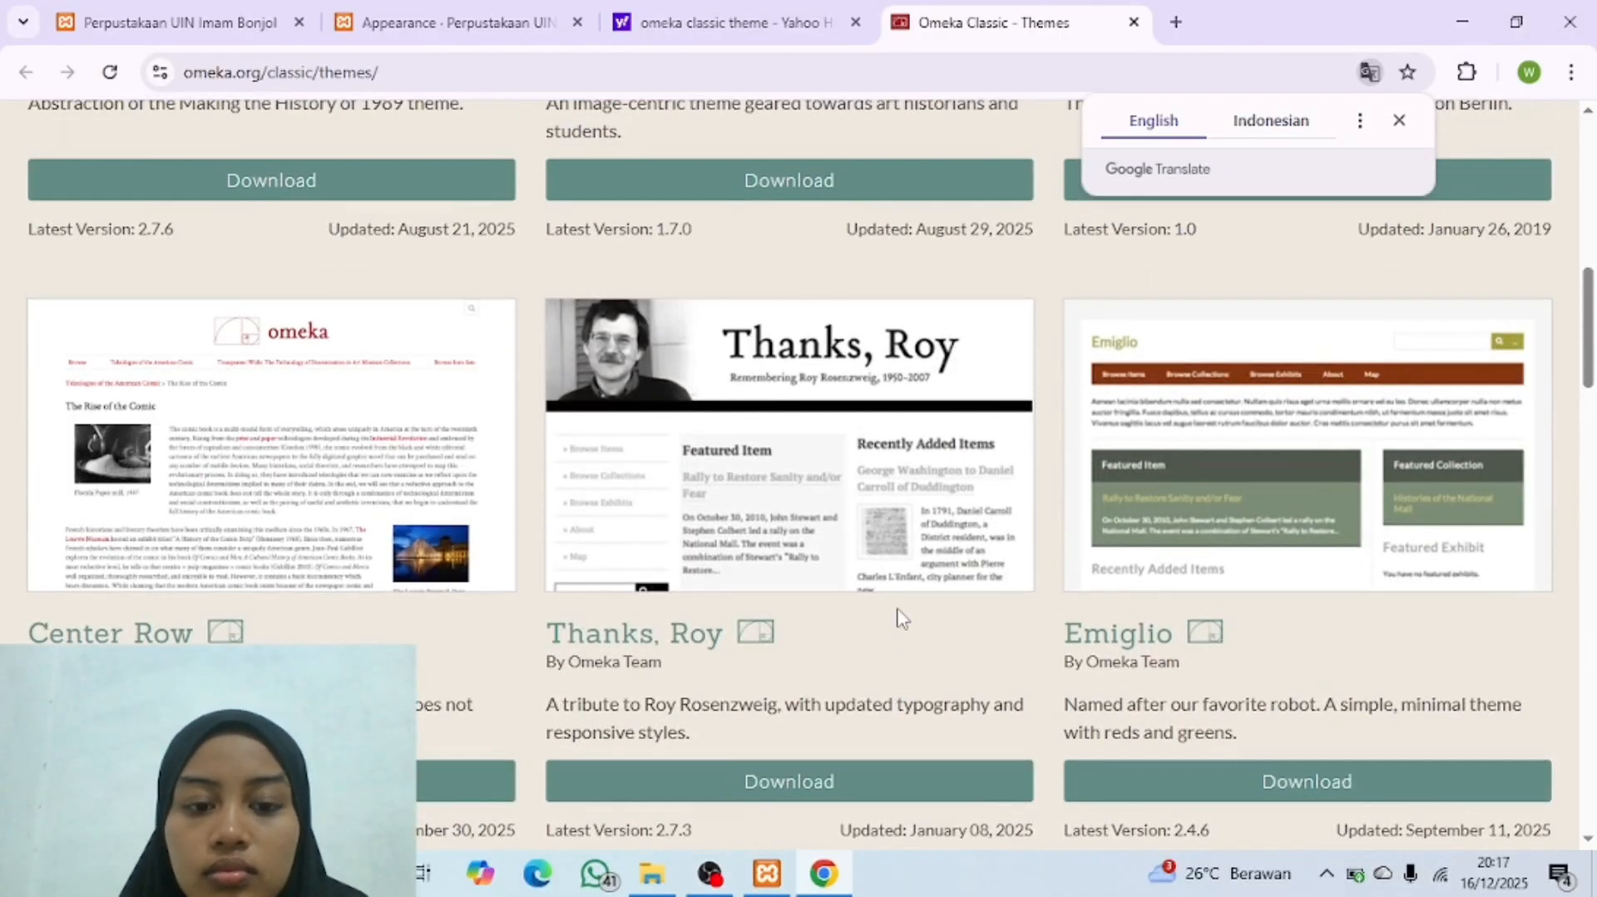
scroll(900, 617, down, 1)
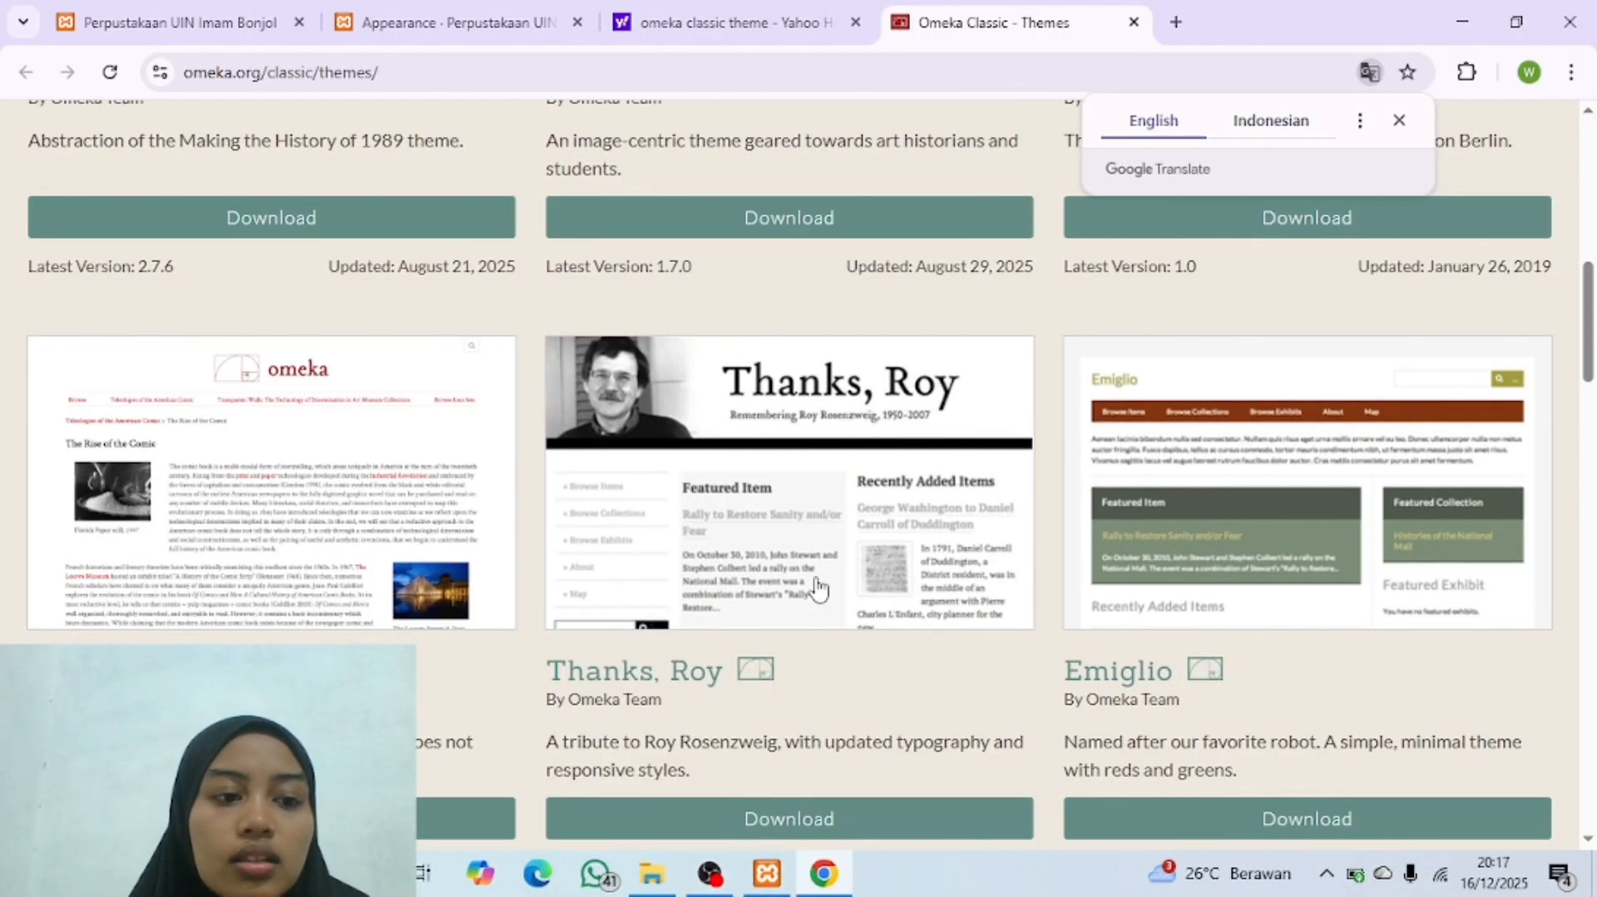
scroll(767, 600, down, 1)
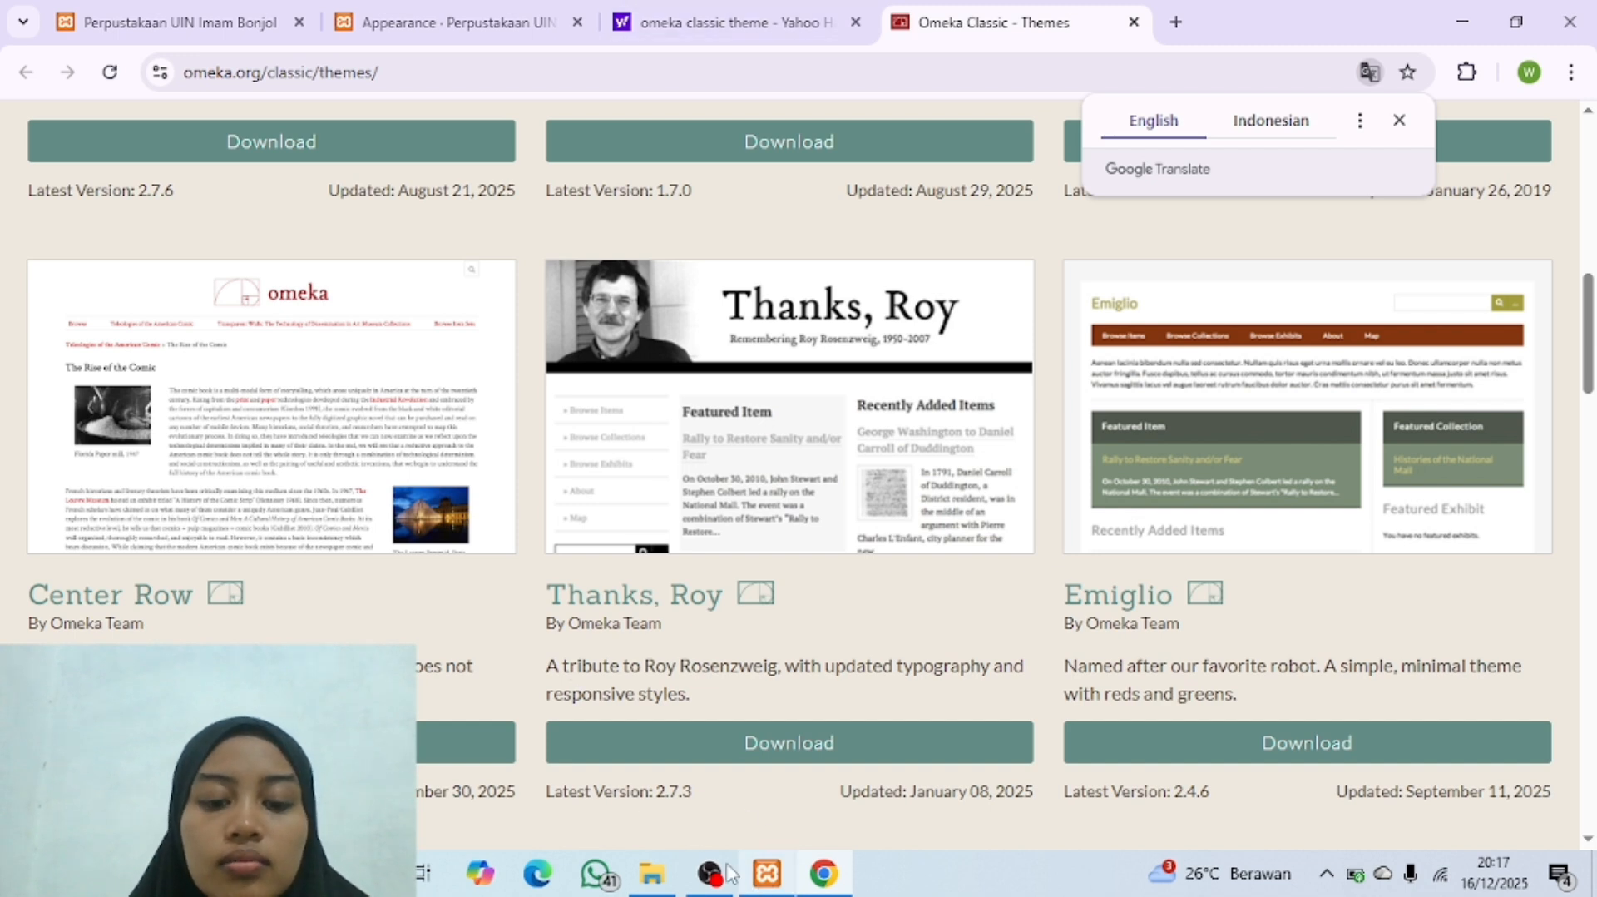
Step: Check the local theme archives in File Explorer, then find the Emiglio theme on the Omeka themes page to compare
click(651, 875)
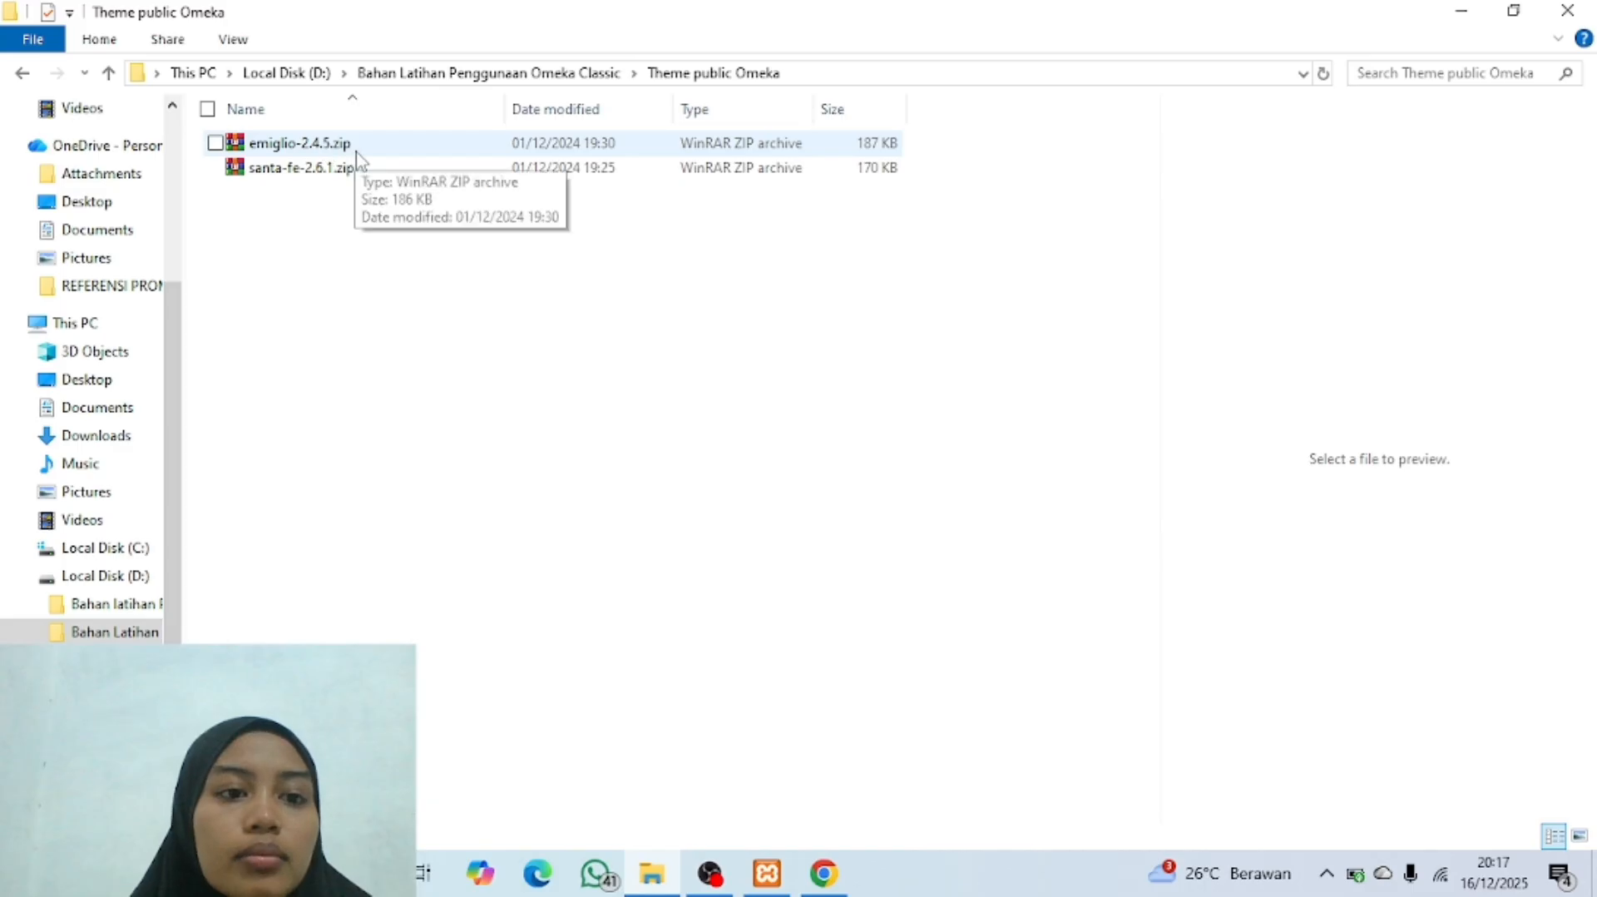
click(824, 874)
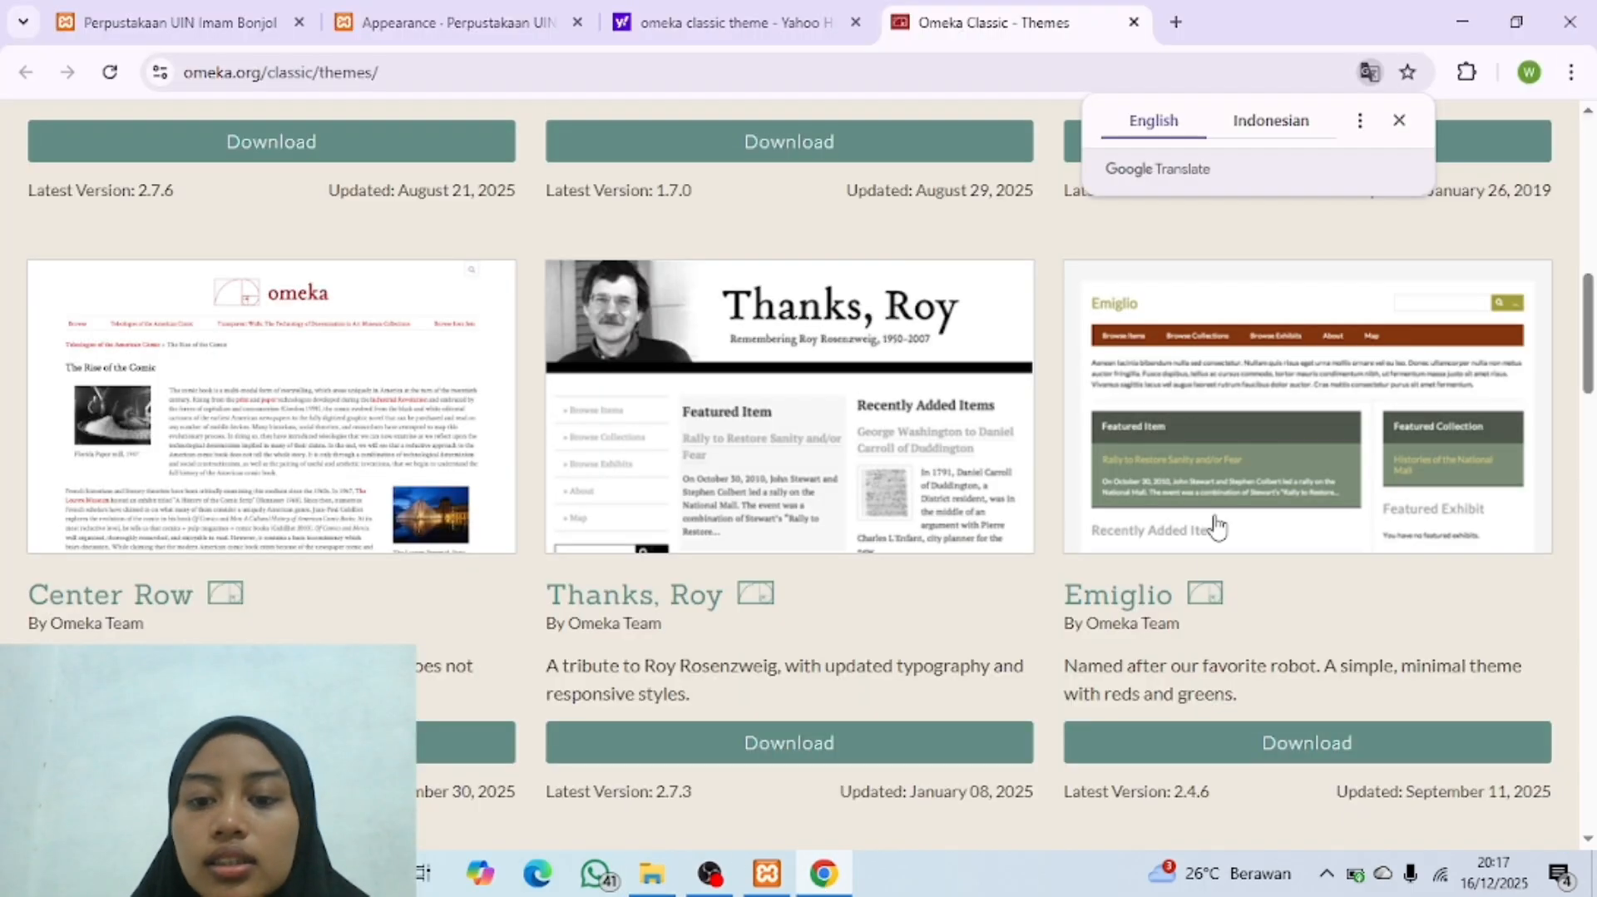
scroll(1173, 580, down, 5)
scroll(1168, 582, up, 3)
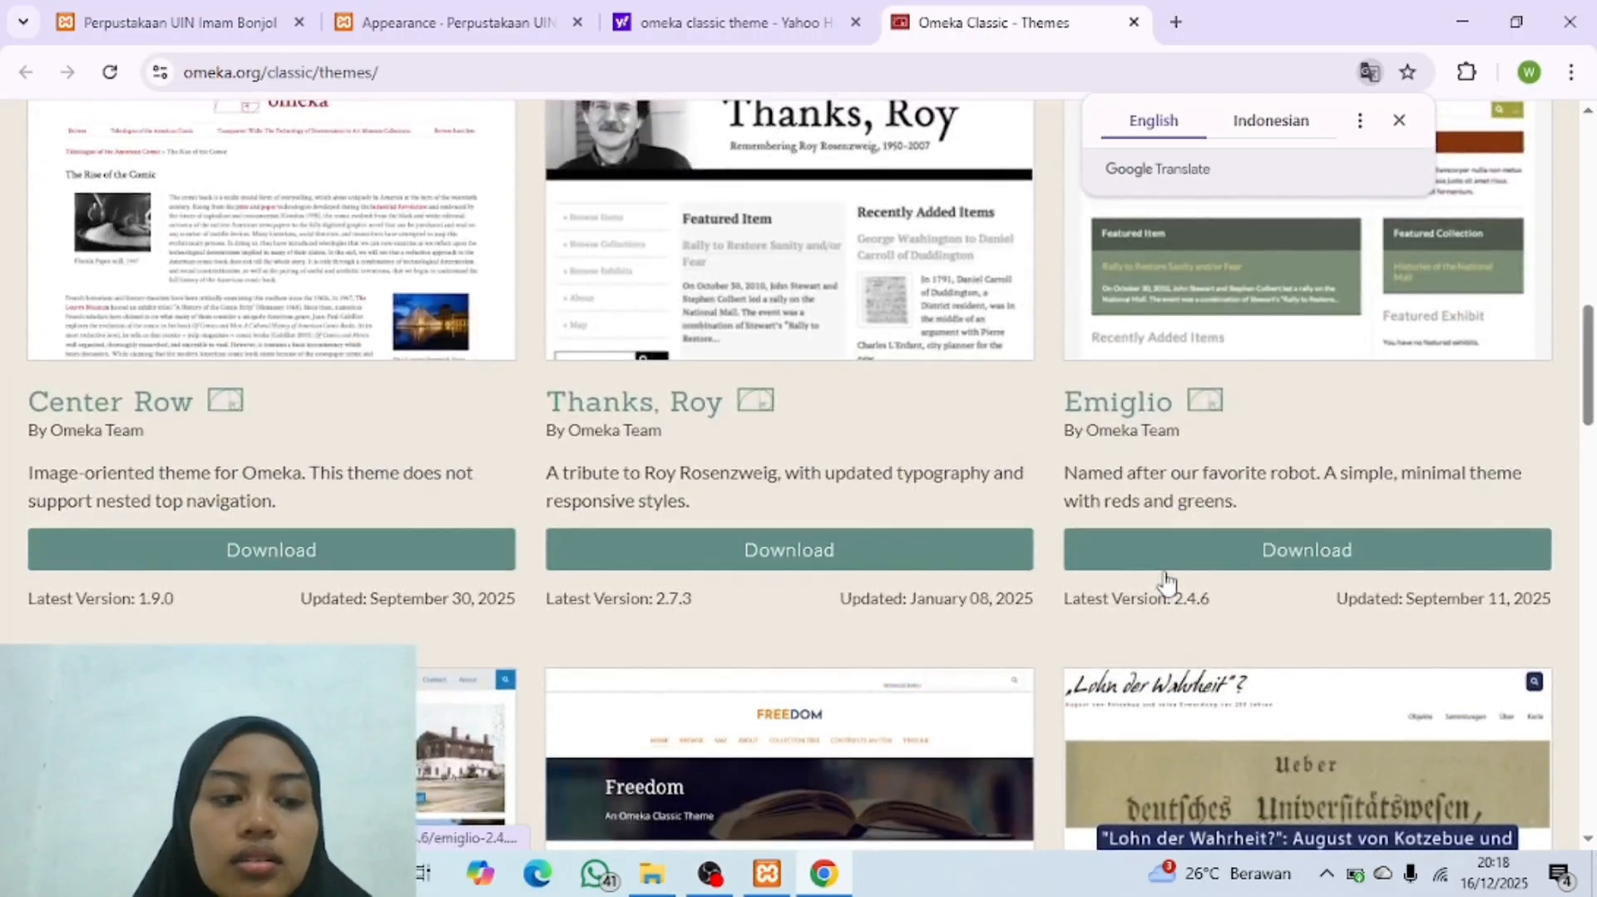
scroll(1167, 580, up, 1)
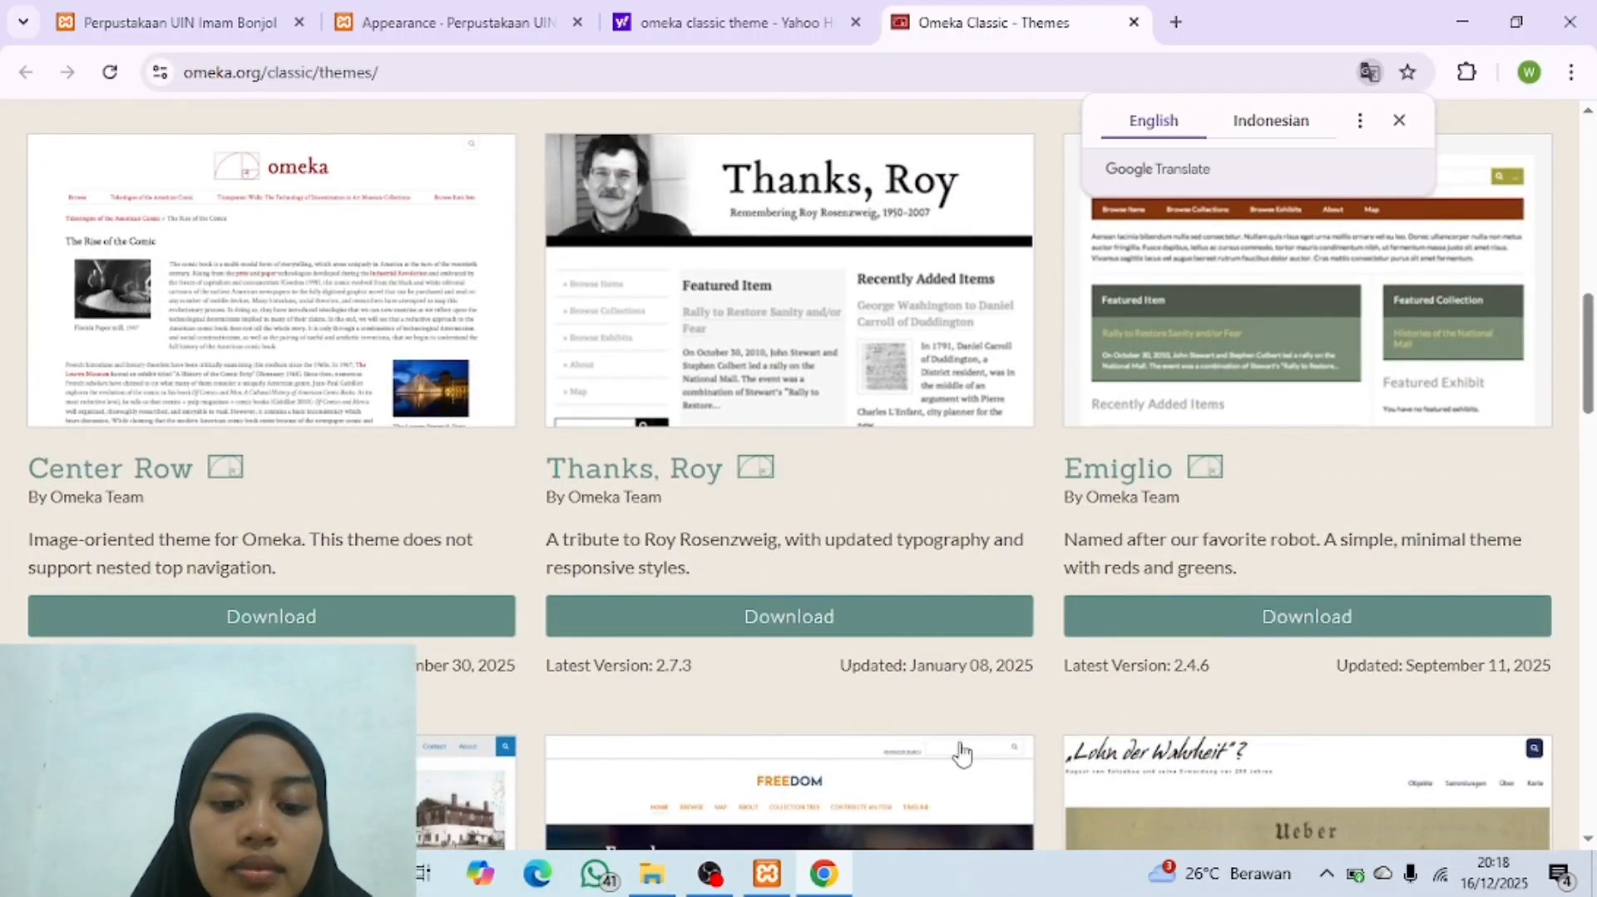
Step: Switch to File Explorer and copy the archives emiglio-2.4.5.zip and santa-fe-2.6.1.zip from the Theme public Omeka folder
click(653, 880)
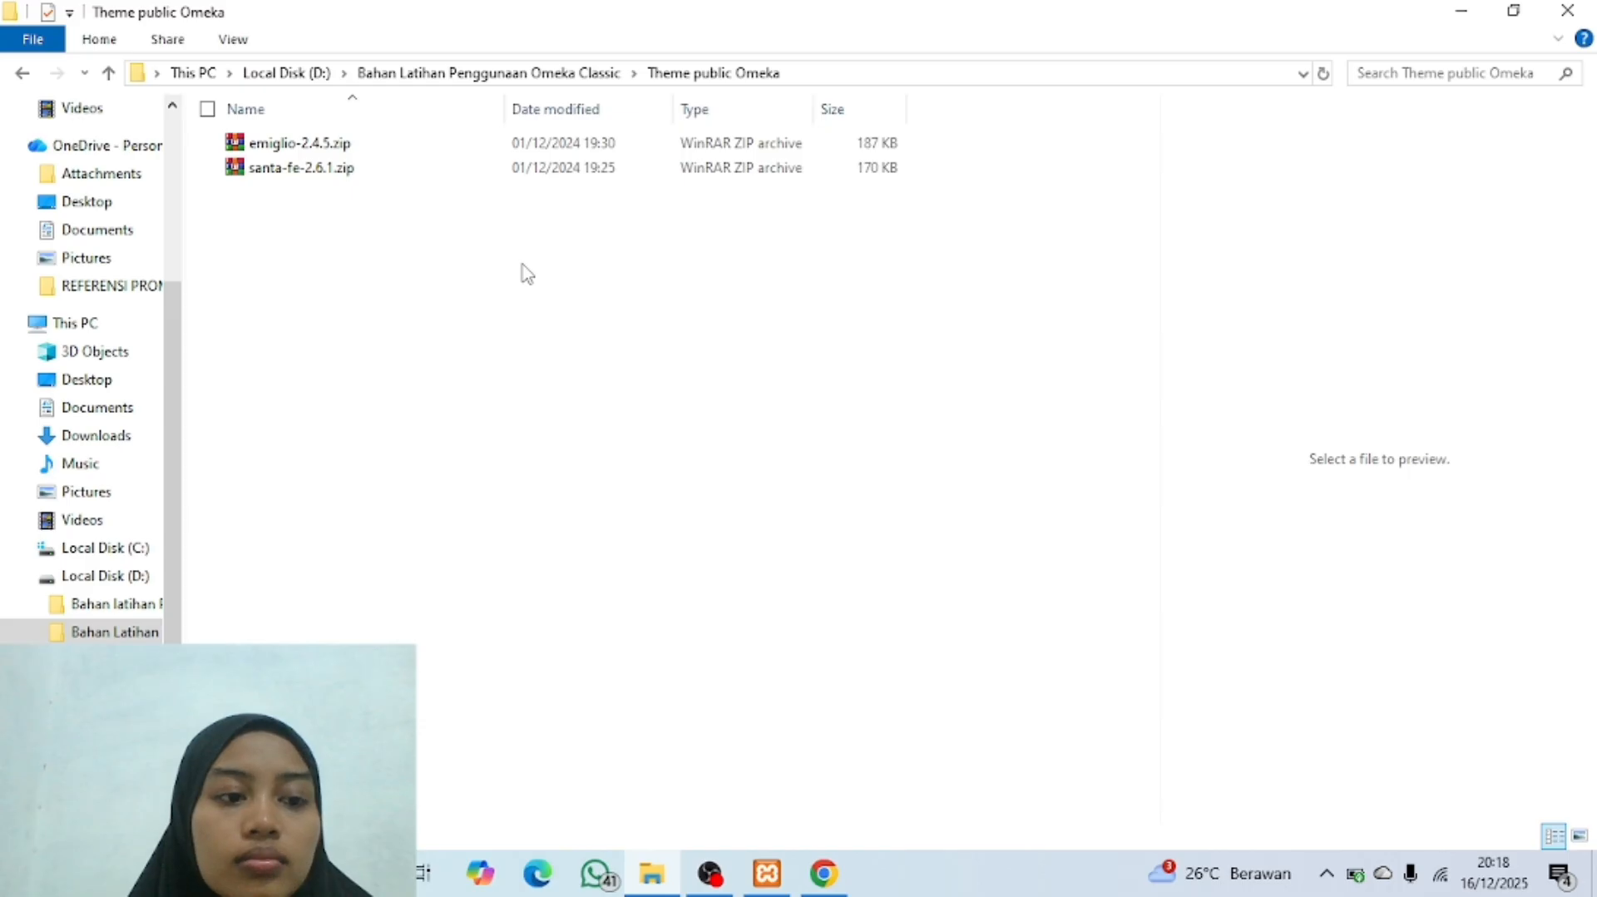
drag(524, 275, 385, 142)
right_click(420, 162)
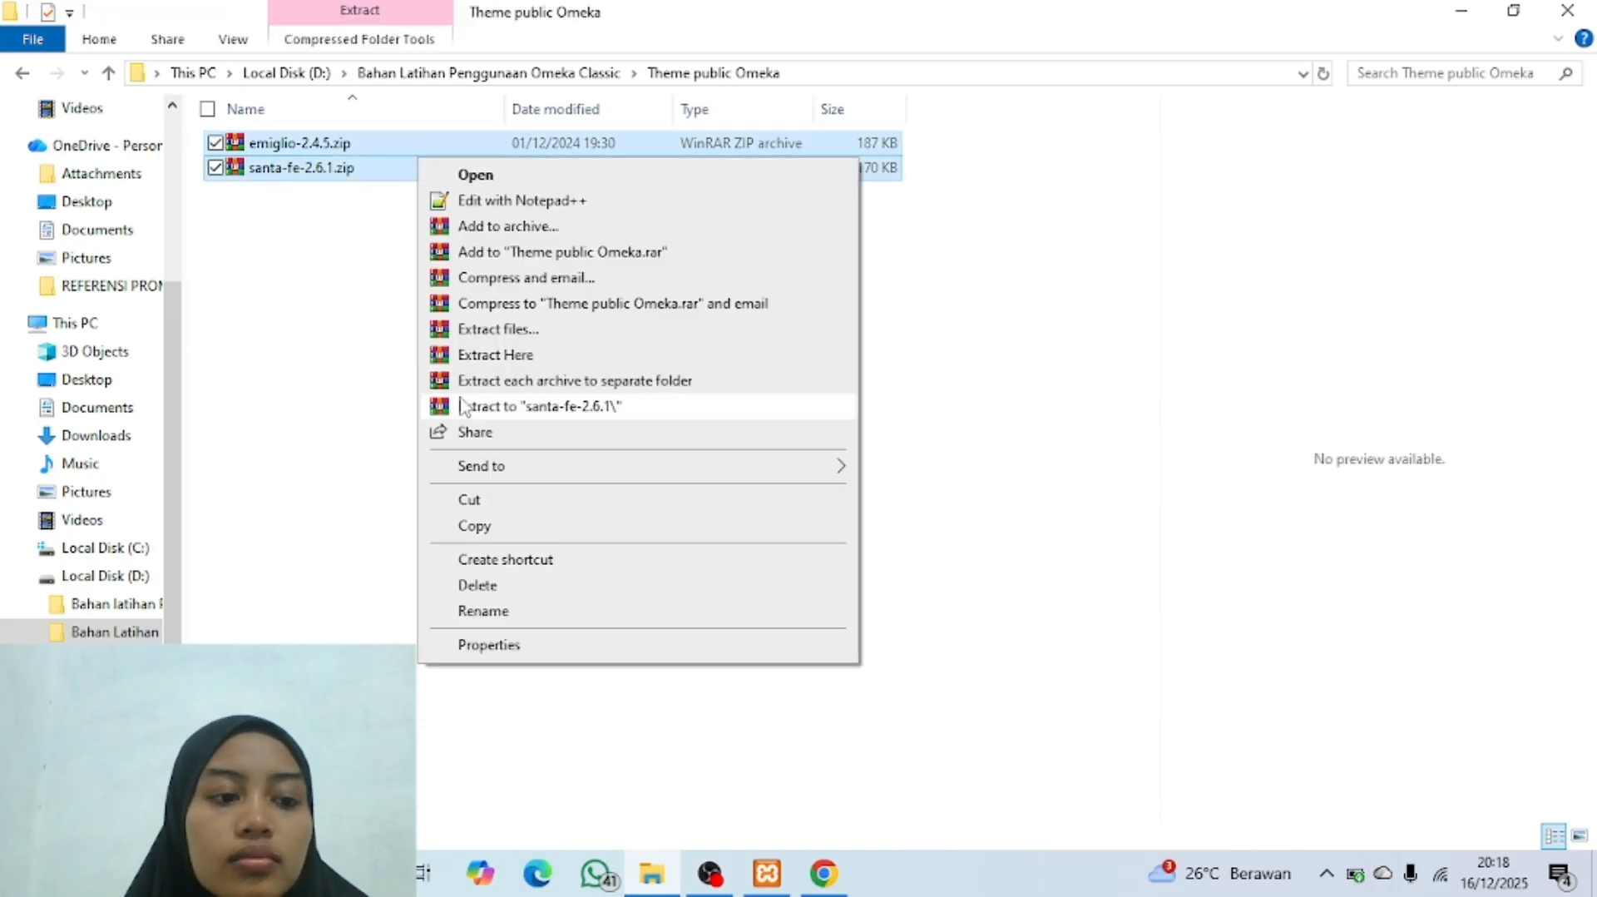
click(493, 529)
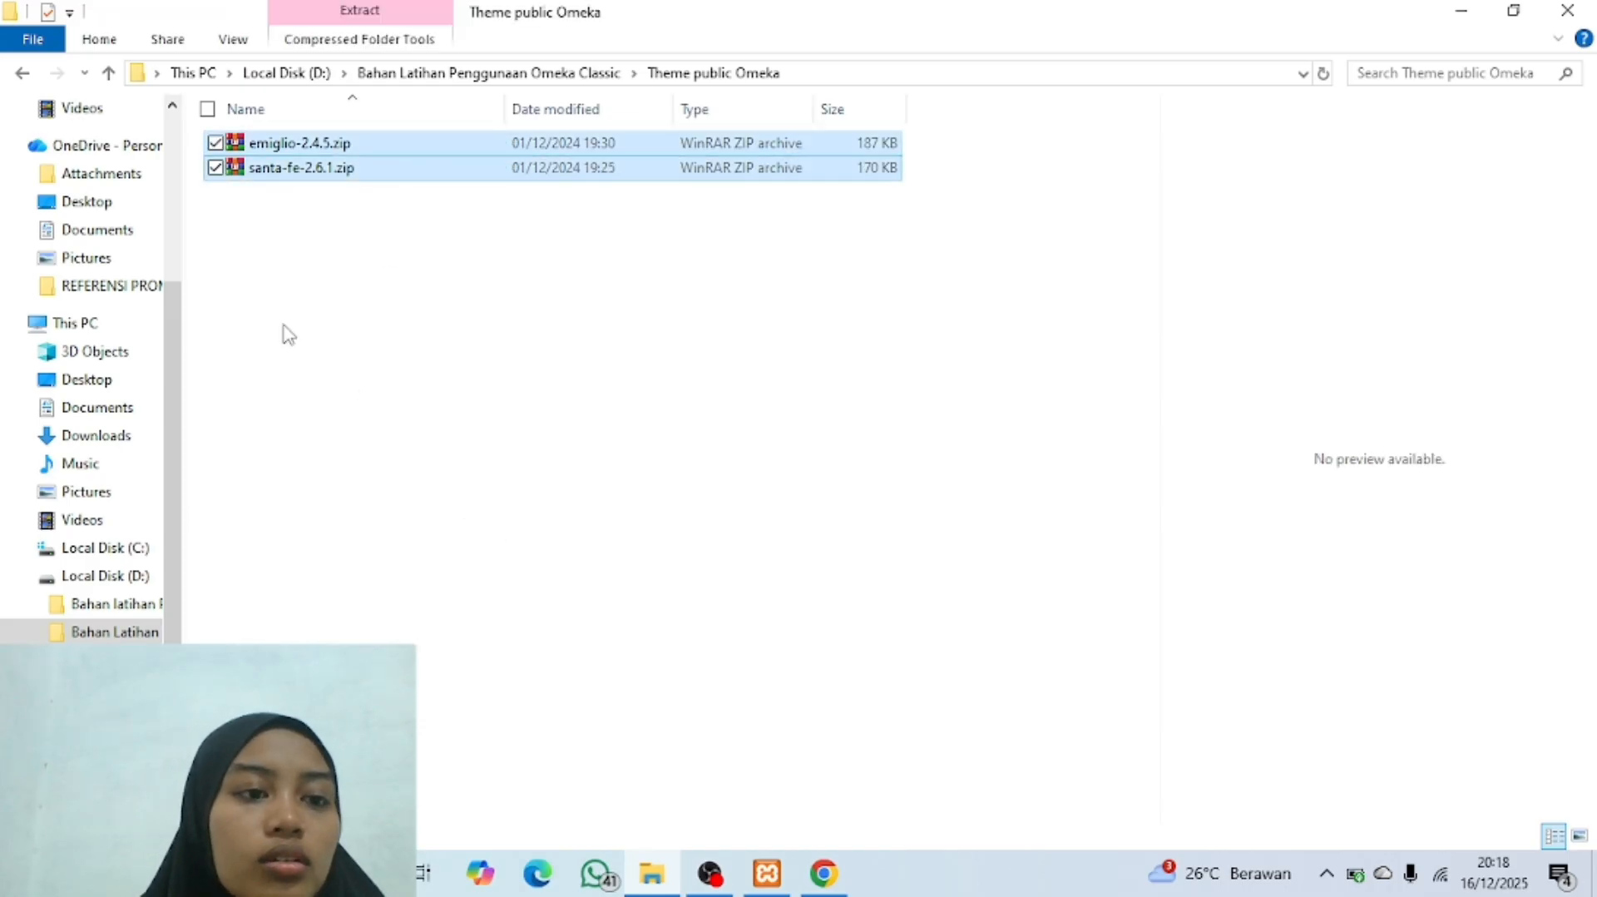
Step: Paste the two copied theme archives into C:\xampp\htdocs\omeka\themes
click(107, 548)
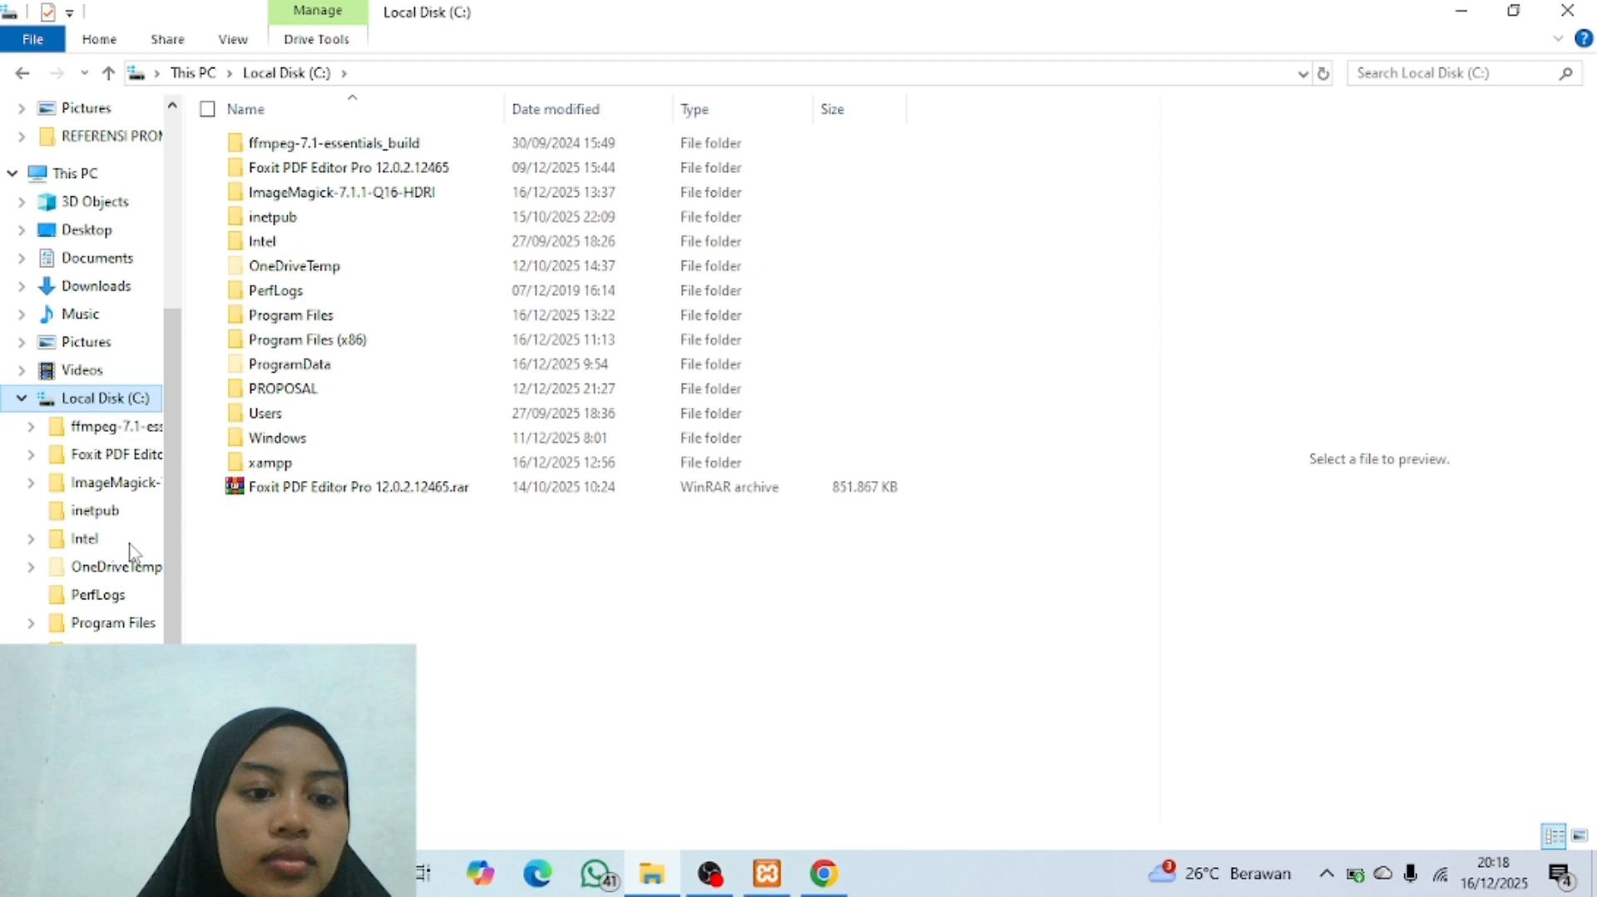
double_click(335, 465)
double_click(408, 250)
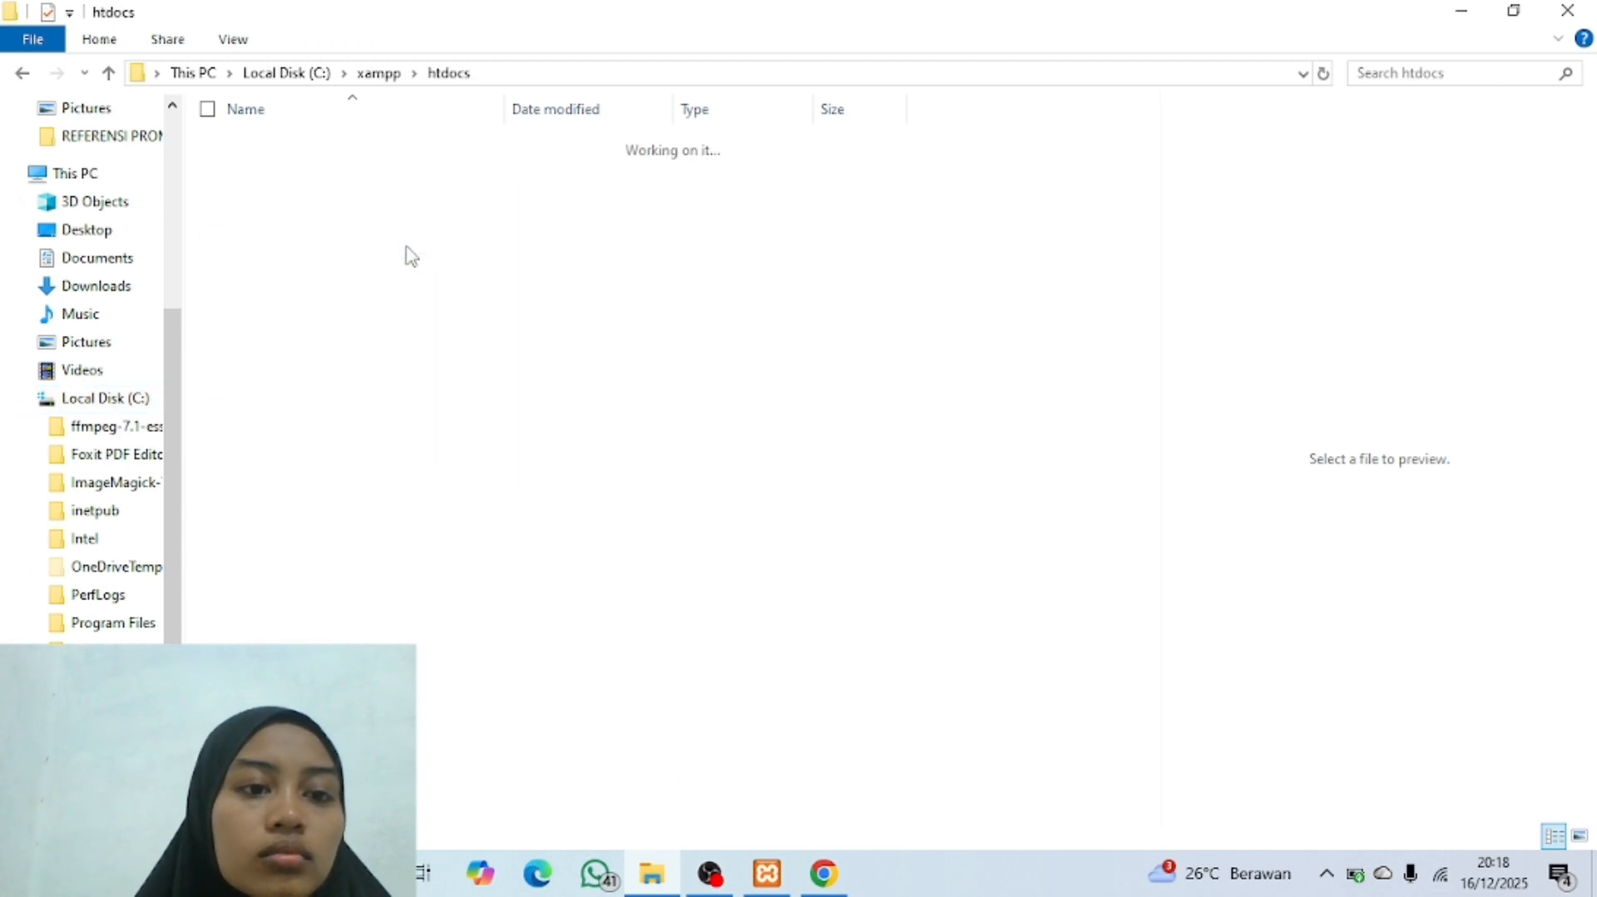
double_click(326, 191)
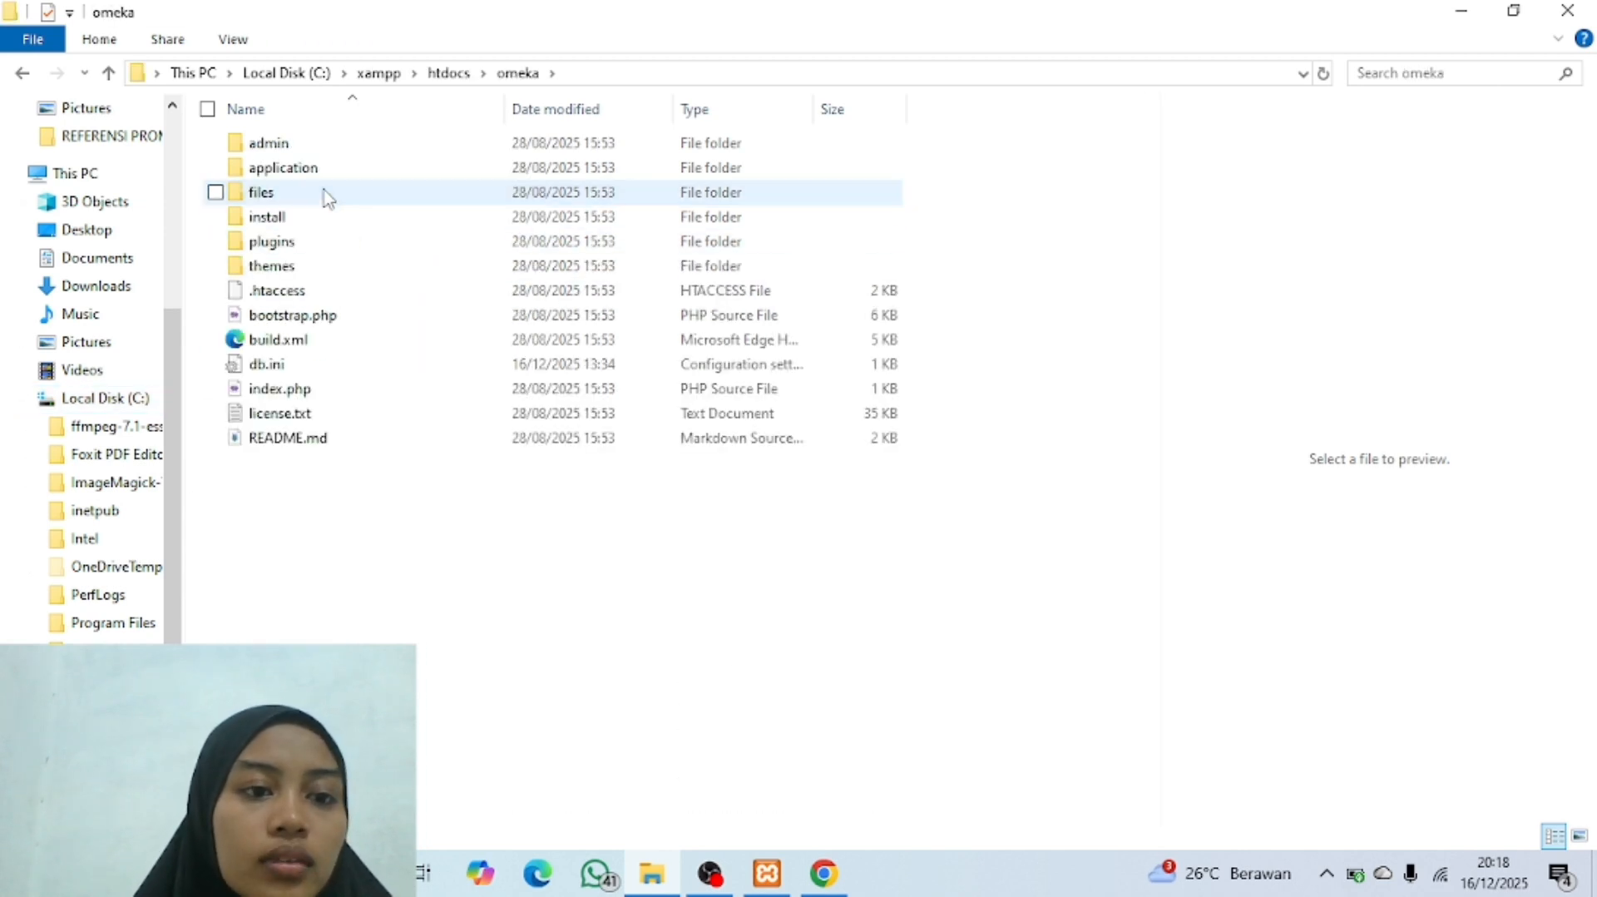
double_click(344, 277)
right_click(363, 301)
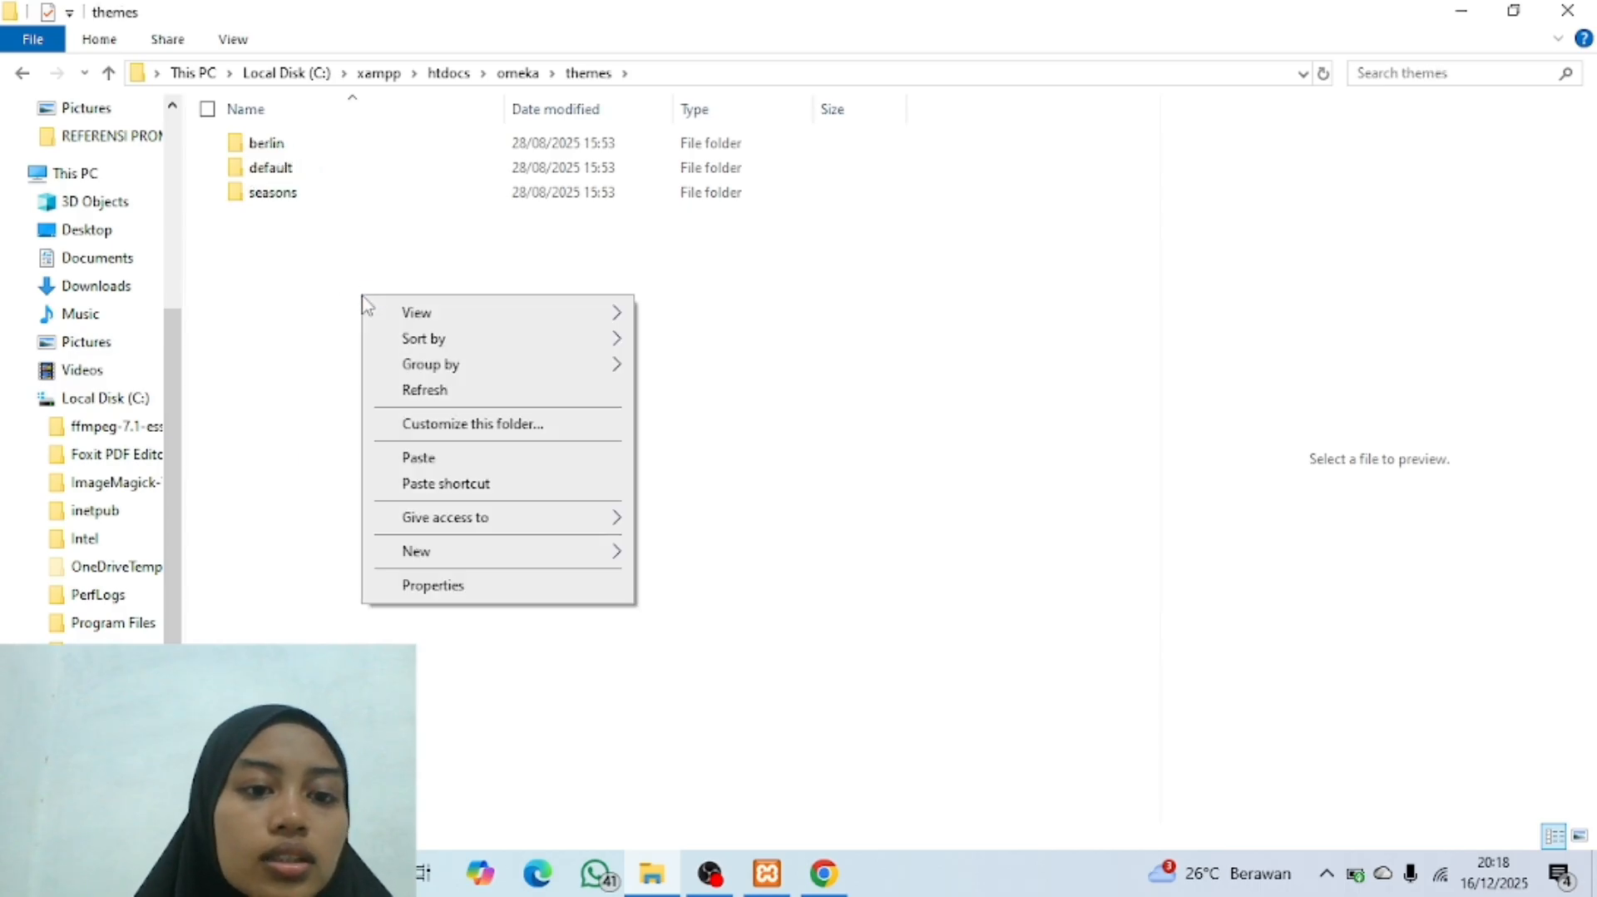
click(440, 458)
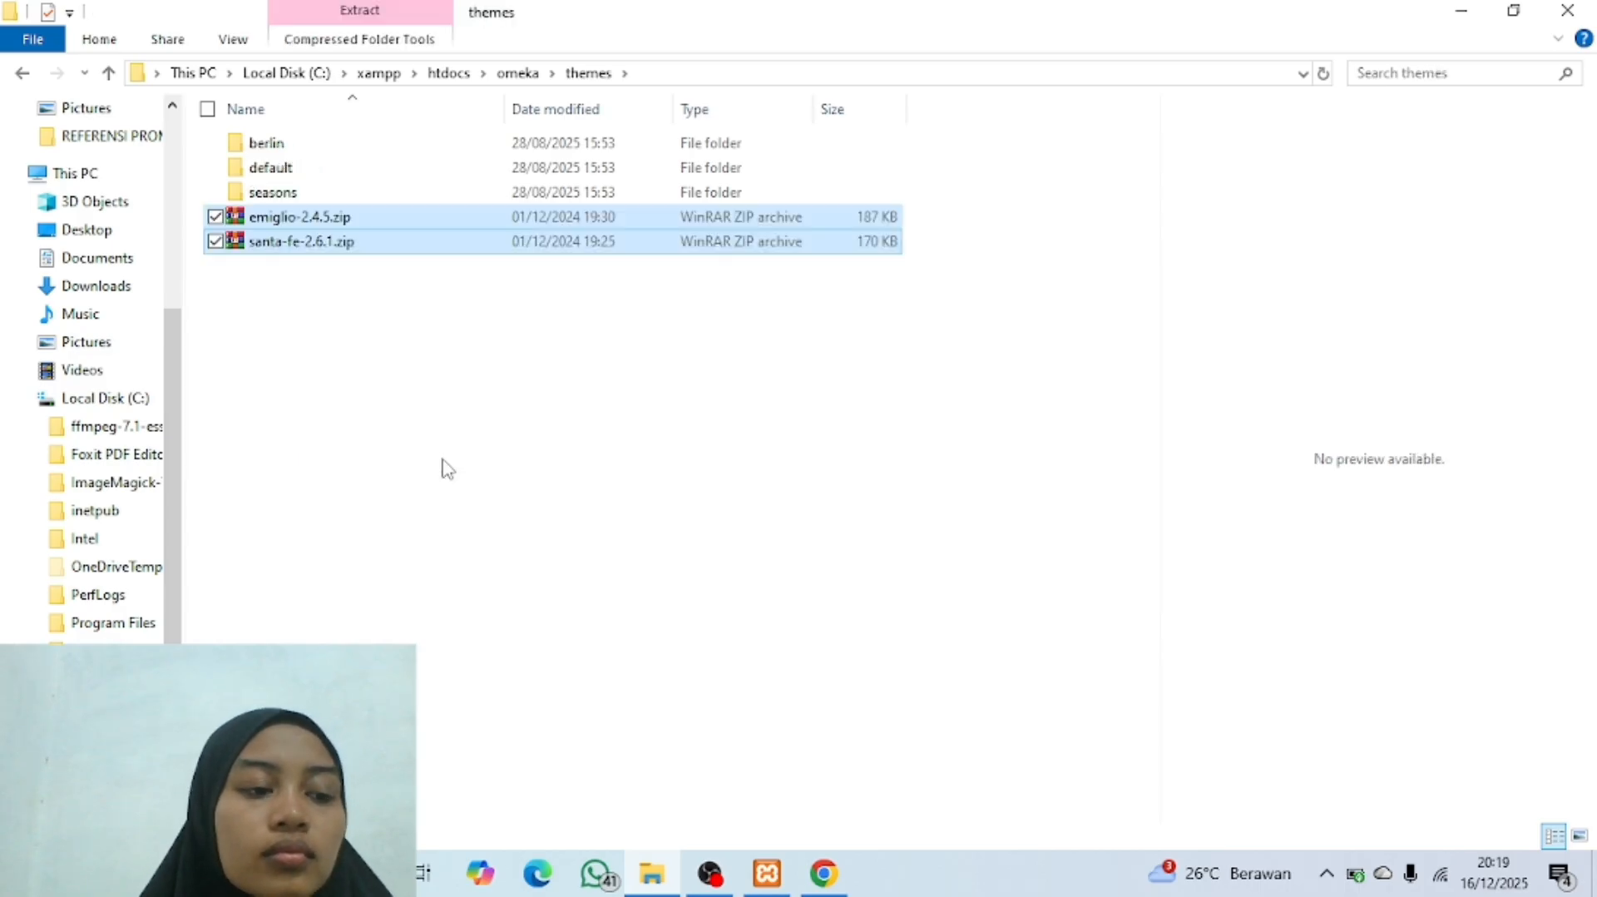
click(514, 391)
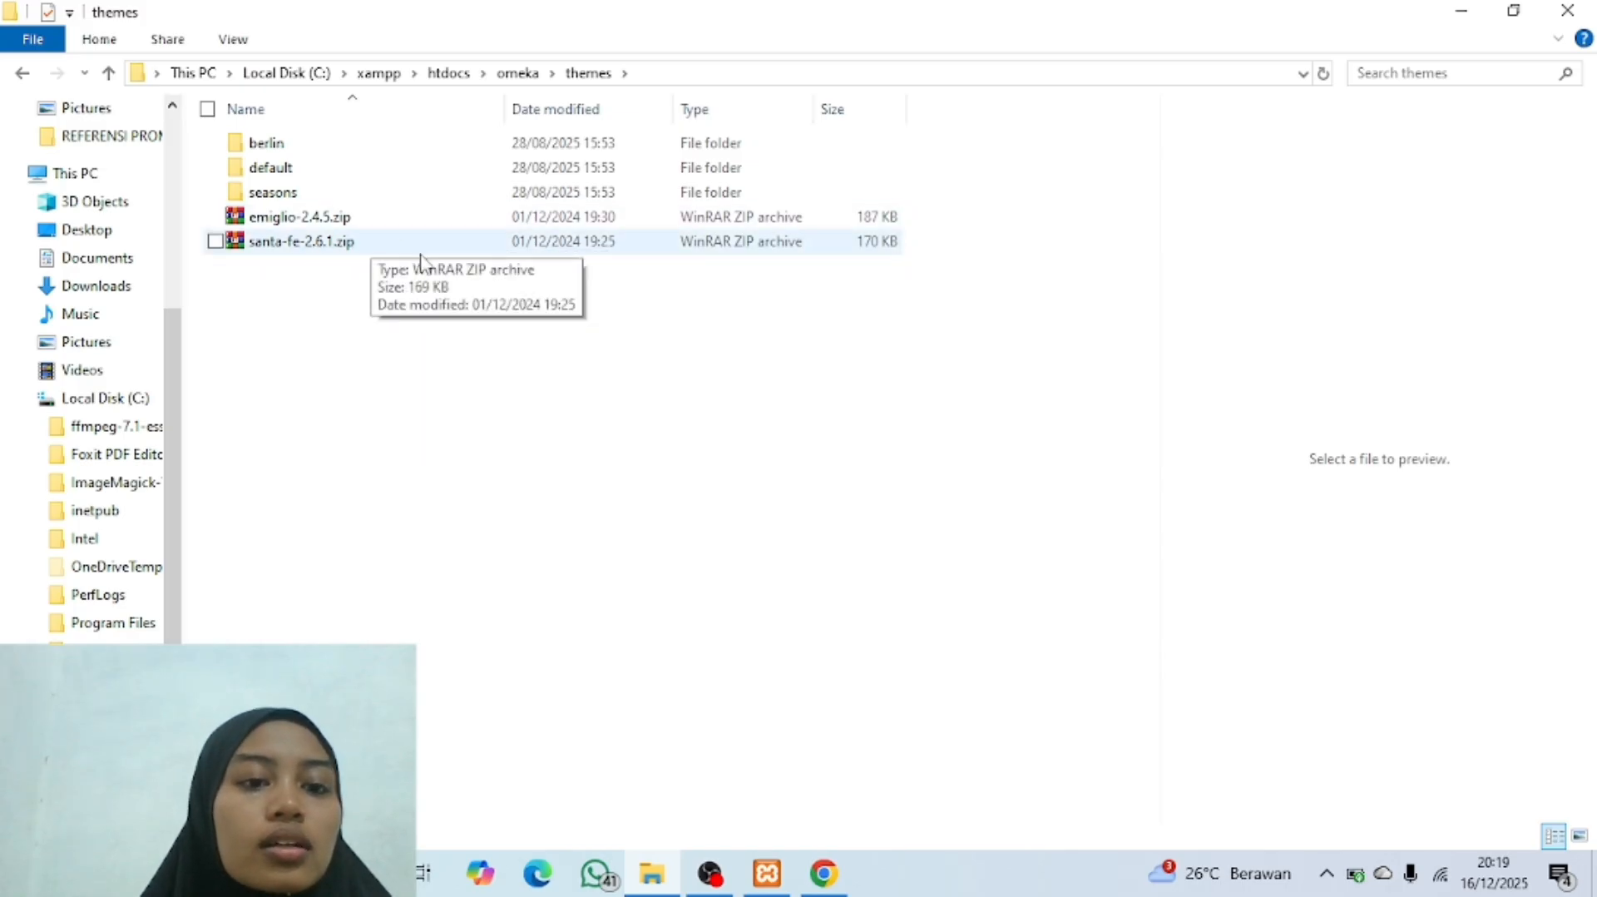
Step: Add santa-fe-2.6.1.zip to the emiglio-2.4.5.zip archive
mouse_move(333, 243)
mouse_down()
mouse_move(361, 259)
mouse_move(345, 222)
mouse_up()
click(625, 372)
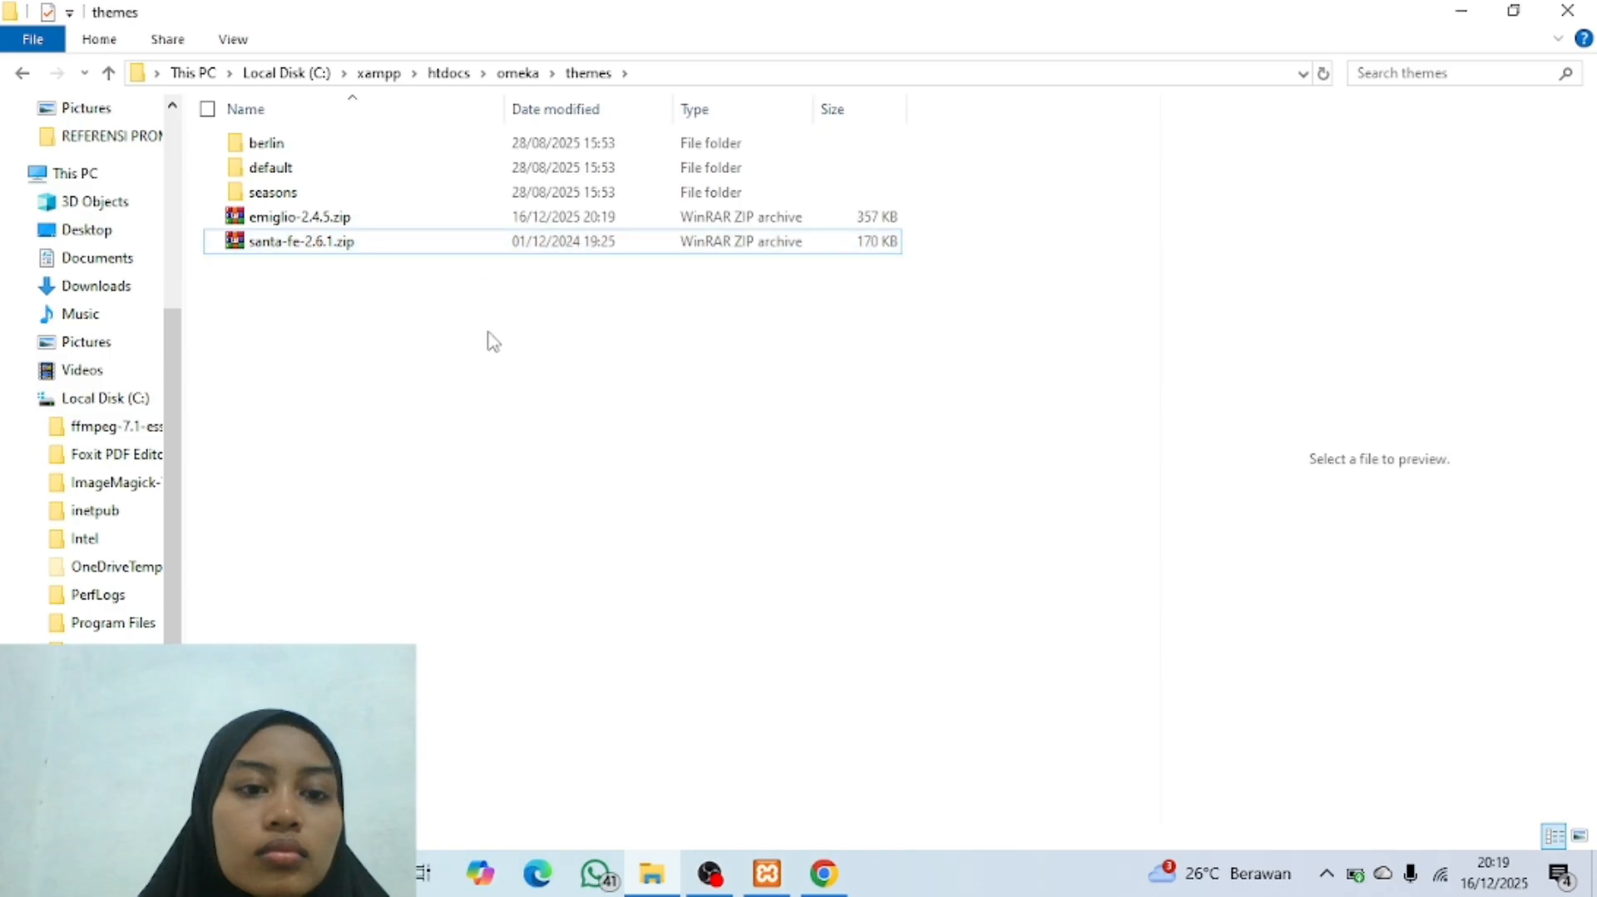
Step: Extract both theme archives directly into the themes folder, replacing the existing santa-fe-2.6.1.zip, and delete the two archives
drag(489, 337, 440, 225)
right_click(472, 241)
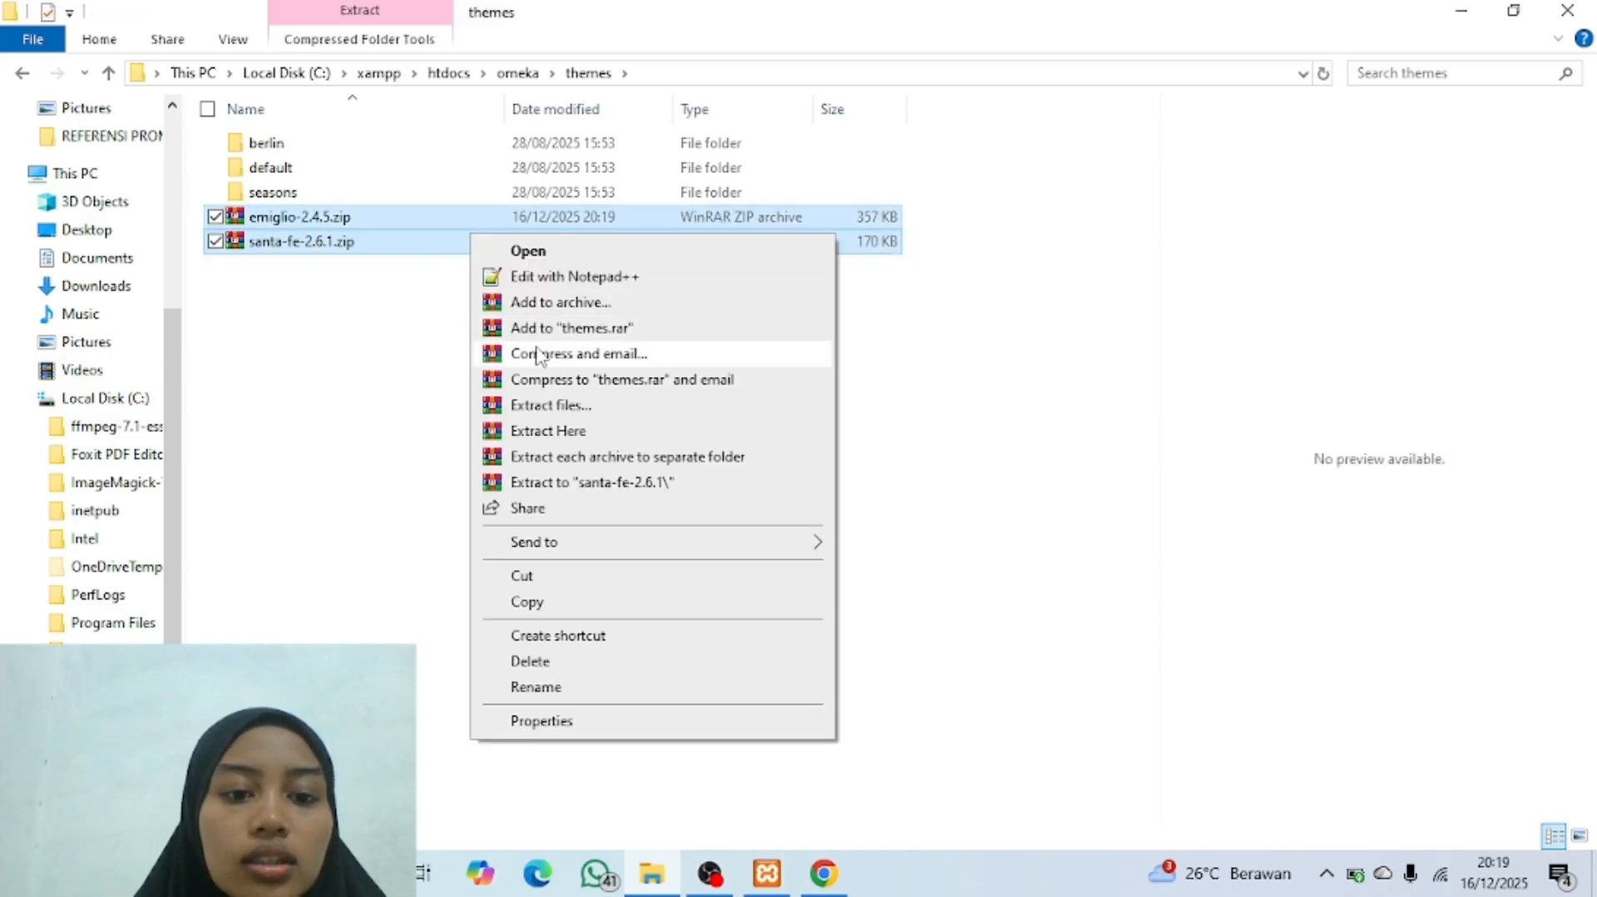
click(571, 431)
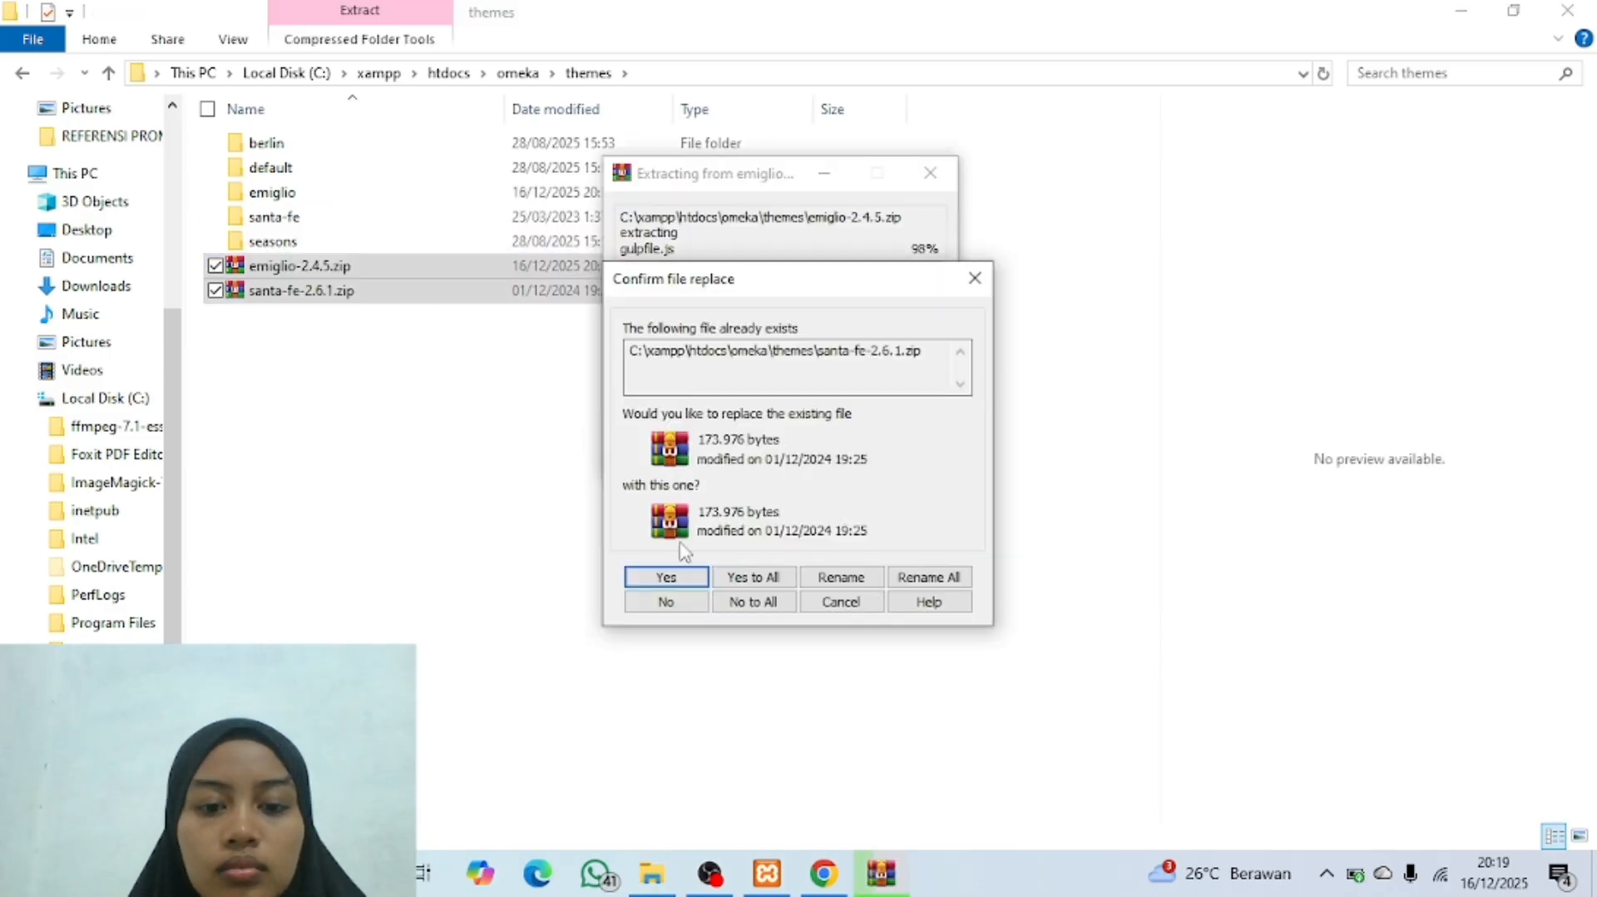
click(674, 579)
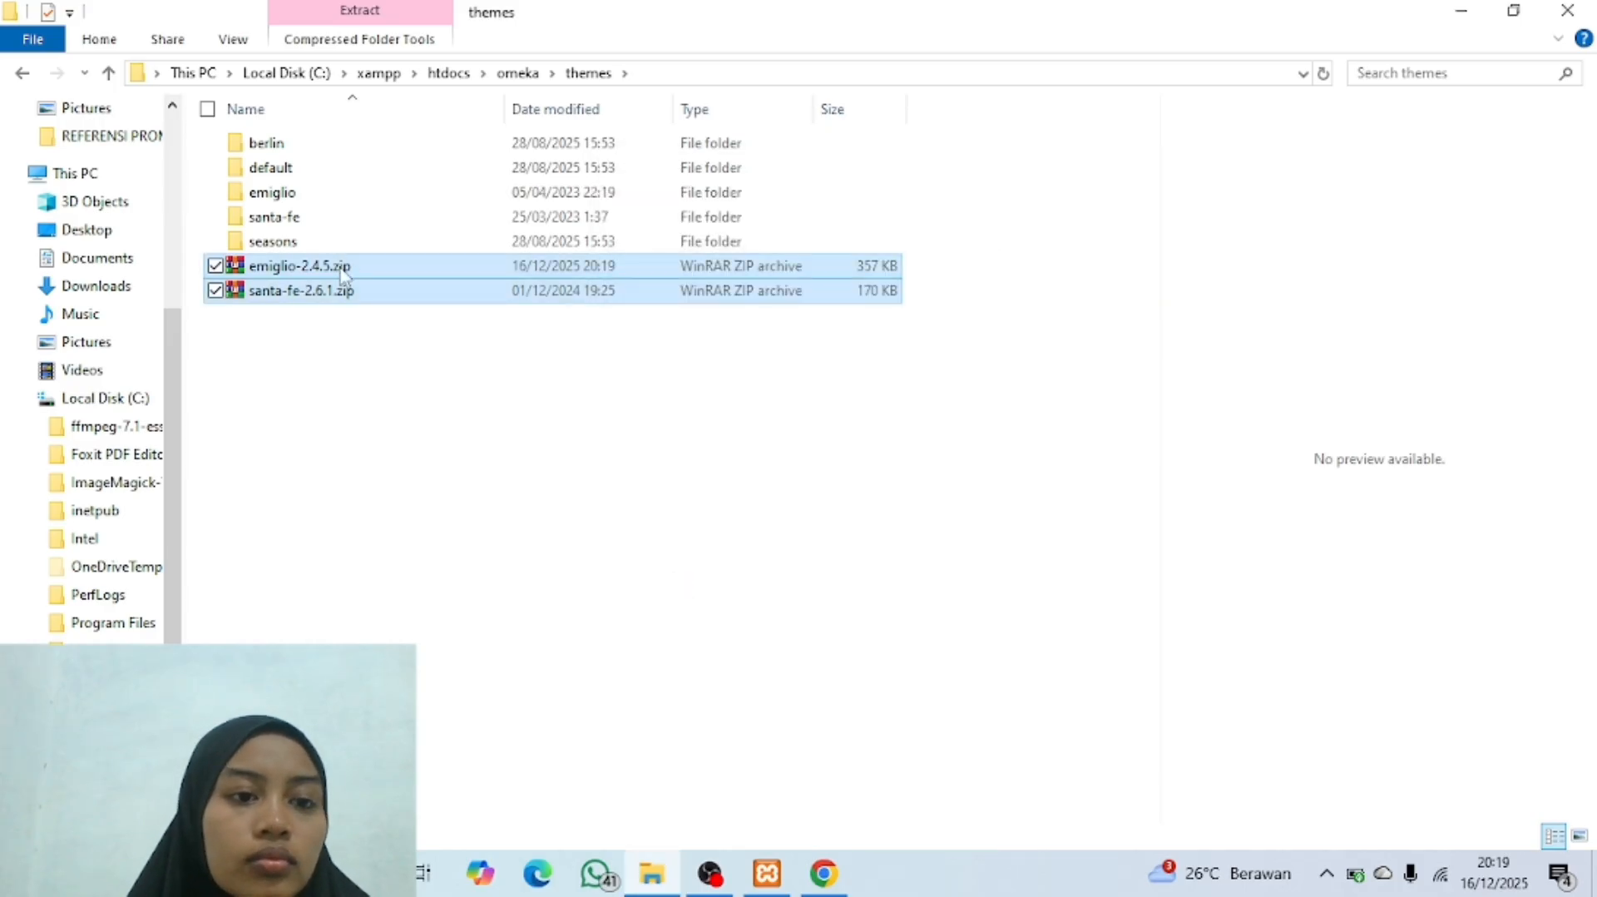
right_click(470, 293)
click(548, 718)
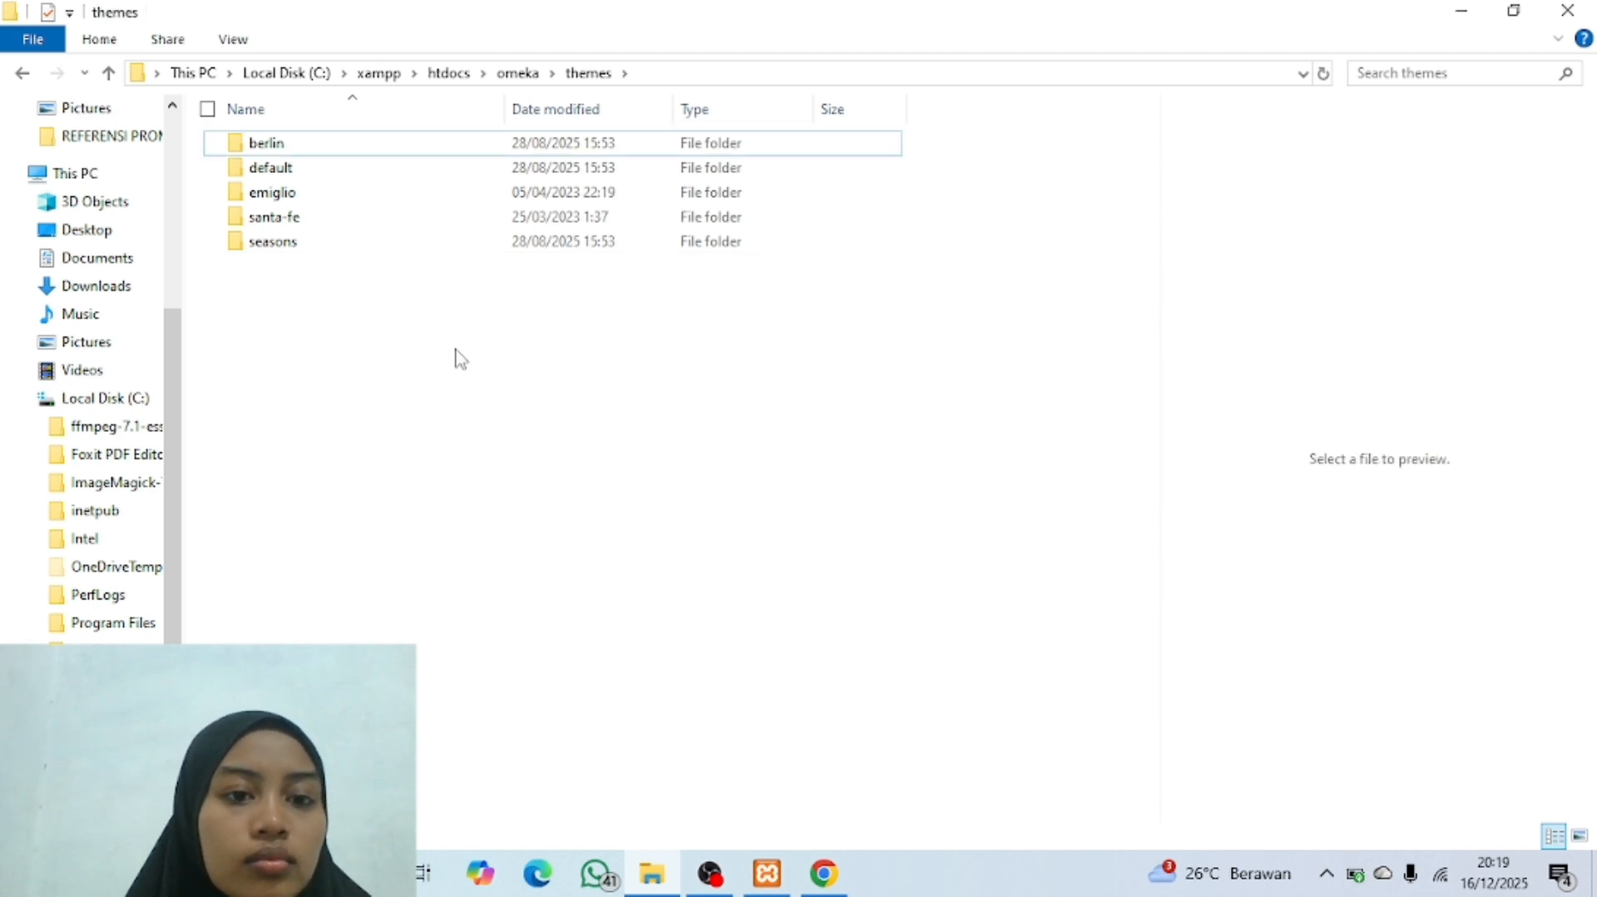
Step: Switch to Chrome and reload Omeka's admin Appearance page so that it lists the newly added themes
click(535, 247)
click(490, 323)
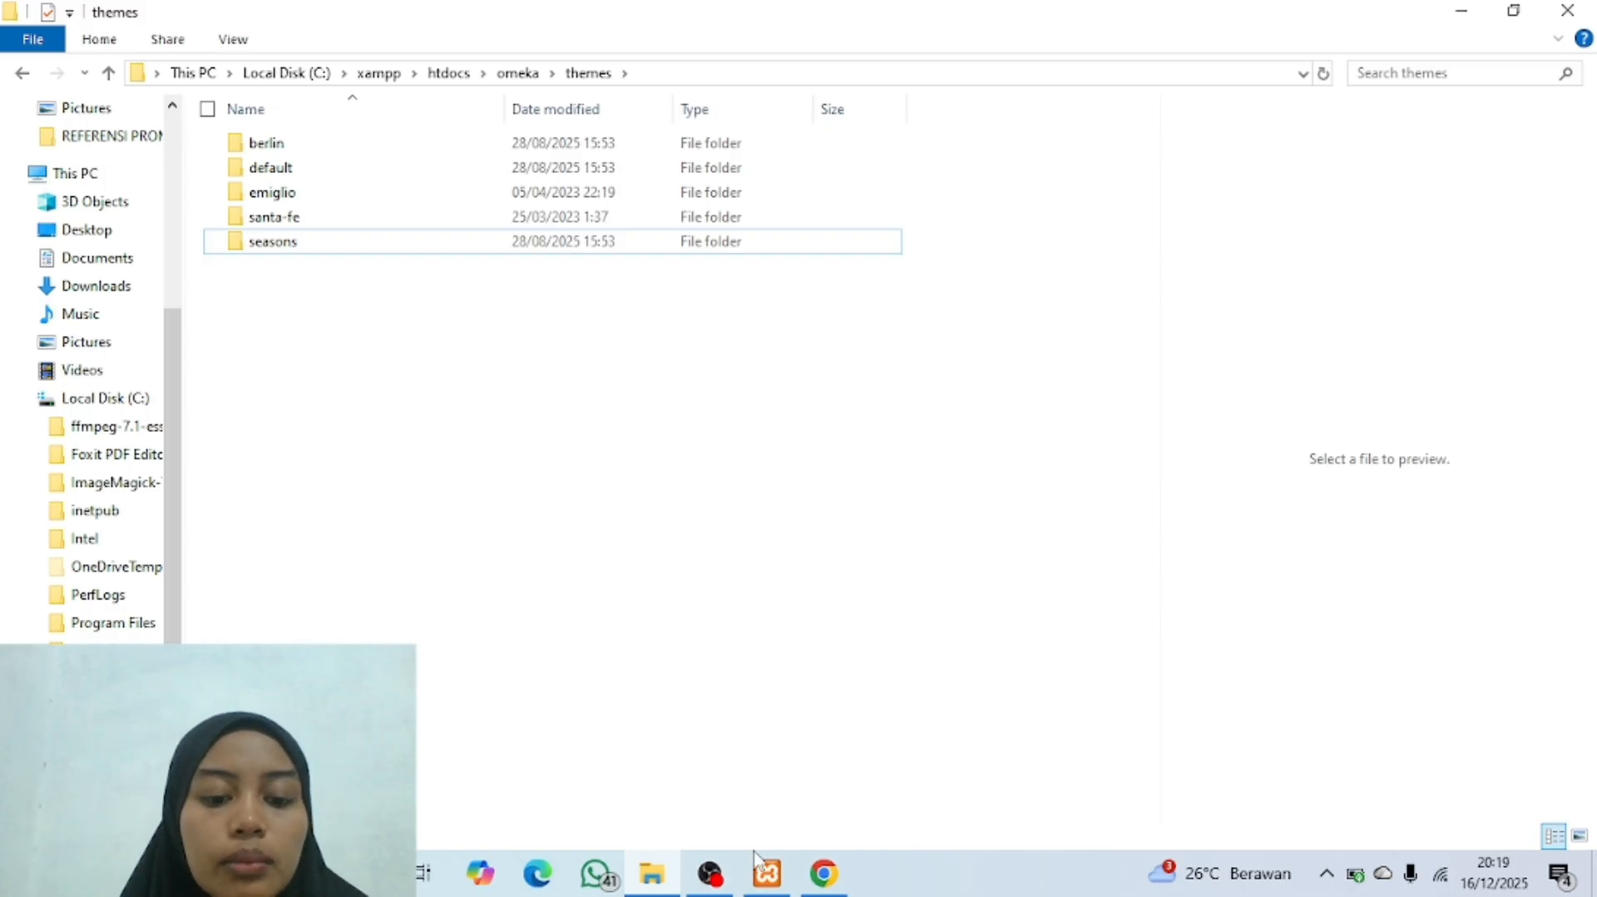
click(823, 874)
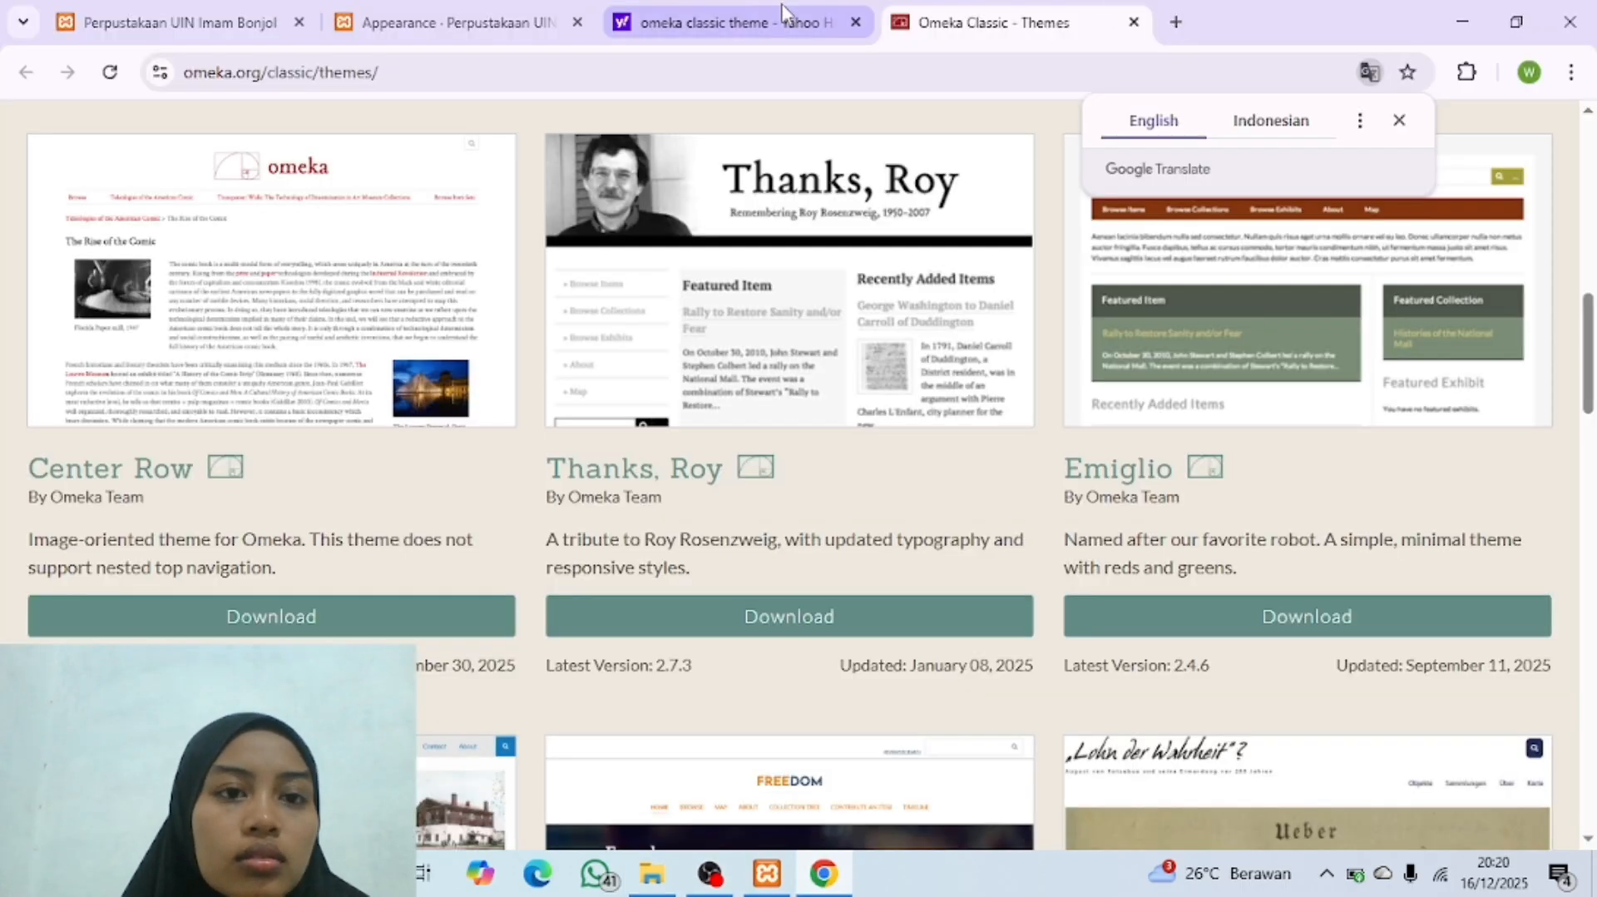
click(457, 23)
scroll(681, 369, up, 5)
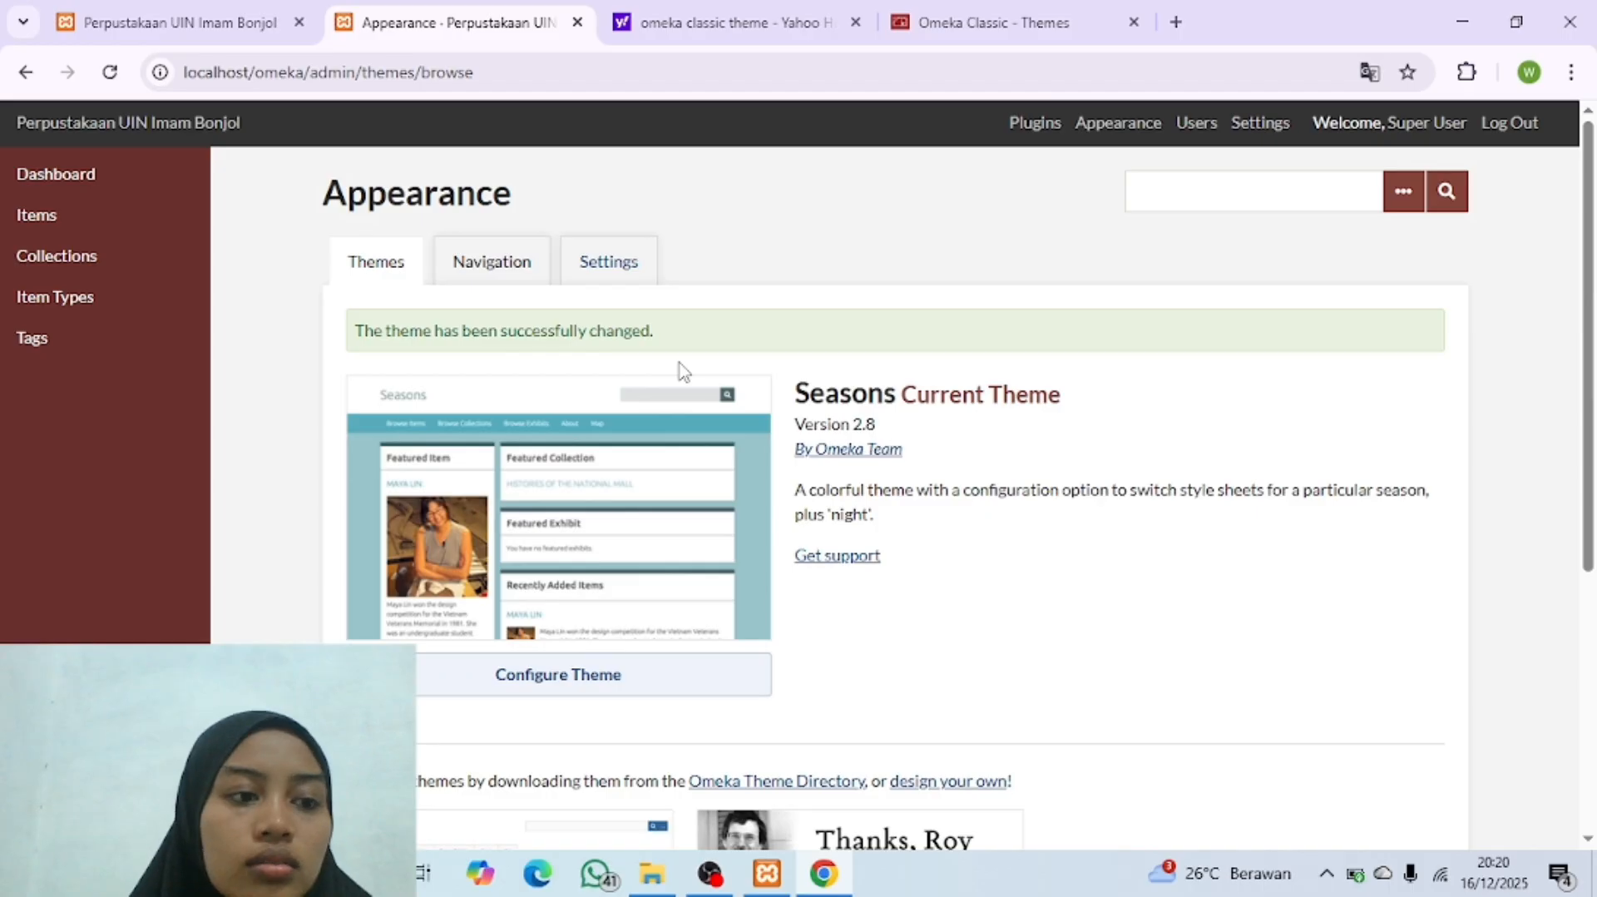
scroll(680, 527, down, 2)
scroll(680, 527, up, 2)
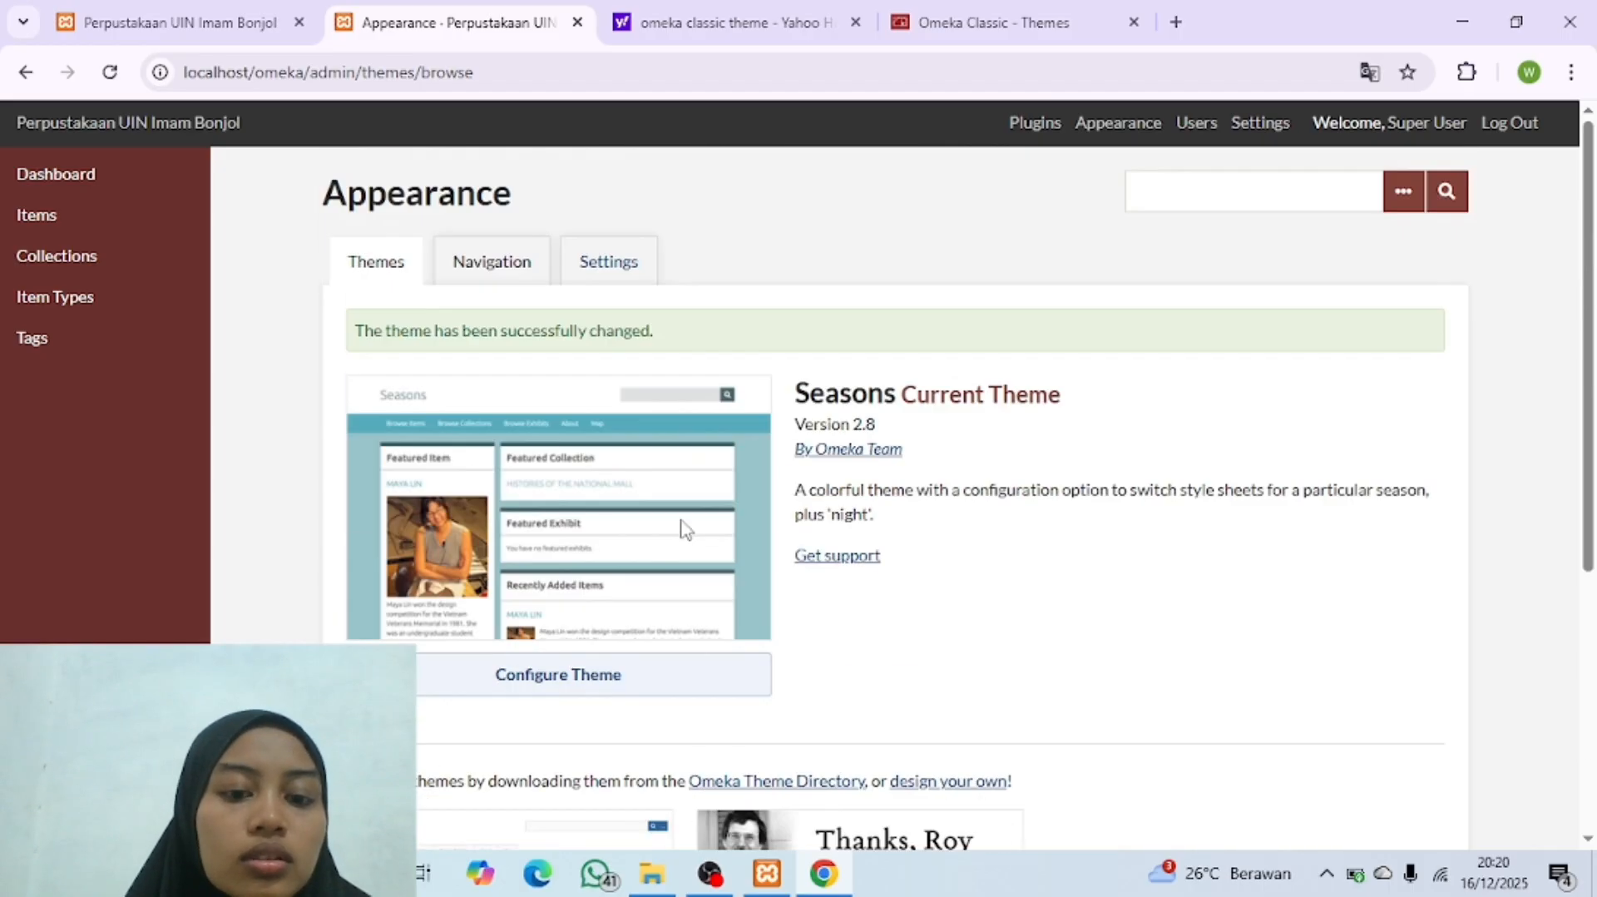
scroll(681, 528, down, 5)
scroll(681, 527, up, 5)
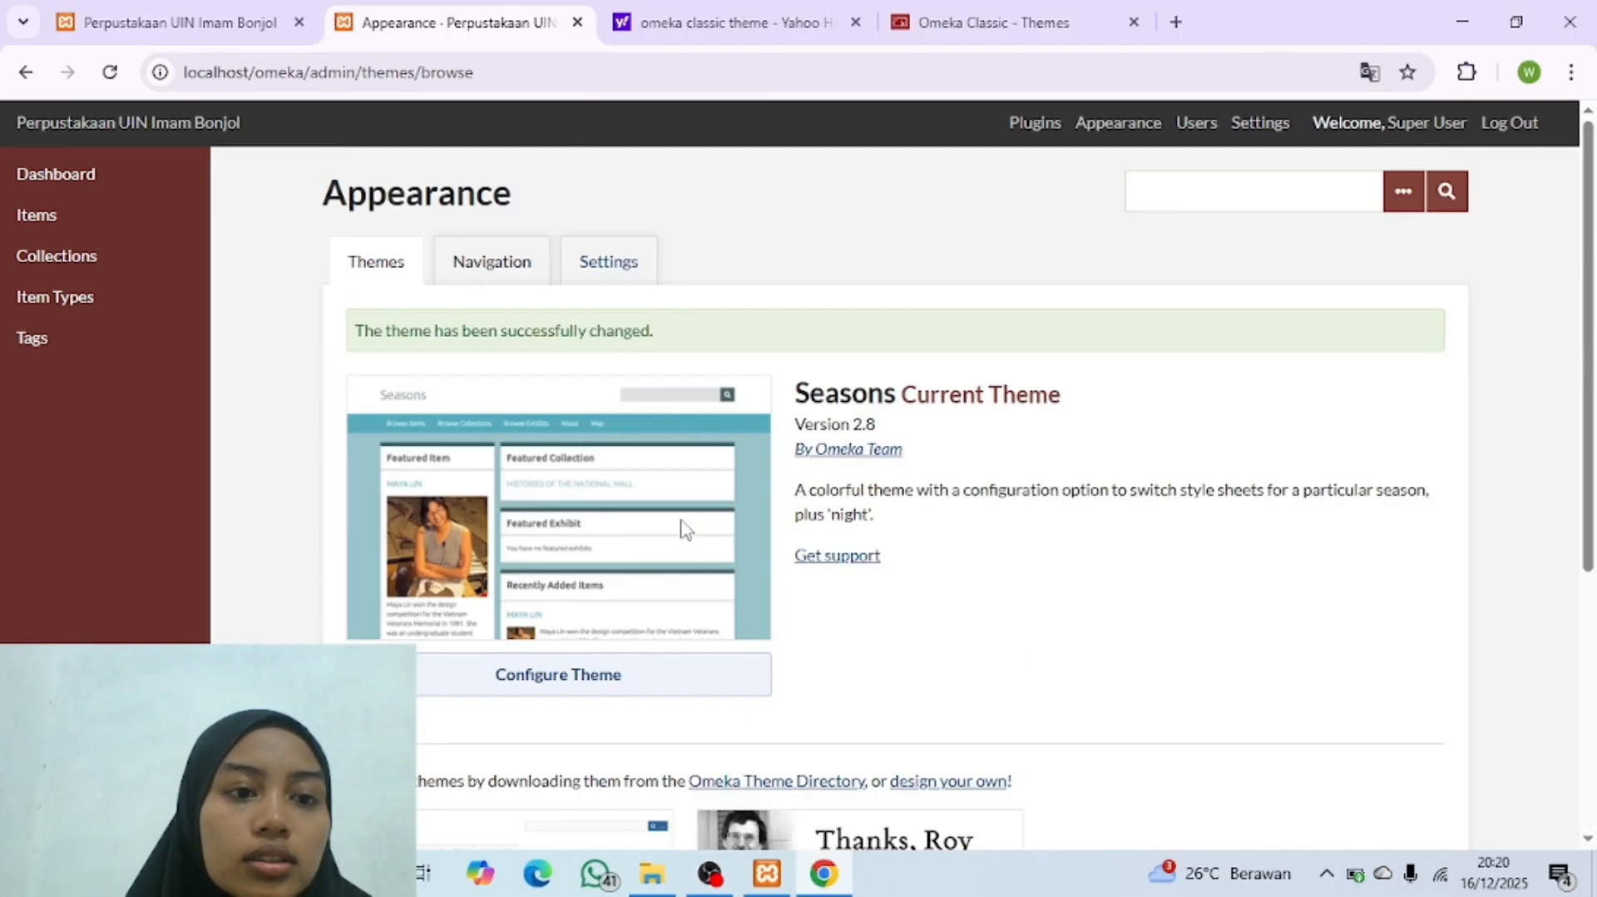
click(107, 75)
Step: Apply the Emiglio theme to the public site and reload the public homepage to view it
scroll(474, 407, down, 8)
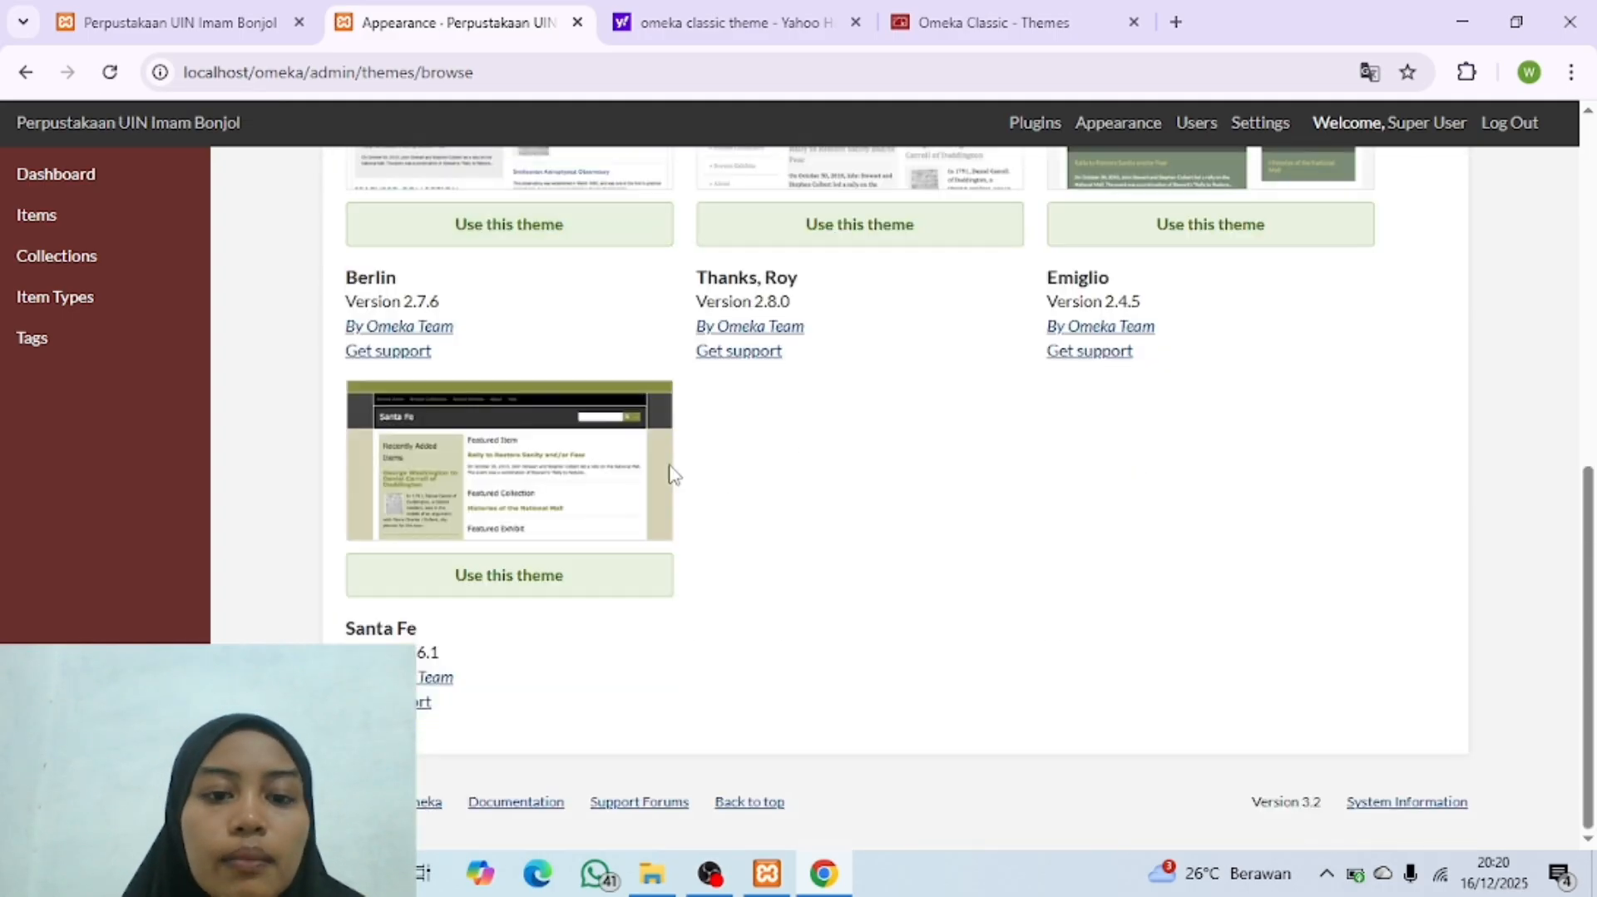
scroll(670, 470, up, 7)
scroll(1029, 574, down, 3)
scroll(1082, 549, down, 4)
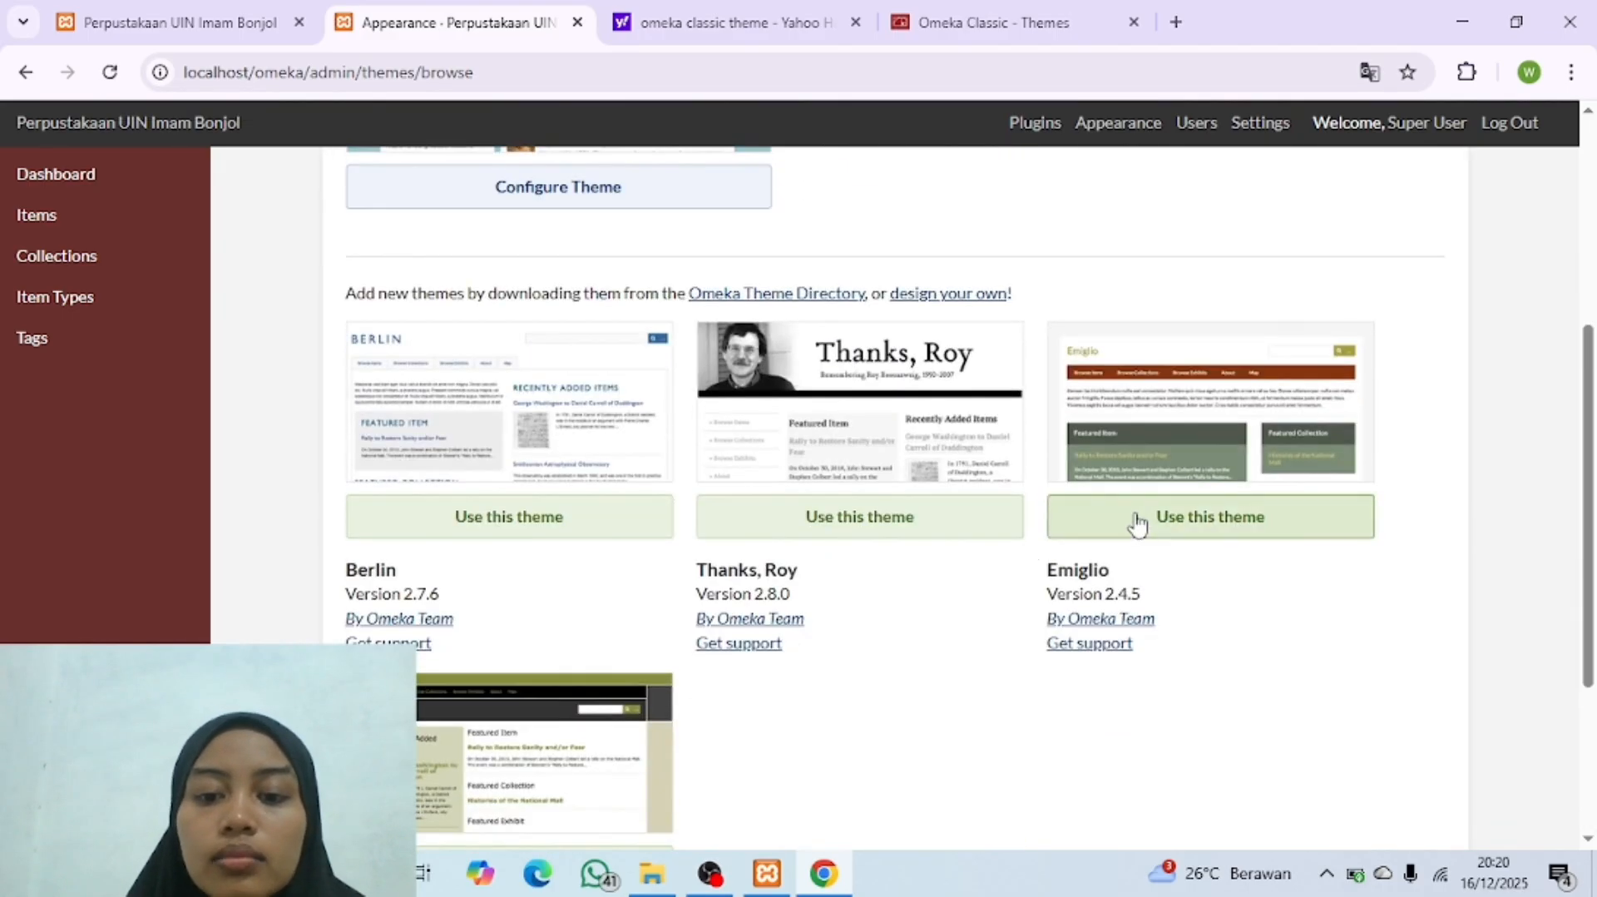
scroll(866, 640, up, 7)
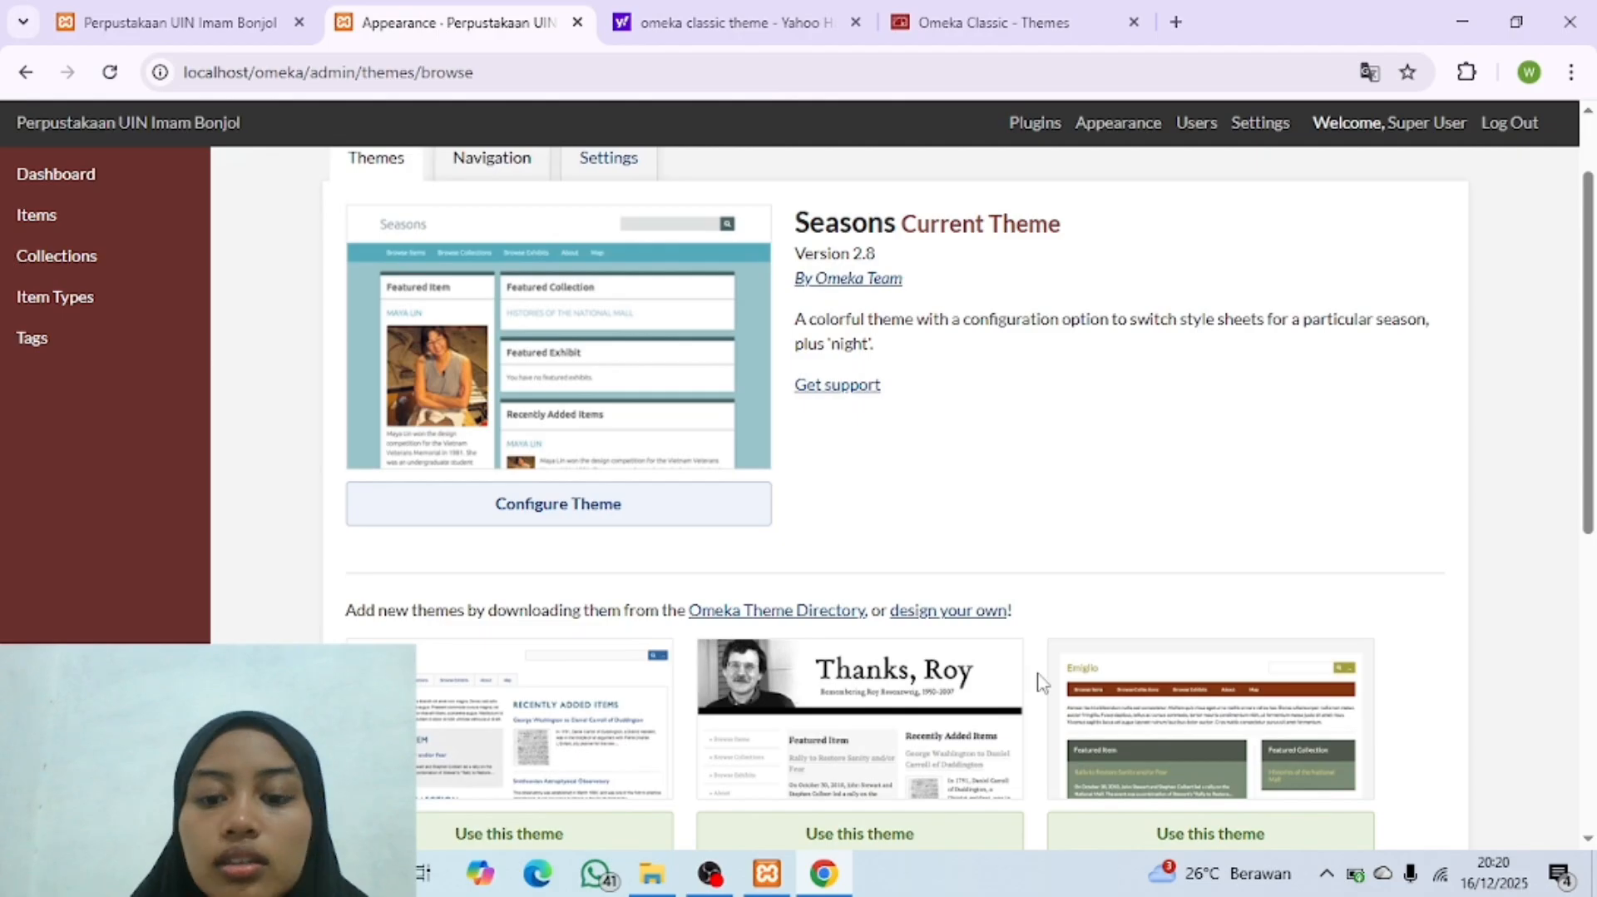
scroll(1040, 683, down, 4)
scroll(1081, 707, up, 2)
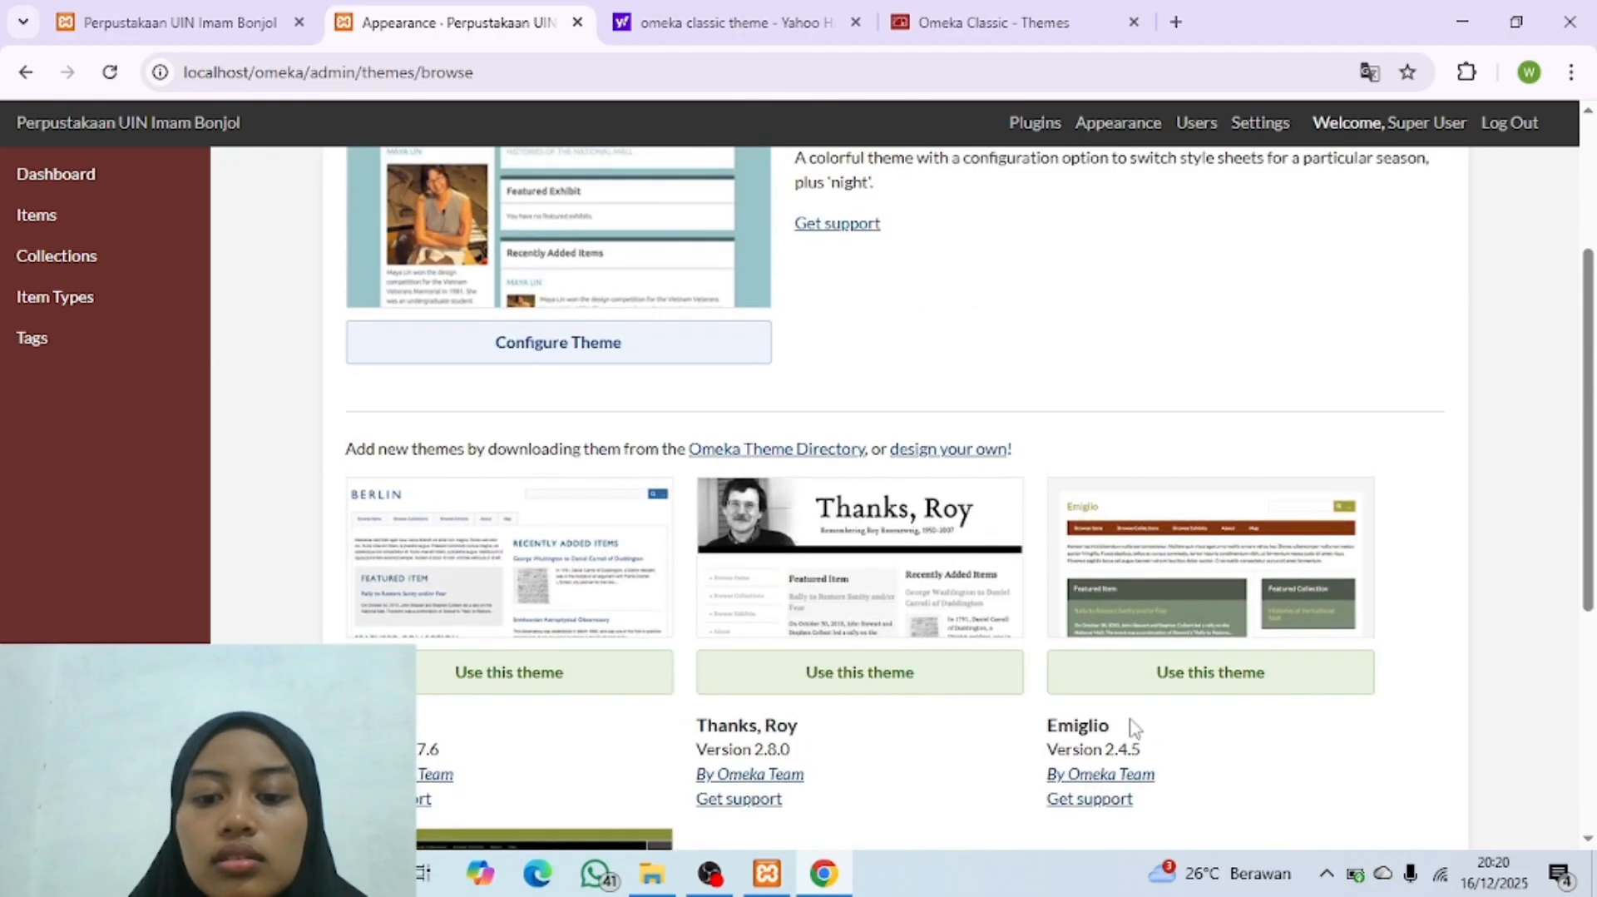
click(1203, 693)
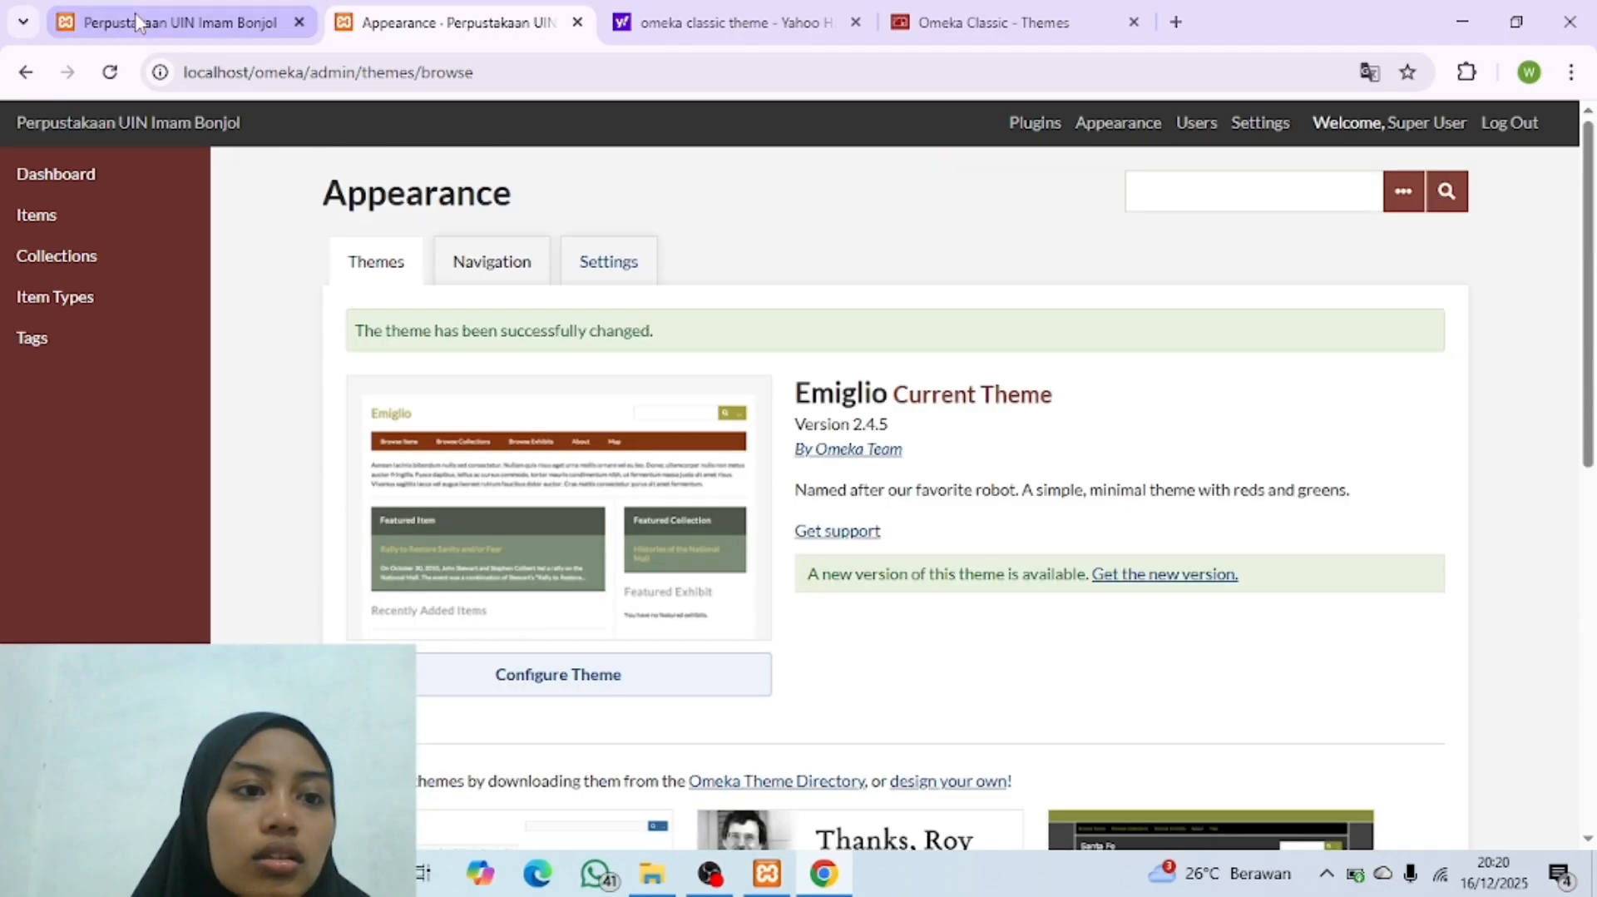
click(167, 23)
click(110, 72)
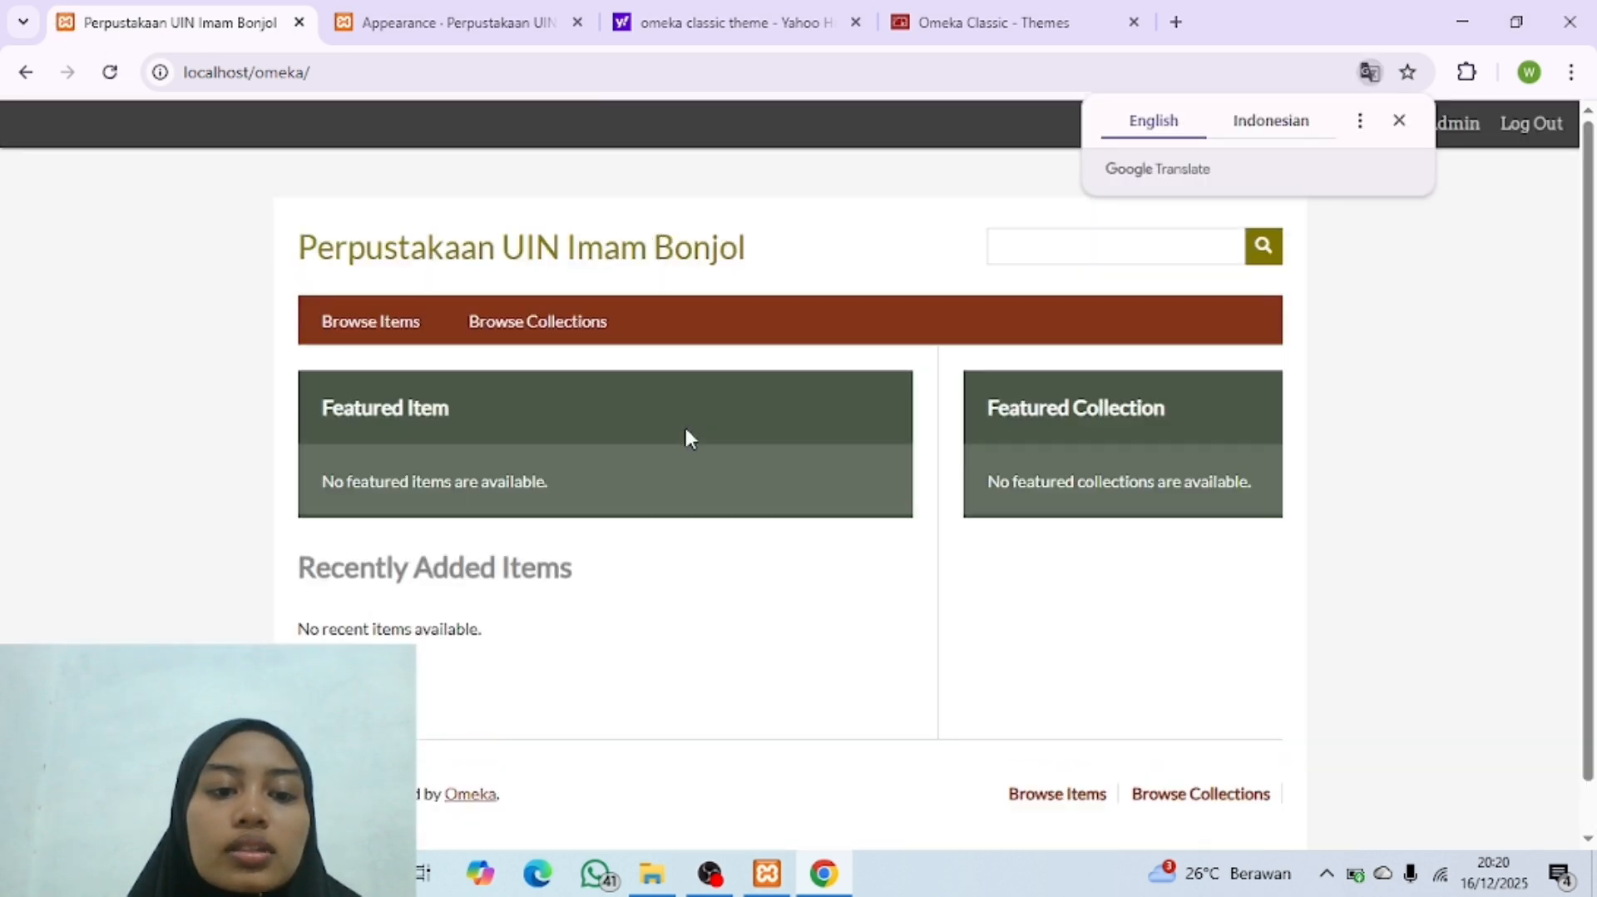
Step: Apply the Santa Fe theme, reload the public homepage to view it, and dismiss the translation popup
click(457, 23)
scroll(865, 418, down, 10)
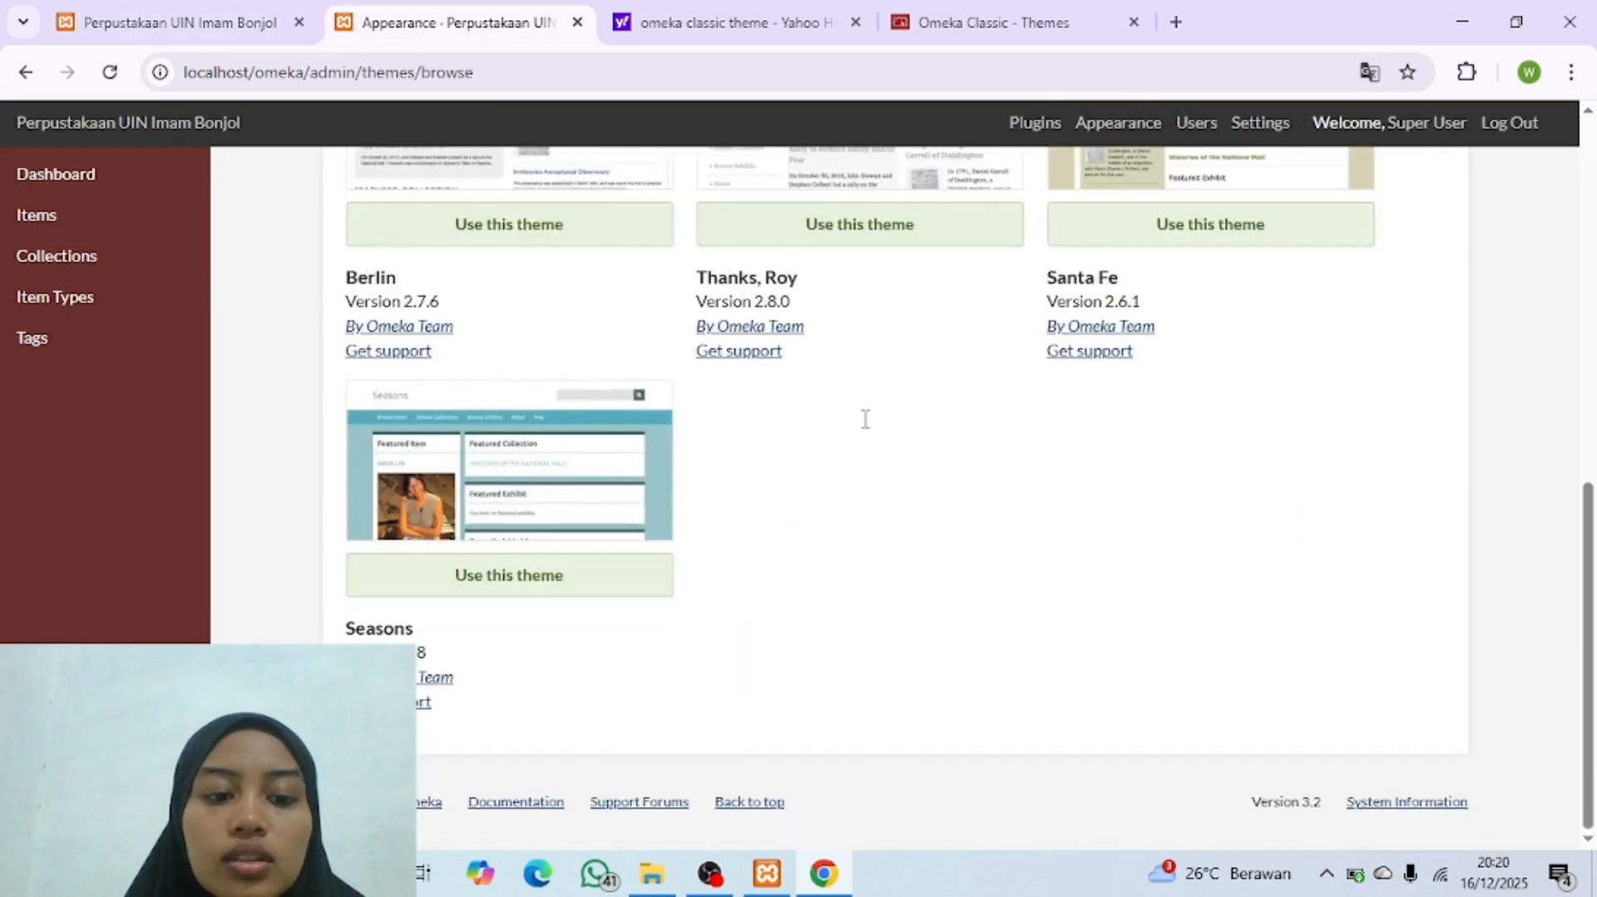
scroll(865, 419, up, 3)
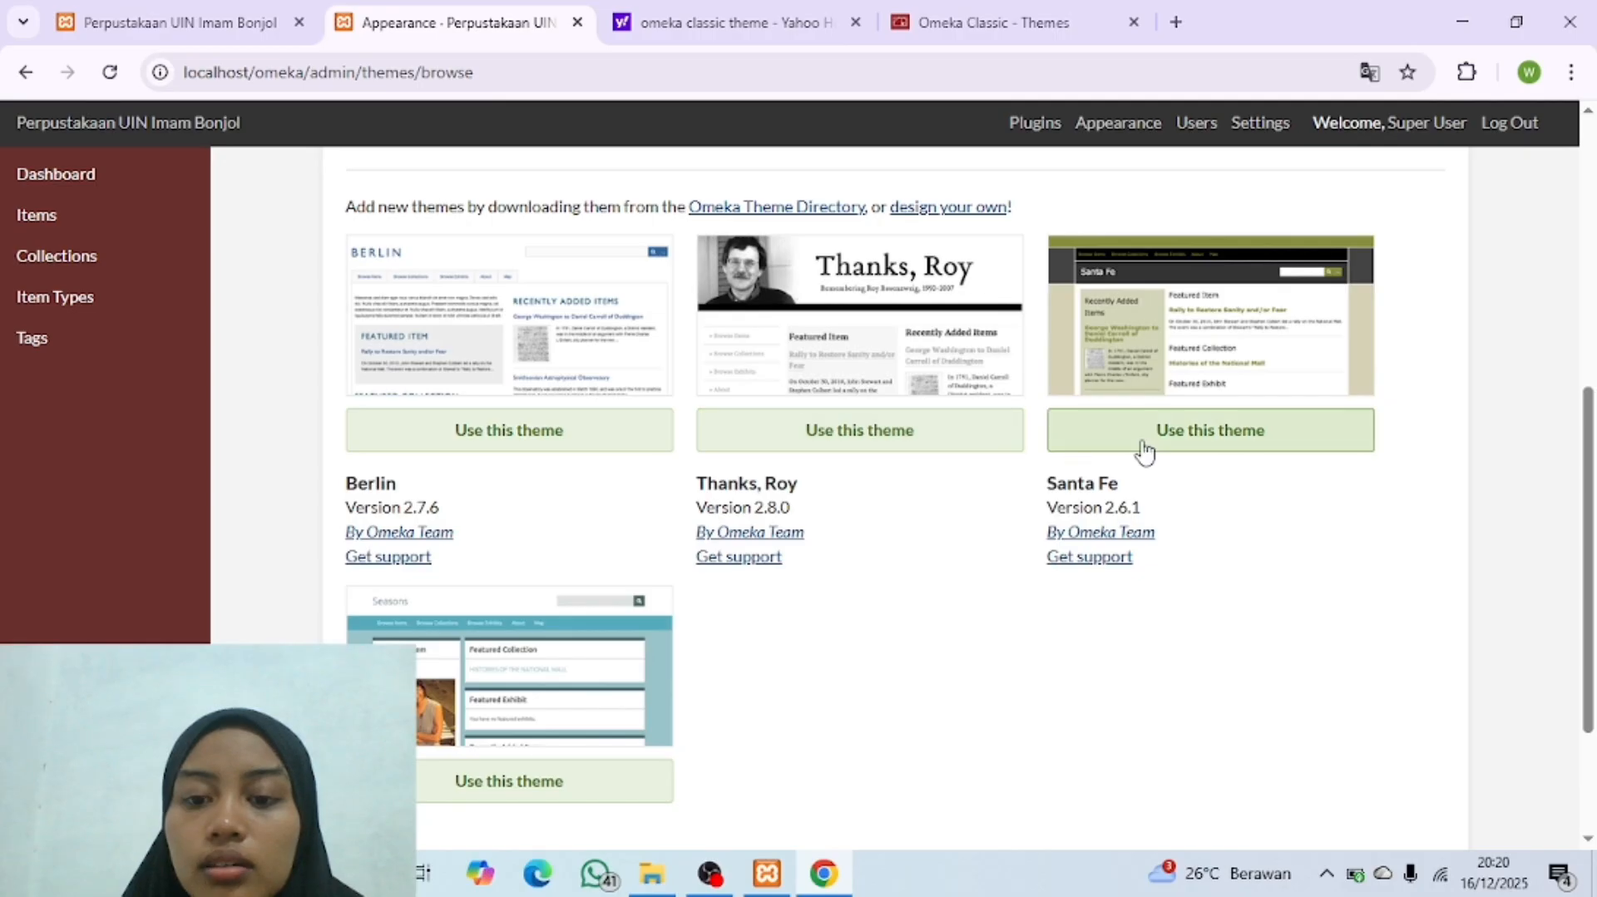
click(1144, 450)
click(212, 25)
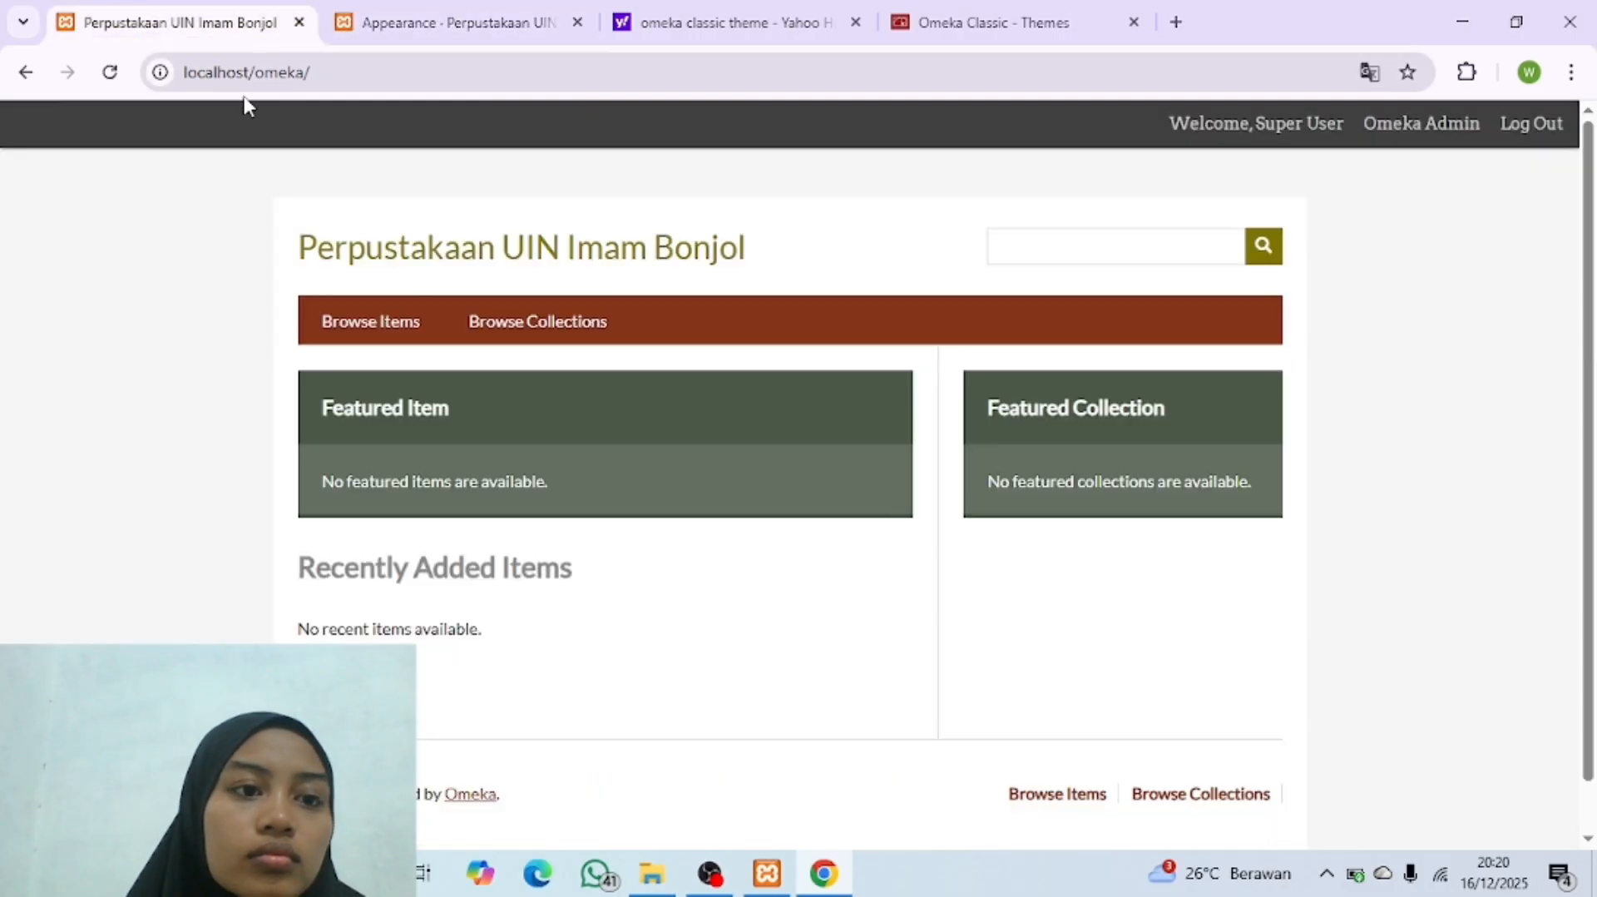
click(110, 76)
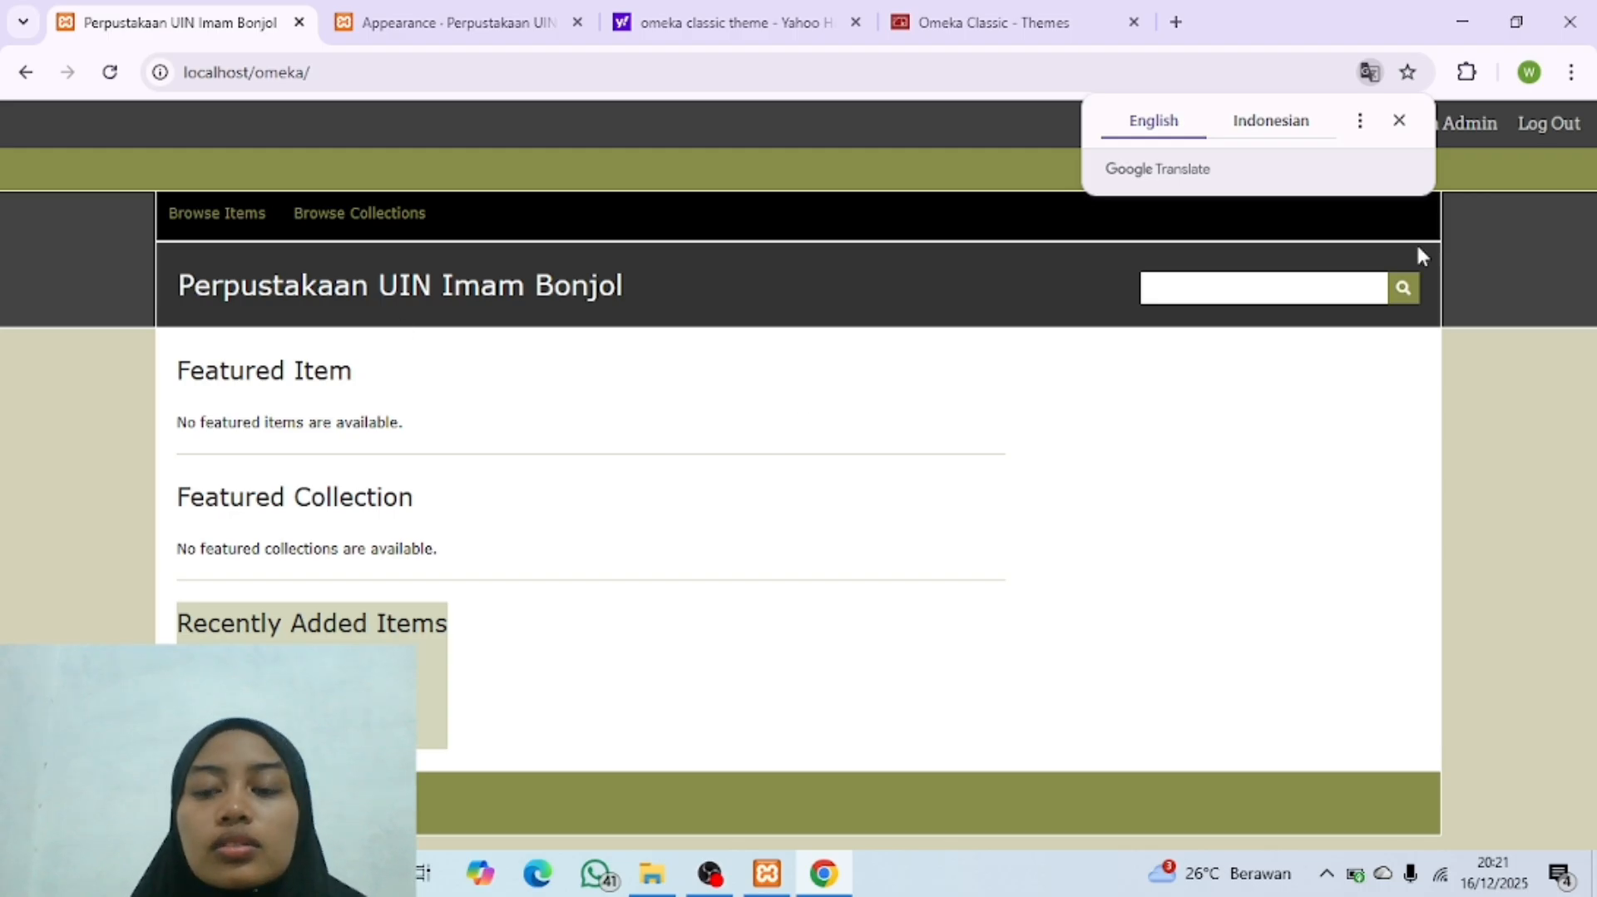
click(1399, 120)
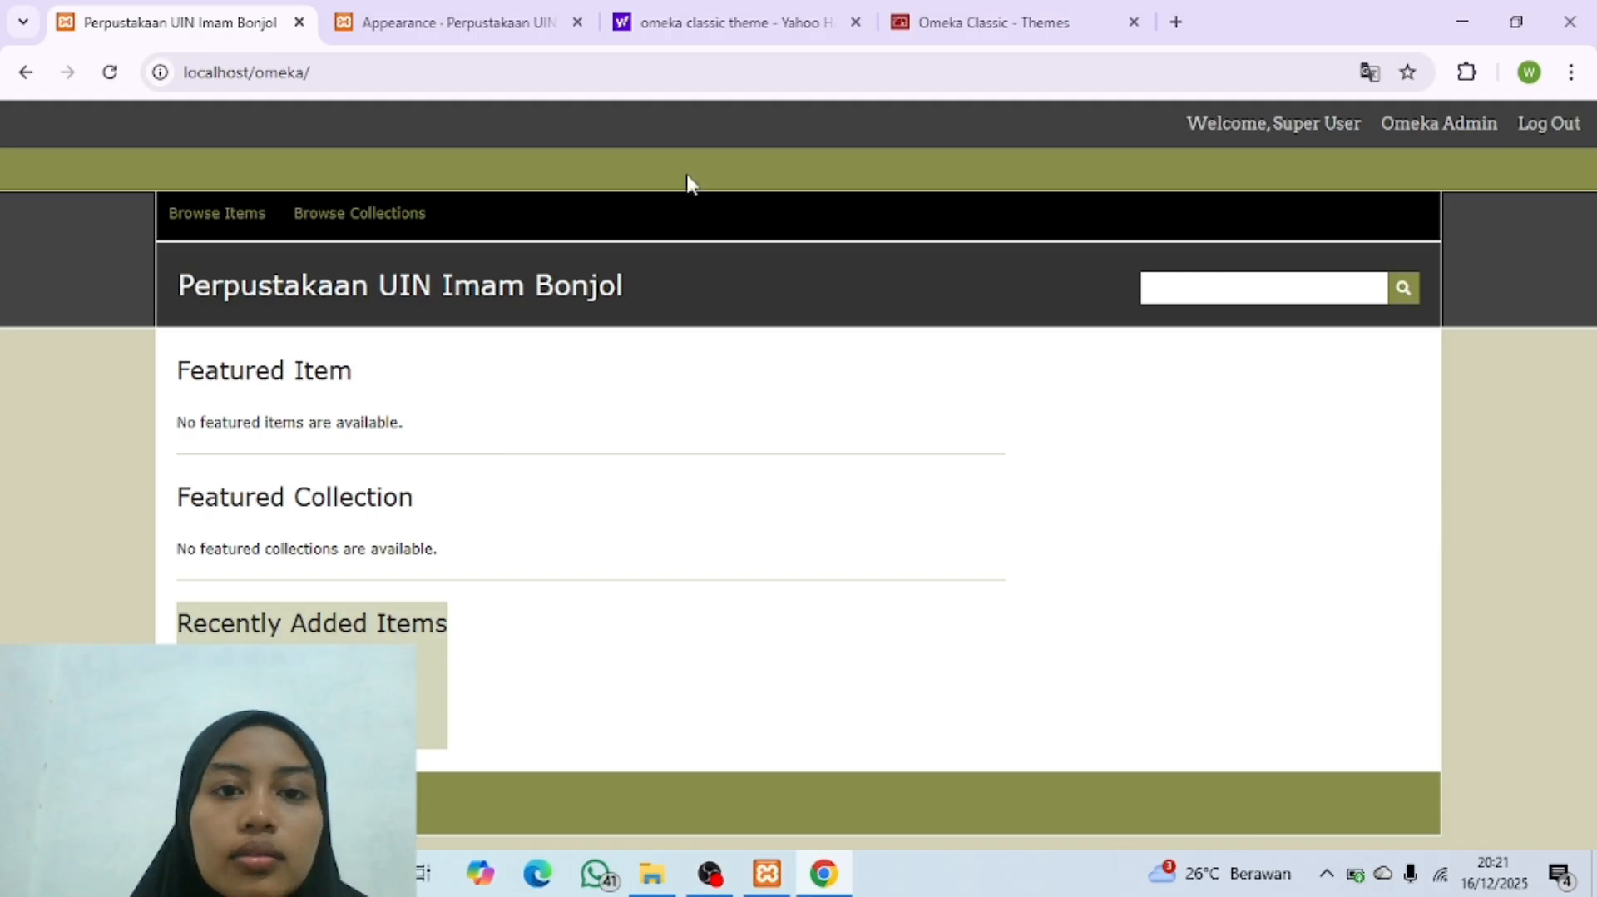
Step: Apply the Berlin theme to the public site and reload the public homepage to view it
click(499, 22)
scroll(782, 441, down, 5)
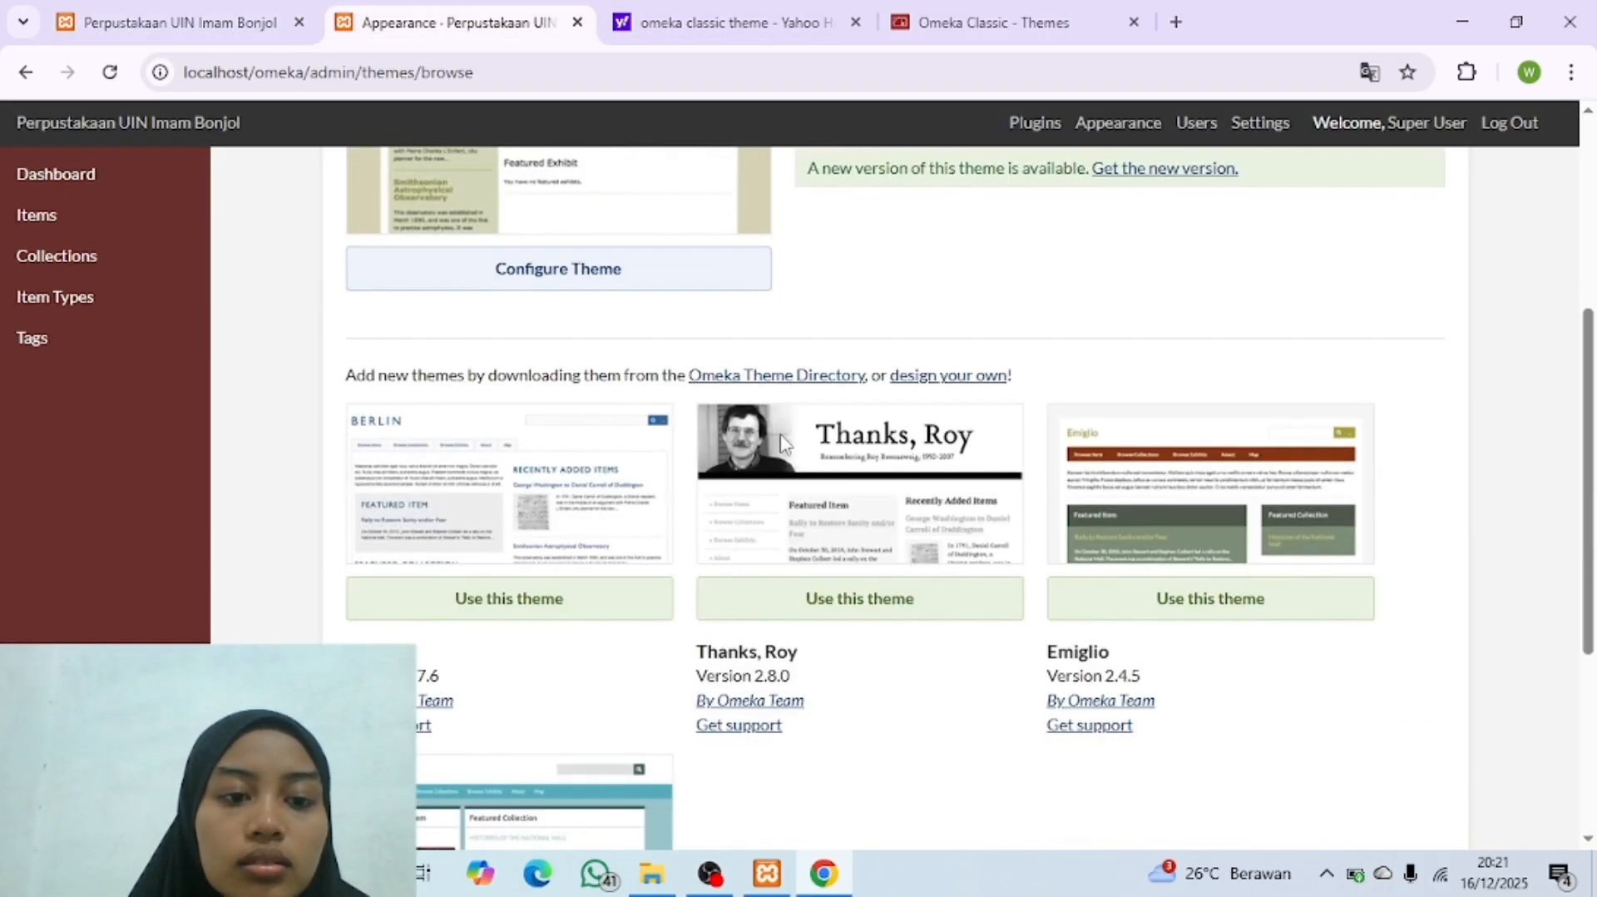
click(481, 614)
click(176, 25)
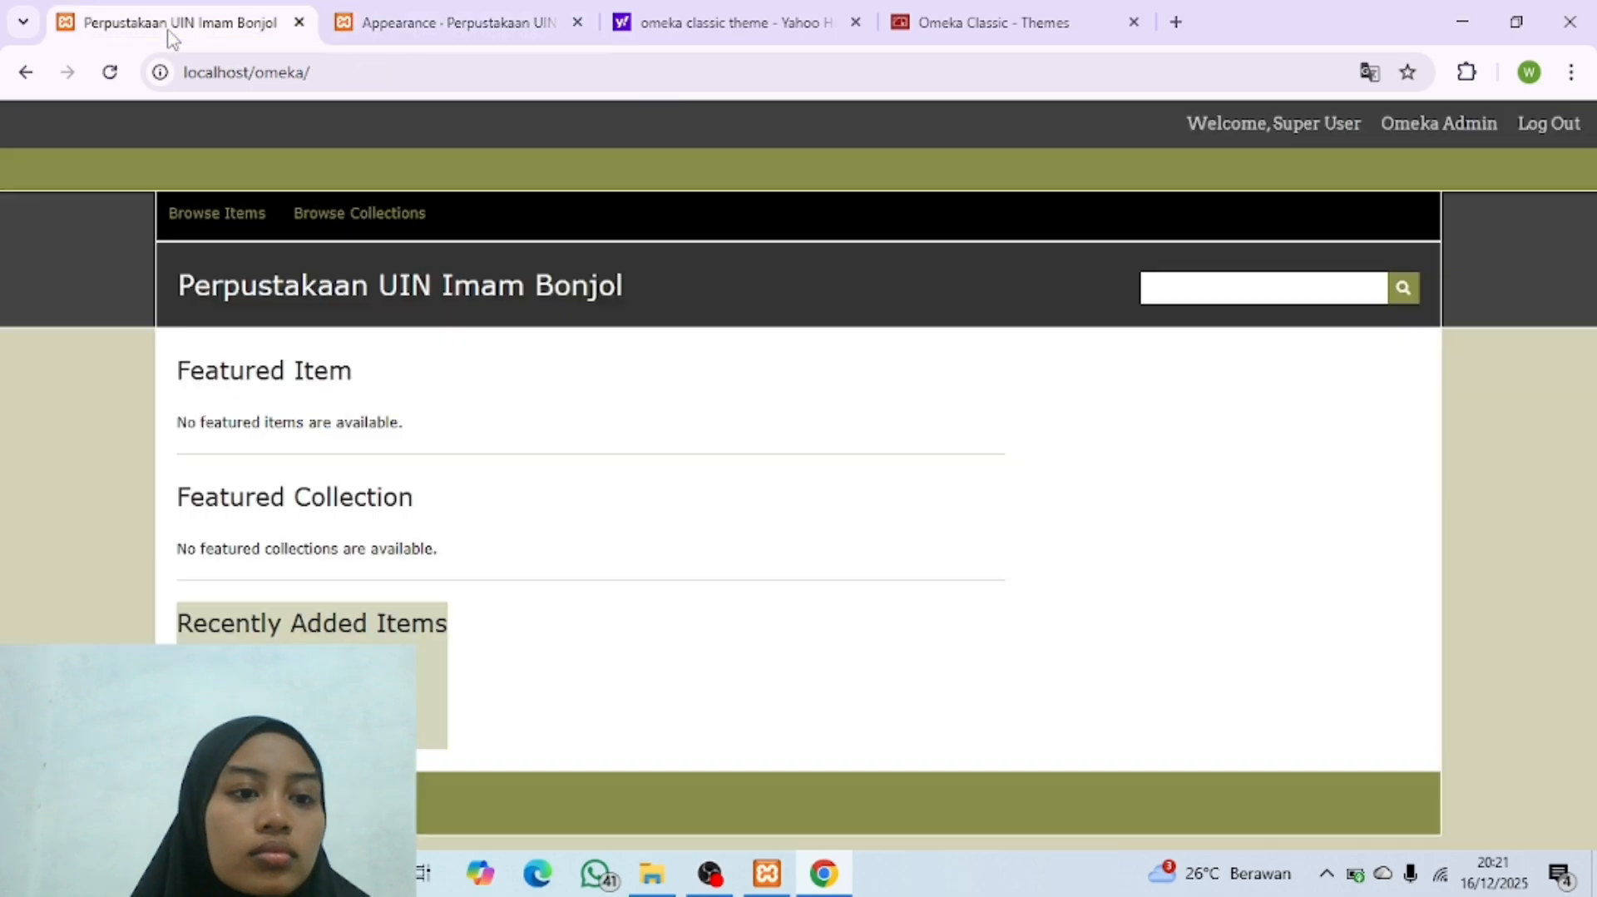
click(109, 77)
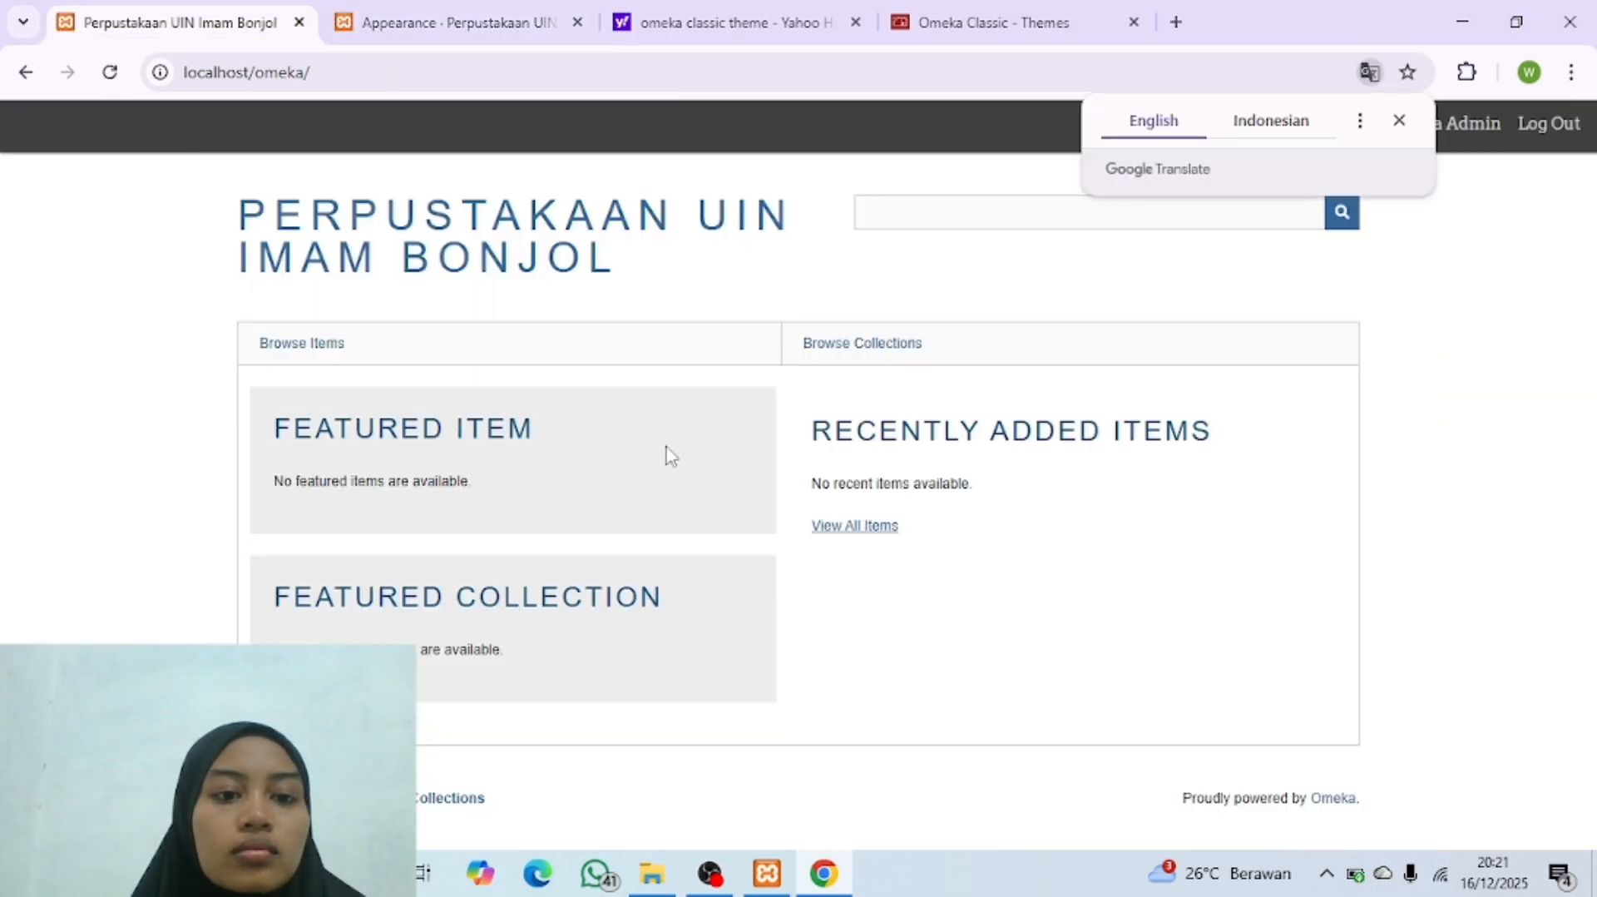
Step: Compare the current theme's entry on the Appearance page with the look of the public homepage
click(341, 19)
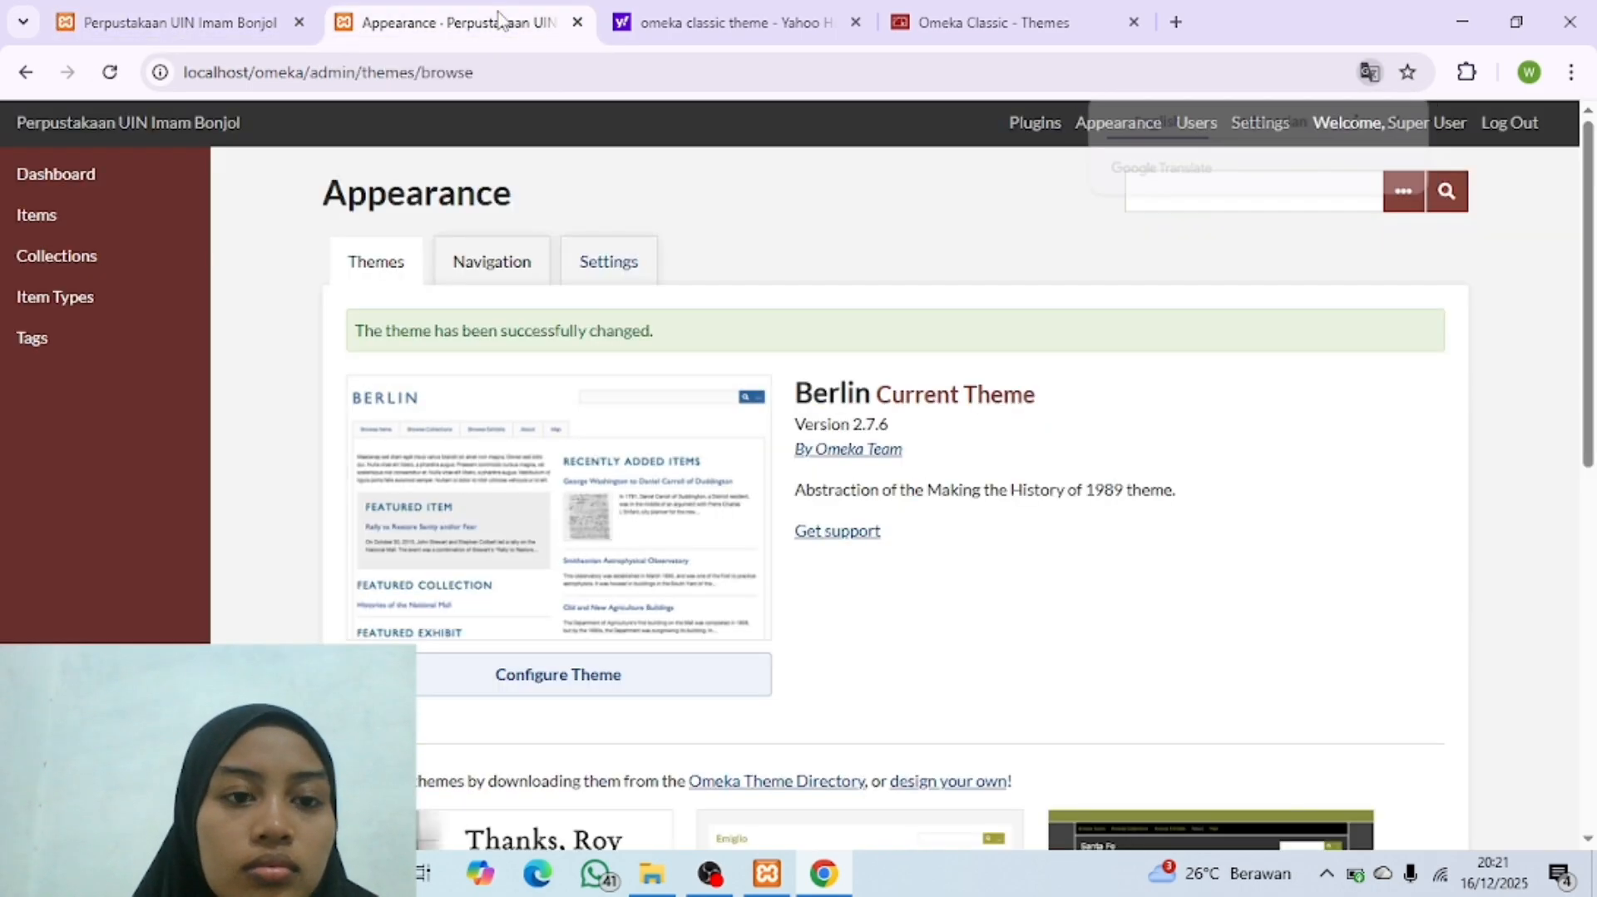
click(241, 25)
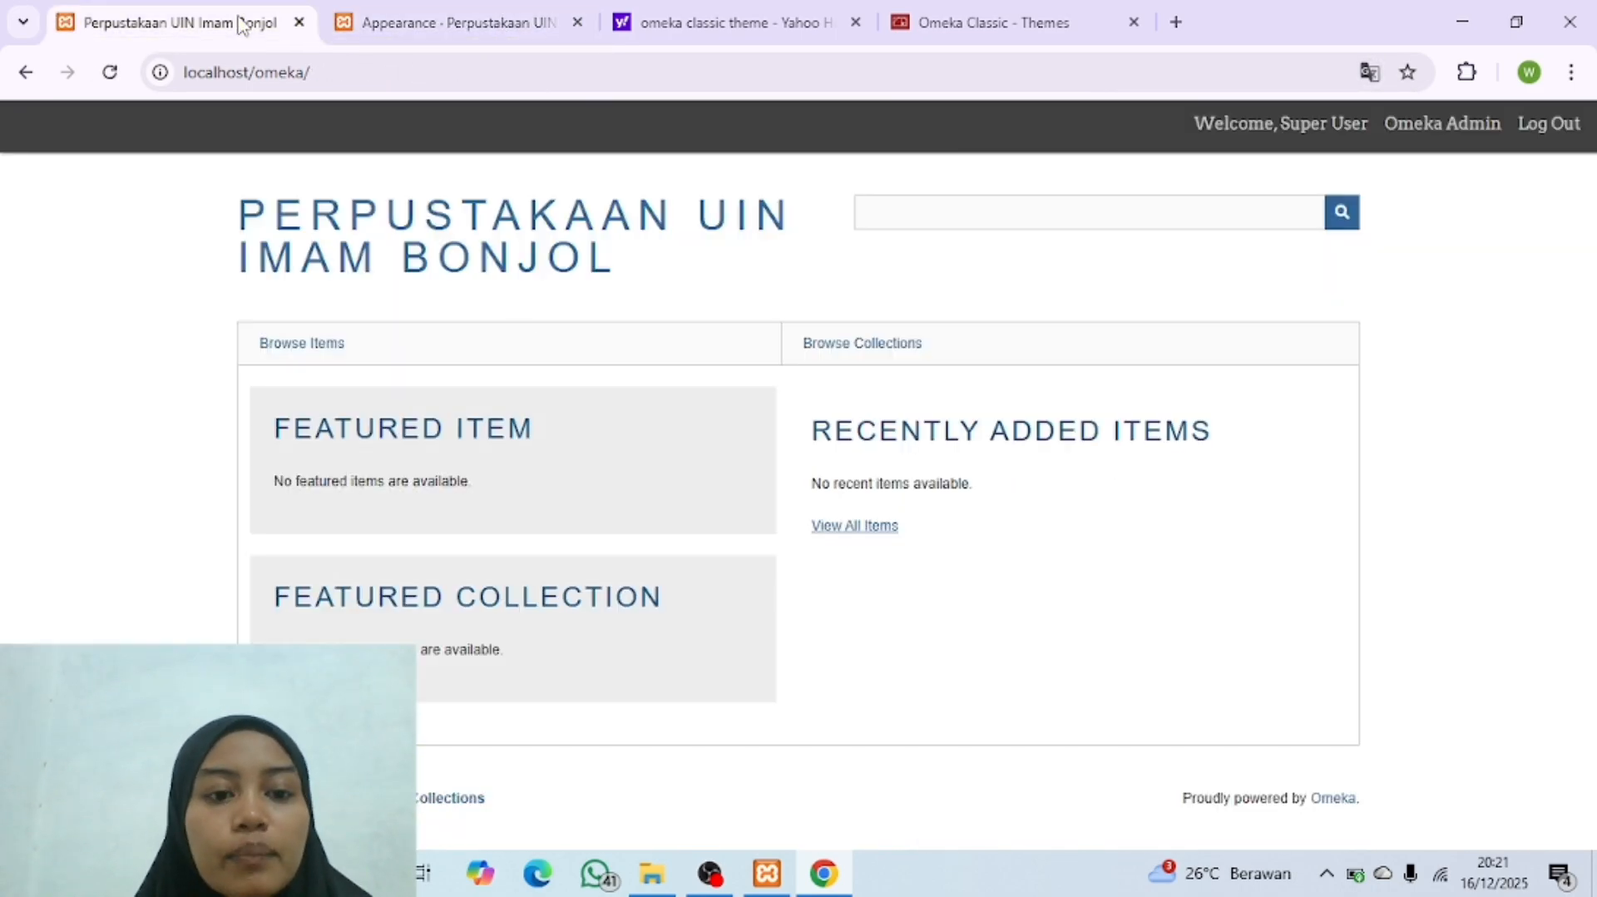
click(520, 23)
scroll(679, 520, down, 1)
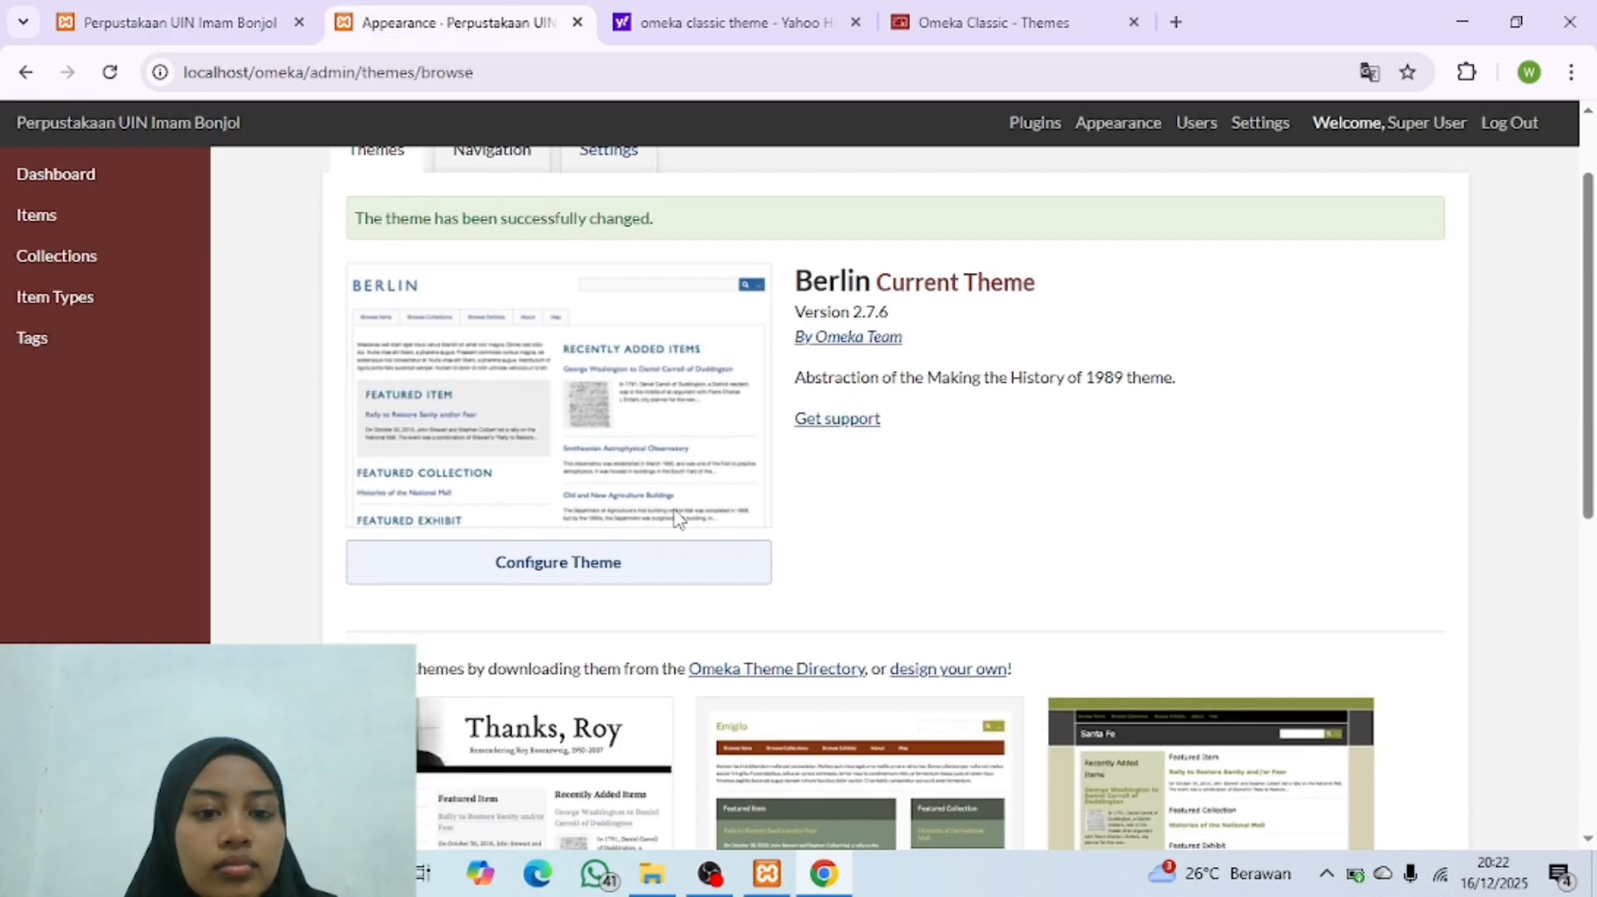
scroll(679, 519, up, 1)
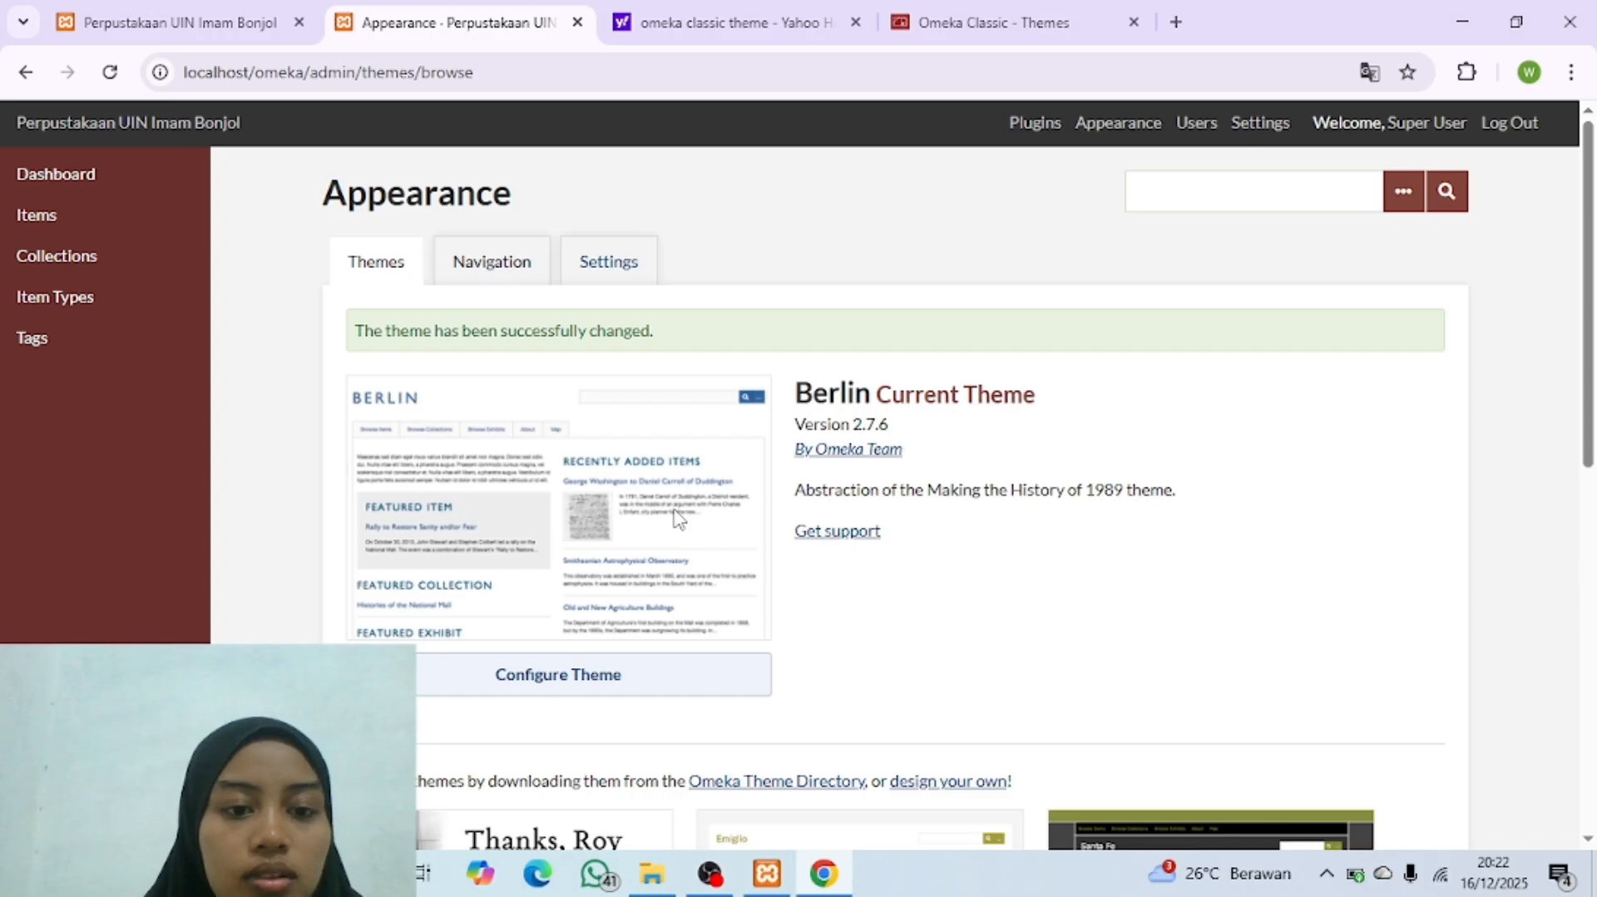
scroll(679, 519, down, 1)
scroll(679, 519, up, 1)
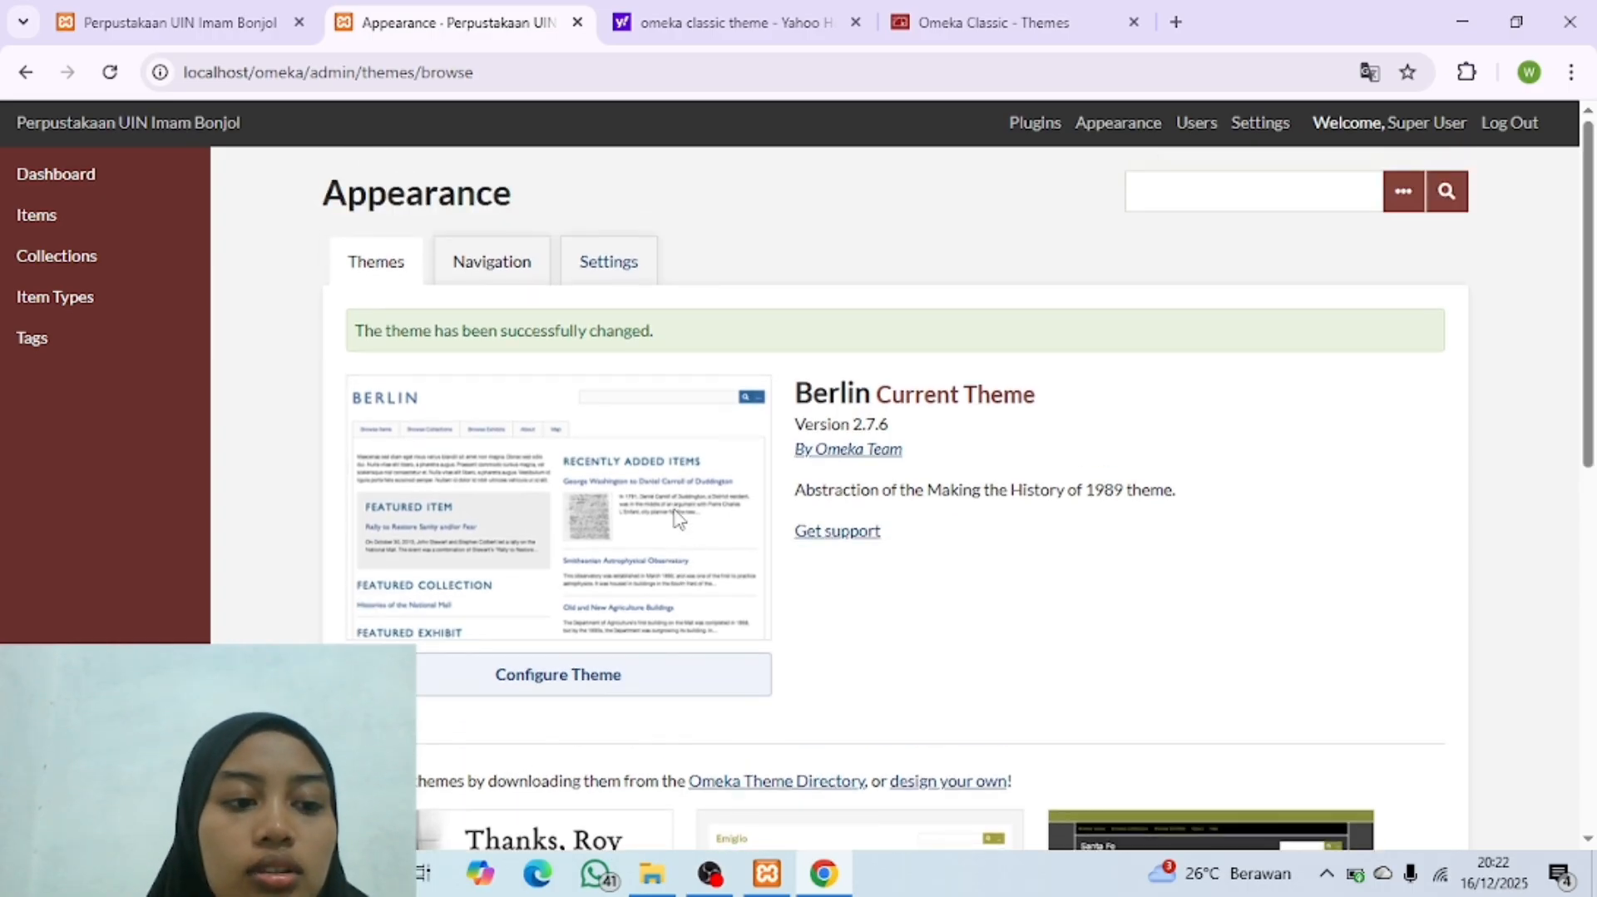
click(174, 25)
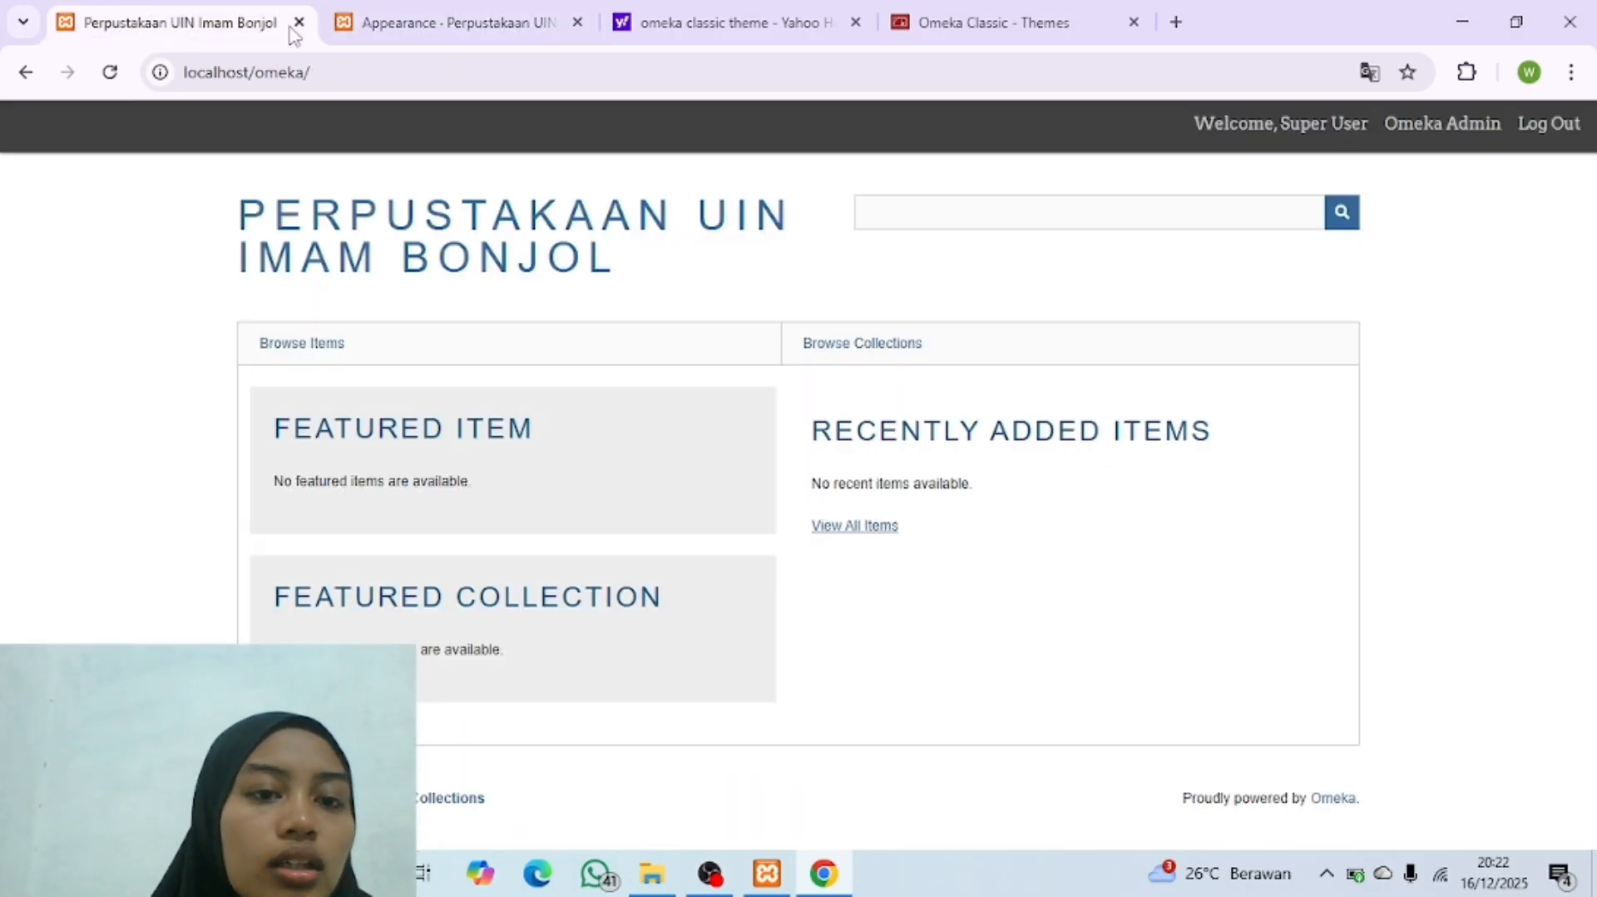
click(447, 33)
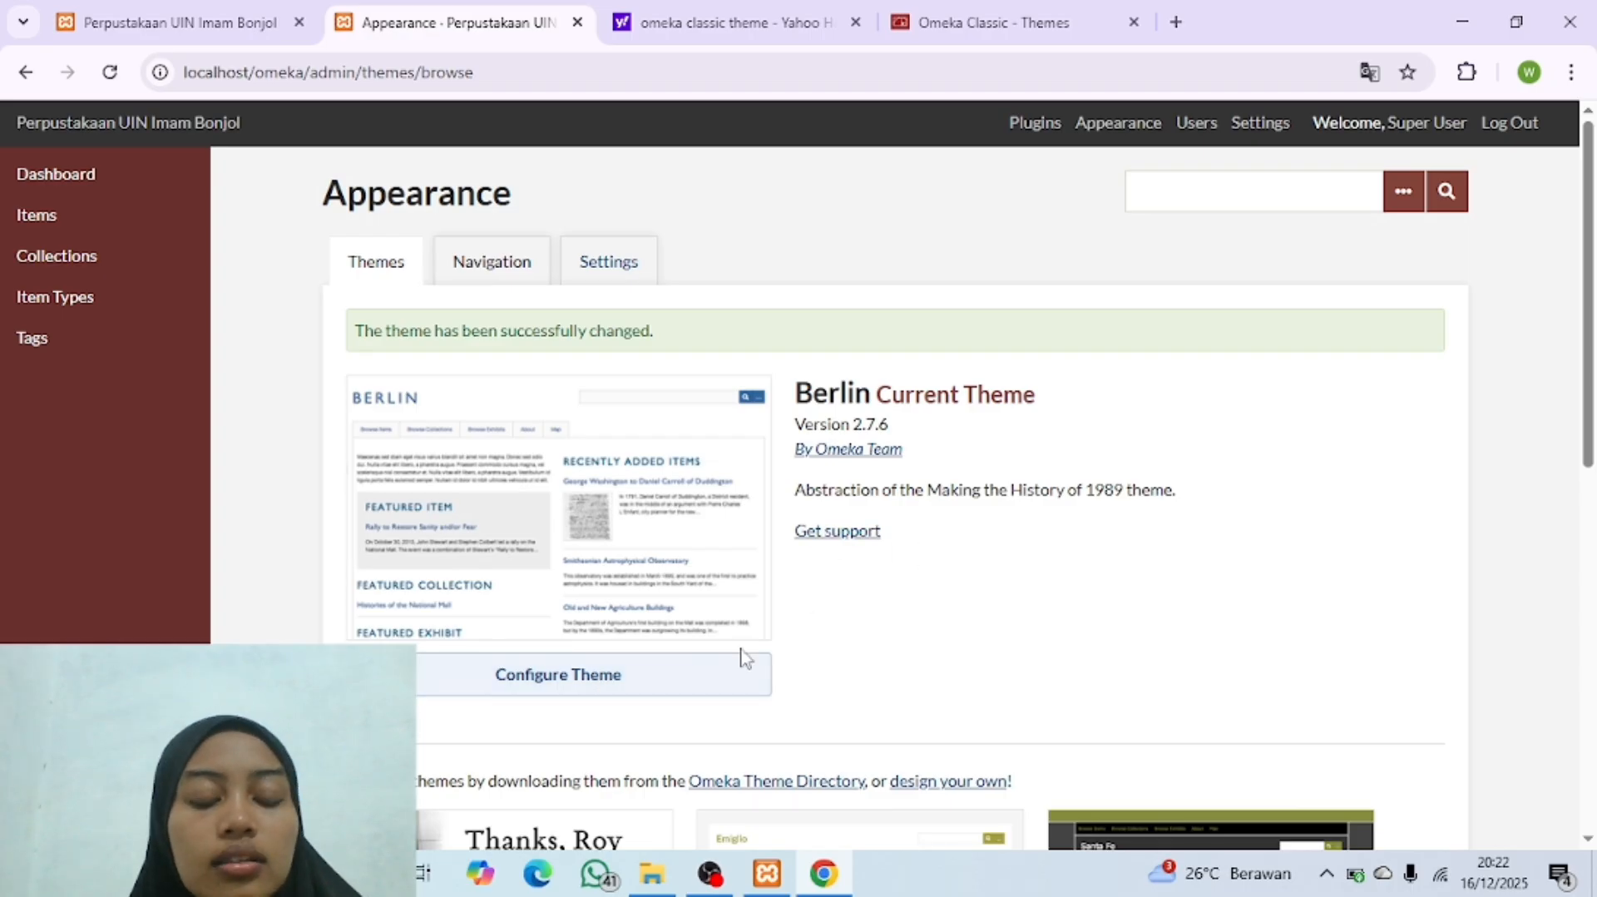
Step: Open the Berlin theme's configuration and compare its header and footer options with the title and navigation on the public homepage
click(646, 691)
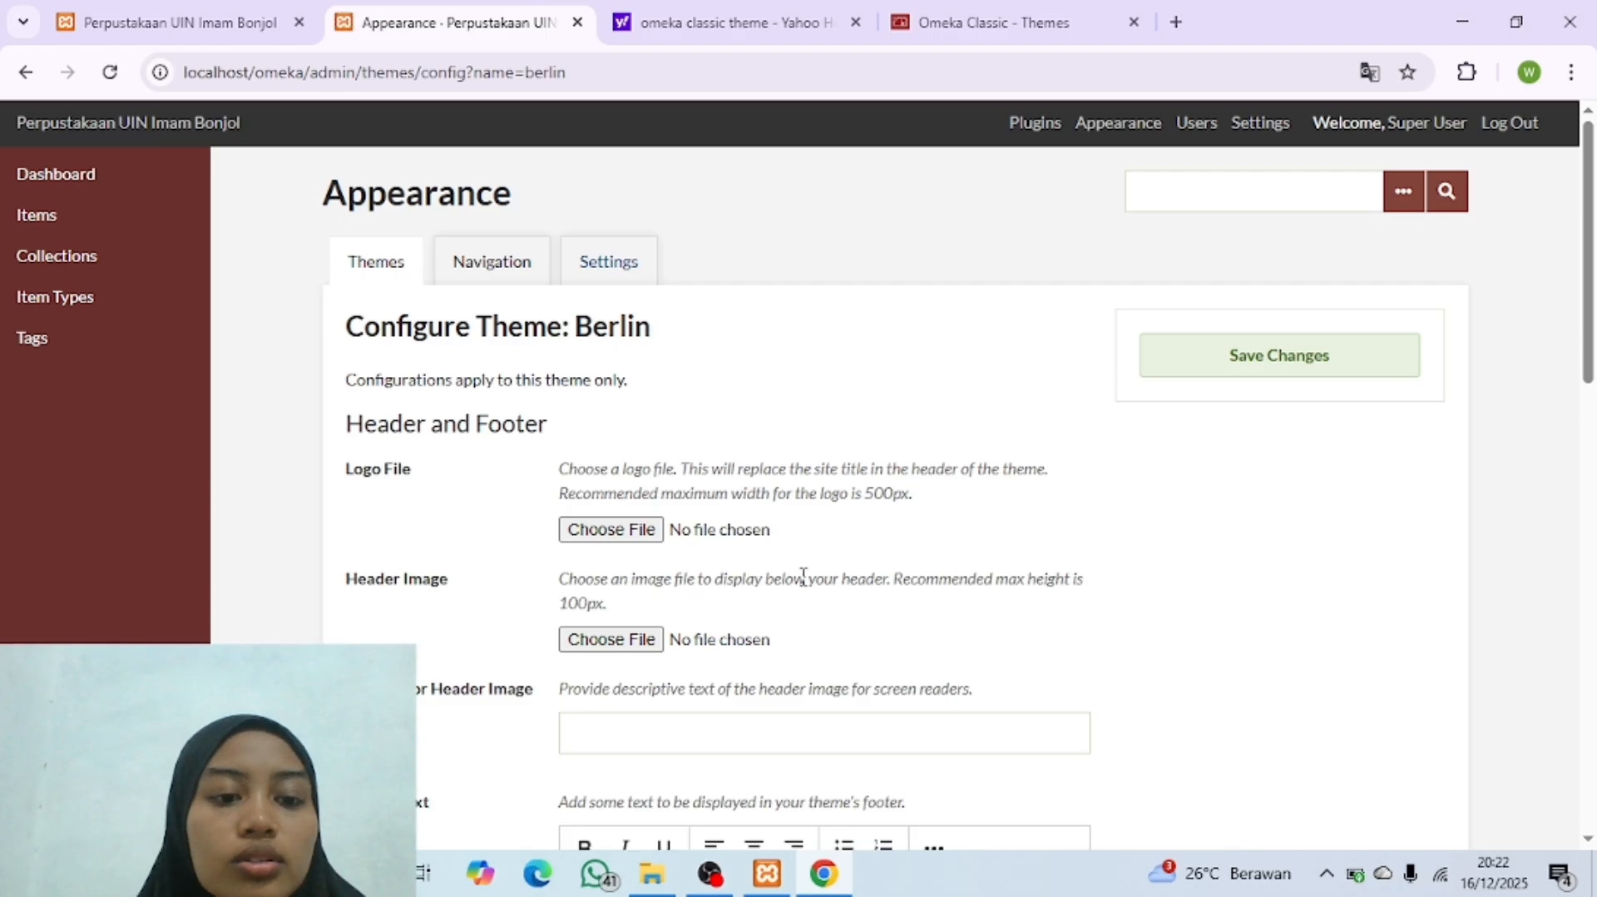
scroll(601, 514, down, 1)
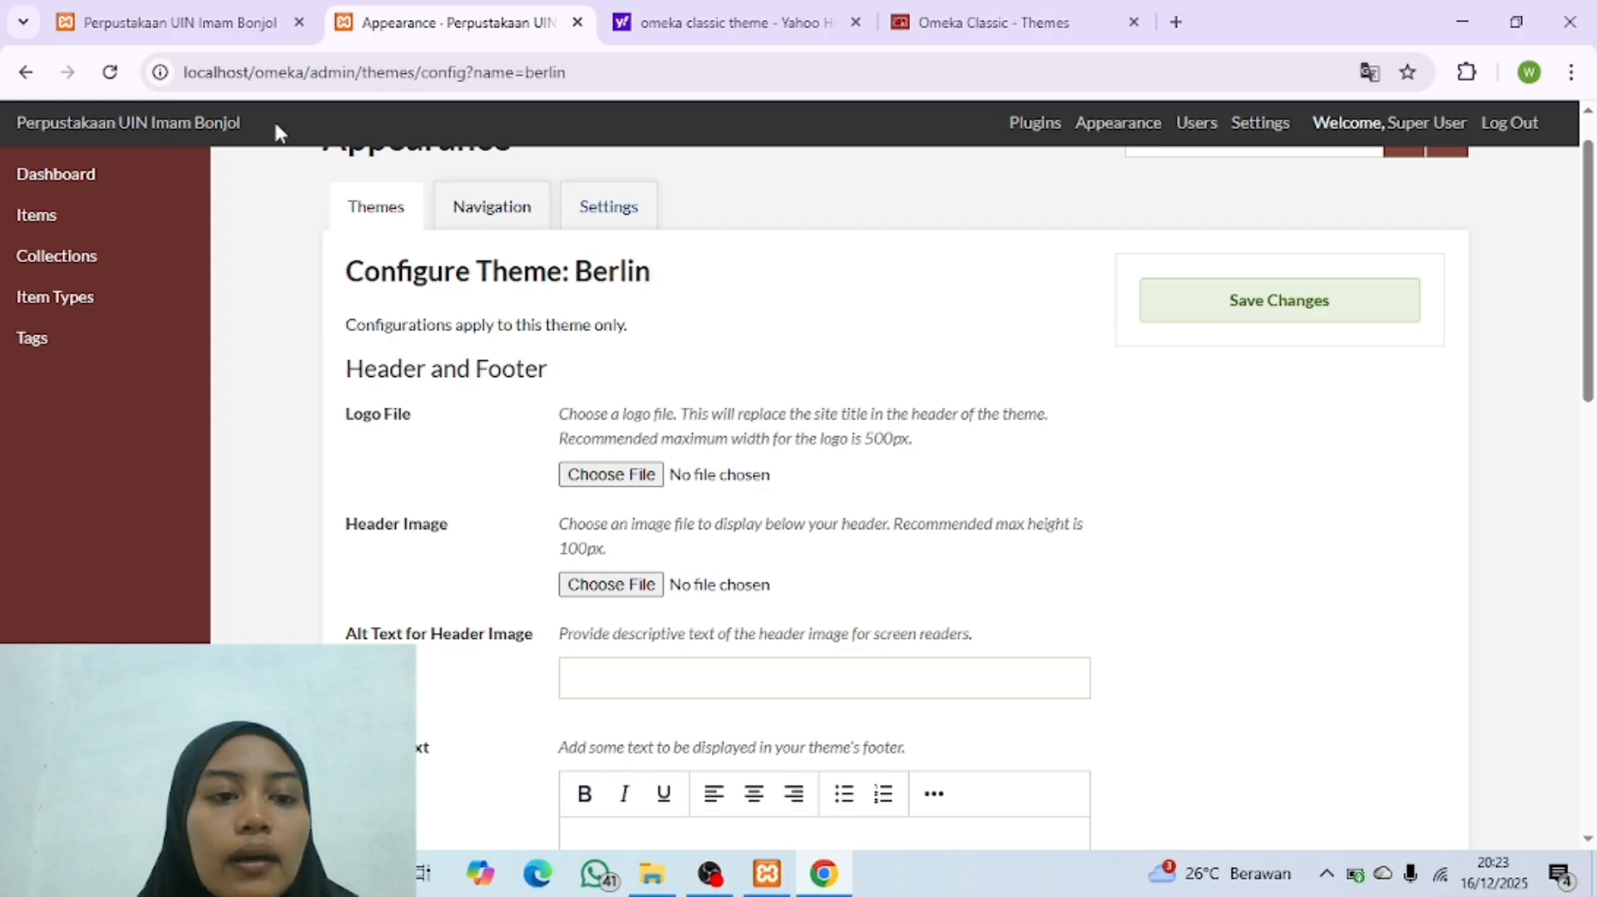
click(181, 24)
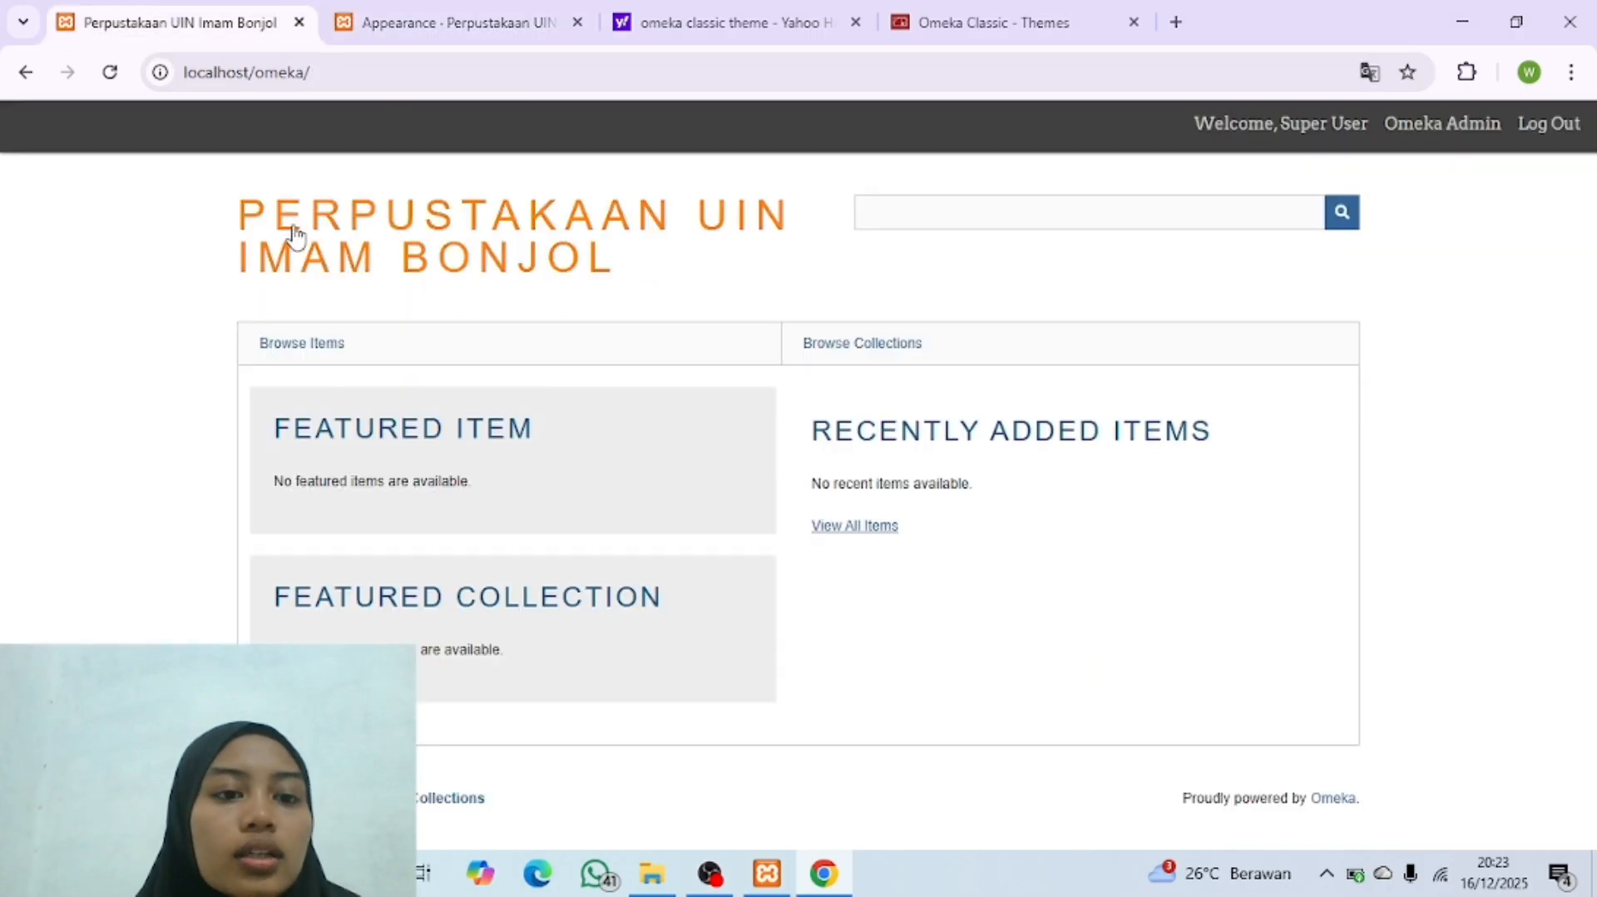
click(426, 24)
click(217, 23)
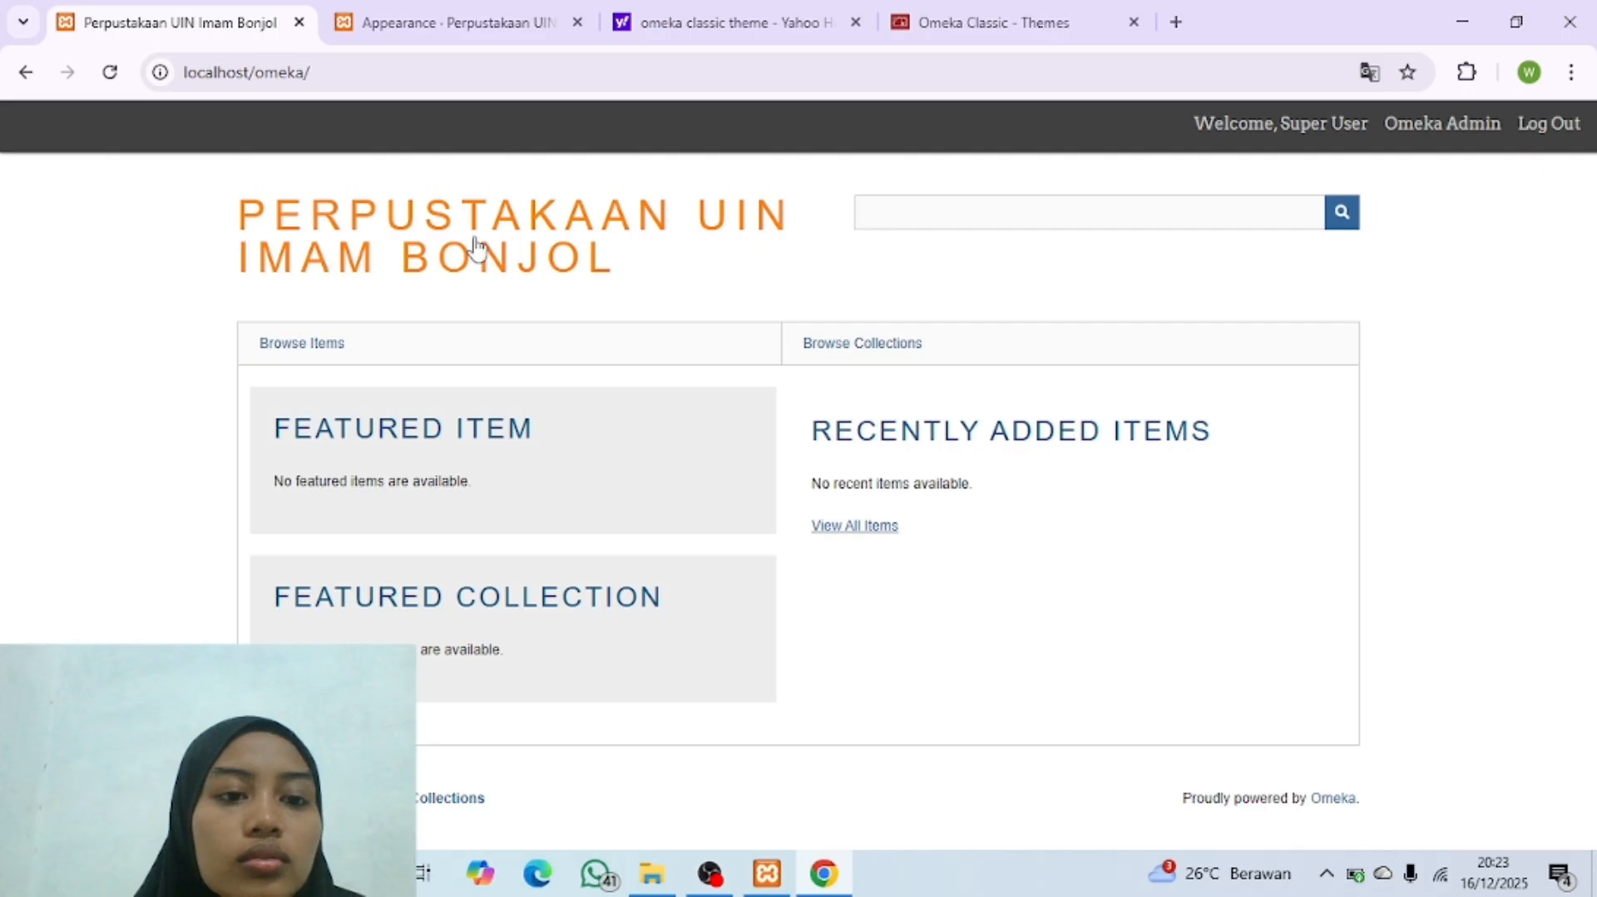
key(ctrl+Tab)
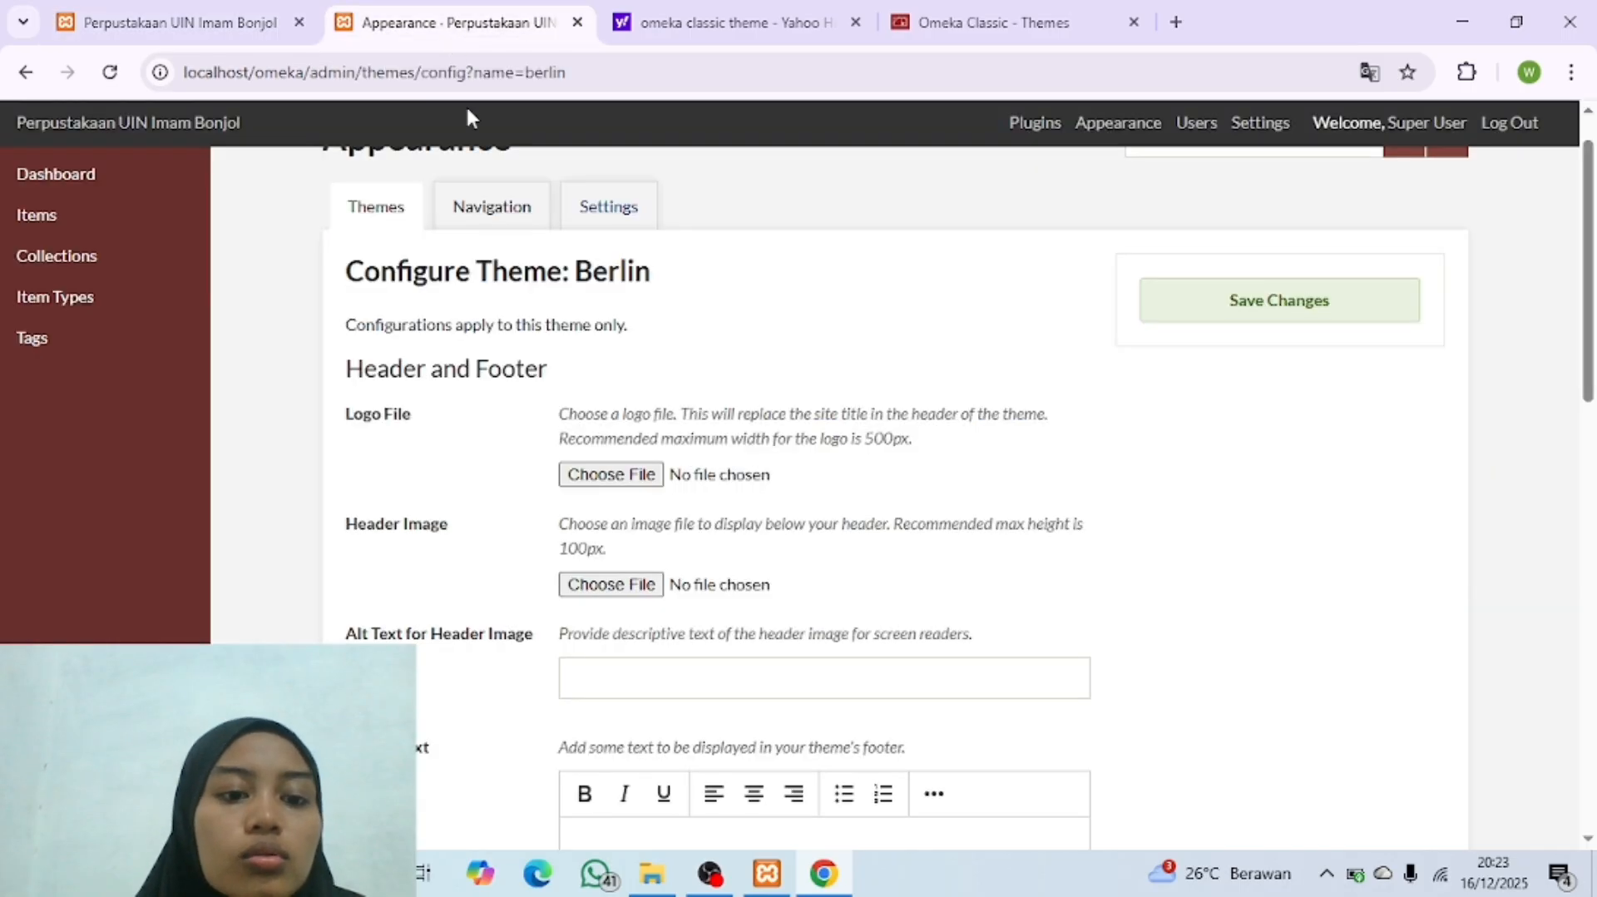
click(211, 25)
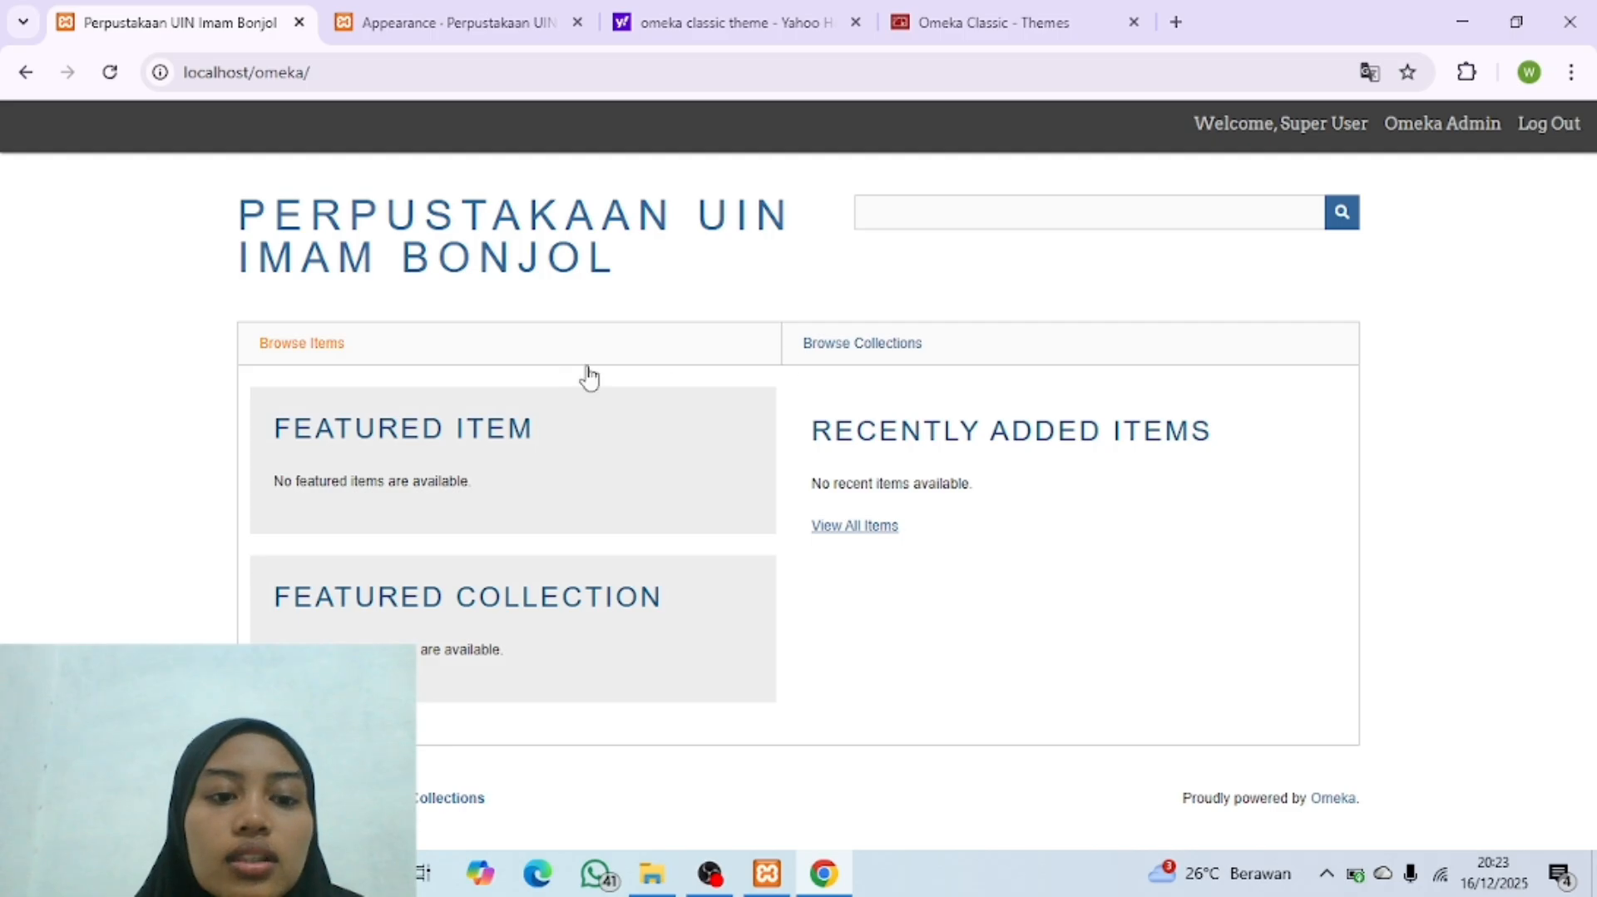
click(466, 36)
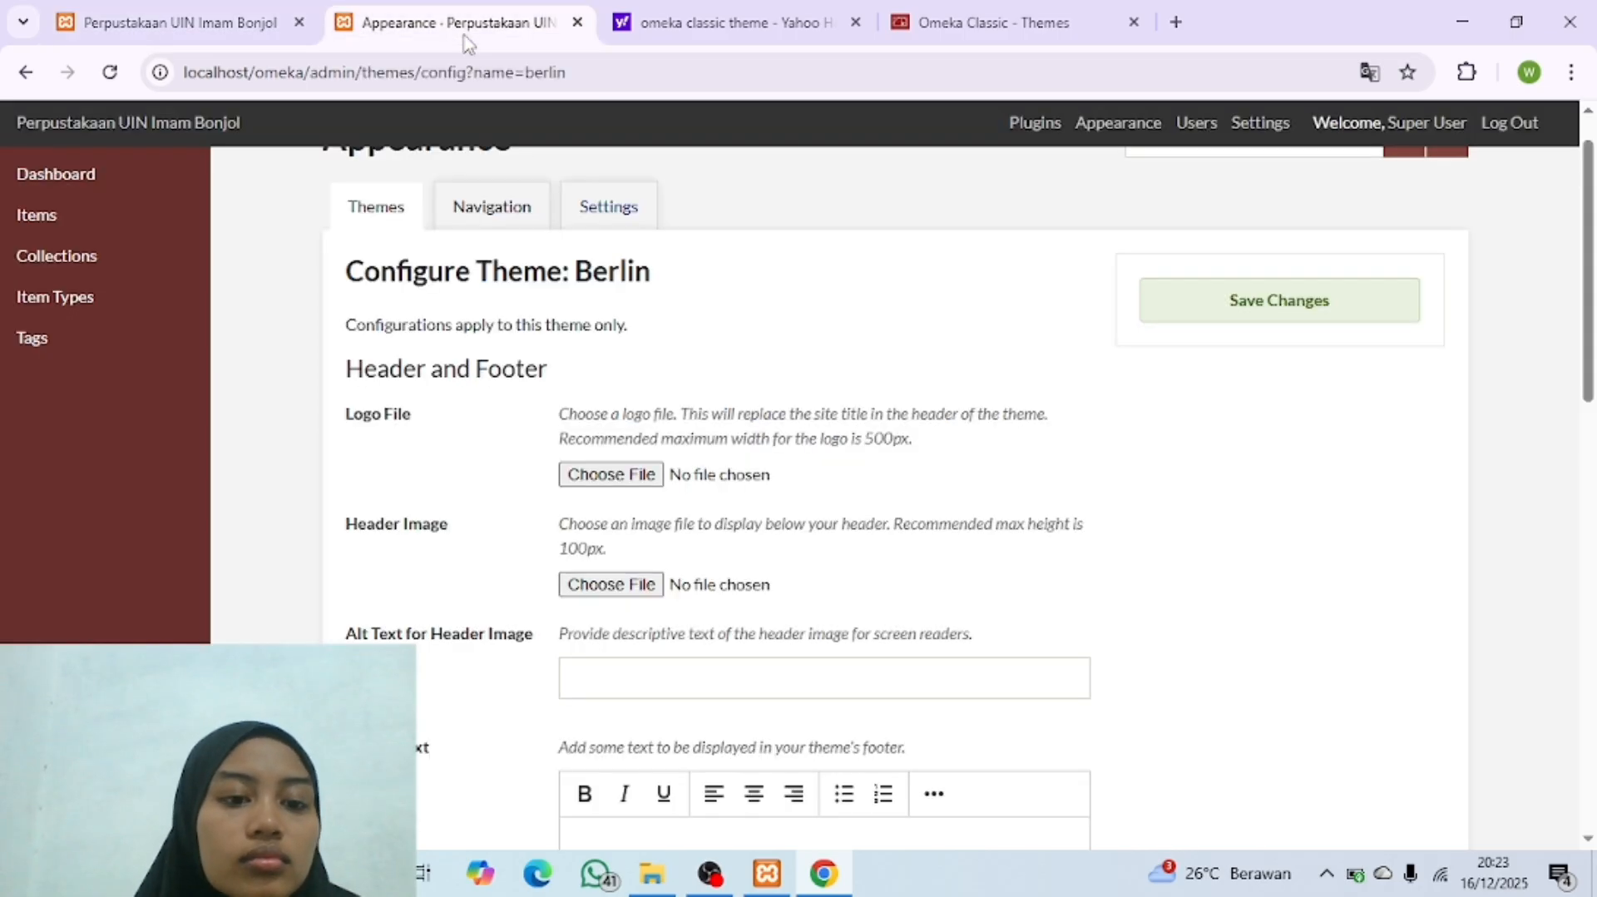
Step: Choose Header_logo_black_text.png from the Header_logo folder in D:\Bahan Latihan Penggunaan Omeka Classic as the Berlin theme's logo file
click(608, 475)
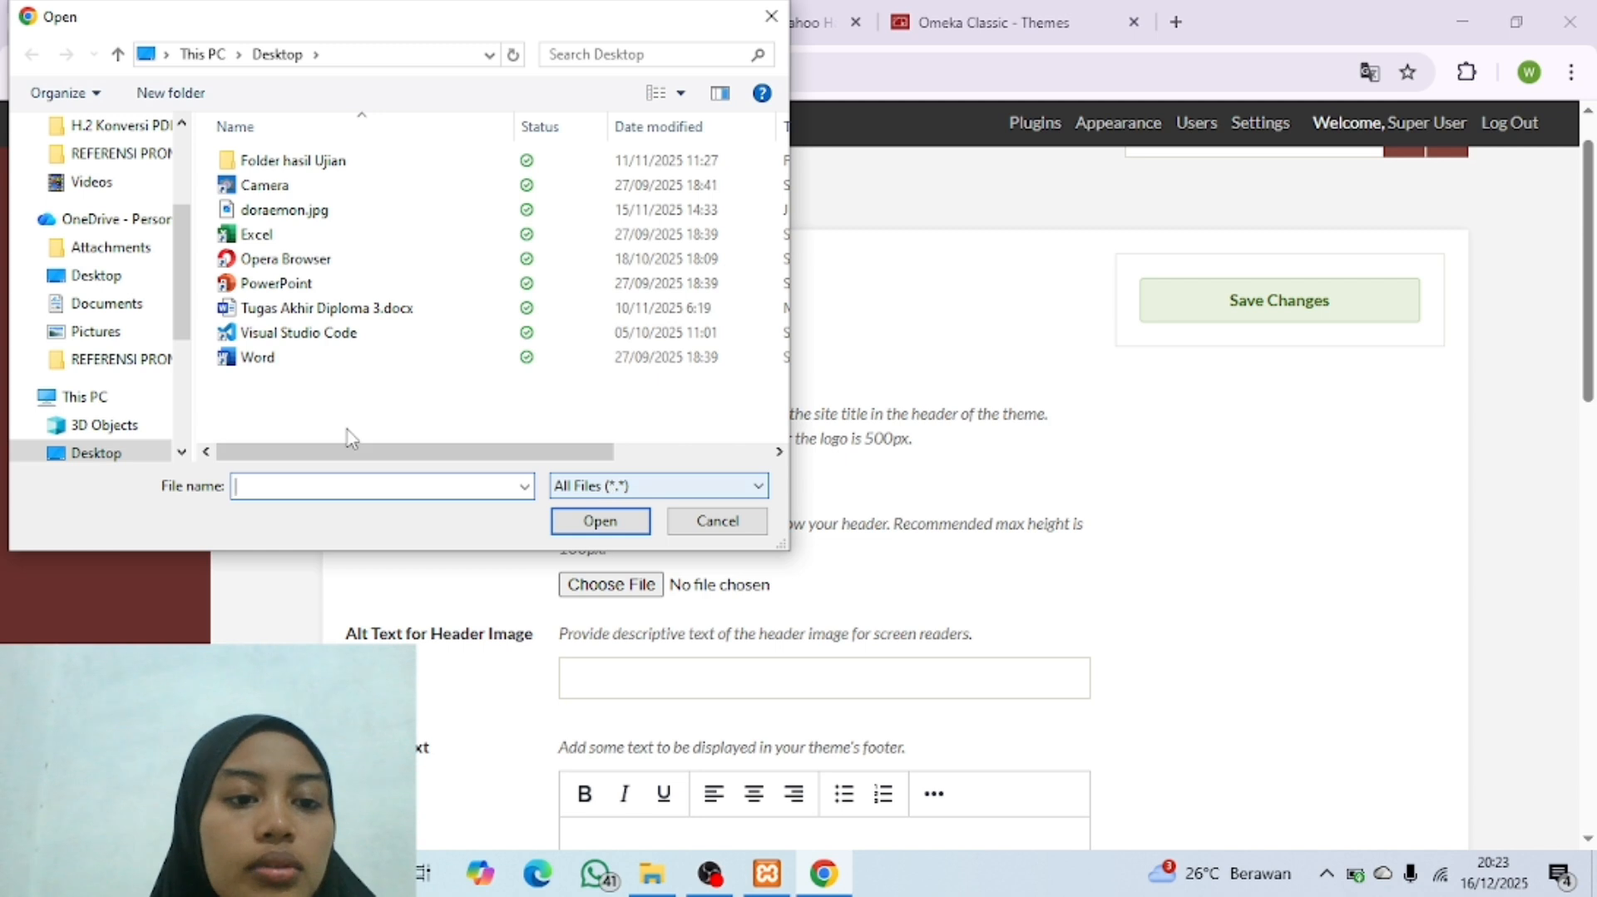
scroll(129, 408, down, 3)
click(124, 385)
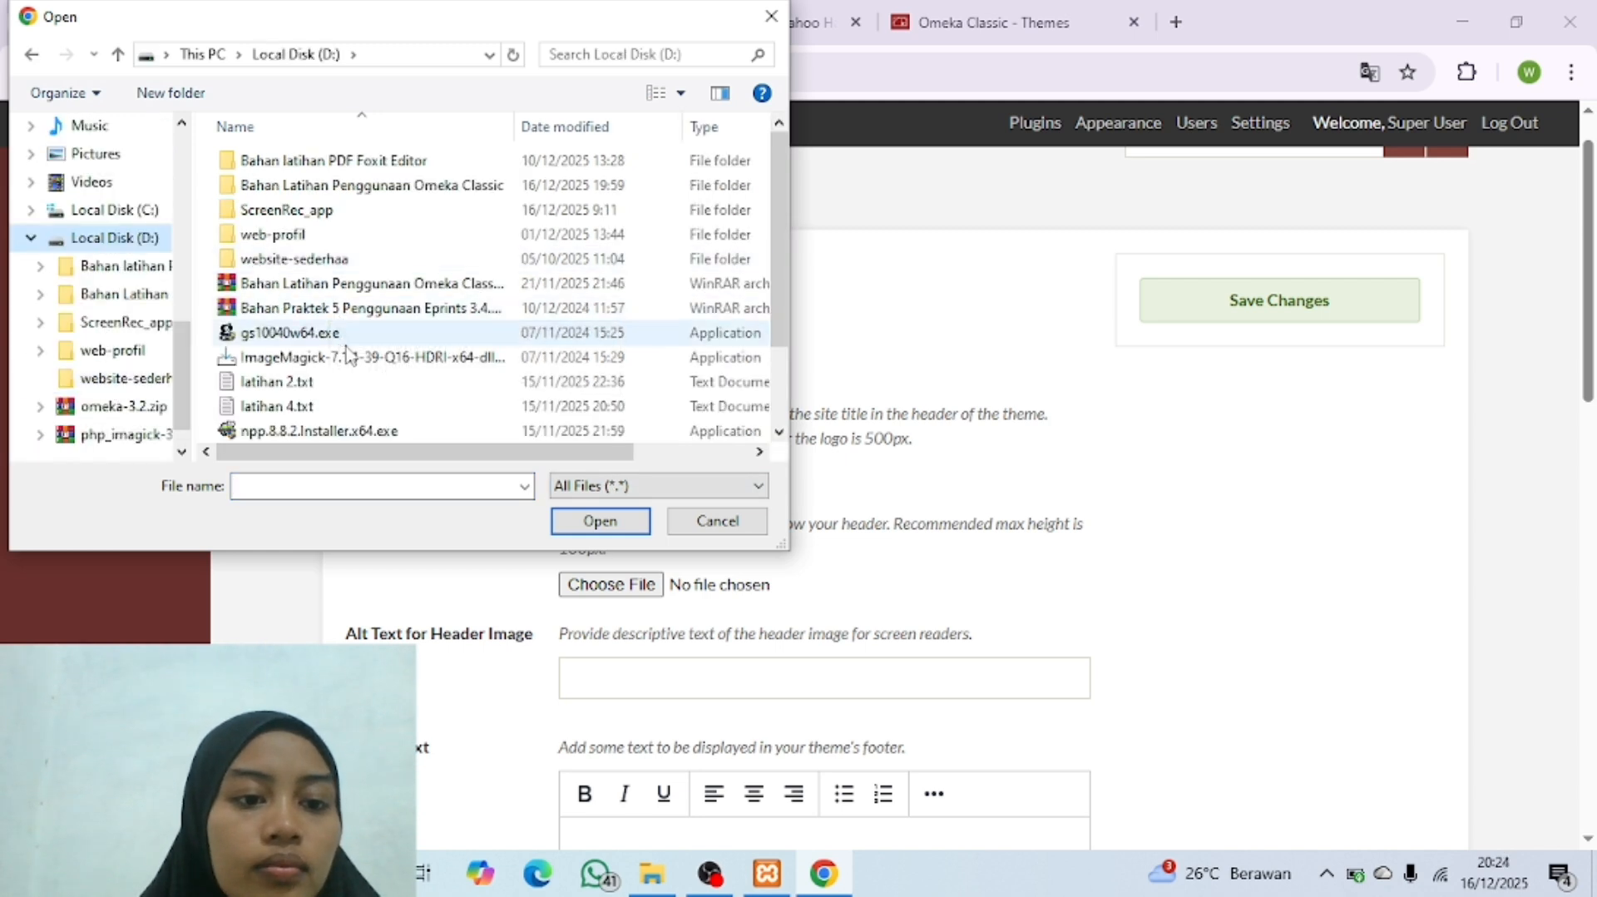
scroll(383, 250, down, 1)
scroll(378, 299, up, 1)
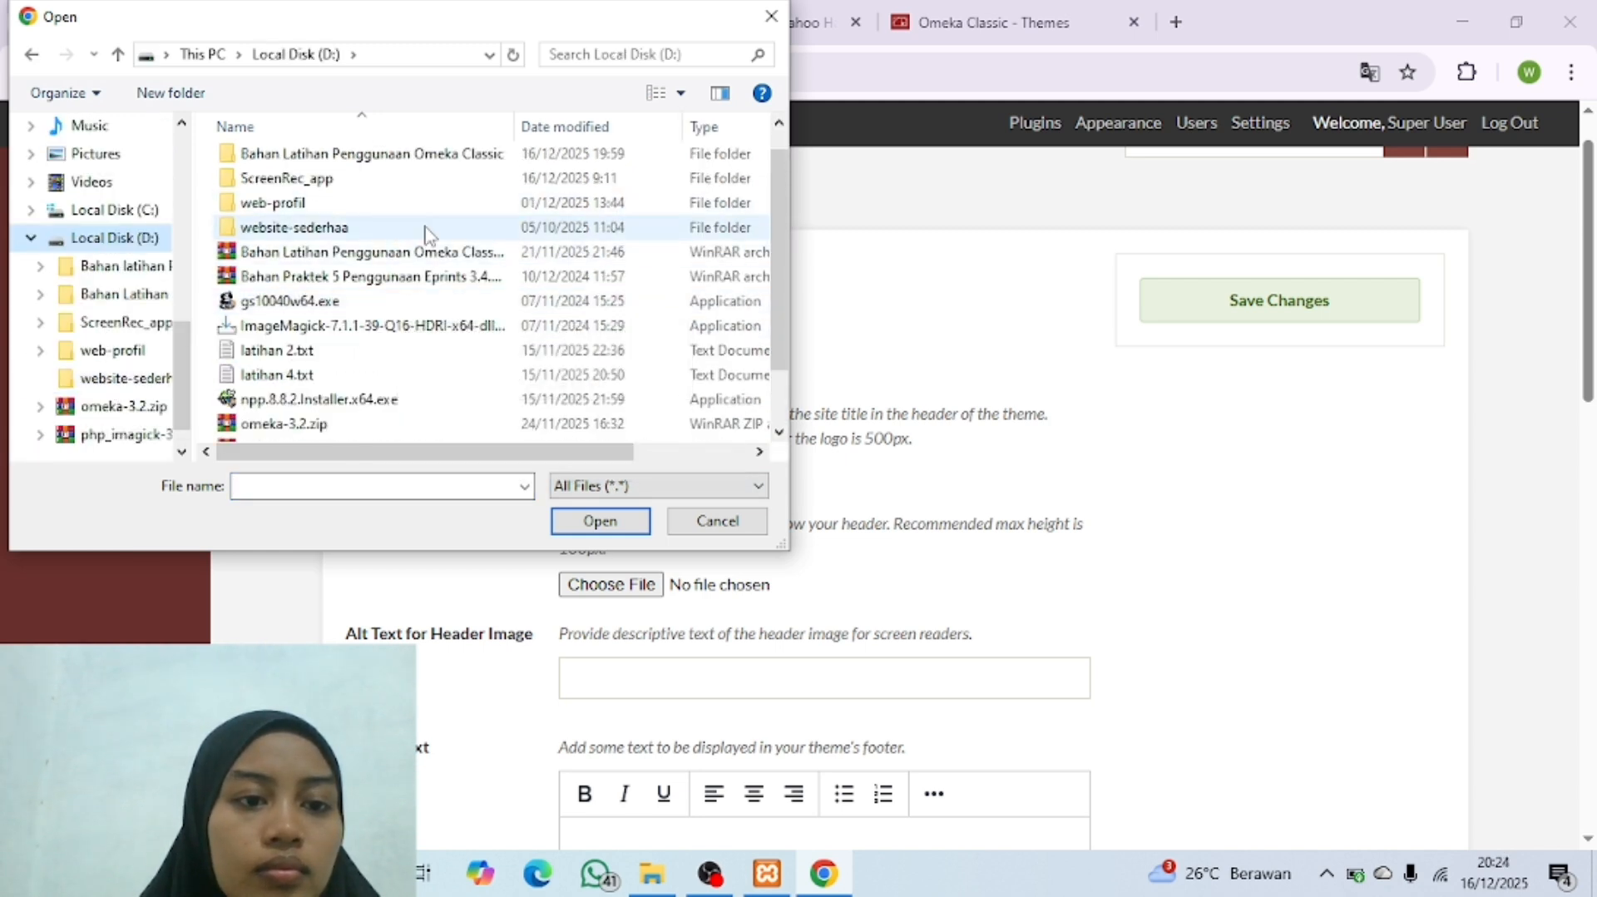
double_click(434, 164)
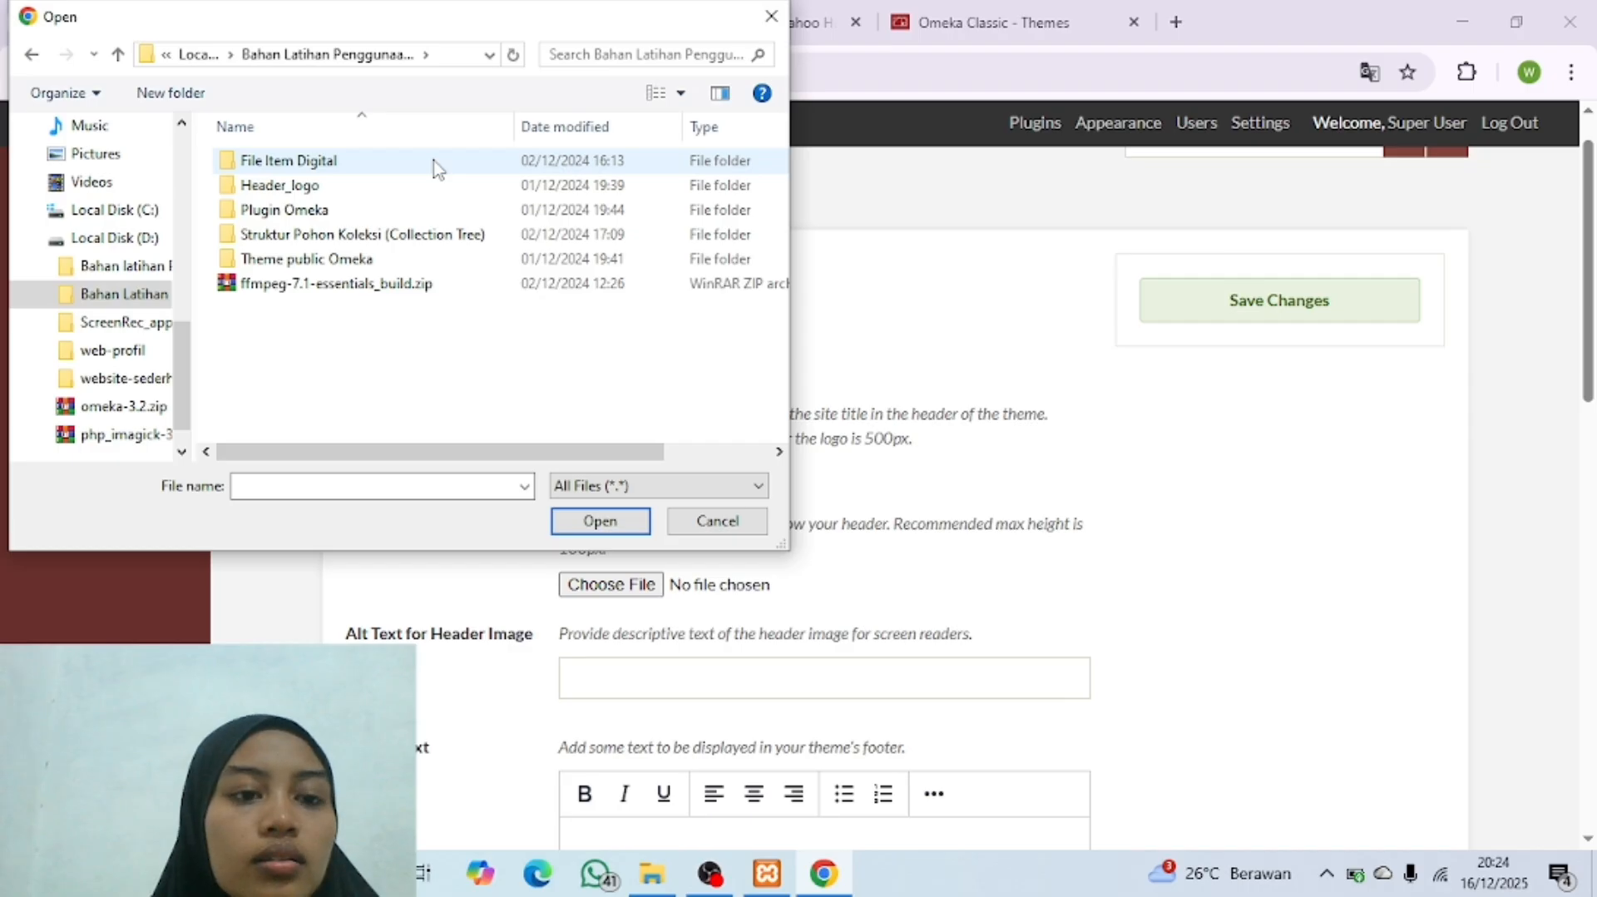
double_click(348, 184)
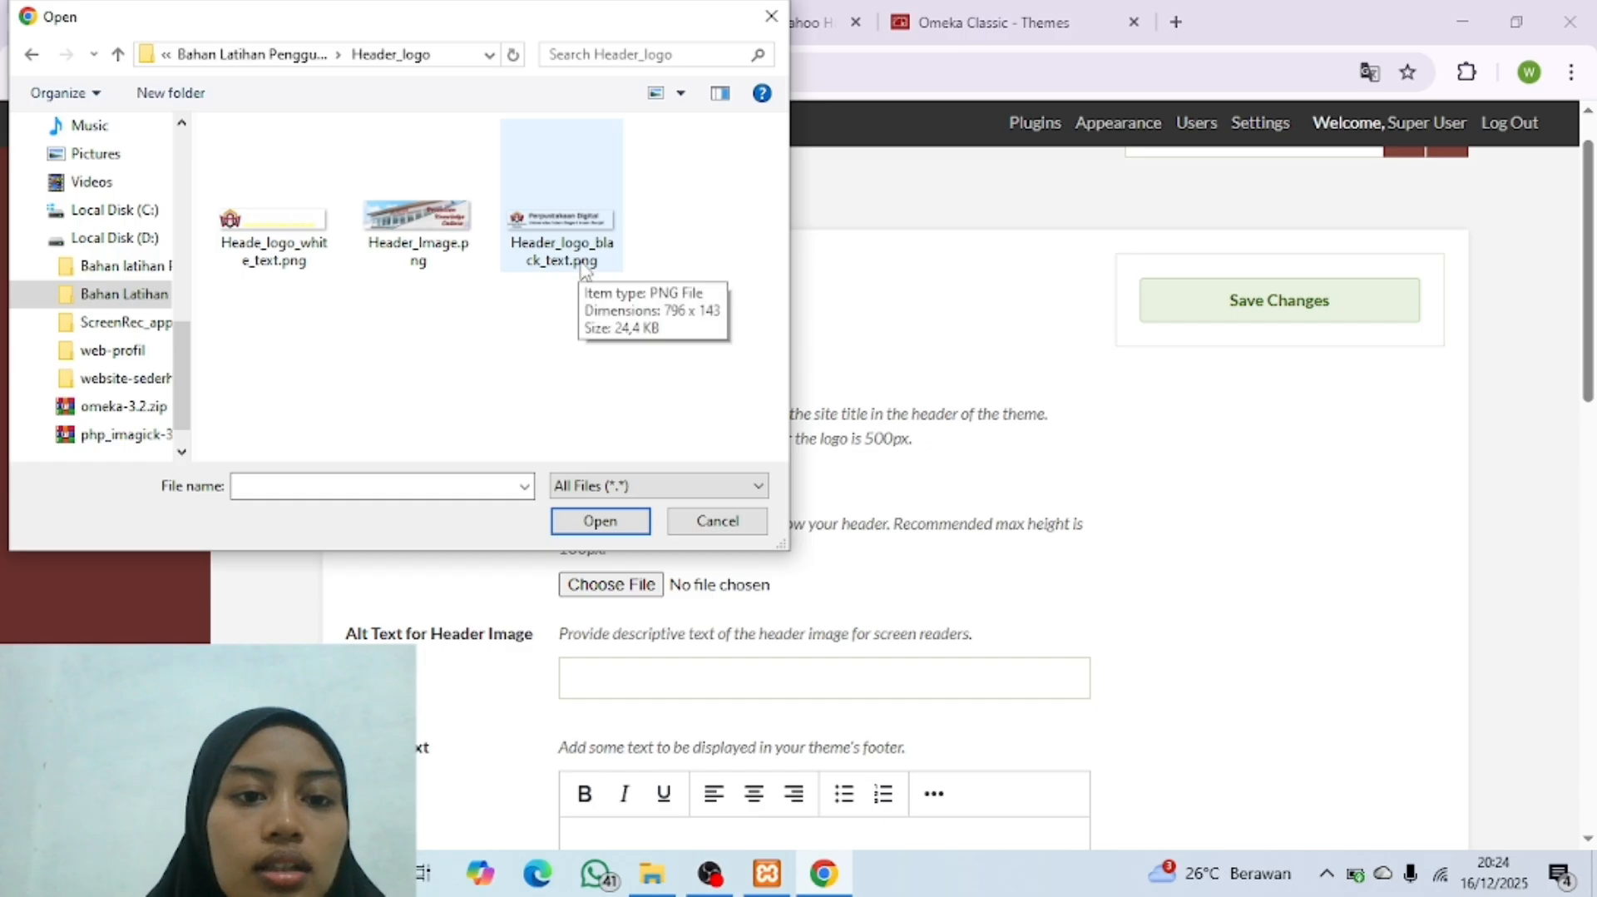
click(529, 256)
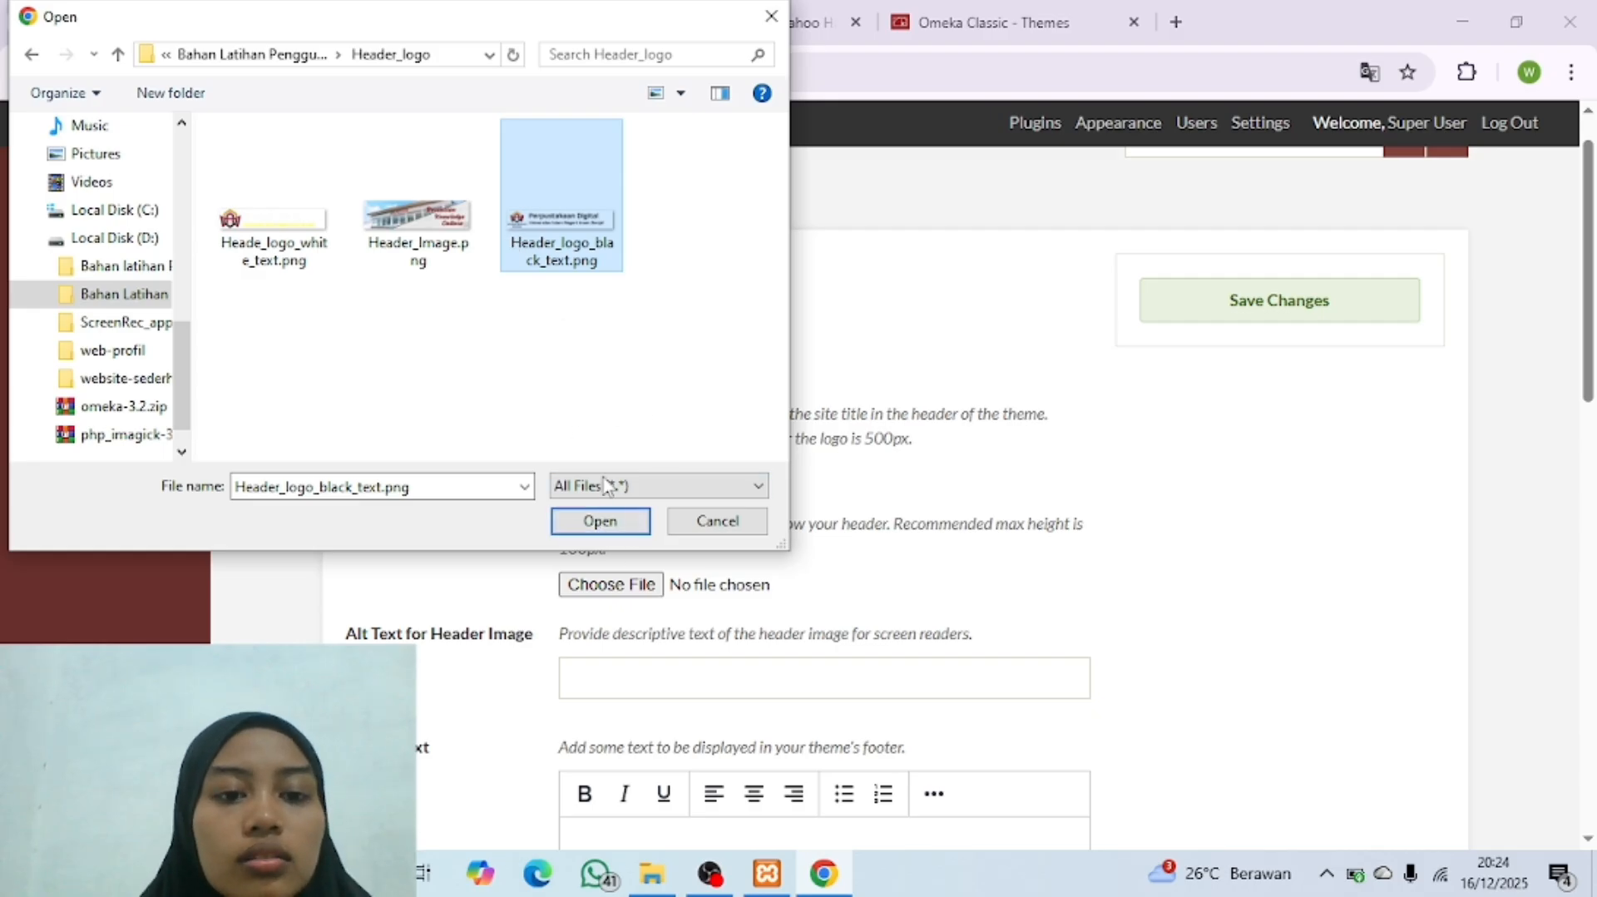
click(599, 521)
Step: Choose Header_Image.png from the Header_logo folder as the Berlin theme's header image
scroll(729, 544, down, 1)
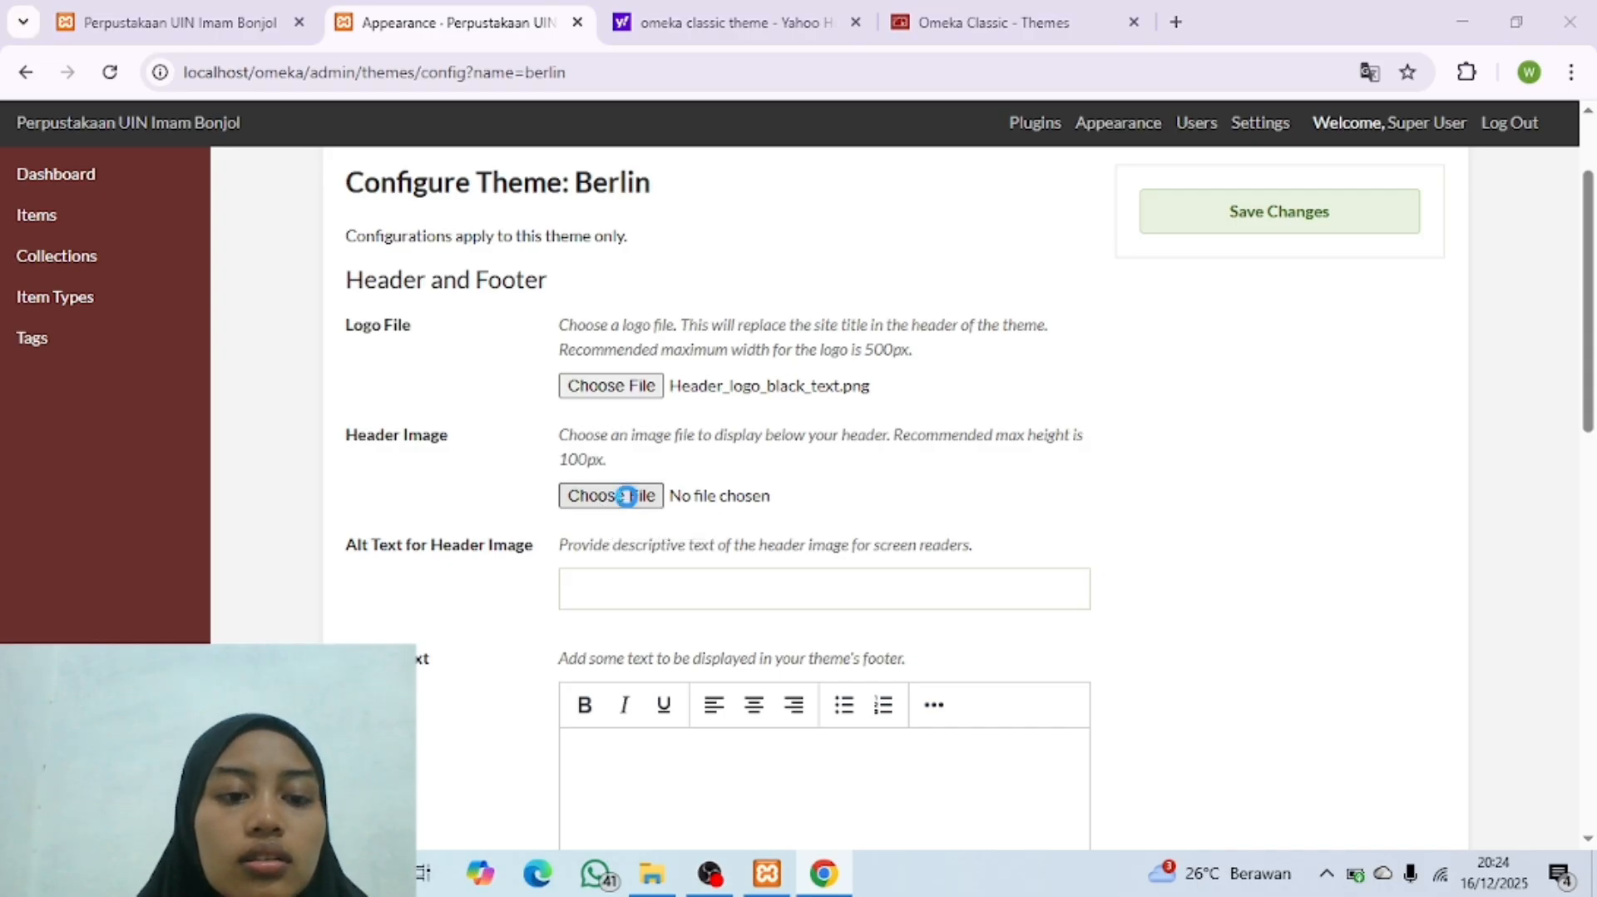
click(628, 495)
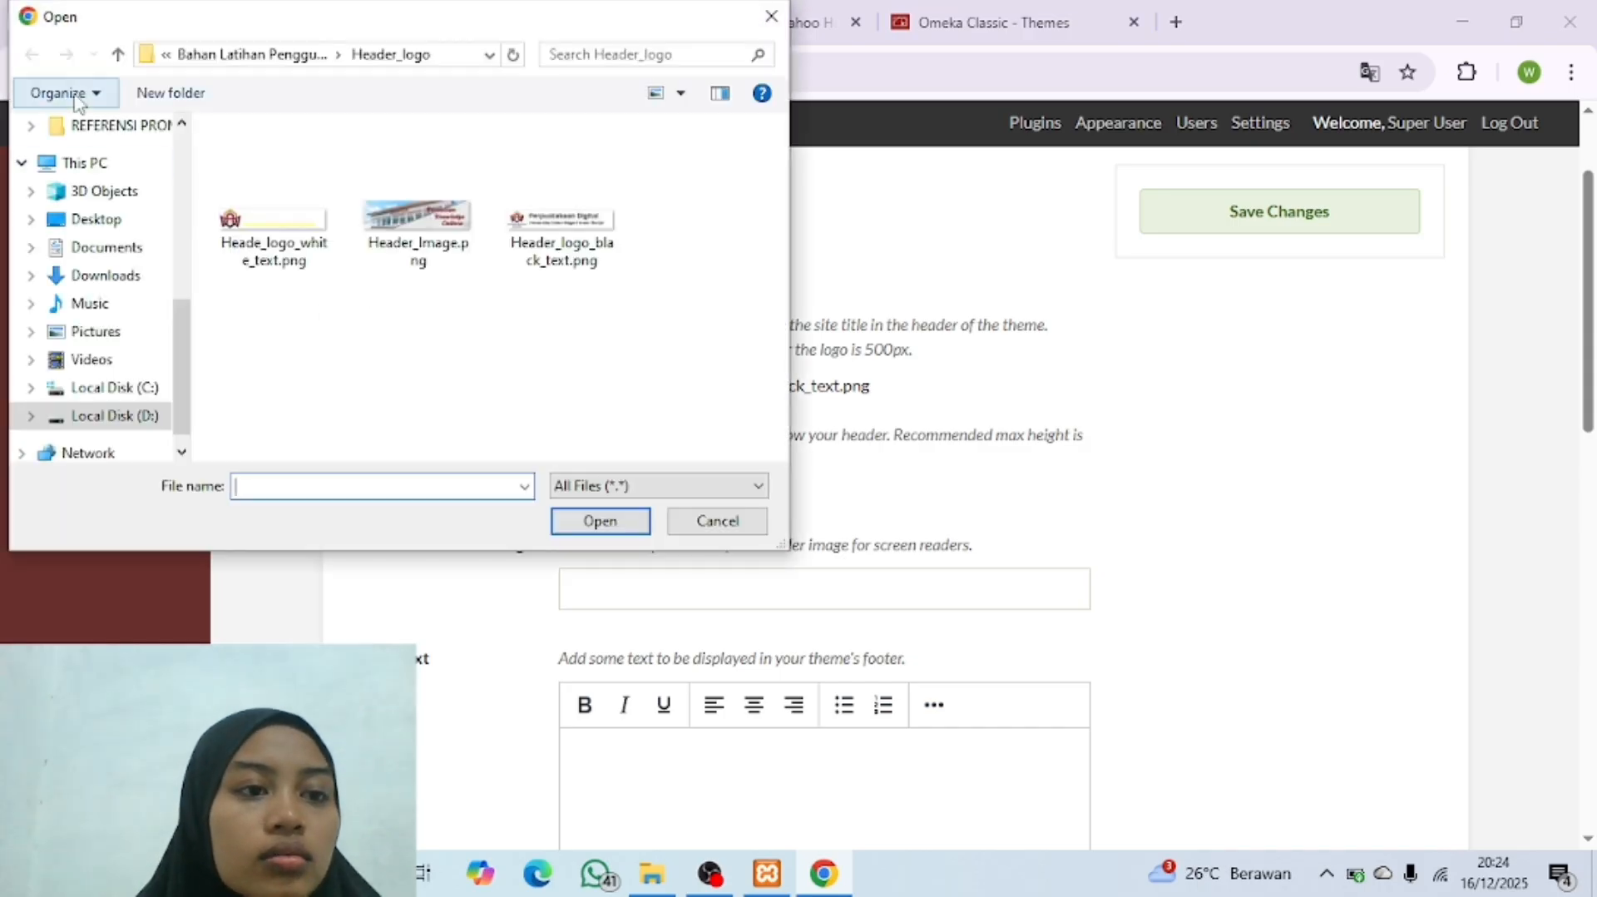
click(117, 56)
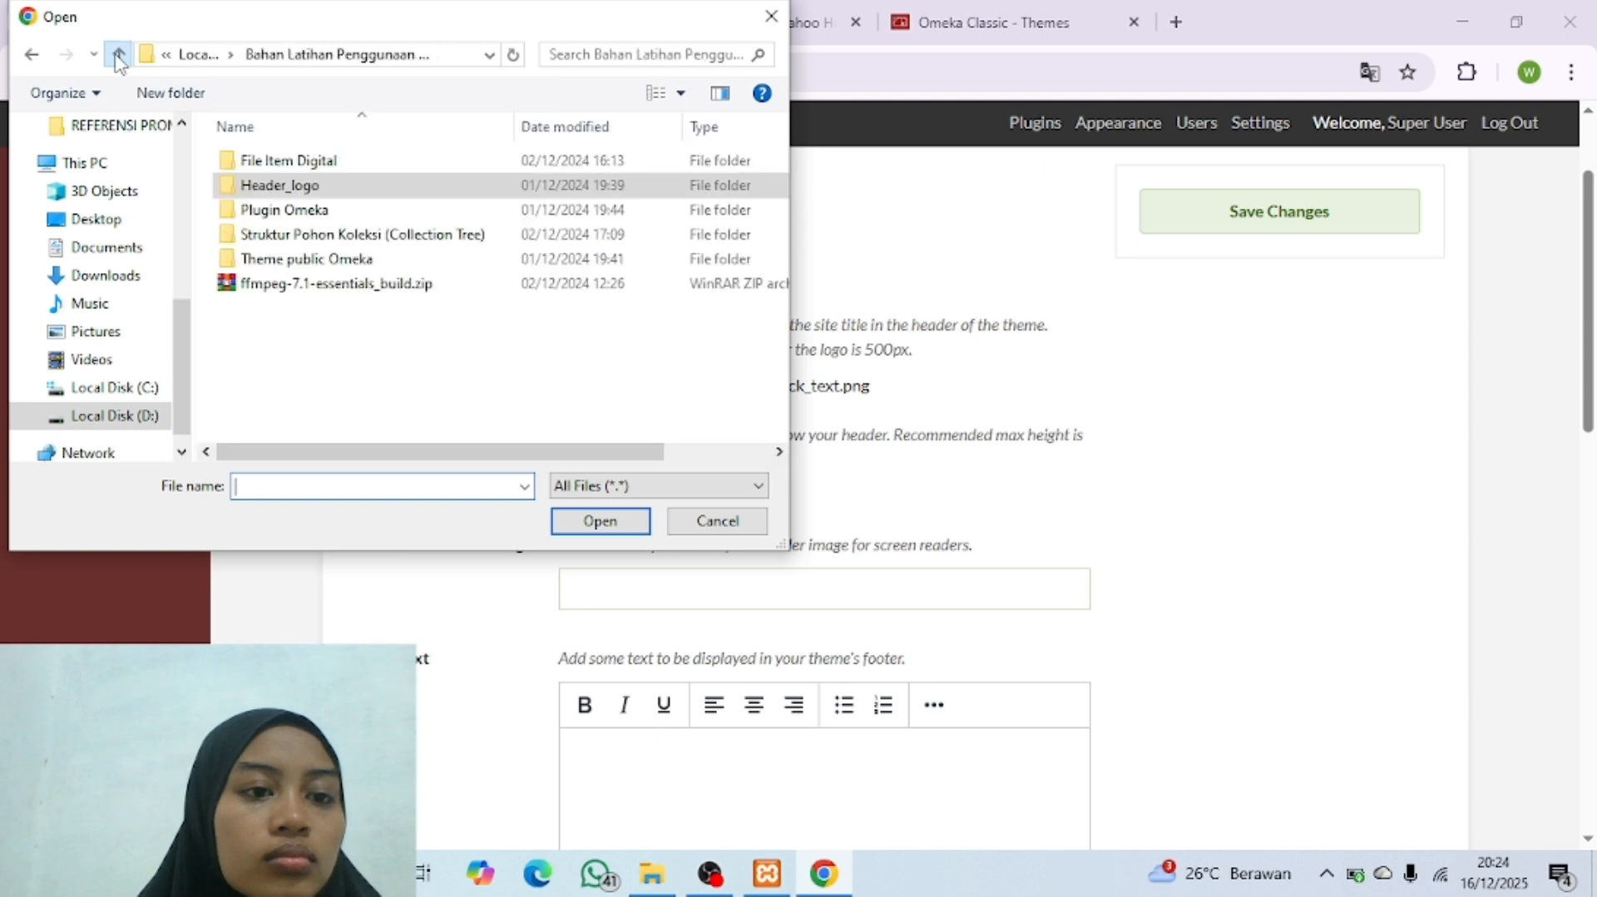
double_click(304, 186)
click(417, 218)
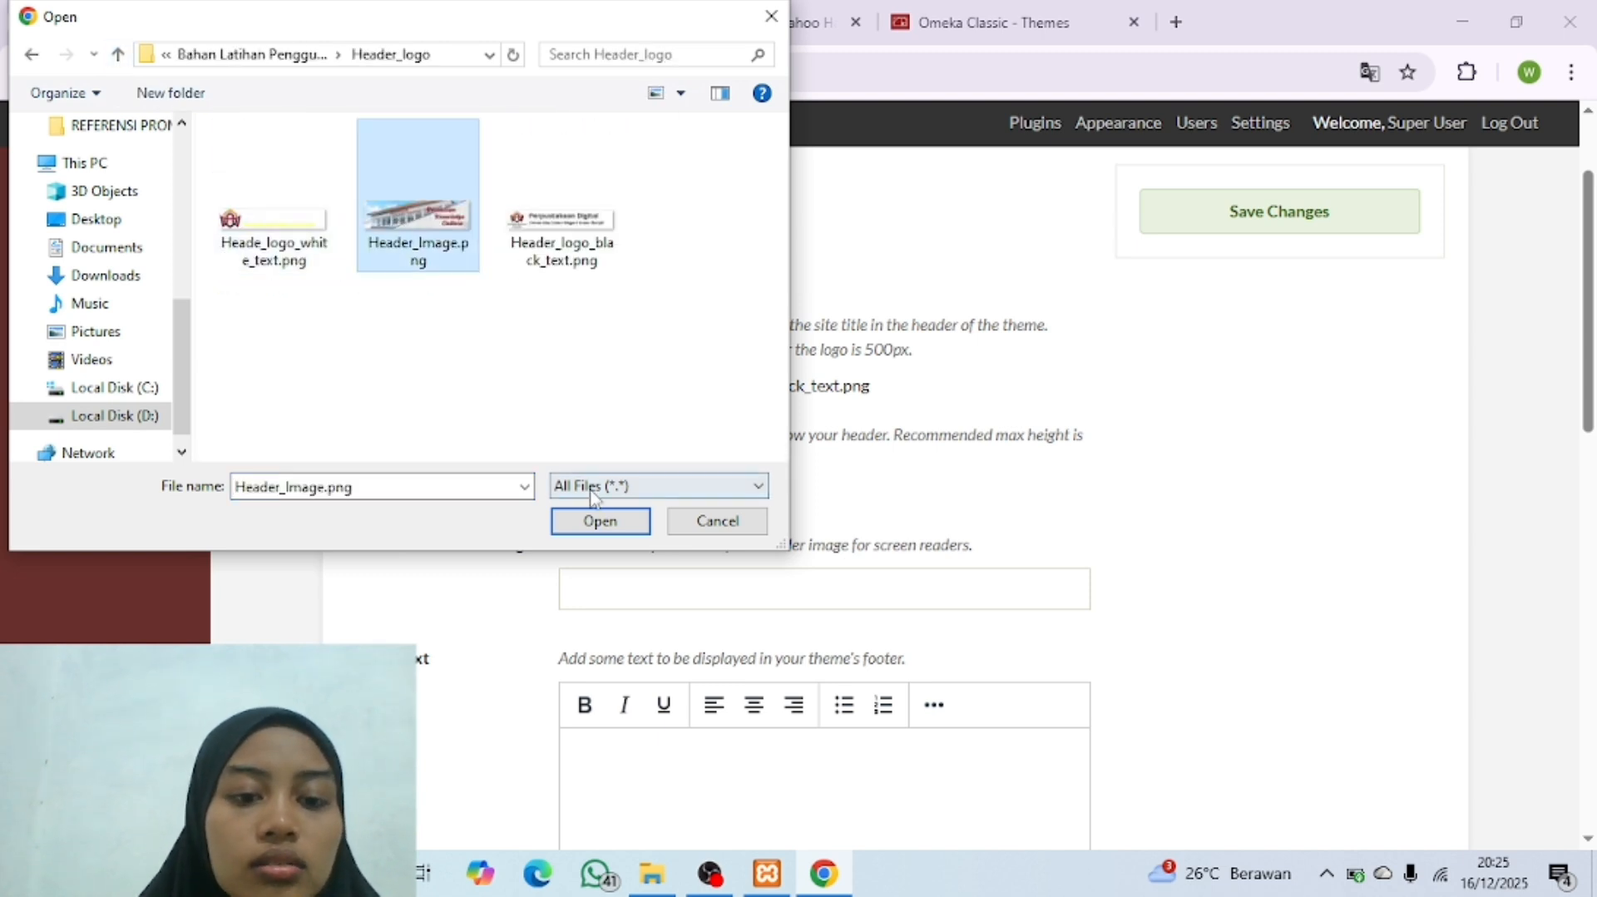
click(599, 521)
Step: Save the Berlin theme settings and review the logo and header image previews
scroll(1169, 445, up, 2)
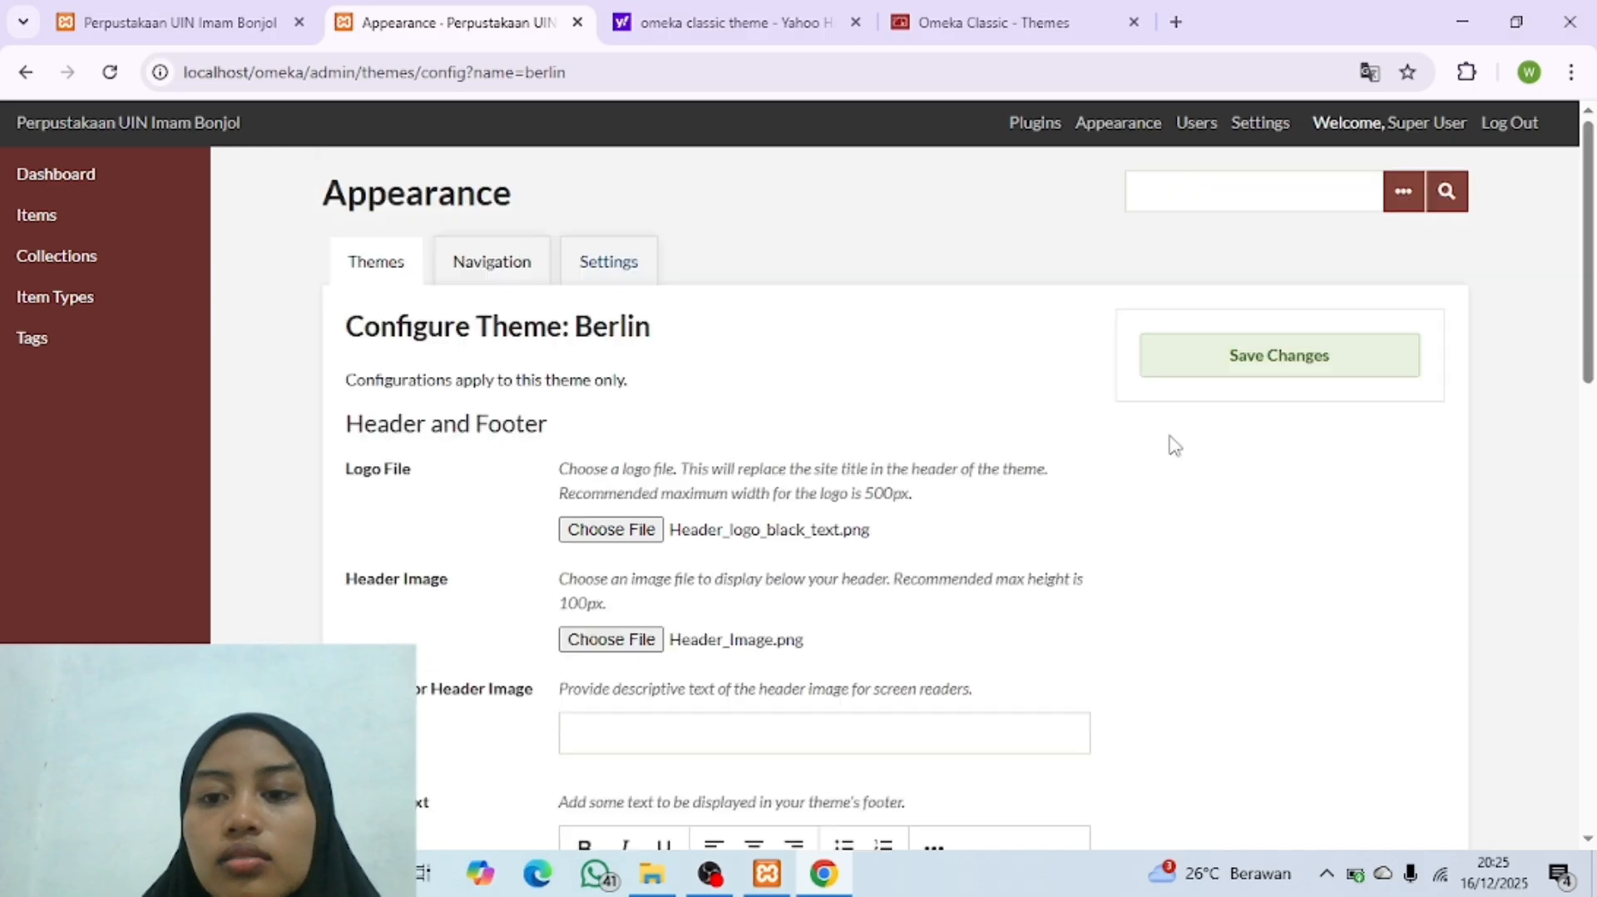
scroll(1170, 445, down, 10)
scroll(1170, 445, up, 10)
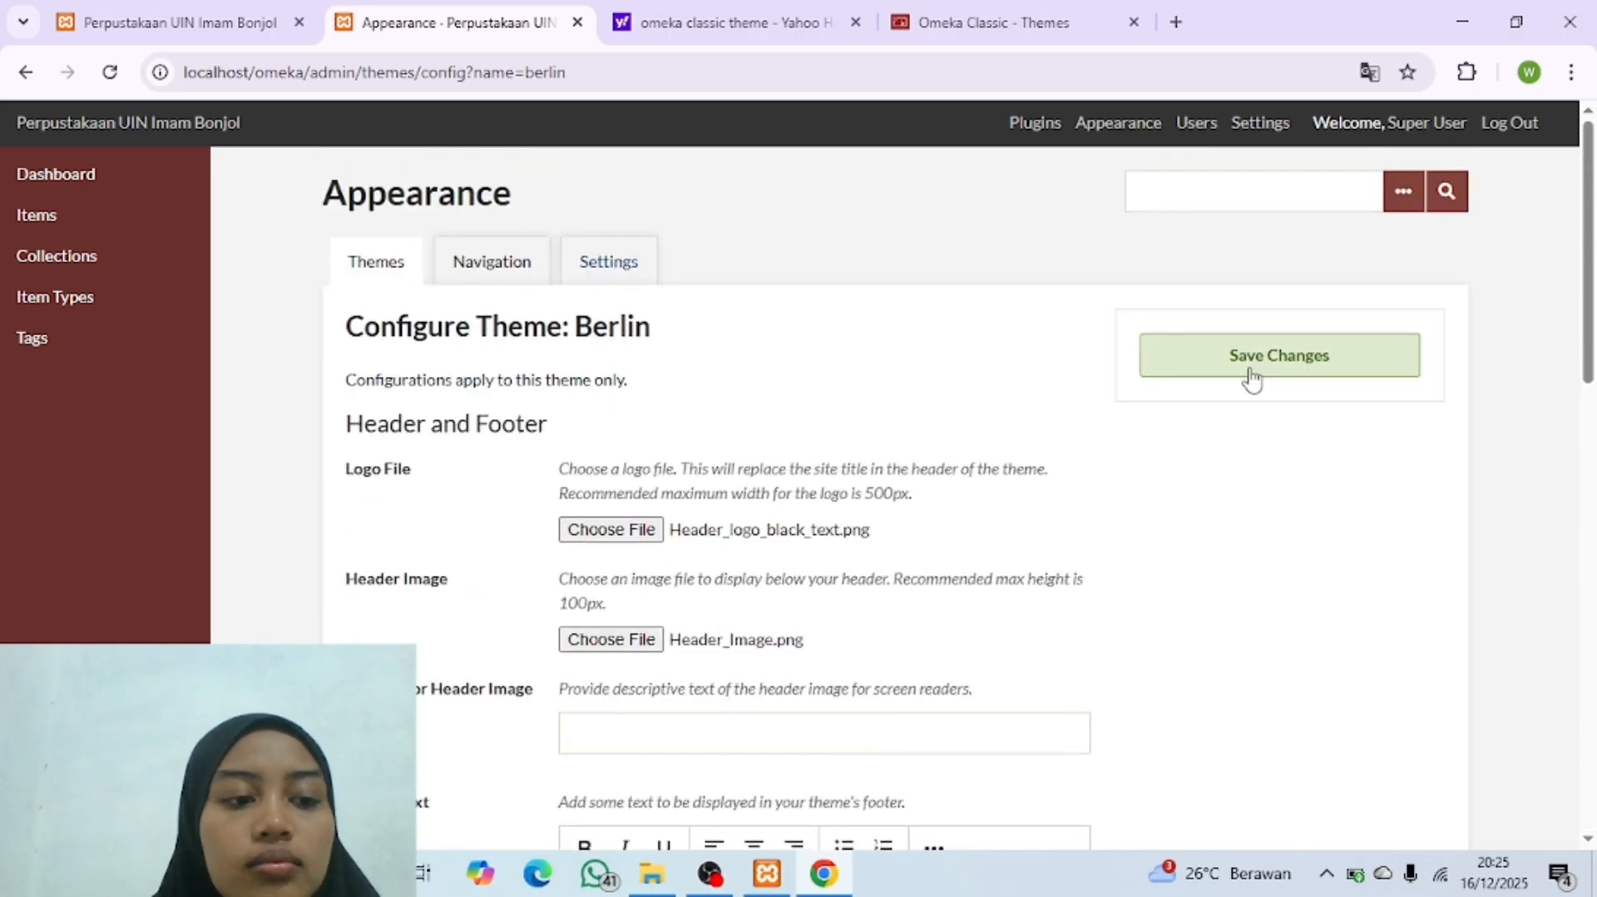
click(1252, 378)
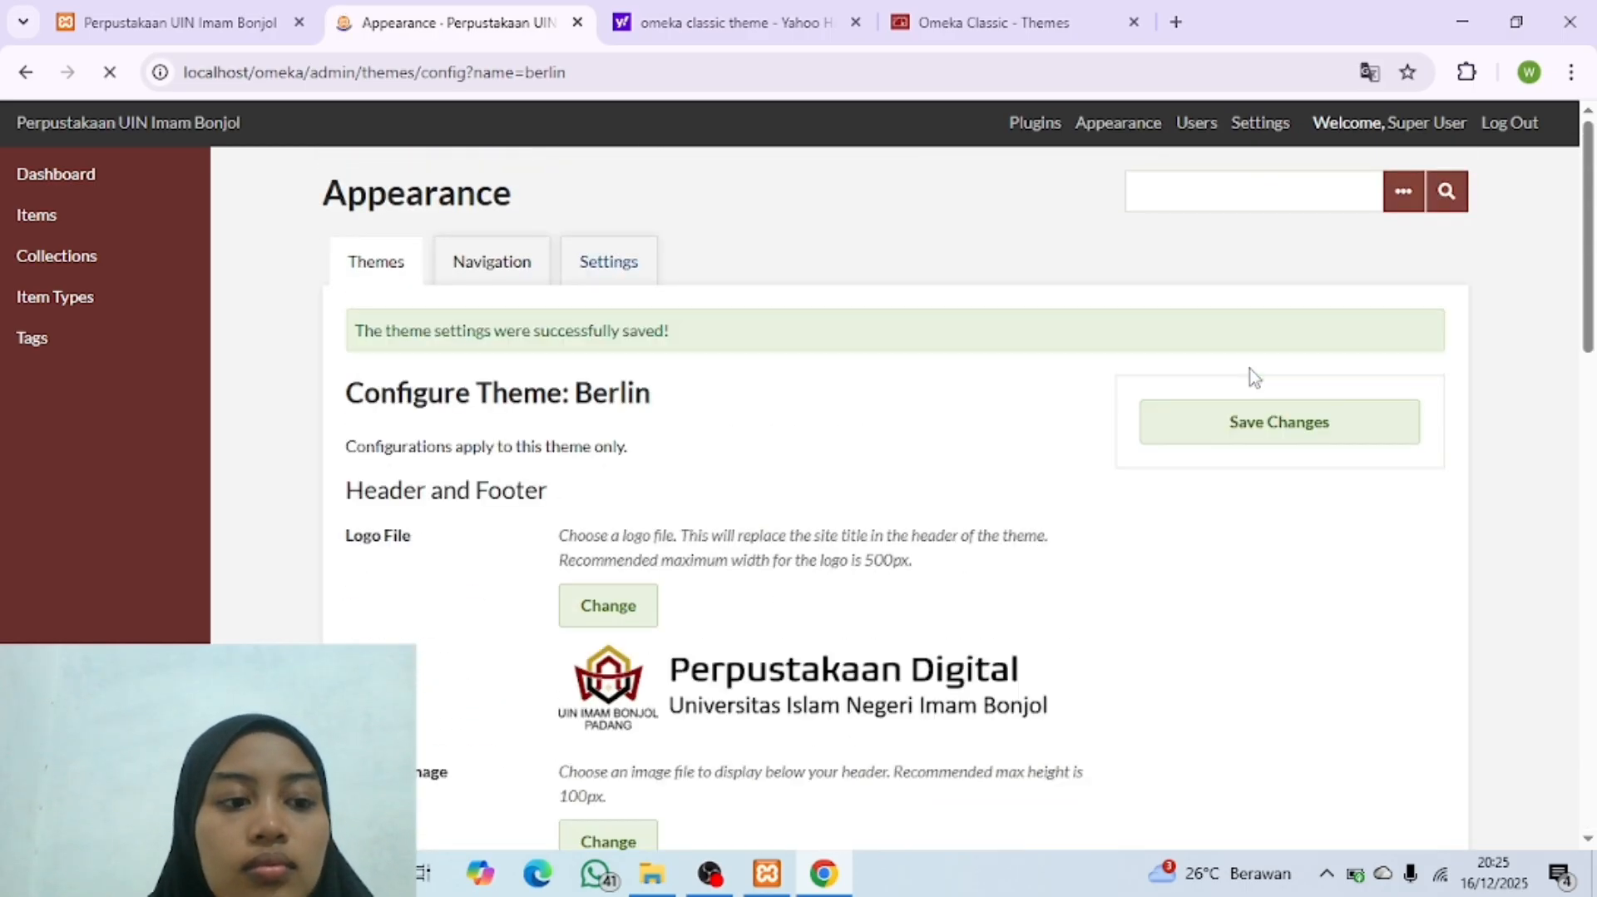
scroll(1037, 500, down, 4)
scroll(1037, 500, up, 2)
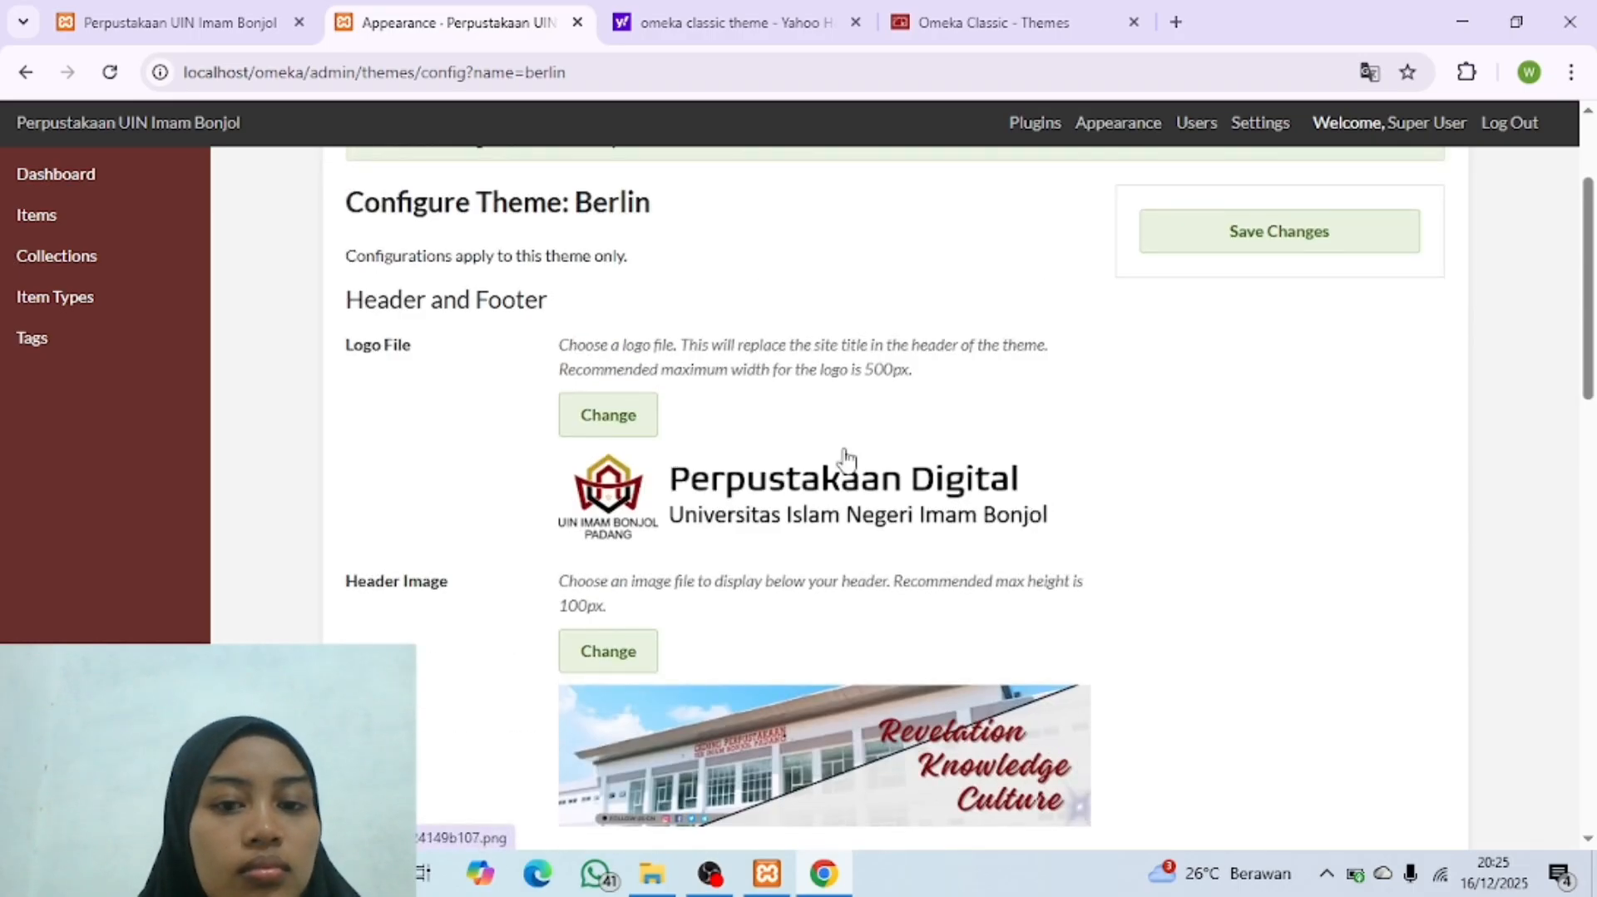
scroll(738, 599, down, 3)
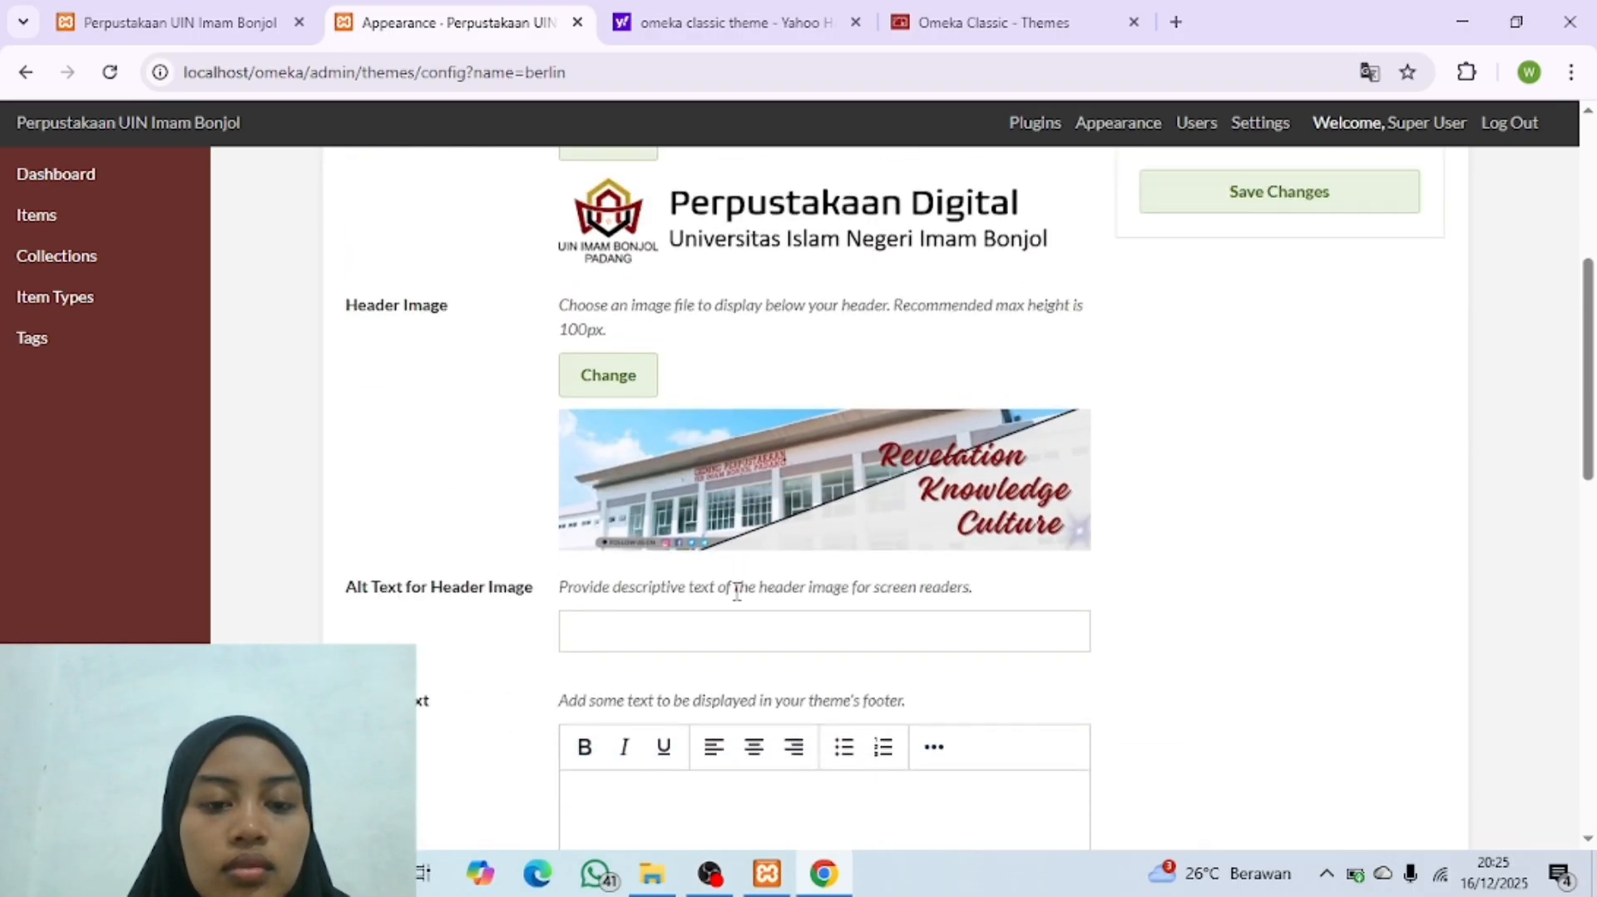
scroll(738, 601, up, 4)
scroll(774, 648, down, 3)
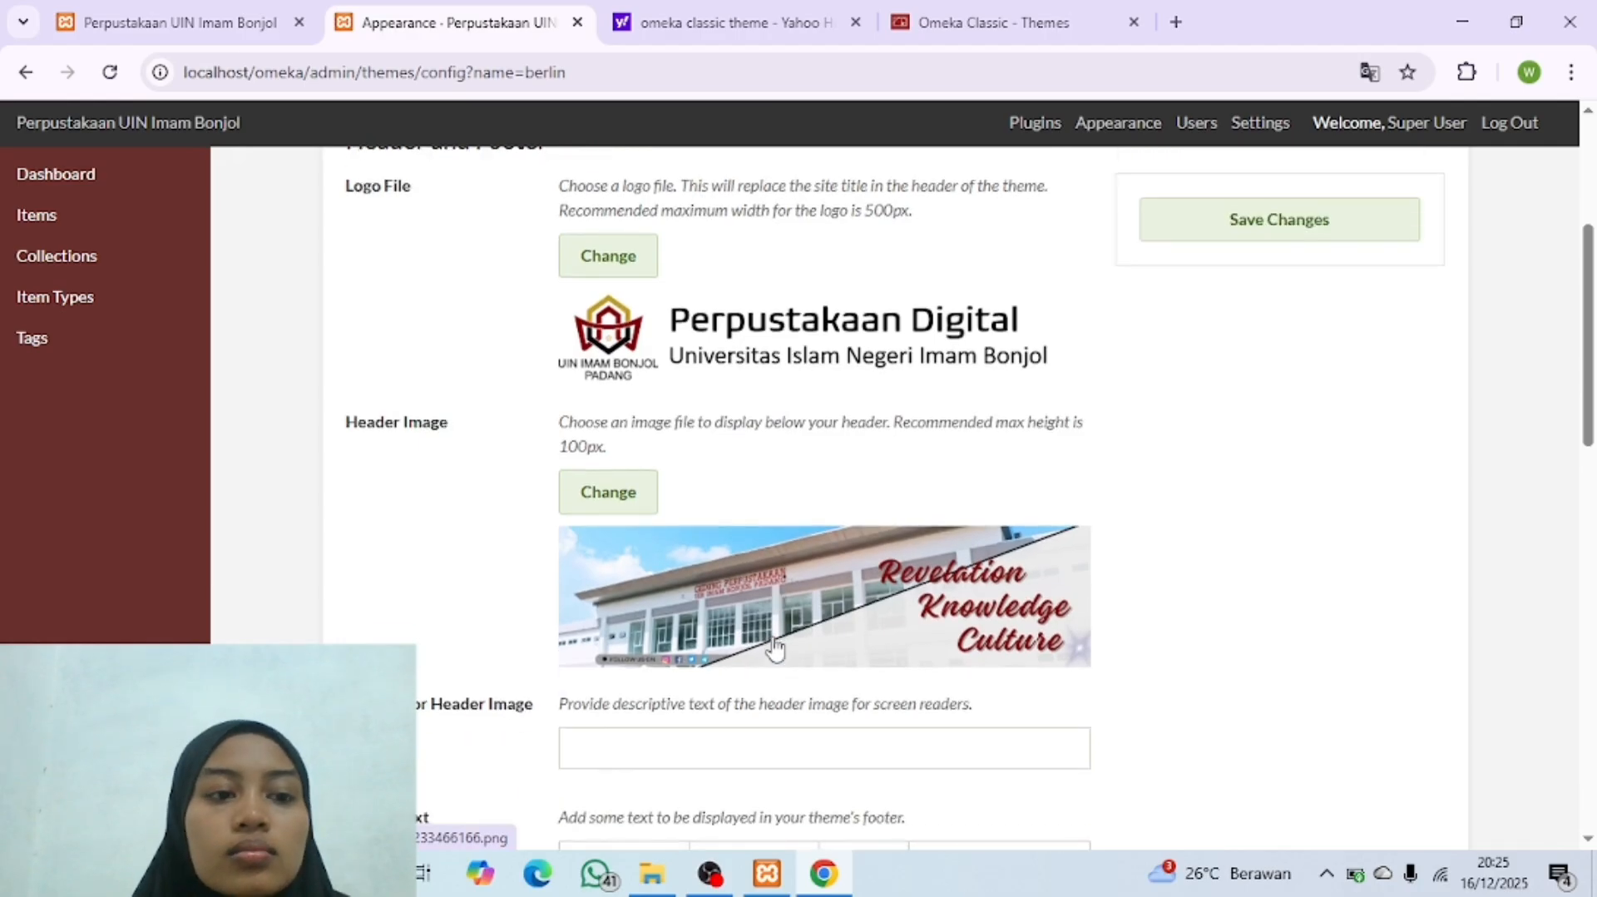
Step: Reload the public homepage and examine the logo and header image on it
click(221, 11)
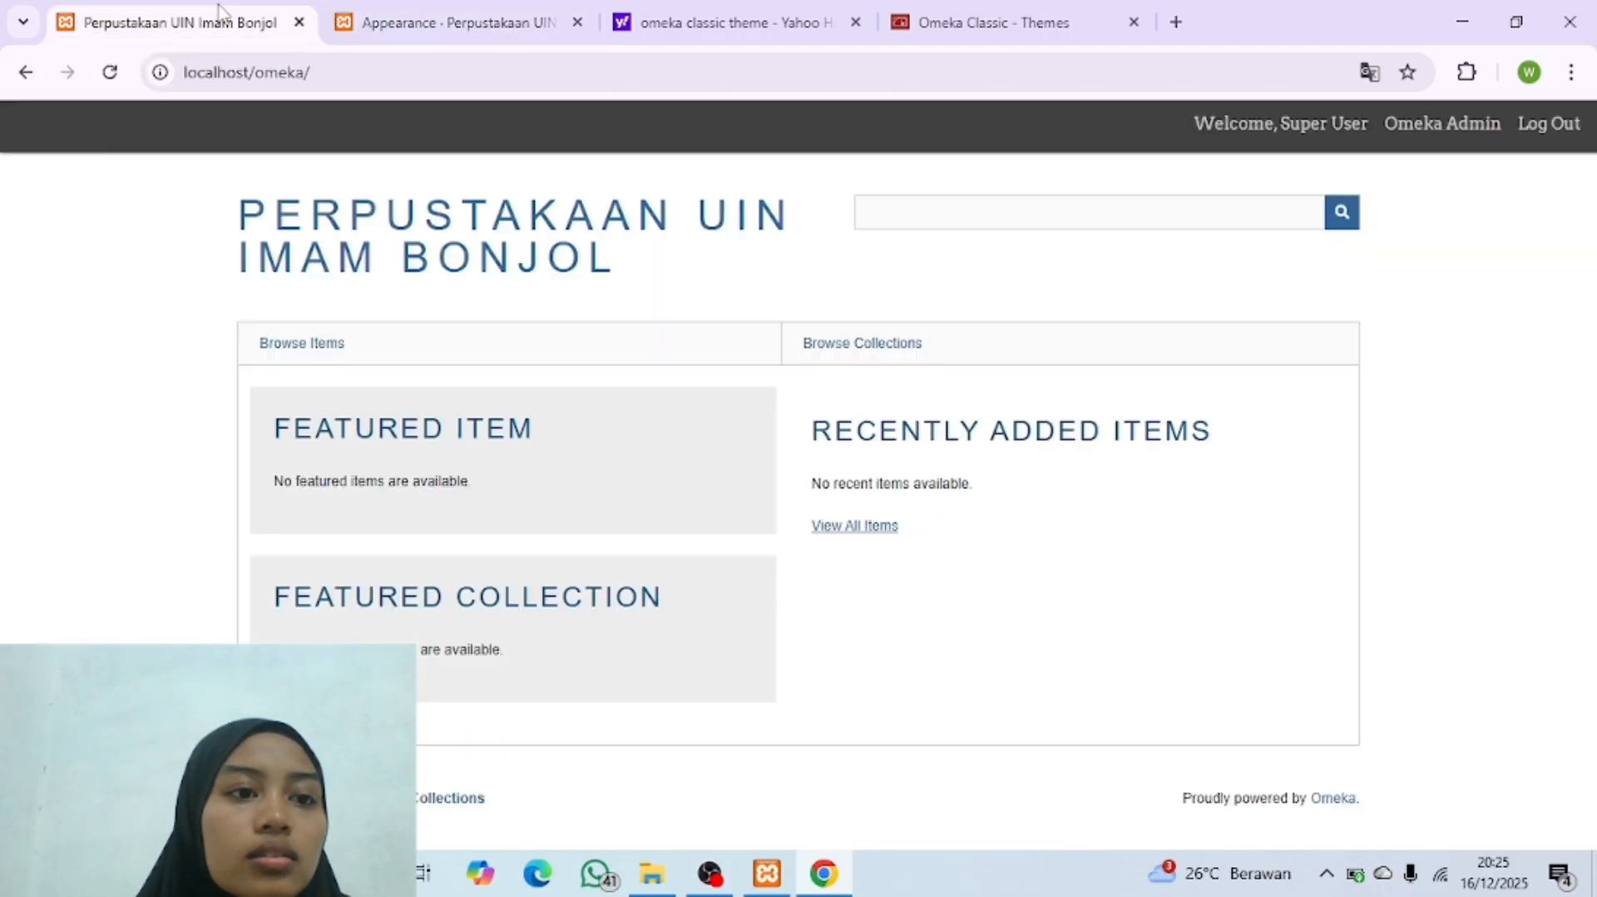
click(107, 75)
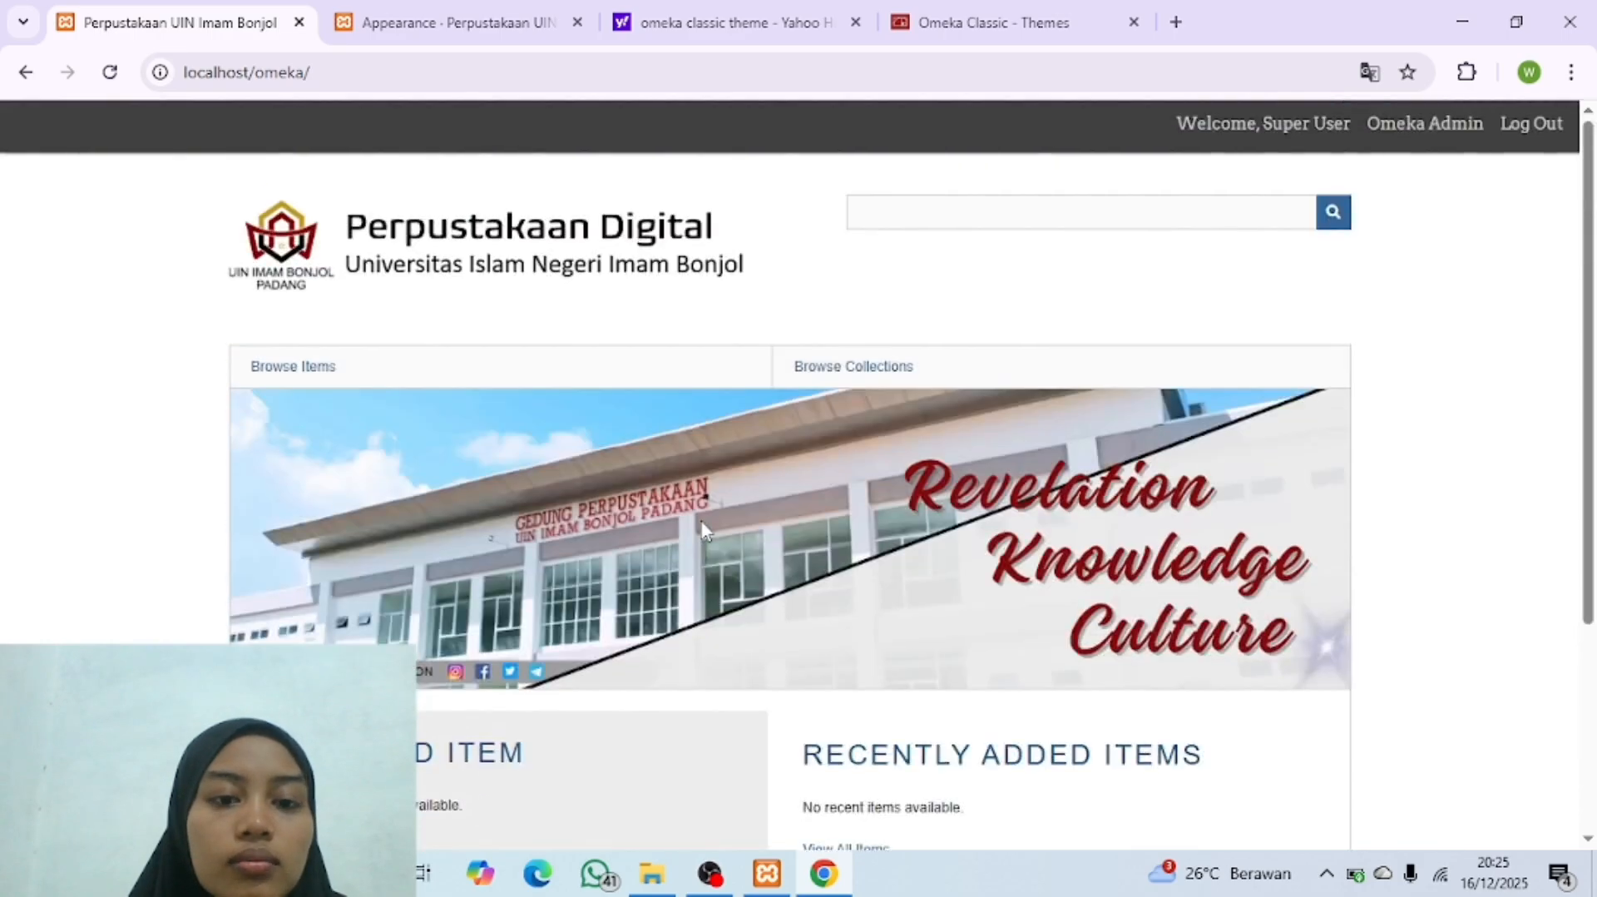
scroll(702, 528, down, 2)
scroll(703, 528, up, 2)
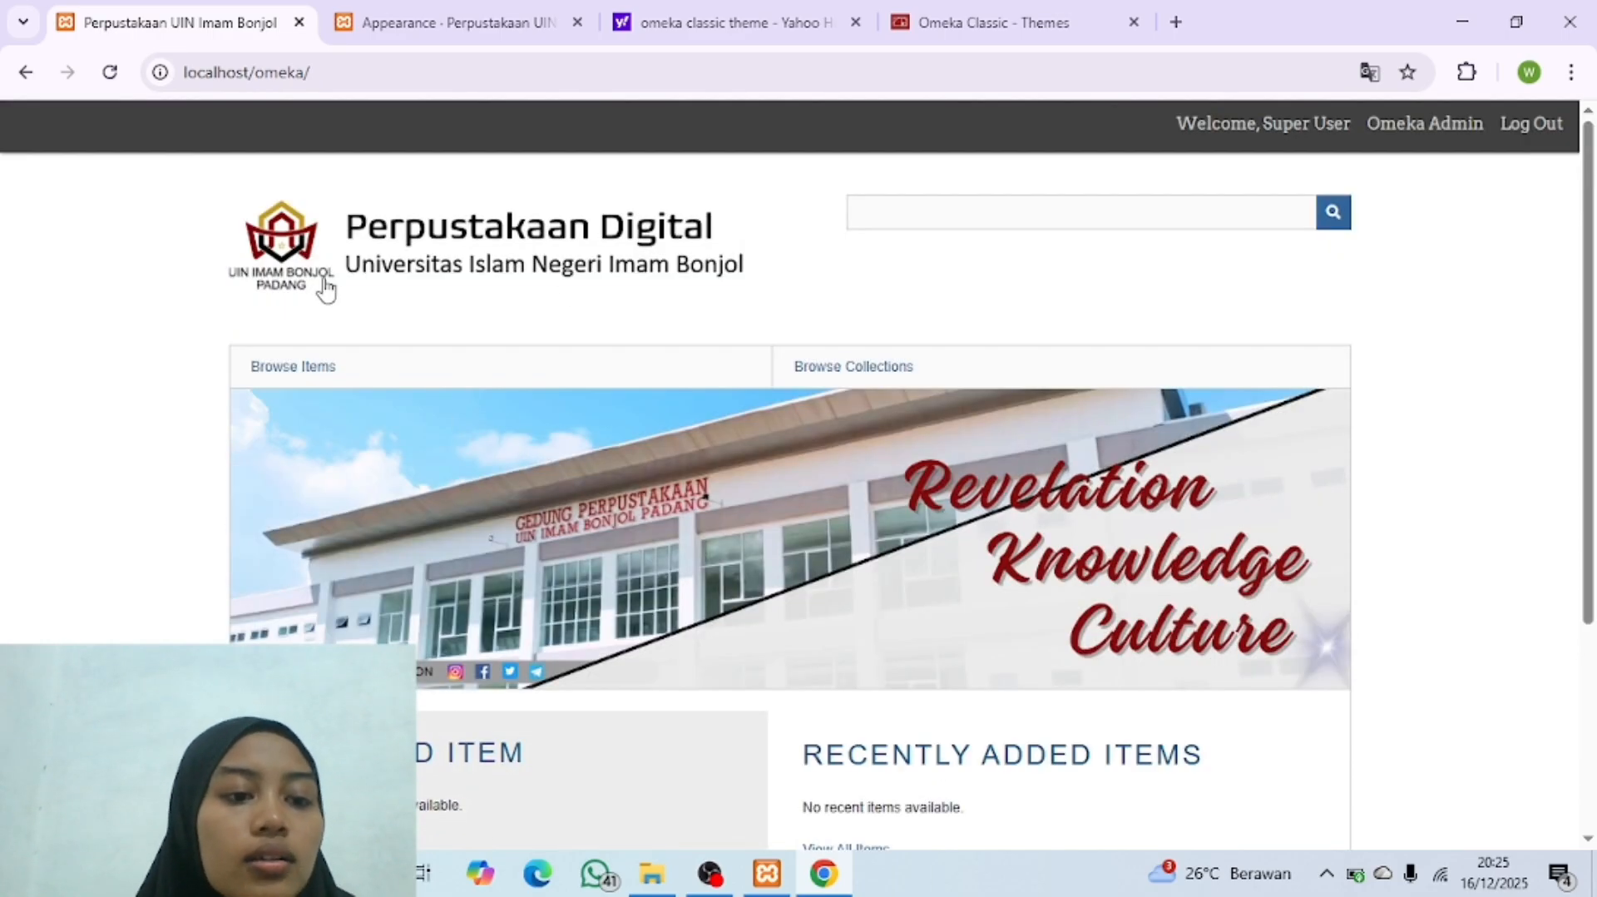
scroll(449, 379, down, 1)
scroll(449, 379, up, 1)
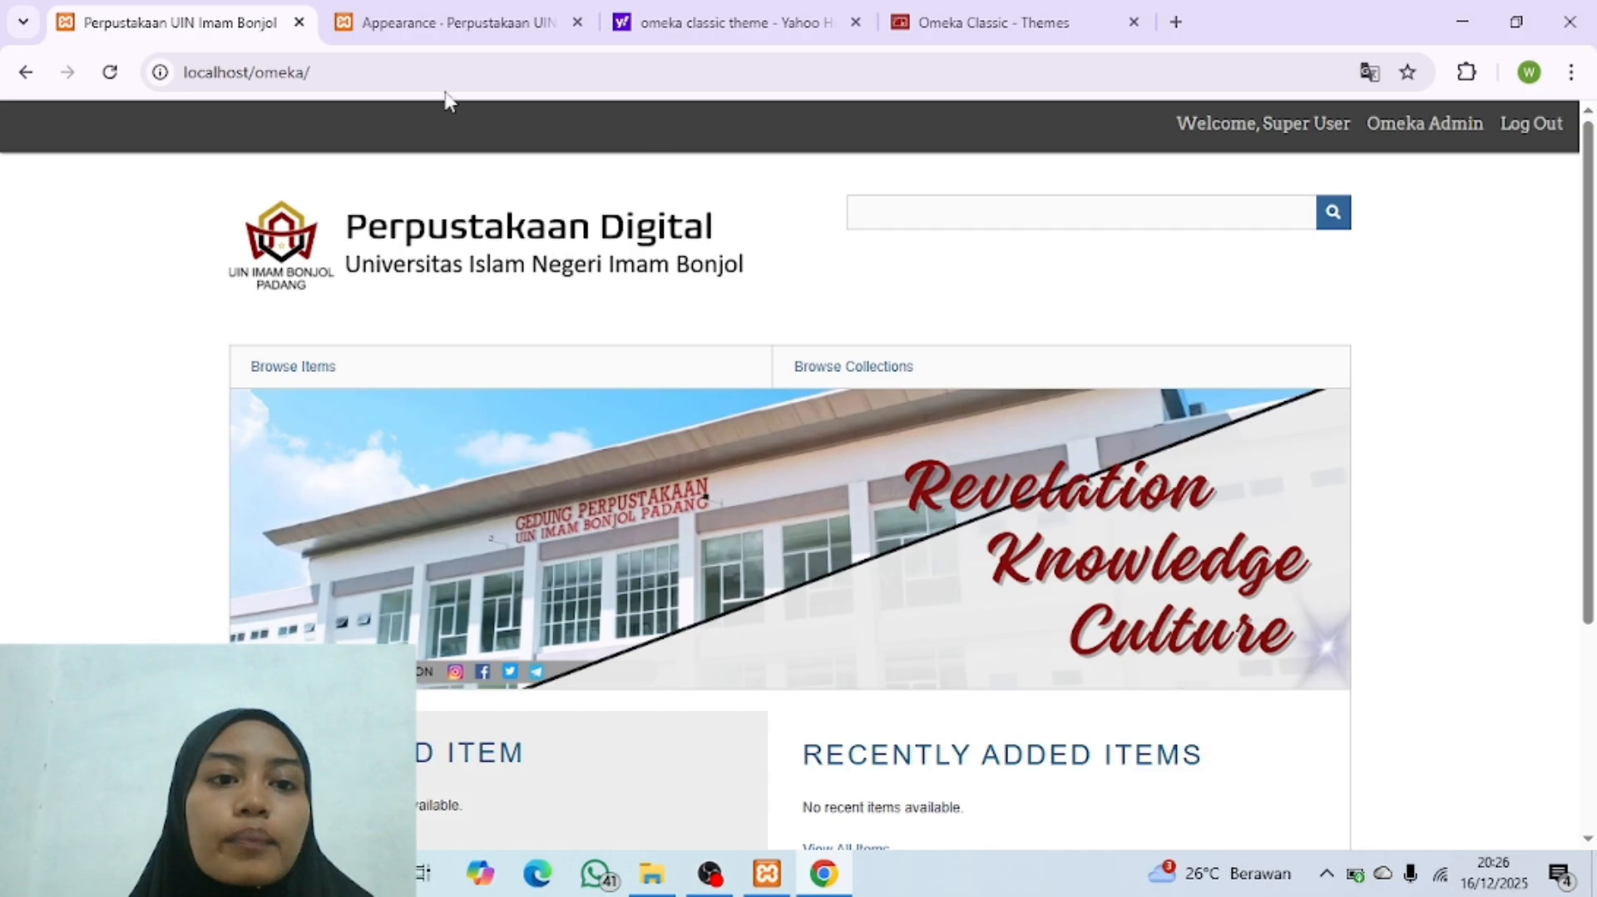
Step: Return to the Omeka admin site and open the Plugins page to review the bundled plugins
click(449, 23)
scroll(639, 343, up, 4)
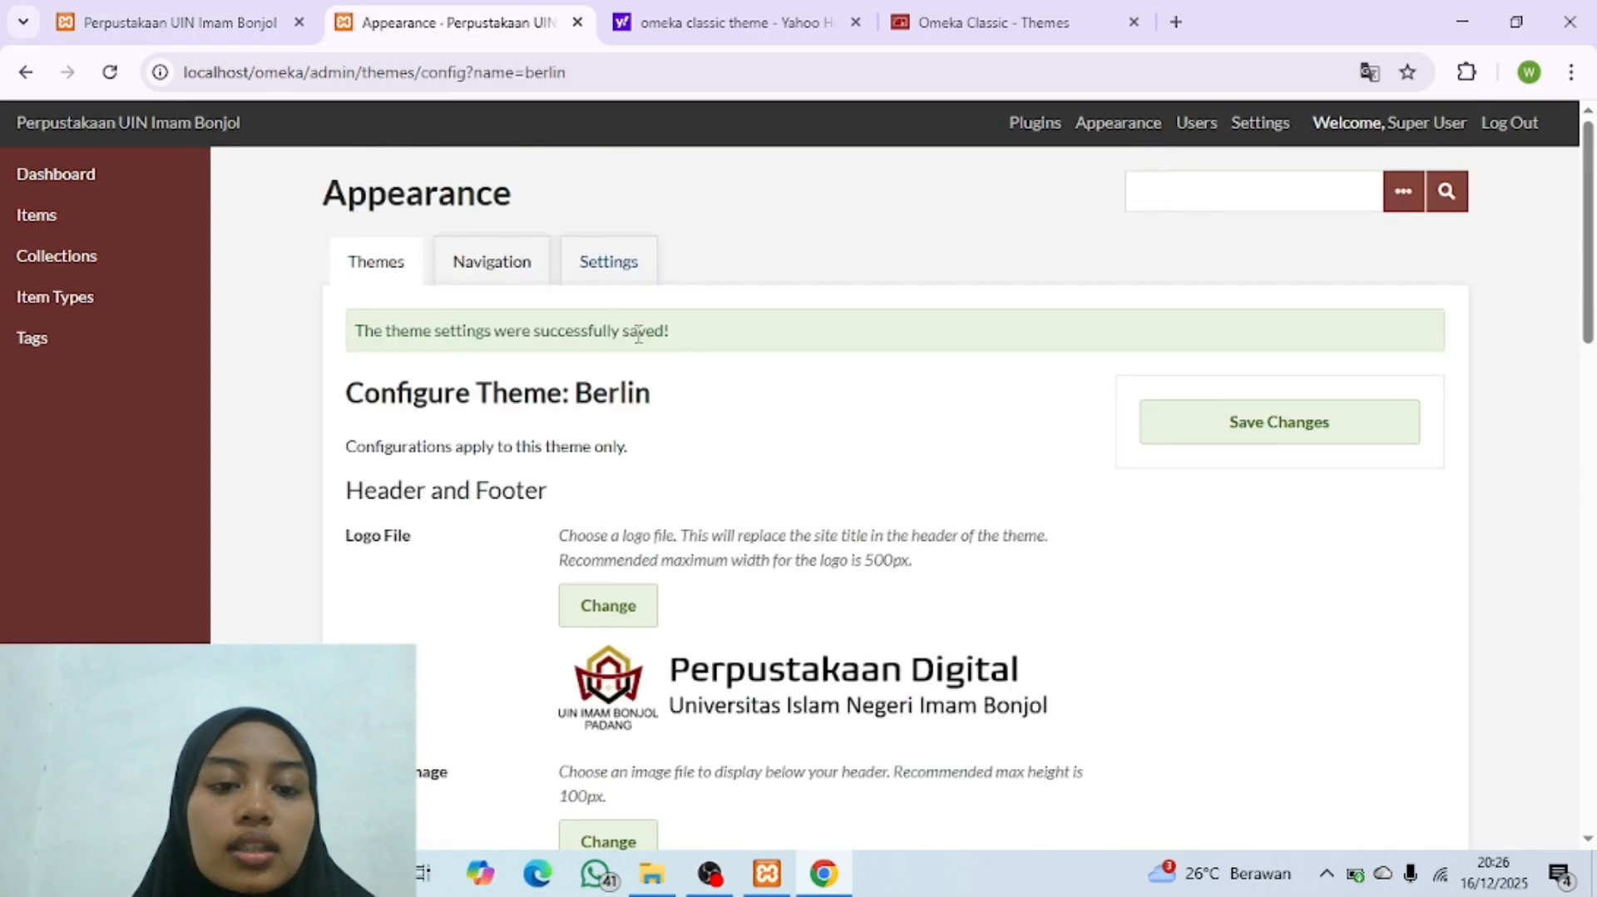
click(1035, 124)
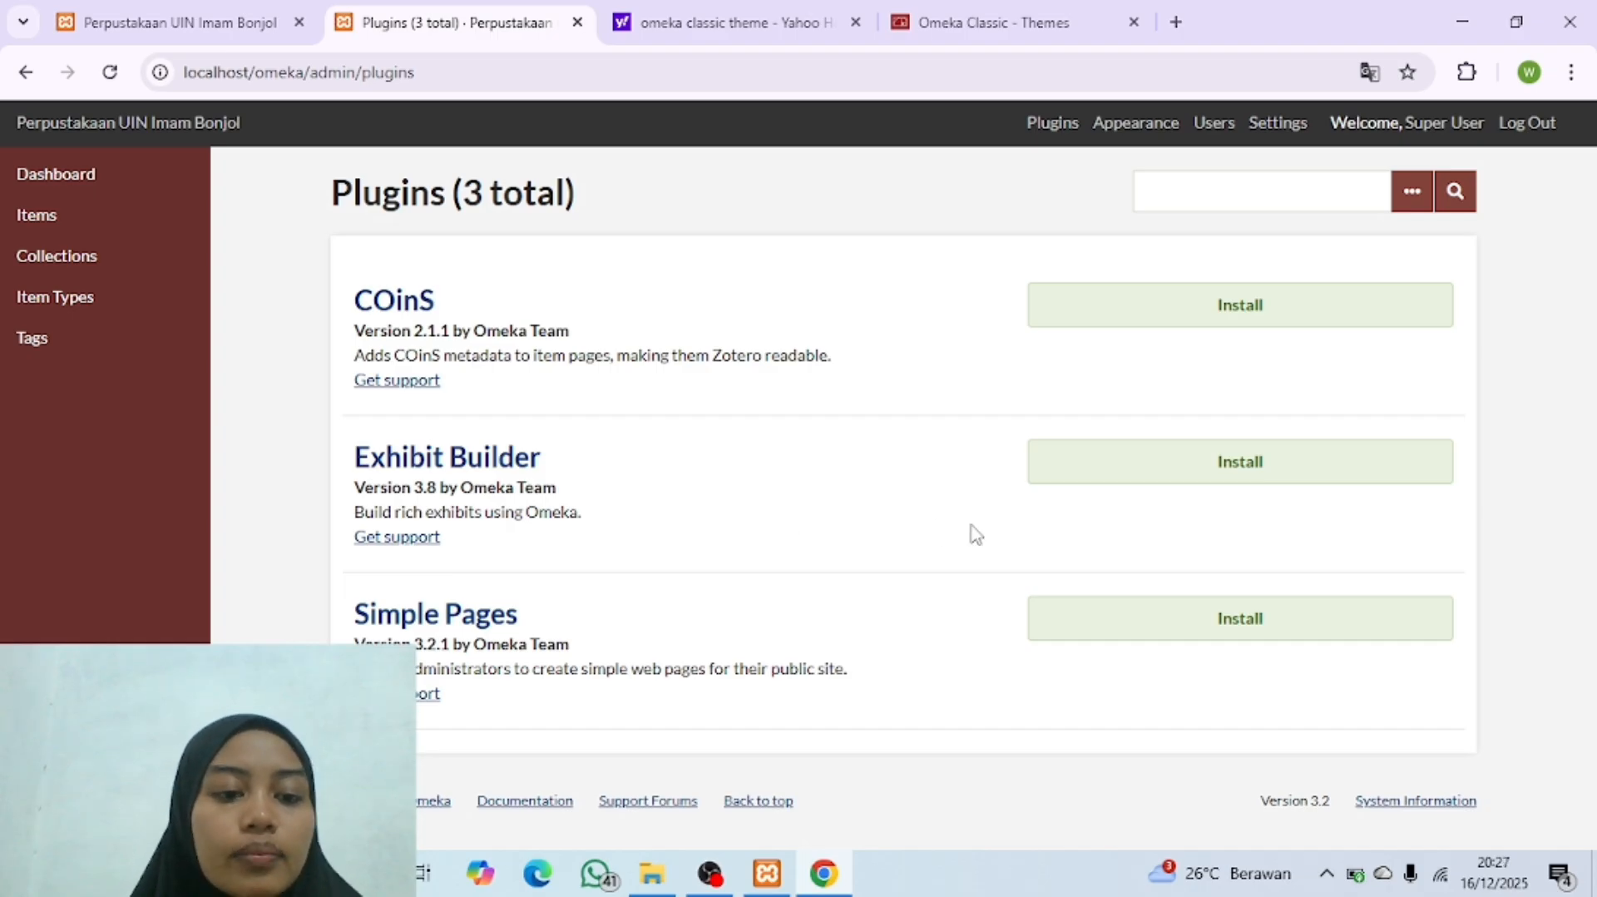
click(1053, 125)
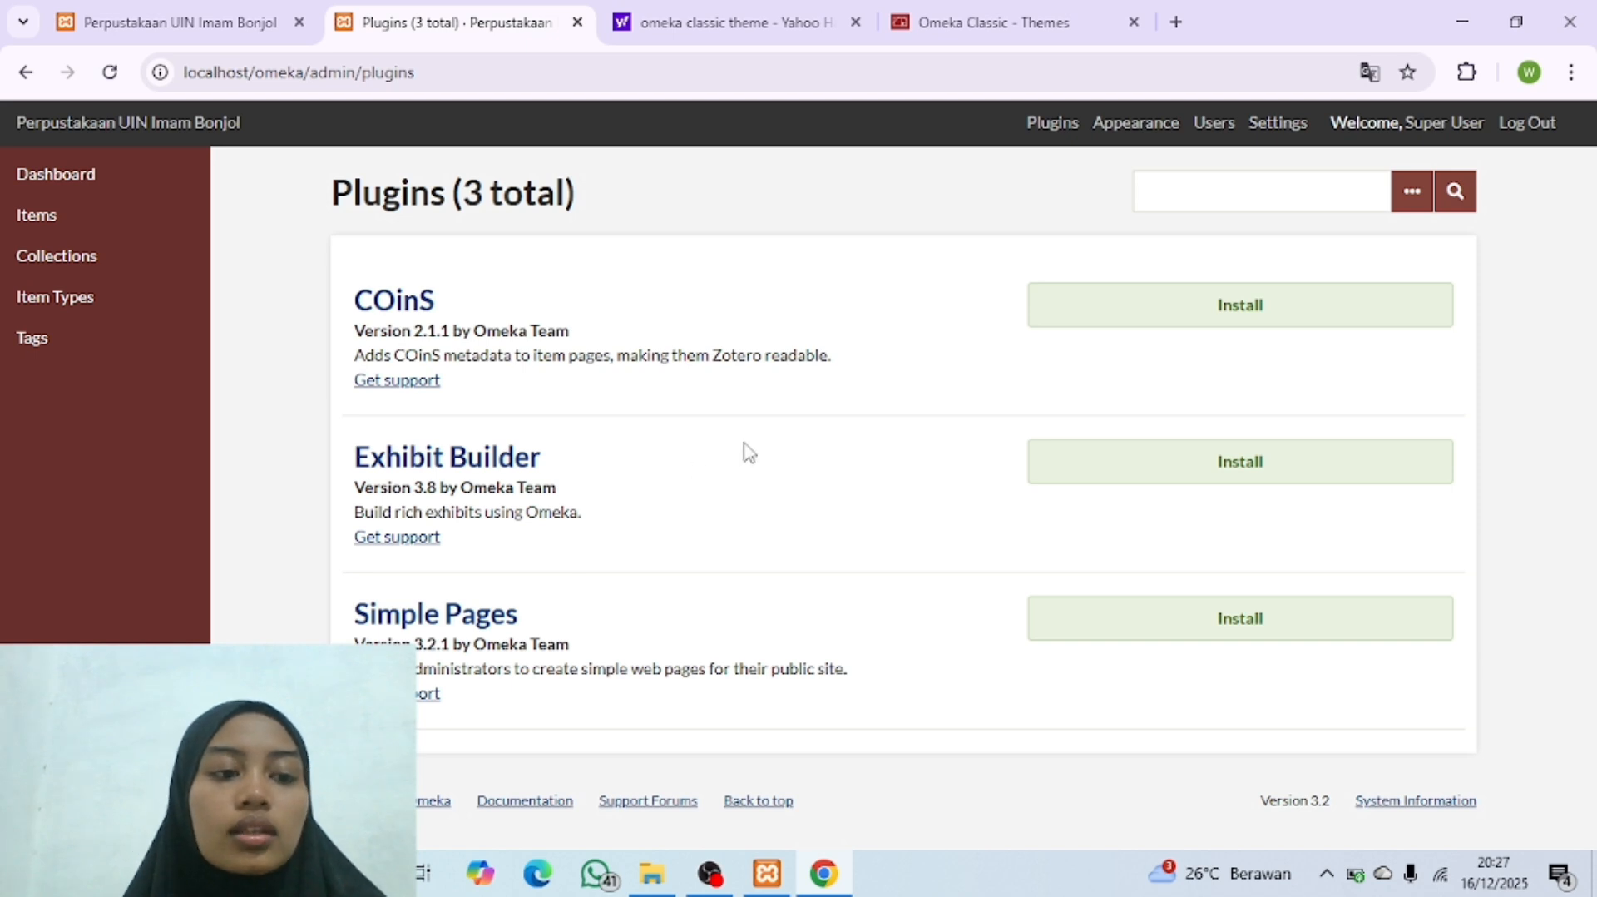
Step: Switch to File Explorer and open the Plugin Omeka folder inside D:\Bahan Latihan Penggunaan Omeka Classic
click(652, 872)
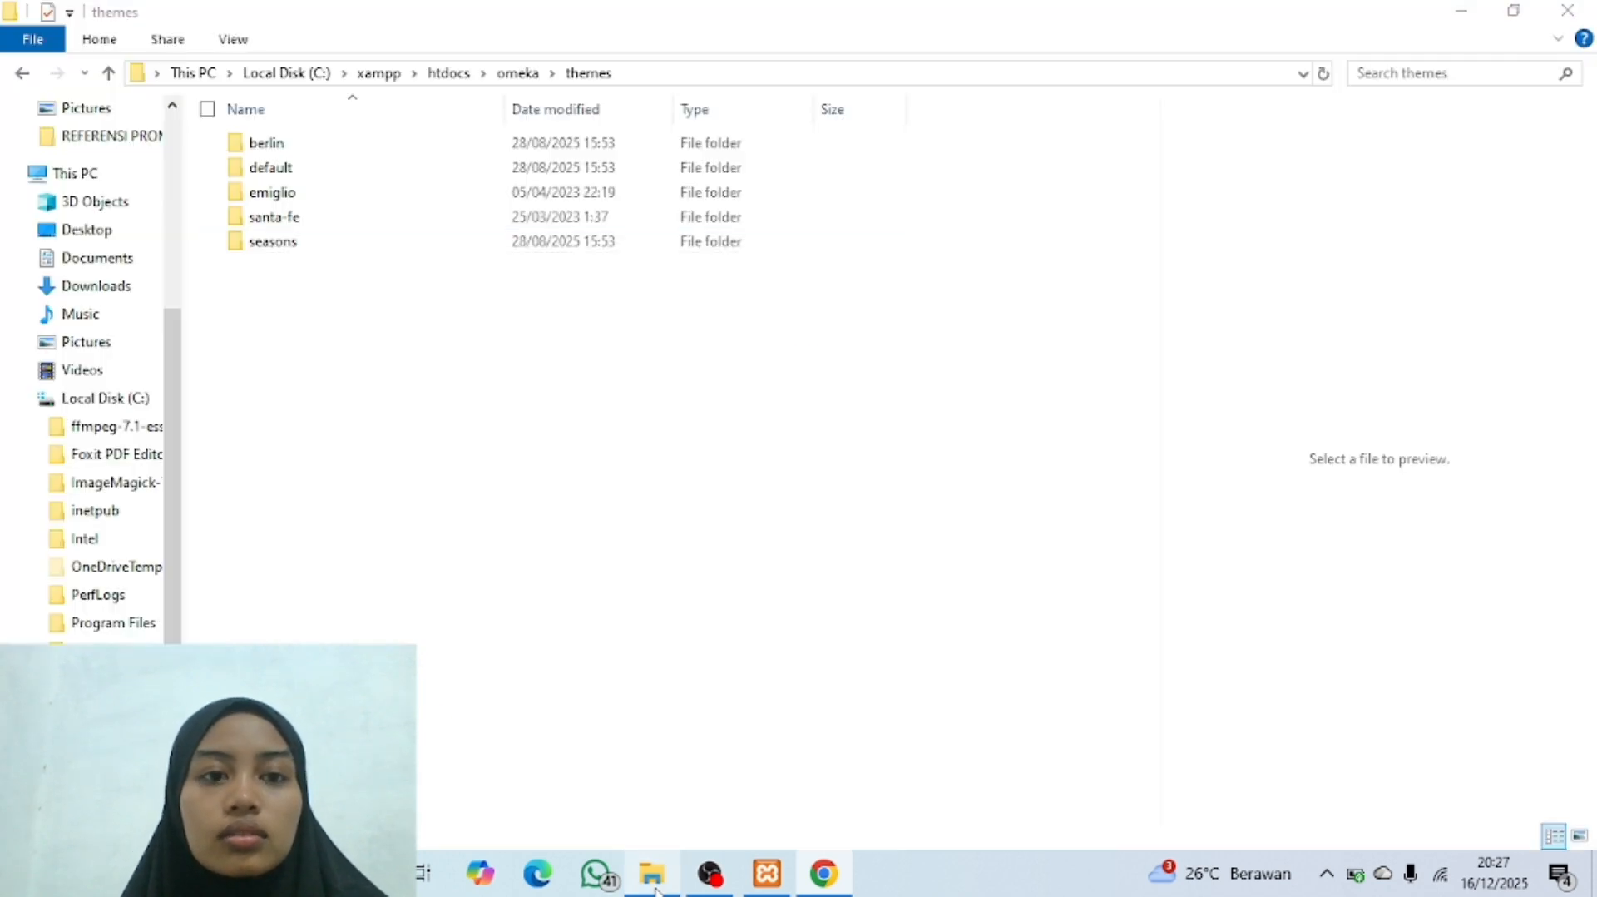
click(109, 74)
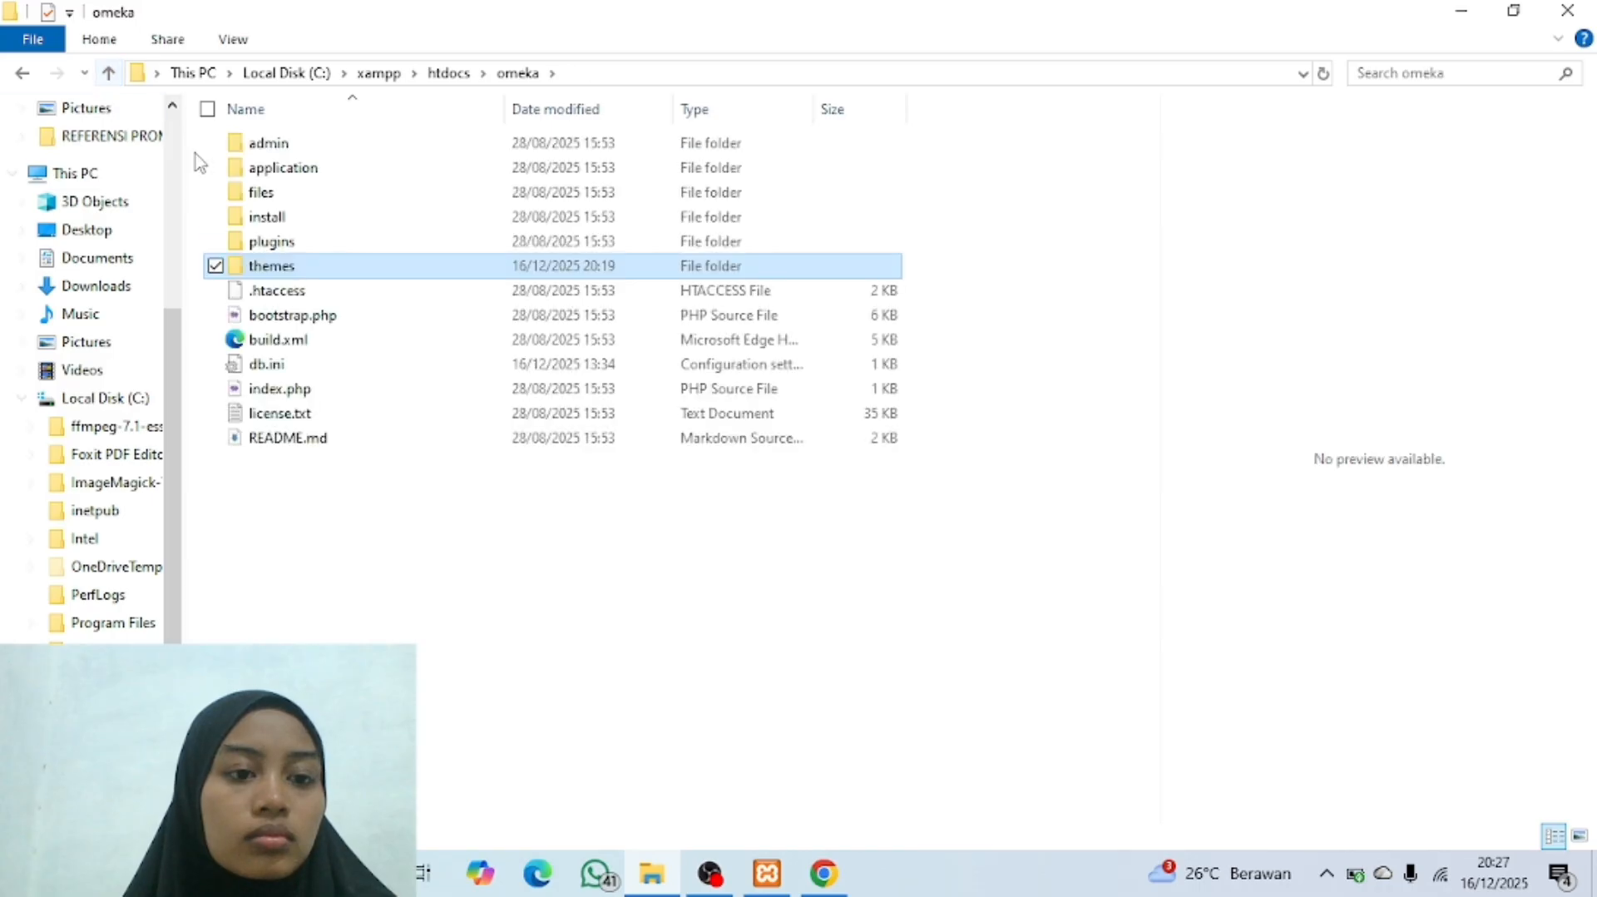
click(109, 73)
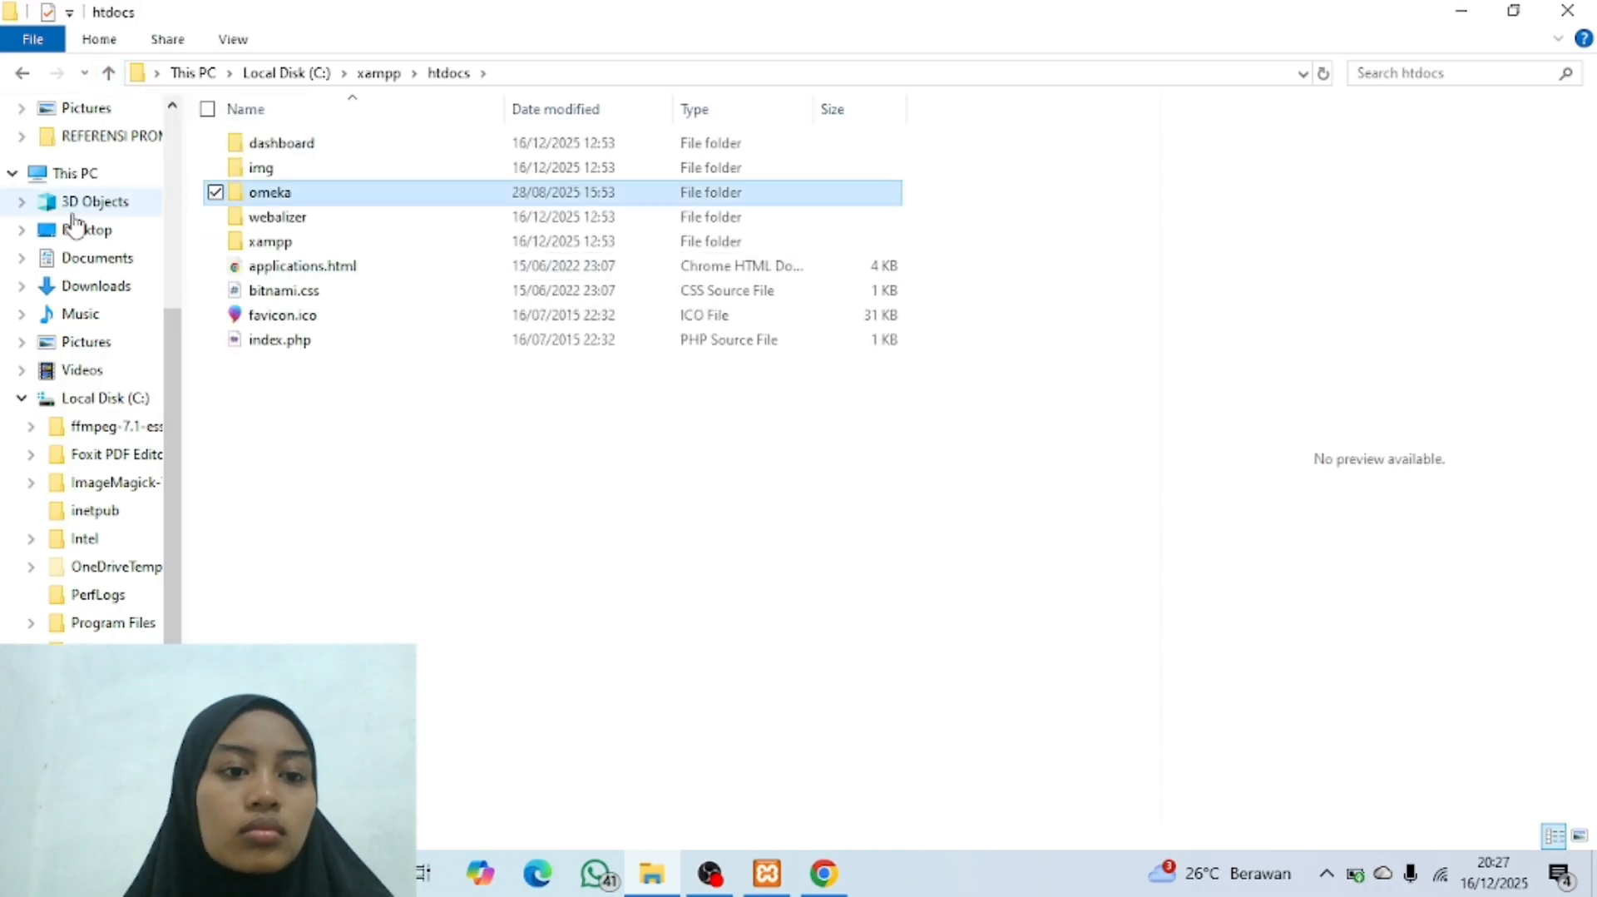
scroll(91, 566, down, 3)
click(105, 613)
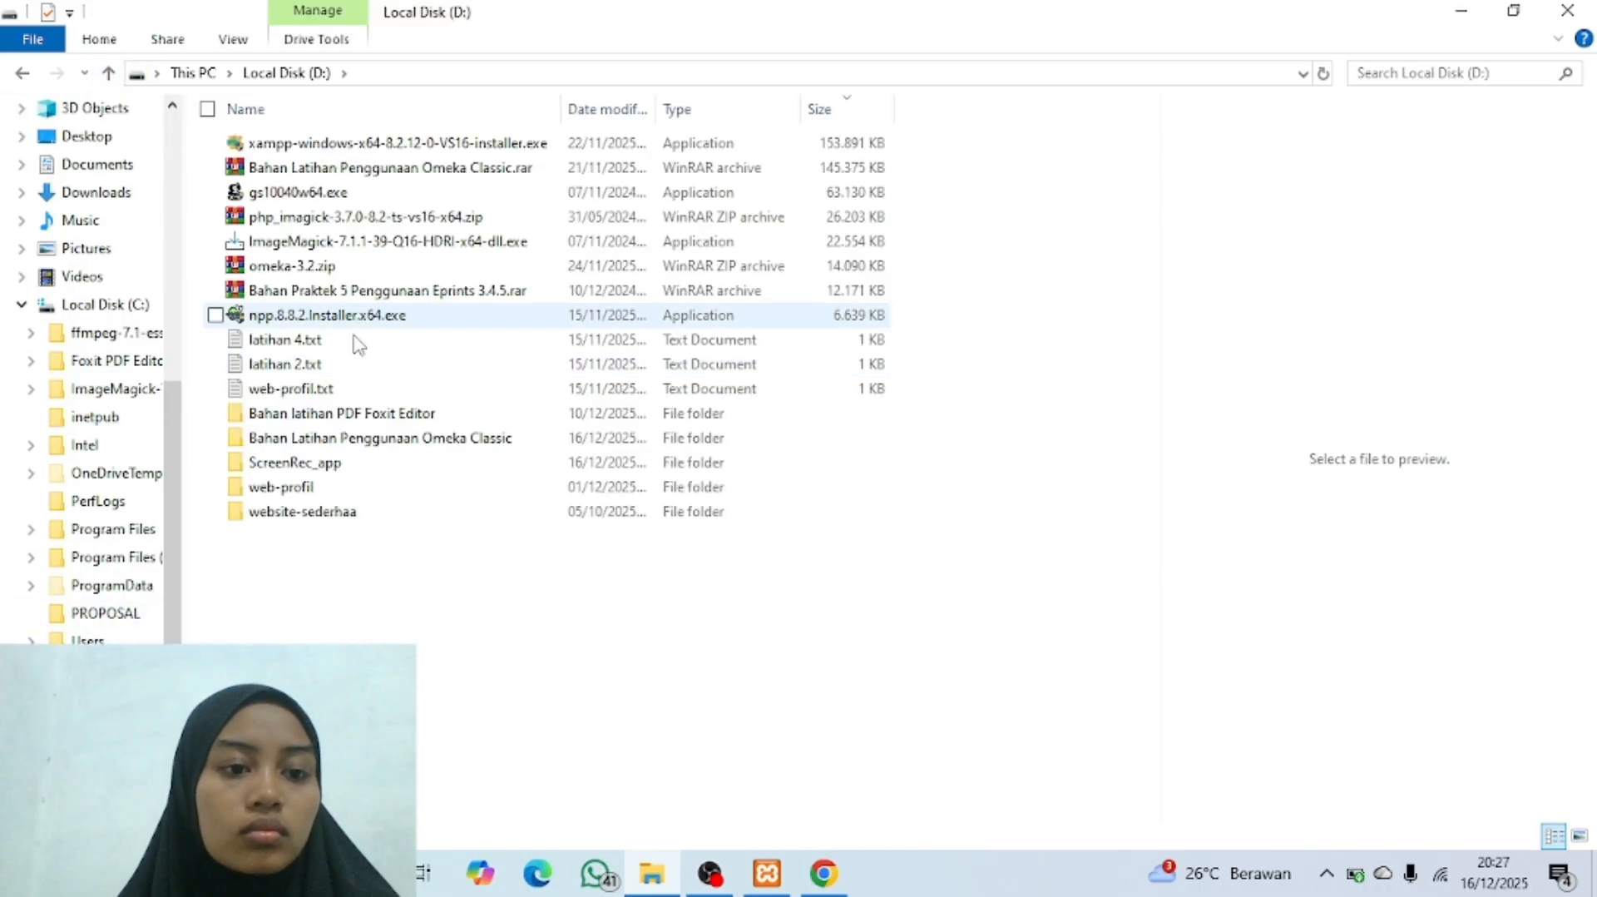
double_click(445, 447)
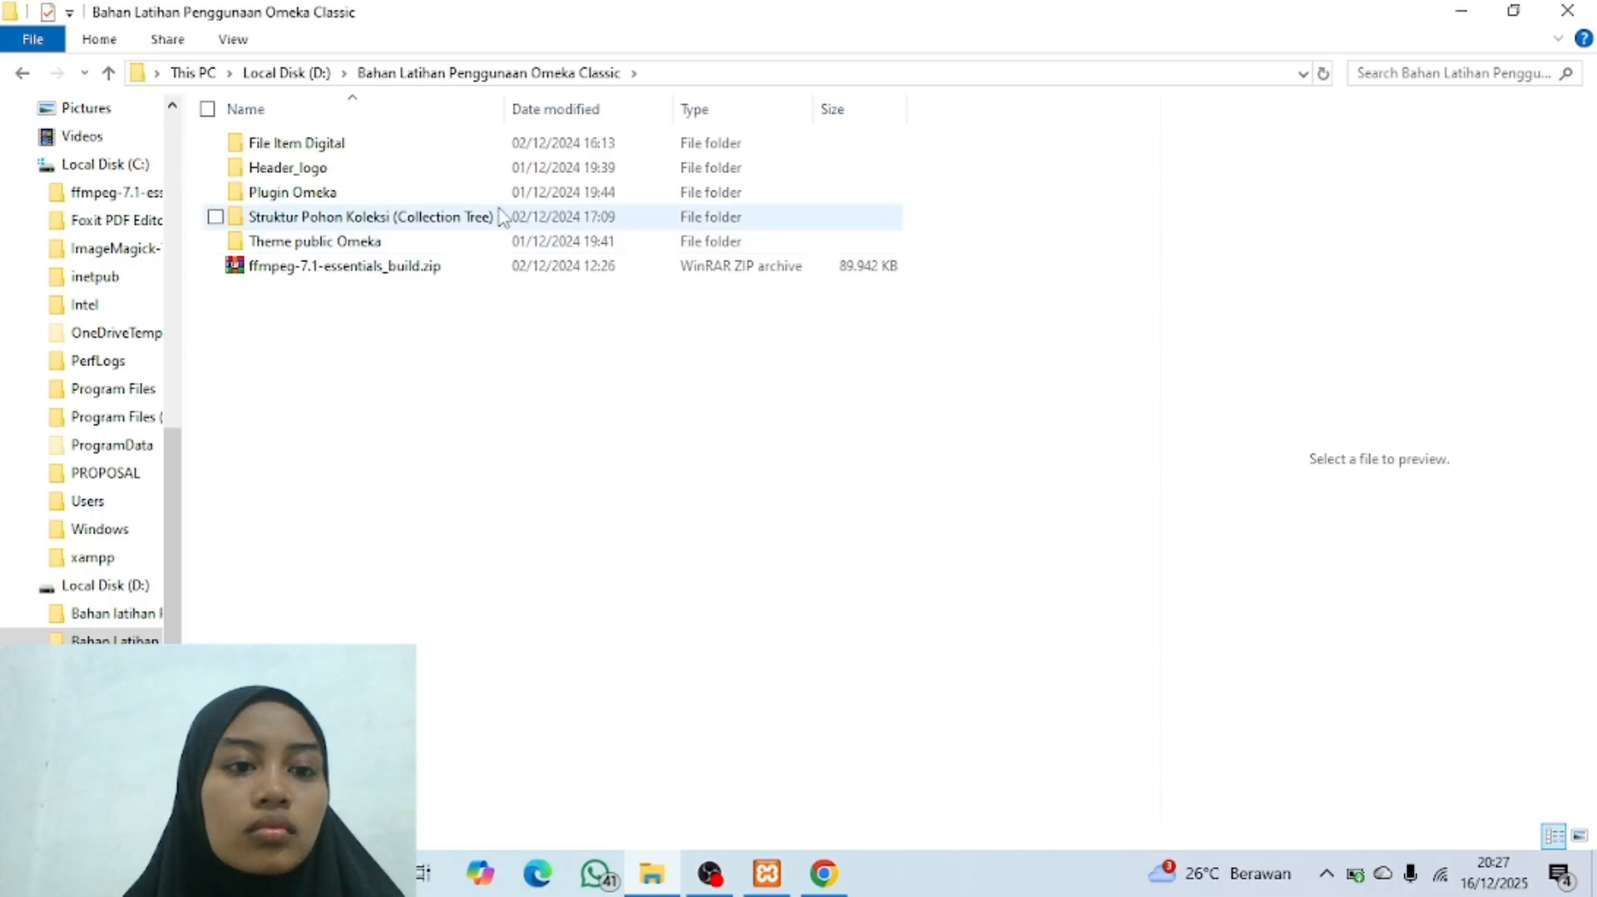
double_click(316, 192)
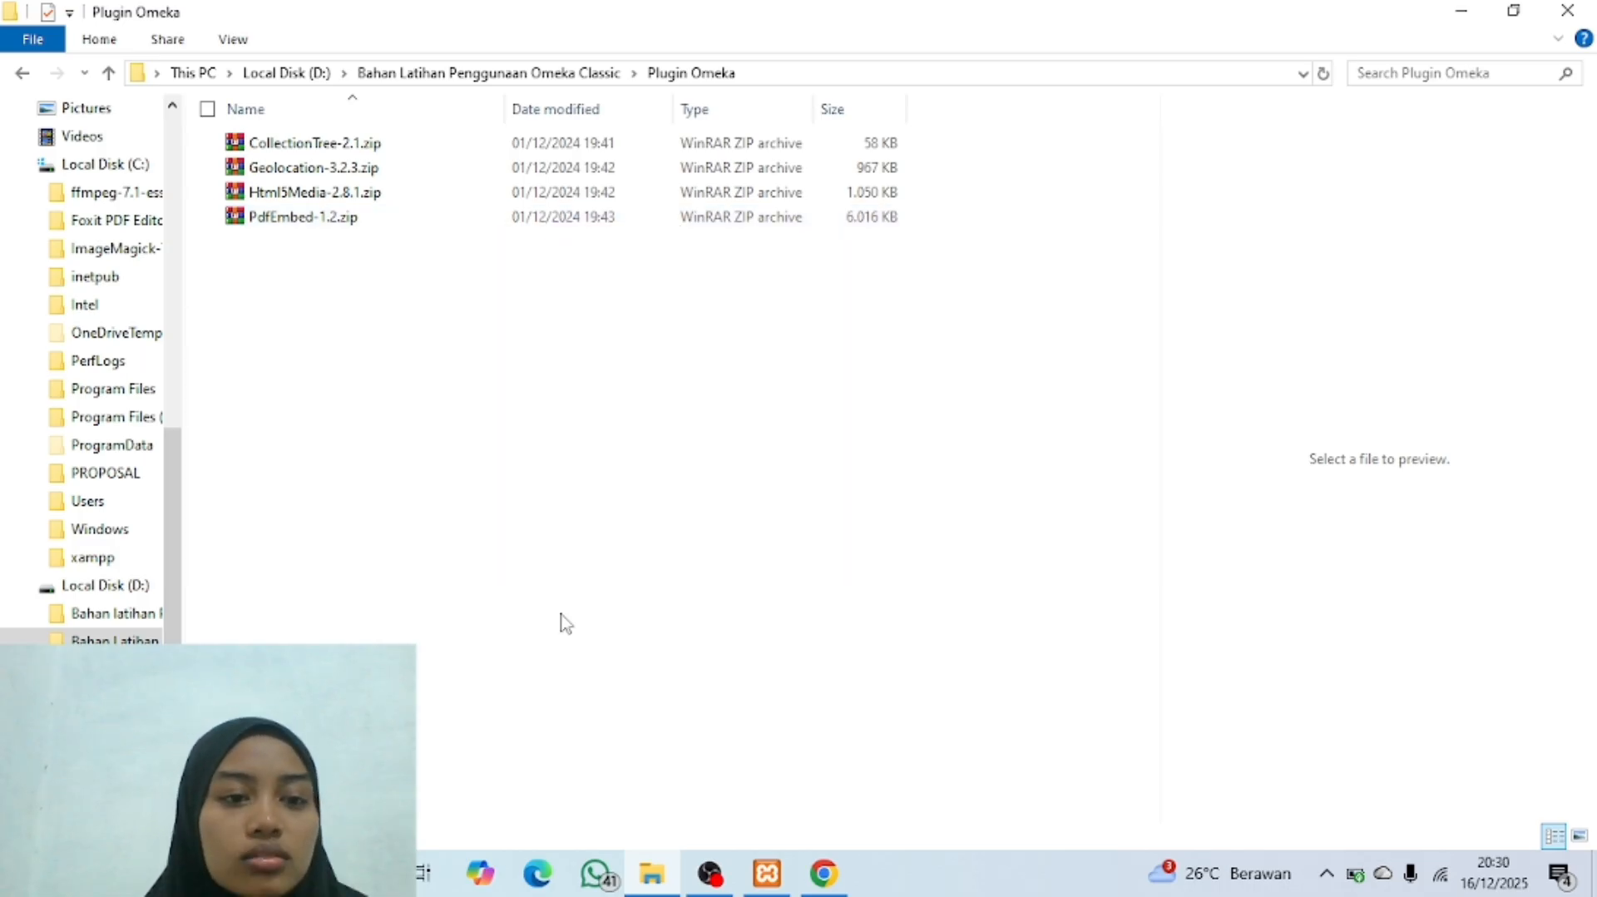
Step: Select all plugin archives in the folder, from CollectionTree-2.1.zip to PdfEmbed-1.2.zip, and clear the selection
drag(485, 305, 403, 143)
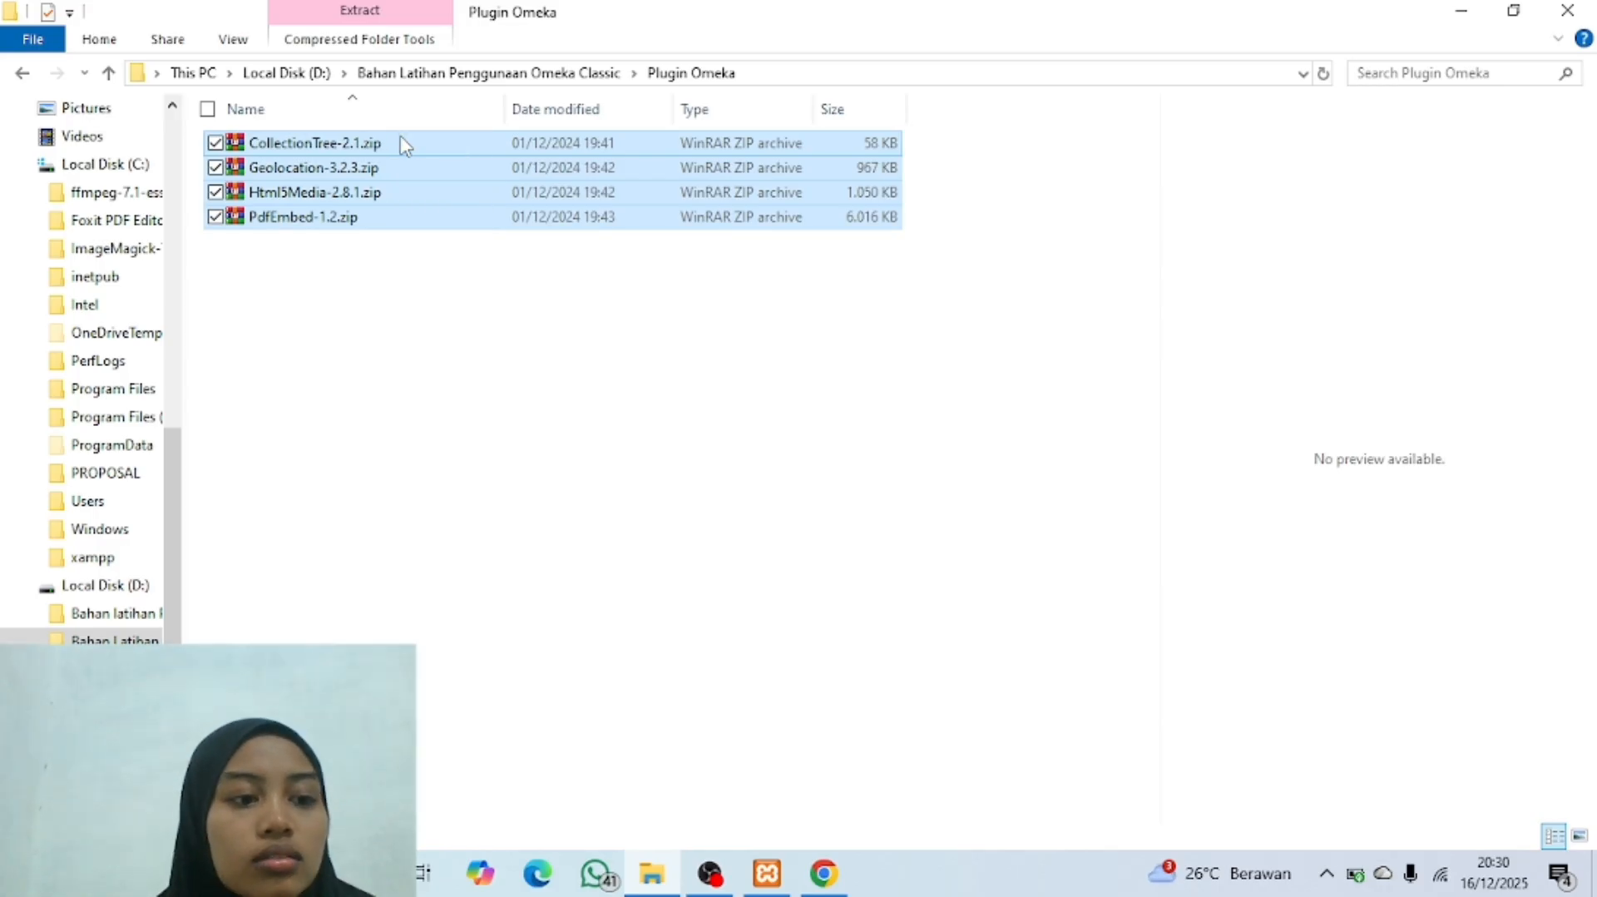
right_click(458, 194)
click(572, 563)
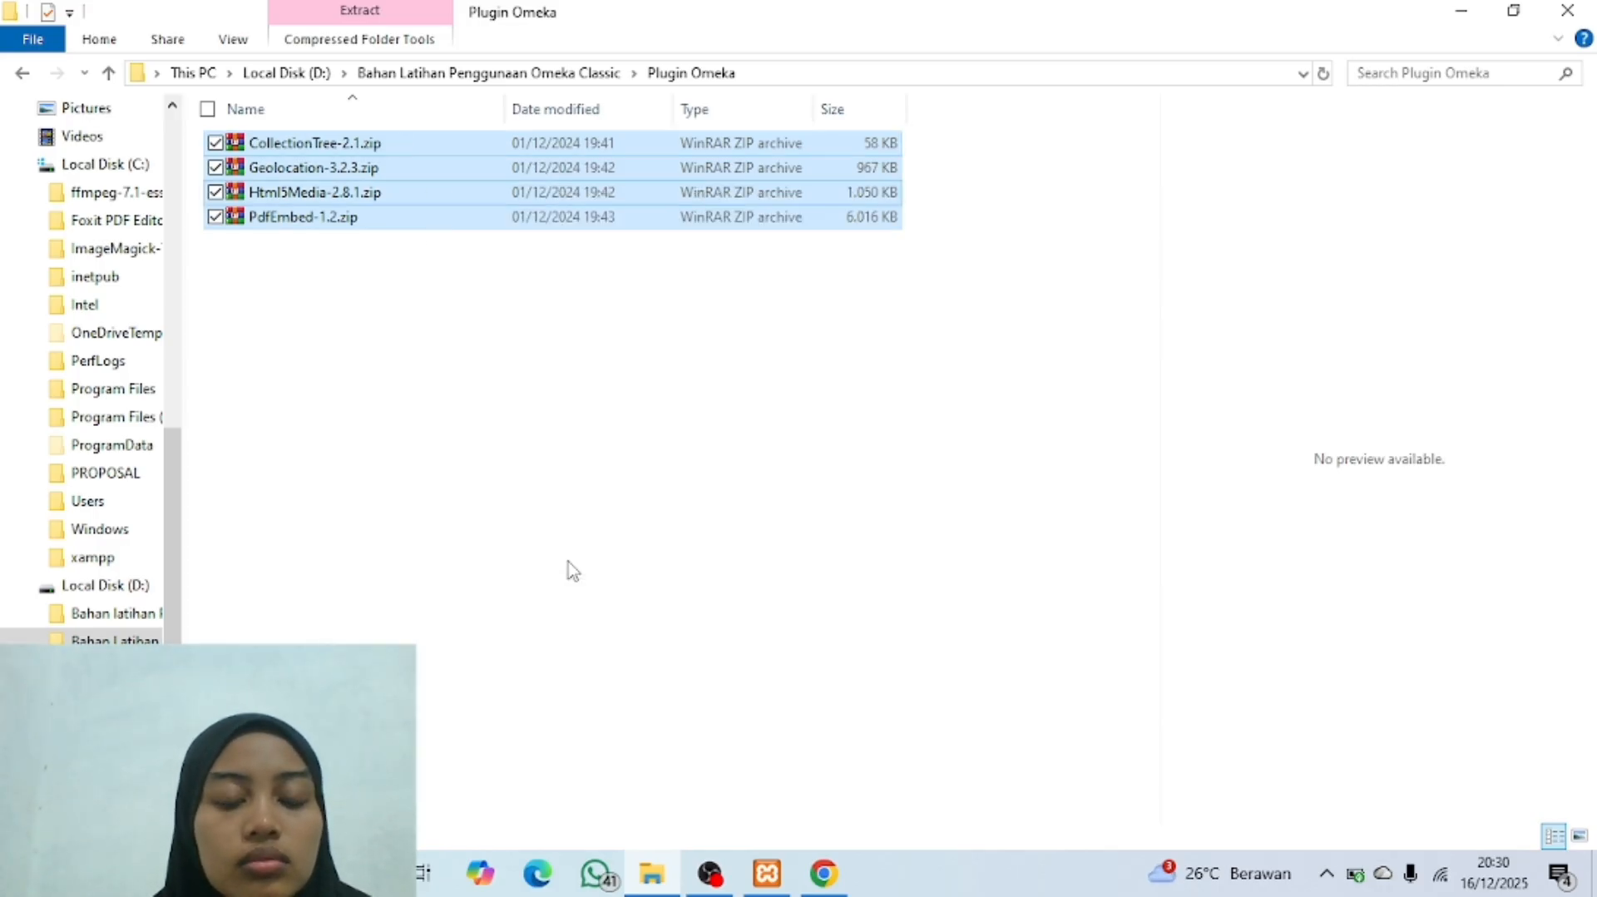
click(548, 353)
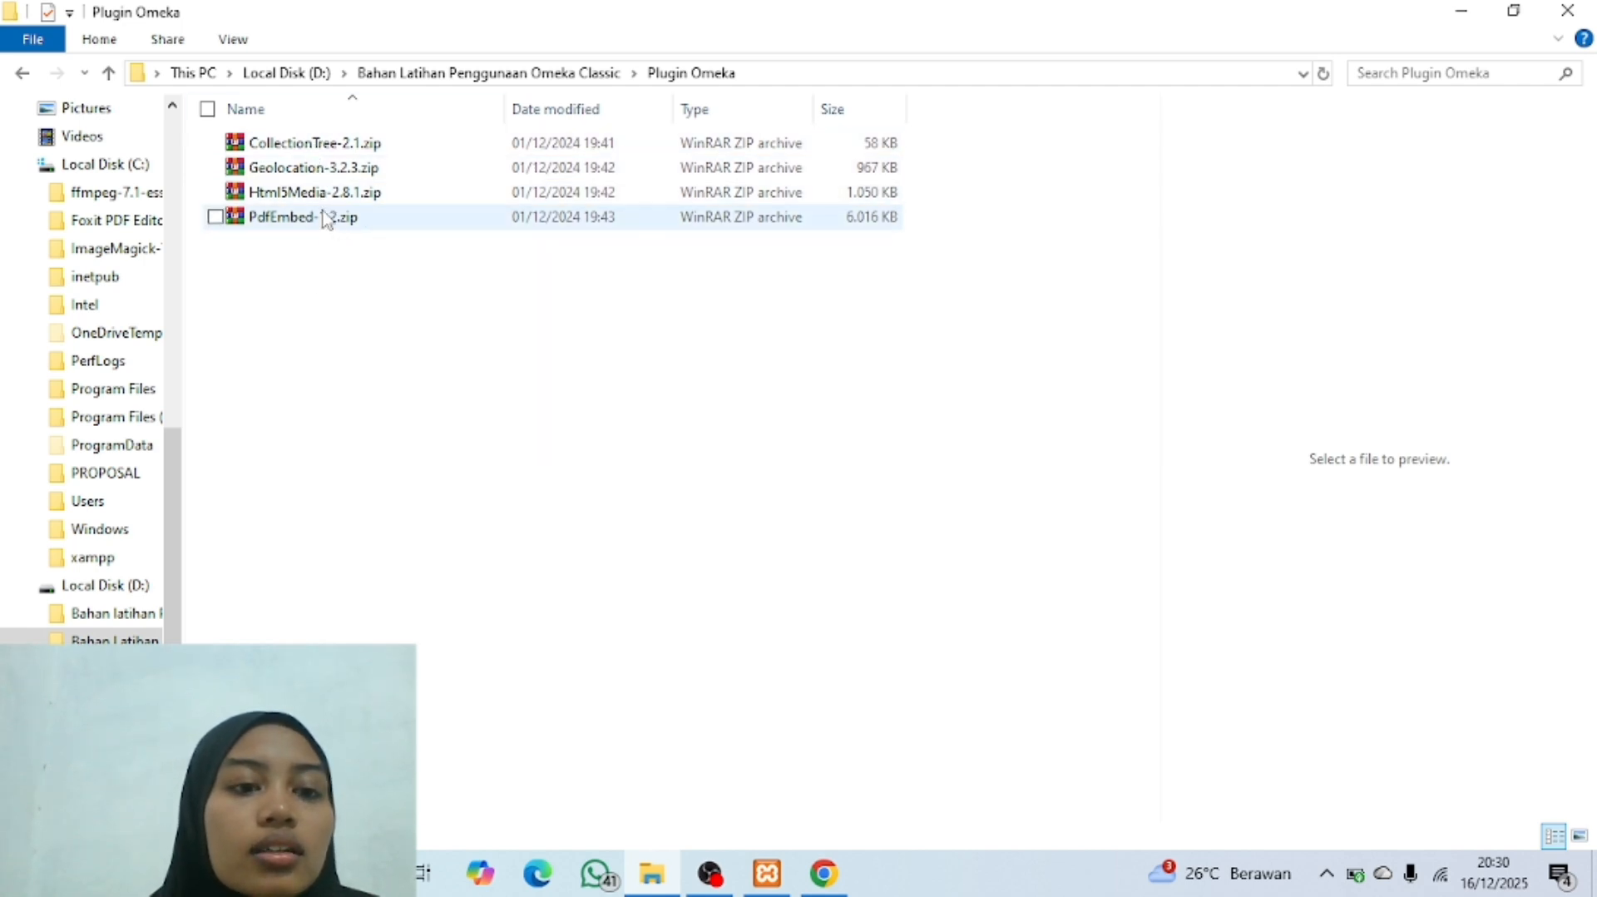
Step: Switch to Chrome and search the web for "plugin omeka clasic" in a new tab
click(825, 874)
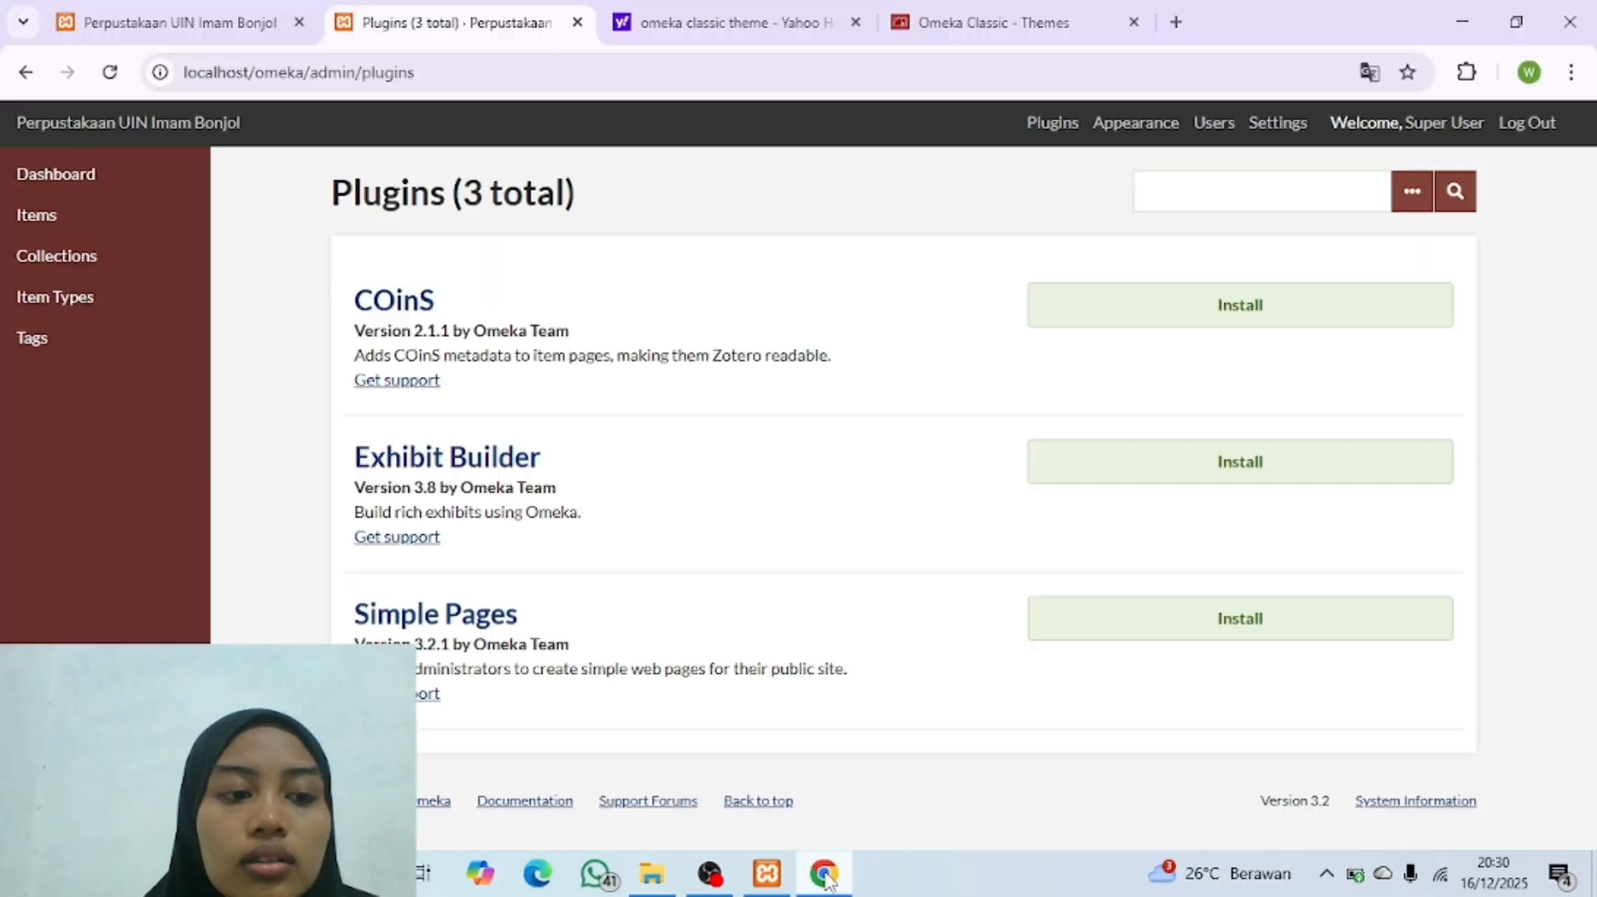
click(1176, 22)
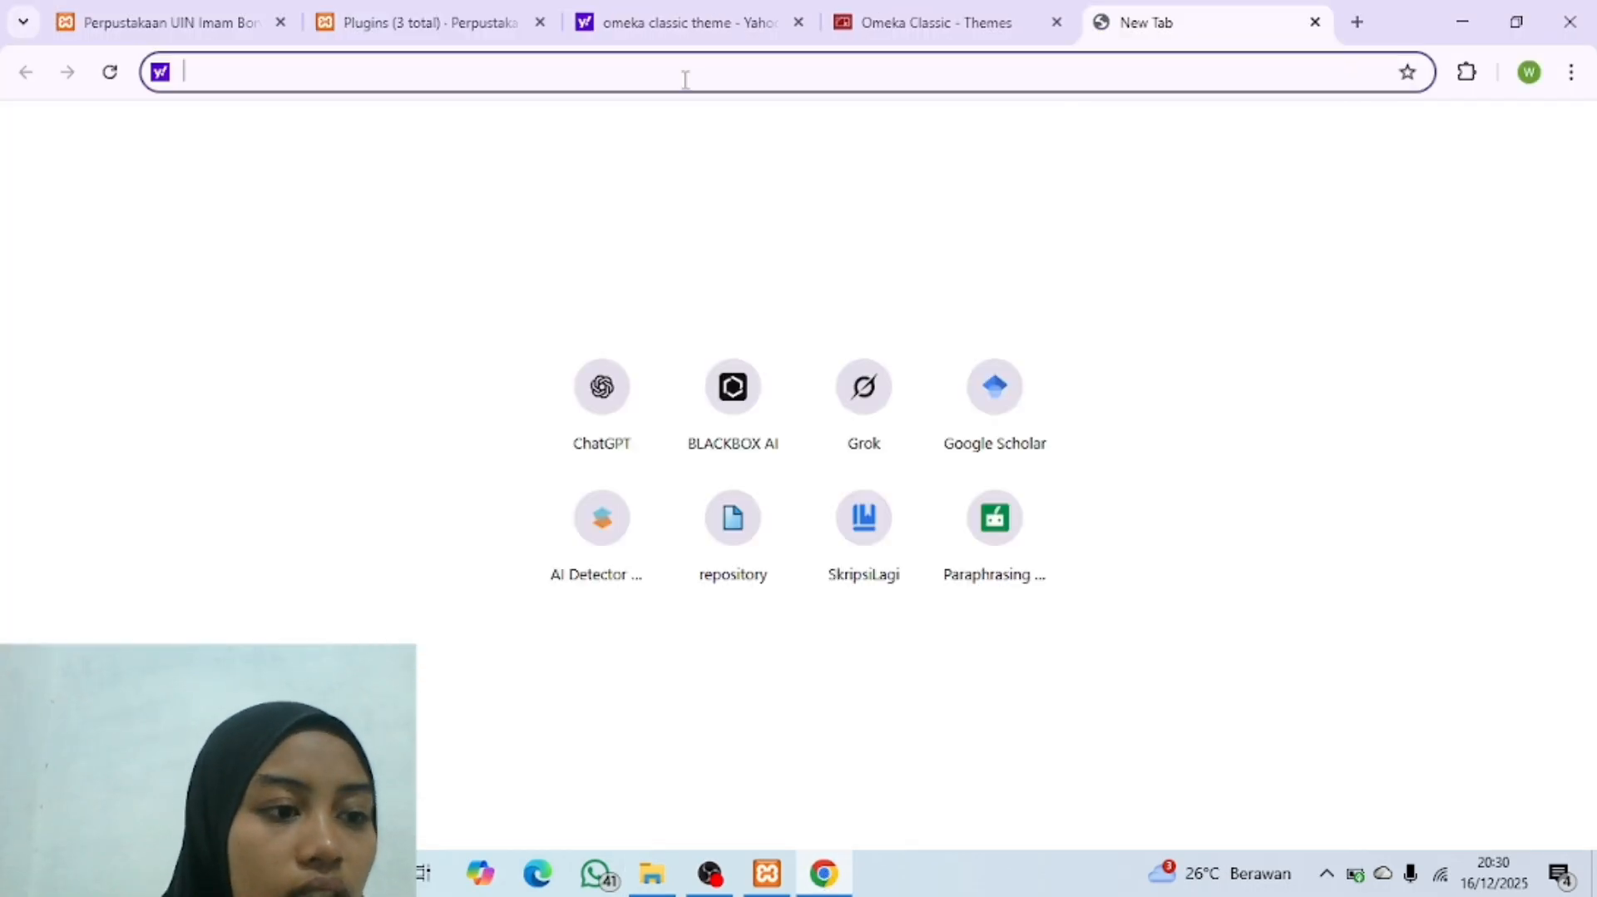
text(plugin)
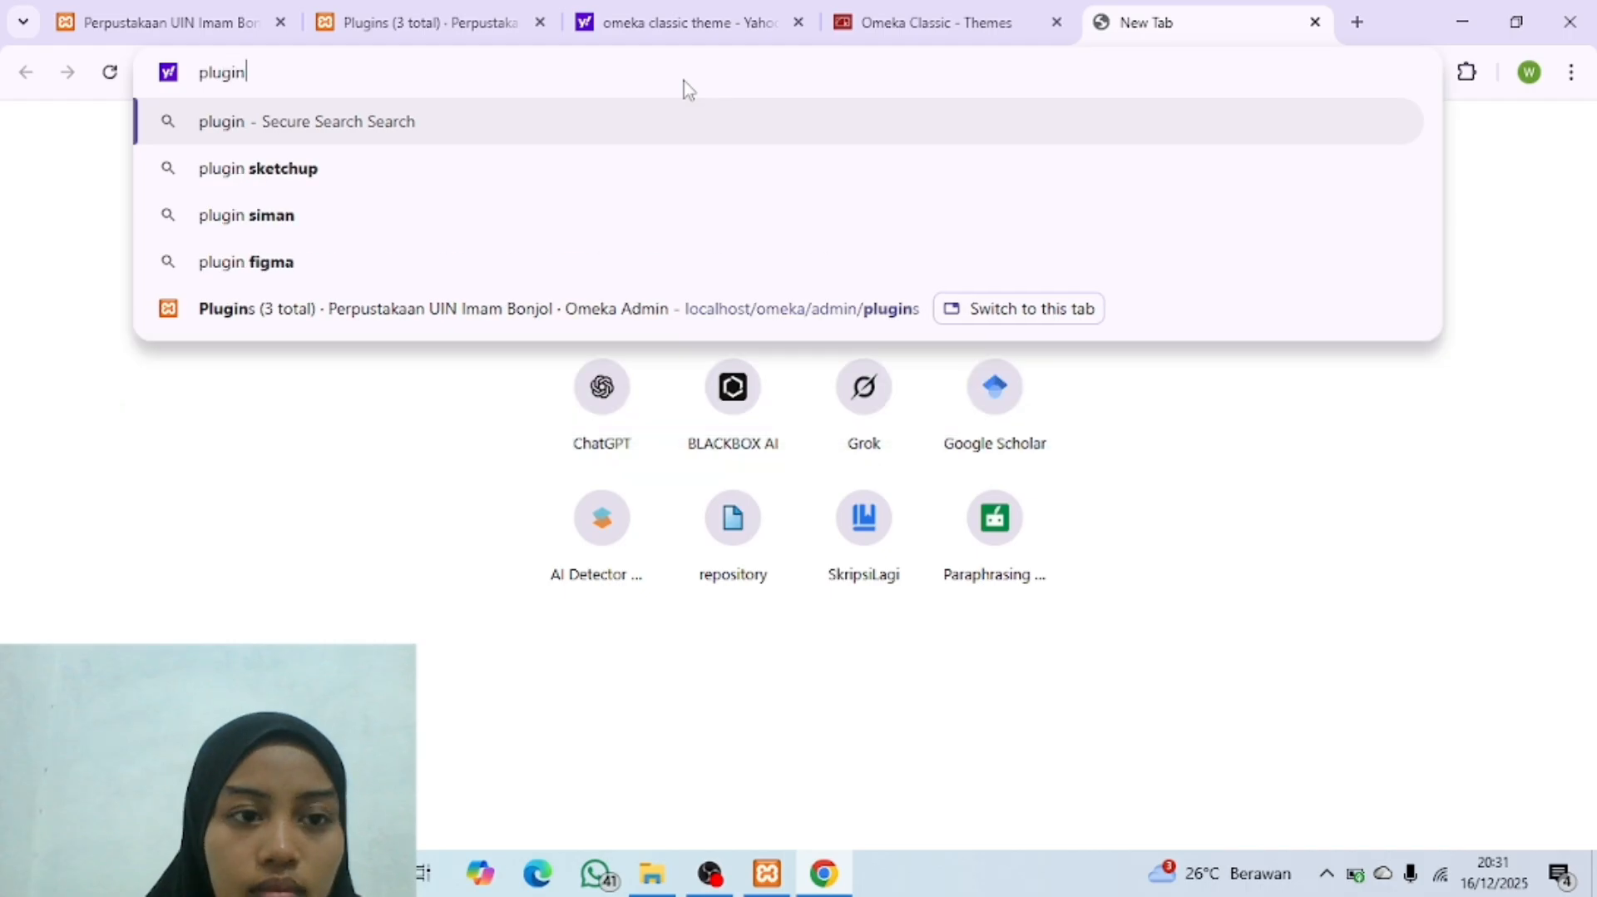
text( omeka clasic)
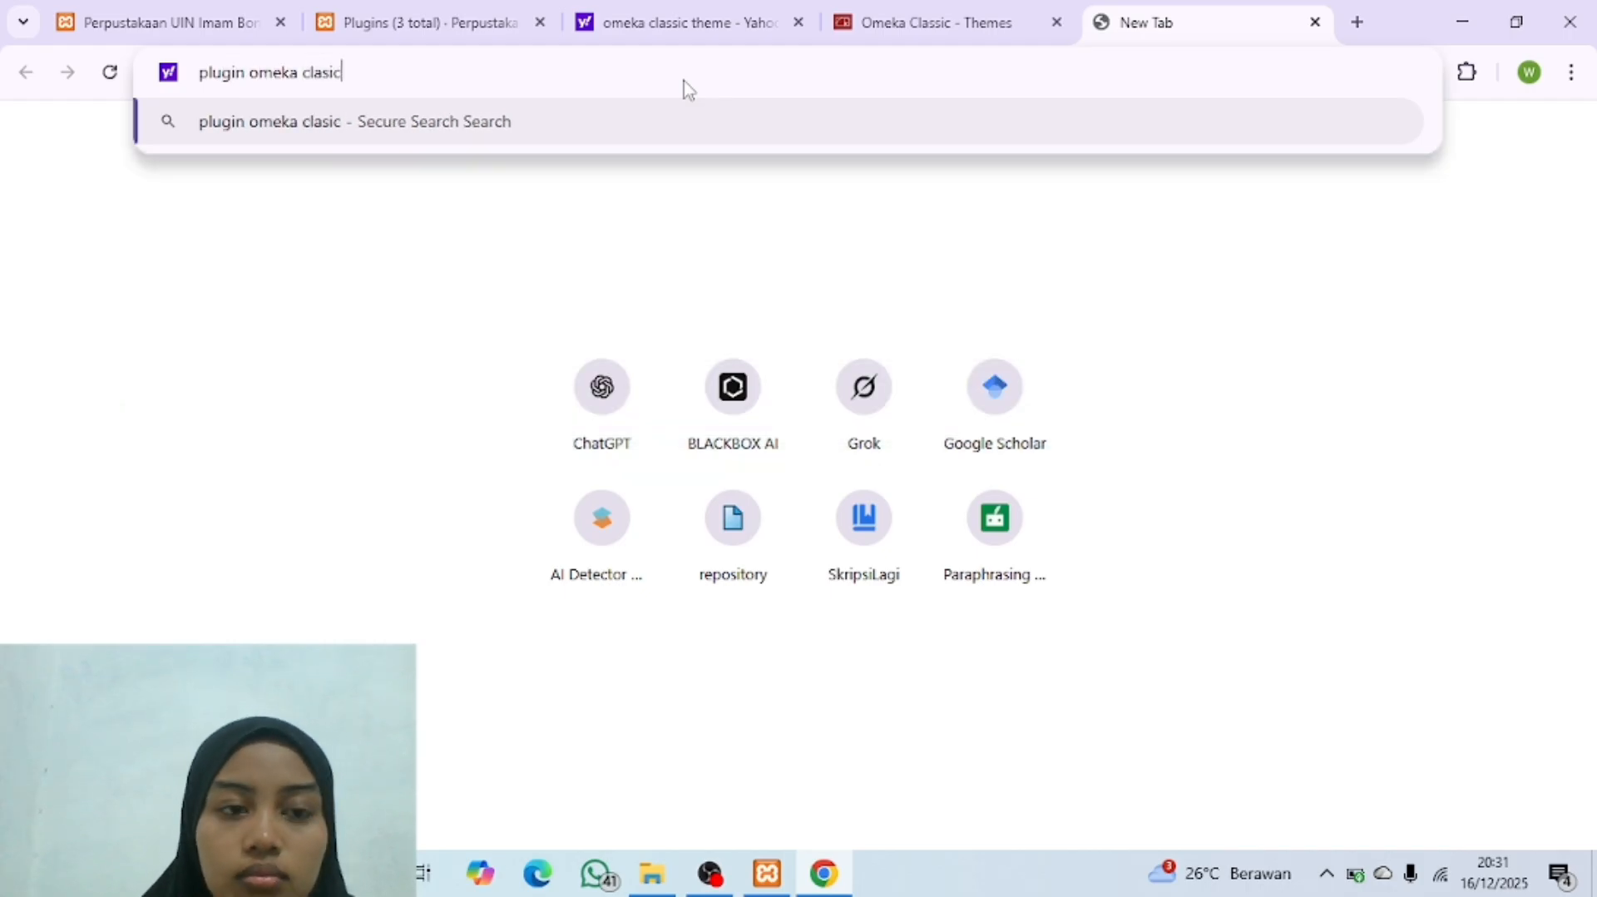
key(Return)
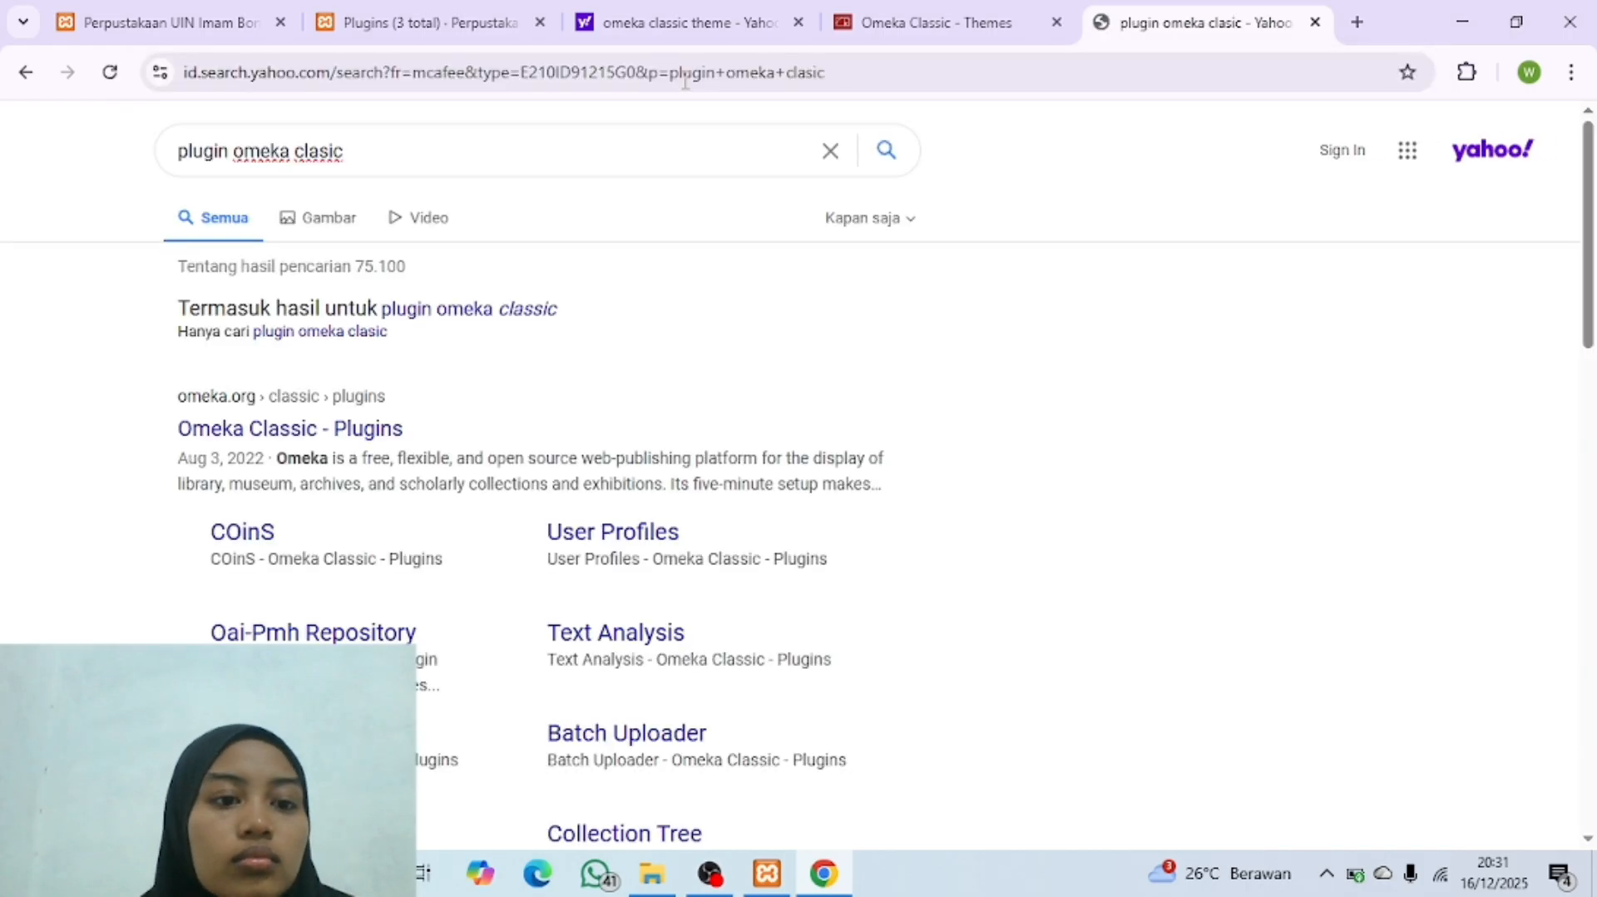
Step: Open the Omeka Classic - Plugins result, browse the list of downloadable plugins and dismiss the translation prompt
click(268, 433)
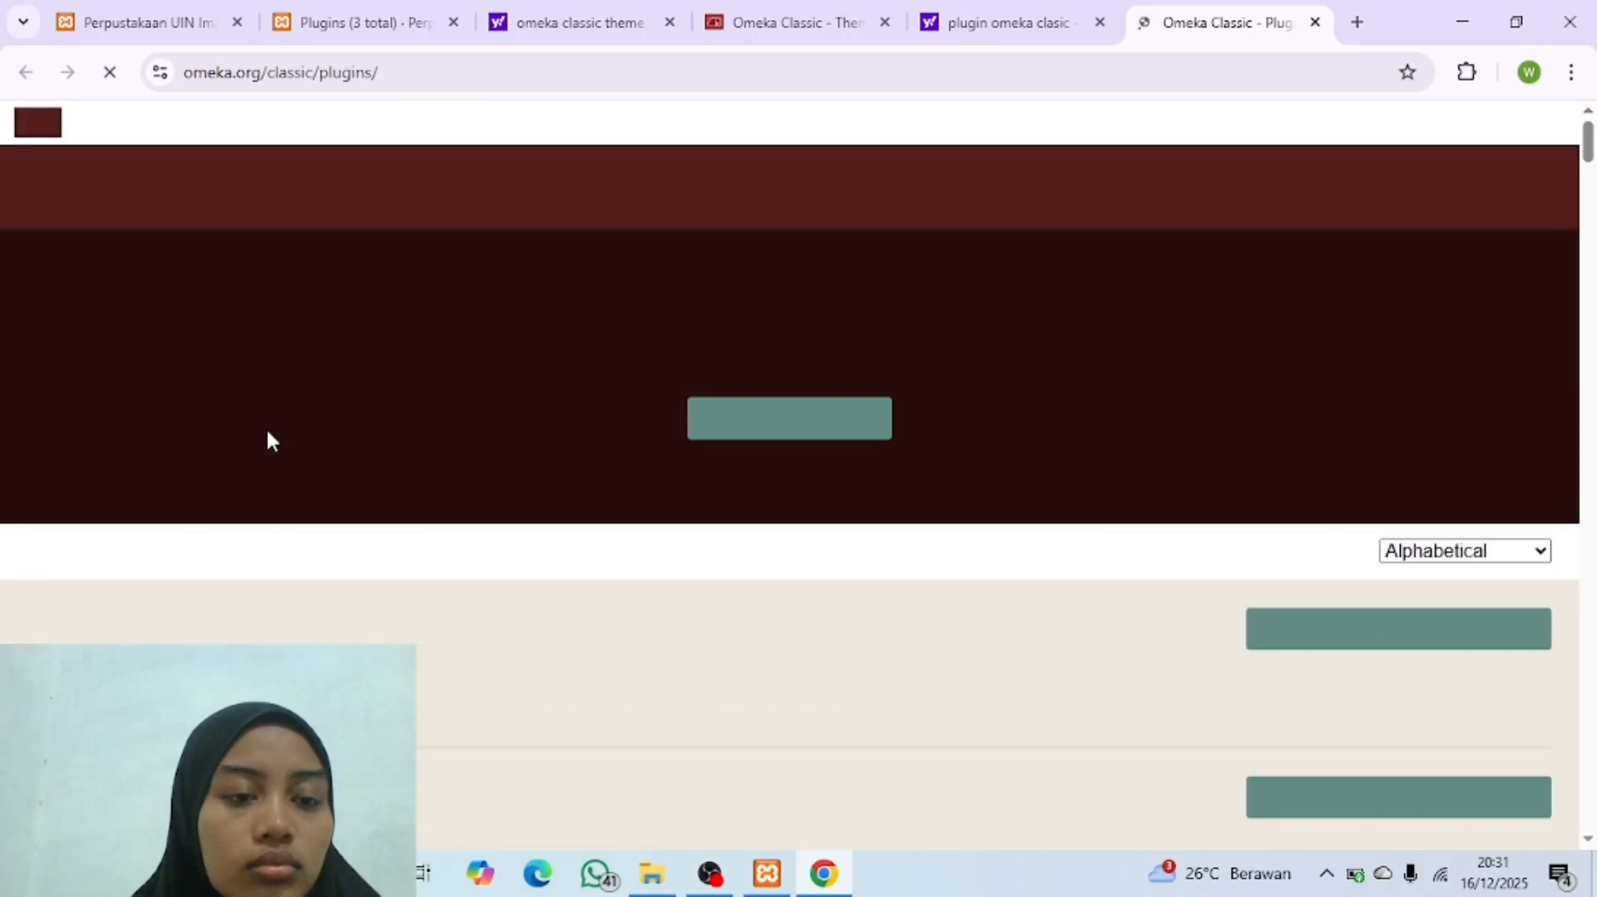
scroll(587, 494, down, 10)
scroll(587, 495, up, 2)
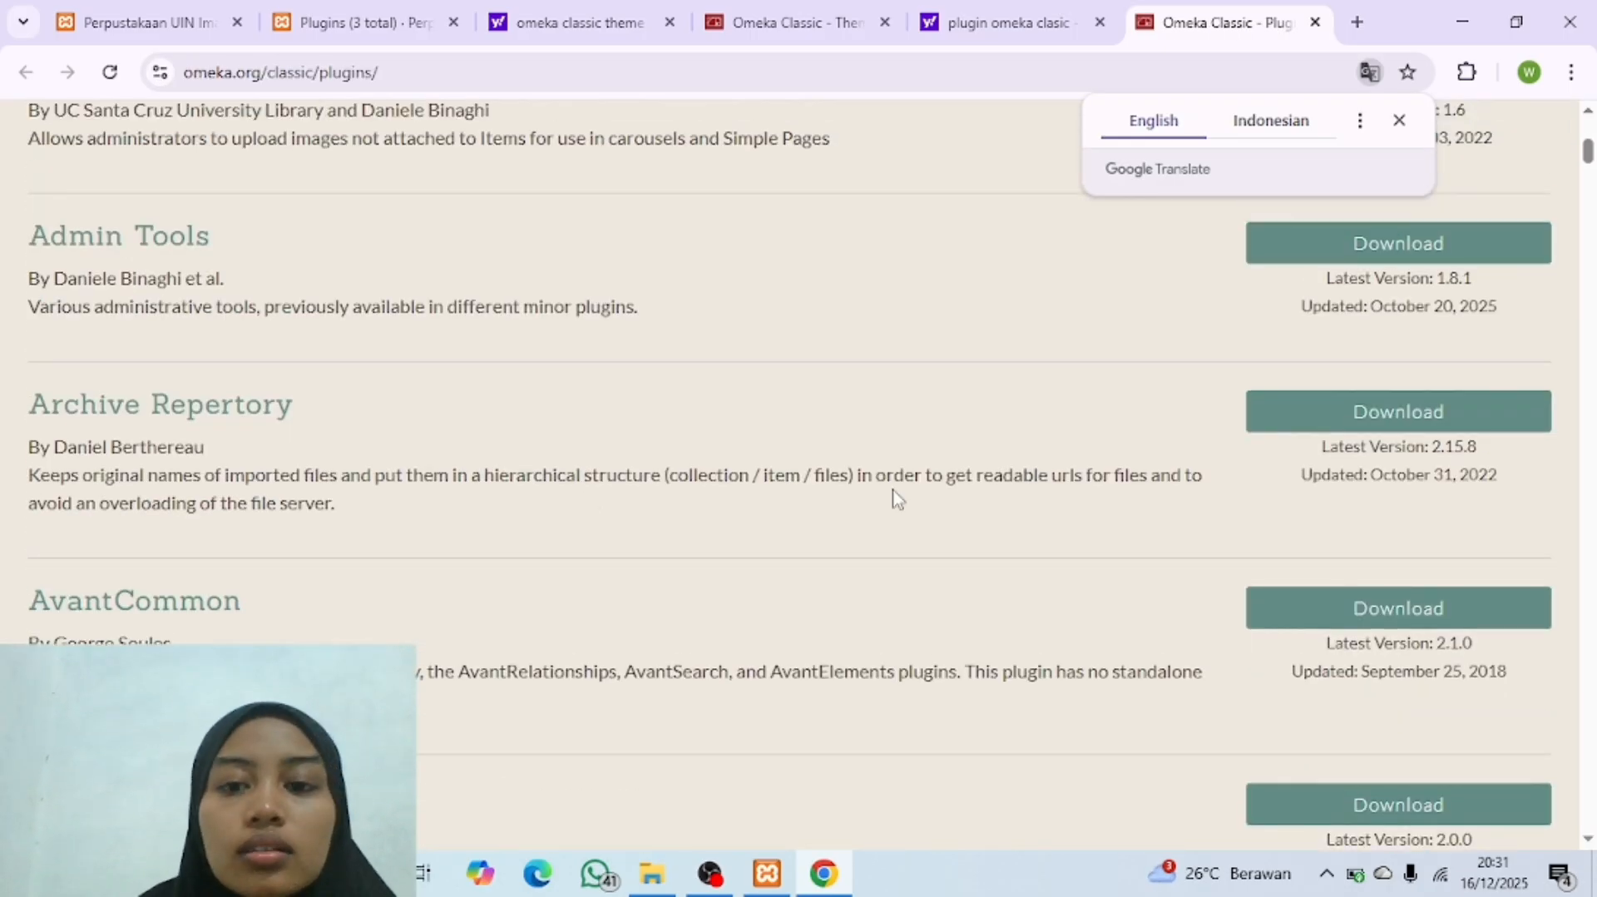
click(1401, 121)
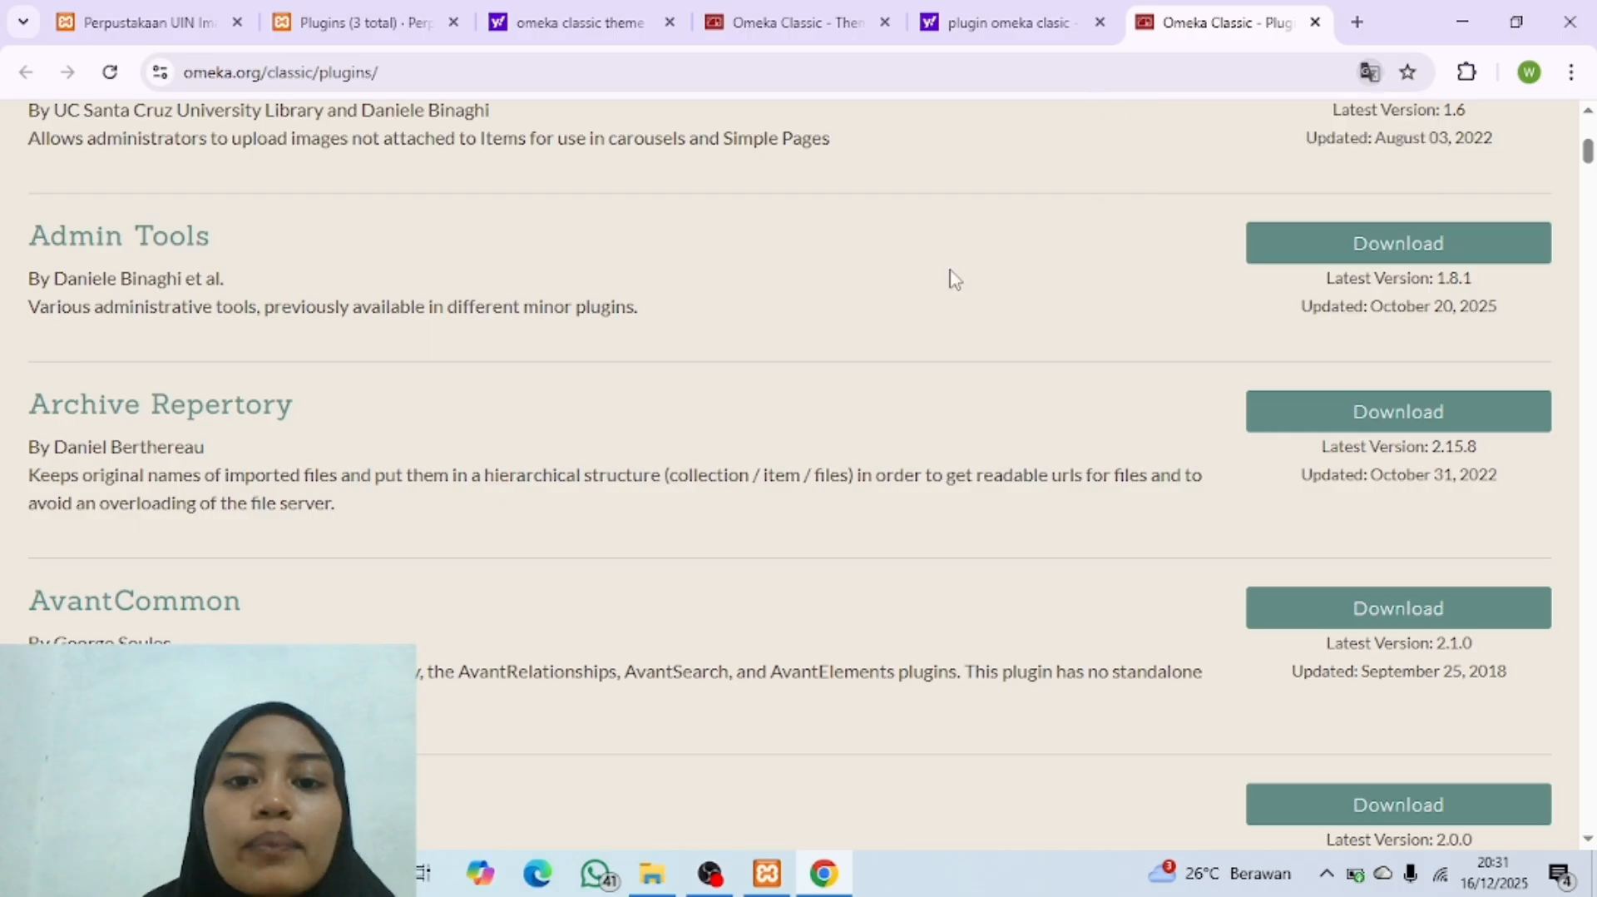
Step: Switch to File Explorer and copy all four plugin archives from the Plugin Omeka folder
key(alt+Tab)
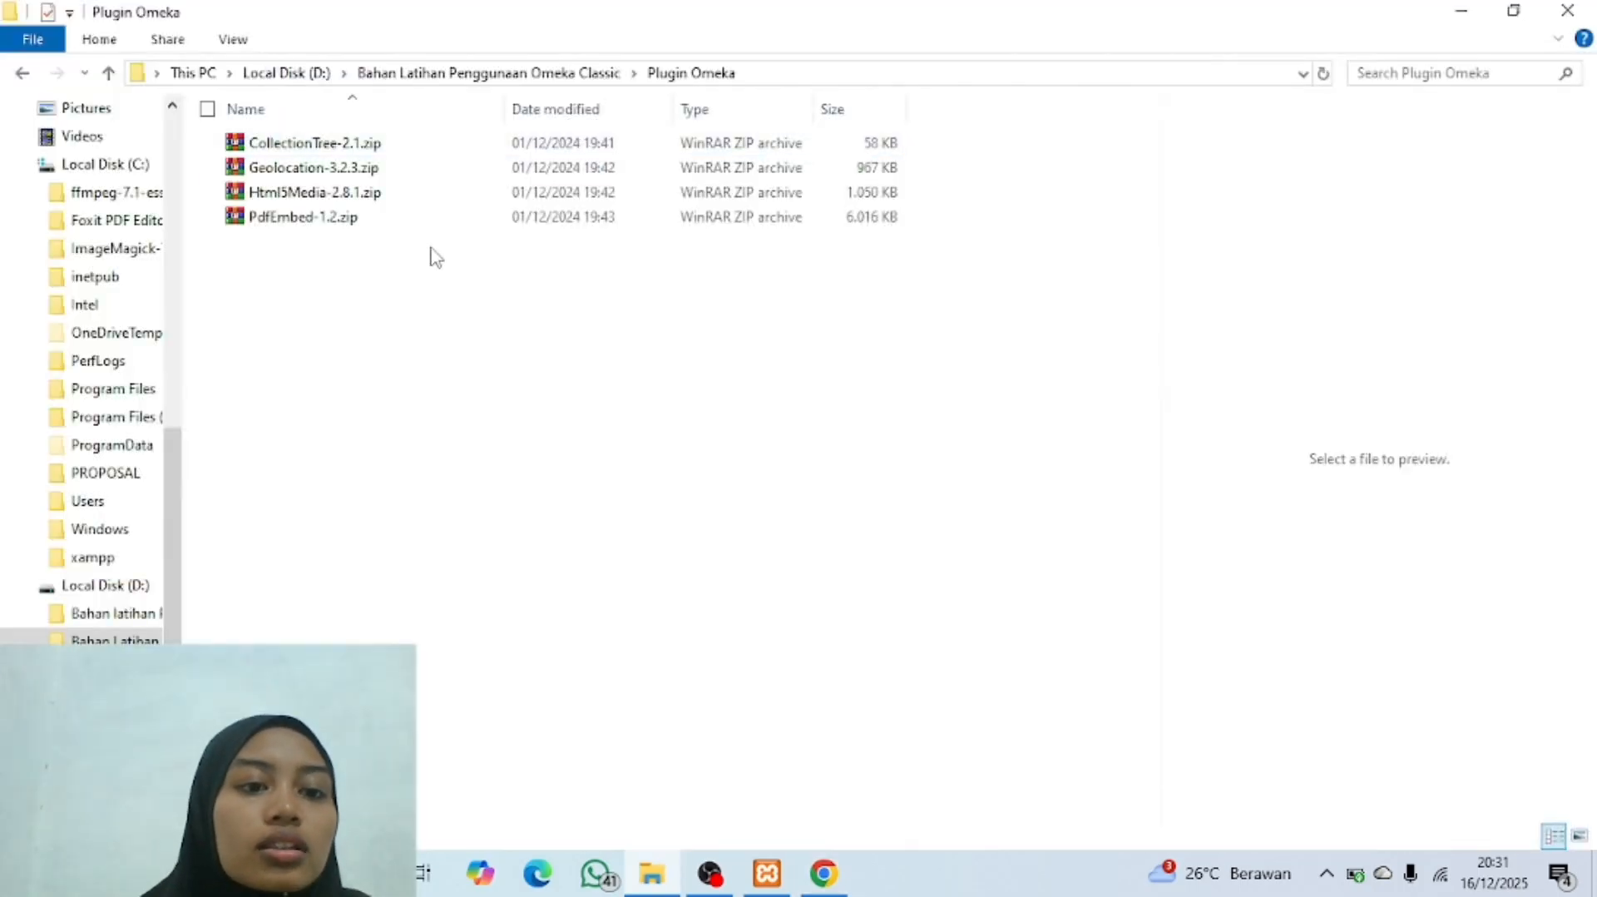
drag(435, 256, 424, 137)
right_click(468, 176)
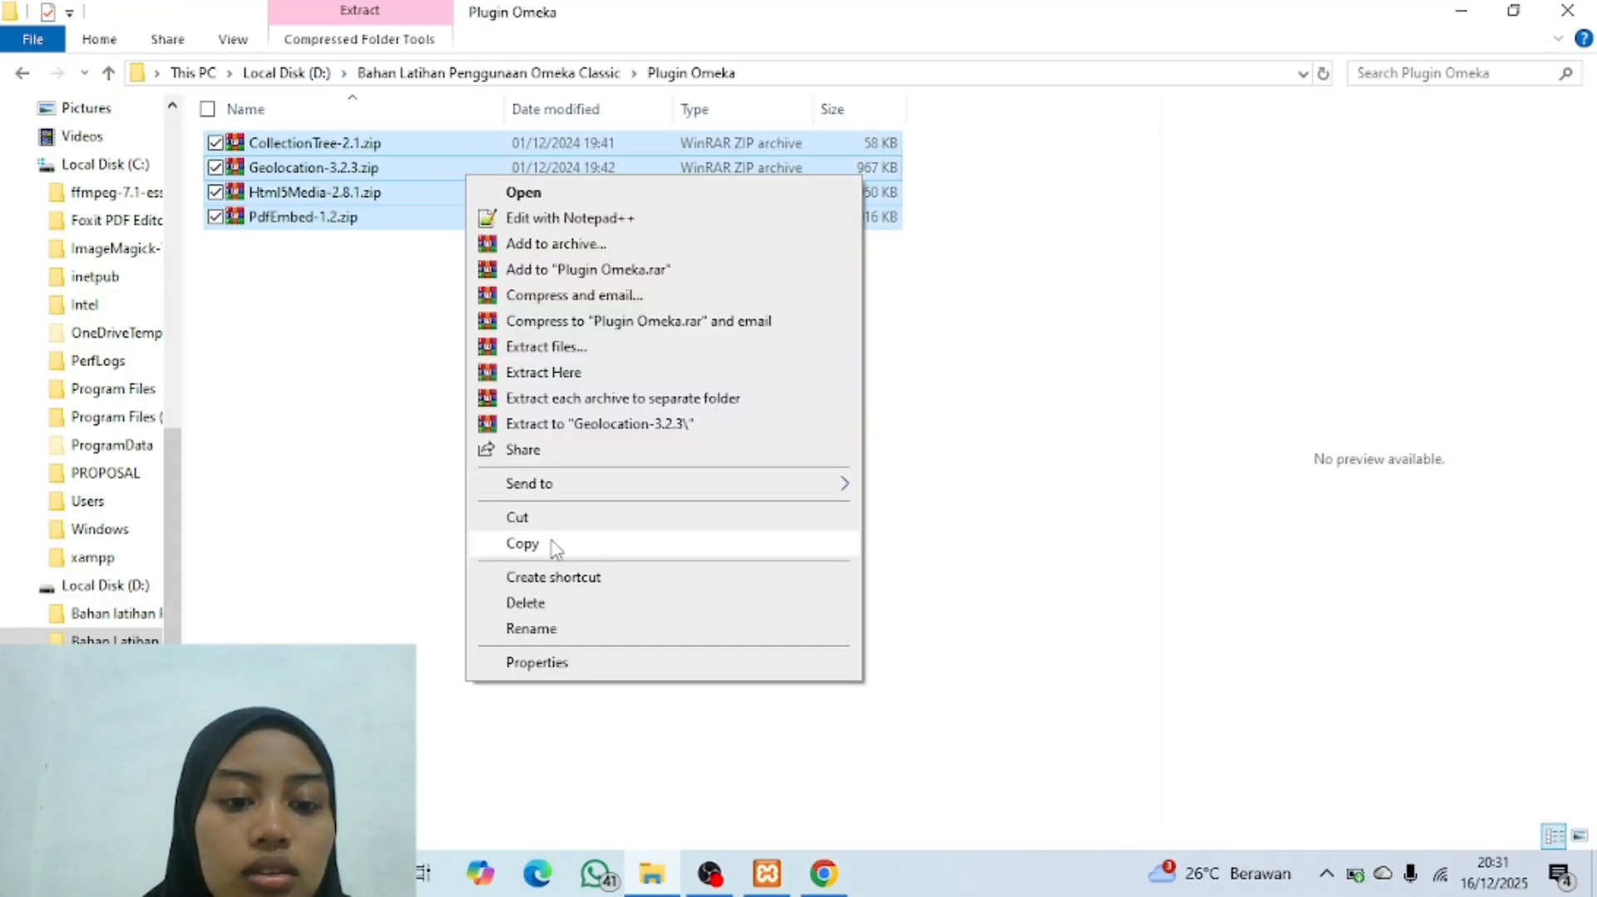
click(522, 543)
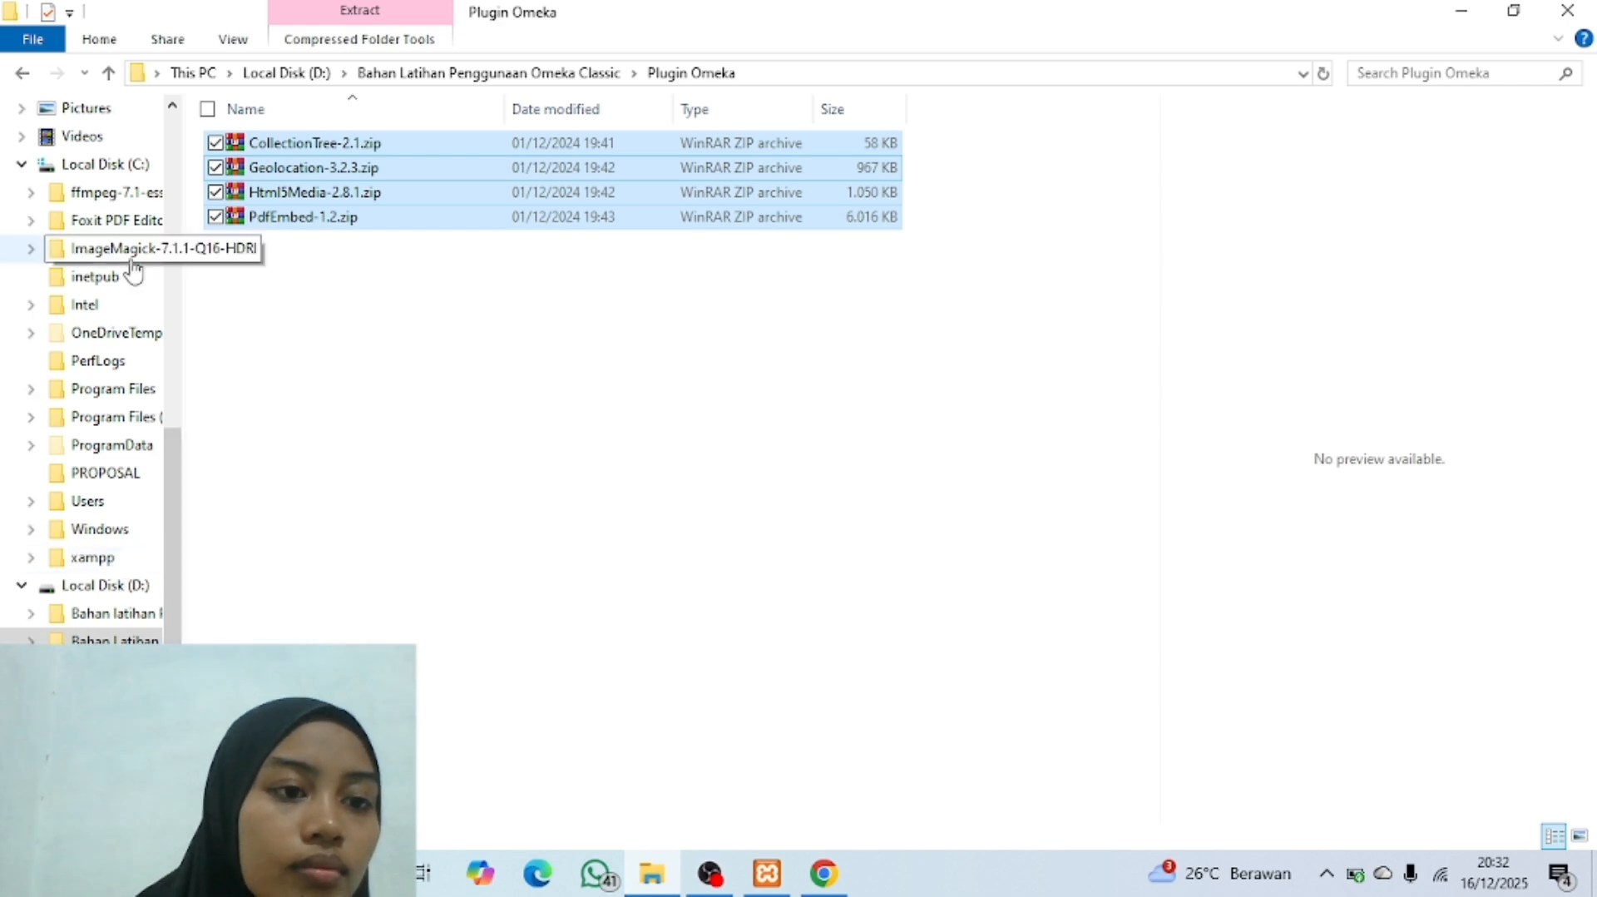
Step: Paste the copied plugin archives into the plugins folder at C:\xampp\htdocs\omeka\plugins
click(126, 165)
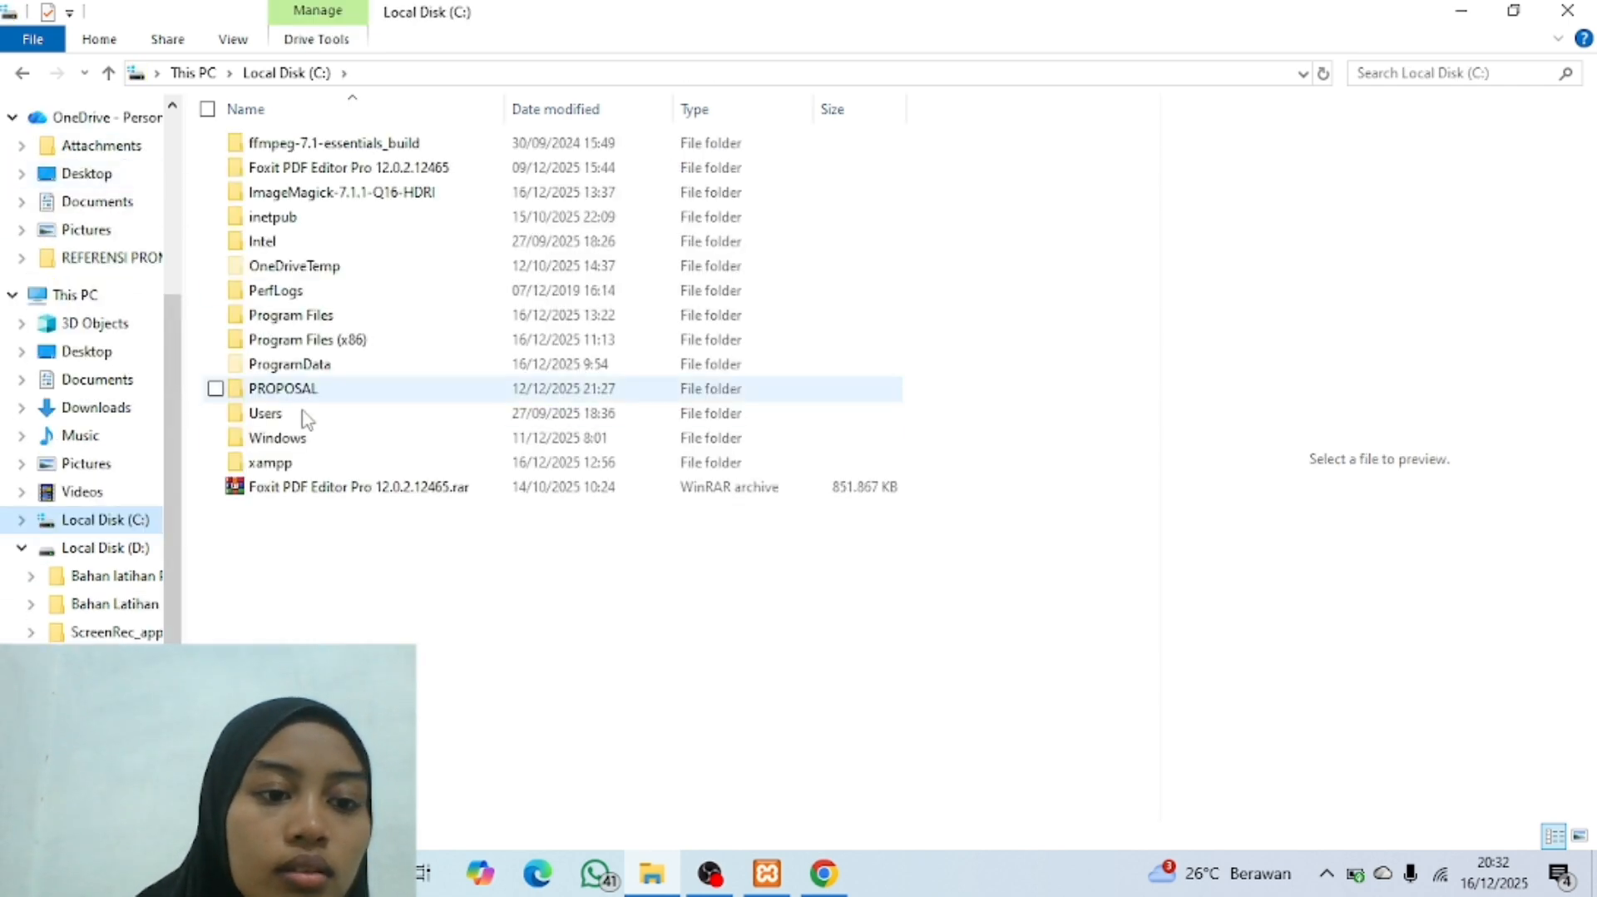
double_click(313, 466)
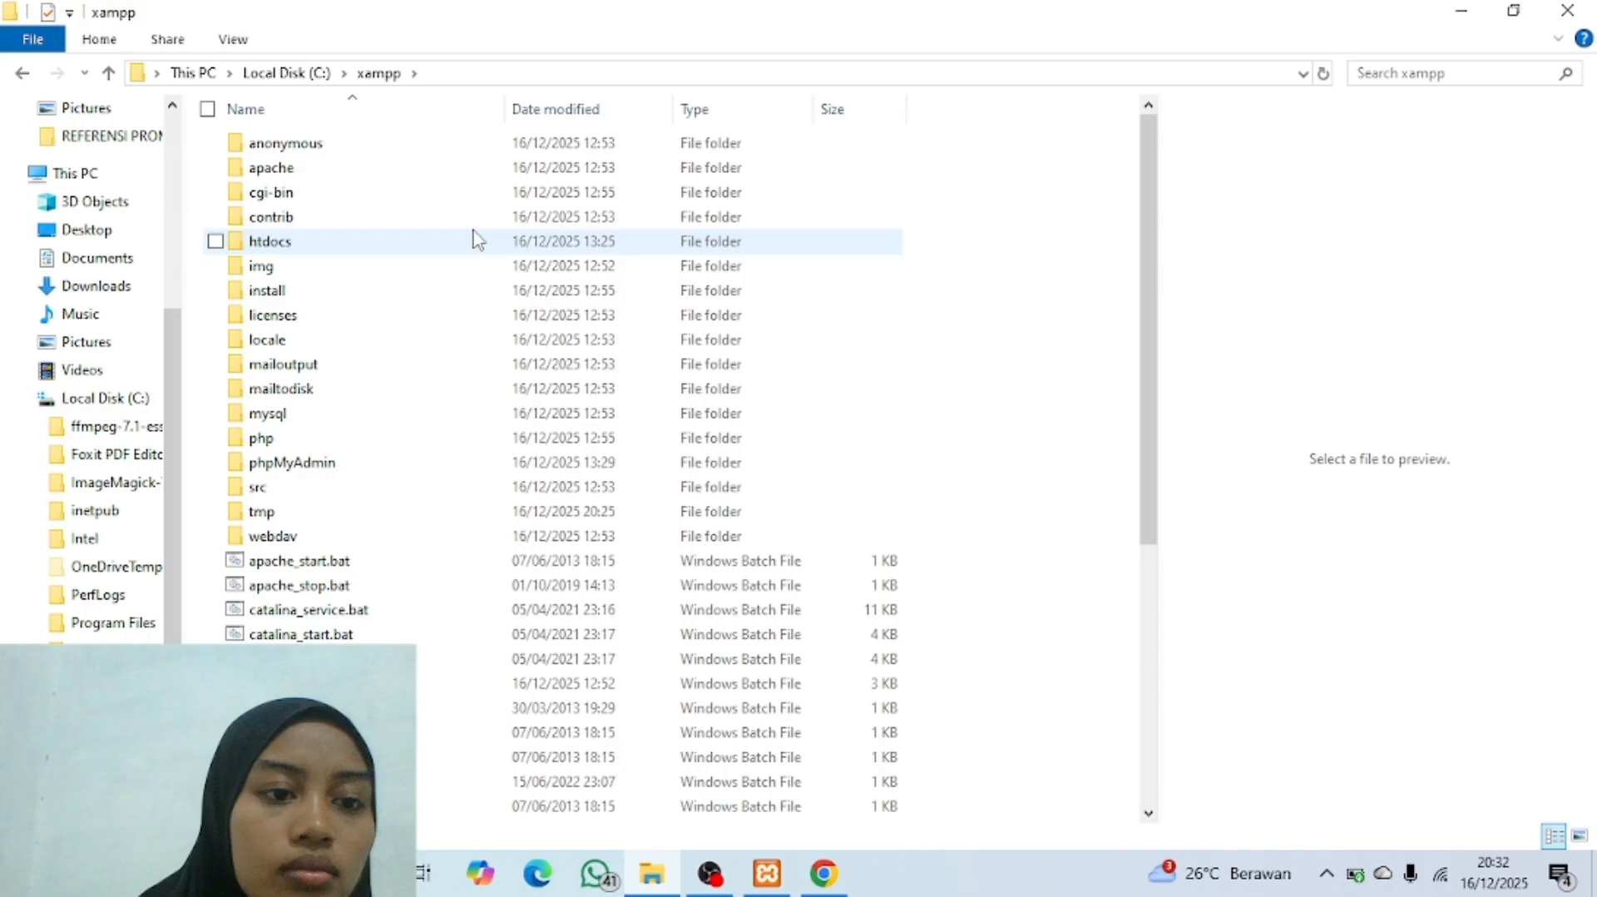
double_click(411, 241)
double_click(350, 199)
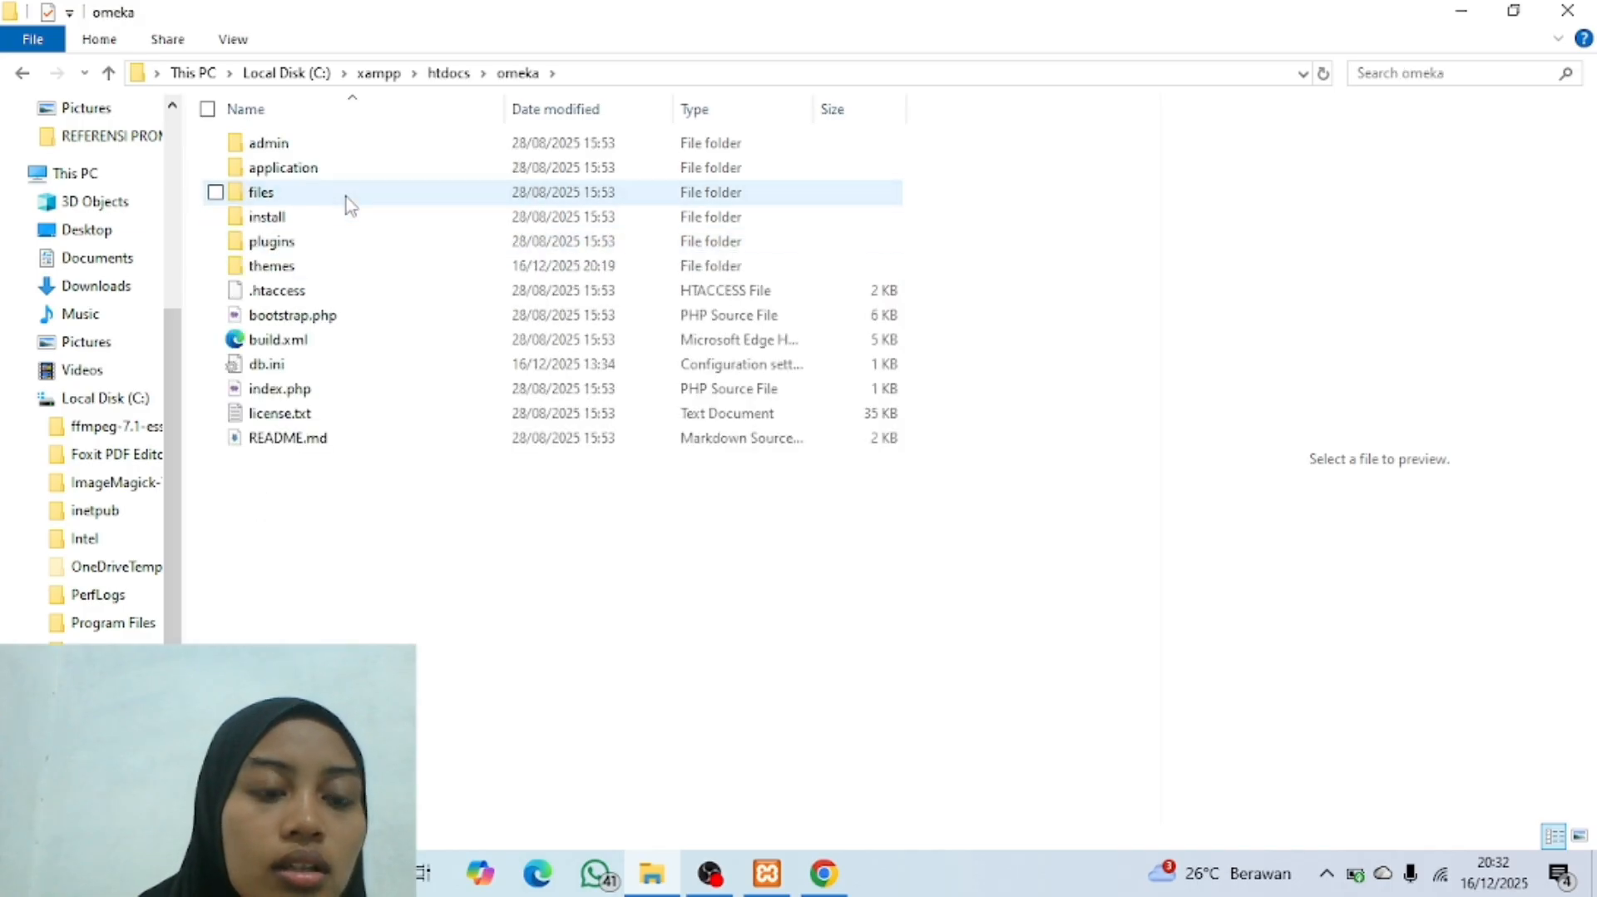
double_click(338, 242)
right_click(411, 270)
click(468, 432)
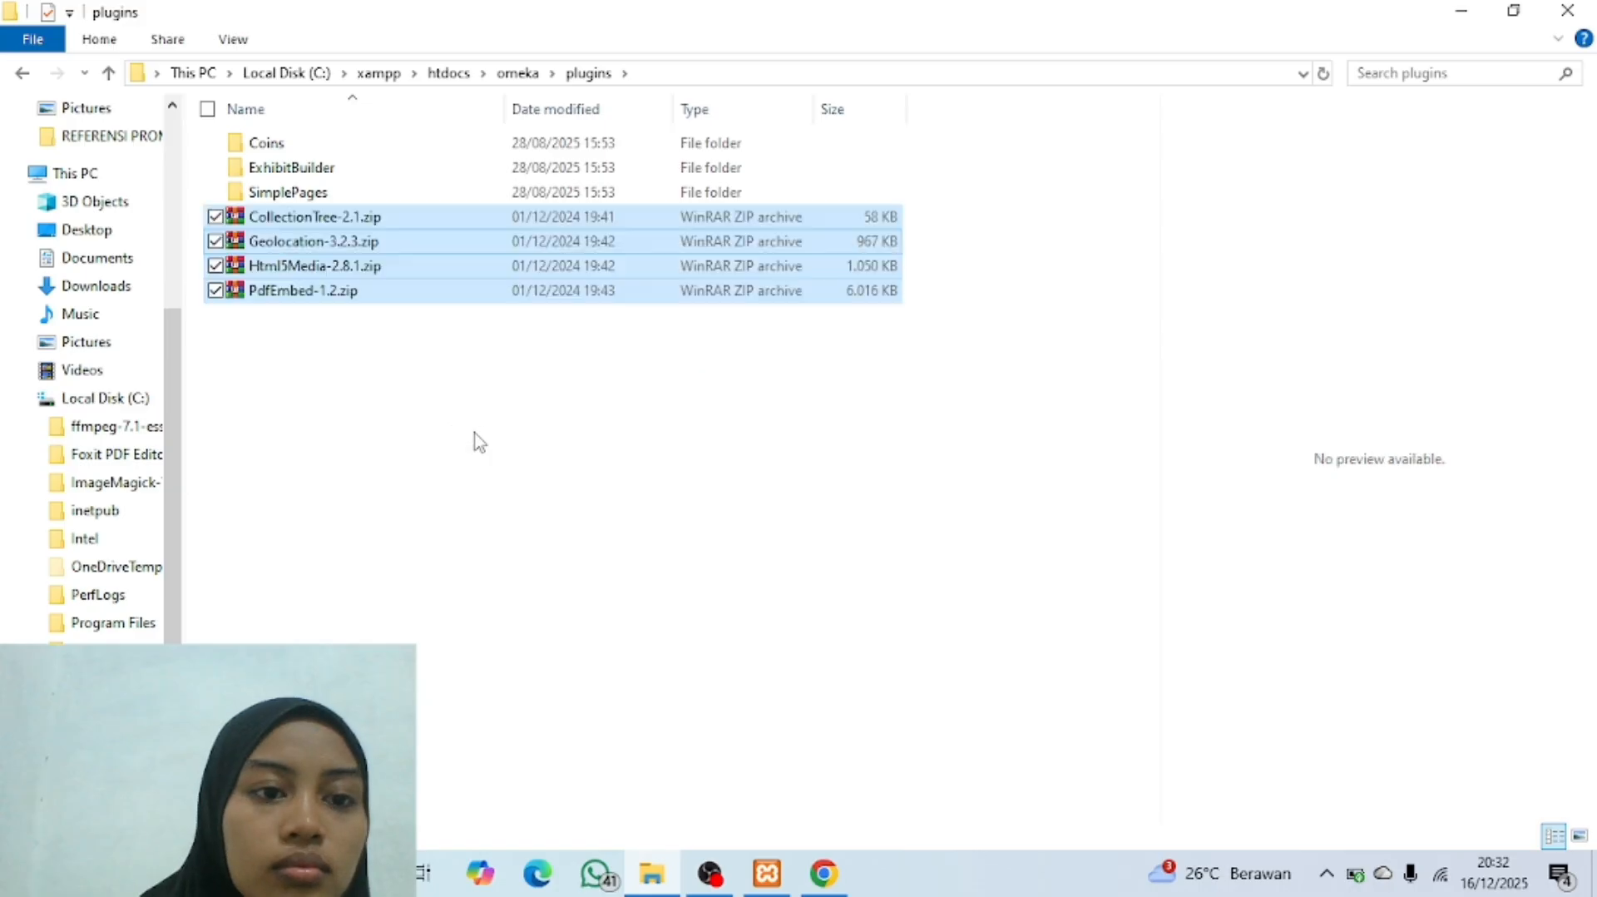
Step: Extract the four plugin archives directly into the plugins folder and delete the zip files
right_click(403, 275)
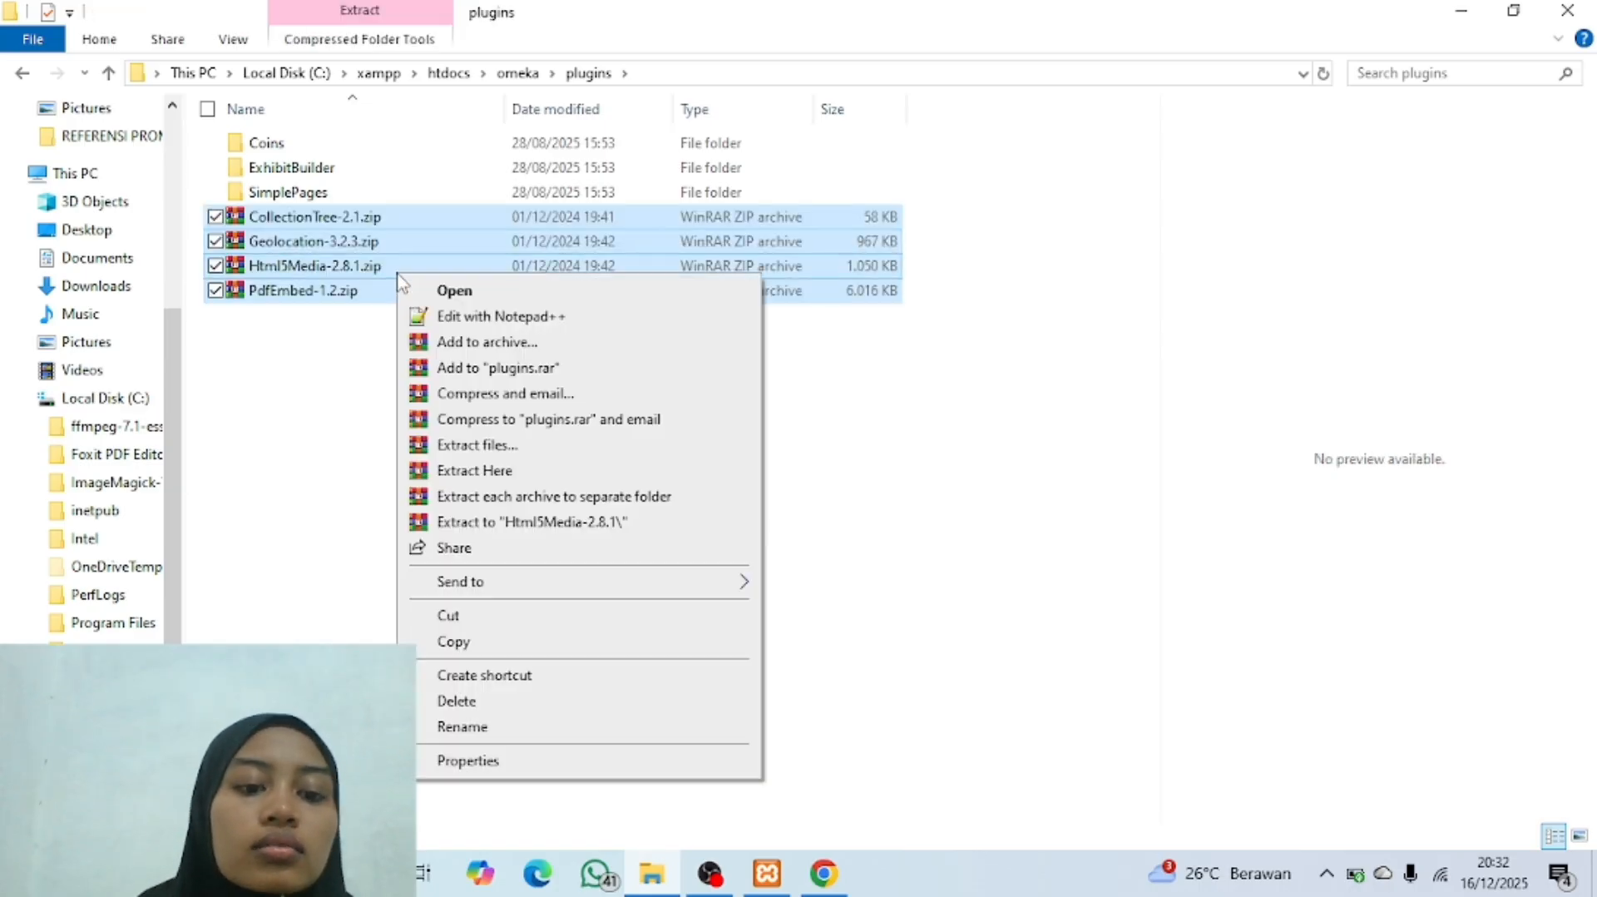
click(516, 471)
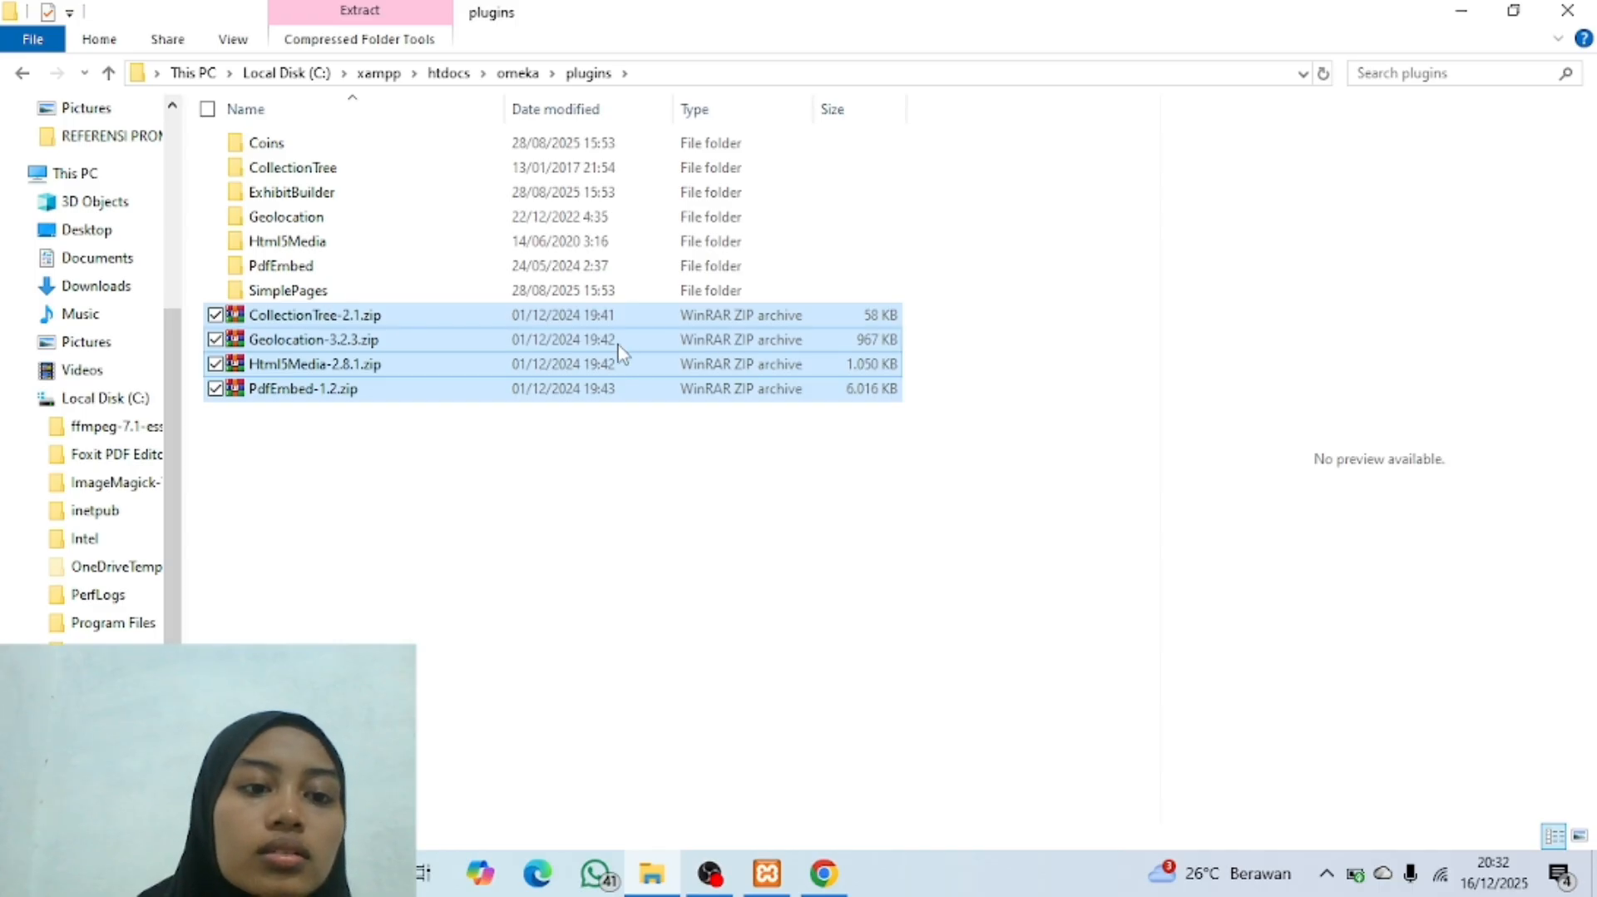
right_click(475, 356)
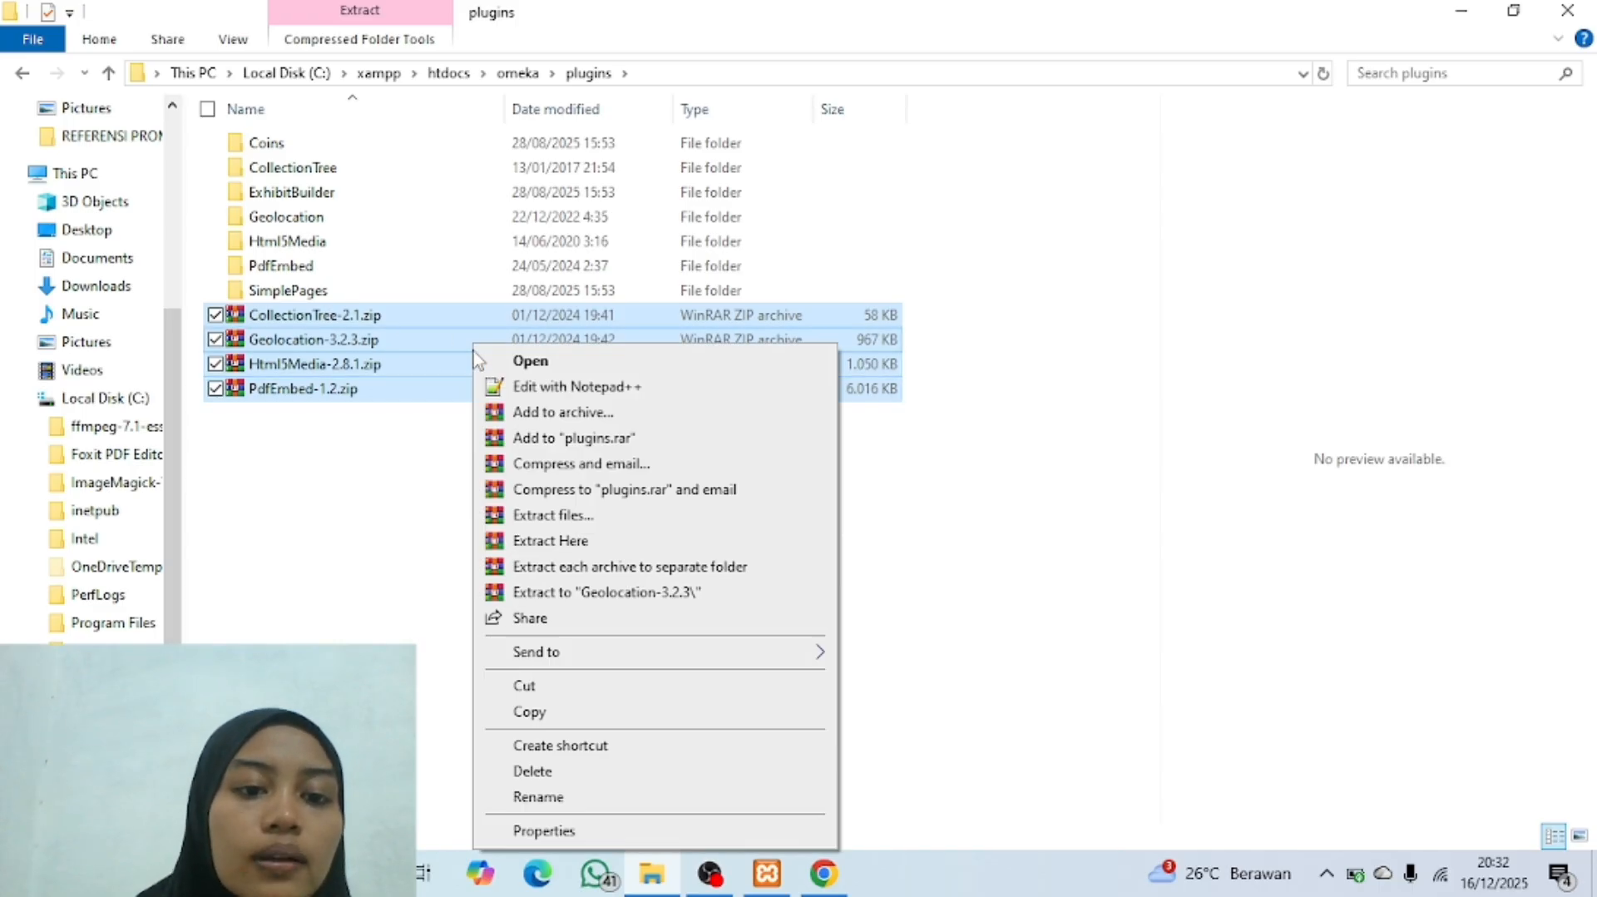
click(568, 770)
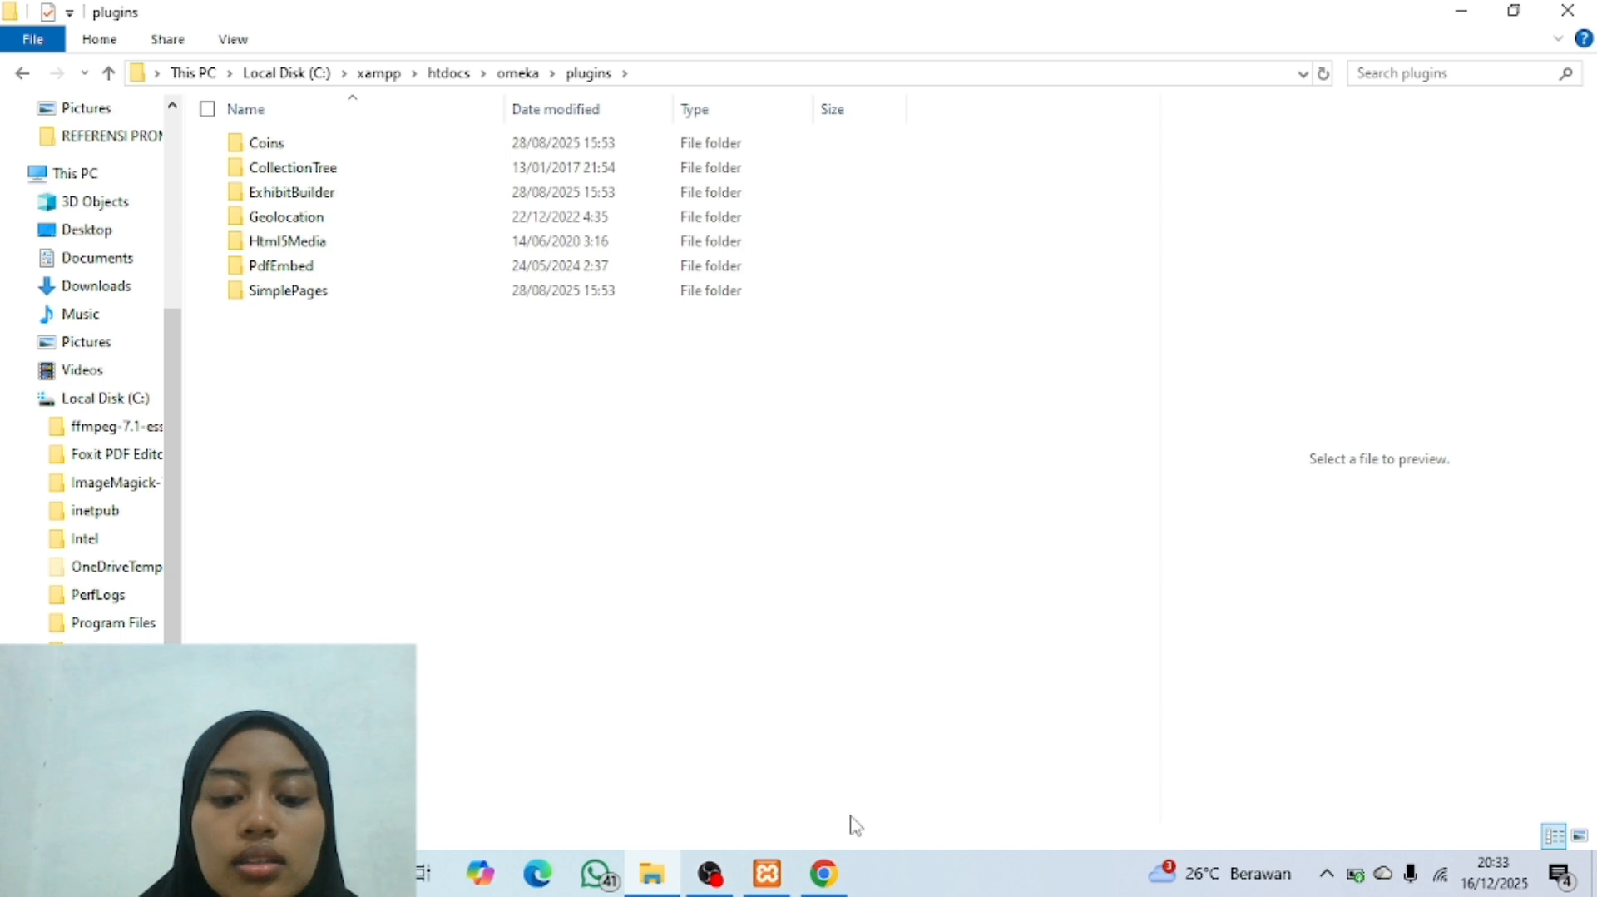
Step: Switch to Chrome, reload the Omeka admin Plugins page and review the full list of available plugins
mouse_move(827, 887)
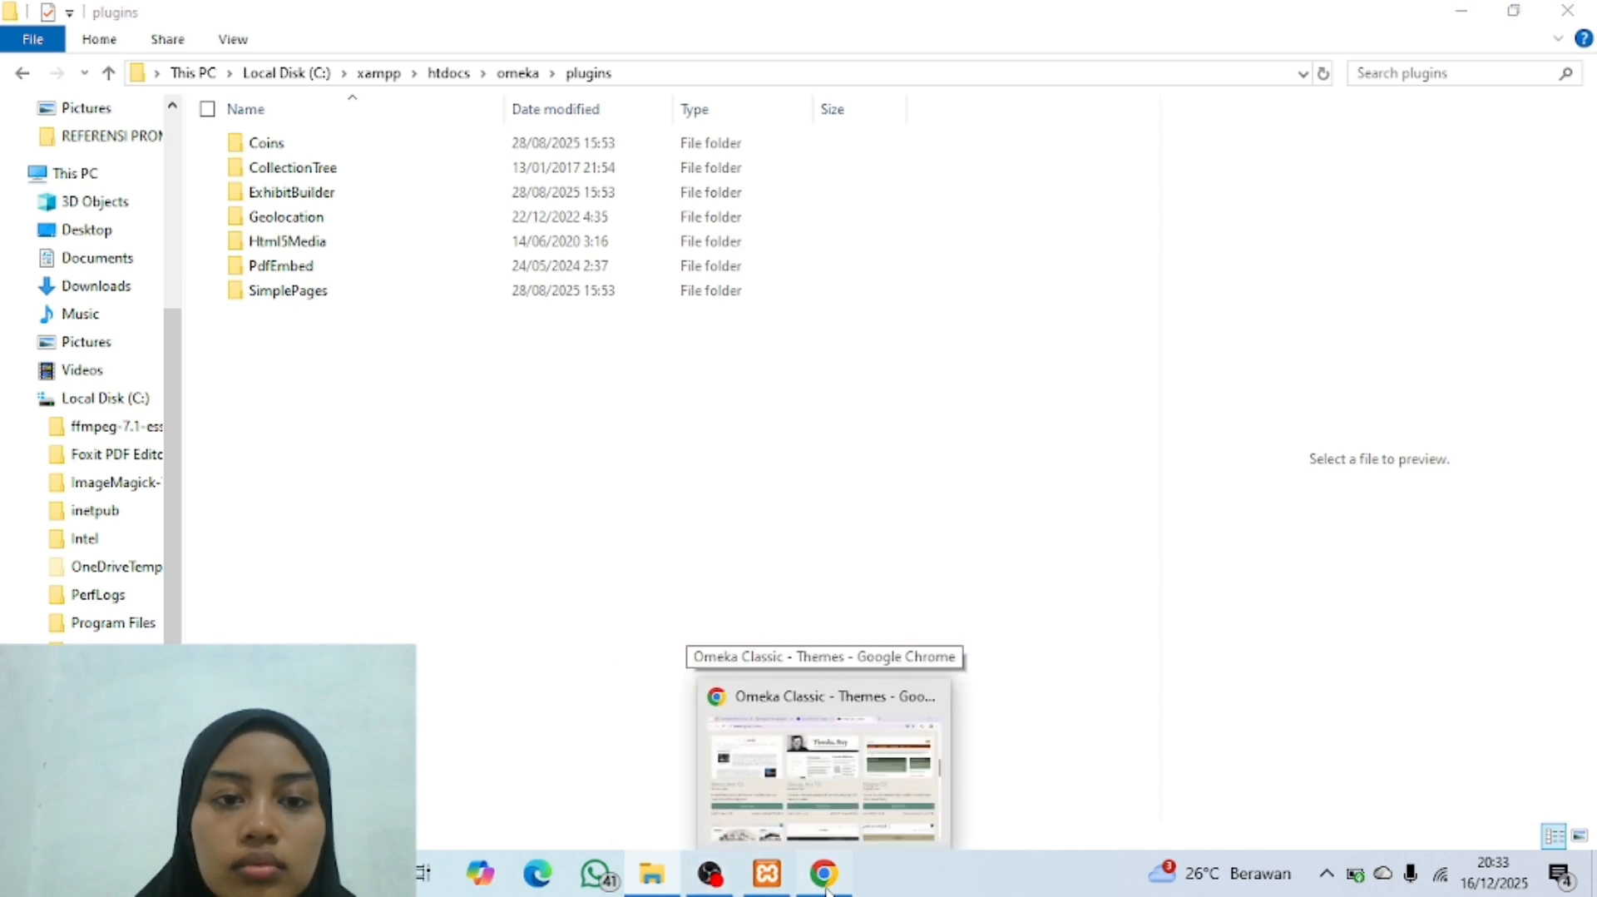
click(827, 888)
click(524, 12)
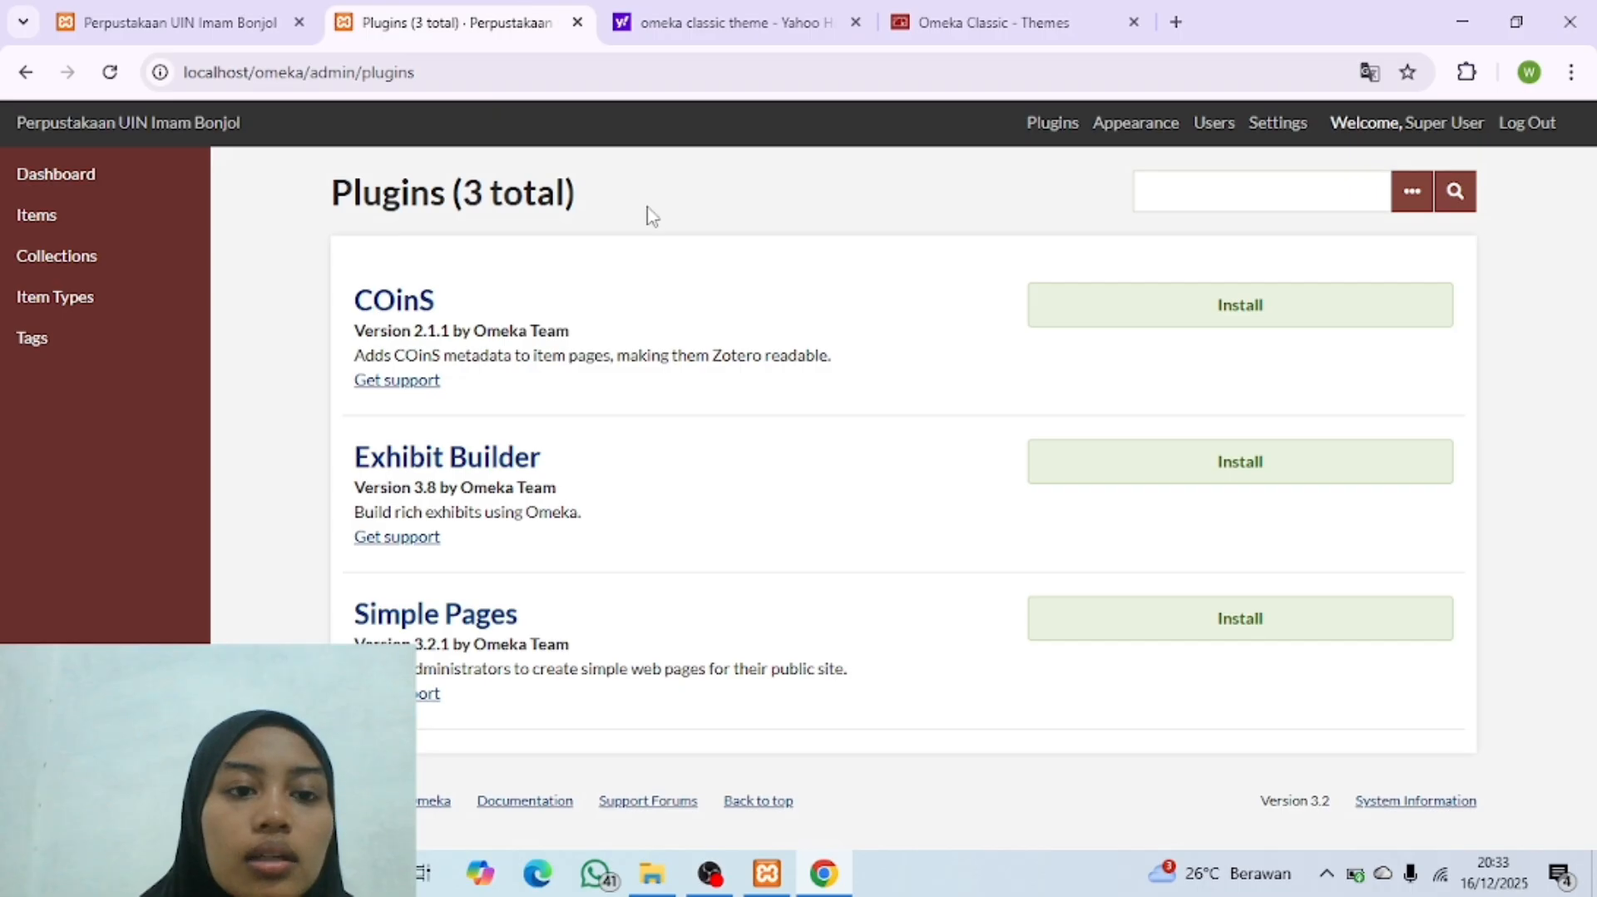
click(110, 71)
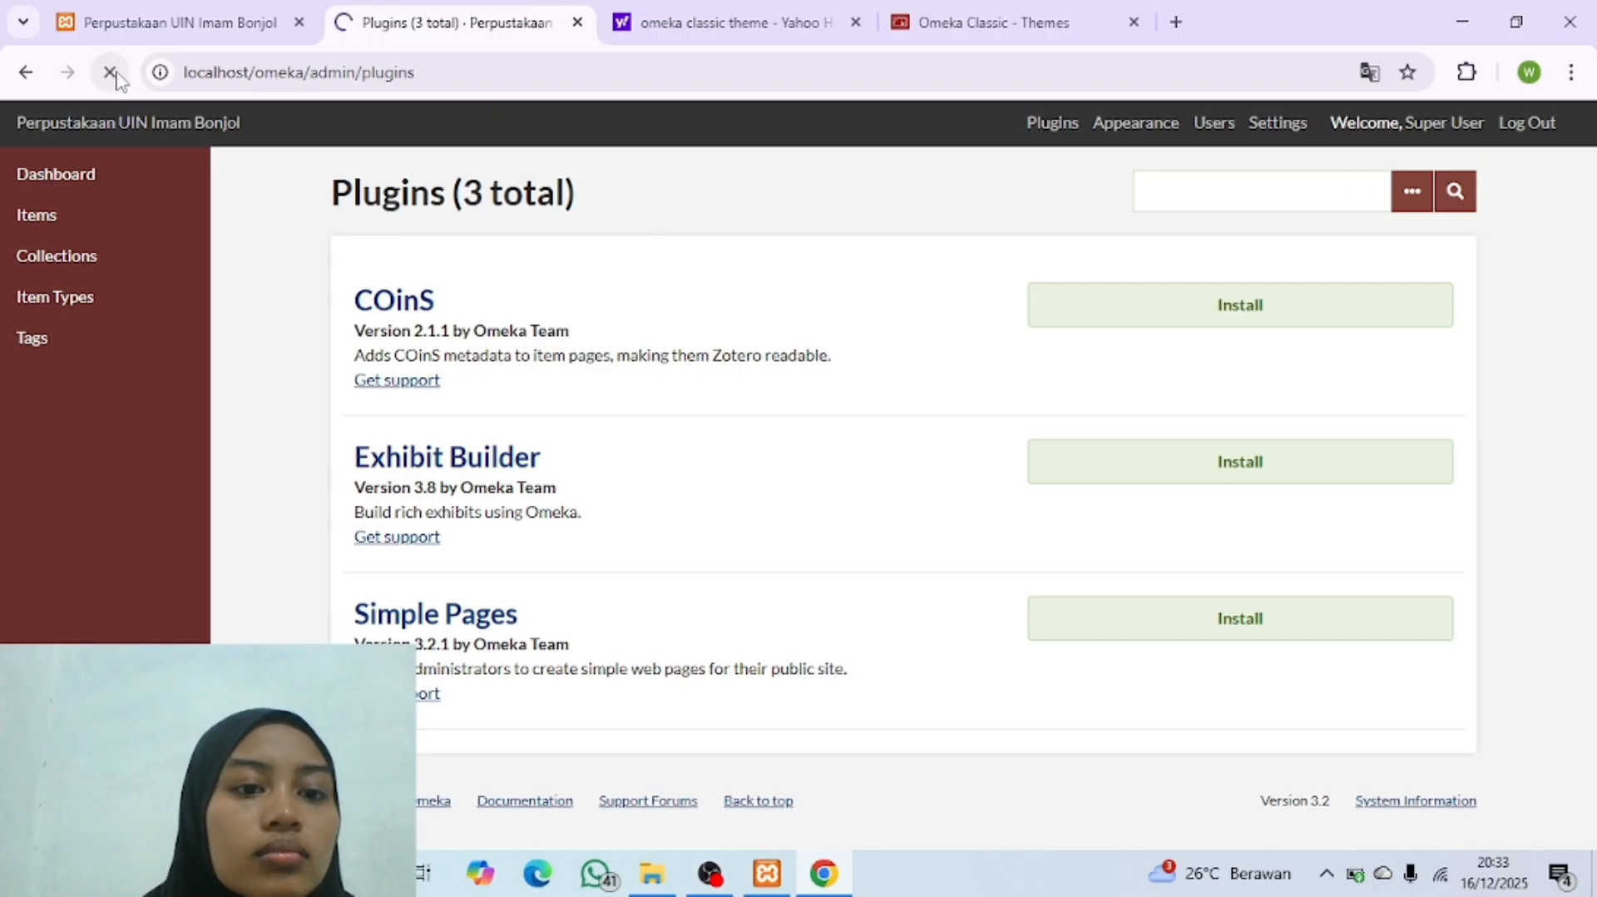
scroll(502, 320, down, 5)
scroll(501, 323, up, 5)
scroll(703, 380, down, 5)
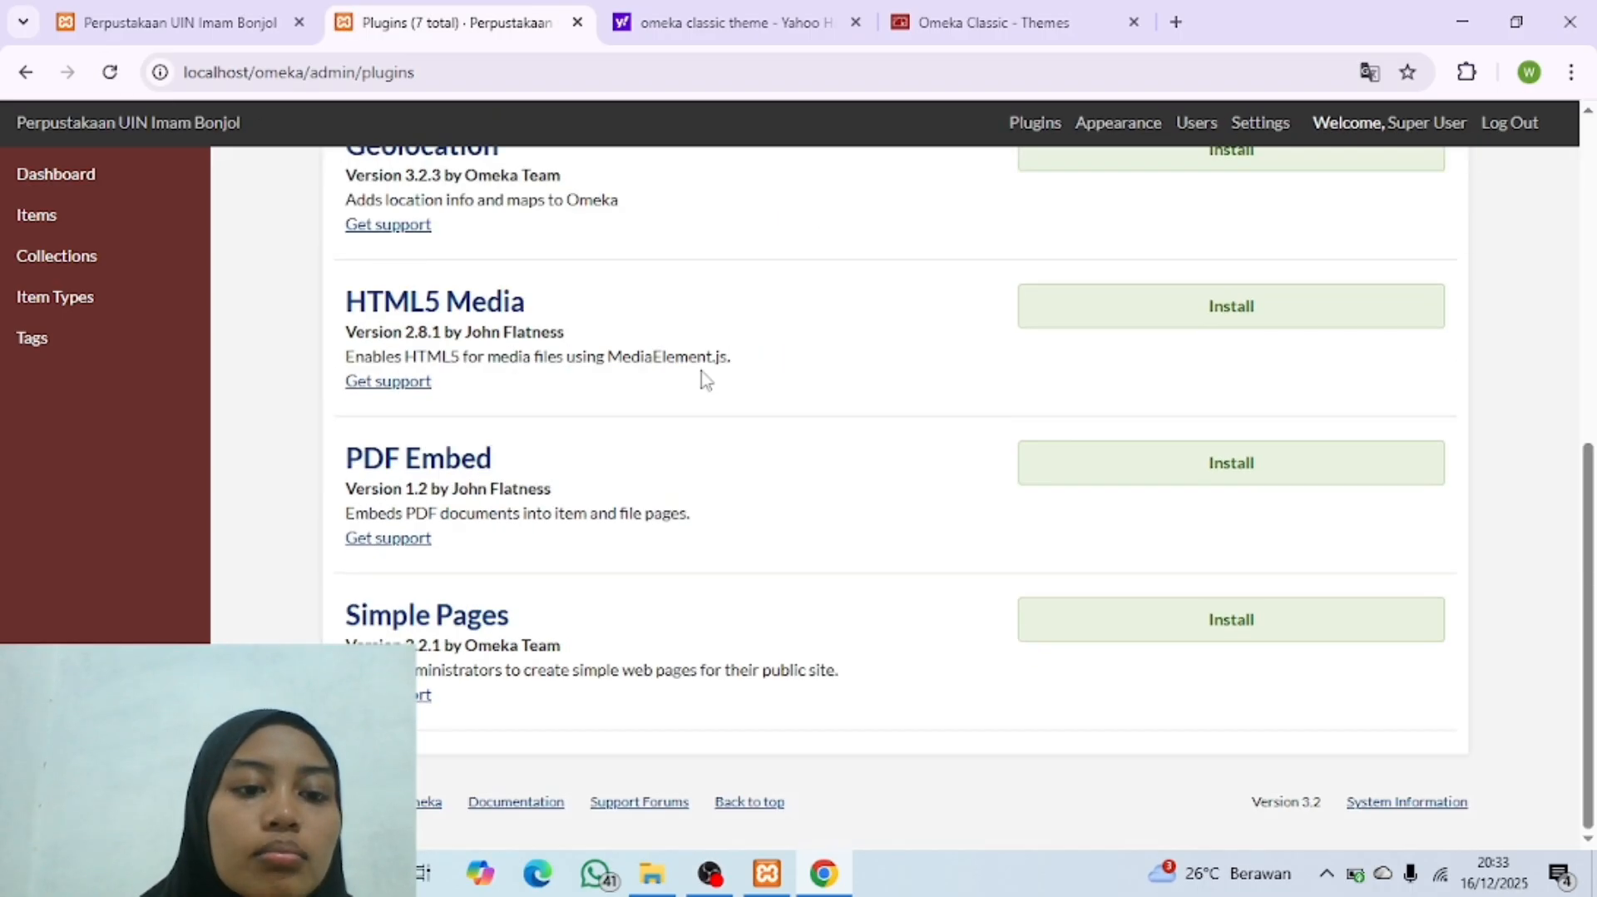
scroll(703, 380, up, 5)
scroll(703, 380, down, 5)
scroll(703, 380, up, 5)
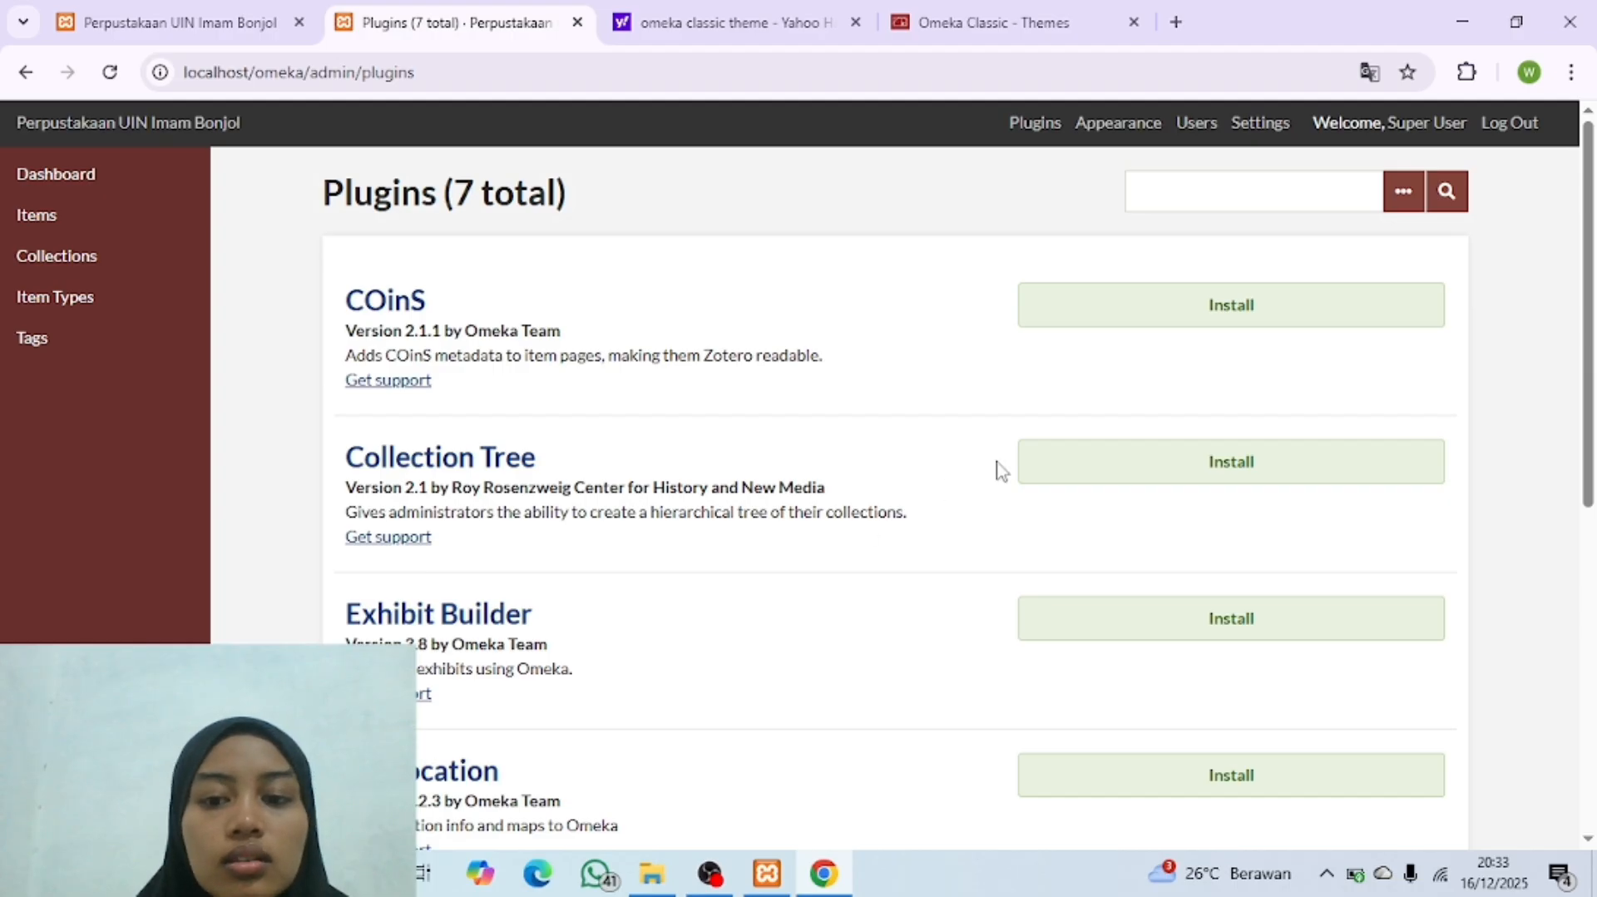
Step: Install the Collection Tree and Geolocation plugins, saving each with its default configuration
click(1138, 463)
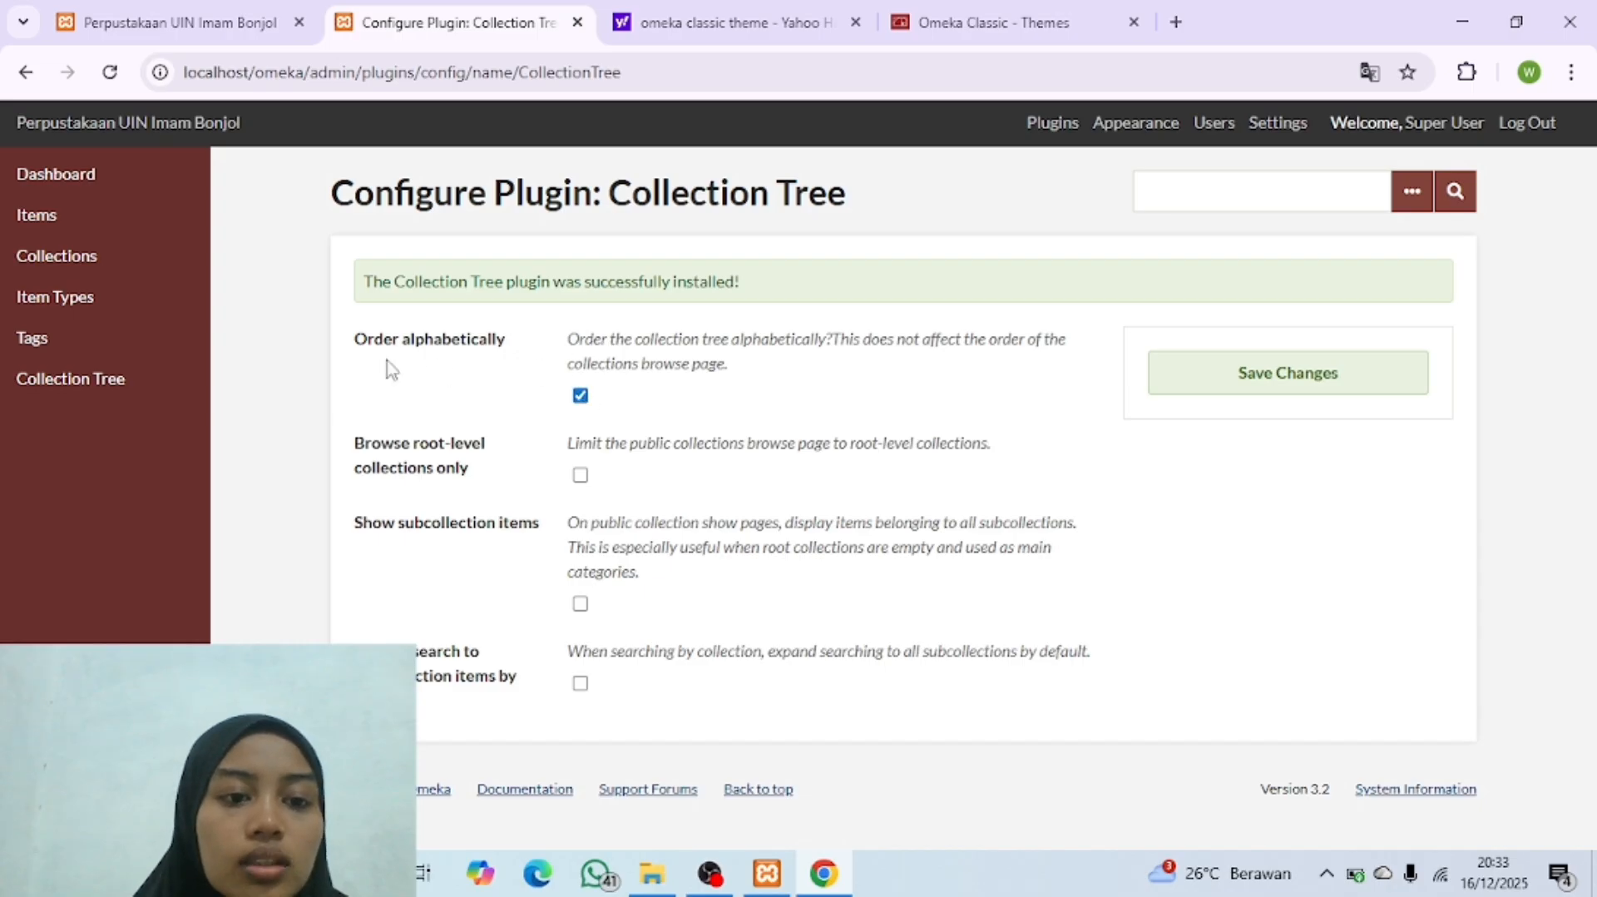
click(1204, 381)
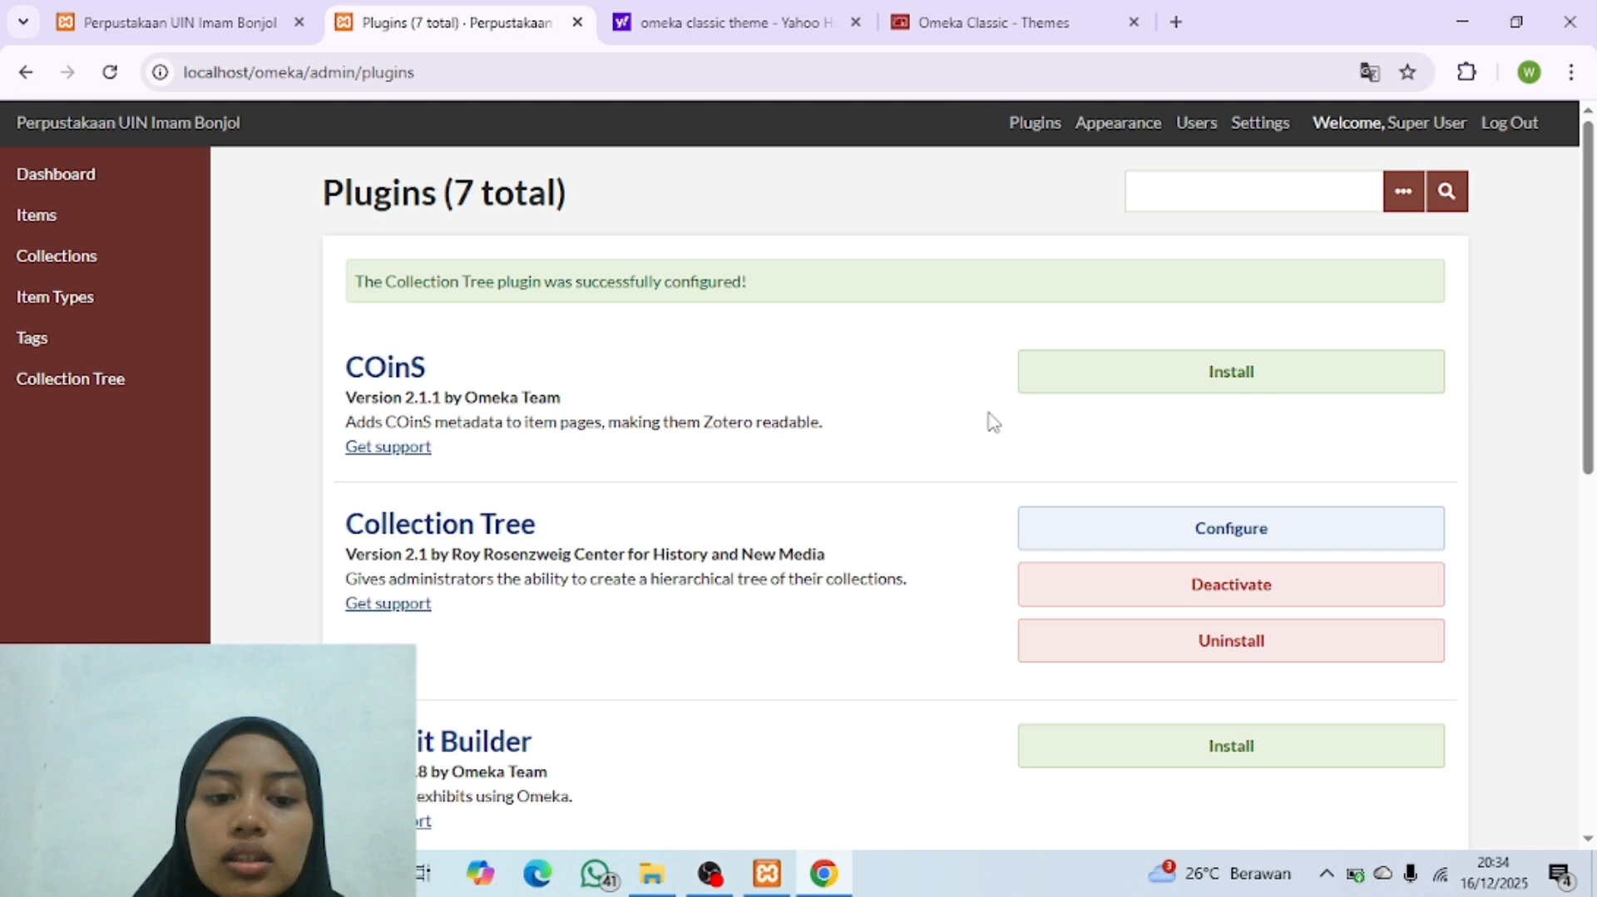
scroll(983, 442, down, 5)
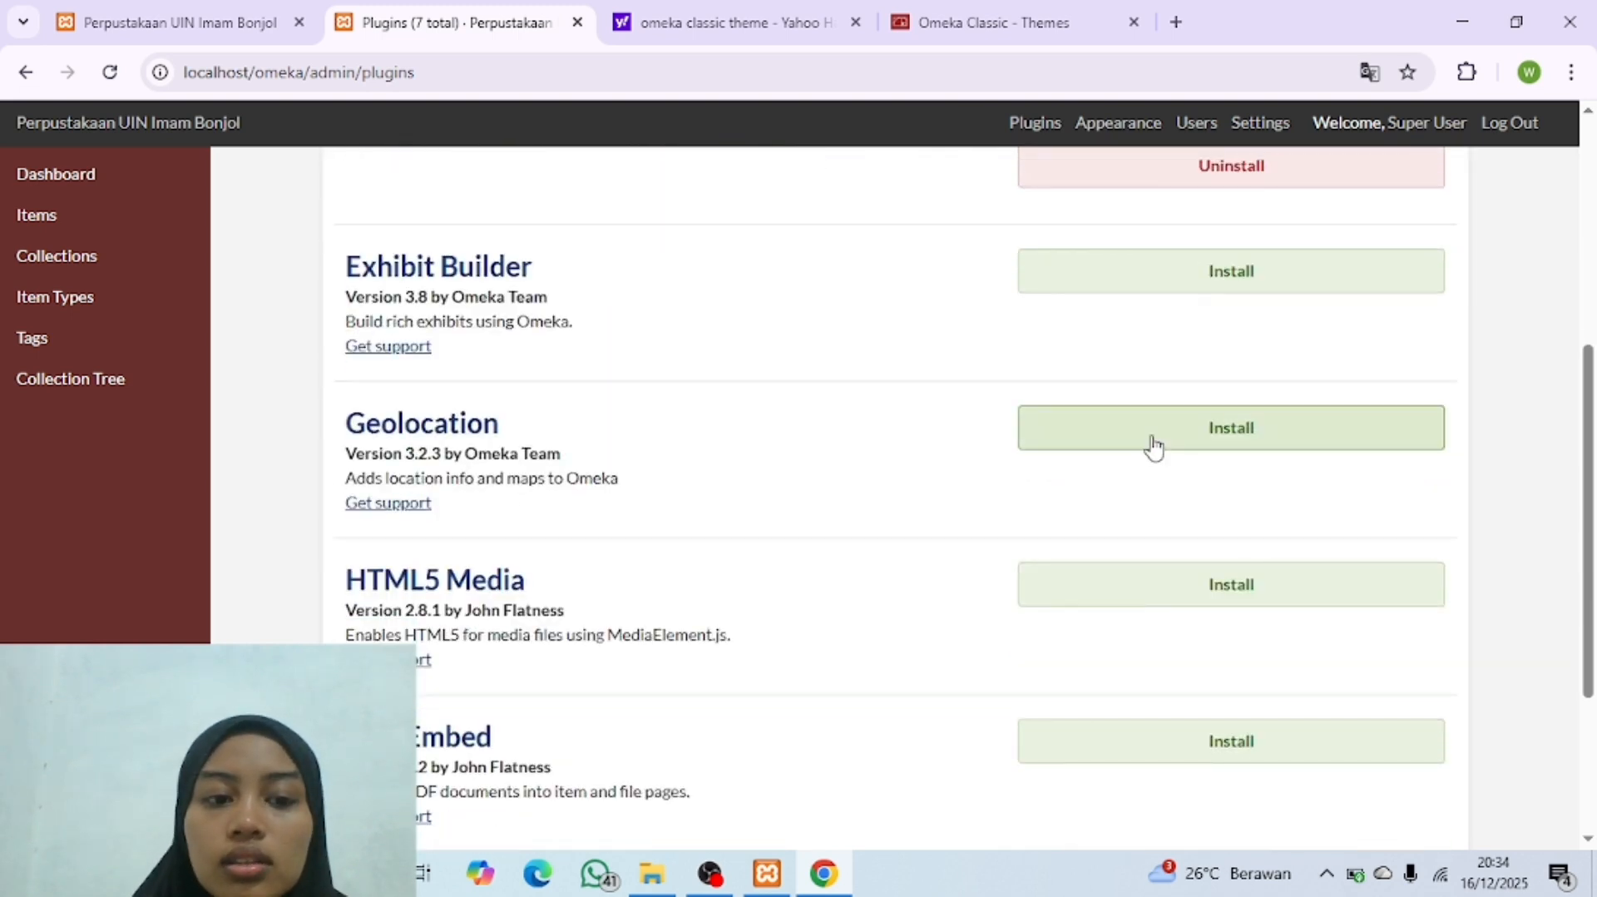
click(1151, 443)
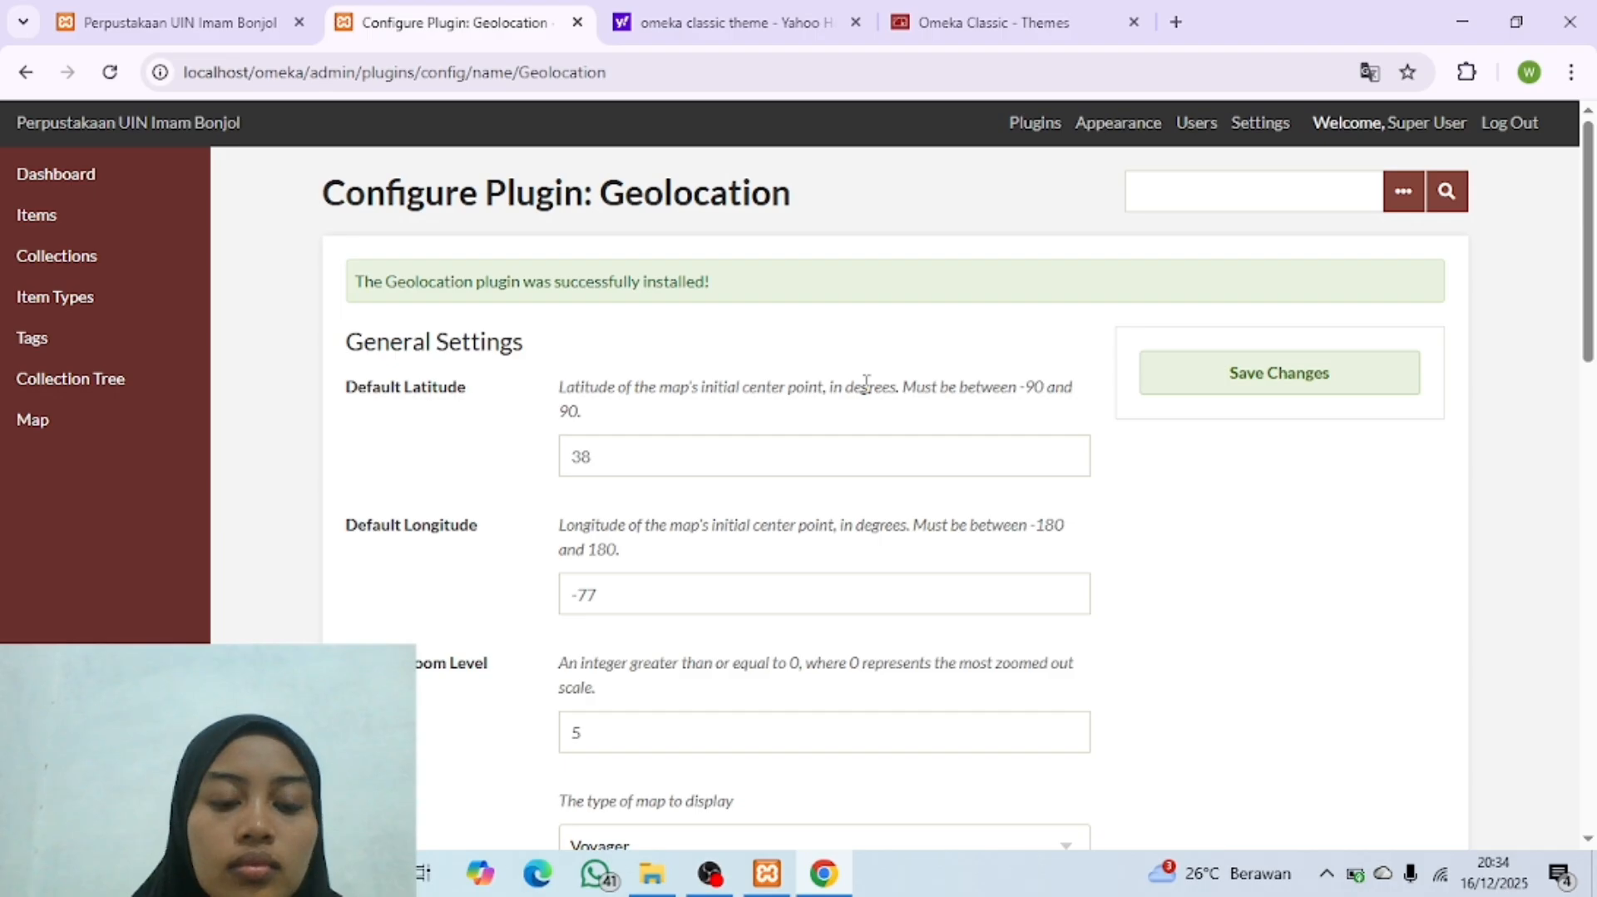
click(1201, 396)
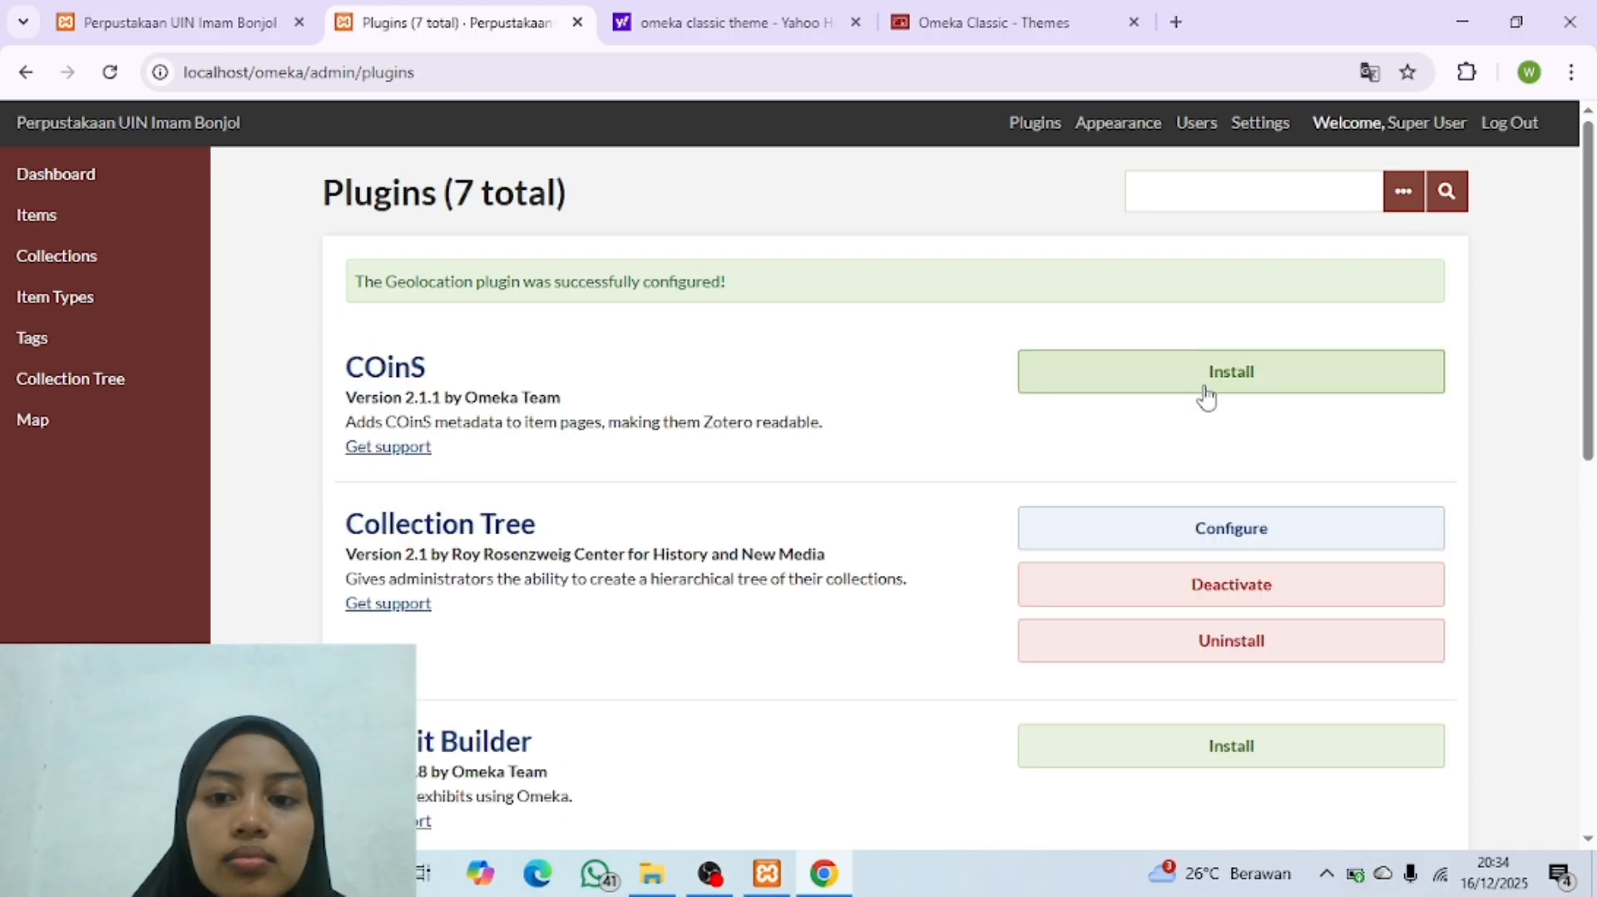
Step: Install the HTML5 Media plugin and save its default video and media settings
scroll(951, 502, down, 8)
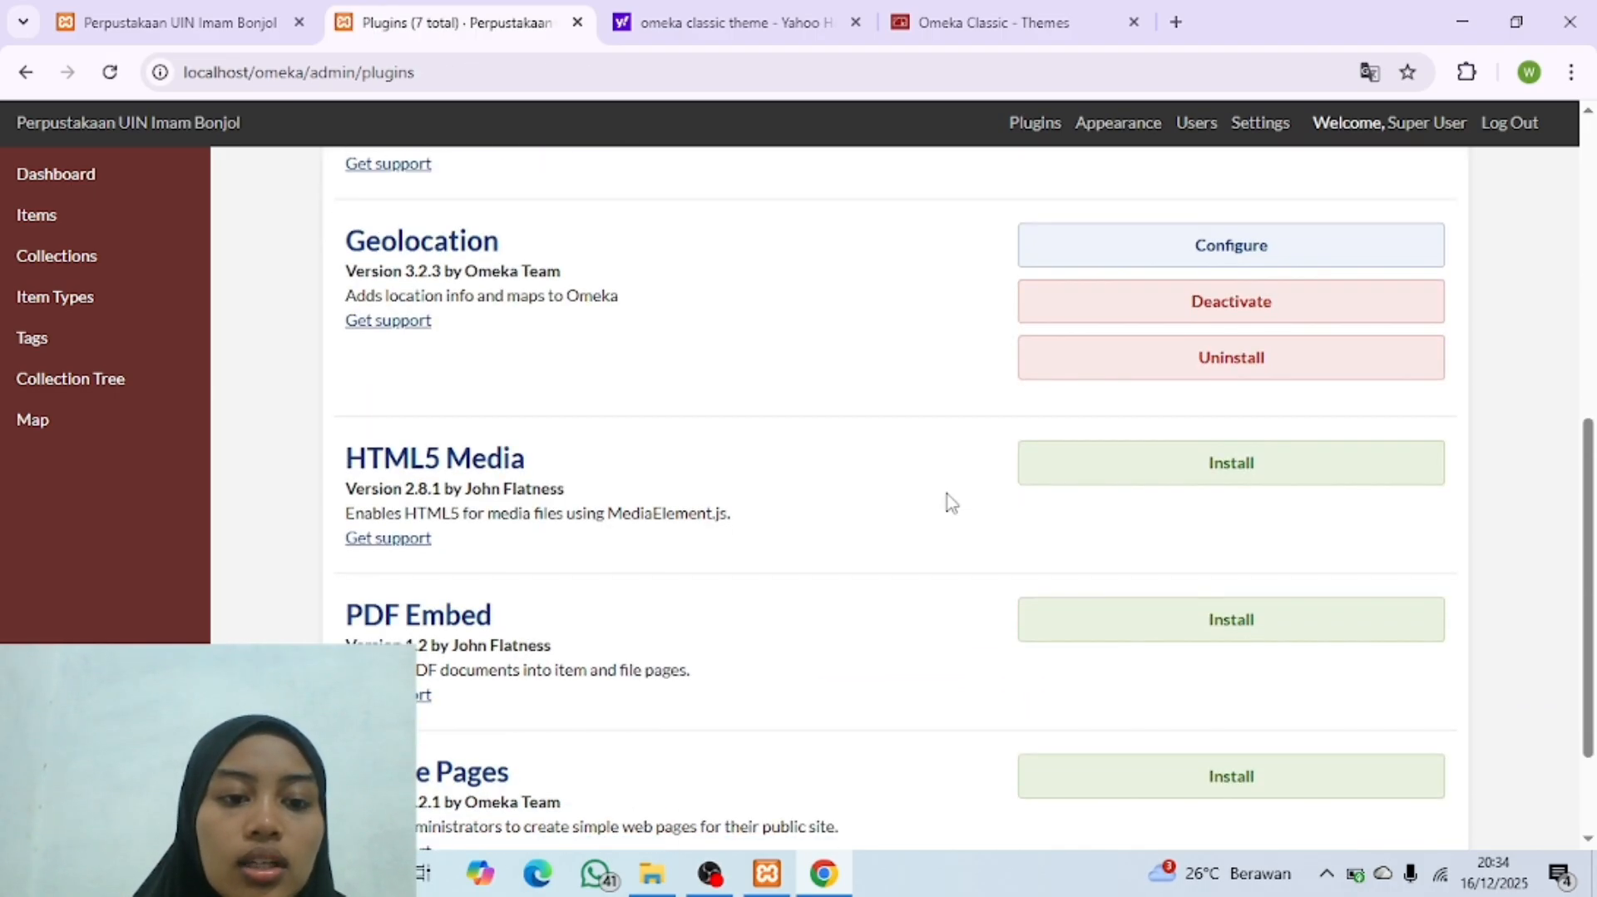
click(1232, 465)
scroll(791, 468, down, 3)
scroll(1187, 382, up, 3)
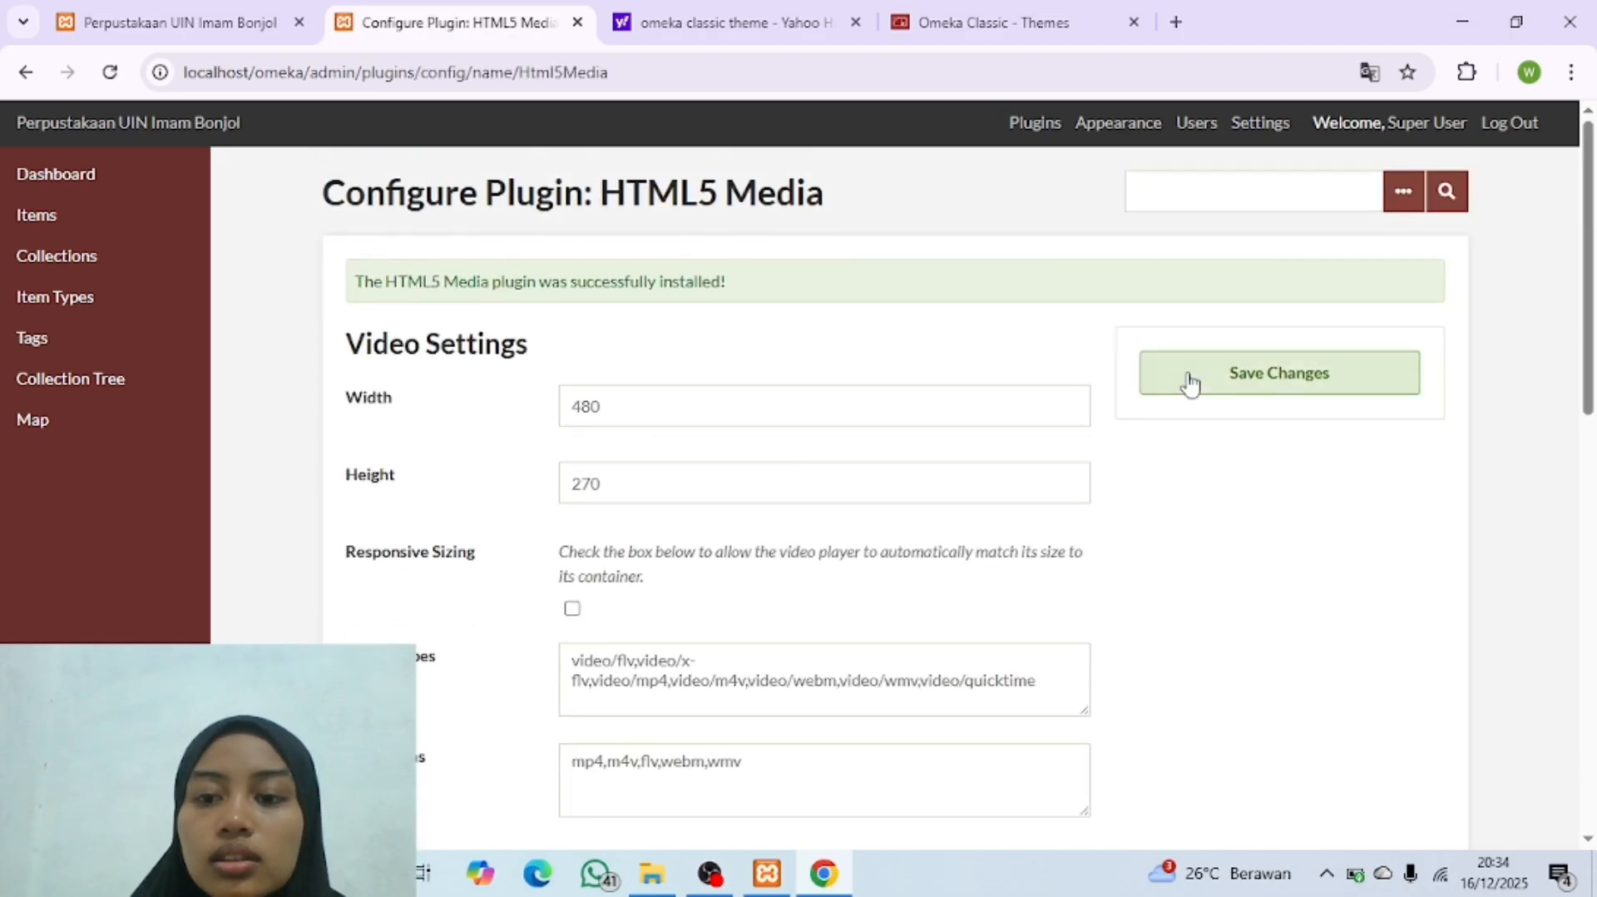
click(1204, 387)
Step: Install the PDF Embed plugin, save its default settings and check the updated plugin list
scroll(822, 578, down, 10)
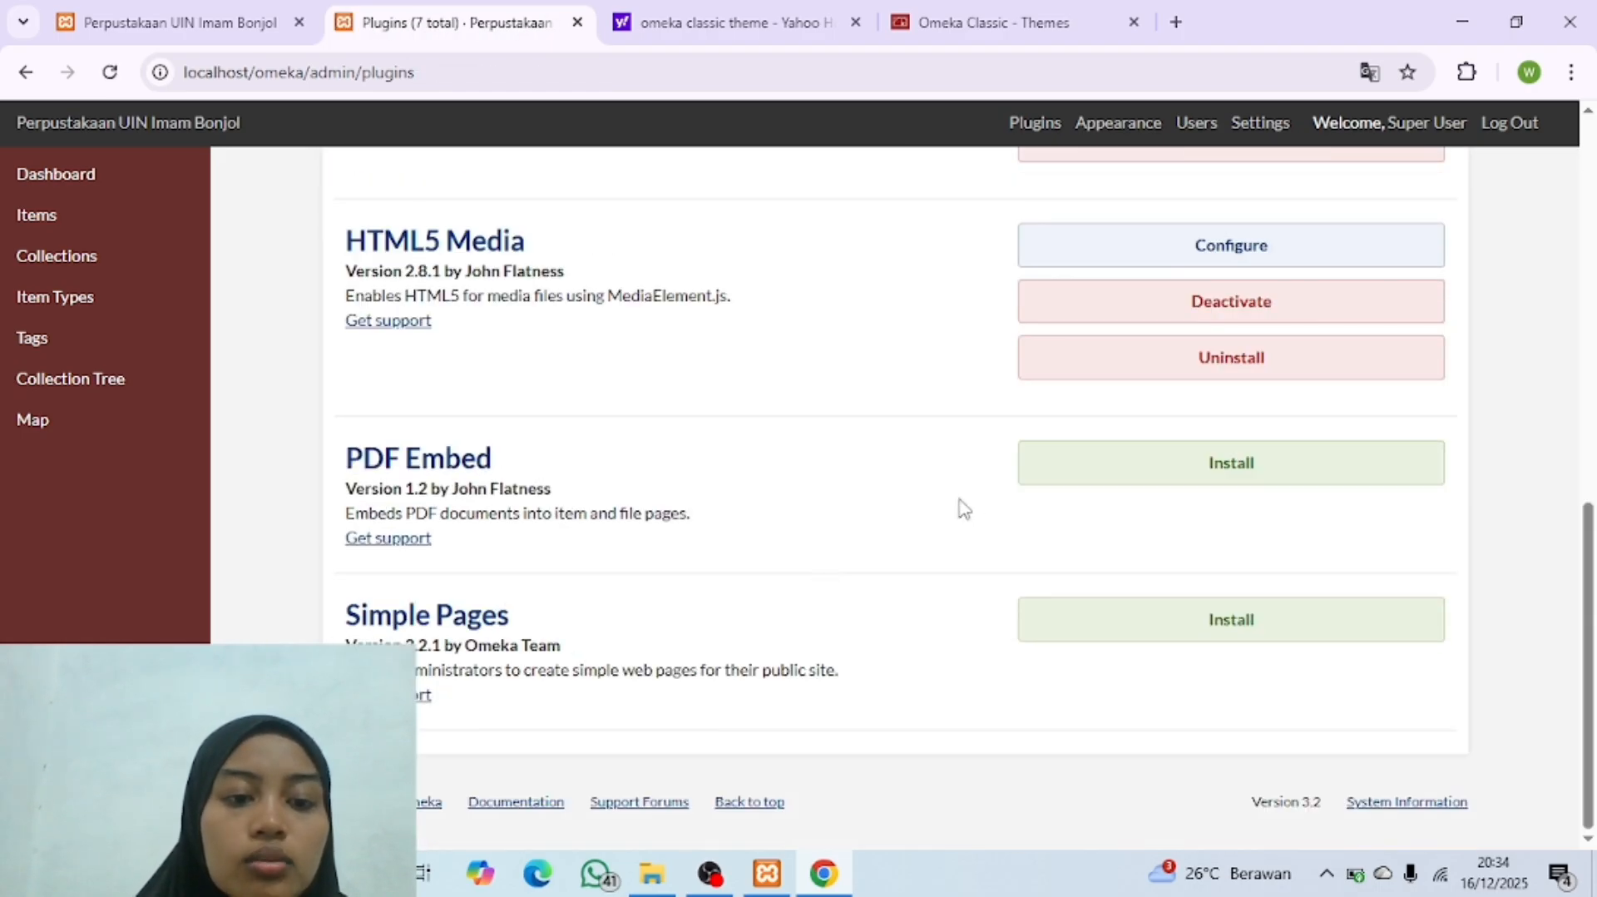
click(1165, 478)
click(1294, 384)
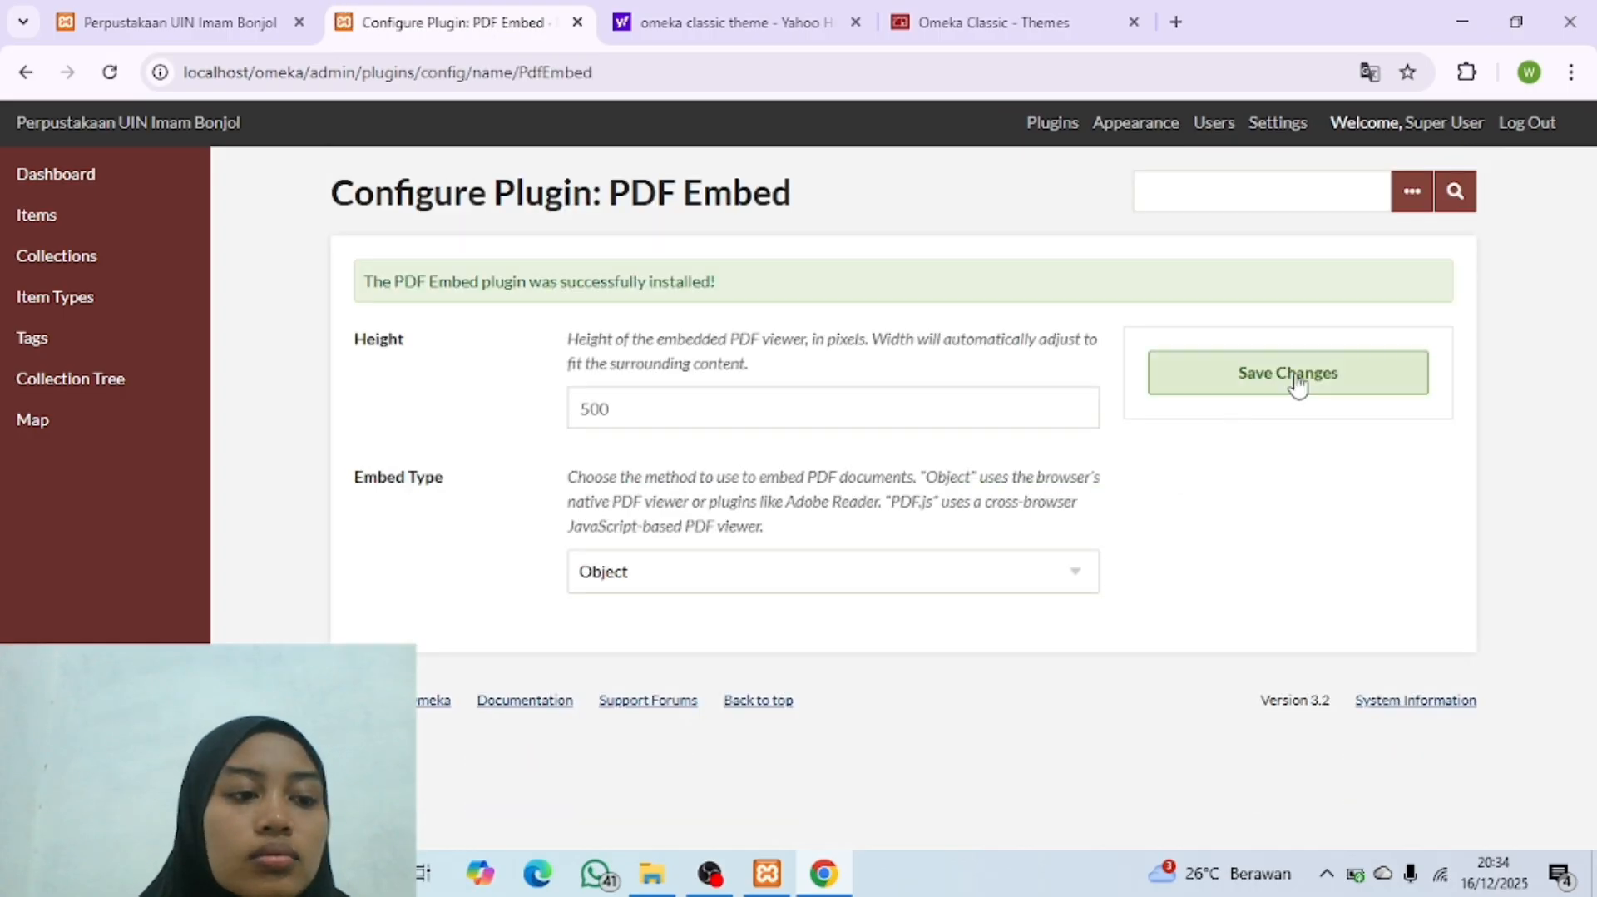
scroll(918, 559, down, 10)
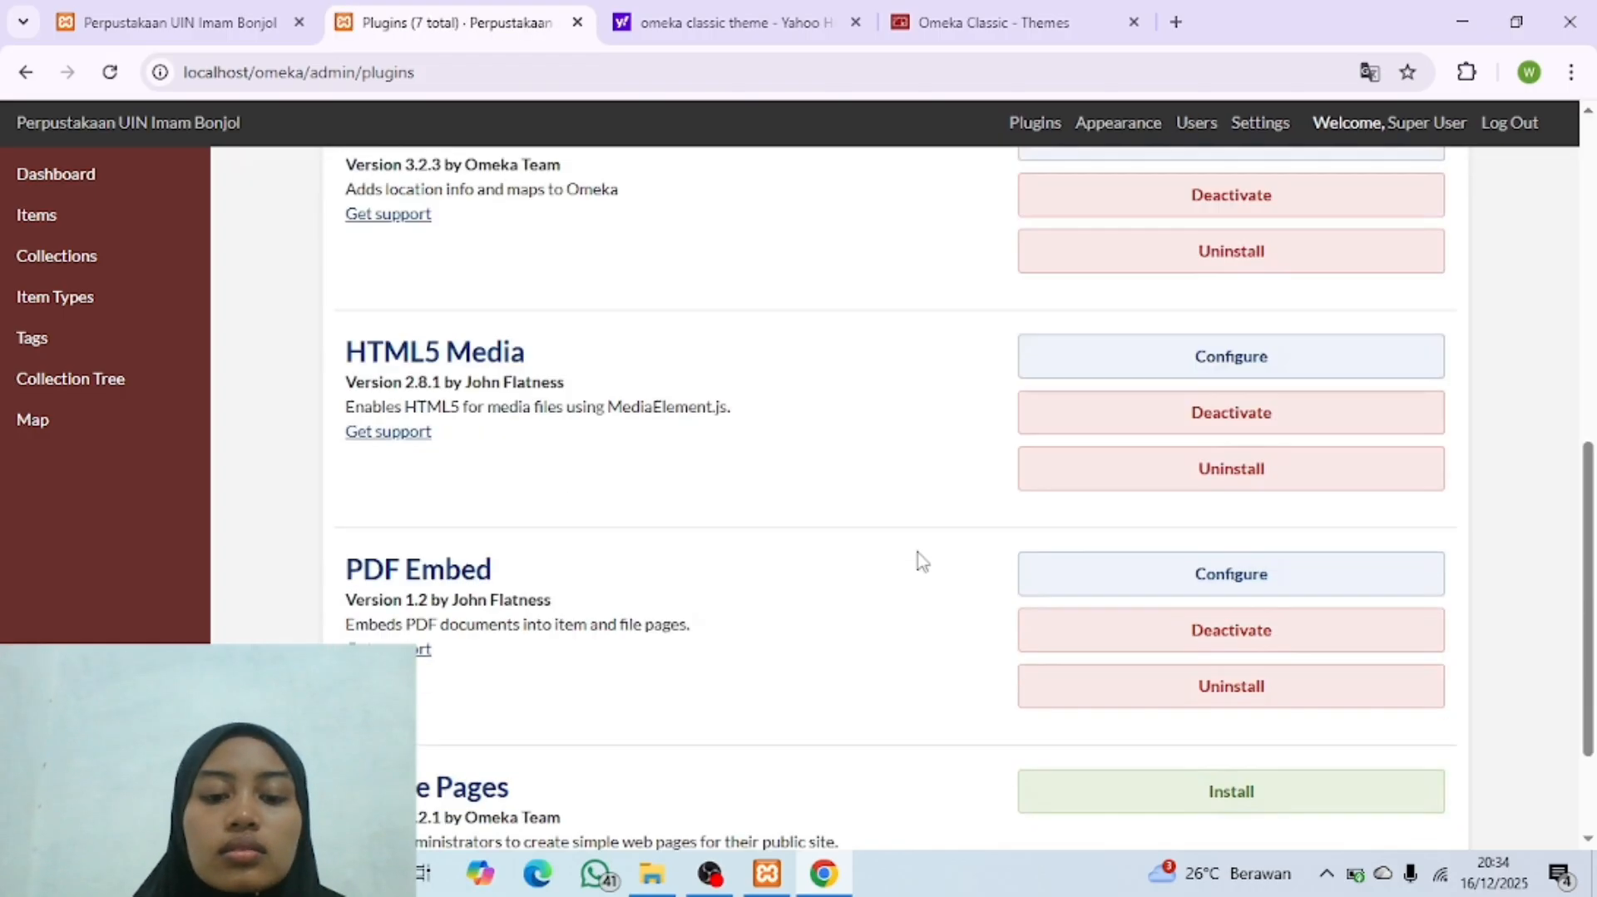
scroll(920, 561, up, 10)
scroll(920, 559, down, 10)
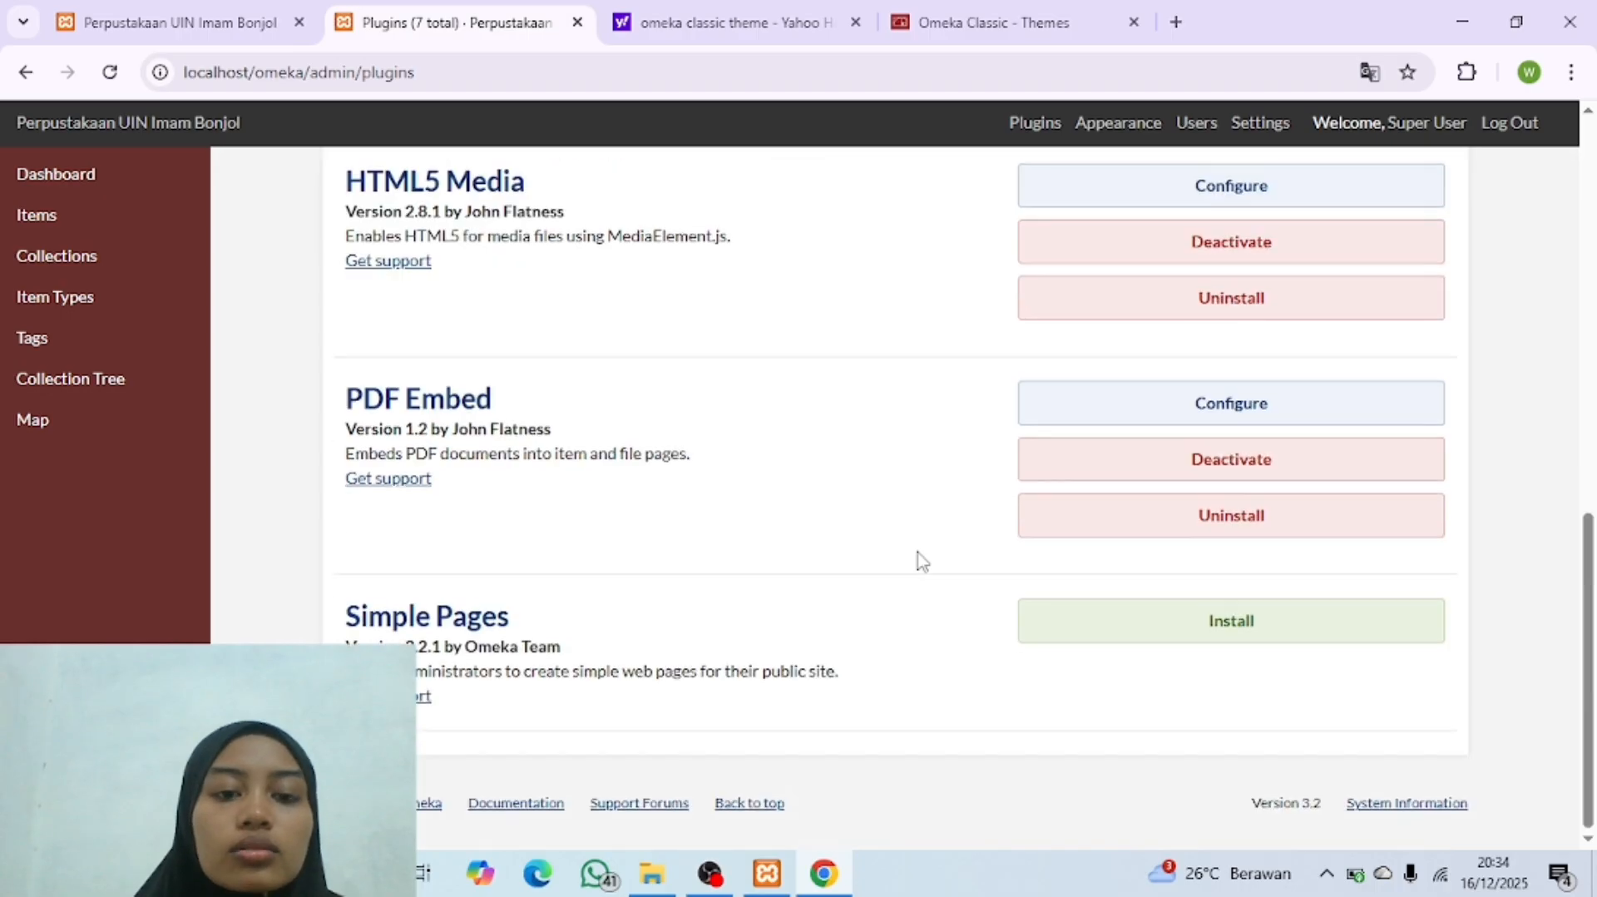
Step: Review the updated plugin list and the admin navigation entries, and open the Collections page
scroll(917, 559, up, 10)
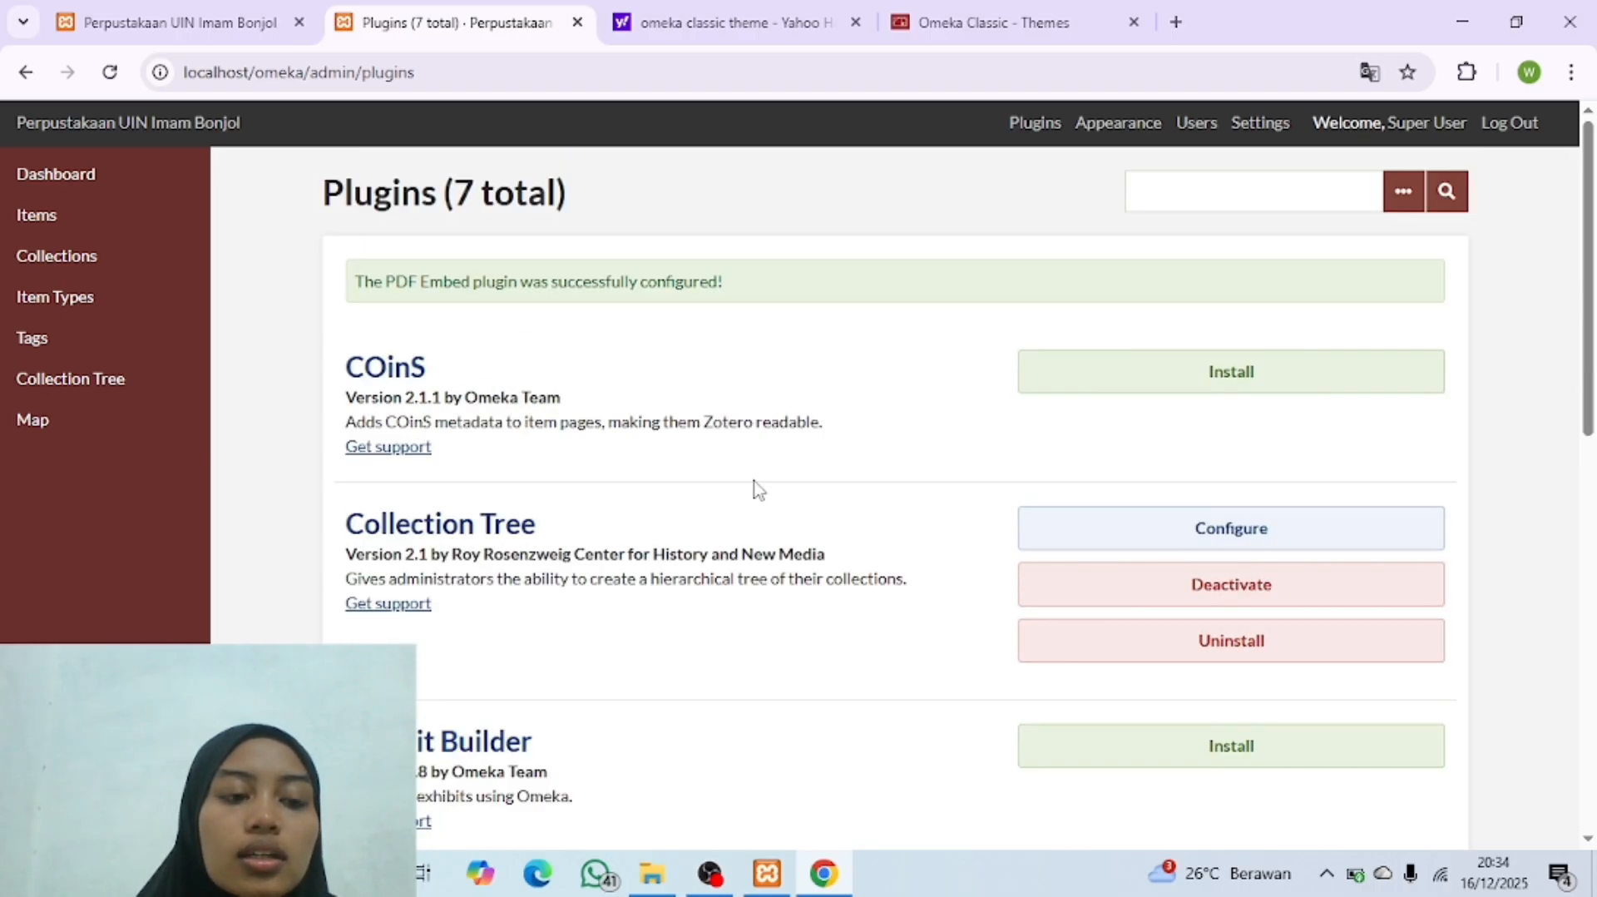
scroll(755, 485, down, 10)
scroll(756, 488, up, 10)
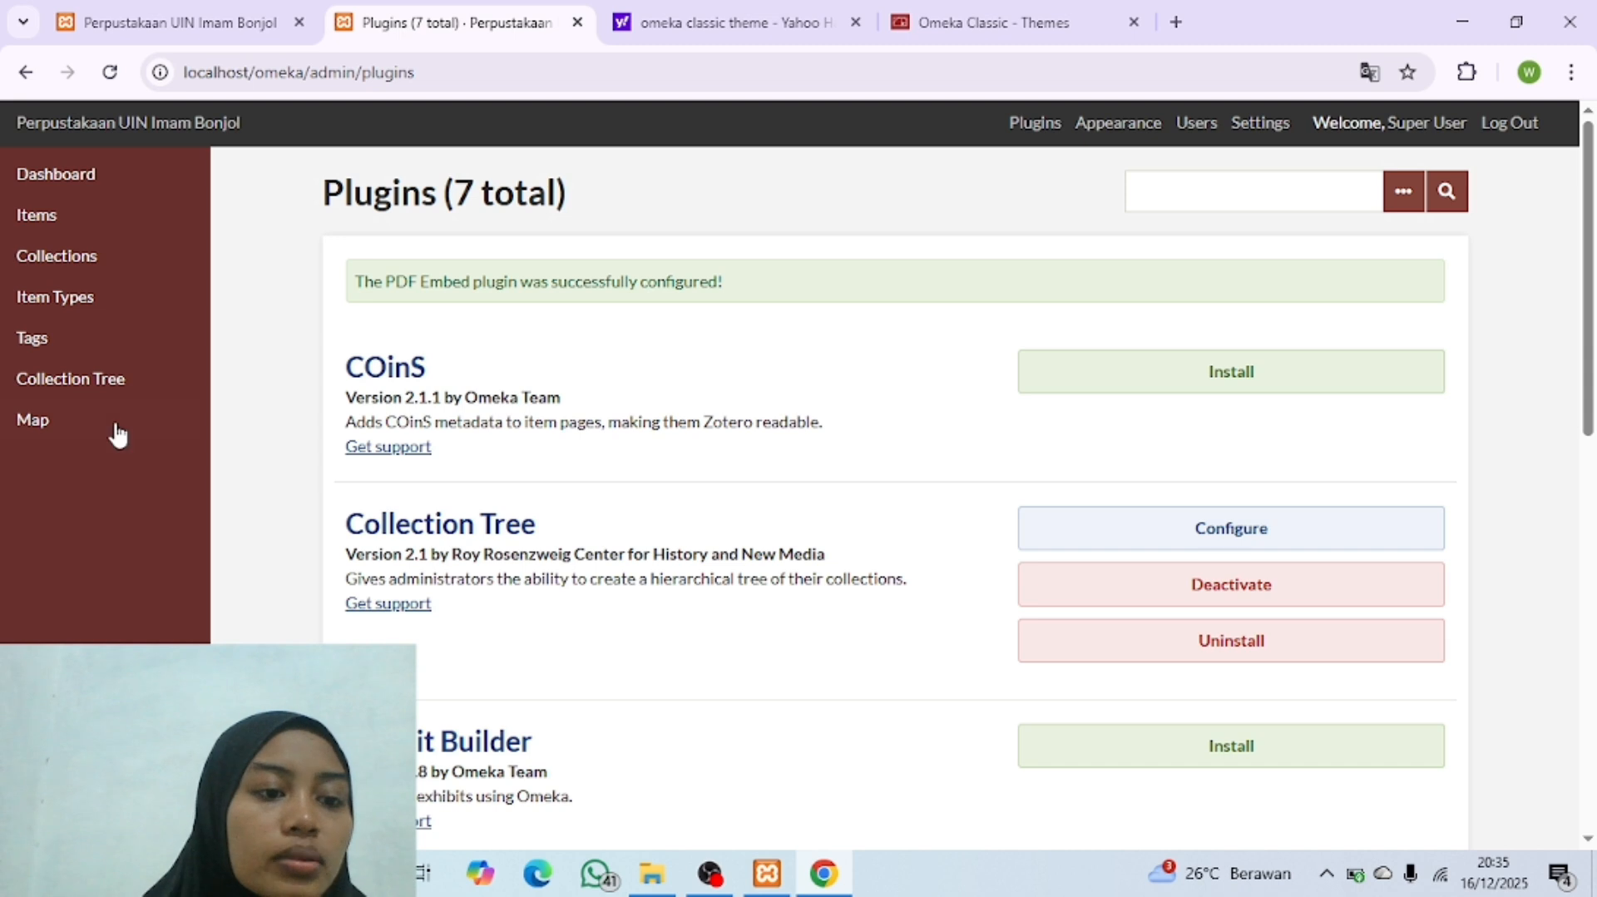
click(106, 390)
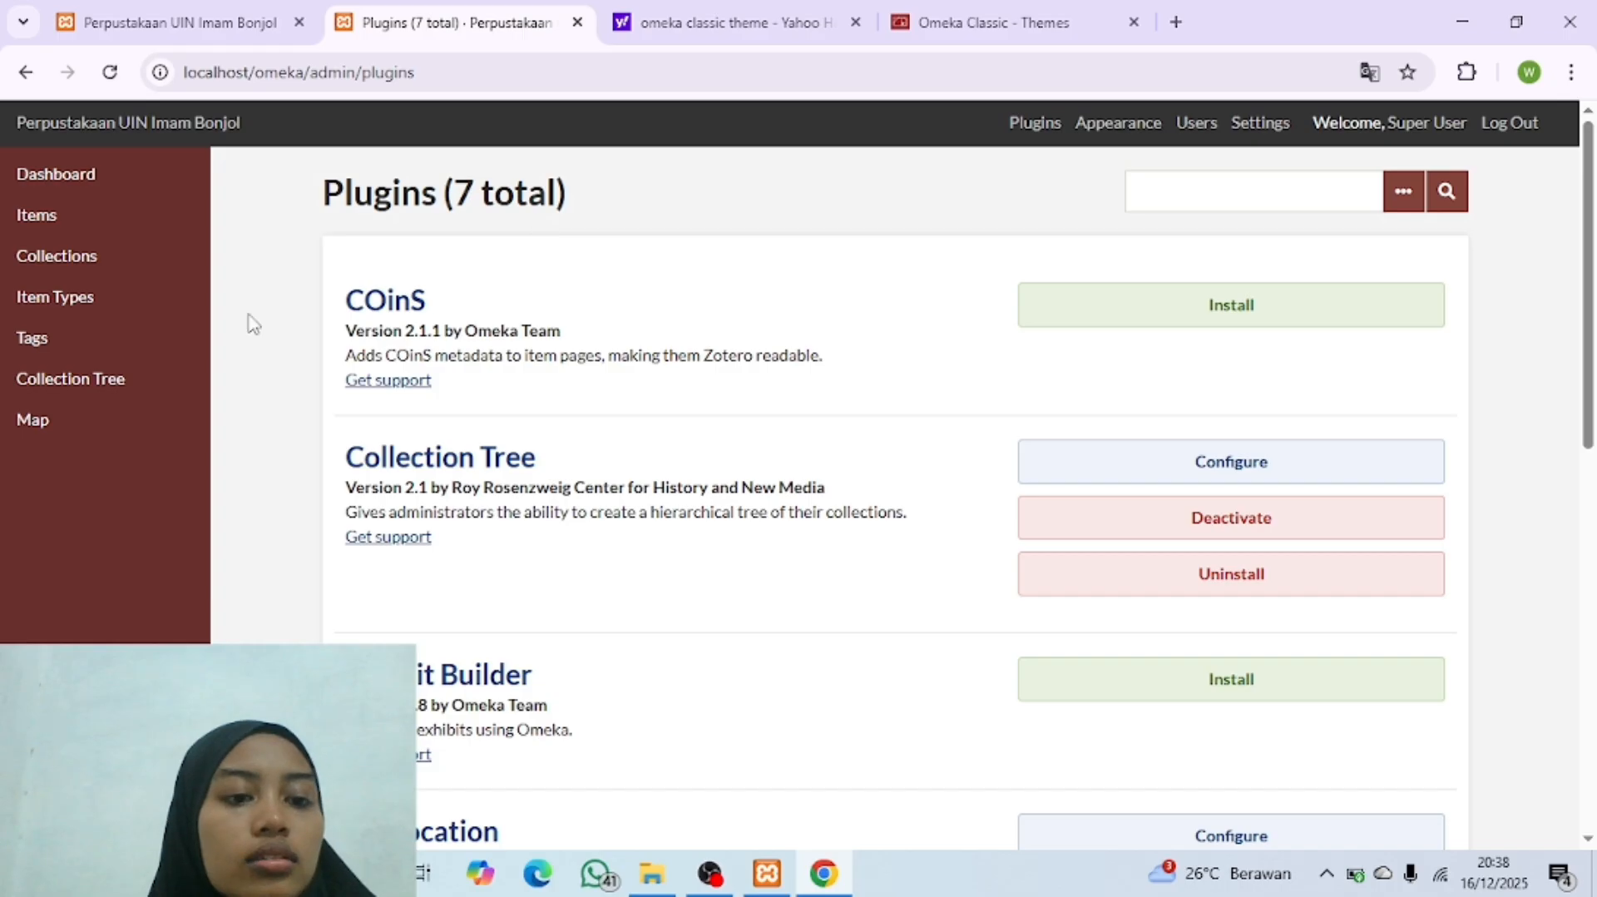
drag(246, 324, 215, 434)
click(245, 467)
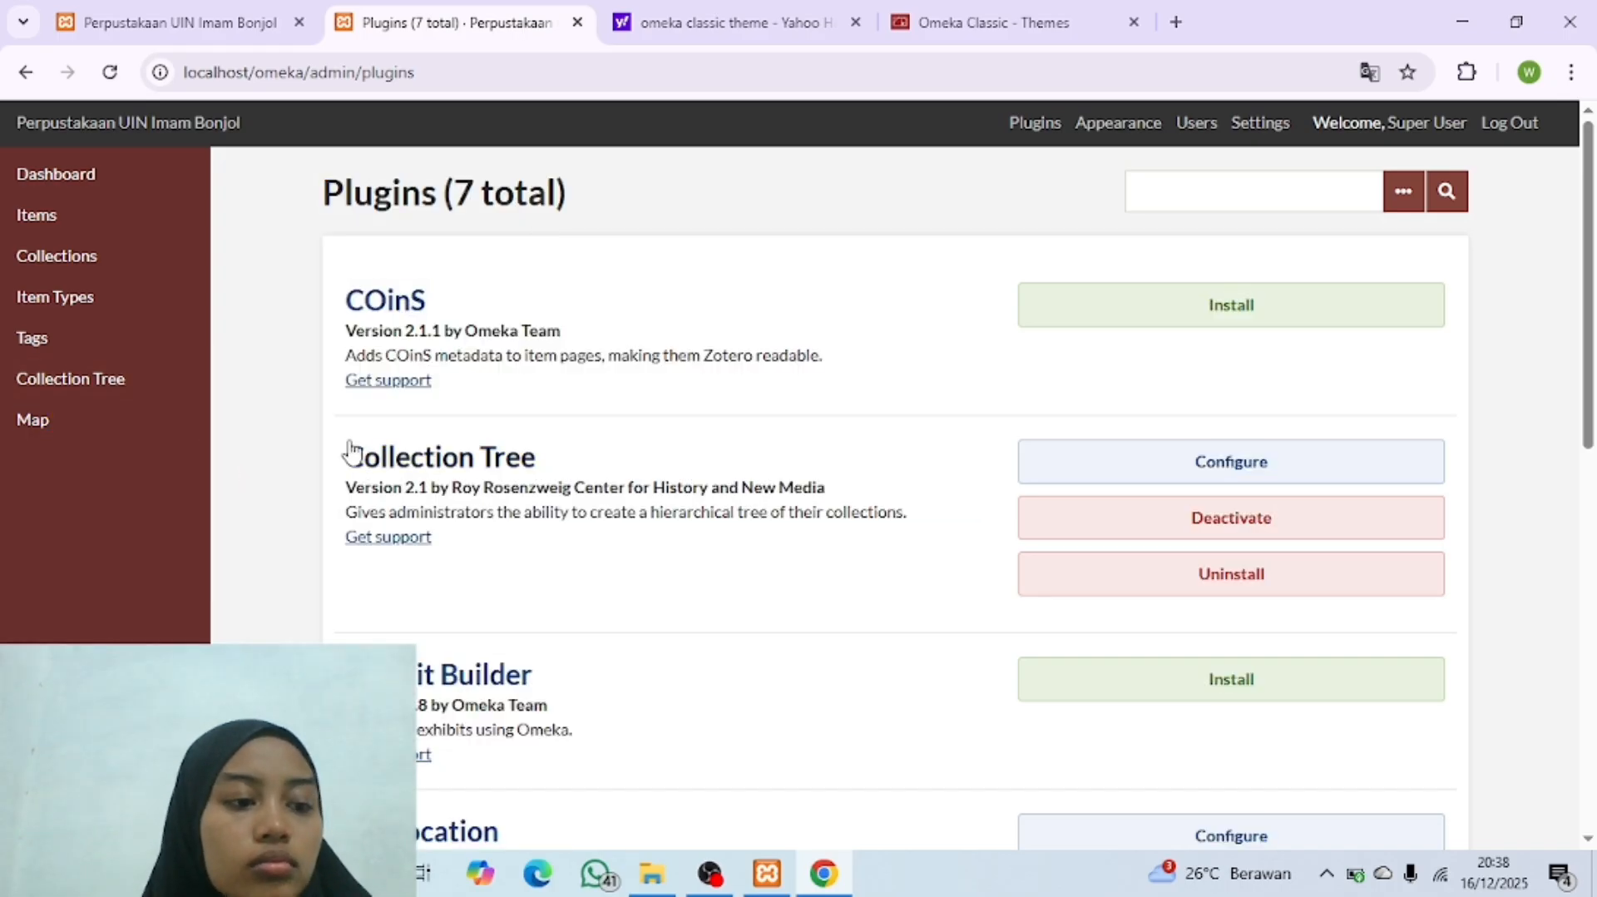
click(110, 264)
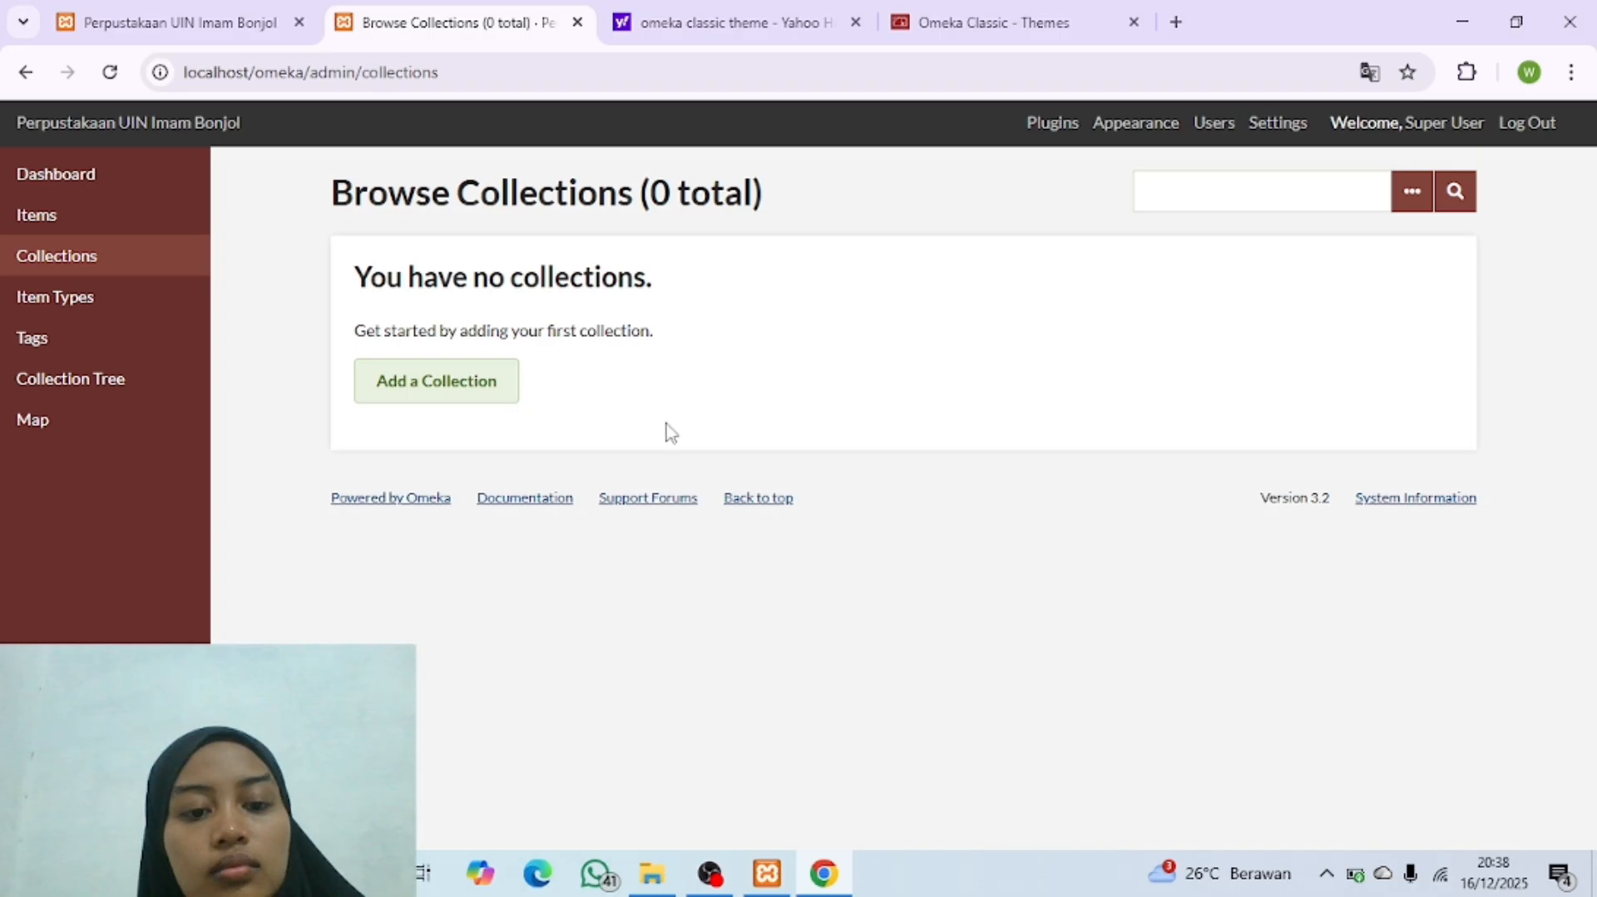
Step: Switch to File Explorer and open the Collection Tree PDF in "Struktur Pohon Koleksi (Collection Tree)" within "Bahan Latihan Penggunaan Omeka Classic" on drive D
click(652, 871)
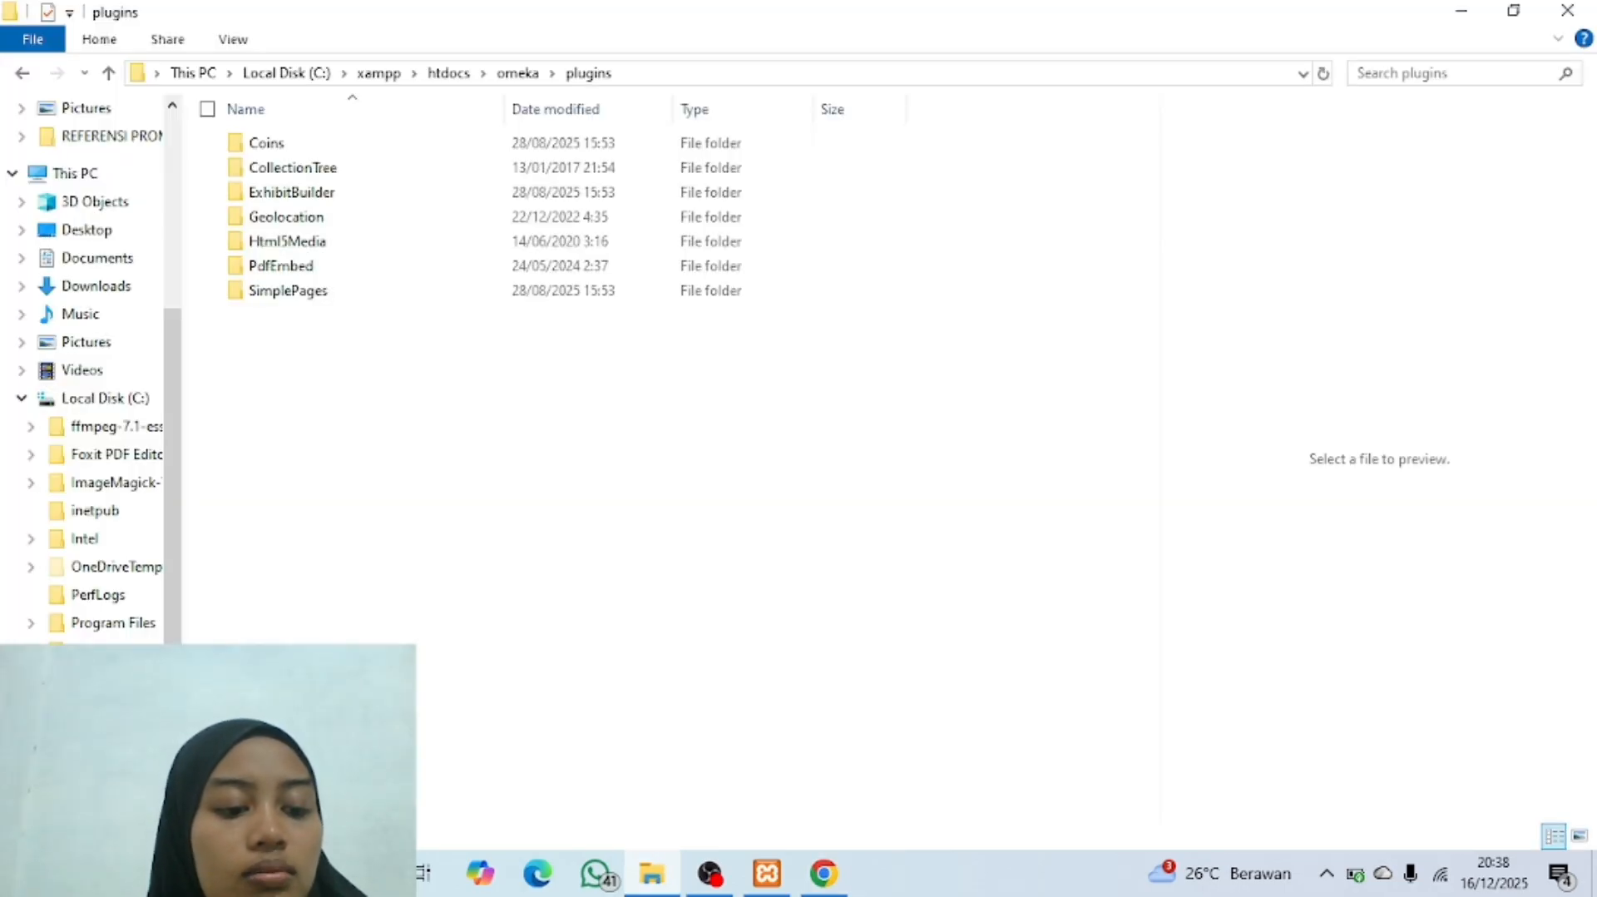
click(104, 818)
double_click(416, 444)
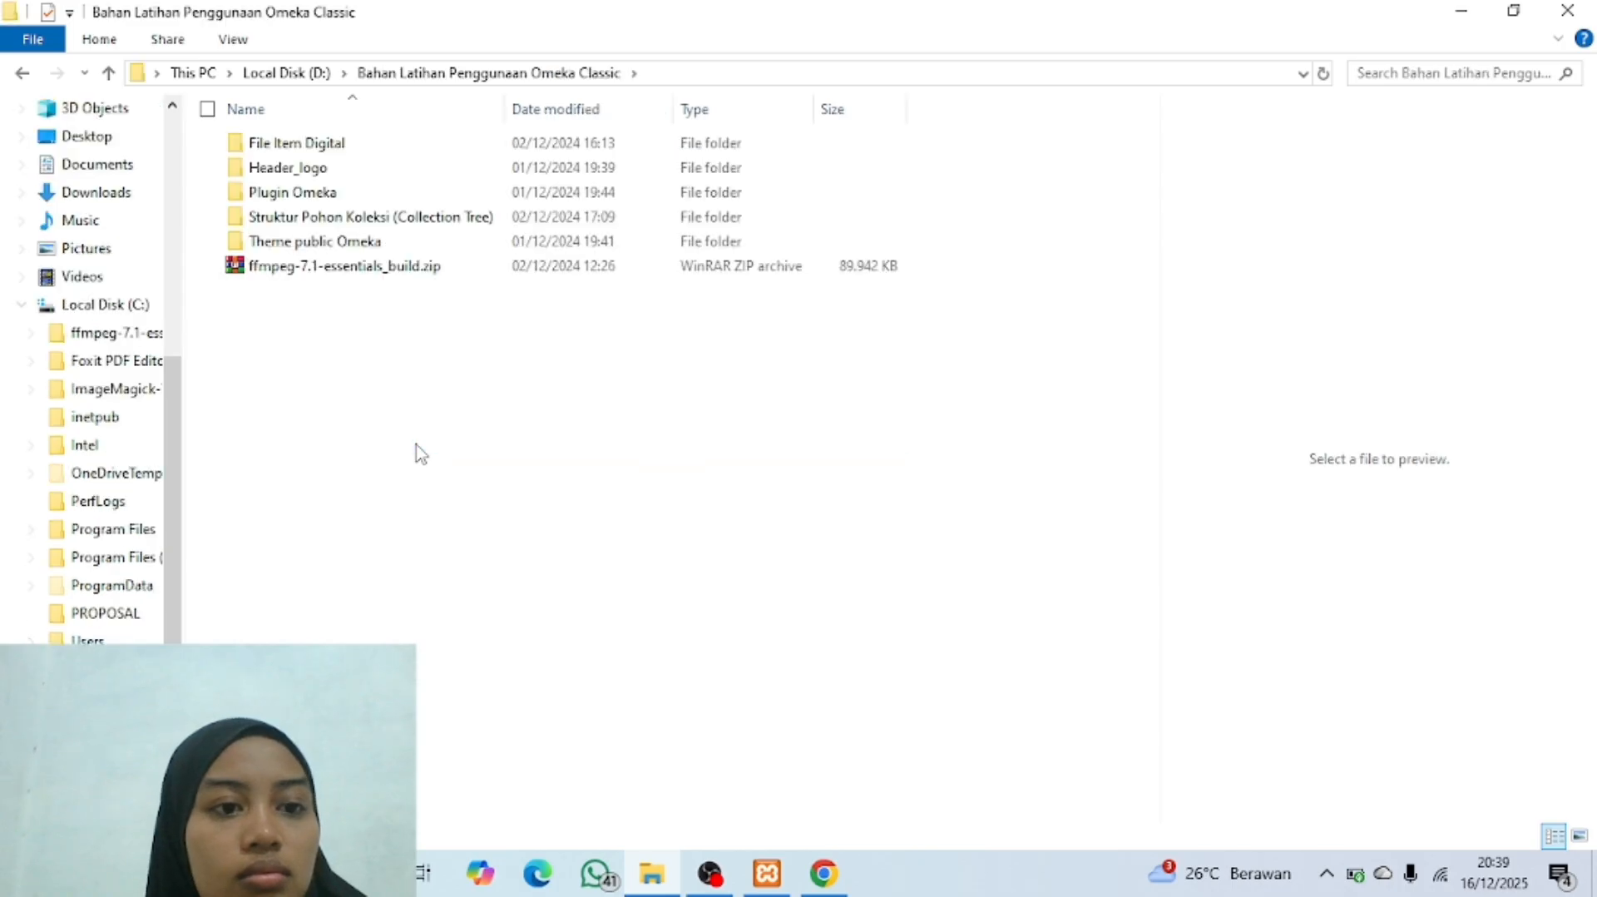
double_click(430, 218)
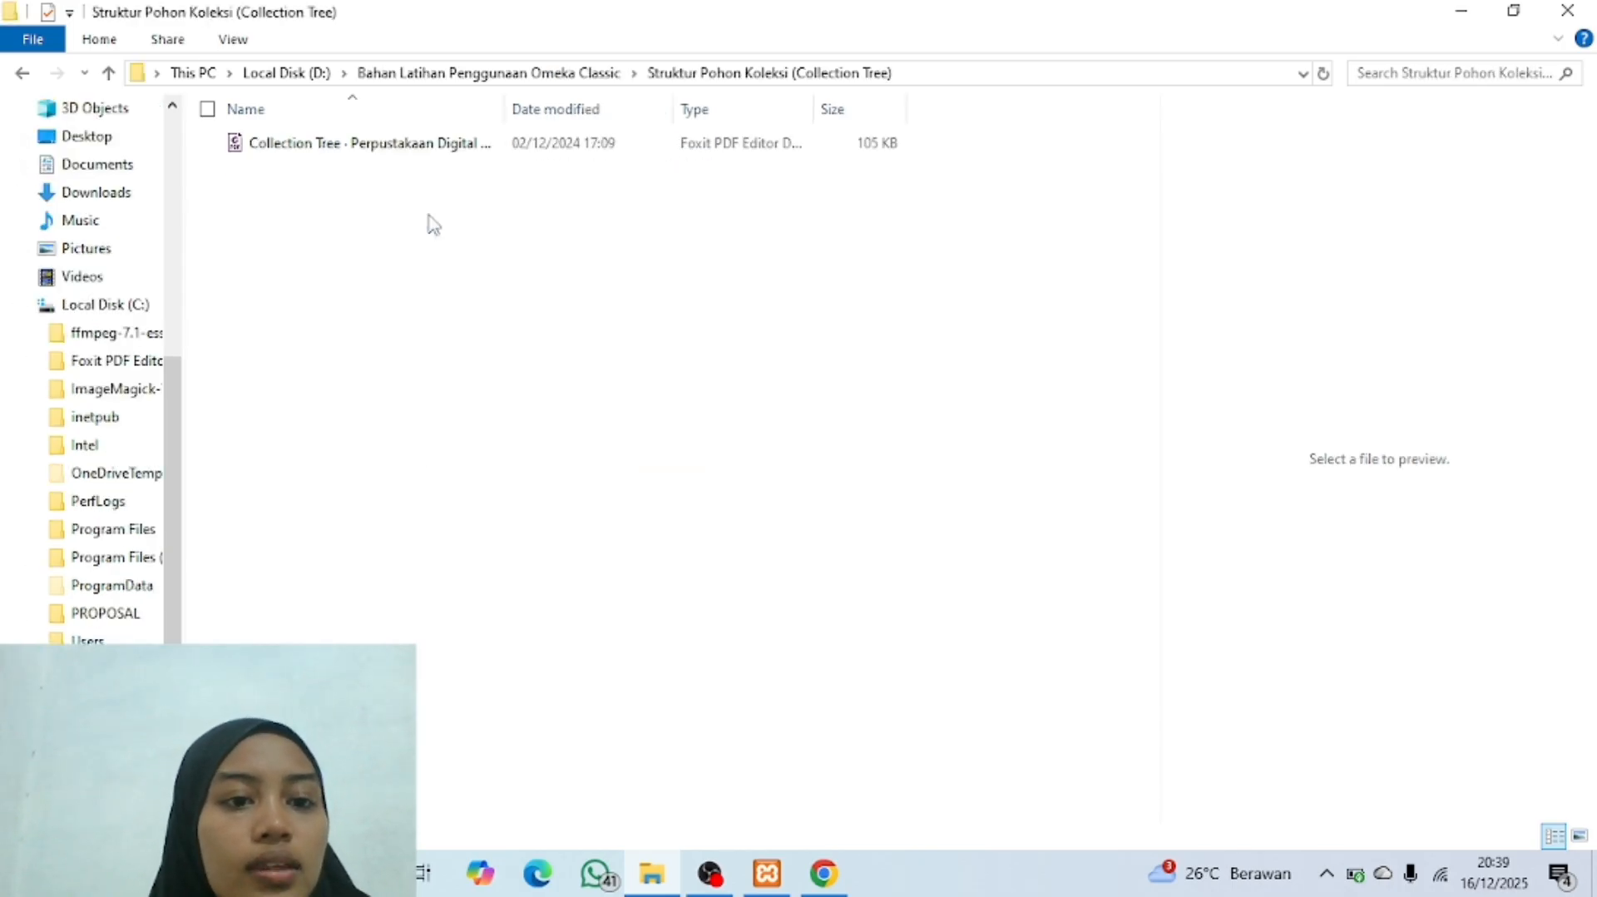
double_click(354, 147)
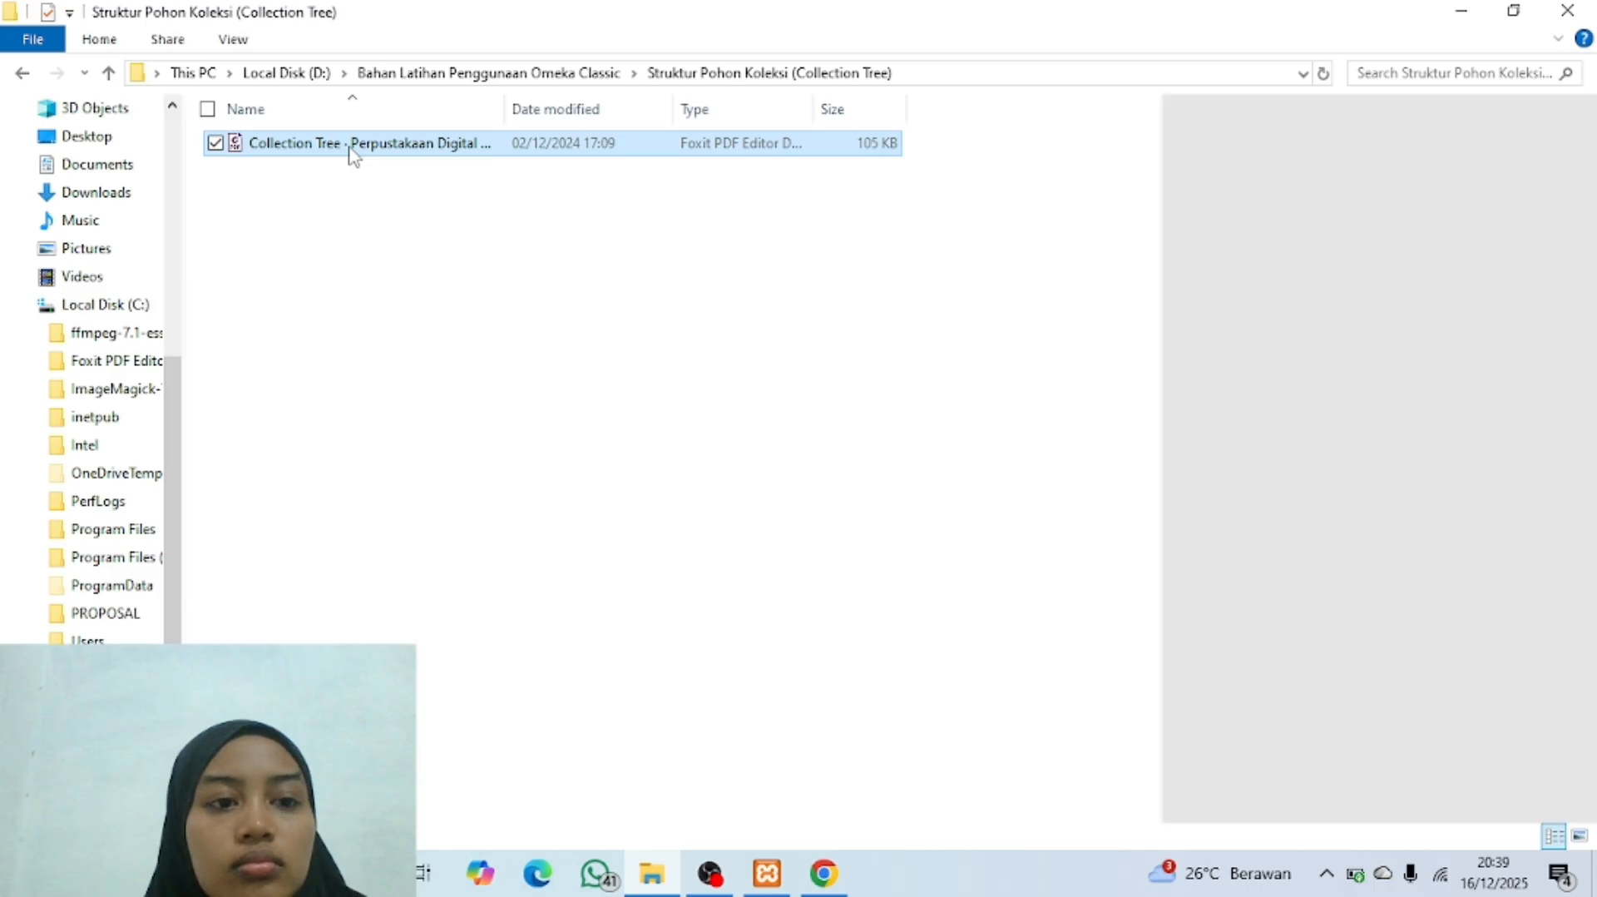
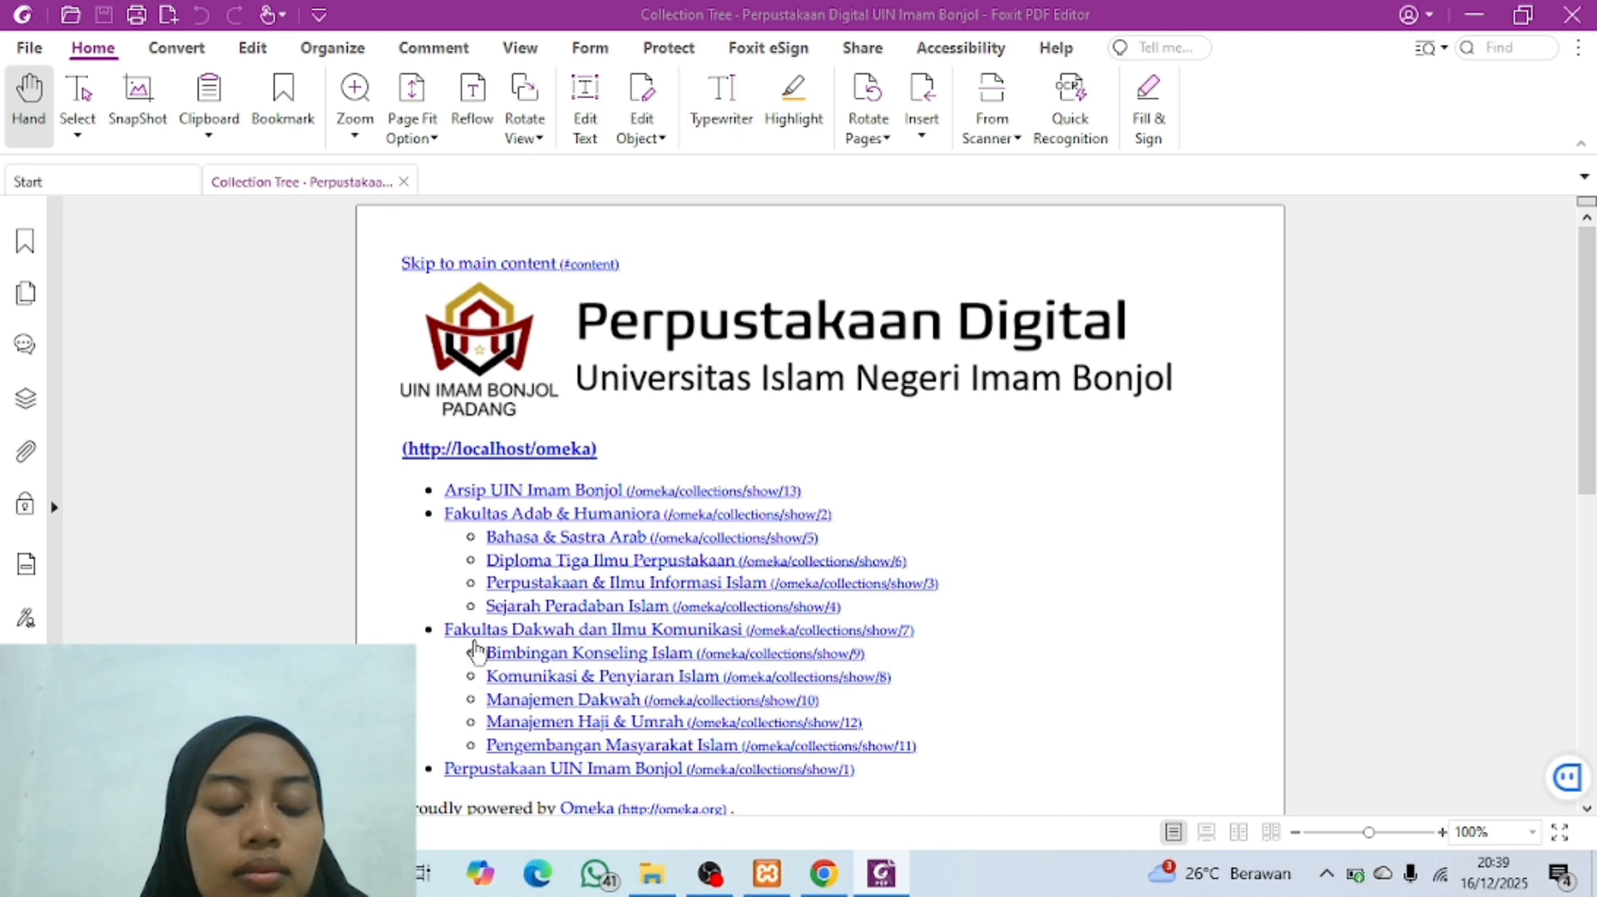
Step: Review the full collection hierarchy in the Collection Tree PDF and switch to the Omeka Collections page in Chrome
scroll(470, 717, down, 3)
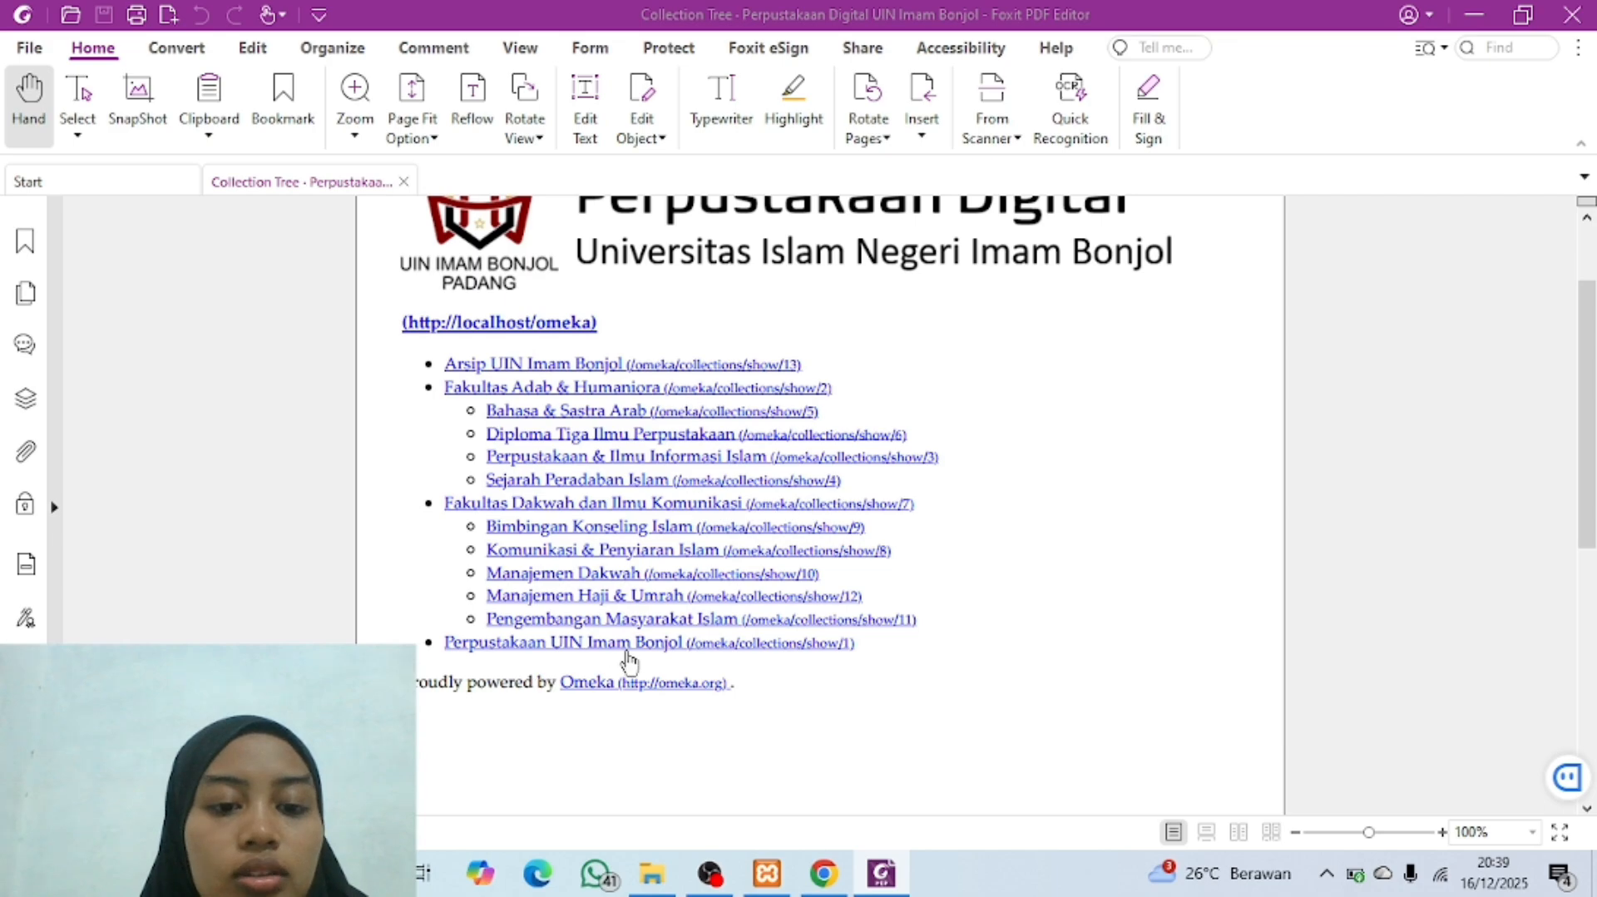
scroll(628, 662, up, 3)
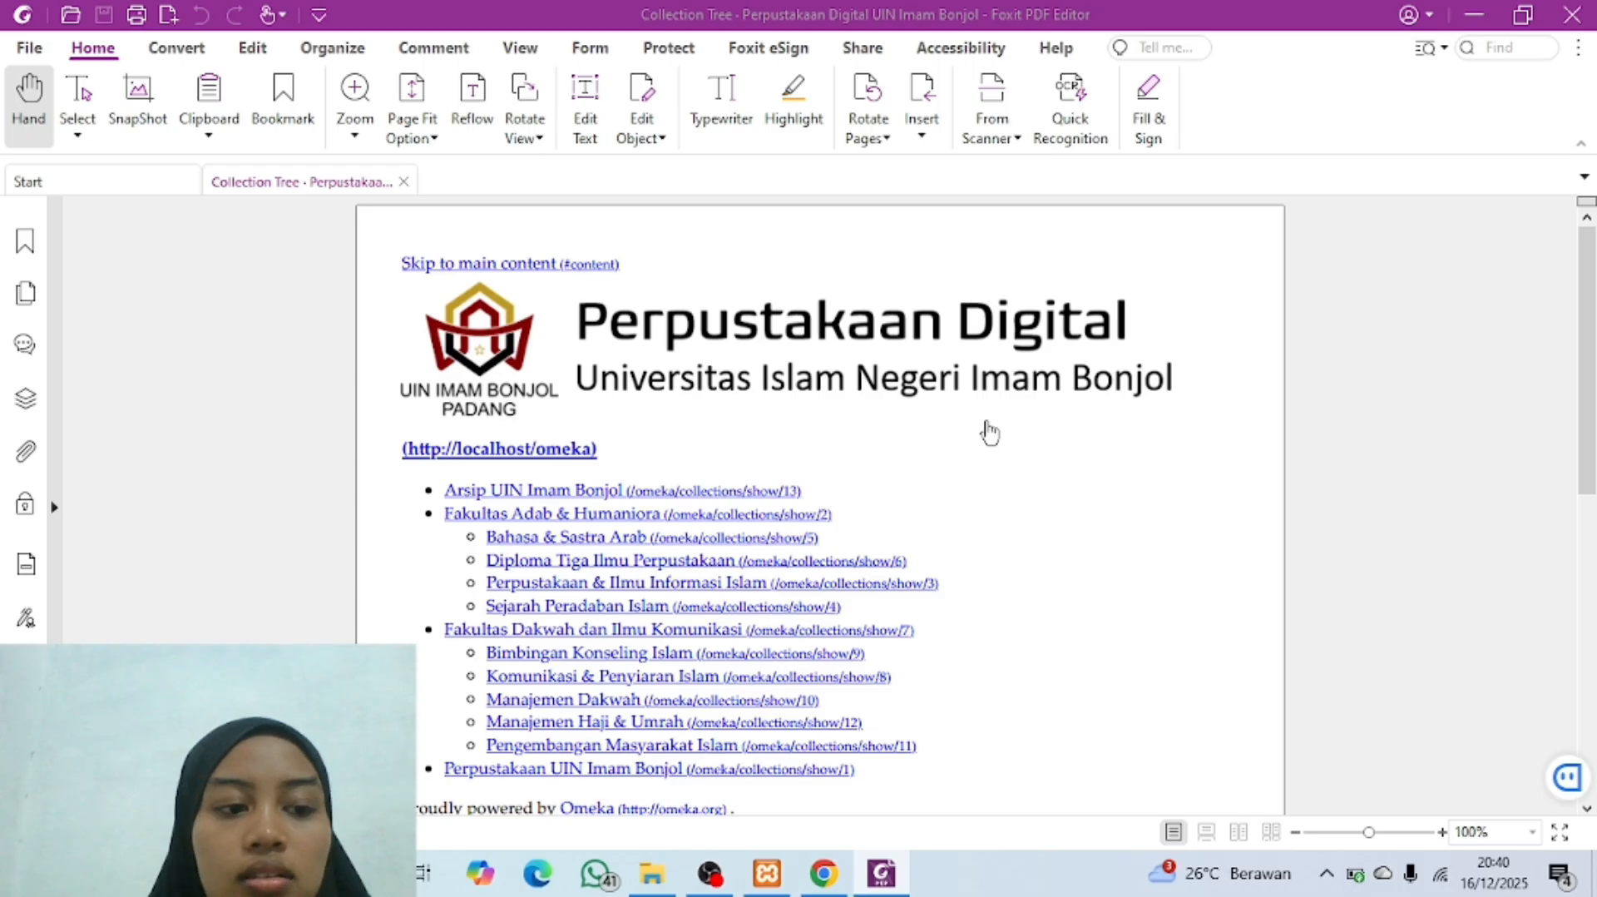
mouse_move(822, 882)
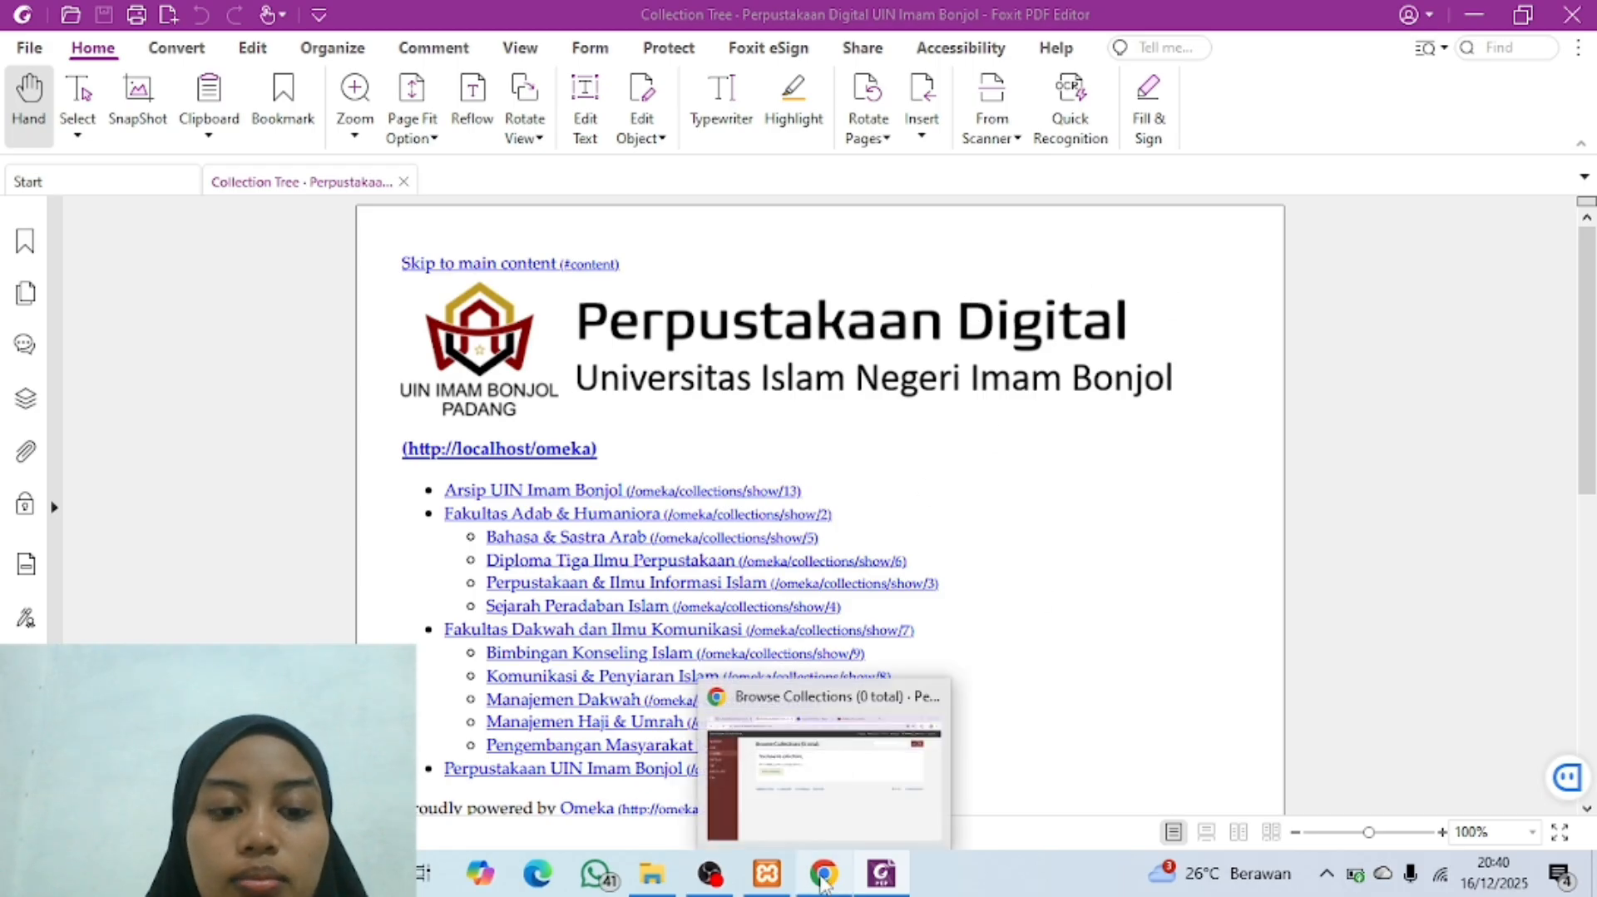
click(823, 773)
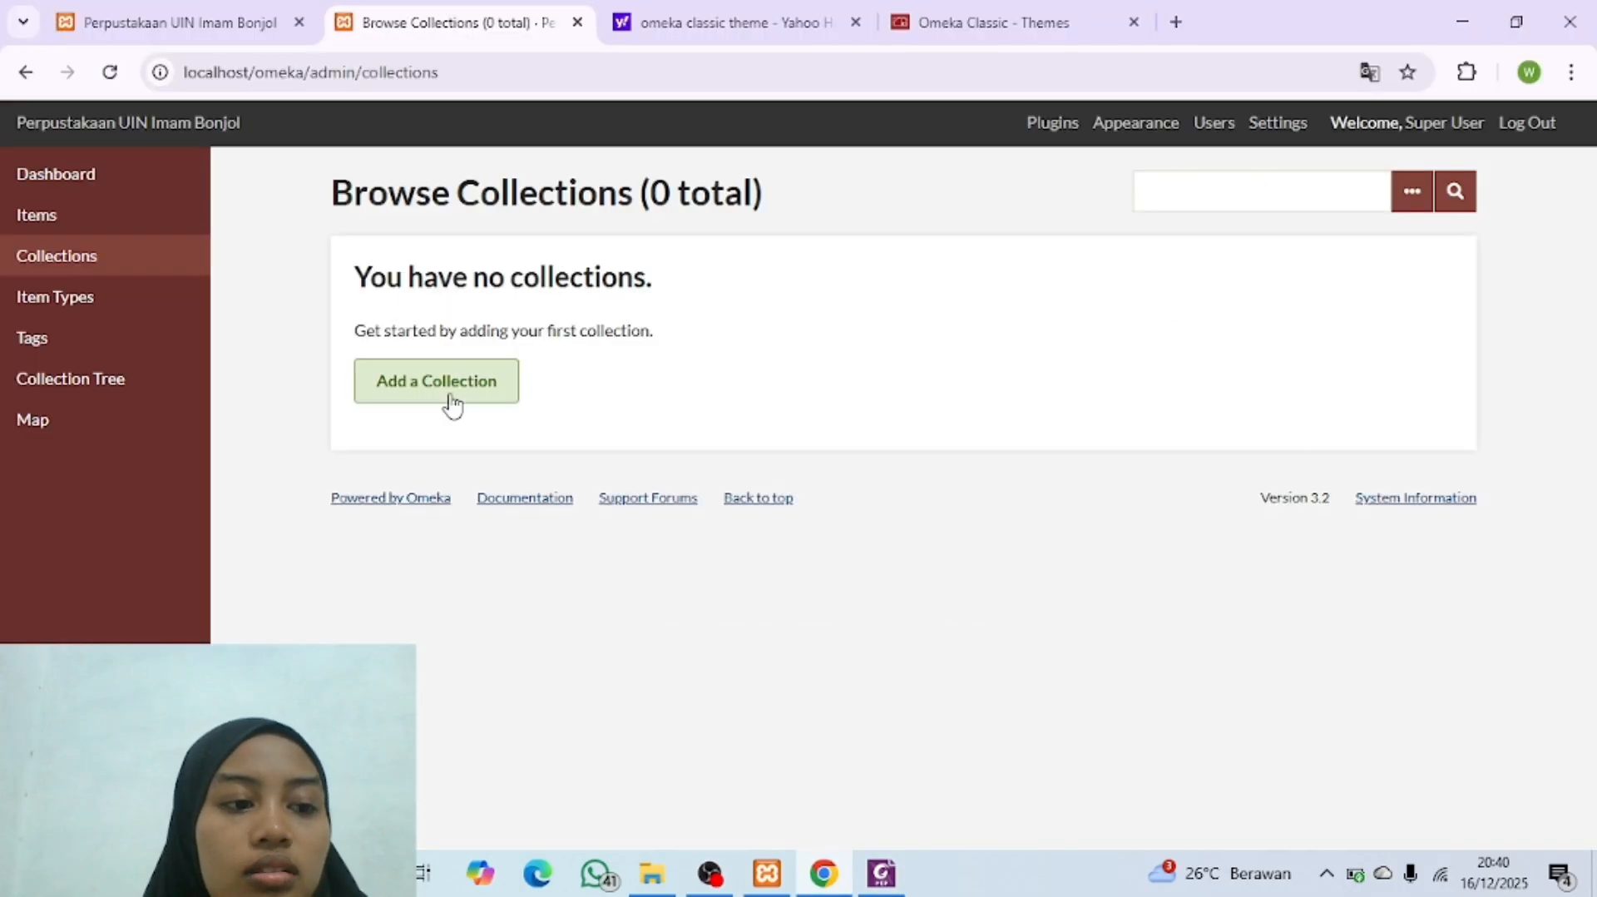
Step: Add a public collection titled "Arsip Uin Imam Bonjol", checking its name against the Collection Tree PDF in Foxit PDF Editor
click(396, 389)
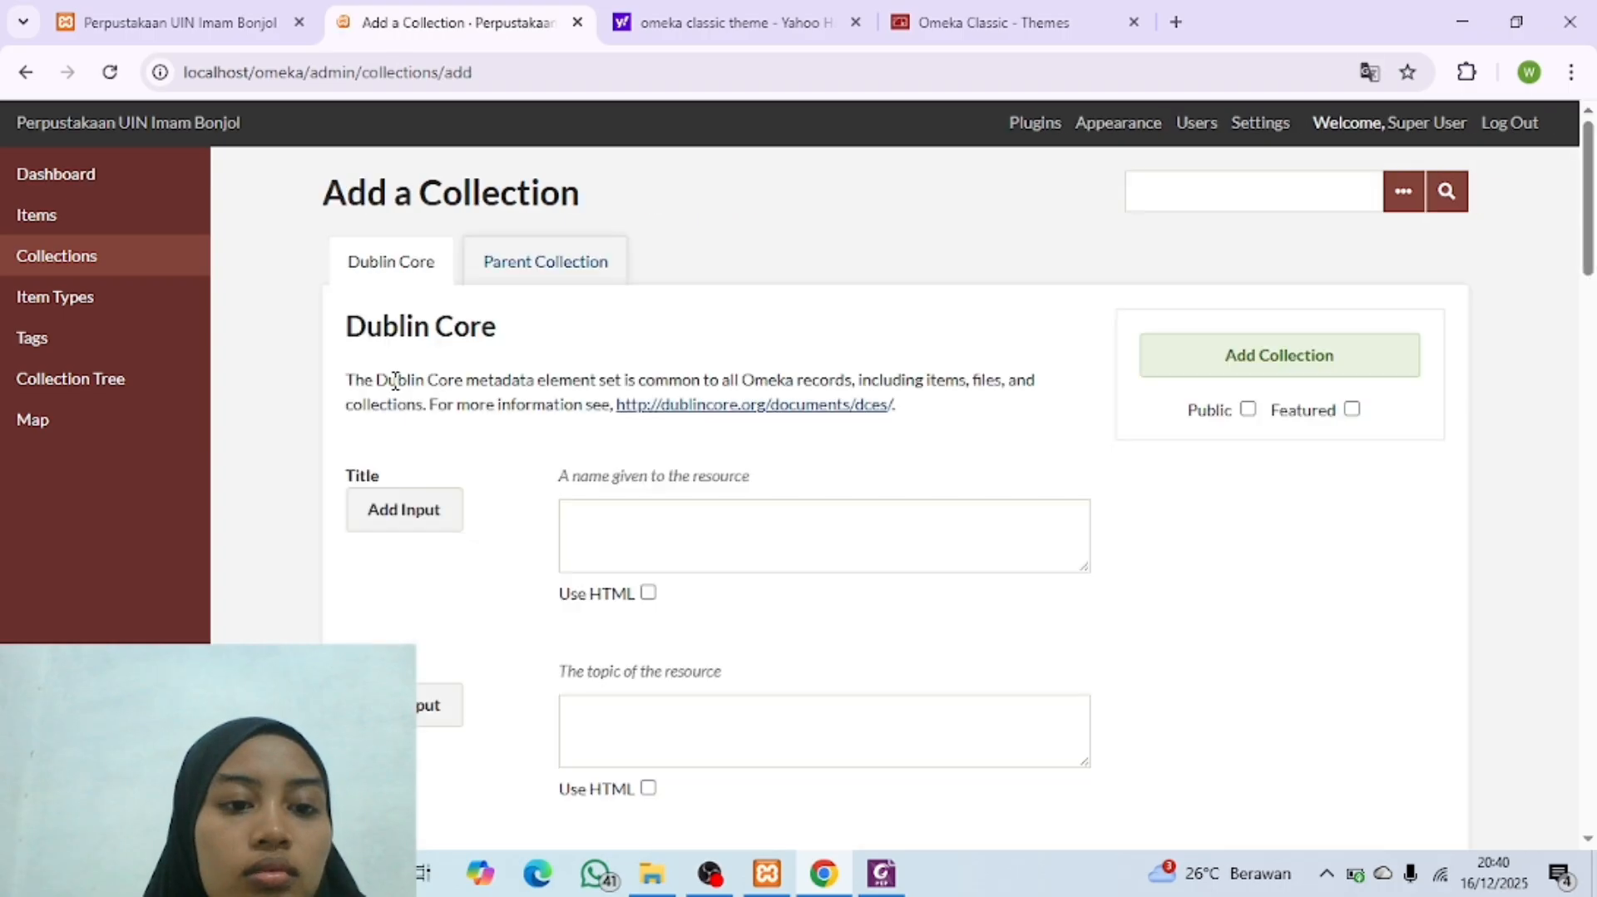
click(641, 525)
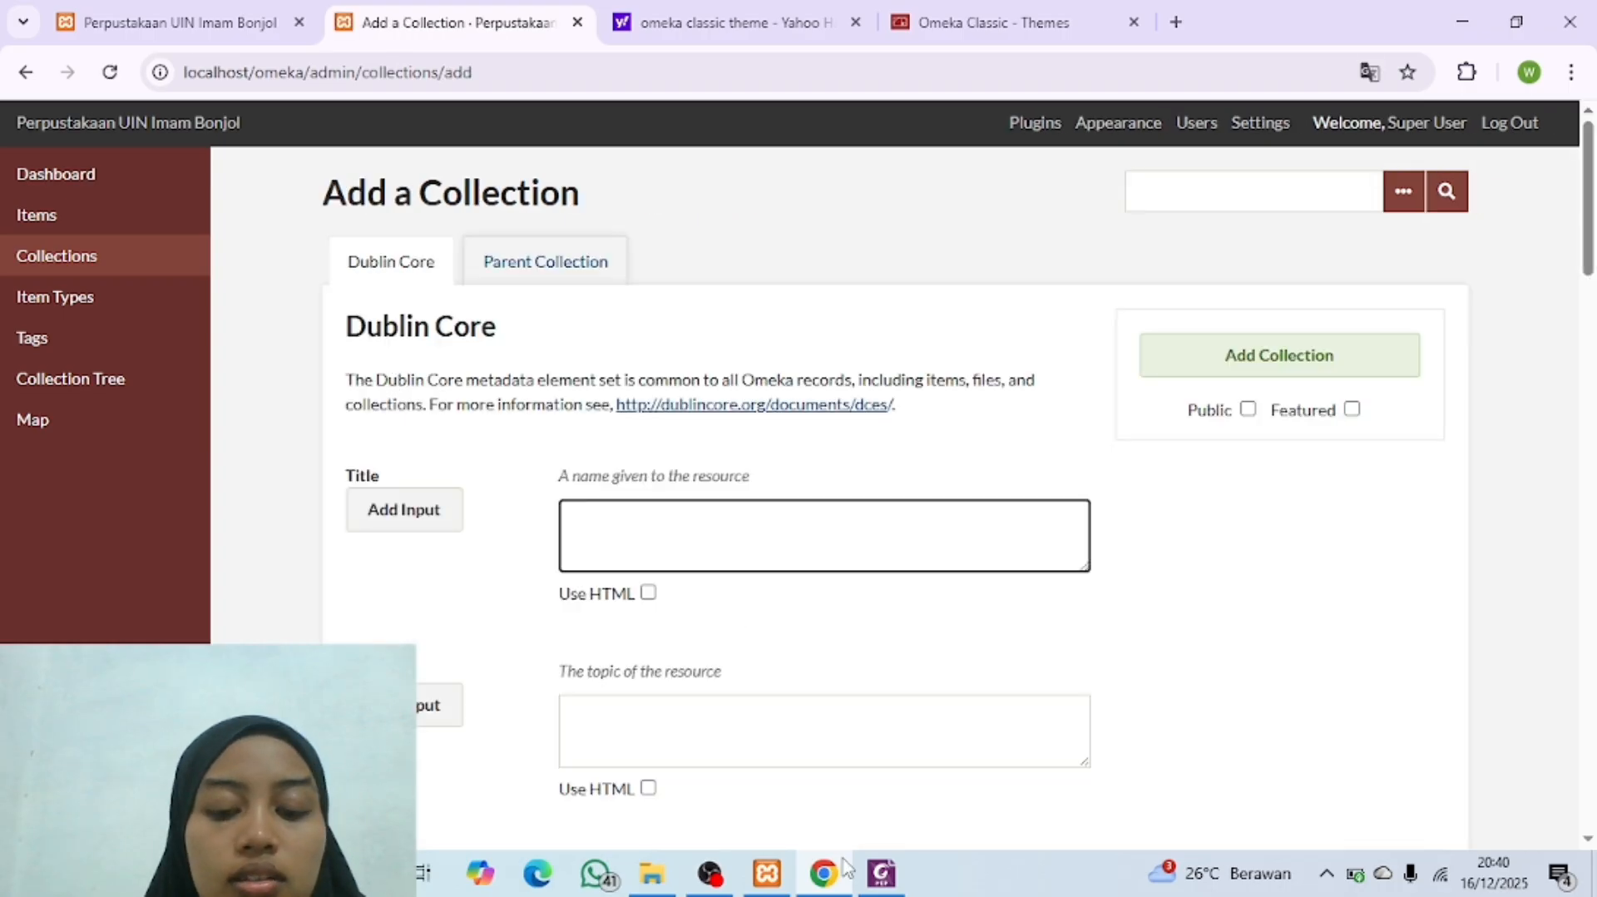
click(880, 872)
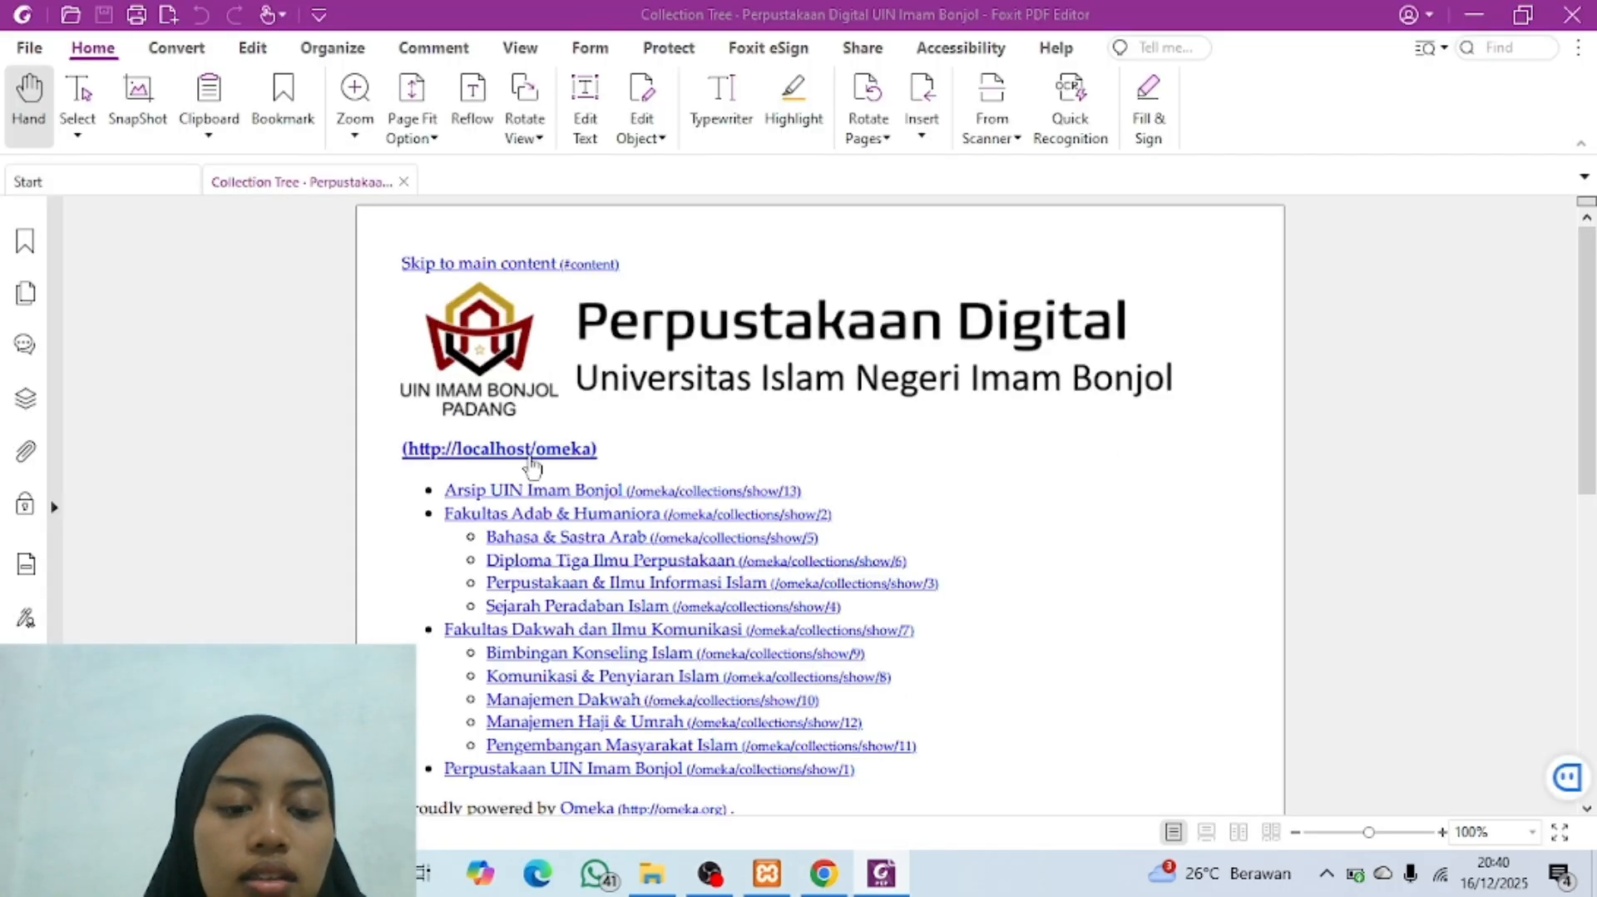
click(824, 873)
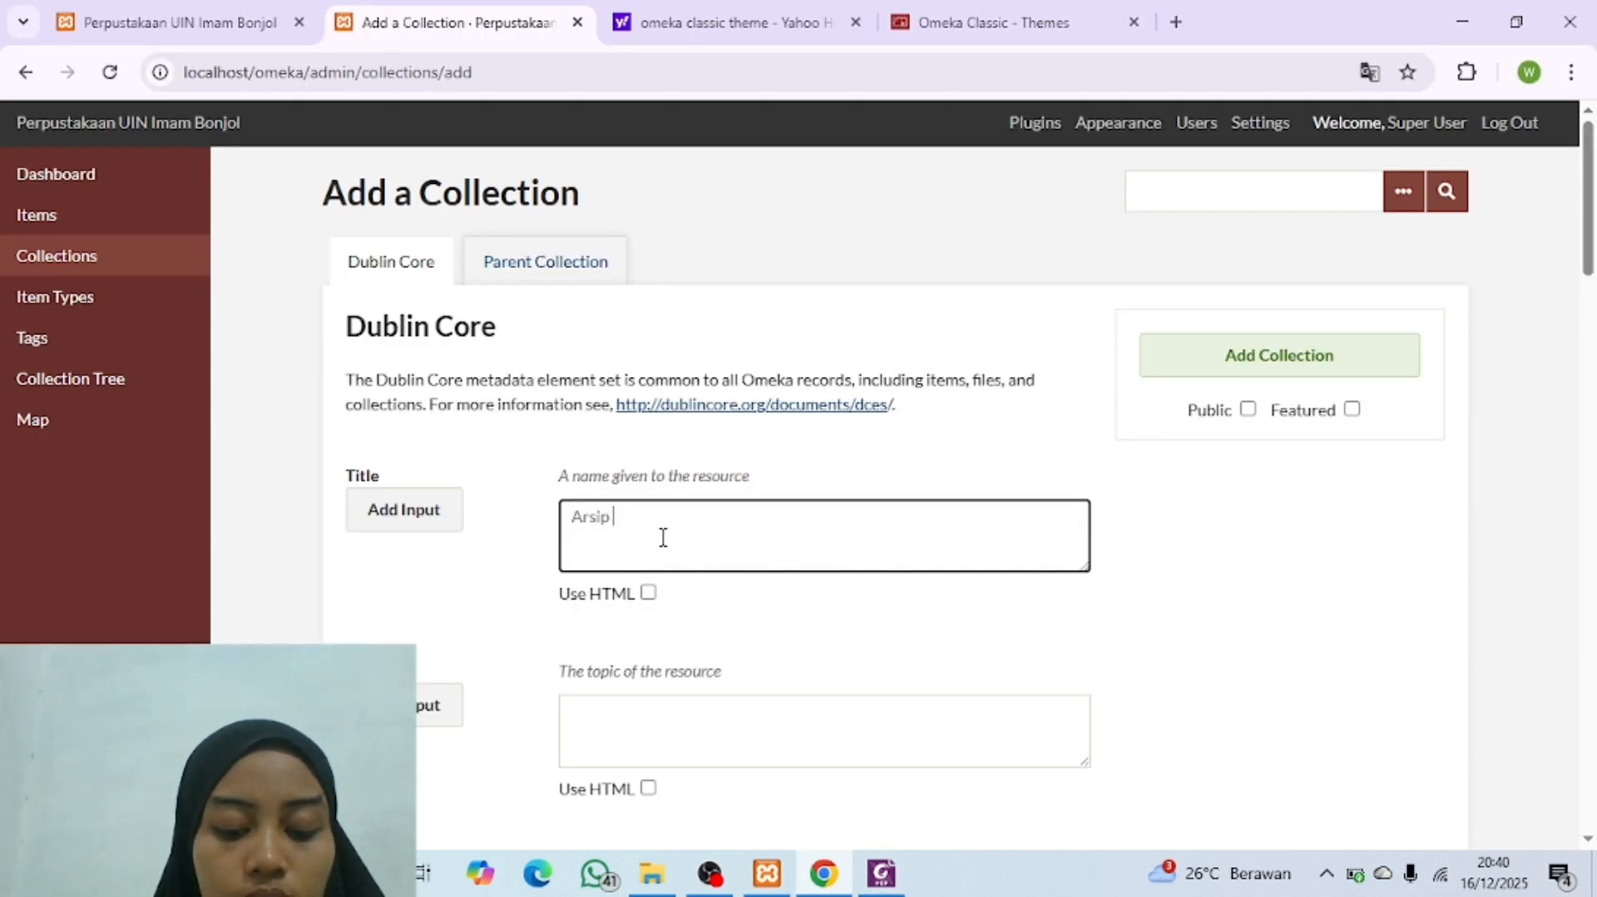
text(Arsip Uin Imam Bonjol)
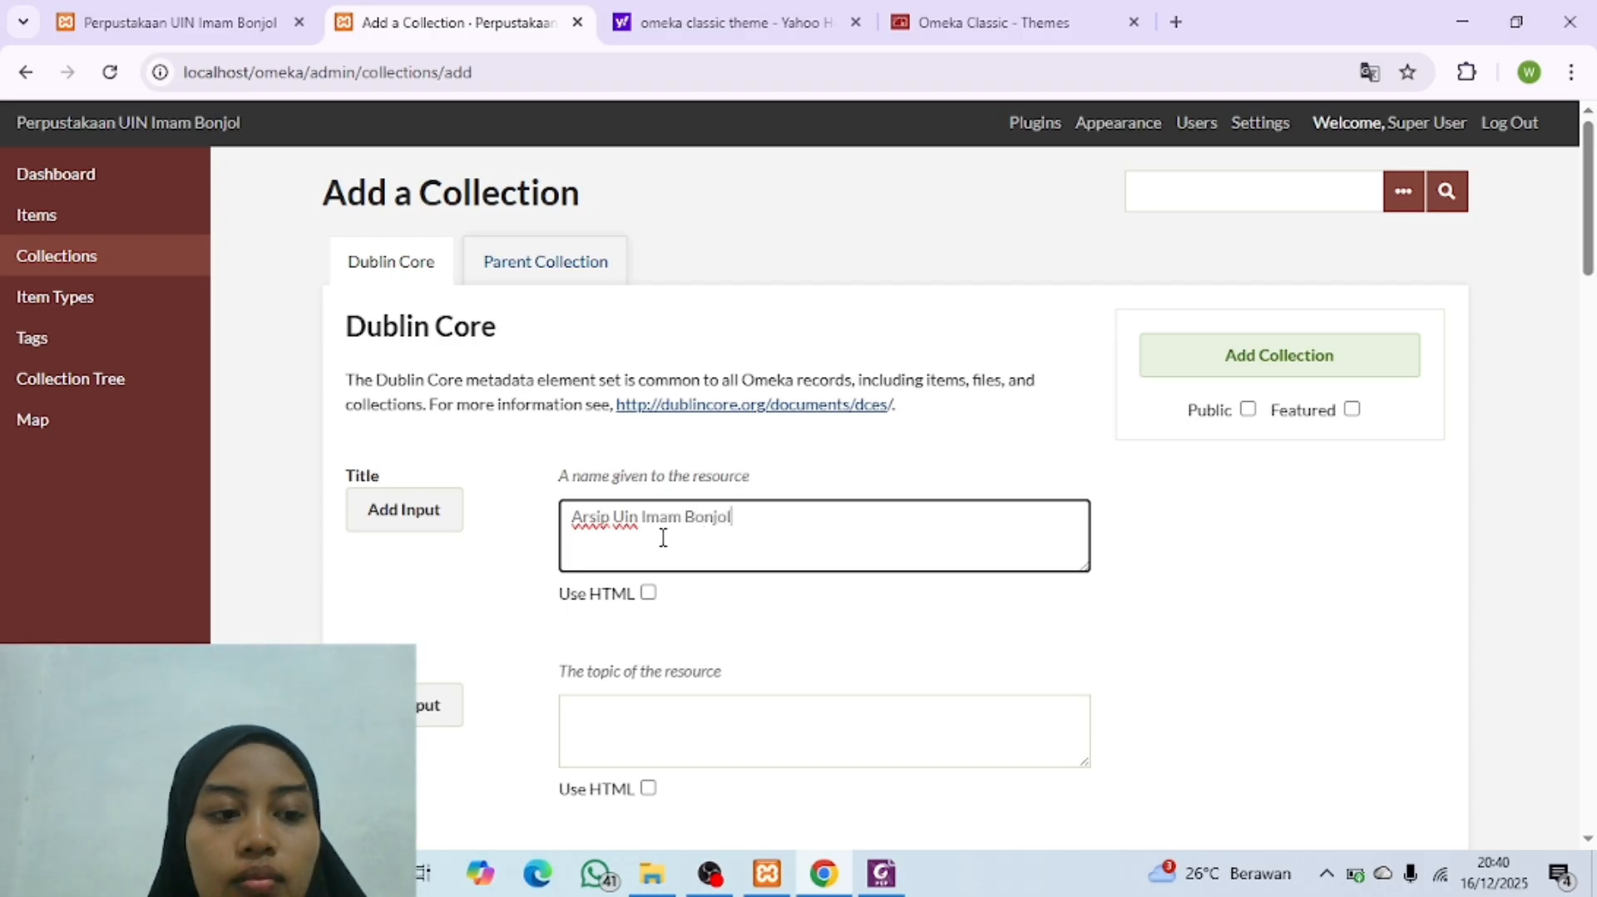
click(882, 873)
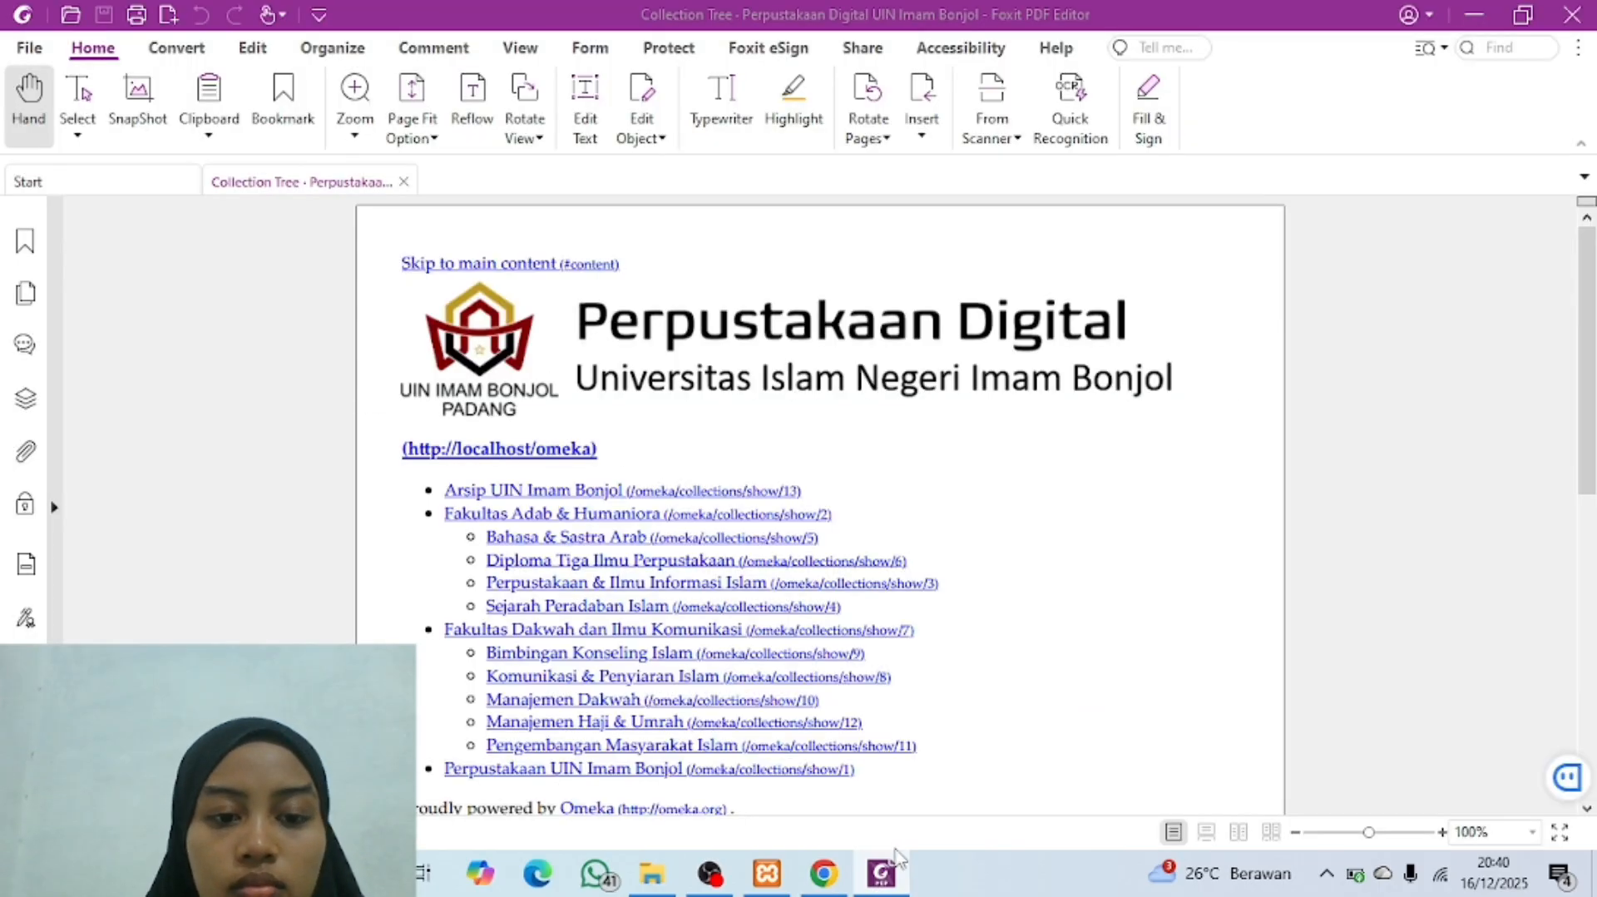
click(882, 874)
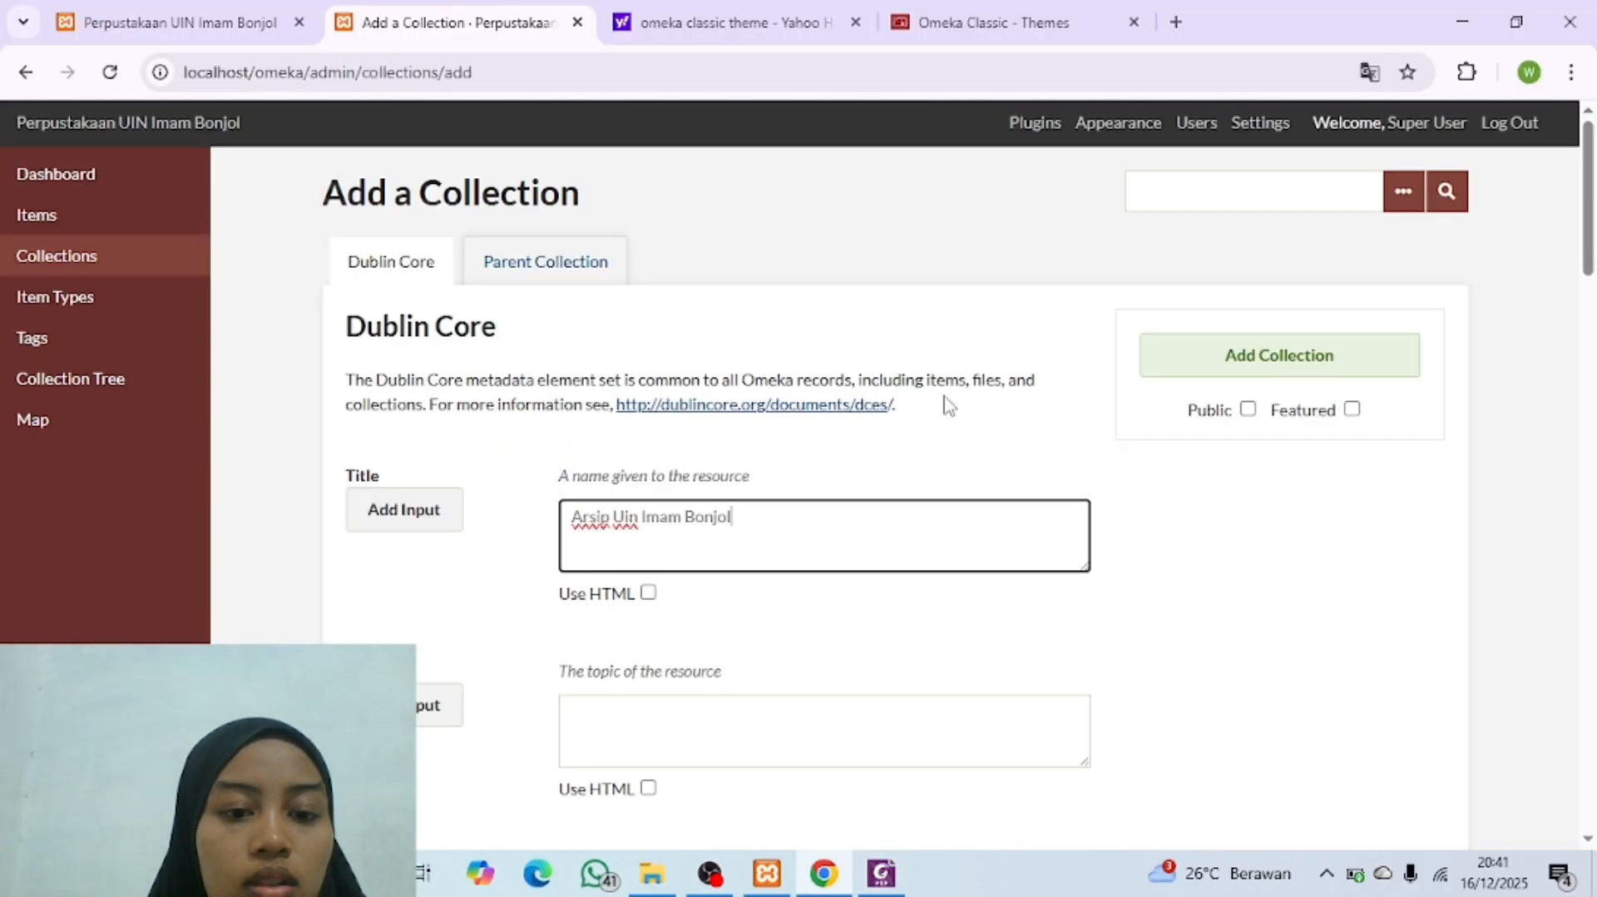
click(1248, 410)
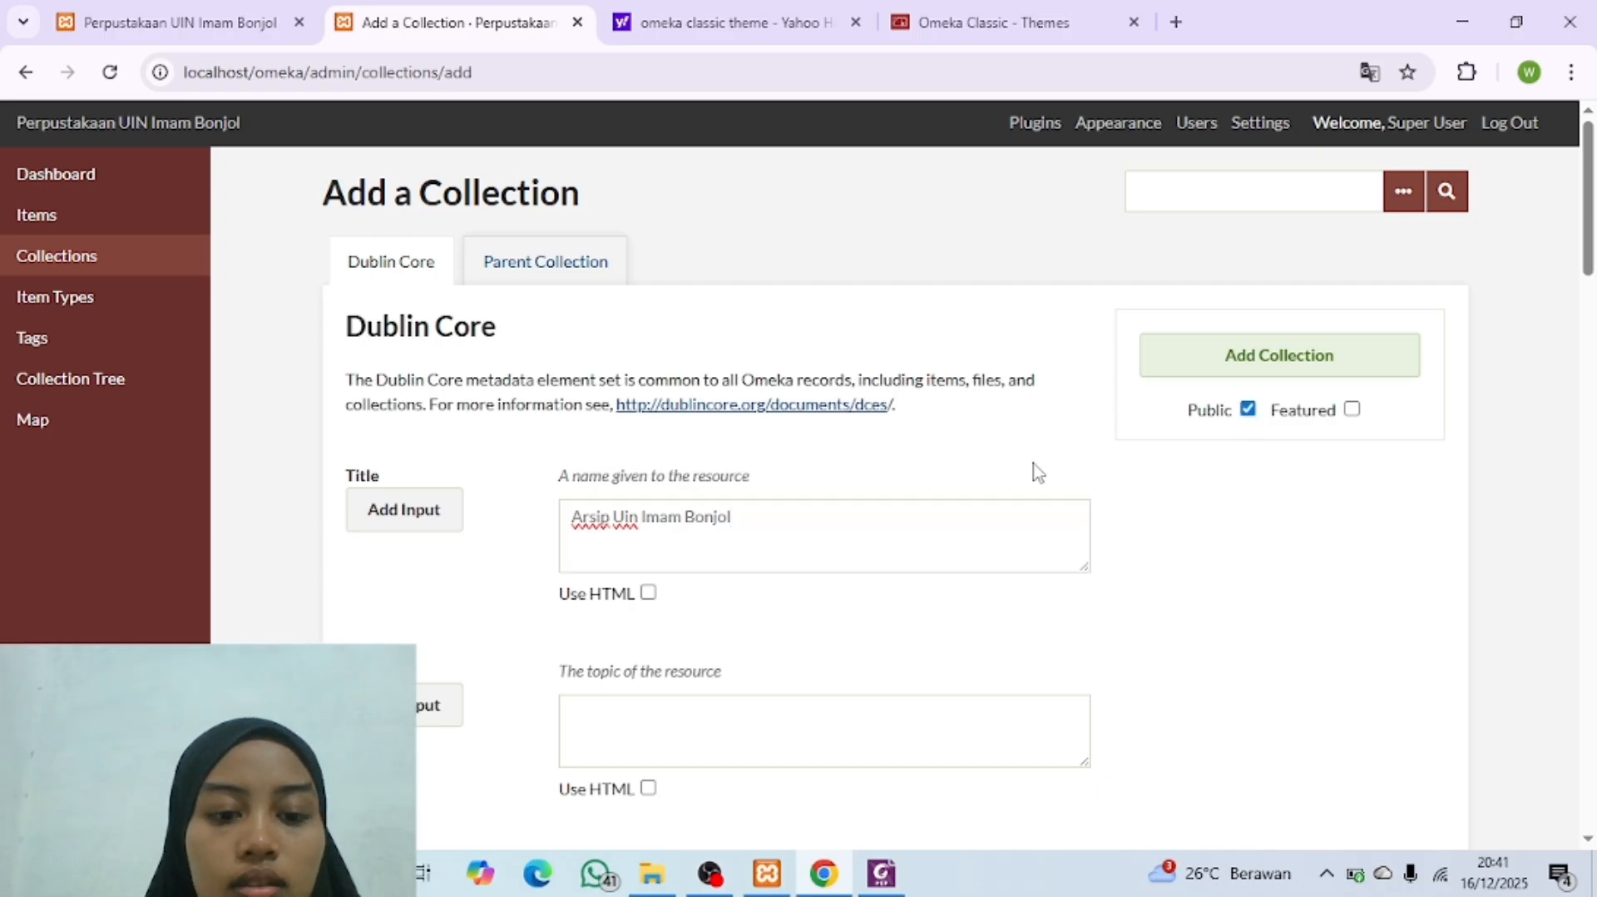
click(1242, 366)
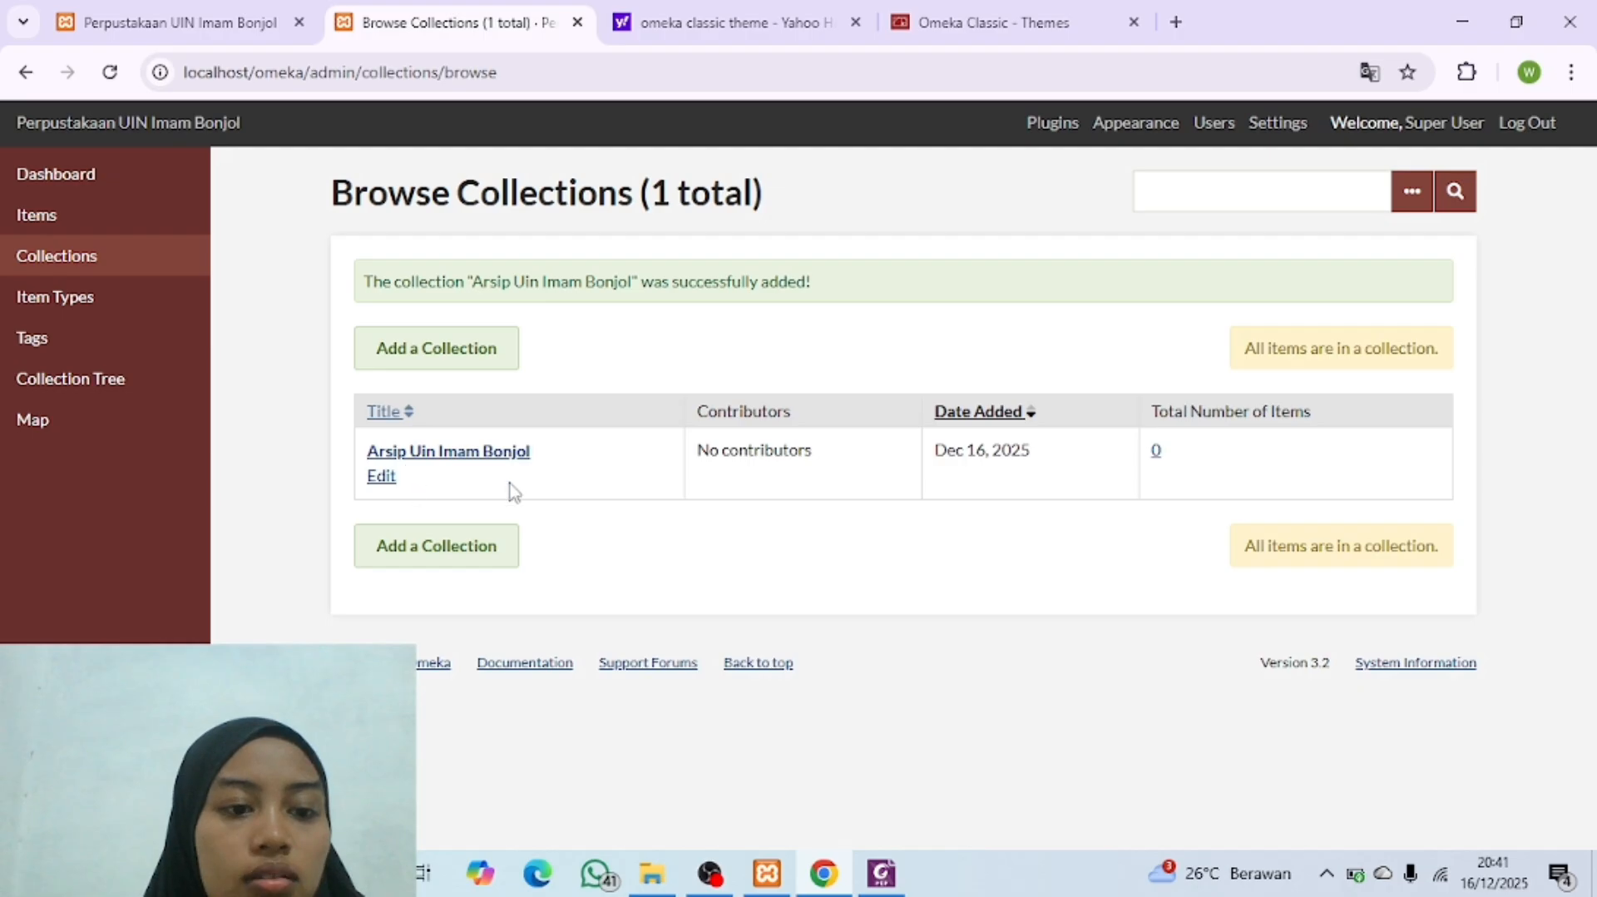
Step: Look up the first faculty in the Collection Tree PDF and add it as a public collection titled "Fakultas Adab dan Humaniora"
click(436, 355)
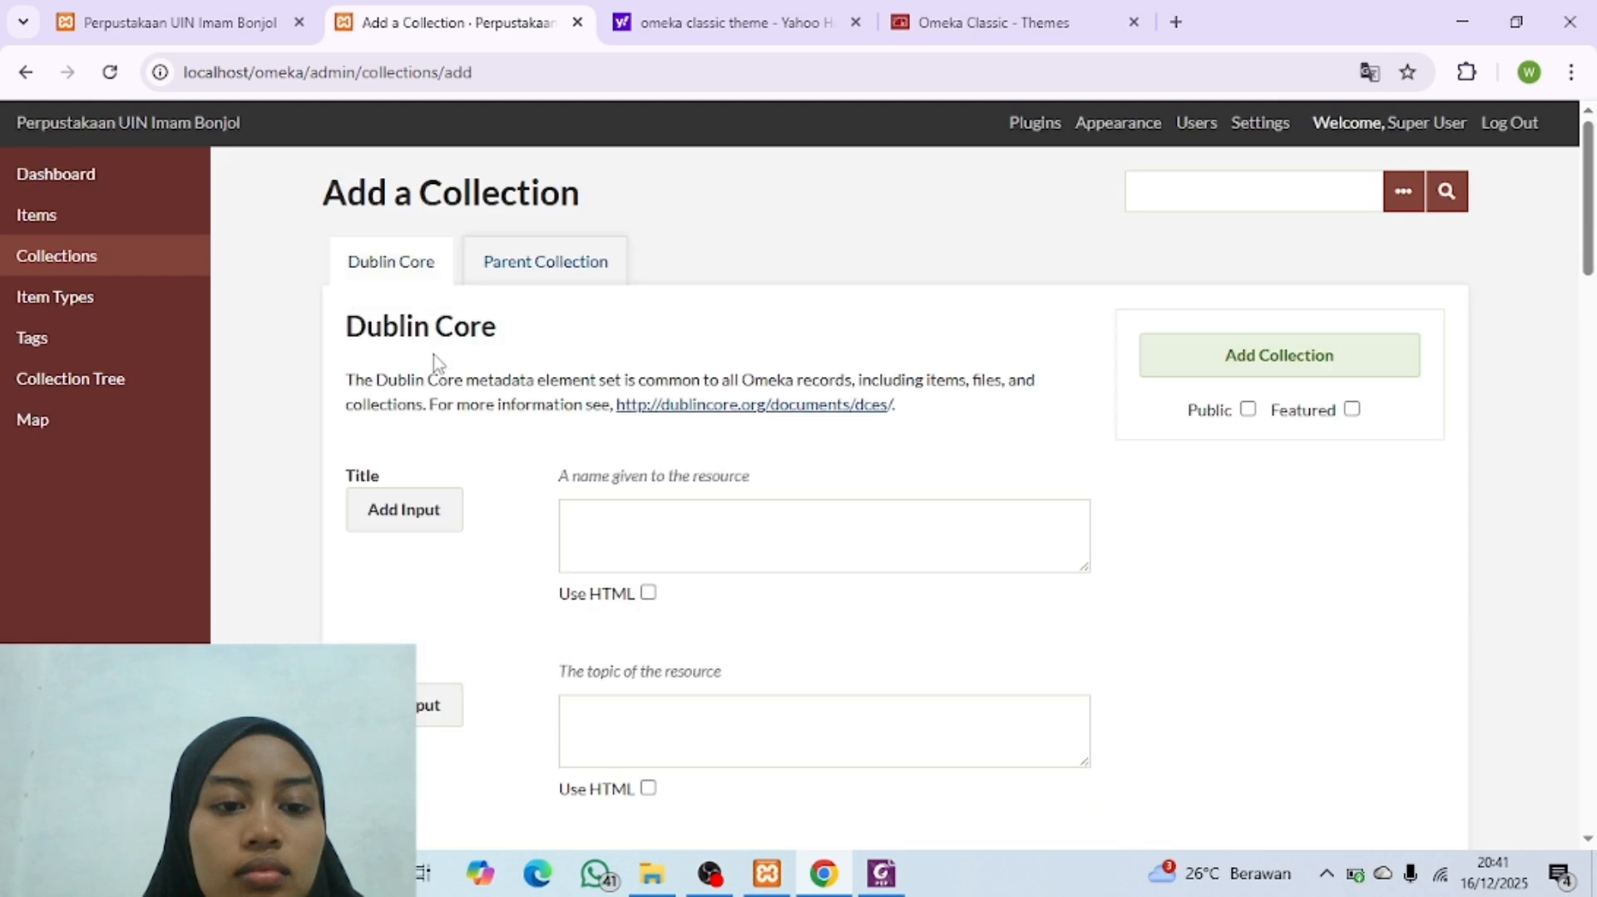
click(882, 873)
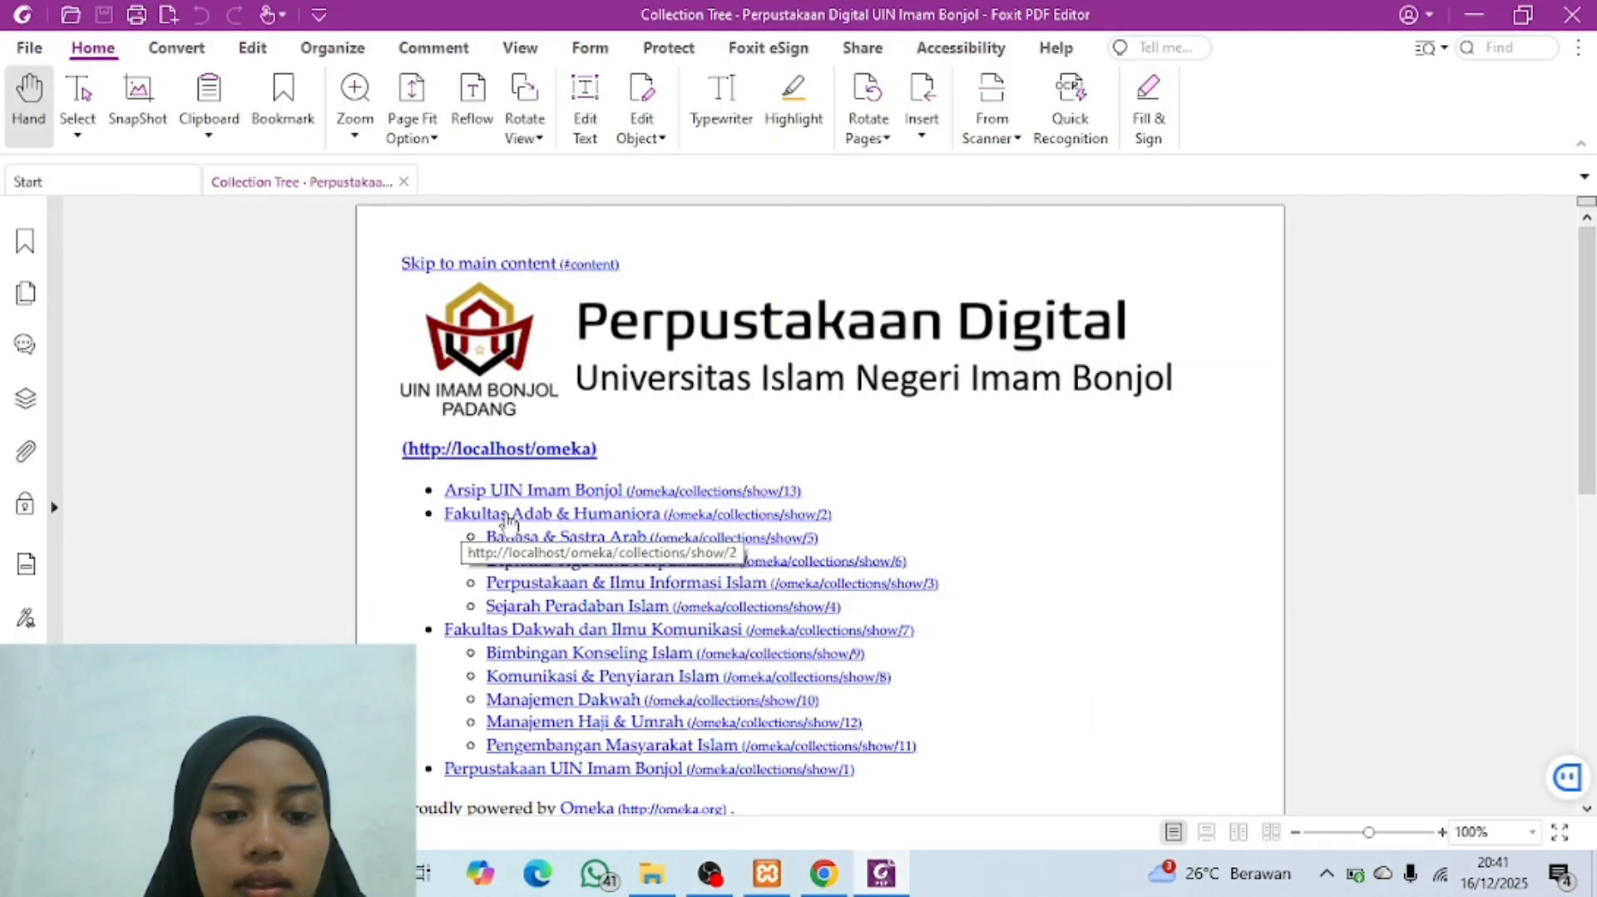
click(825, 885)
click(647, 540)
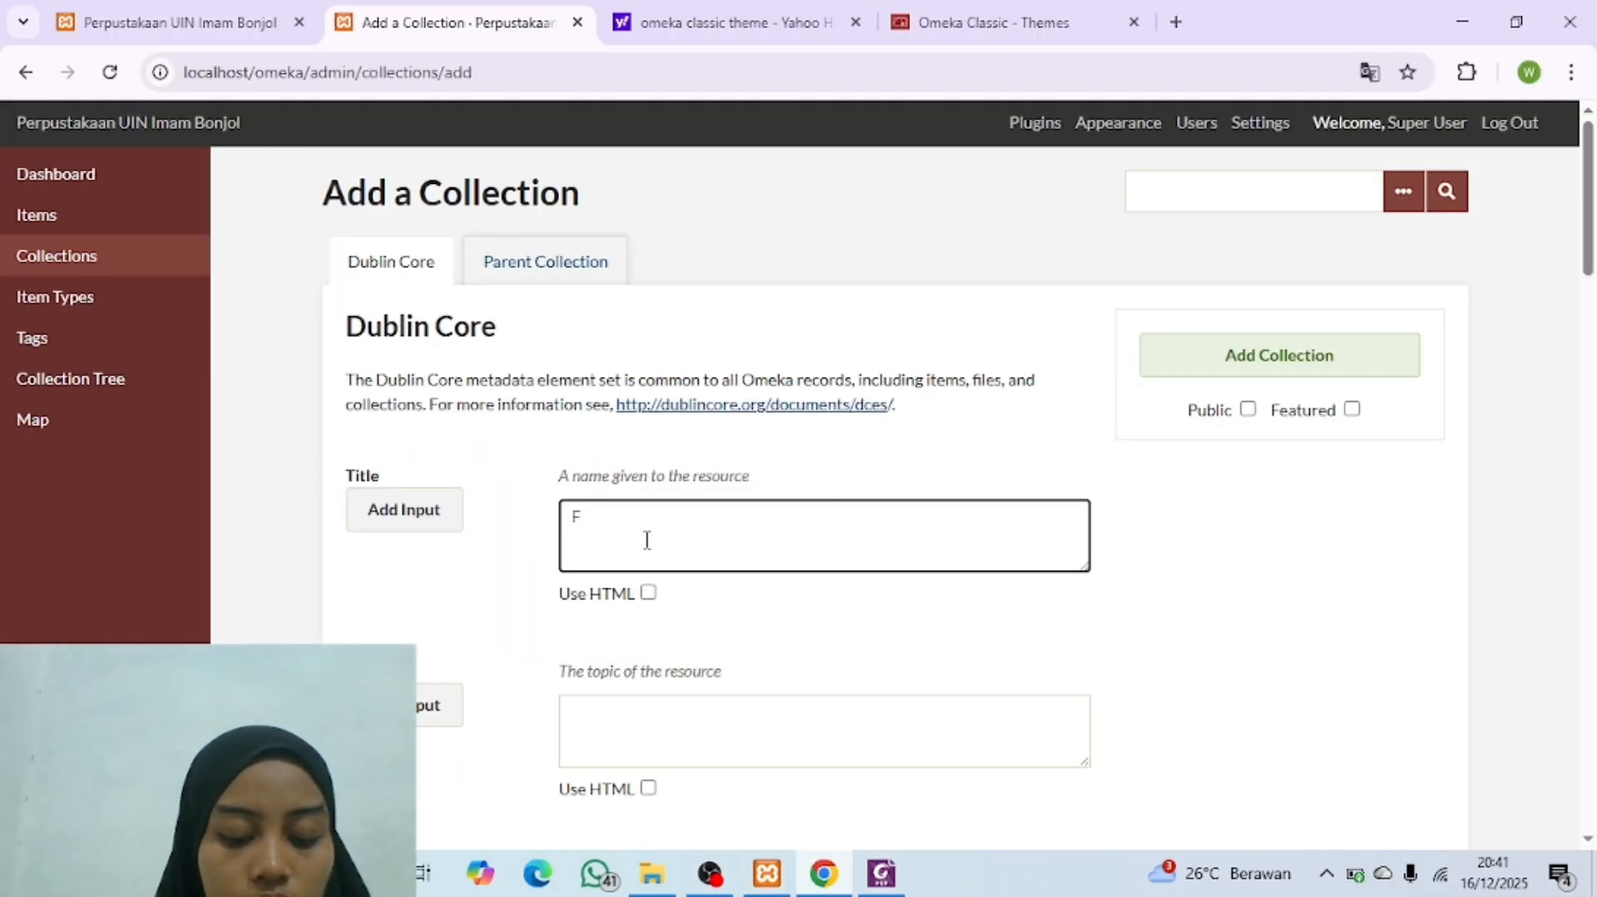
text(Fakultas Ada)
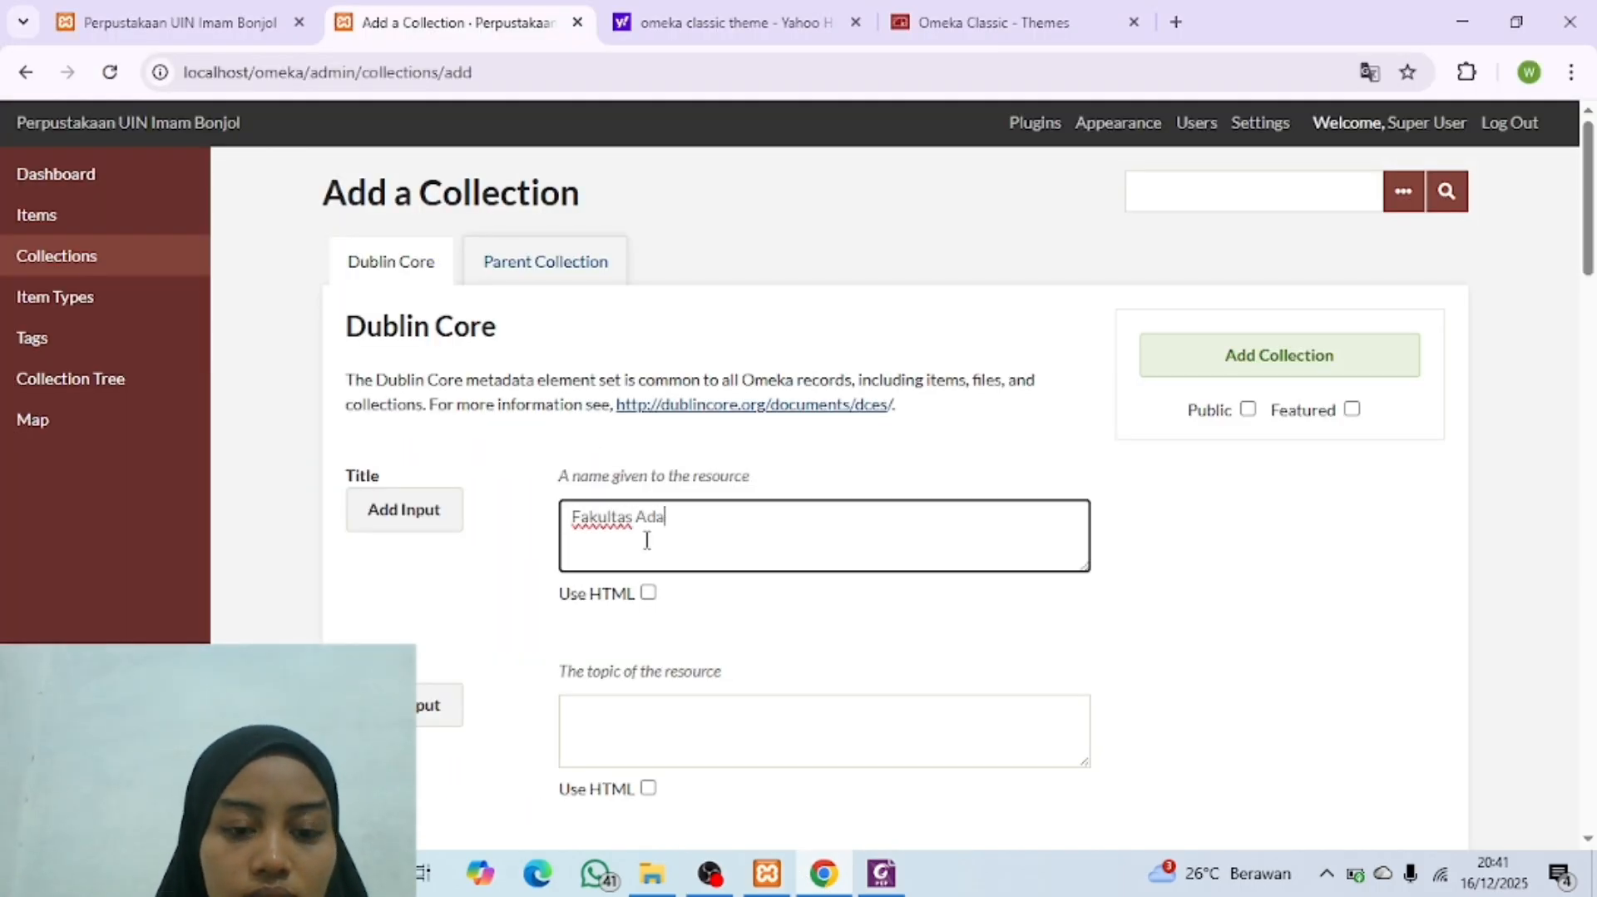
text(b dan Humani)
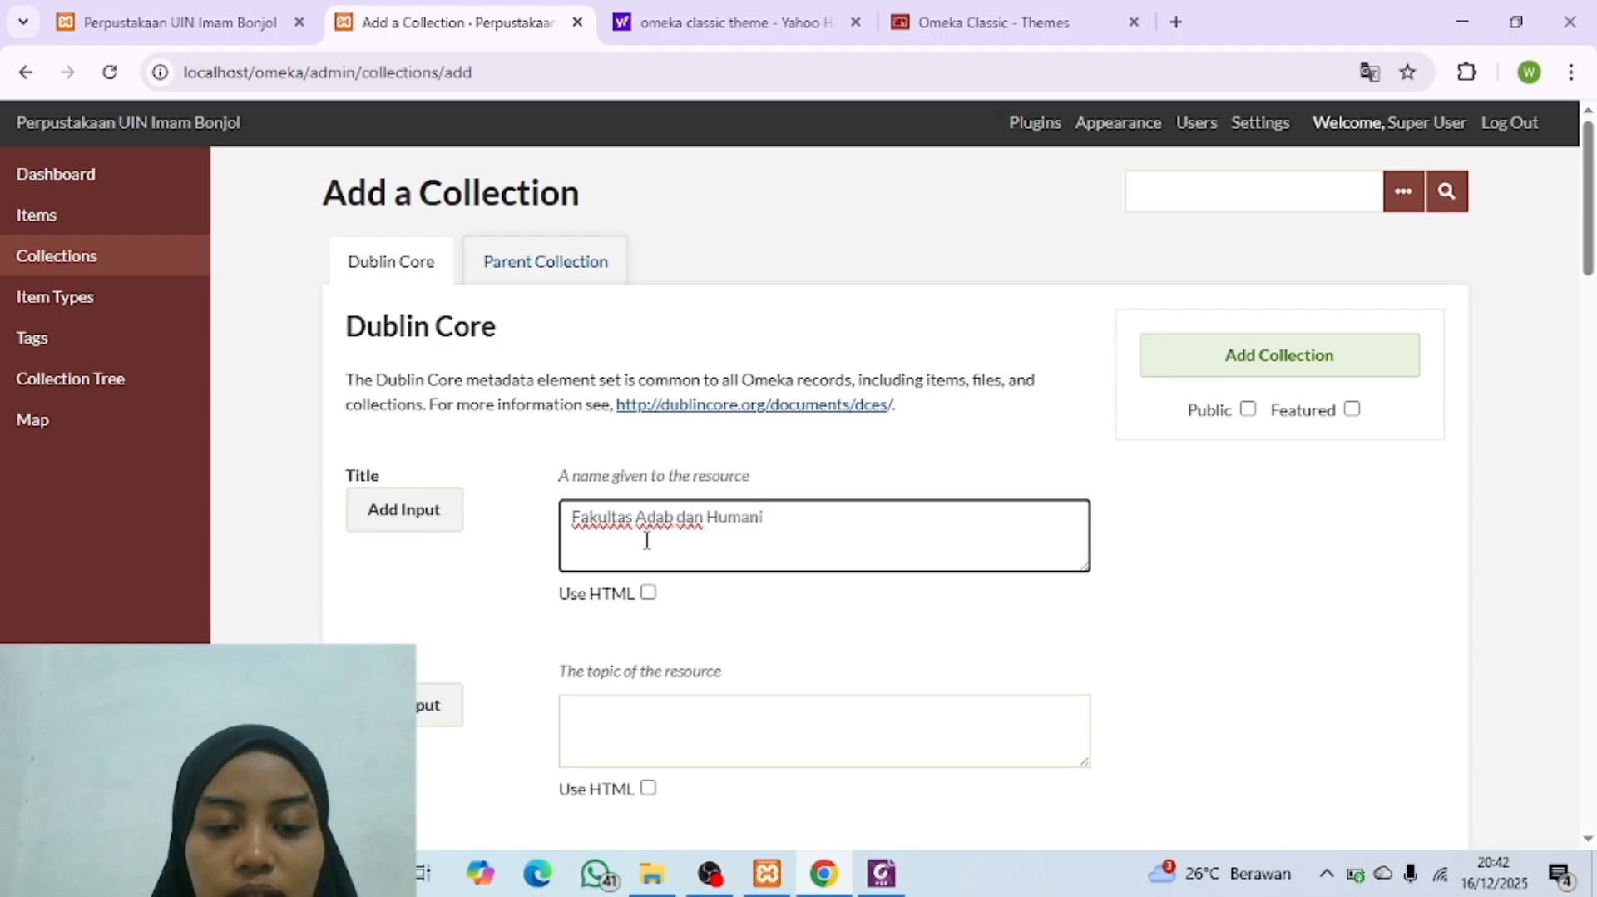
text(ora)
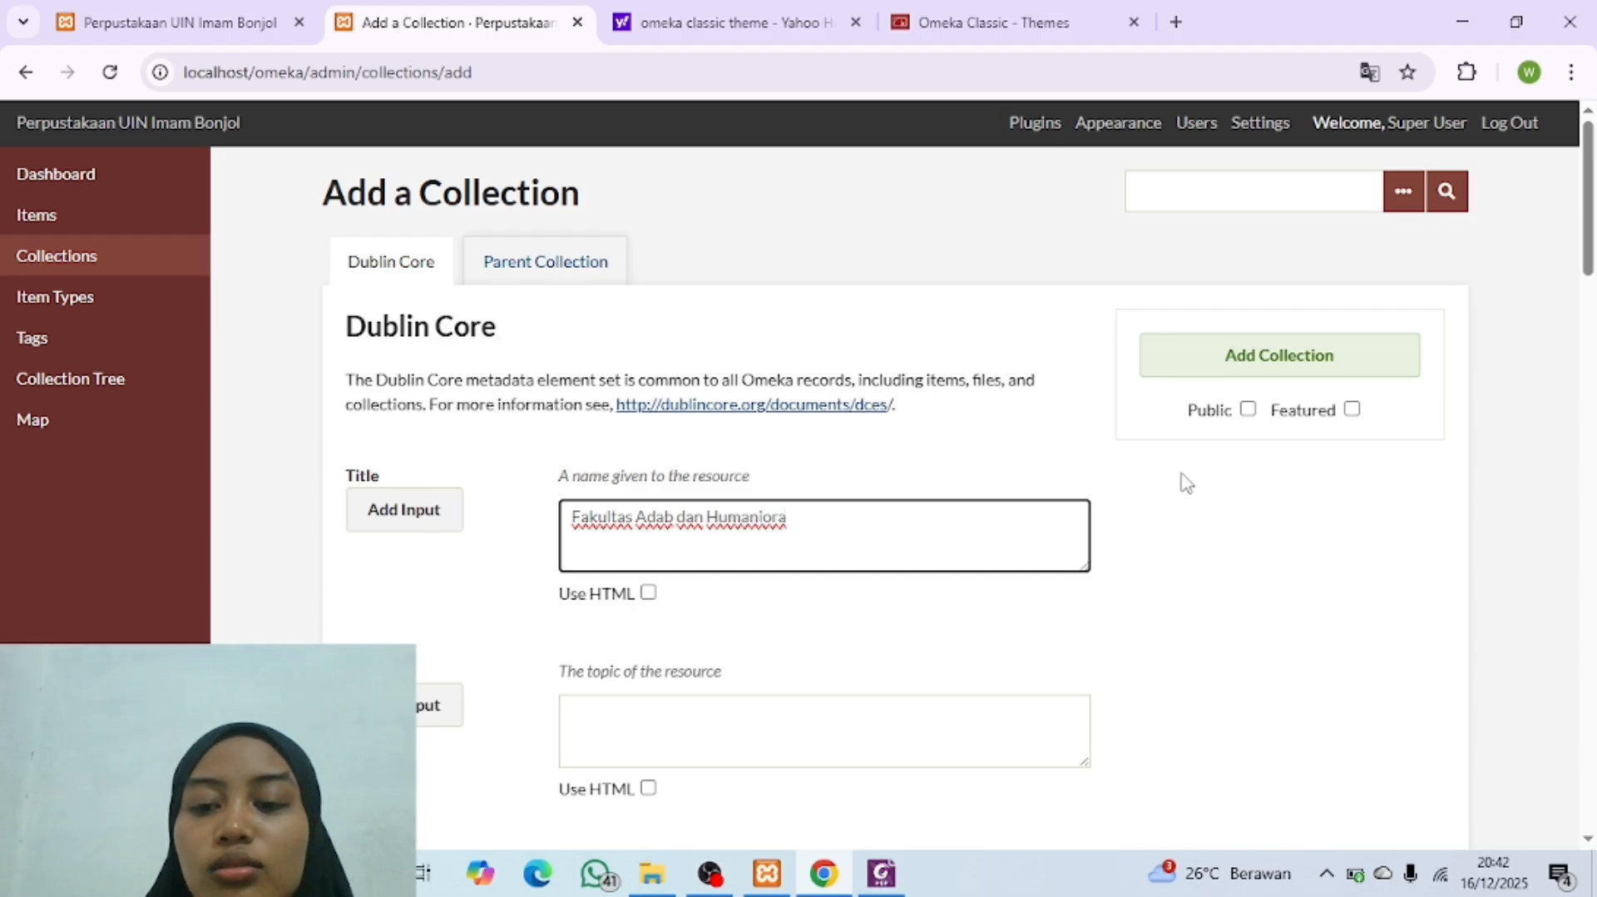
click(1248, 409)
click(1284, 372)
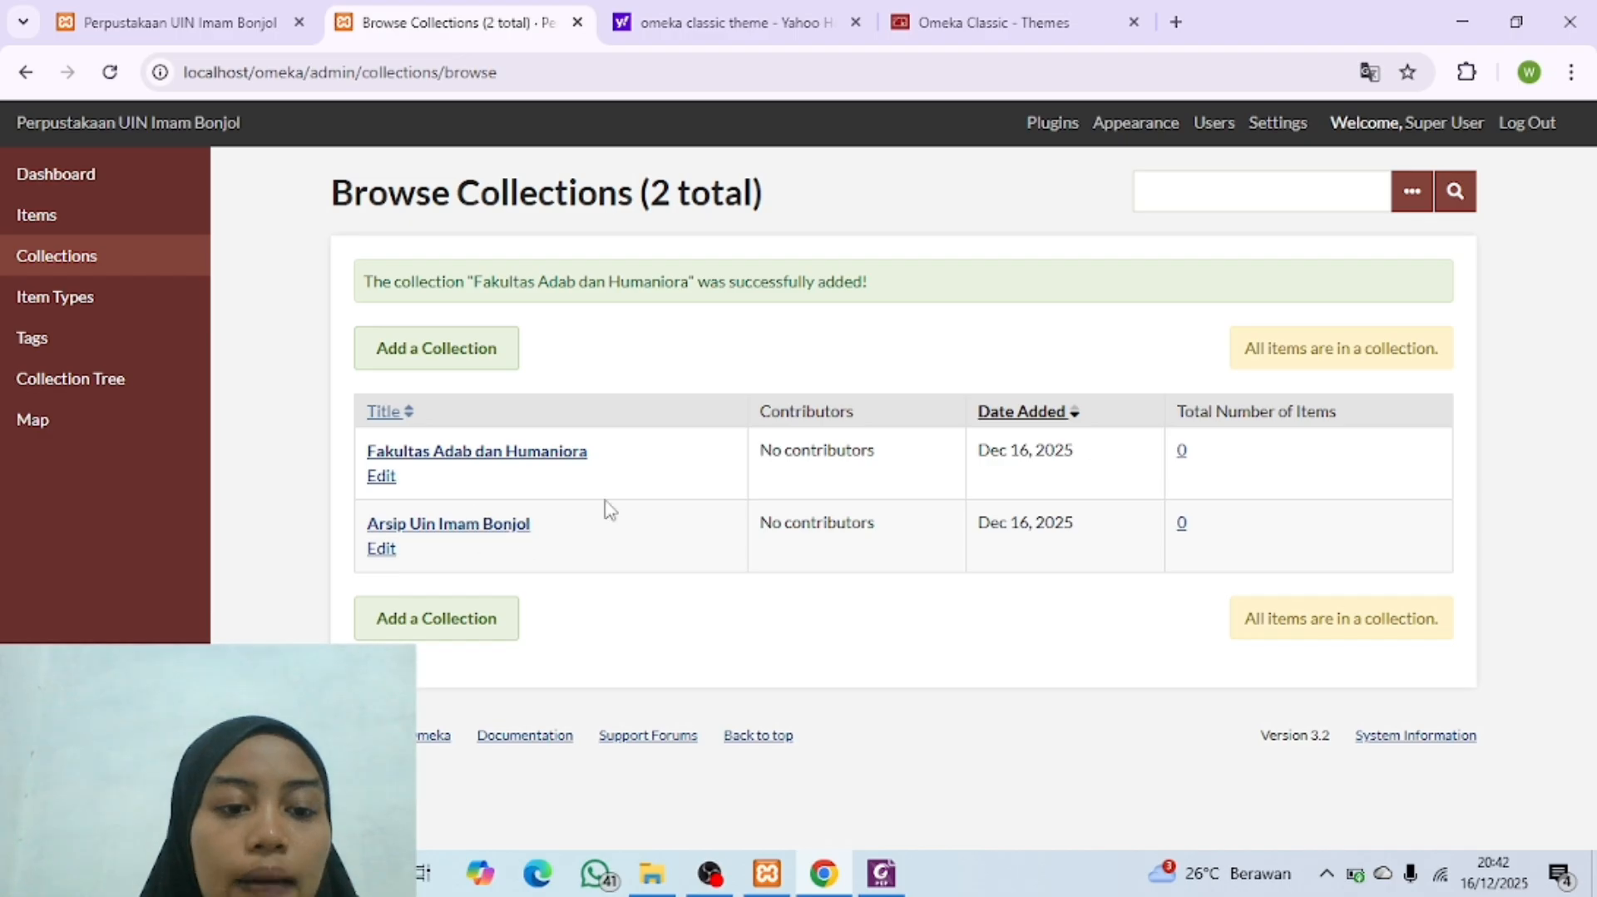
Step: Look up the second faculty in the Collection Tree PDF and add it as a public collection titled "Fakultas Dakwah dan Ilmu Komunikasi"
click(881, 873)
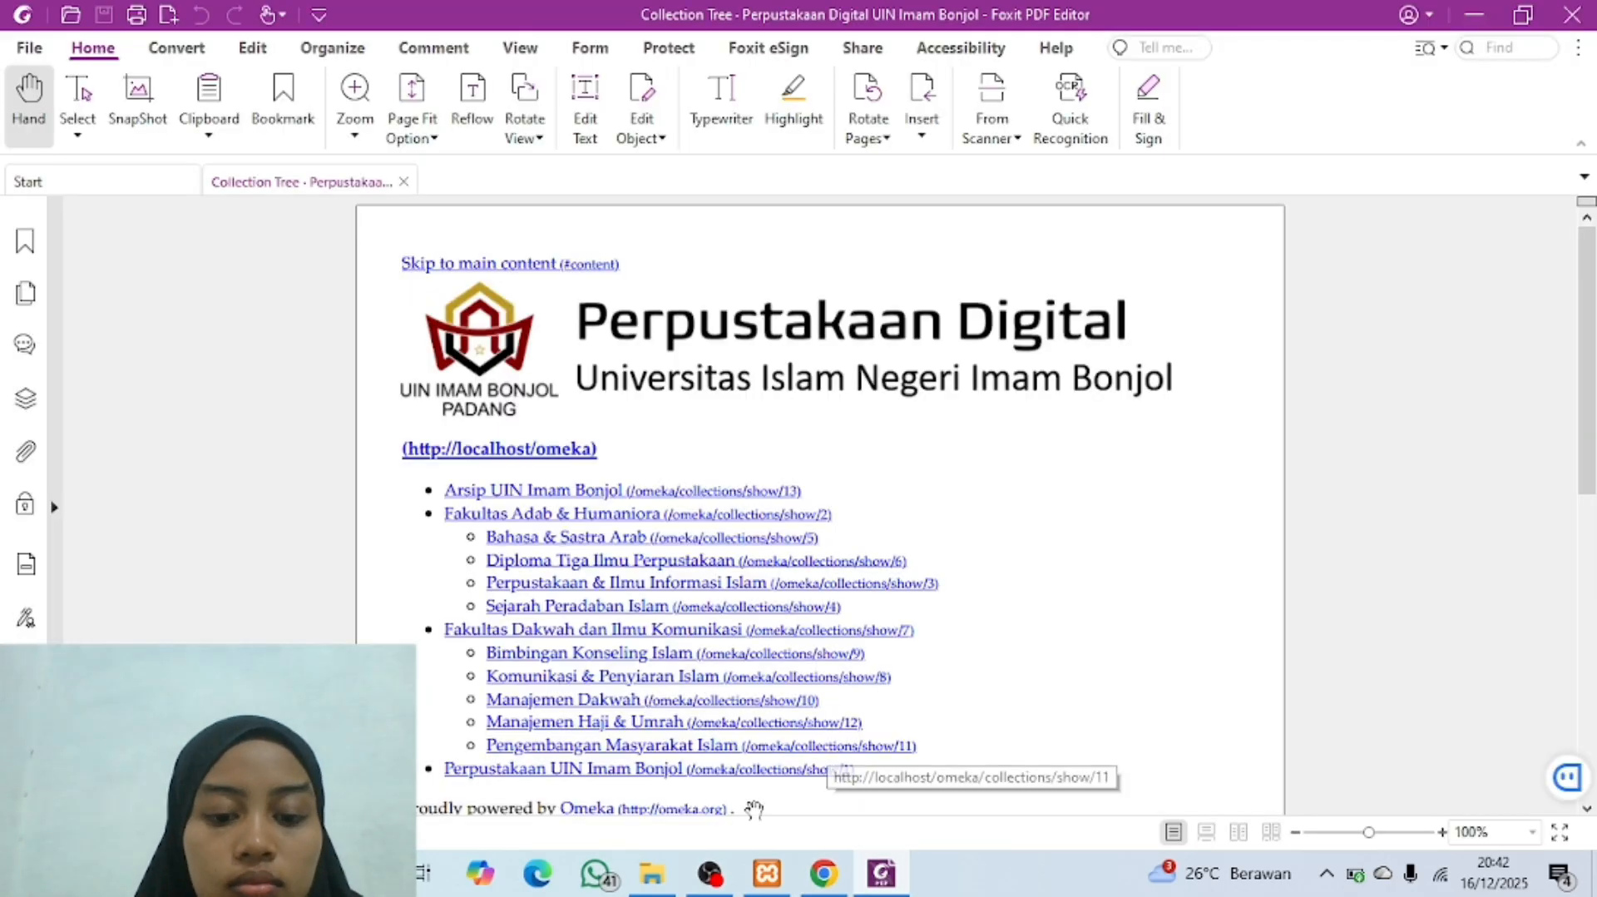
click(879, 874)
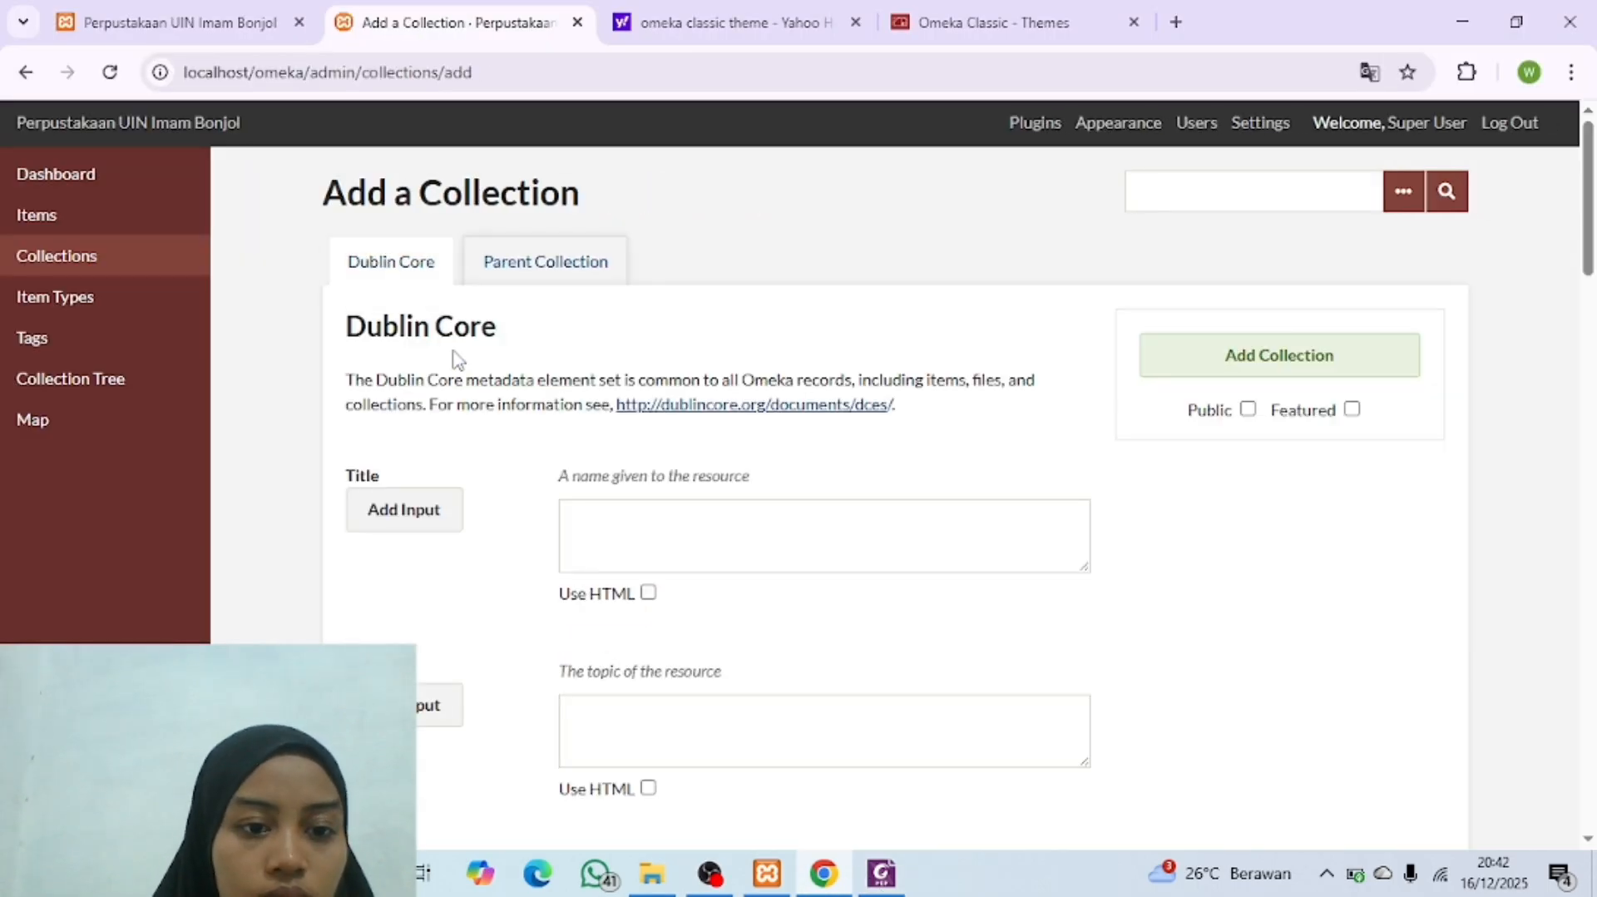
click(628, 523)
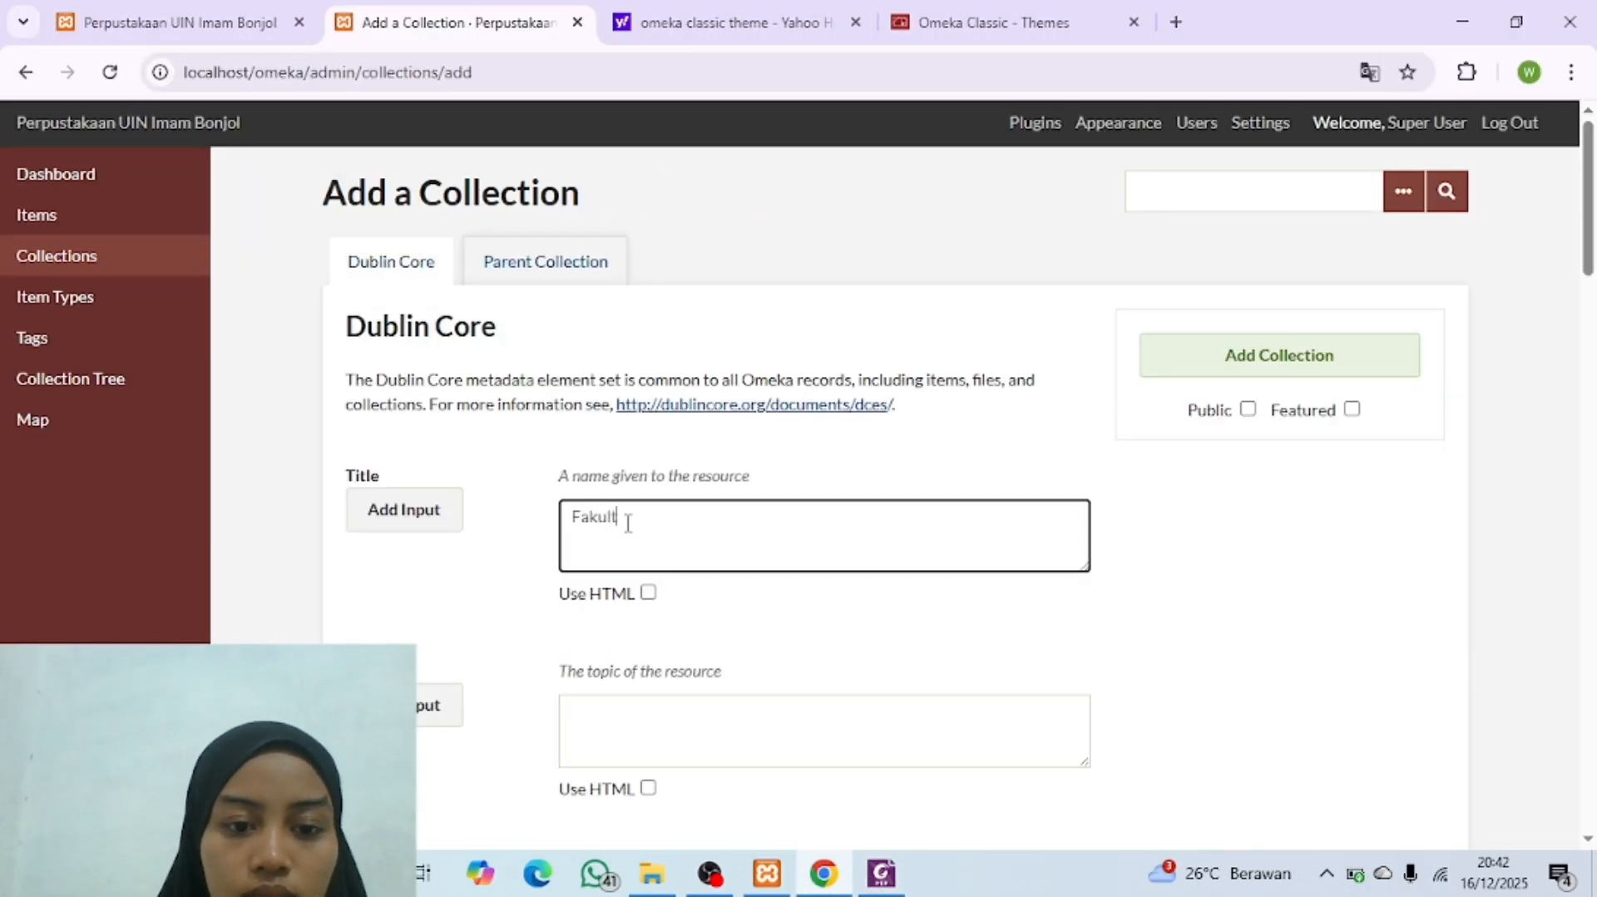
text(Fakultas da)
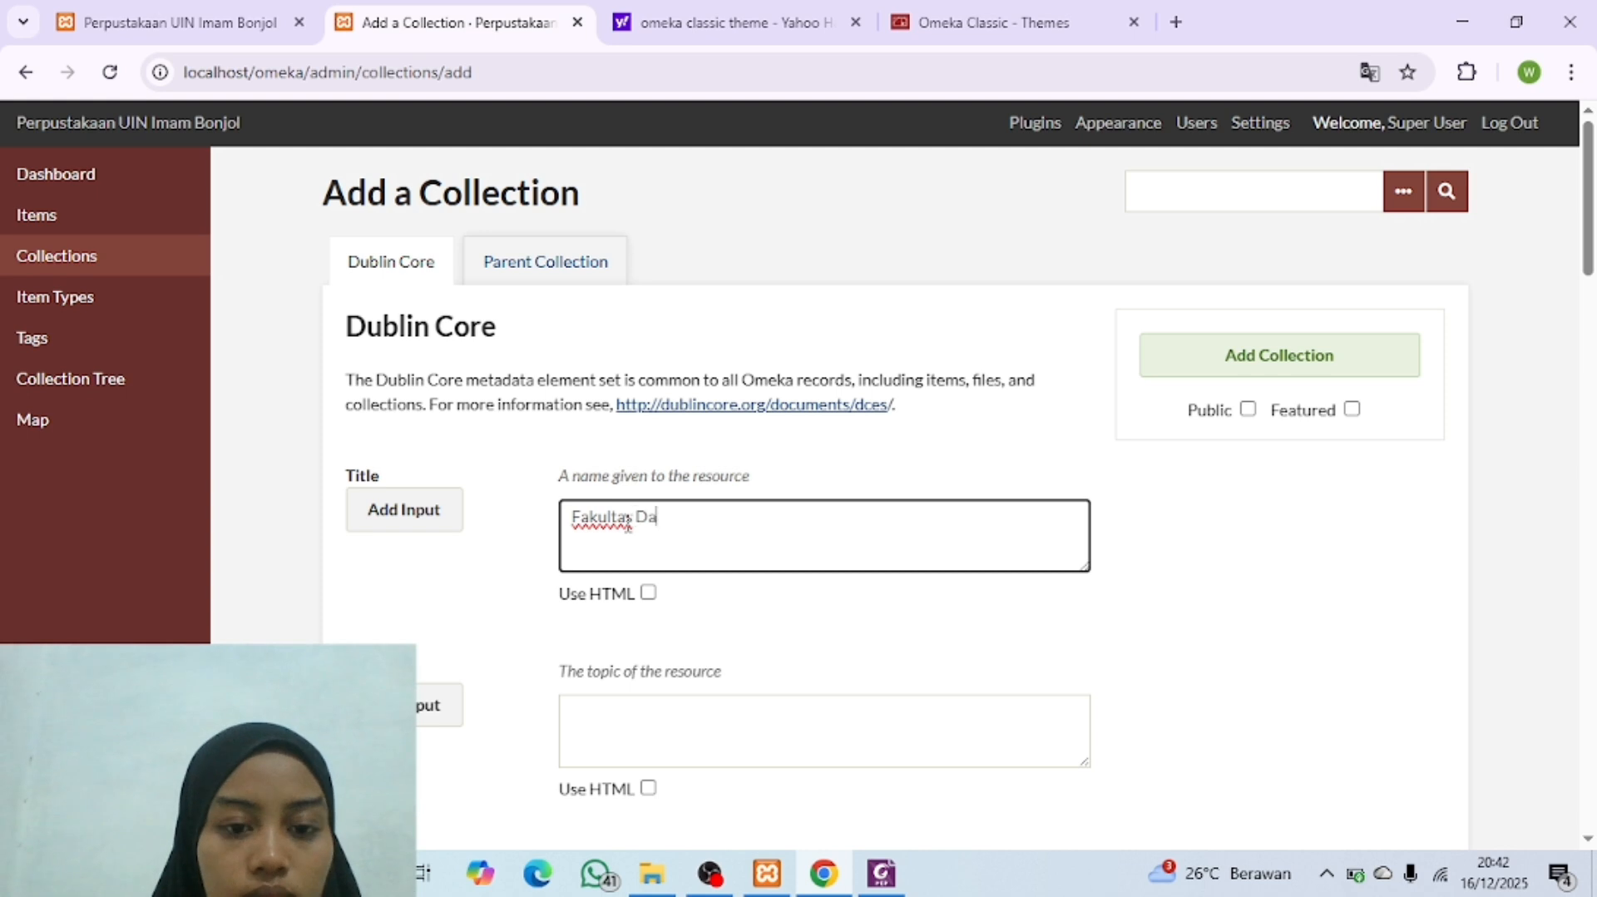
text(kwah)
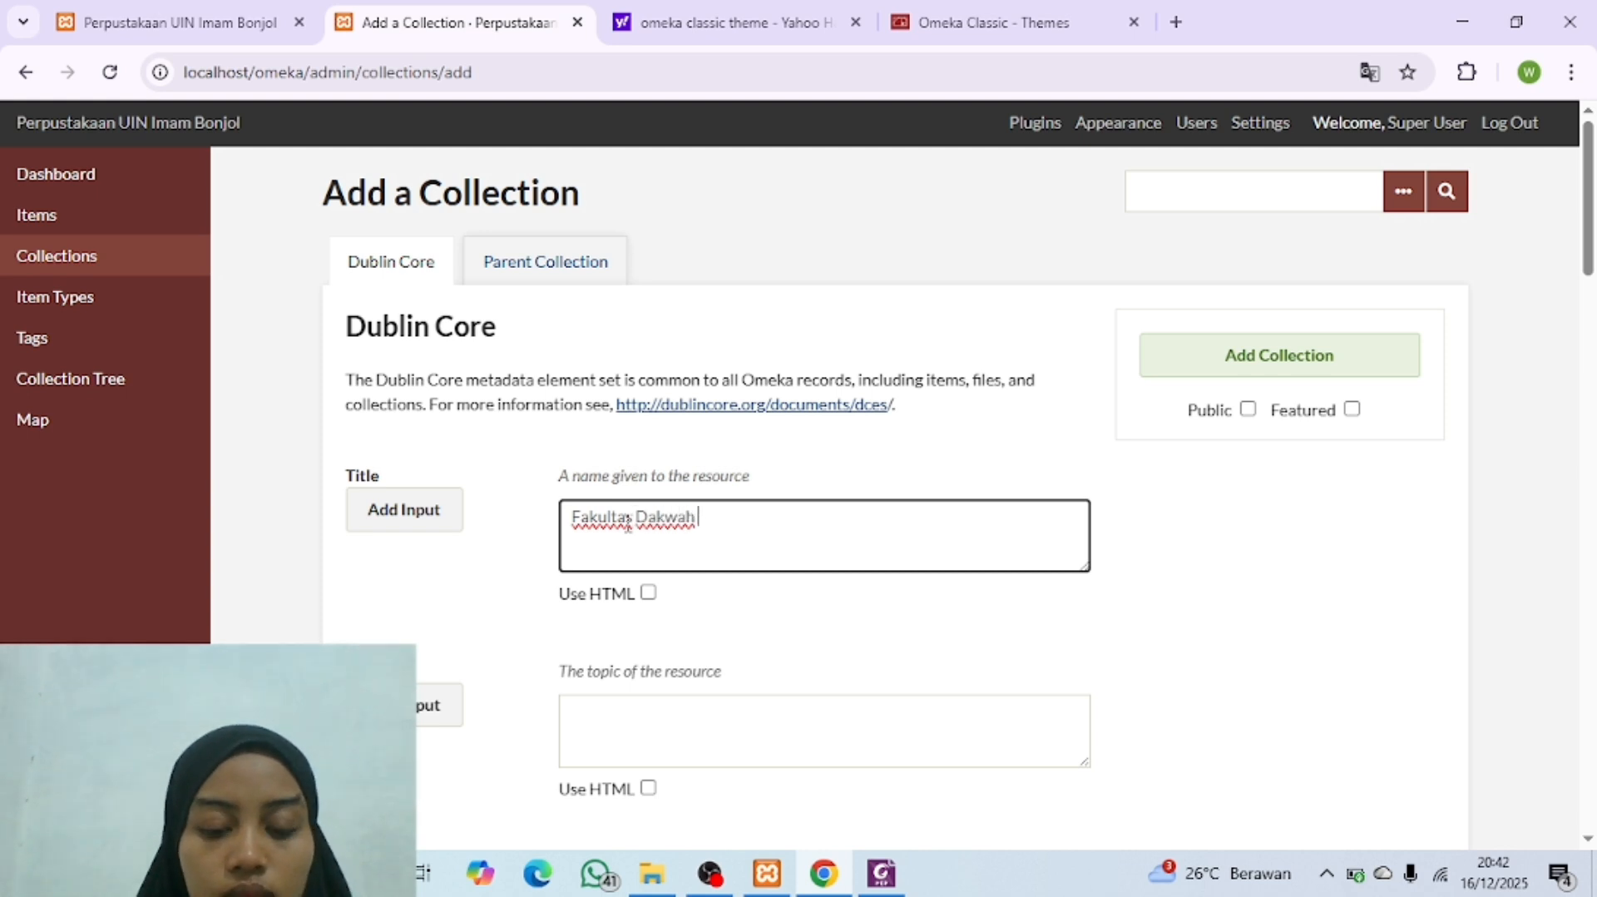
click(879, 874)
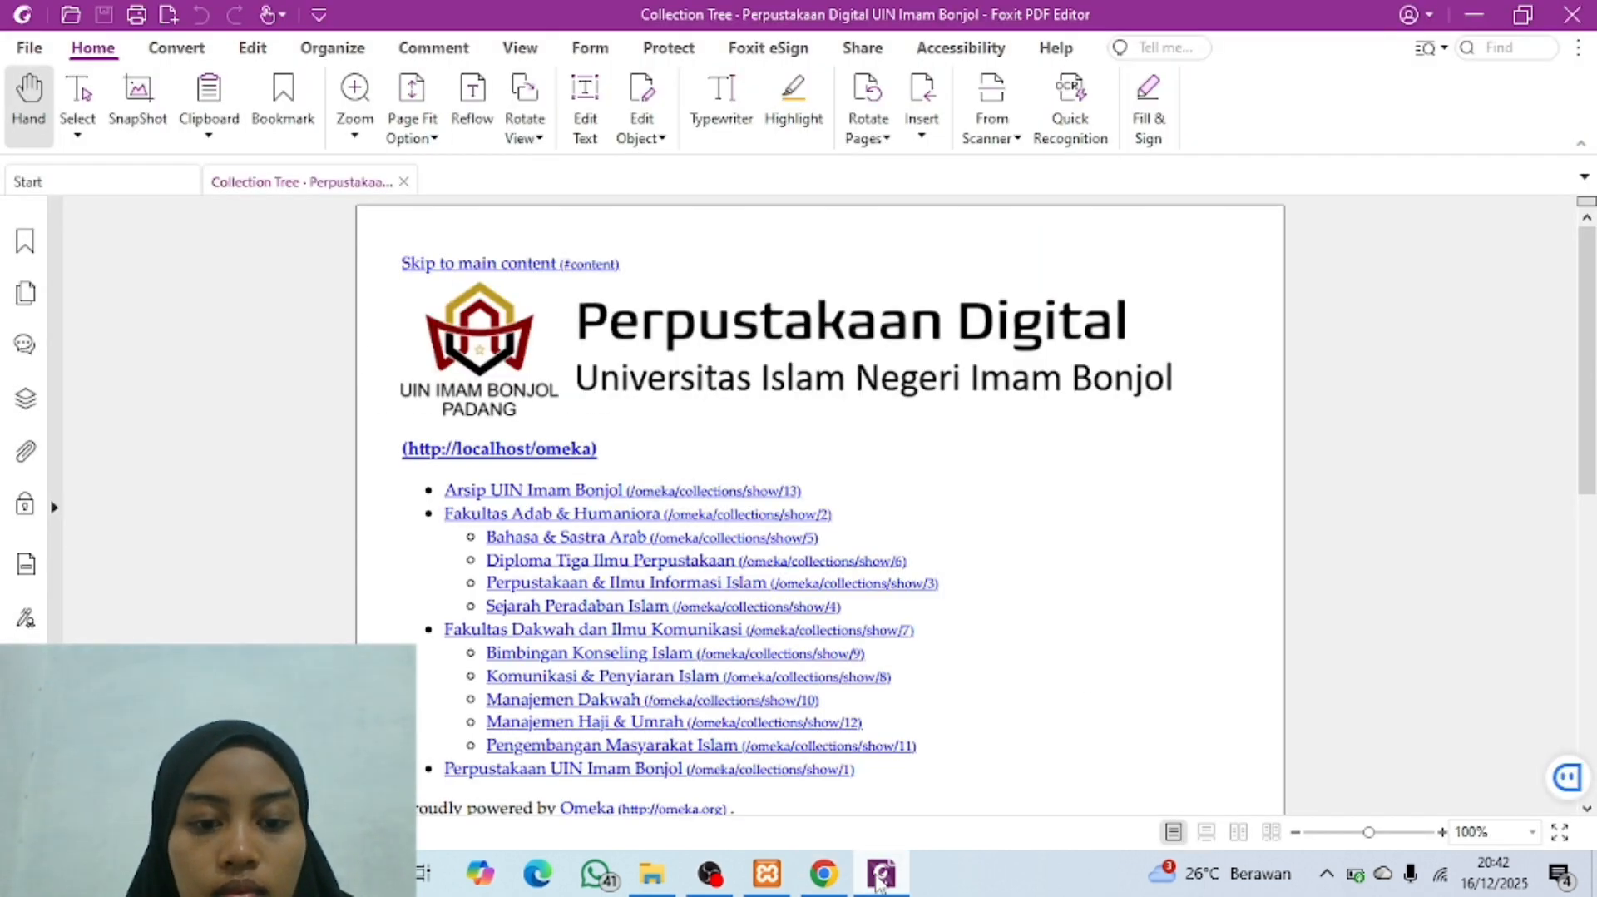
click(879, 874)
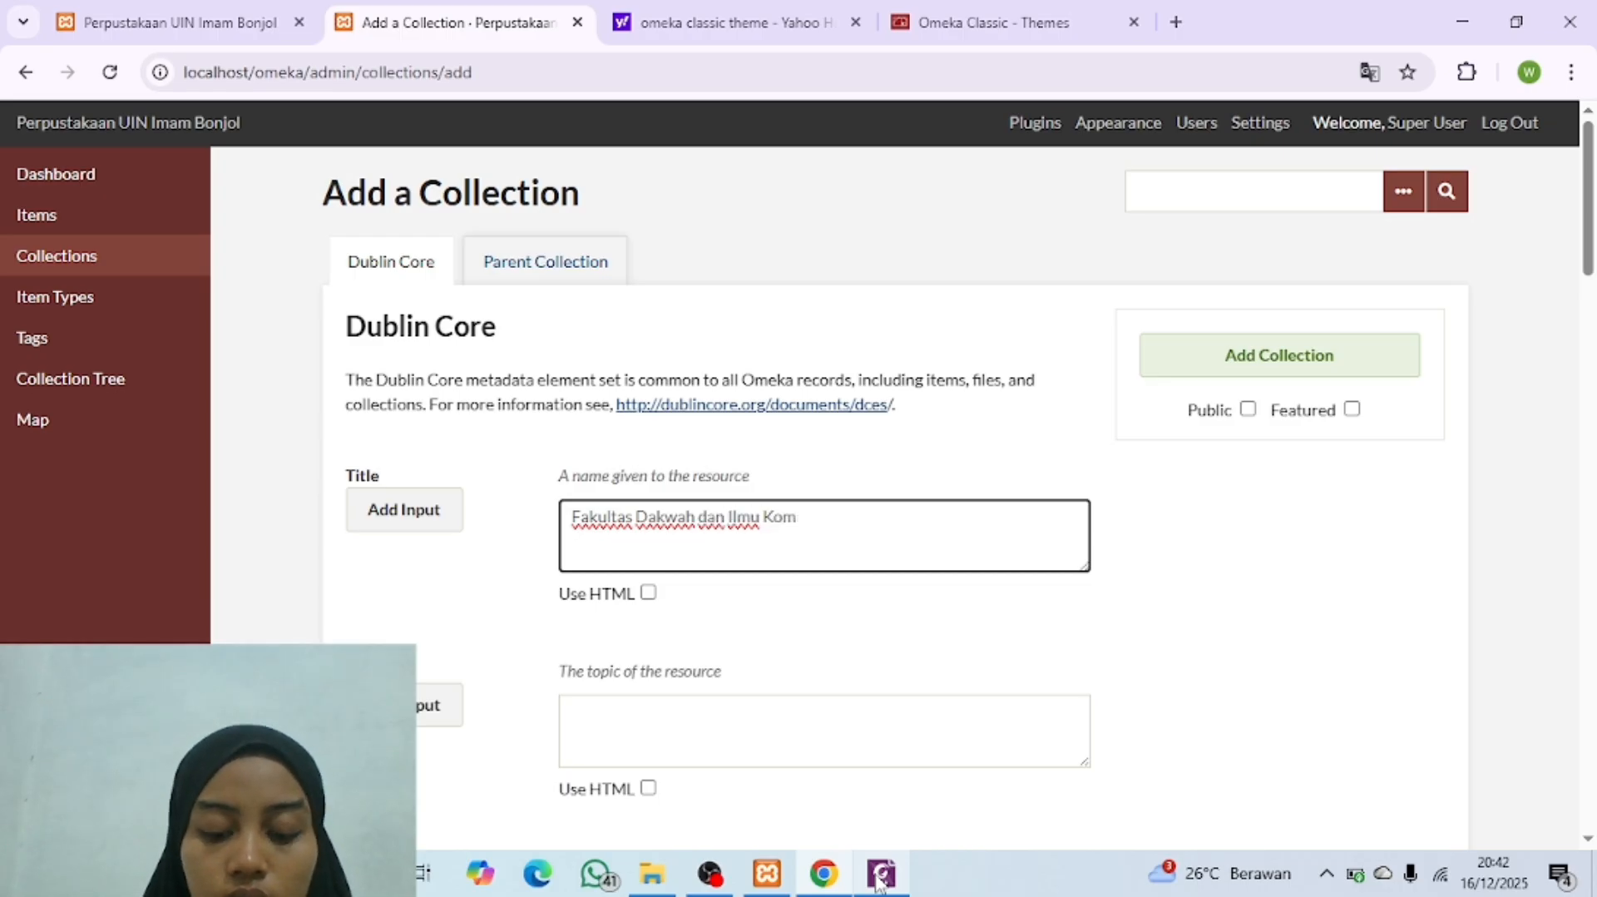
click(1248, 408)
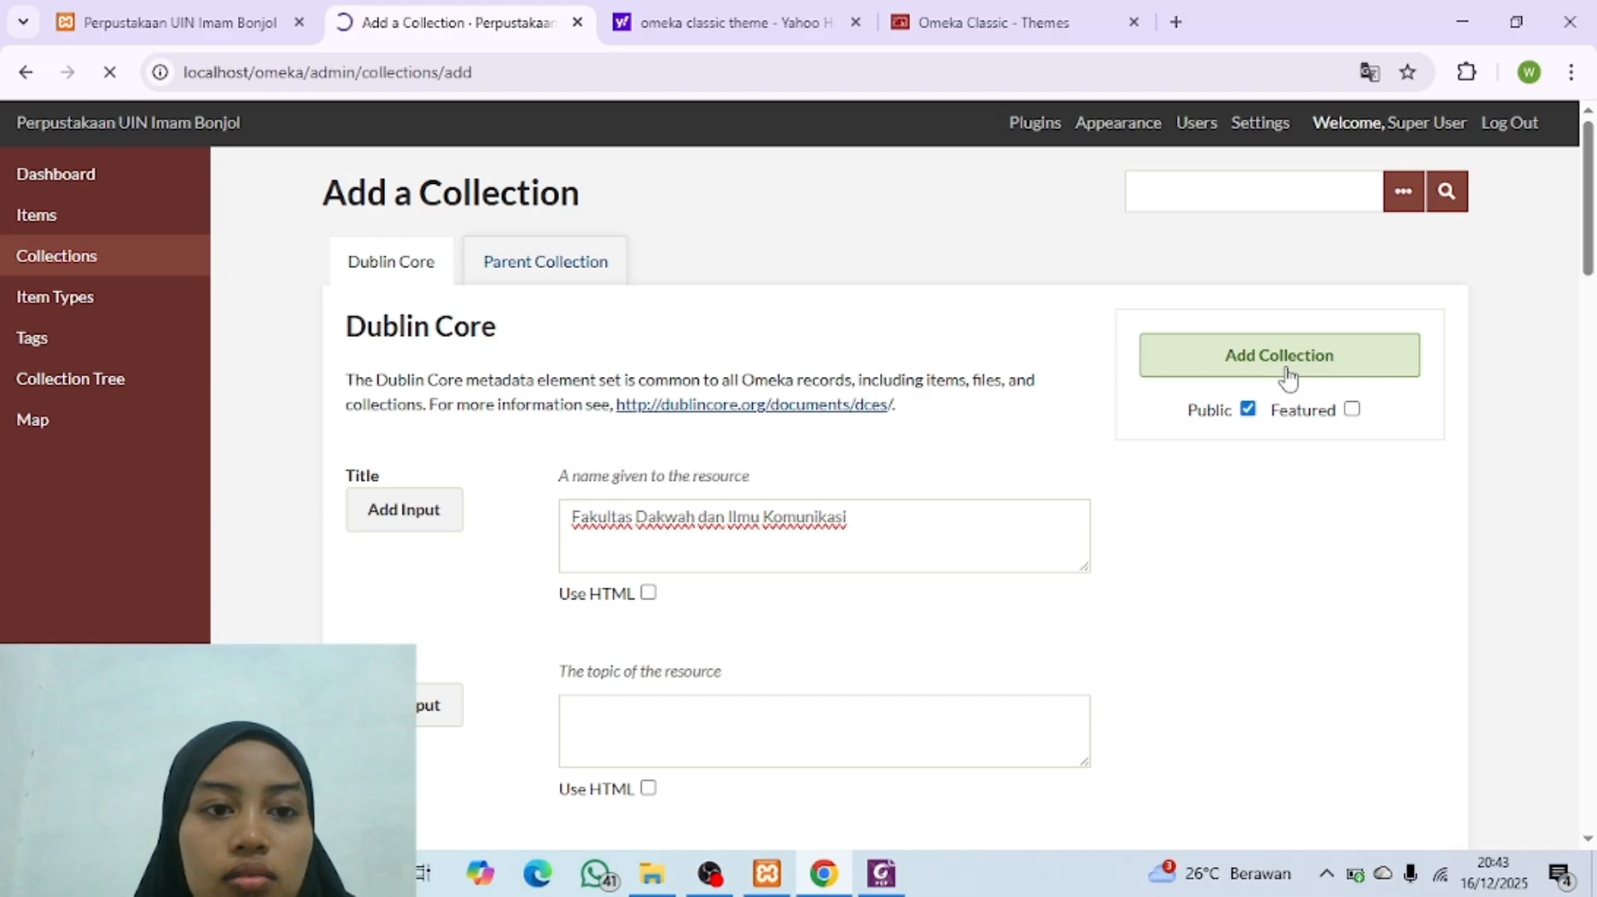
Step: Look up the last top-level entry in the Collection Tree PDF and add it as a public collection titled "Perpustakaan Uin Imam Bonjol"
click(447, 366)
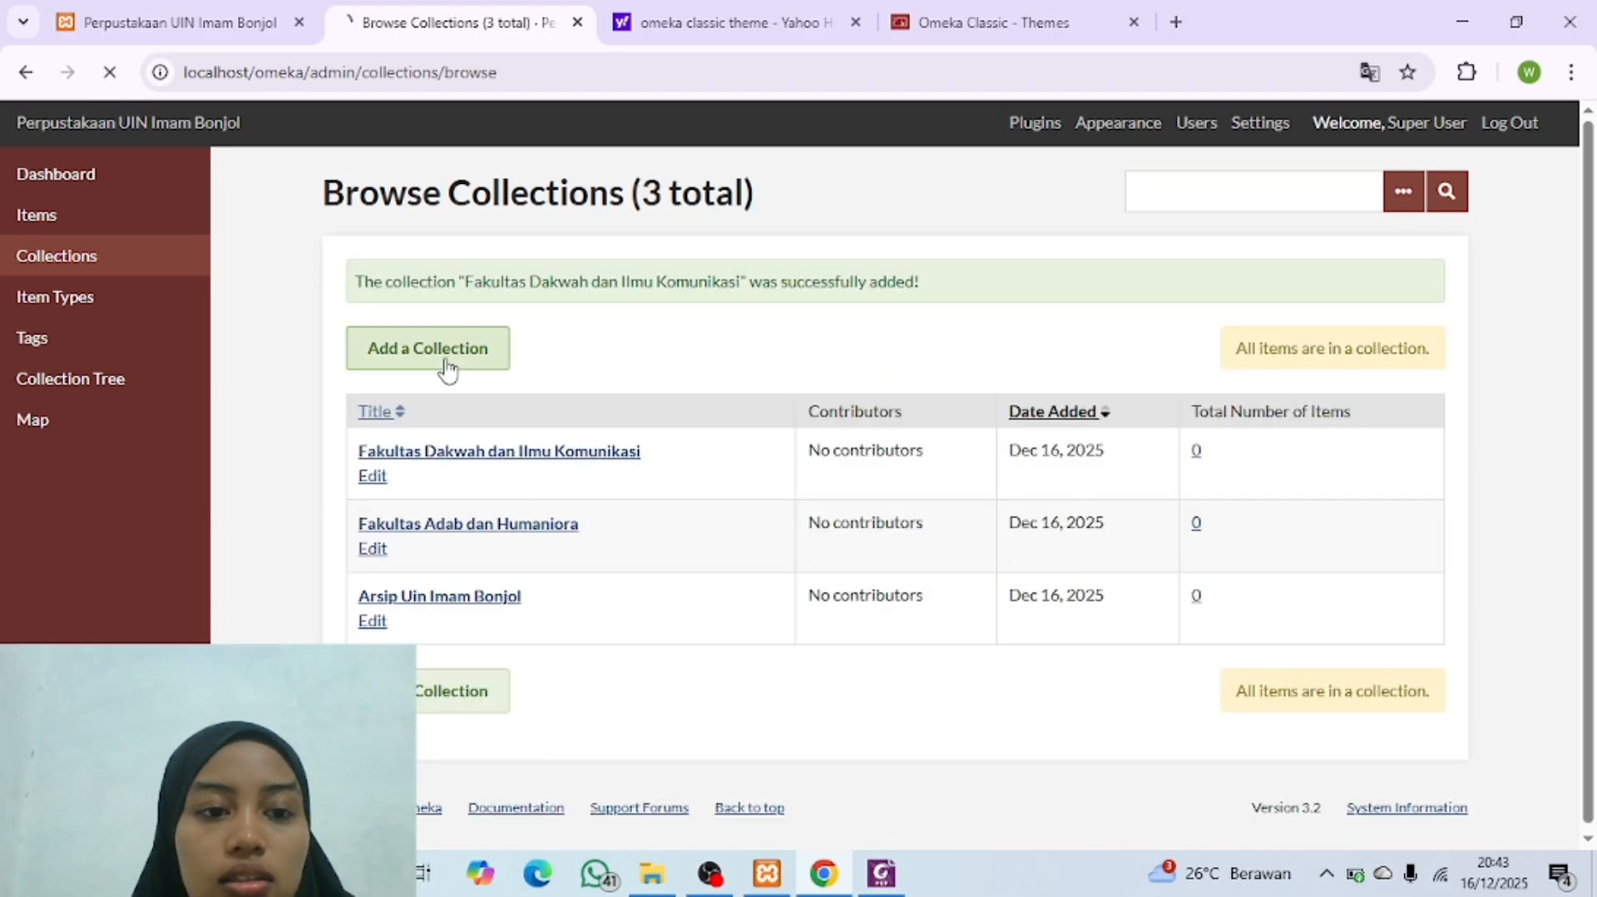
click(881, 873)
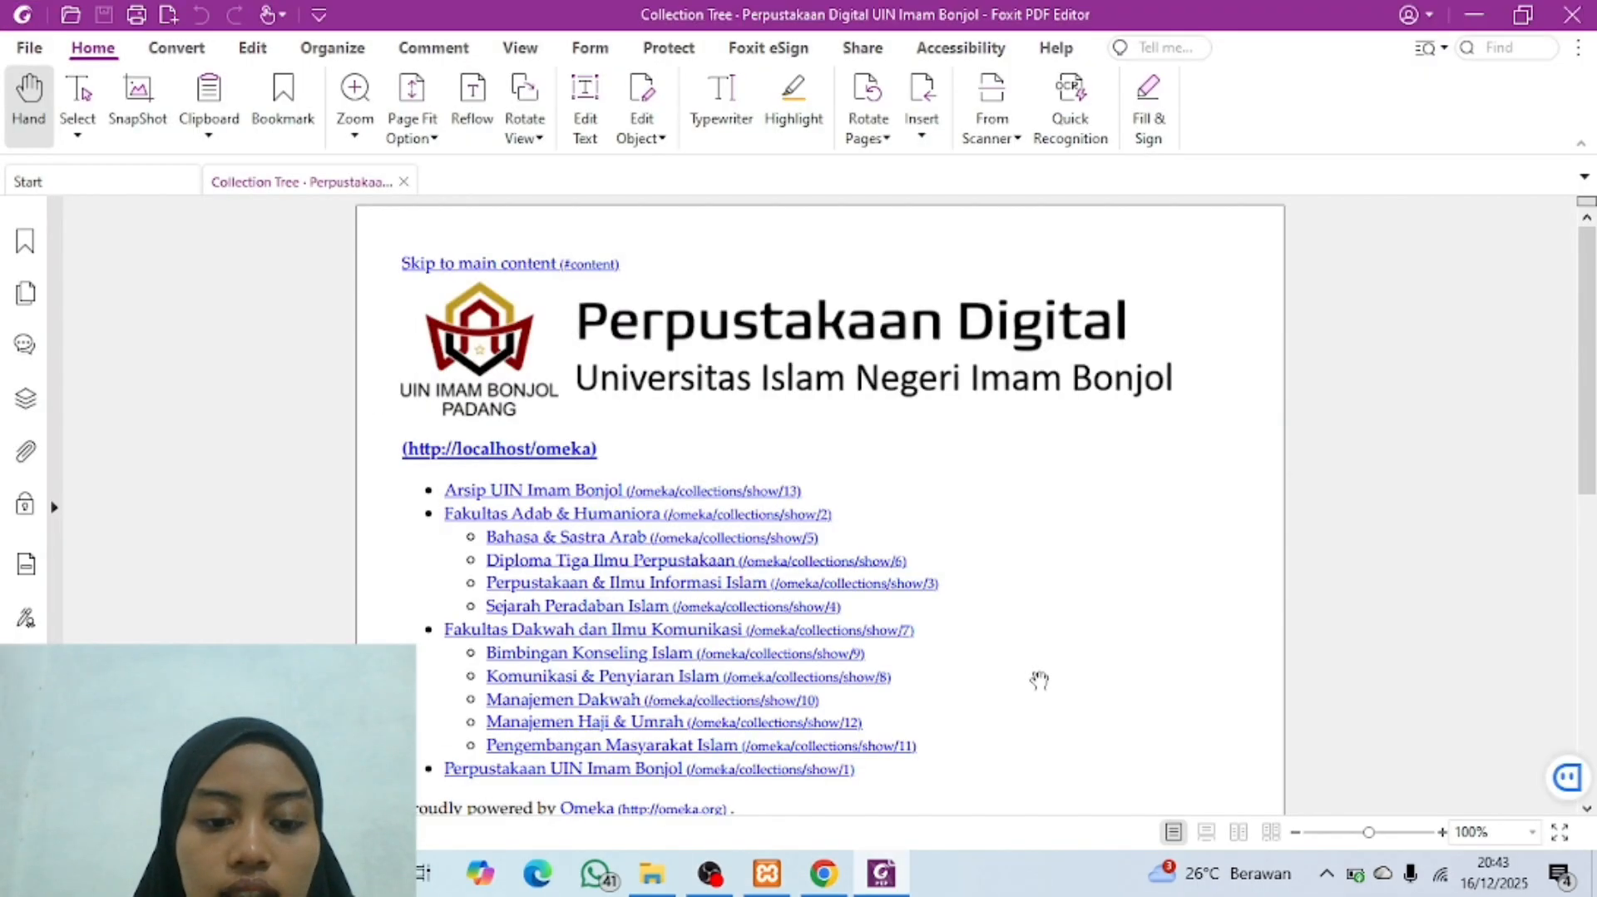
scroll(1039, 680, down, 3)
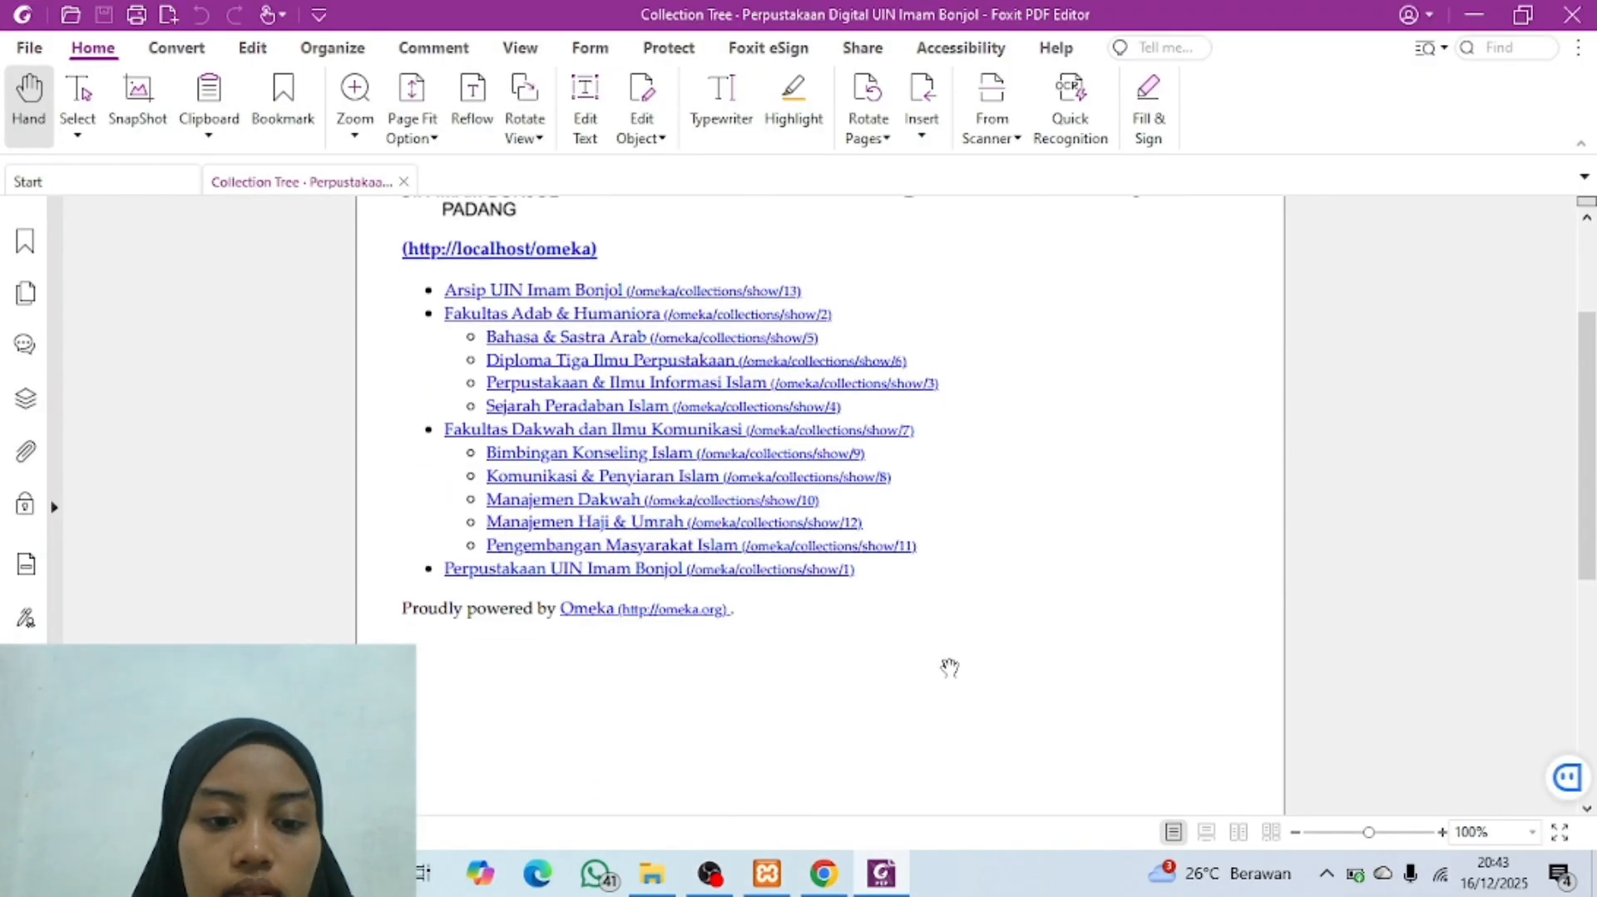
click(834, 880)
click(666, 529)
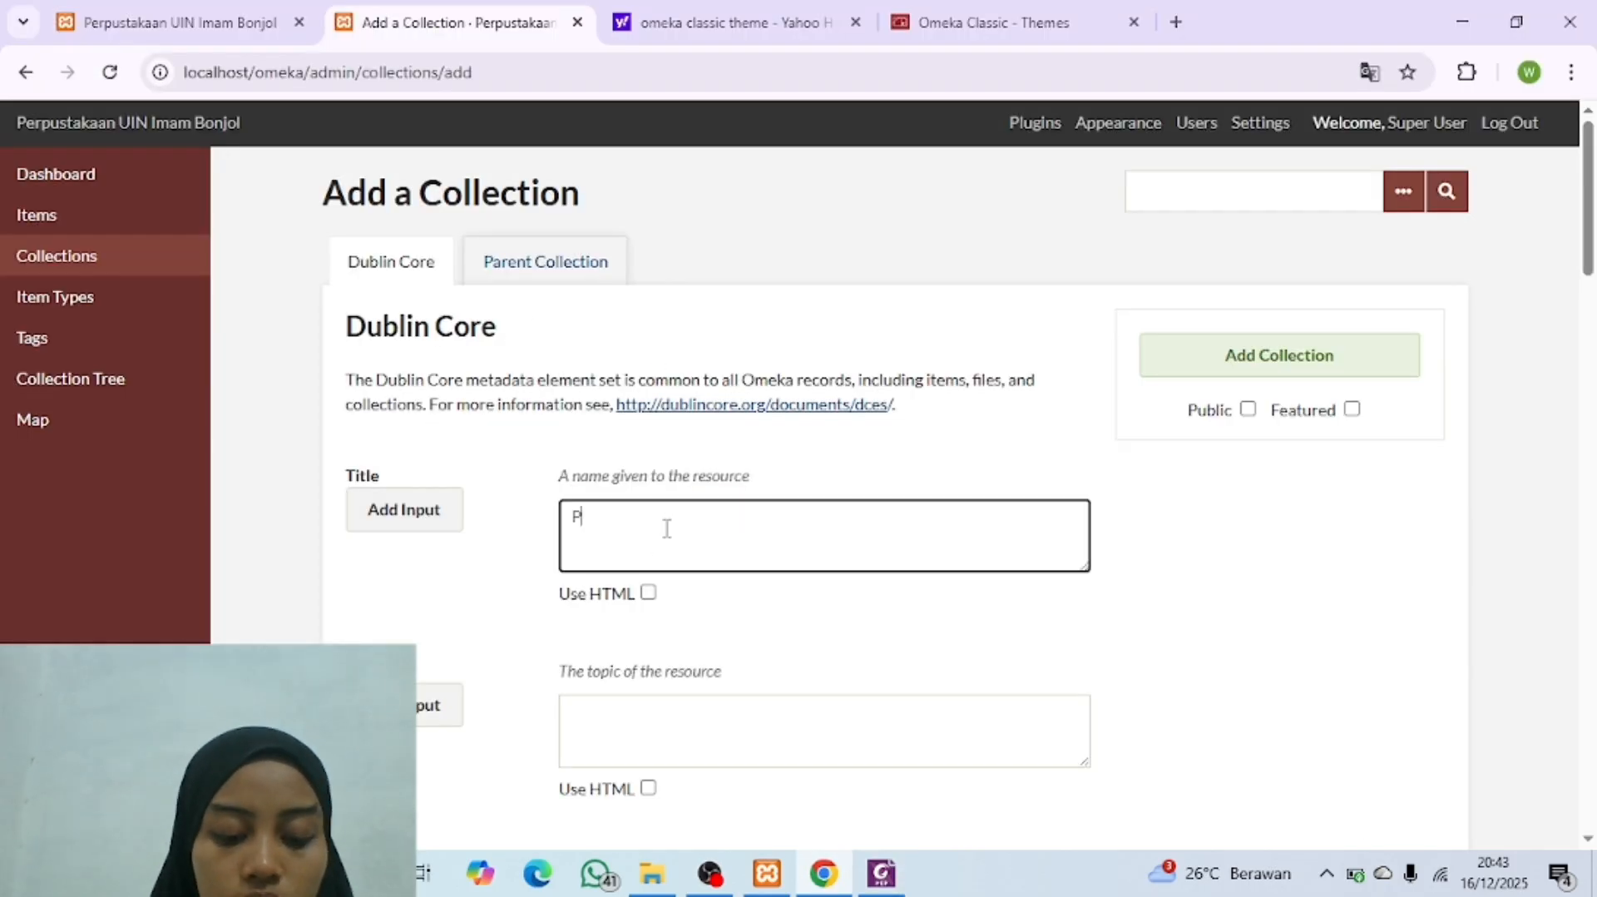
text(Perpustakaan Uin Imam Bonjol)
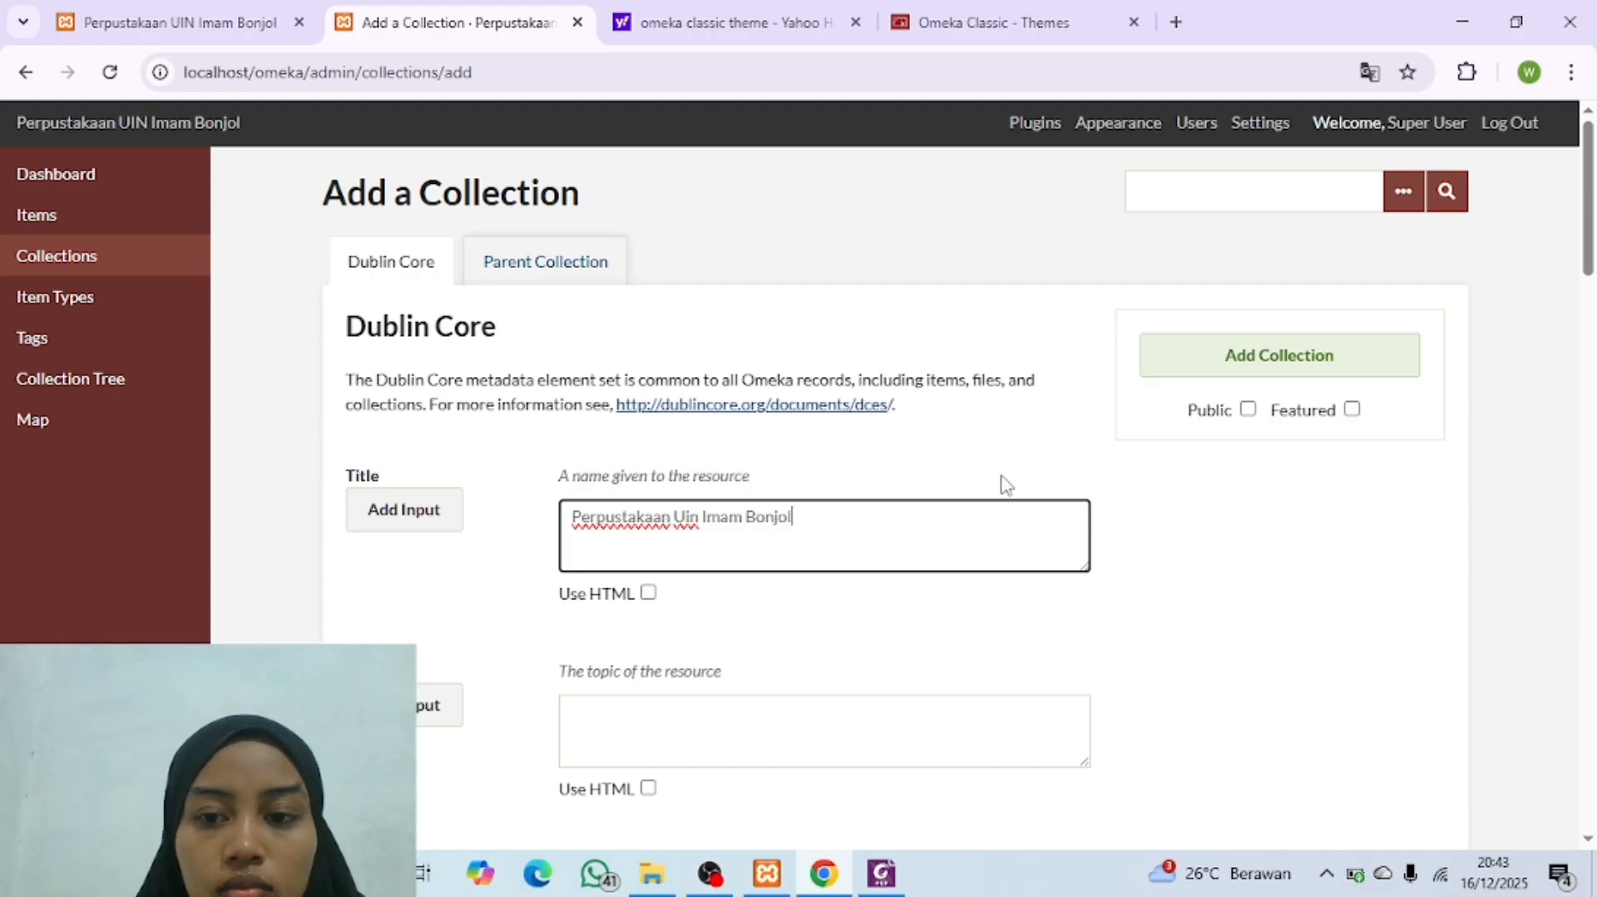
click(1248, 408)
click(1278, 370)
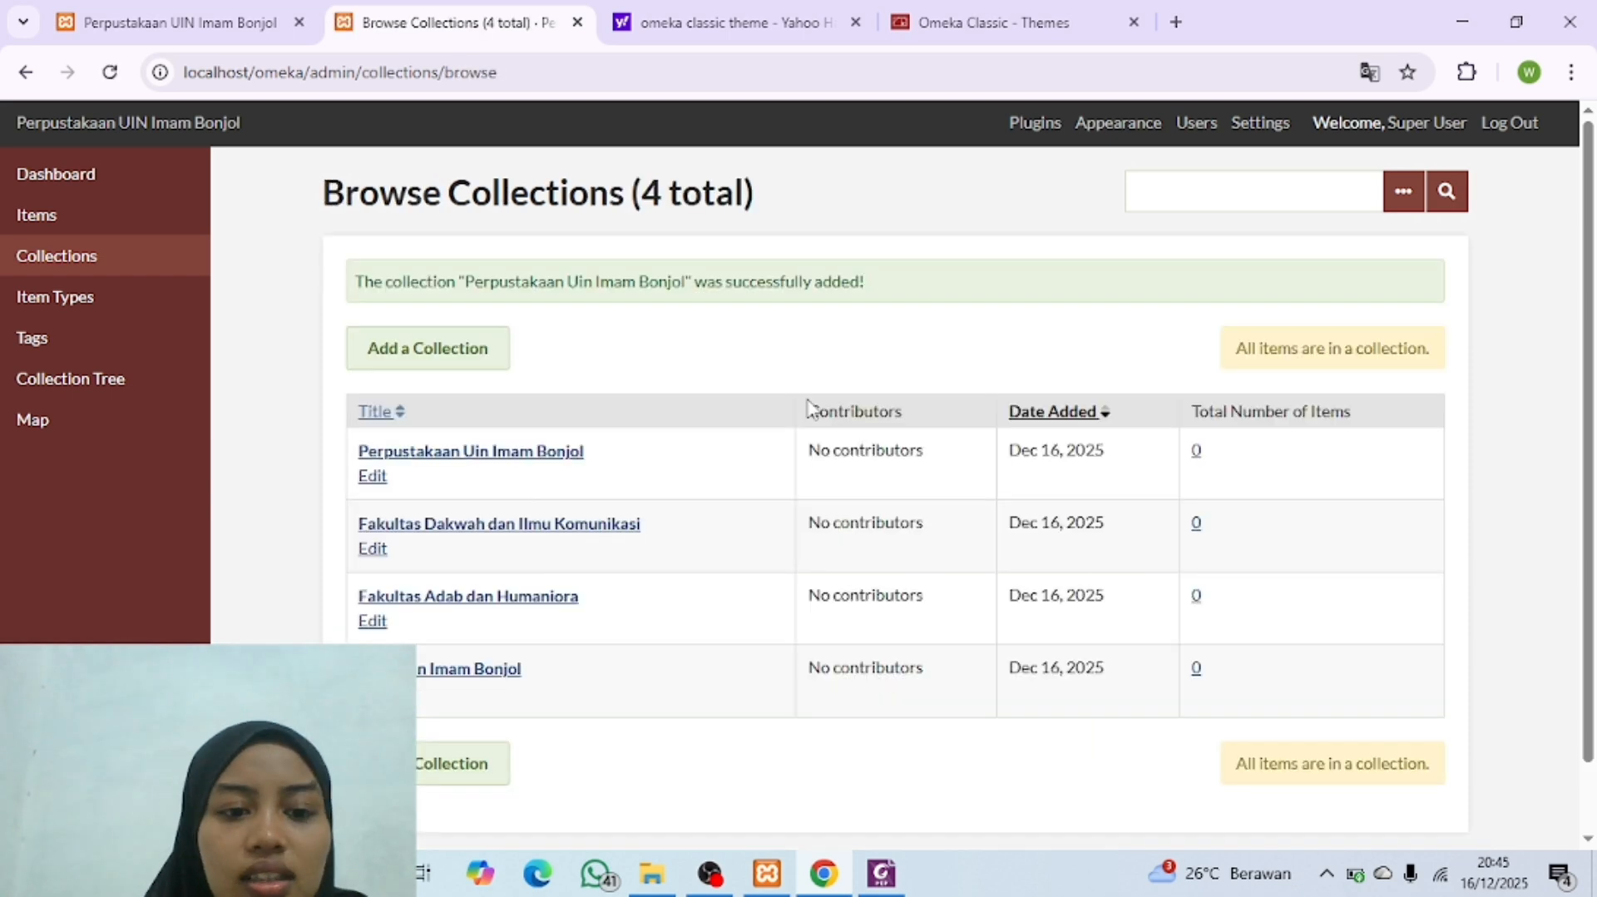
scroll(809, 406, down, 1)
scroll(738, 496, up, 1)
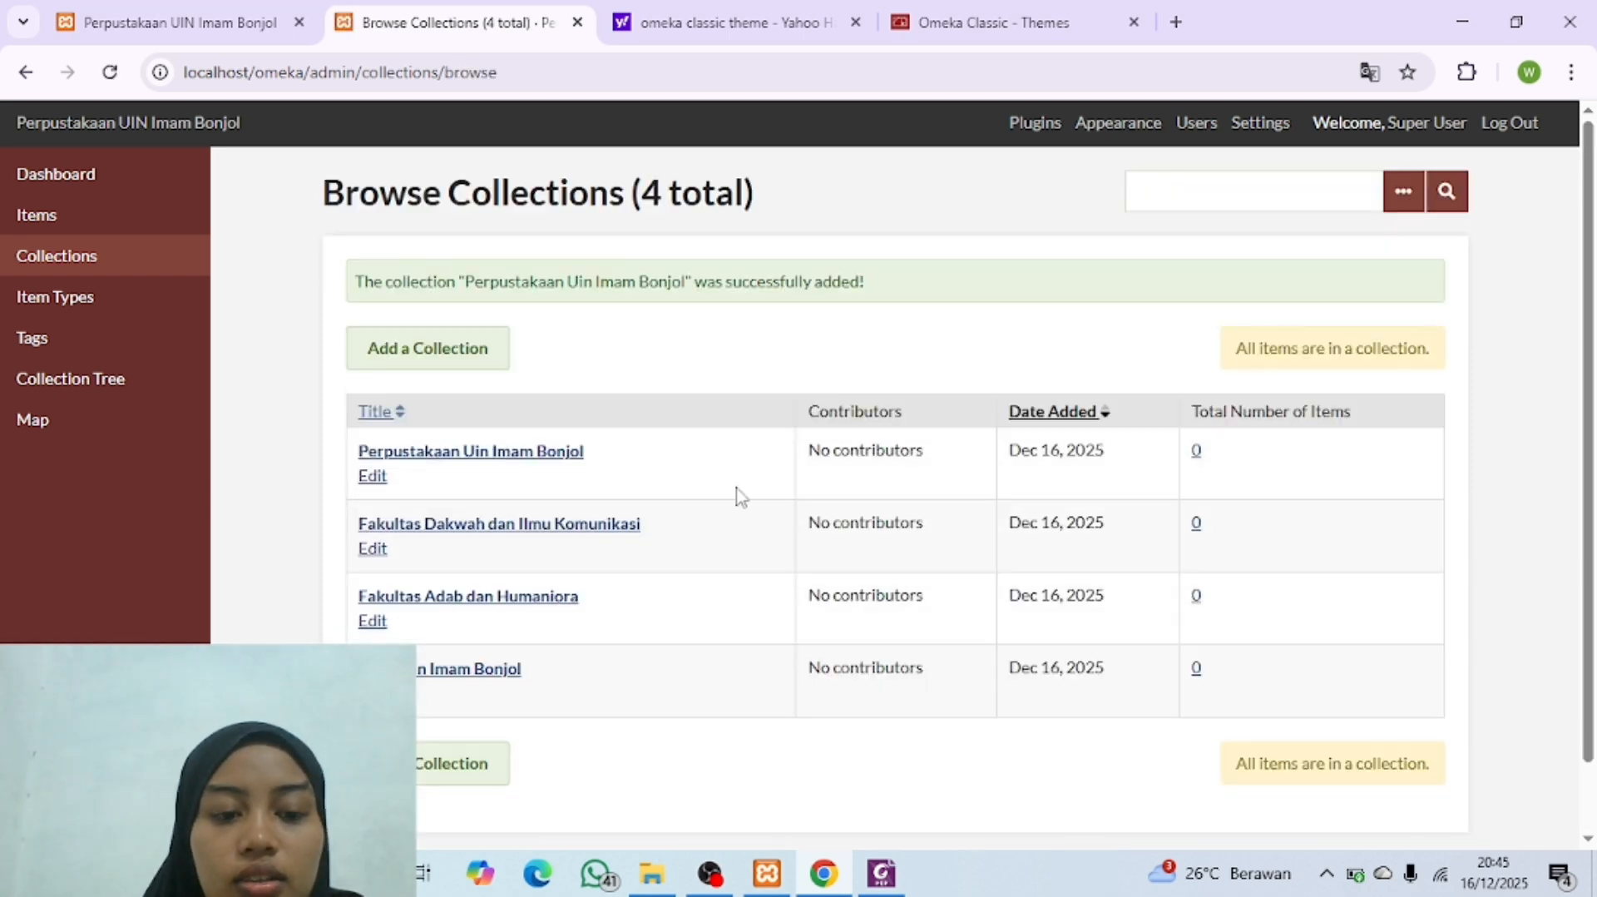
Step: Look up the first sub-entry of the first faculty in the Collection Tree PDF and start a new collection titled "Bahasa dan Sastra Arab"
scroll(825, 504, down, 1)
scroll(824, 508, up, 1)
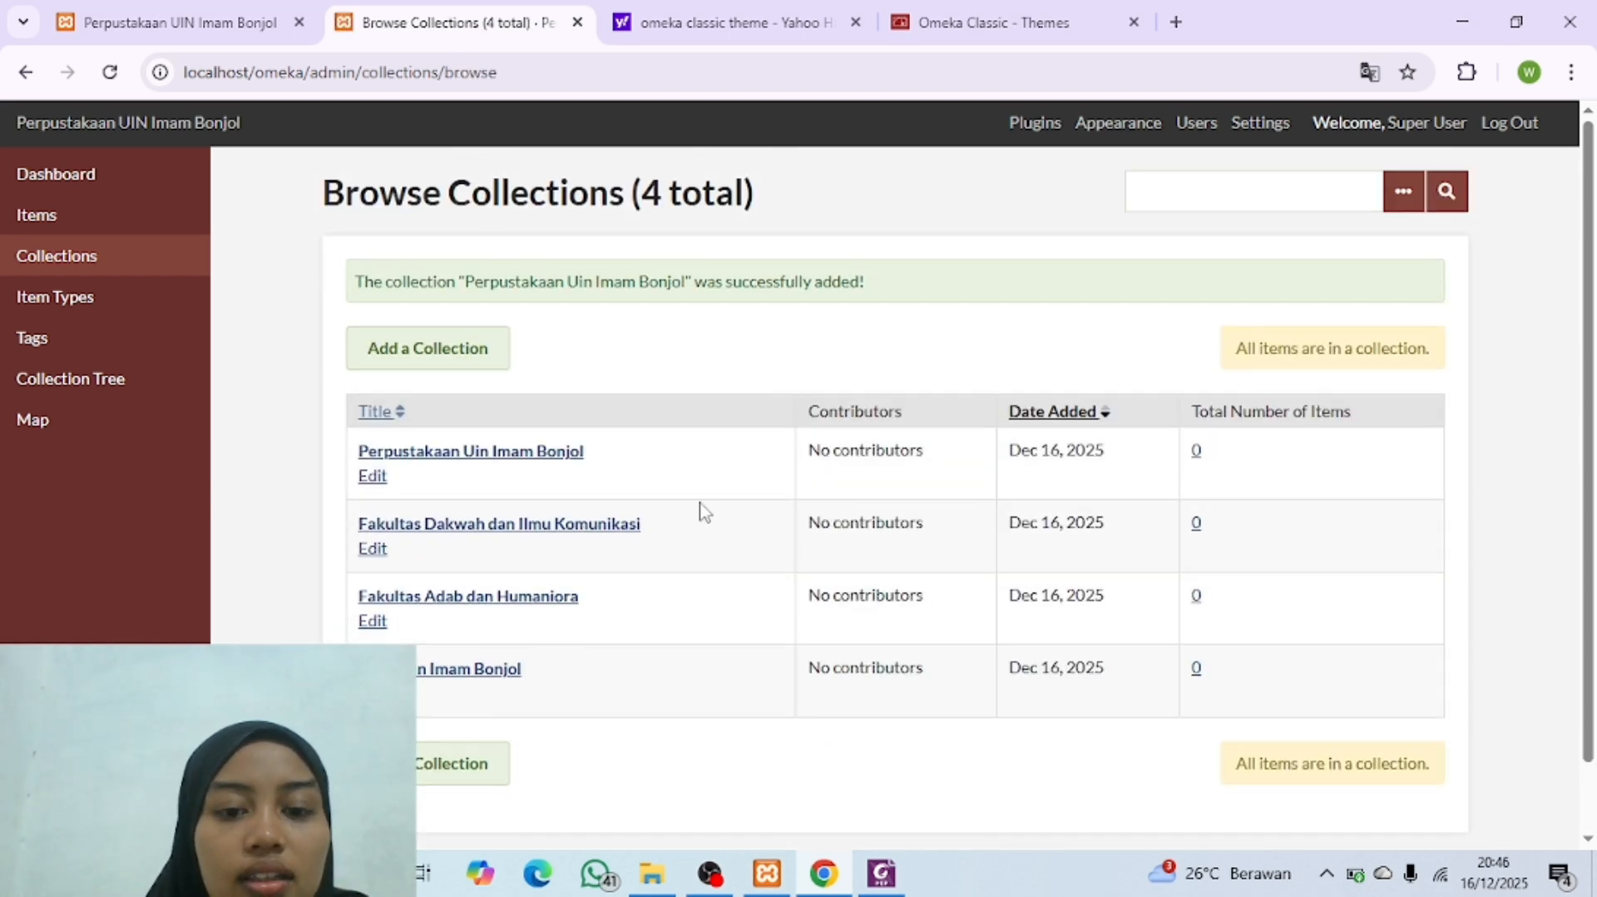
click(880, 872)
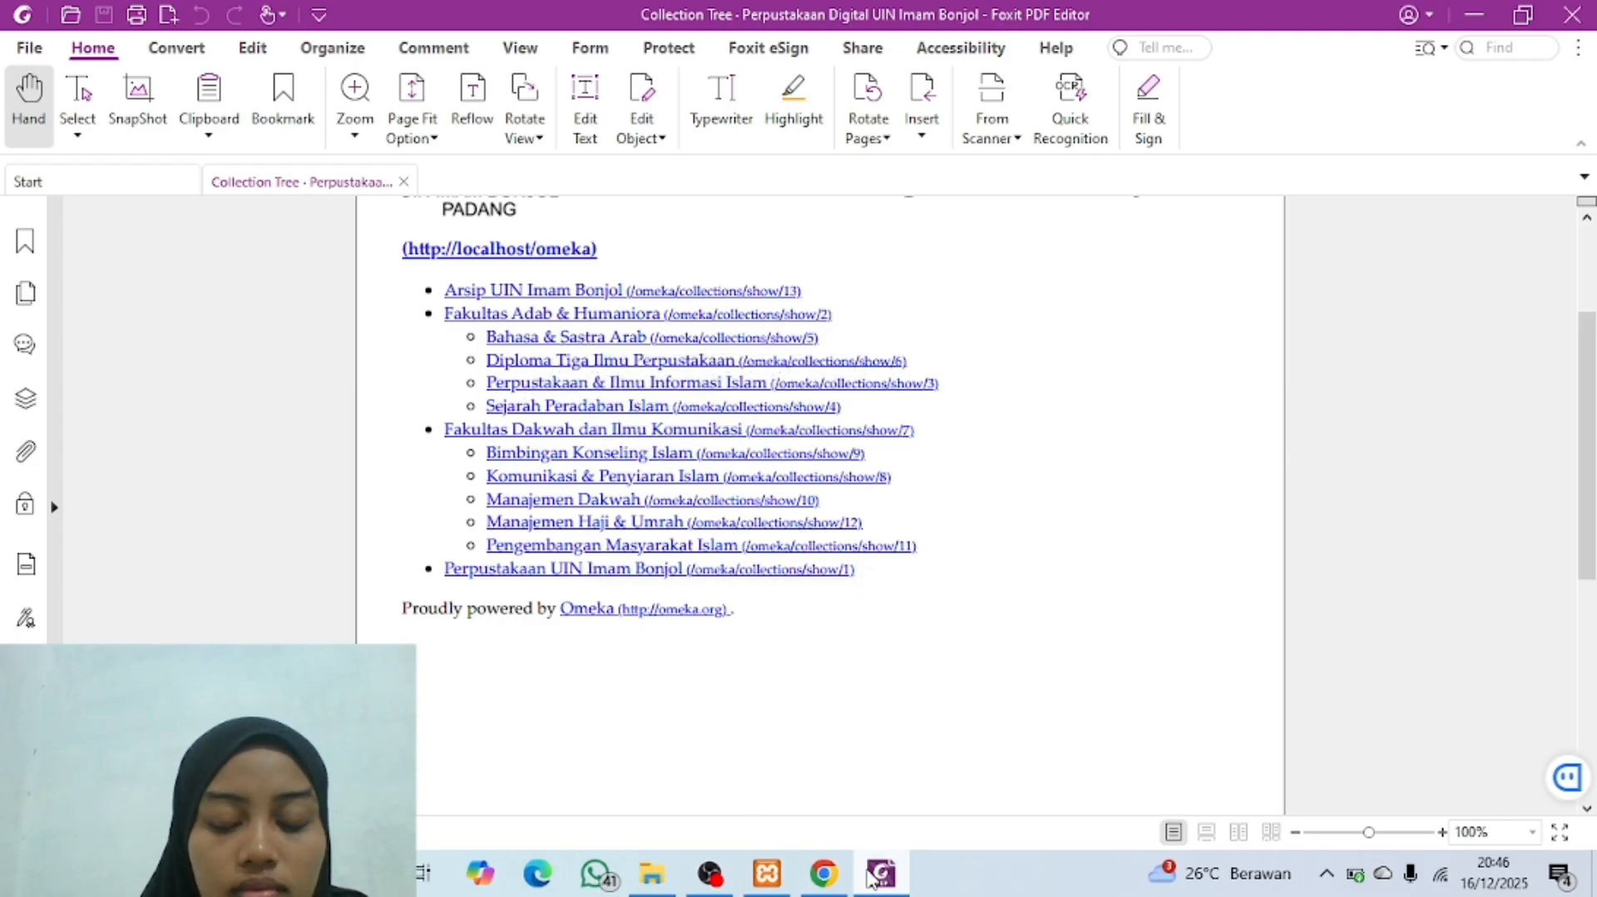
mouse_move(823, 874)
click(790, 769)
click(880, 872)
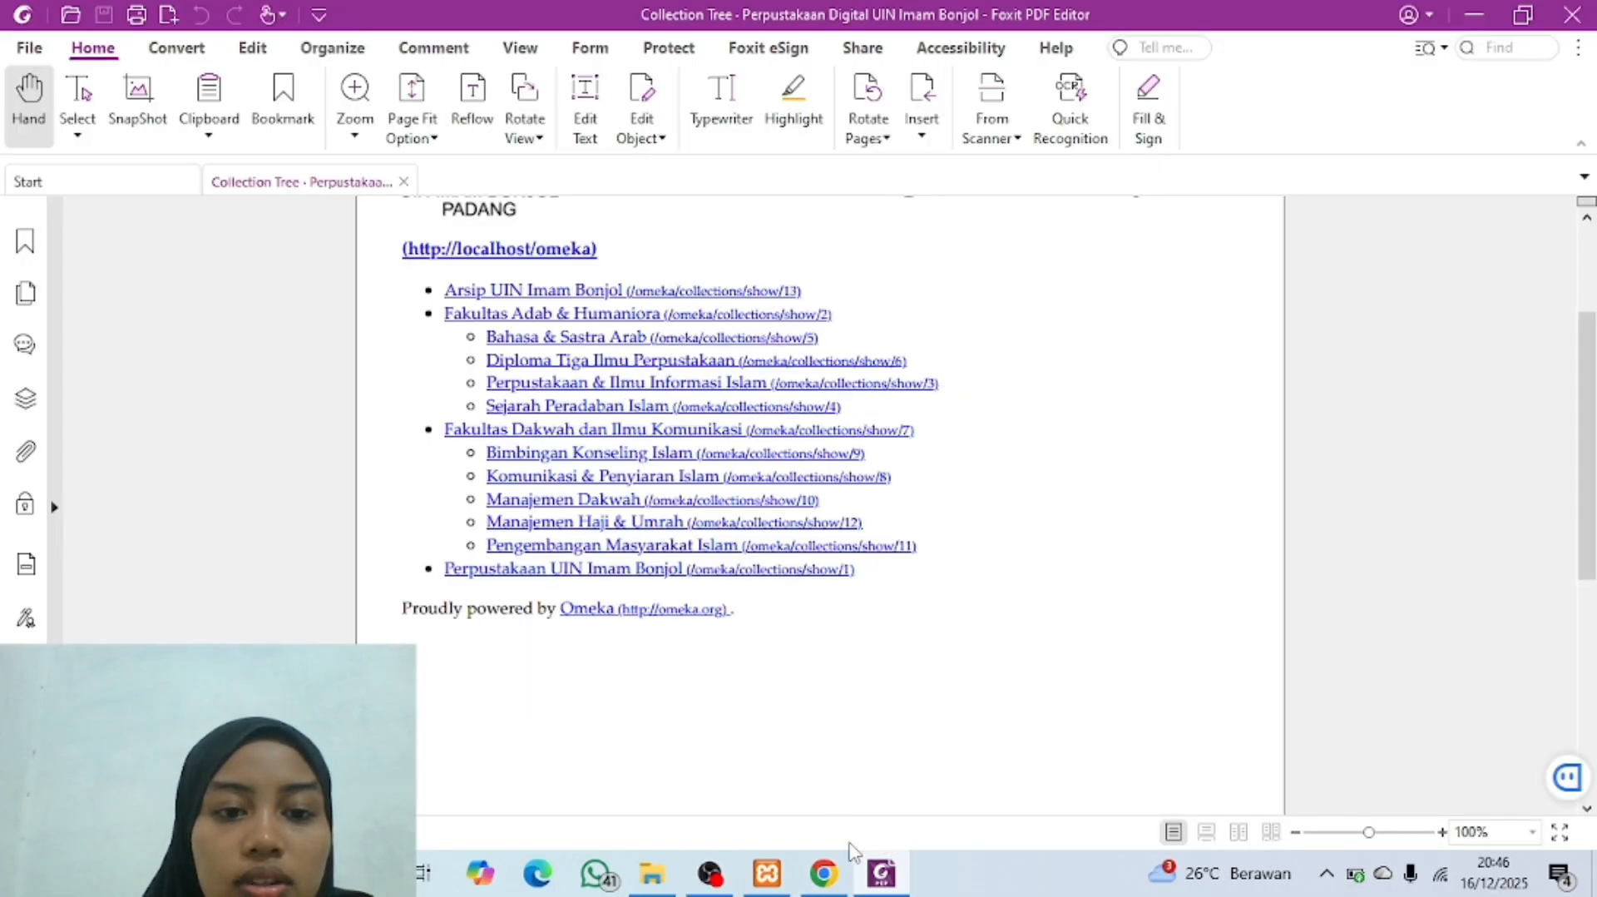
click(819, 778)
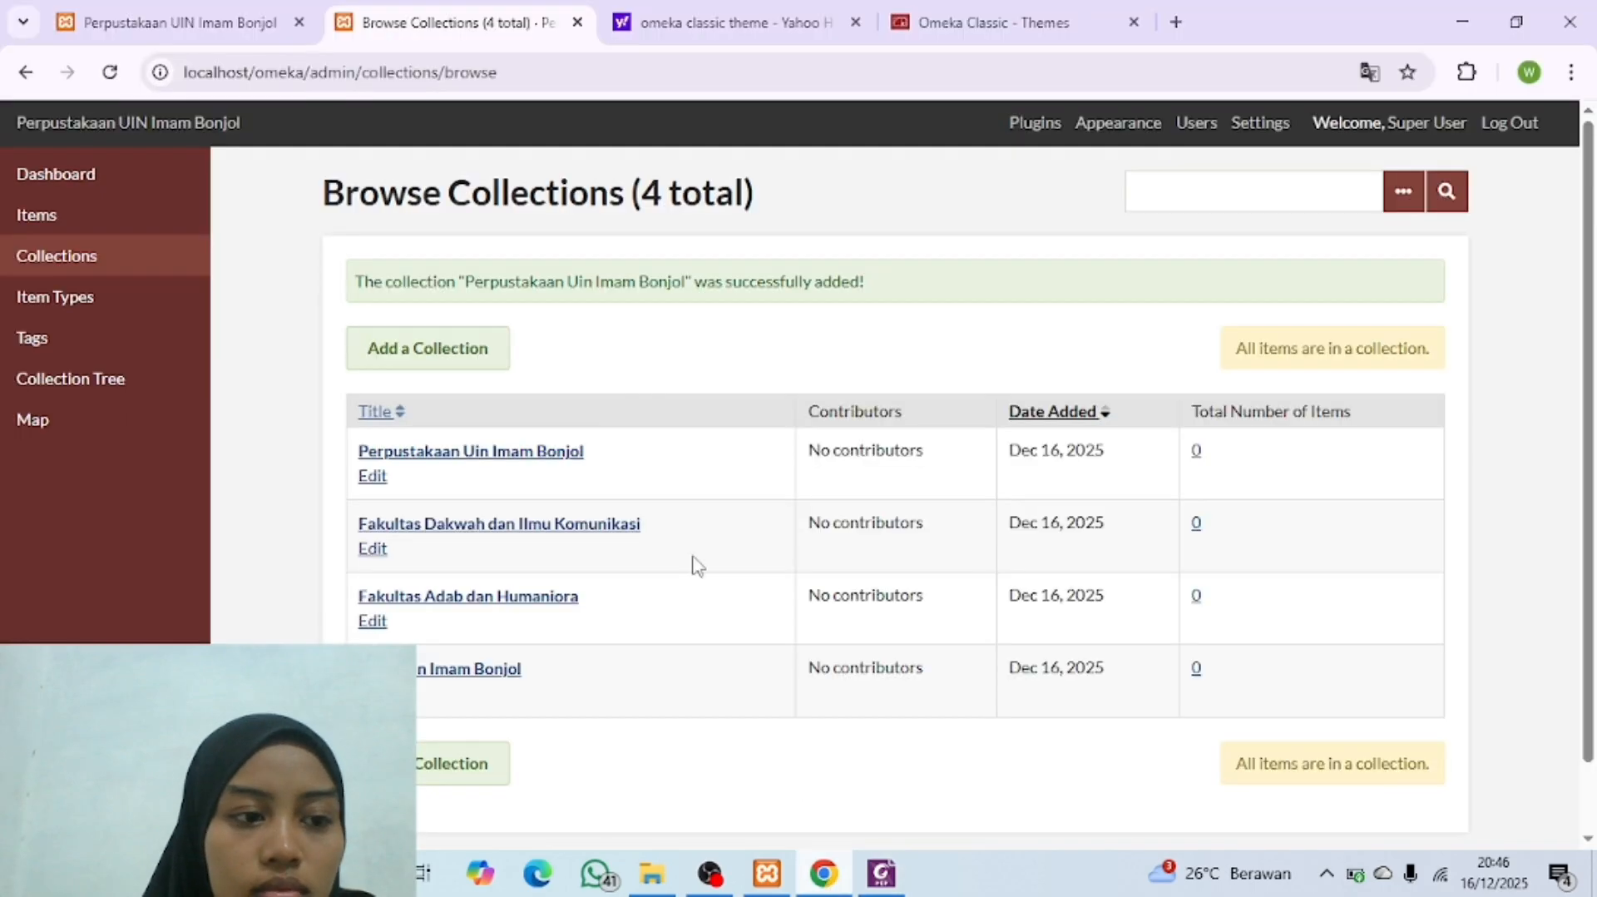
click(452, 365)
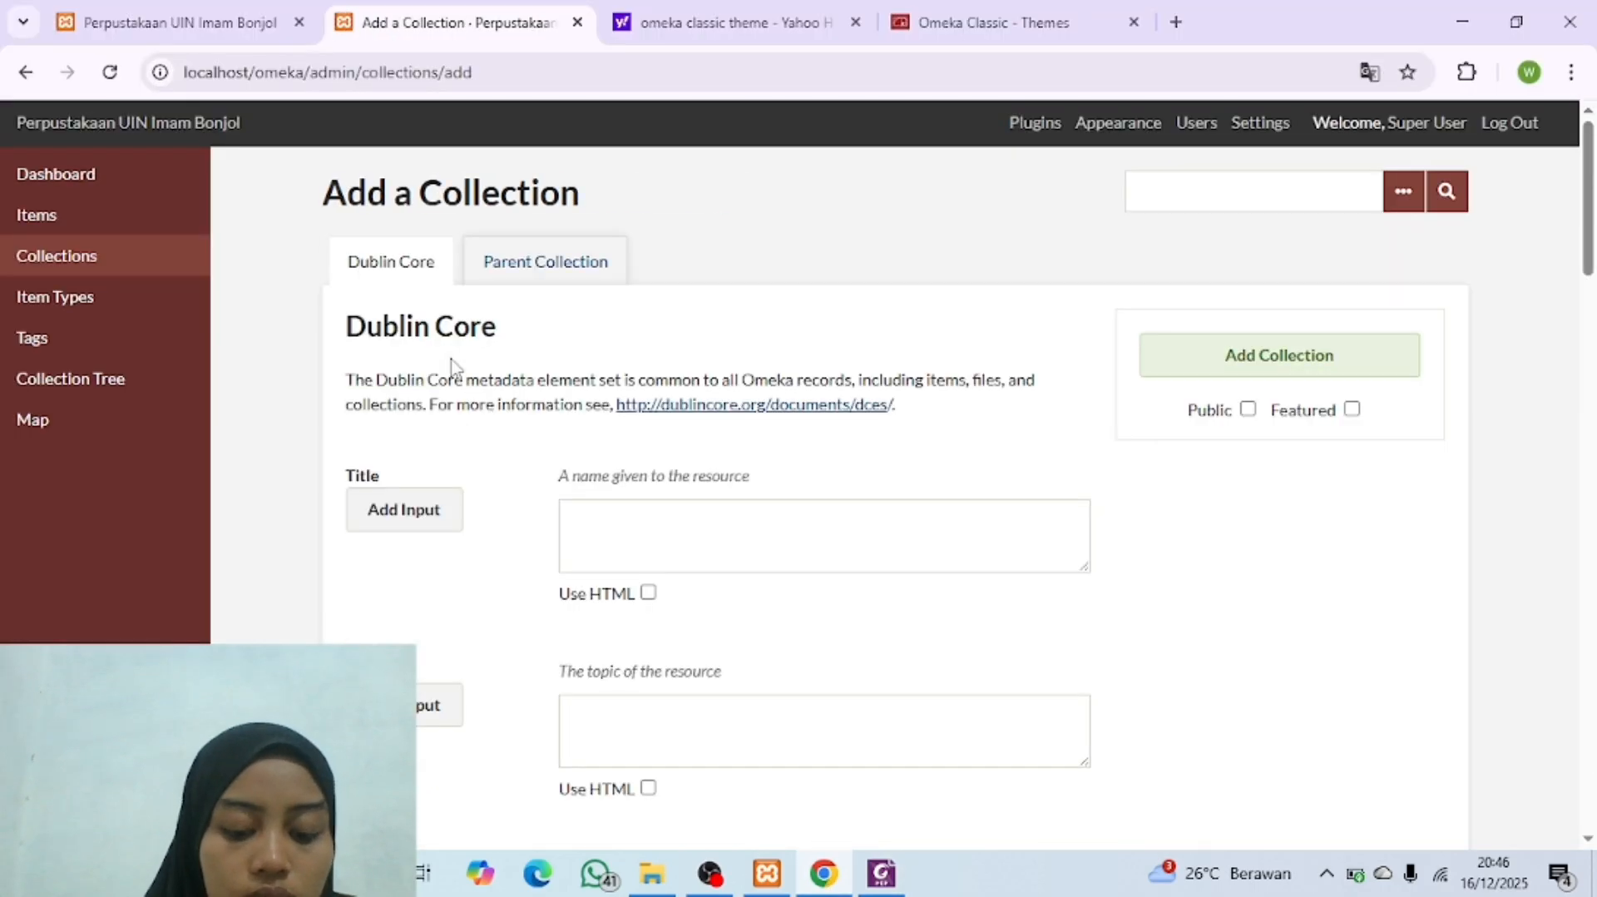
click(633, 547)
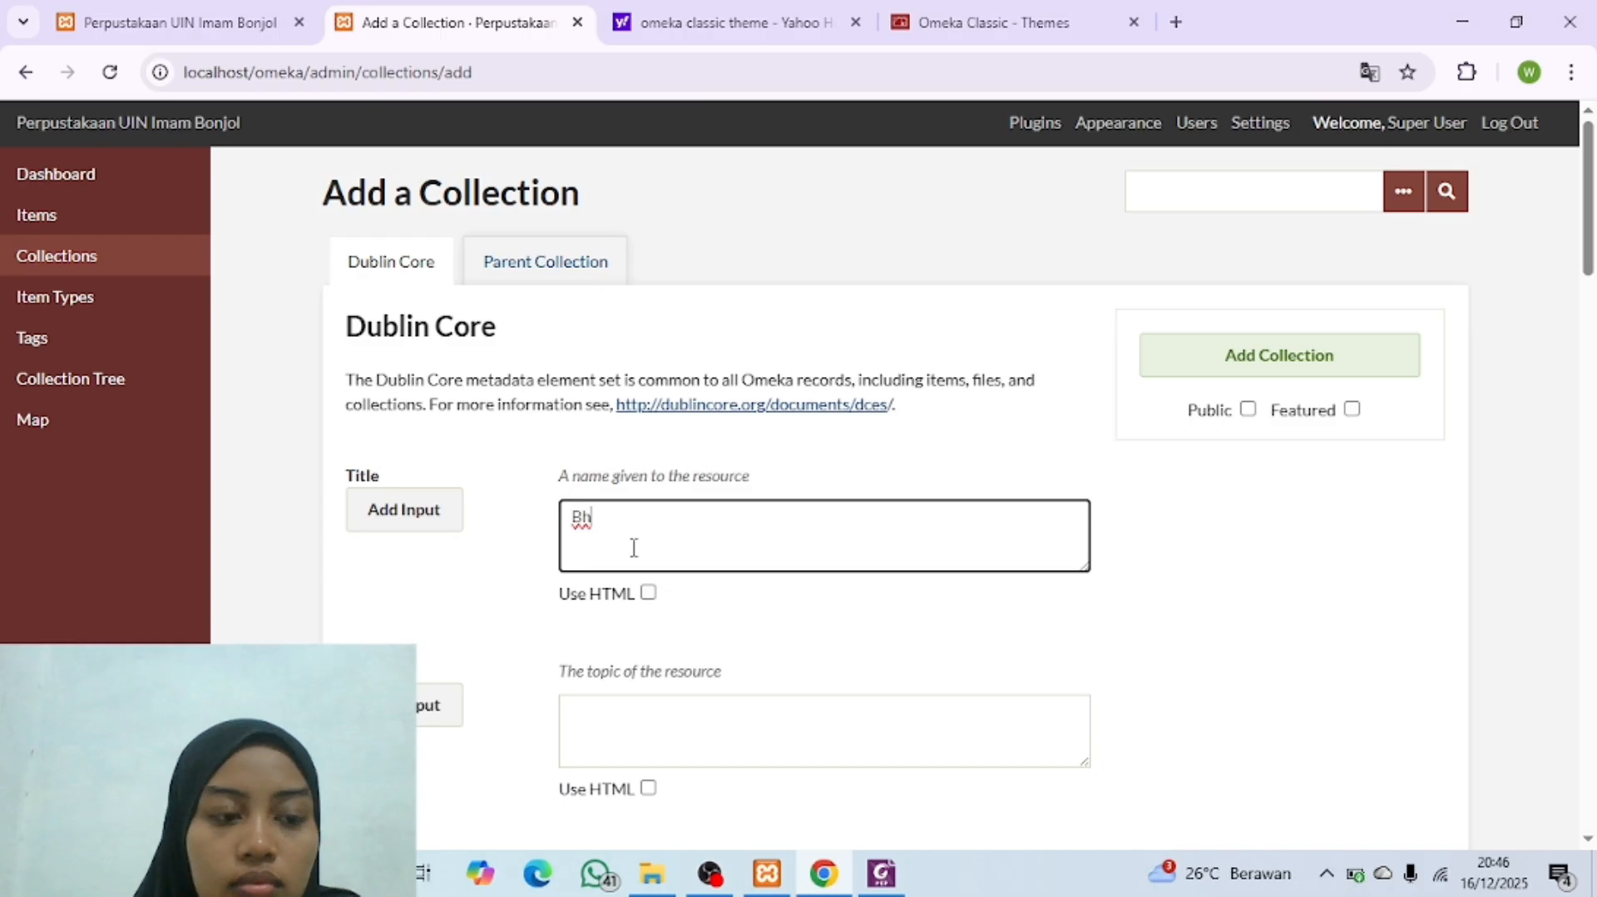
text(Bahasa d)
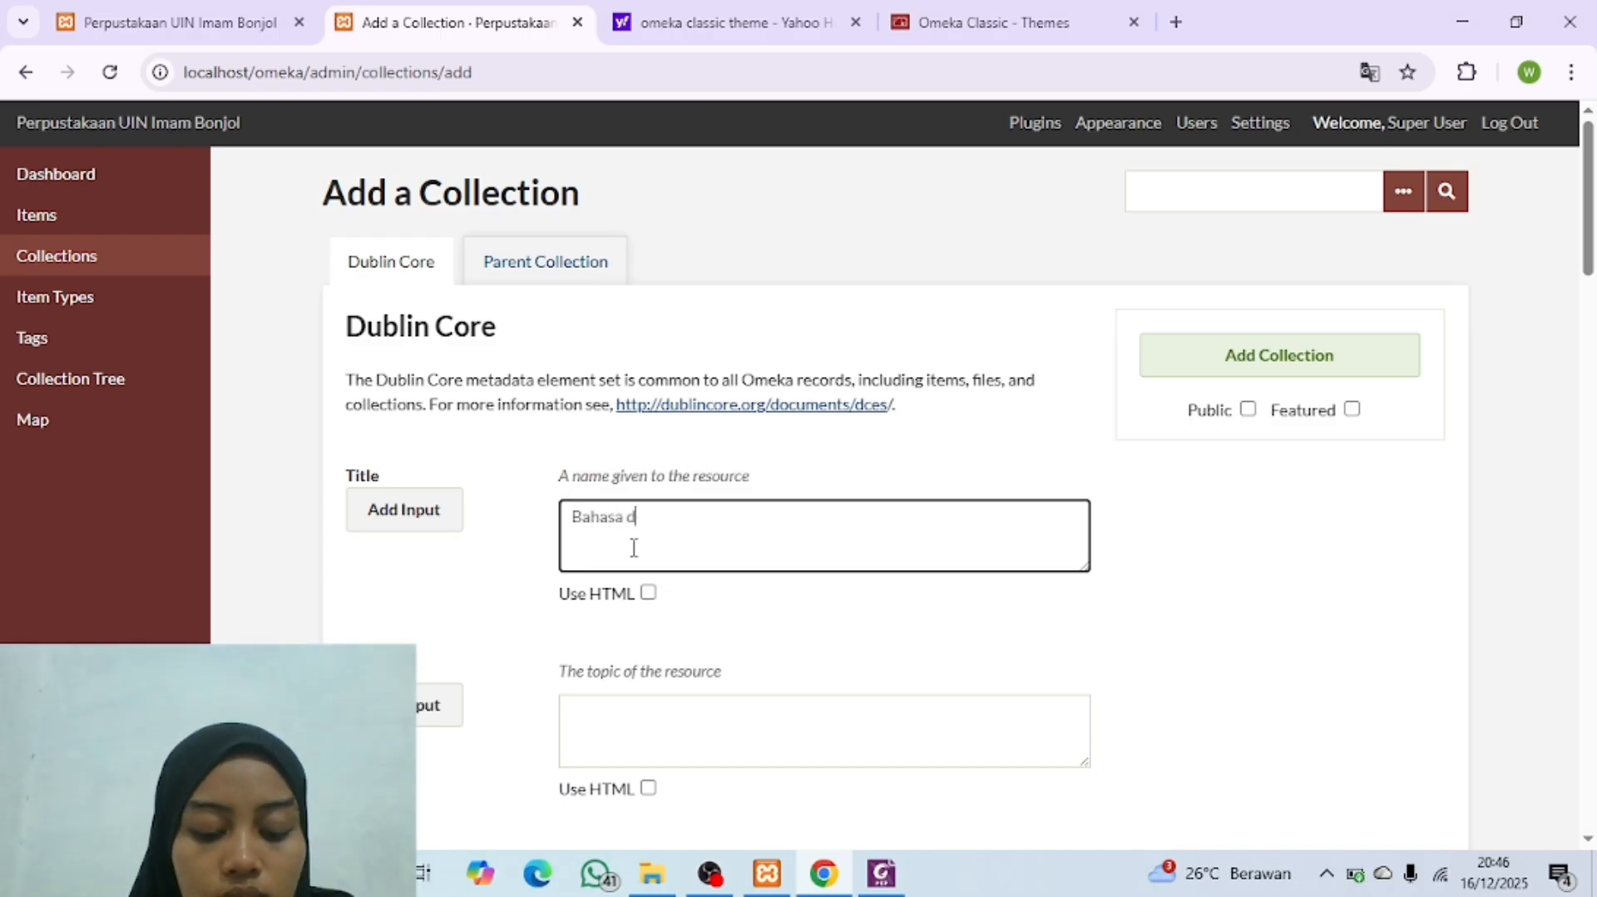
text(an Sastra Arab)
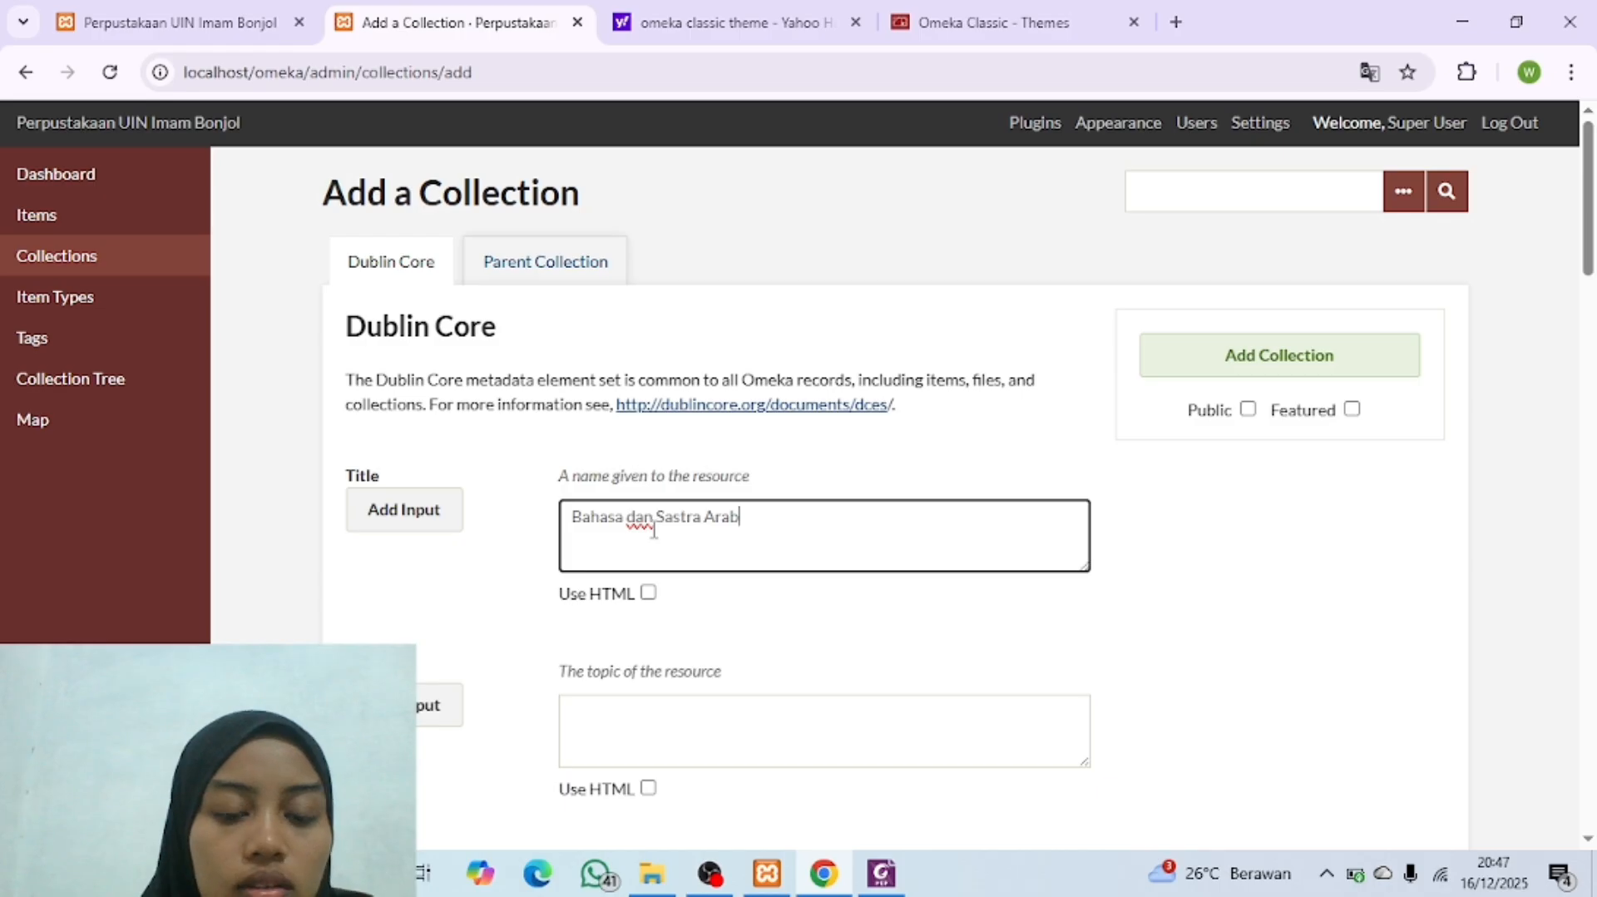
Step: Set "Fakultas Adab dan Humaniora" as parent of the "Bahasa dan Sastra Arab" collection, make it public and add it
click(553, 263)
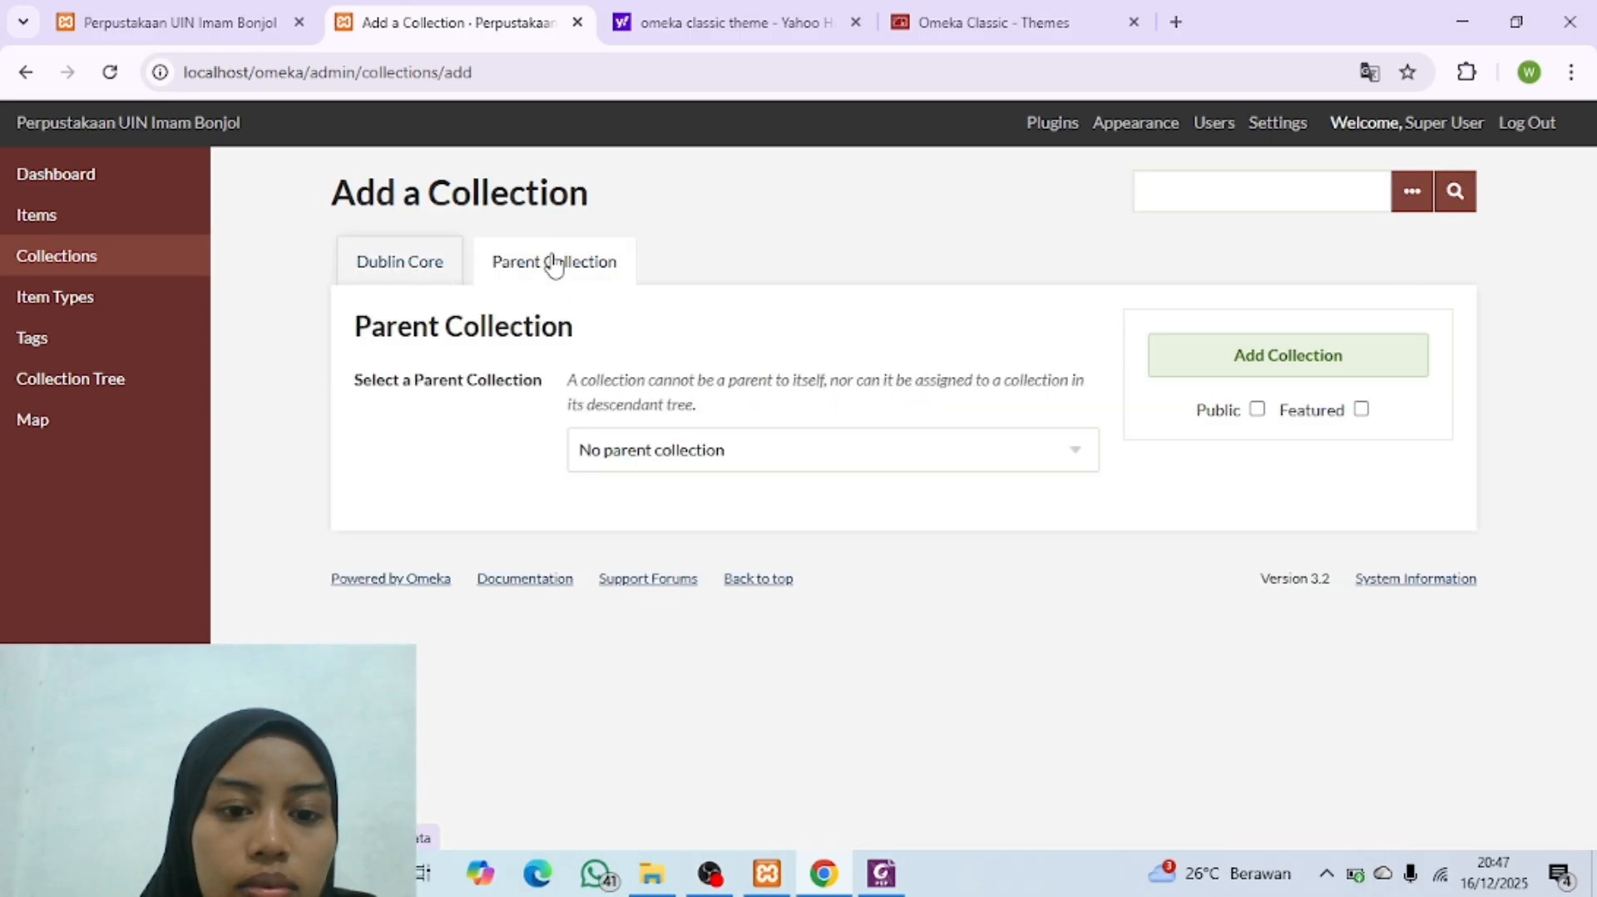
click(688, 453)
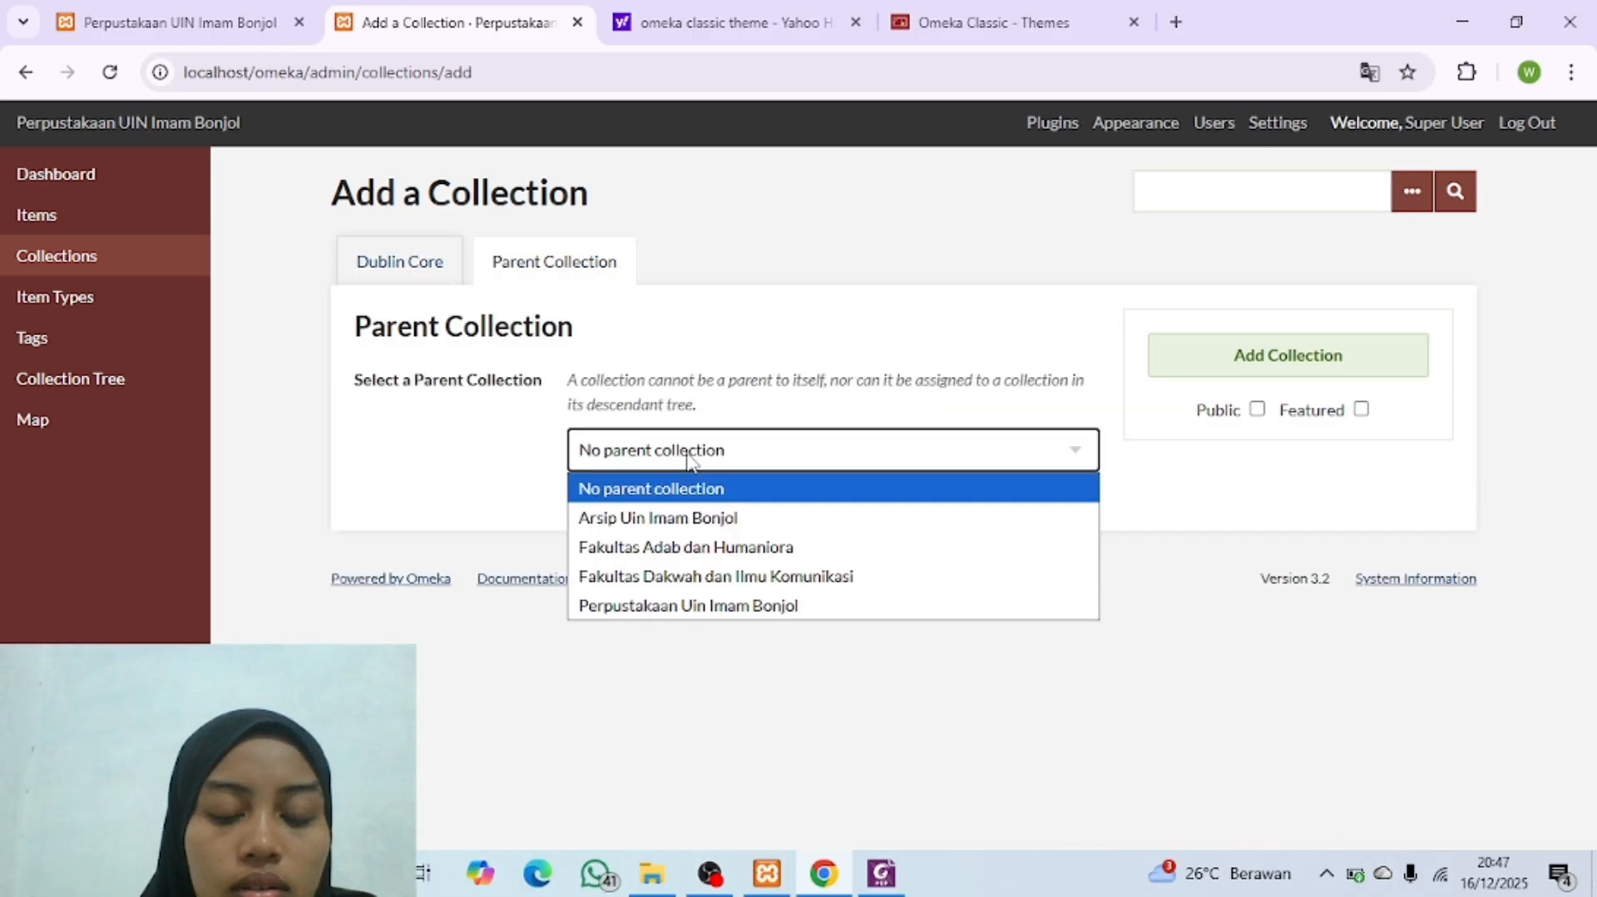
click(735, 549)
click(1257, 411)
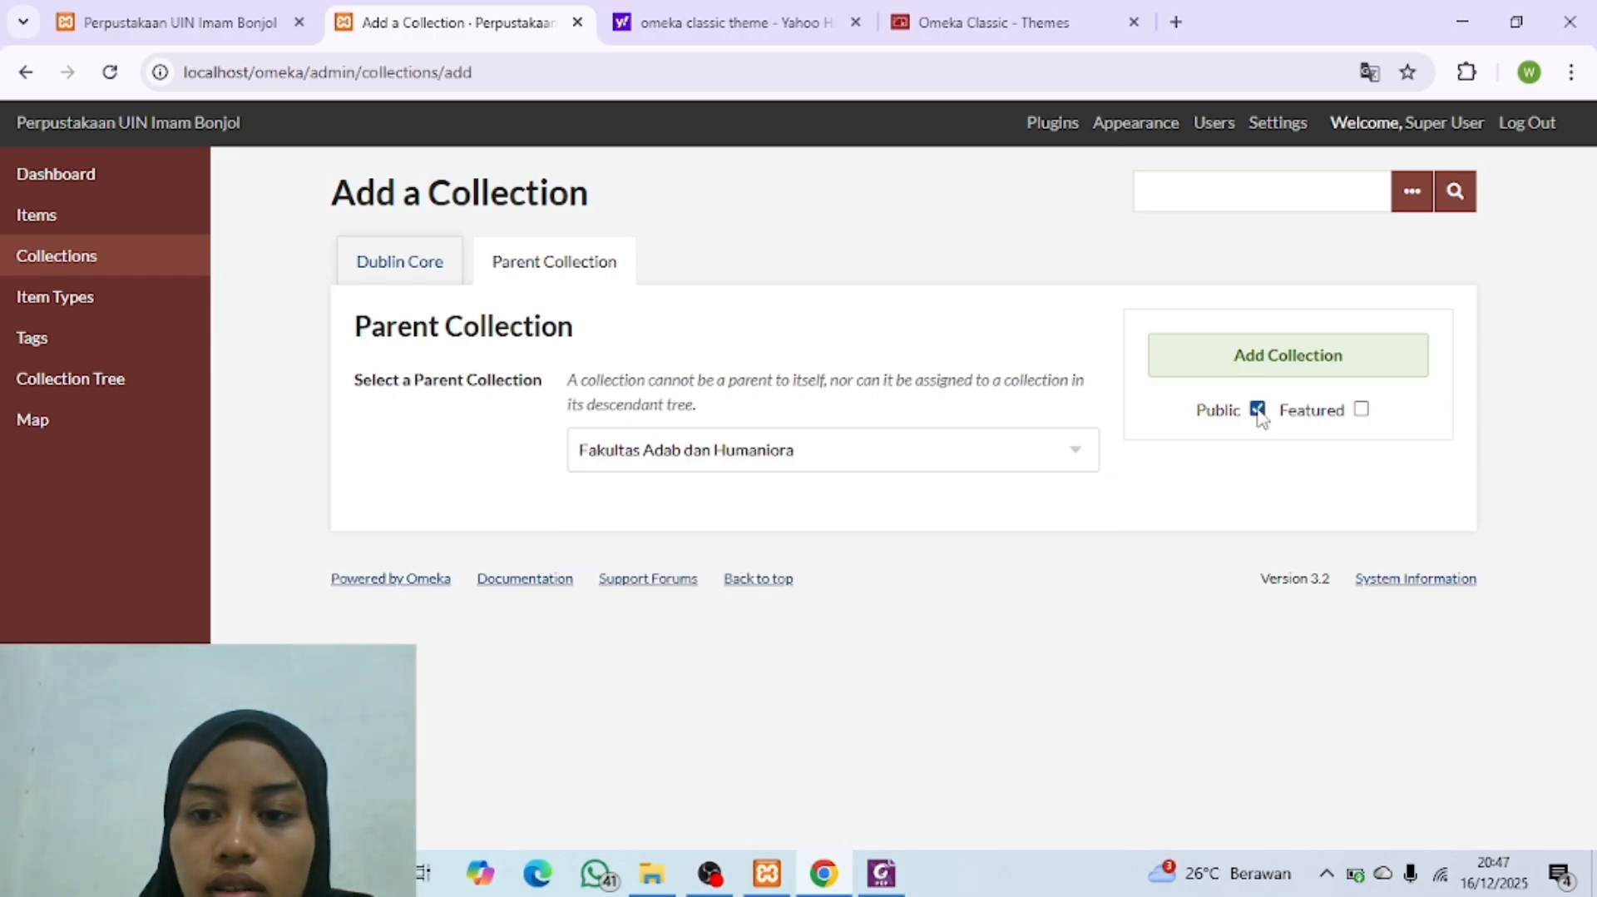
click(1301, 370)
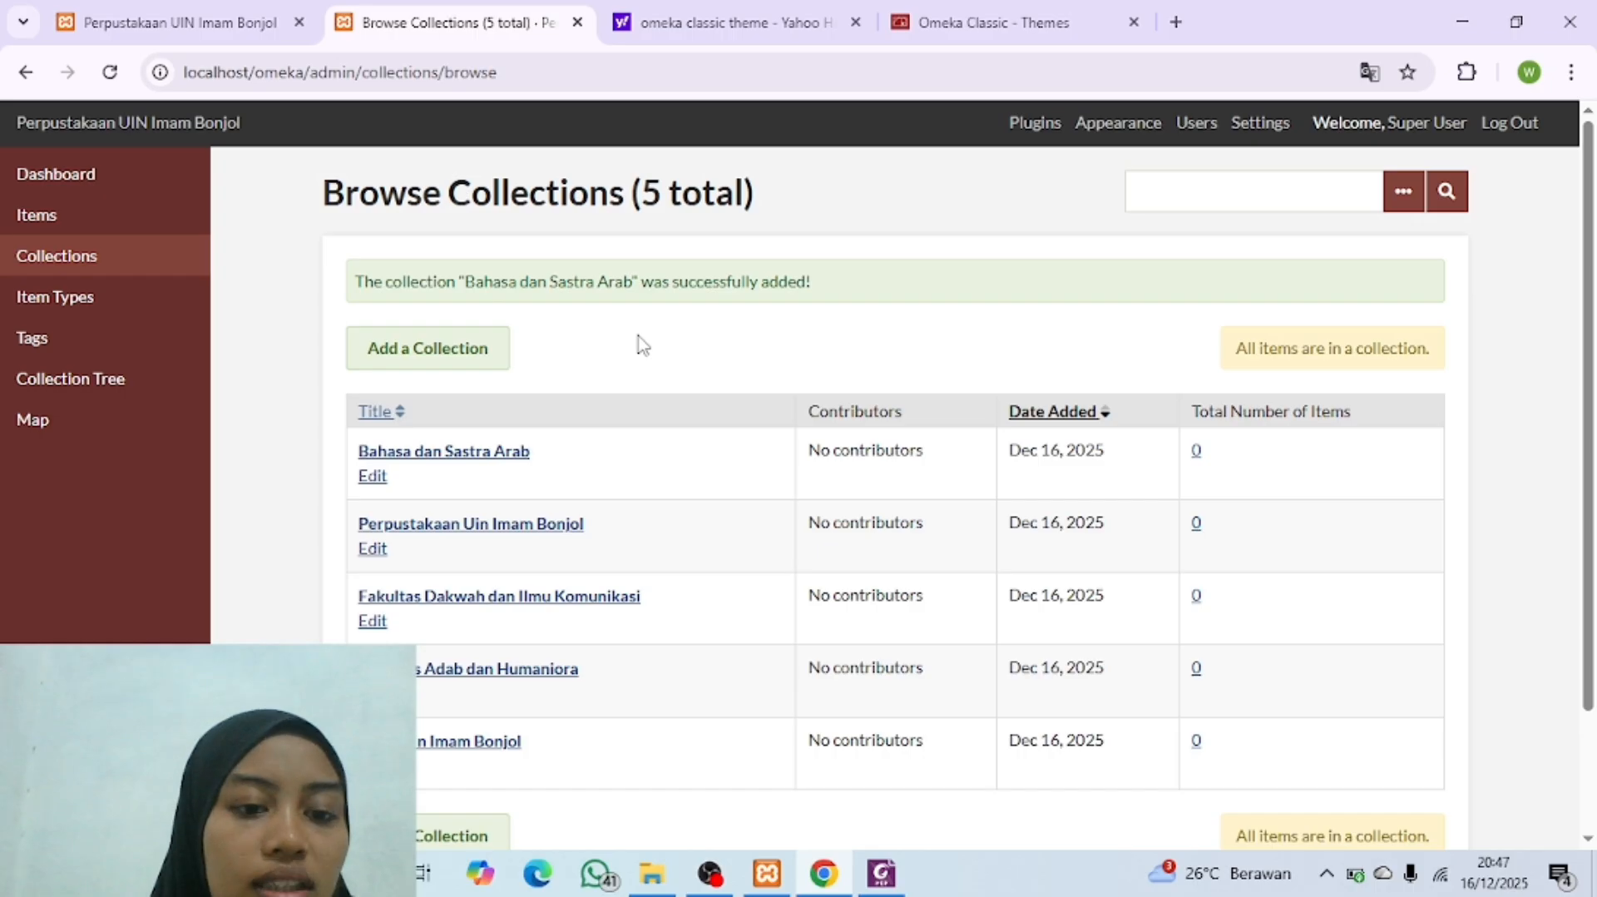
Step: Review the site's collection tree, then start a new collection titled "Diploma & Perpustakaan", consulting the Collection Tree PDF
click(143, 387)
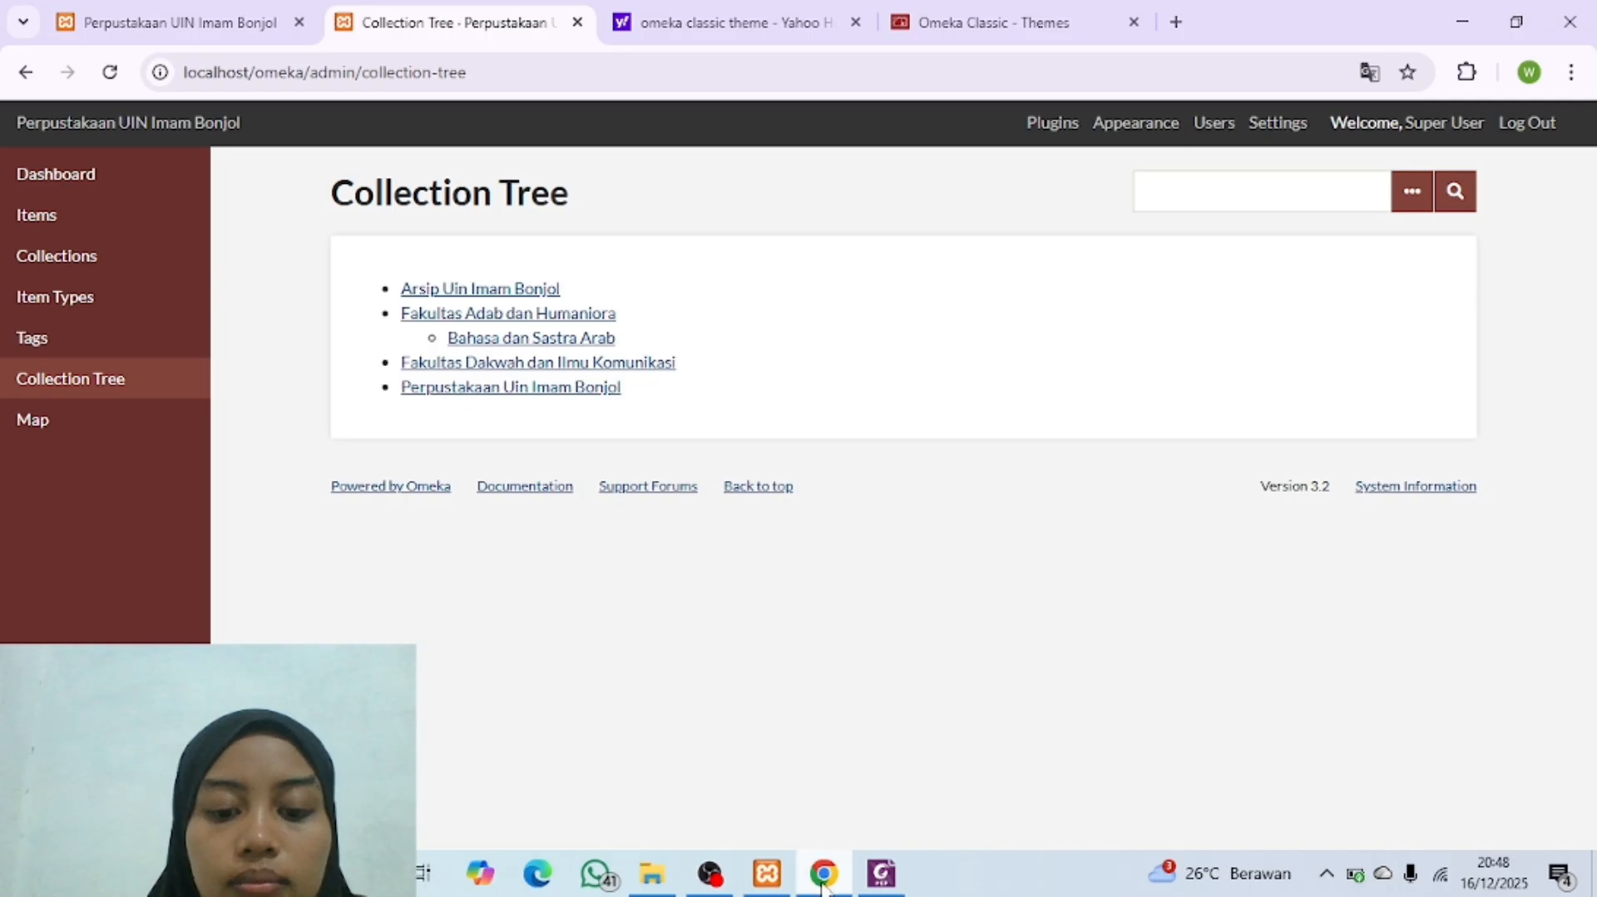
click(128, 258)
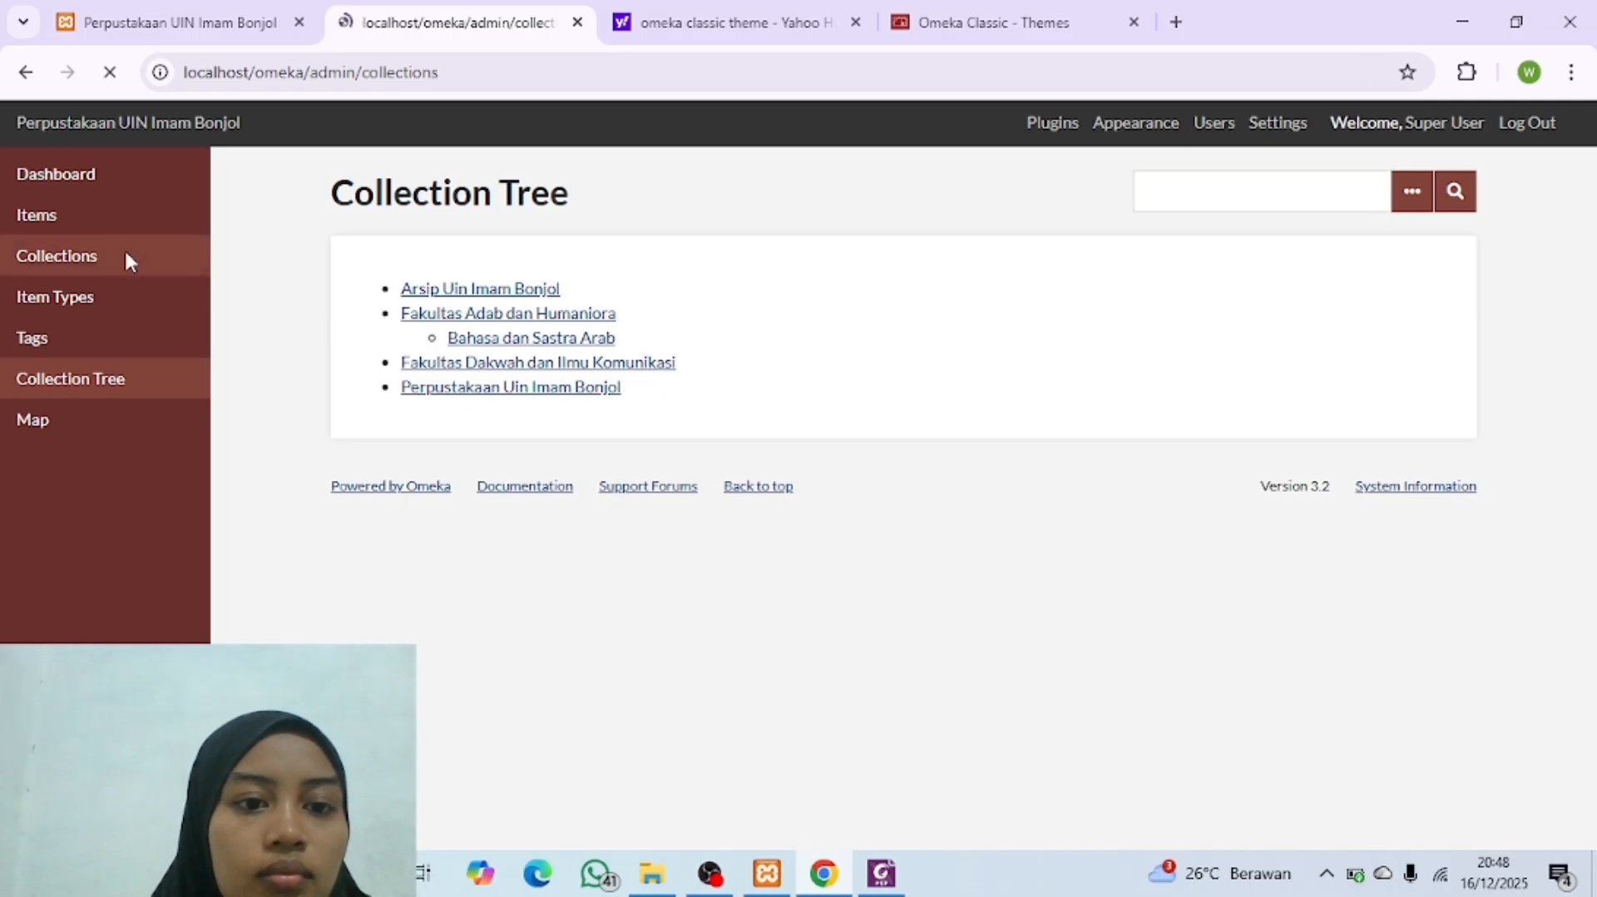
click(427, 282)
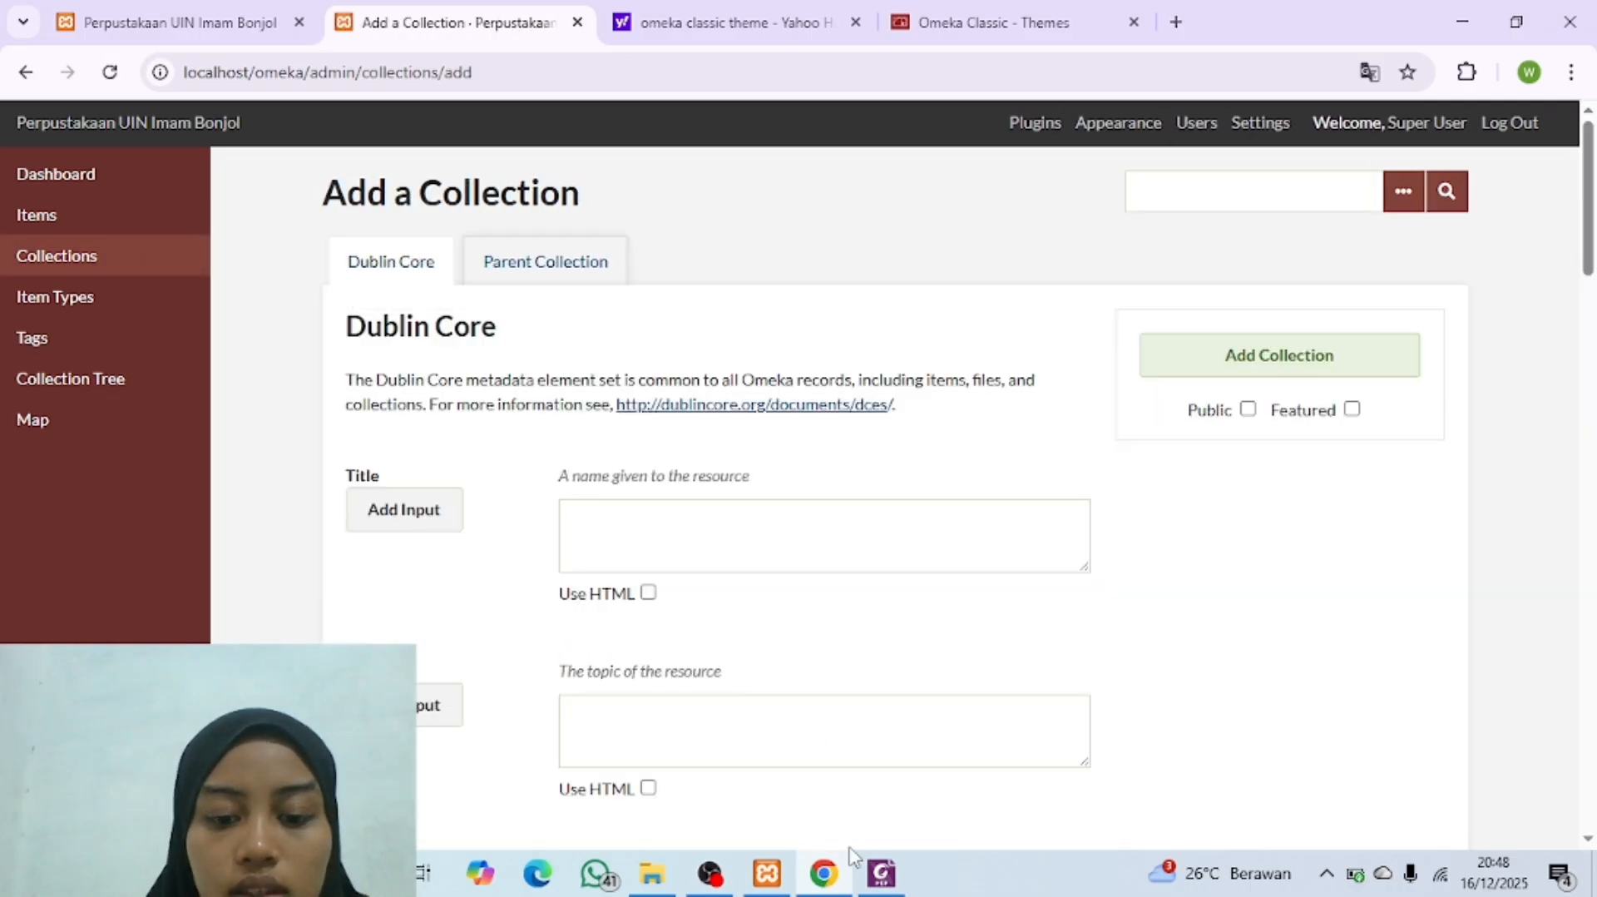
click(882, 874)
click(881, 875)
click(696, 547)
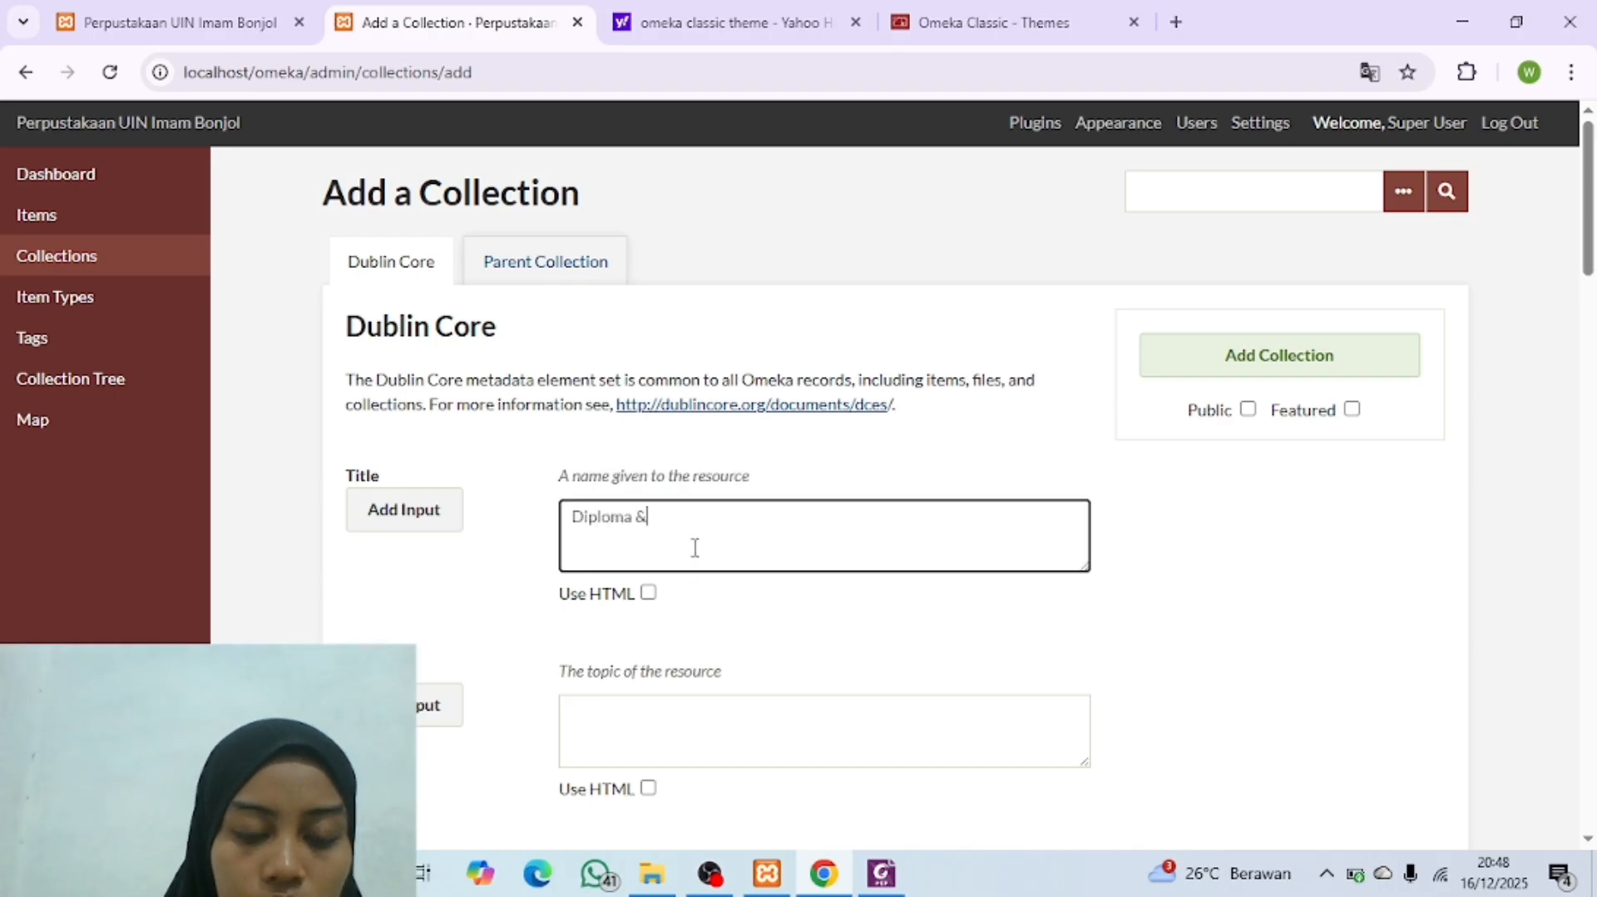
text(Diploma & Perpustakaan)
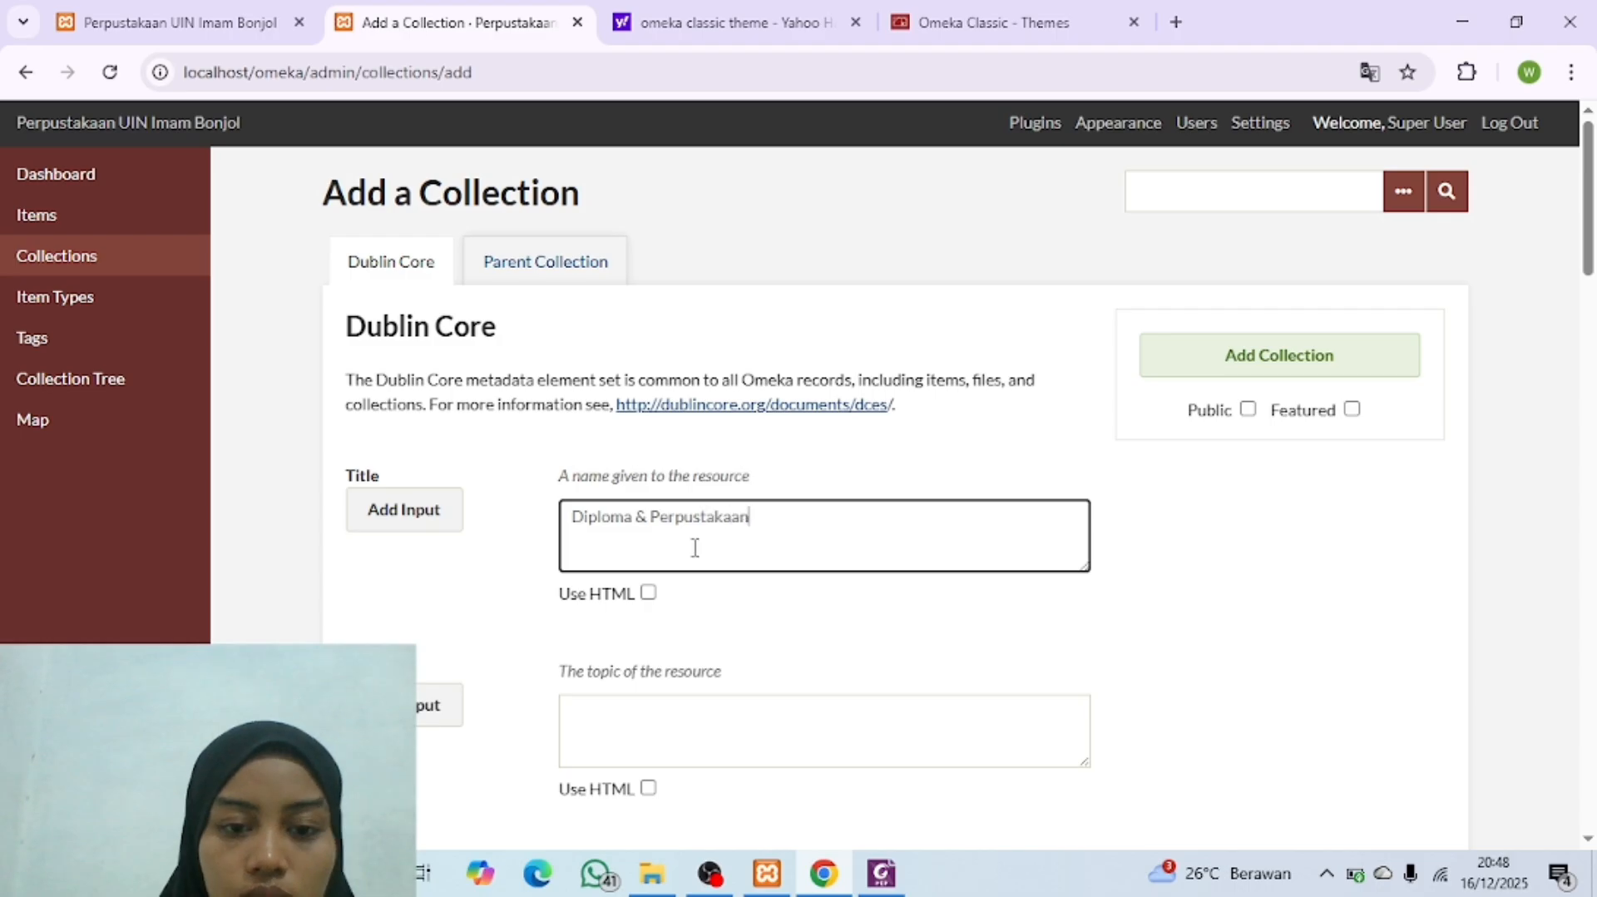
Step: Check the second sub-entry in the Collection Tree PDF and correct the new collection's title to "Diploma Tiga Ilmu Perpustakaan"
click(882, 875)
click(882, 874)
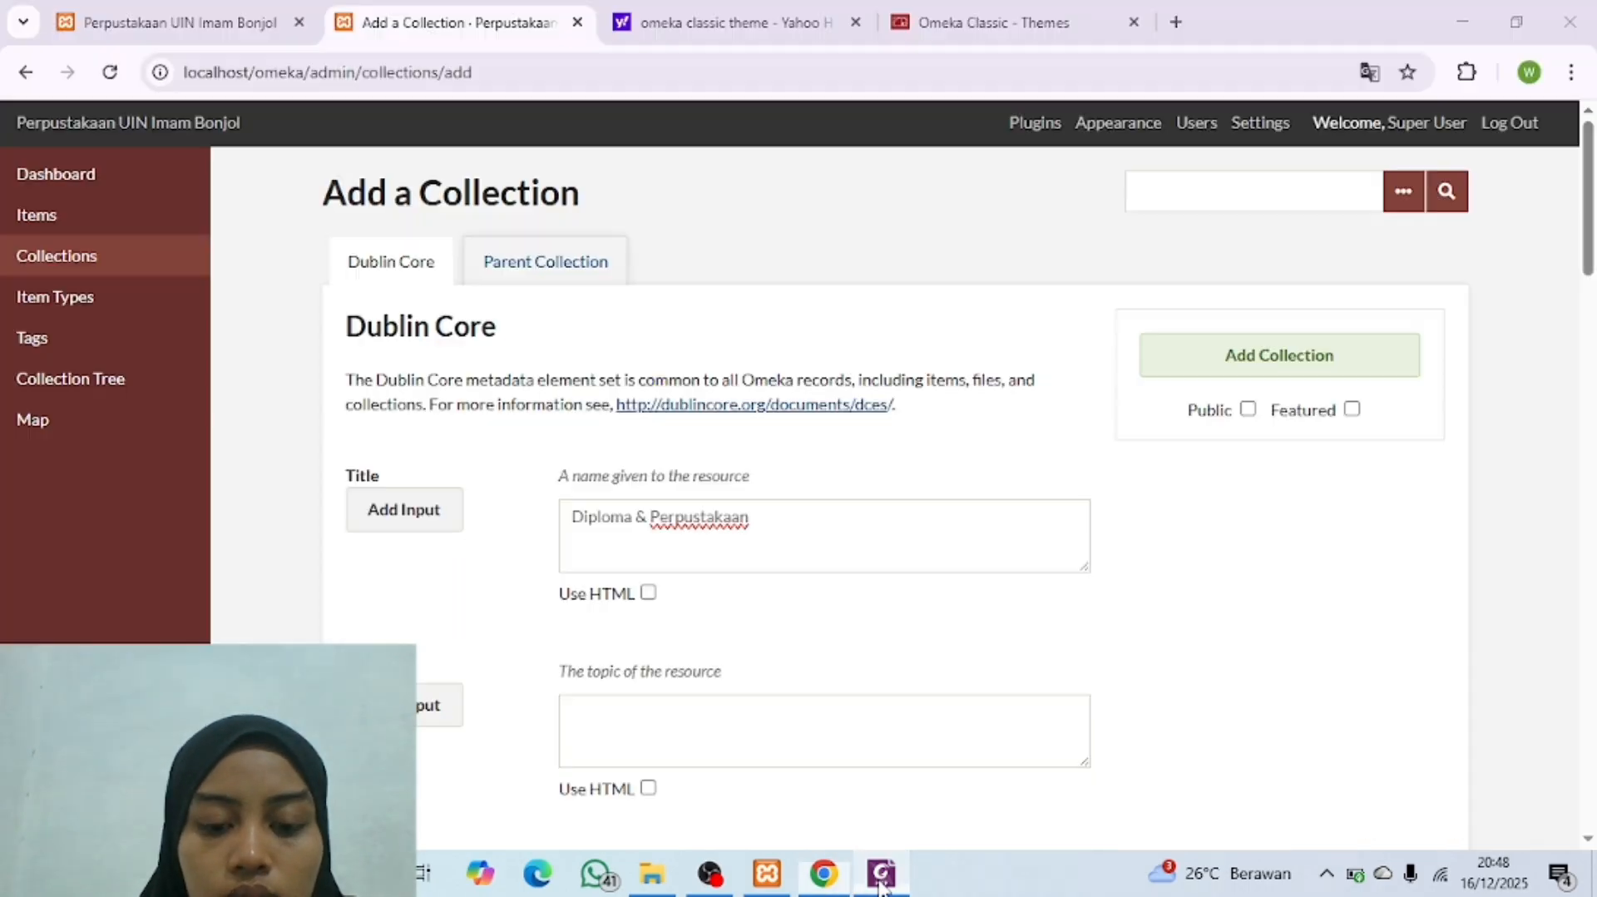
click(640, 556)
text(Tiga Ilmu)
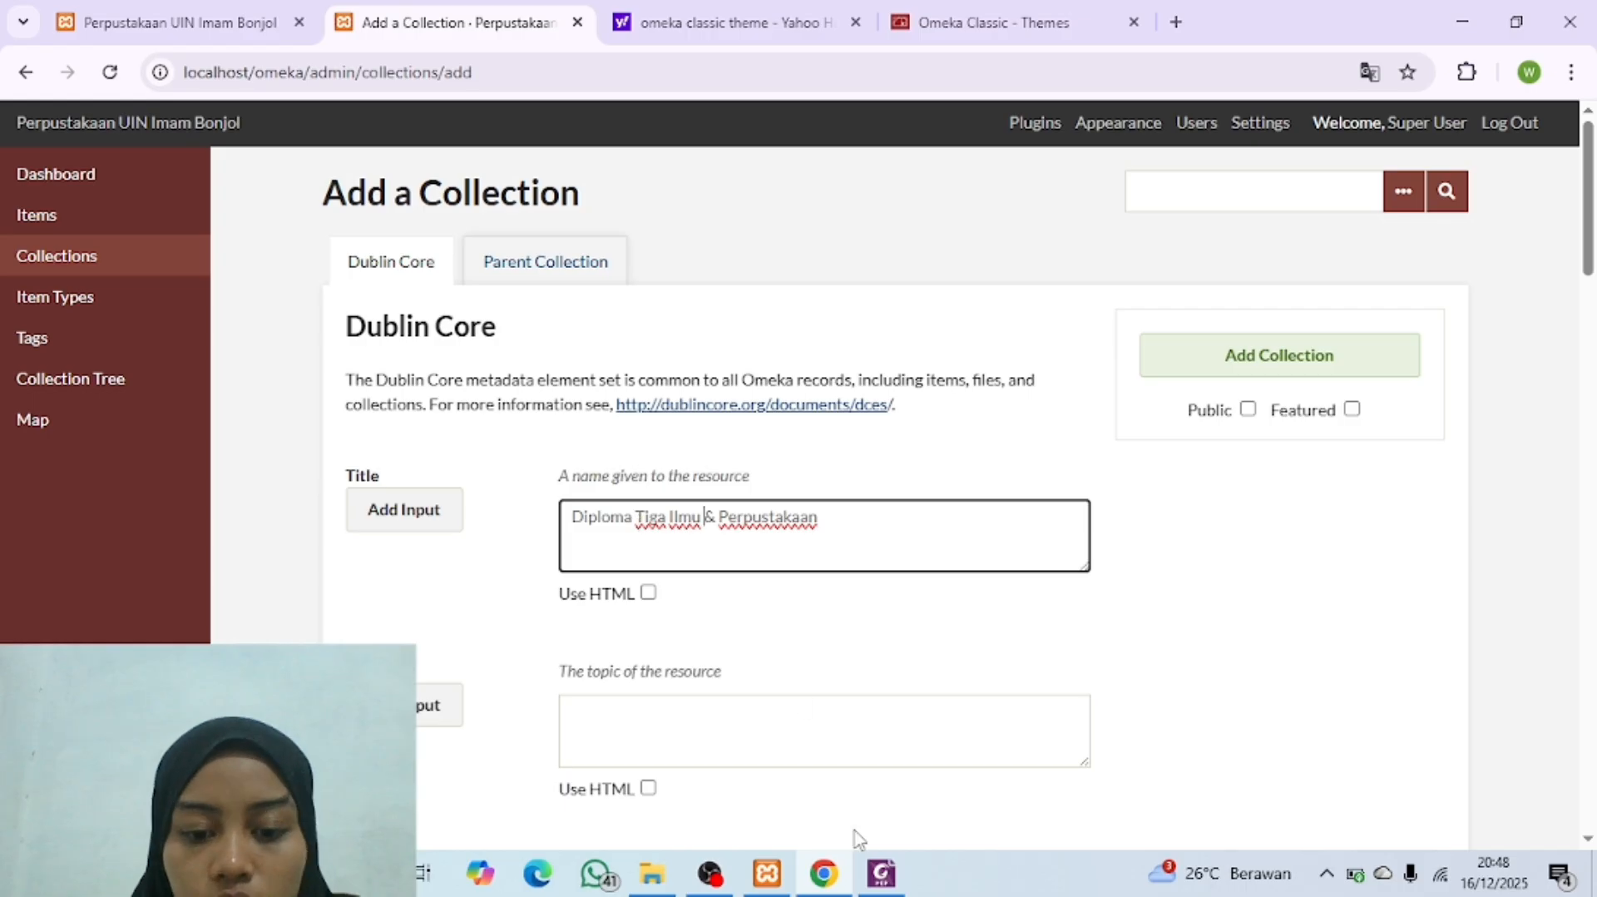
click(882, 876)
click(883, 882)
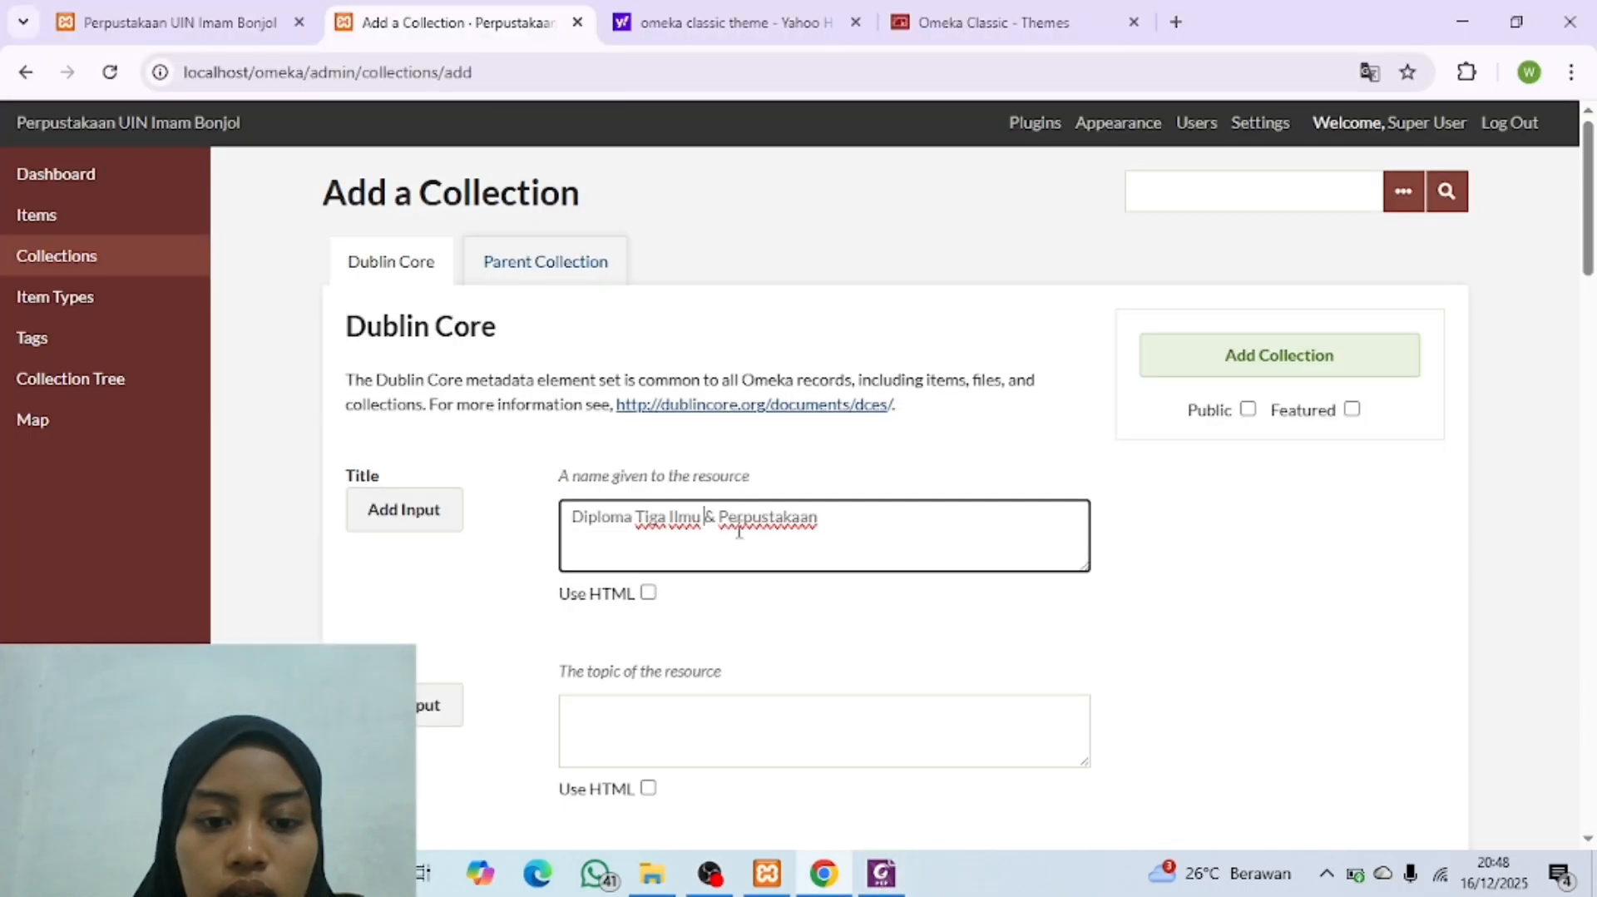
key(BackSpace)
key(BackSpace)
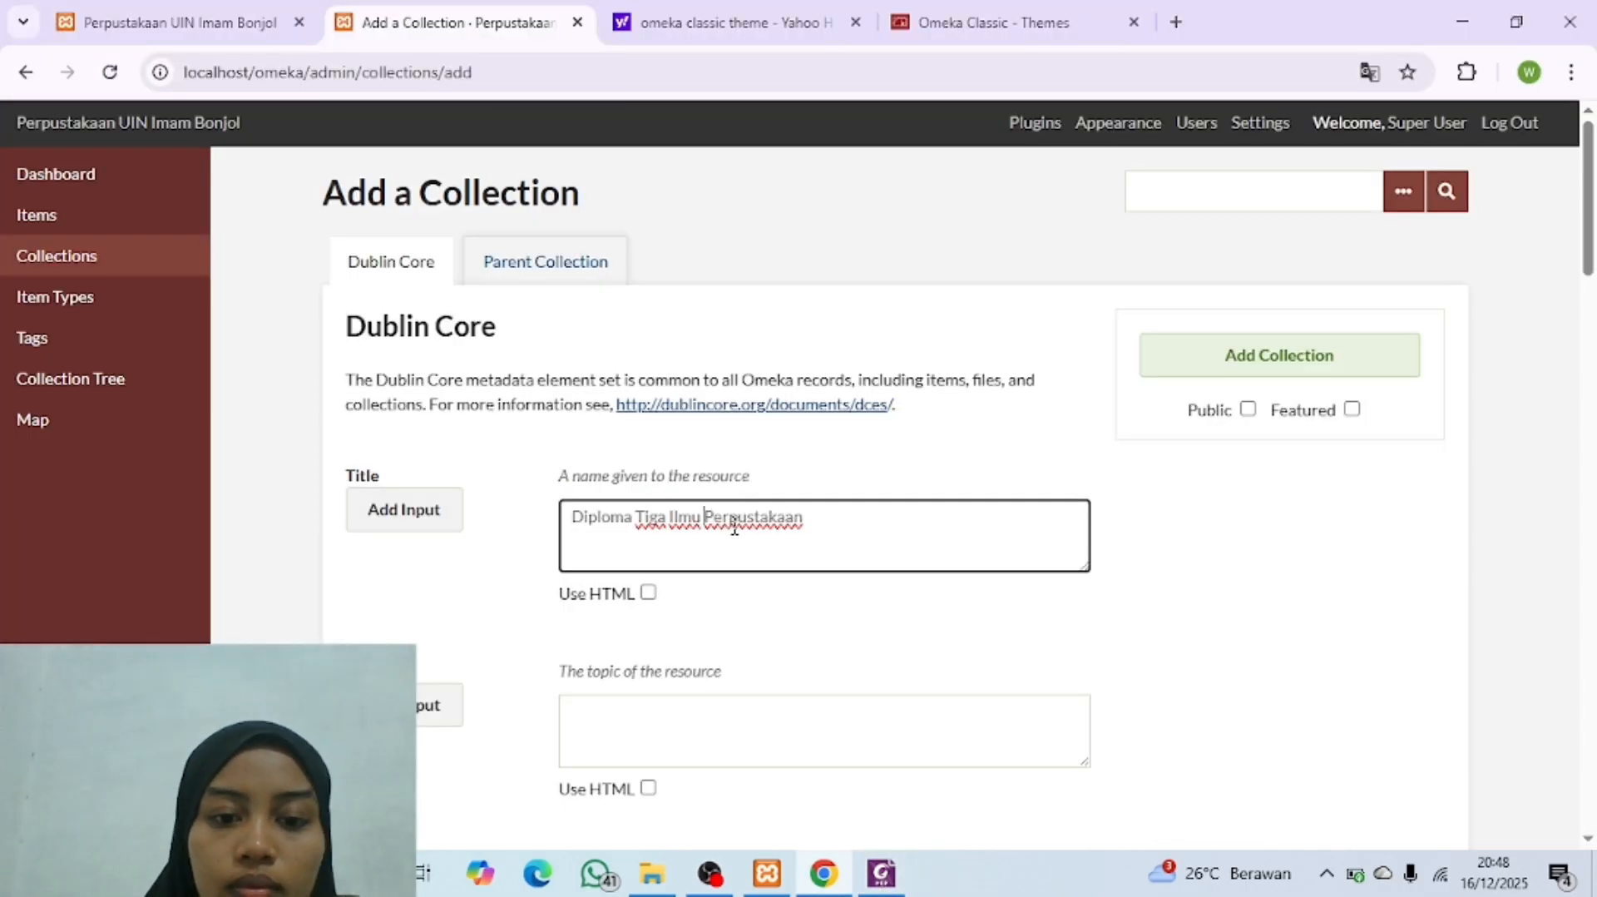
Step: Set "Fakultas Adab dan Humaniora" as parent of the "Diploma Tiga Ilmu Perpustakaan" collection, make it public and add it
click(537, 271)
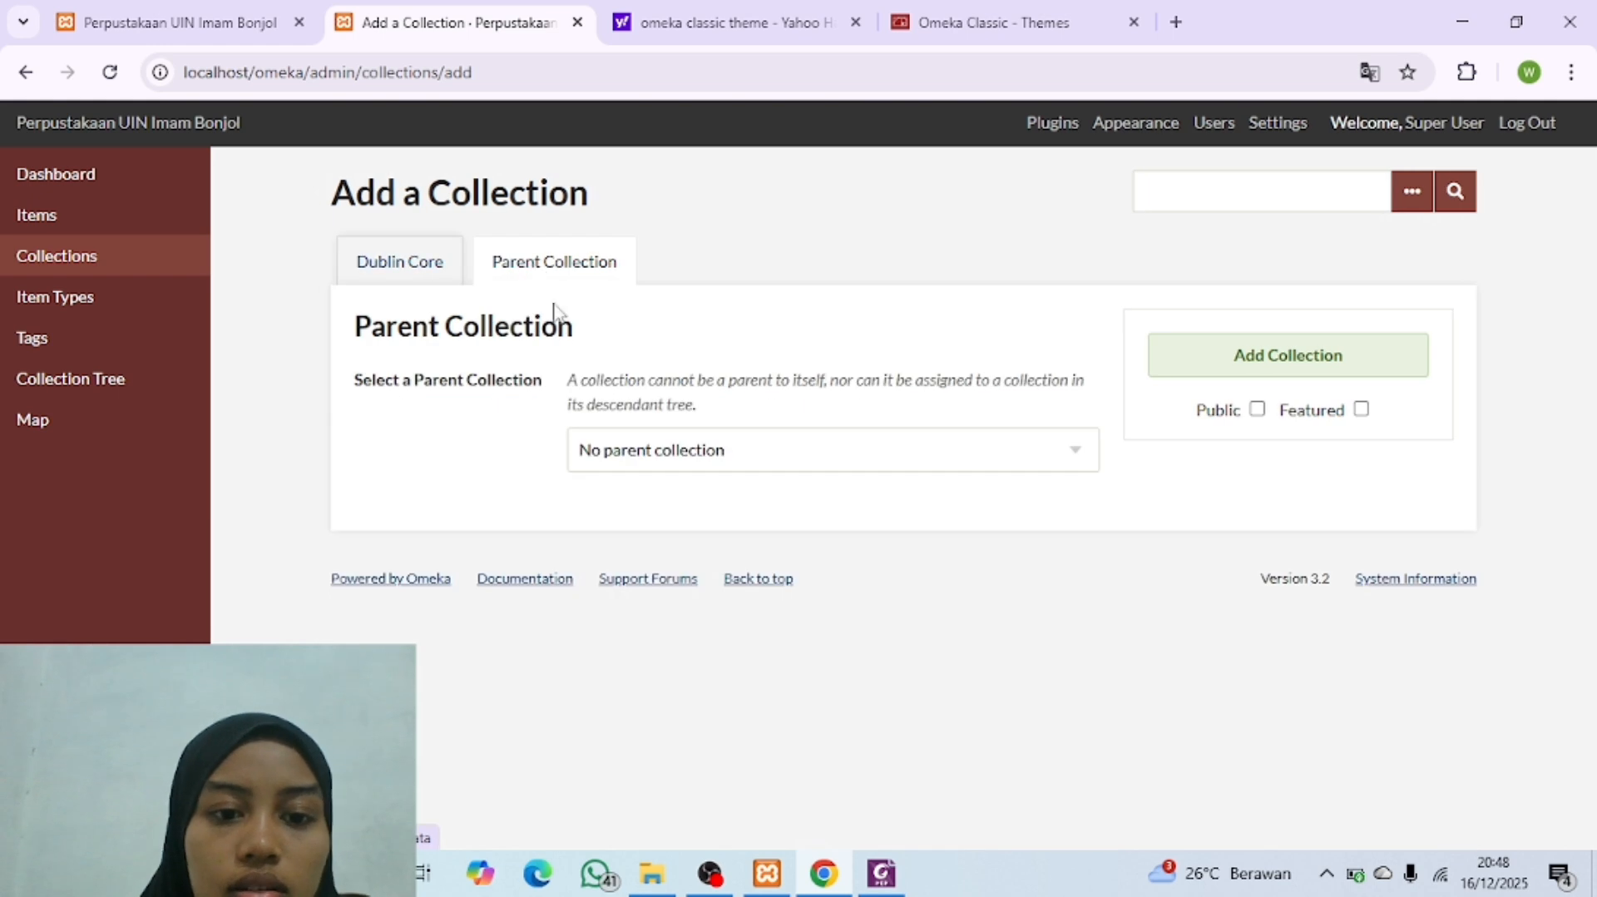
click(680, 454)
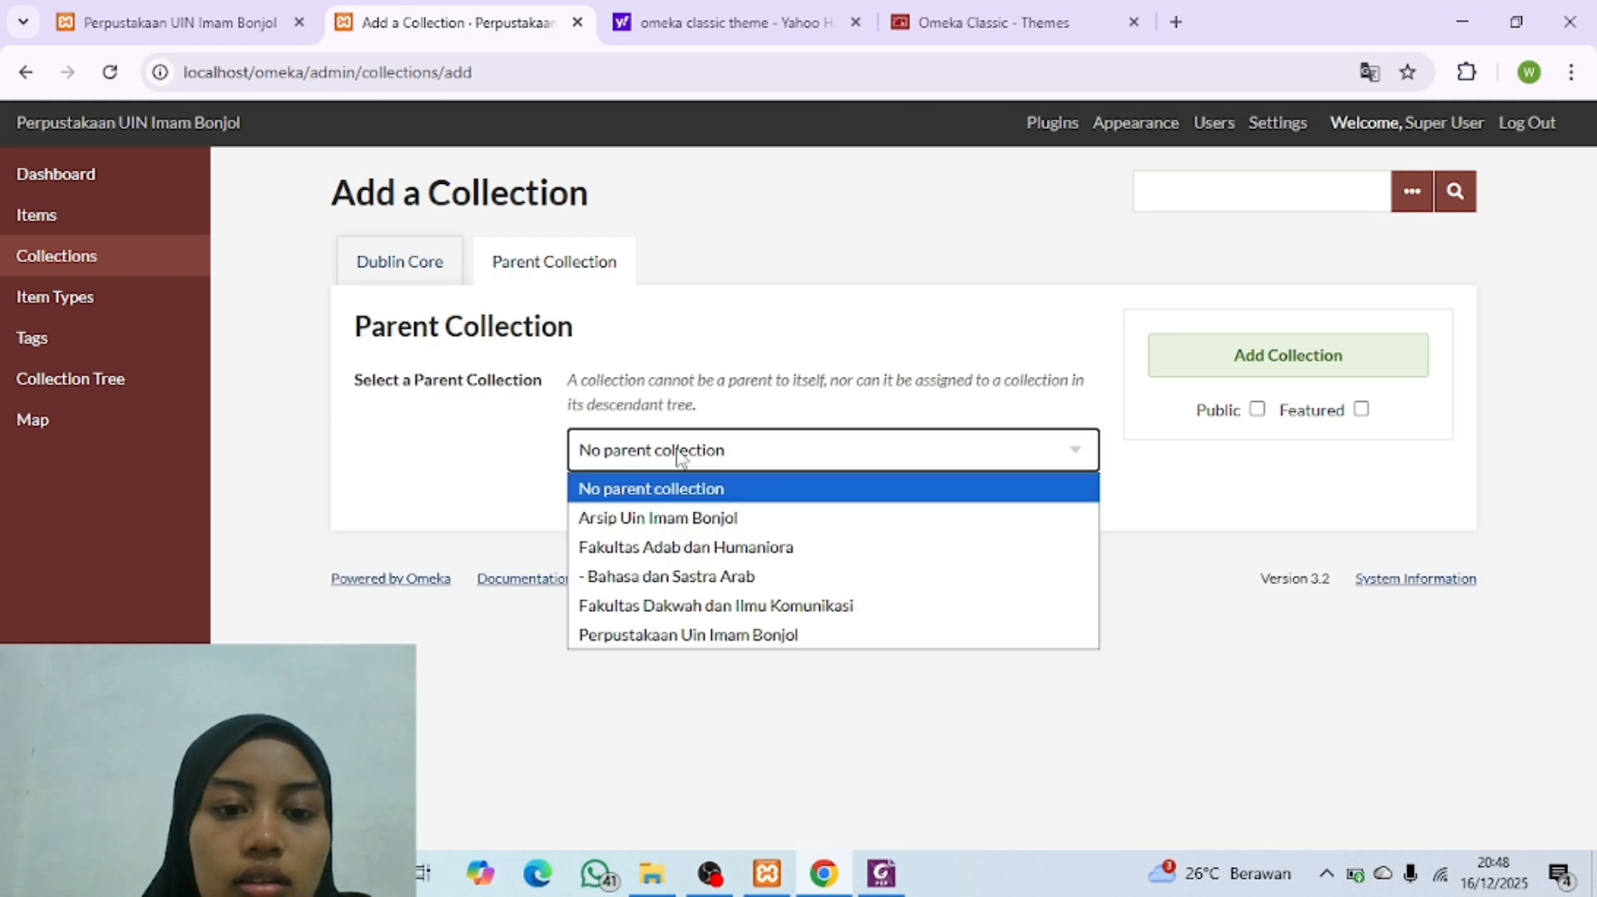
click(676, 554)
click(1257, 409)
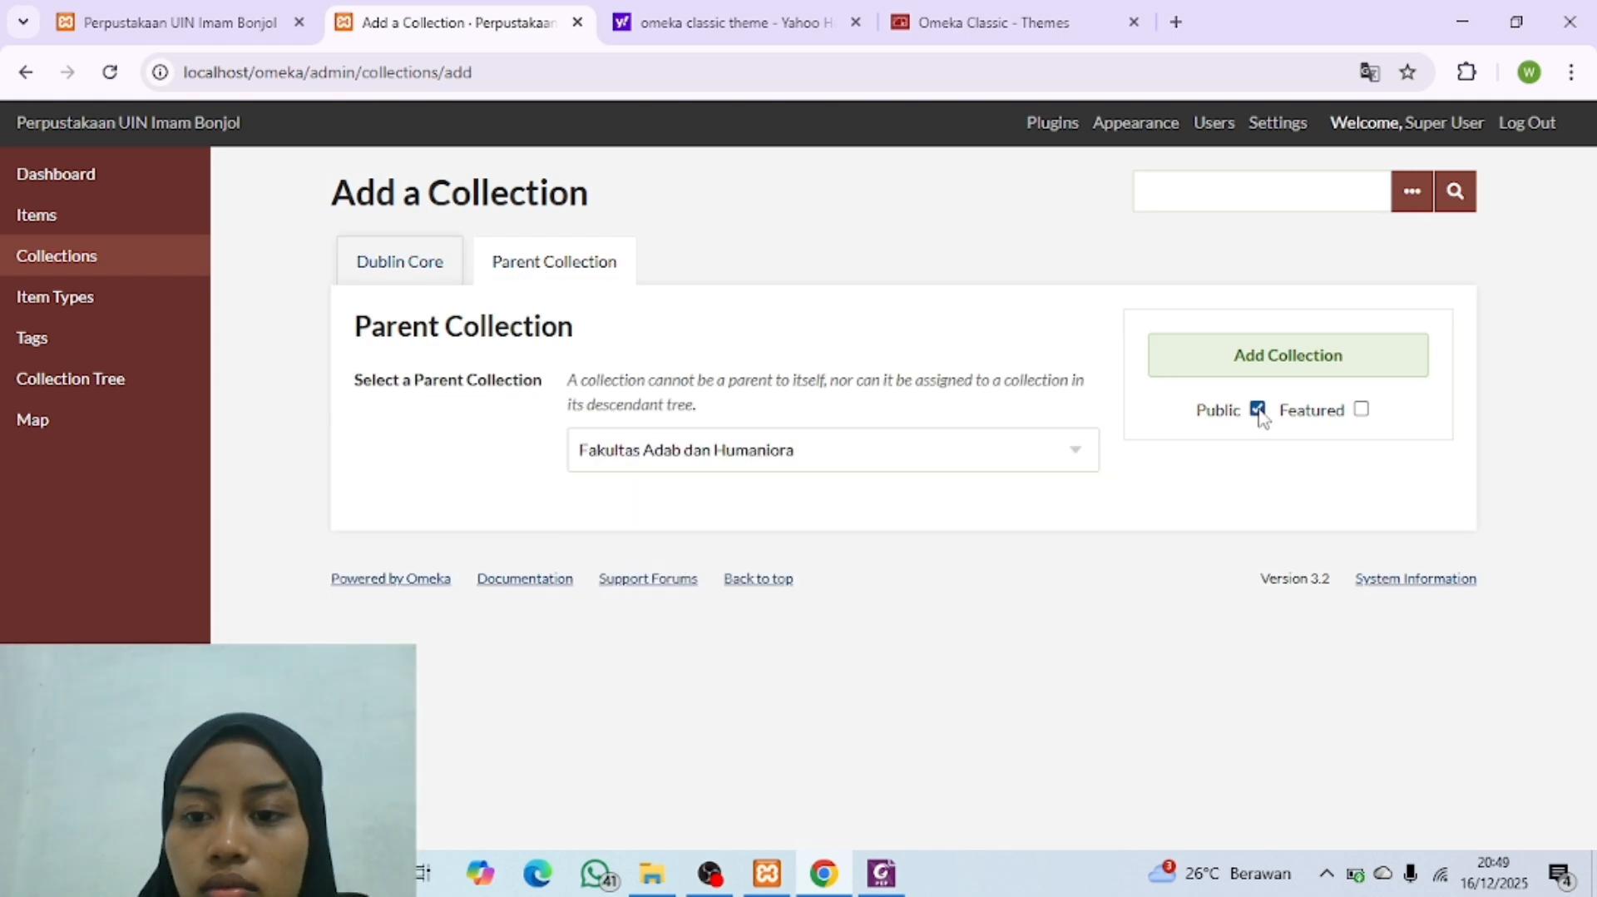
click(1284, 356)
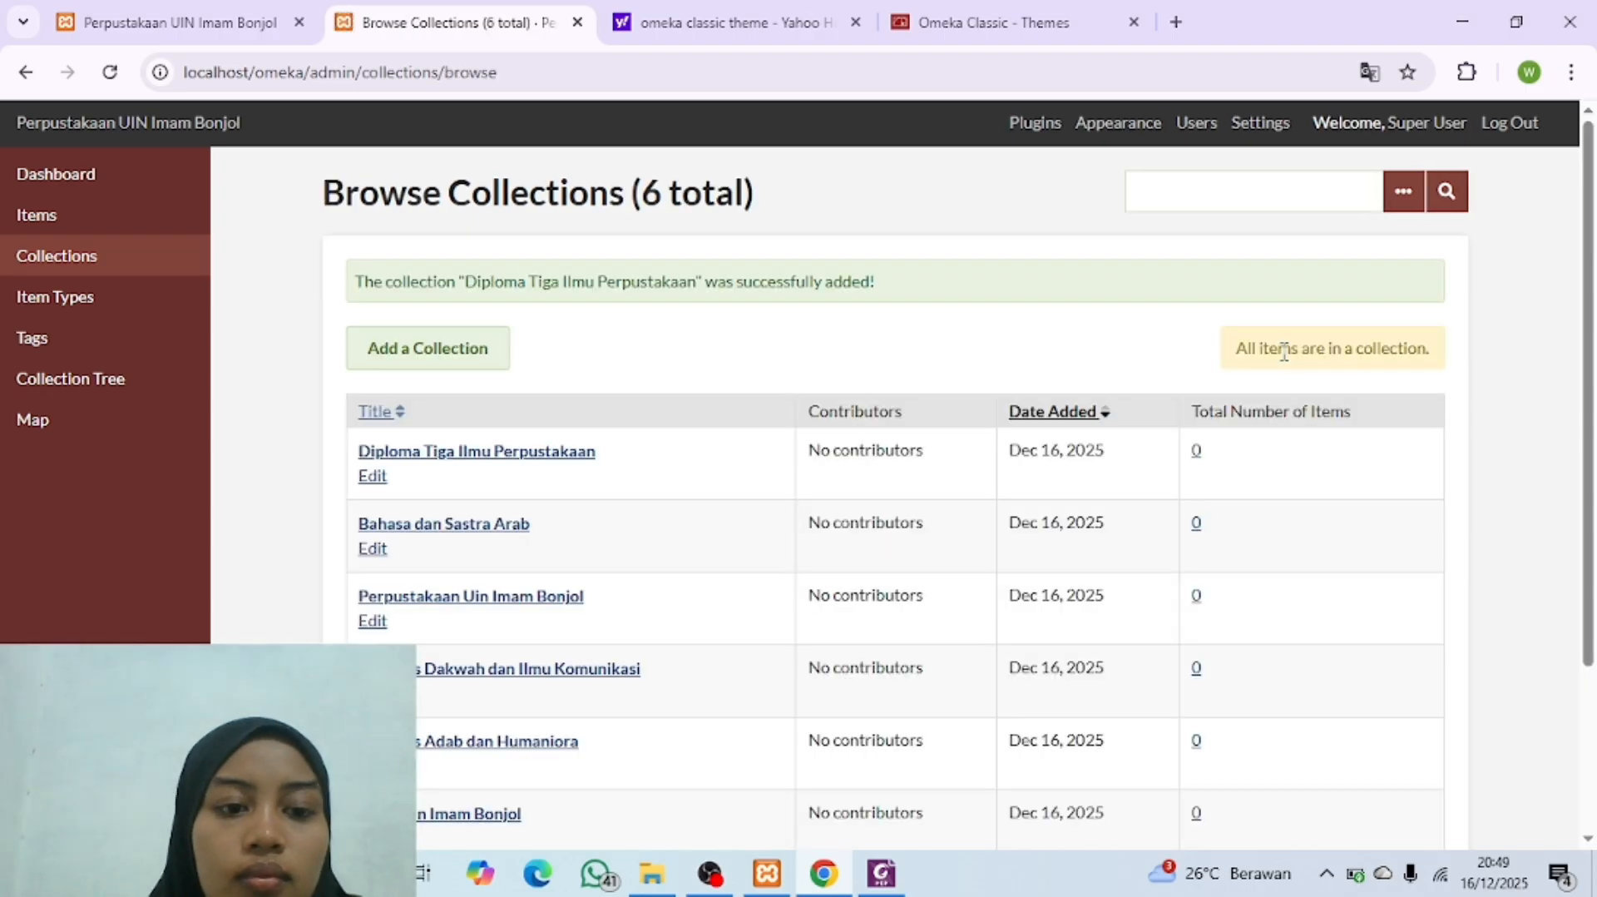
Step: Compare the site's collection tree with the Collection Tree PDF and start a new collection titled "Perpustakaan dan Informasi Islam"
click(107, 381)
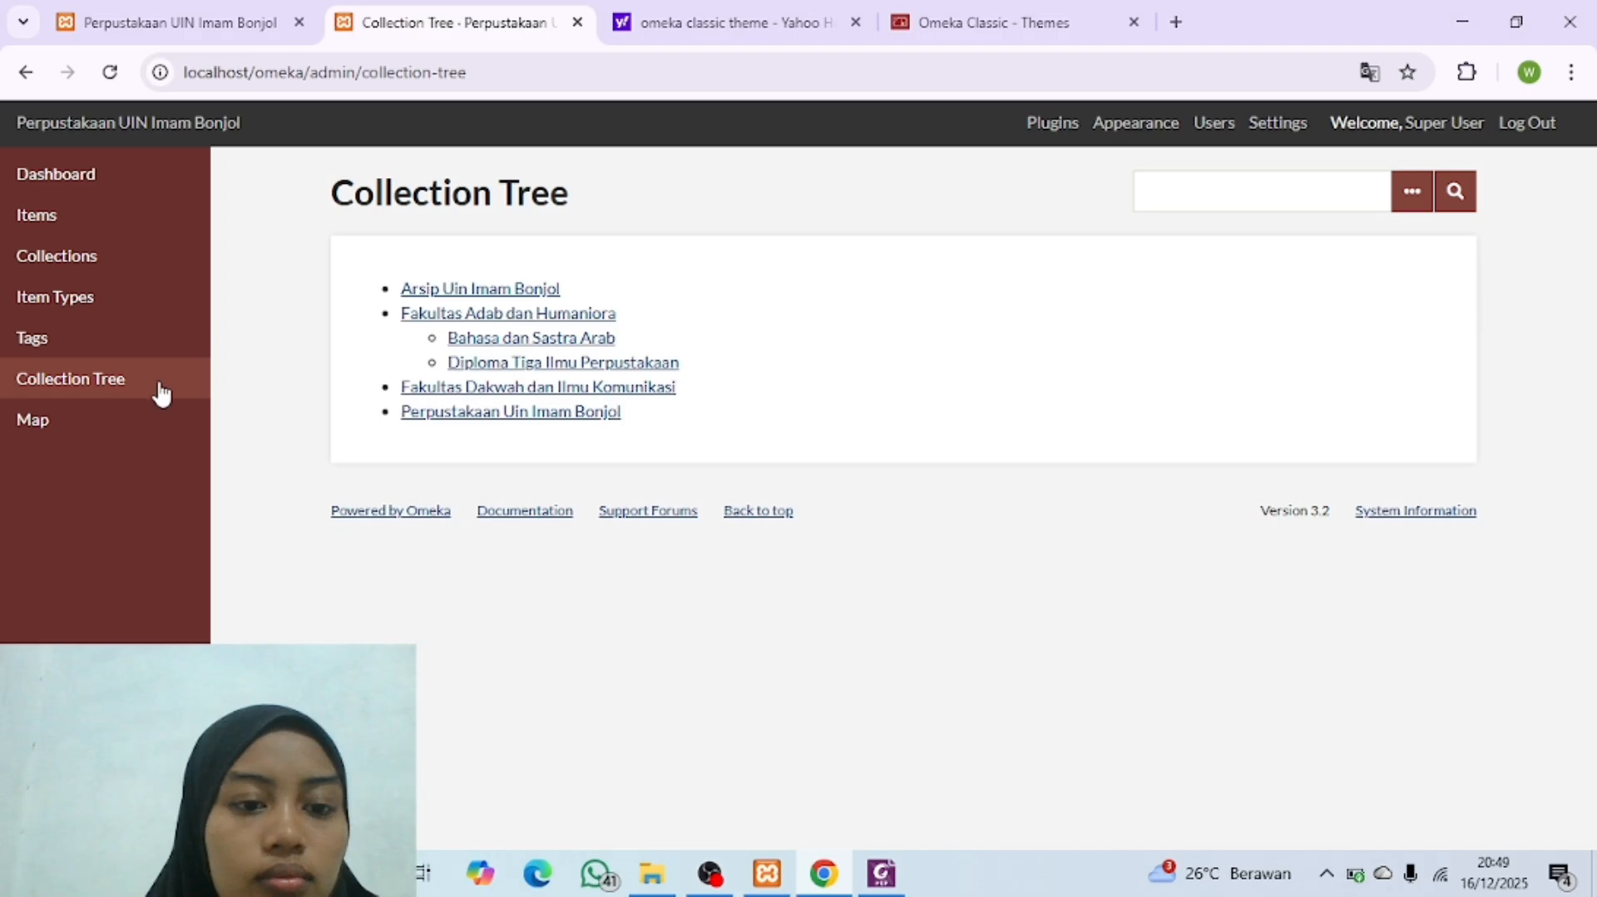
click(881, 873)
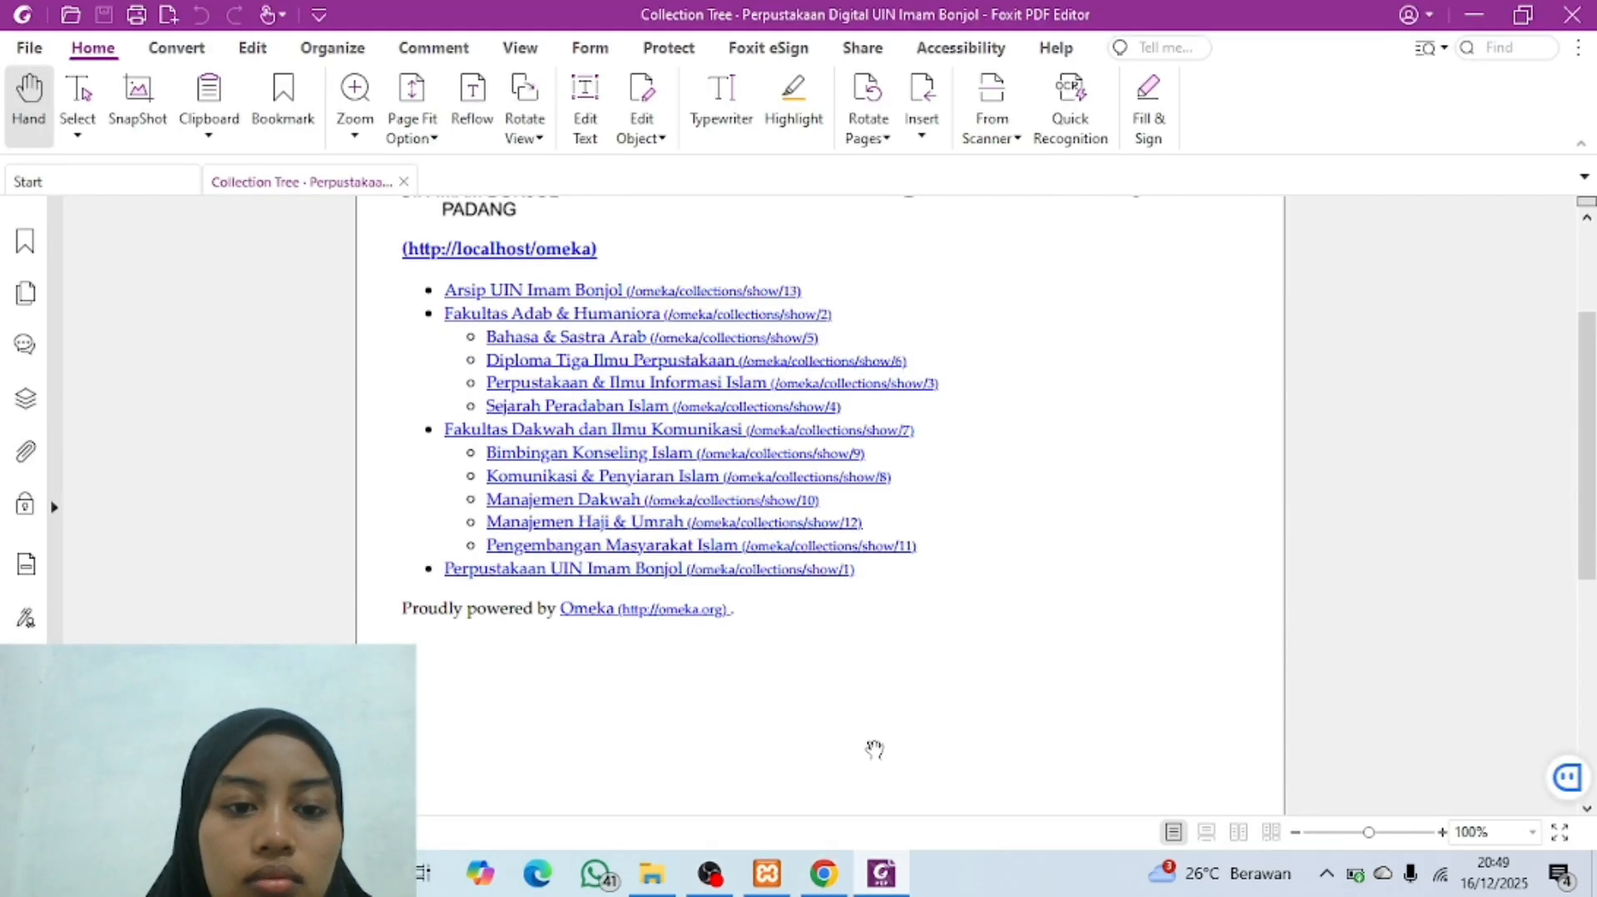
click(824, 873)
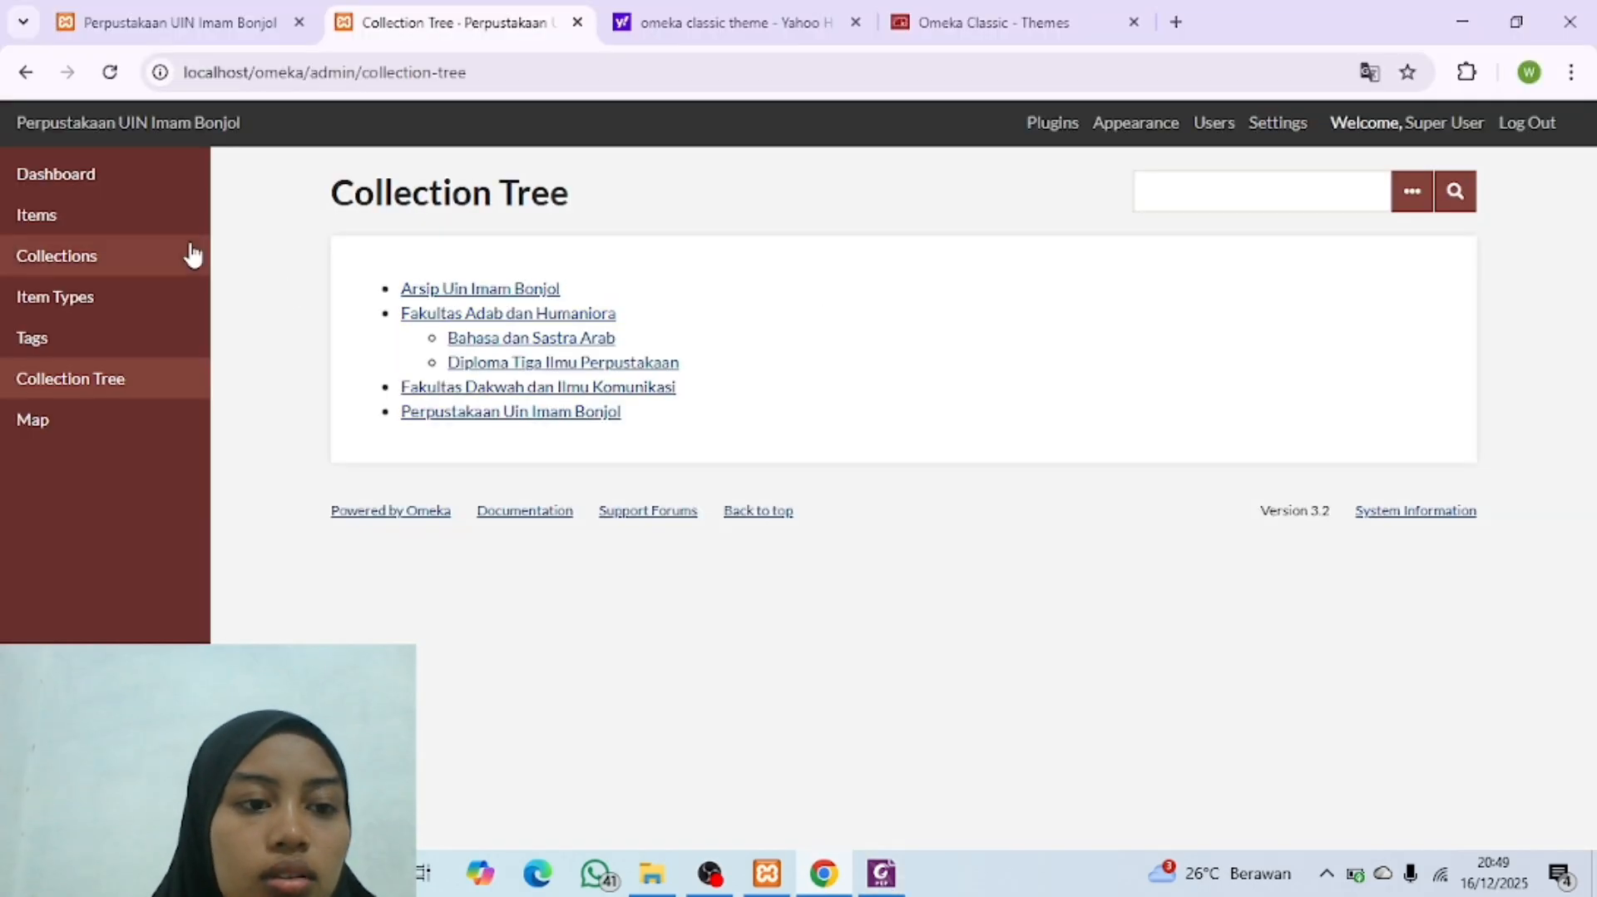
click(166, 263)
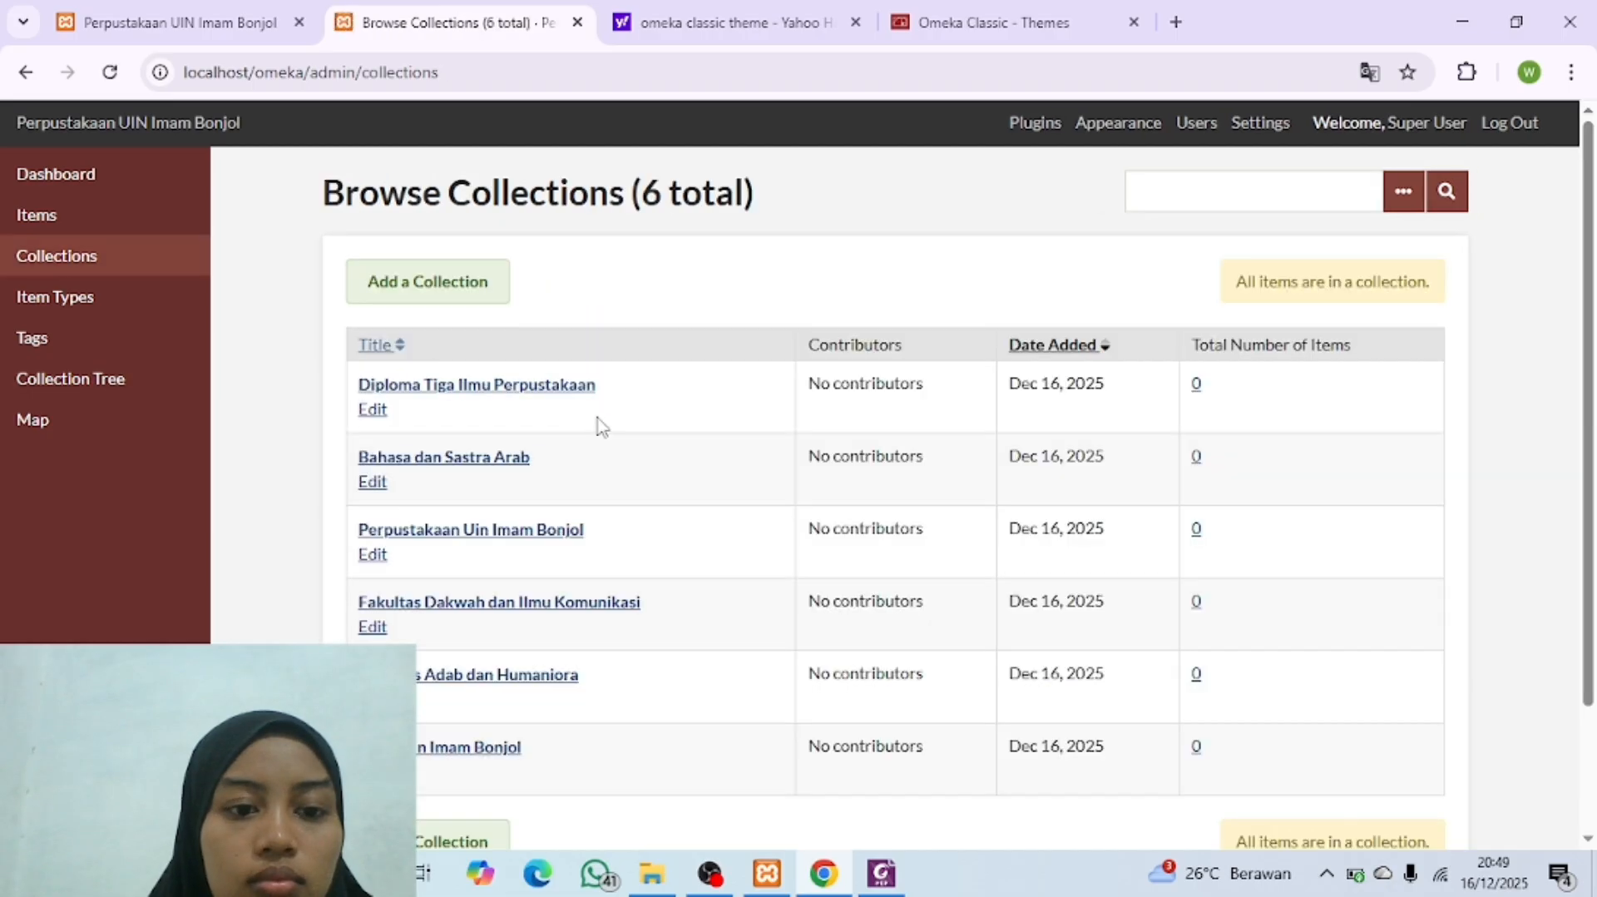
click(450, 295)
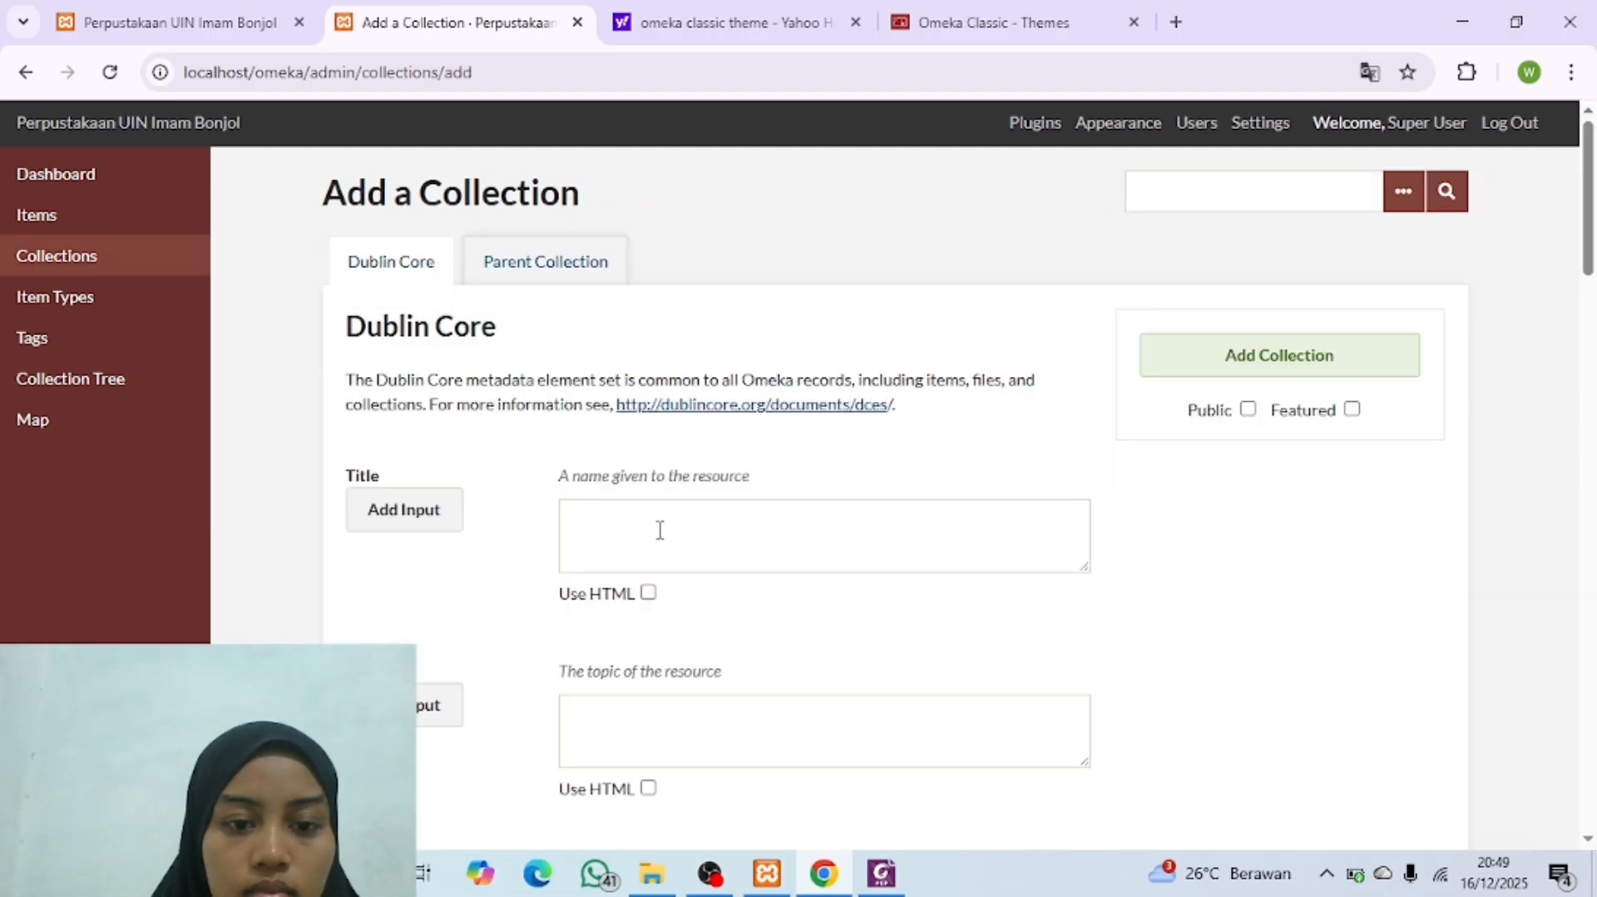
click(660, 530)
text(Perpustakaan)
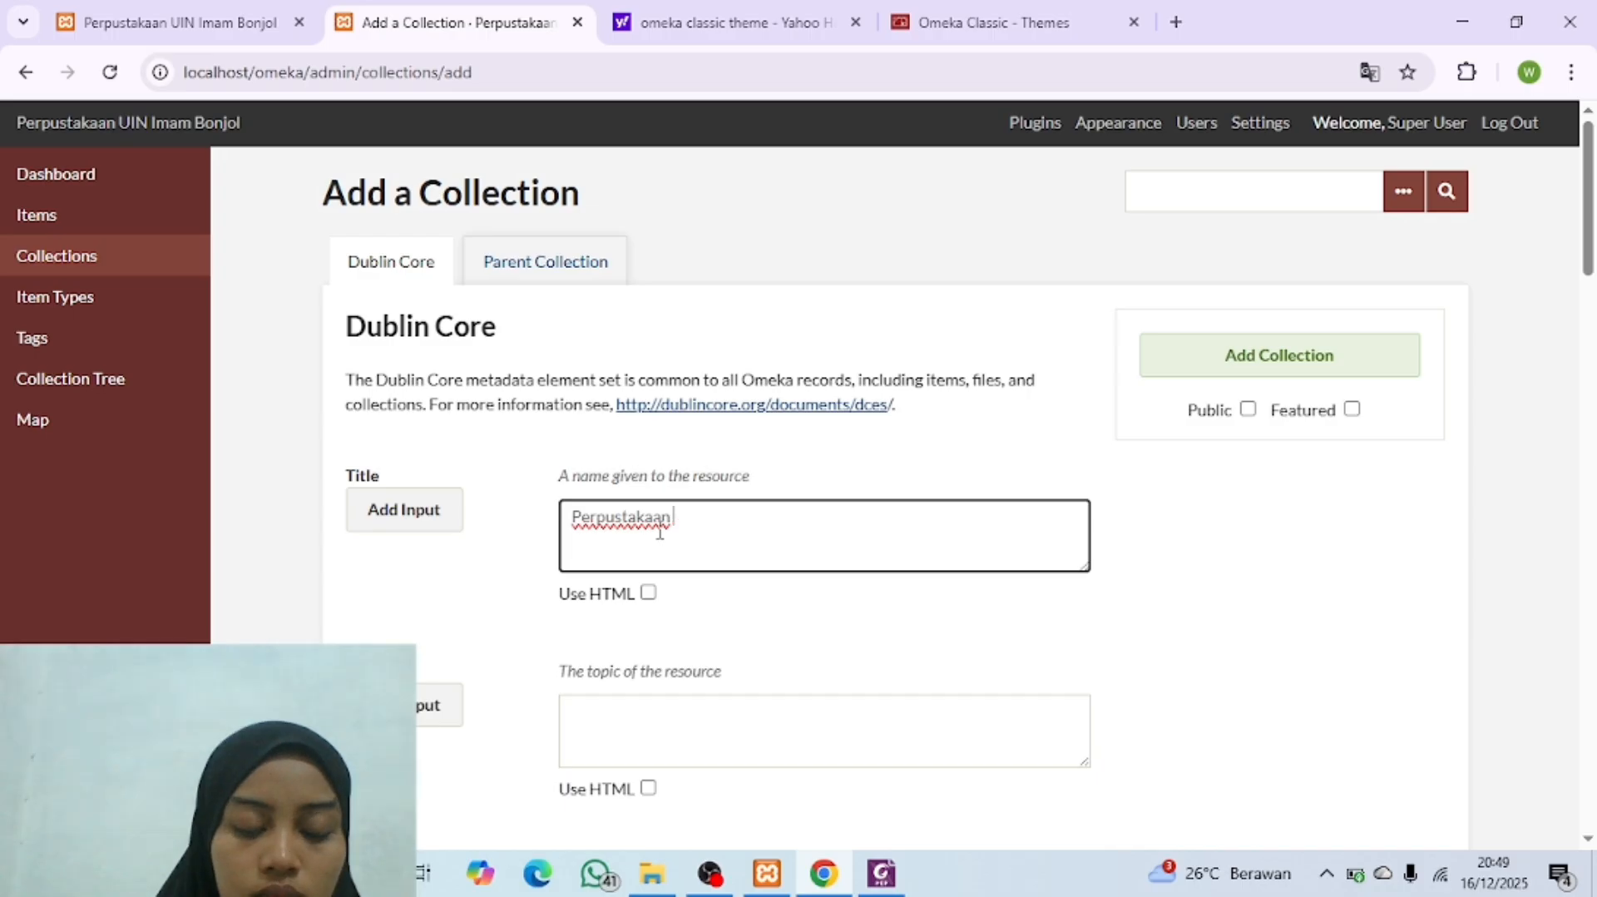
text(i Islam)
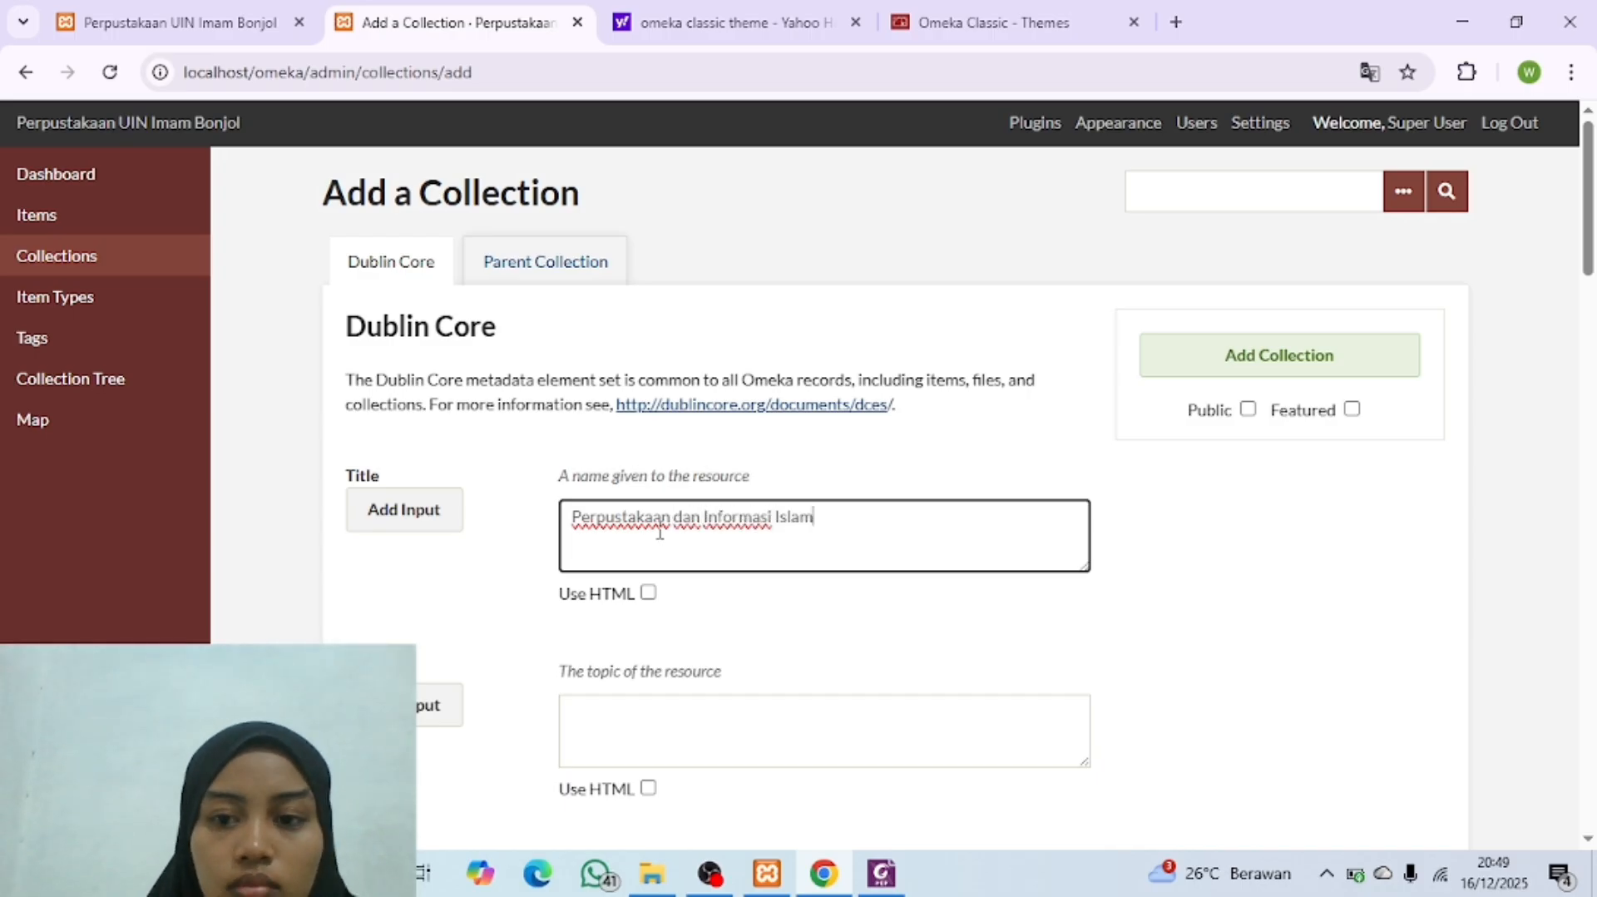
Step: Set "Fakultas Adab dan Humaniora" as parent of the "Perpustakaan dan Informasi Islam" collection, make it public and add it
click(578, 268)
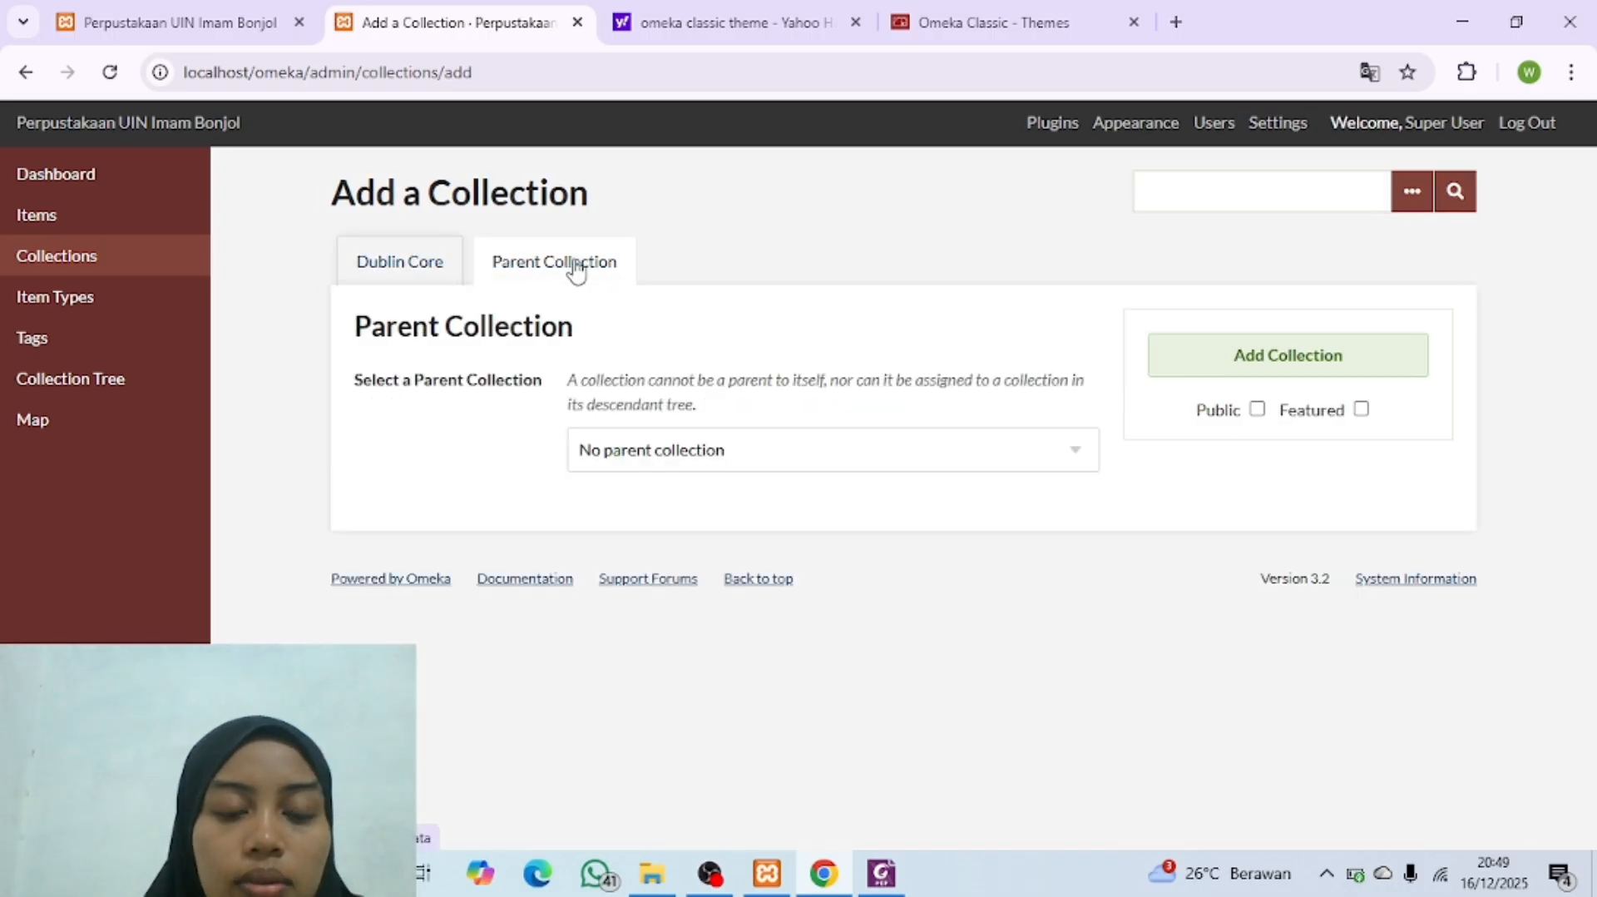
click(698, 450)
click(697, 541)
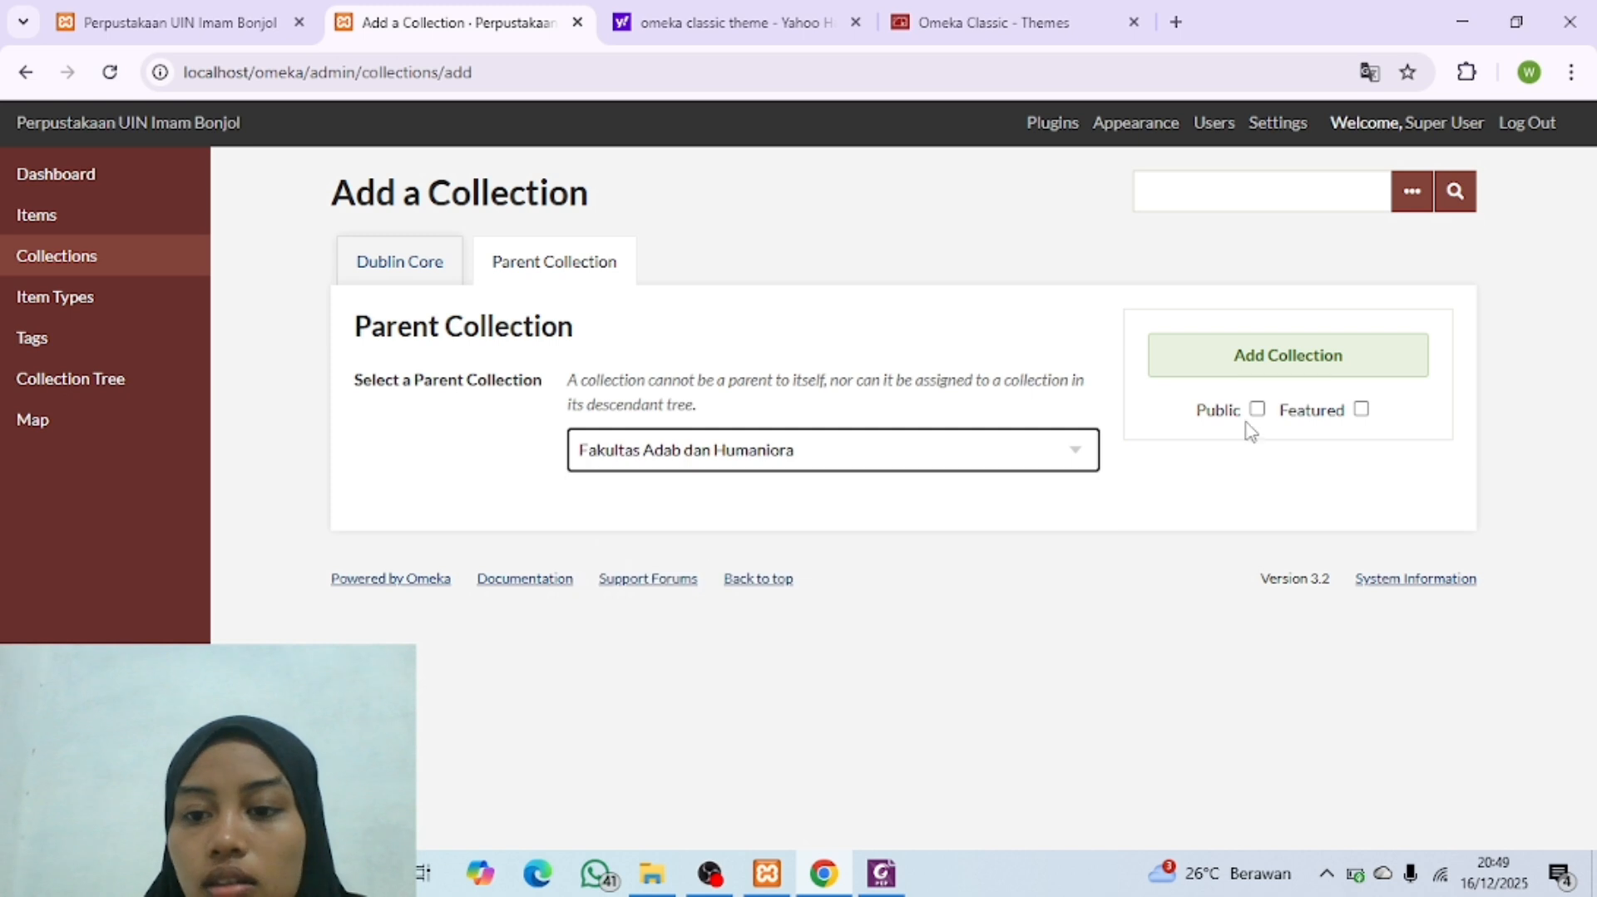
click(1257, 409)
click(1289, 358)
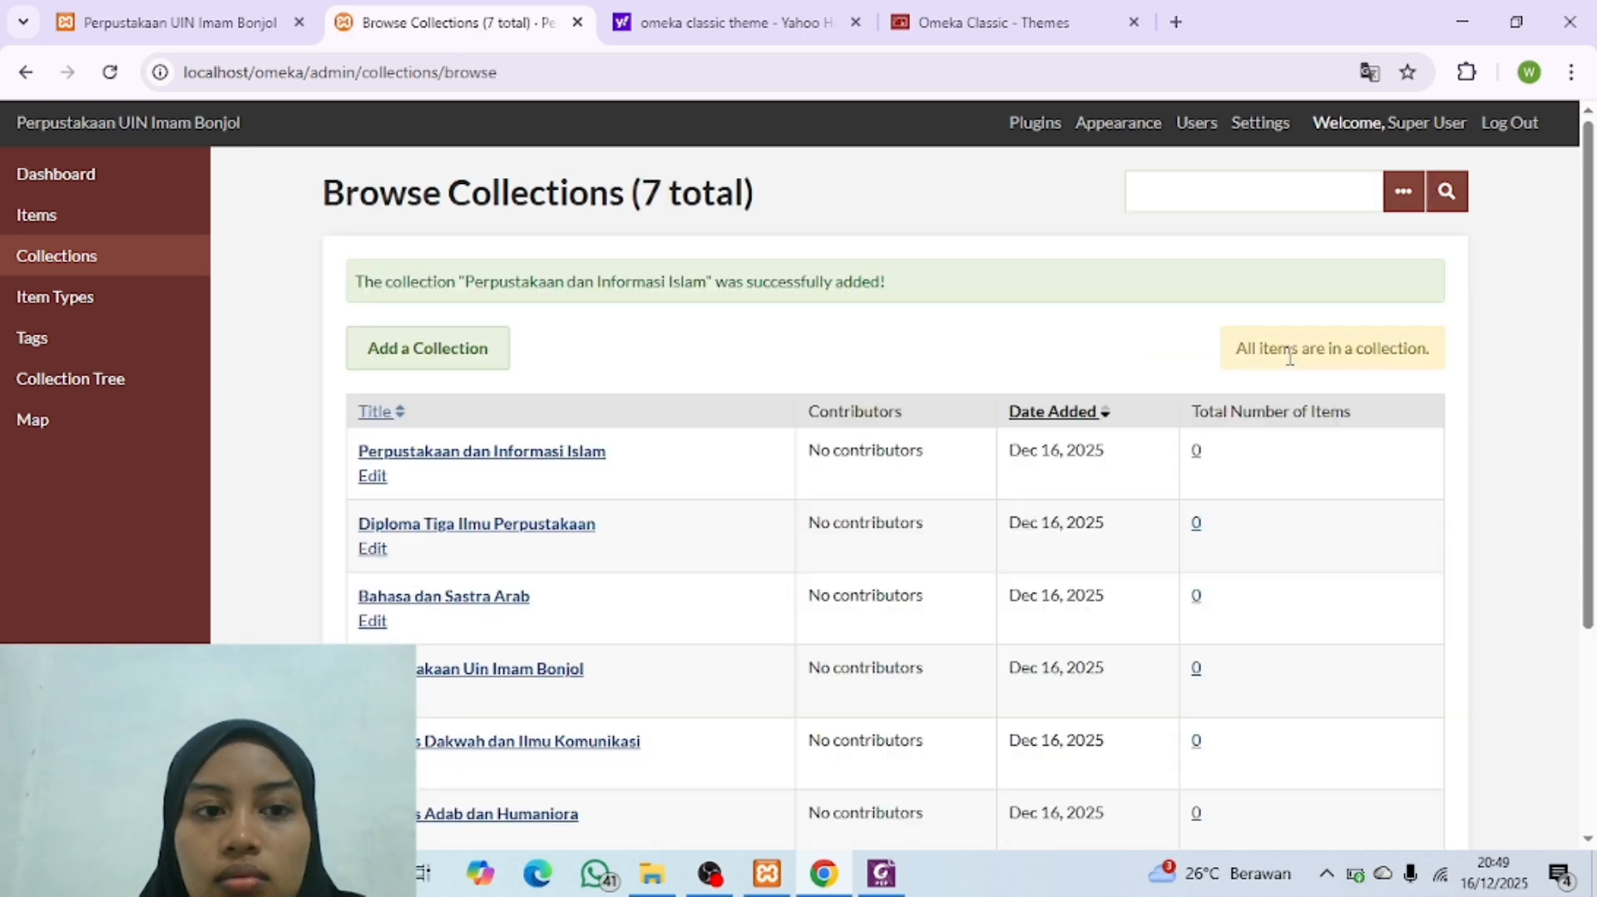
Step: Check the Collection Tree PDF for the next sub-entry and start a new collection titled "Sejarah Peradaban Islam"
click(881, 874)
click(881, 873)
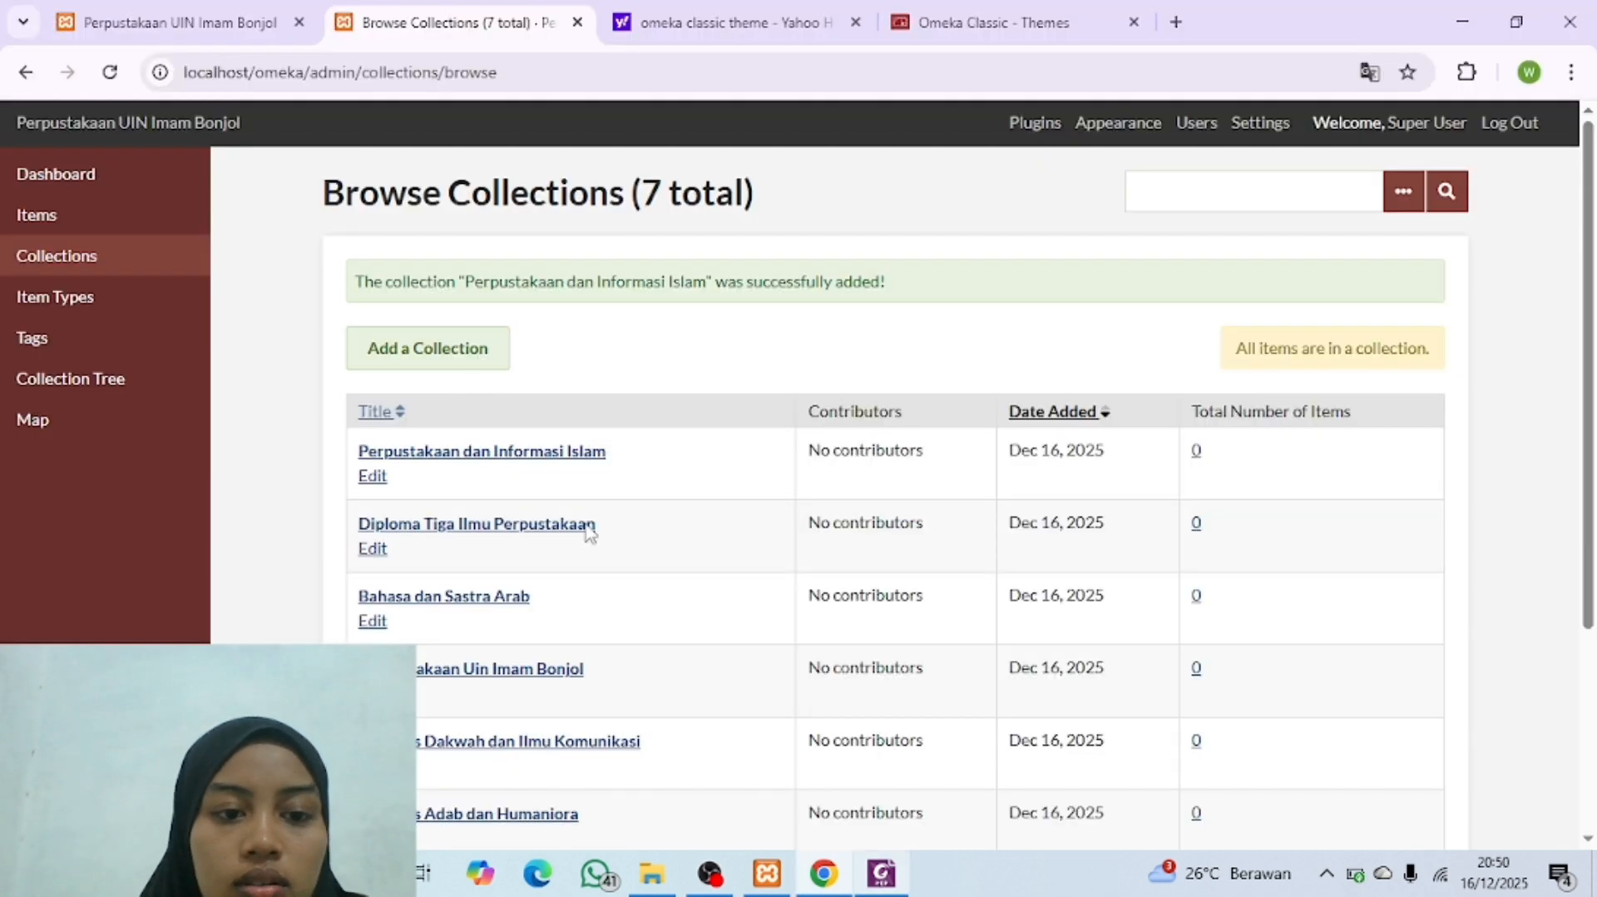
click(437, 369)
click(632, 539)
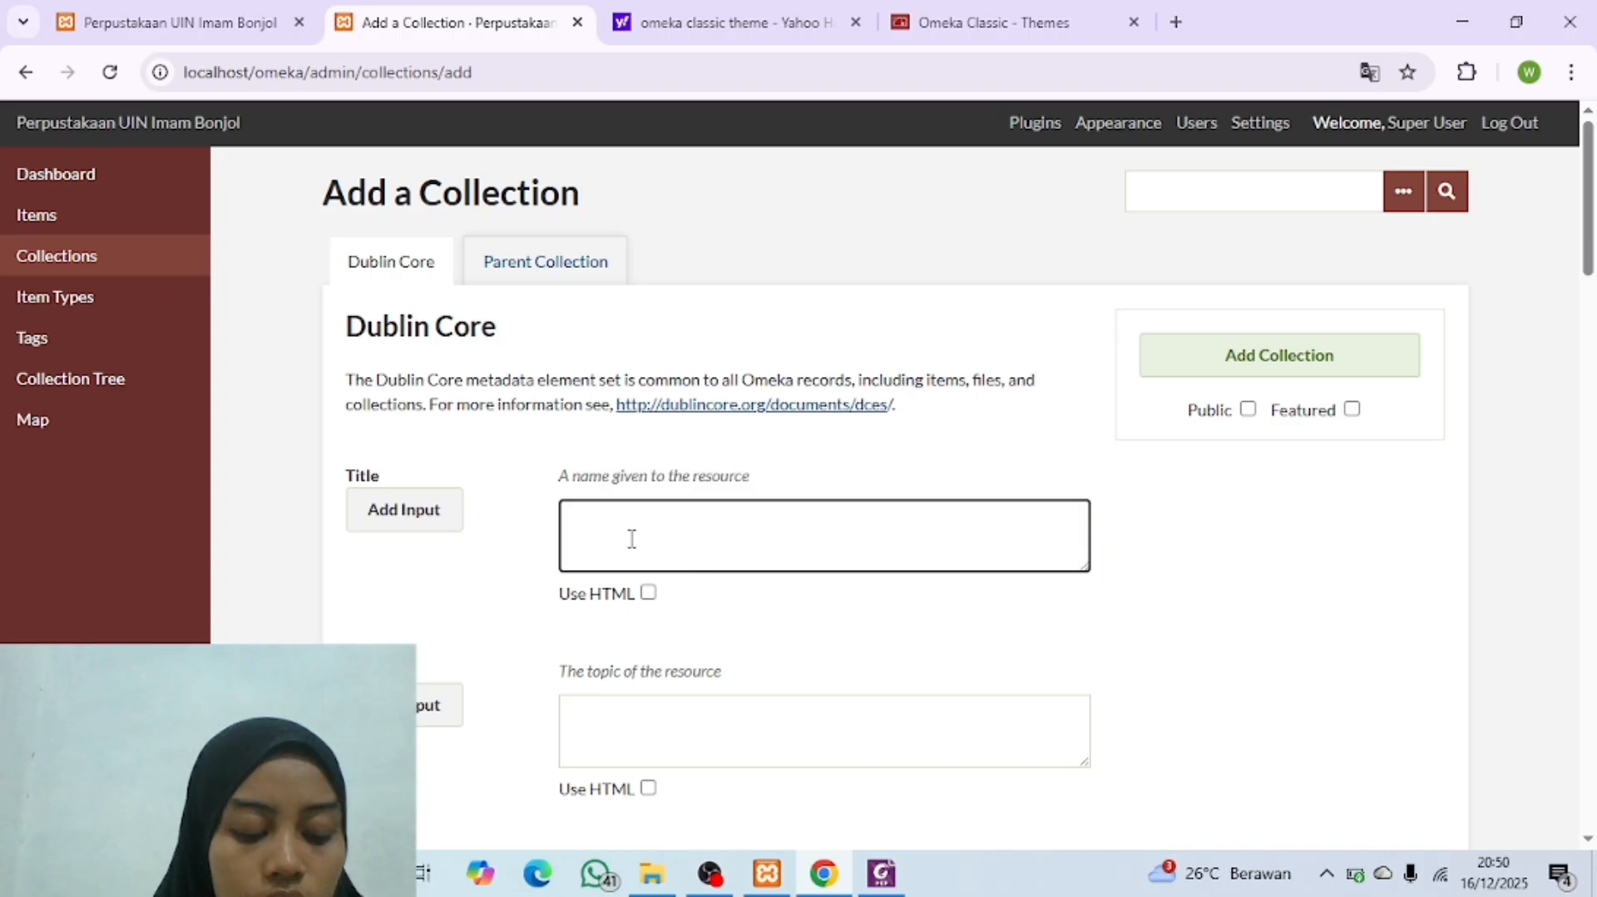
text(Sejarah Per)
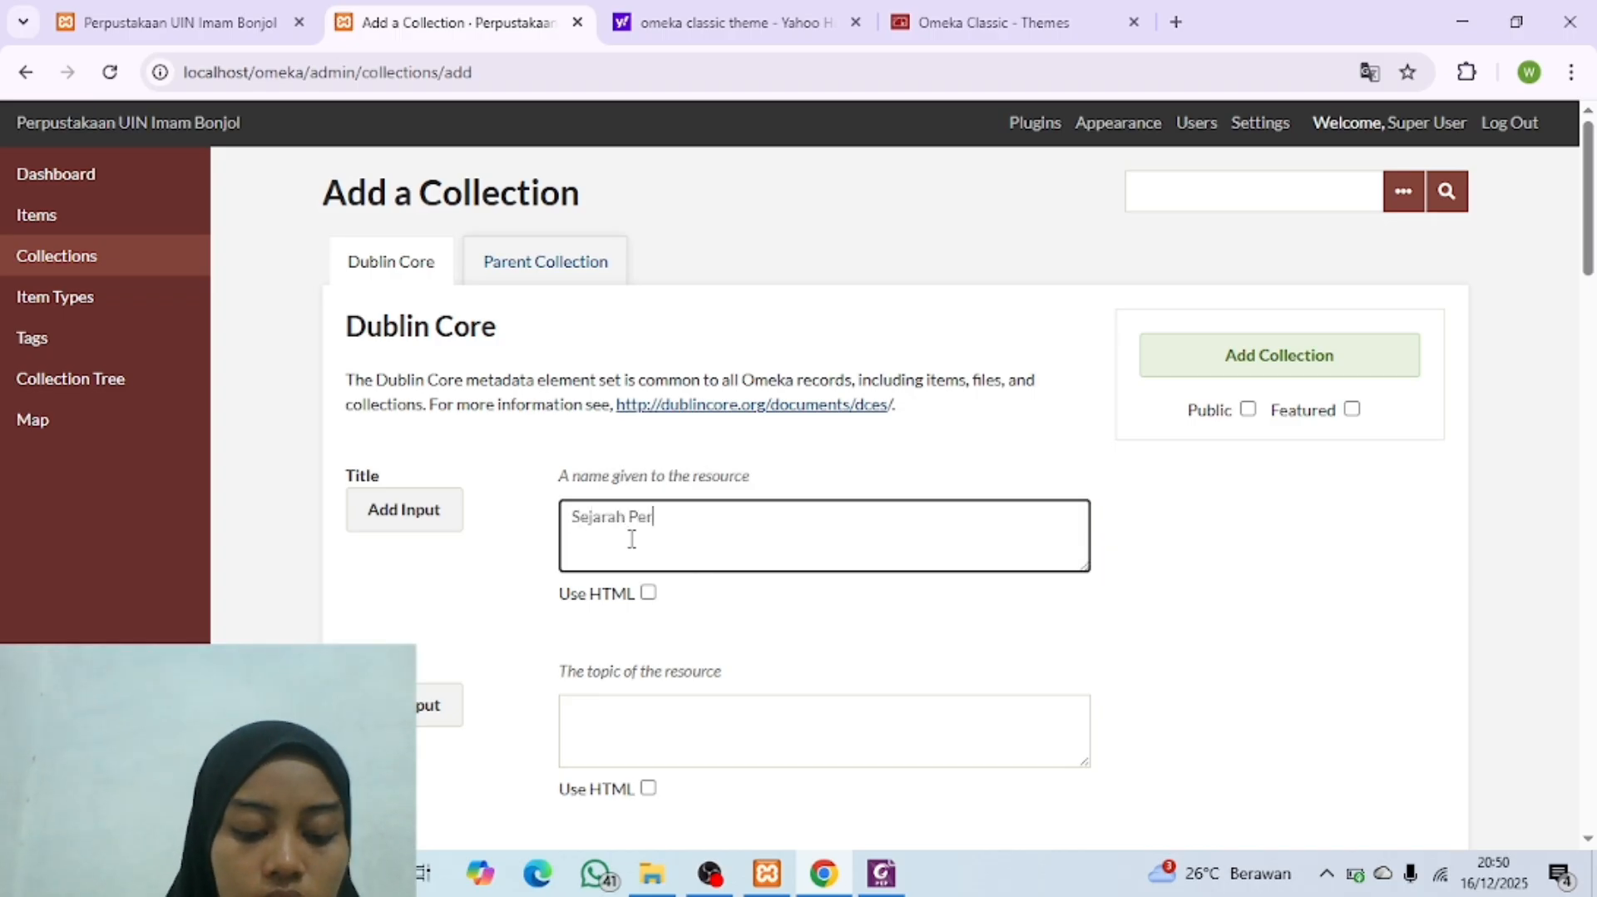
text(adaban Islam)
Step: Set "Fakultas Adab dan Humaniora" as parent of the "Sejarah Peradaban Islam" collection, make it public and add it
click(551, 268)
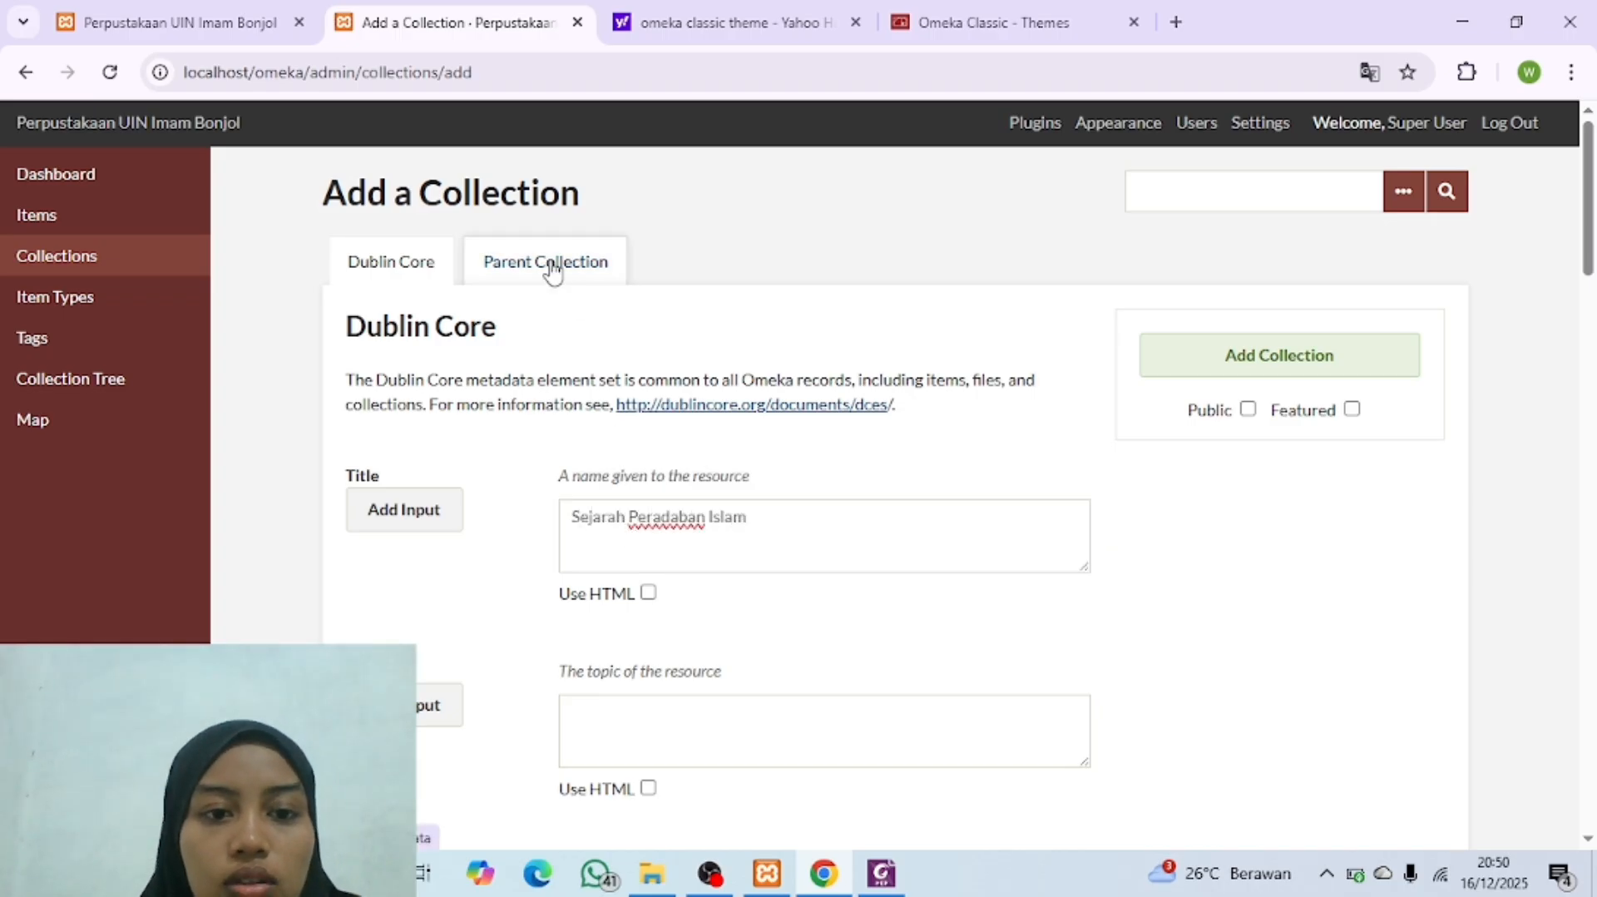
click(665, 453)
click(666, 550)
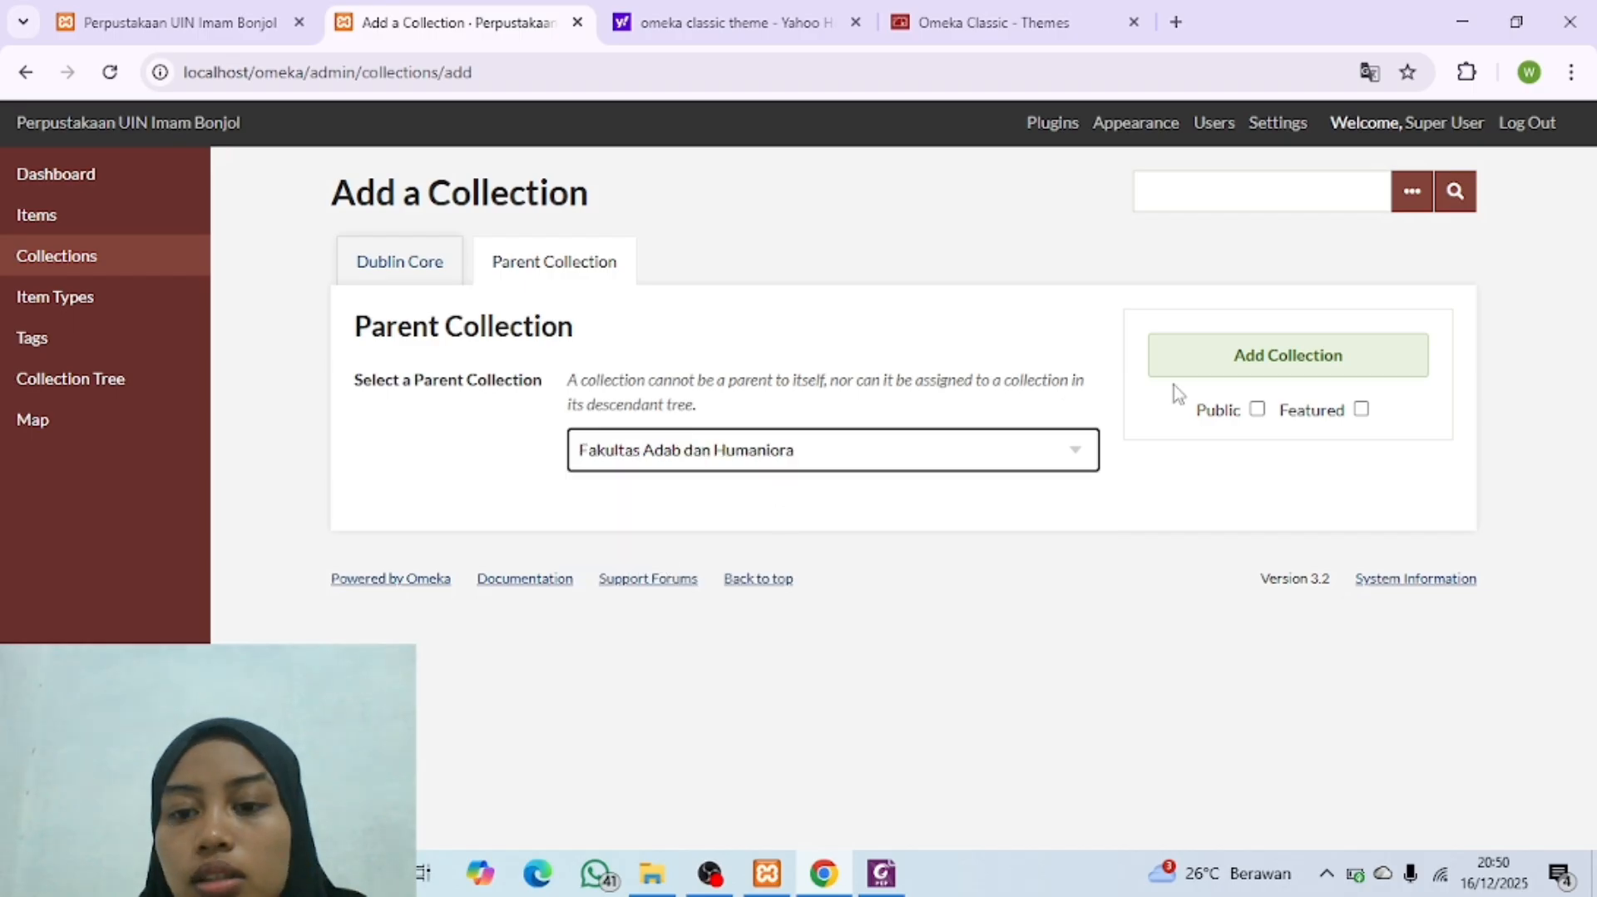
click(1257, 410)
click(1286, 376)
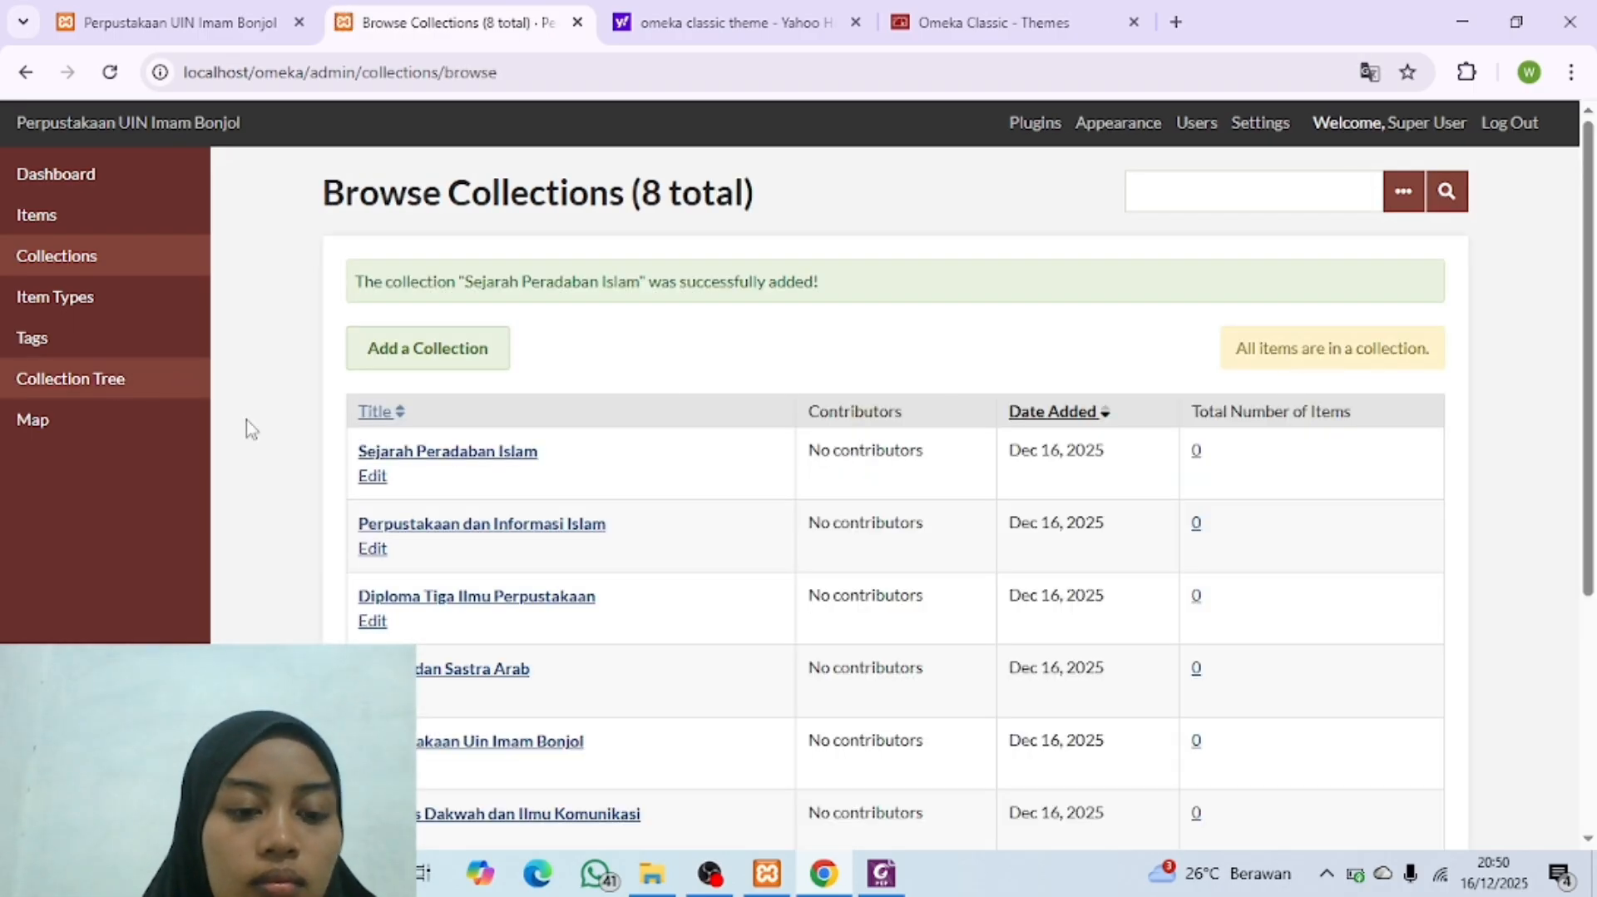
Step: Check the Fakultas Dakwah sub-entries in the Collection Tree PDF and start a new collection titled "Bimbingan Konseling Islam"
click(874, 869)
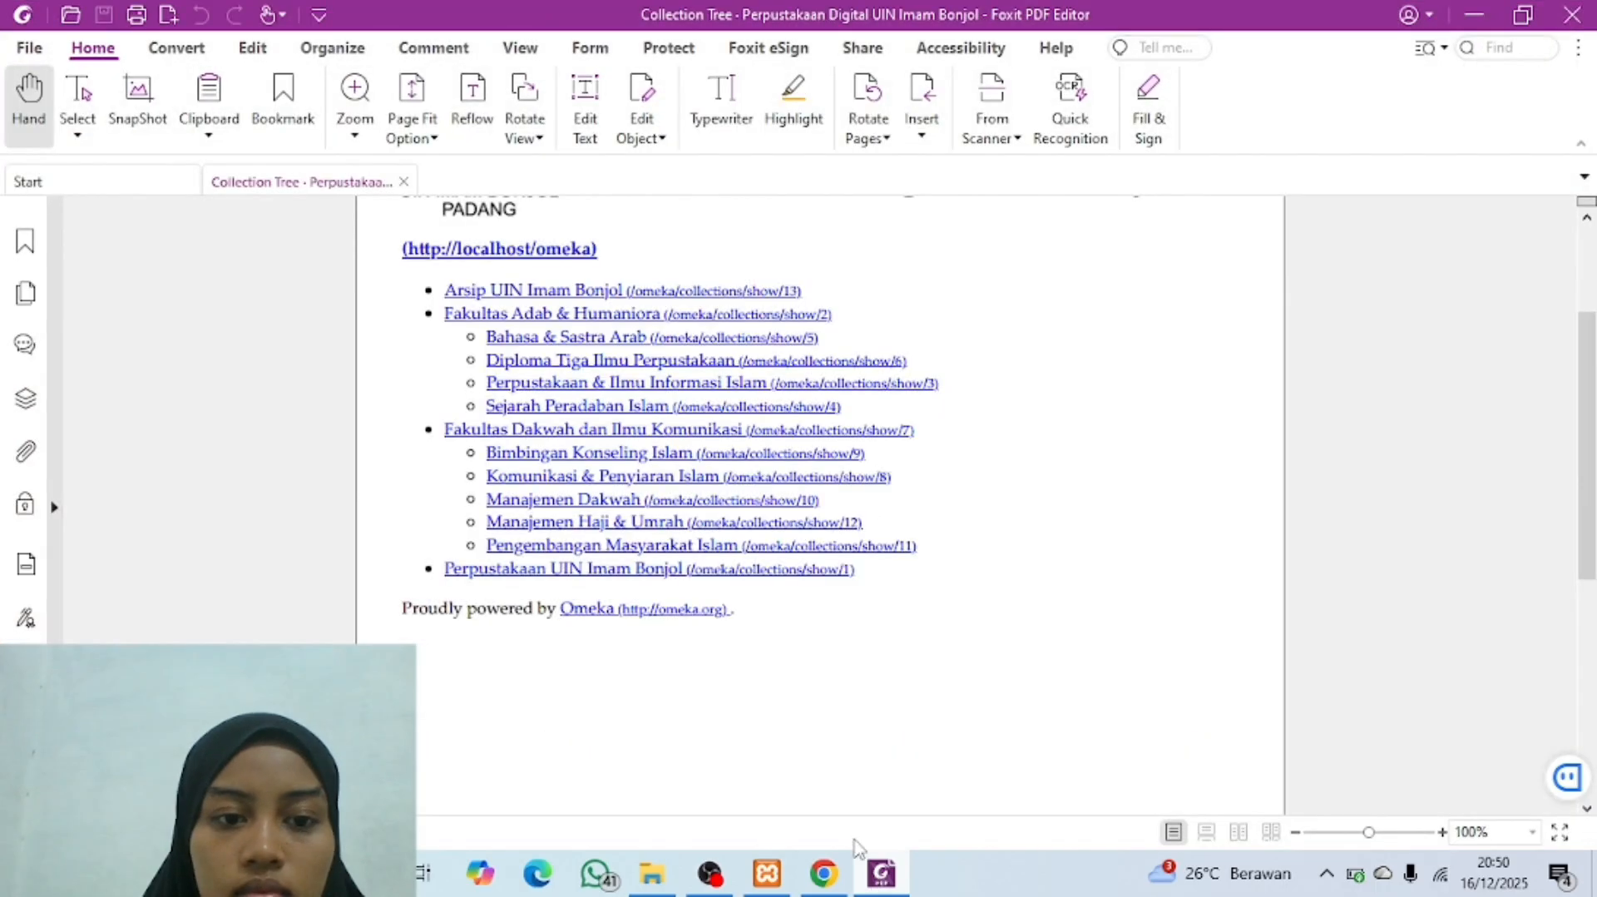
mouse_move(885, 887)
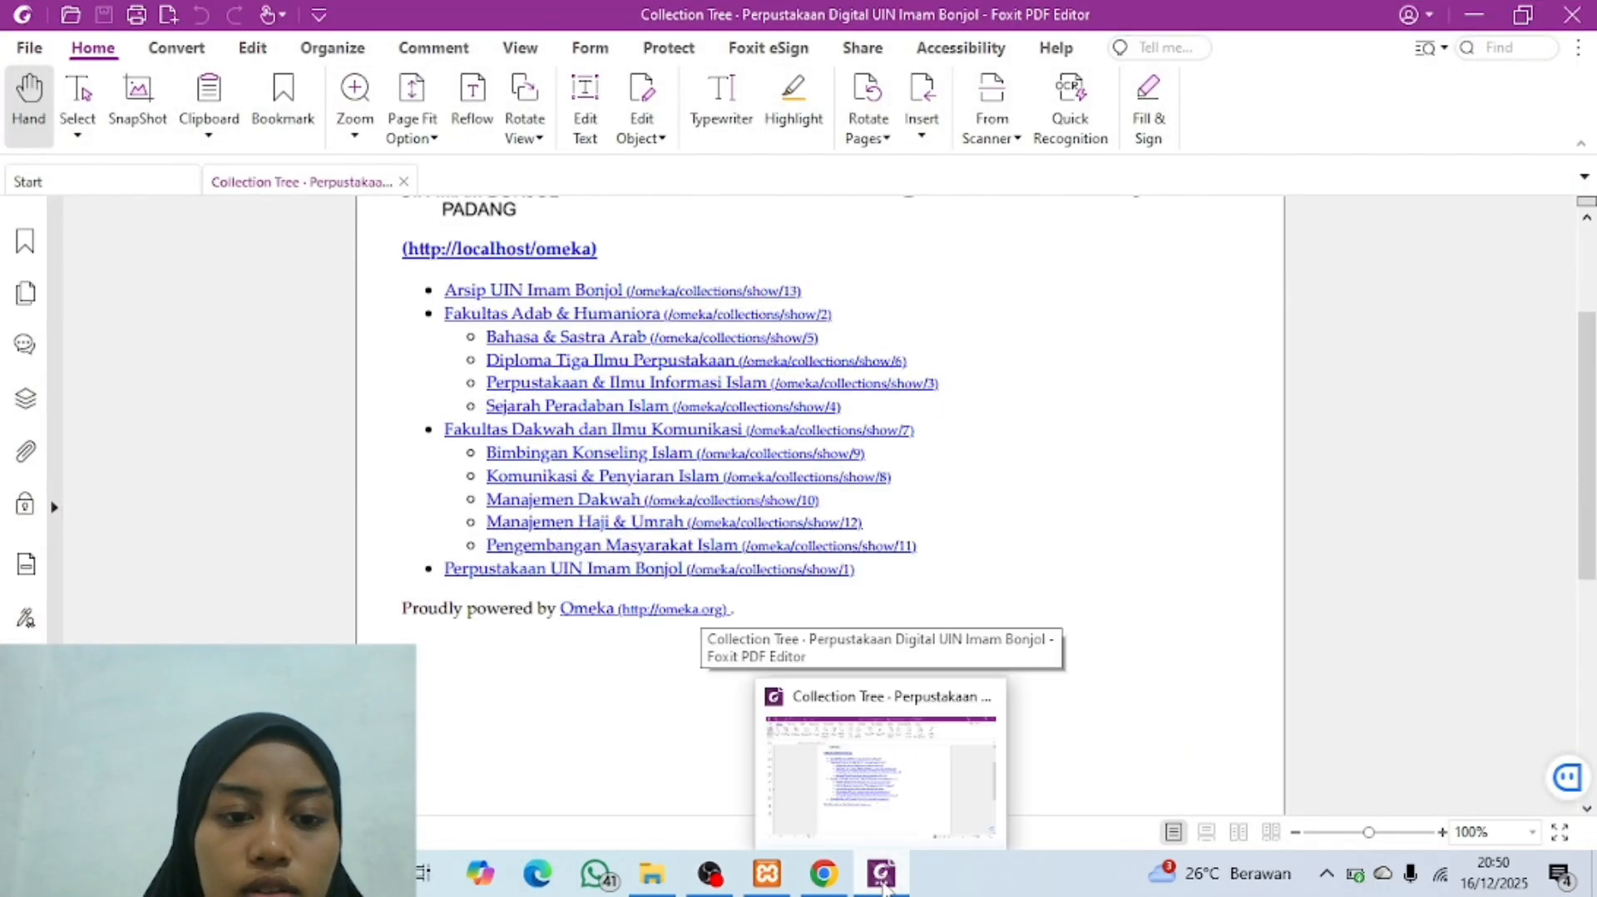
click(883, 884)
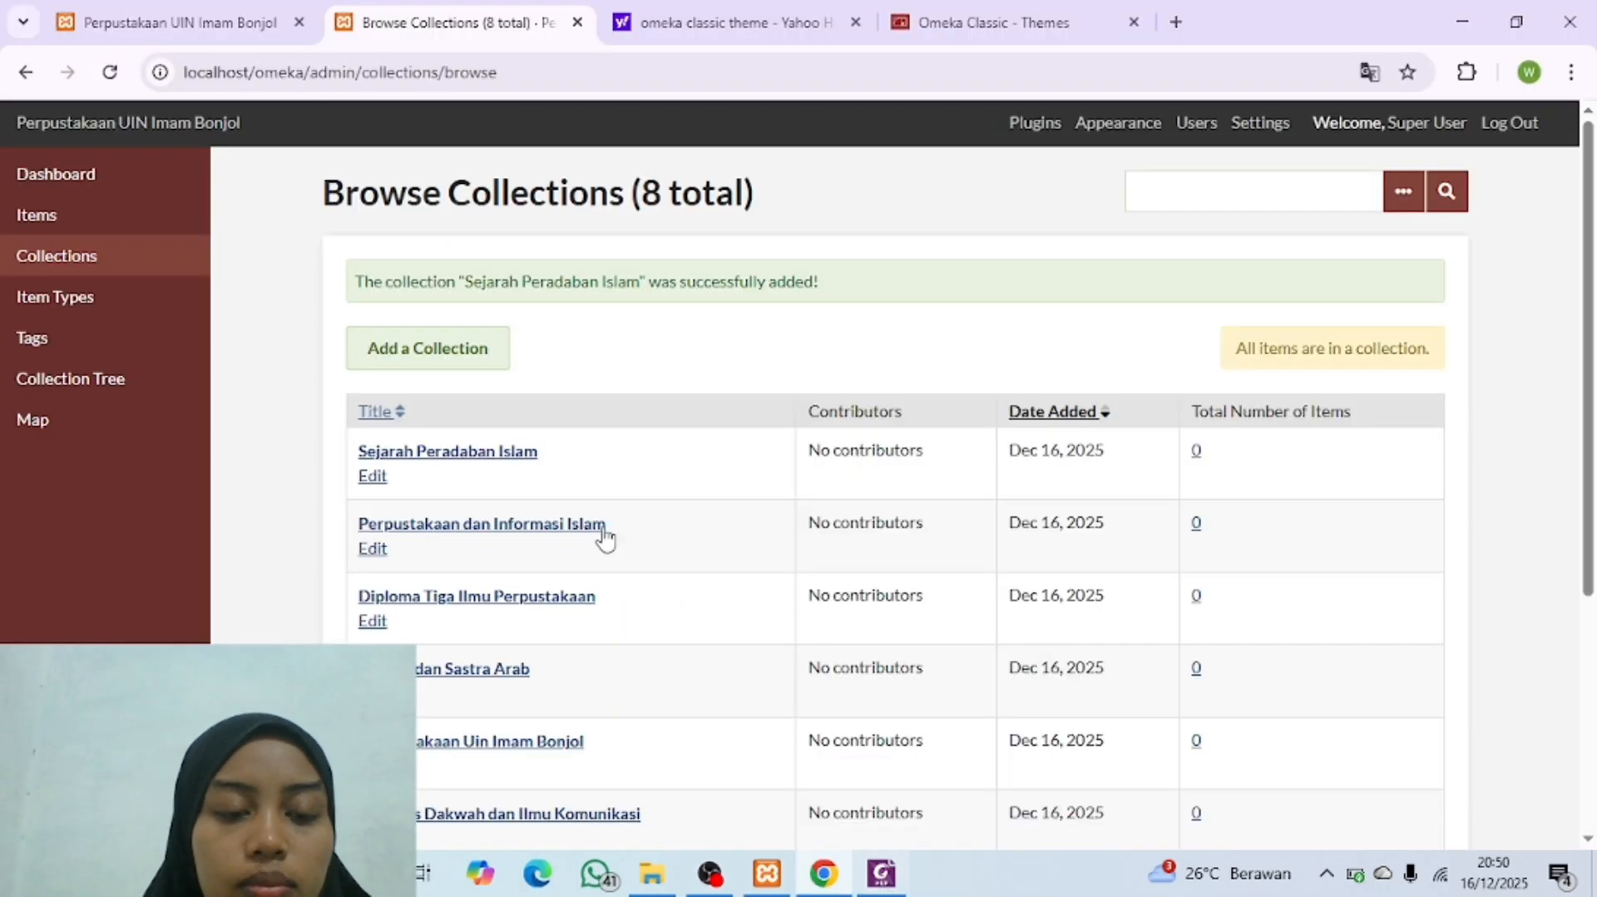
click(419, 358)
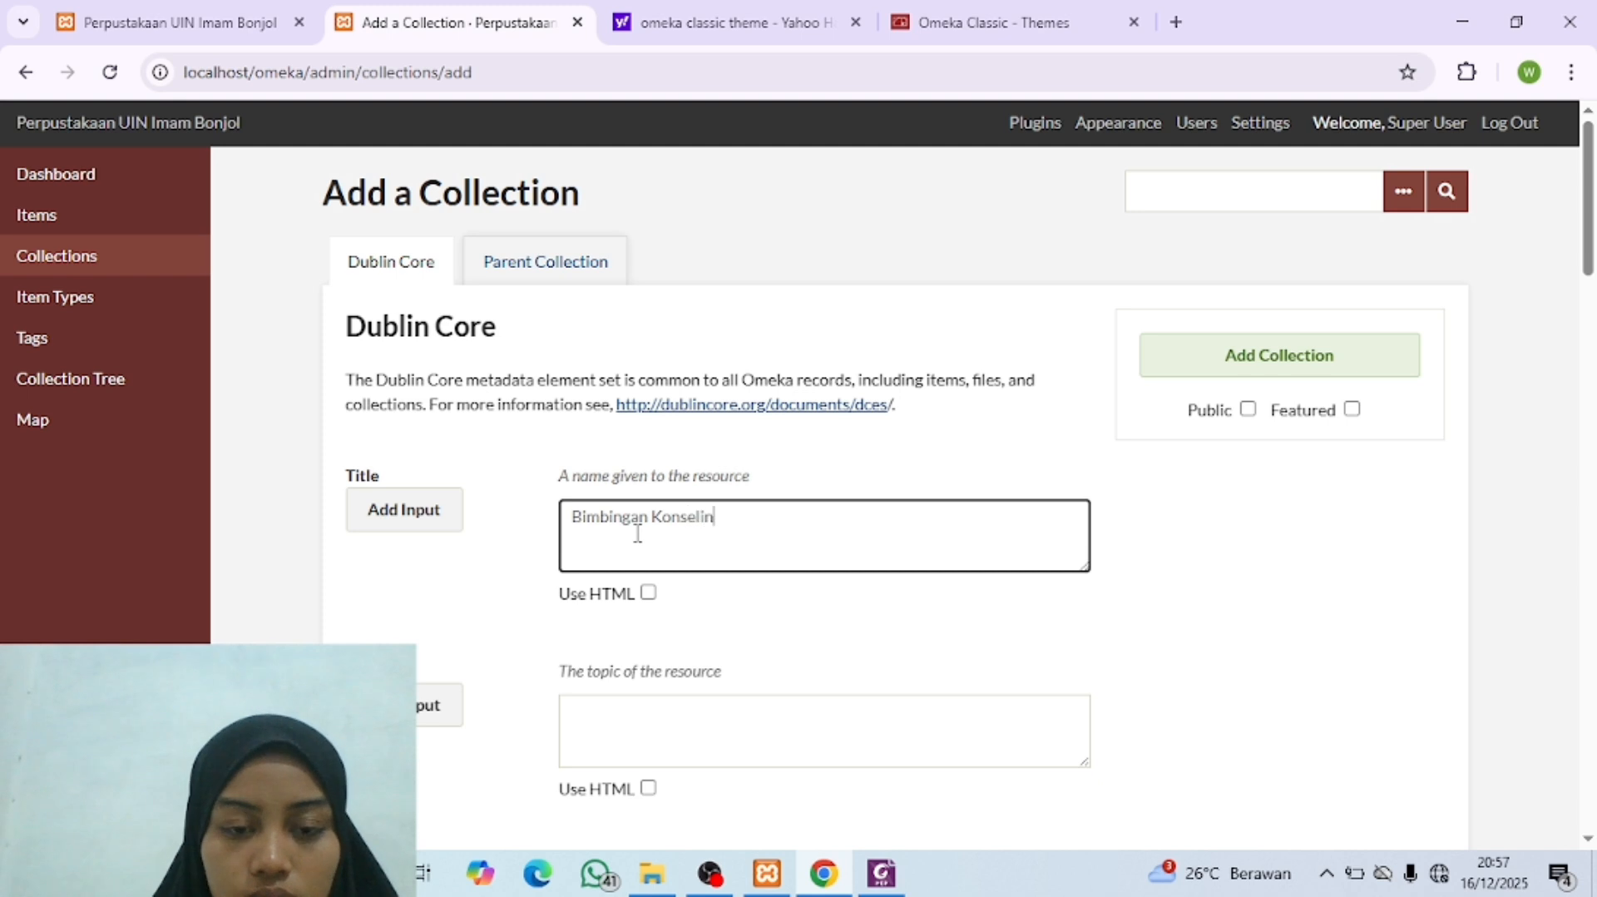
click(883, 874)
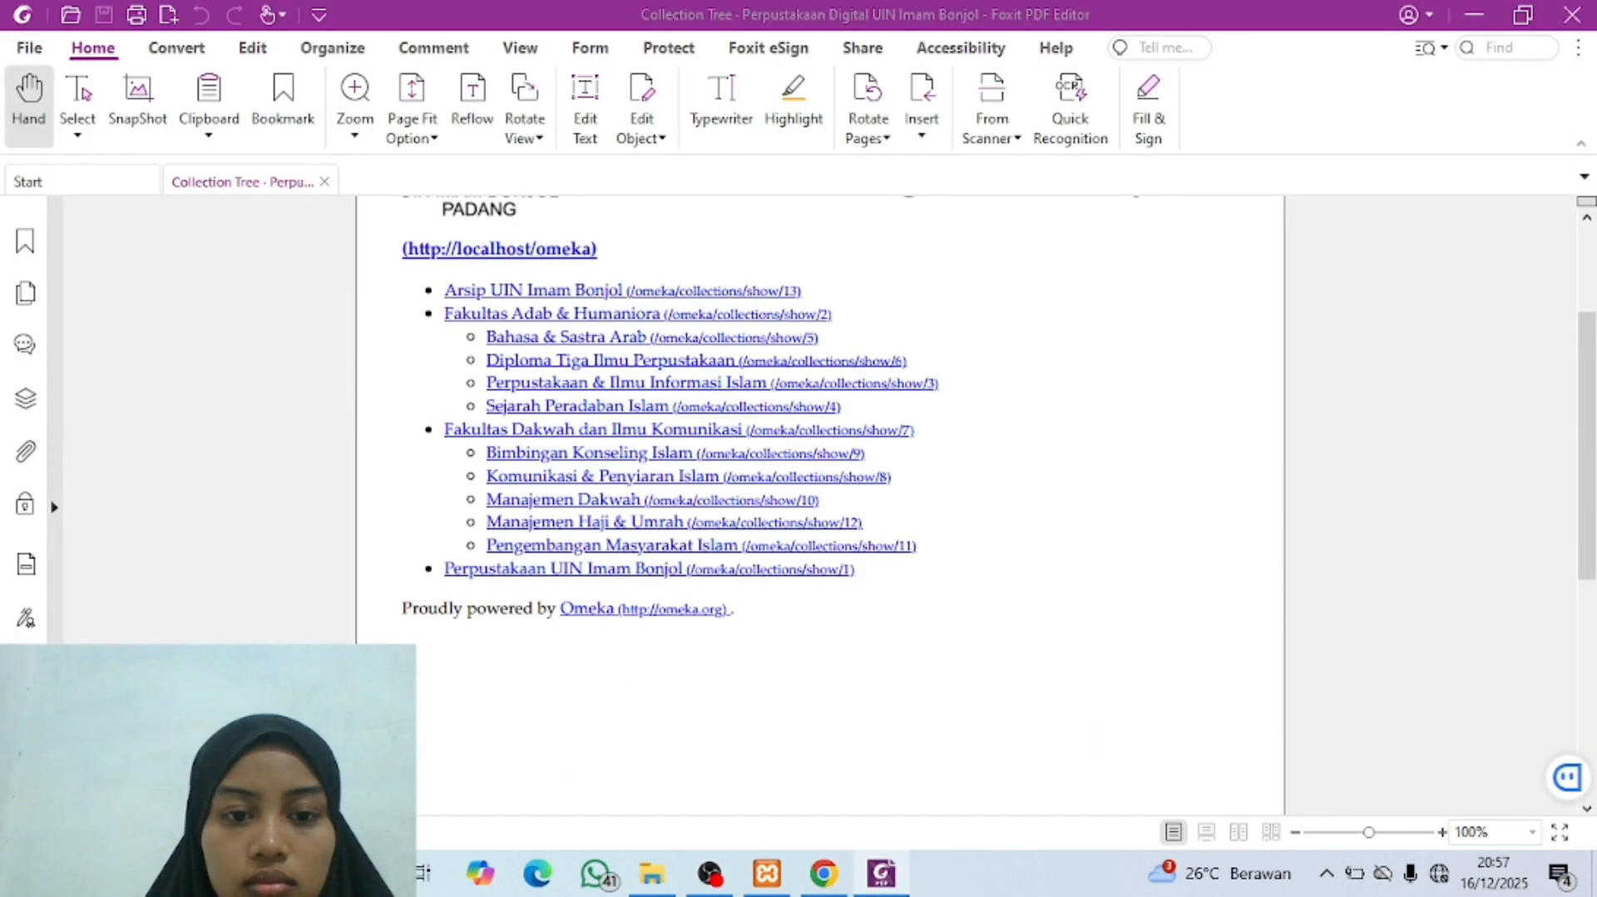
click(884, 873)
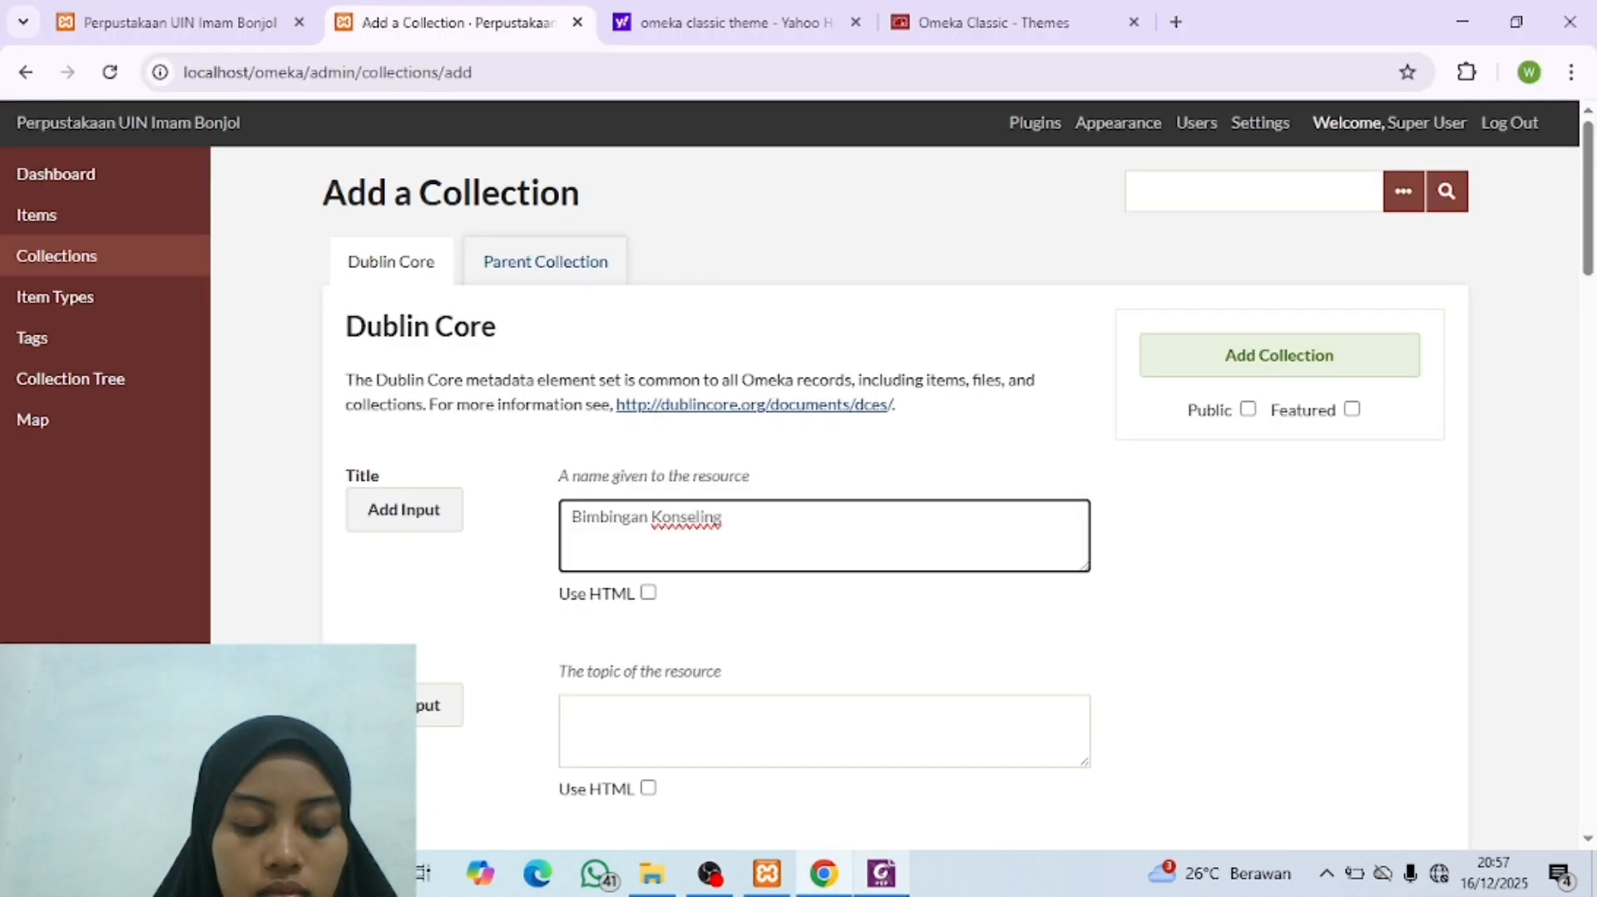
Step: Set "Fakultas Dakwah dan Ilmu Komunikasi" as parent of the "Bimbingan Konseling Islam" collection, make it public and add it
click(551, 280)
click(689, 453)
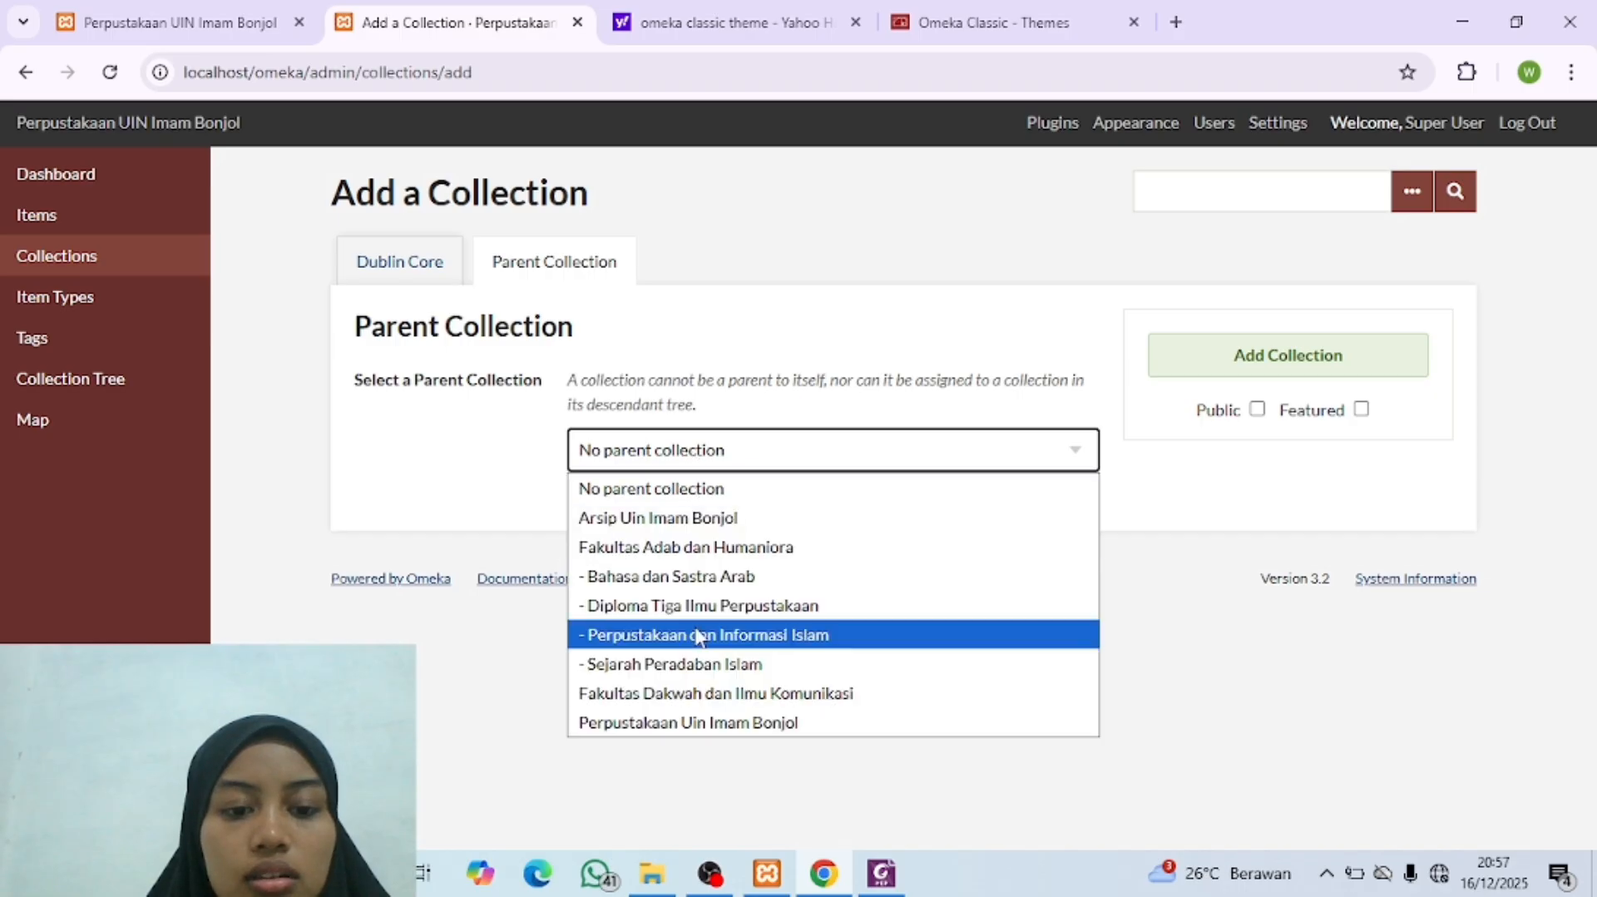
click(703, 693)
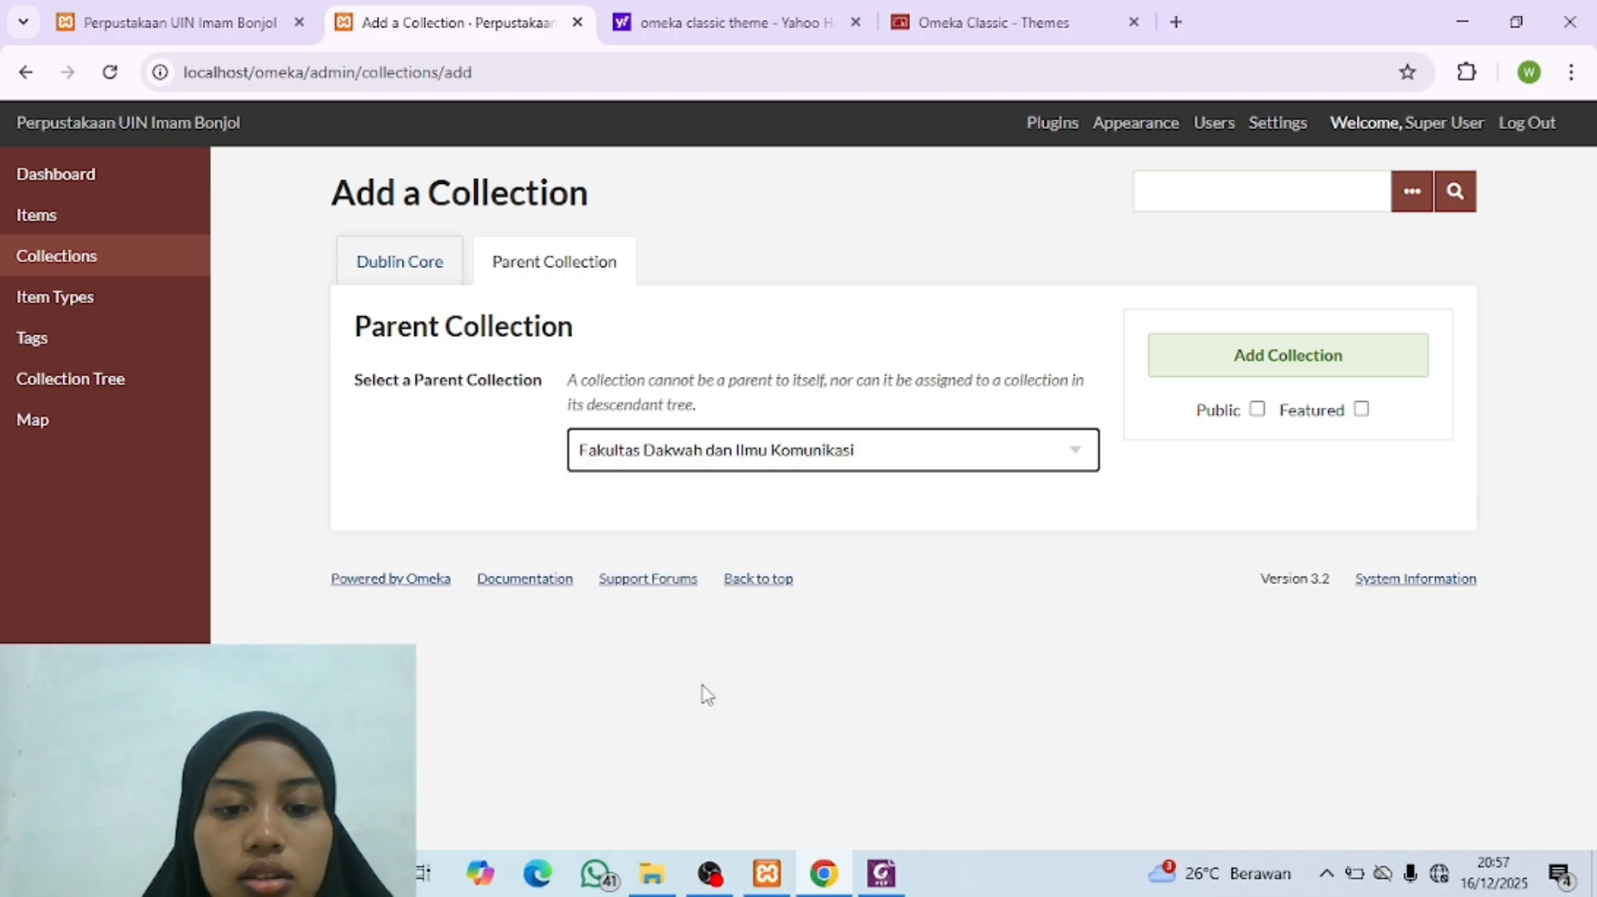
click(1259, 412)
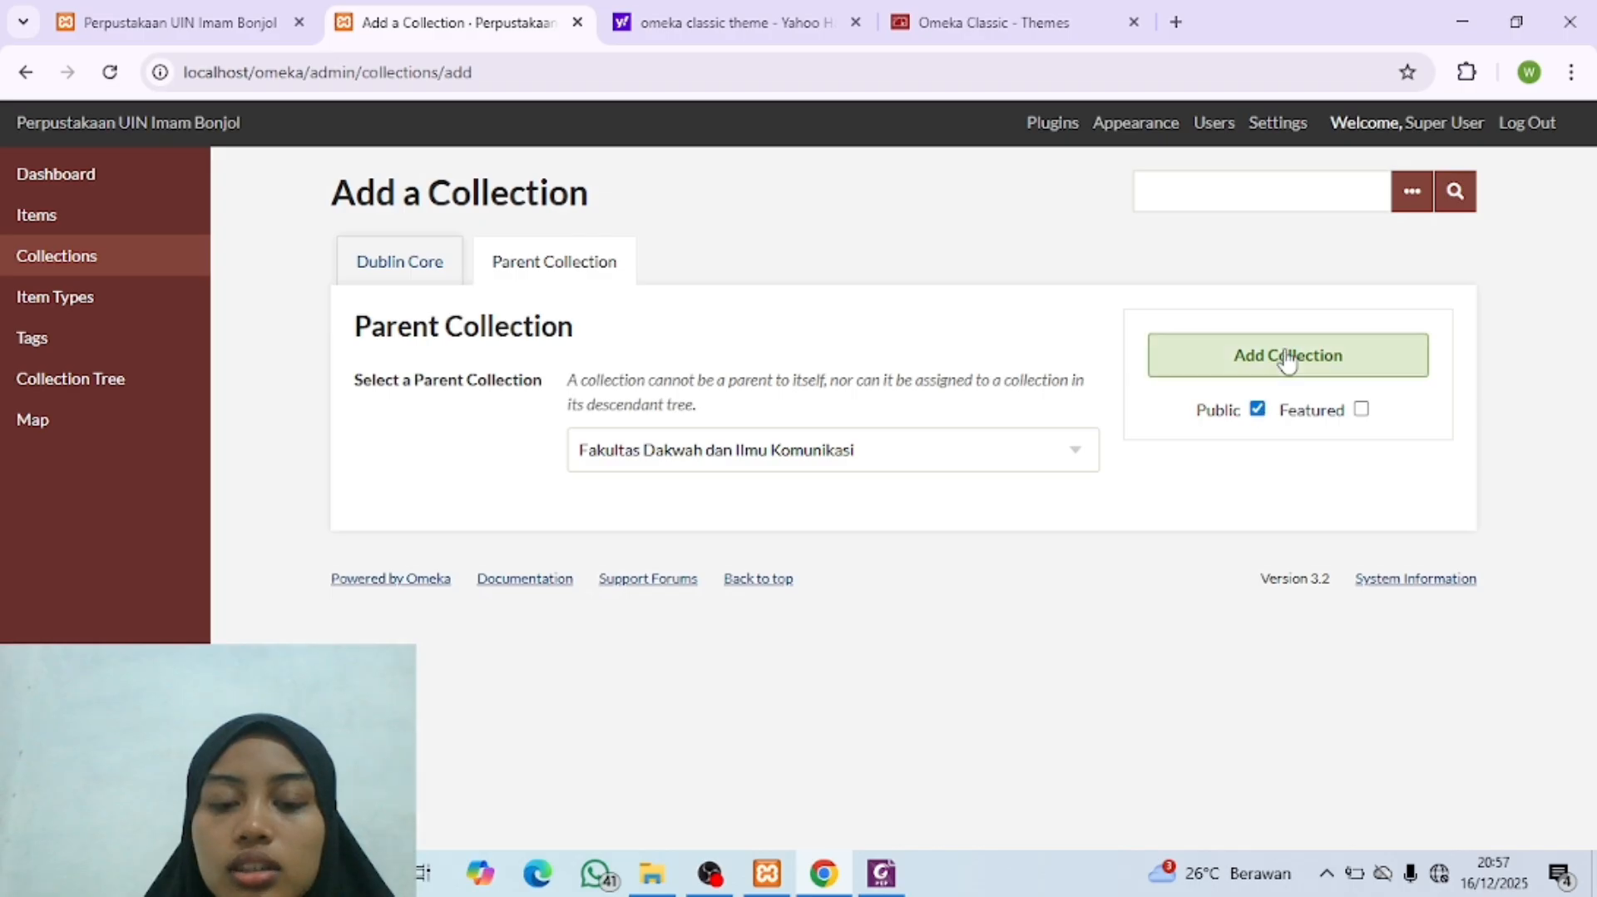
click(1288, 356)
Step: Start another collection, check the next sub-entry in the Collection Tree PDF and enter the title "Komunikasi Penyiaran Islam"
click(459, 360)
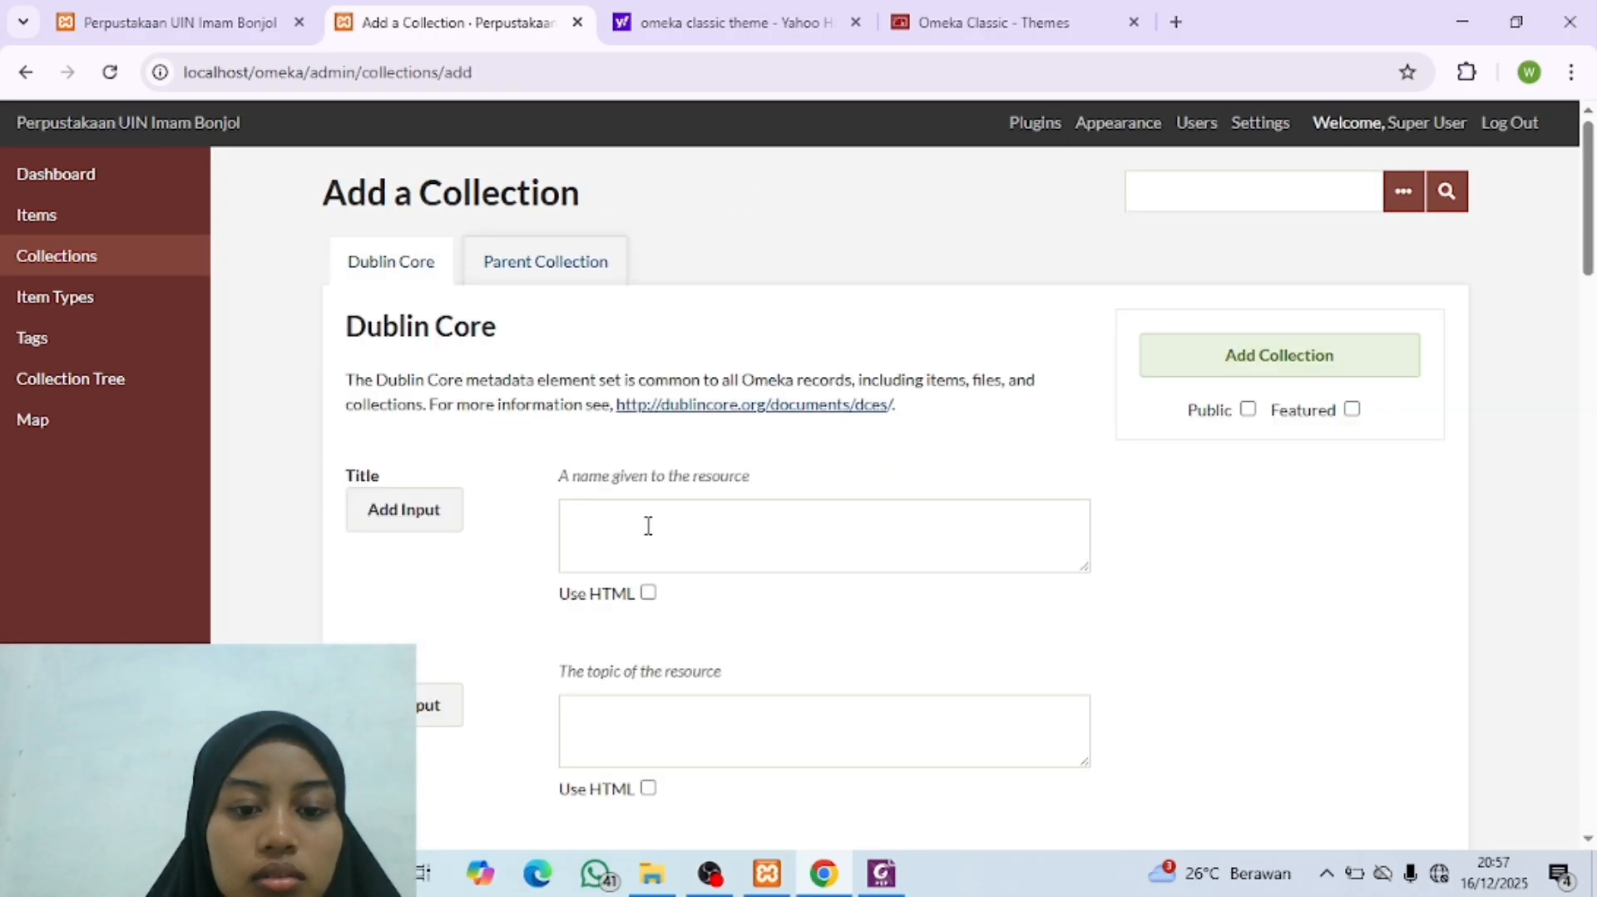
click(649, 526)
click(884, 883)
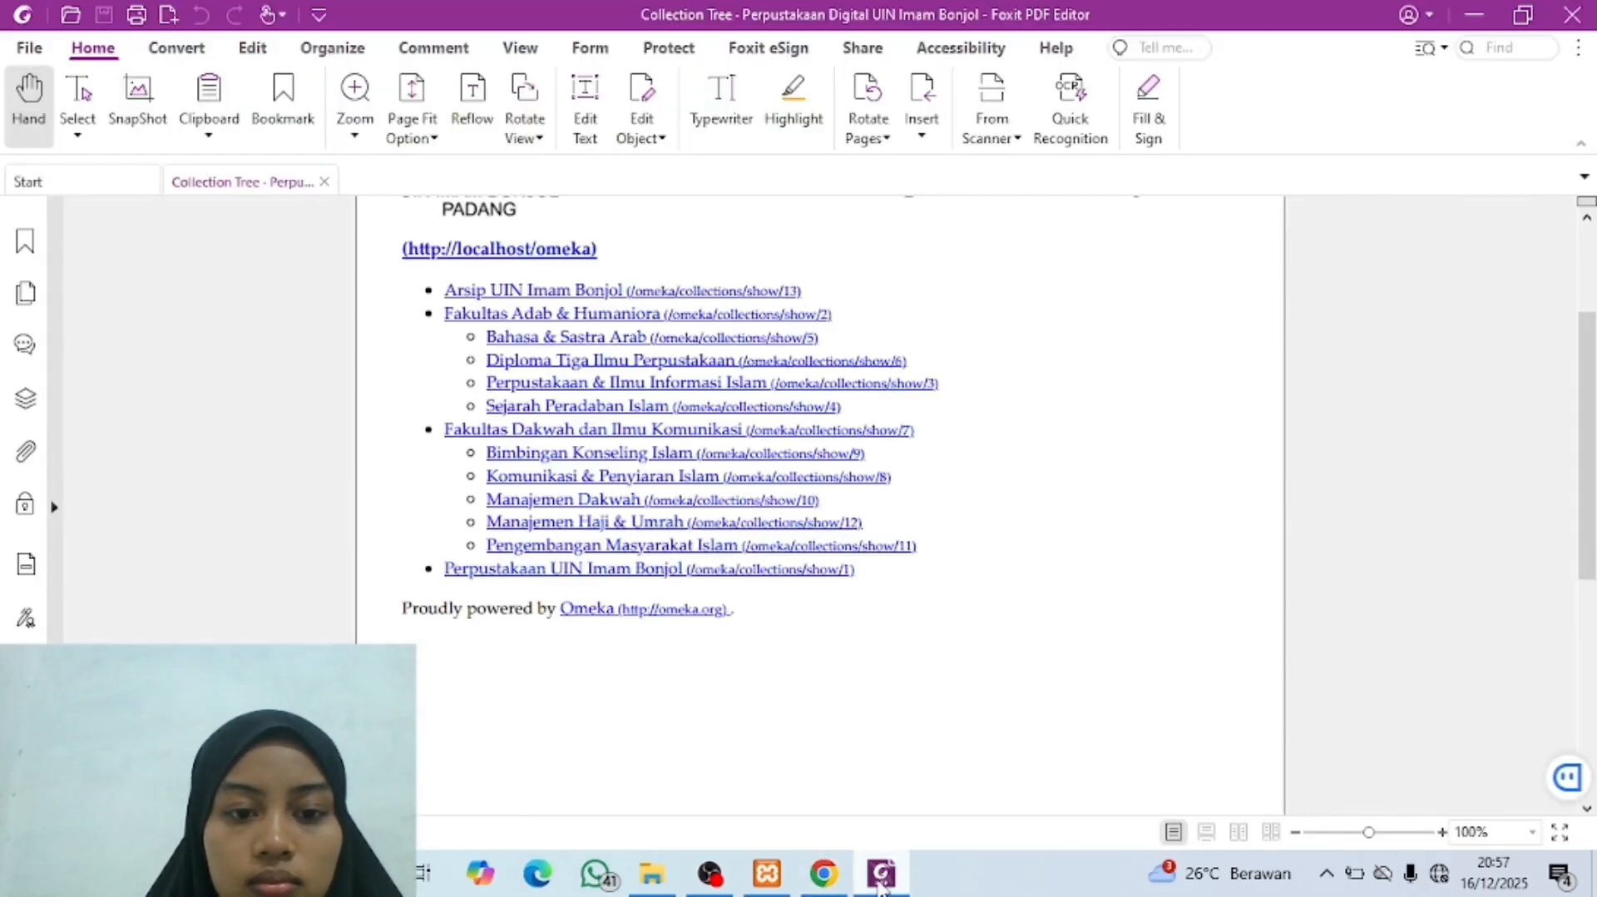
click(881, 885)
text(Komu)
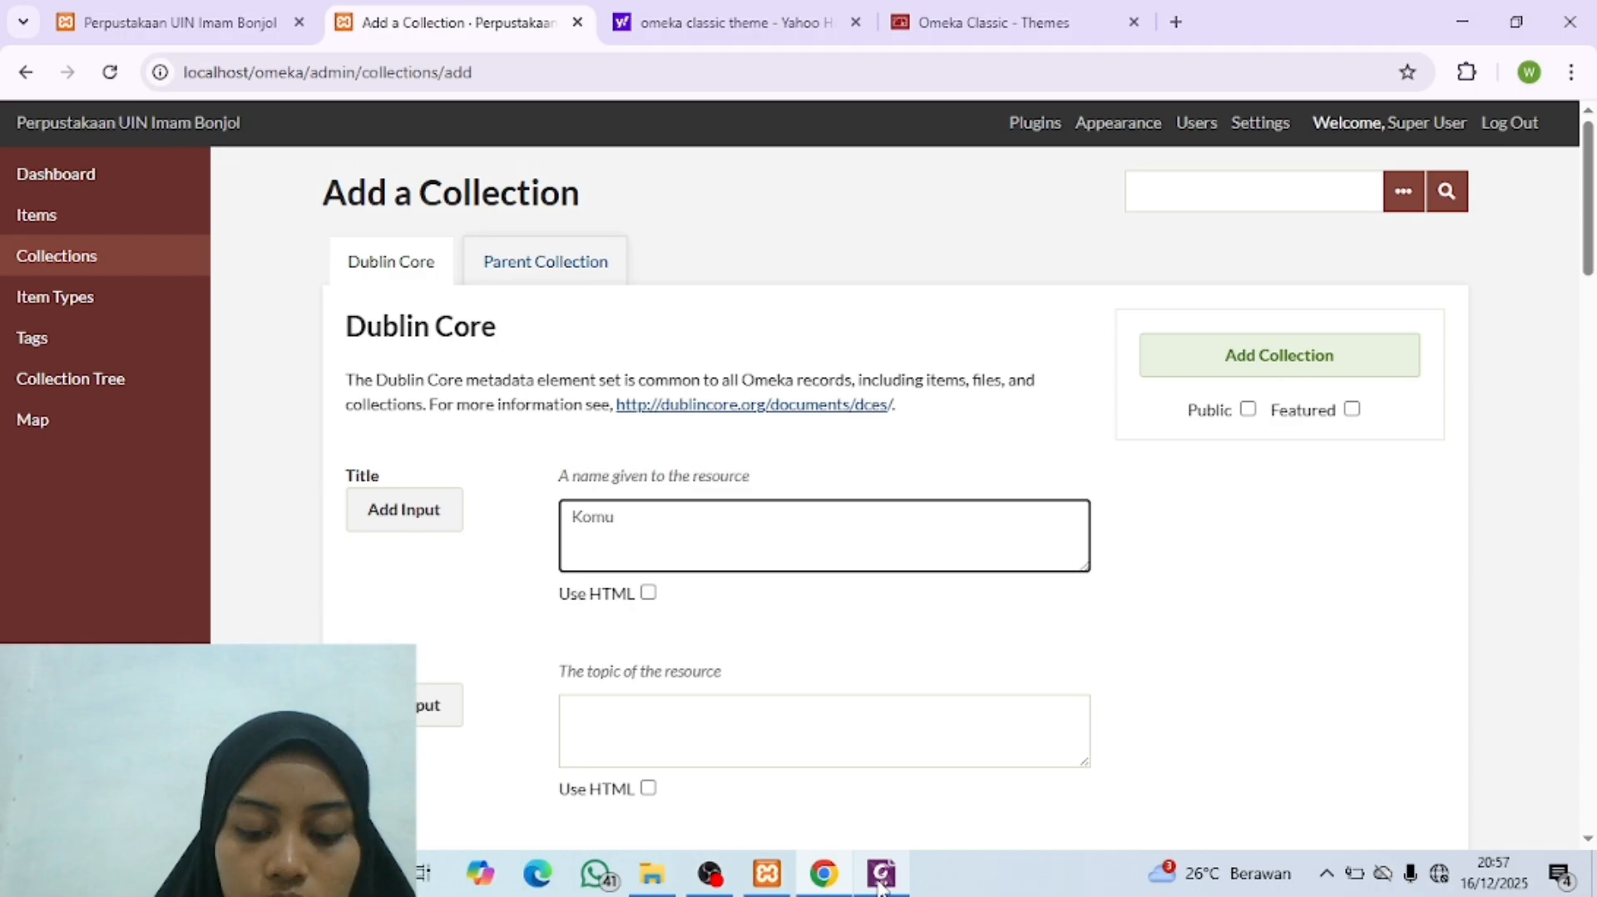
text(nikasi)
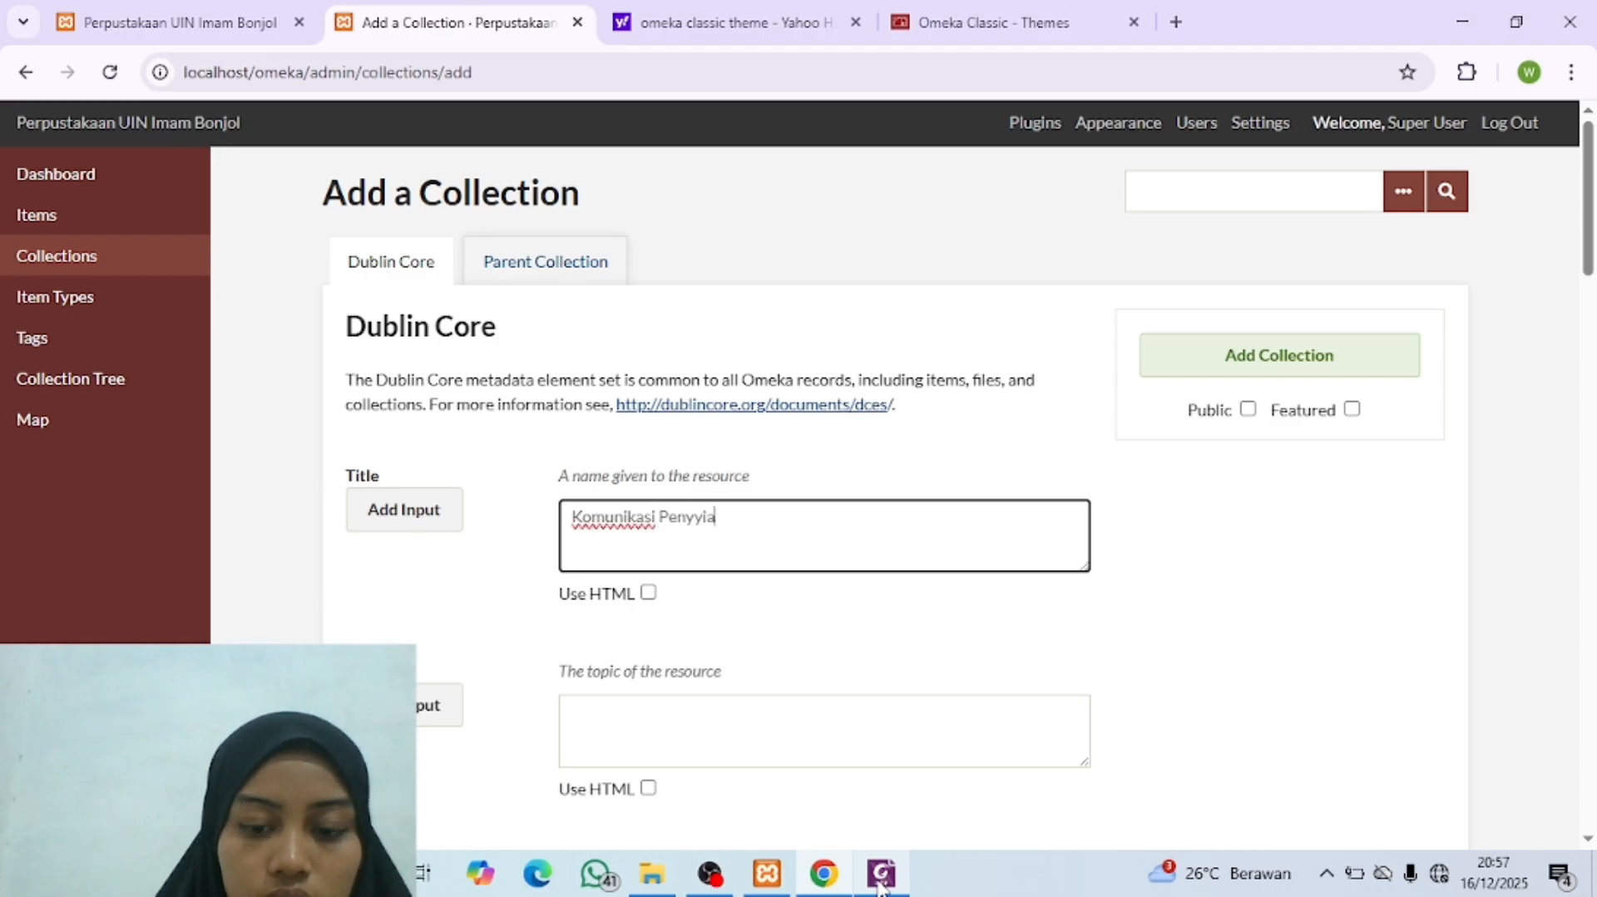
text( Penyiaran)
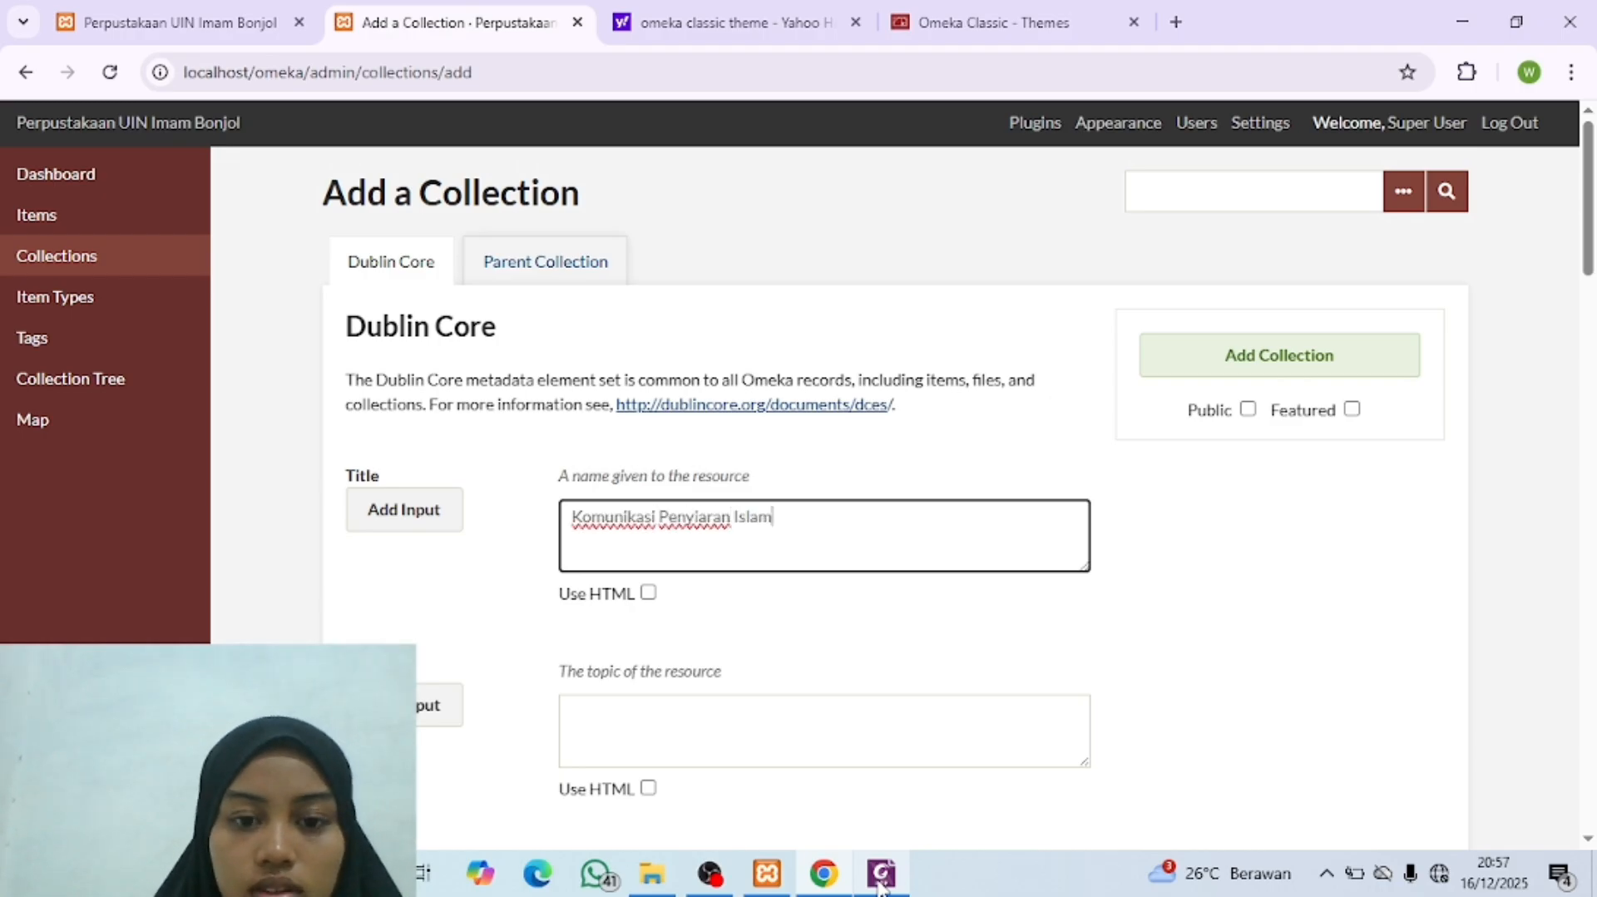
text( Islam)
Step: Set "Fakultas Dakwah dan Ilmu Komunikasi" as parent of the "Komunikasi Penyiaran Islam" collection, make it public and add it
click(549, 264)
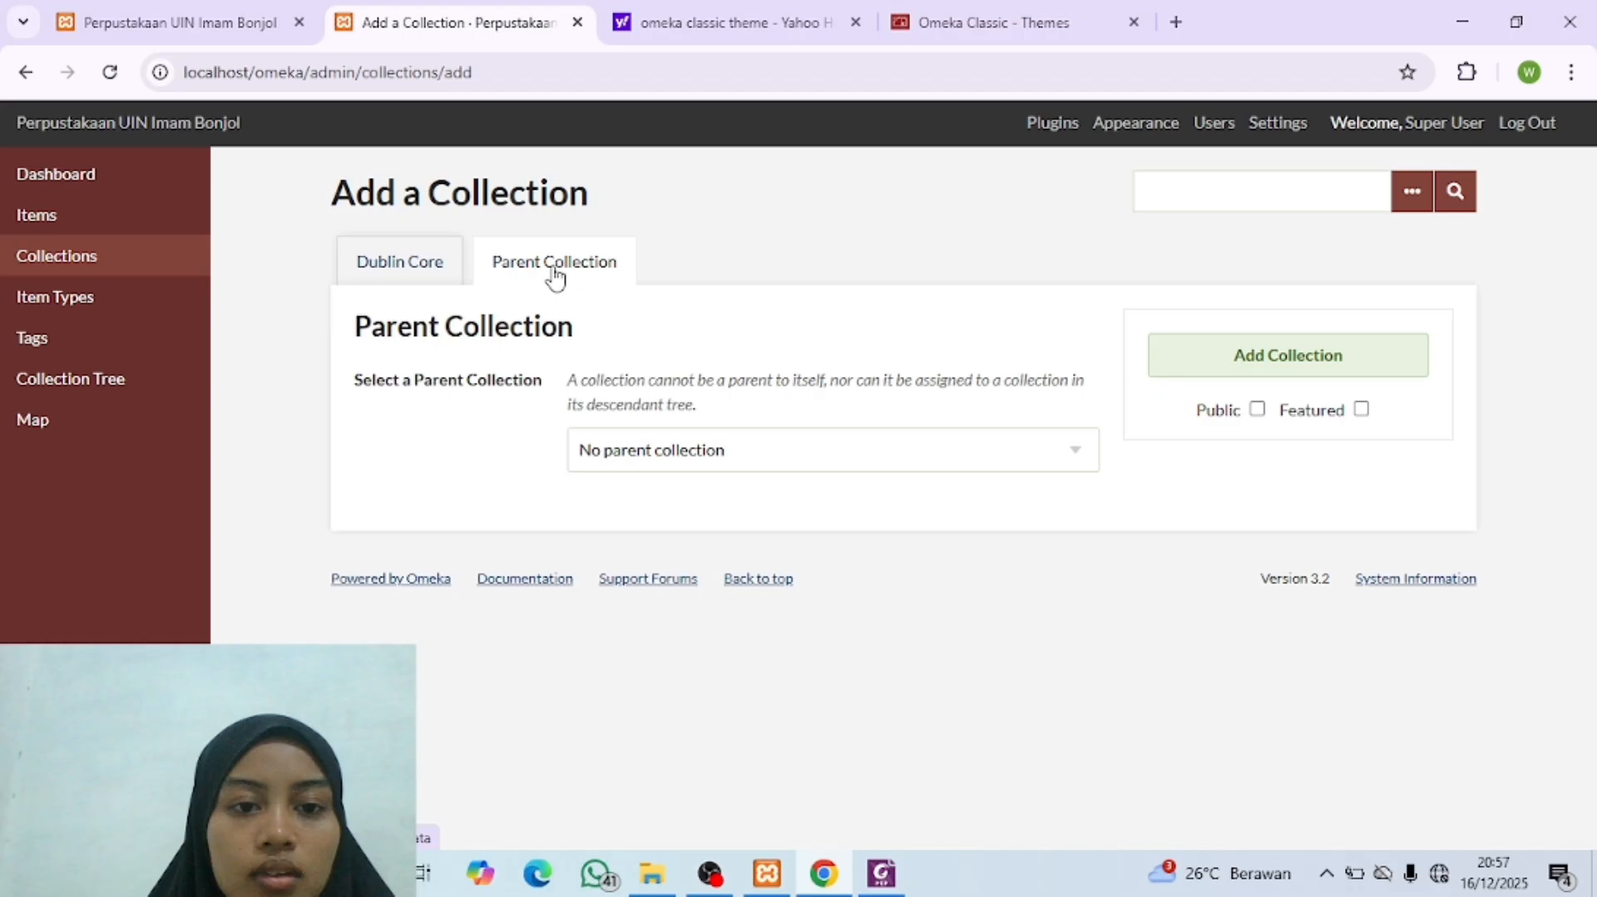
click(652, 455)
click(681, 701)
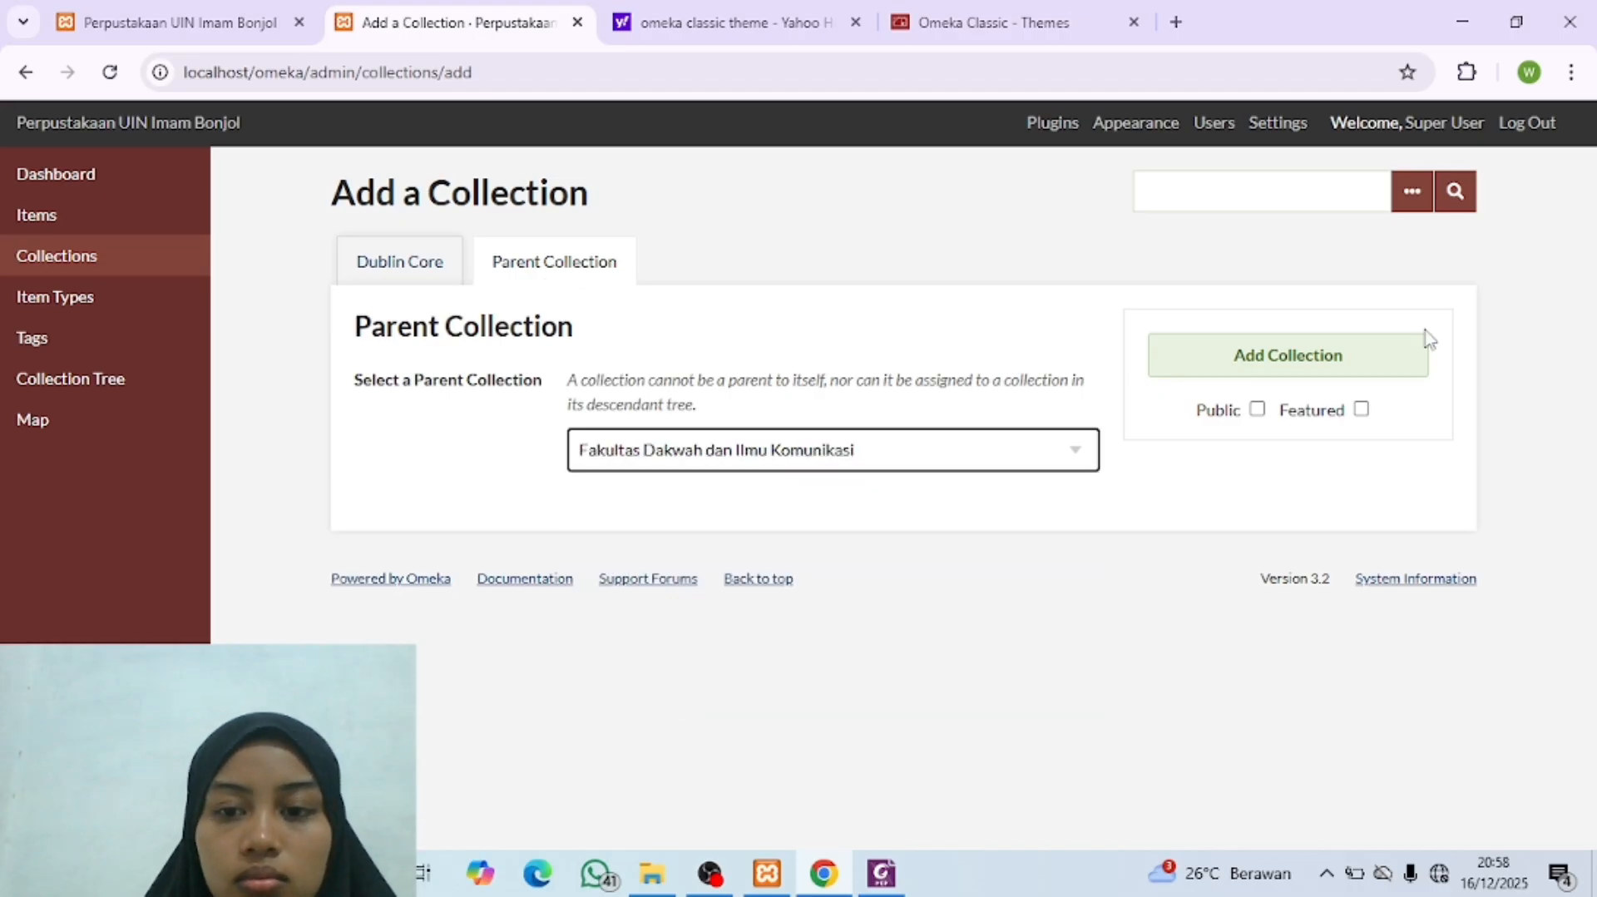
click(1257, 409)
click(1288, 380)
Step: Check the next sub-entry in the Collection Tree PDF and add a public collection titled "Manajemen Dakwah" without choosing a parent
mouse_move(882, 874)
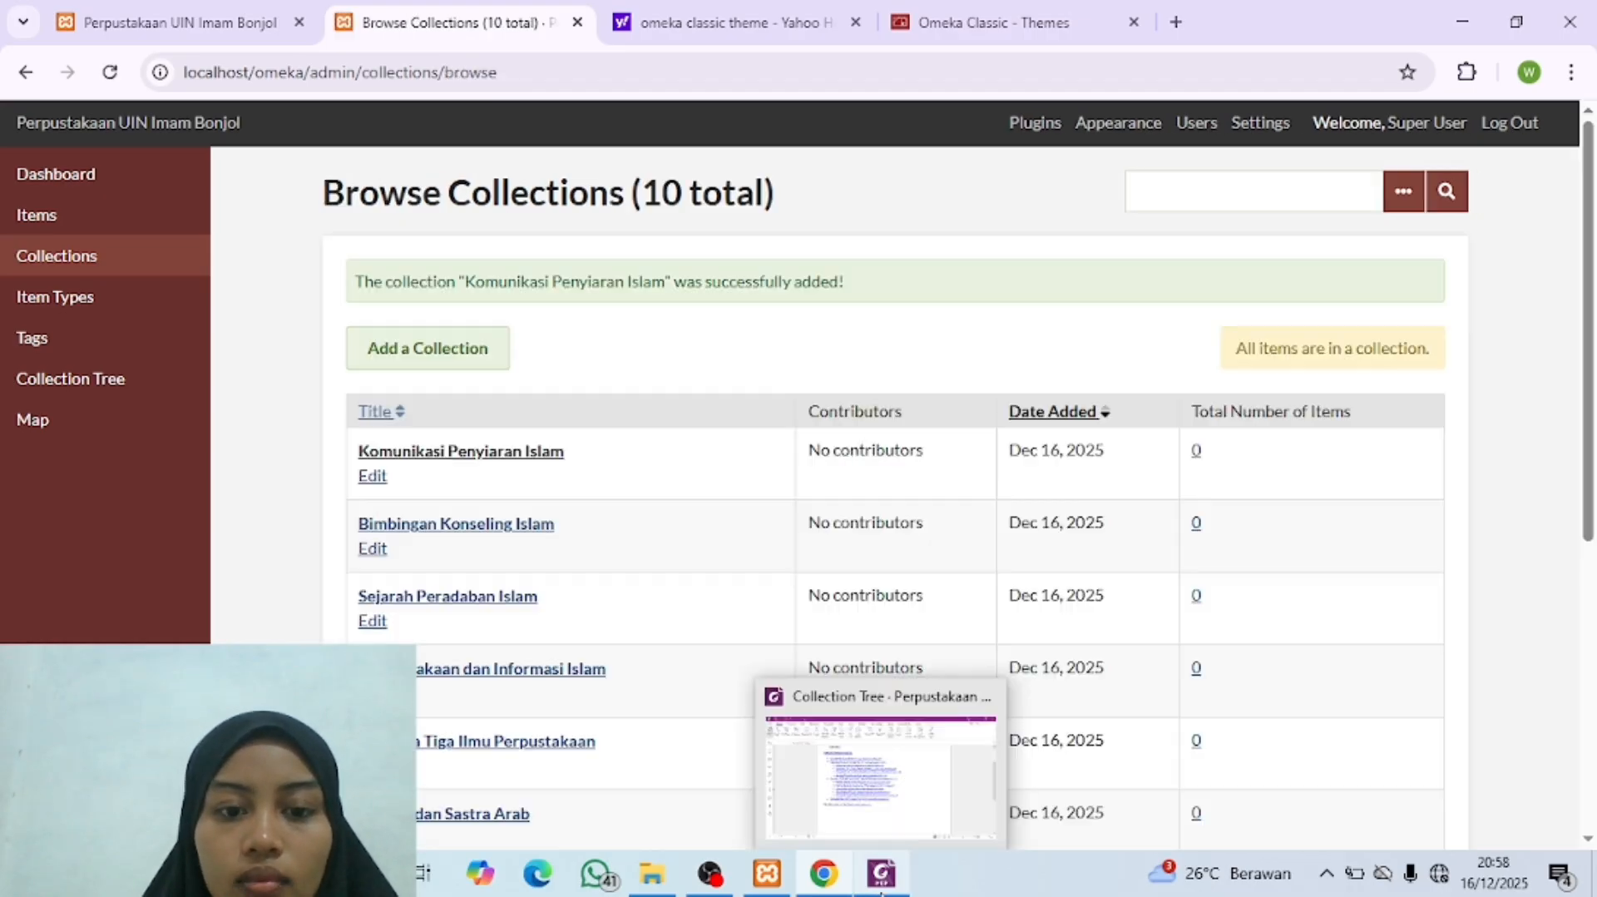
click(832, 732)
click(880, 873)
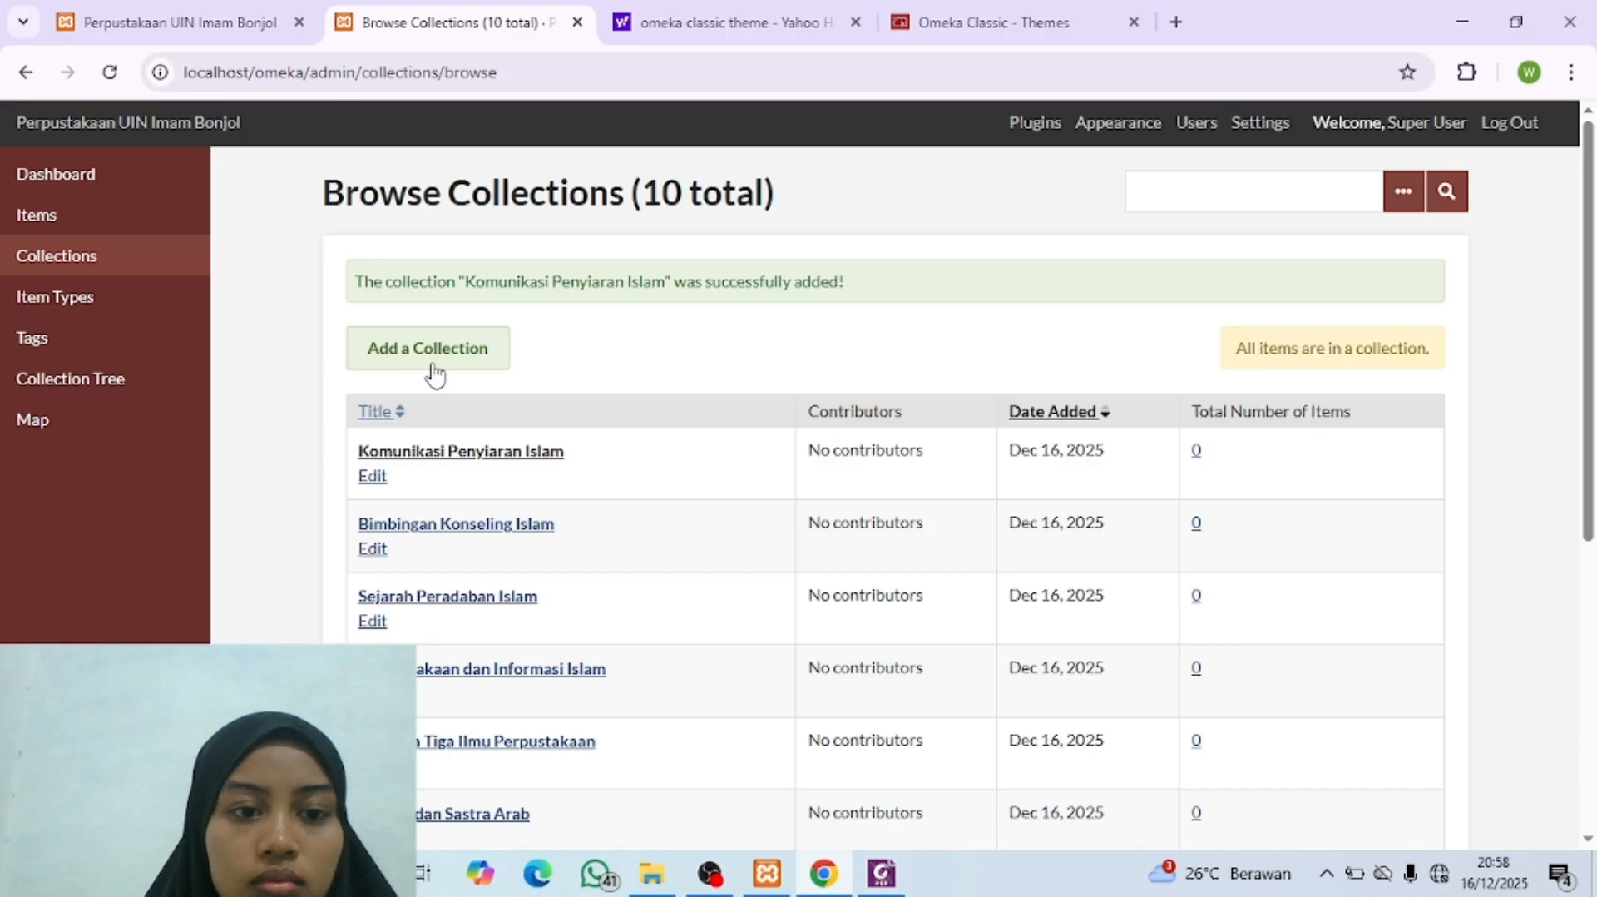
click(430, 350)
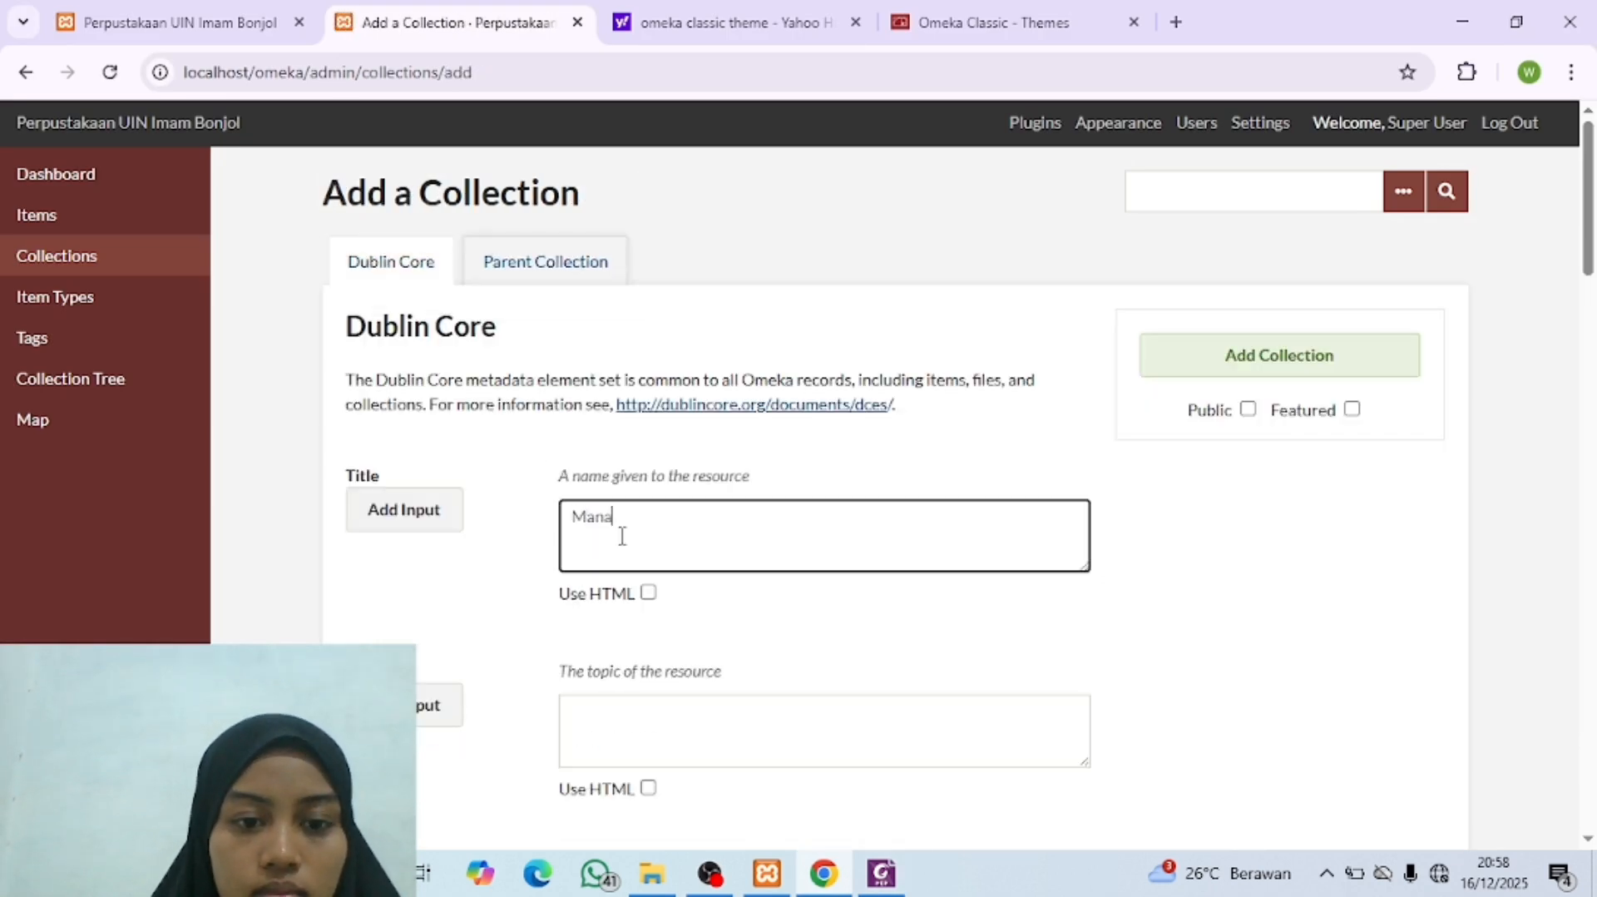
text(en Dakwa)
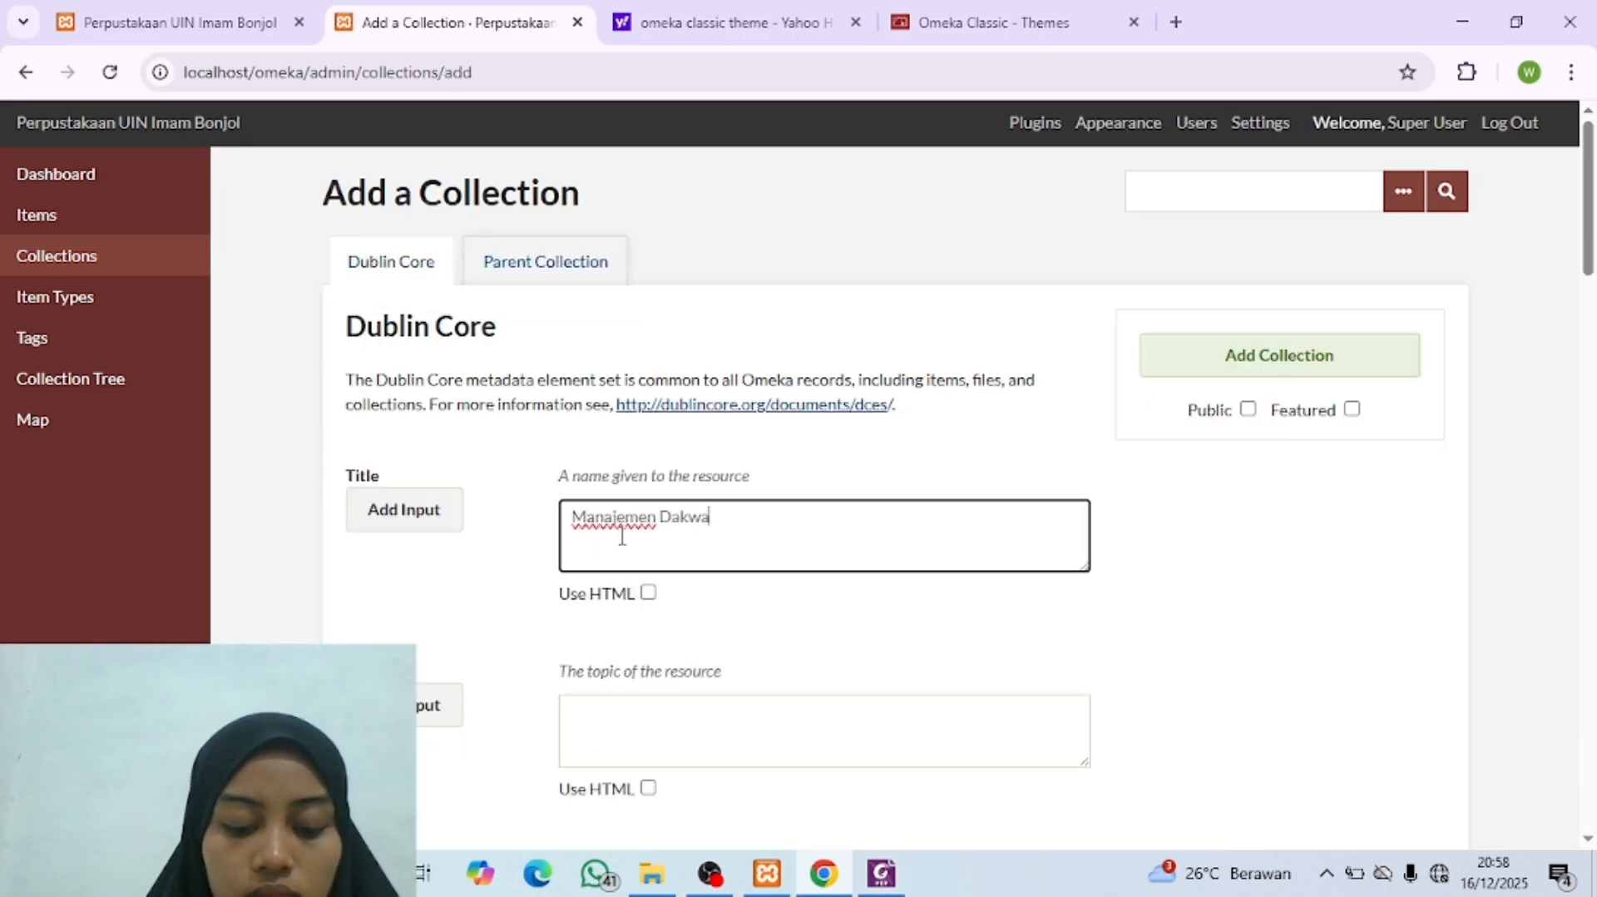
text(h)
click(1247, 409)
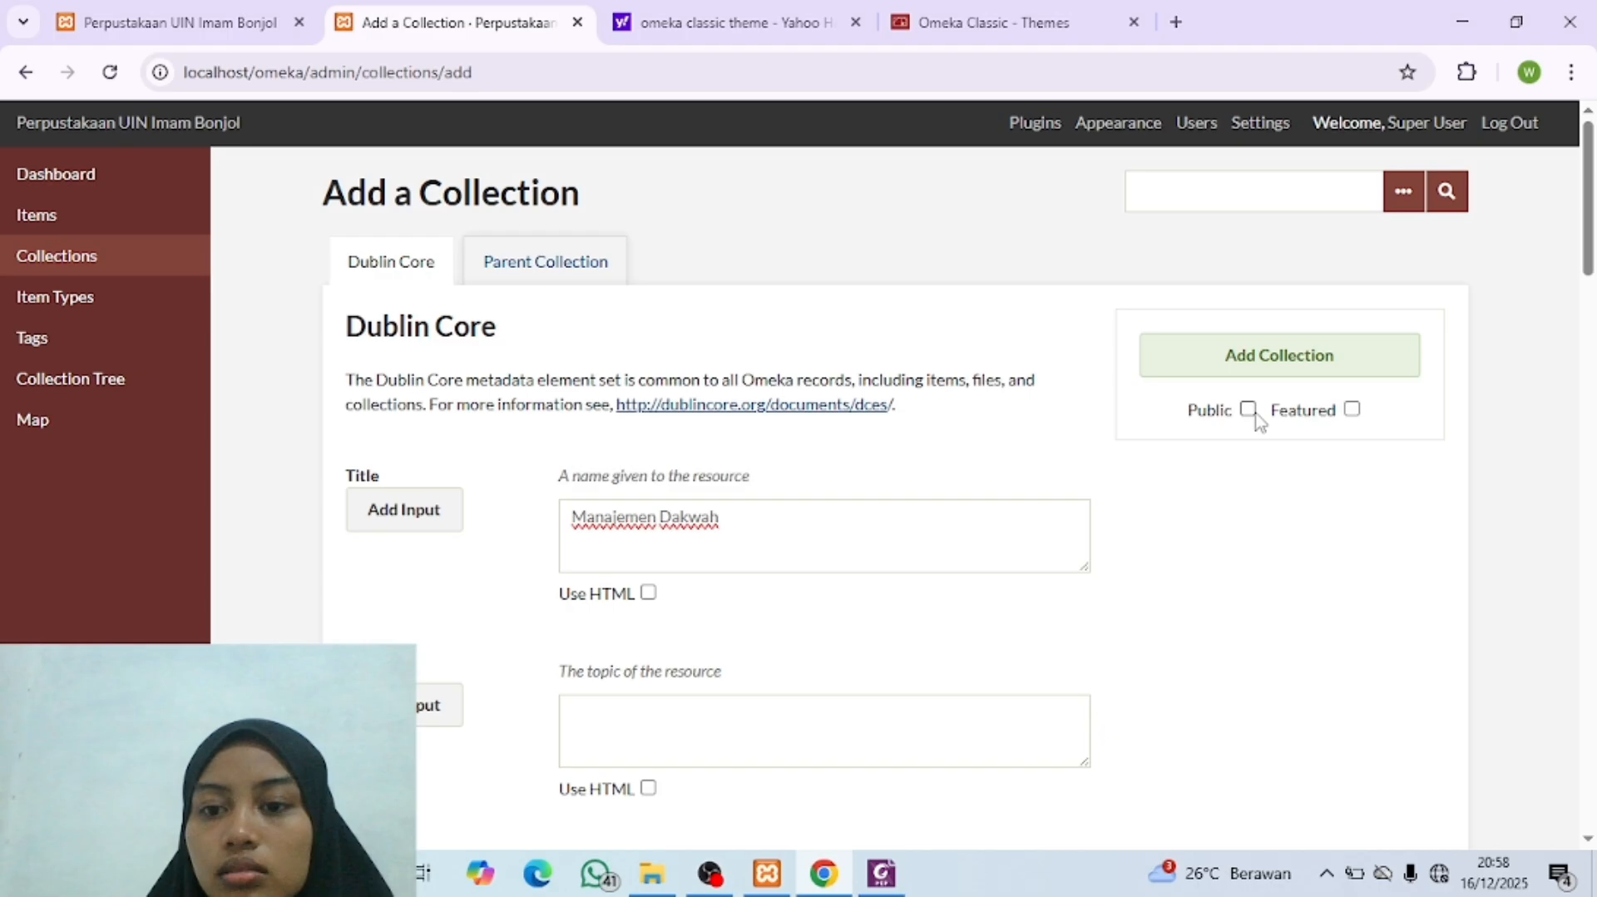
click(1230, 361)
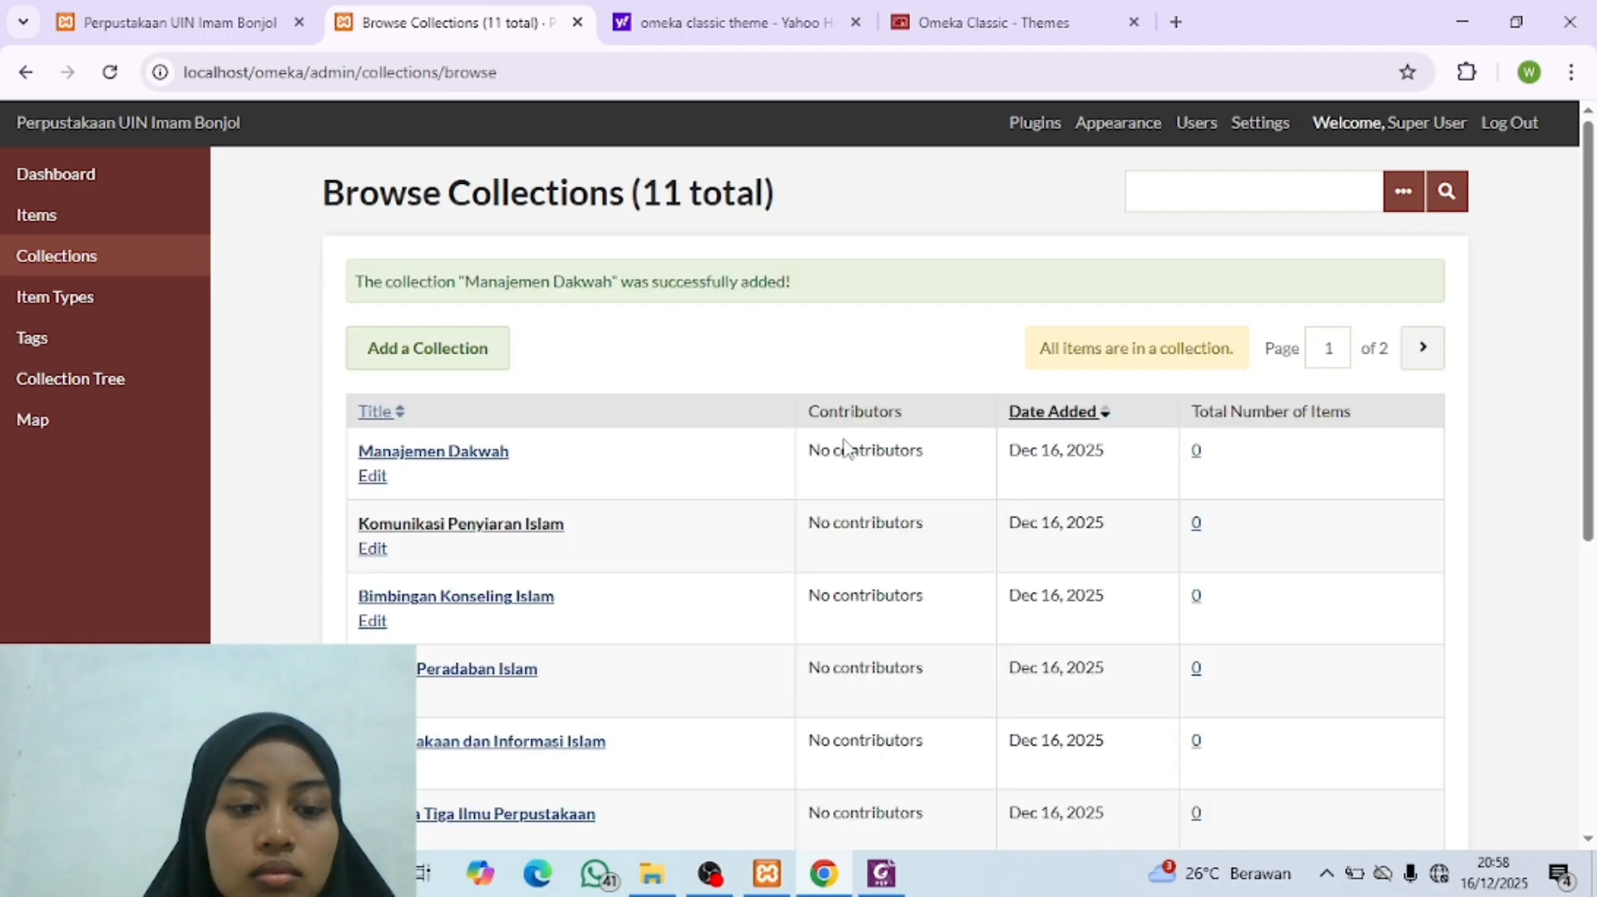
Step: Check the Collection Tree PDF again and start a new collection titled "Manajemen Haji & Umrah"
click(884, 889)
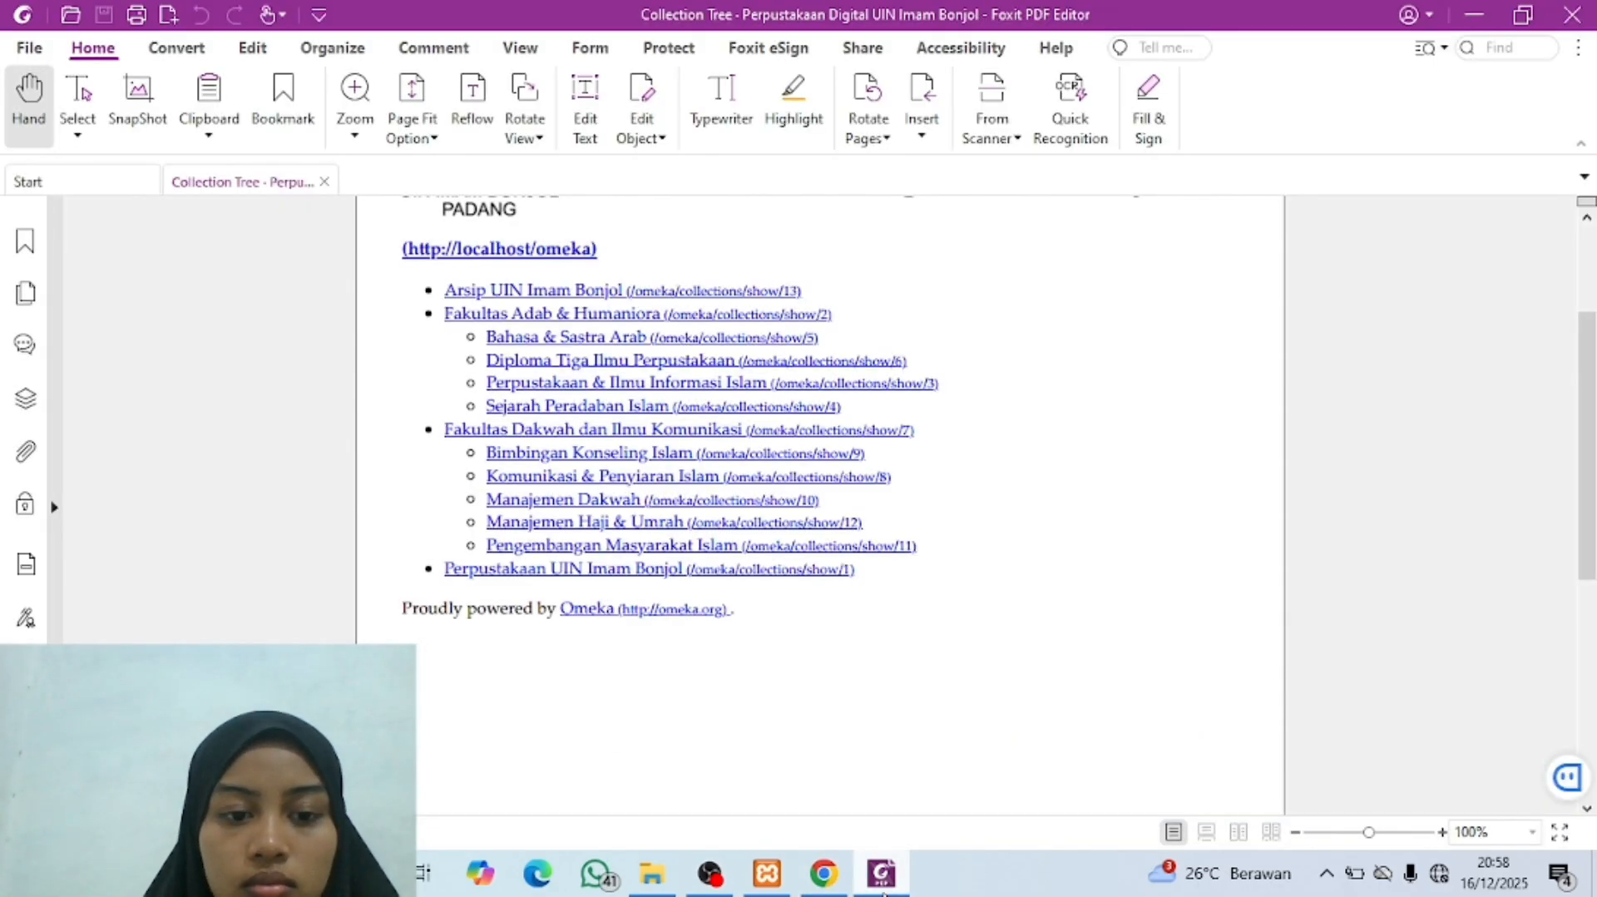
click(884, 882)
click(431, 347)
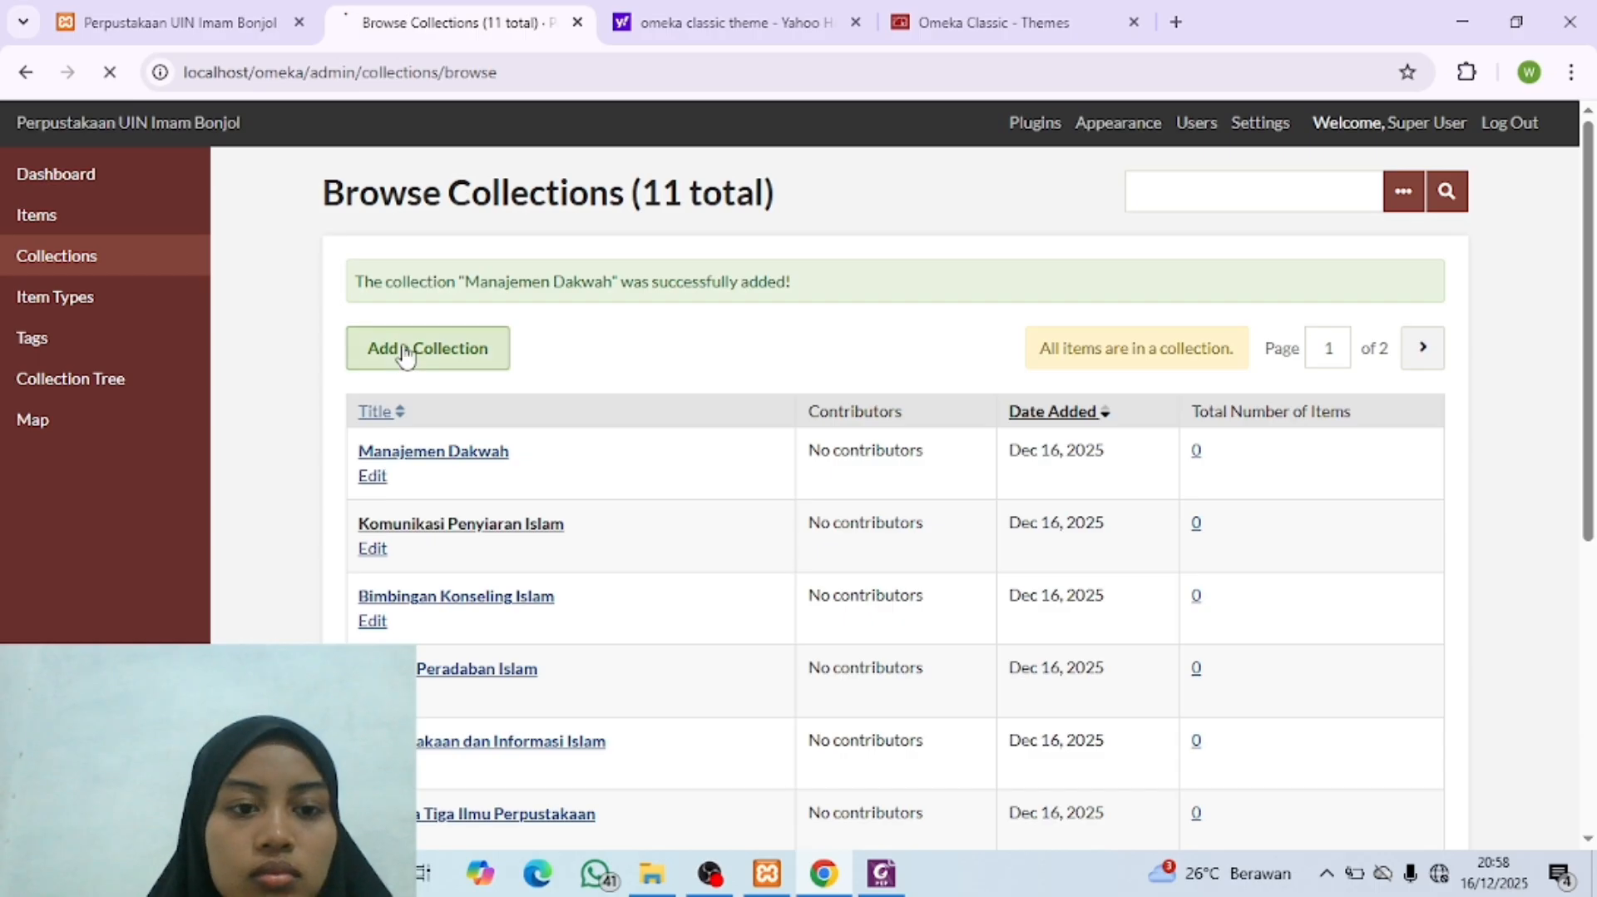
click(616, 517)
text(Manajemen Haji & Umrah)
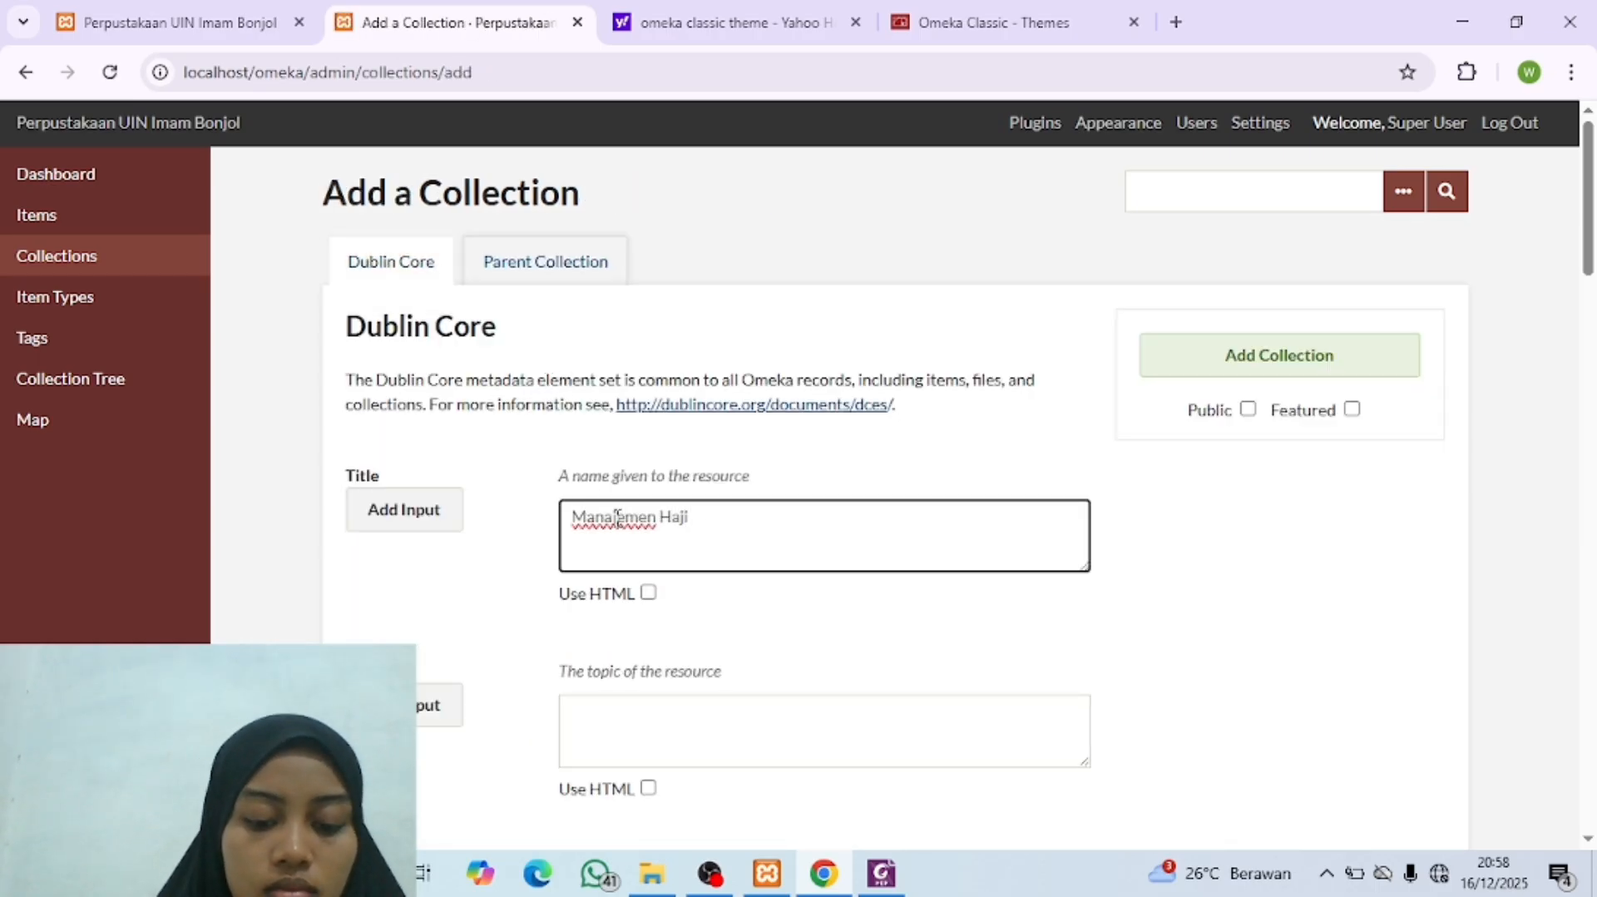
Step: Set "Fakultas Dakwah dan Ilmu Komunikasi" as parent of the "Manajemen Haji & Umrah" collection, make it public and add it
click(520, 261)
click(652, 454)
click(727, 696)
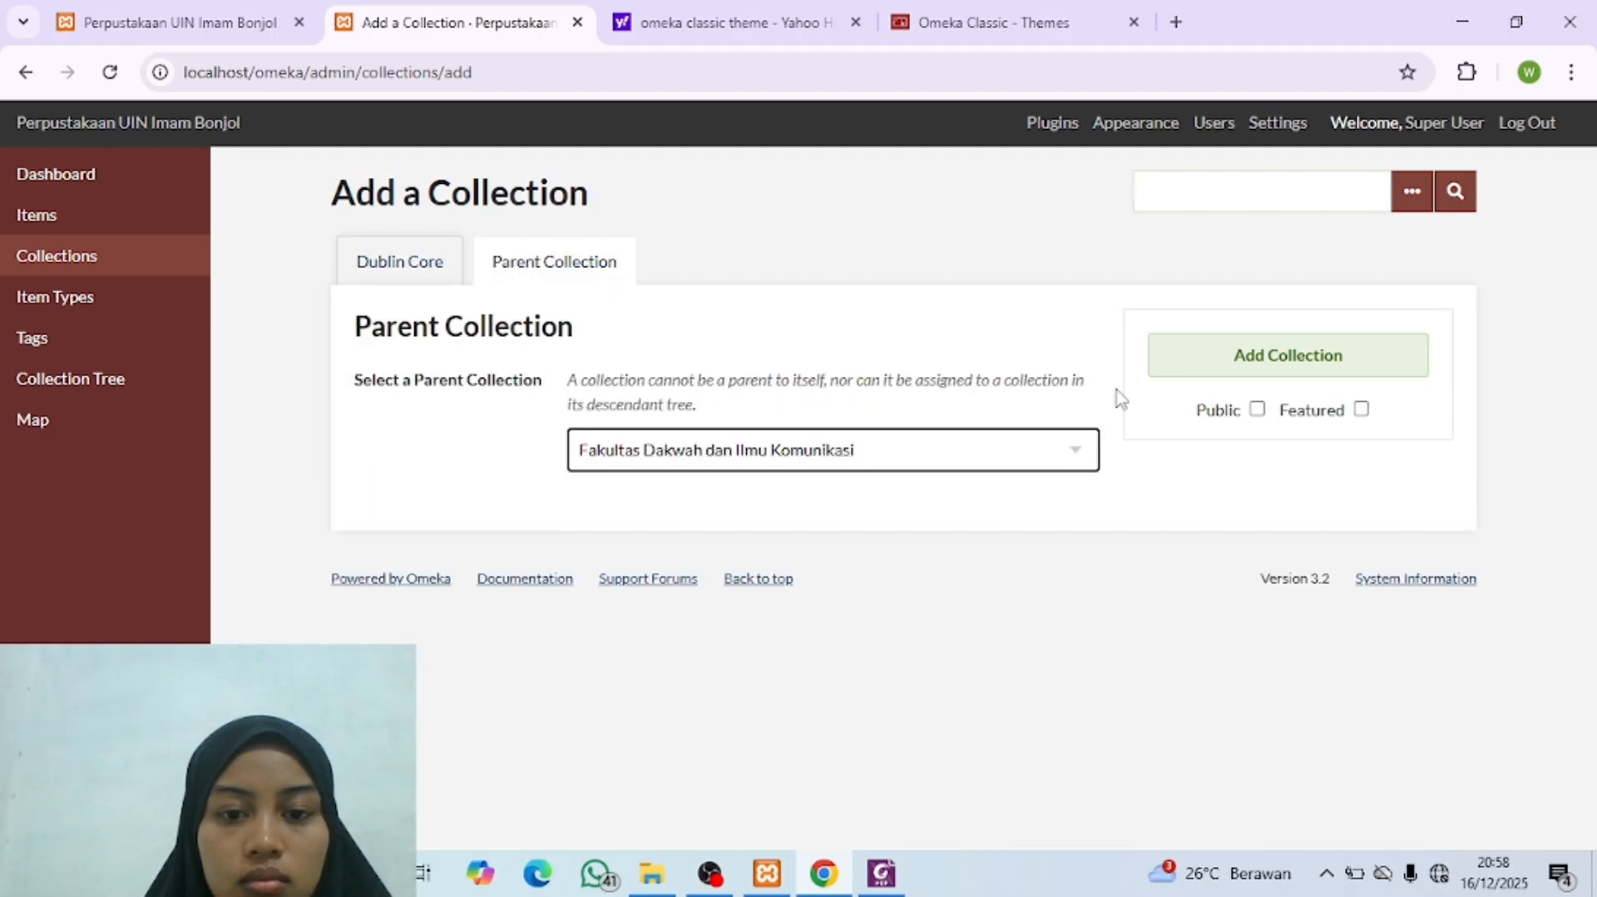
click(1257, 409)
click(1280, 363)
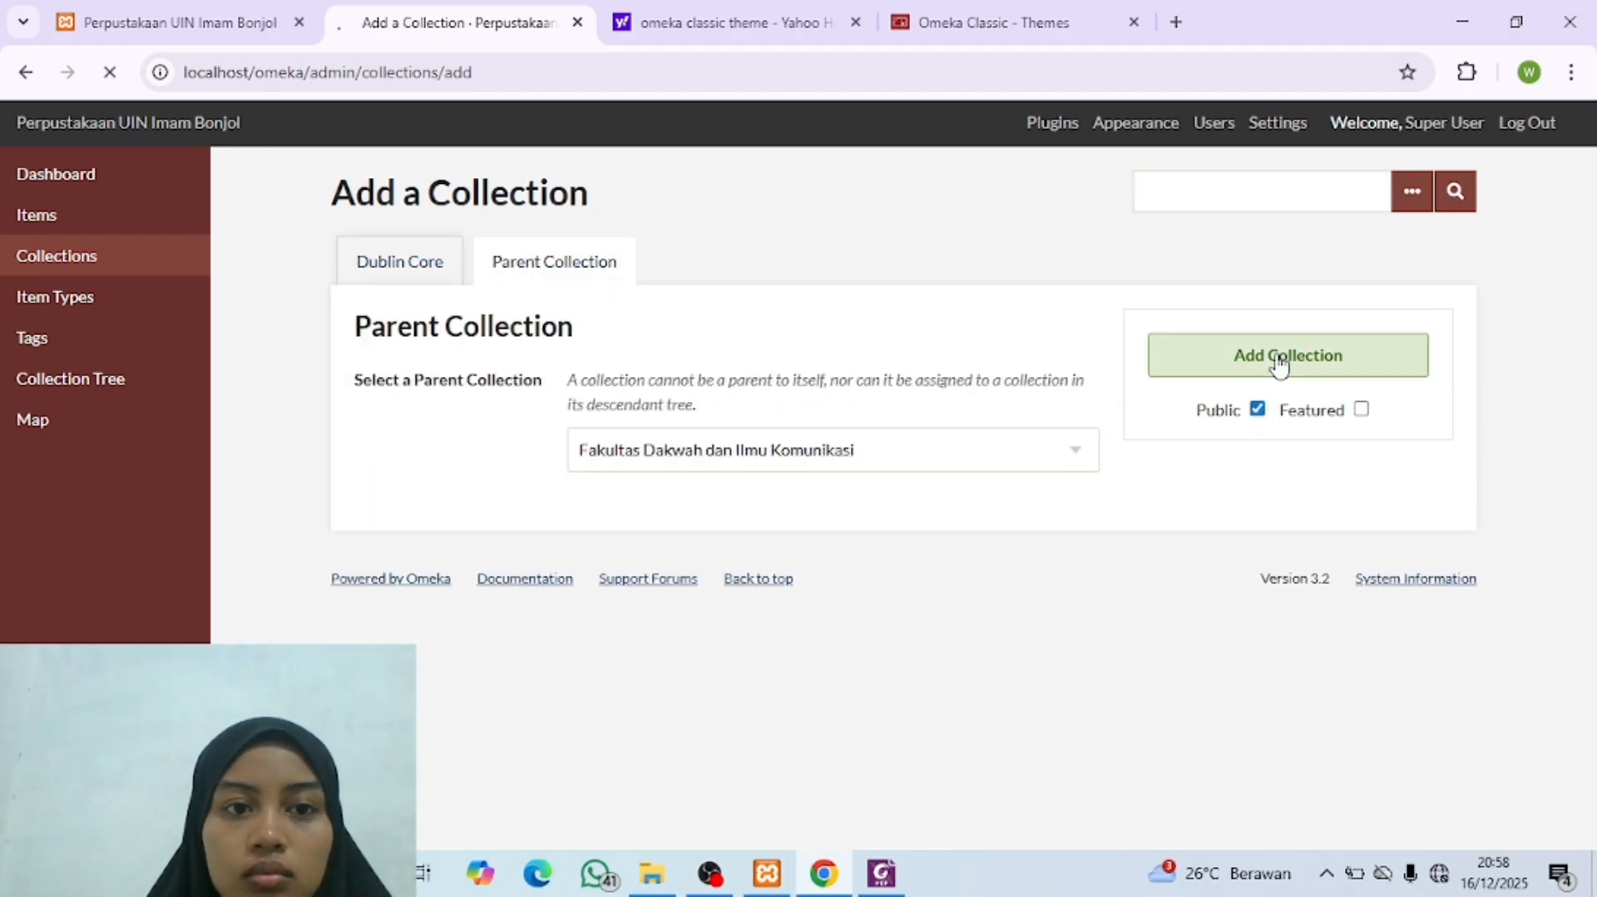
Step: Check the next sub-entry in the Collection Tree PDF and start a new collection titled "Pengembangan Masyarakat Islam"
click(882, 873)
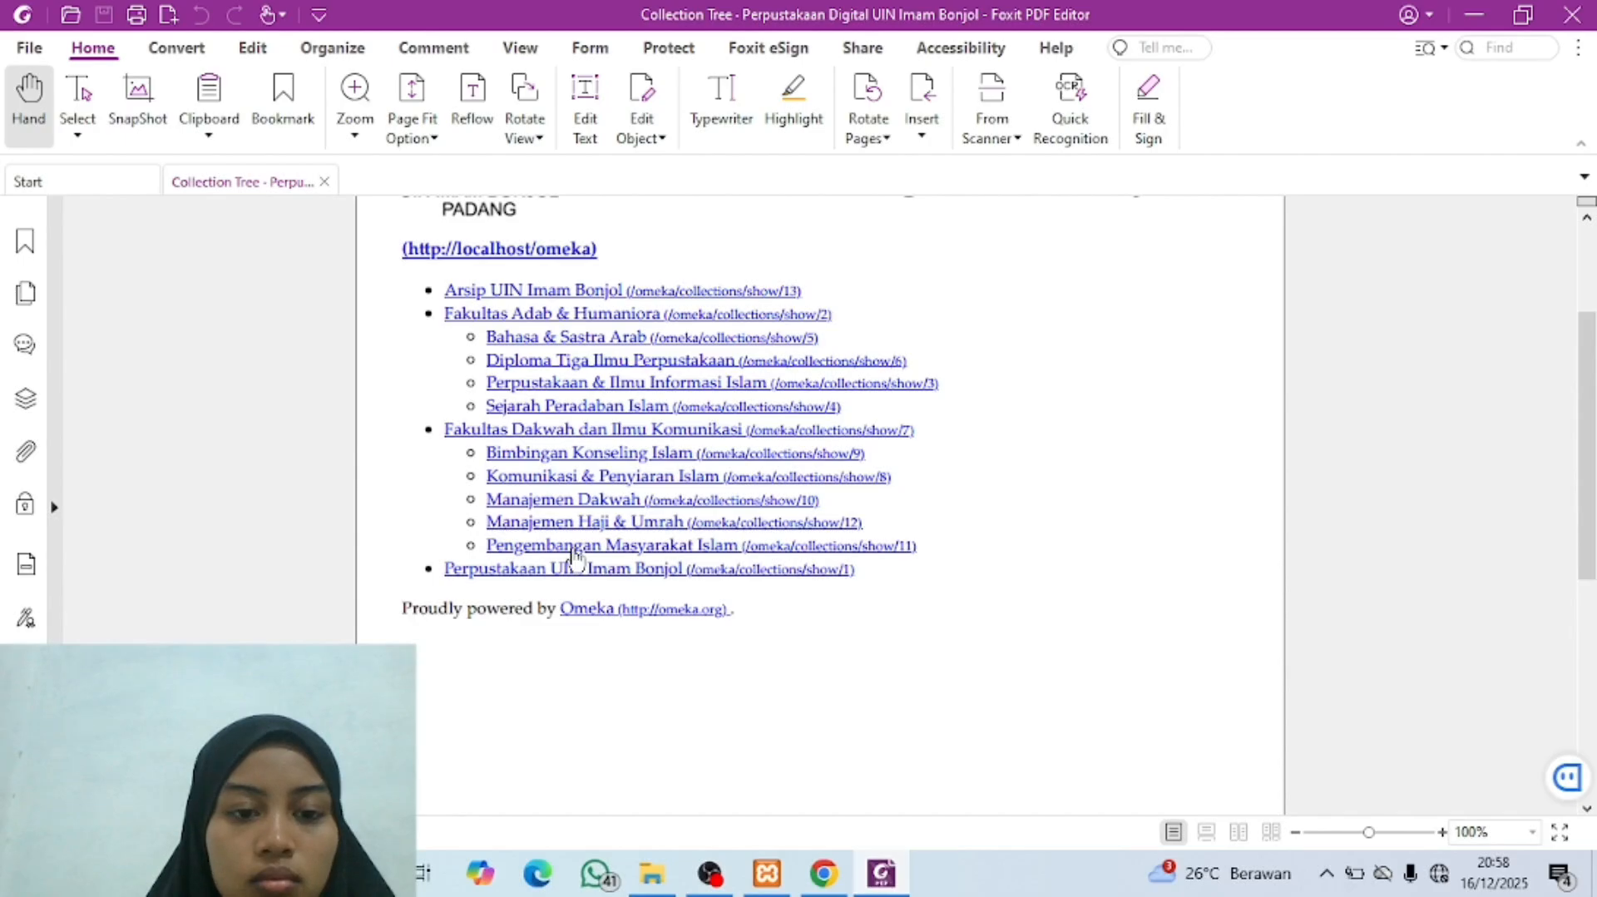
click(823, 873)
click(439, 359)
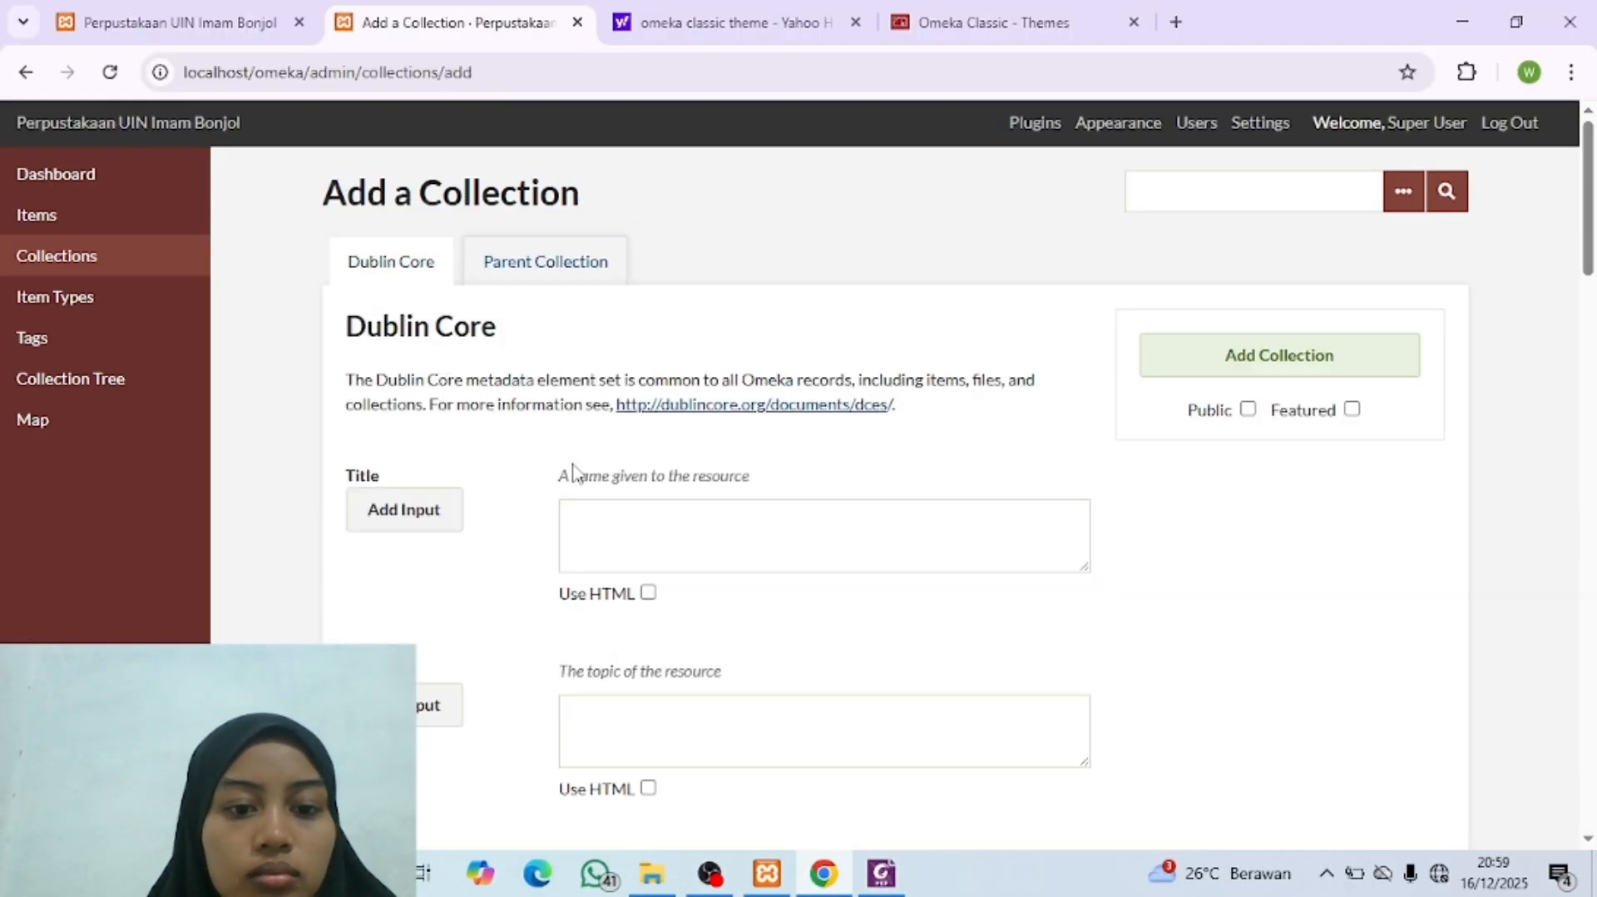
click(694, 542)
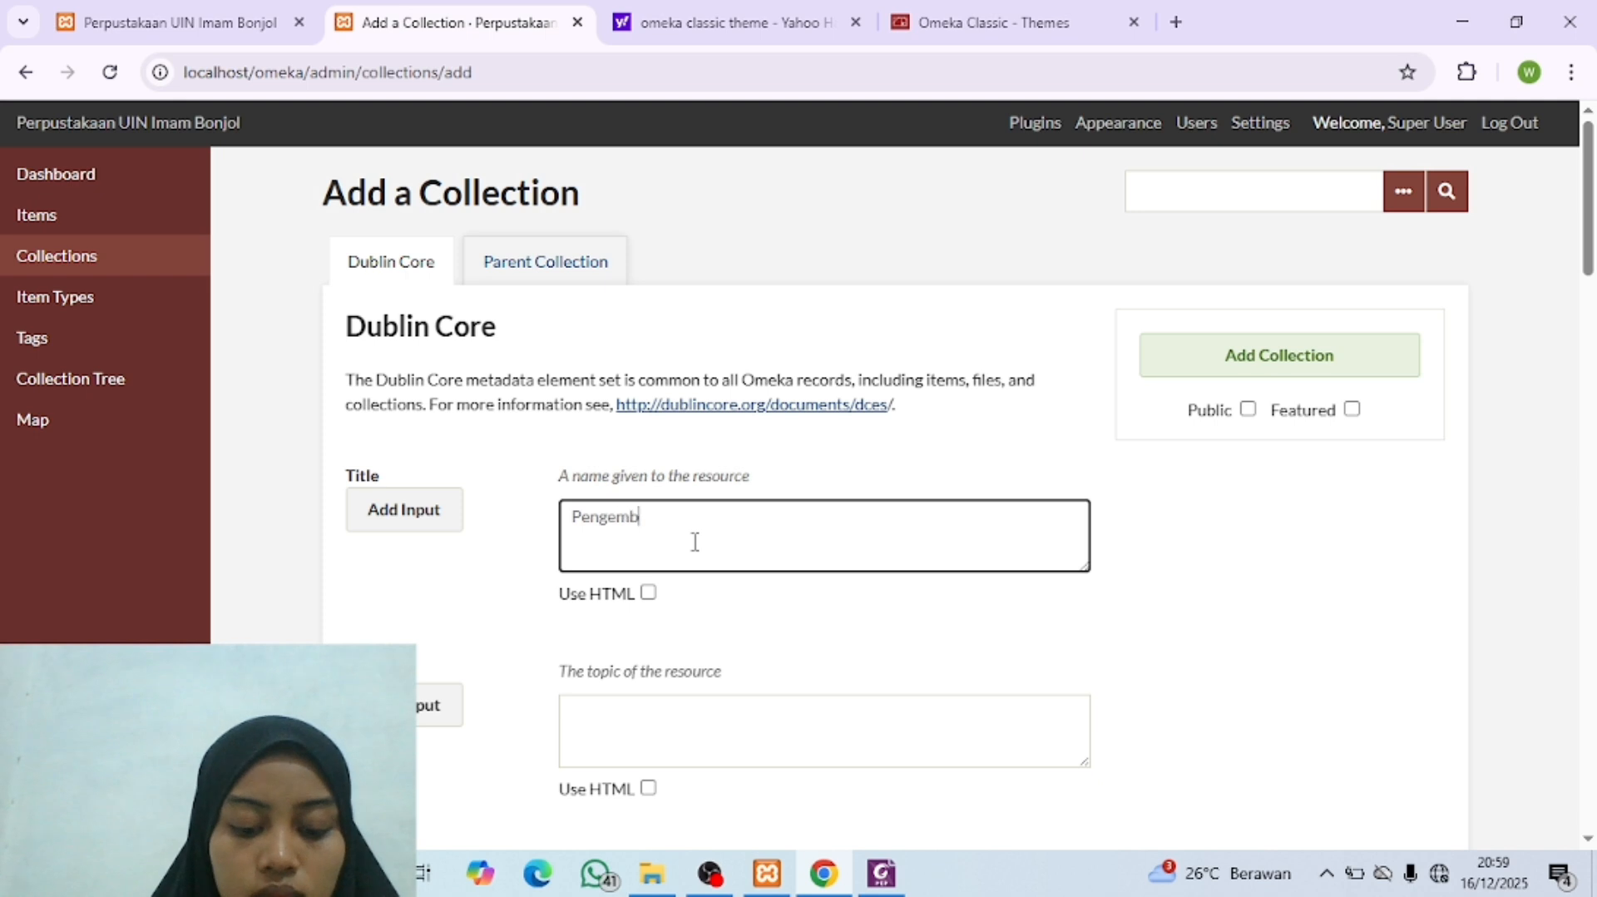
text(Pengembangan )
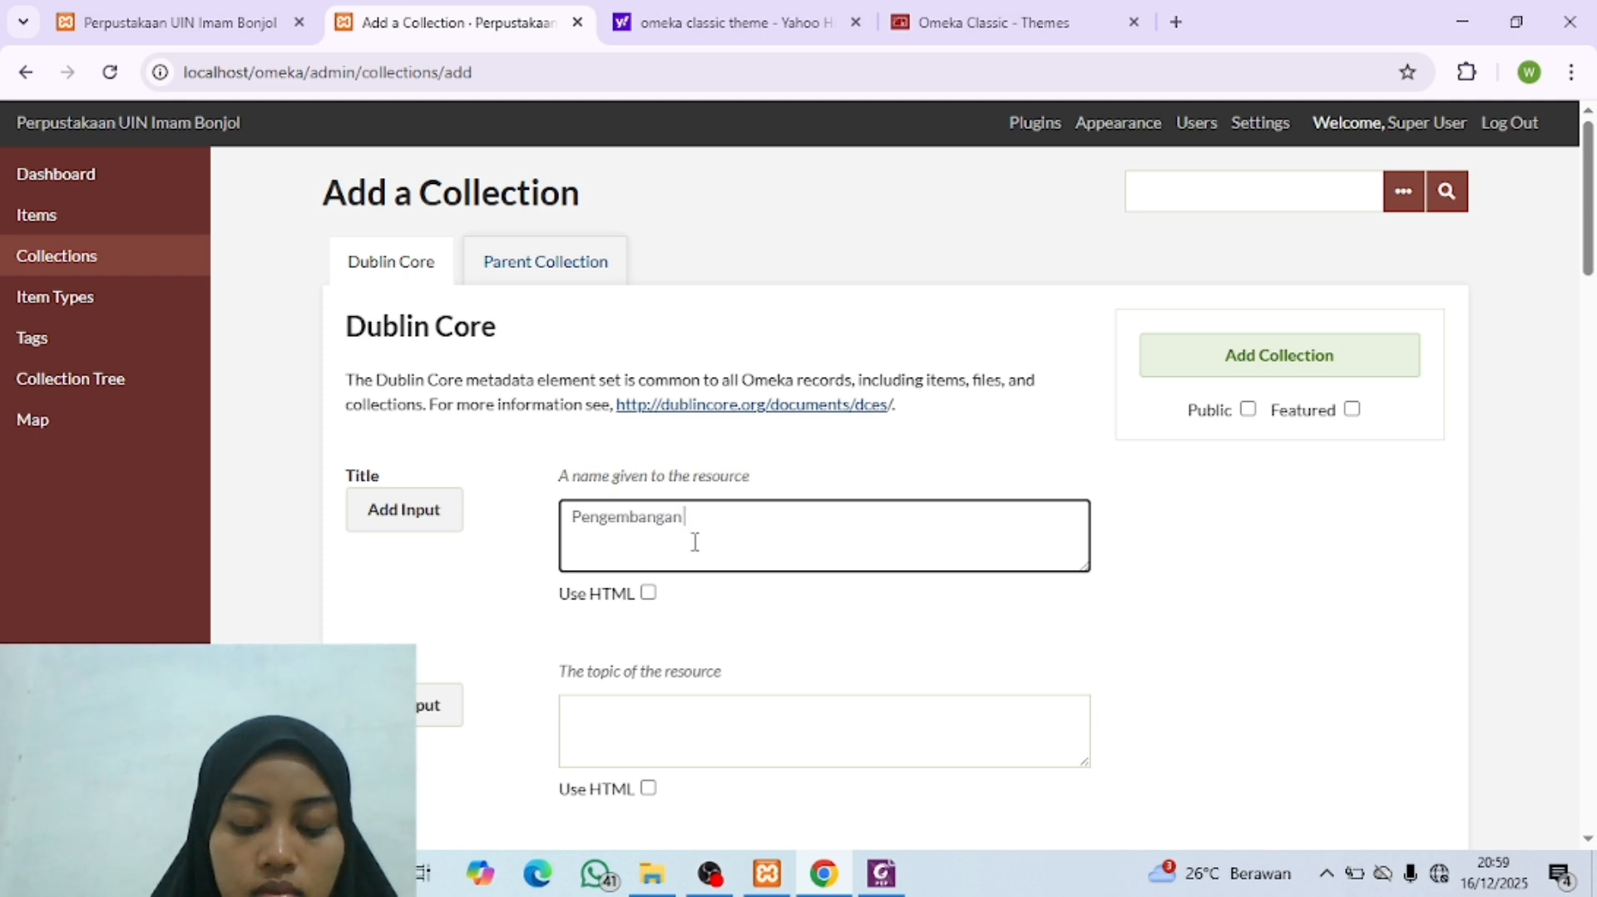
text(Masyarakat Isl)
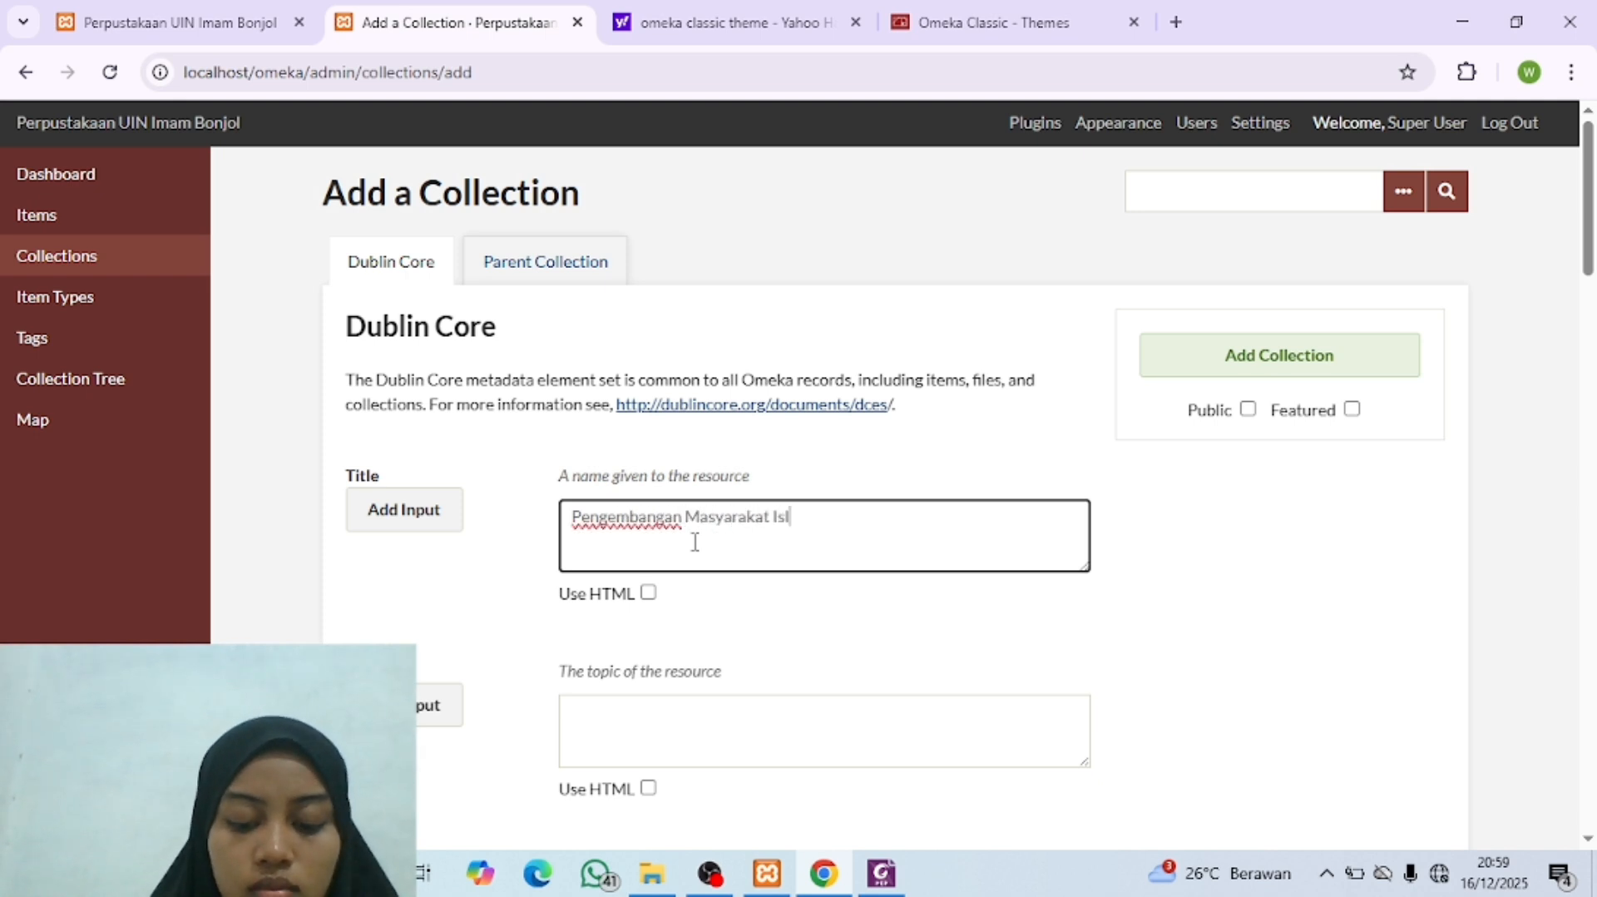
text(am)
Step: Set "Fakultas Dakwah dan Ilmu Komunikasi" as parent of the "Pengembangan Masyarakat Islam" collection, make it public and add it
click(483, 261)
click(635, 451)
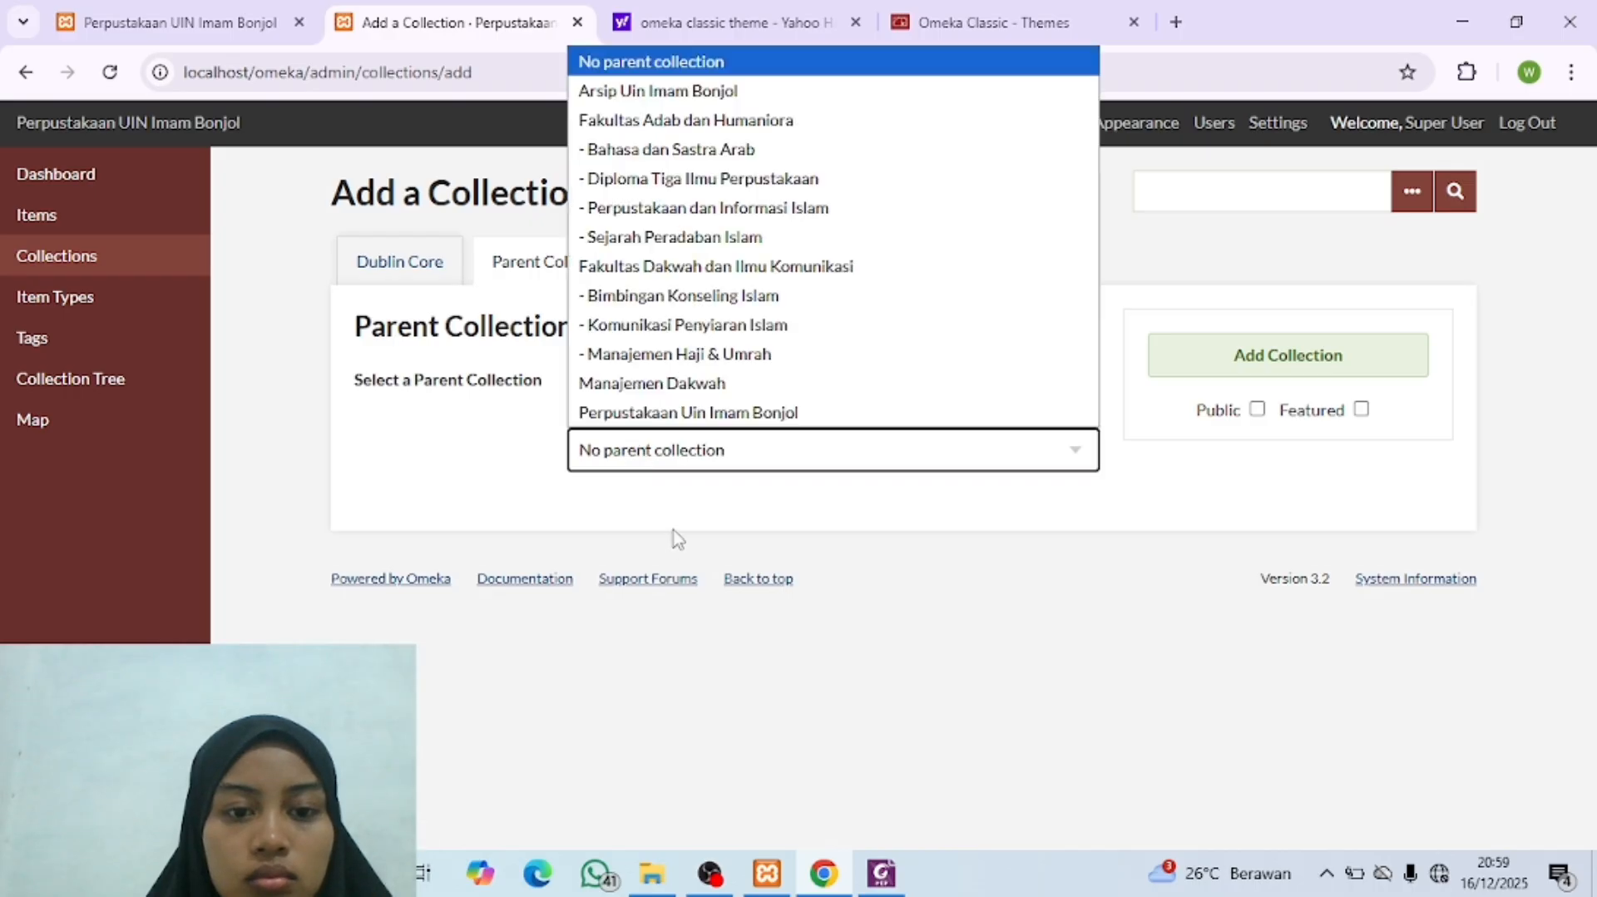
click(742, 266)
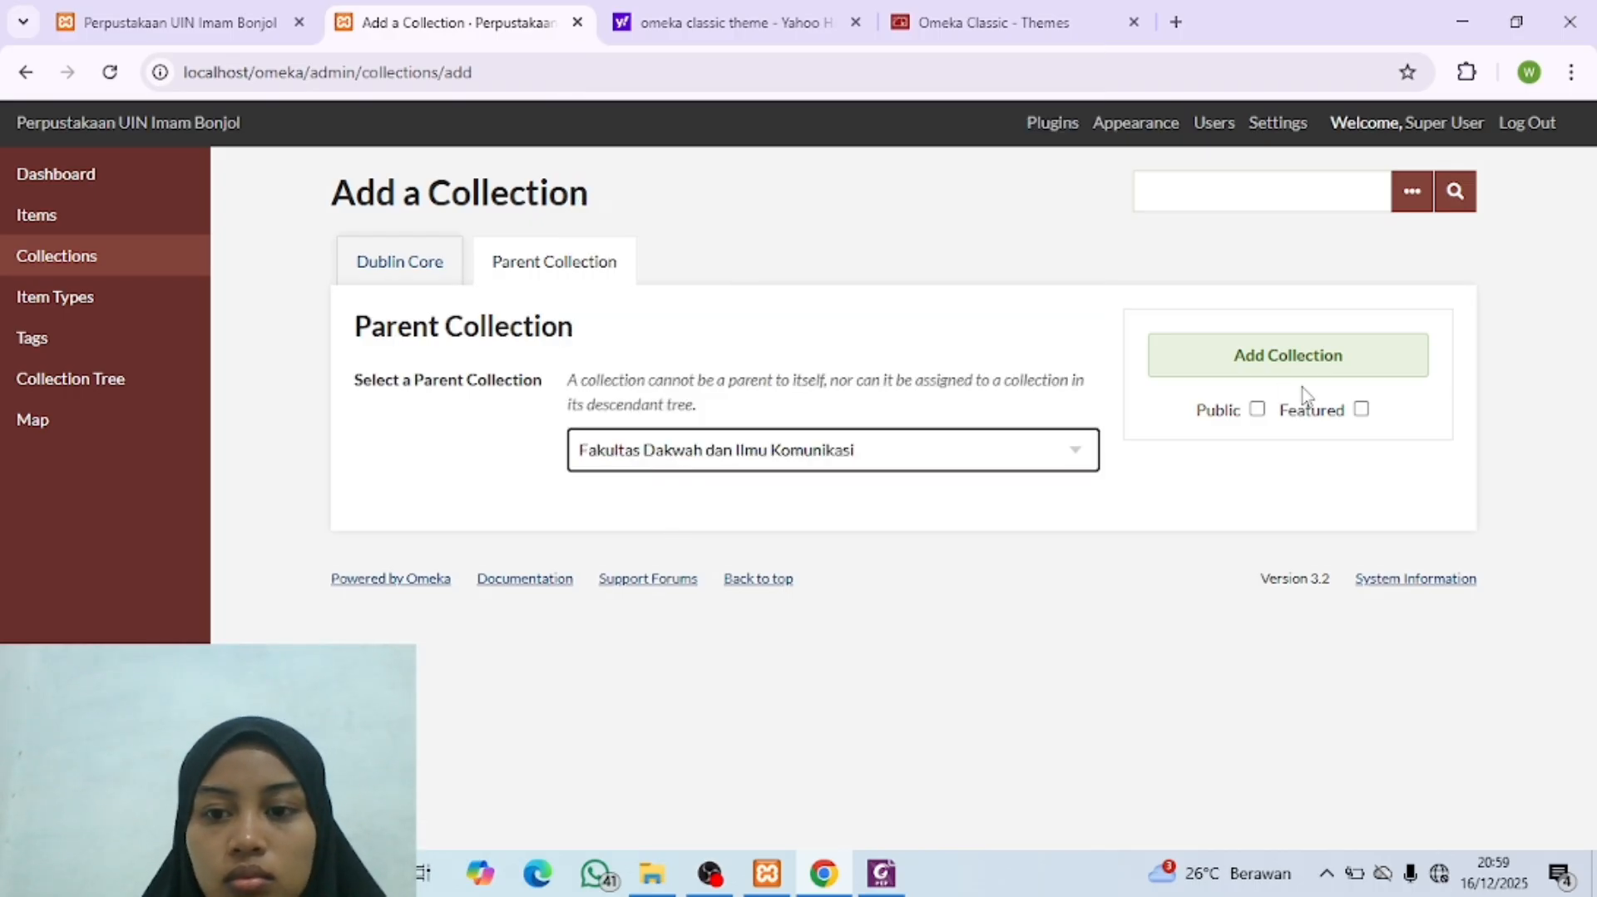
click(1256, 408)
click(1244, 376)
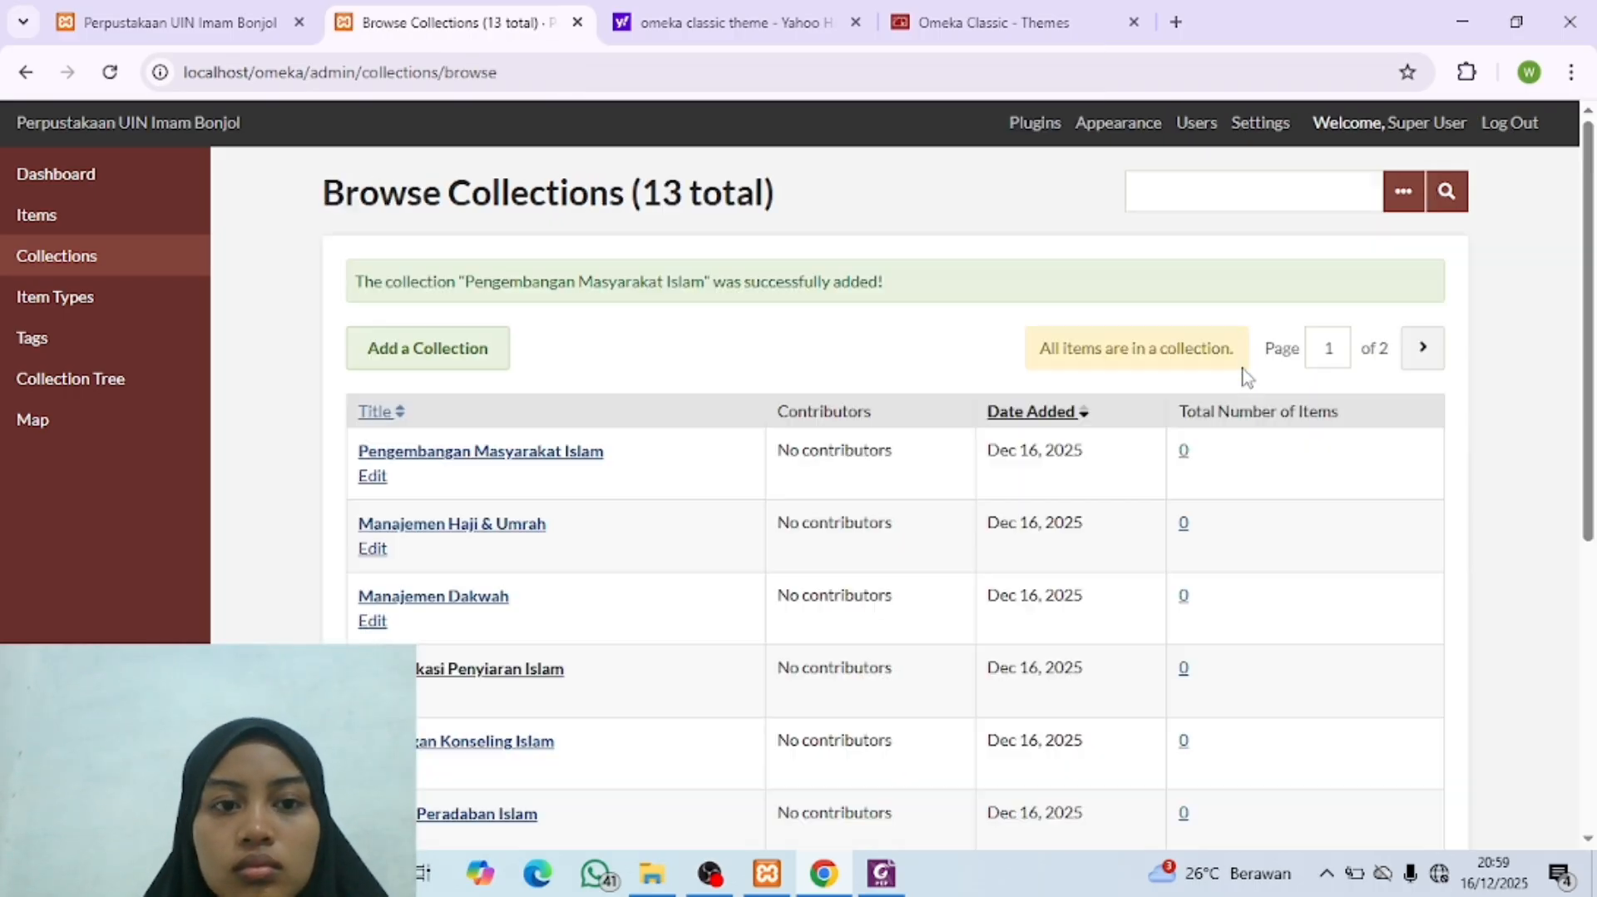
Step: Compare the site's collection tree with the PDF and delete the top-level "Manajemen Dakwah" collection
click(882, 874)
click(882, 874)
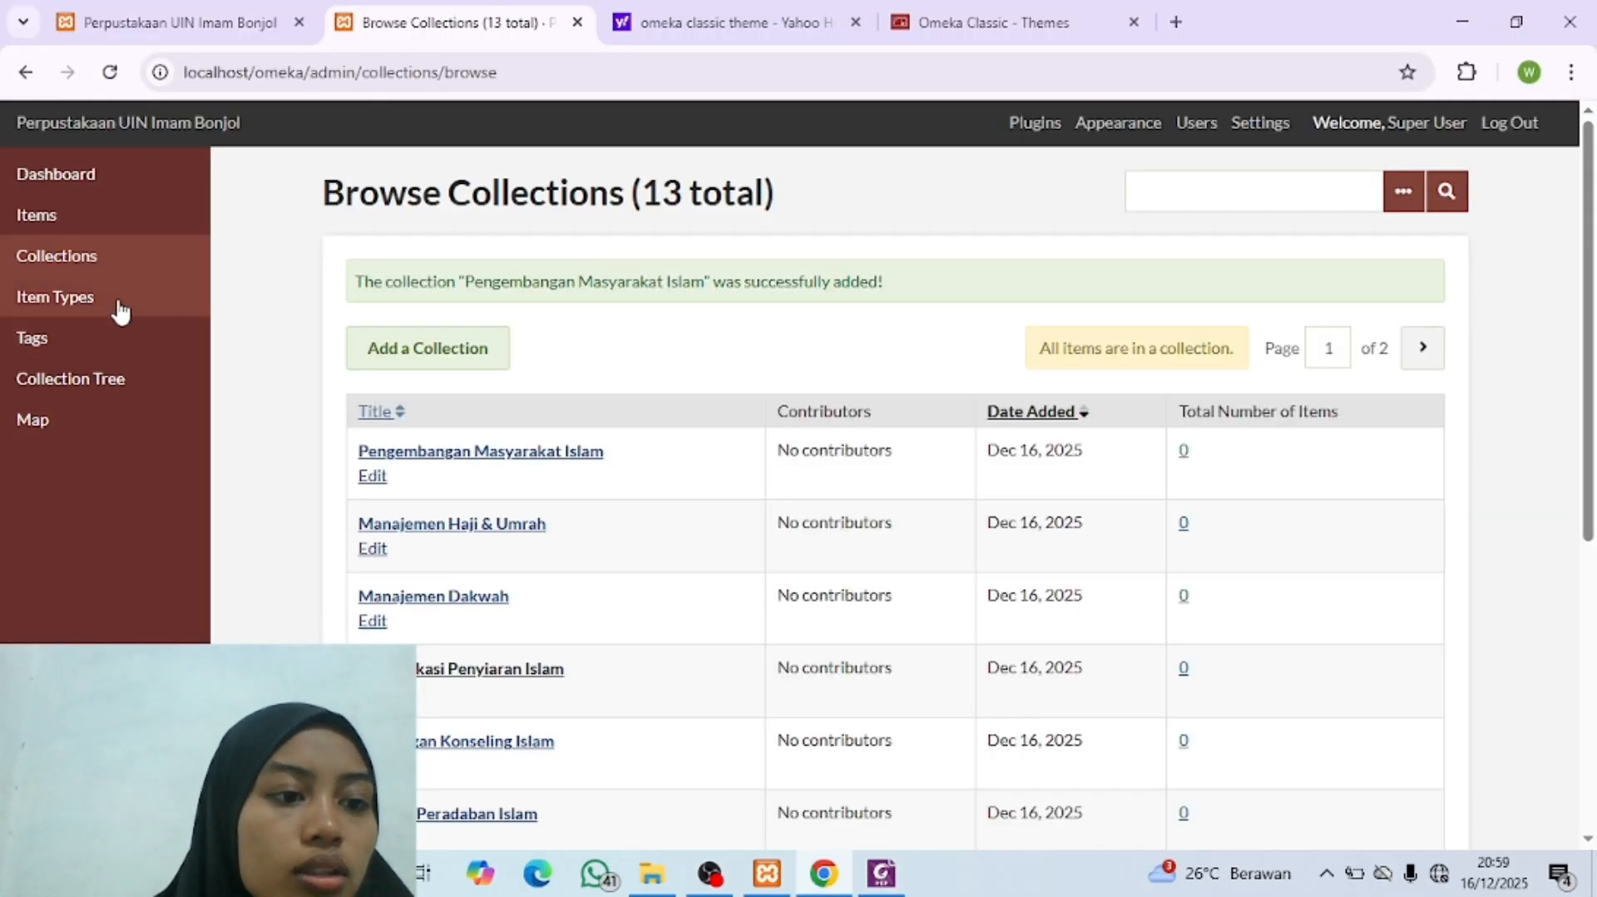
click(107, 376)
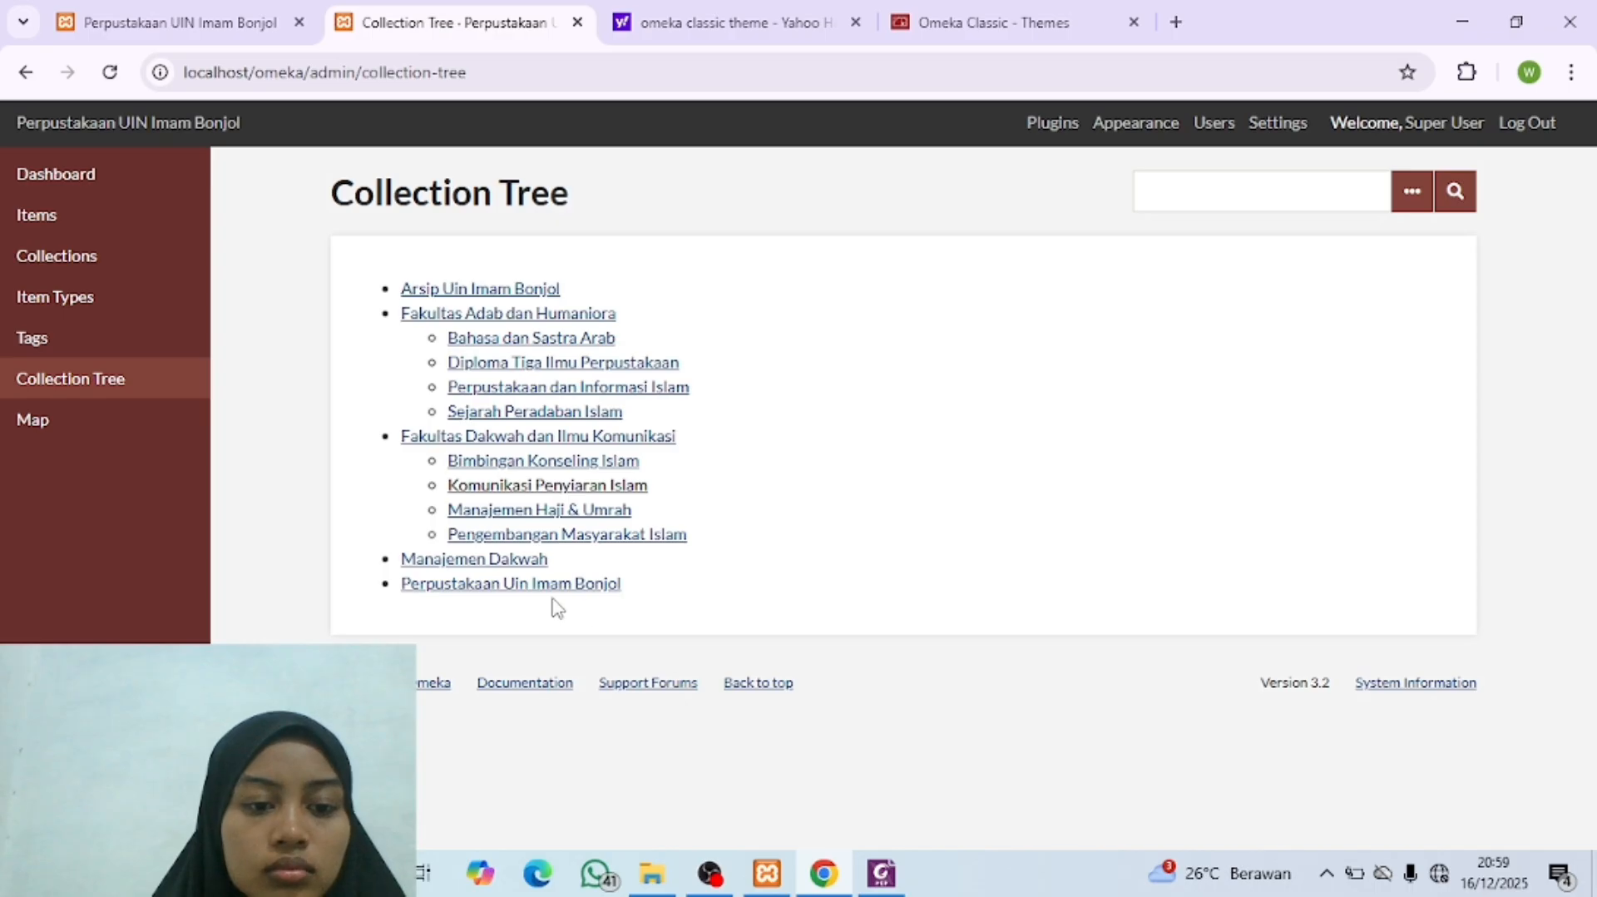
click(495, 560)
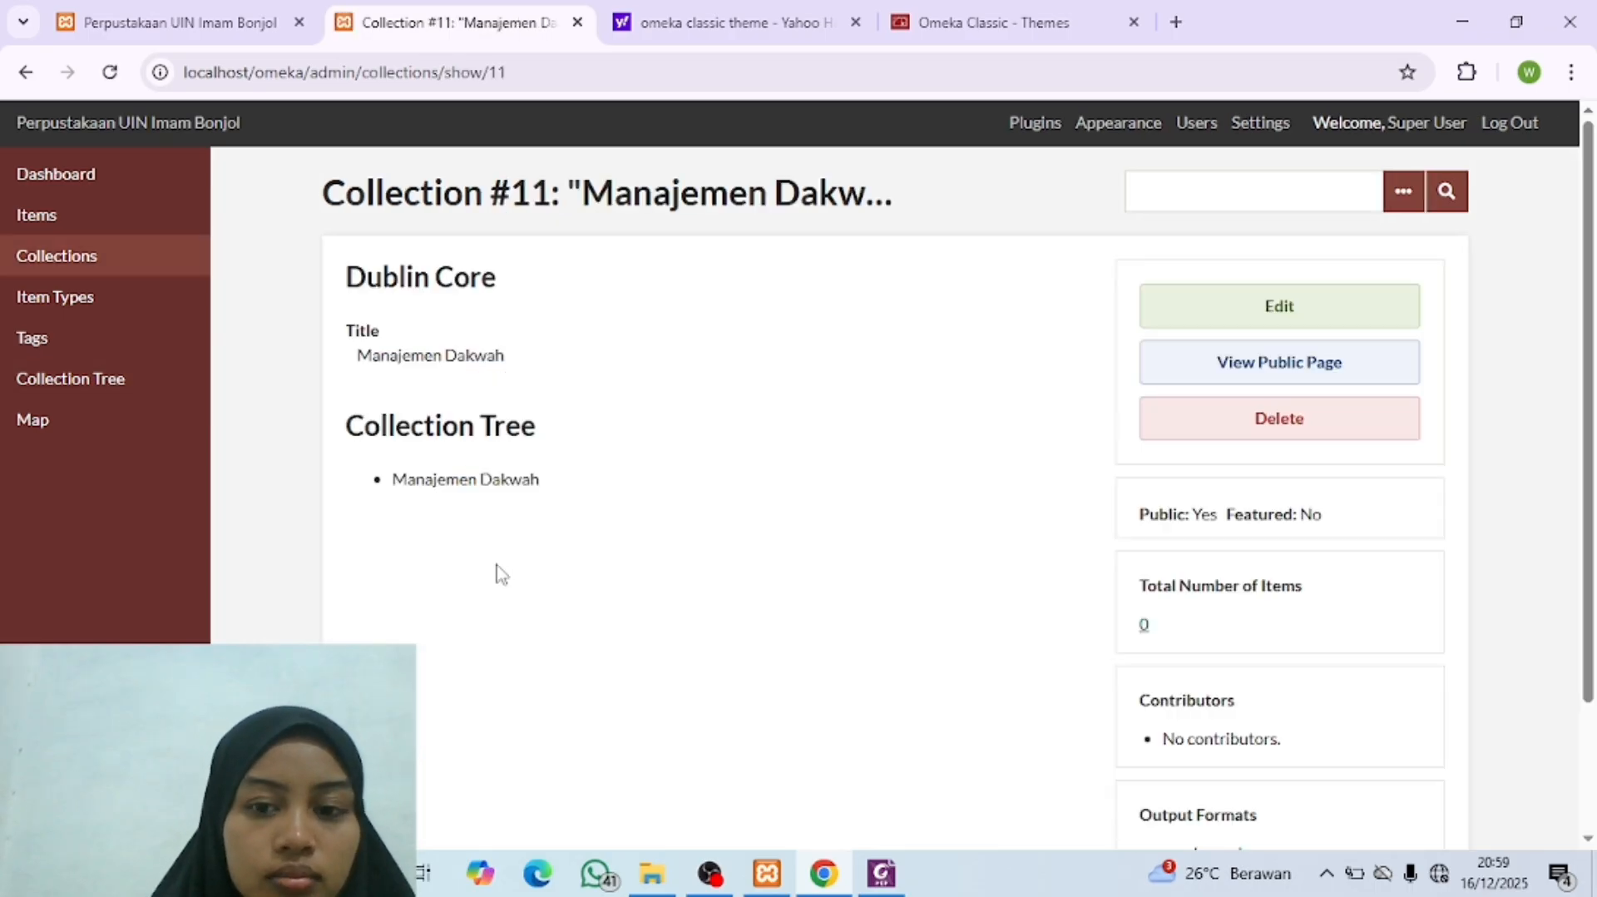
click(1303, 426)
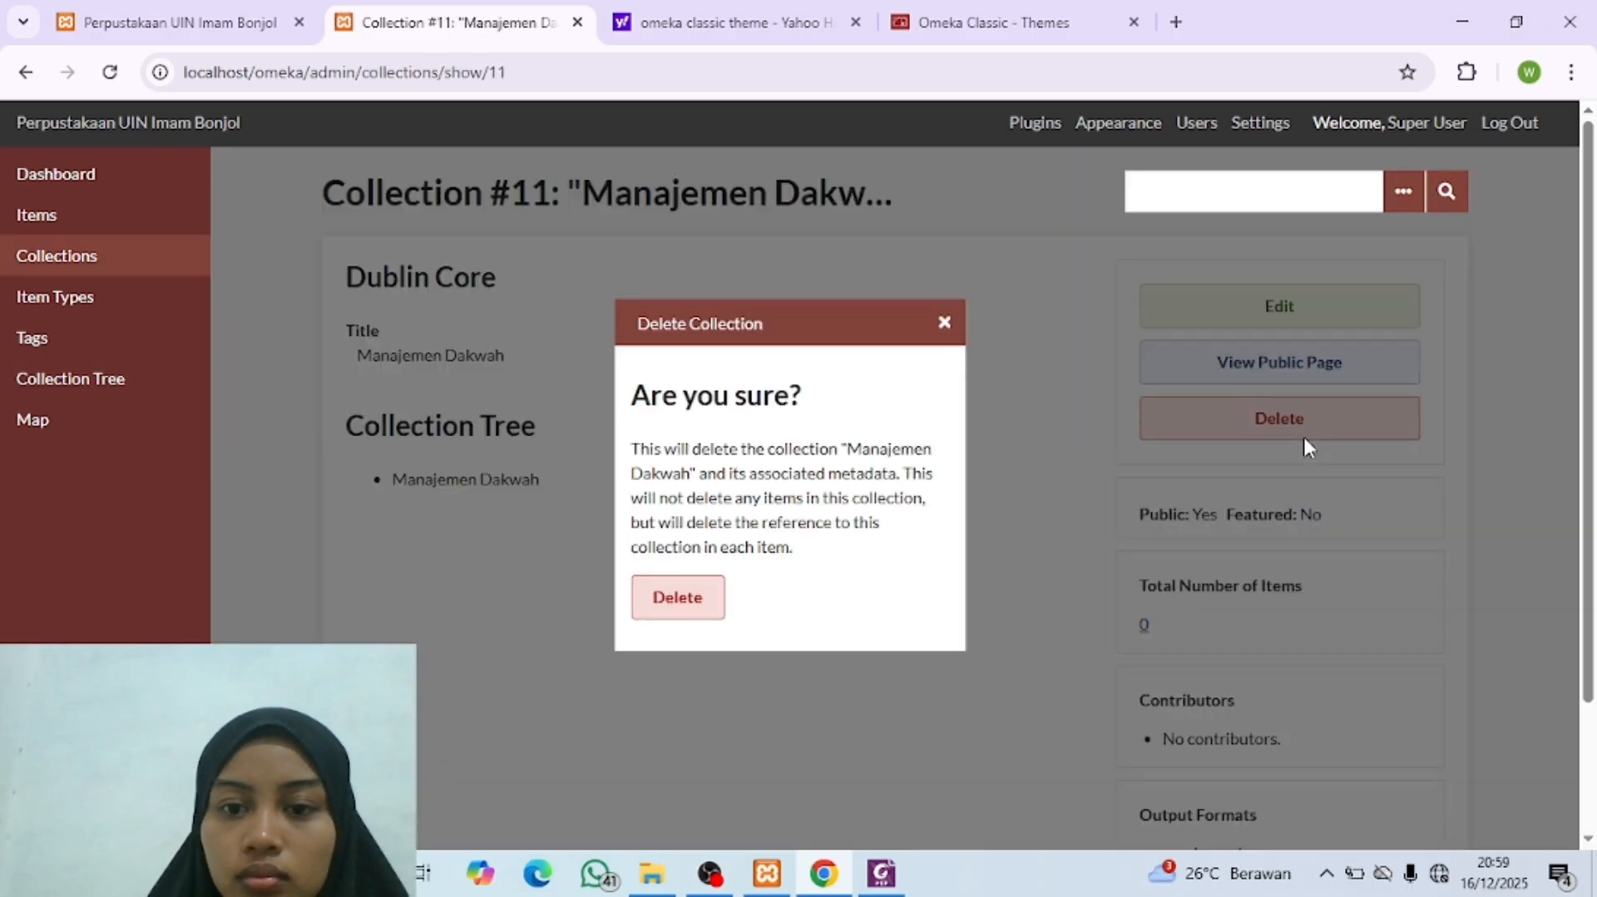
click(707, 608)
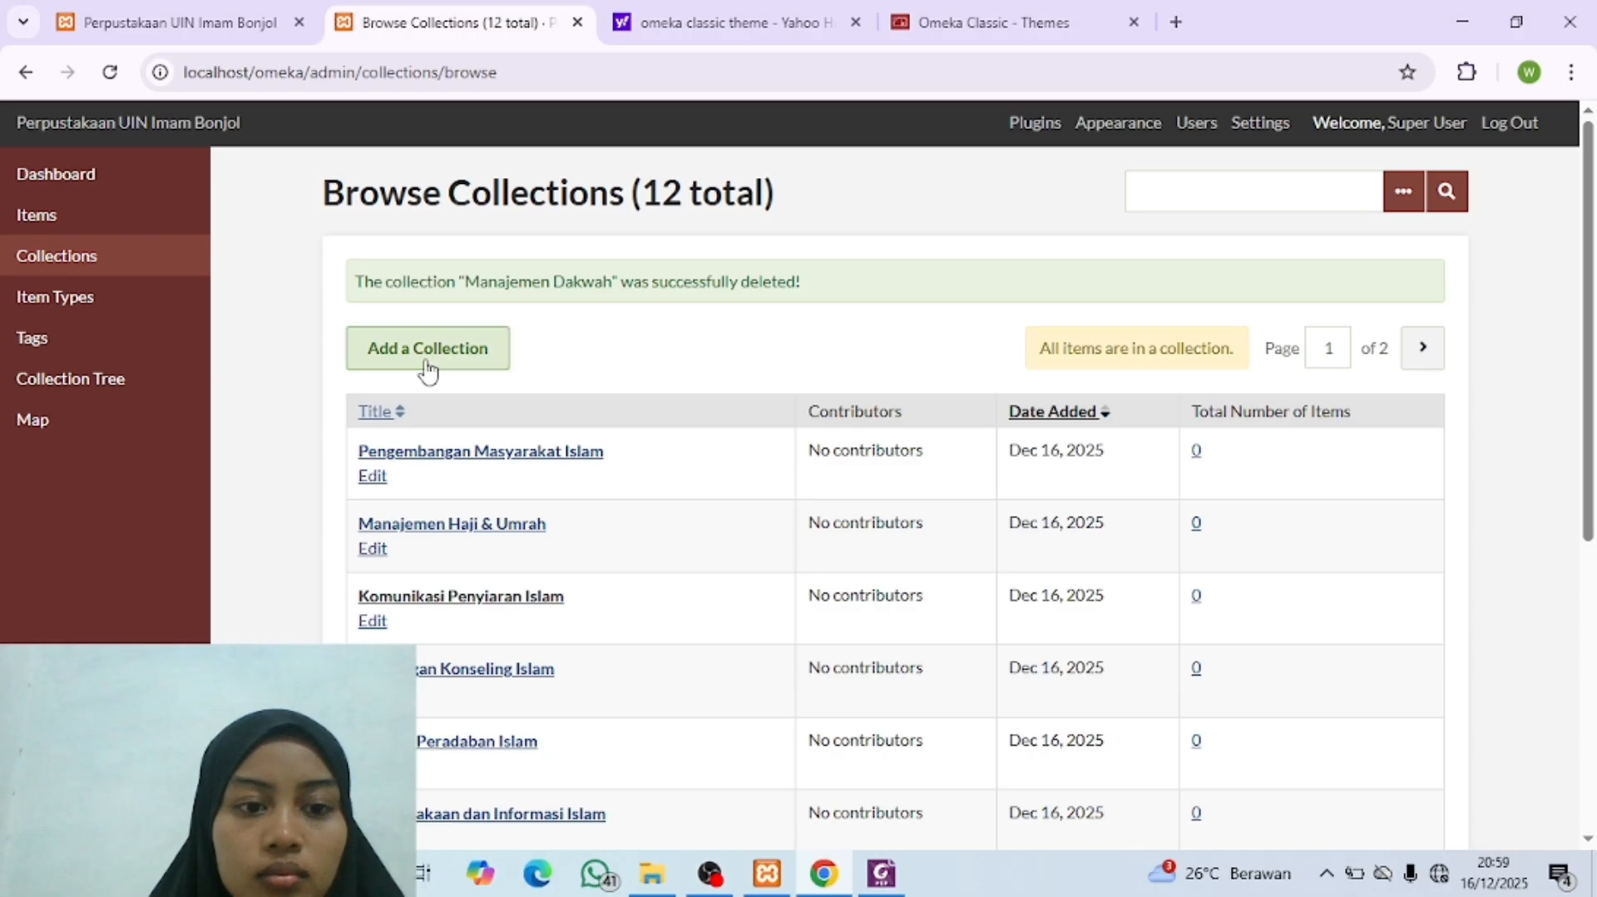
Step: Start a new collection titled "Manajemen Dakwah" to replace the deleted one
click(425, 358)
click(710, 536)
text(Mana)
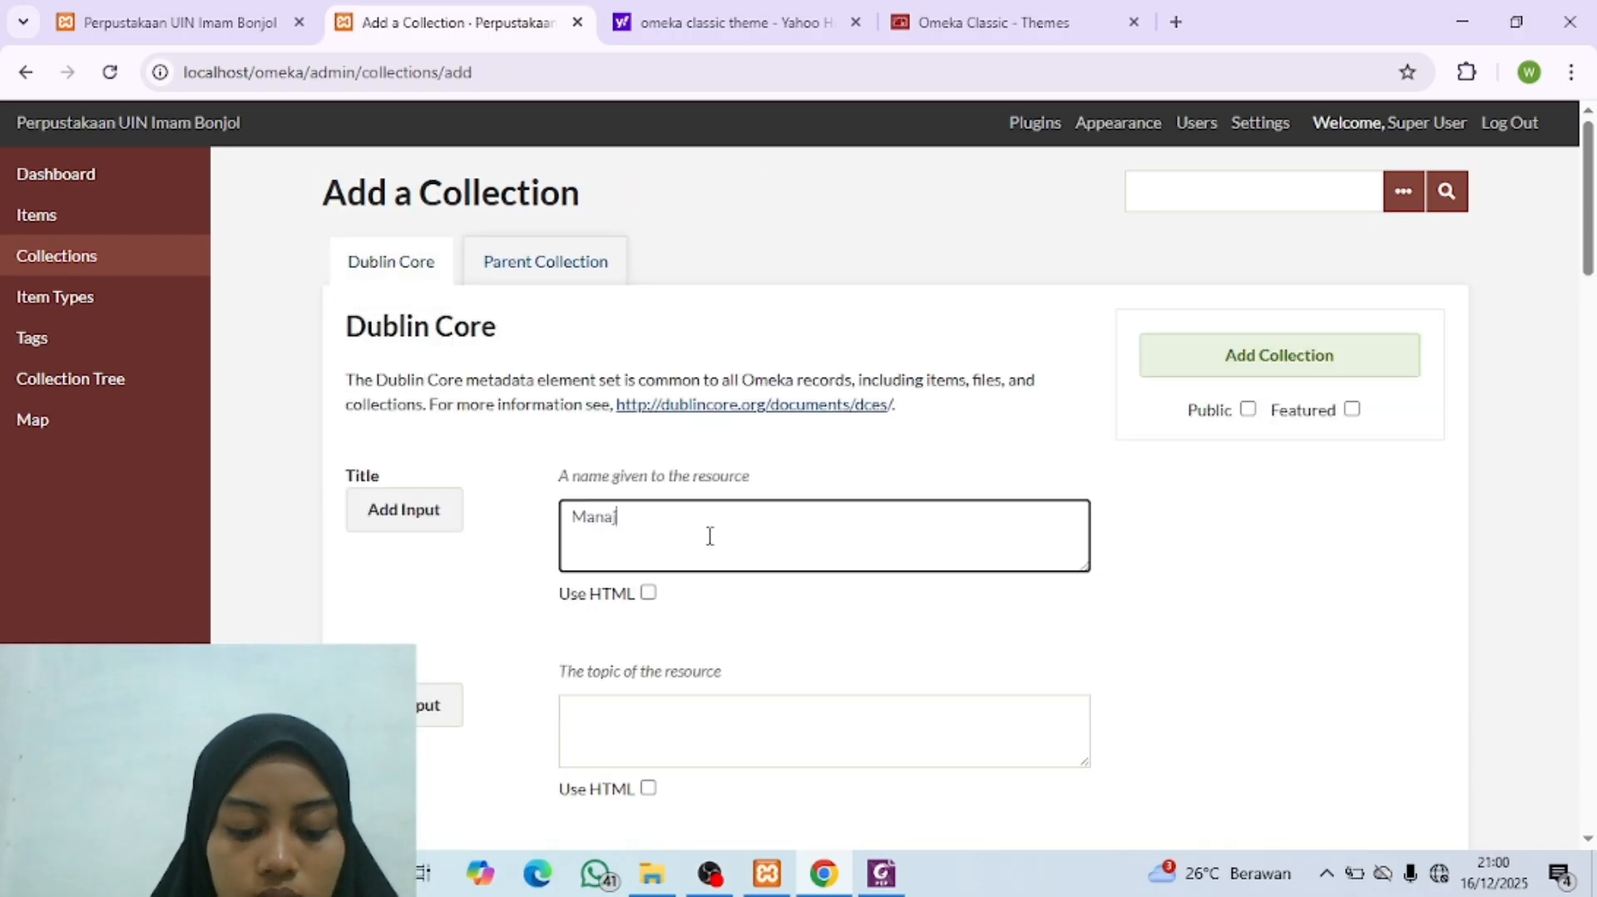
text(jemen Dakwah)
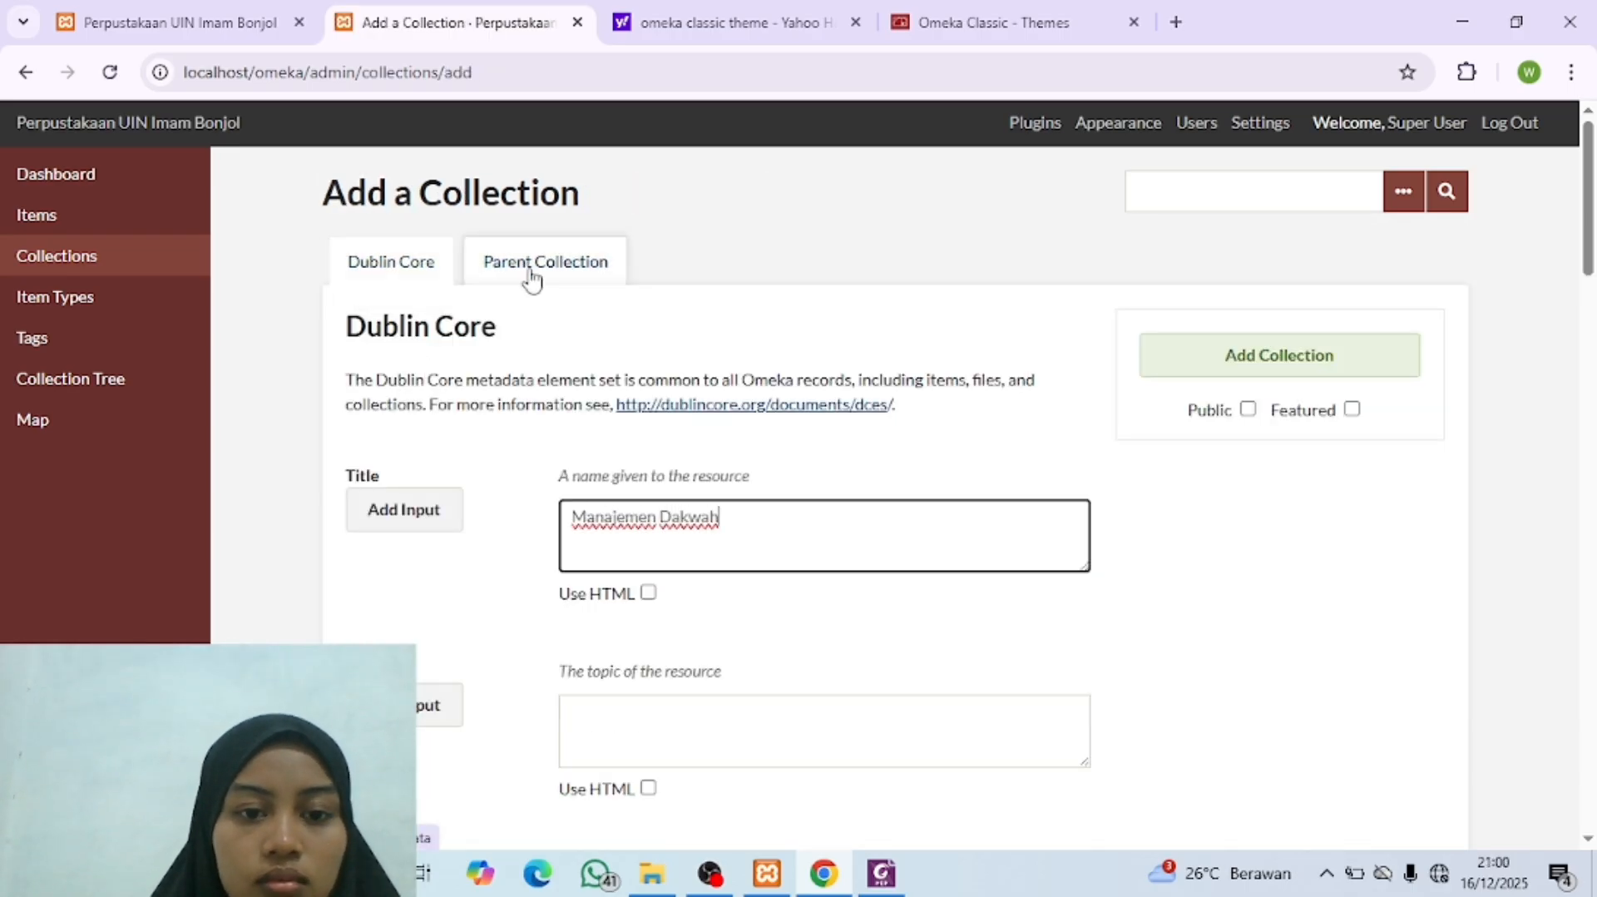
Step: Set "Fakultas Dakwah dan Ilmu Komunikasi" as parent of the "Manajemen Dakwah" collection, make it public and add it
click(528, 268)
click(635, 450)
click(716, 268)
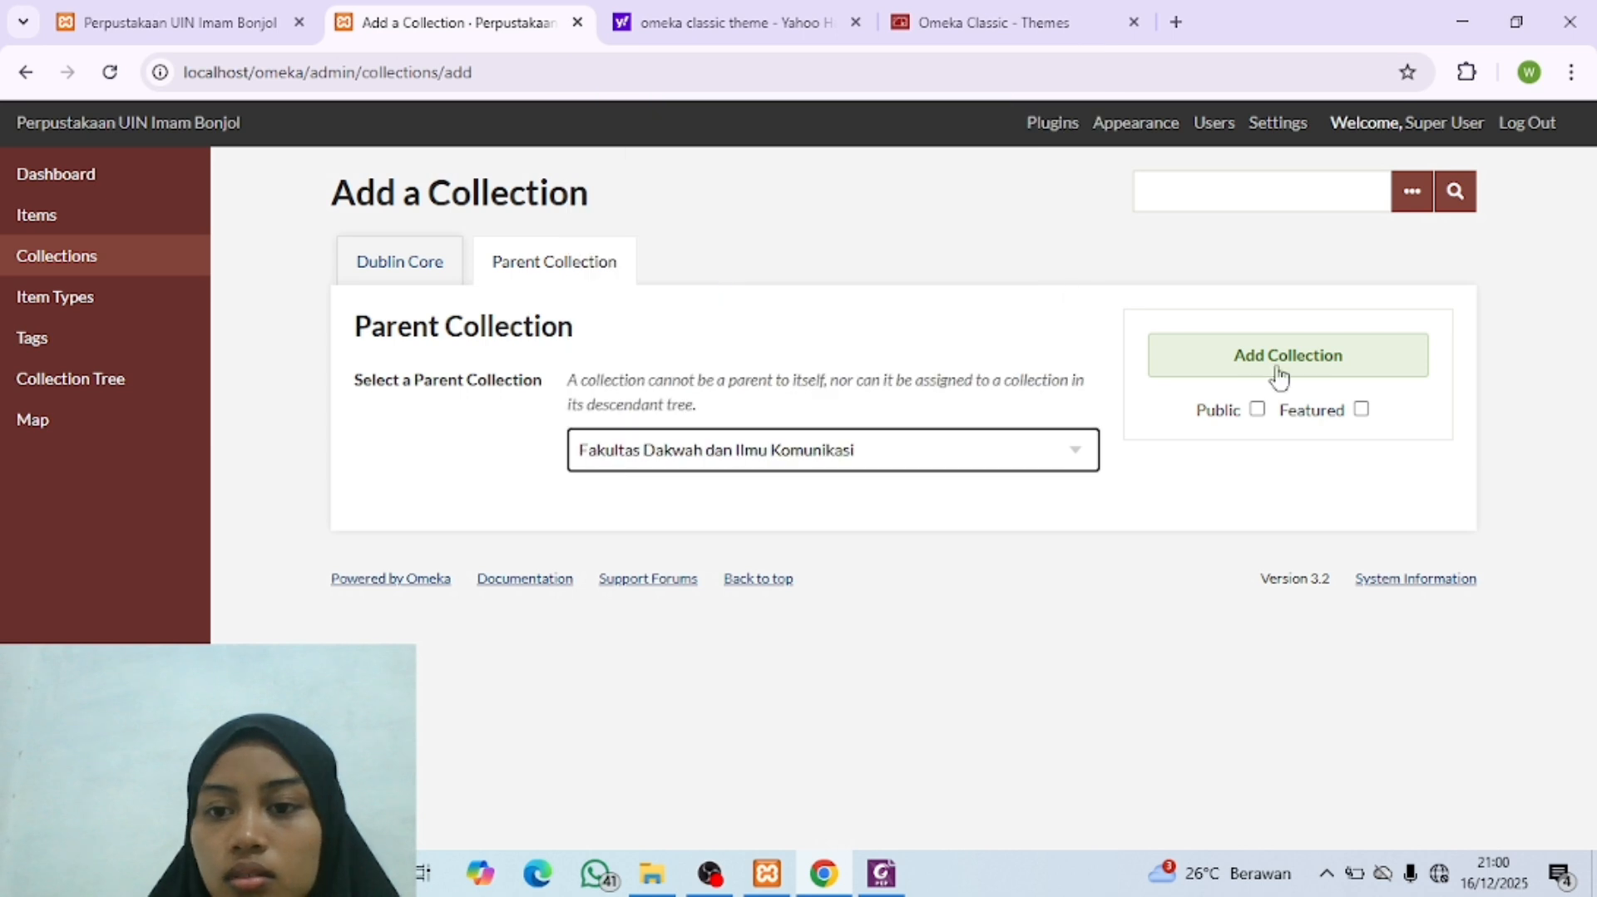
click(1257, 409)
click(1248, 370)
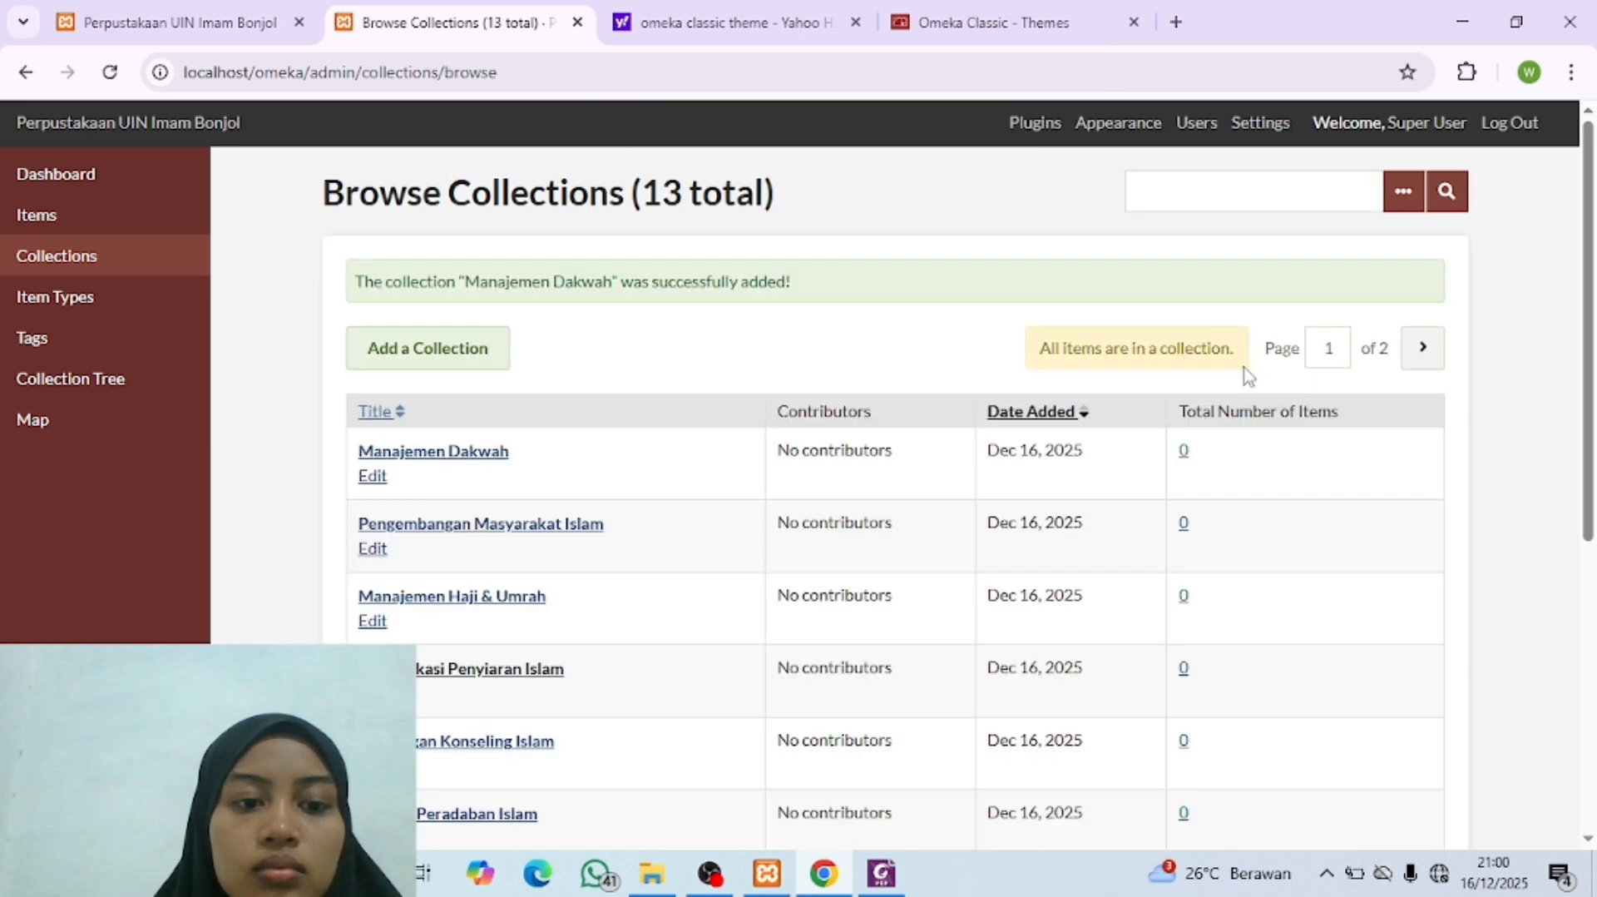
Step: View the site's collection tree to check the nesting of all faculties and their sub-collections
click(111, 378)
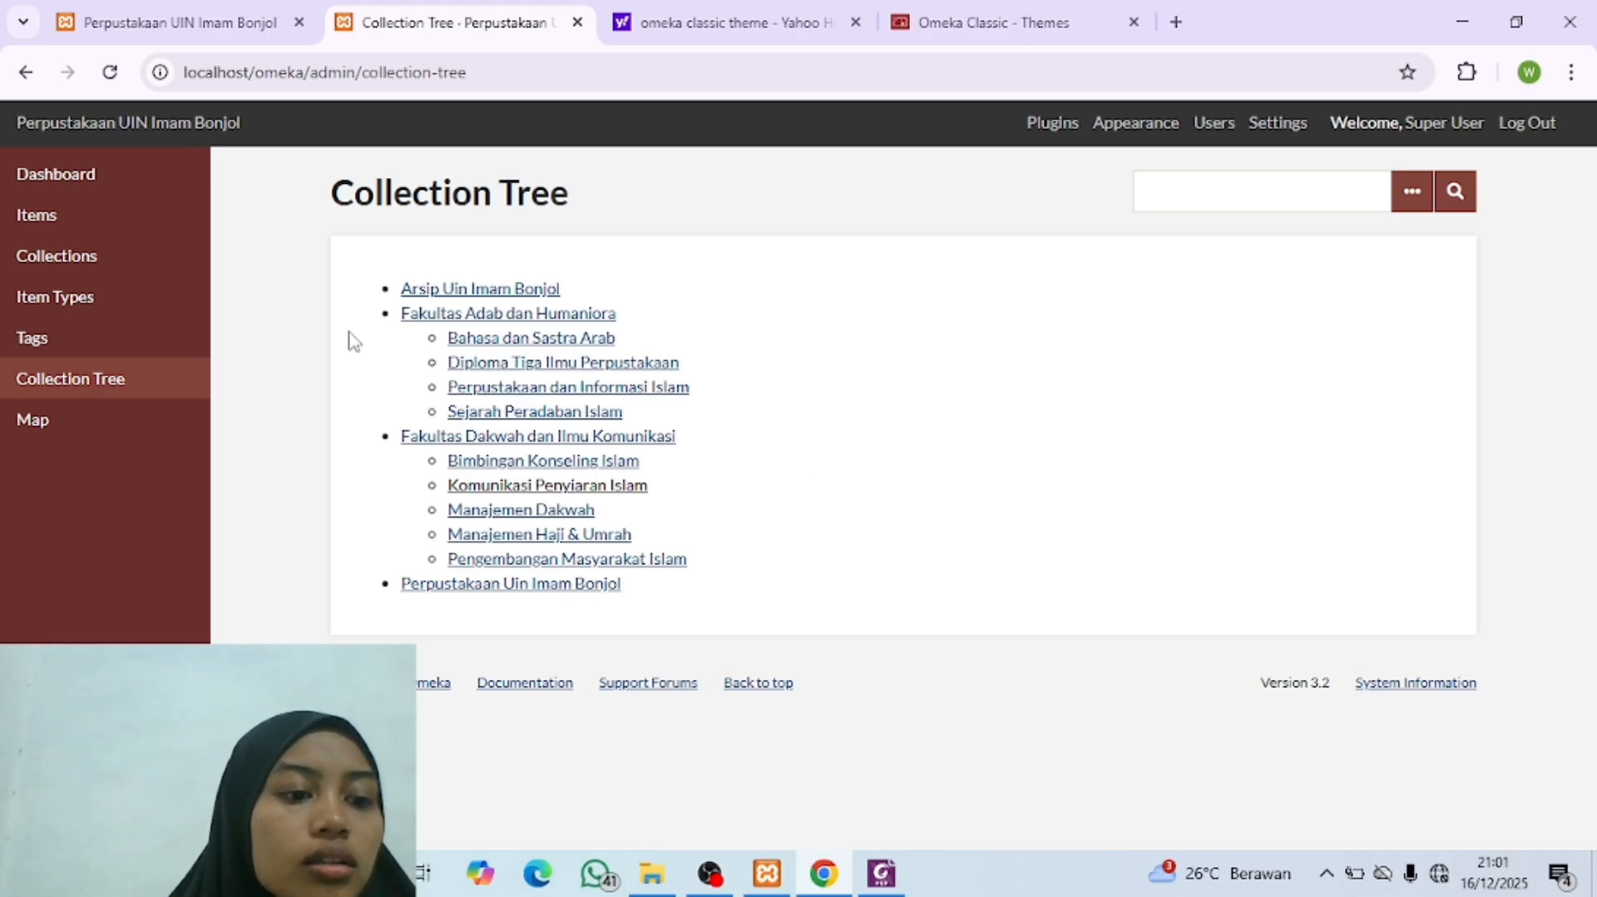
drag(349, 333, 50, 213)
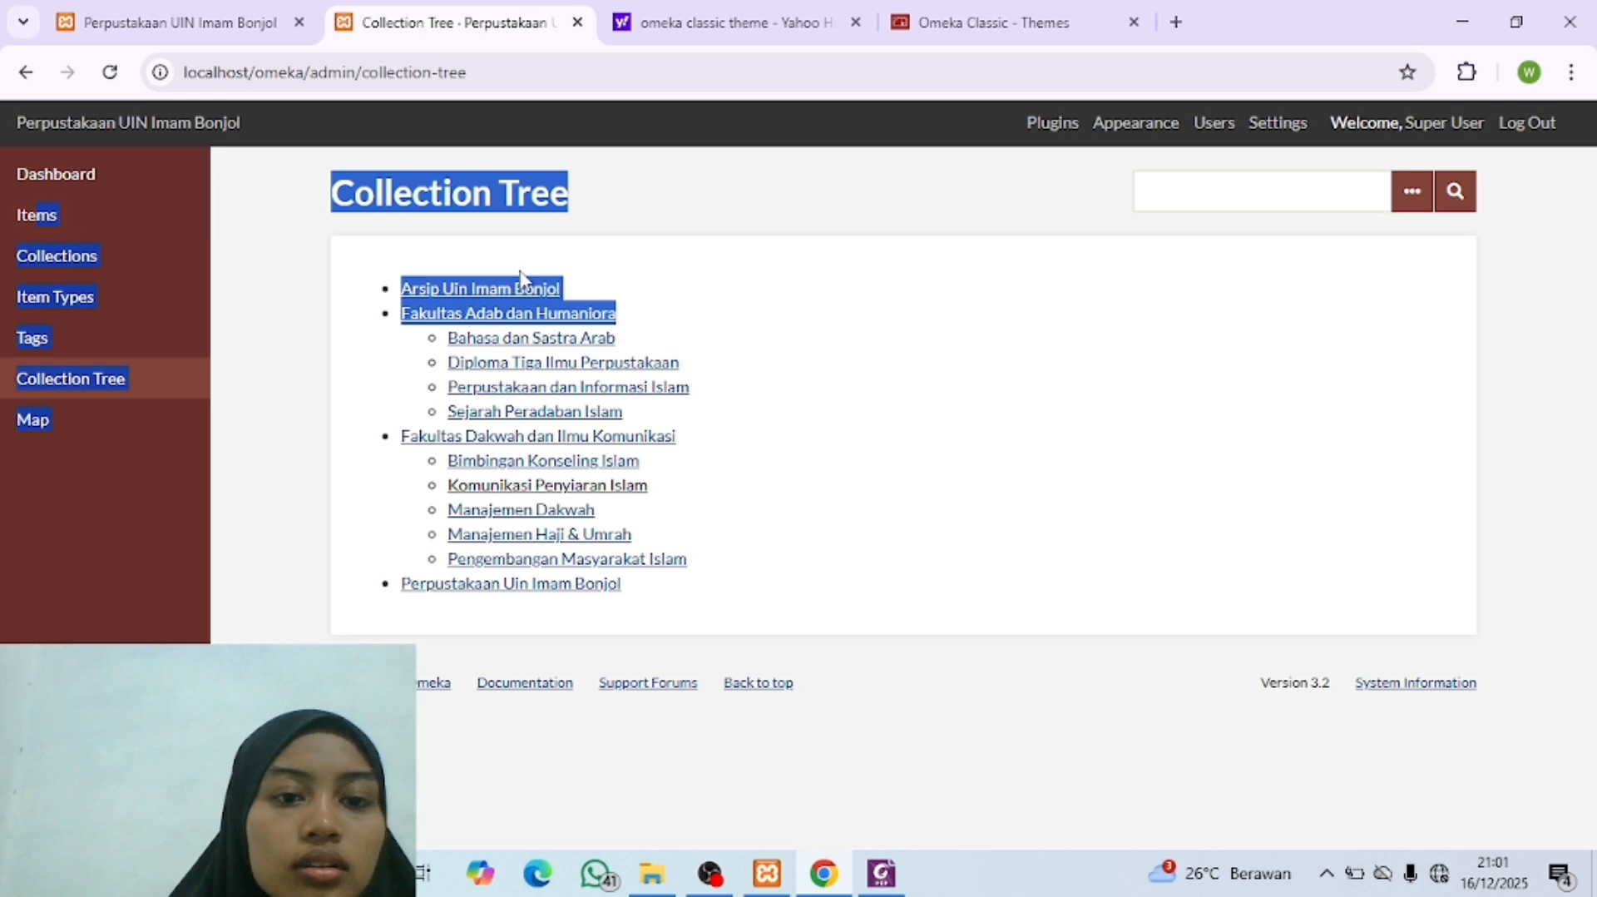
click(807, 310)
Step: Open the site's item list, and in File Explorer open the Photo folder inside "File Item Digital" of the Omeka practice materials
click(103, 220)
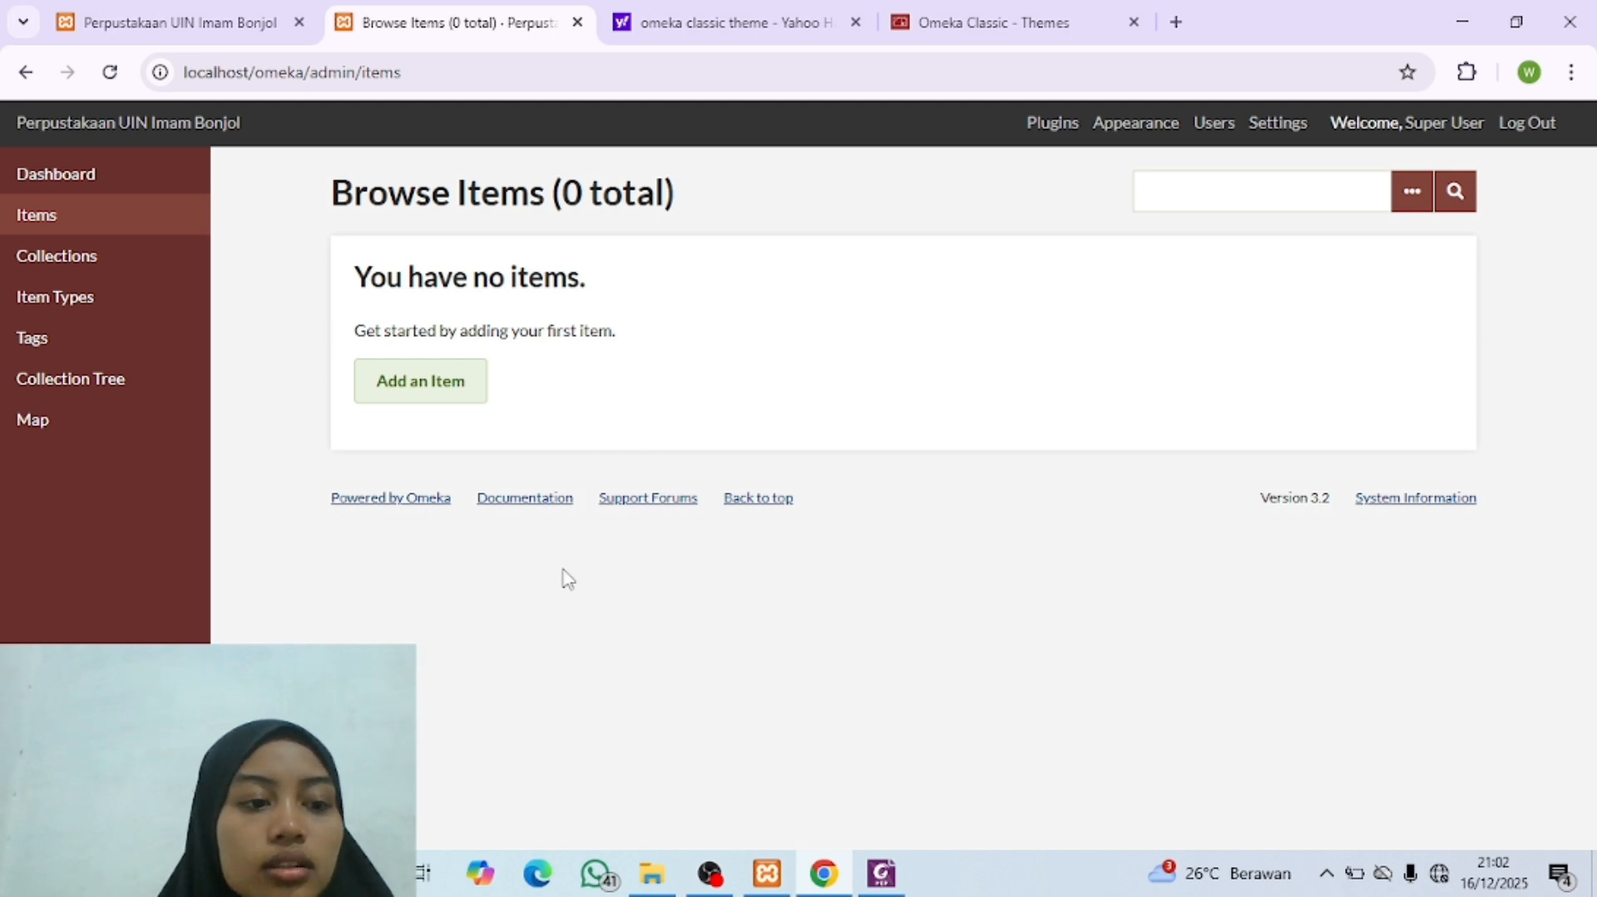
mouse_move(652, 873)
click(615, 665)
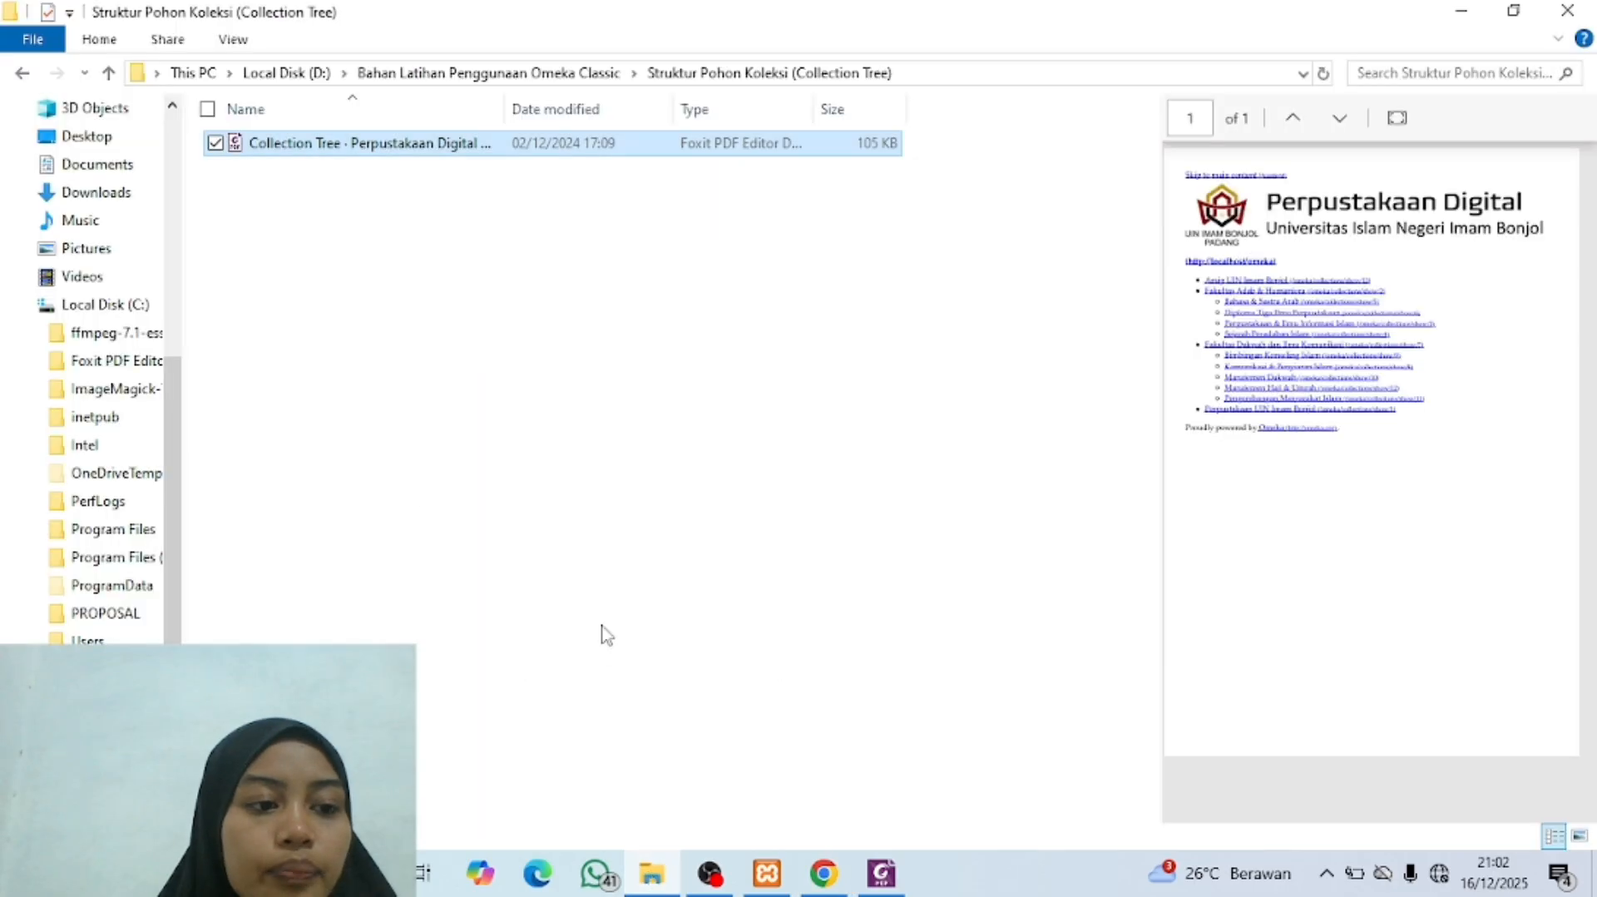
click(22, 73)
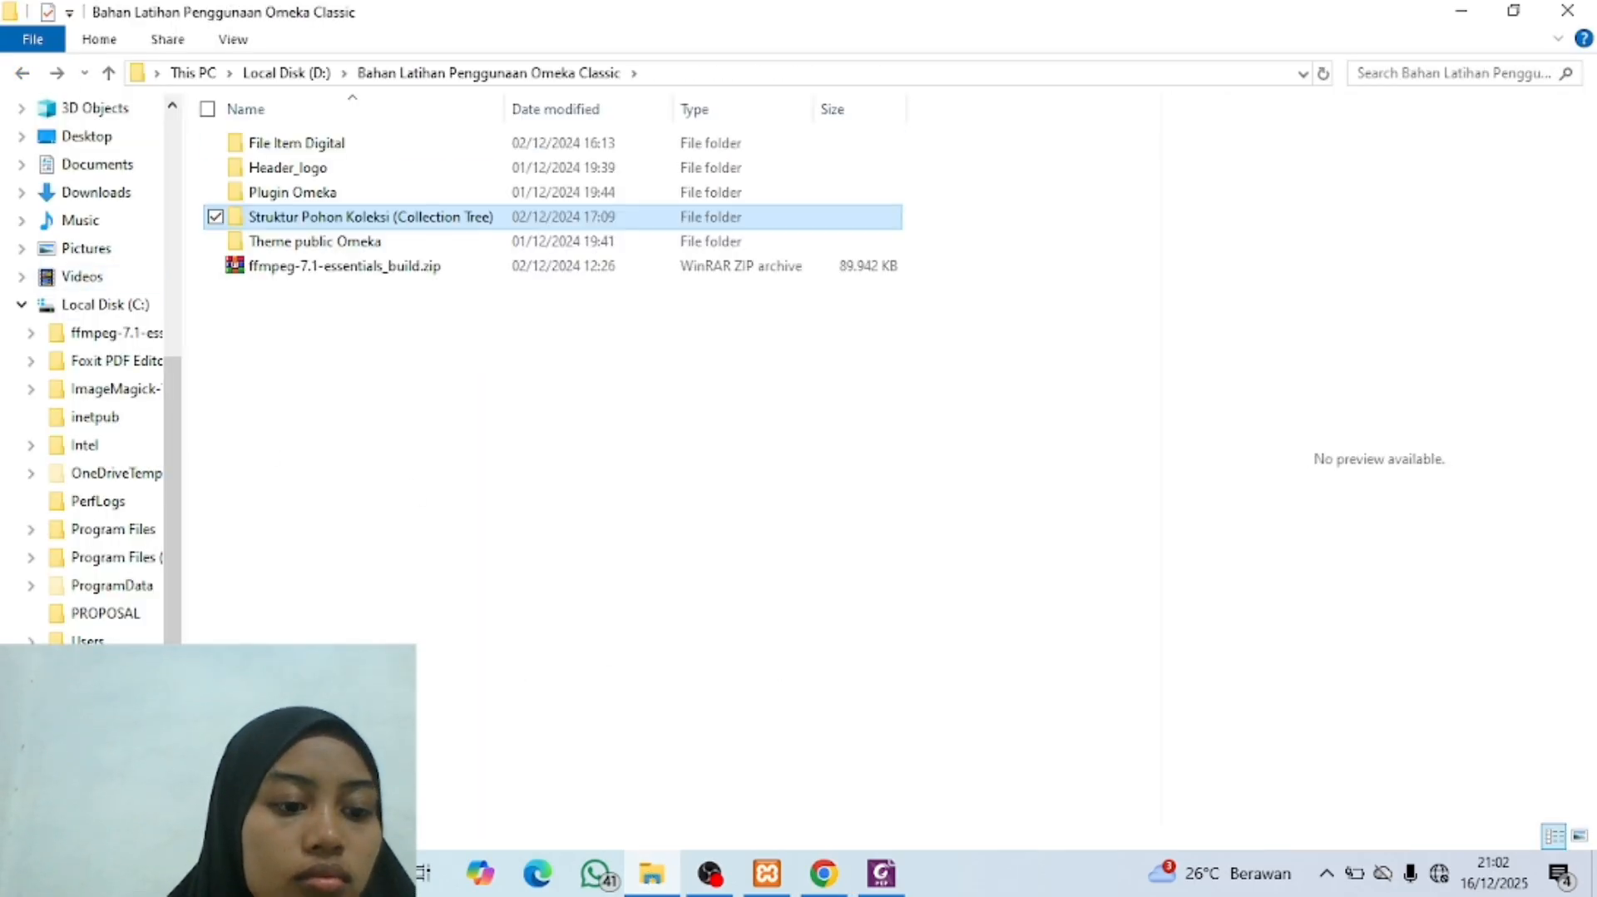
click(23, 74)
double_click(387, 440)
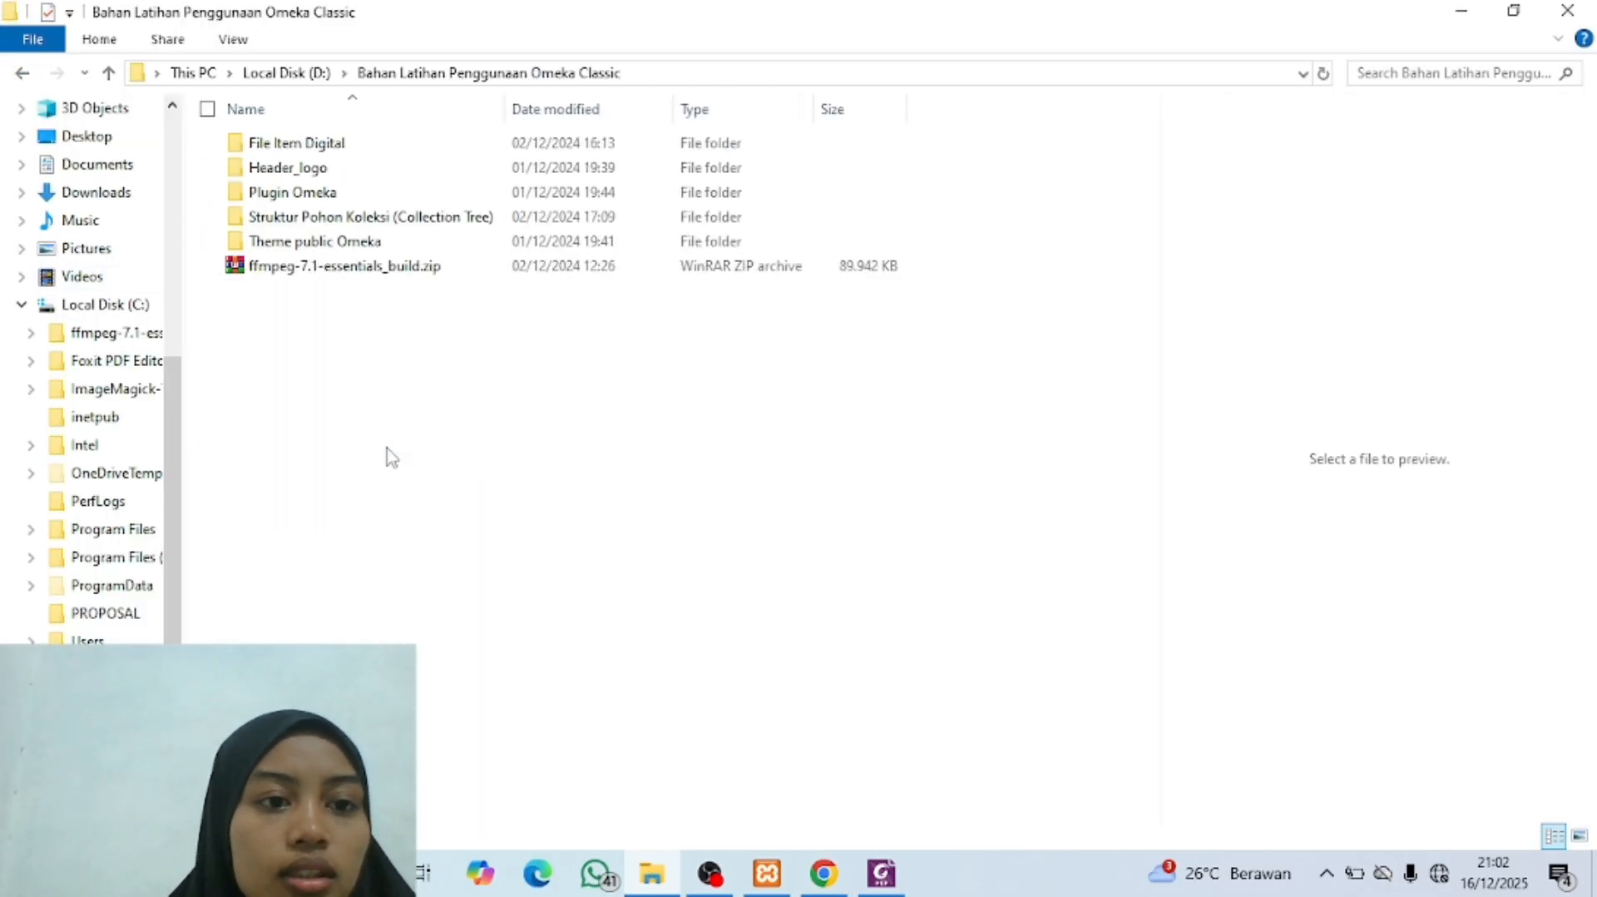
double_click(421, 156)
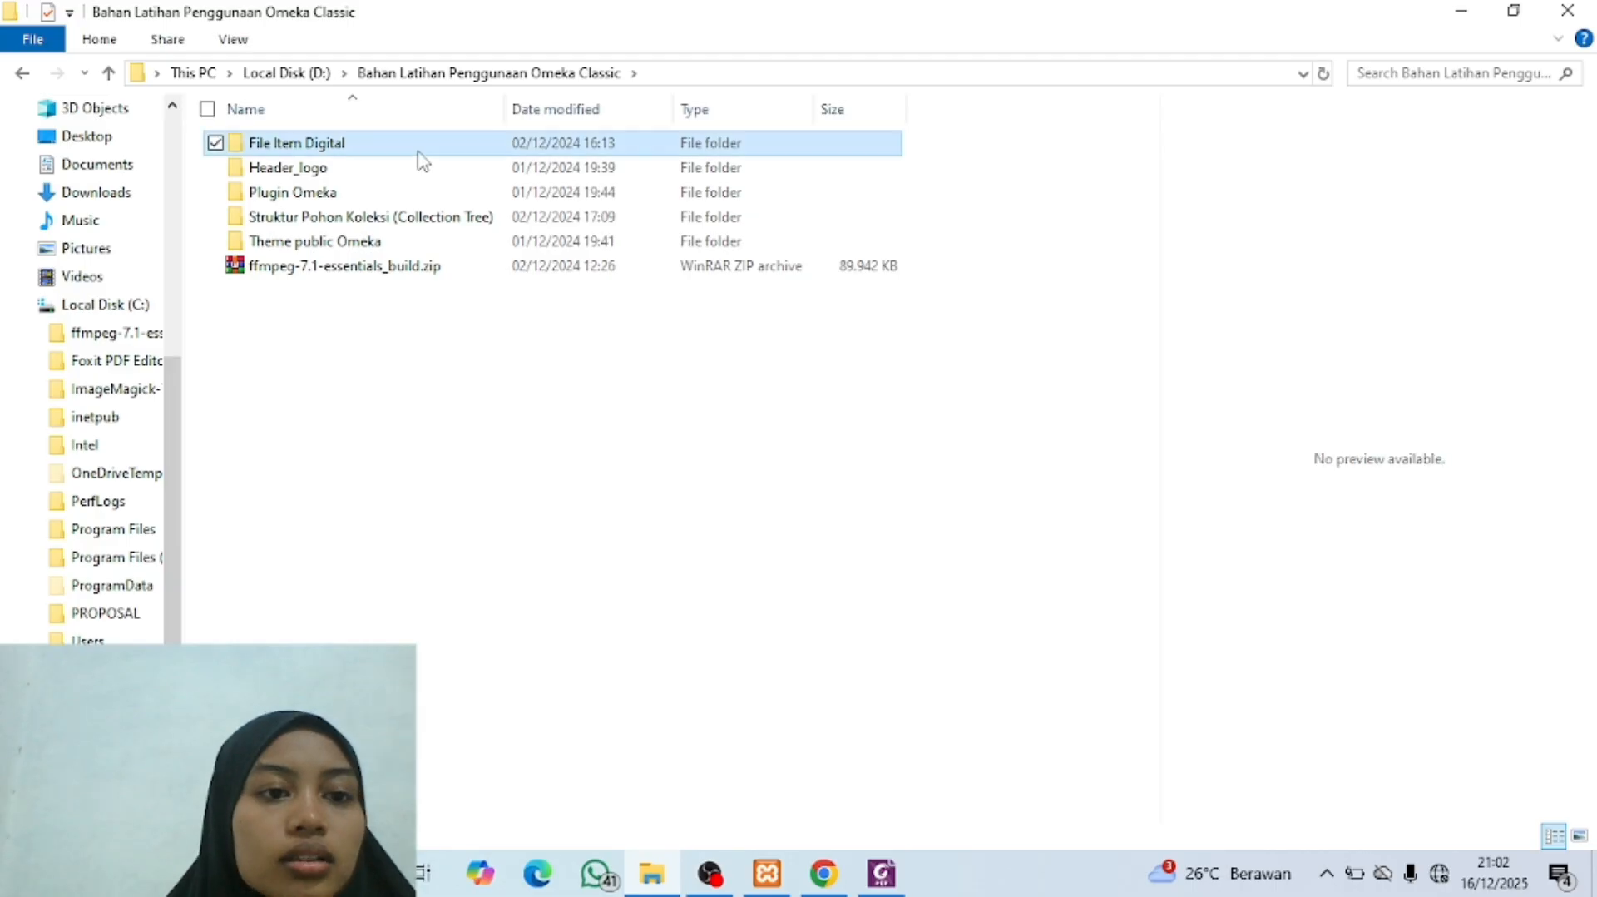
double_click(387, 147)
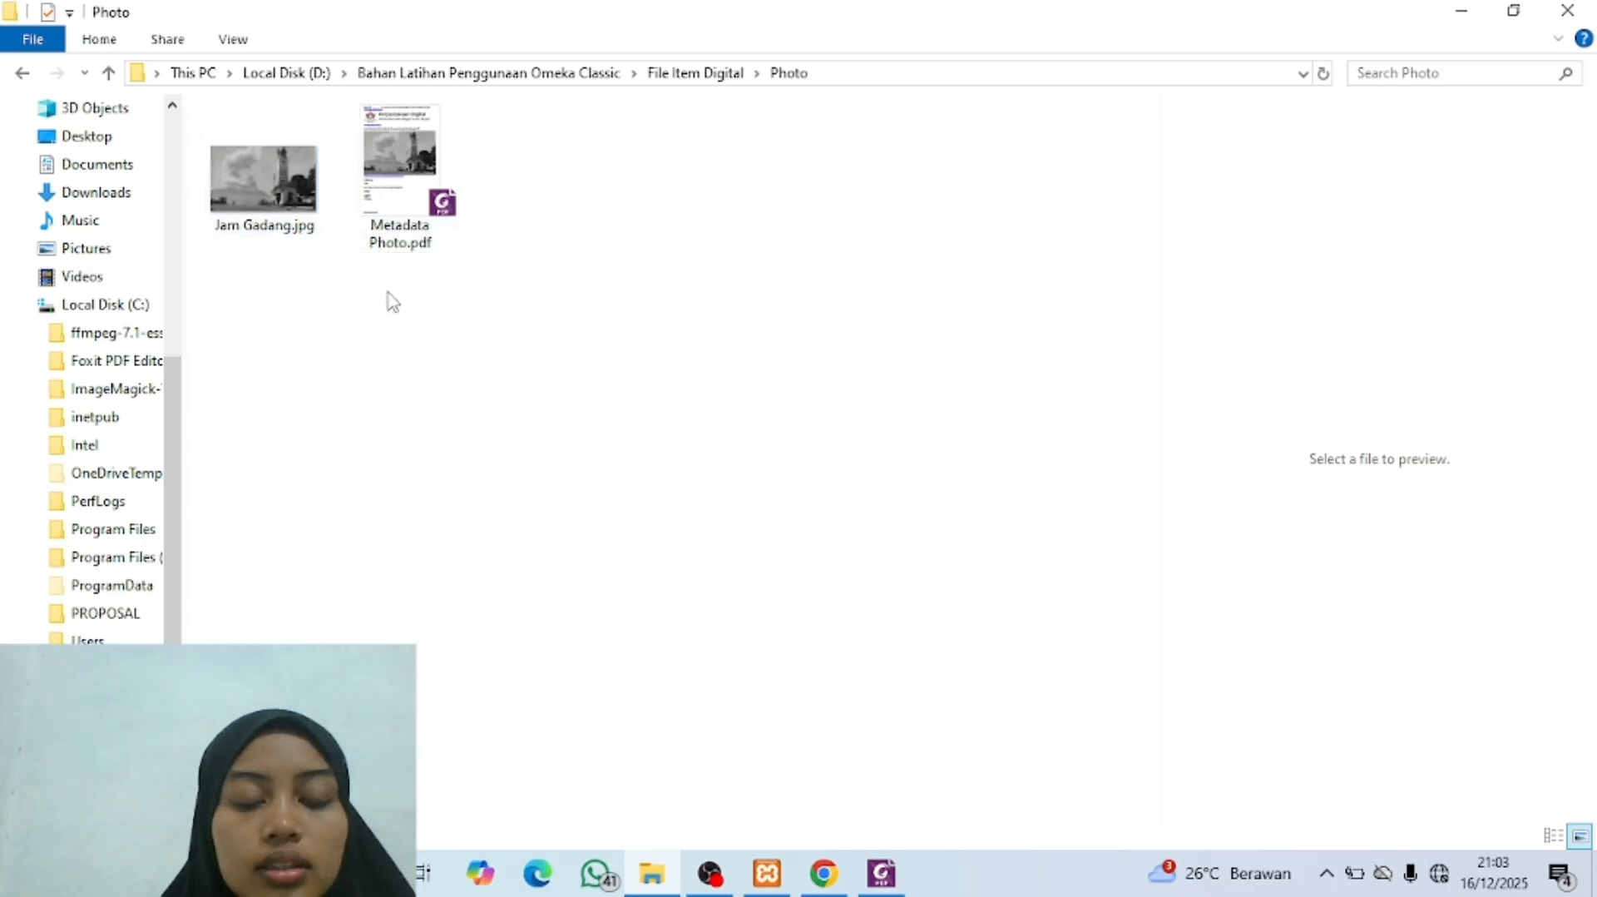
Step: Return to the Omeka admin site in Chrome and start a new item, ready to enter its Dublin Core title
click(824, 874)
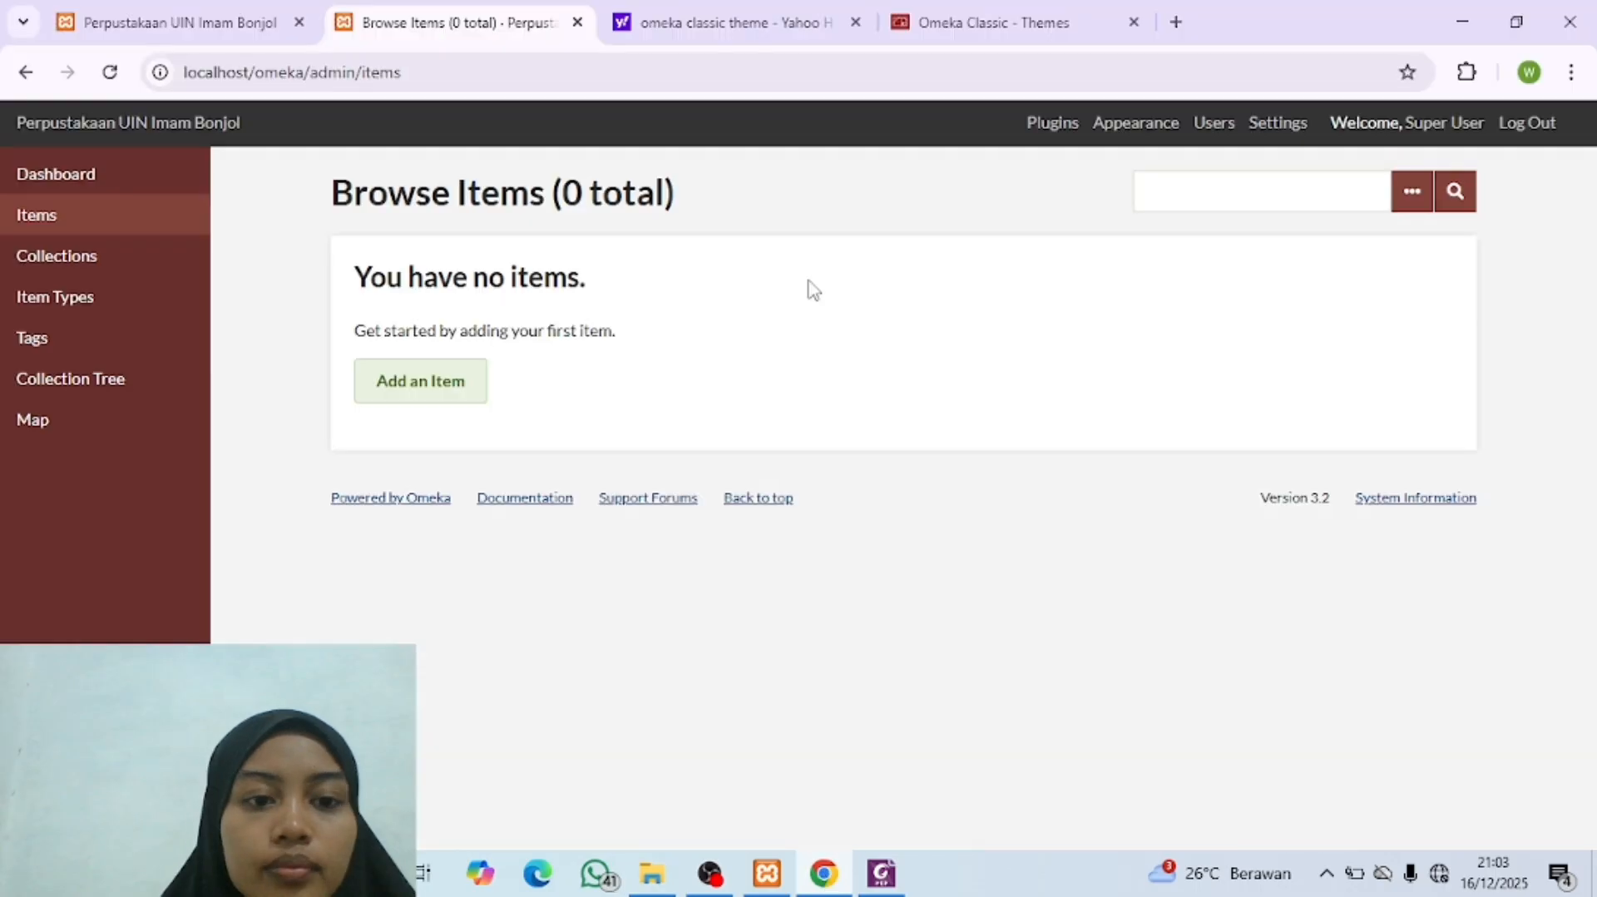
click(428, 382)
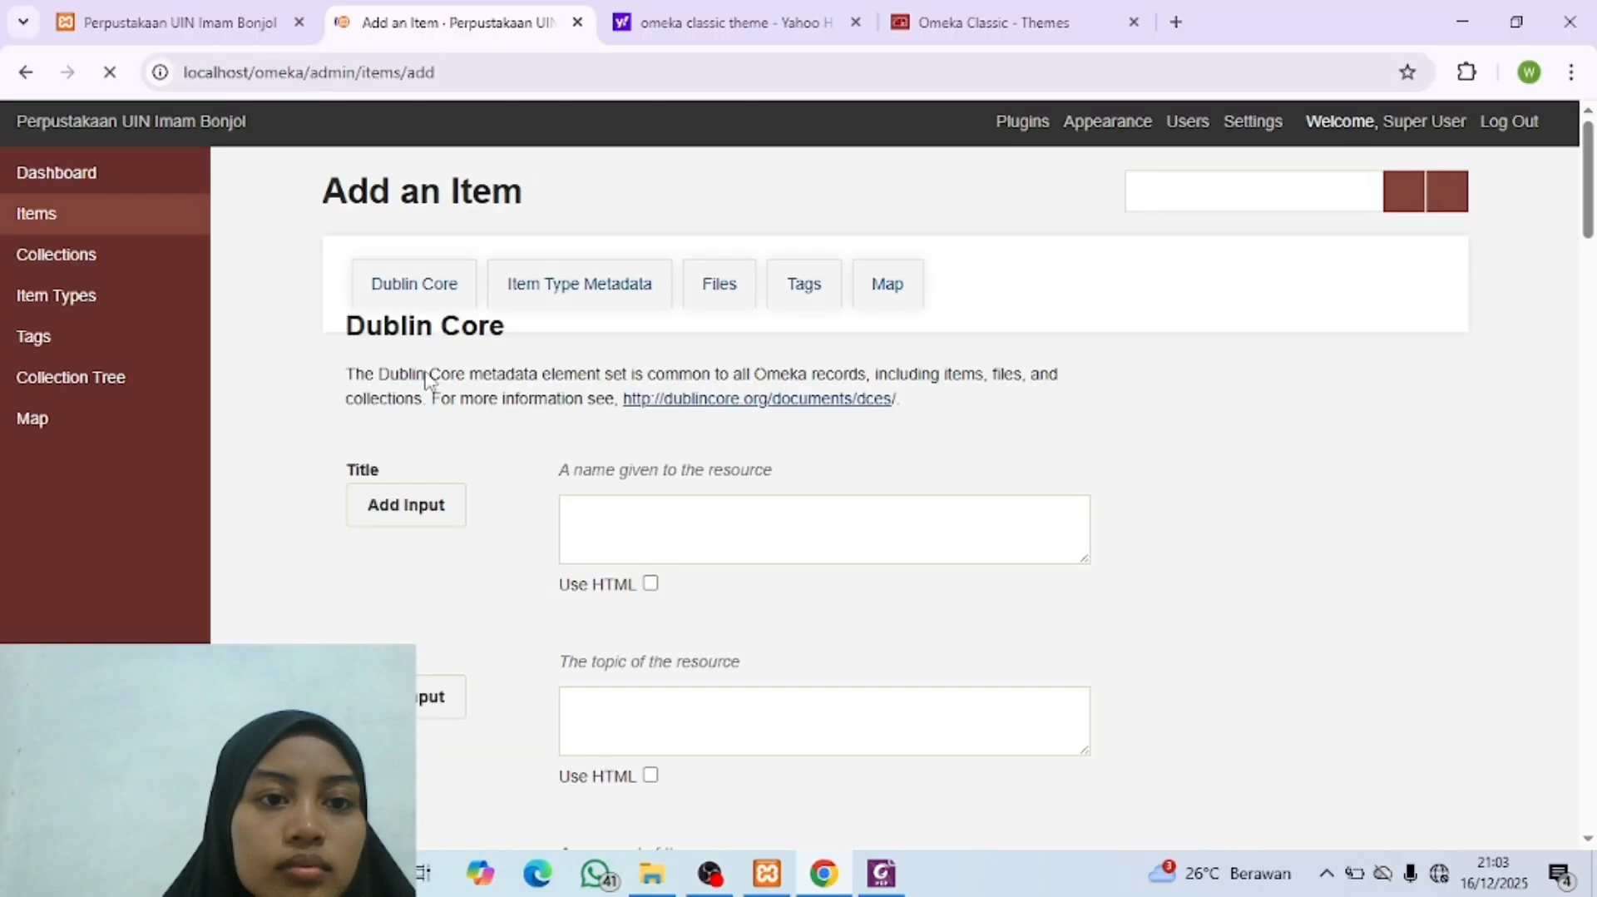
scroll(731, 510, down, 2)
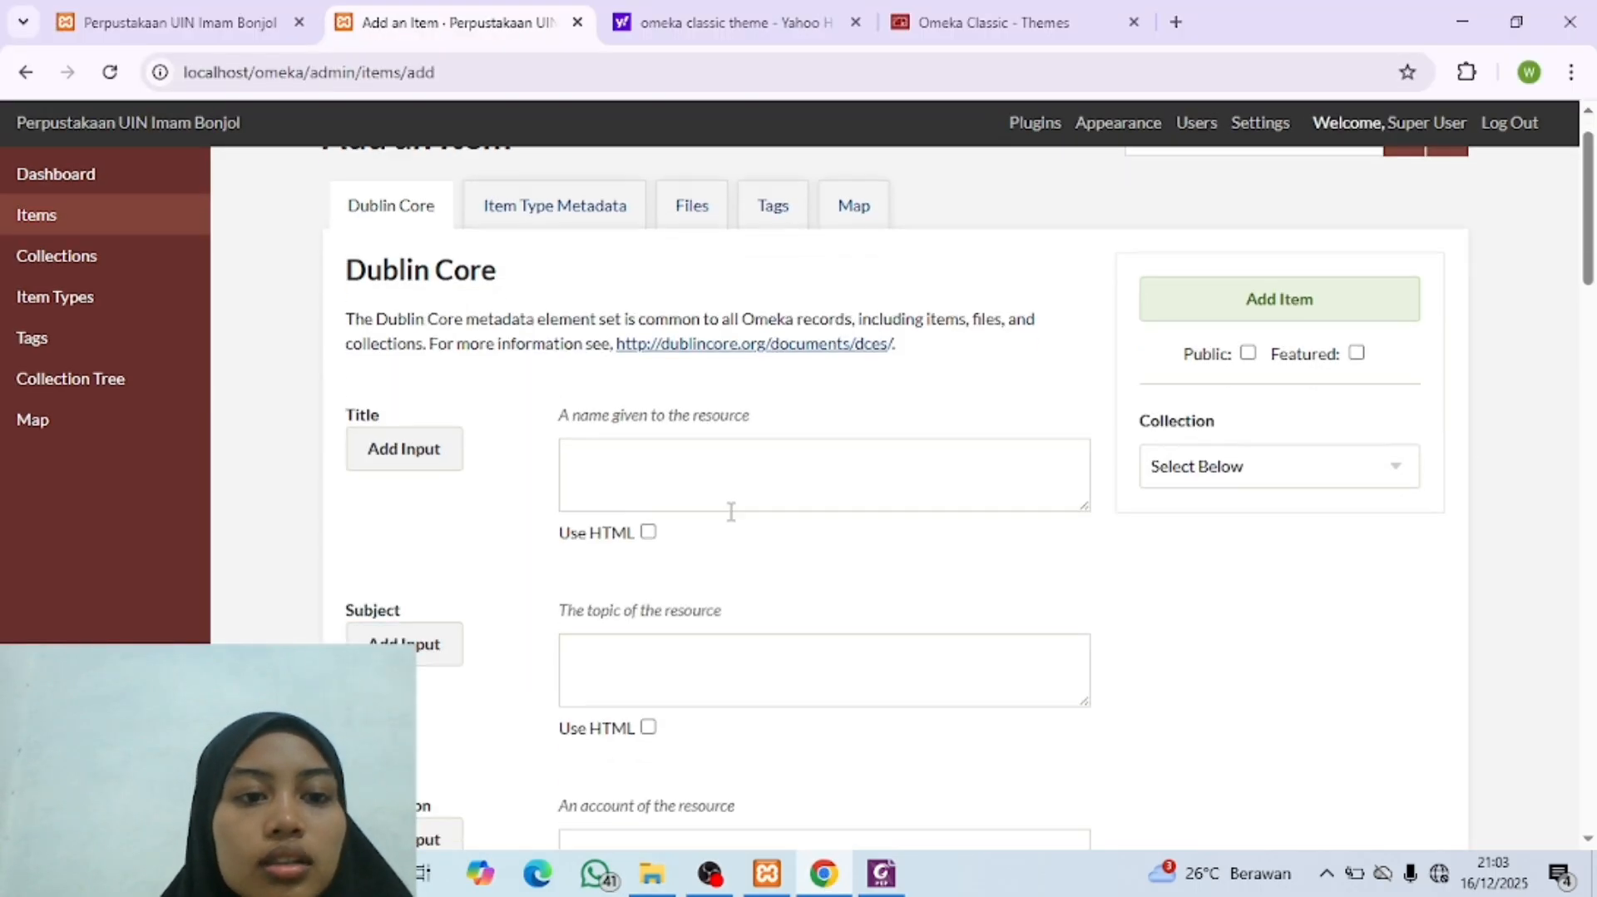
scroll(715, 503, up, 2)
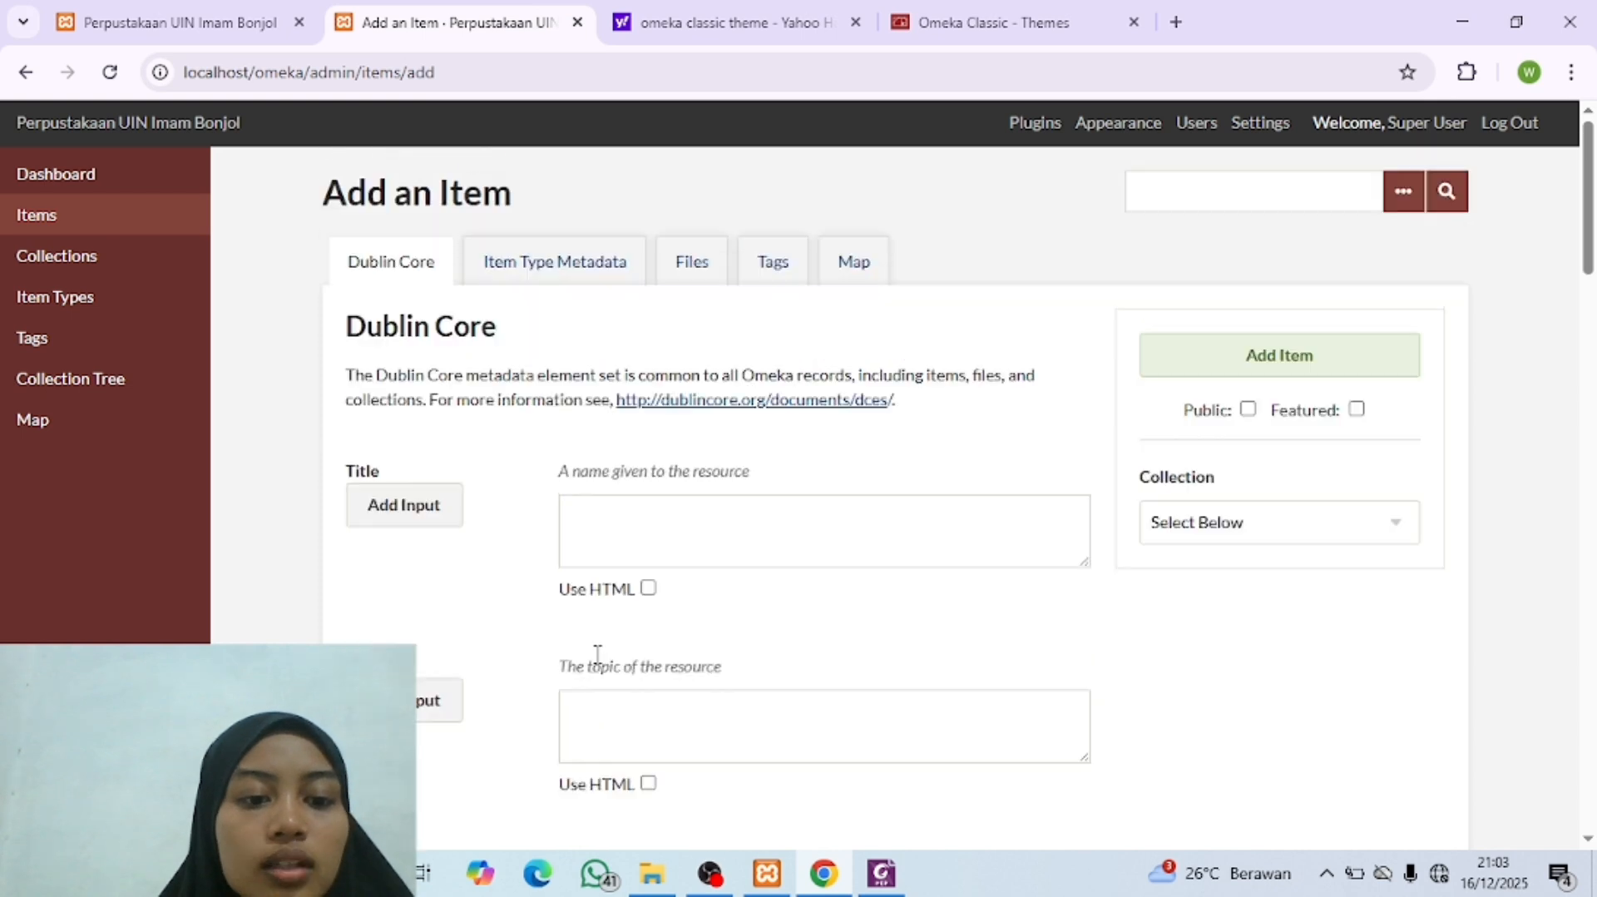
click(709, 525)
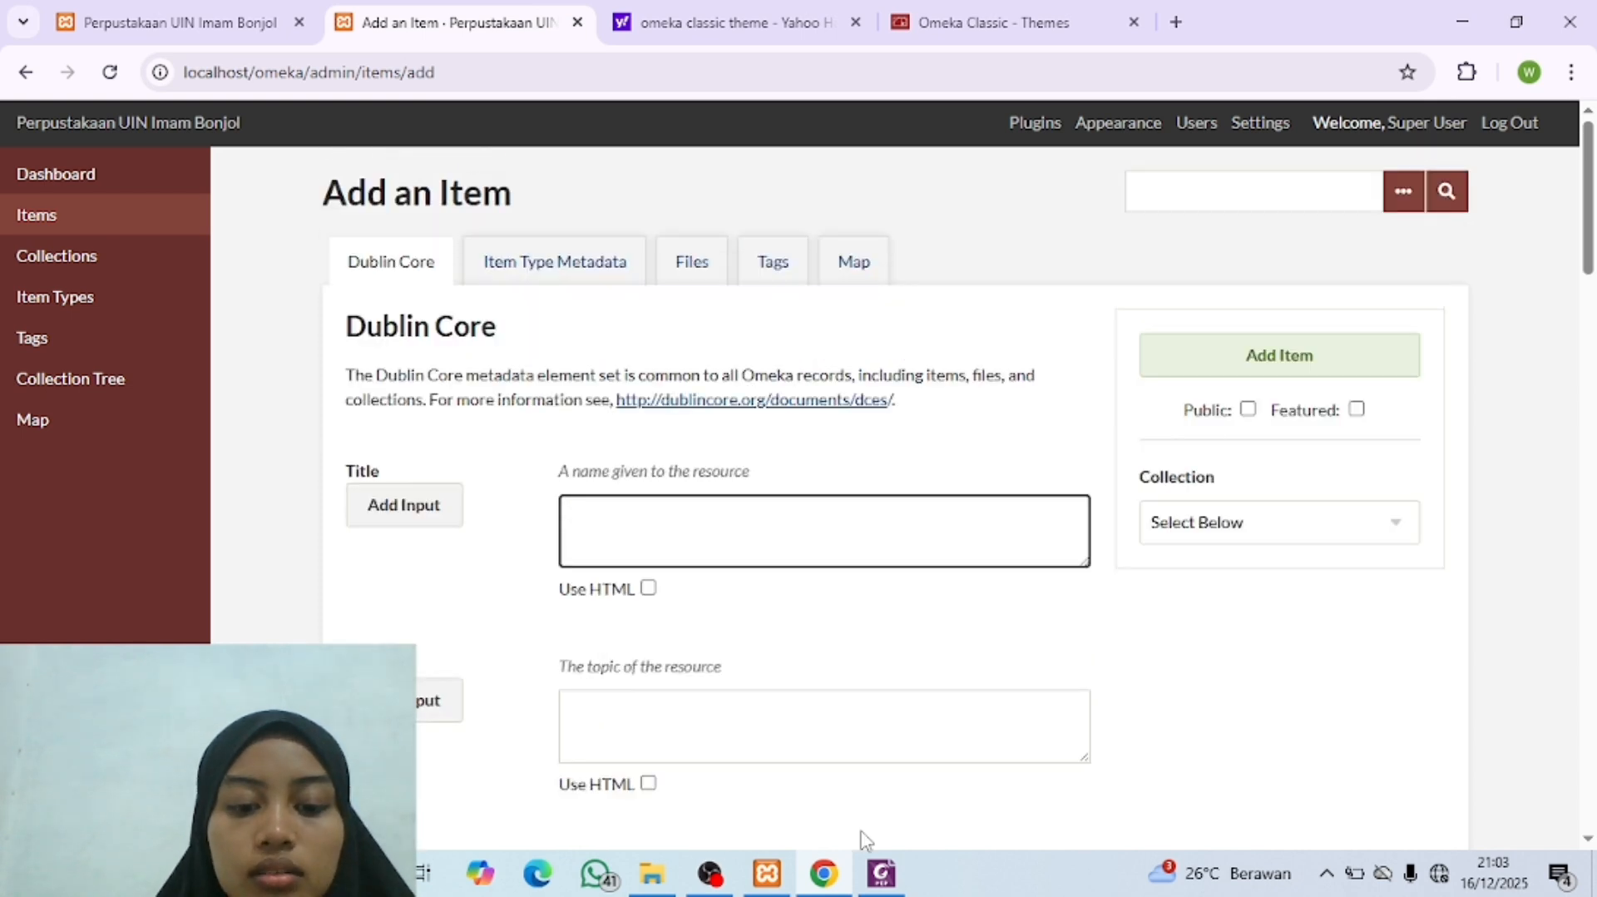
Step: Open "Metadata Photo.pdf" from the Photo folder in Foxit PDF Editor to consult the photo's metadata
click(652, 873)
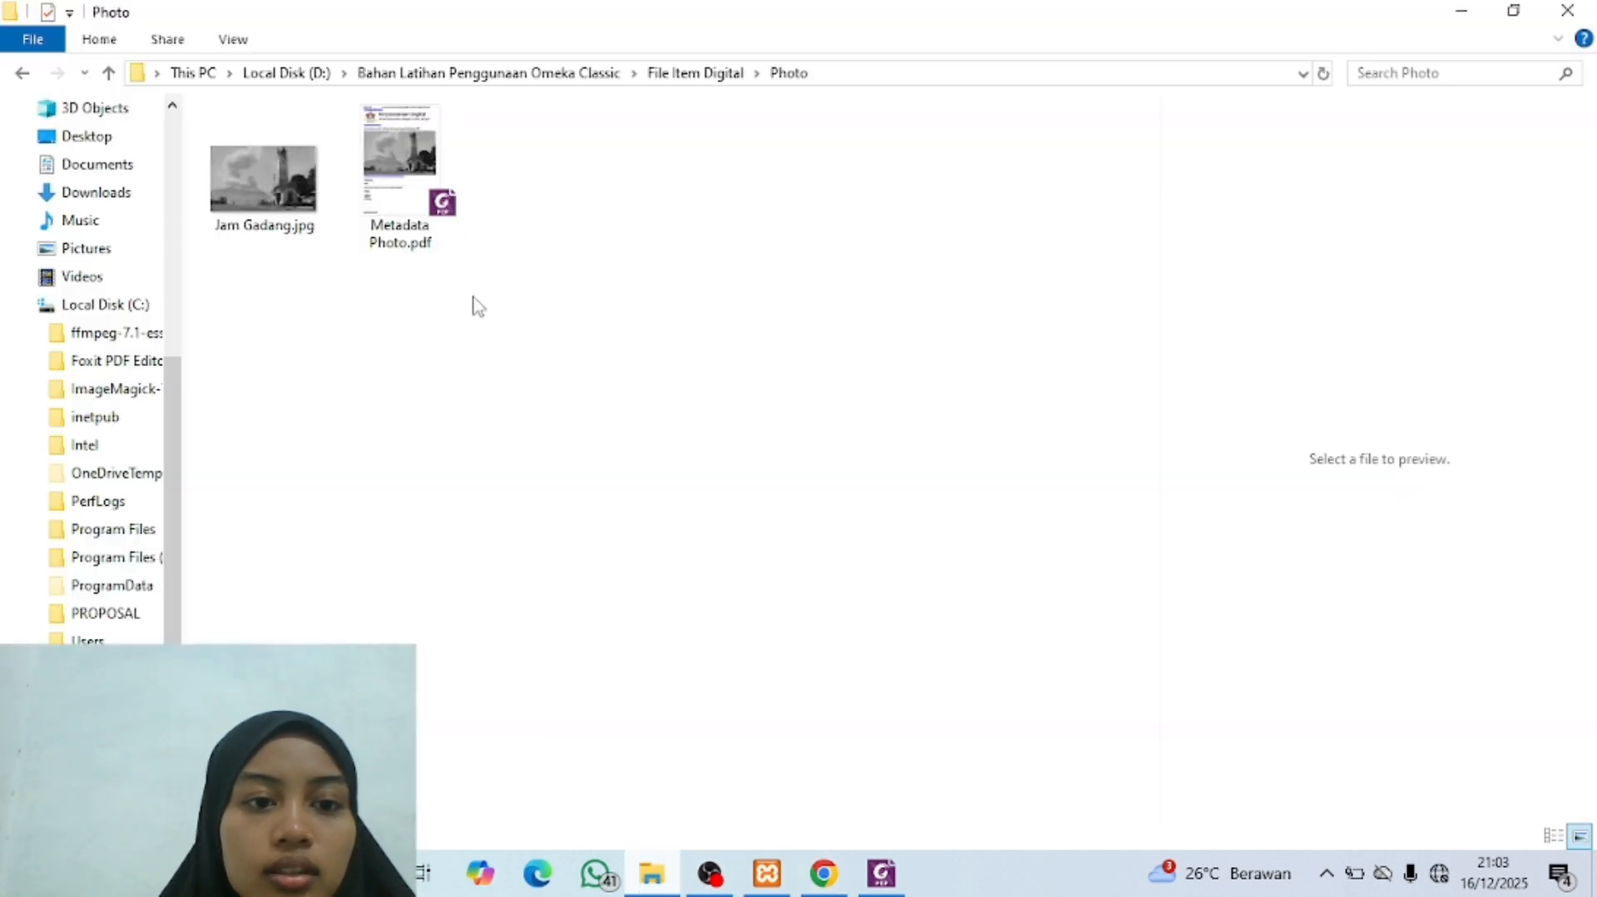
click(389, 208)
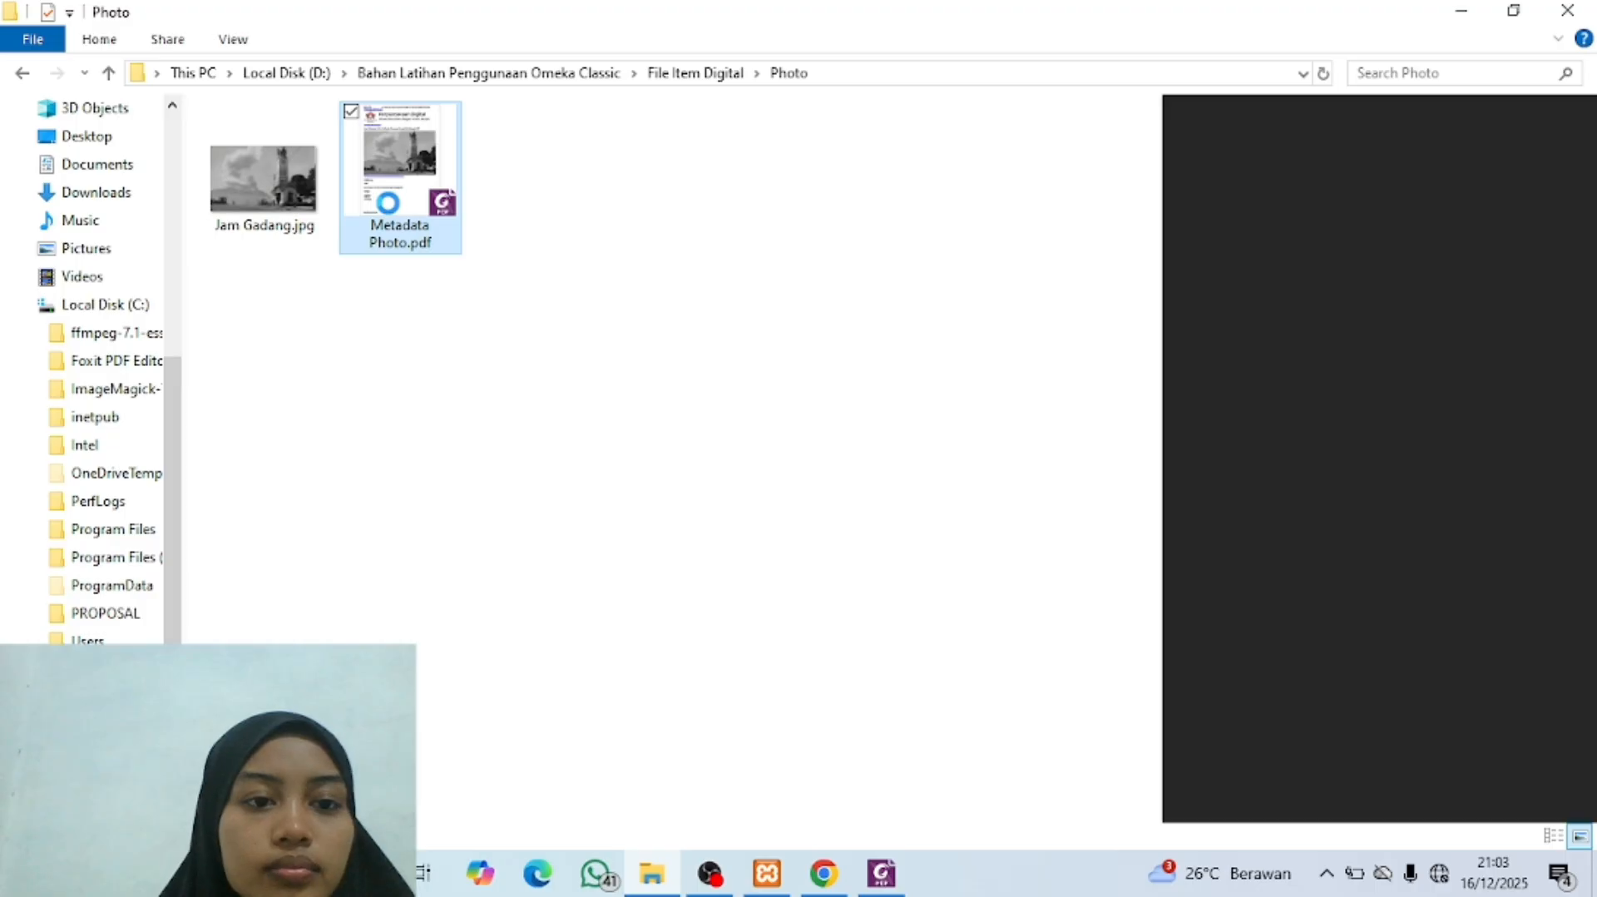
right_click(388, 204)
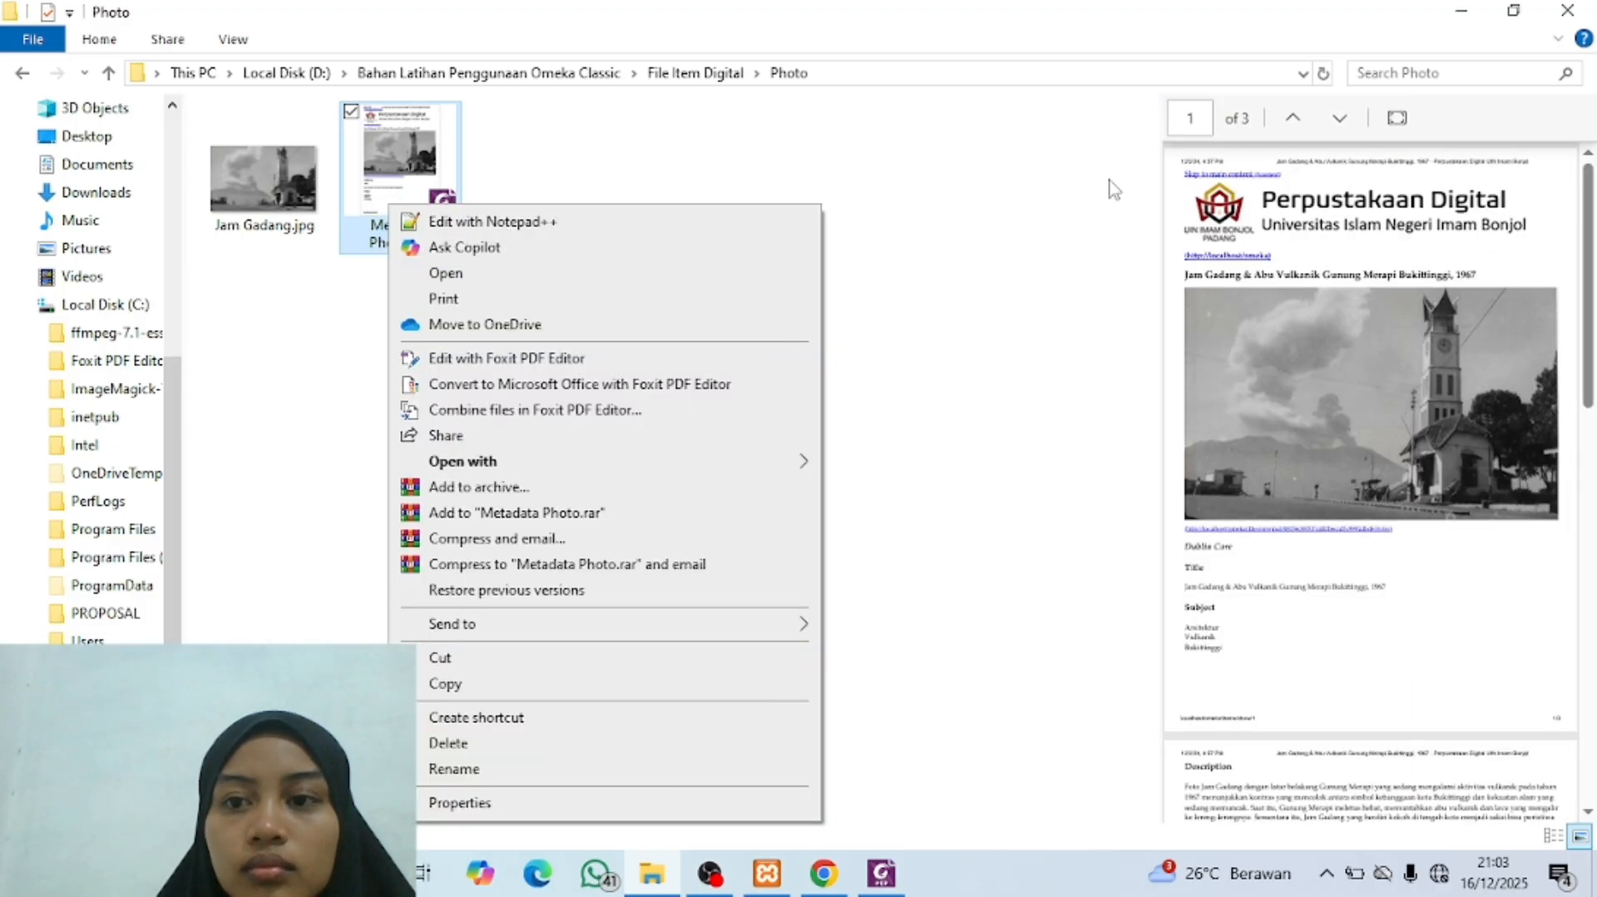
click(1397, 118)
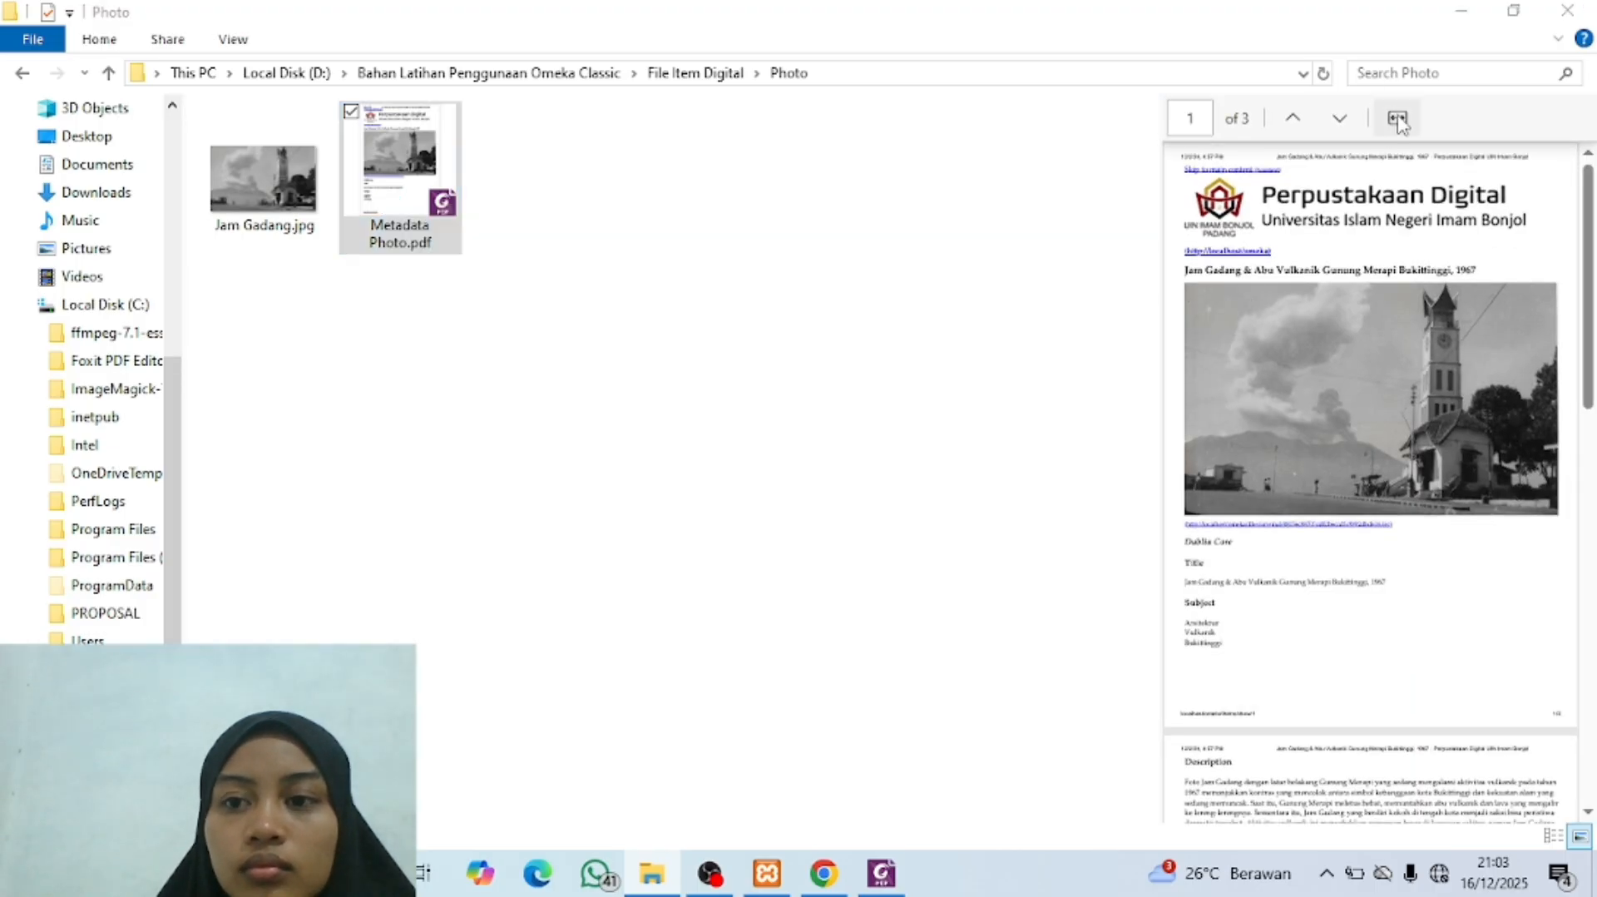
double_click(370, 199)
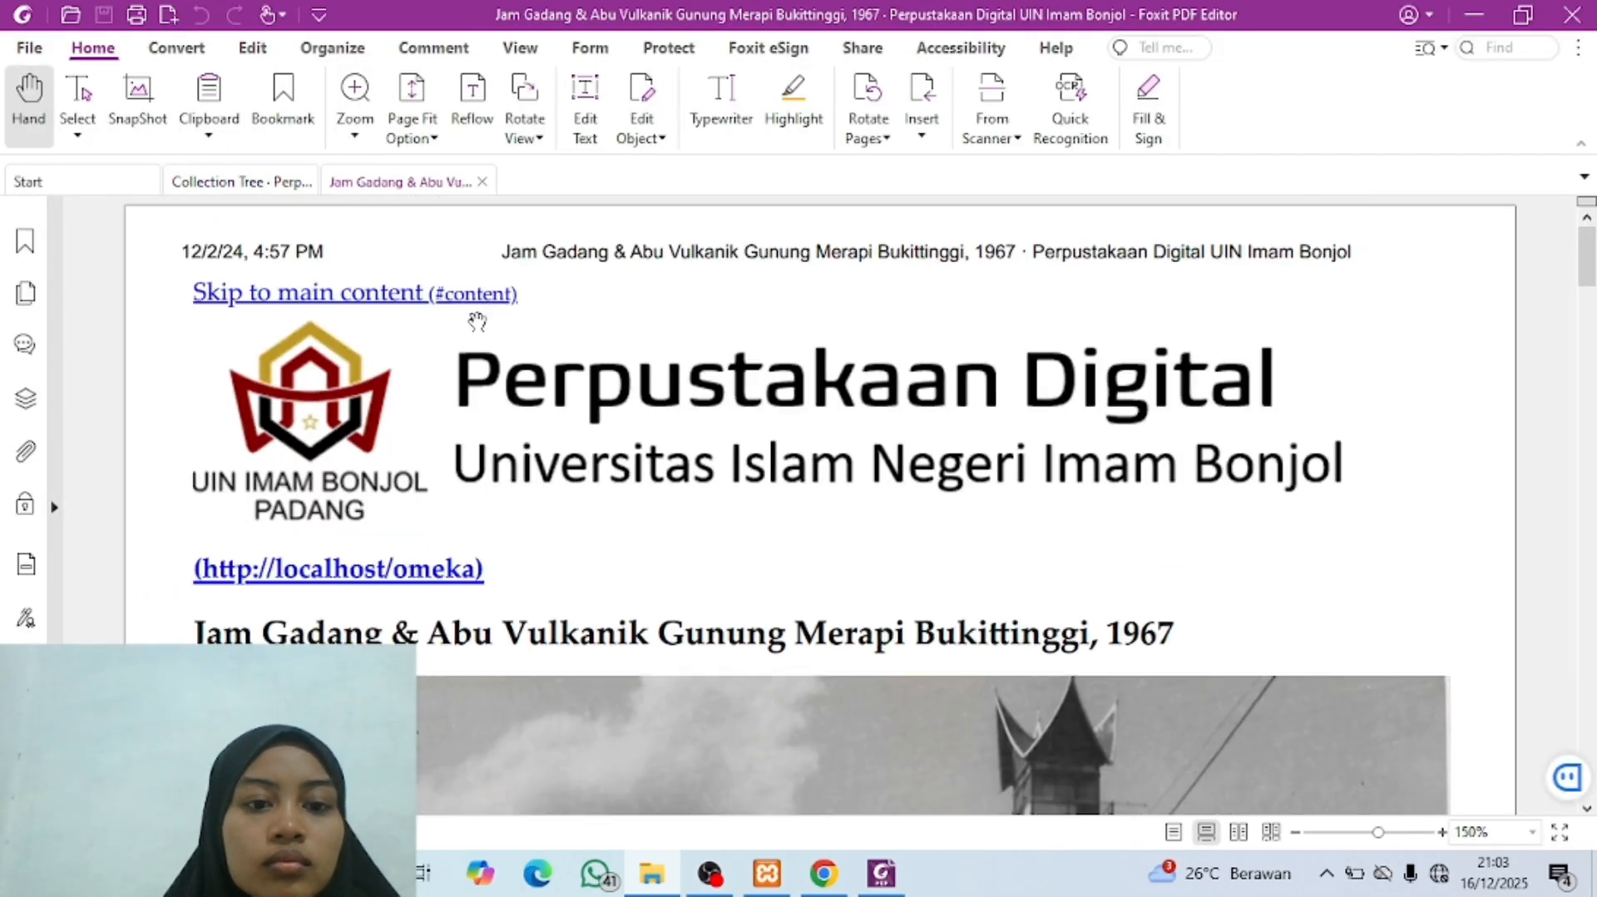
Step: Look through the first page of the photo's metadata PDF, from the heading and image to the Dublin Core title and subjects
scroll(477, 322, down, 2)
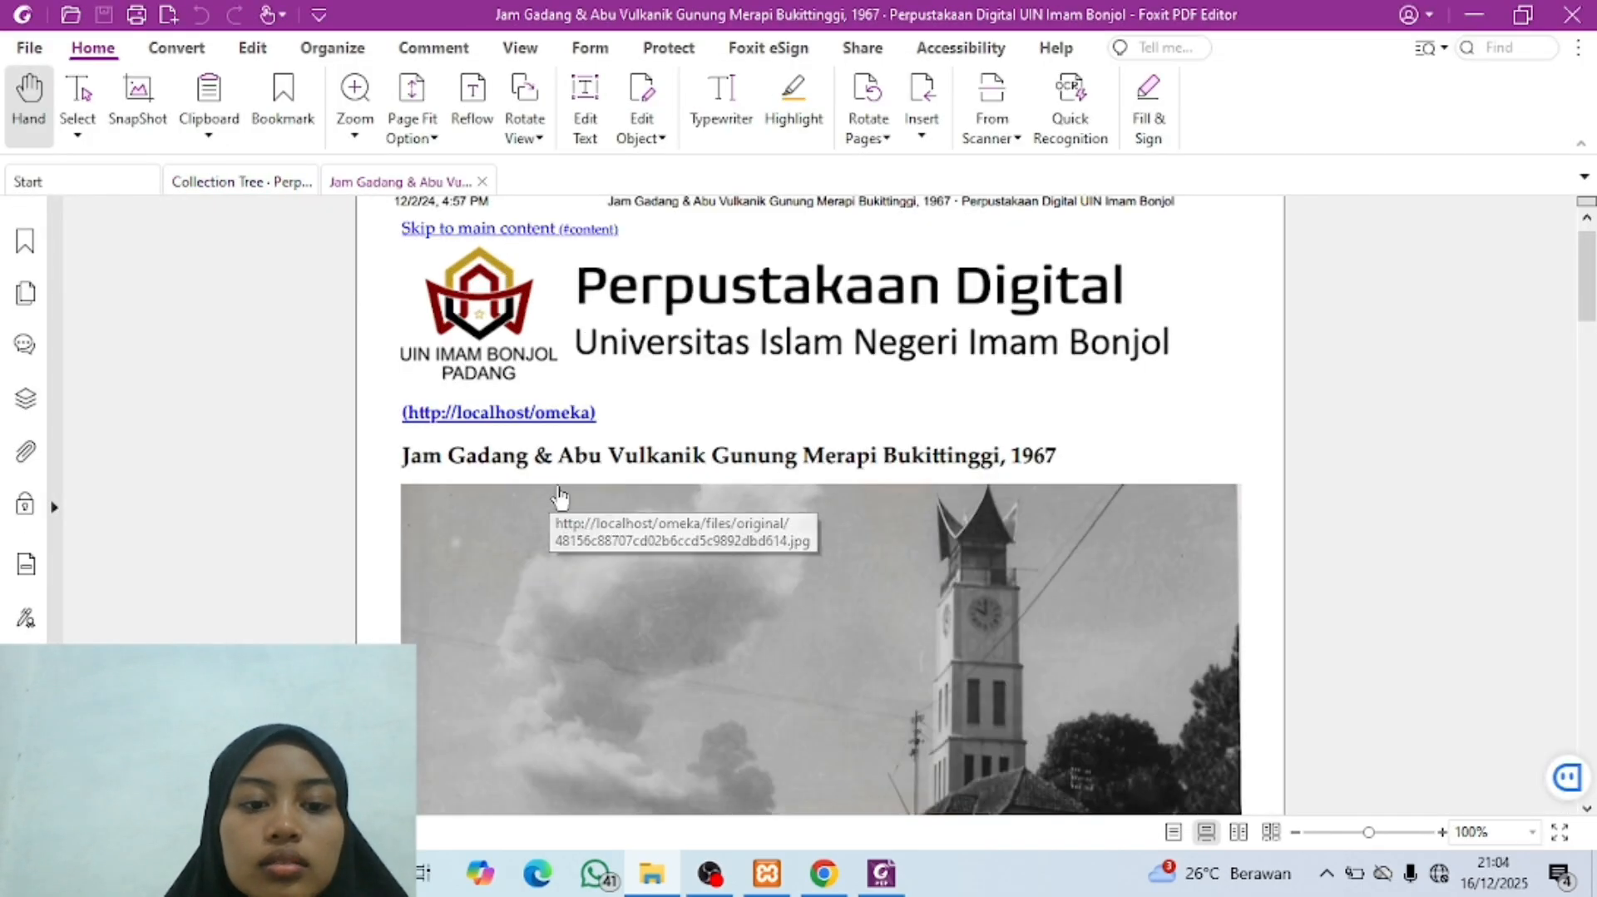
scroll(624, 449, down, 2)
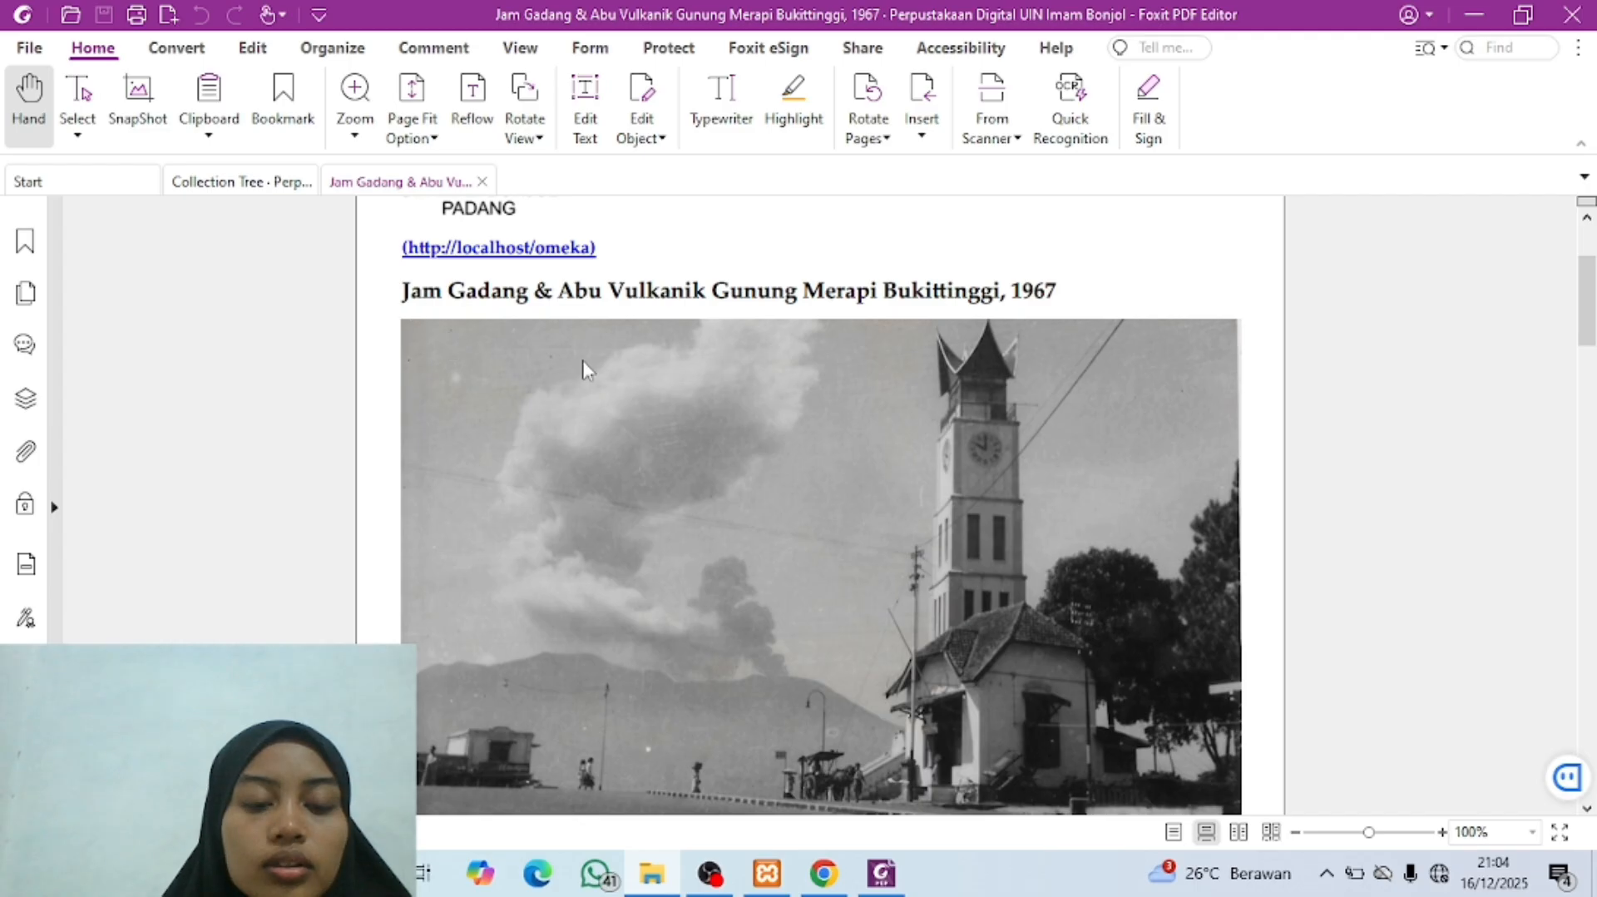
scroll(666, 541, down, 3)
scroll(670, 542, up, 6)
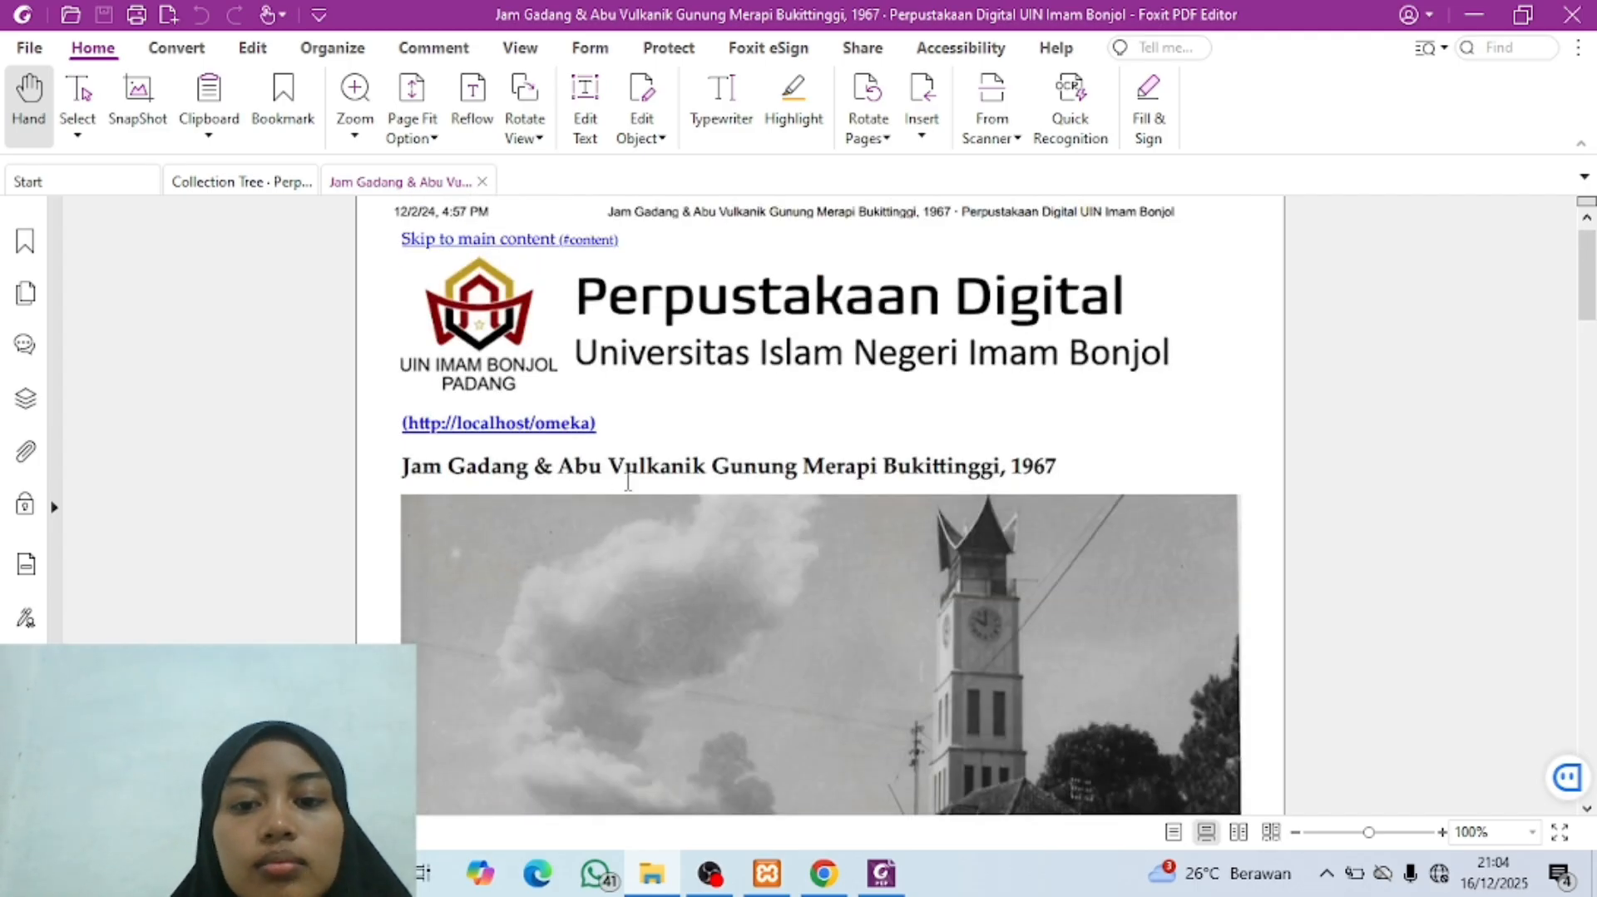
scroll(749, 571, down, 6)
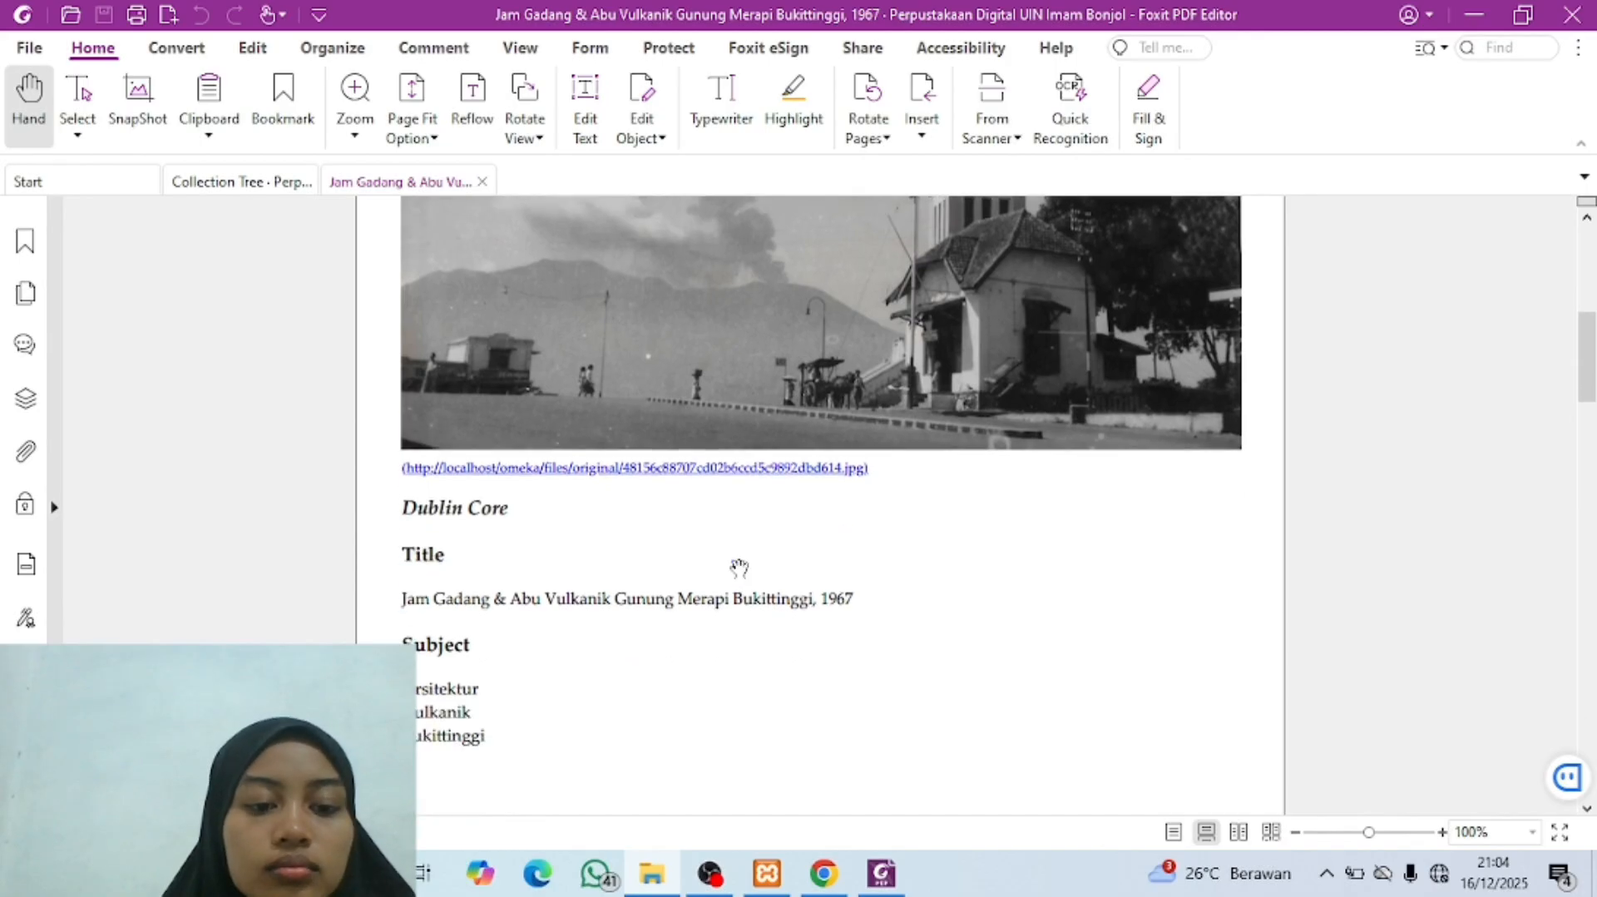
ctrl+scroll(738, 566, down, 1)
scroll(739, 567, up, 3)
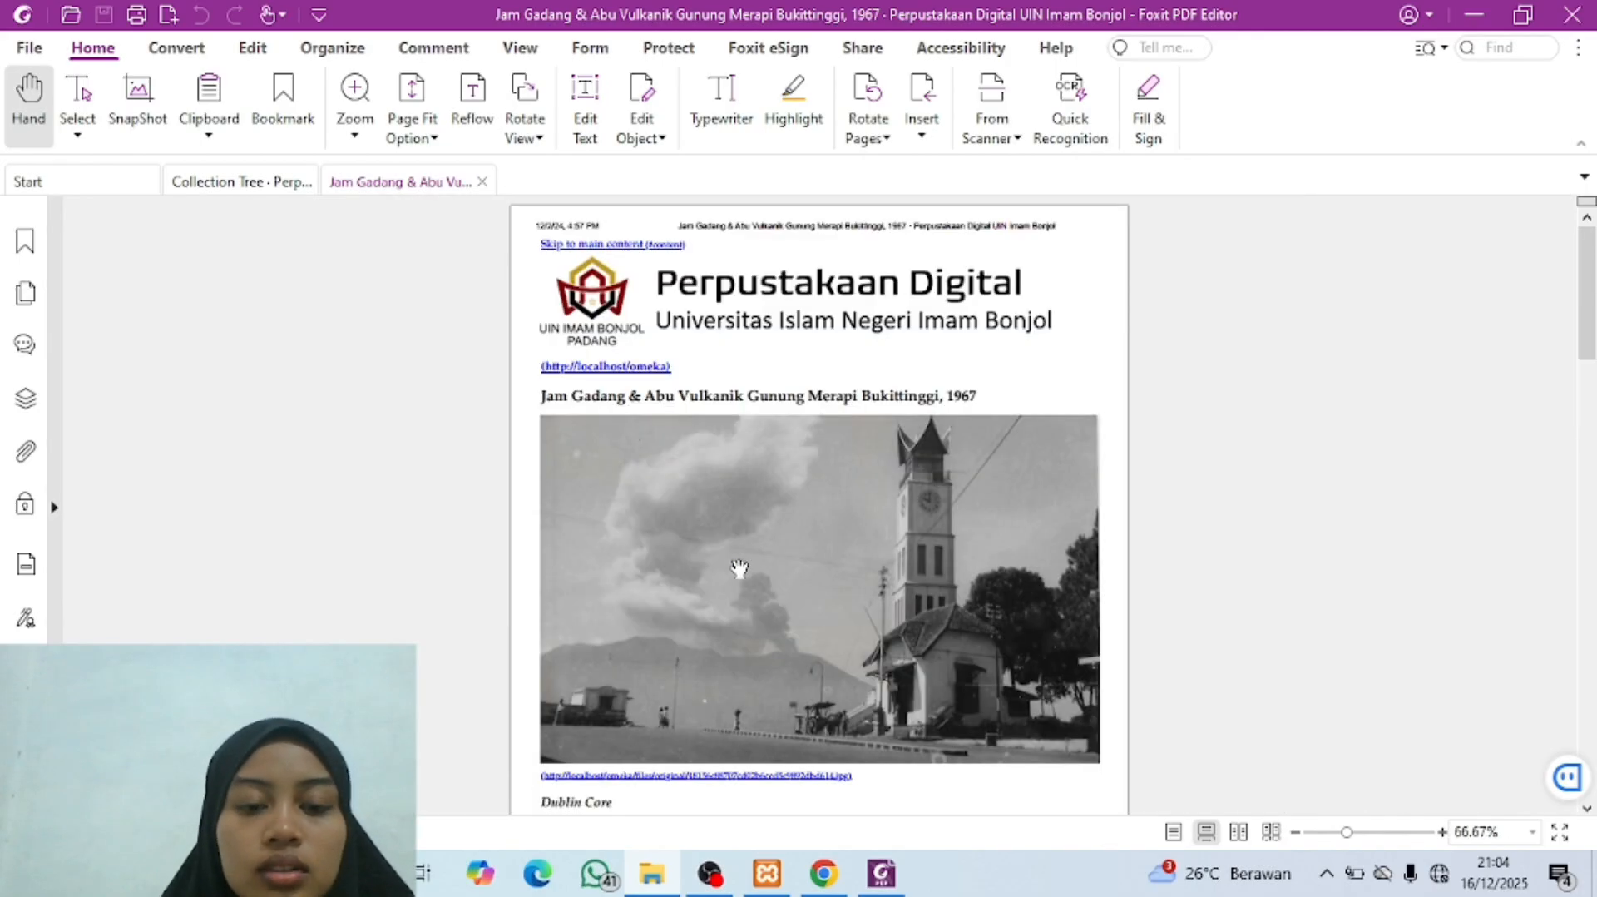
Step: Copy the heading "Jam Gadang & Abu Vulkanik Gunung Merapi Bukittinggi, 1967" from the PDF into the new Omeka item's Title
click(828, 873)
click(627, 552)
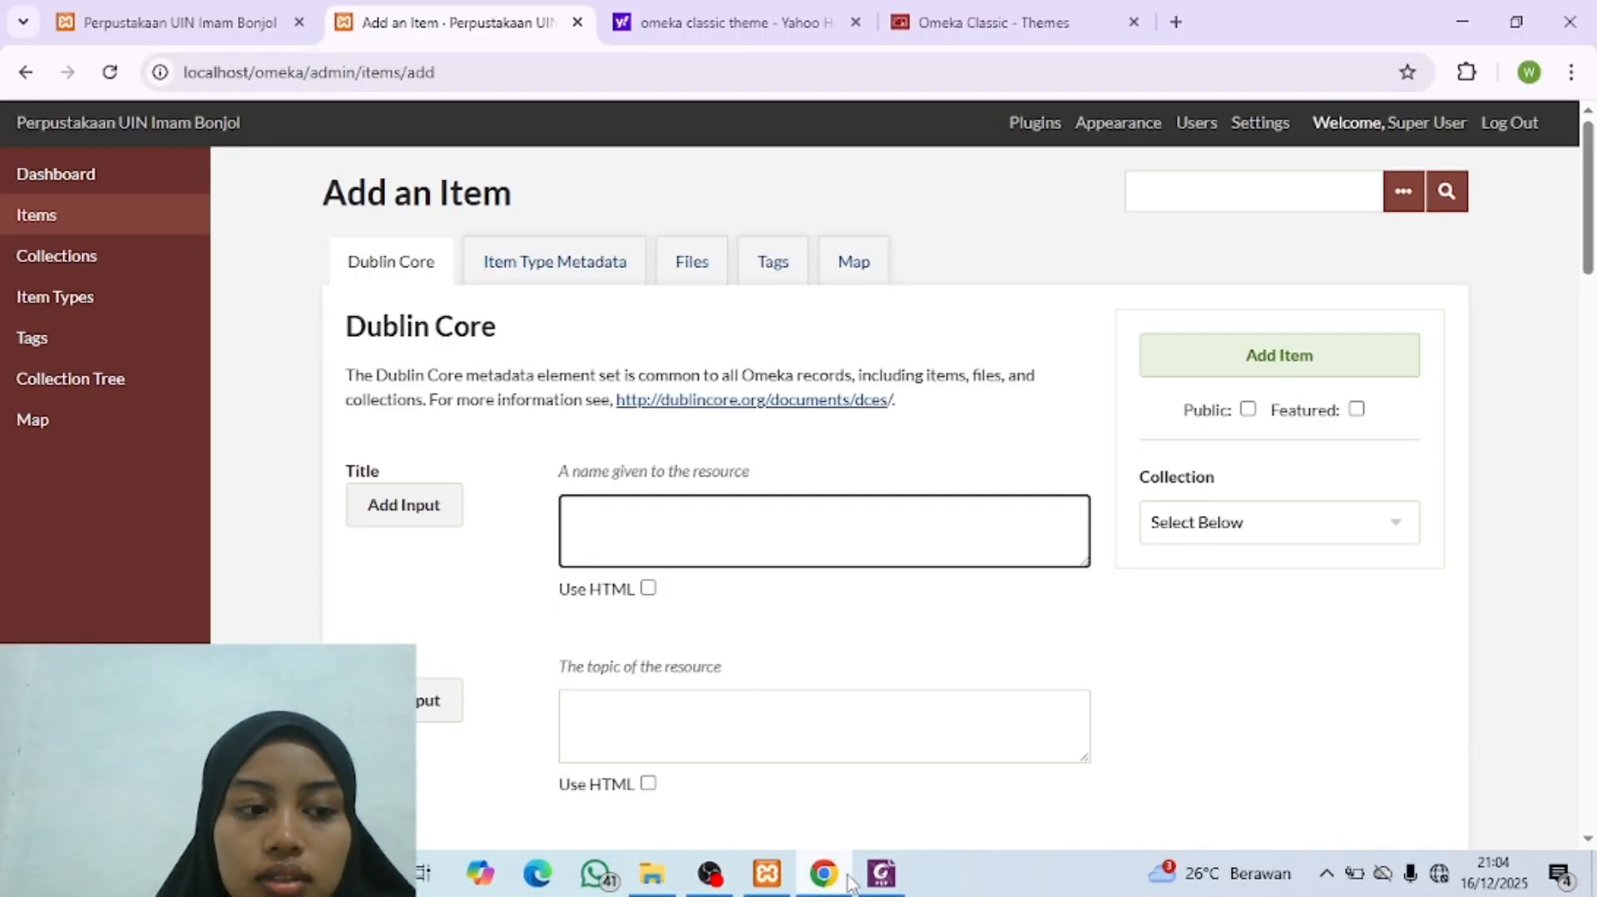
click(881, 874)
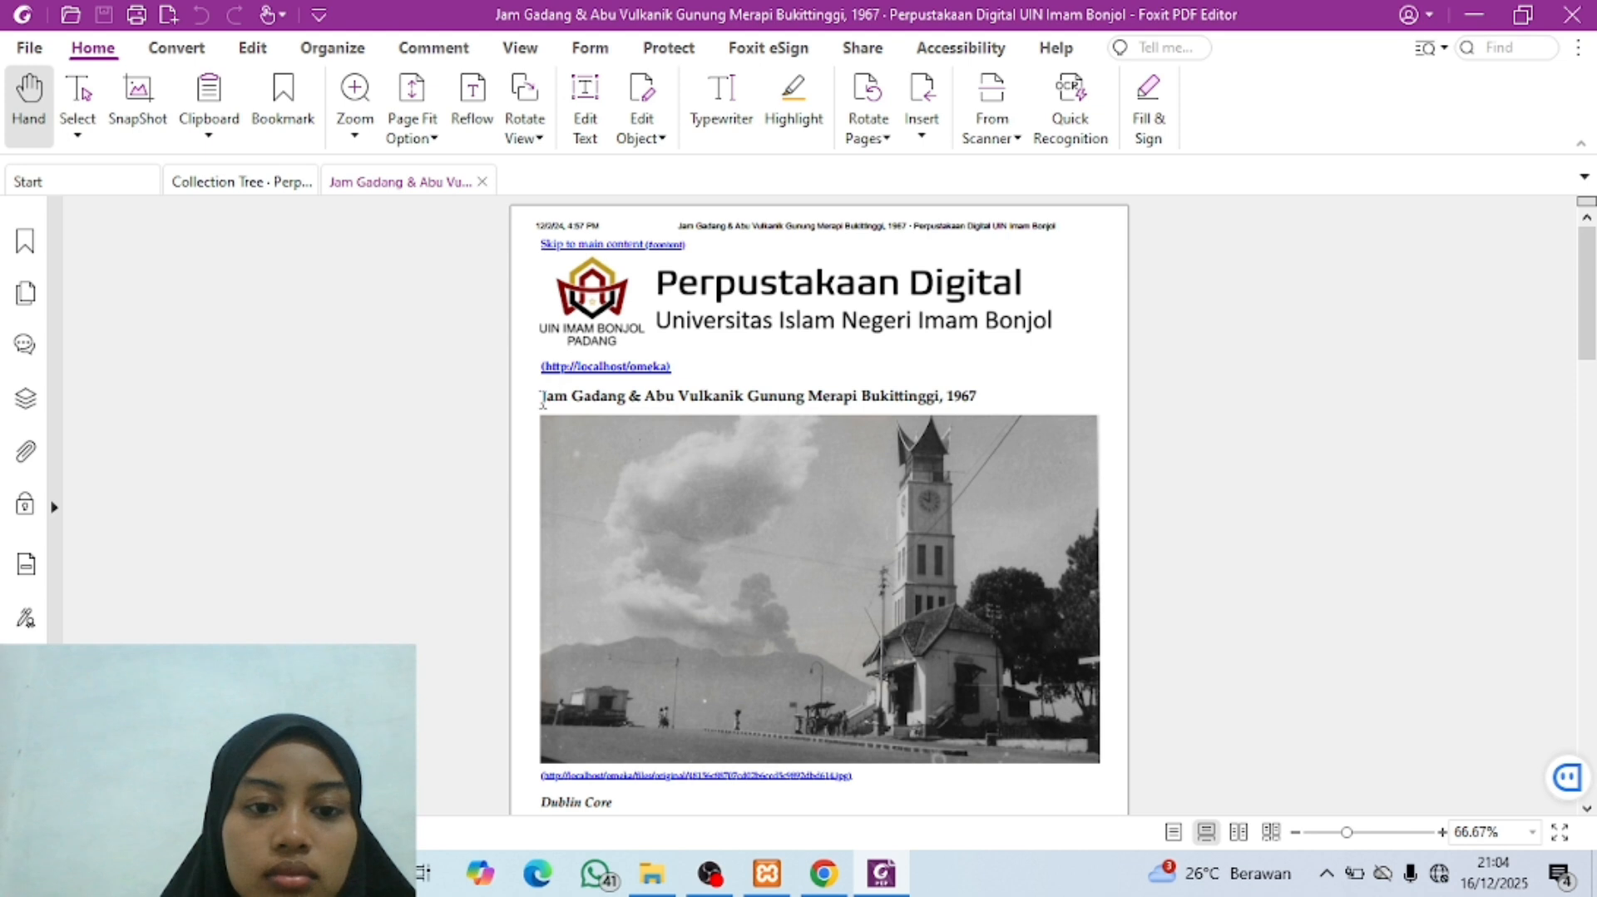
drag(541, 399, 980, 396)
click(993, 356)
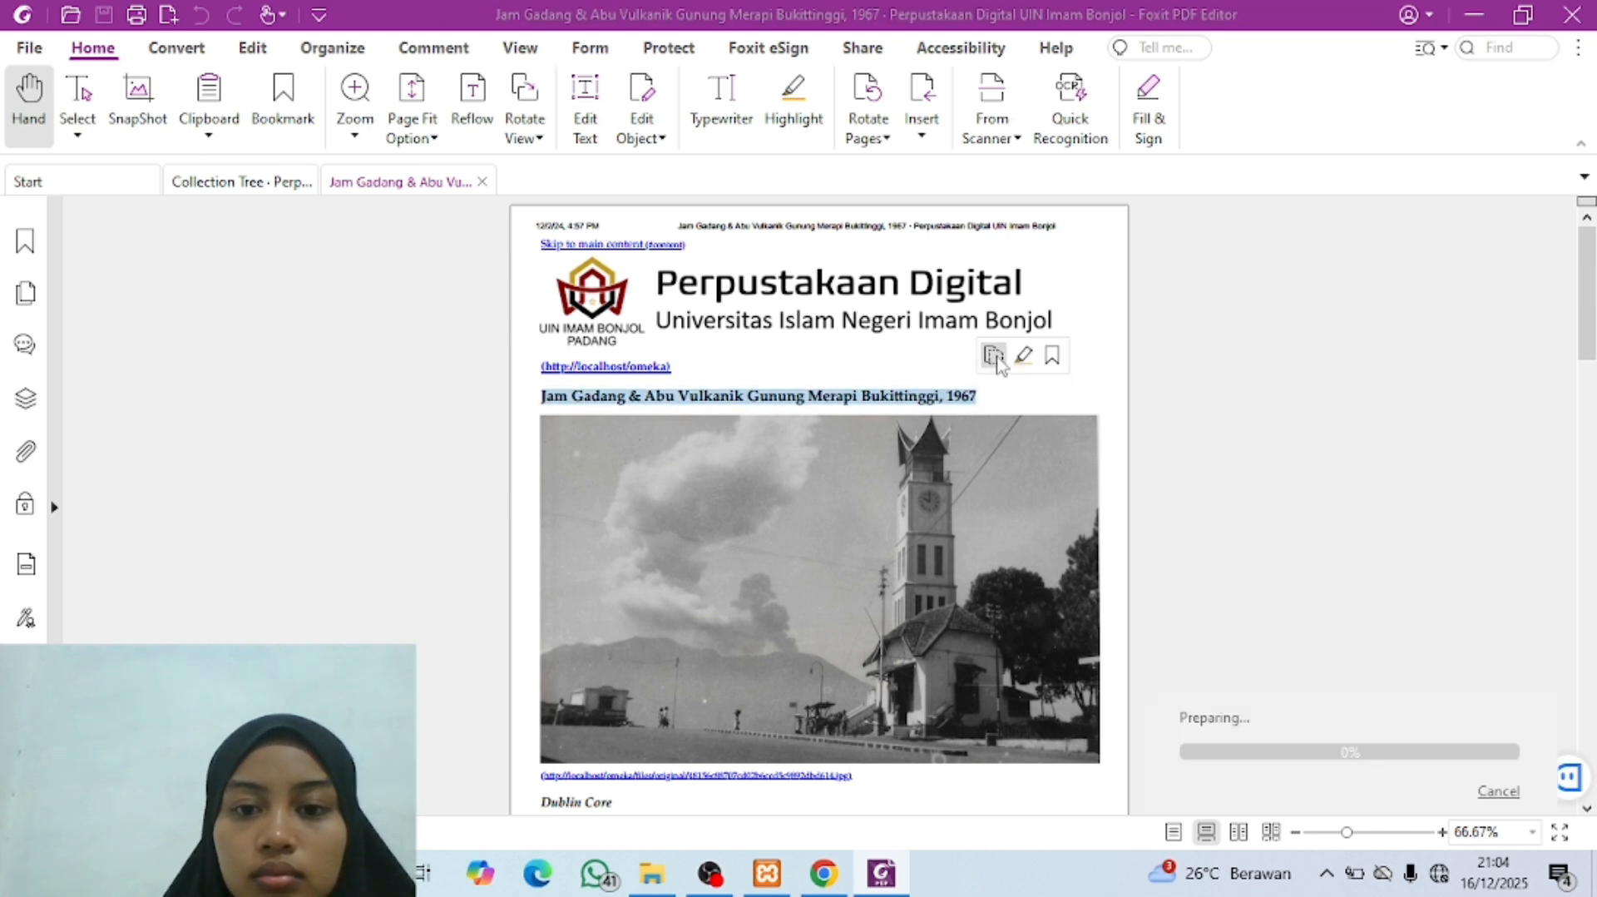
click(821, 873)
click(631, 510)
key(ctrl+v)
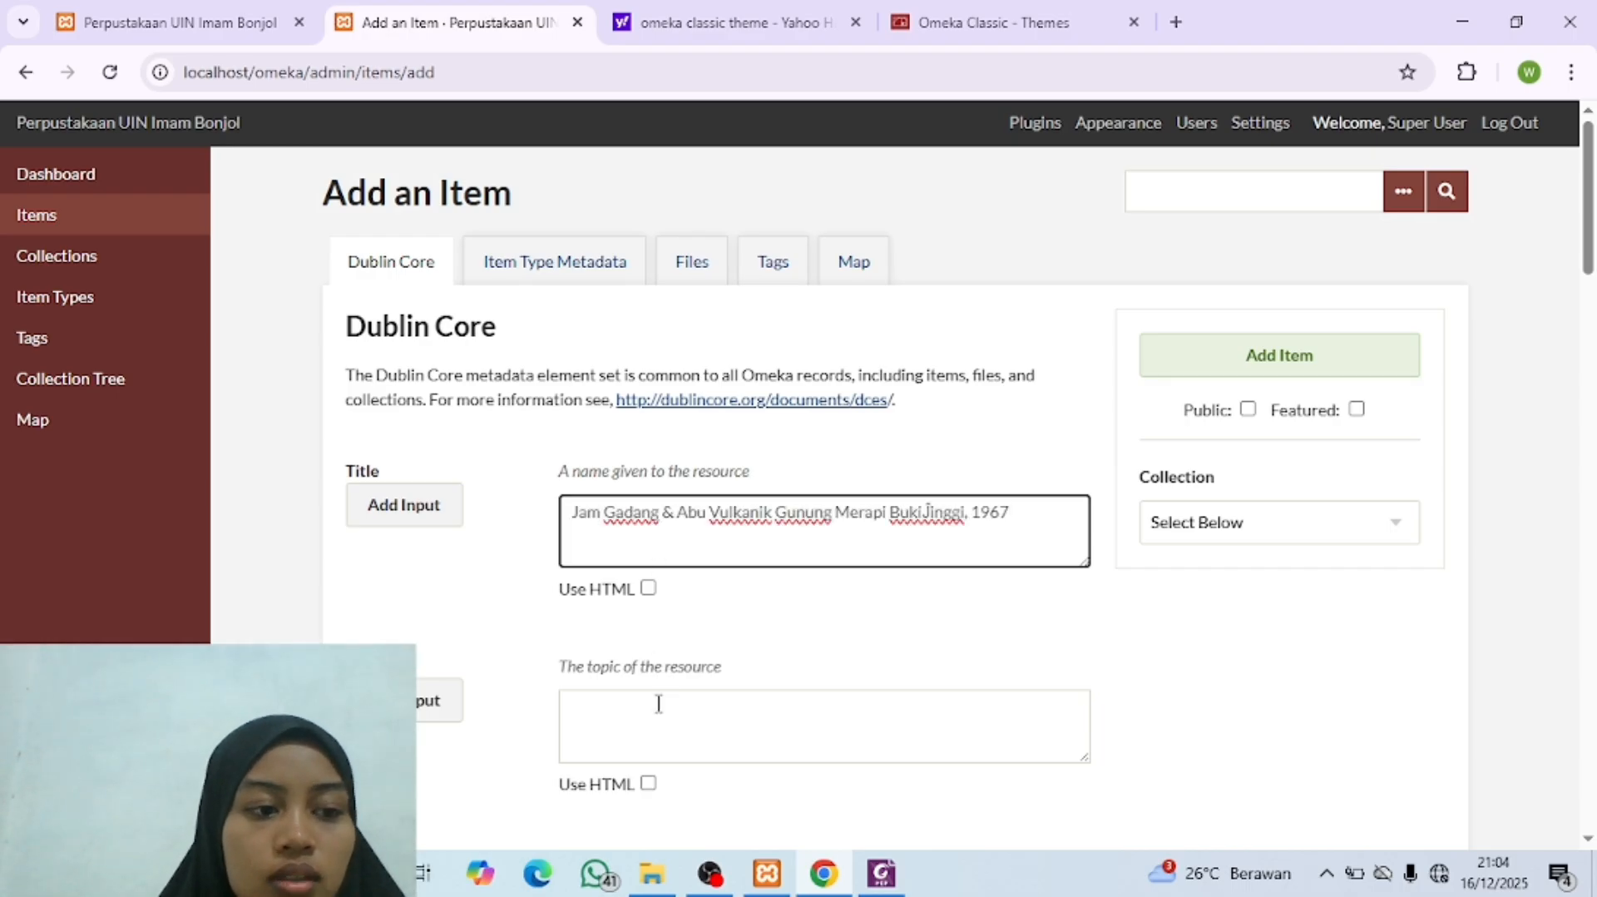
Step: Check the Subject terms in the metadata PDF and enter "Arsitektur" as the Omeka item's first Subject
click(631, 755)
scroll(632, 755, down, 1)
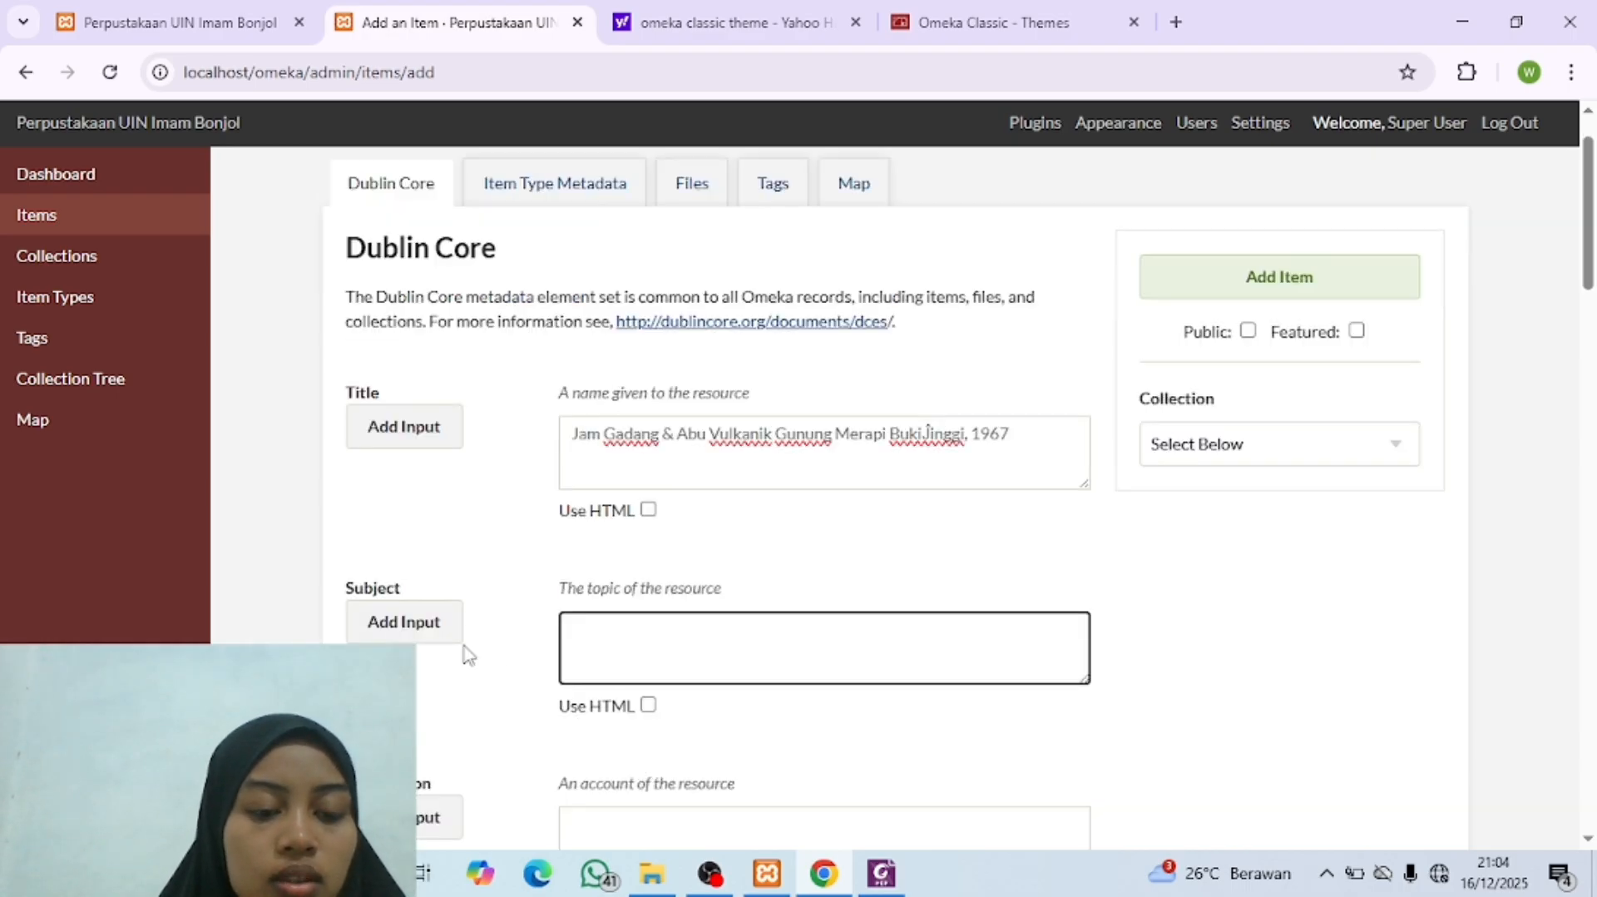
click(881, 874)
scroll(624, 431, down, 4)
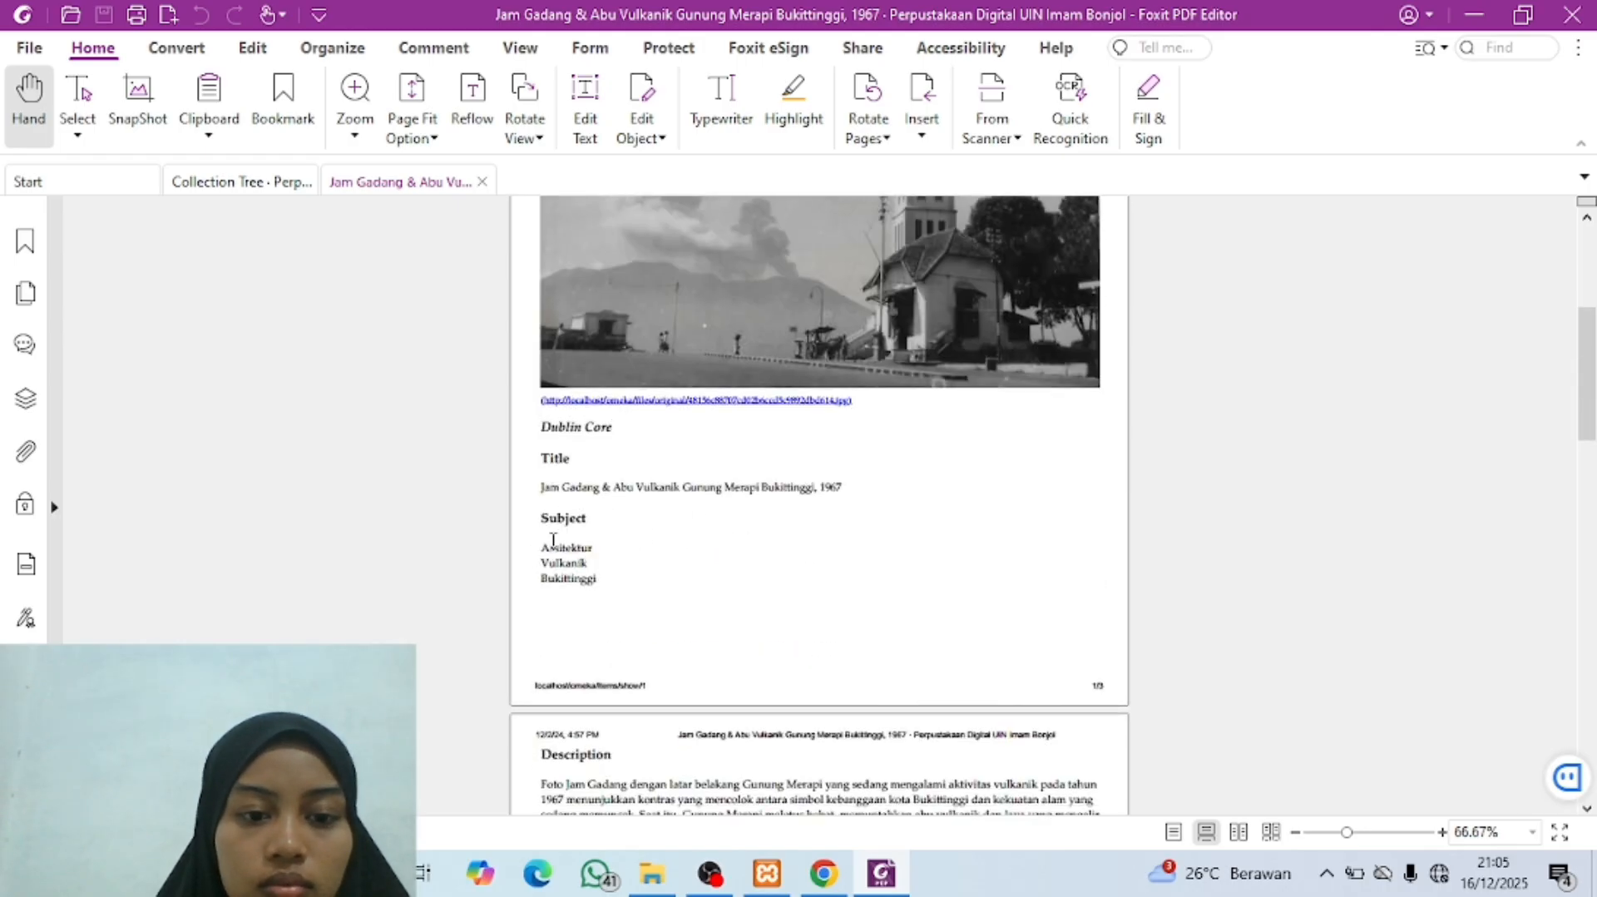
drag(546, 551, 598, 585)
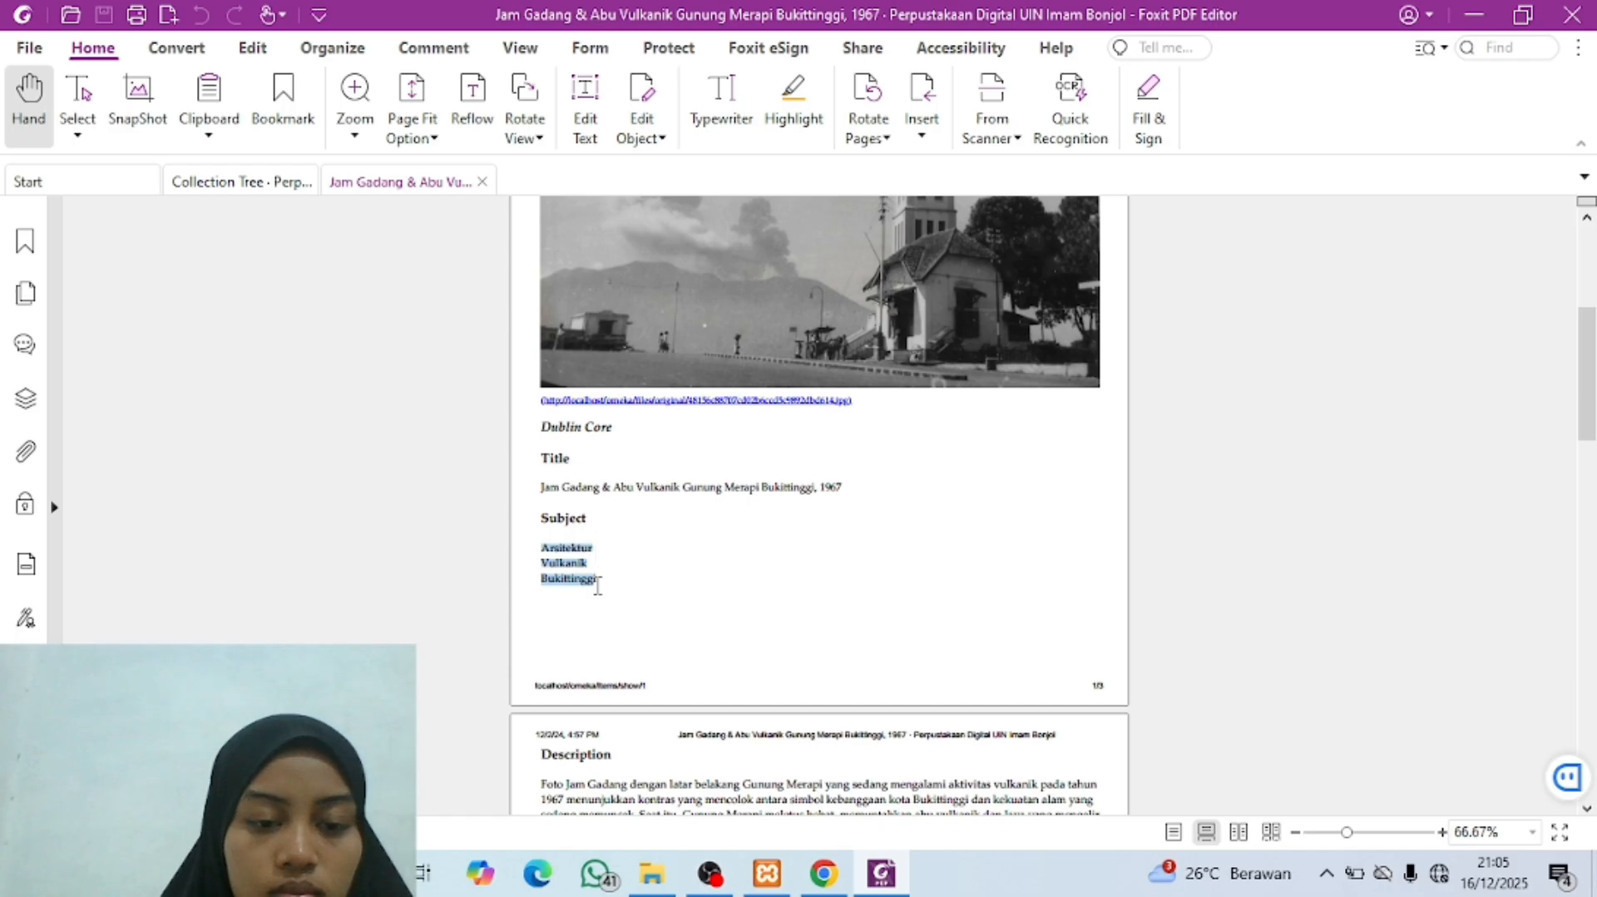
click(598, 554)
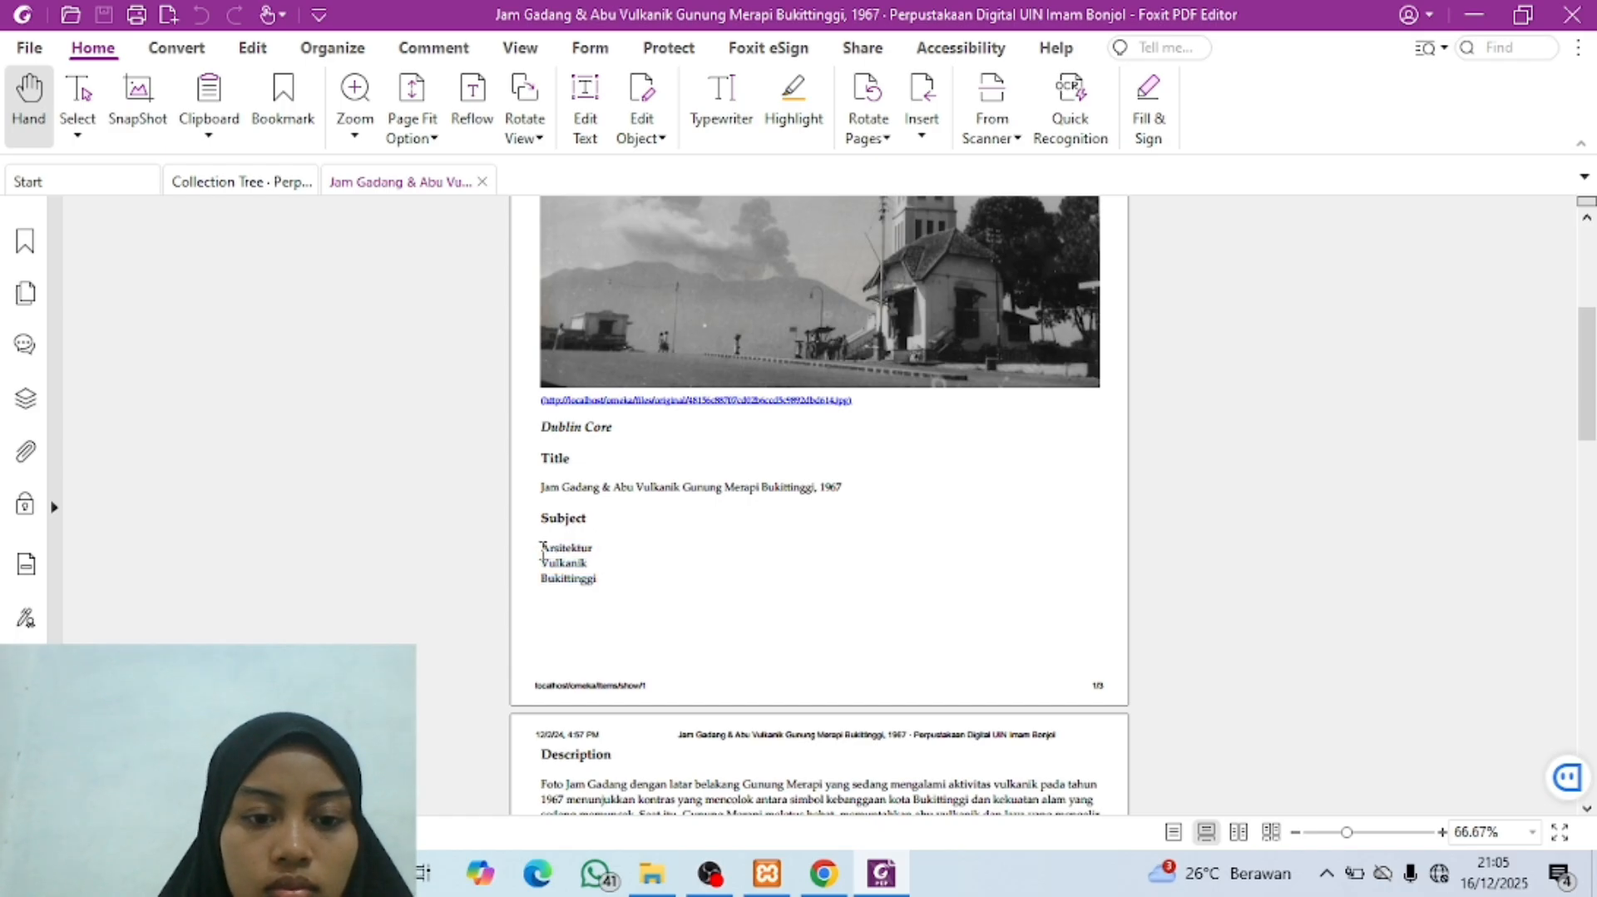
drag(542, 550, 600, 564)
click(823, 874)
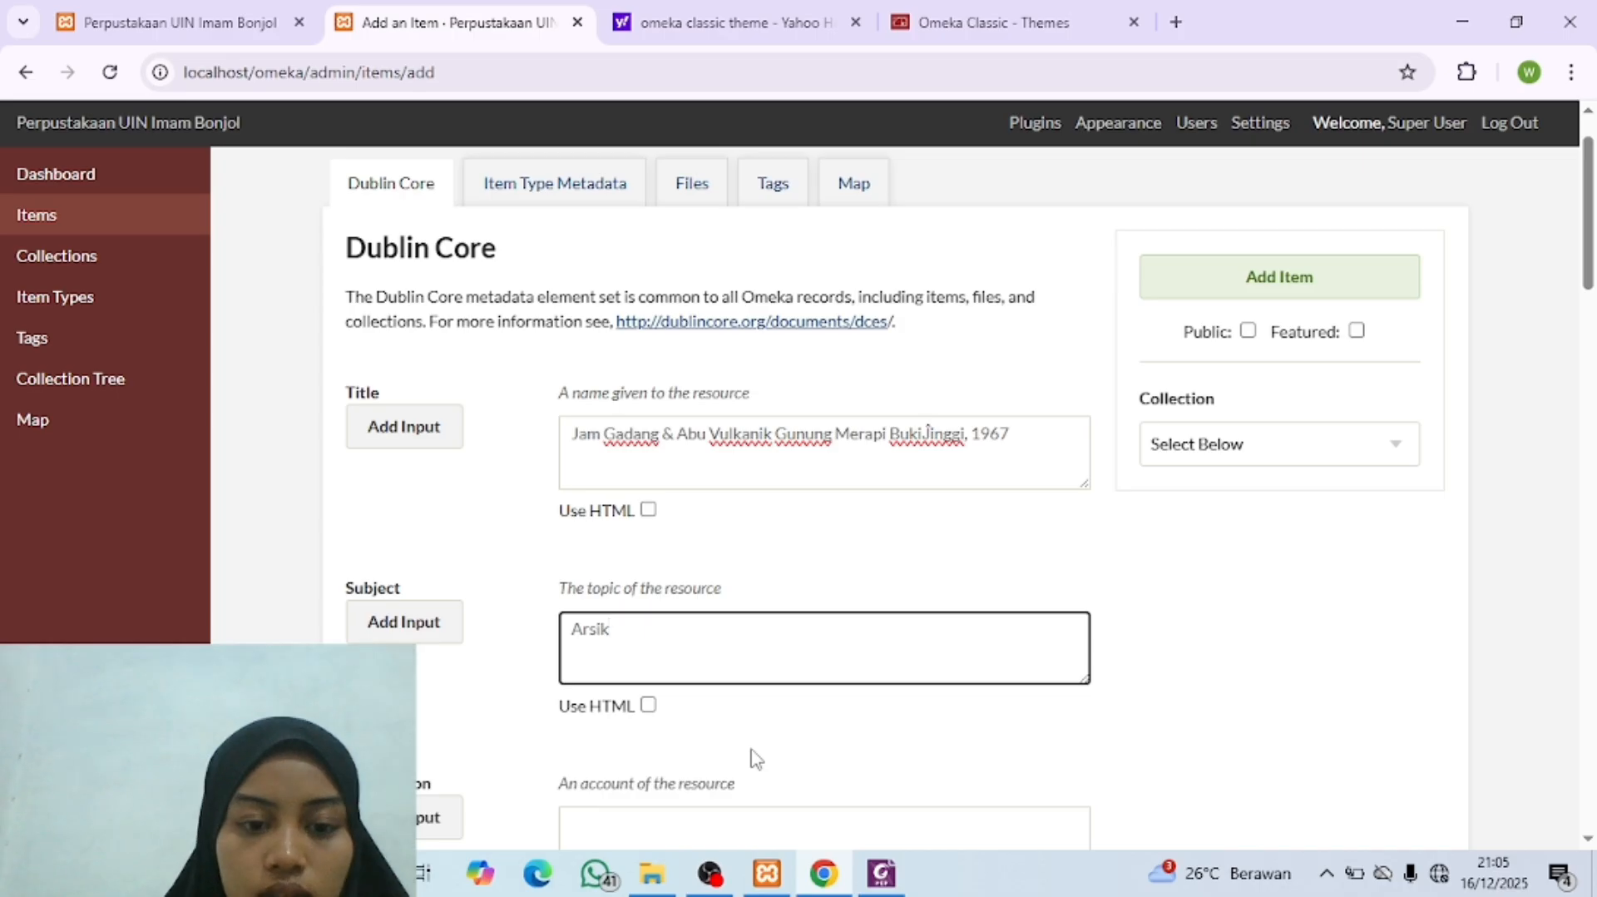
key(BackSpace)
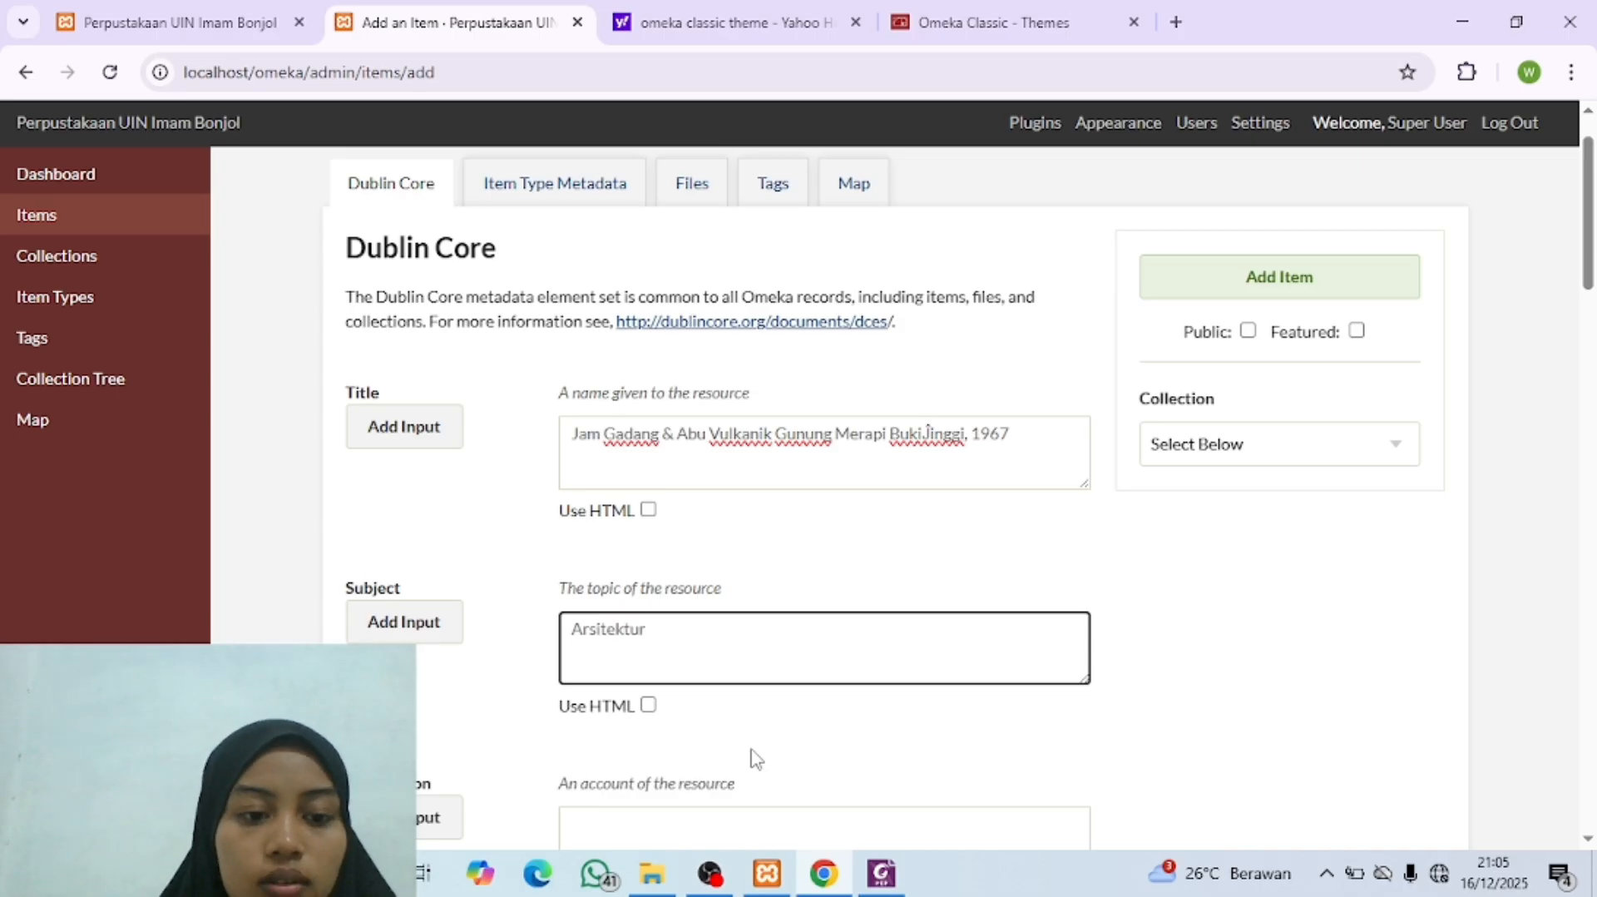
Step: Add a second Subject entry to the item and fill it with "Vulkanik"
scroll(649, 699, down, 1)
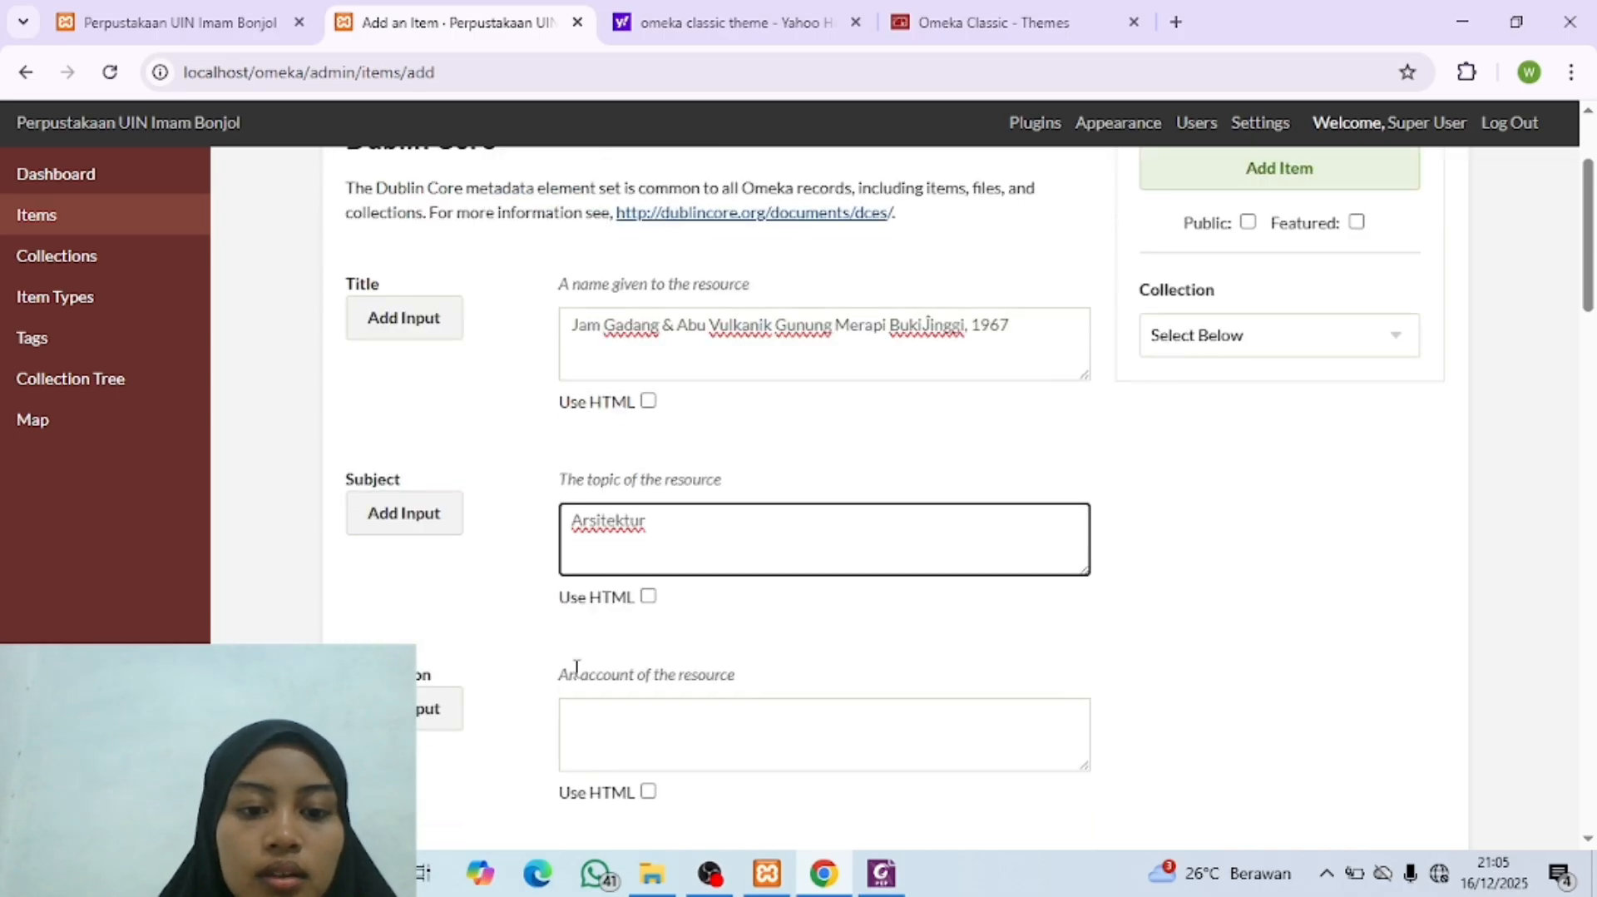
click(424, 525)
scroll(635, 683, down, 1)
click(631, 672)
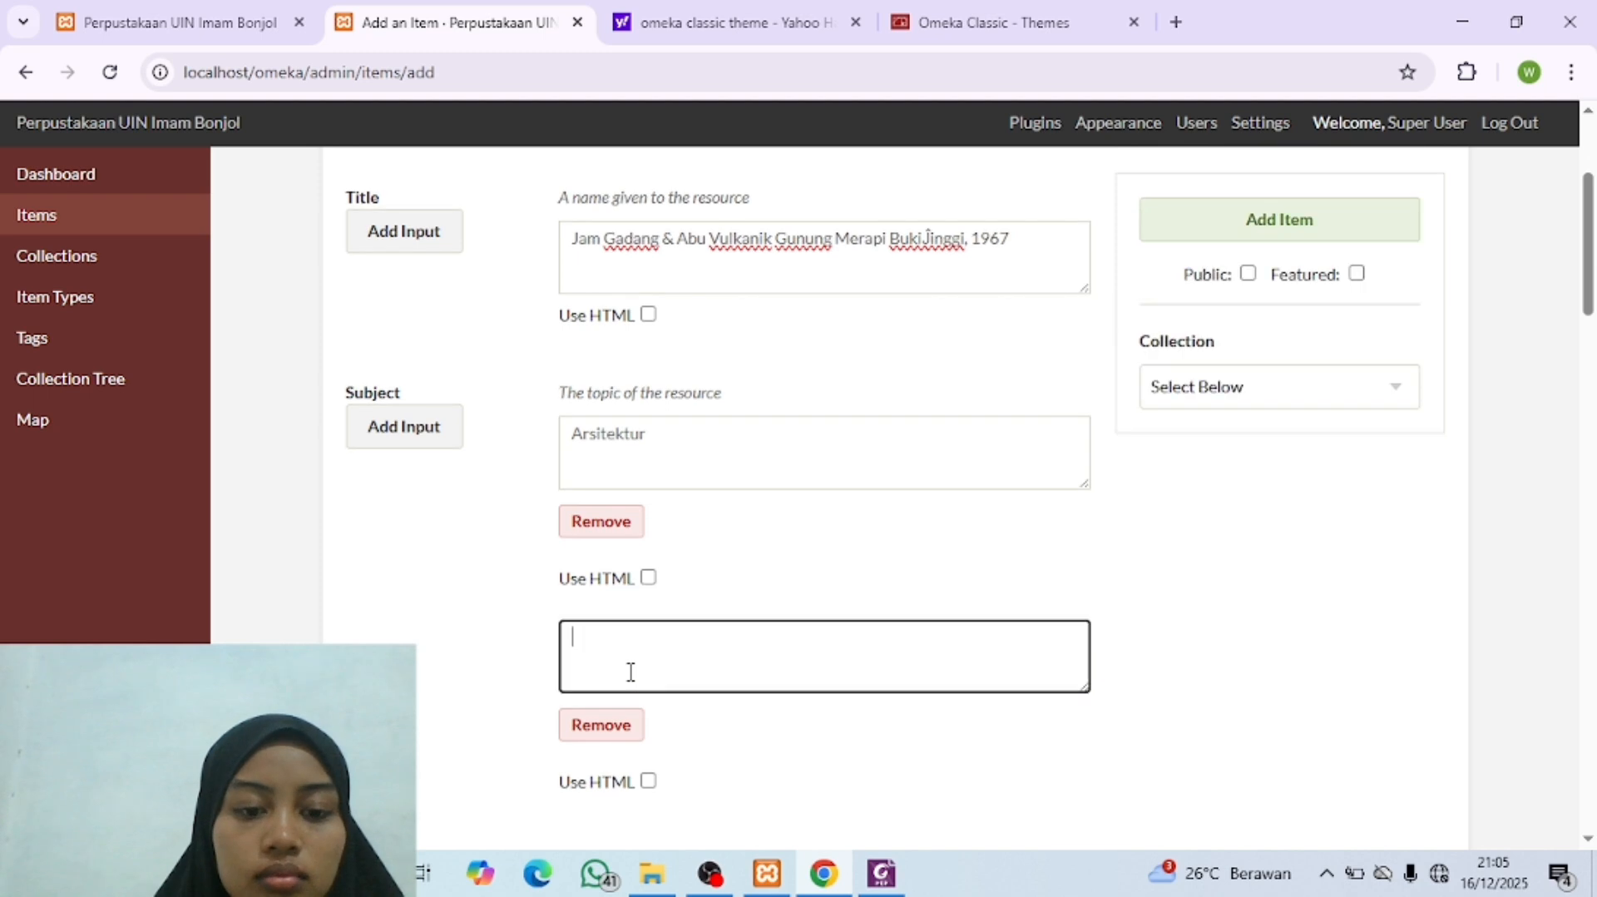
click(843, 888)
click(839, 887)
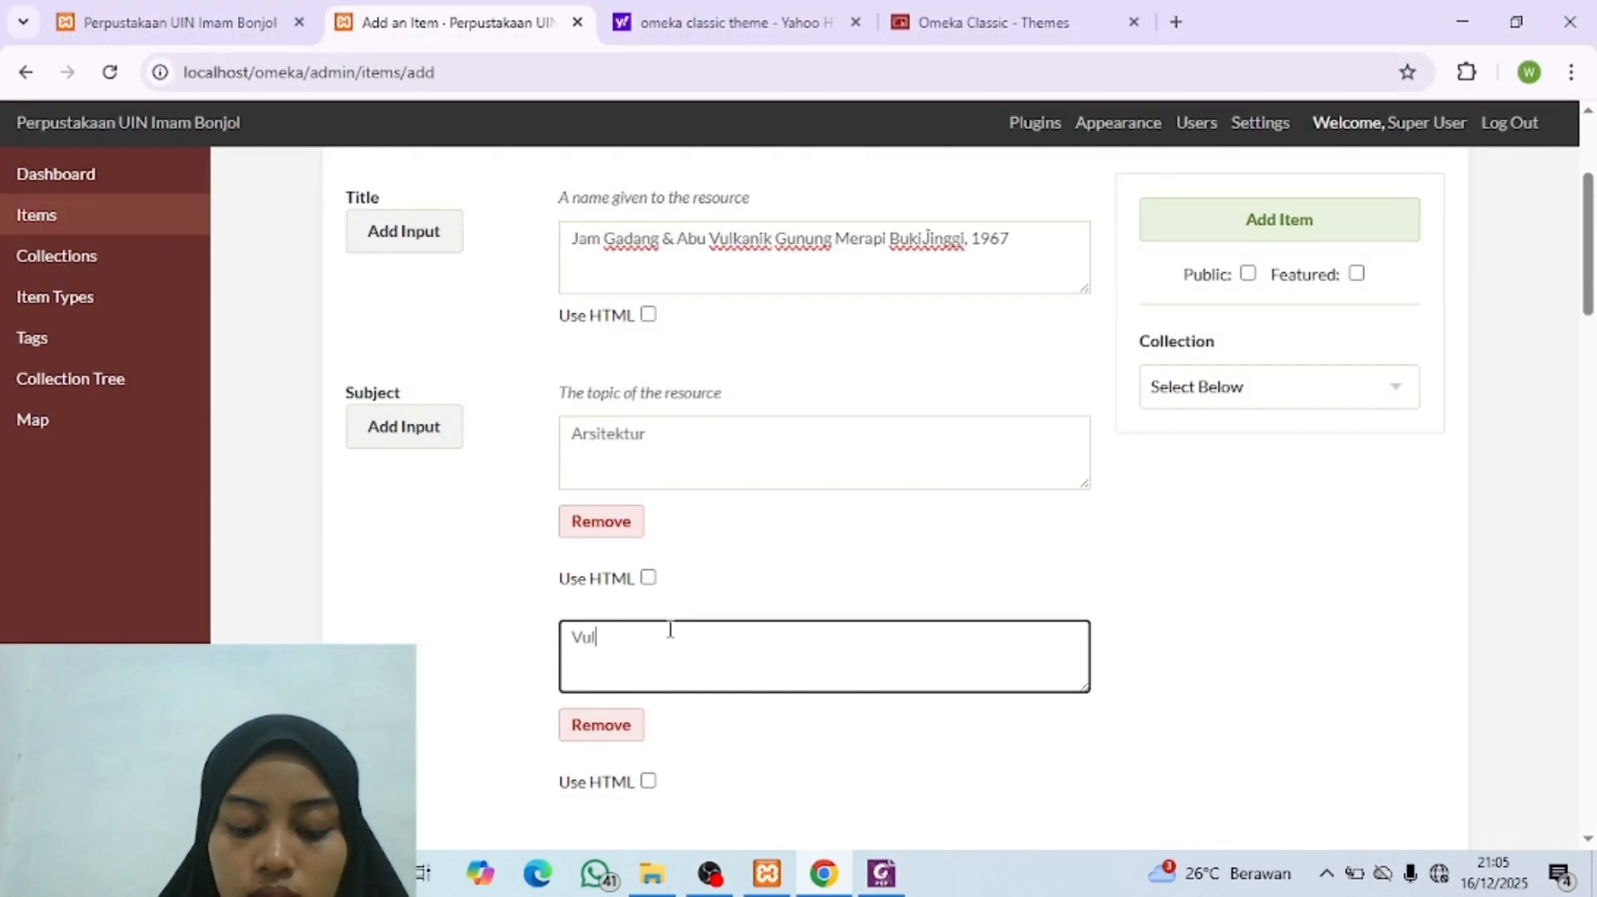
text(Vulkanik)
Step: Add a third Subject entry, check the term in the PDF, and fill the entry with "Bukittinggi"
scroll(663, 707, down, 2)
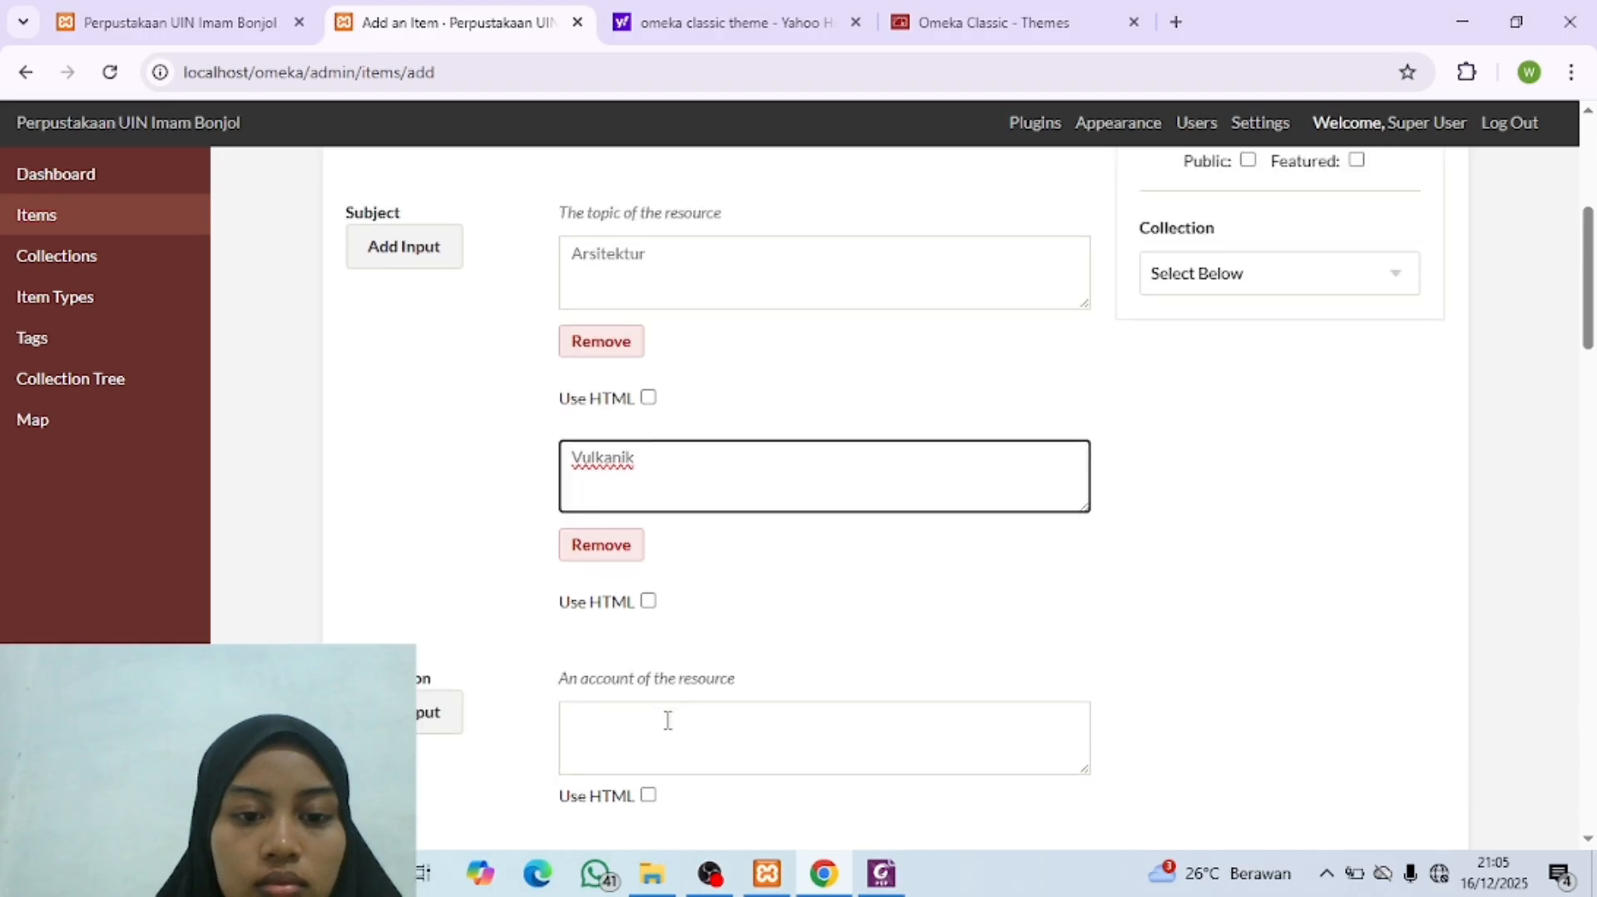
click(402, 249)
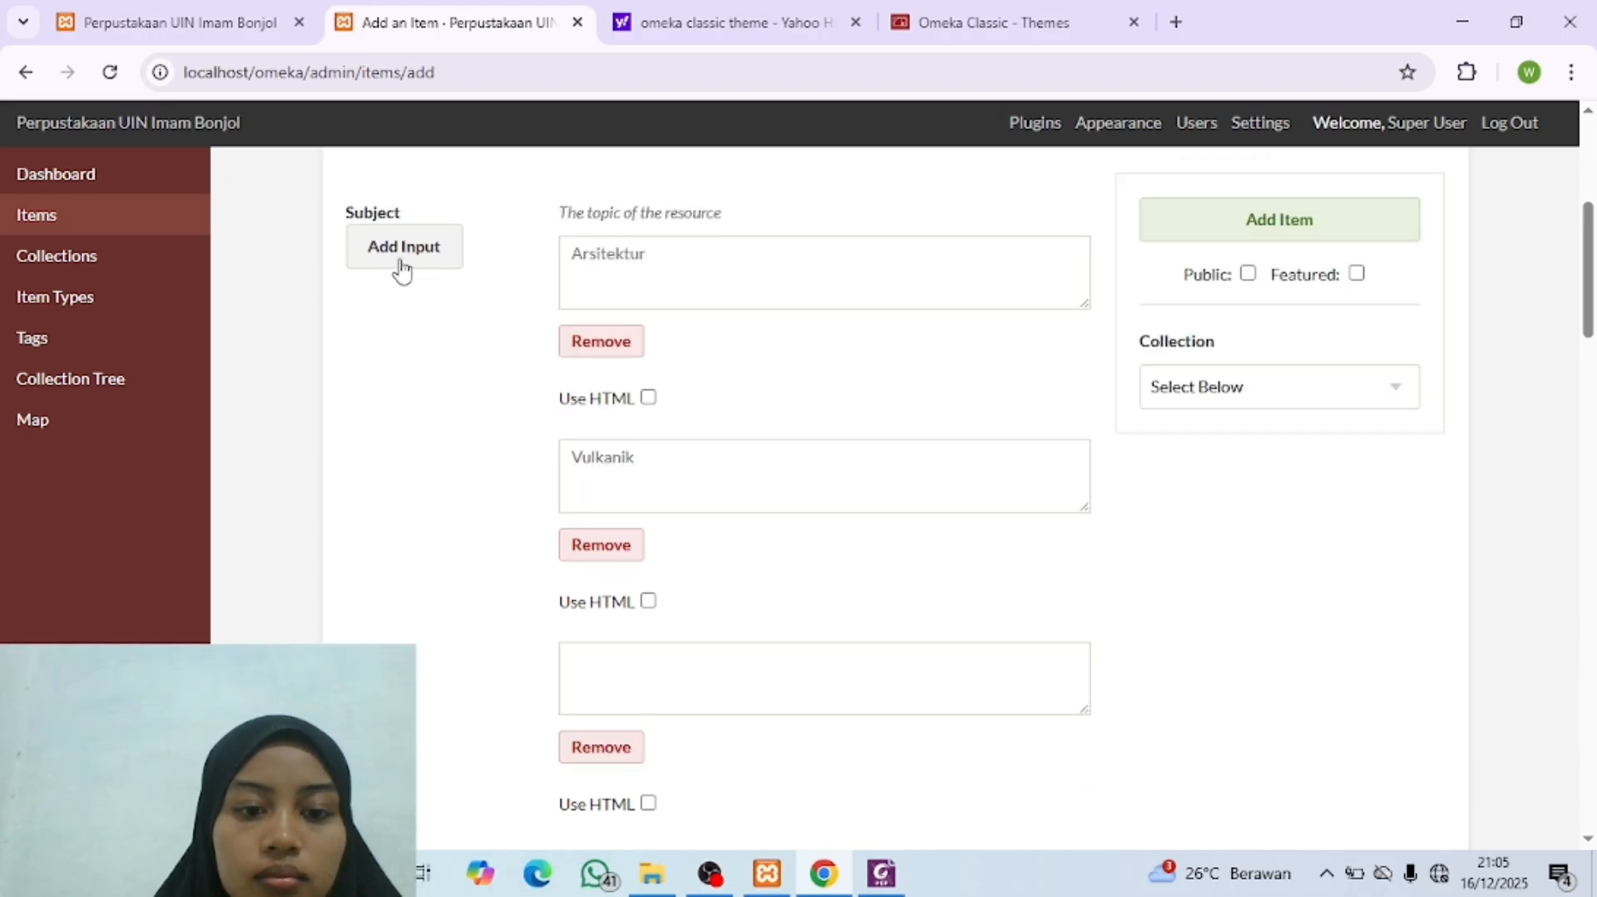
click(613, 667)
click(822, 881)
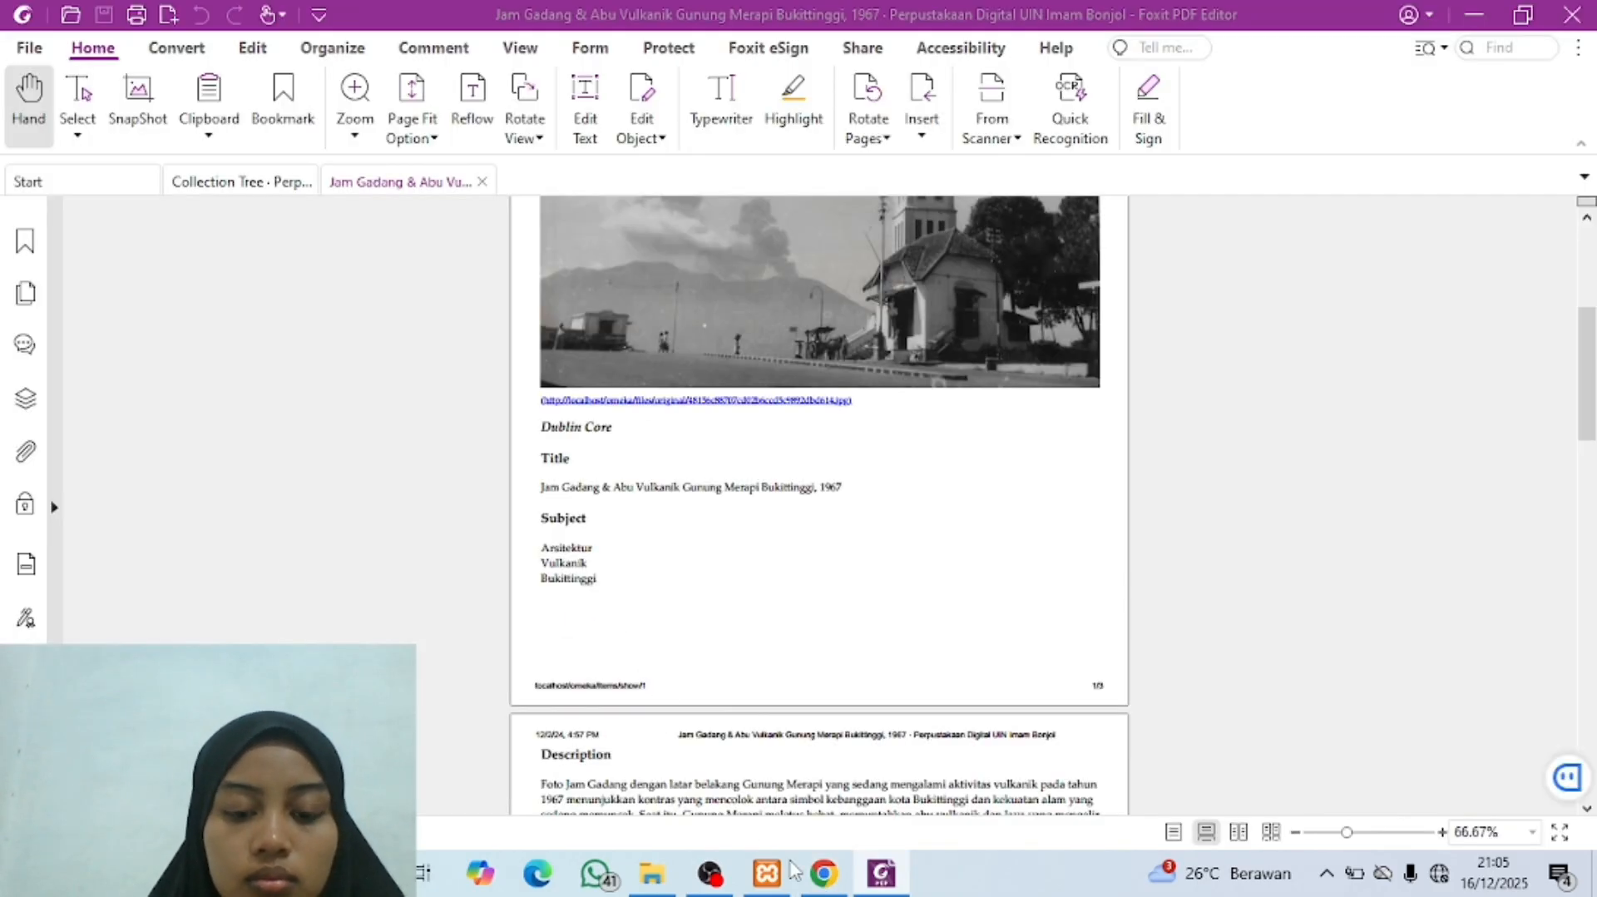
click(836, 878)
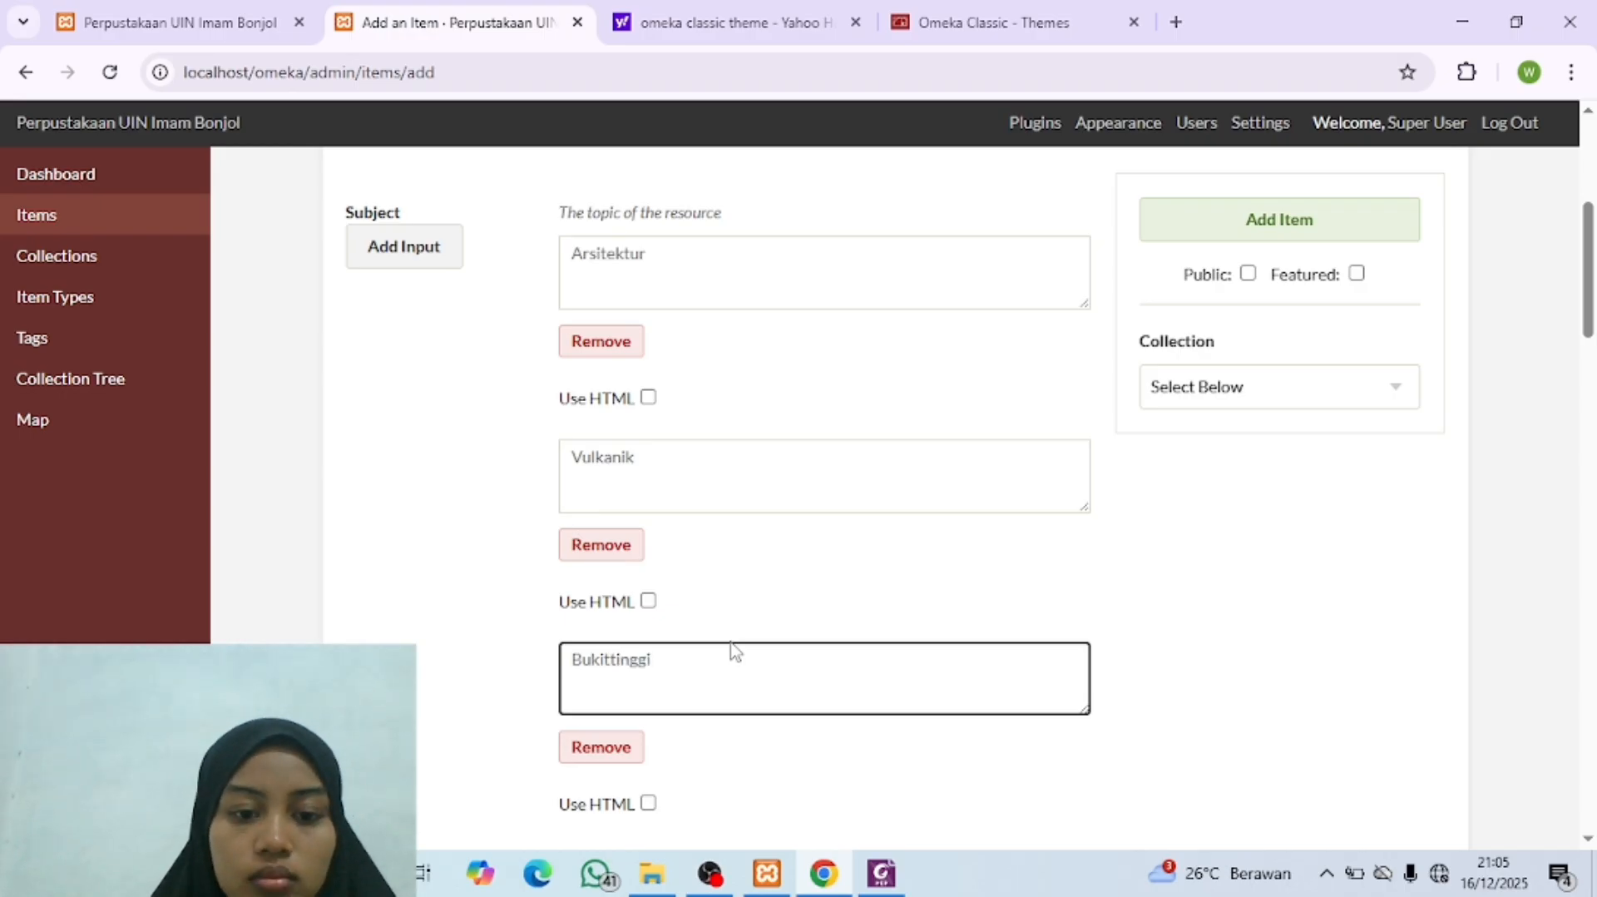
Step: Copy the full Description paragraph from the metadata PDF into the Omeka item's Description
scroll(738, 666, down, 4)
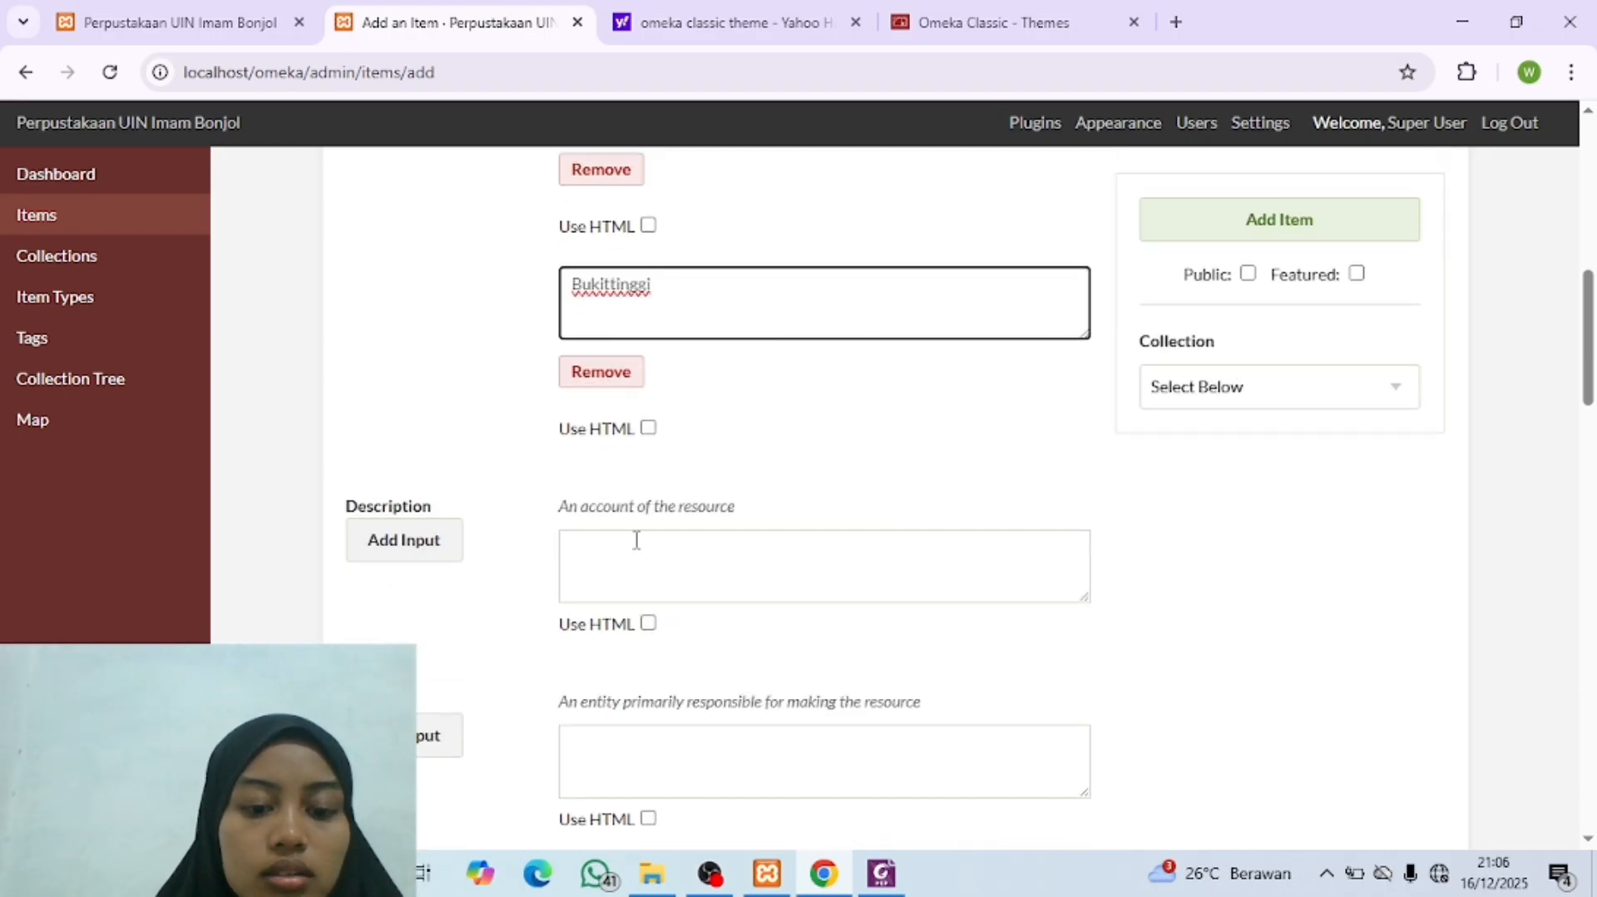
click(882, 873)
scroll(684, 594, down, 3)
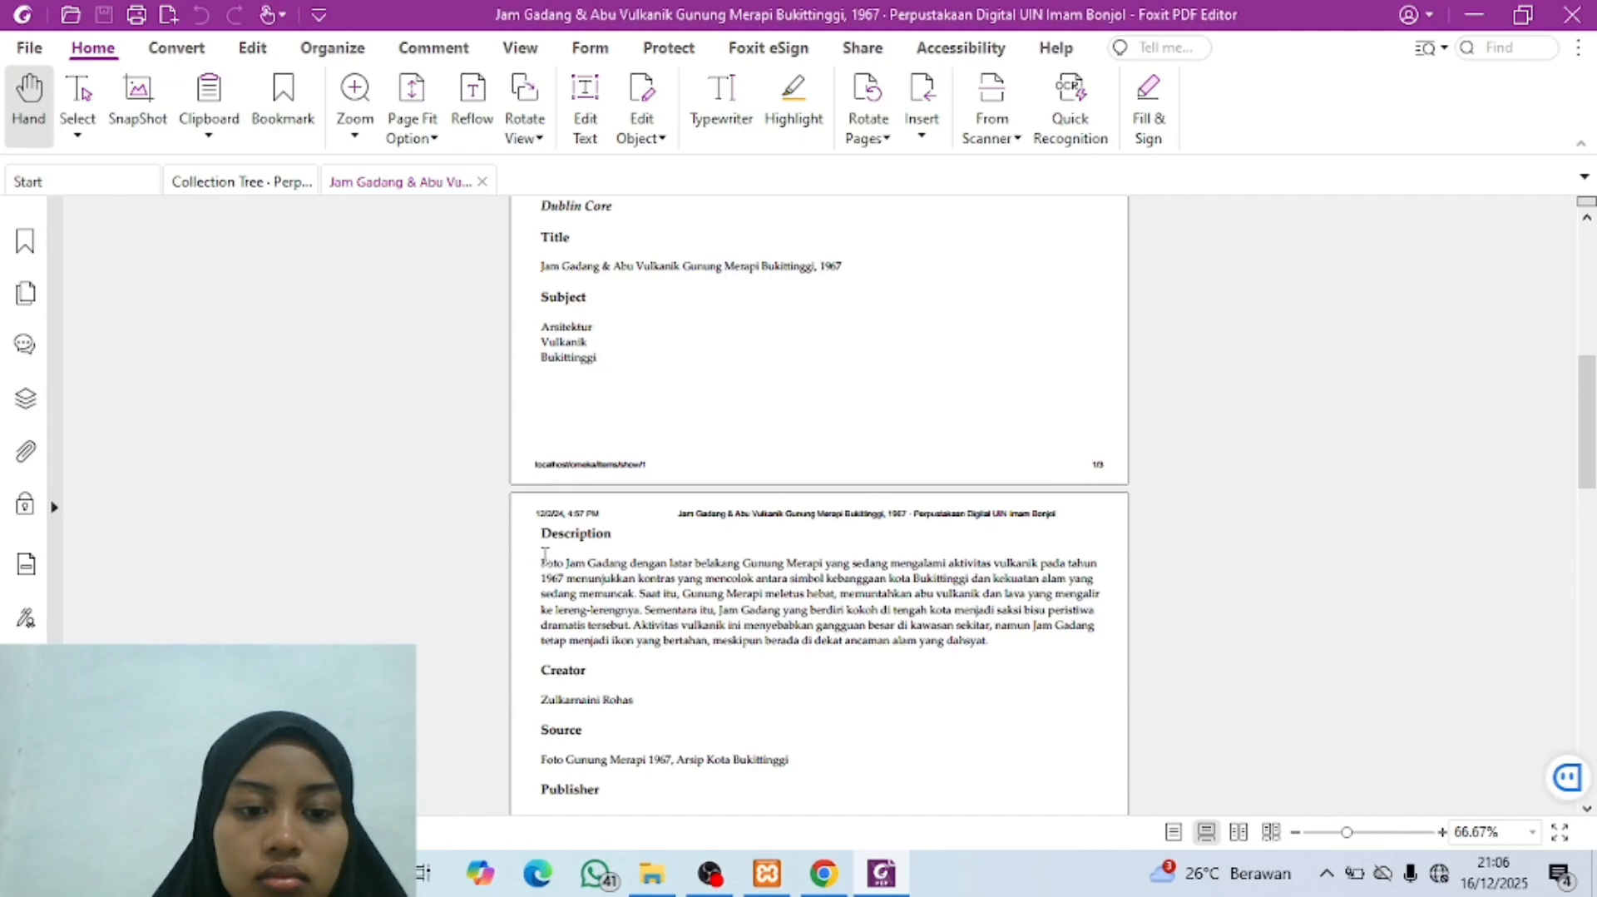
drag(542, 564, 1013, 646)
right_click(850, 616)
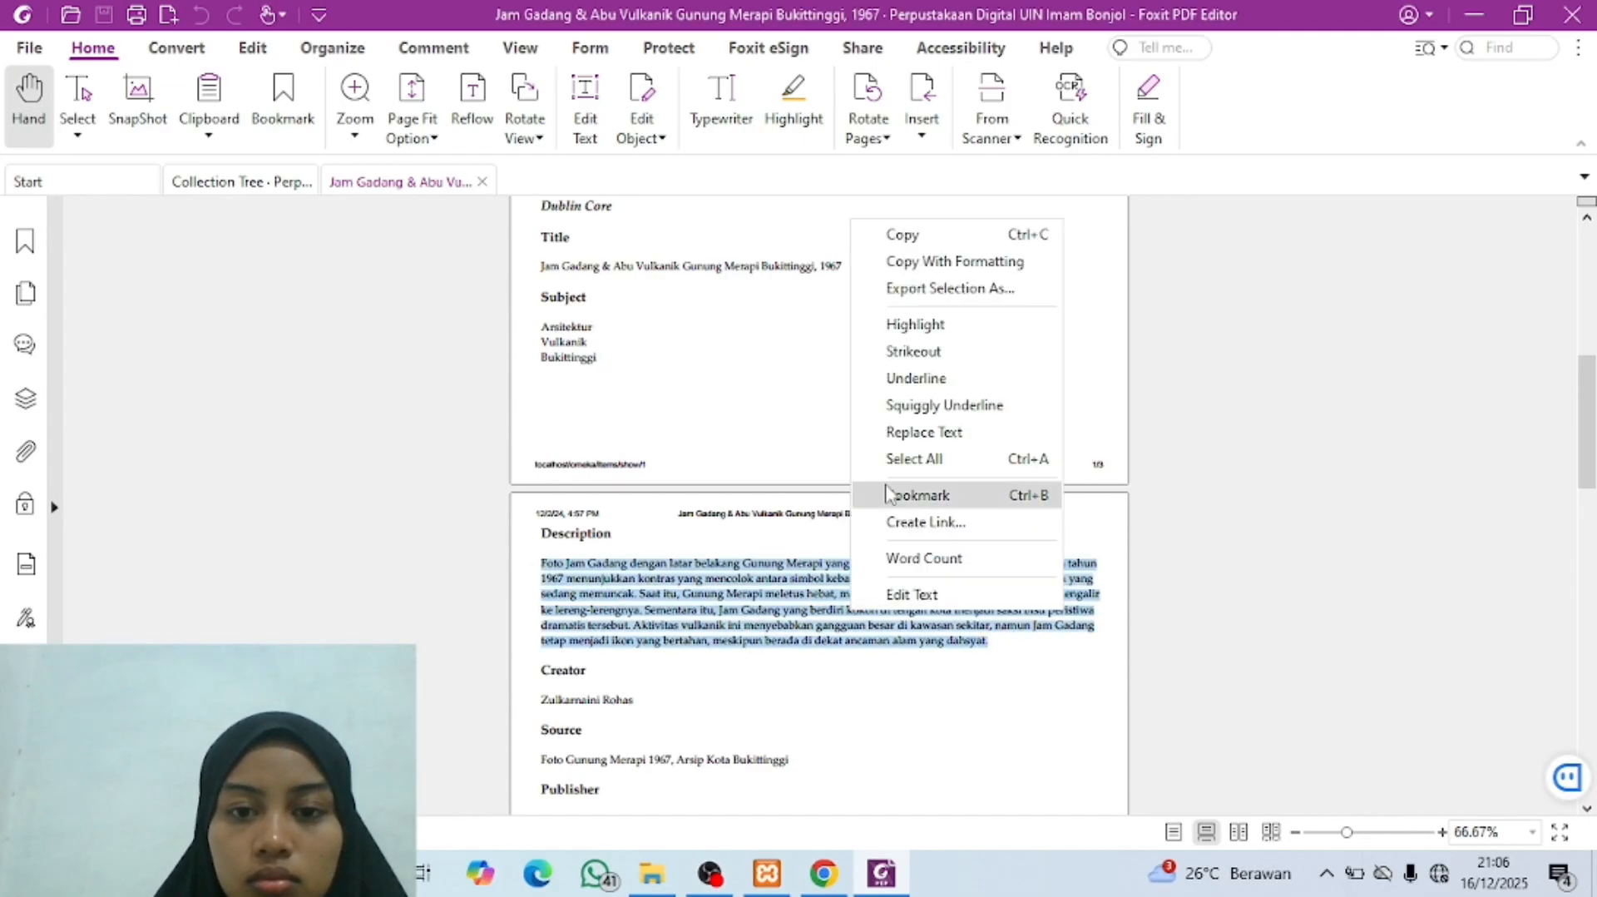
click(892, 233)
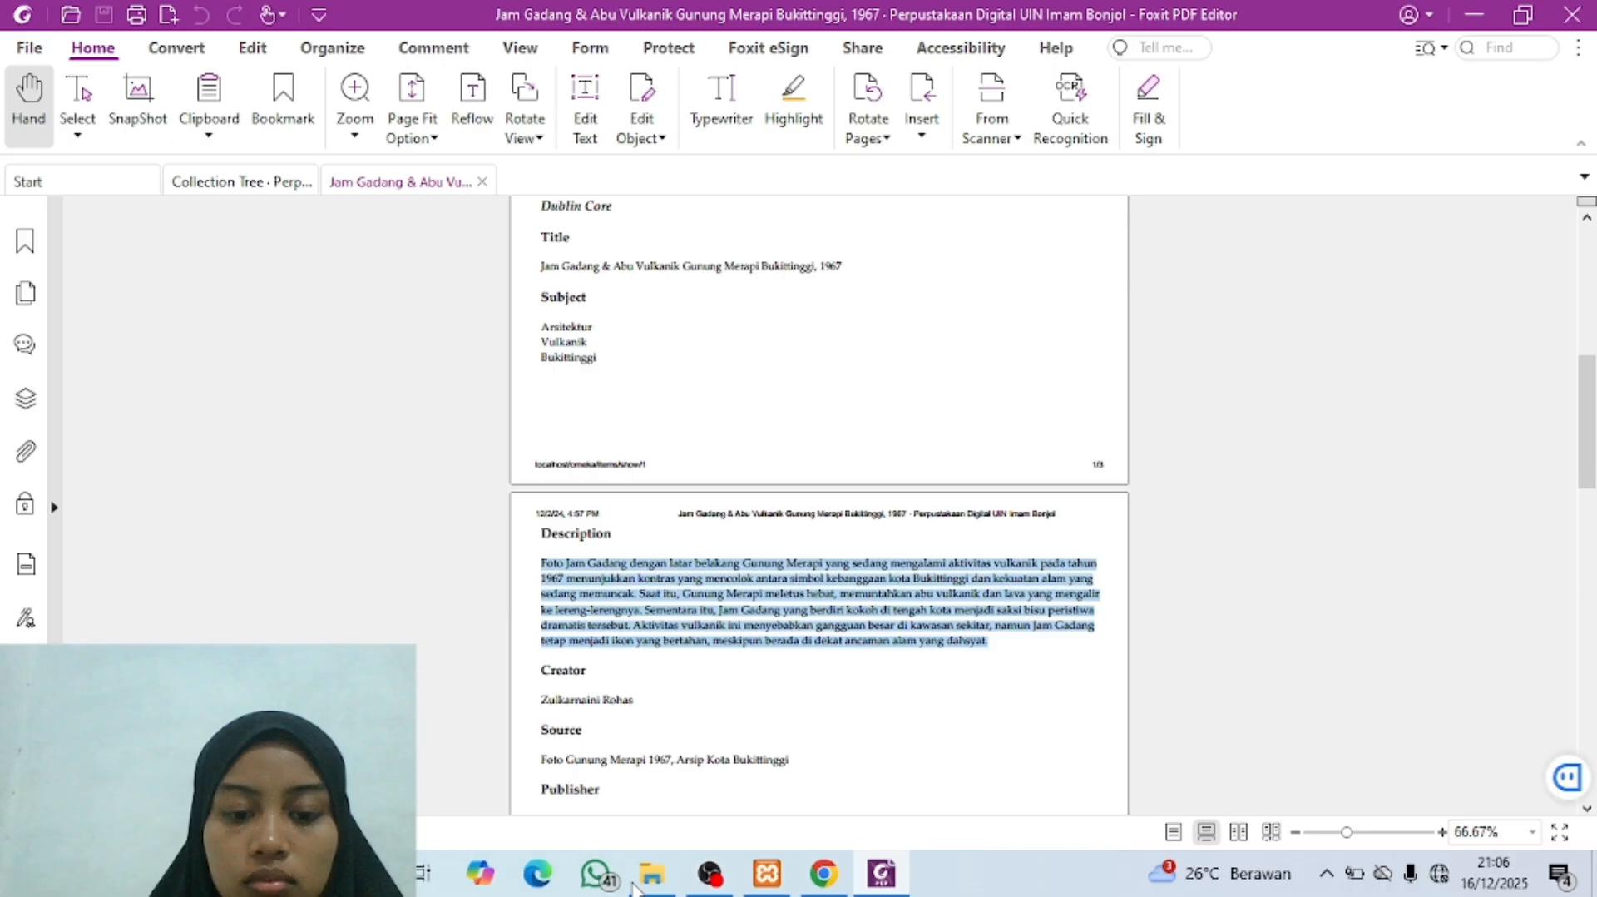
click(824, 874)
click(638, 588)
key(ctrl+v)
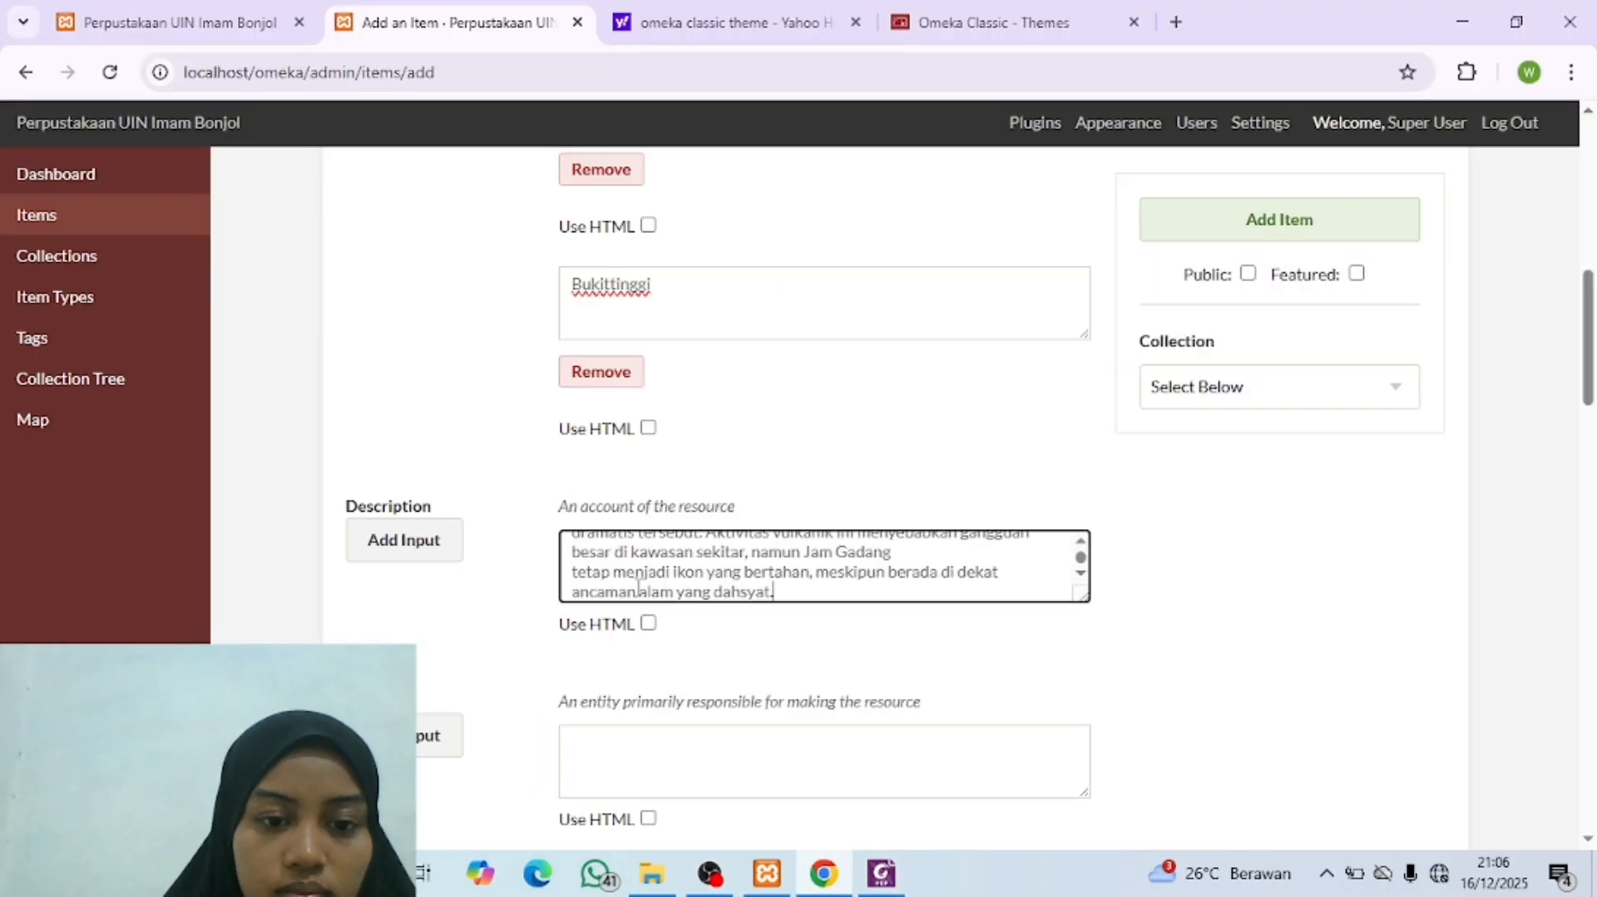
Step: Copy the photographer's name under Creator in the metadata PDF into the Omeka item's Creator field
scroll(648, 724, down, 2)
scroll(648, 723, down, 2)
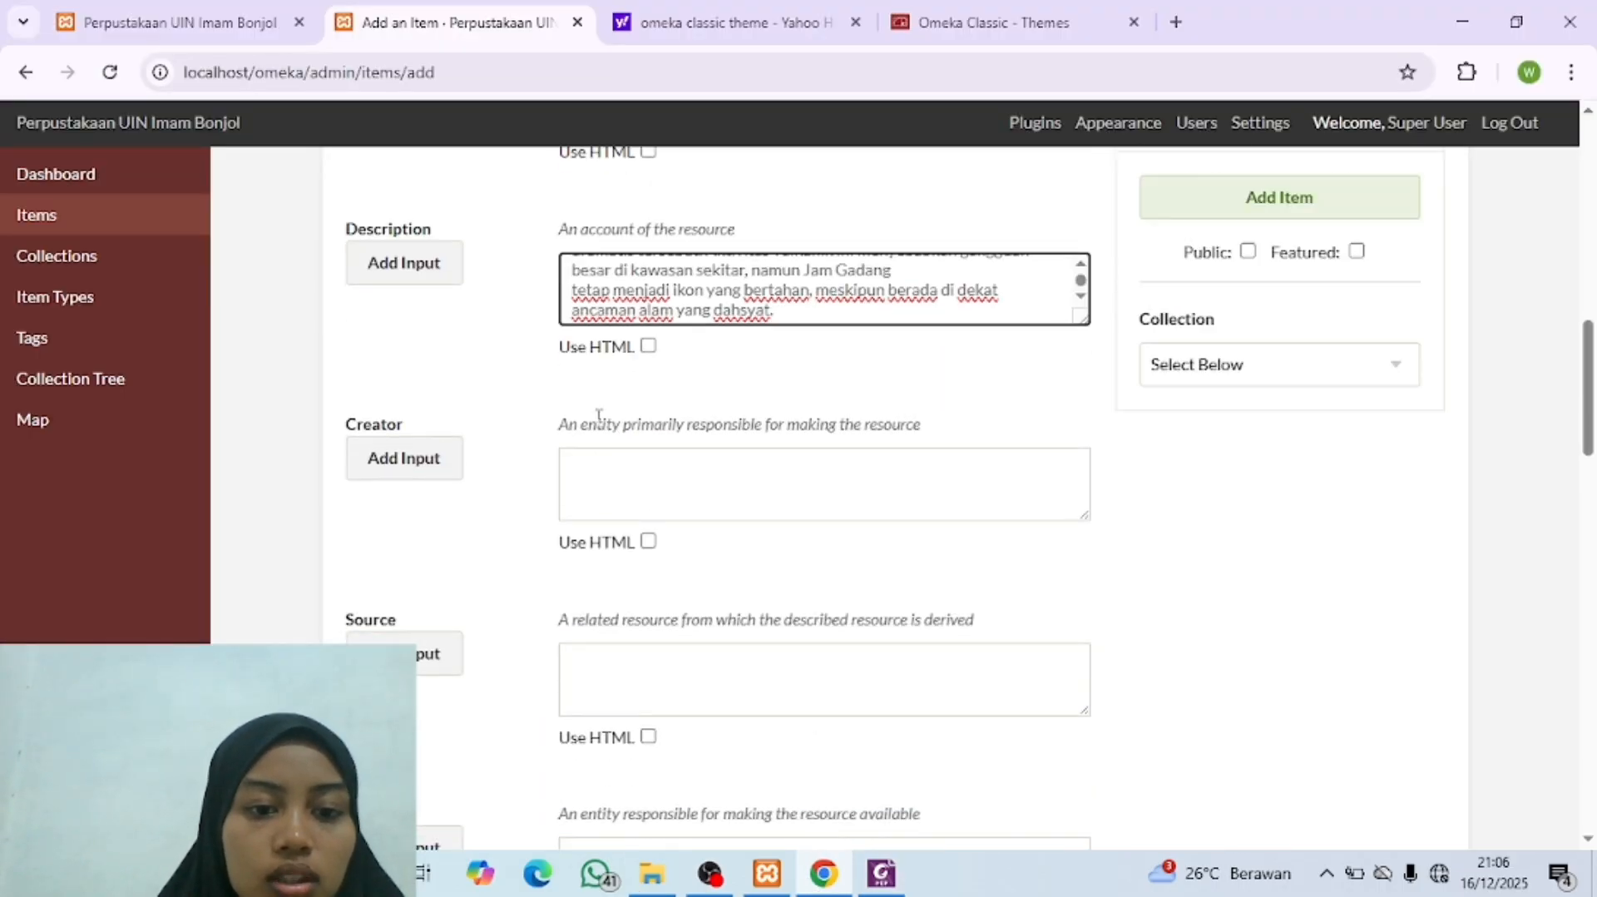
click(615, 477)
click(881, 873)
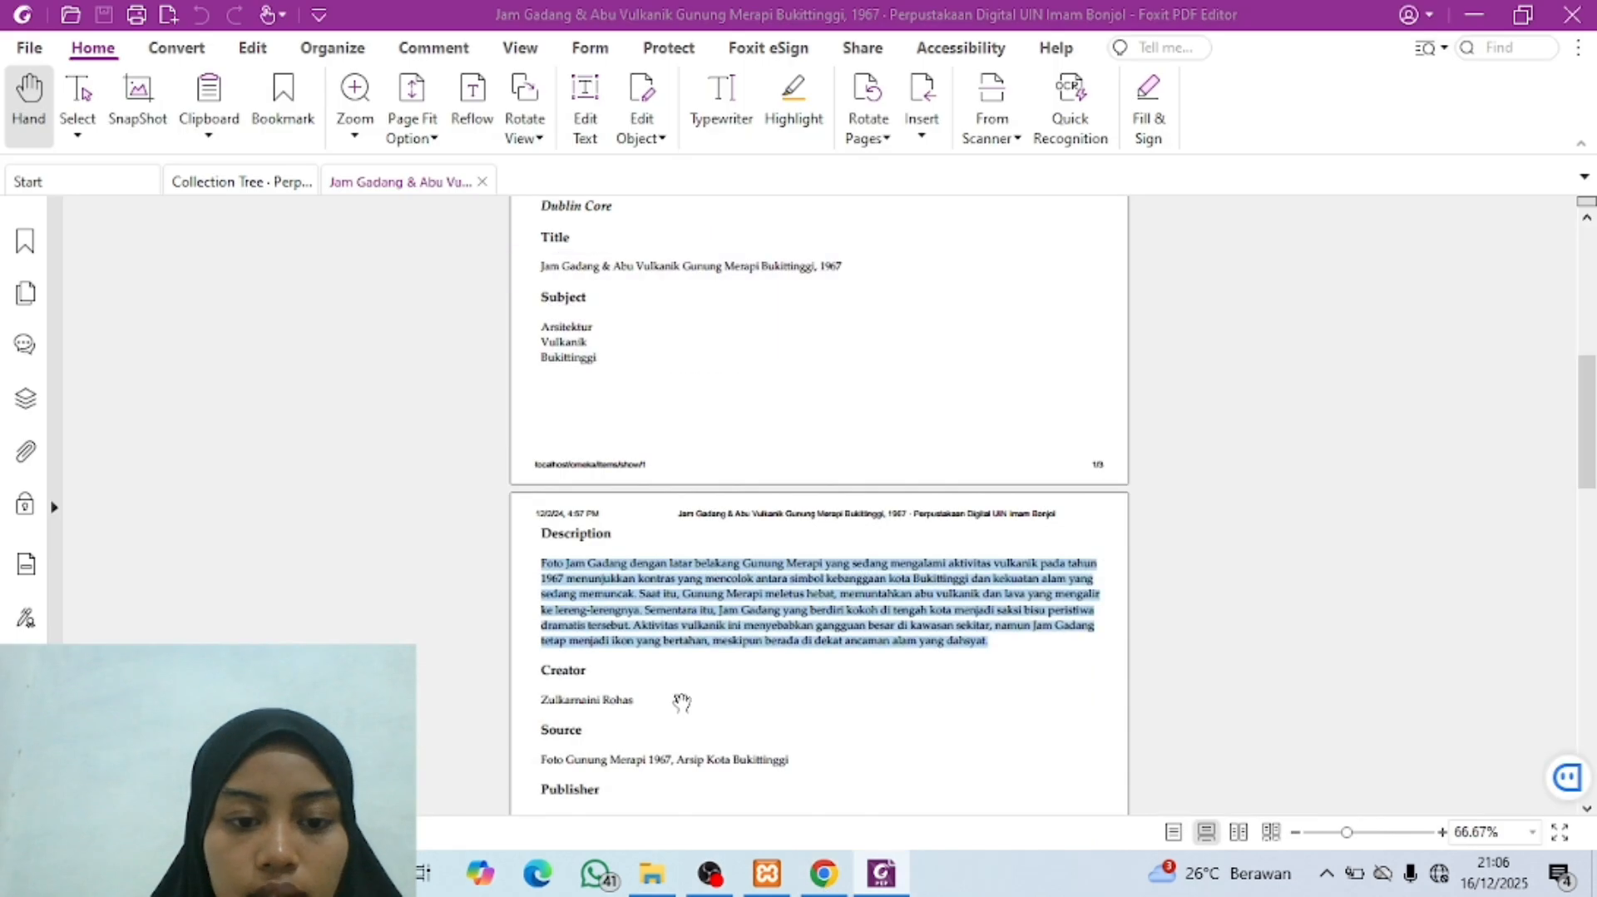
scroll(680, 701, down, 3)
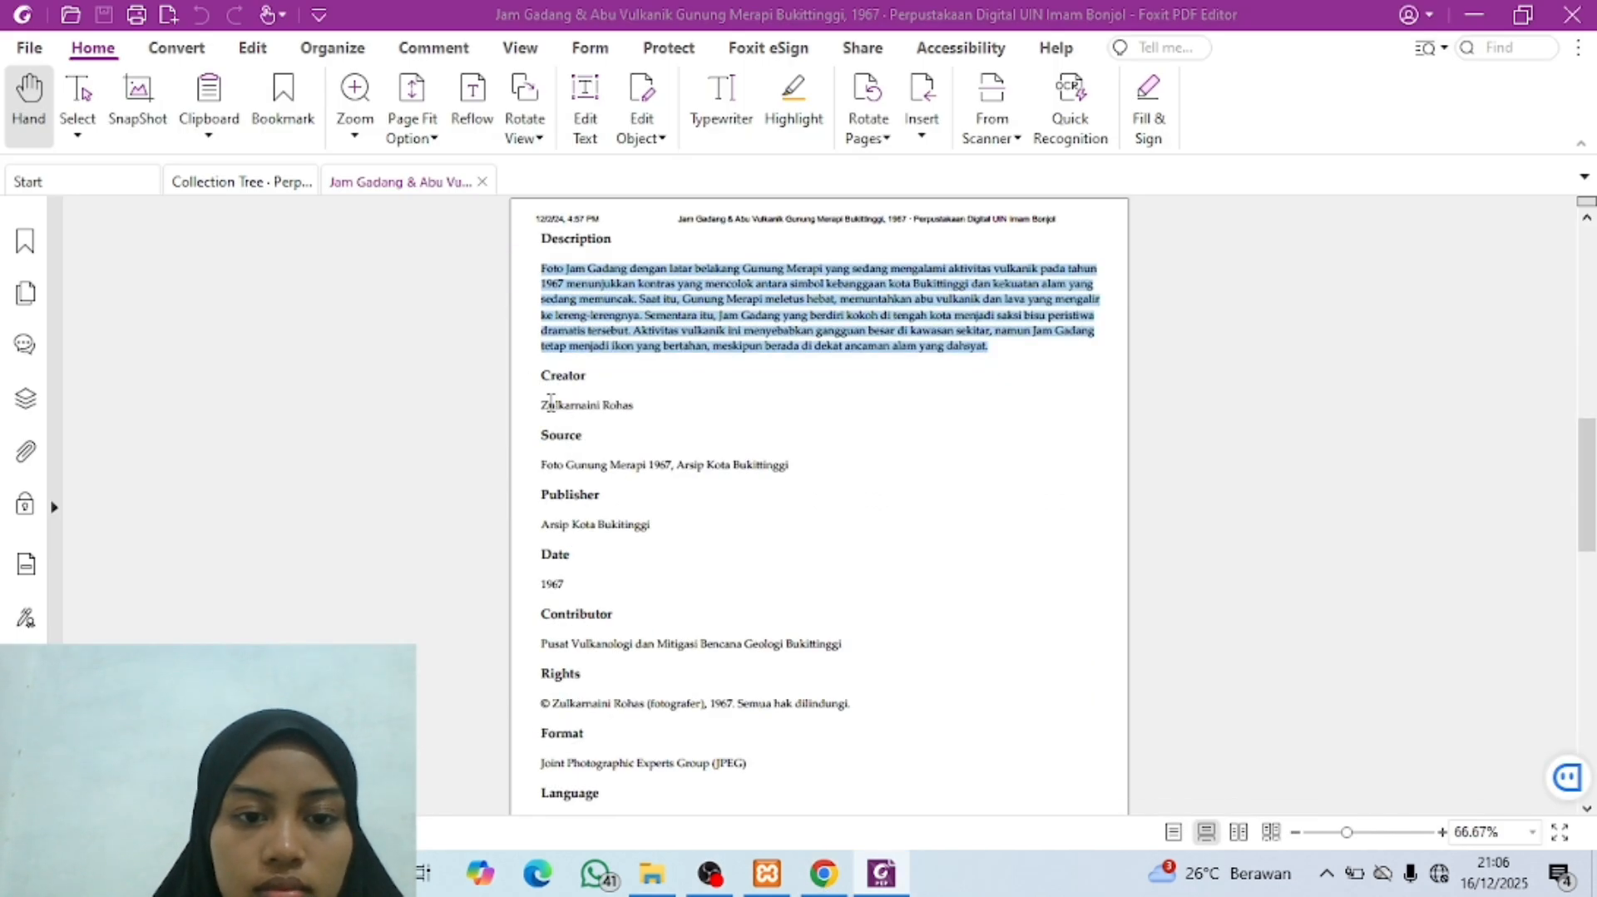
drag(550, 403, 634, 405)
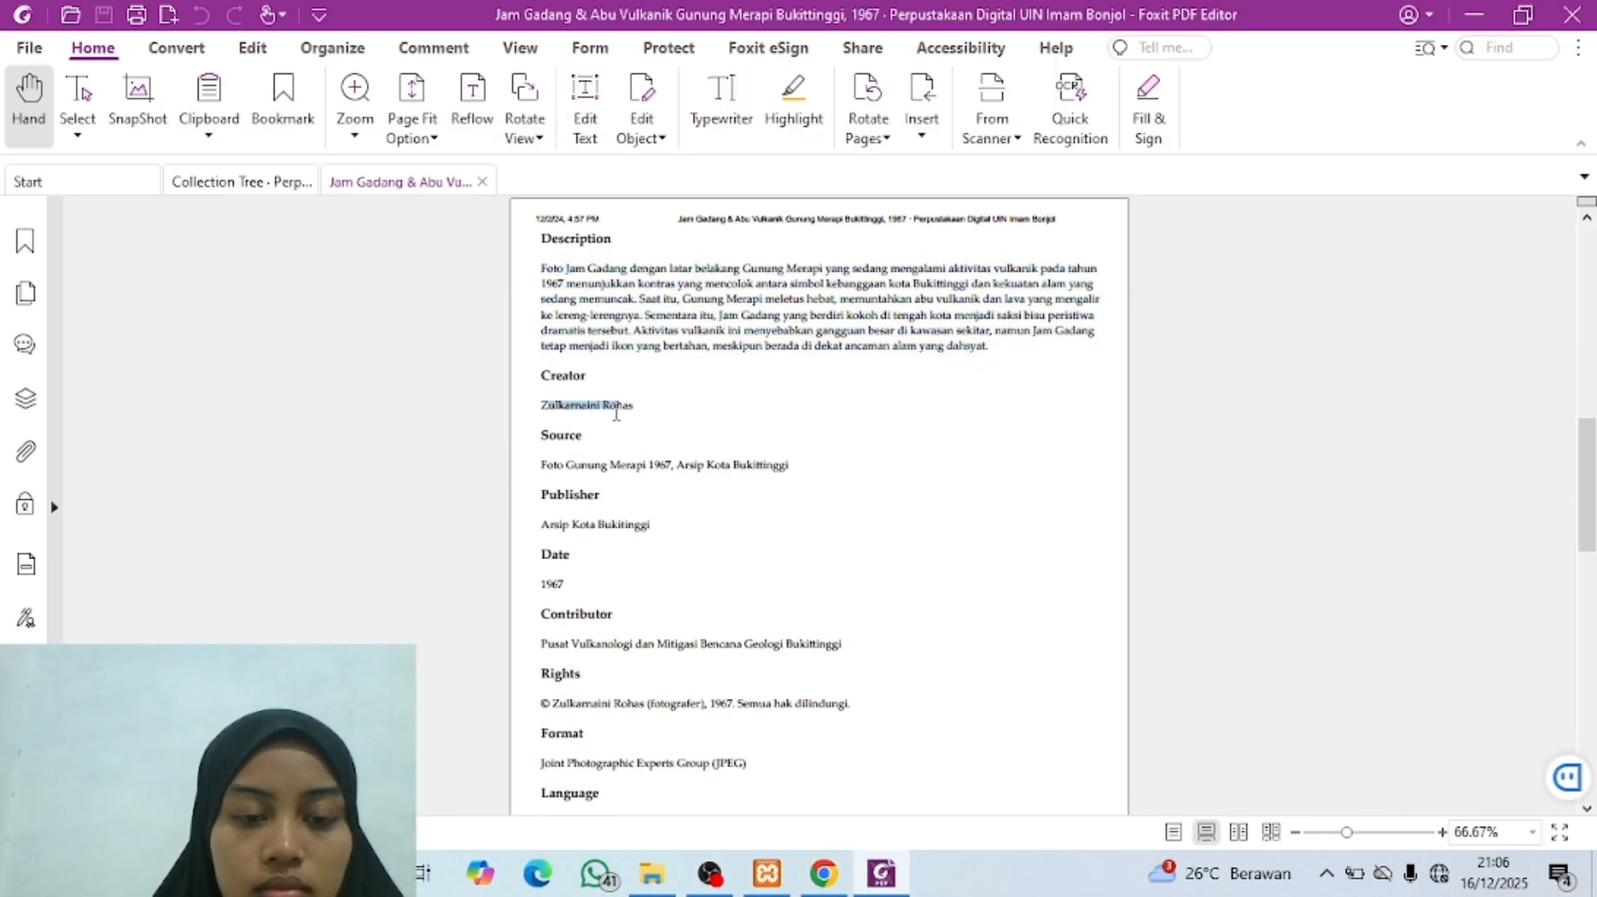
click(551, 405)
scroll(551, 405, up, 9)
scroll(706, 506, down, 18)
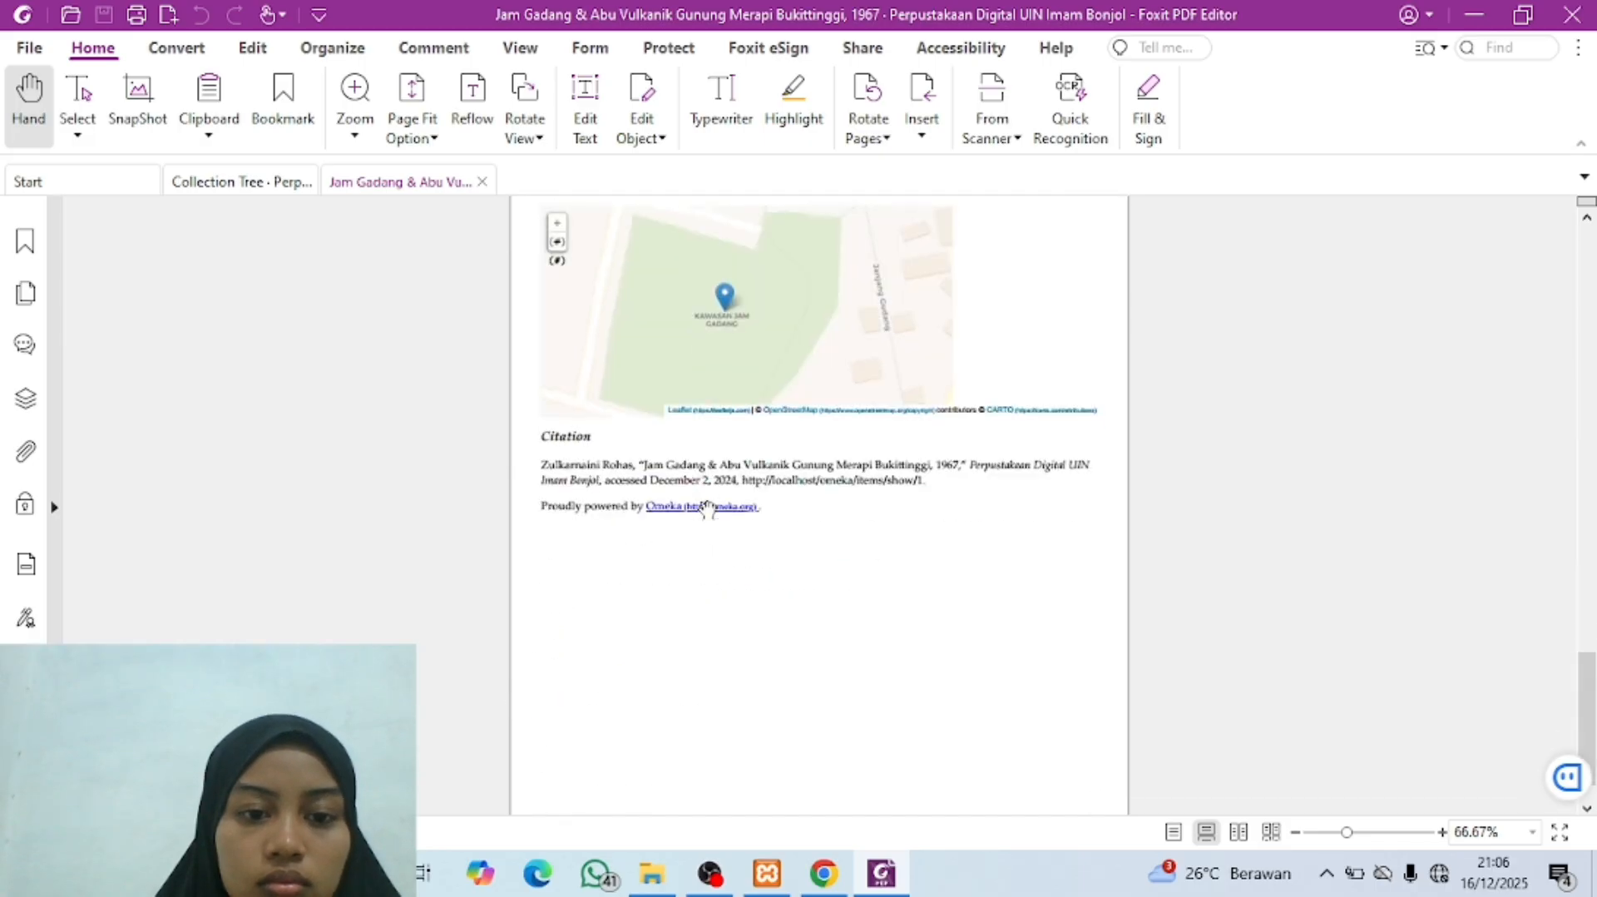
scroll(706, 506, up, 12)
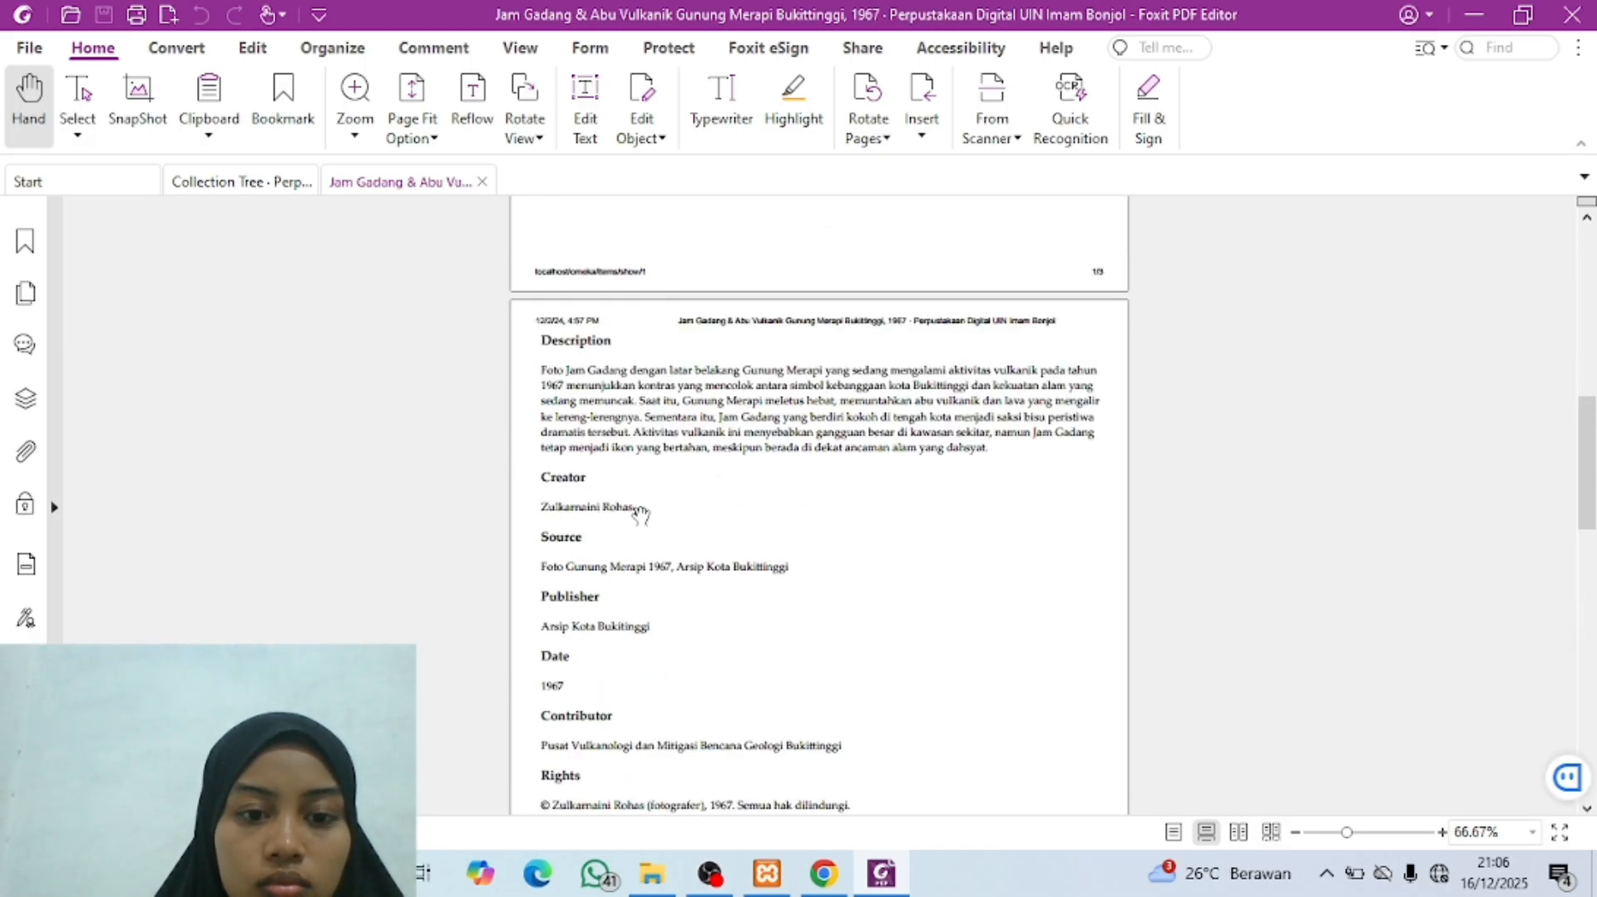
drag(631, 502, 547, 513)
key(ctrl+c)
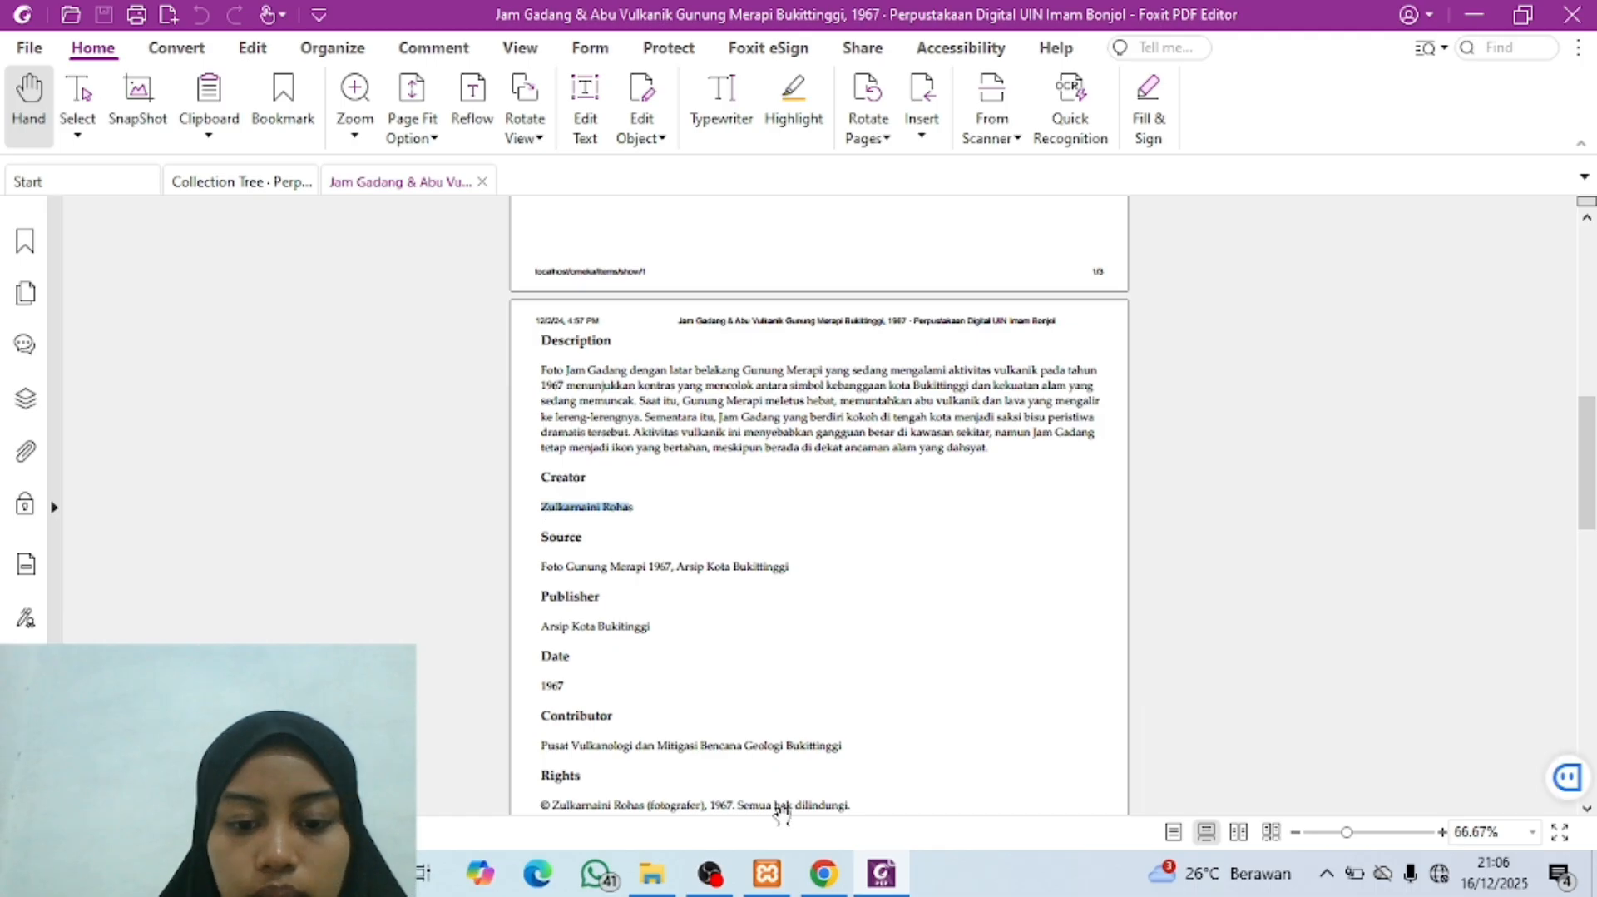
click(824, 874)
key(ctrl+v)
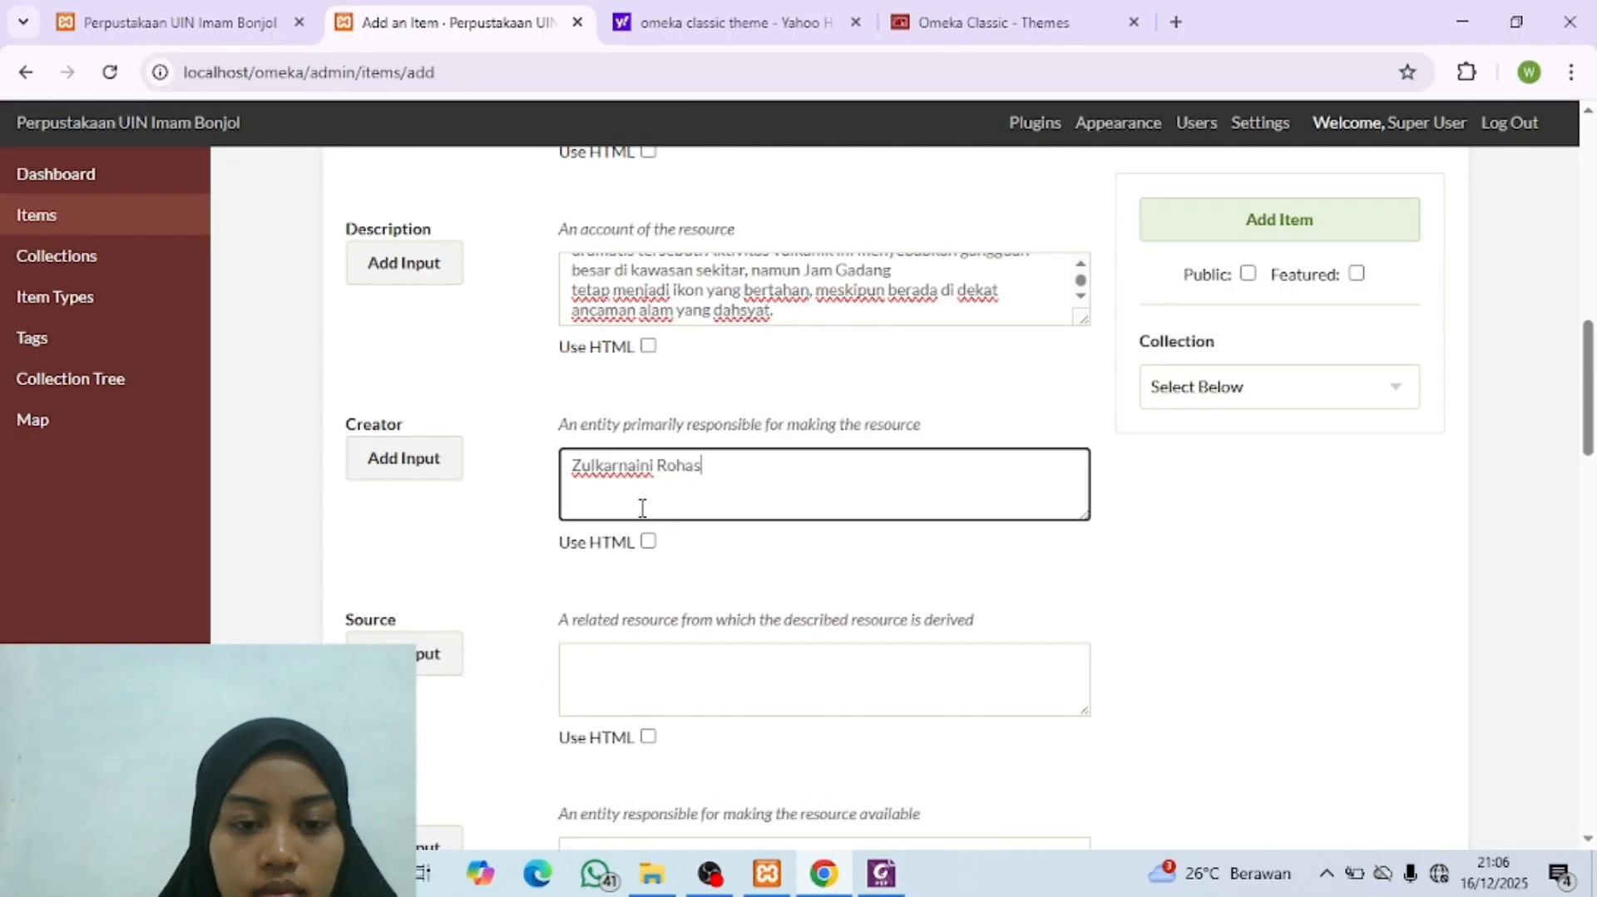
Step: Copy the Source text "Foto Gunung Merapi 1967, Arsip Kota Bukittinggi" from the metadata PDF into the Omeka item's Source field
scroll(642, 529, down, 3)
click(648, 459)
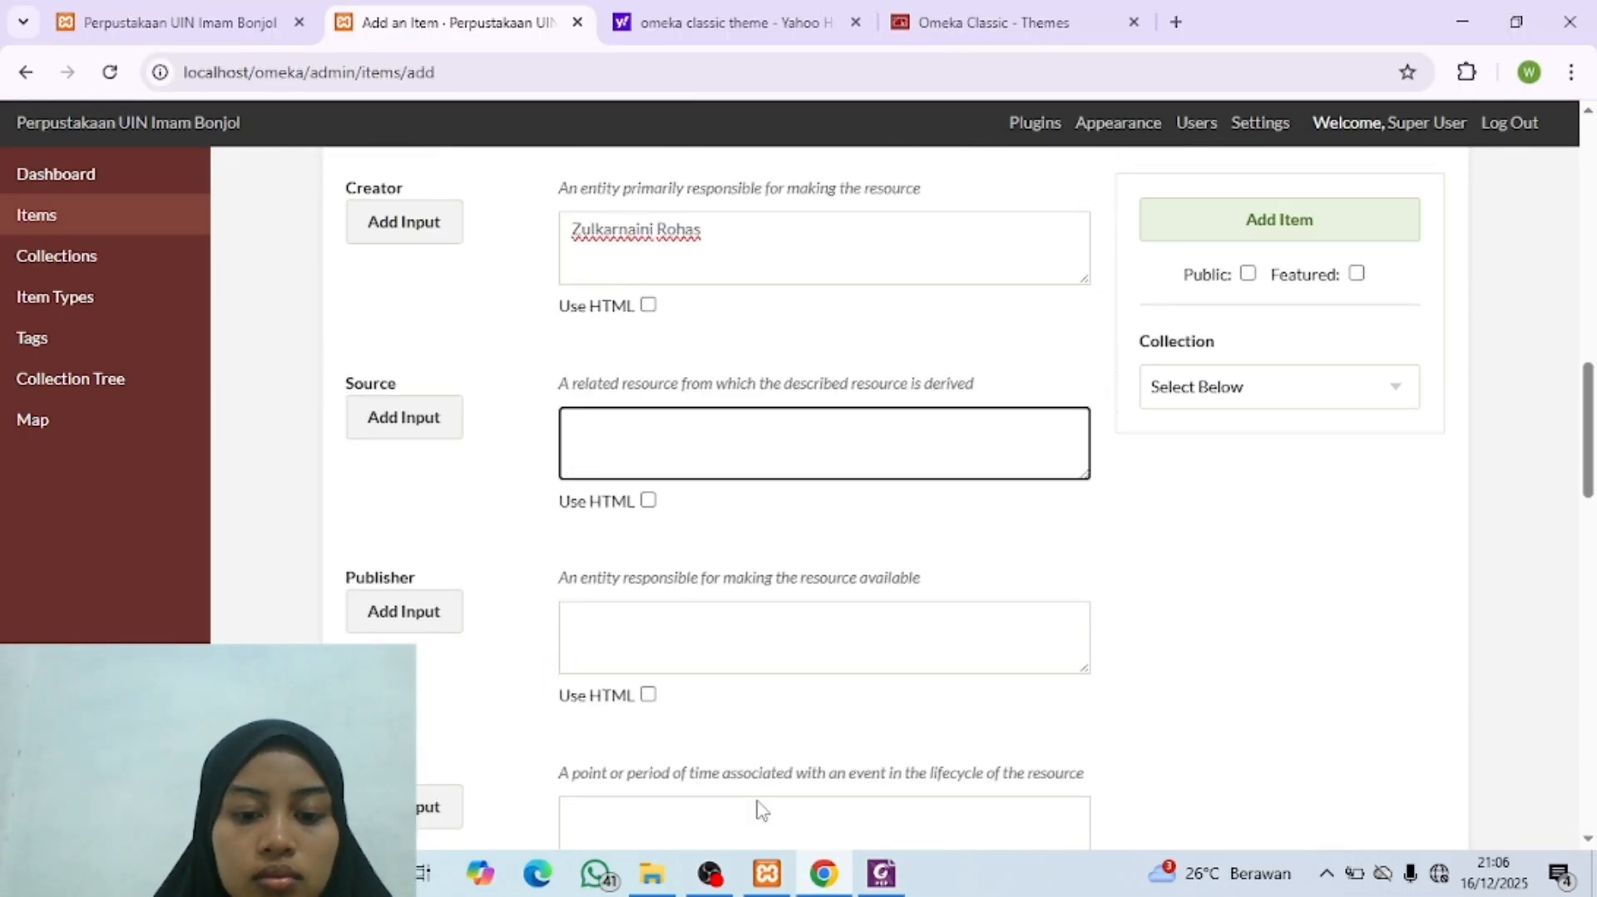
click(822, 882)
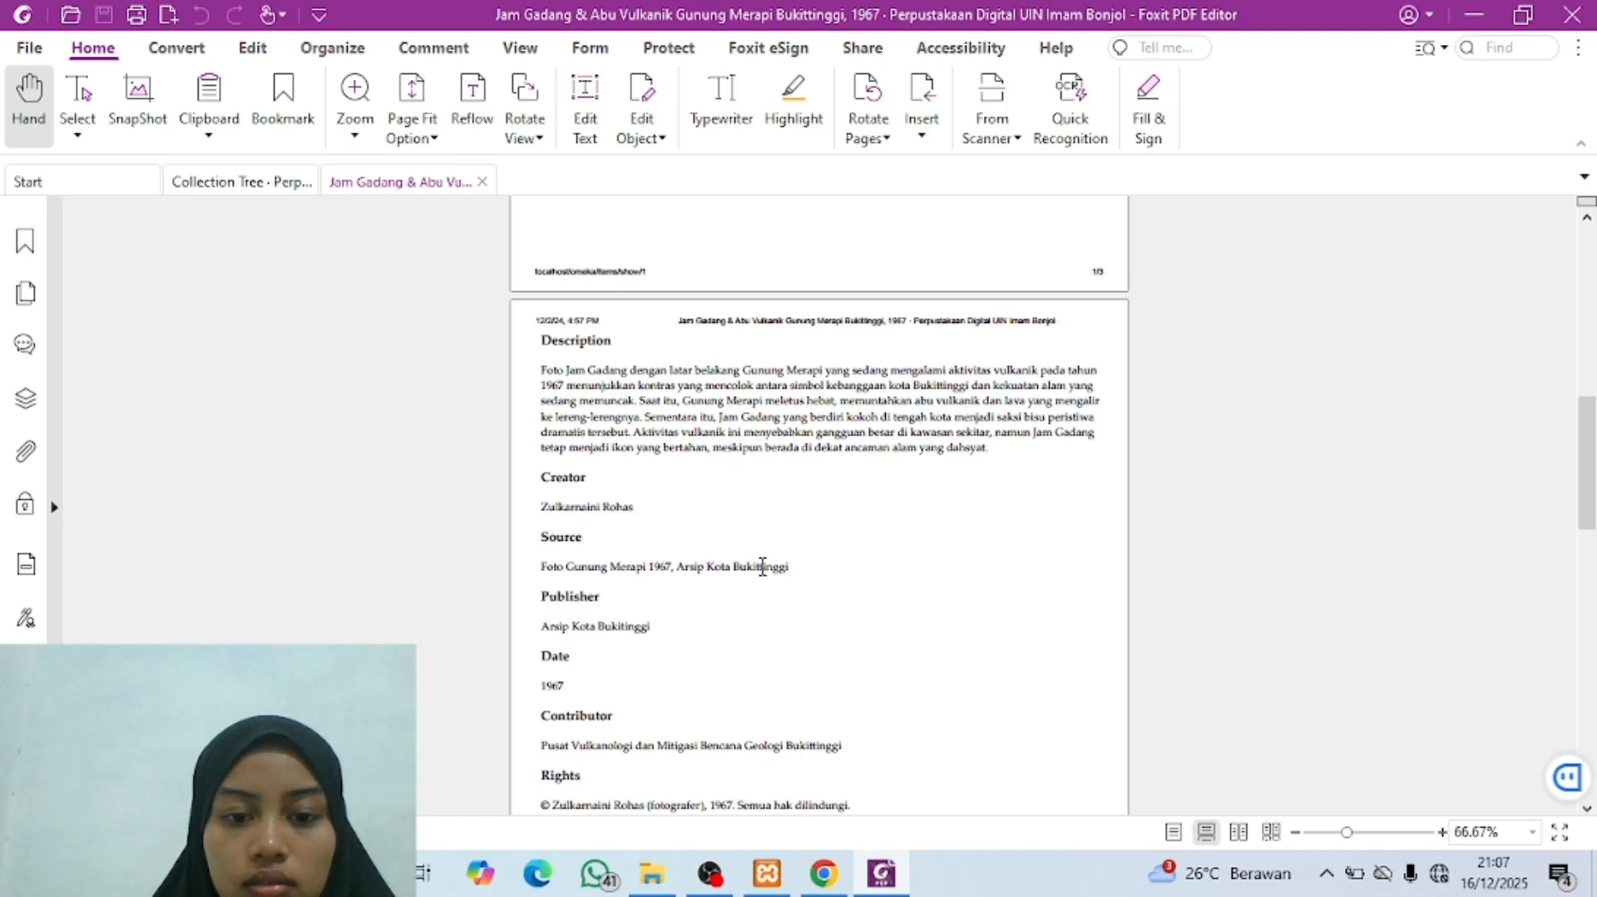
triple_click(541, 567)
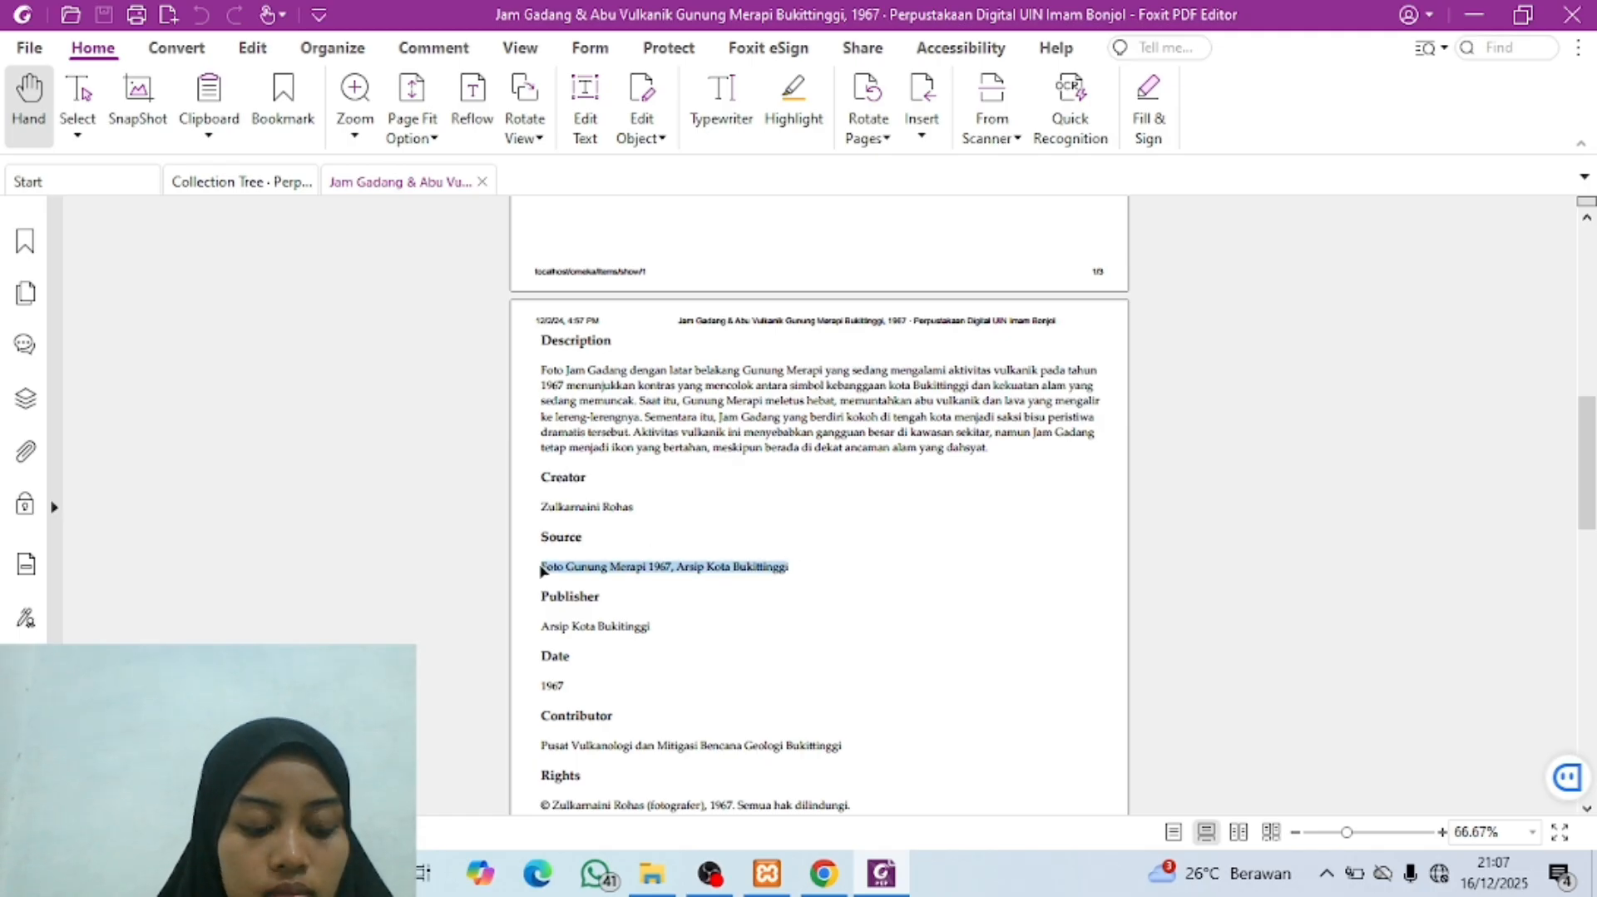
key(ctrl+c)
click(823, 876)
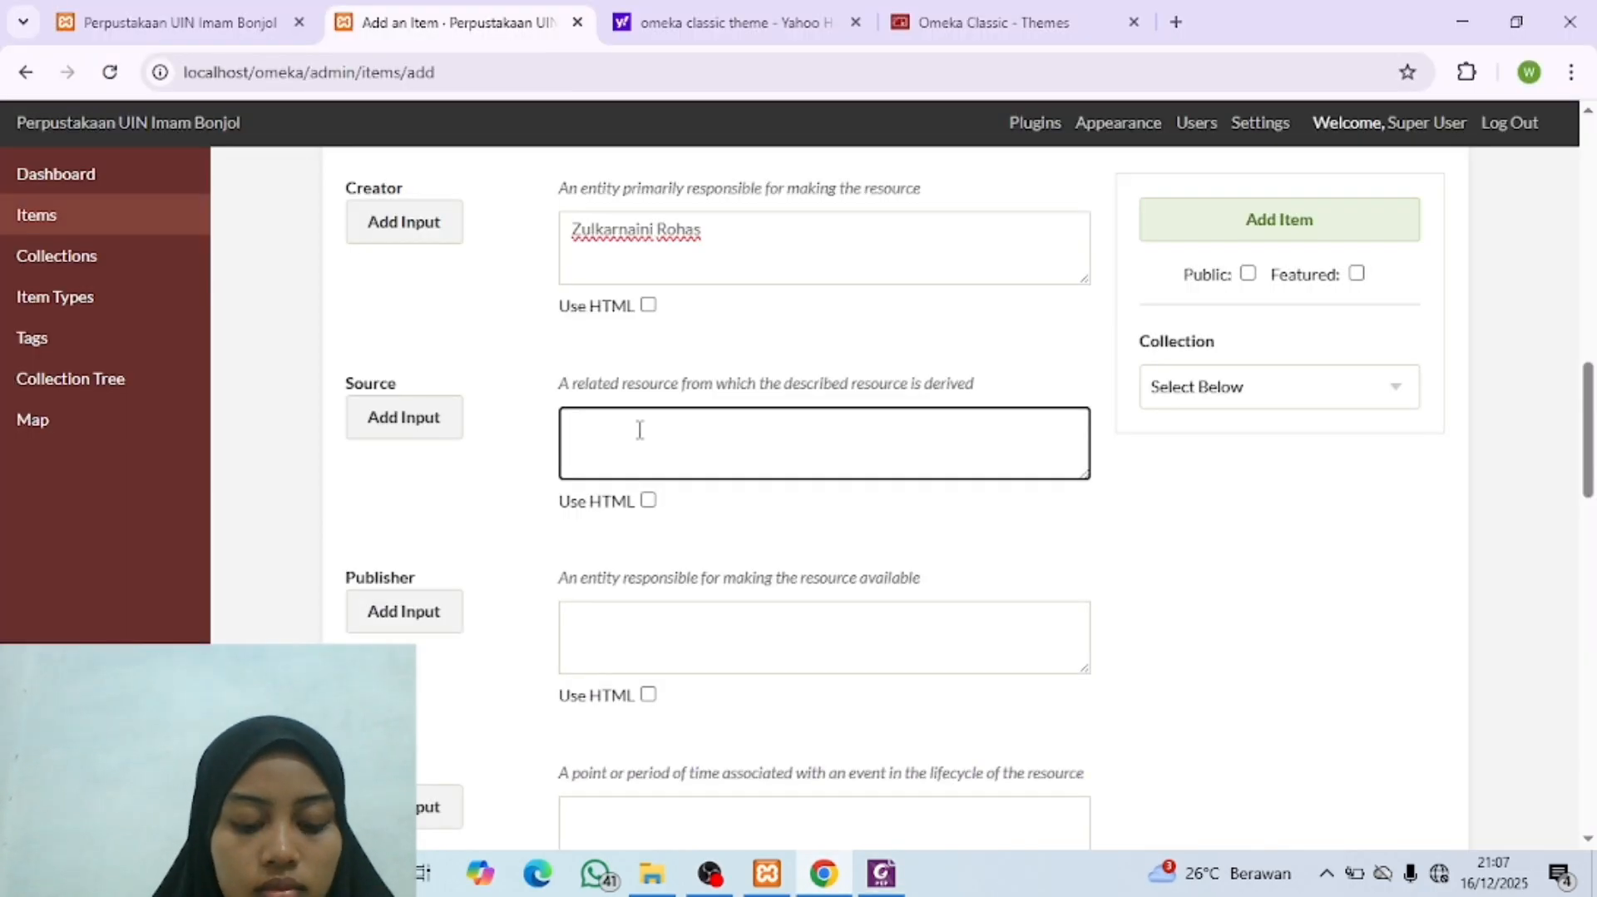
key(ctrl+v)
Step: Copy the Publisher entry "Arsip Kota Bukitinggi" from the metadata PDF into the Omeka item's Publisher field
click(649, 613)
scroll(649, 613, down, 1)
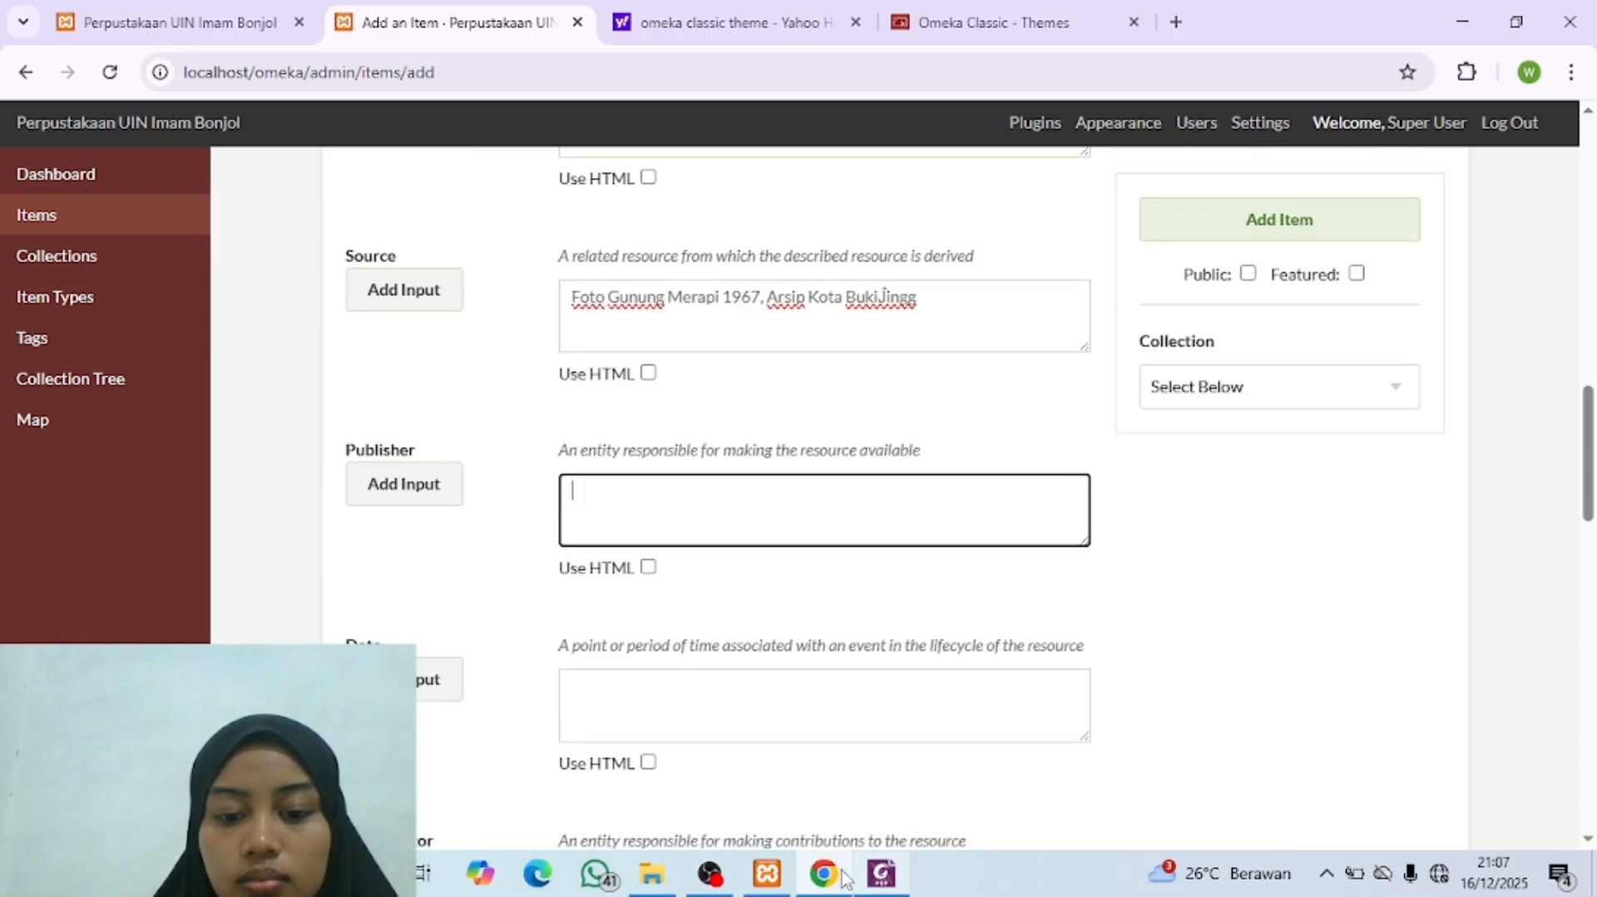
click(881, 873)
click(617, 630)
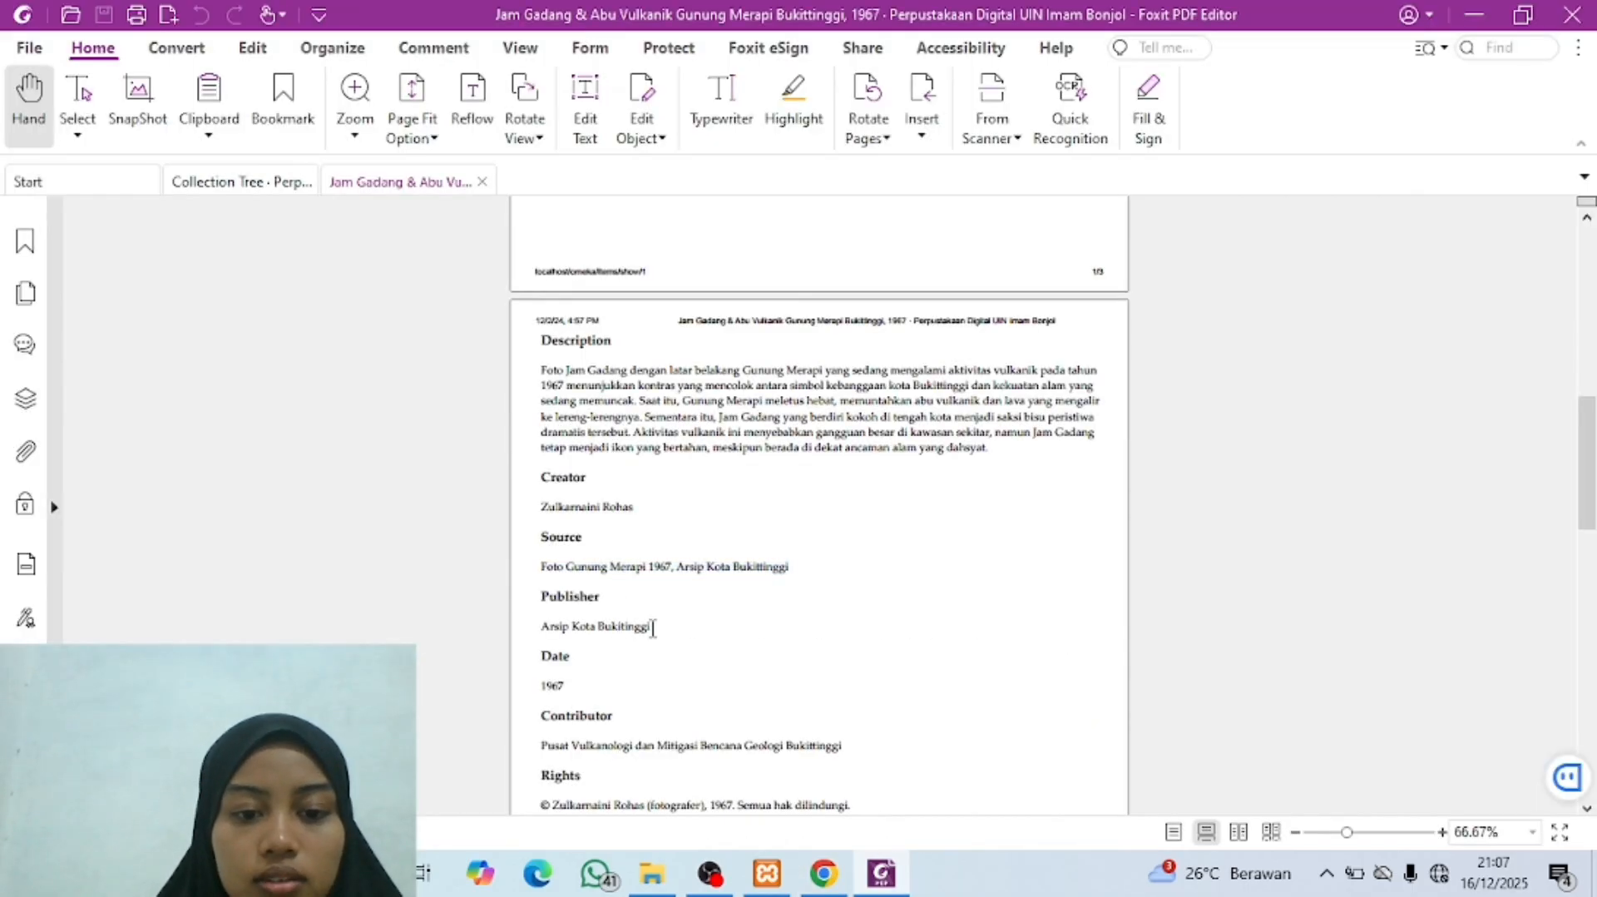
drag(653, 628, 534, 626)
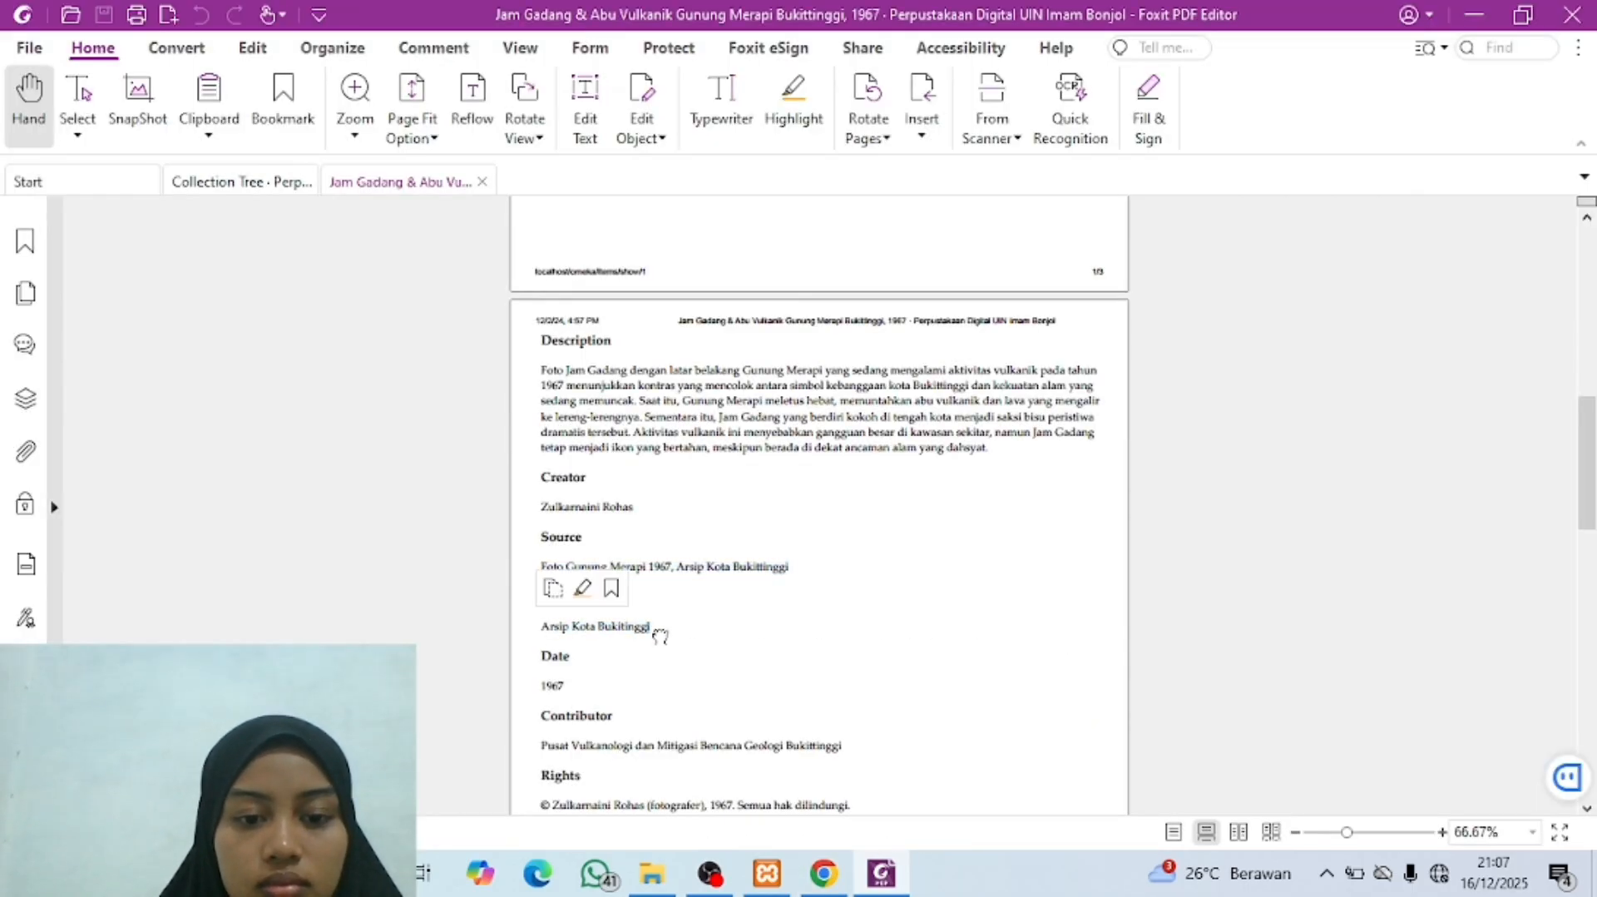
drag(659, 636, 543, 626)
key(ctrl+c)
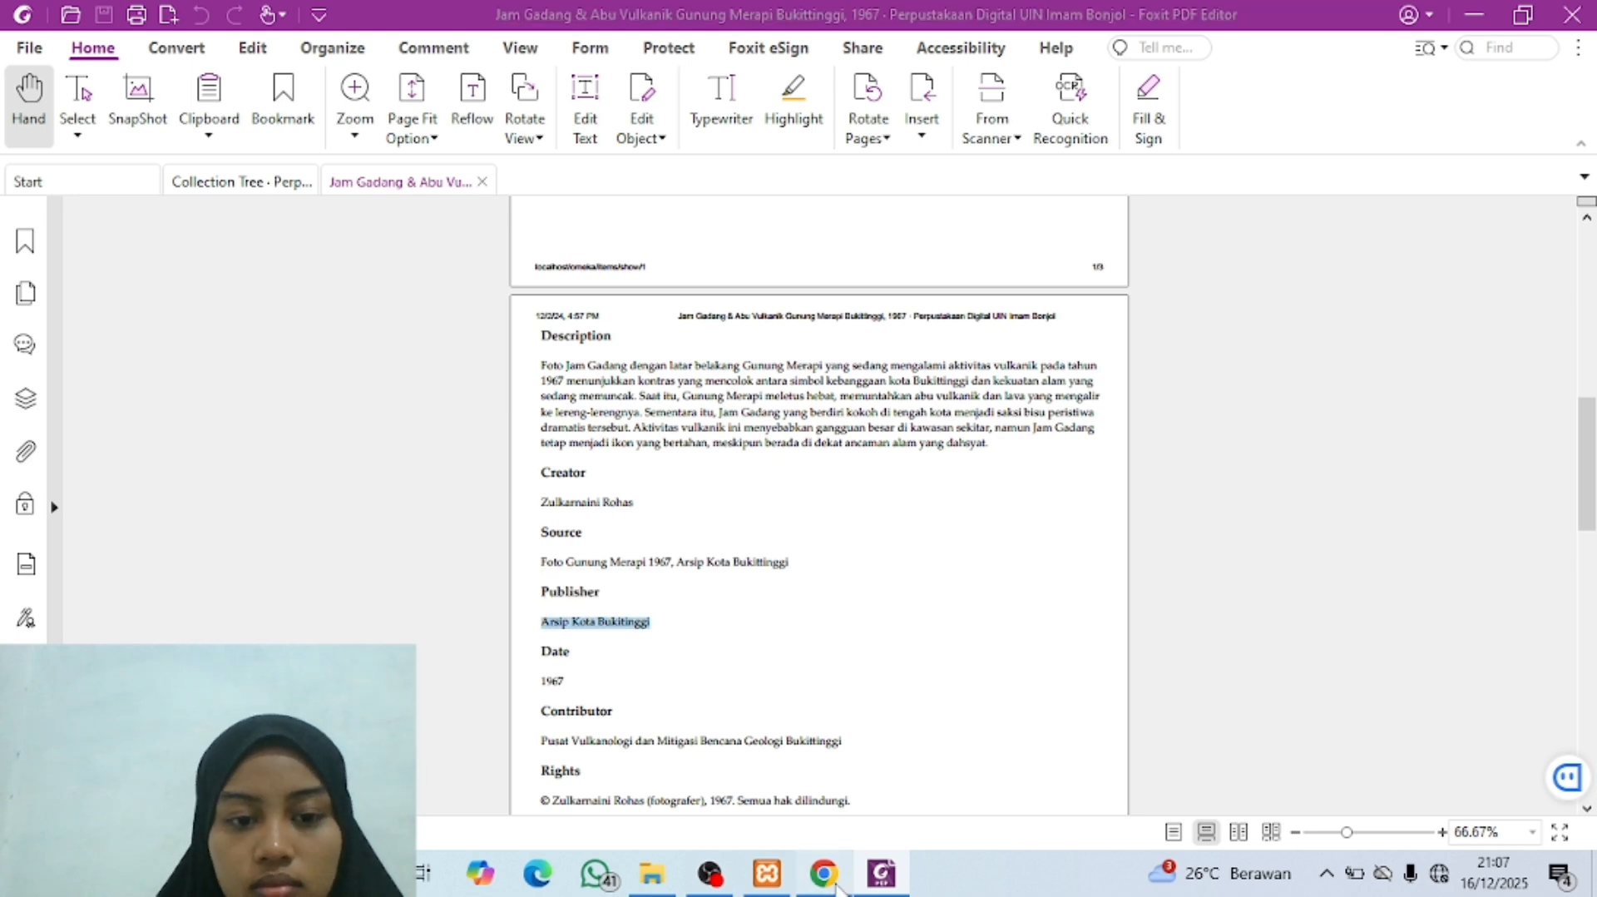
key(alt+Tab)
key(ctrl+v)
Step: Check the Date in the metadata PDF and enter "1967" in the Omeka item's Date field
scroll(754, 576, down, 2)
click(706, 542)
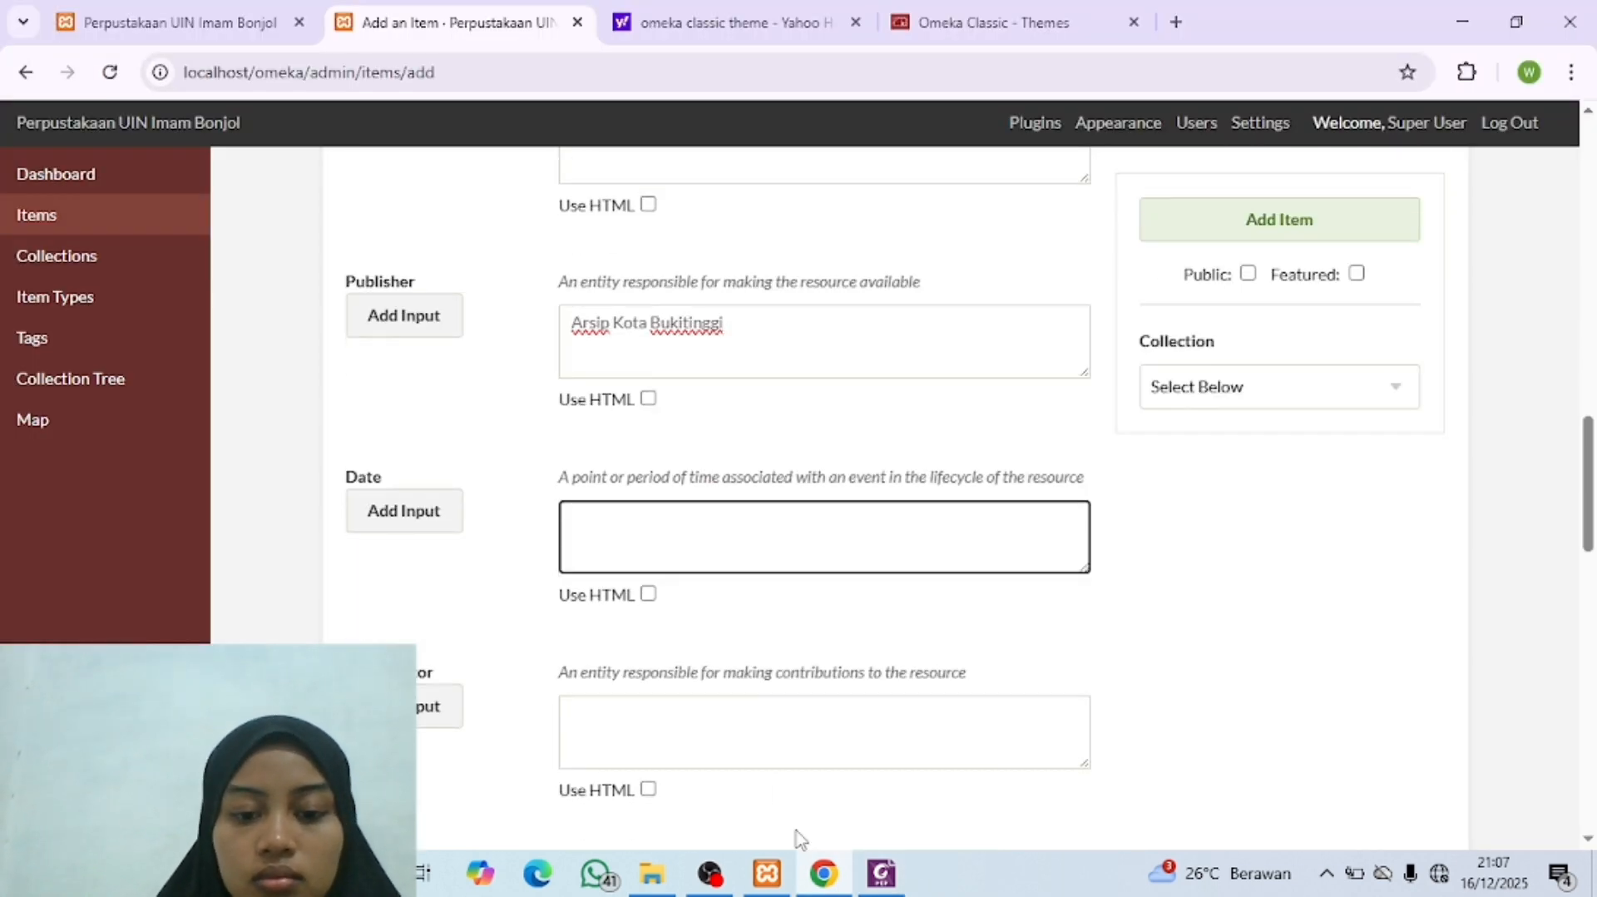
click(880, 875)
scroll(688, 727, down, 3)
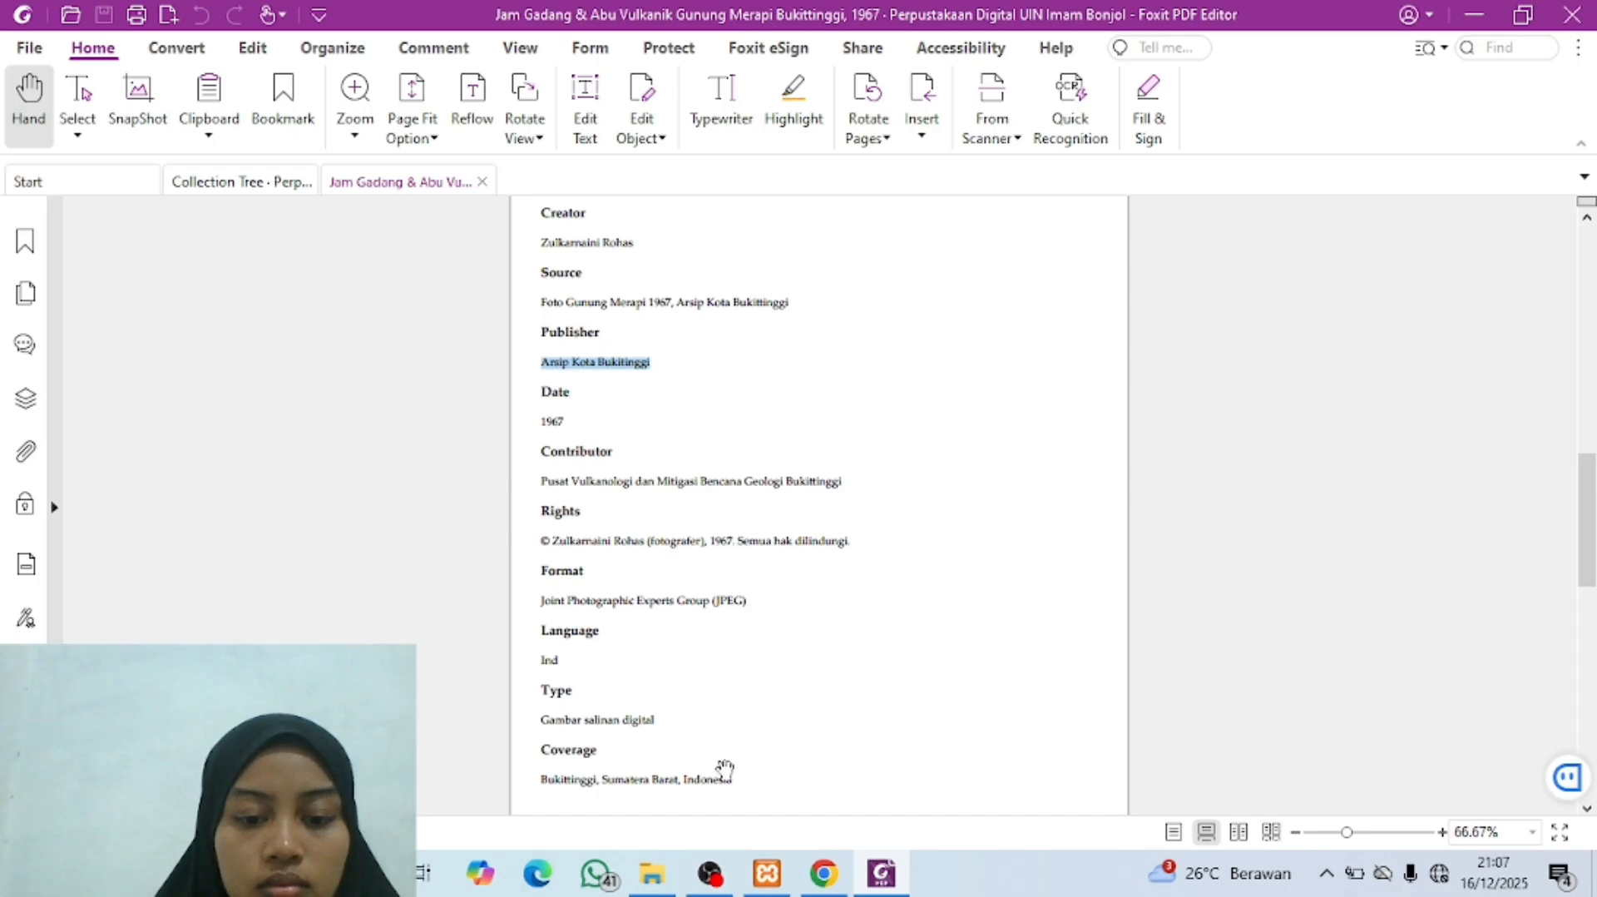
click(823, 874)
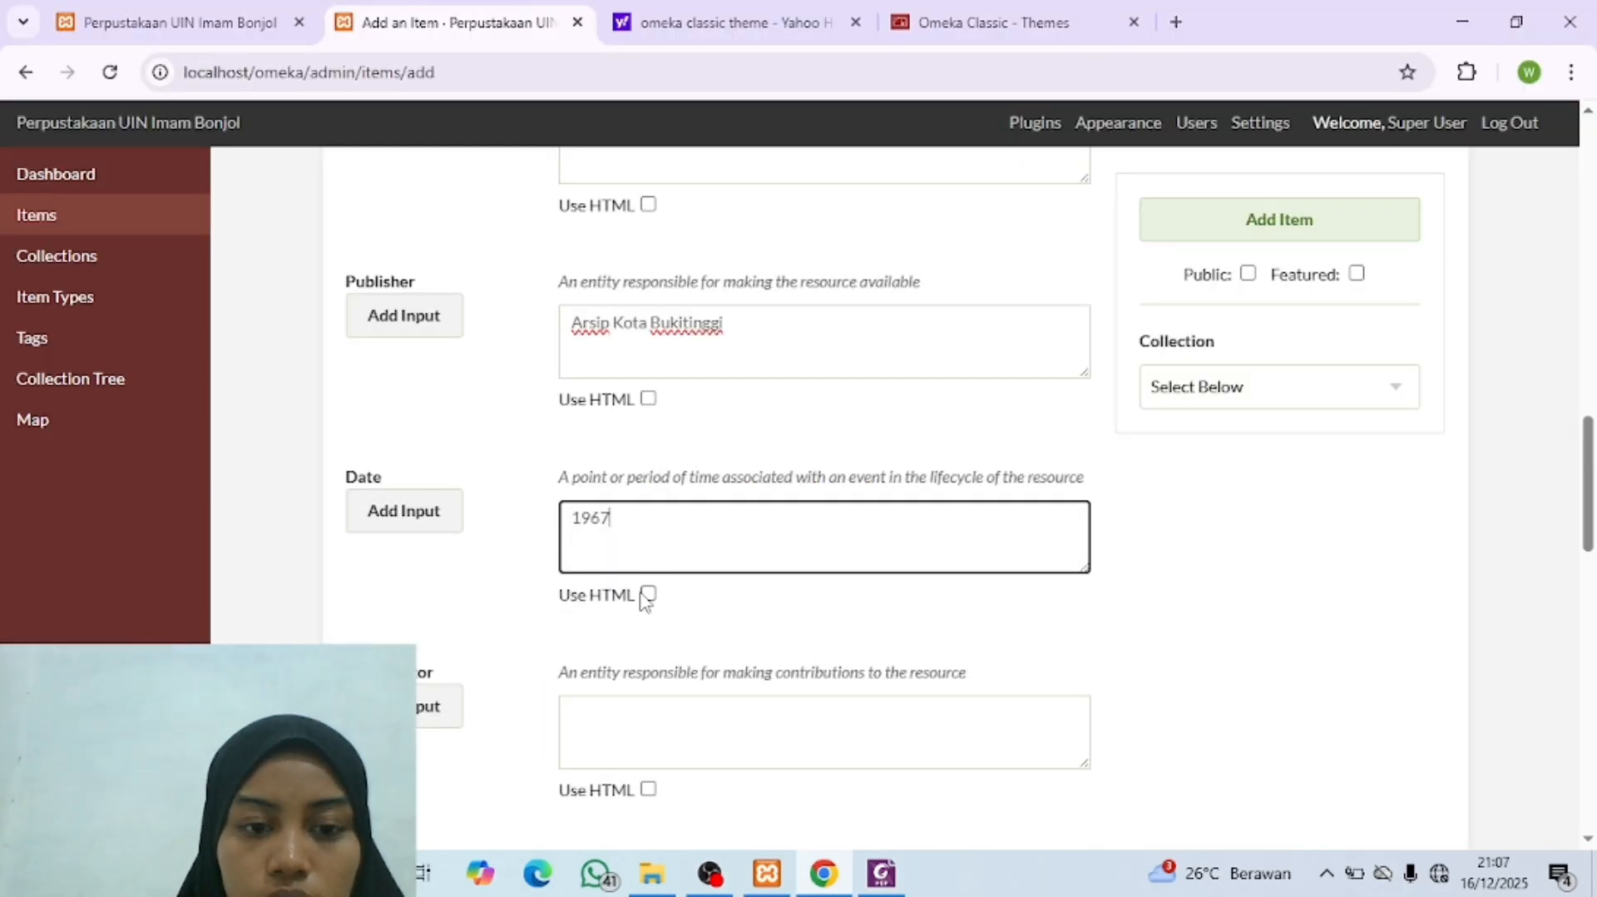
Step: Copy the Contributor entry "Pusat Vulkanologi dan Mitigasi Bencana Geologi Bukittinggi" from the metadata PDF into the Omeka item's Contributor field
click(609, 735)
scroll(610, 734, down, 2)
scroll(609, 735, down, 1)
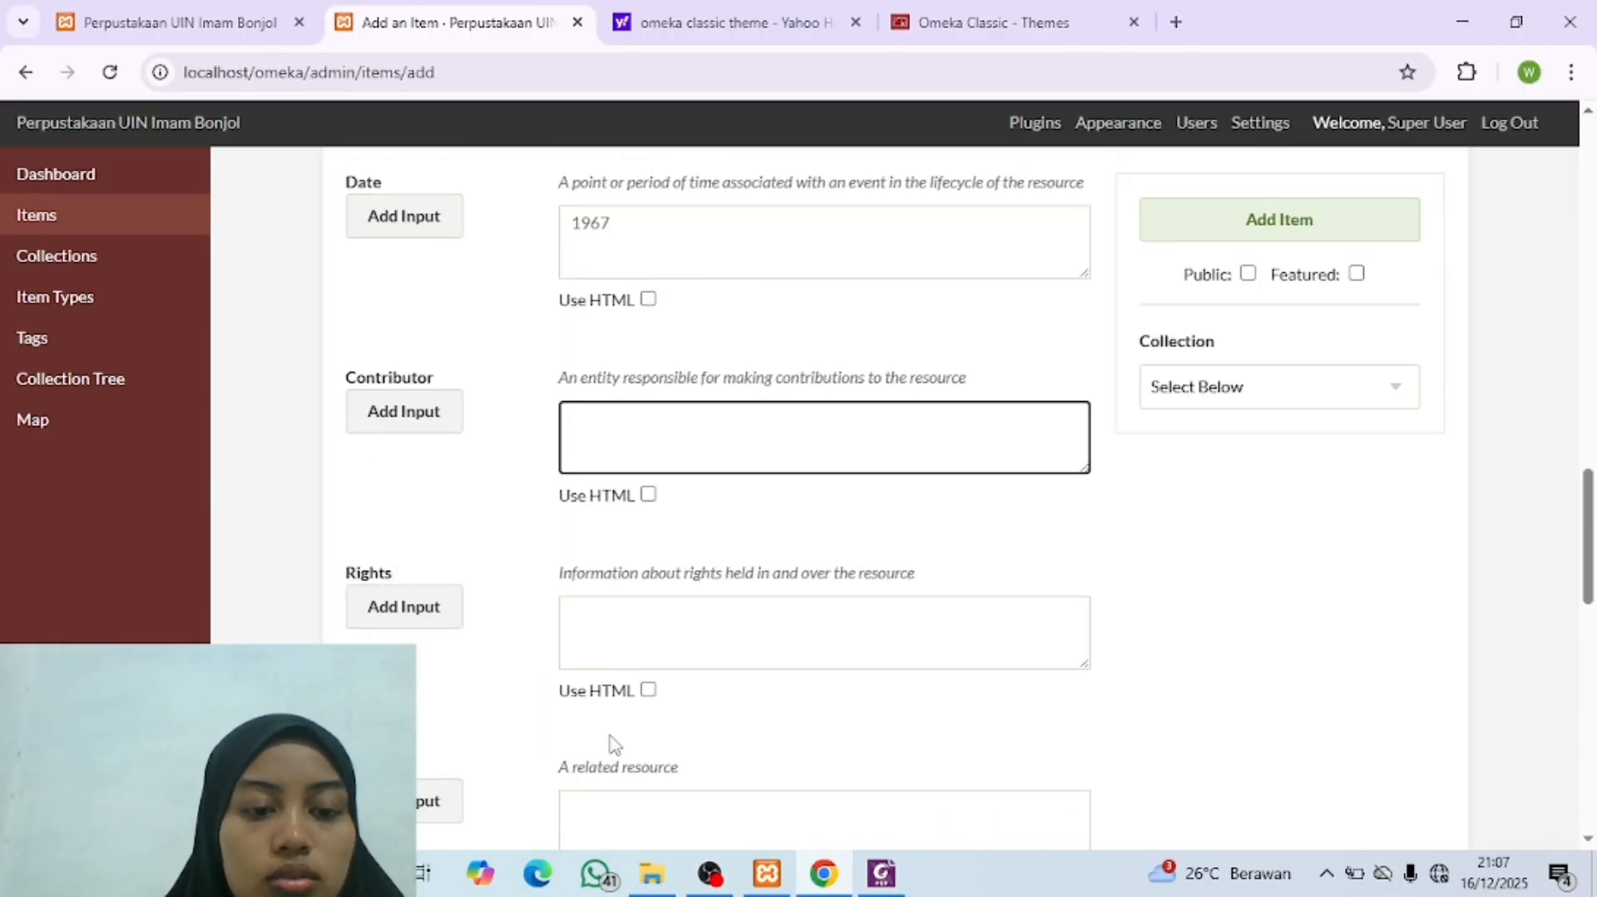
click(881, 873)
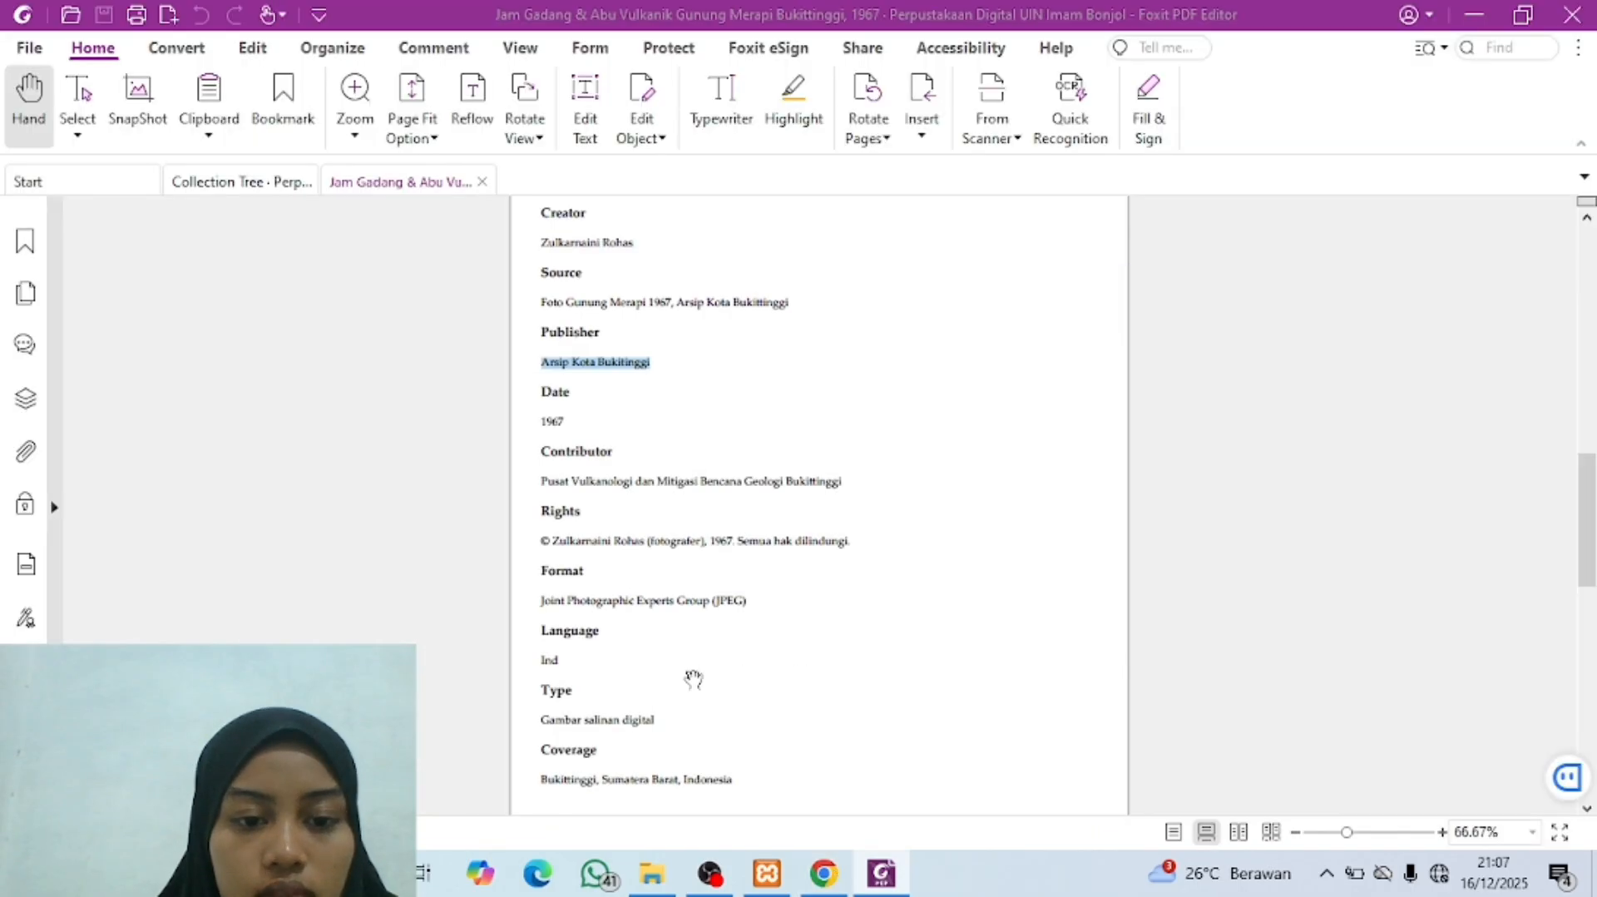
click(607, 481)
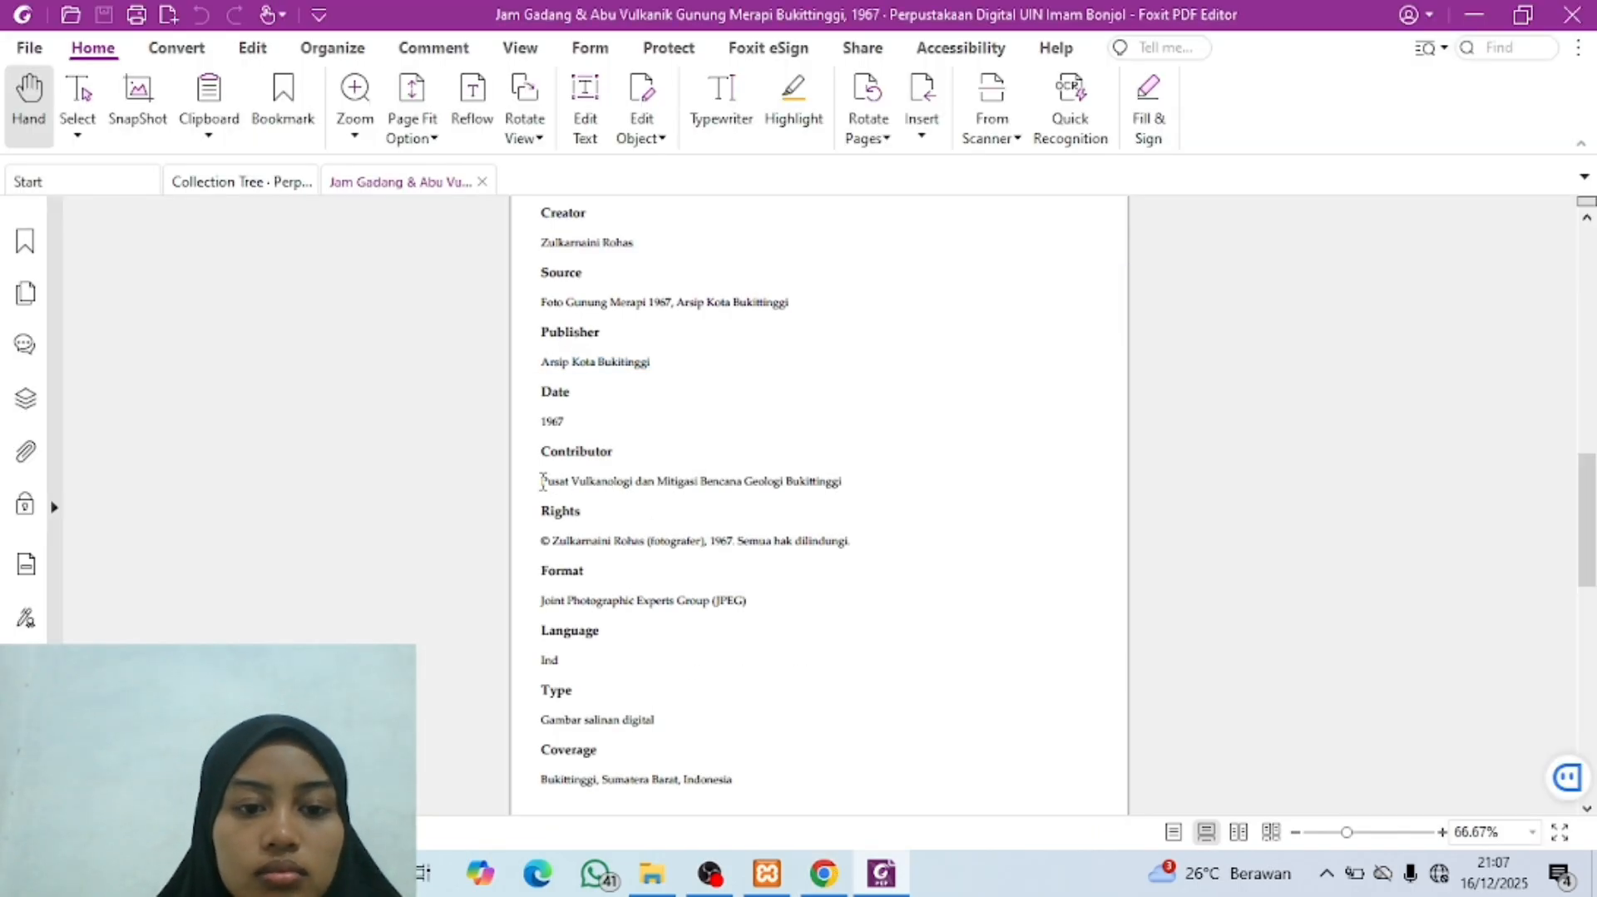
drag(542, 481, 842, 492)
key(ctrl+c)
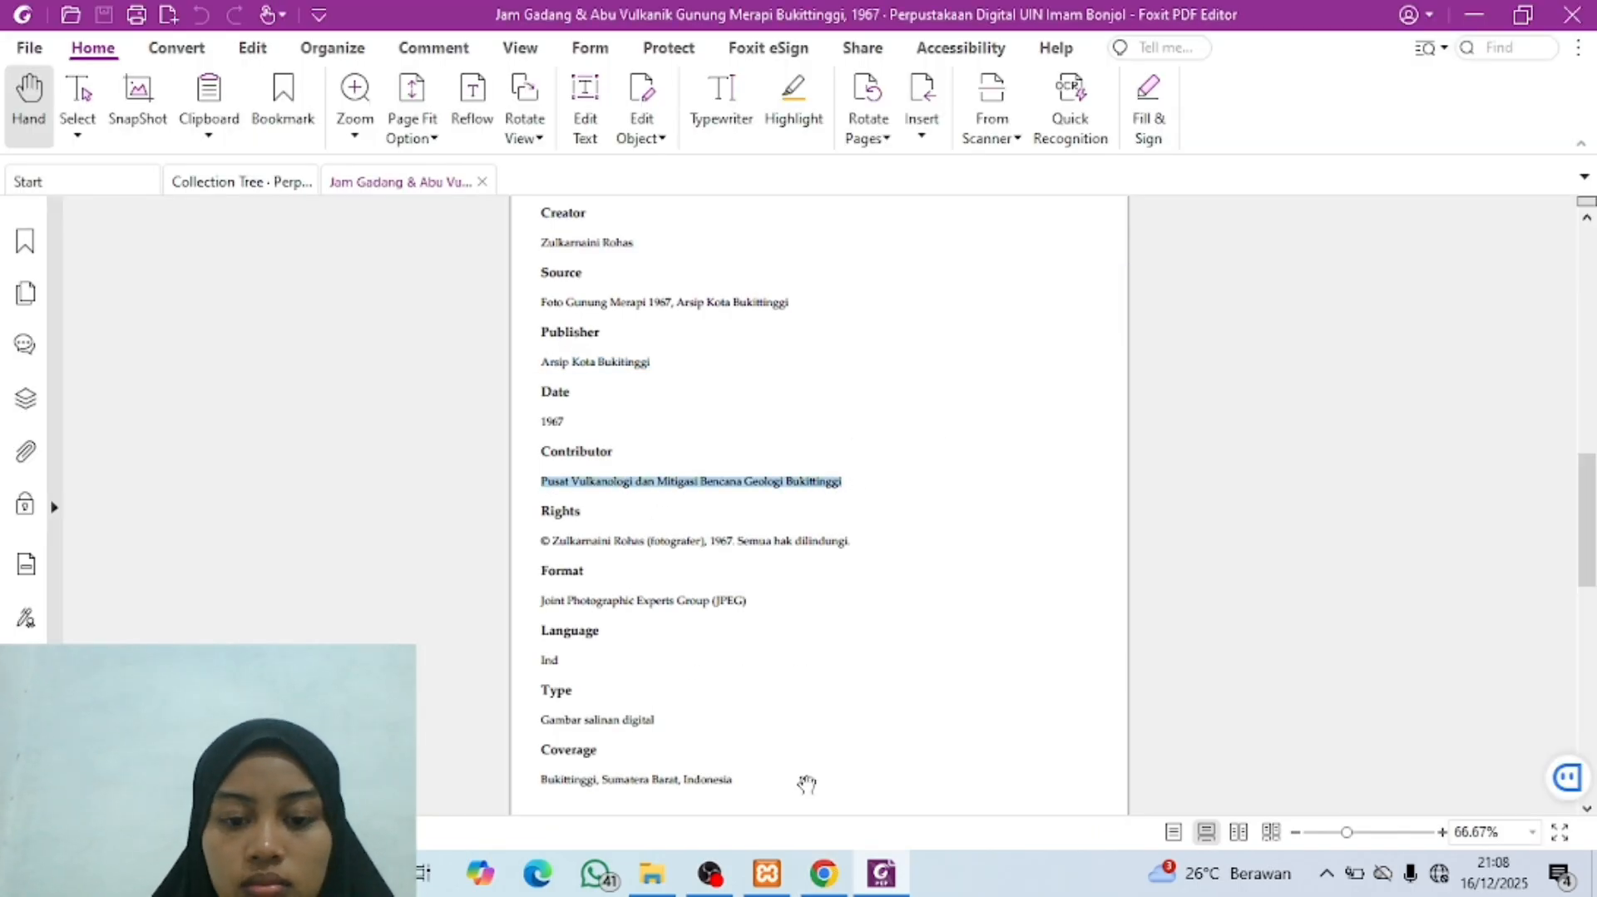
click(824, 873)
key(ctrl+v)
Step: Copy the full copyright statement under Rights in the metadata PDF into the Omeka item's Rights field
click(656, 622)
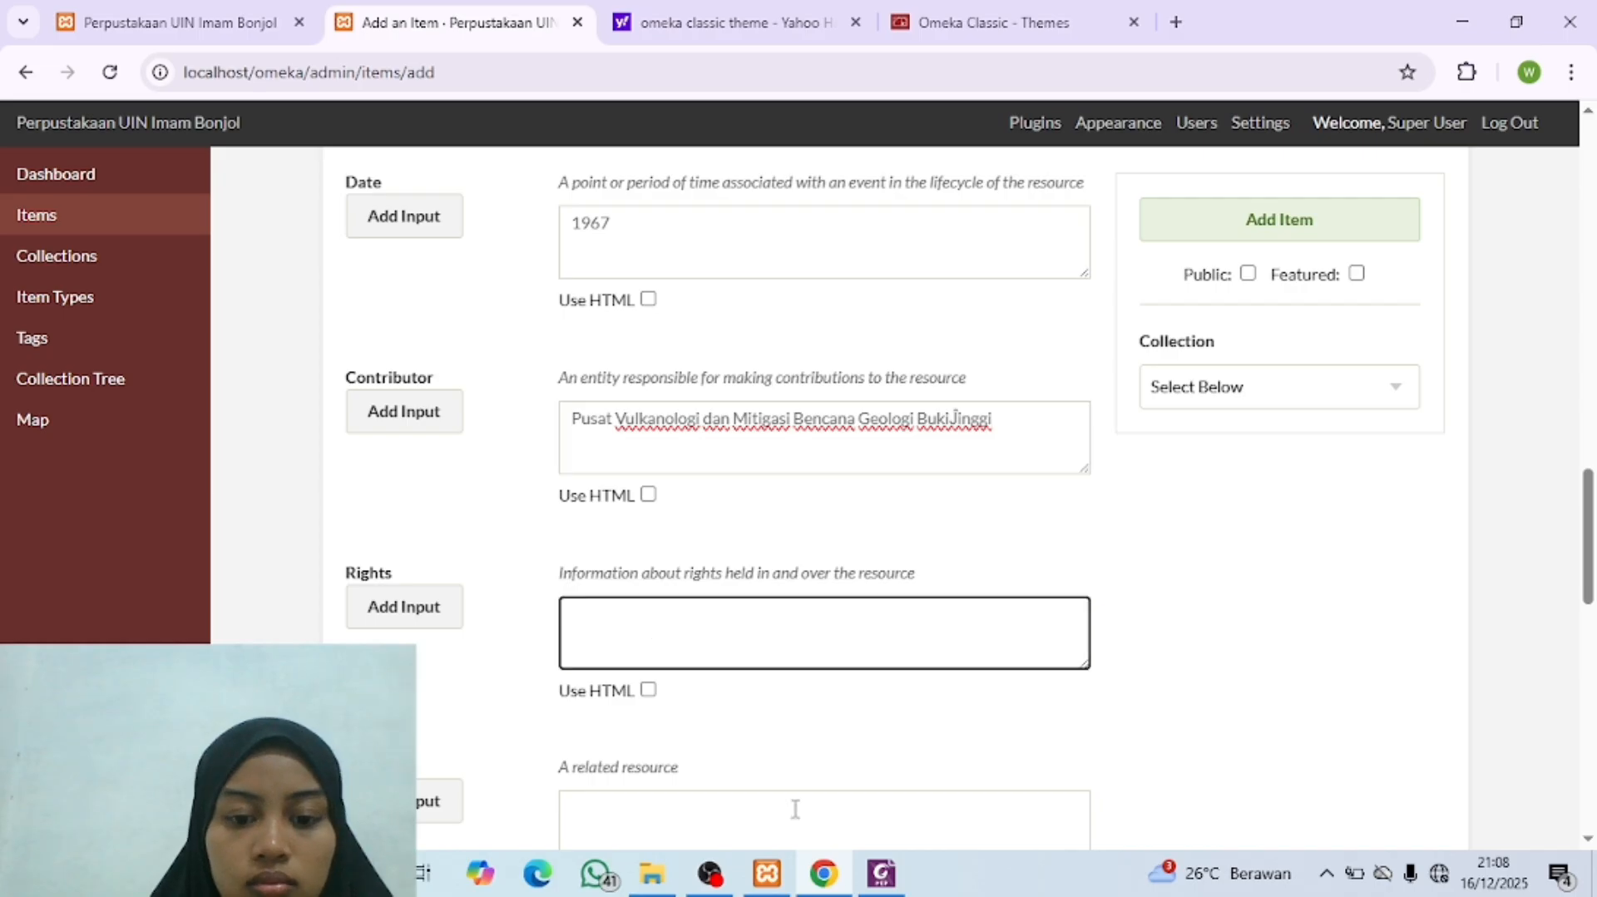
click(881, 873)
drag(541, 539, 860, 559)
key(ctrl+c)
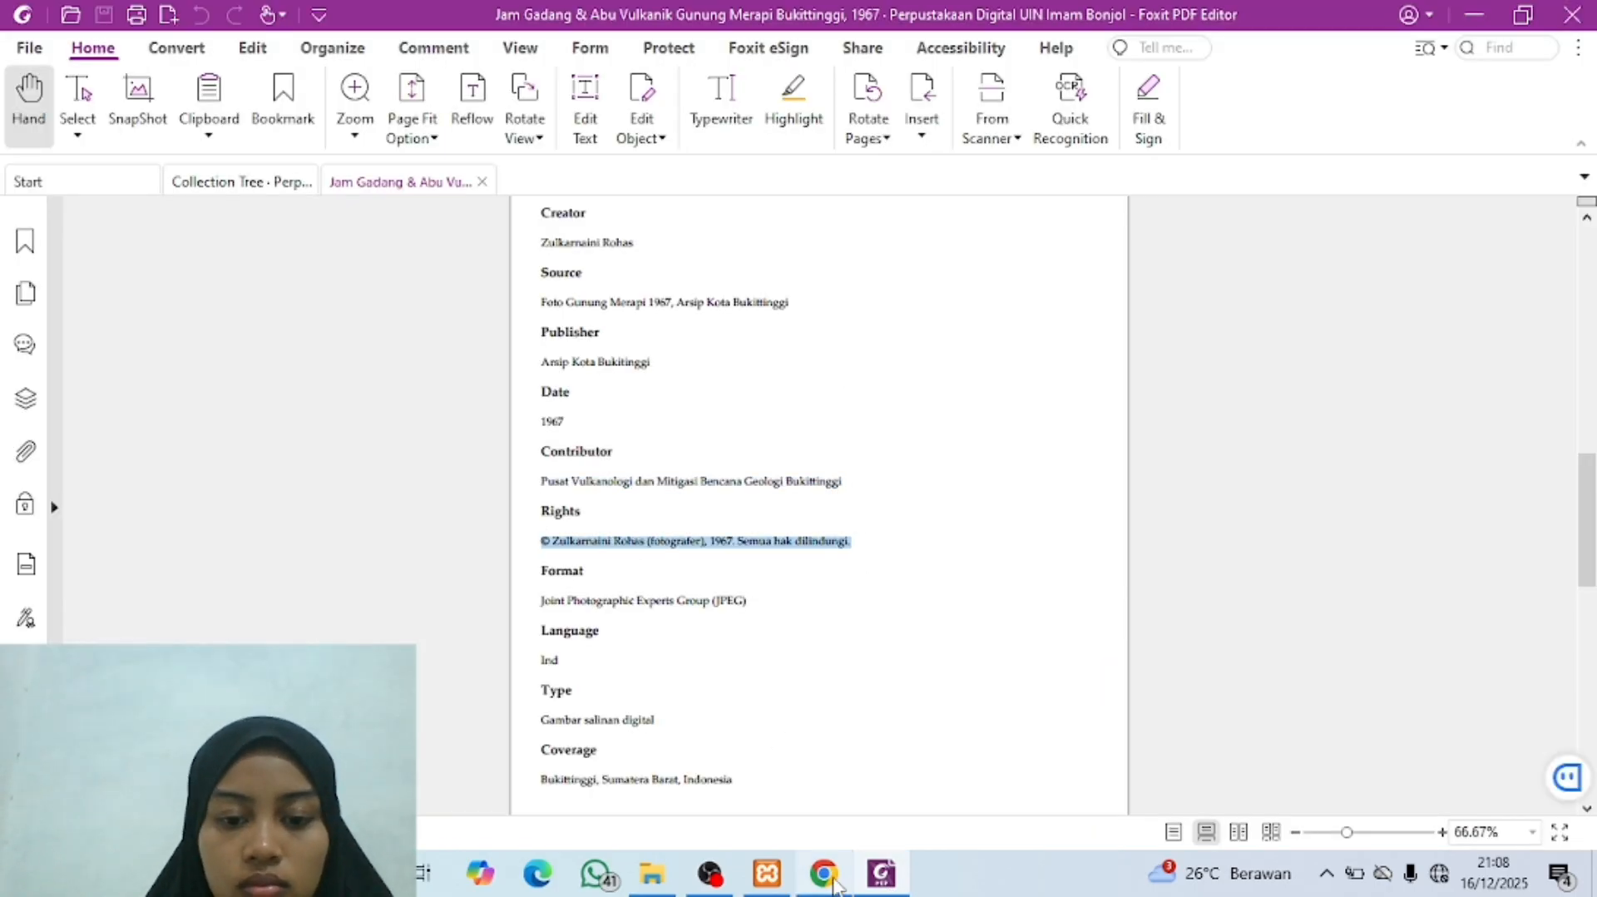
click(823, 873)
key(ctrl+v)
Step: Leave Relation empty and copy "Joint Photographic Experts Group (JPEG)" from the metadata PDF into the Omeka item's Format field
scroll(612, 691, down, 3)
click(660, 485)
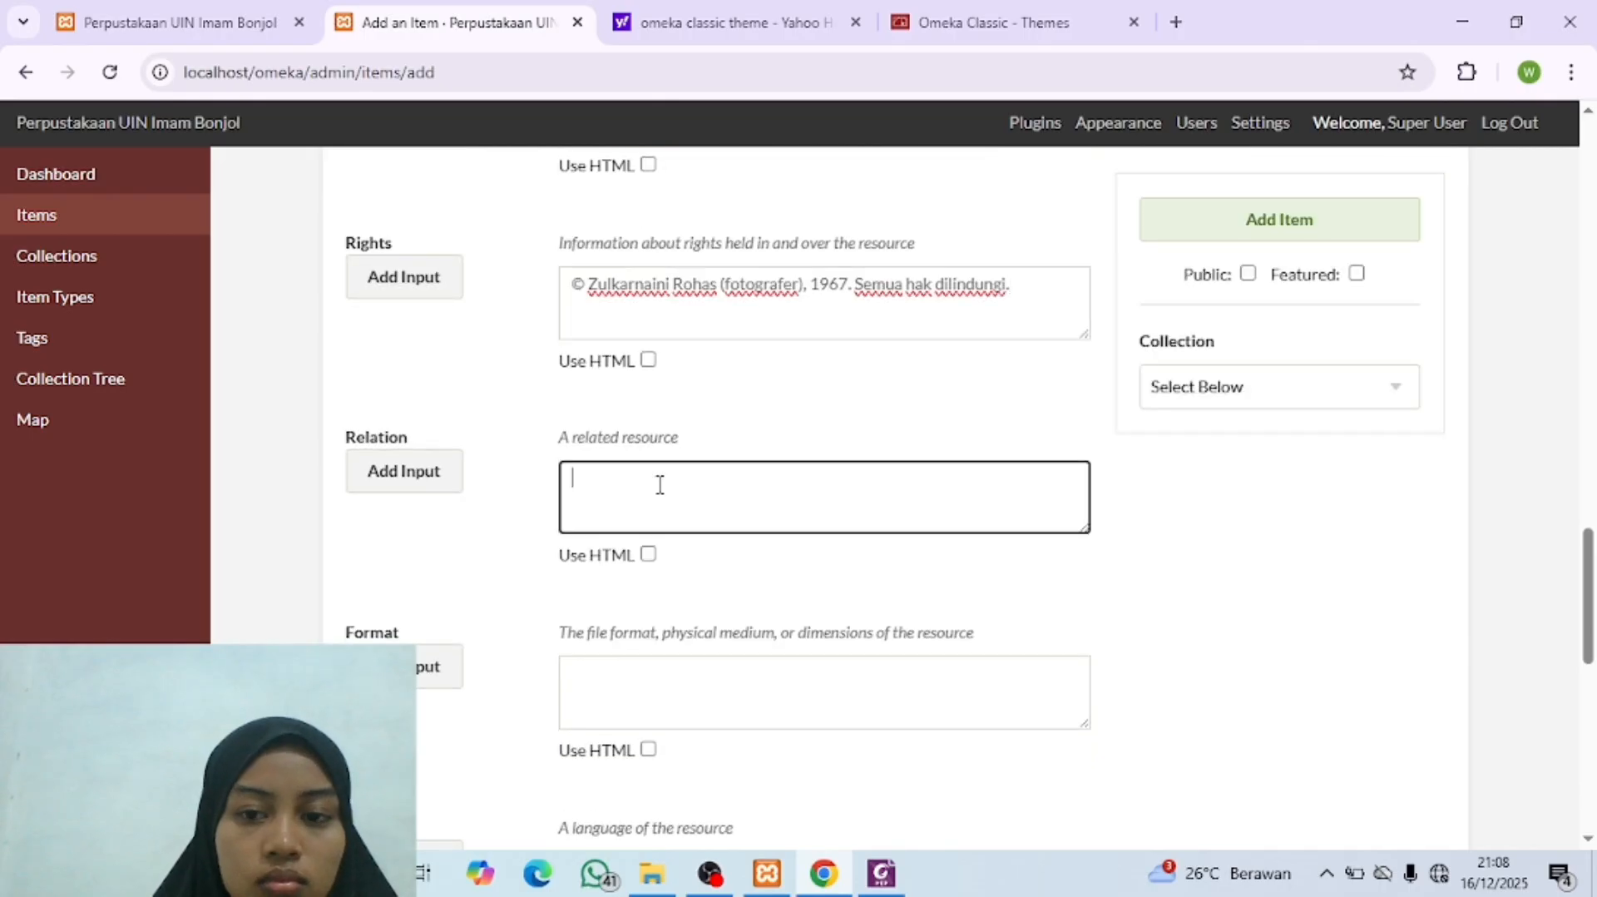
scroll(659, 485, down, 3)
click(881, 873)
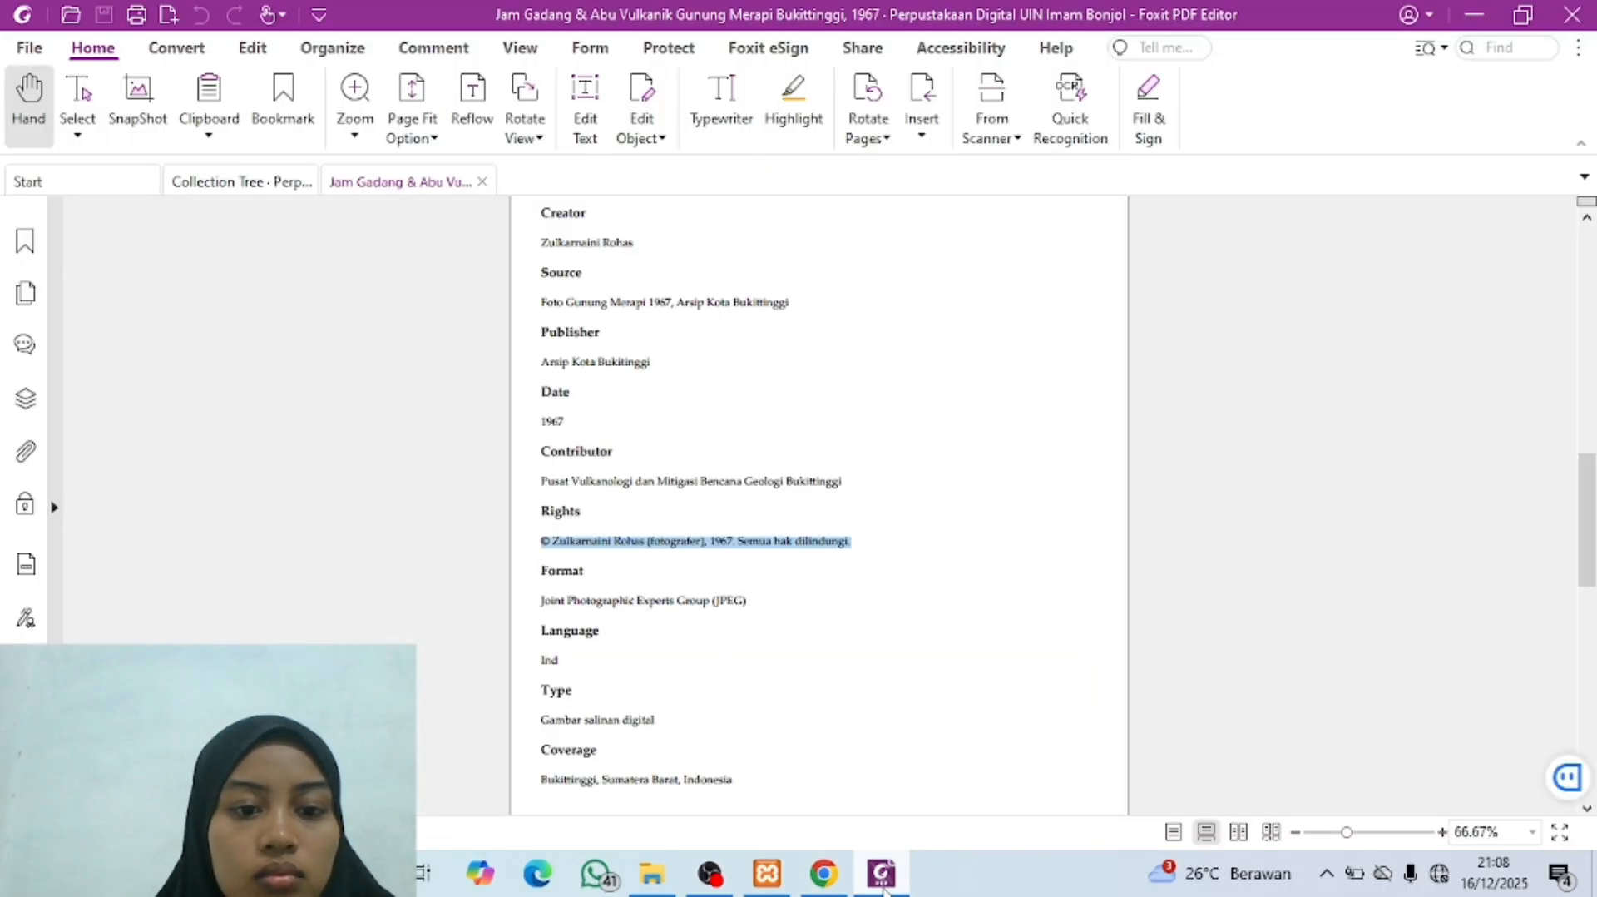
click(545, 607)
drag(545, 597, 750, 603)
click(823, 873)
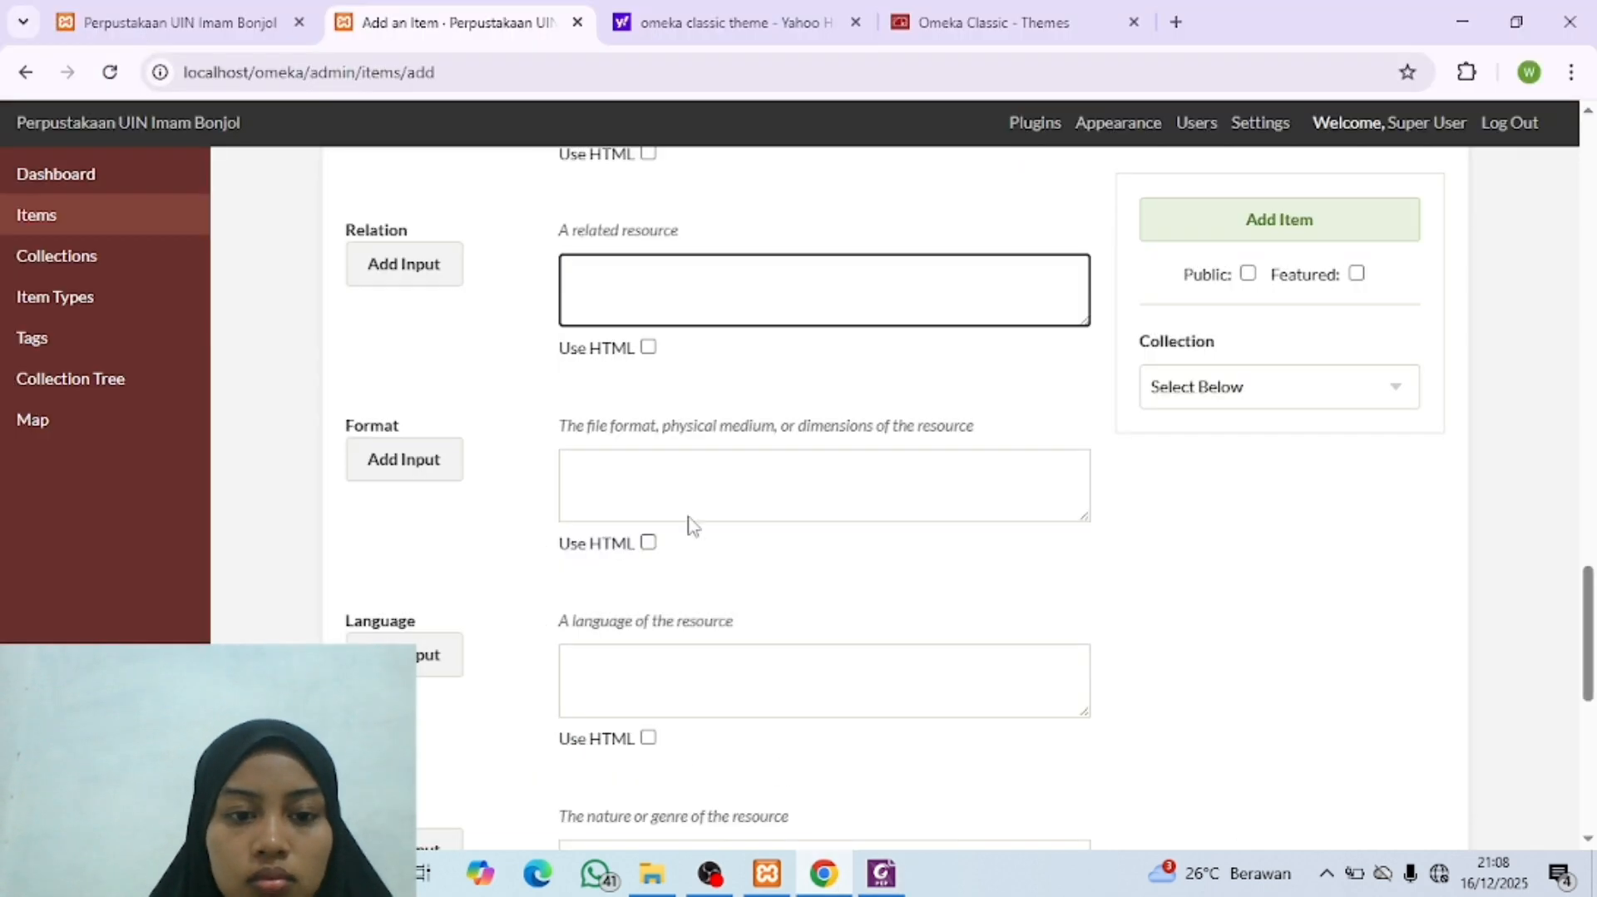
click(689, 518)
key(ctrl+v)
Step: Copy "Gambar salinan digital" from the metadata PDF into the Omeka item's Type field and enter "Ind" as its Language
scroll(657, 499, down, 4)
click(579, 313)
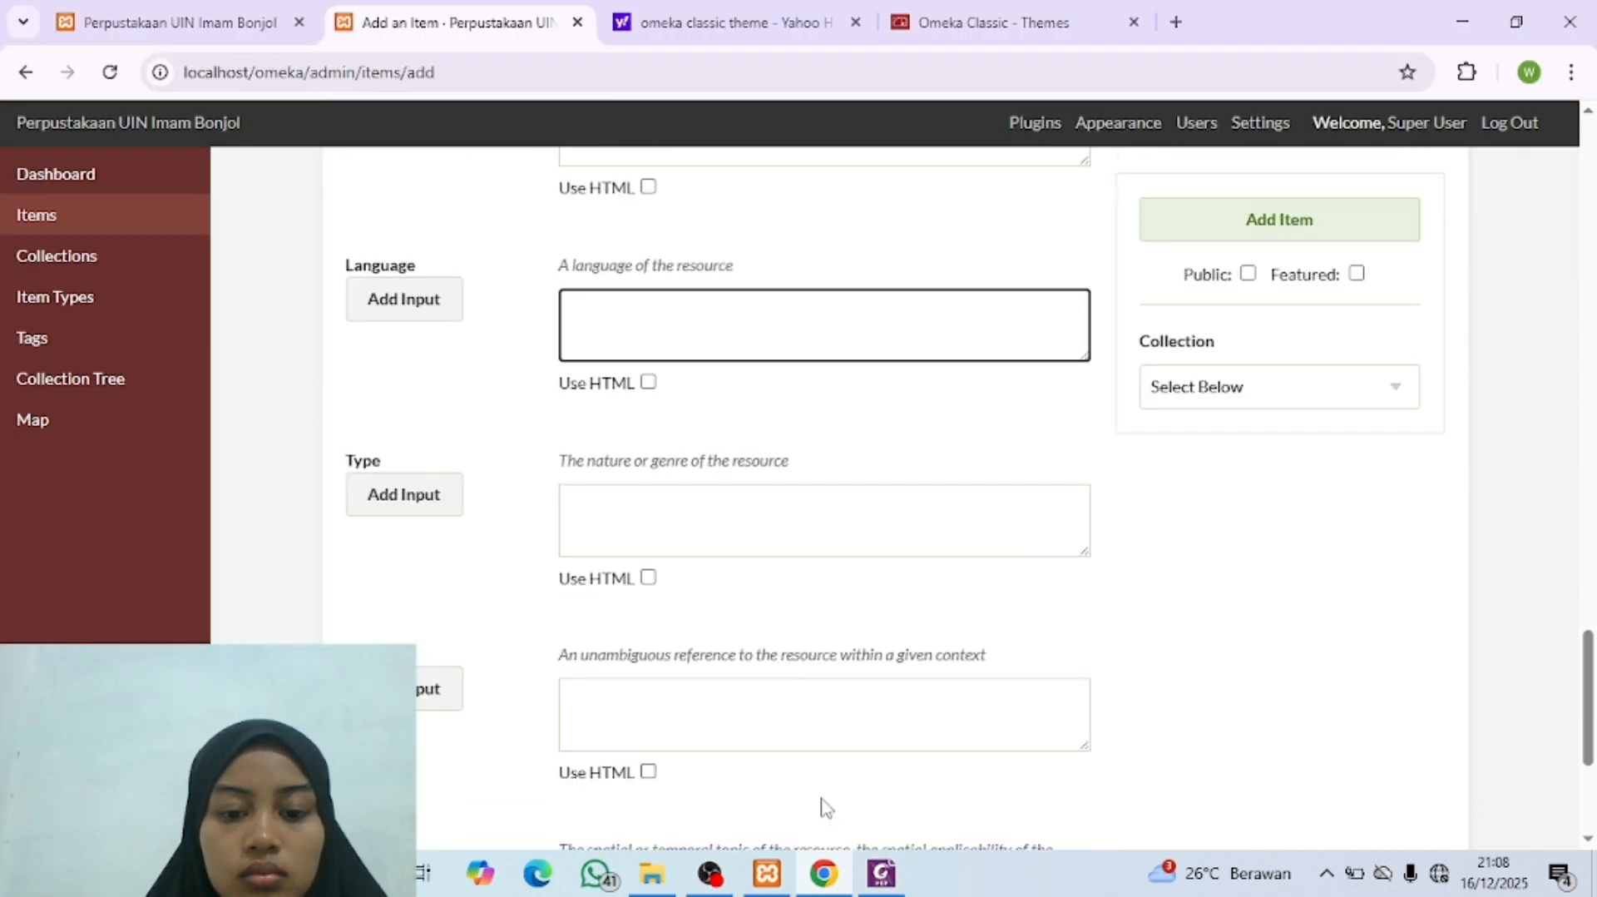
click(881, 874)
scroll(649, 661, down, 4)
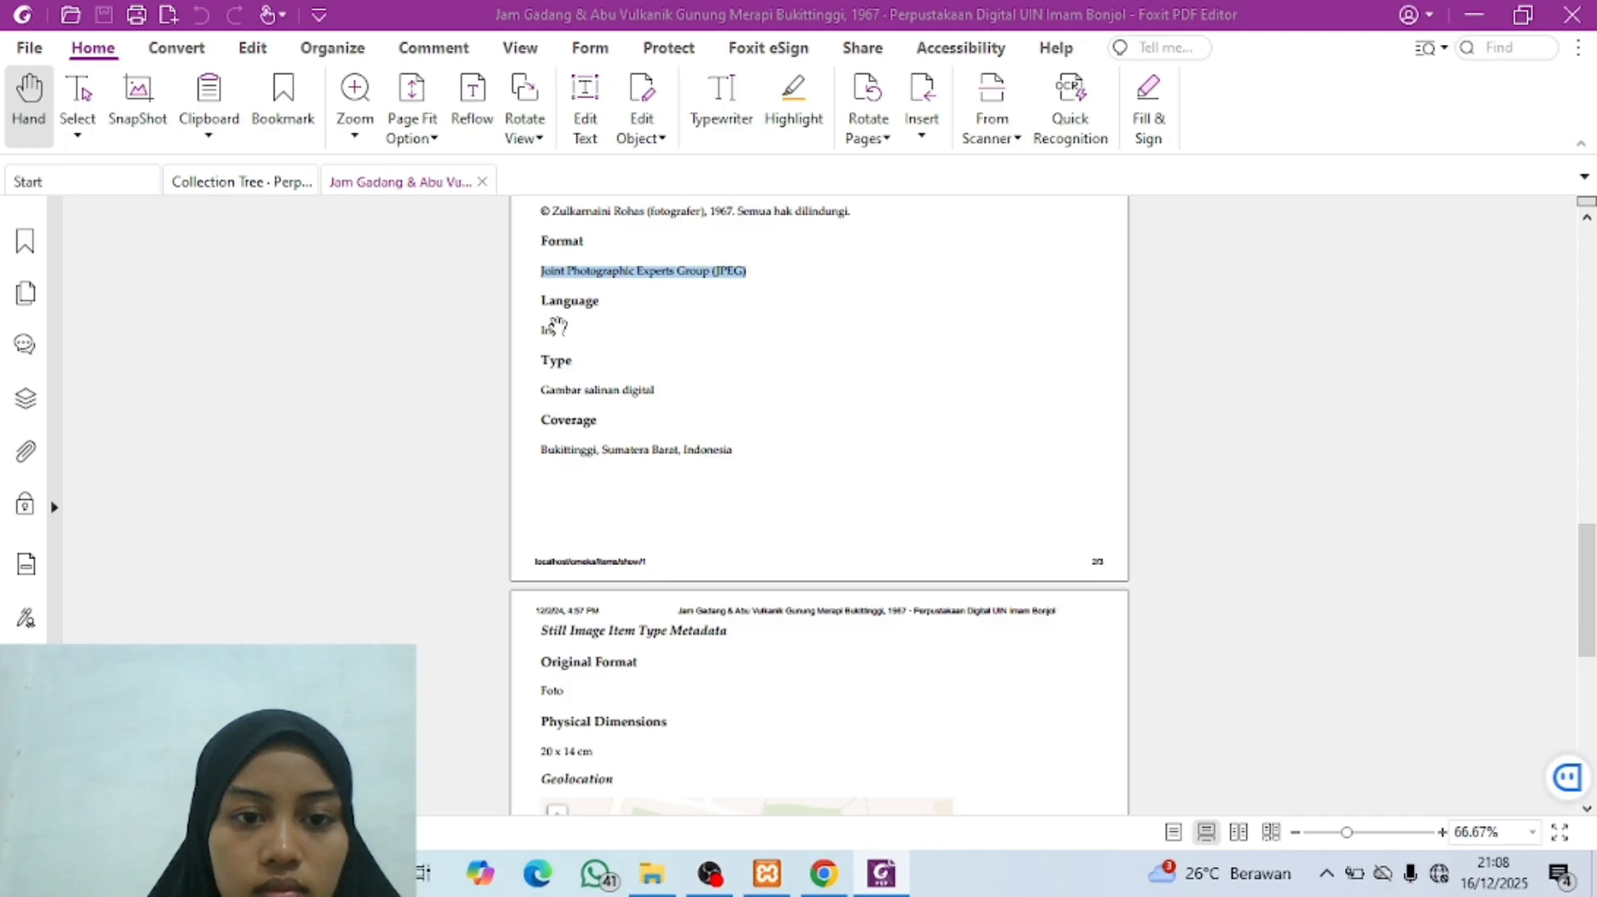
click(550, 387)
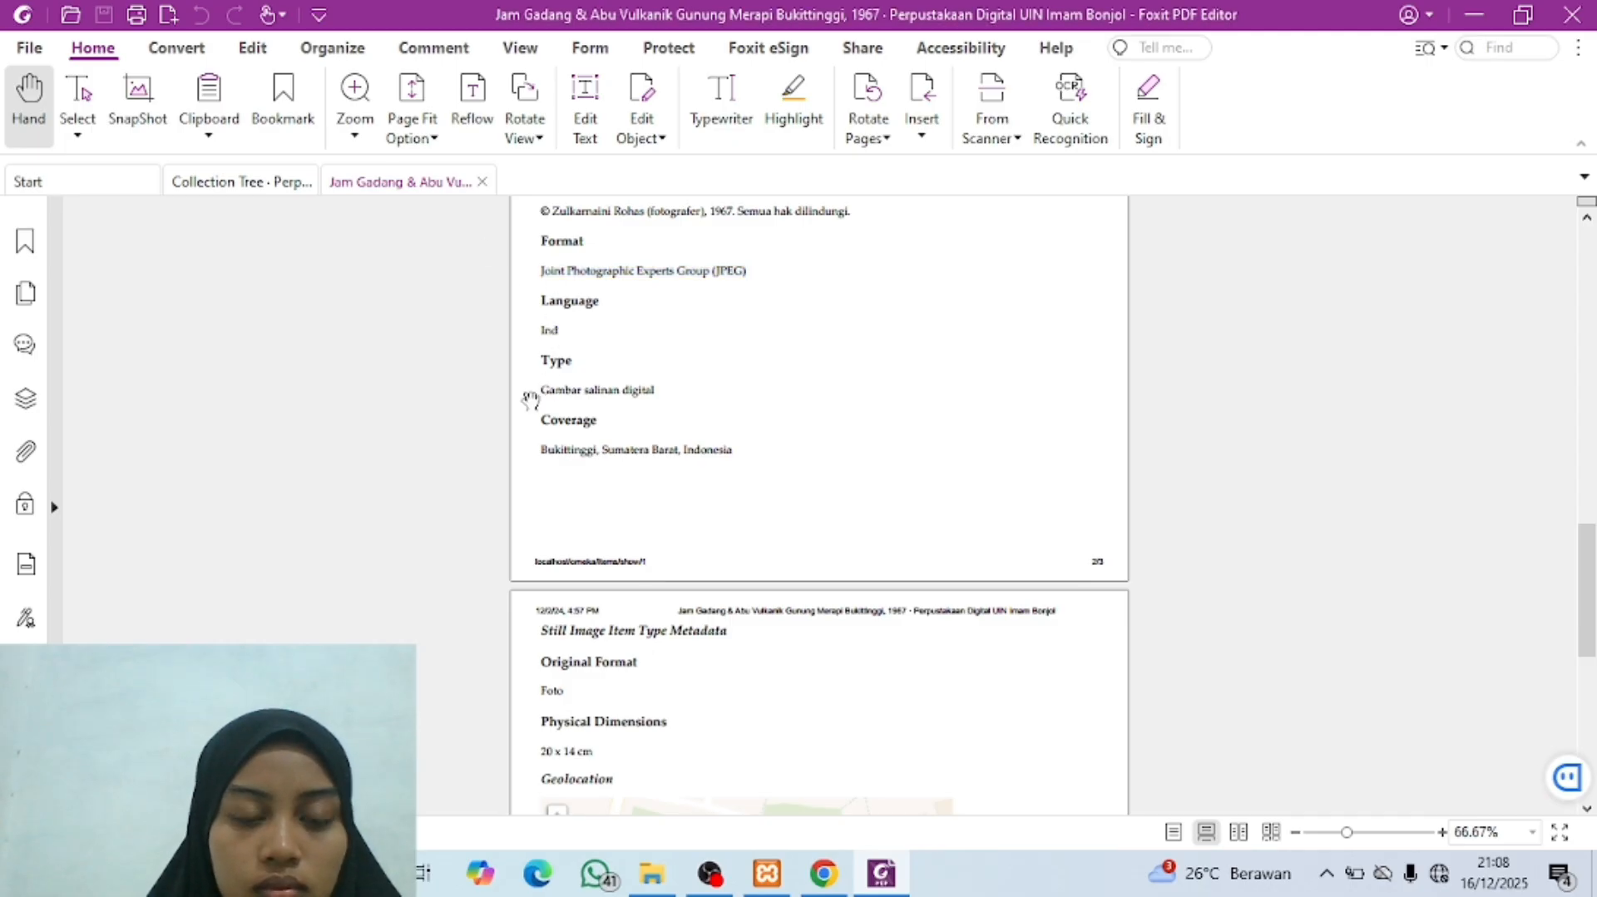
drag(540, 389, 663, 391)
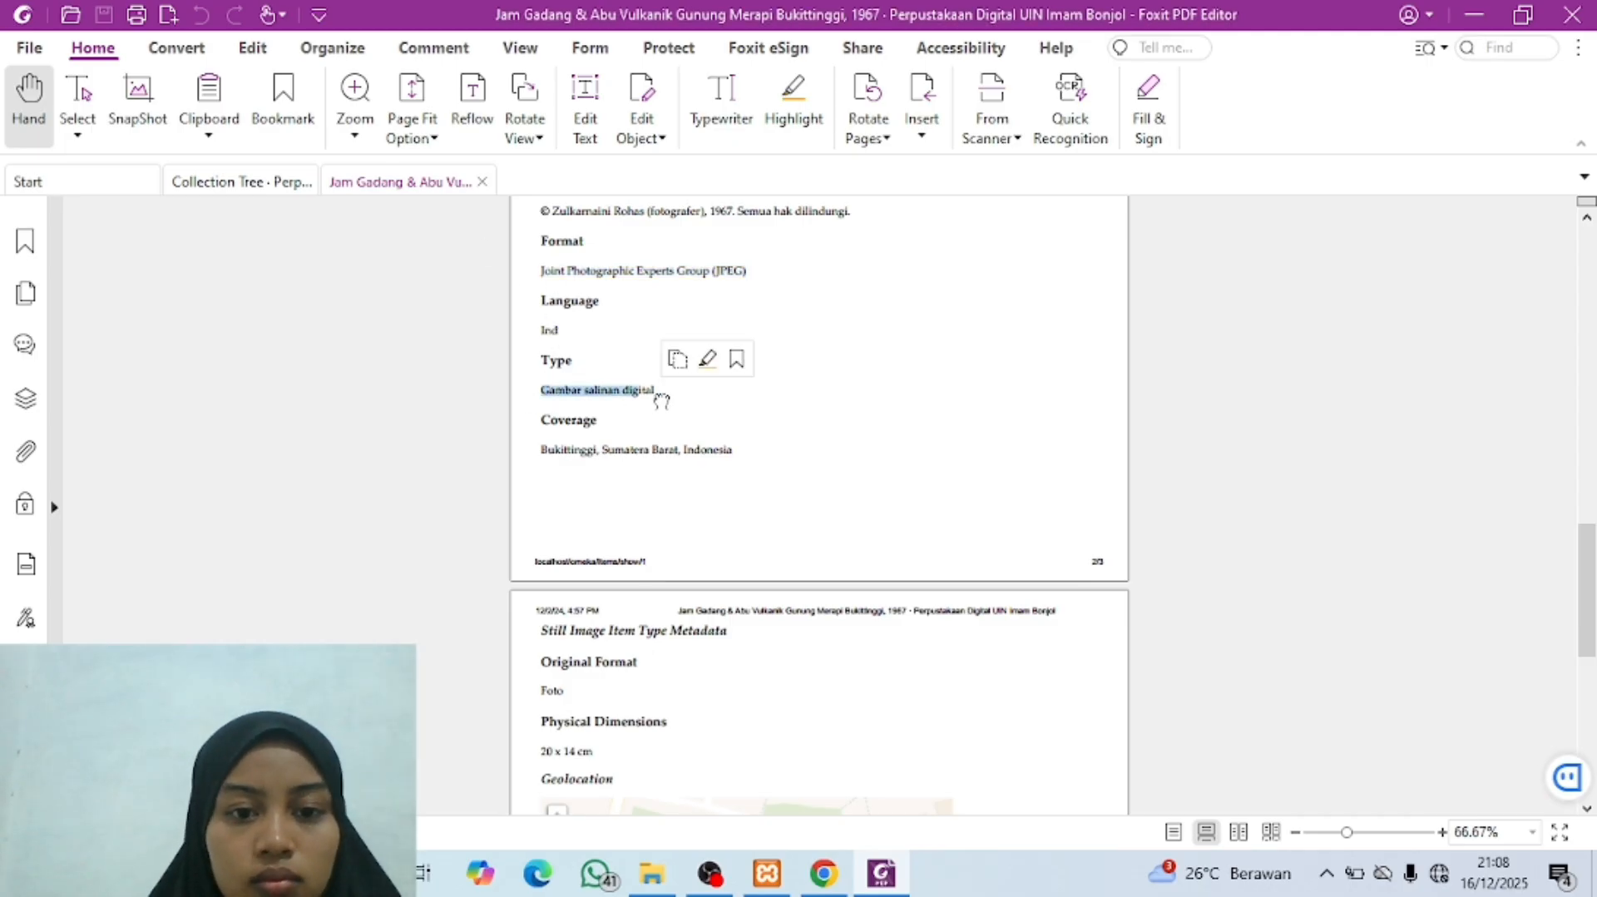
click(545, 398)
drag(541, 390, 659, 396)
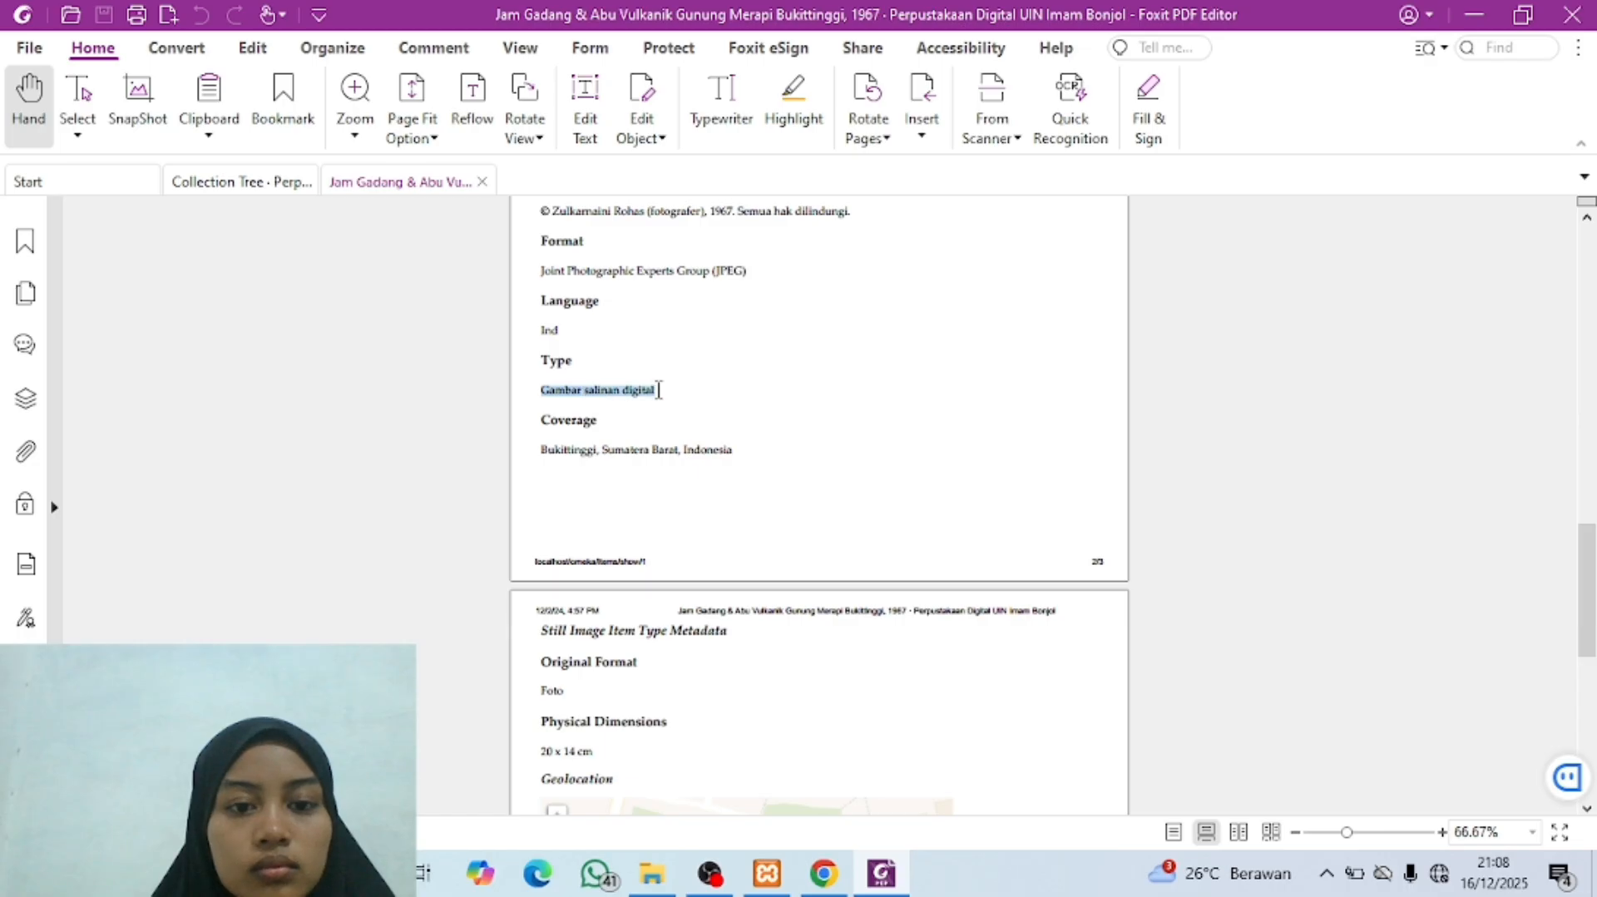
click(836, 871)
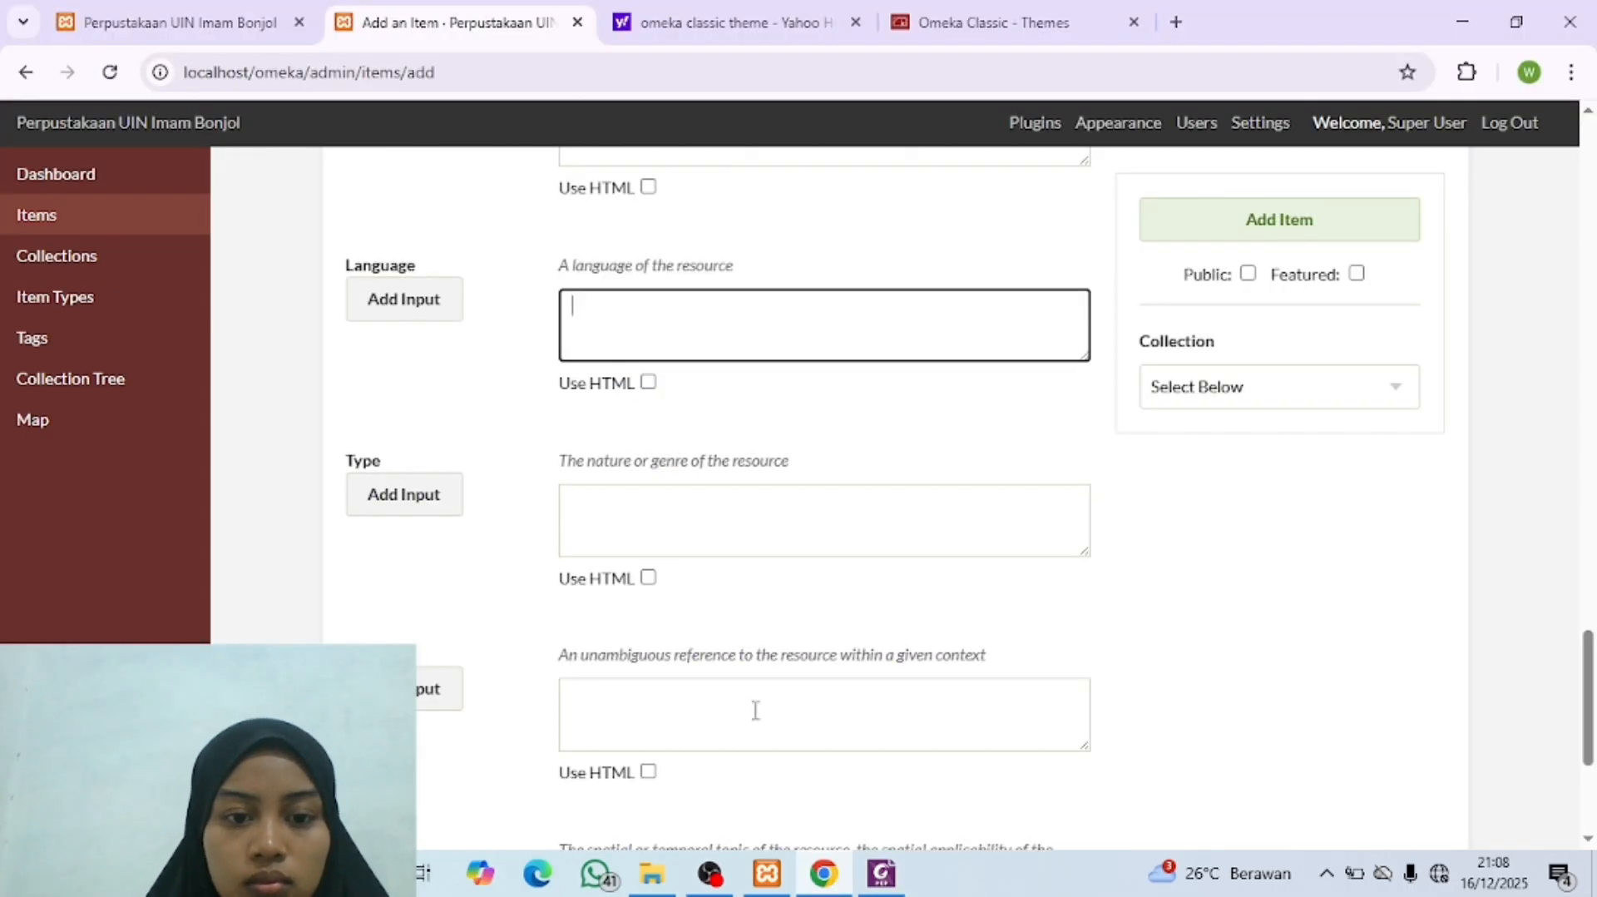
click(675, 544)
key(ctrl+v)
click(631, 292)
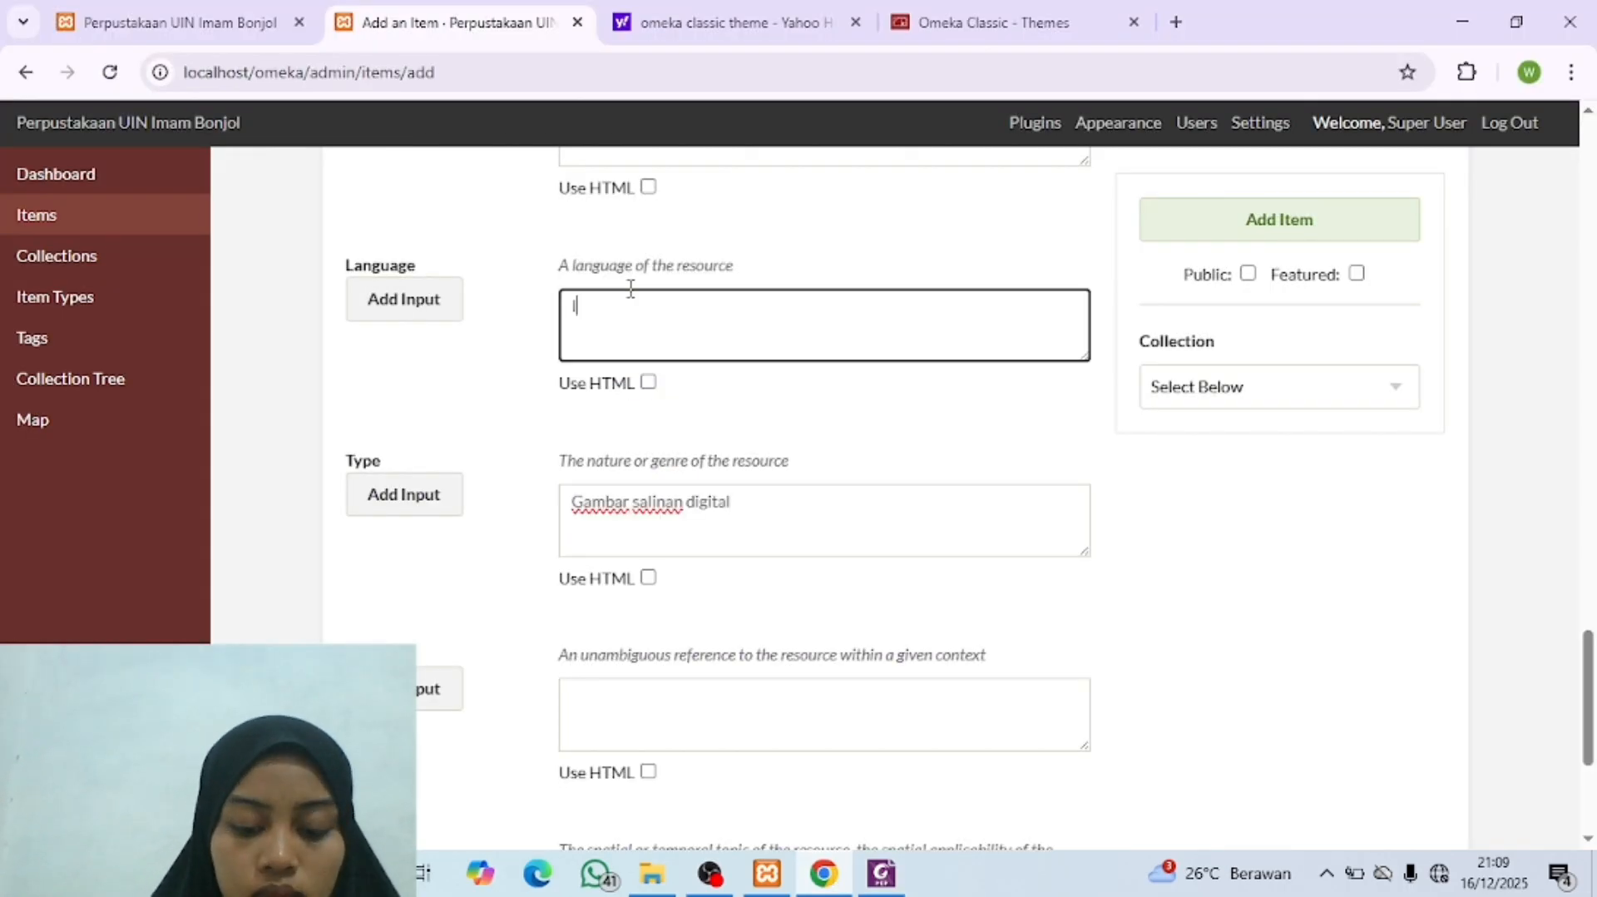
Step: Copy "Bukittinggi, Sumatera Barat, Indonesia" from the metadata PDF into the Omeka item's Coverage field, leaving Identifier empty
click(881, 874)
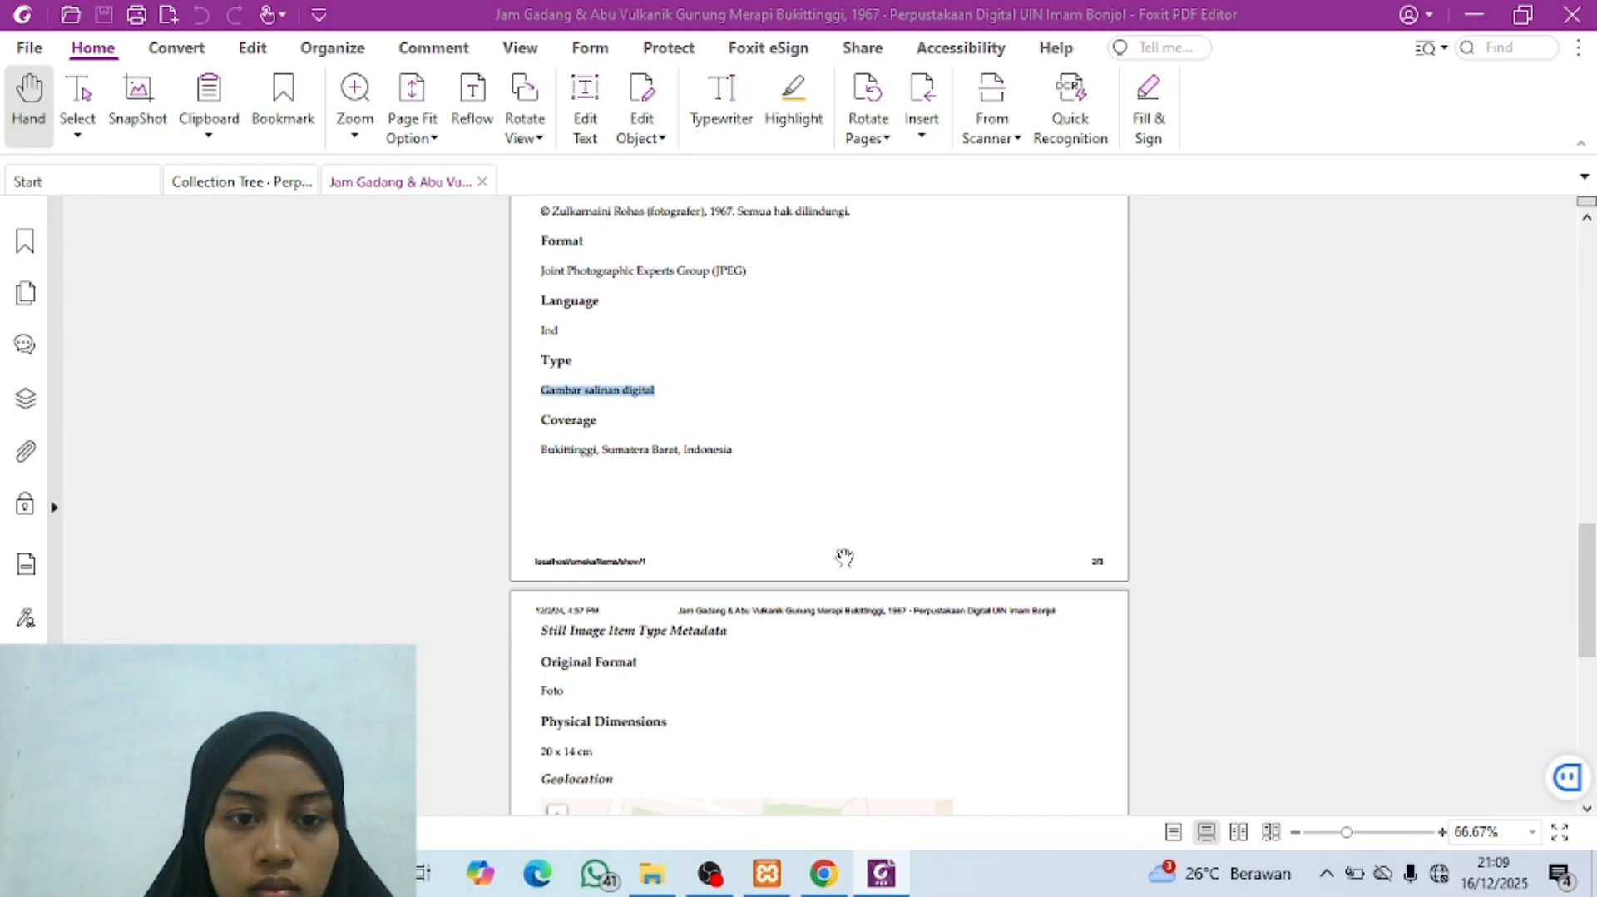
scroll(844, 557, down, 2)
drag(539, 299, 757, 317)
click(824, 874)
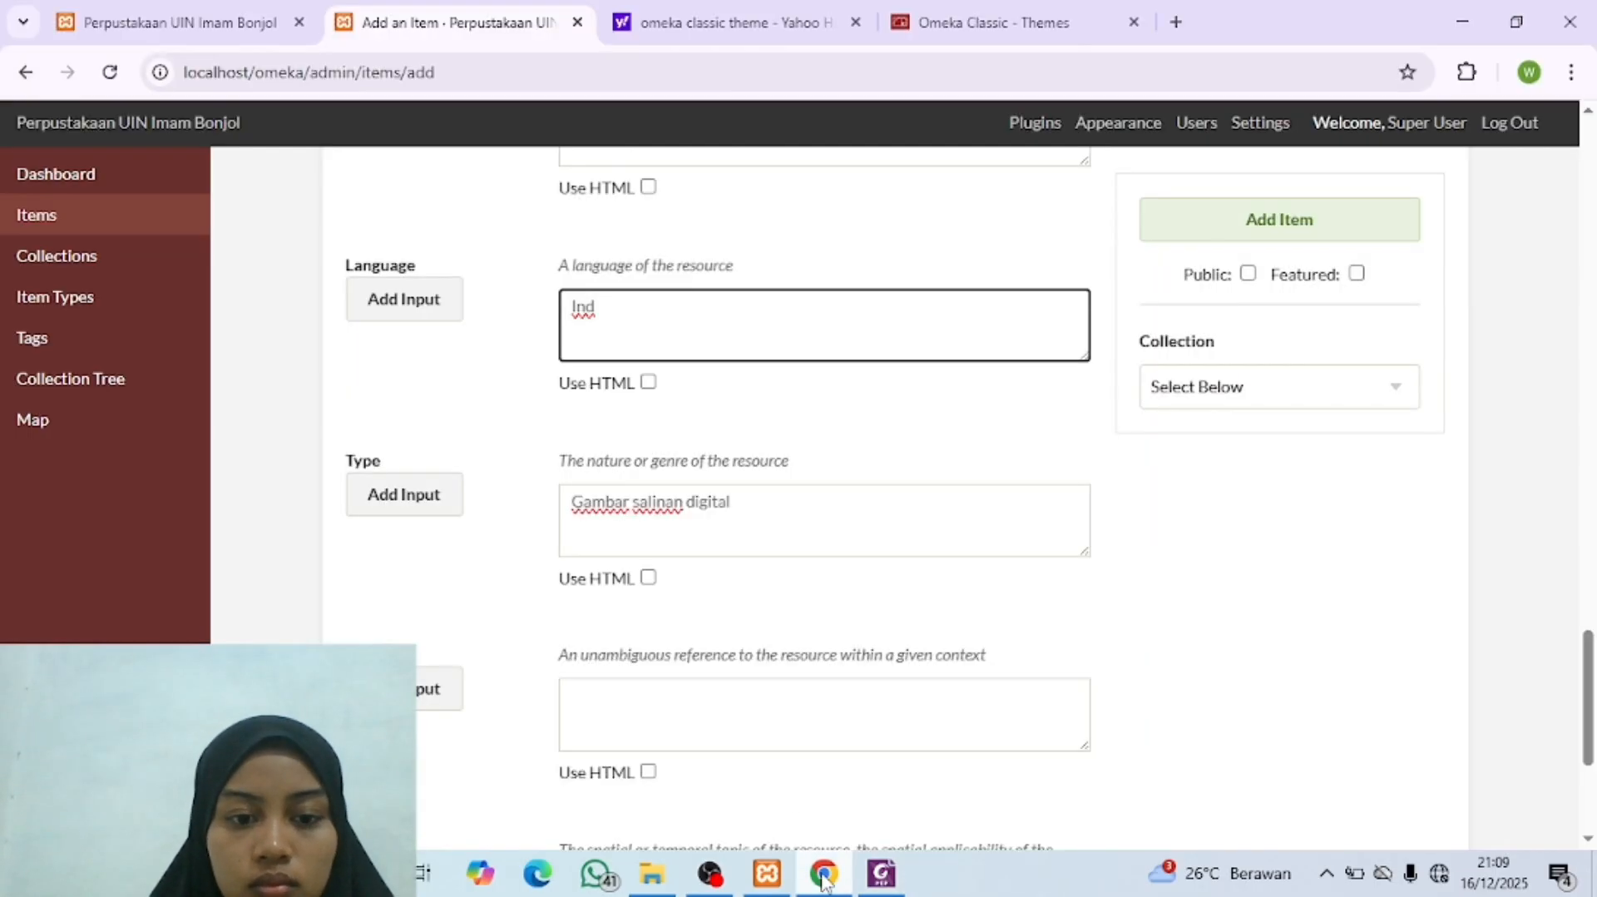
scroll(714, 718, down, 3)
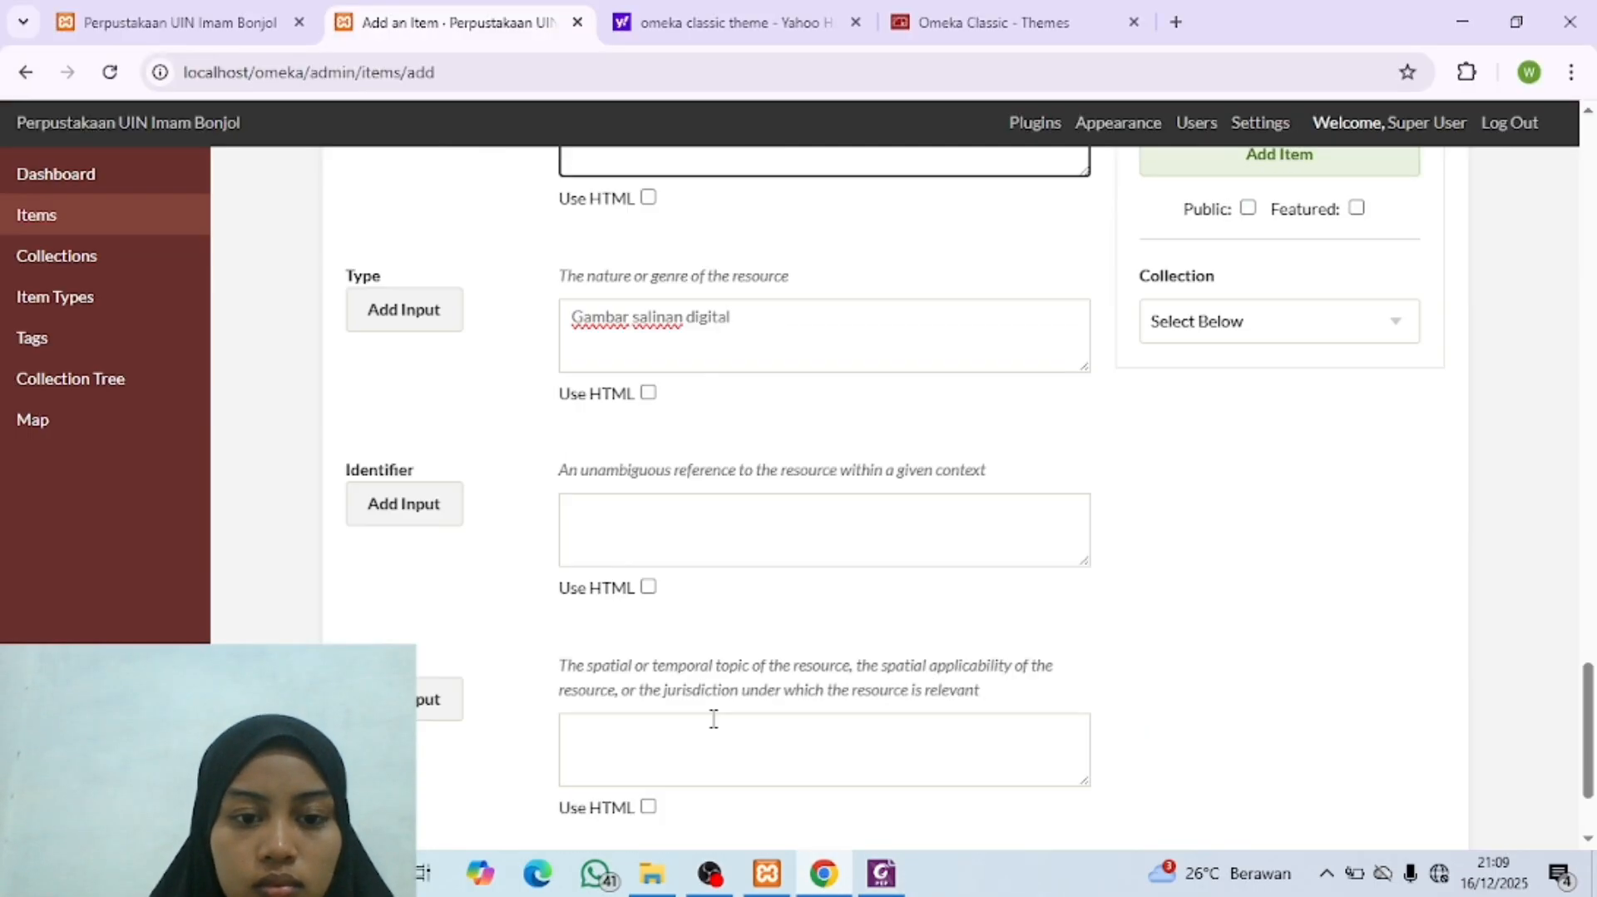
click(663, 537)
scroll(666, 549, down, 1)
click(621, 632)
key(ctrl+v)
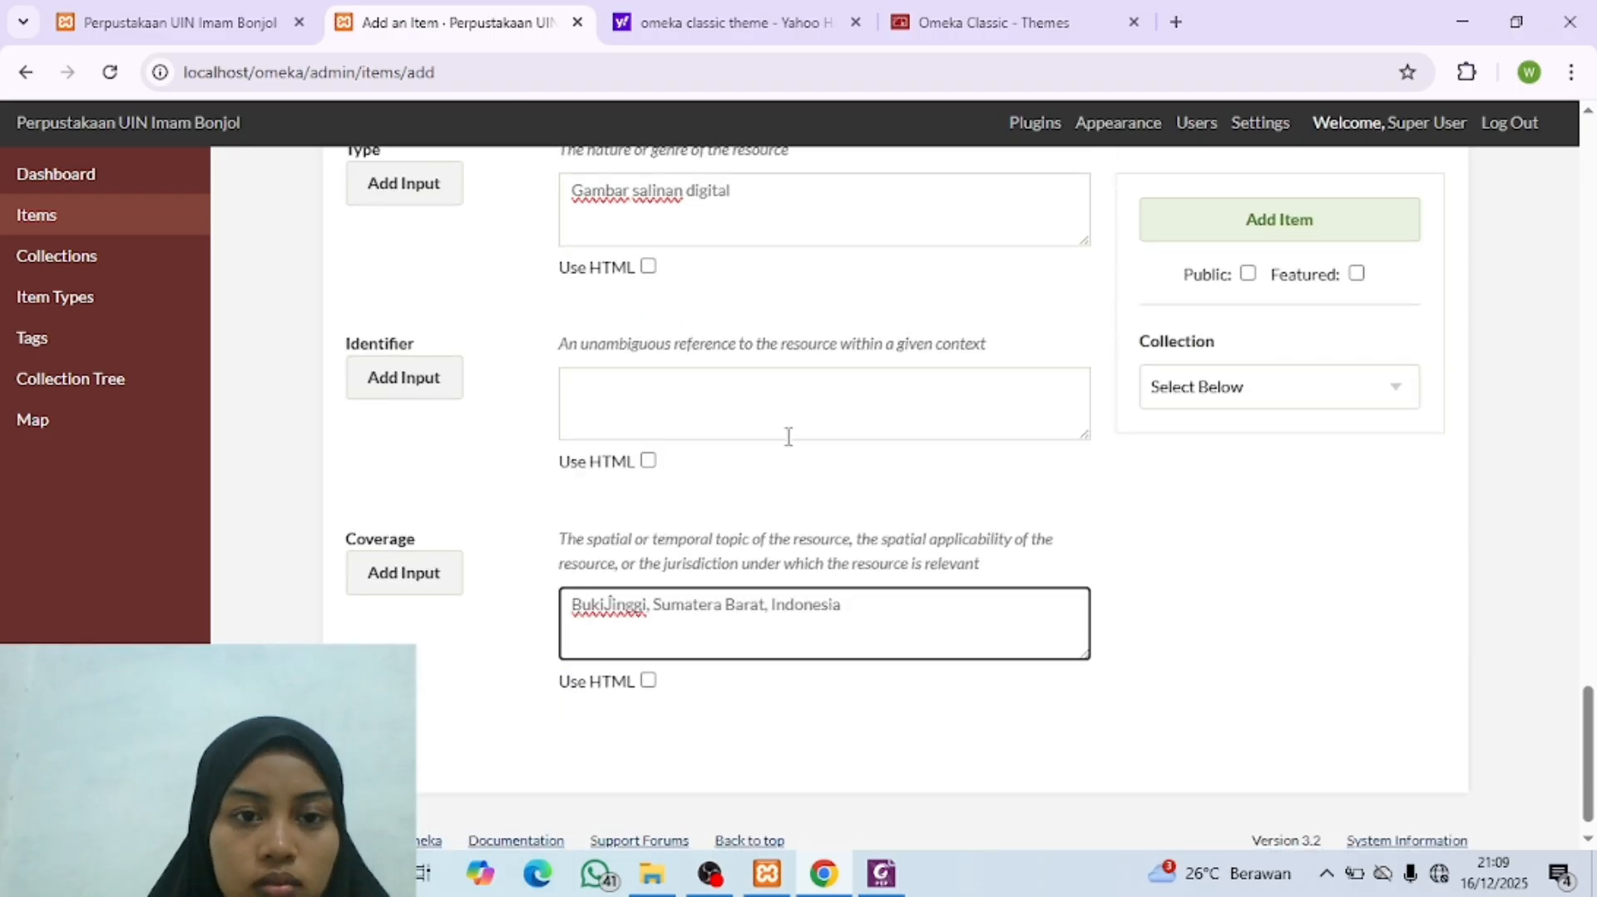
Step: Review the rest of the metadata PDF, including the Still Image item type metadata and Geolocation, and return to the Omeka item form
scroll(801, 672, up, 1)
click(881, 873)
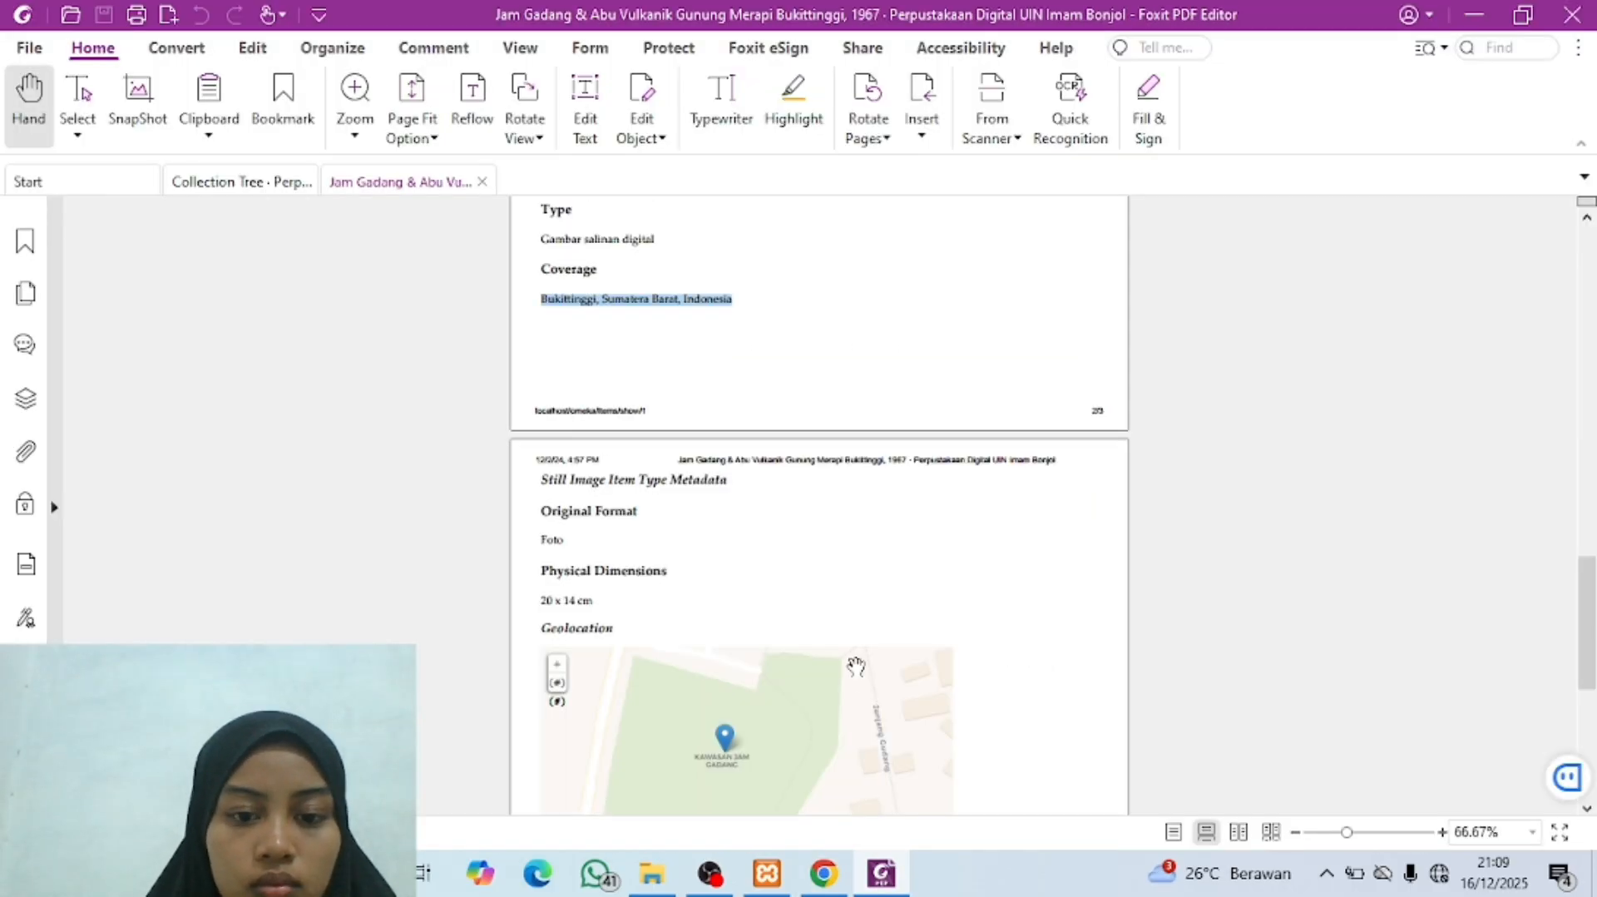
click(863, 321)
scroll(865, 319, up, 1)
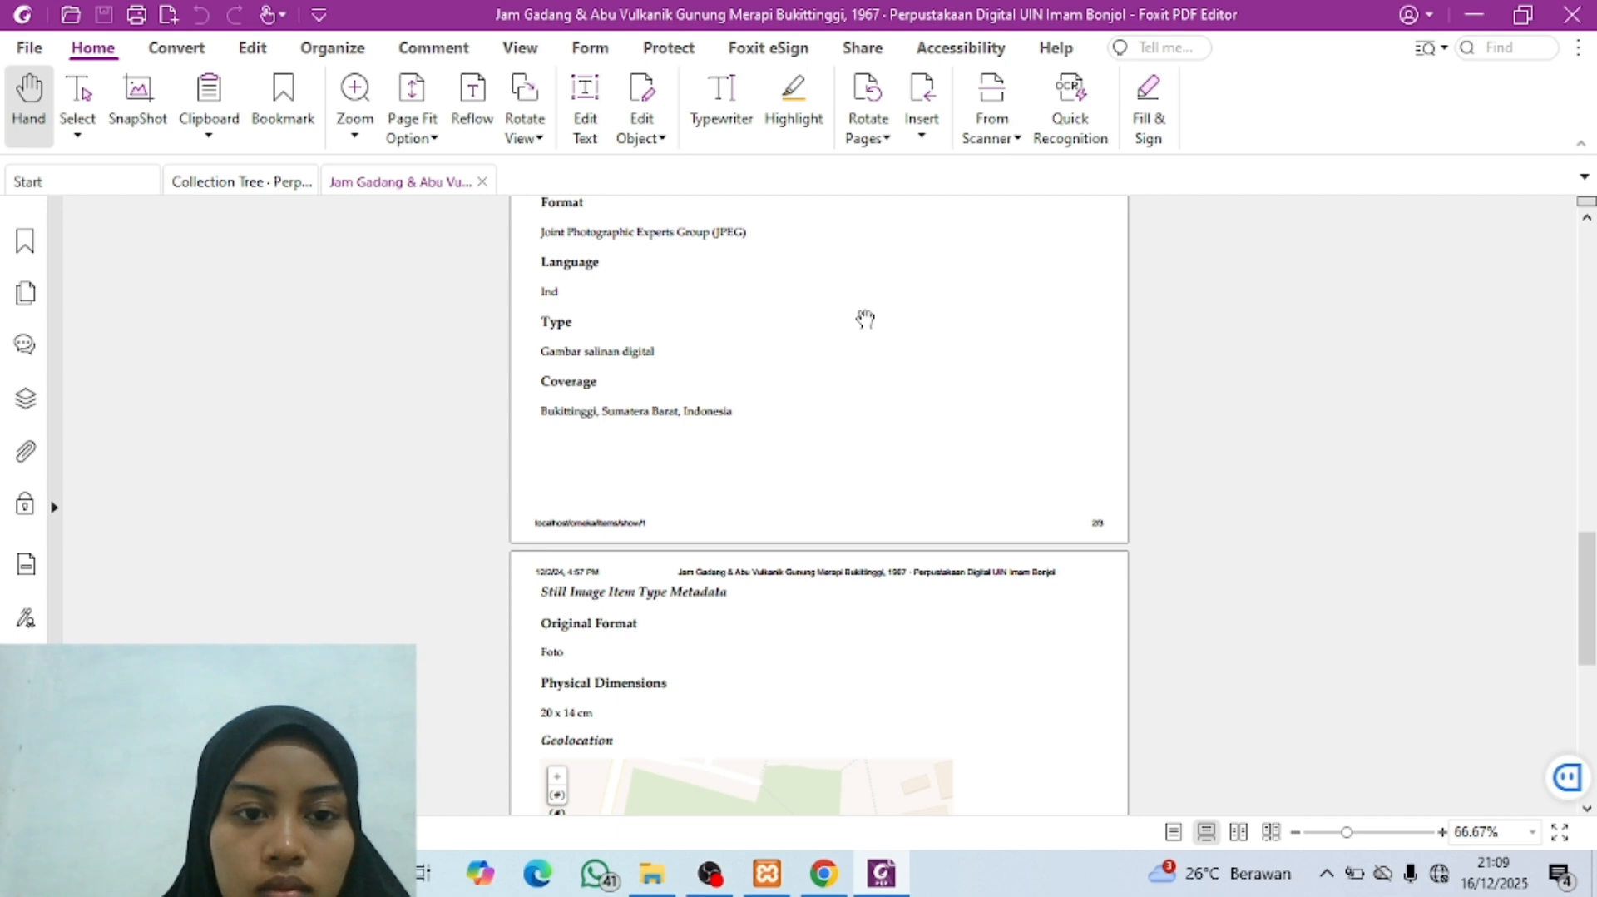
scroll(866, 318, up, 1)
scroll(865, 319, down, 3)
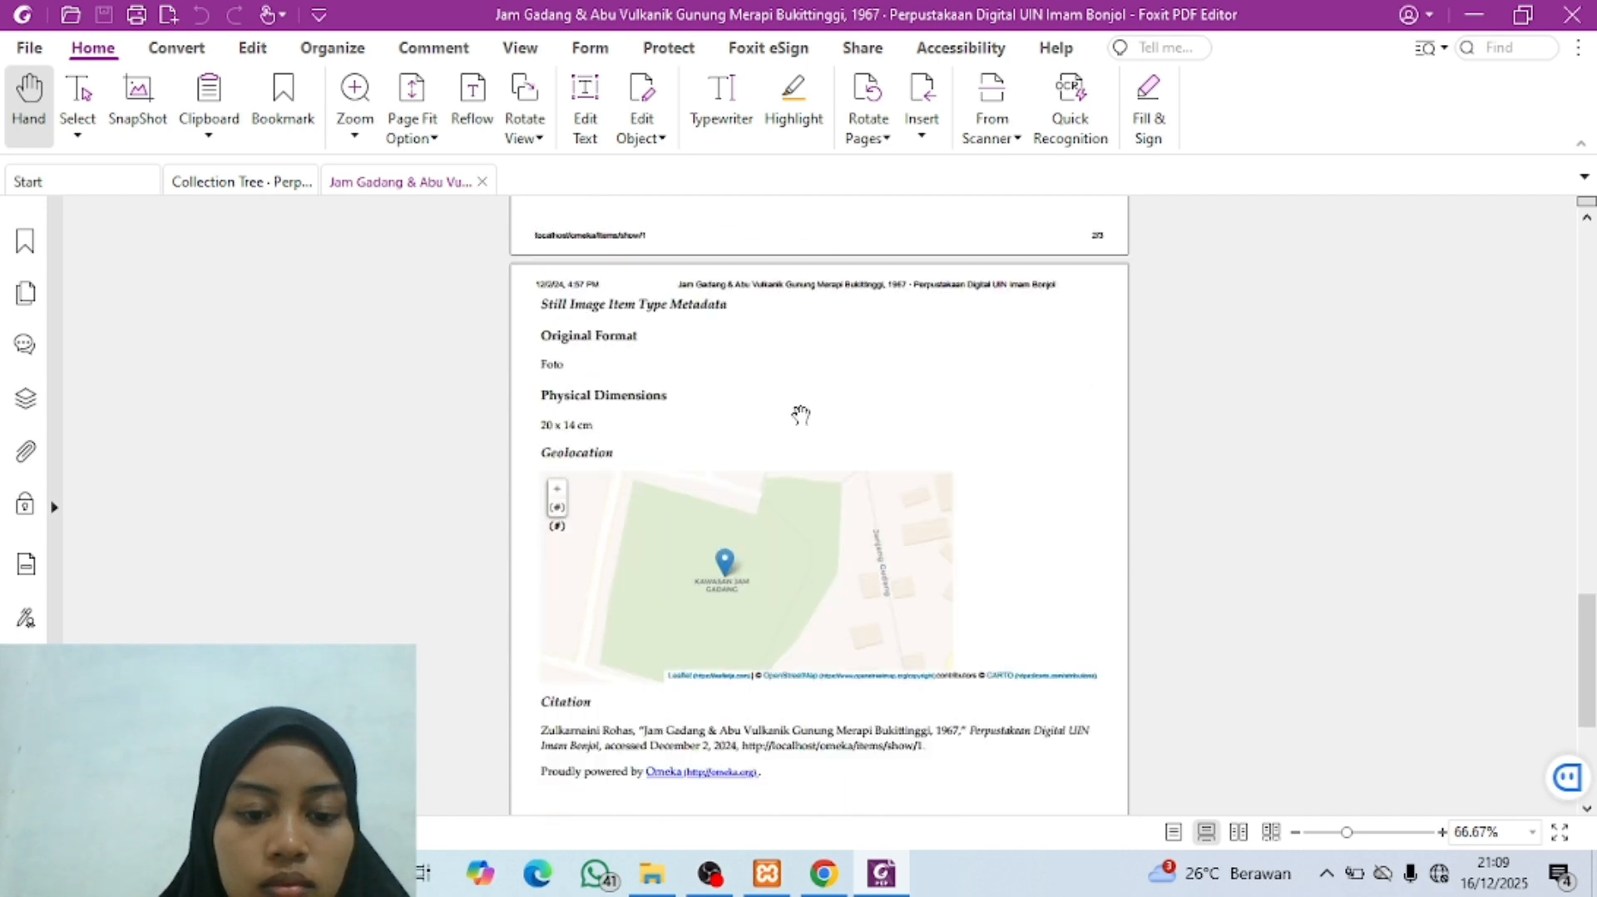
scroll(790, 499, down, 3)
click(823, 874)
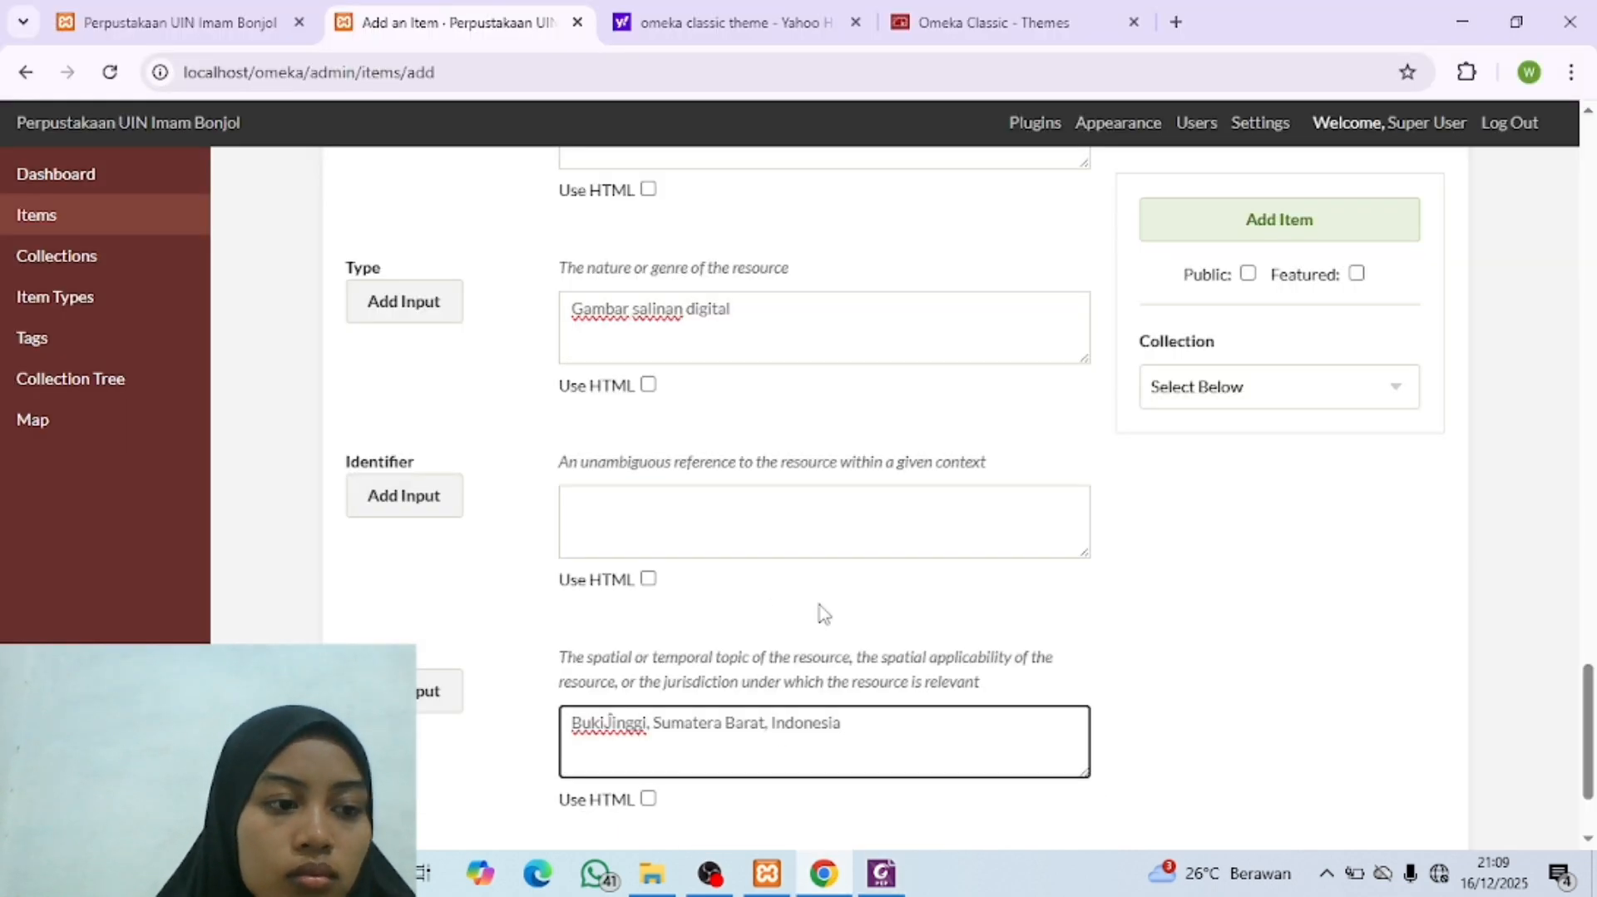
Step: Correct the garbled place name in the Jam Gadang item's Coverage field to "Bukittinggi"
scroll(821, 607, up, 2)
scroll(821, 608, down, 3)
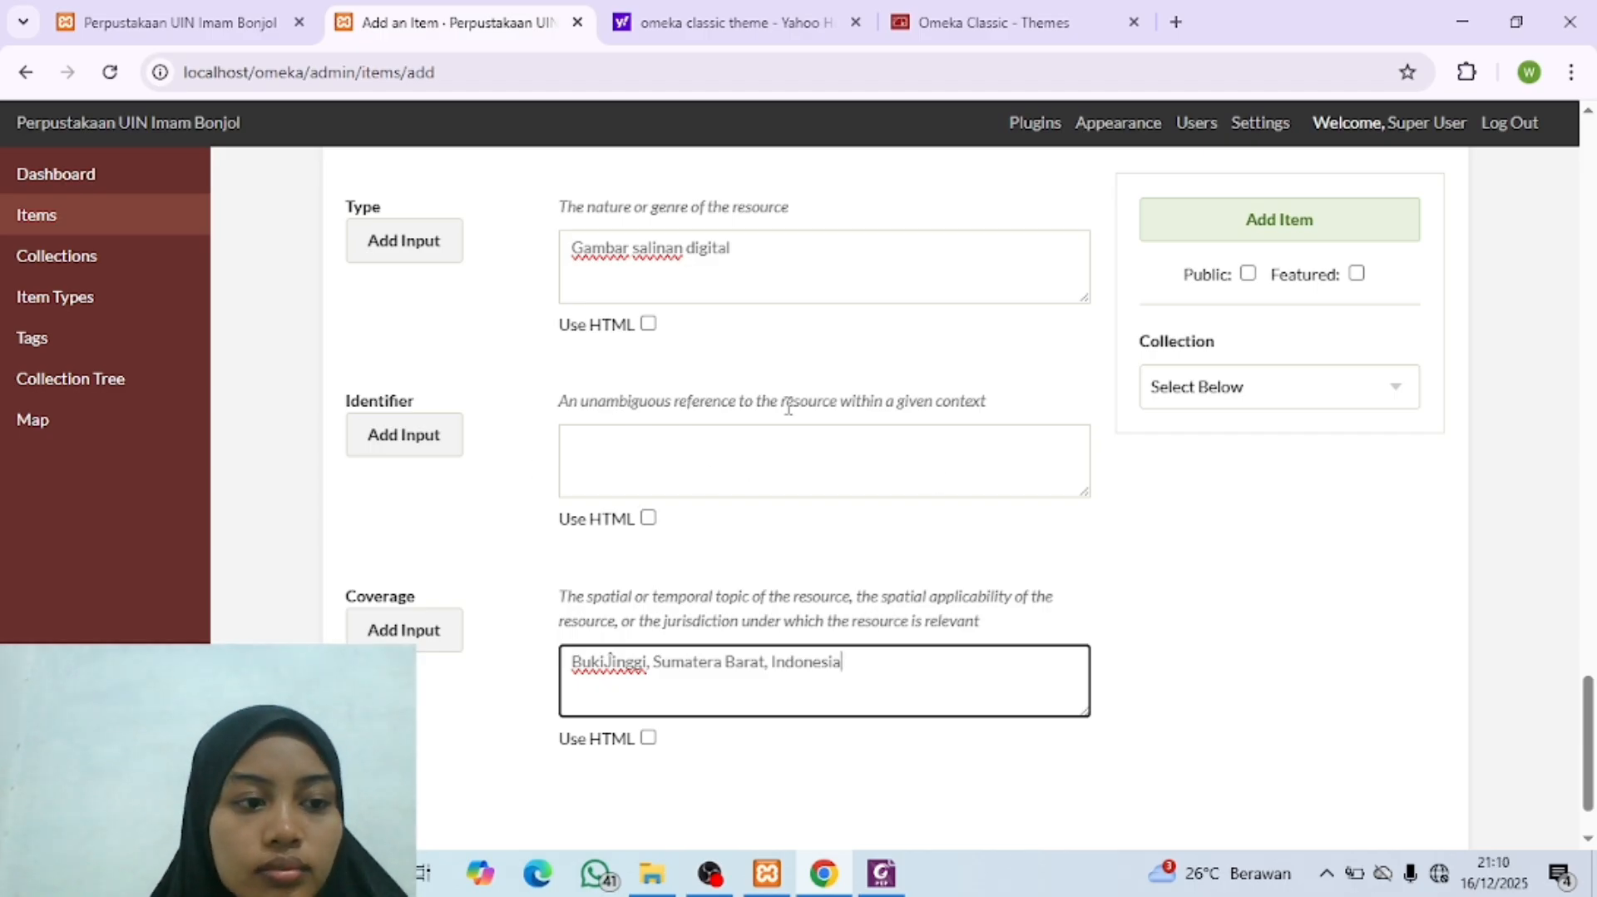
scroll(789, 413, down, 1)
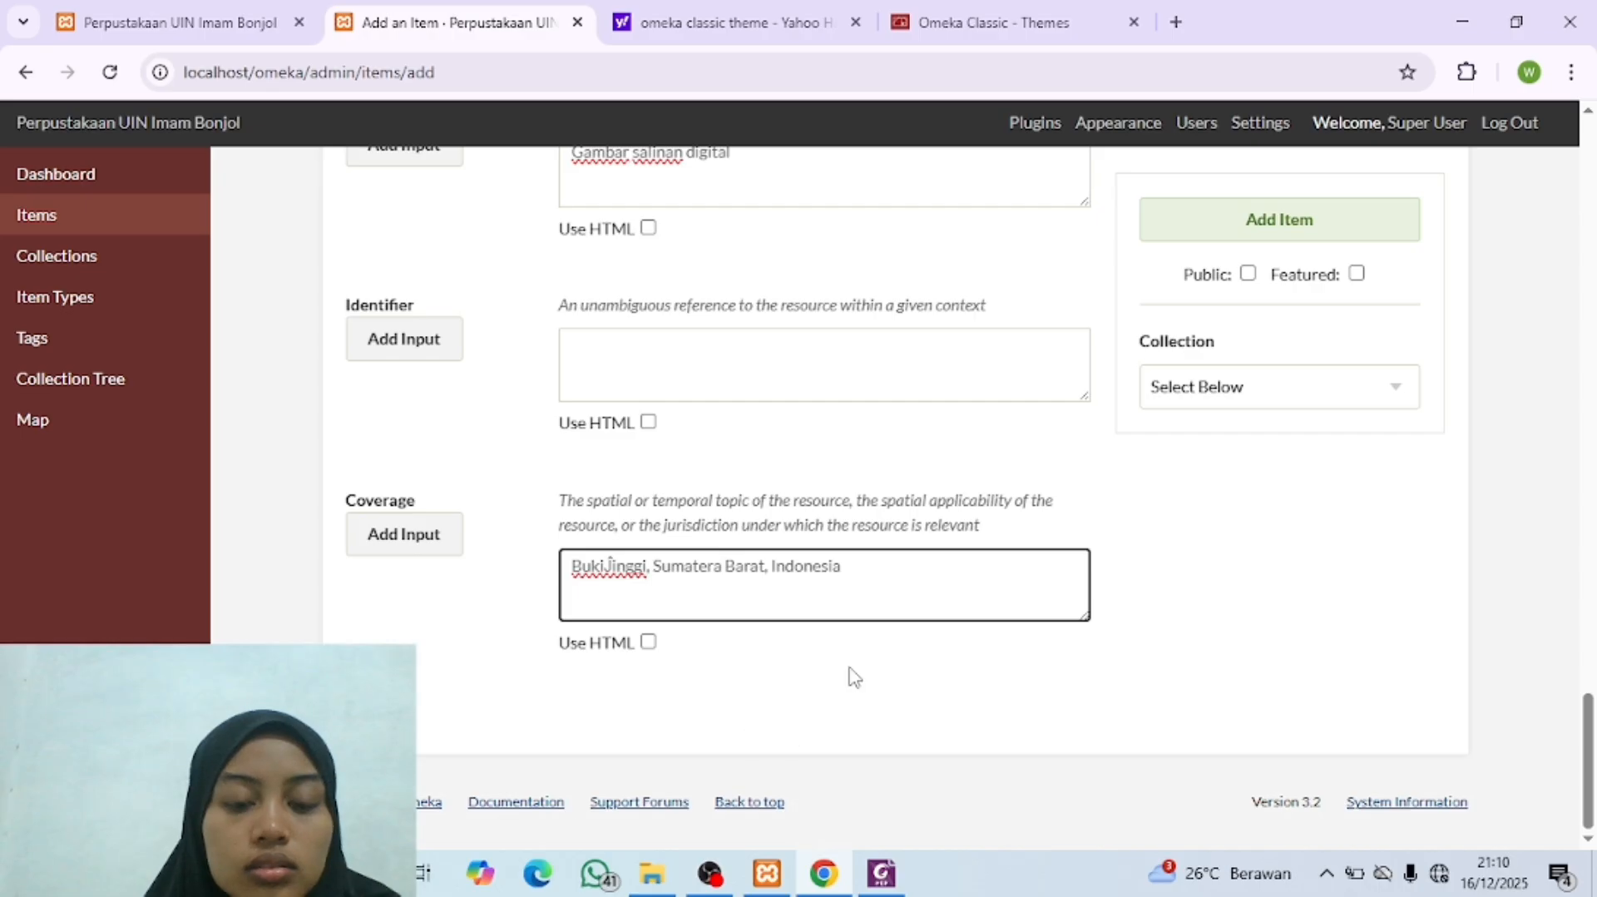
scroll(850, 674, up, 7)
scroll(852, 668, up, 12)
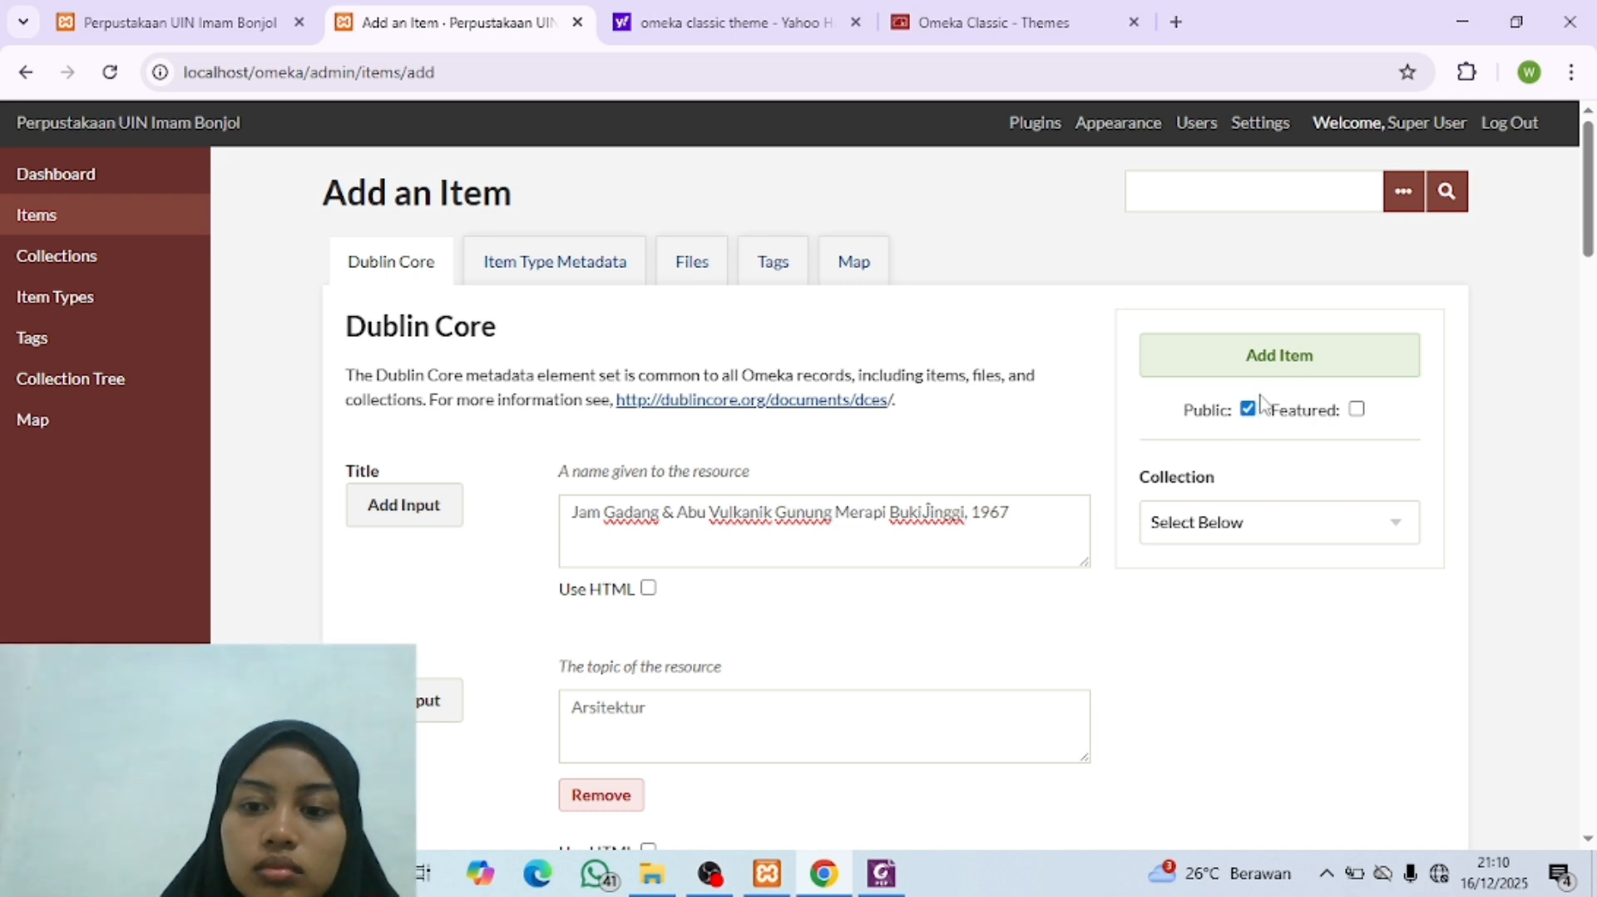
scroll(974, 582, down, 15)
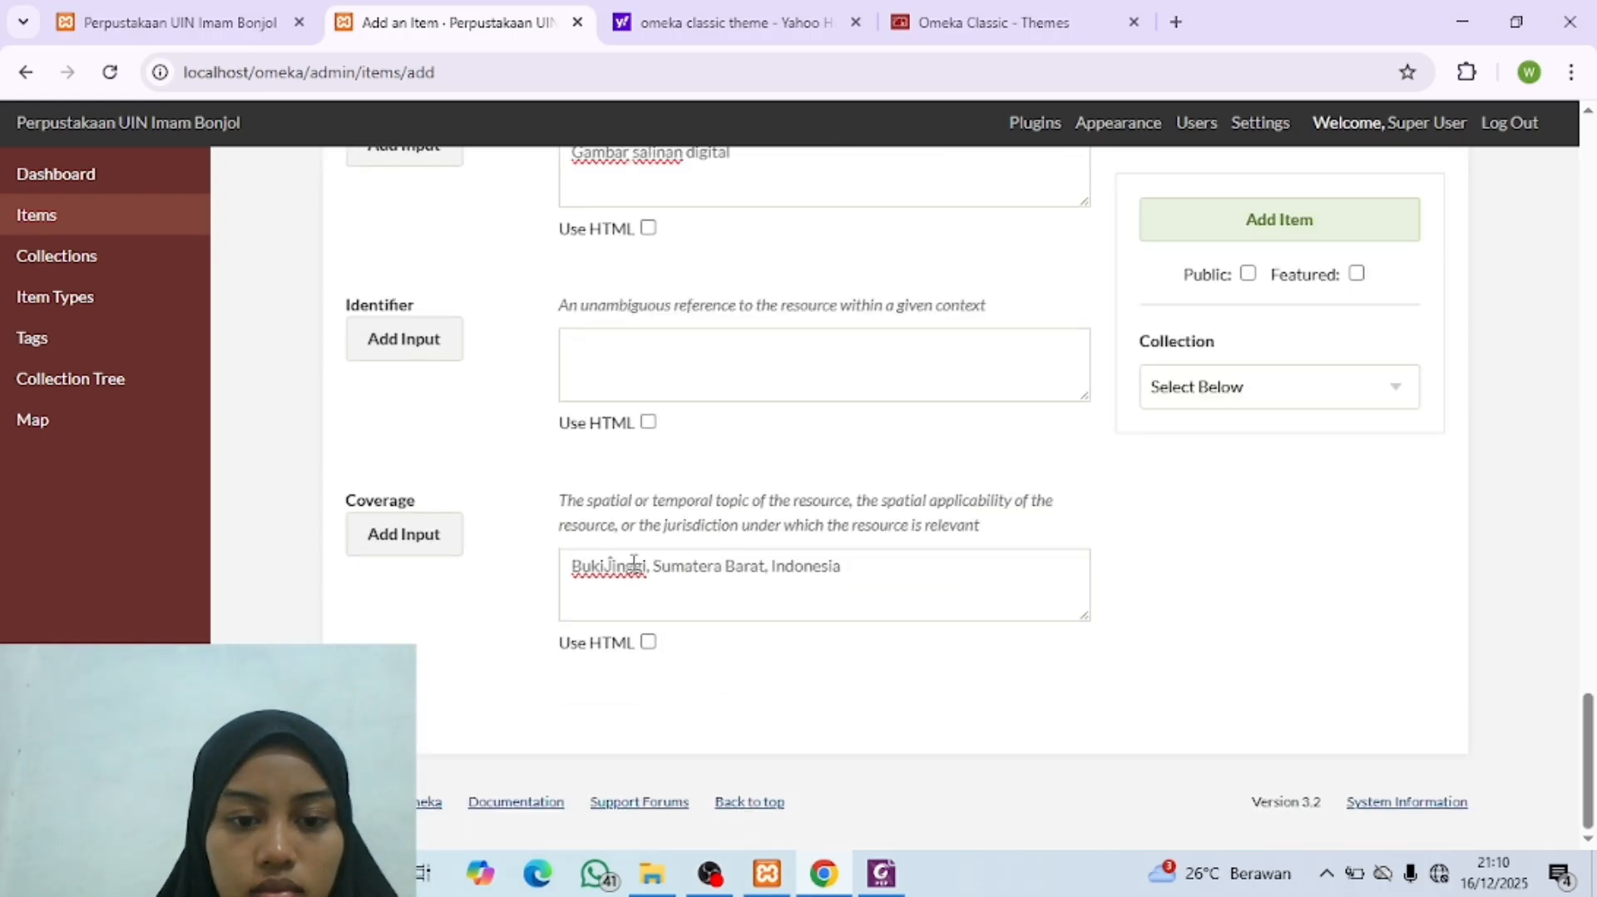
click(651, 569)
key(BackSpace)
key(BackSpace)
key(BackSpace)
key(BackSpace)
key(BackSpace)
key(BackSpace)
key(BackSpace)
key(BackSpace)
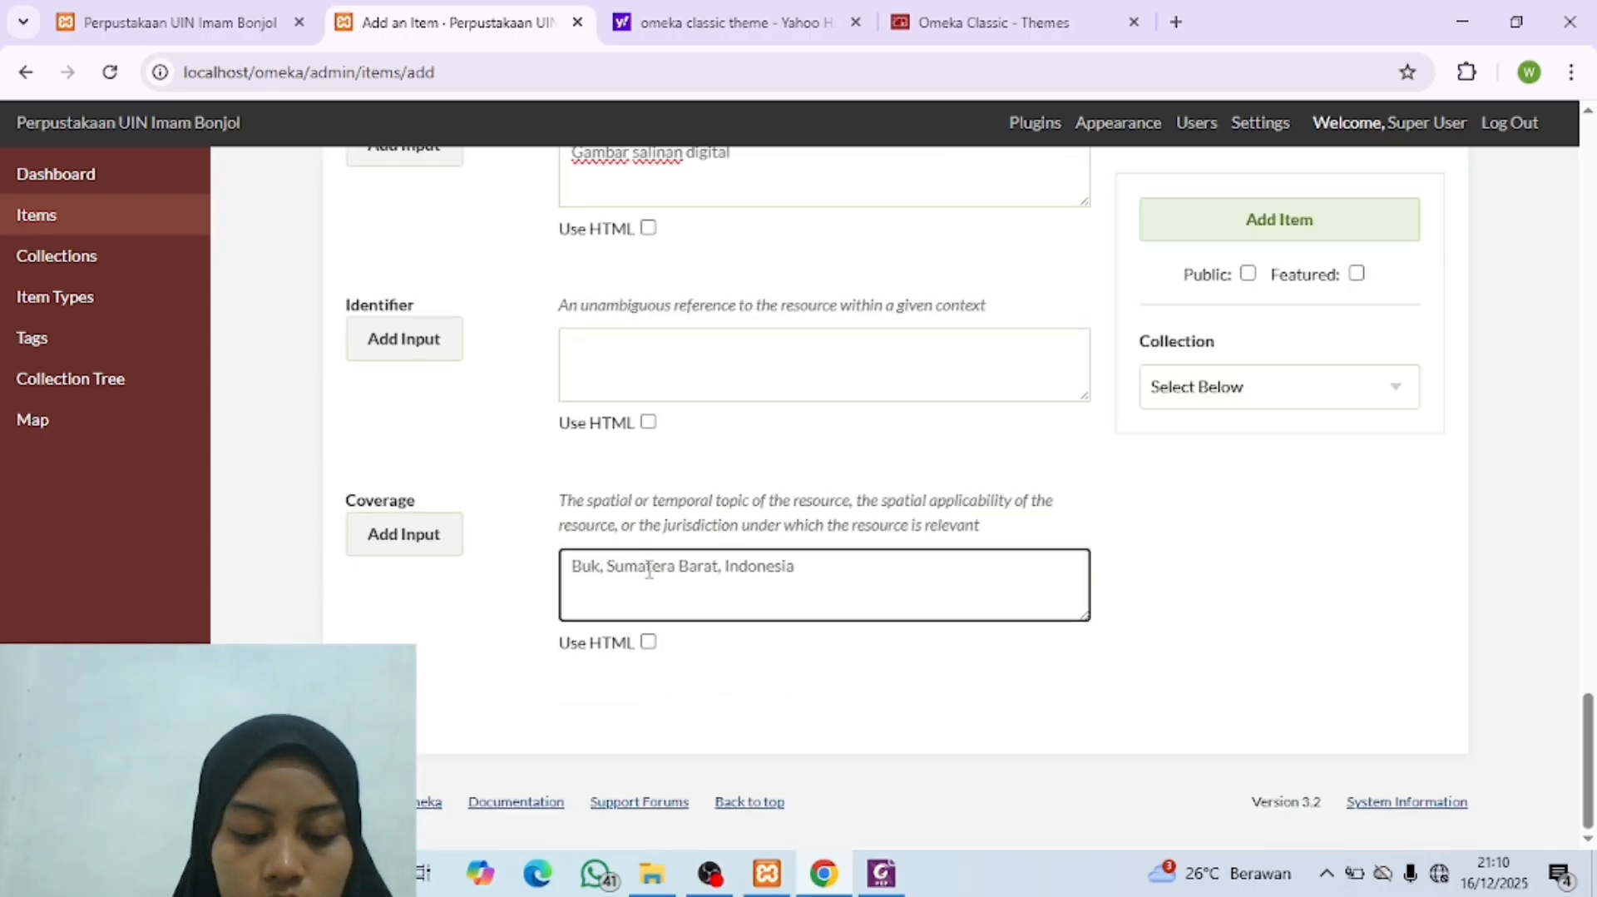
text(ittinggi)
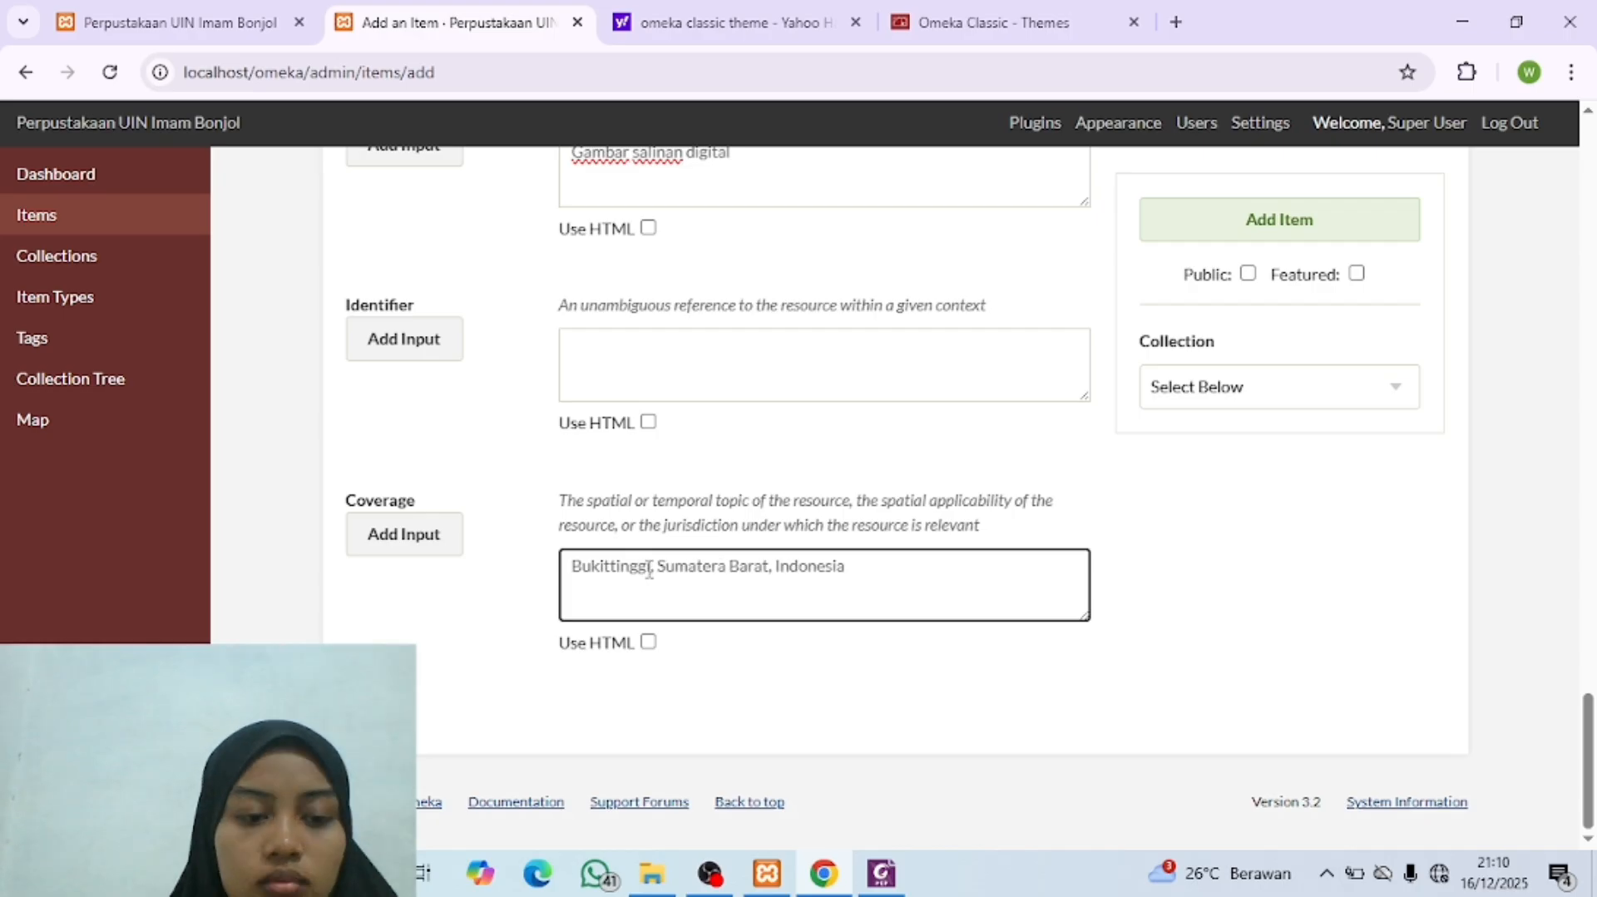
Step: Set the Jam Gadang item's Item Type to Still Image in its item type metadata
scroll(1028, 545, up, 5)
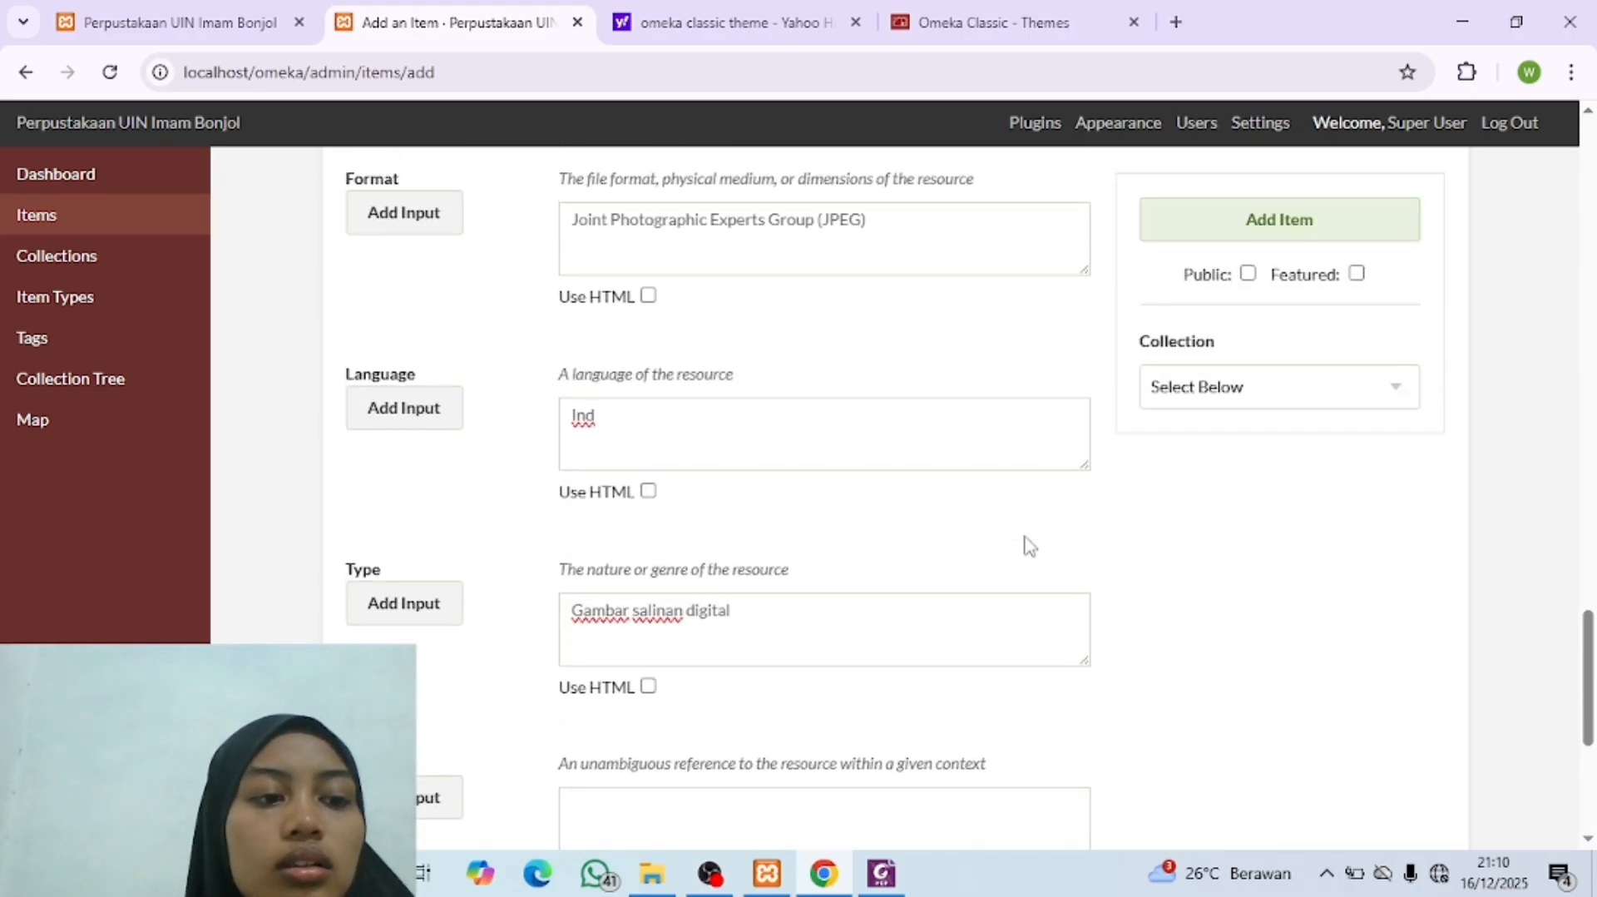
scroll(1028, 544, up, 10)
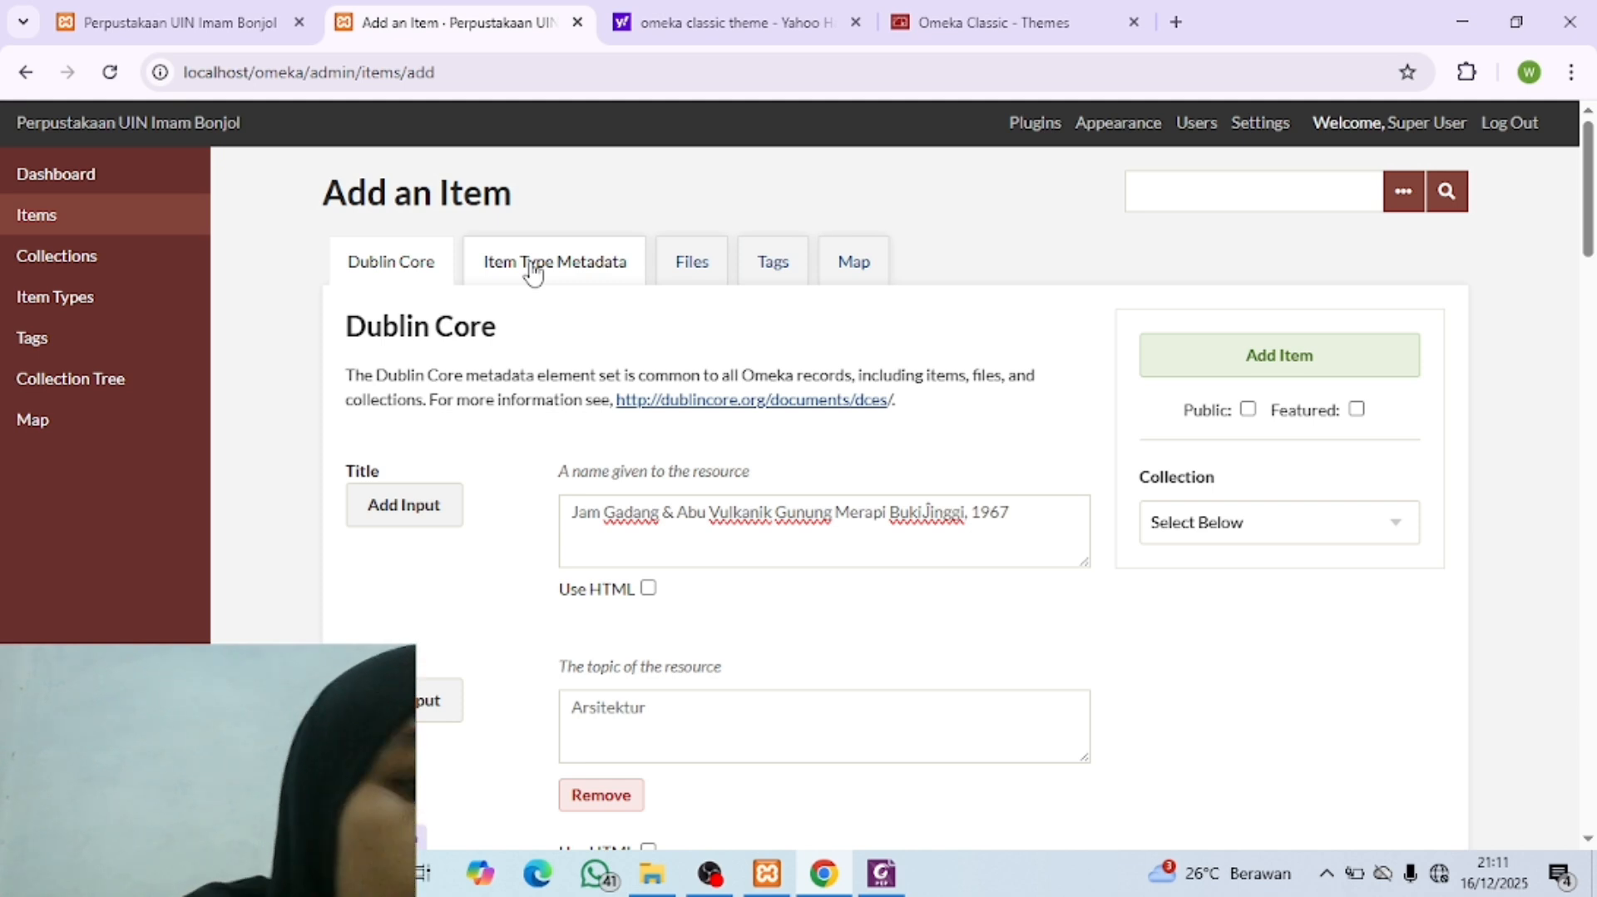
scroll(917, 613, down, 8)
scroll(917, 613, down, 10)
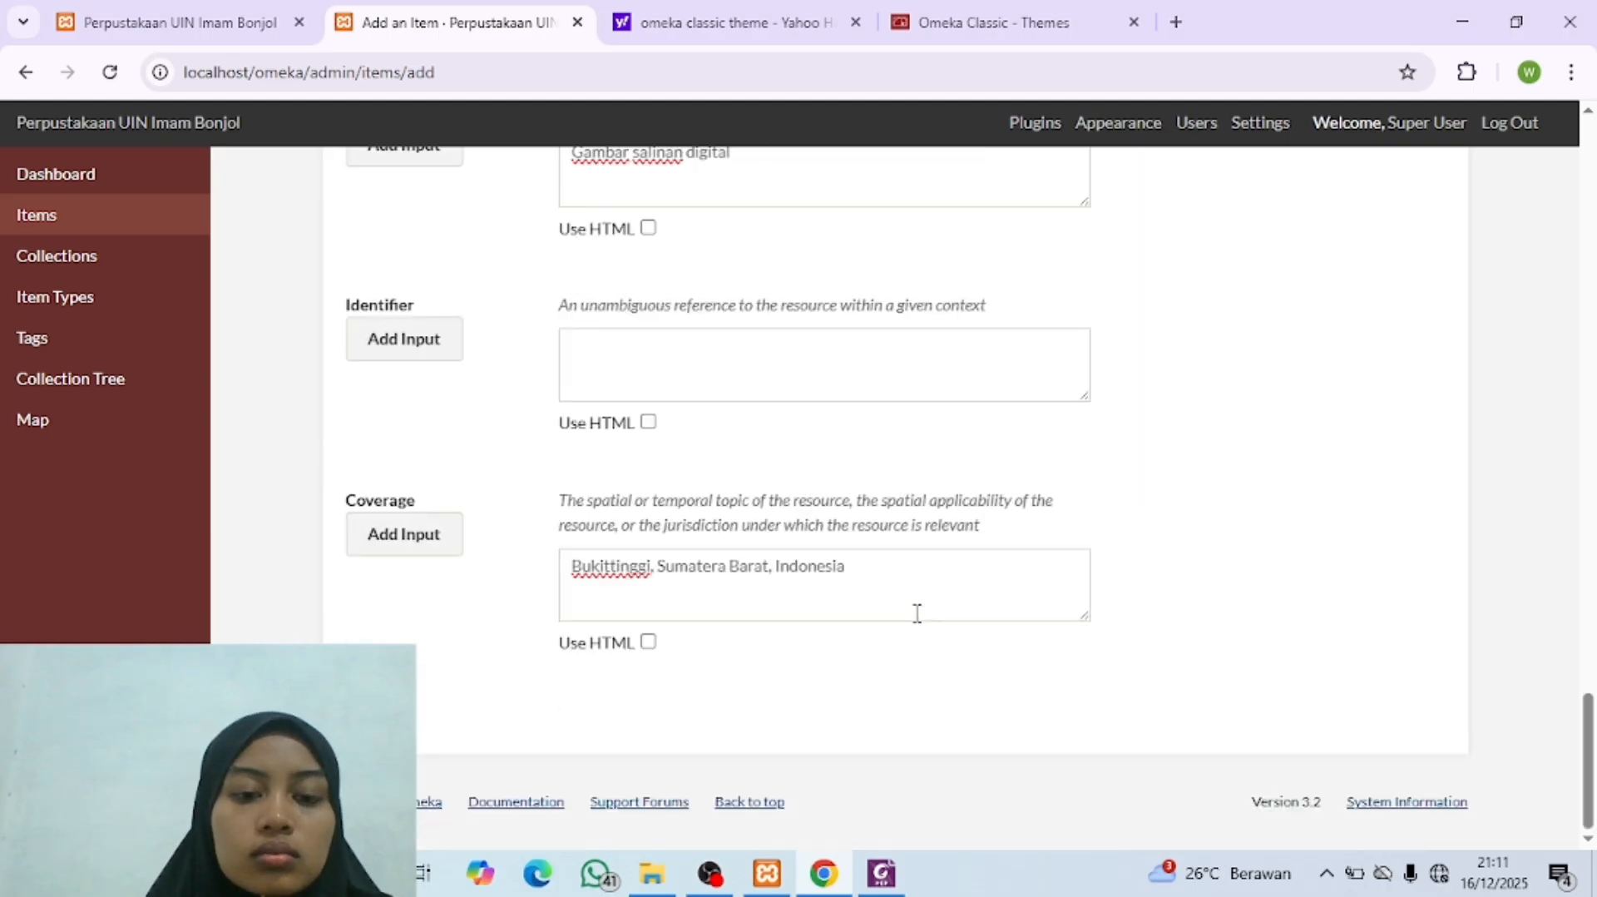
scroll(852, 682, up, 18)
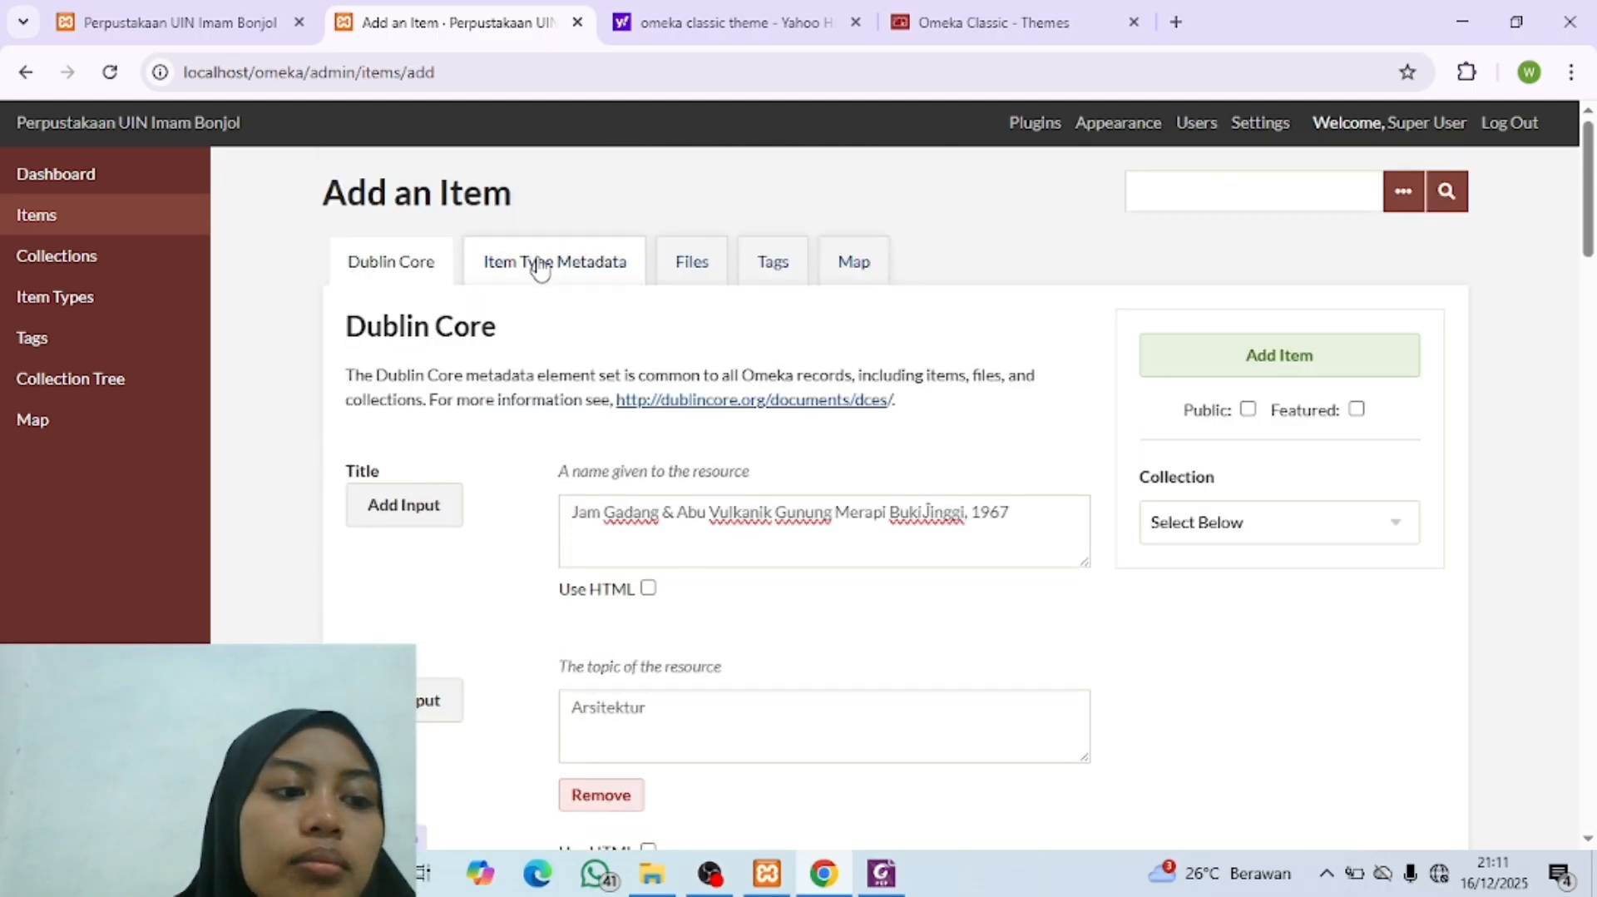
click(541, 266)
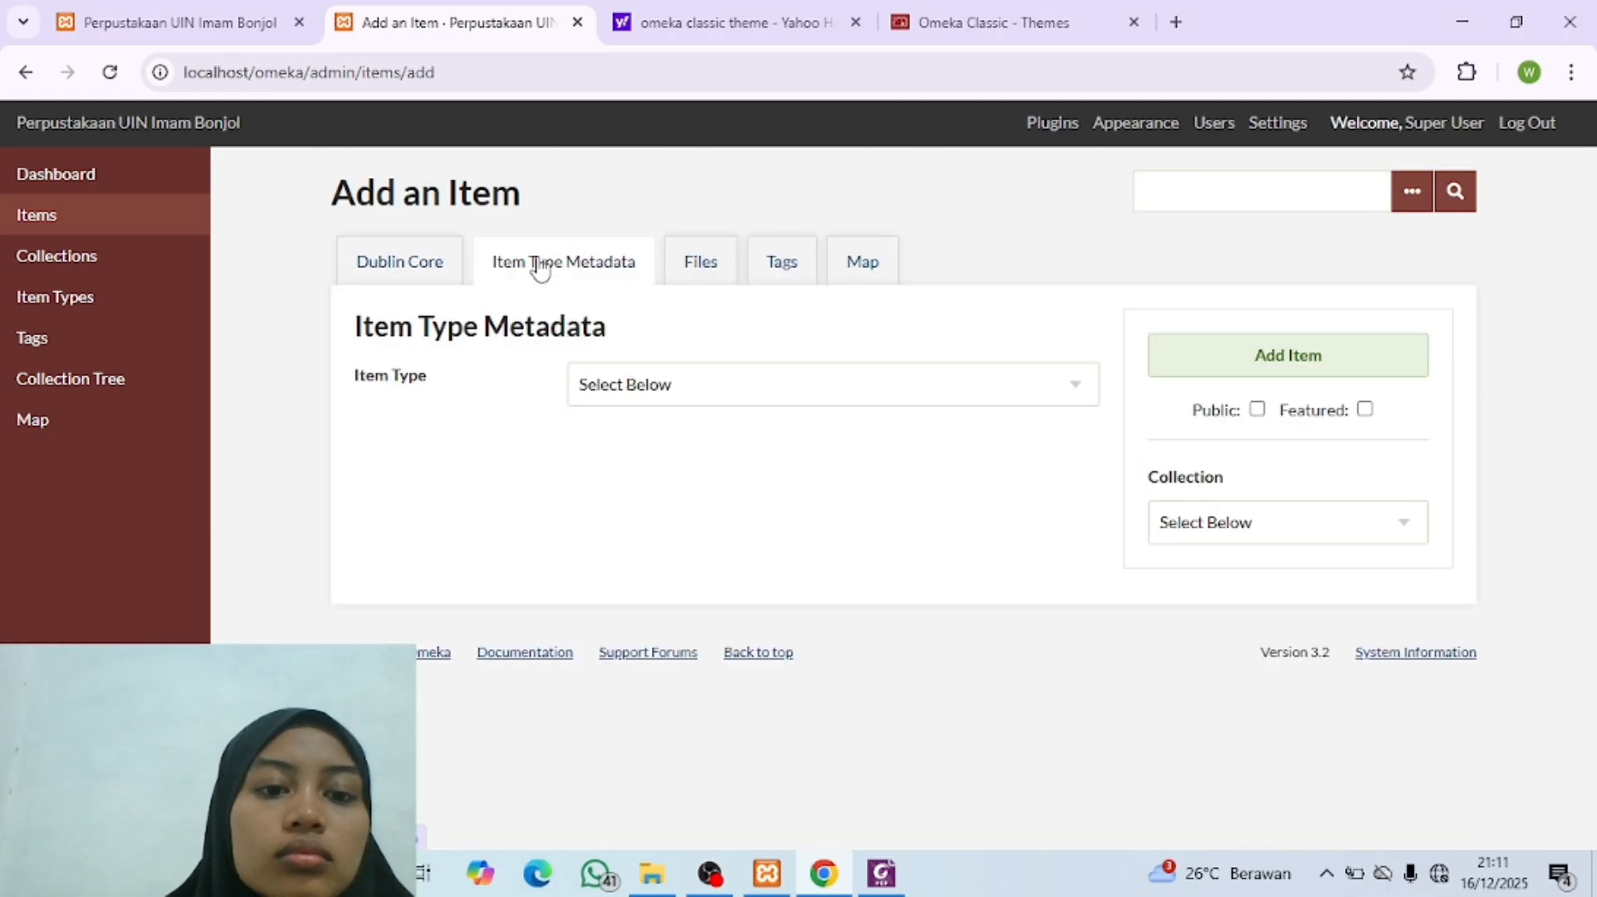
click(663, 391)
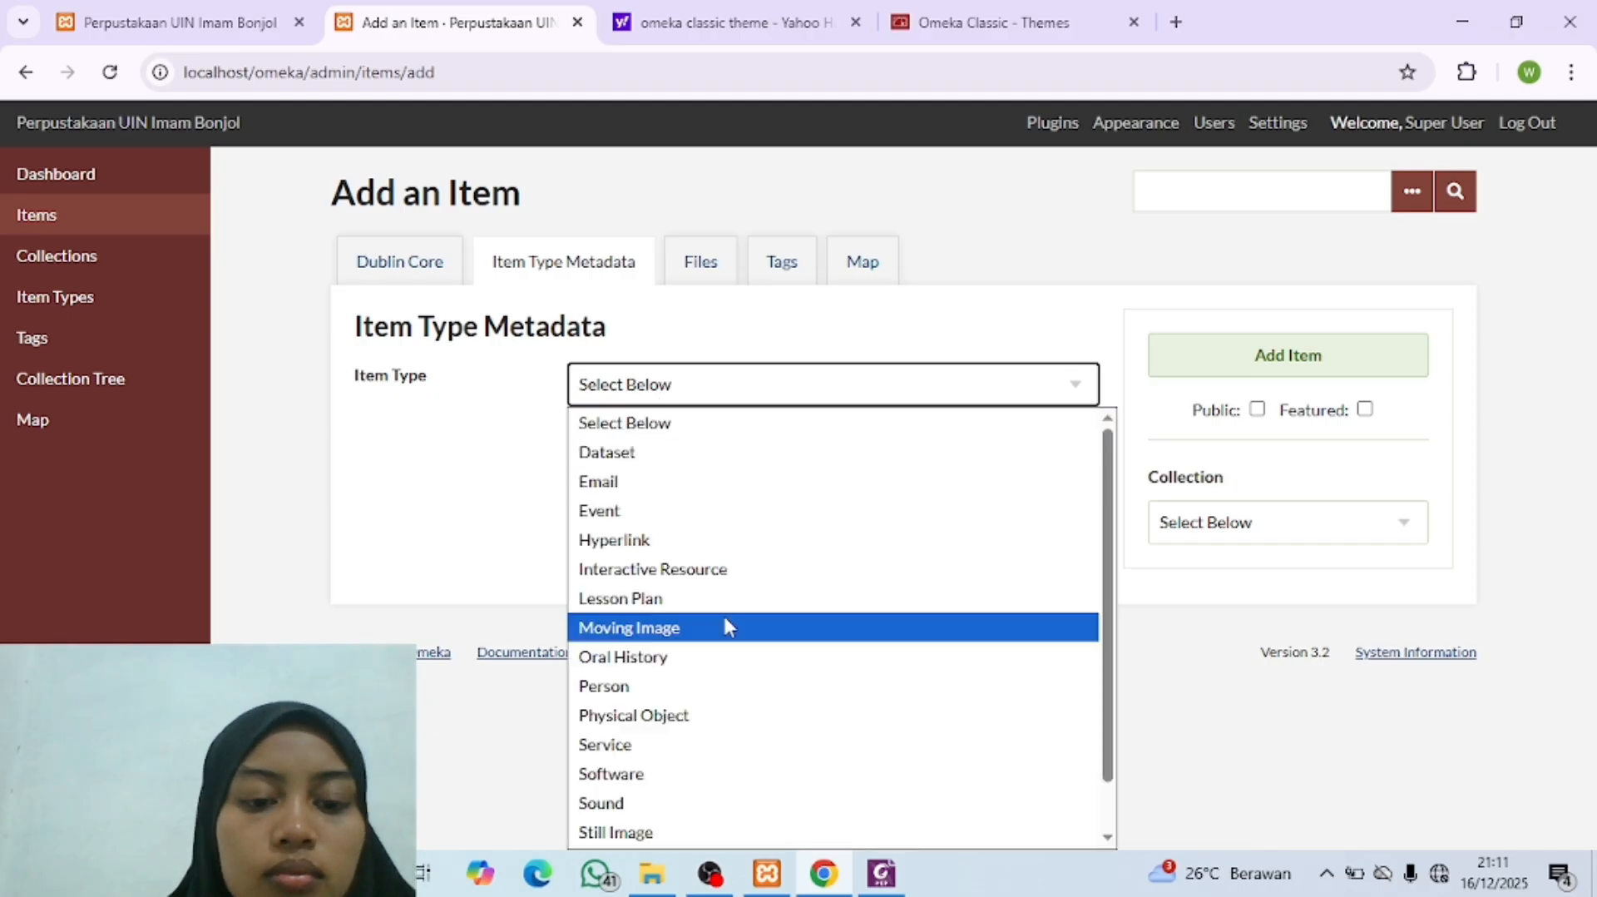
scroll(725, 619, down, 1)
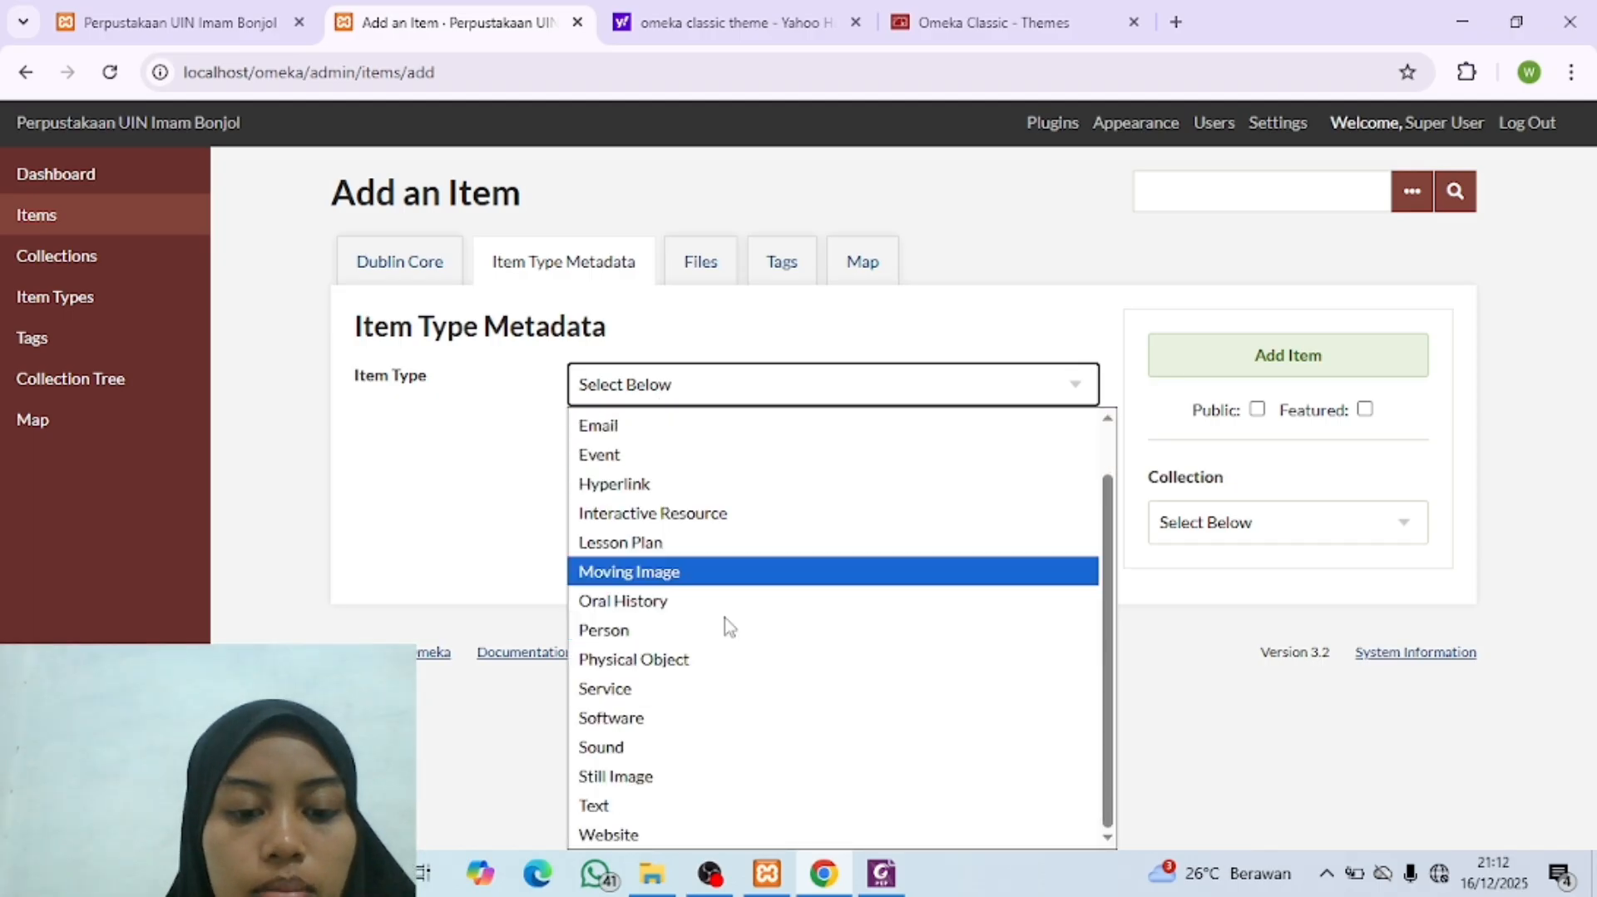
click(649, 780)
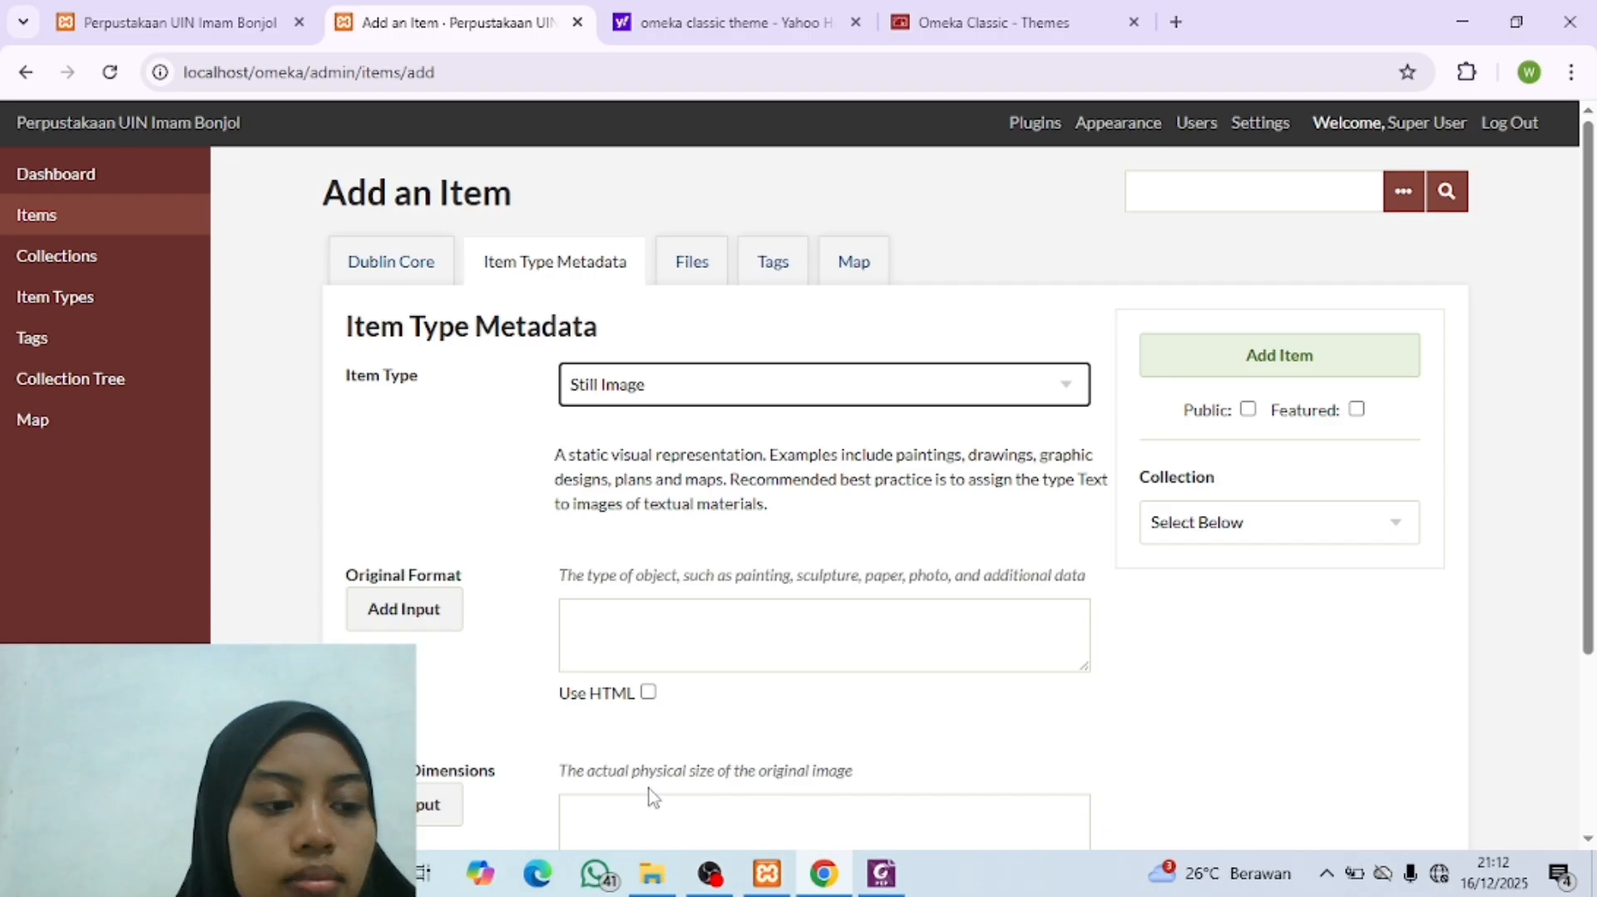
click(729, 384)
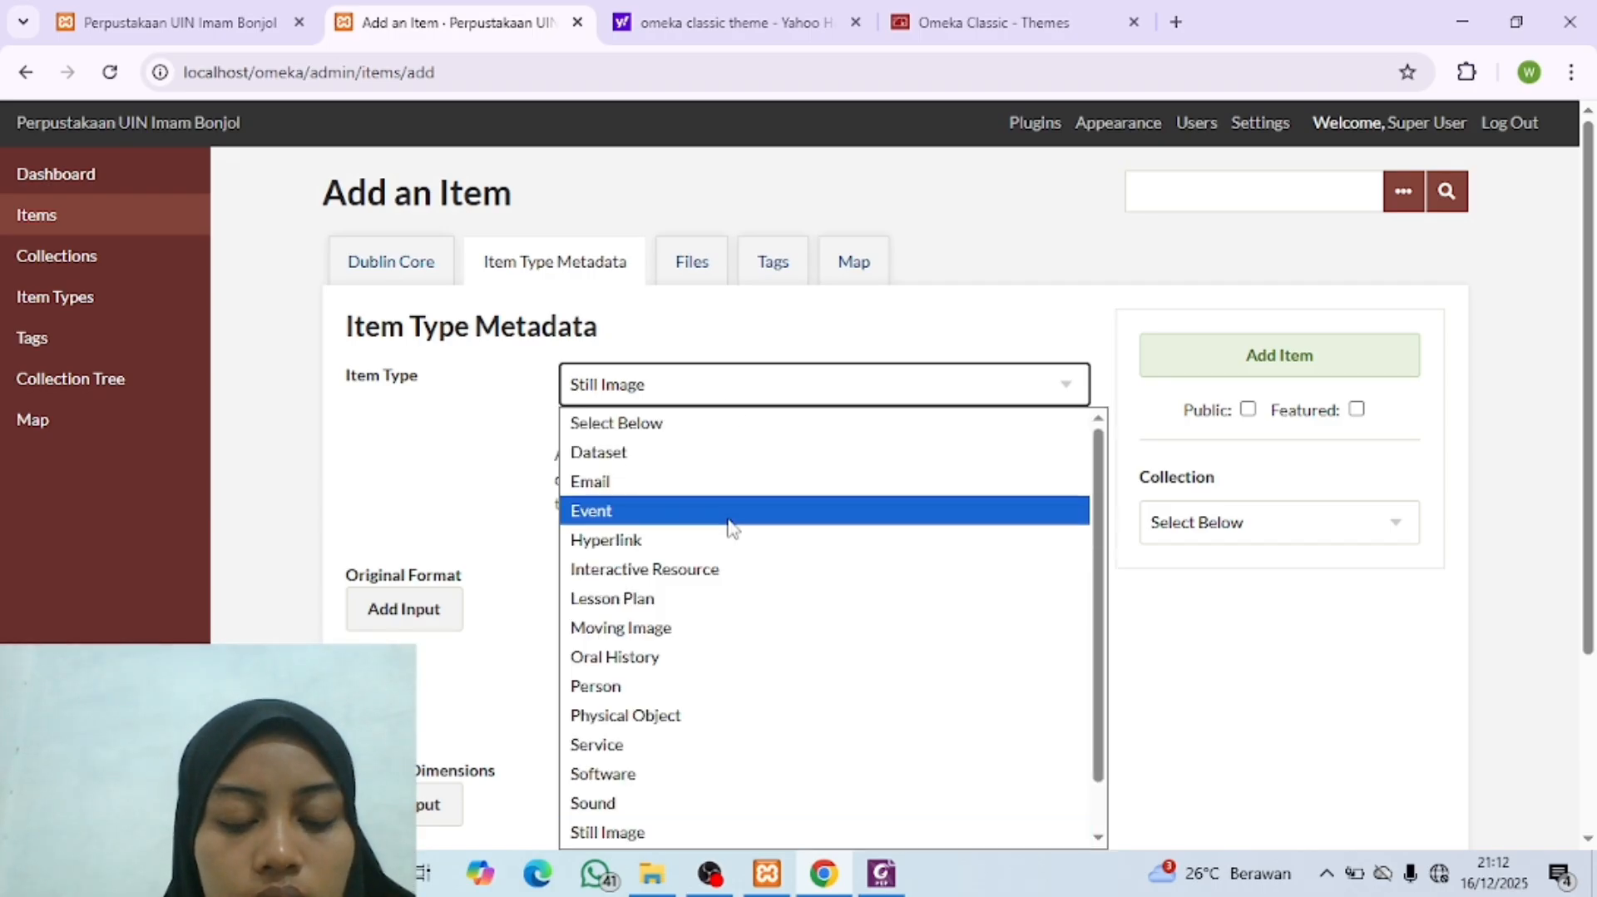
scroll(730, 524, down, 1)
click(626, 778)
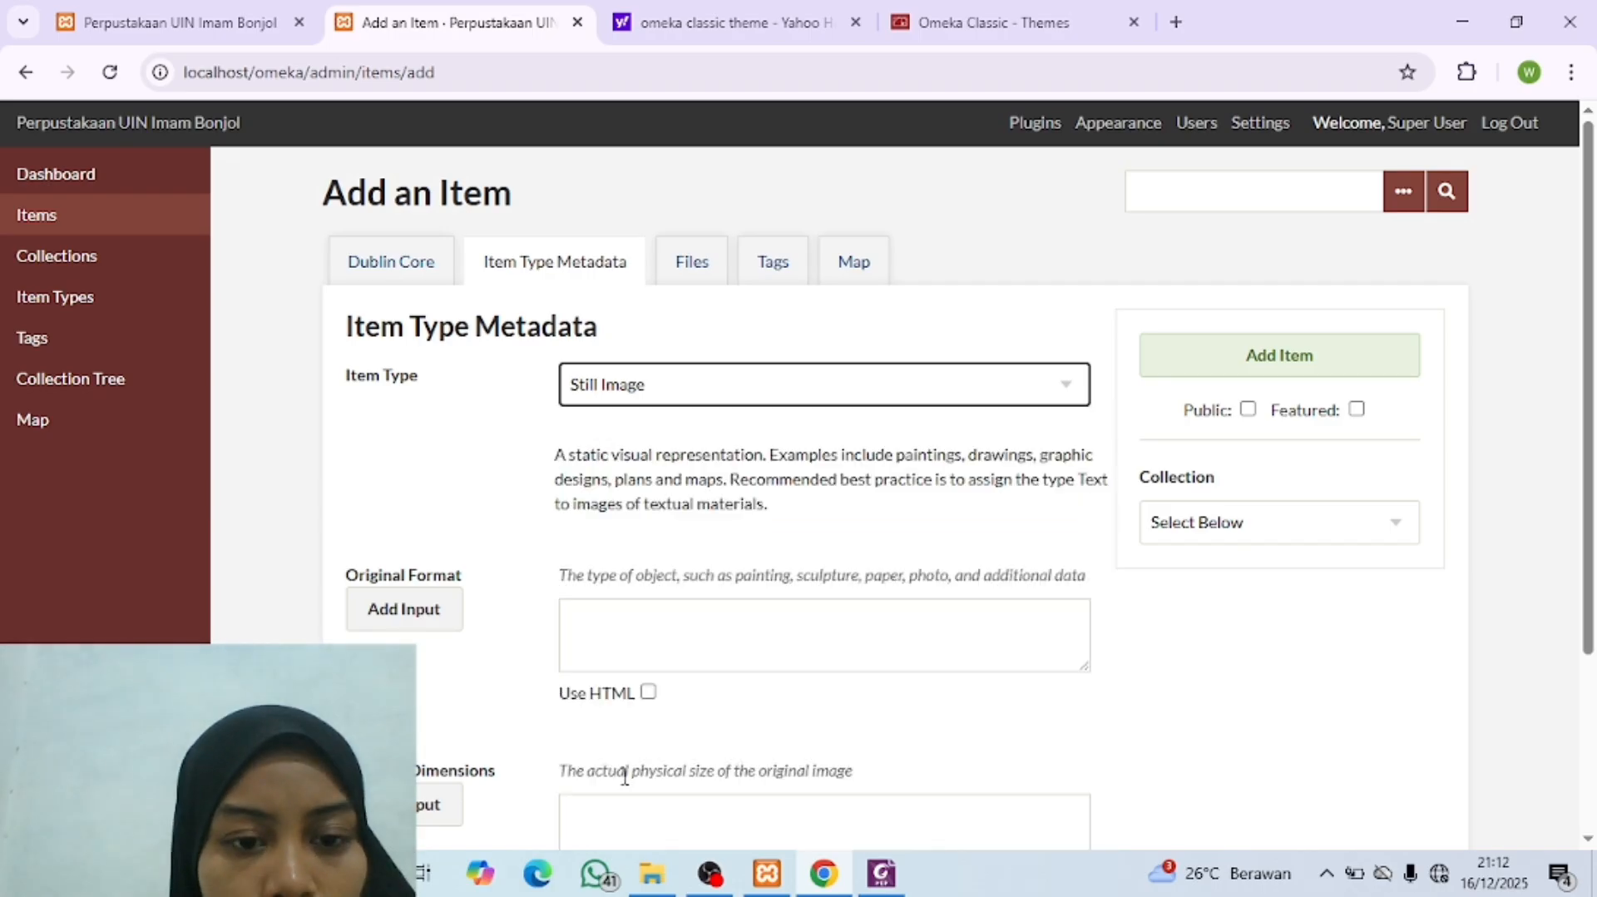
Step: Look up the Original Format in the metadata PDF and enter "Foto" in the Omeka item's matching field
click(646, 634)
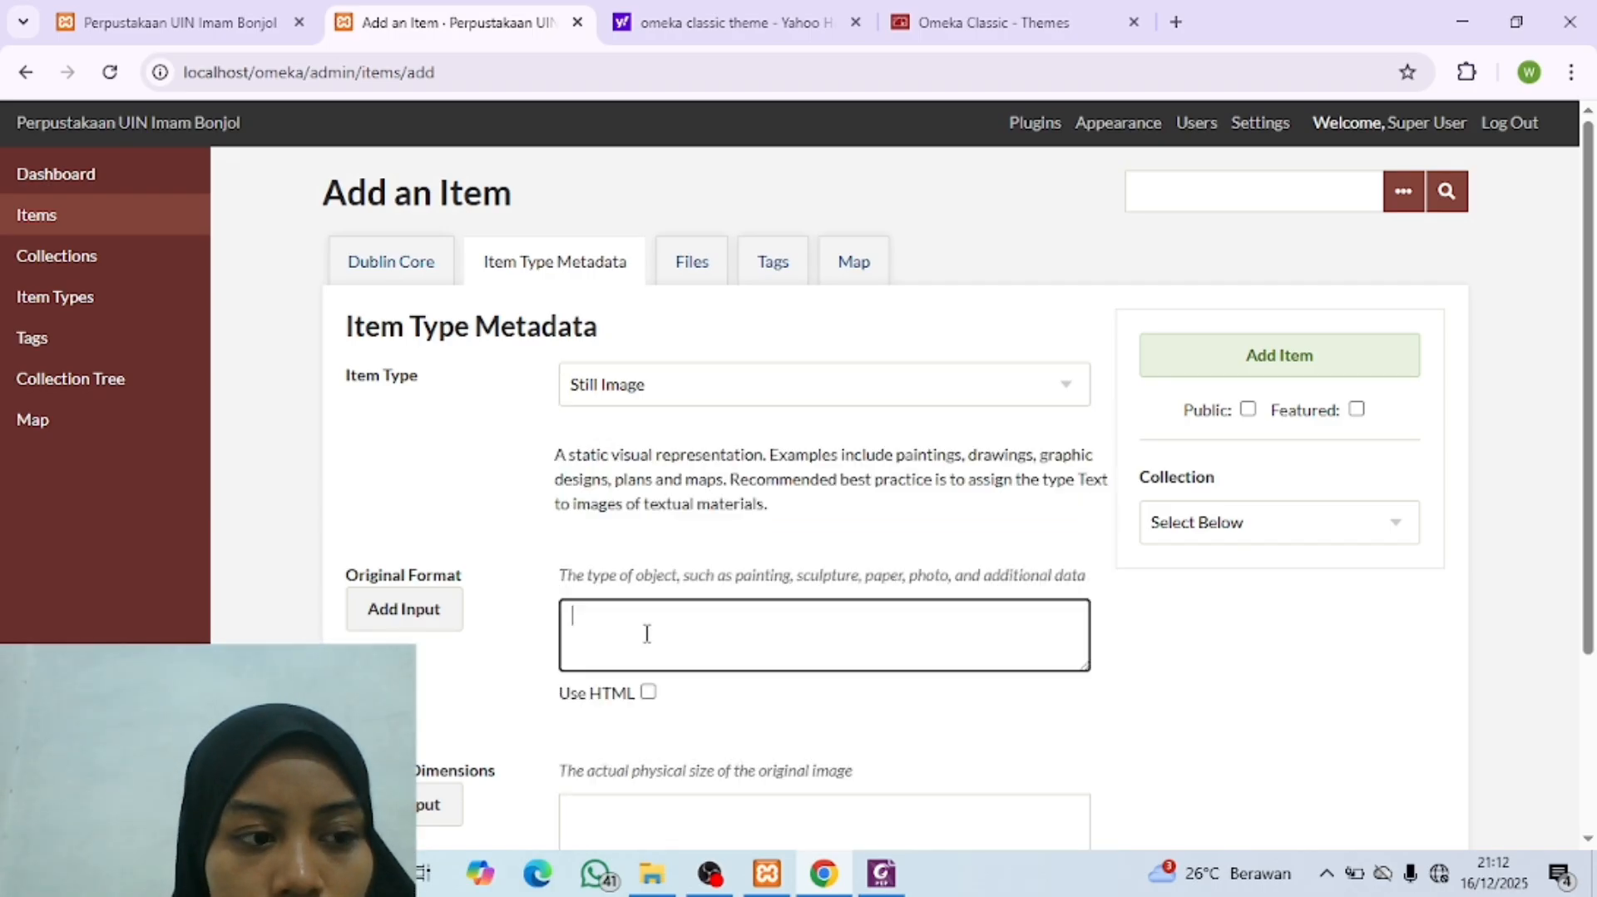
click(881, 873)
scroll(773, 620, up, 5)
scroll(773, 620, up, 3)
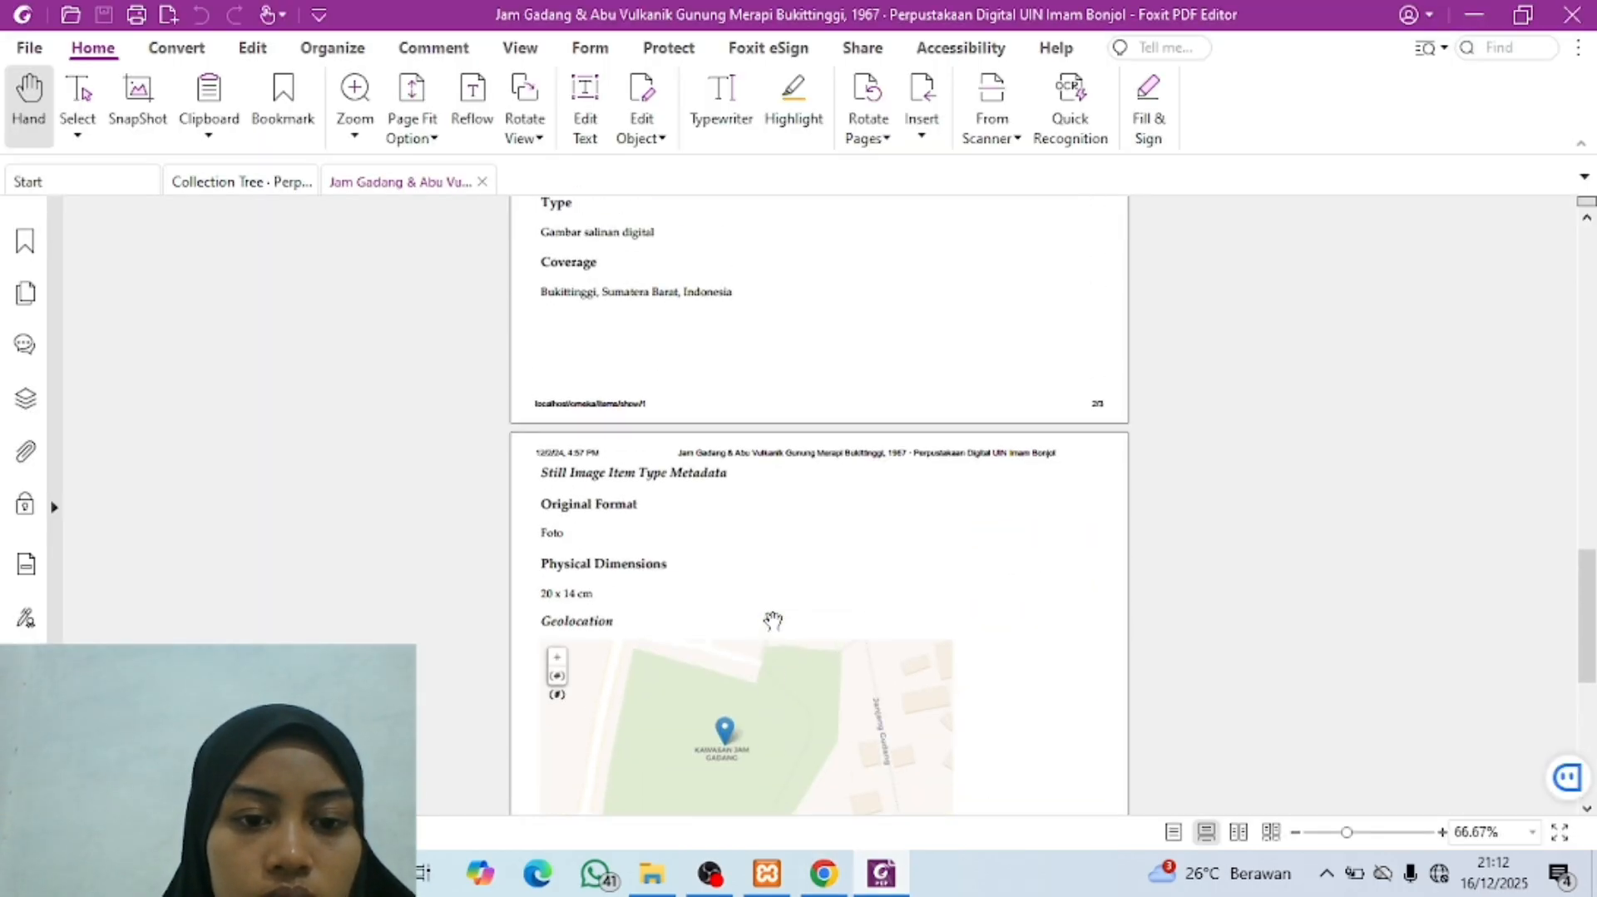
click(881, 873)
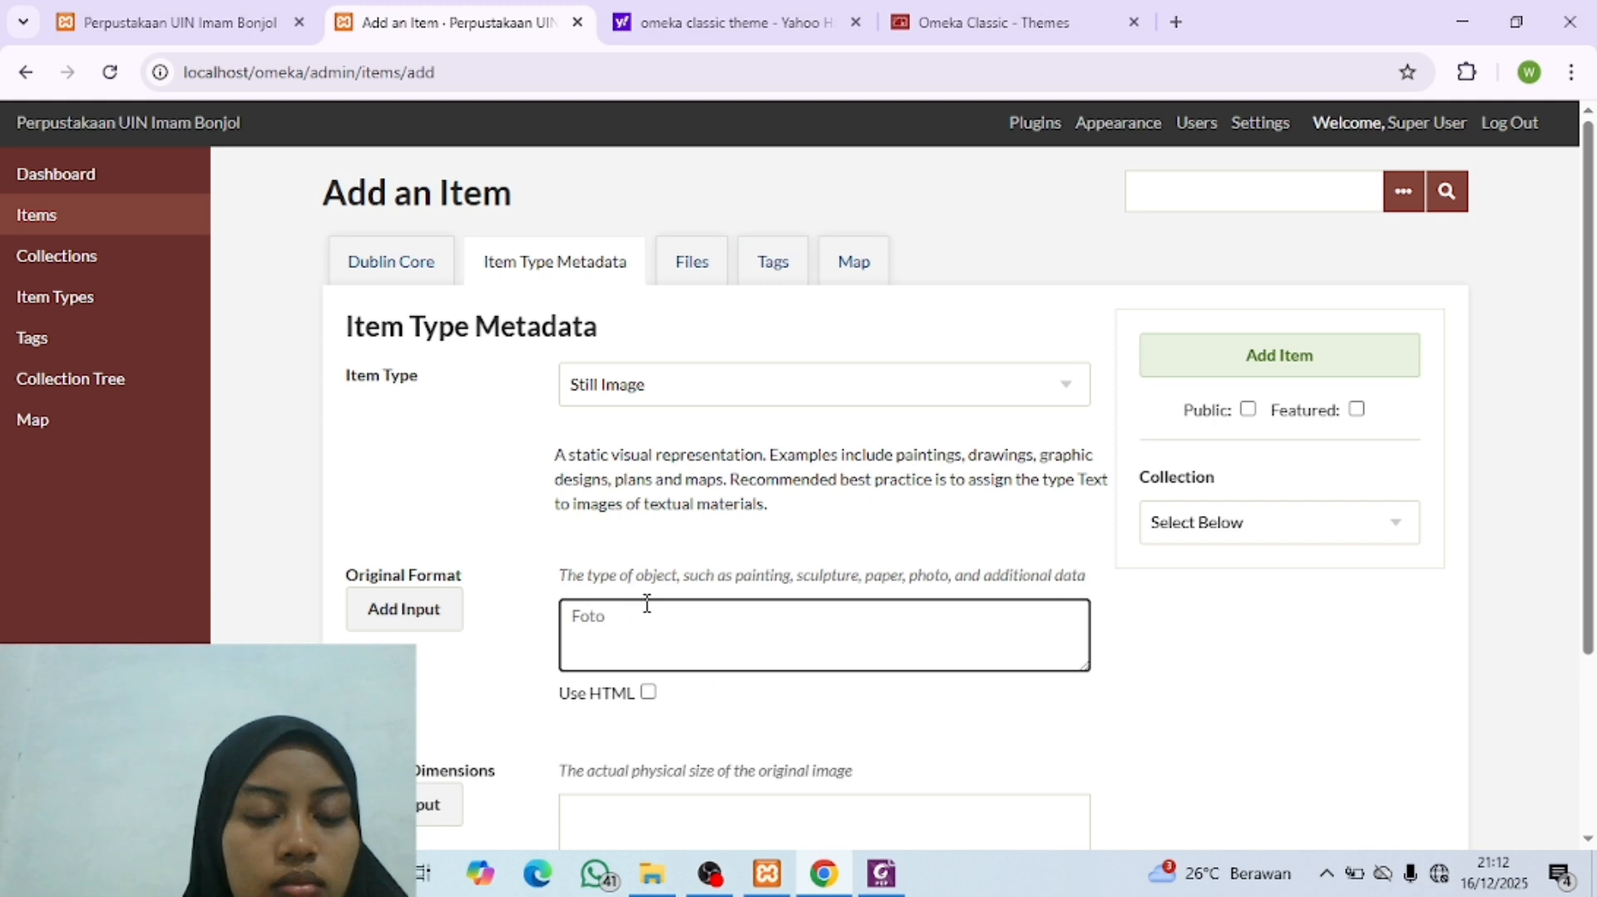
Step: Look up the Physical Dimensions in the metadata PDF and enter "20 x 14 cm" for the Omeka item
scroll(647, 603, down, 2)
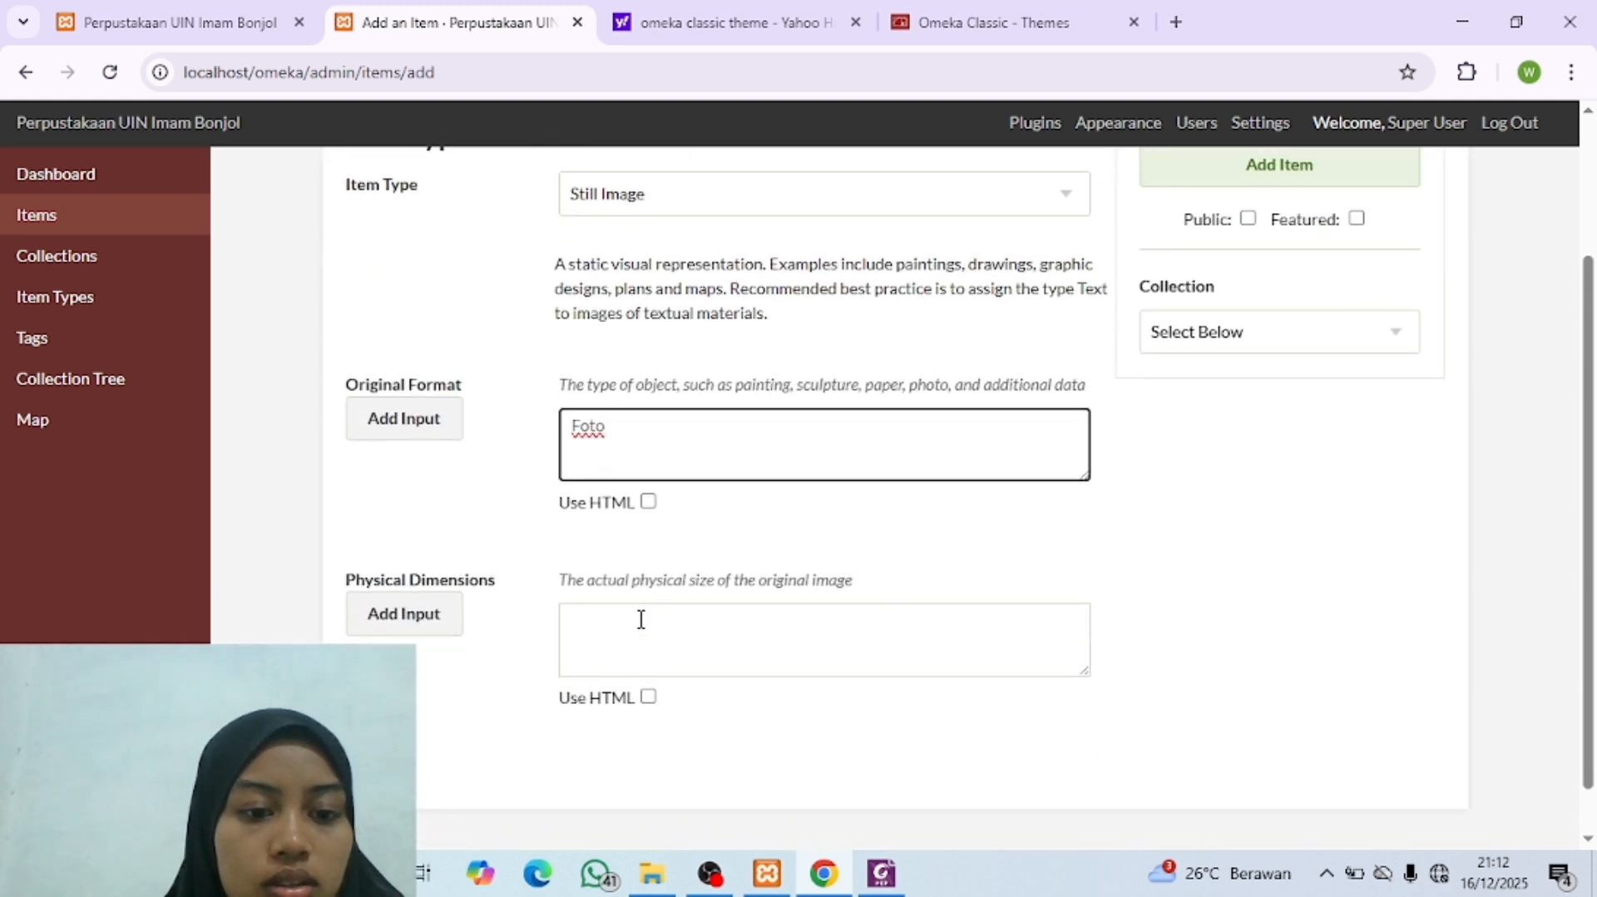
click(641, 619)
click(884, 871)
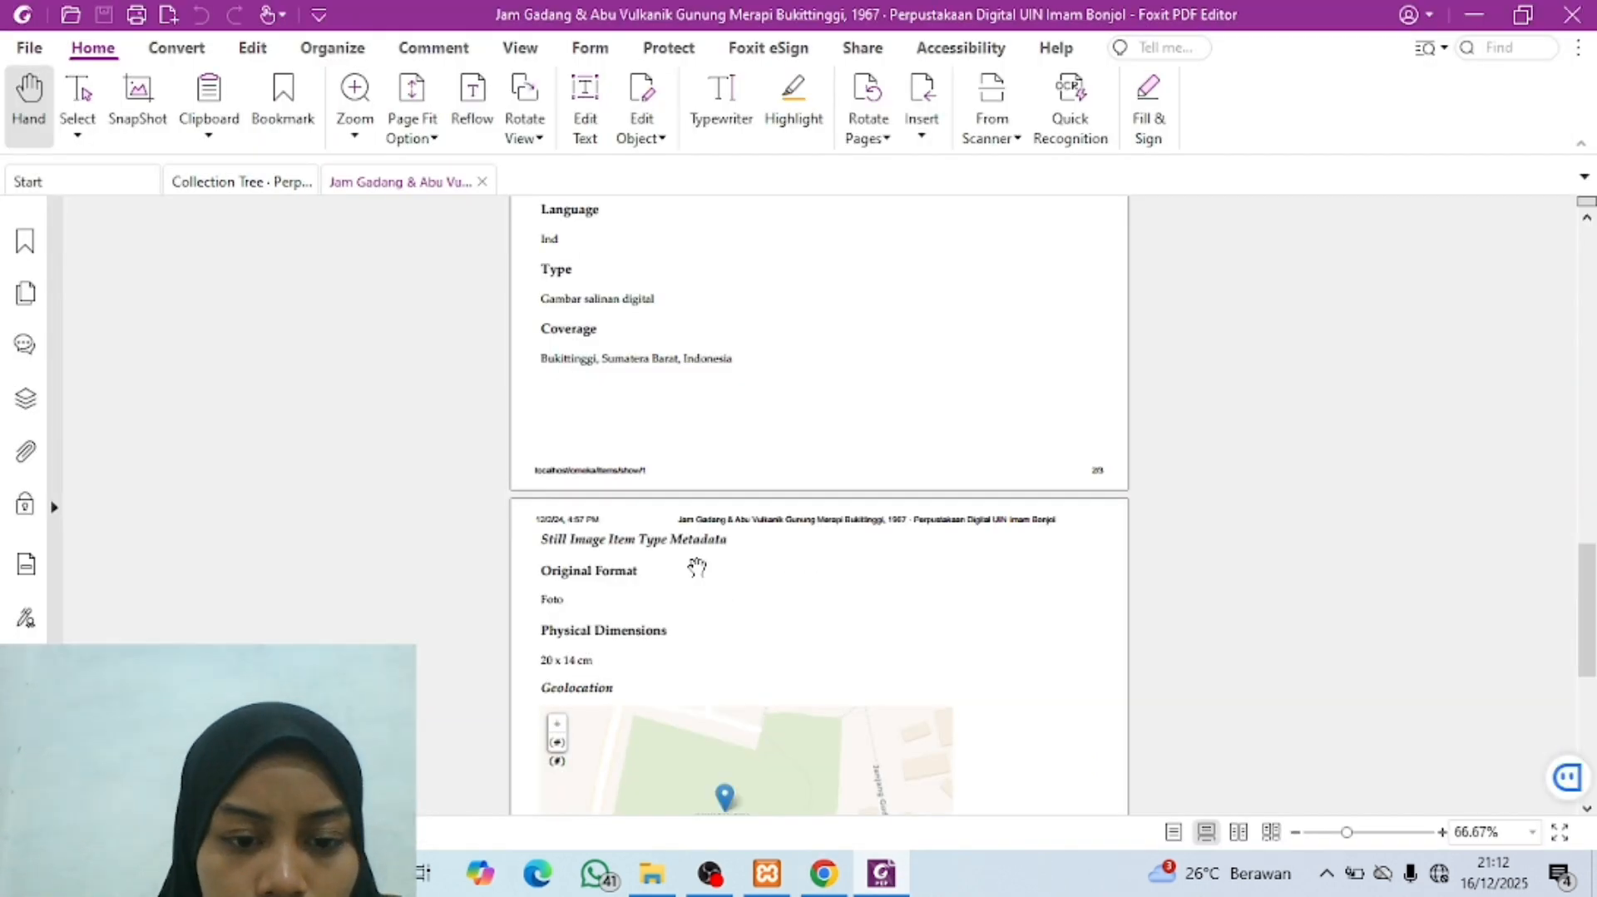
click(836, 886)
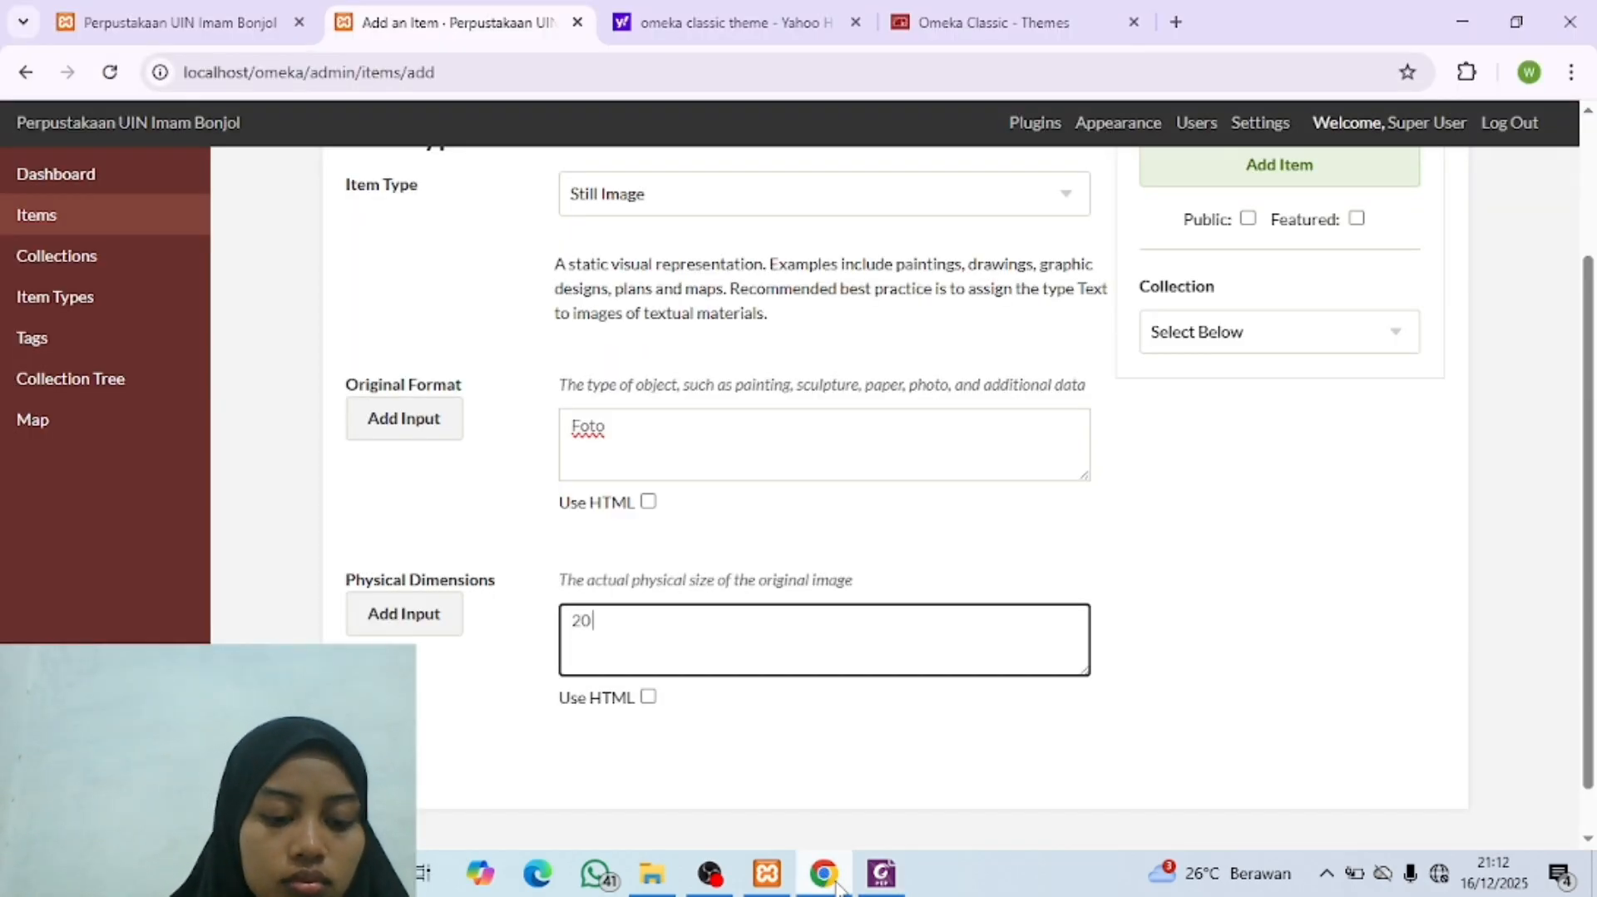
click(837, 885)
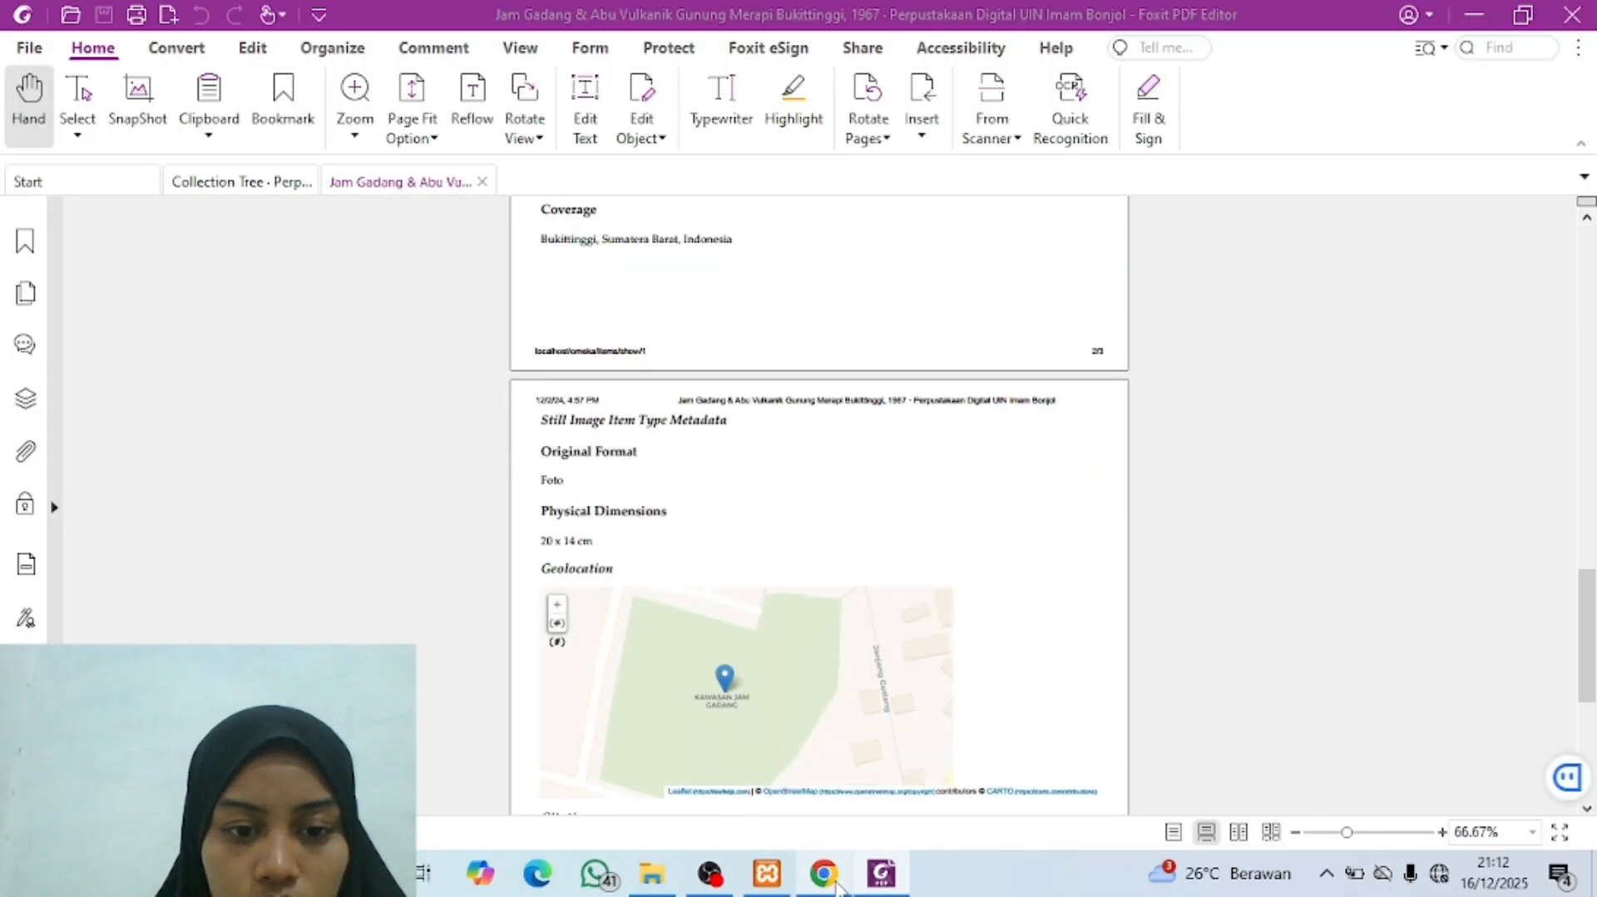
click(836, 885)
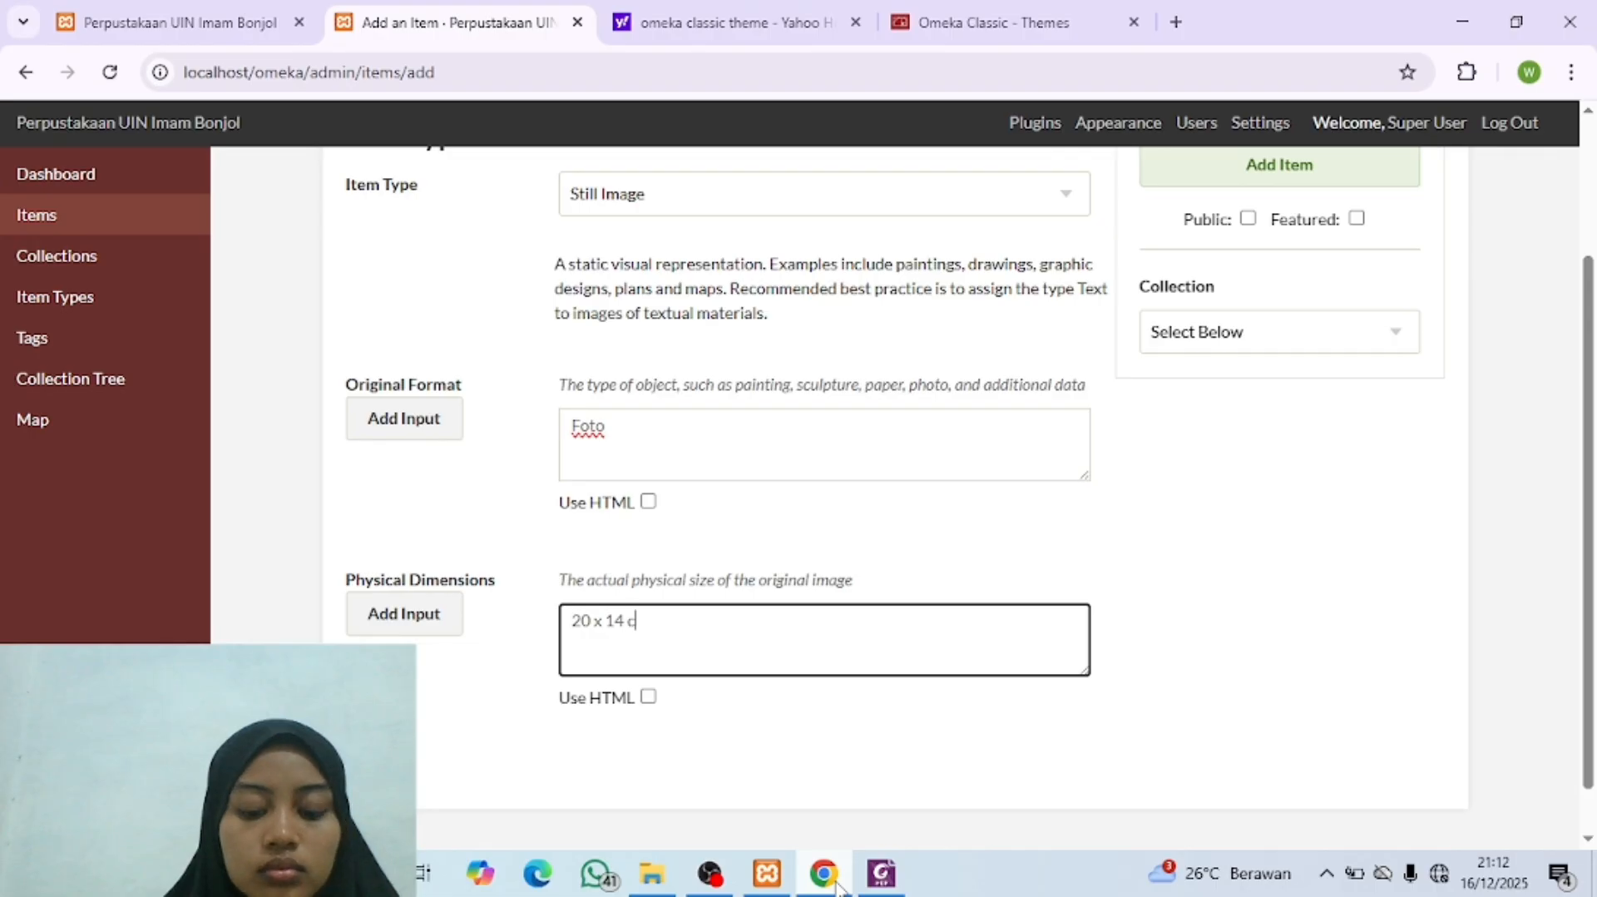
scroll(1129, 522, up, 3)
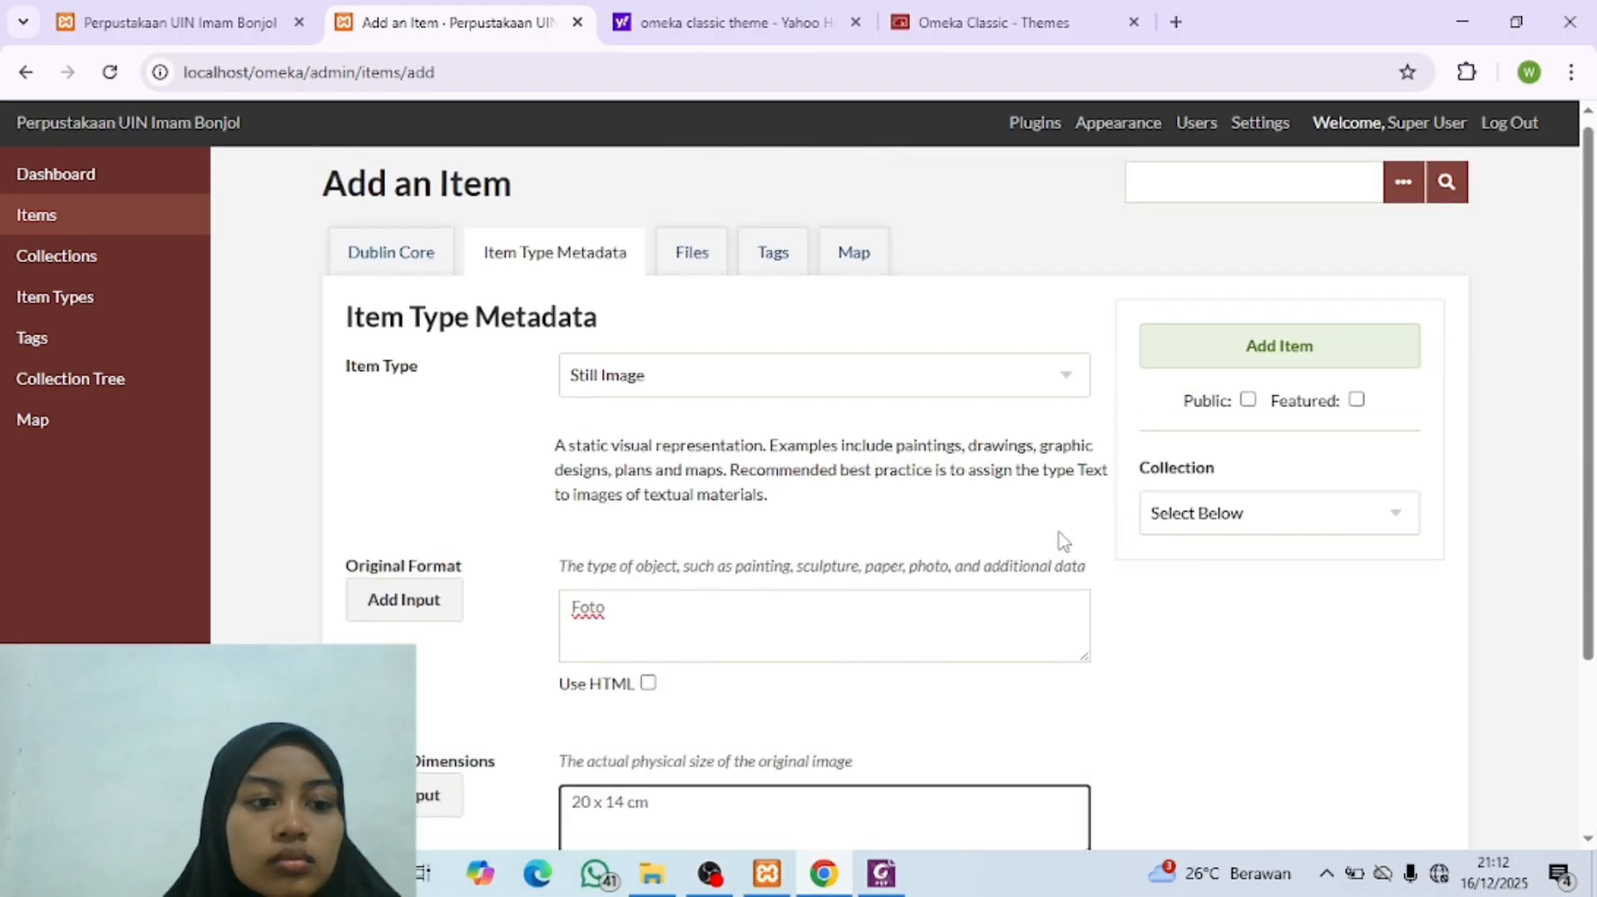
scroll(1063, 539, down, 3)
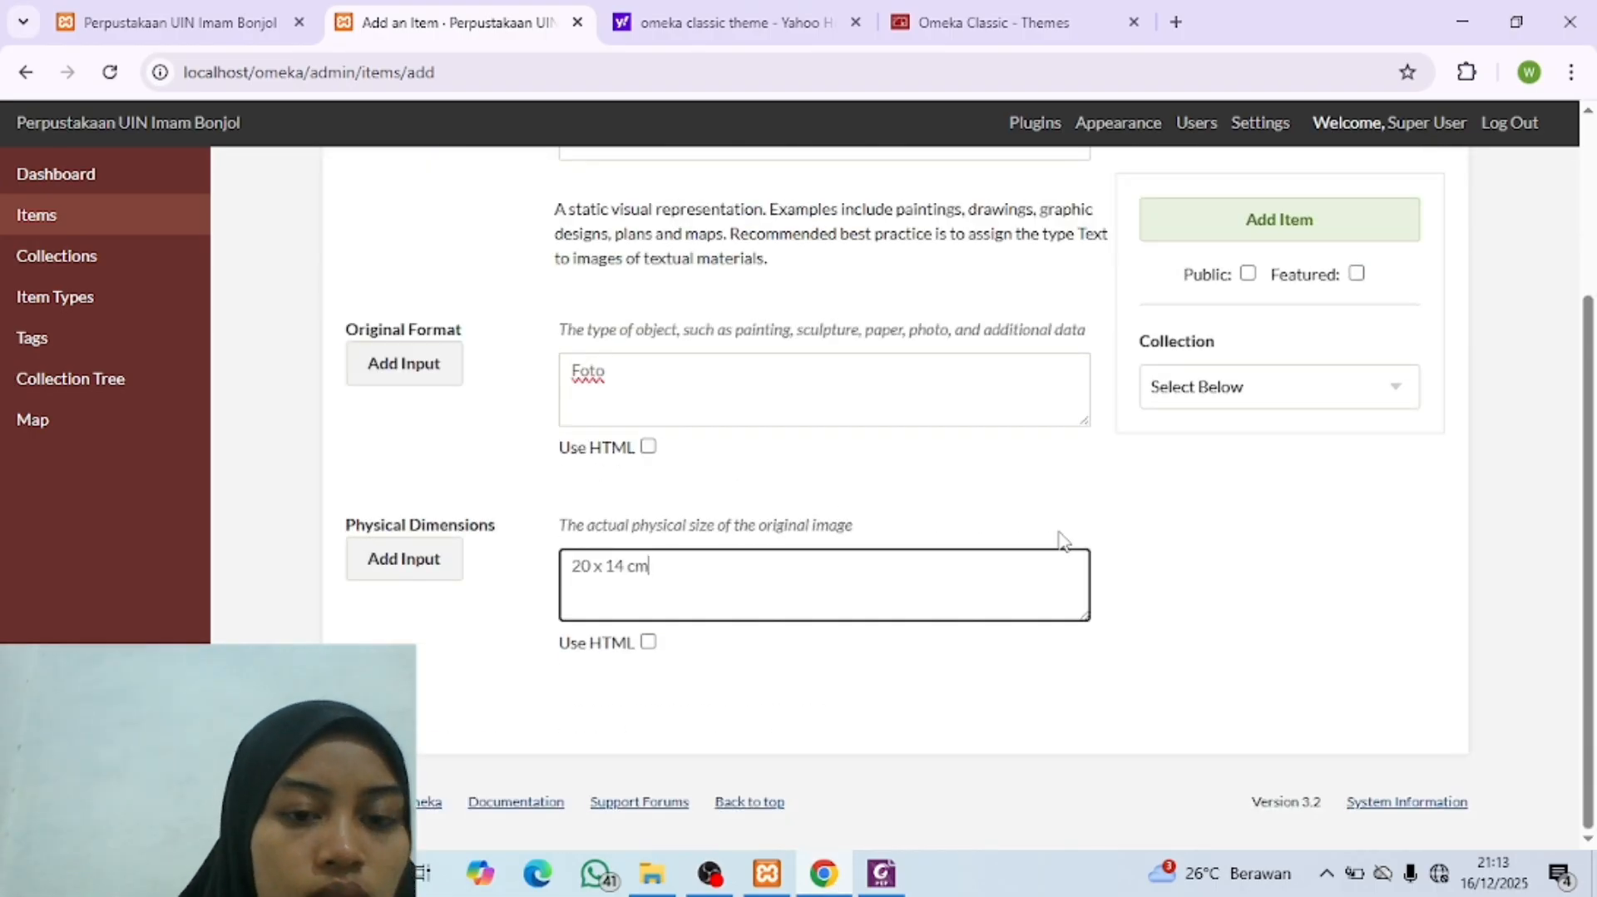
scroll(876, 432, up, 3)
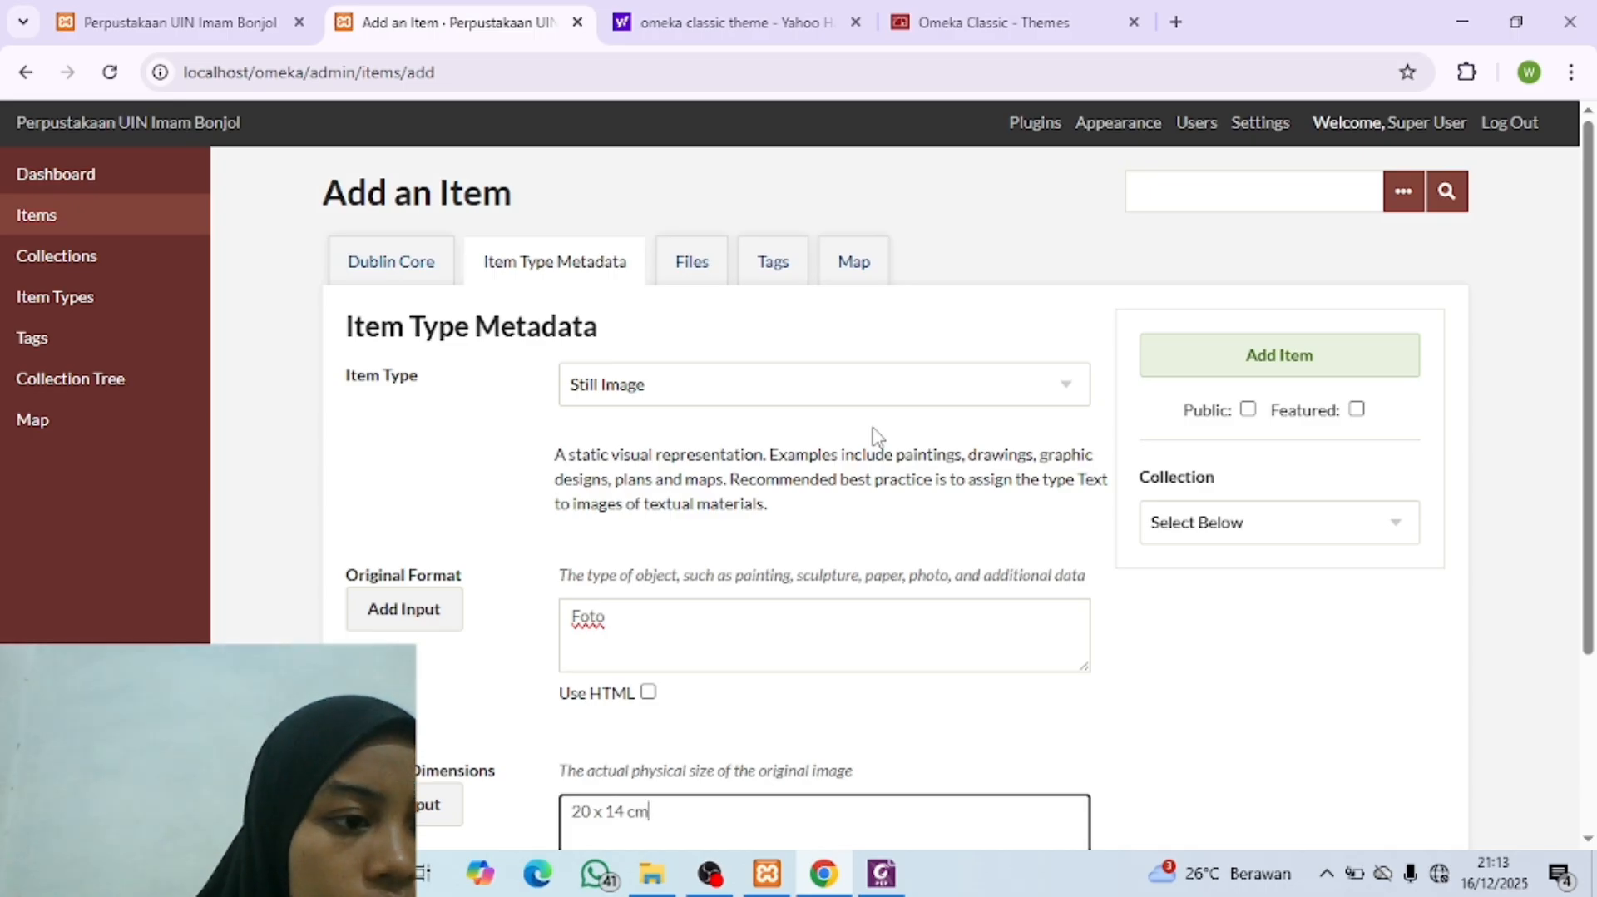
scroll(876, 433, down, 3)
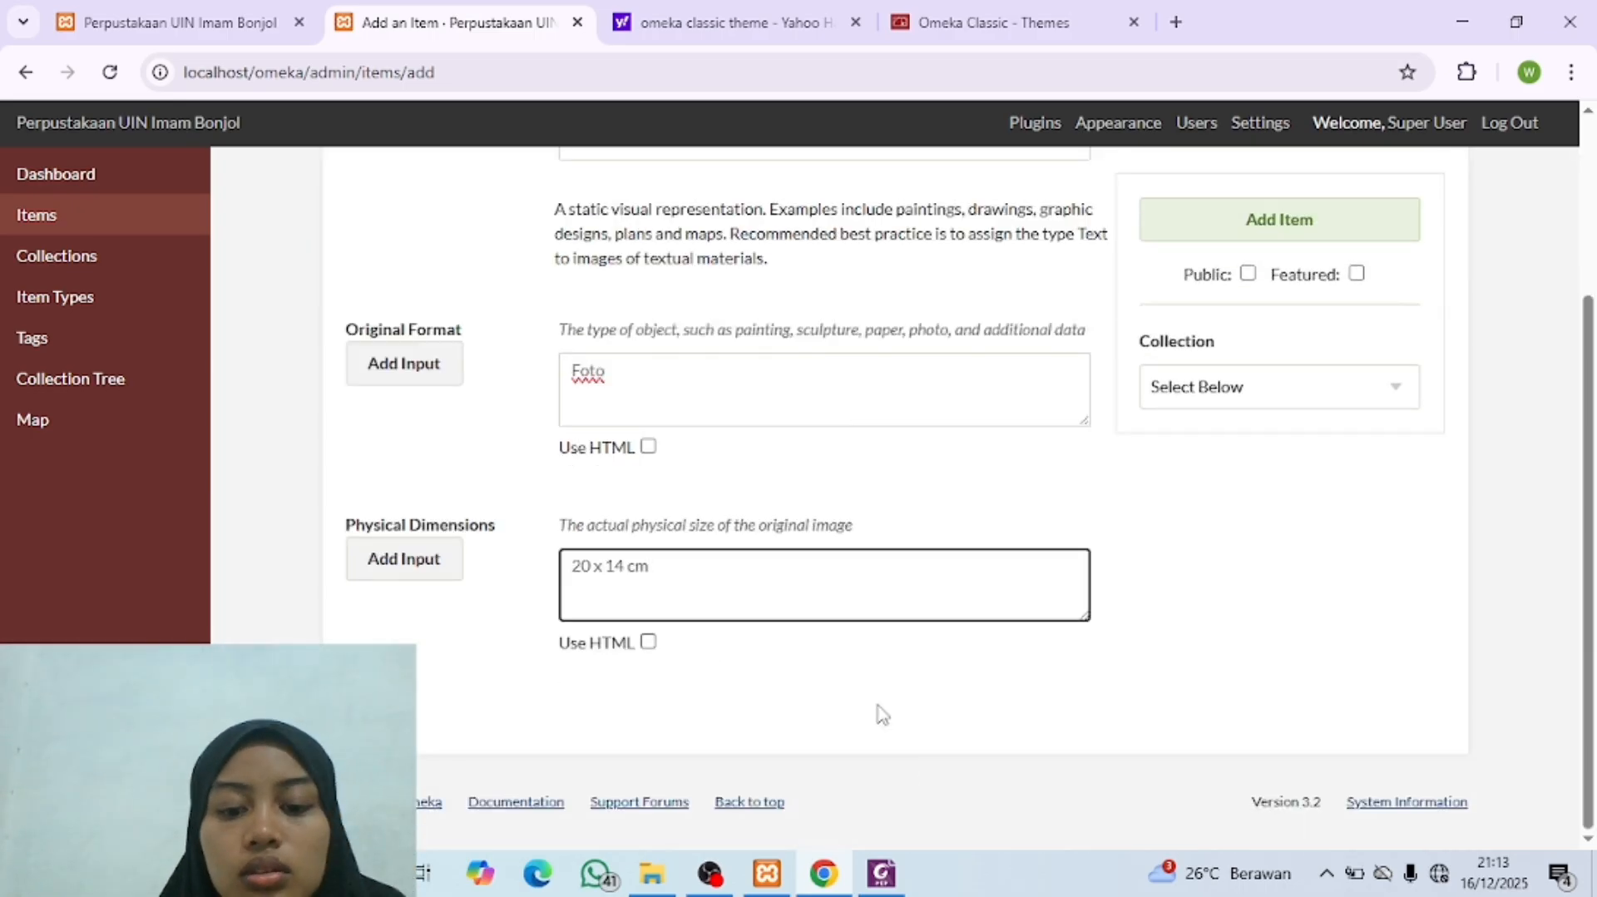
Step: Check the Geolocation in the metadata PDF and enter "bukittinggi" as the address to find on the Omeka item's map
click(883, 883)
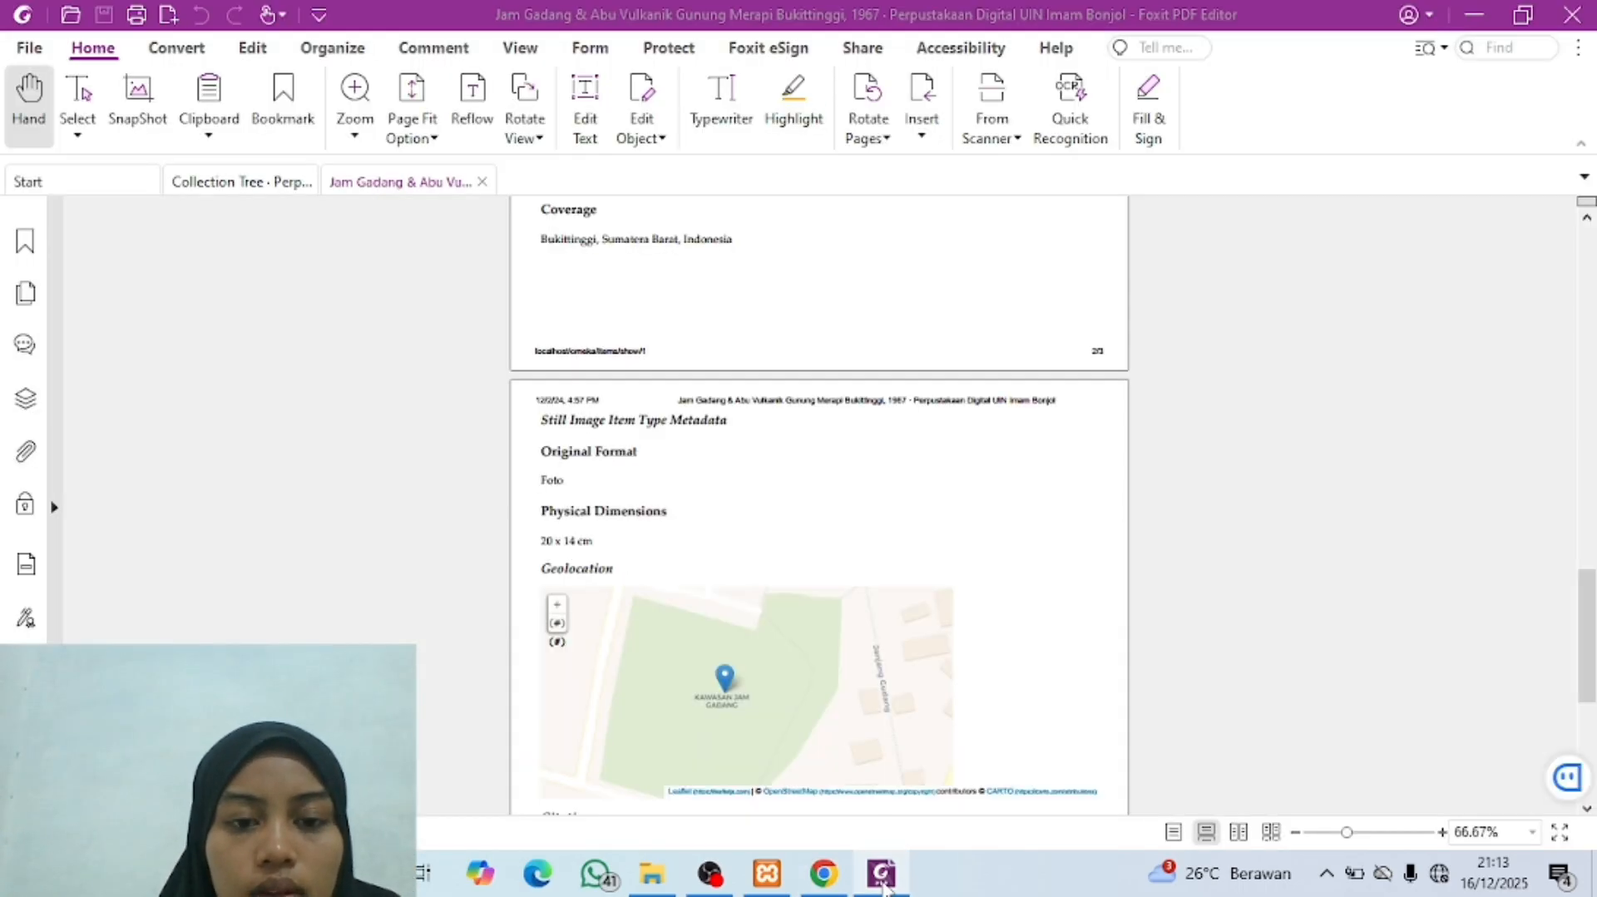
click(882, 883)
click(849, 268)
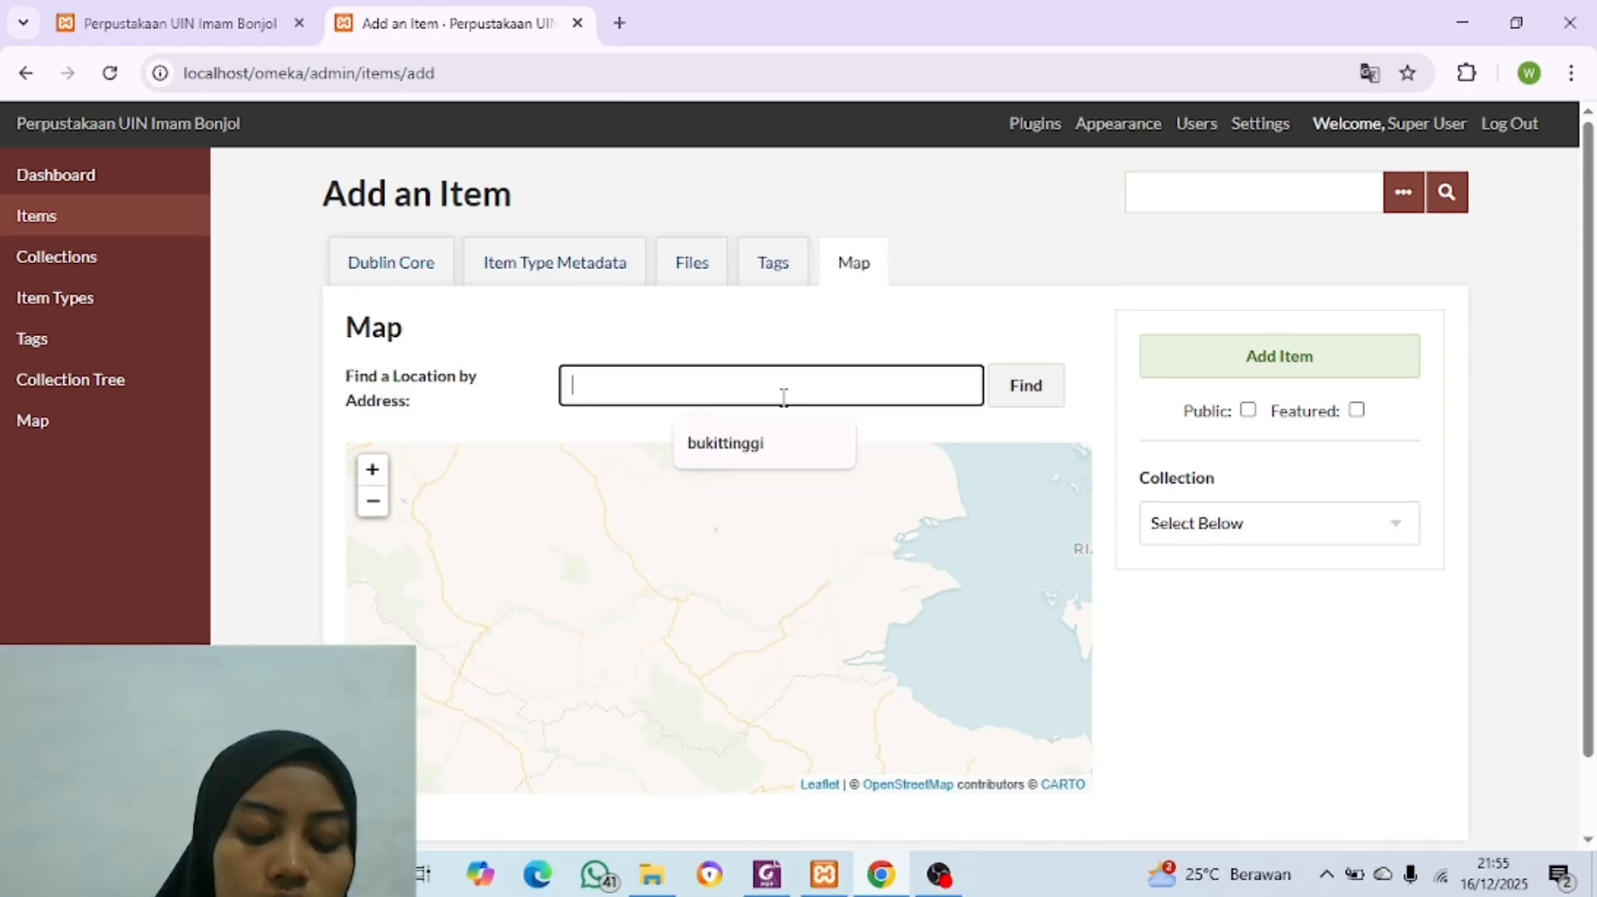
text(bukittinggi)
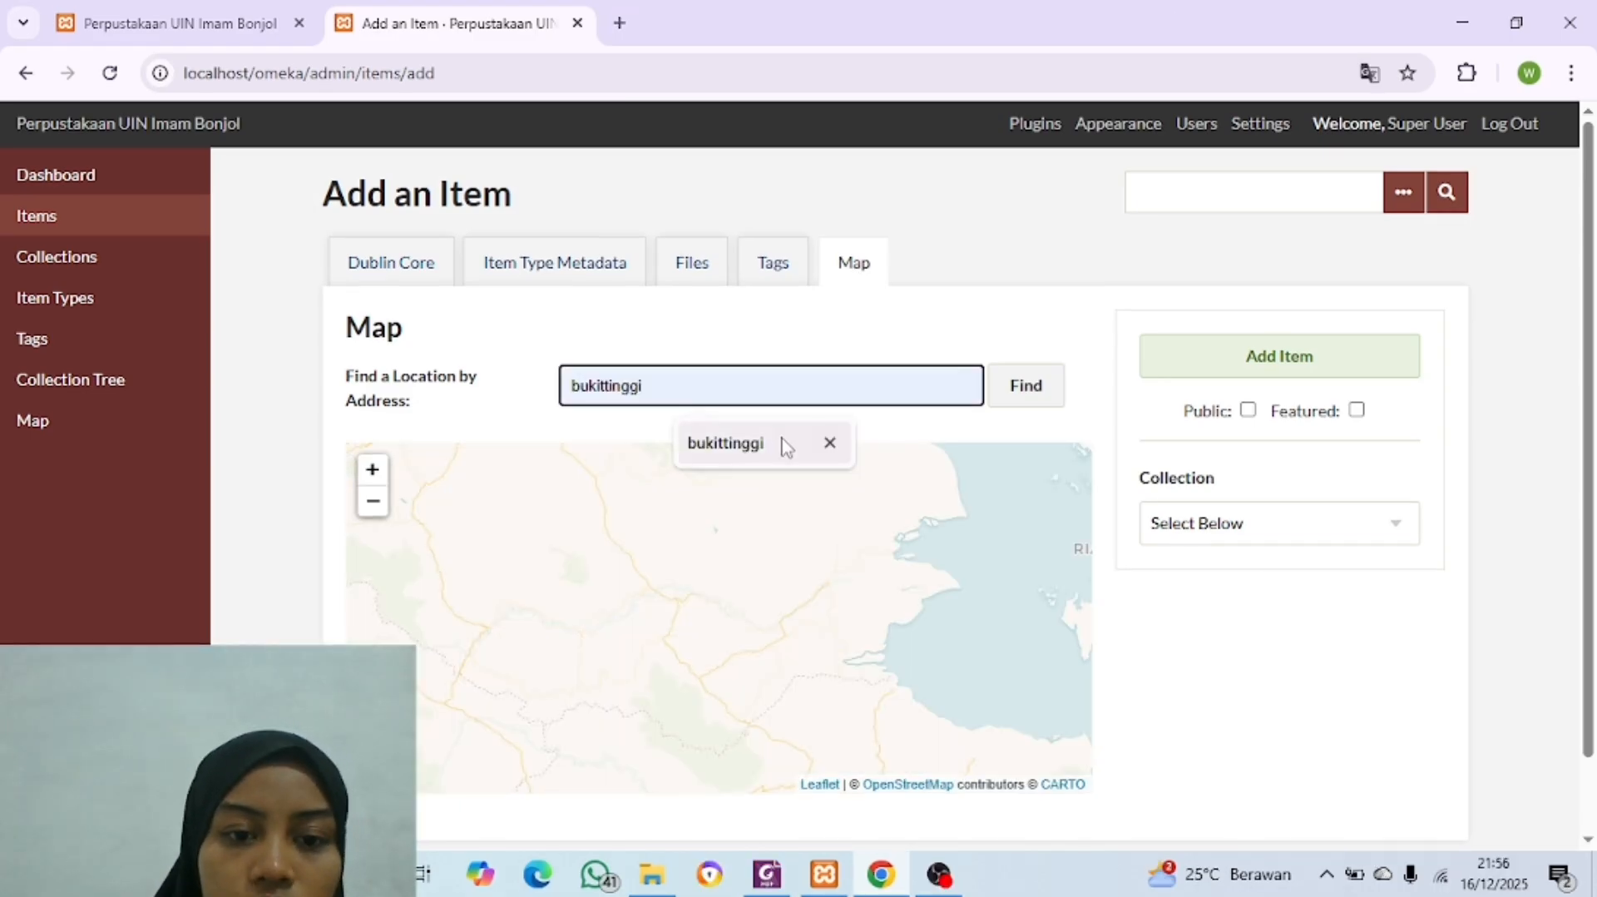
click(741, 442)
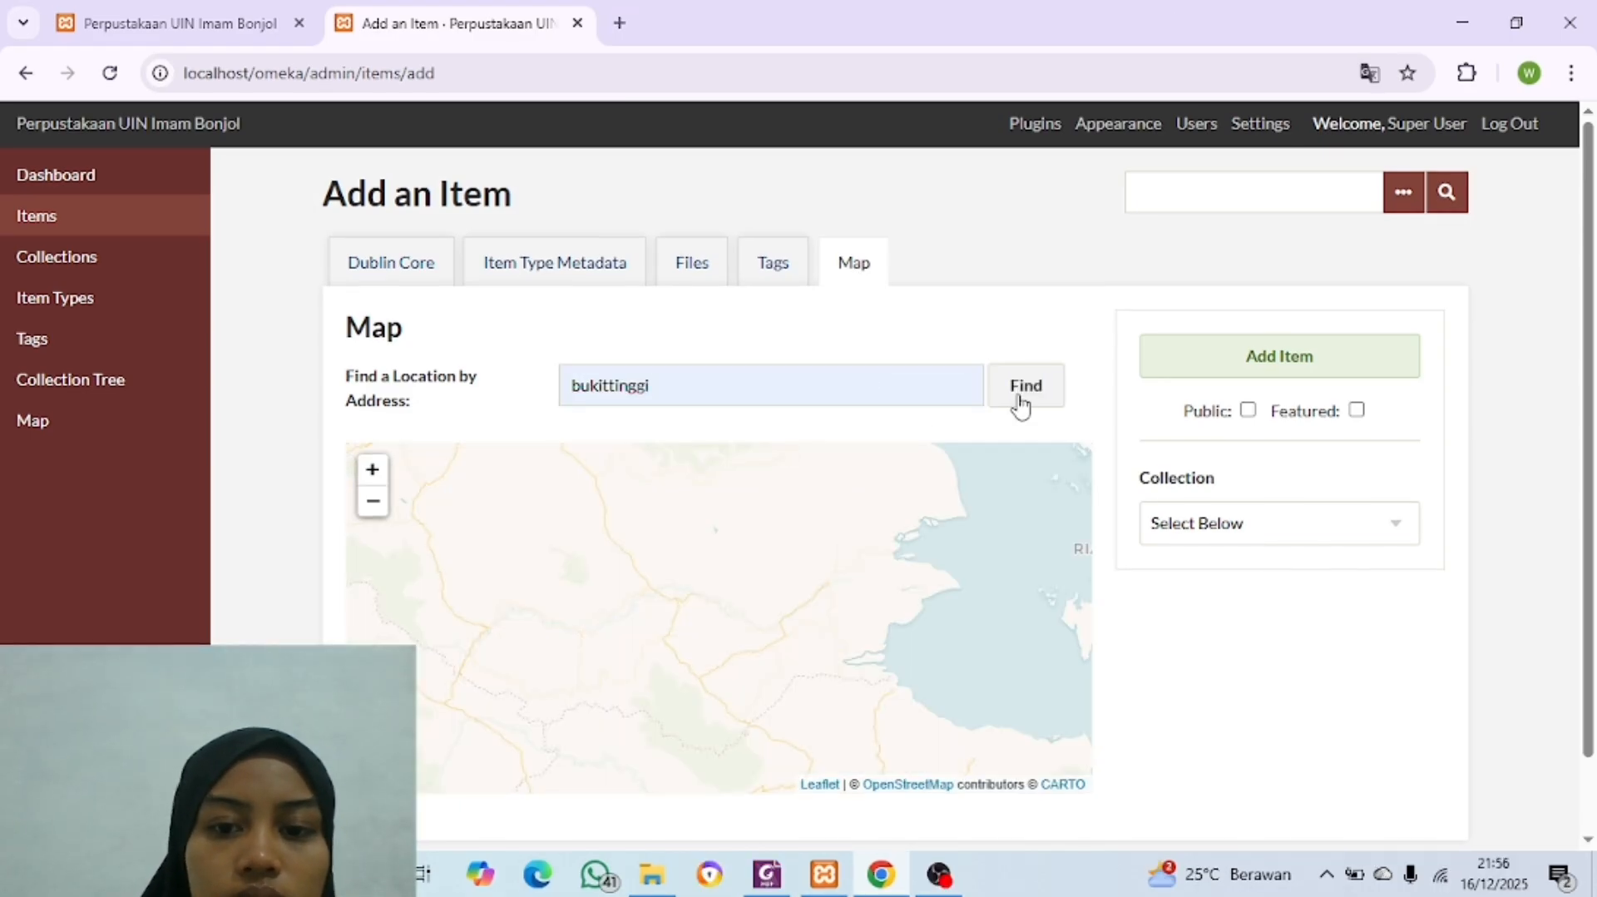
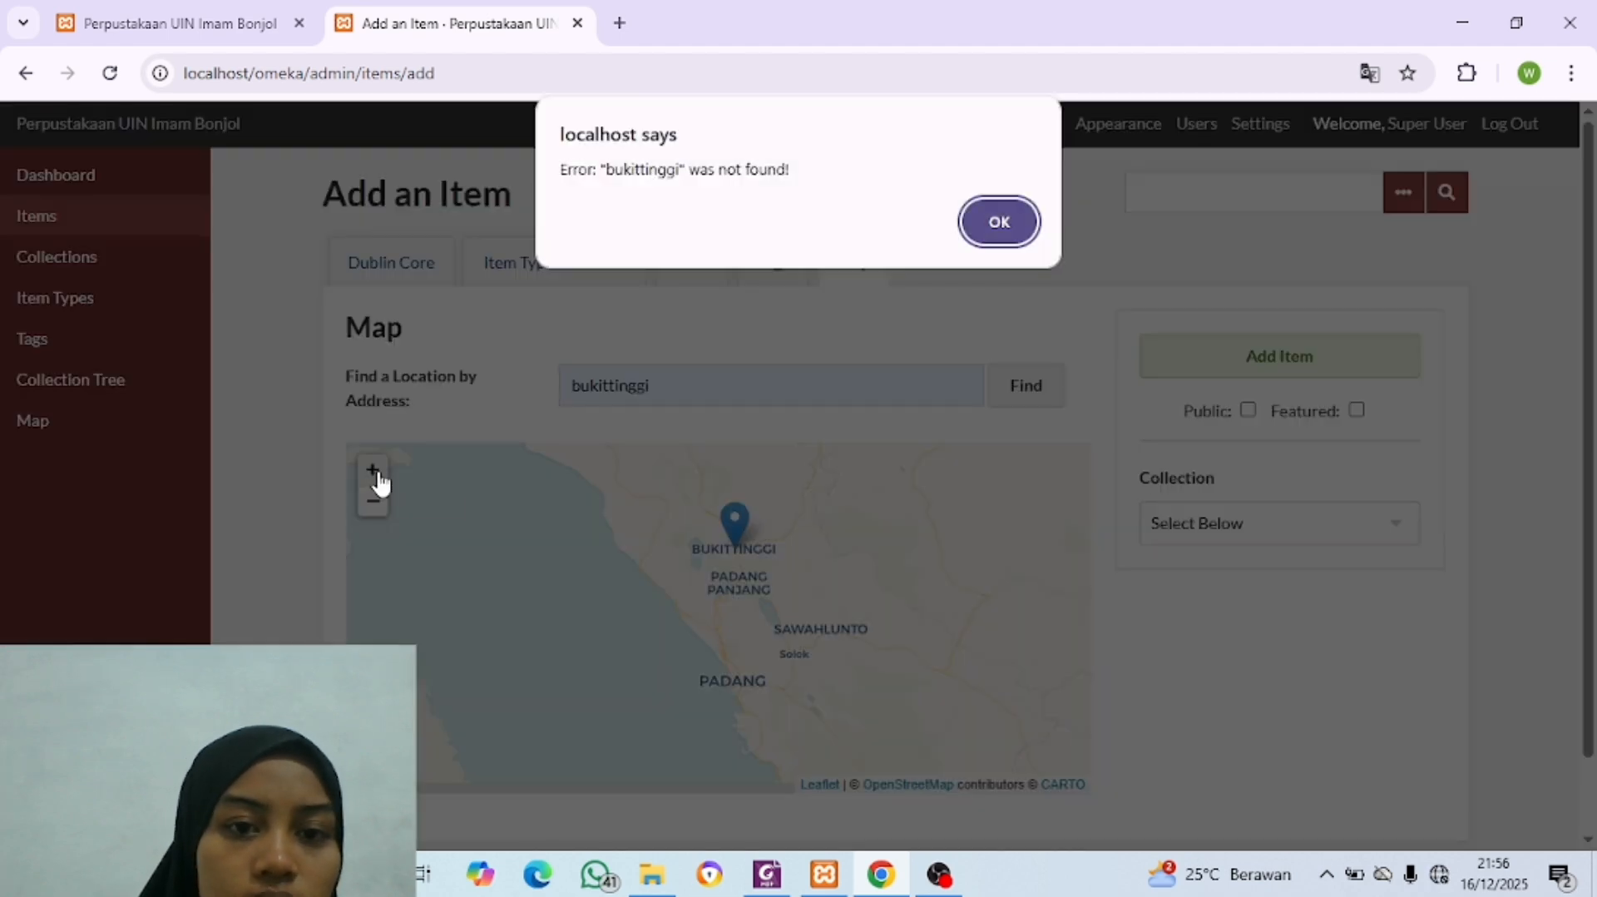
Step: Dismiss the failed address search message and focus the item's map on the marker at Bukittinggi
click(1022, 222)
click(373, 473)
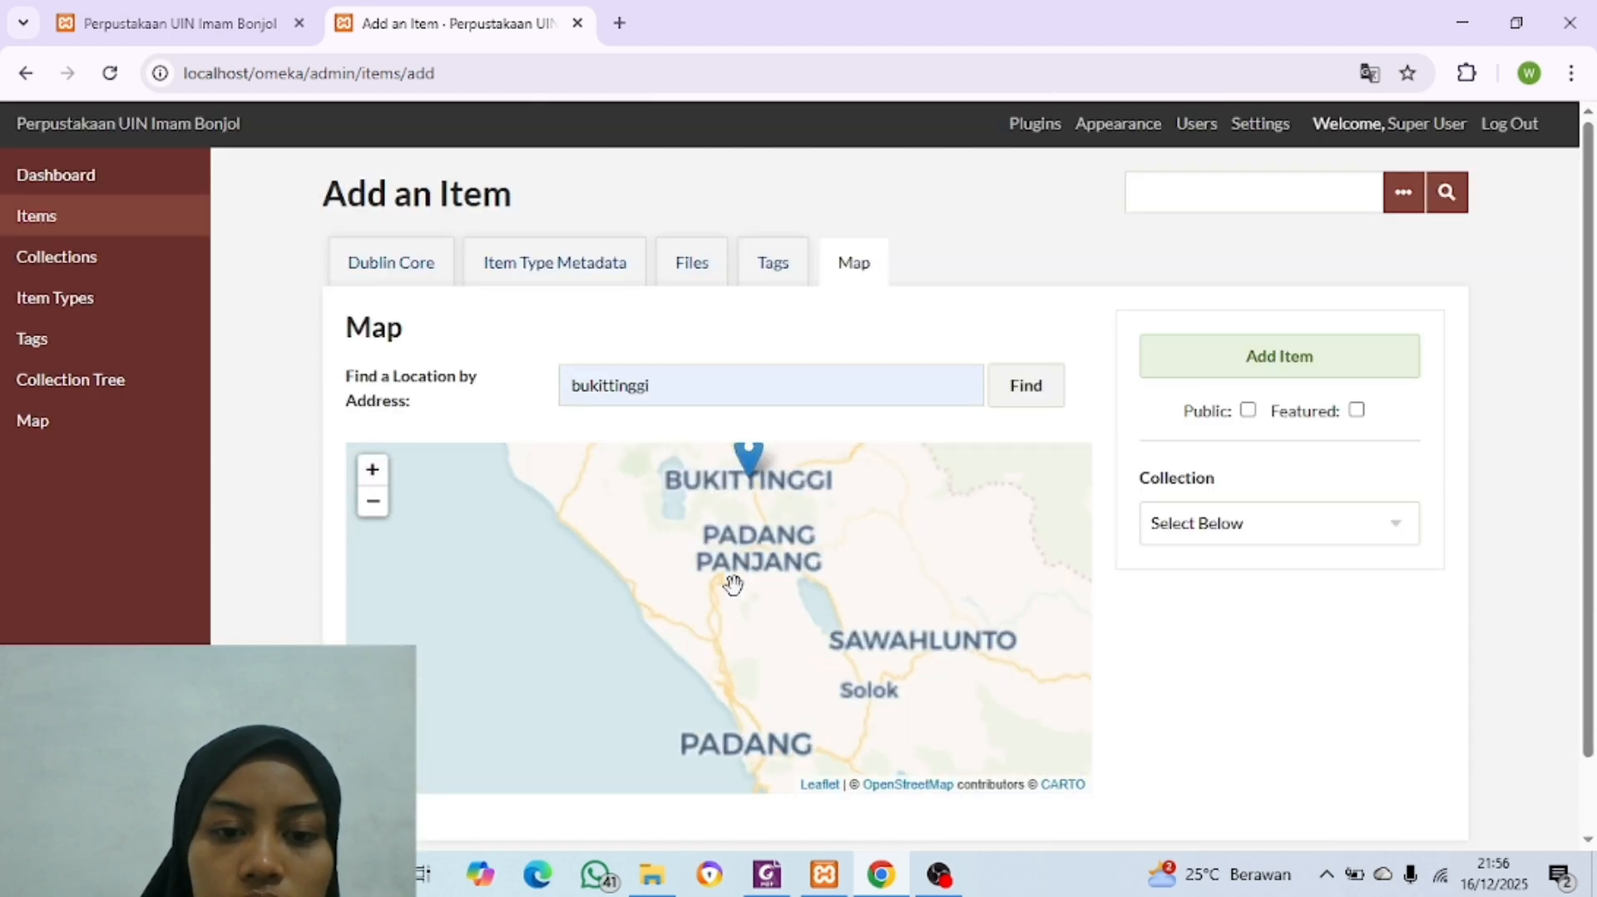
click(374, 472)
click(373, 473)
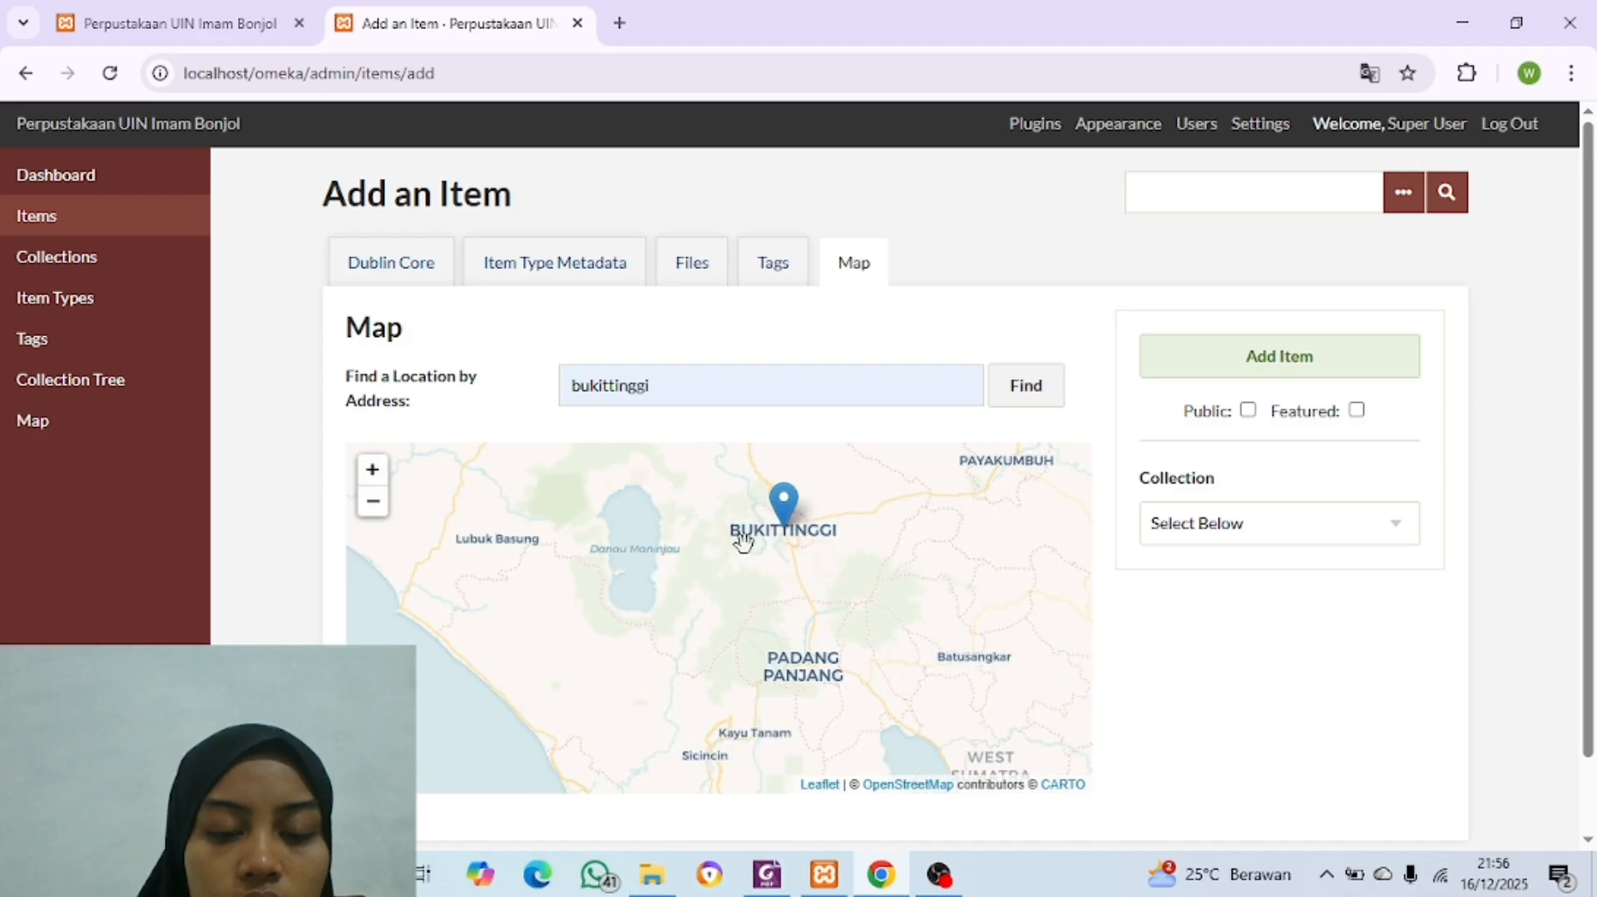
drag(756, 557, 727, 613)
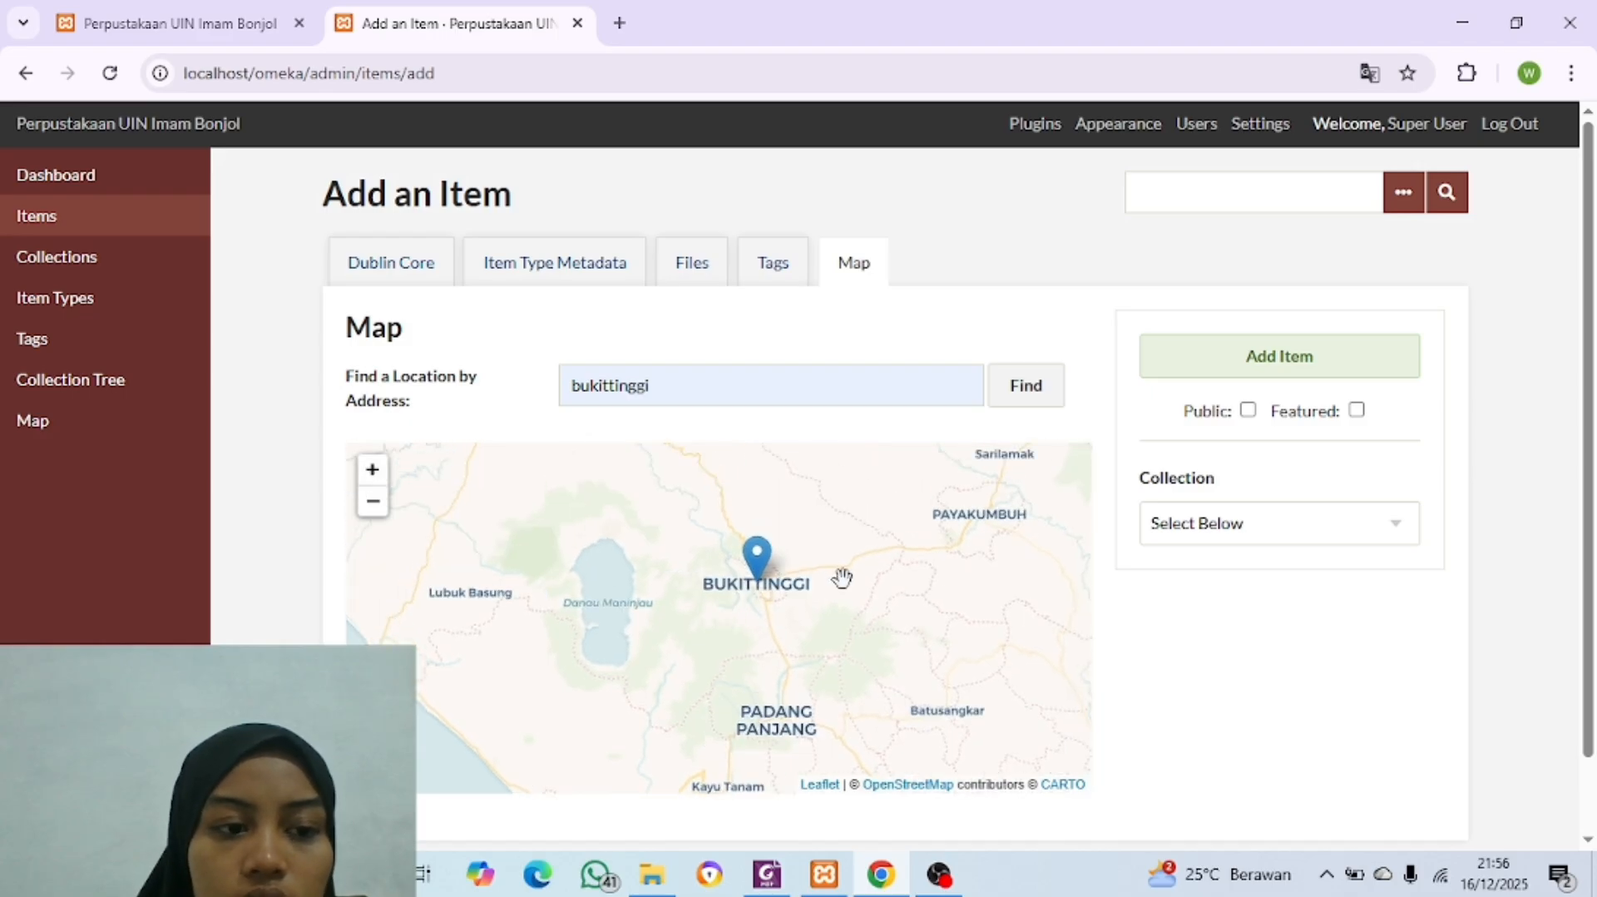
Step: Attach Jam Gadang.jpg from the Photo folder inside File Item Digital to the item
click(689, 263)
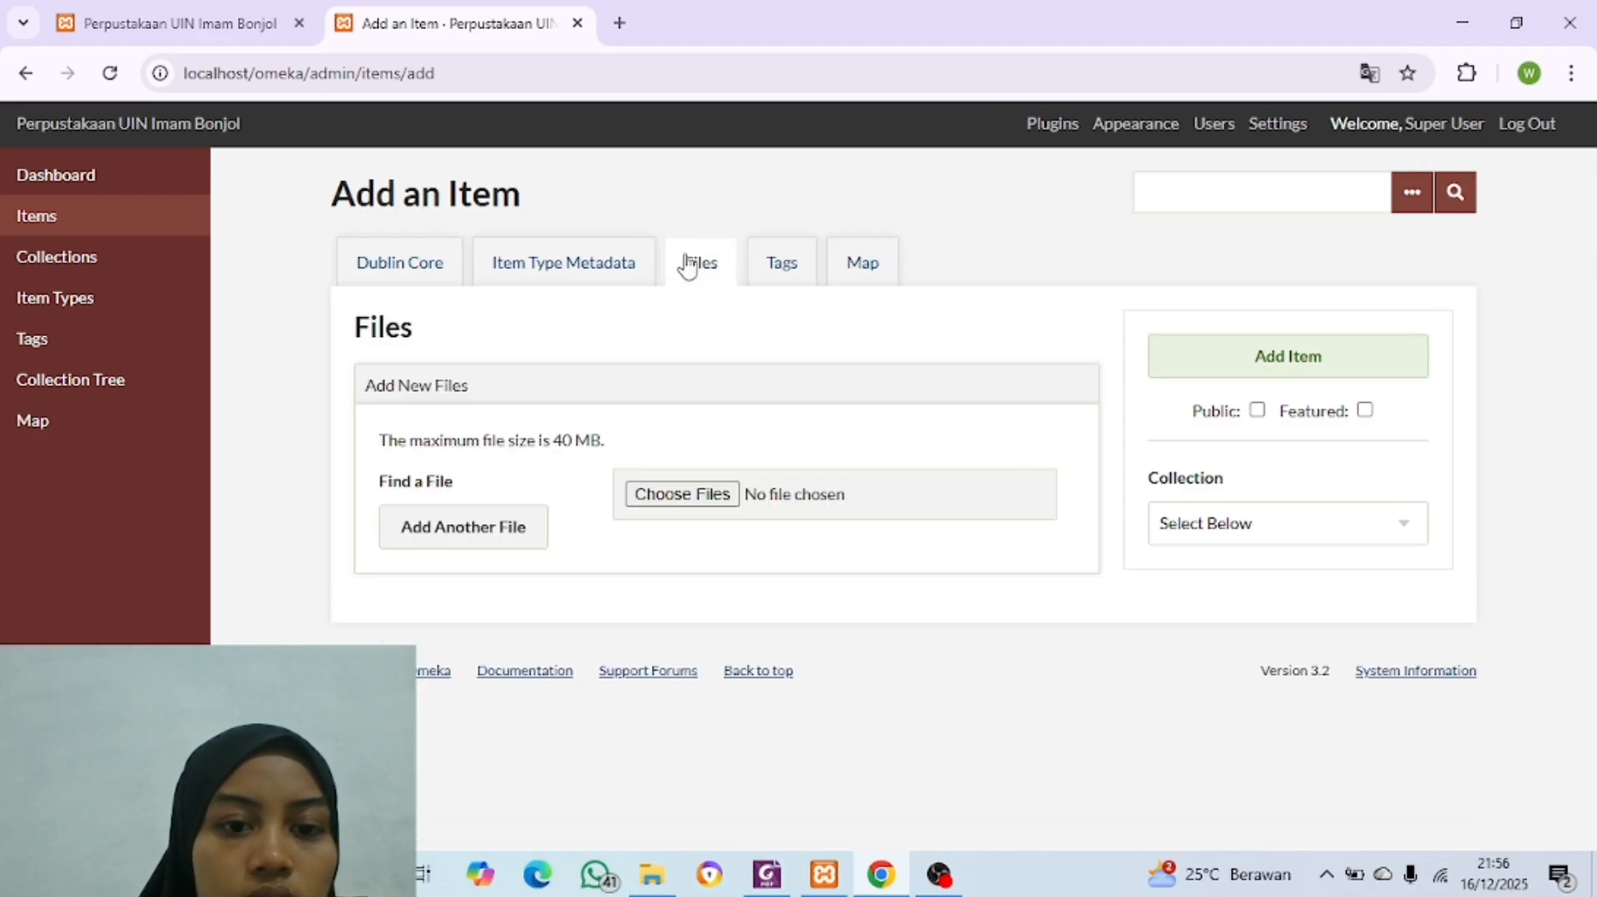
click(667, 500)
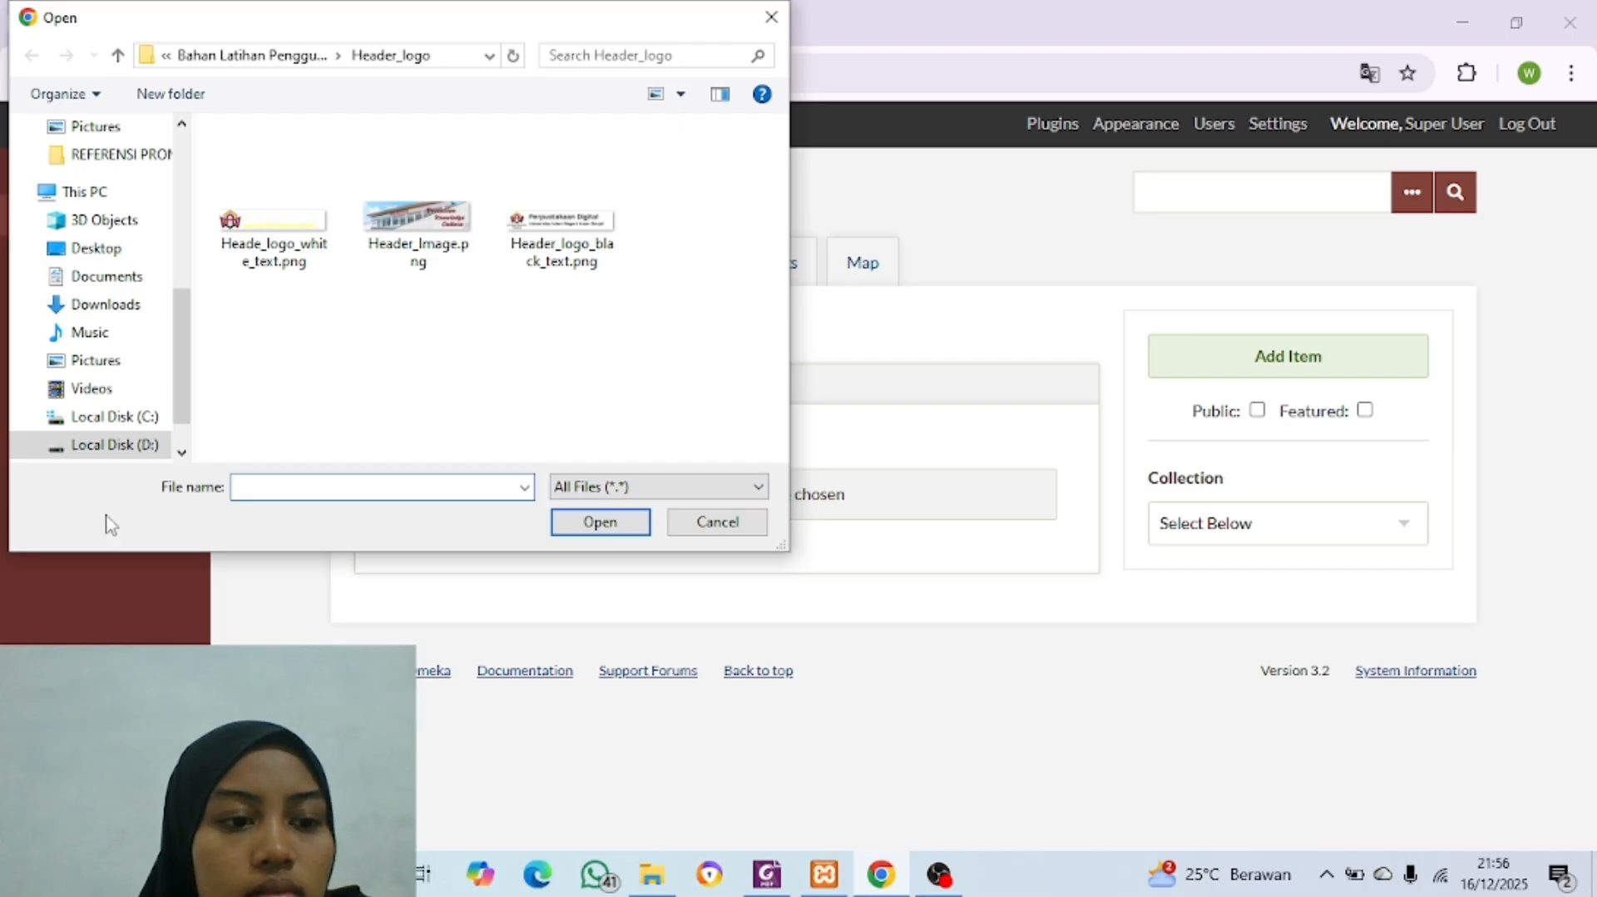
click(114, 444)
double_click(423, 189)
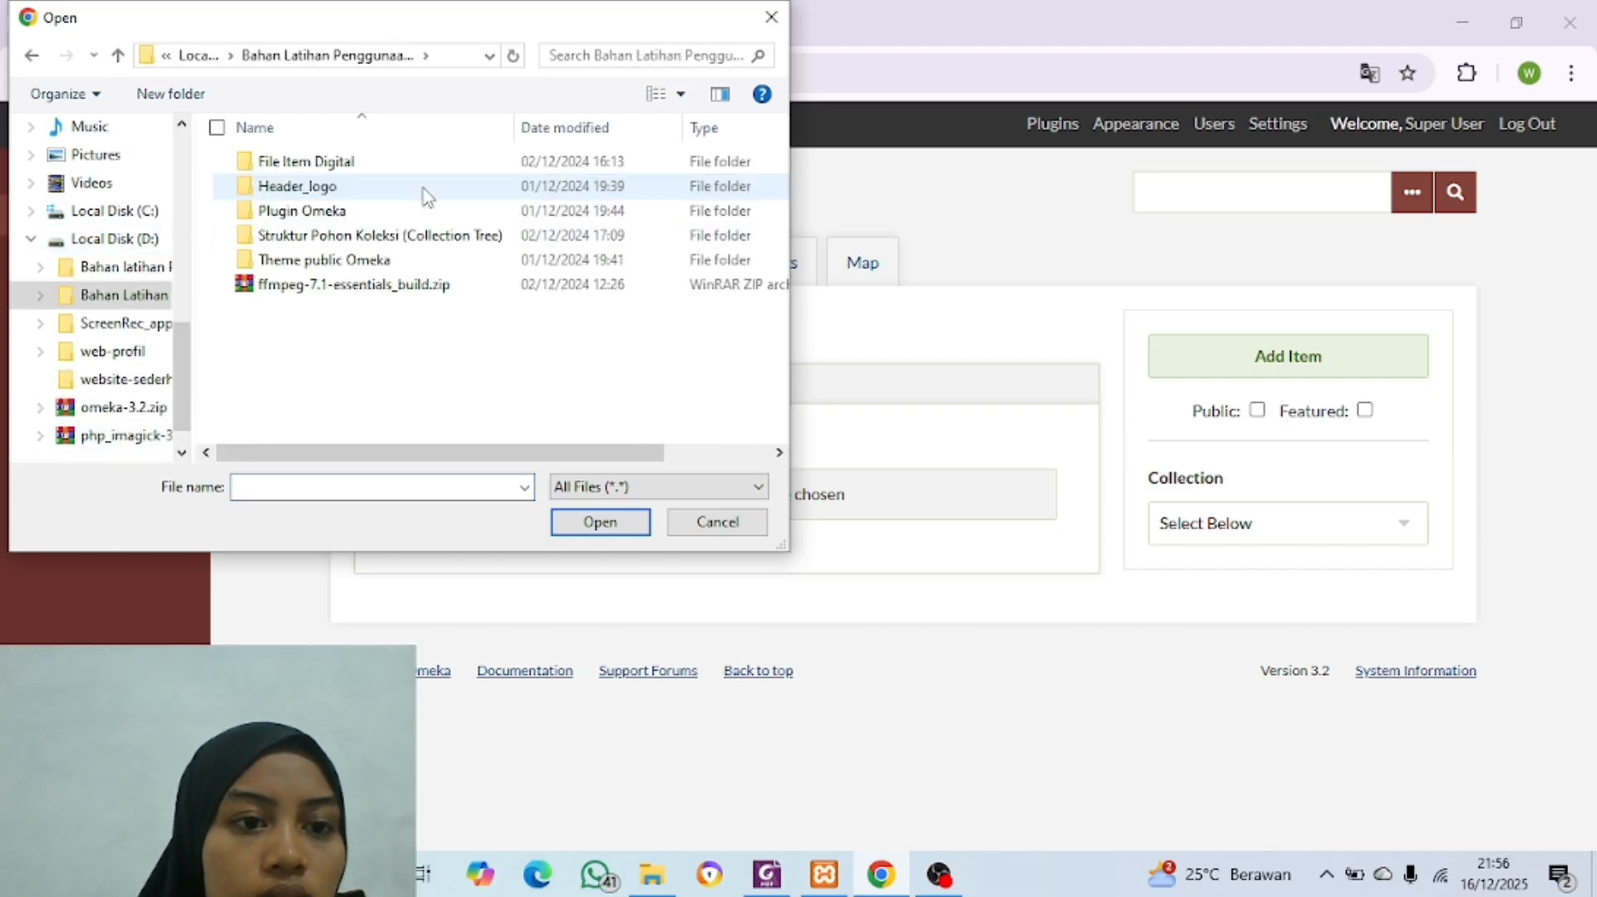
double_click(466, 162)
double_click(470, 163)
click(465, 166)
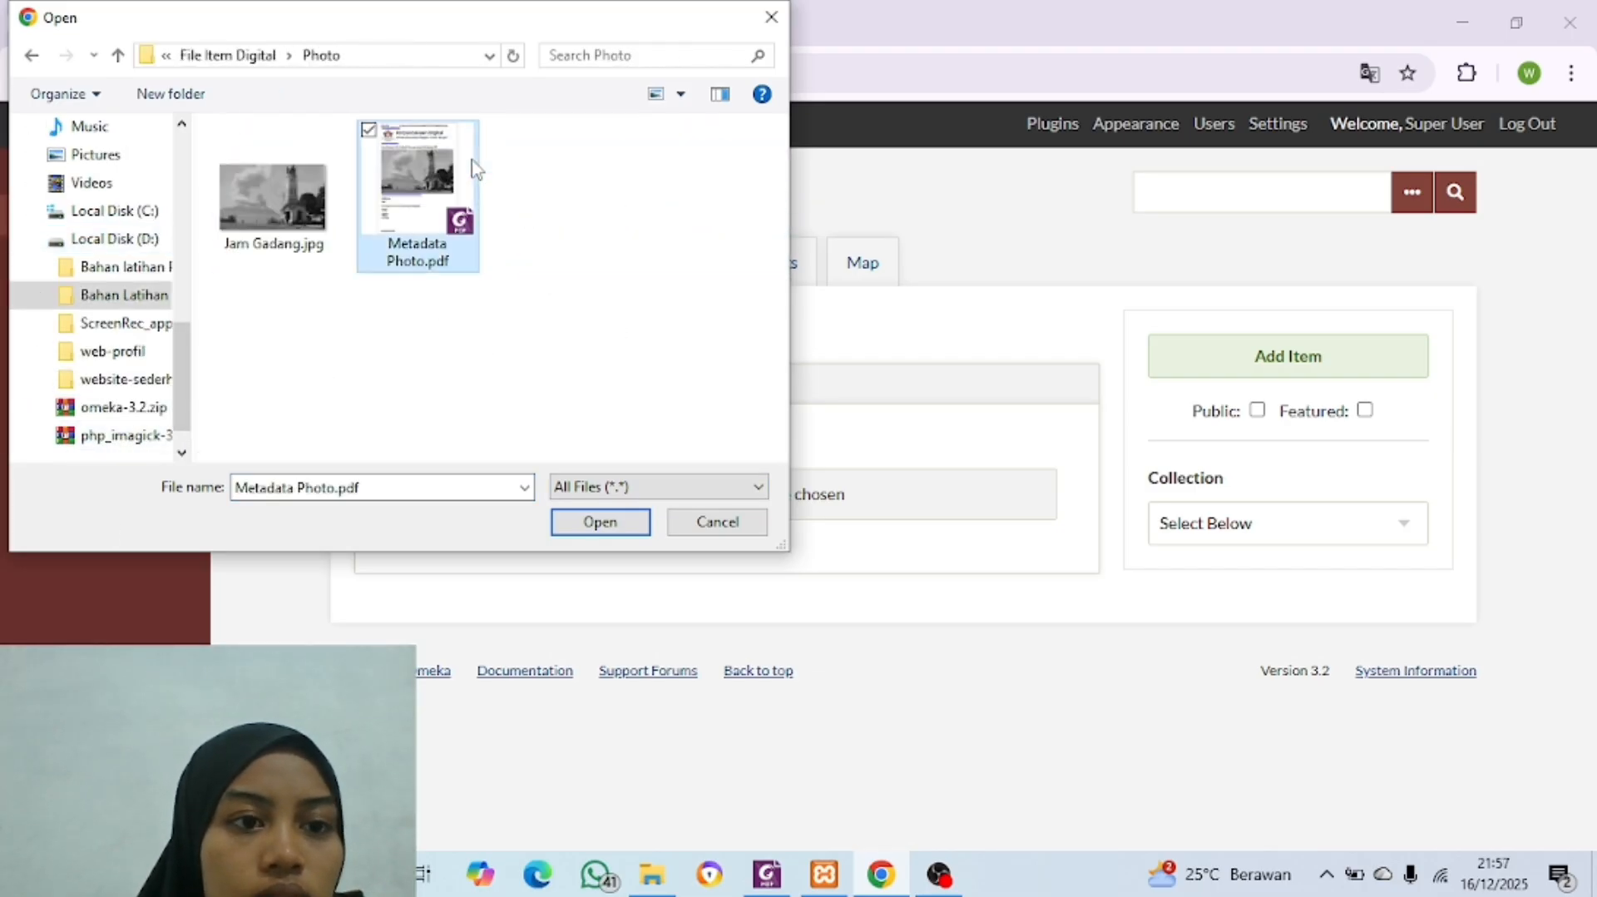
click(301, 226)
click(600, 523)
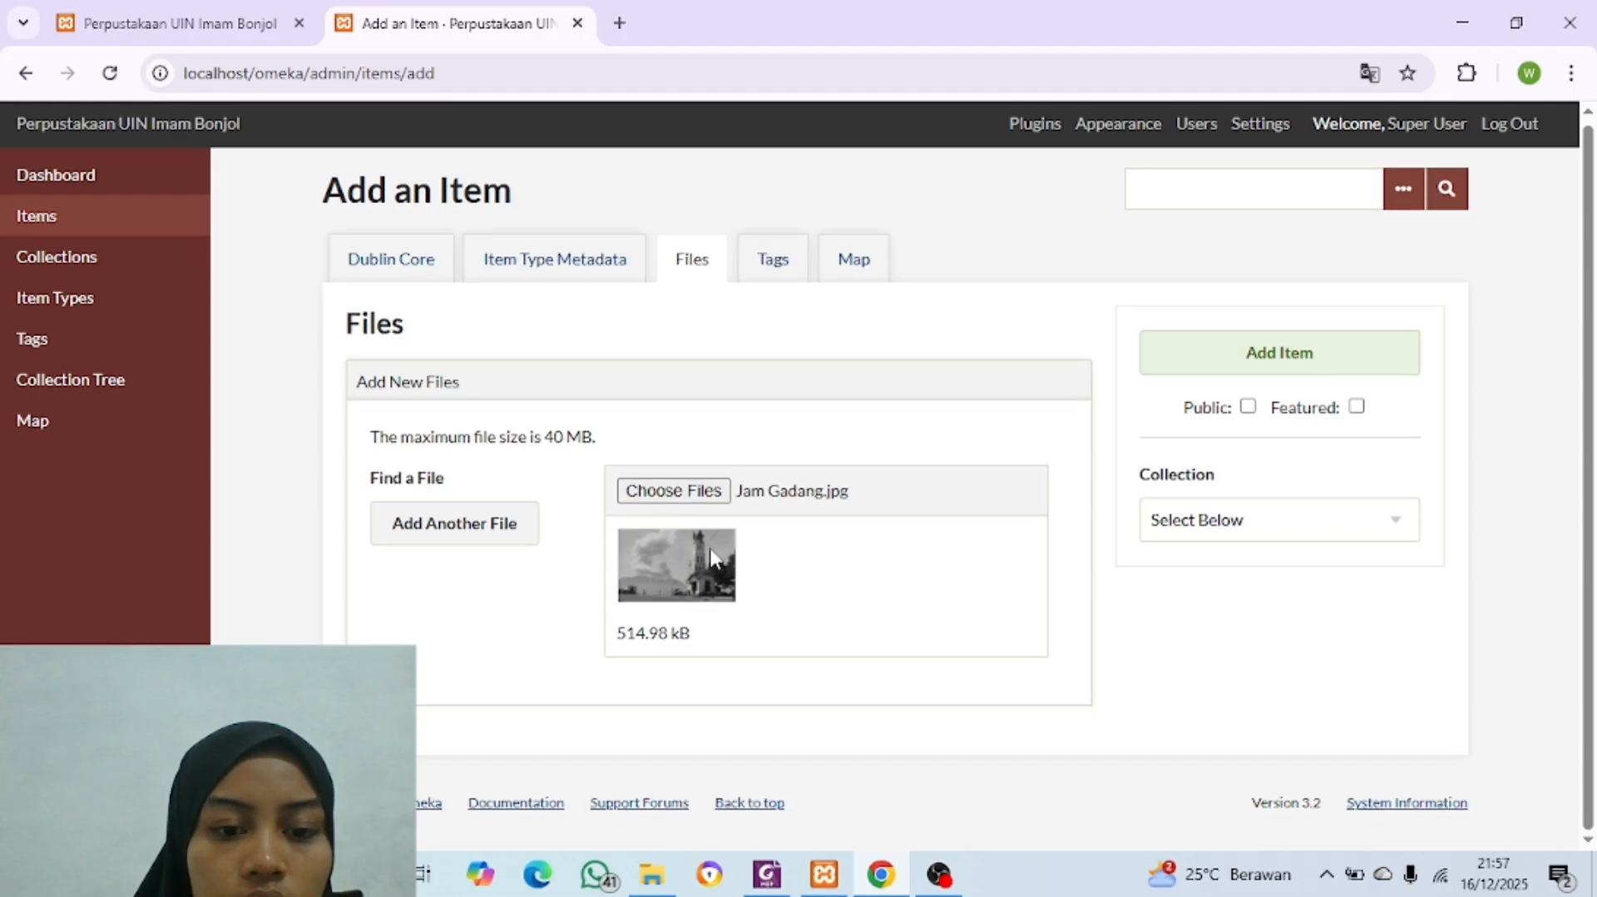
scroll(553, 404, up, 1)
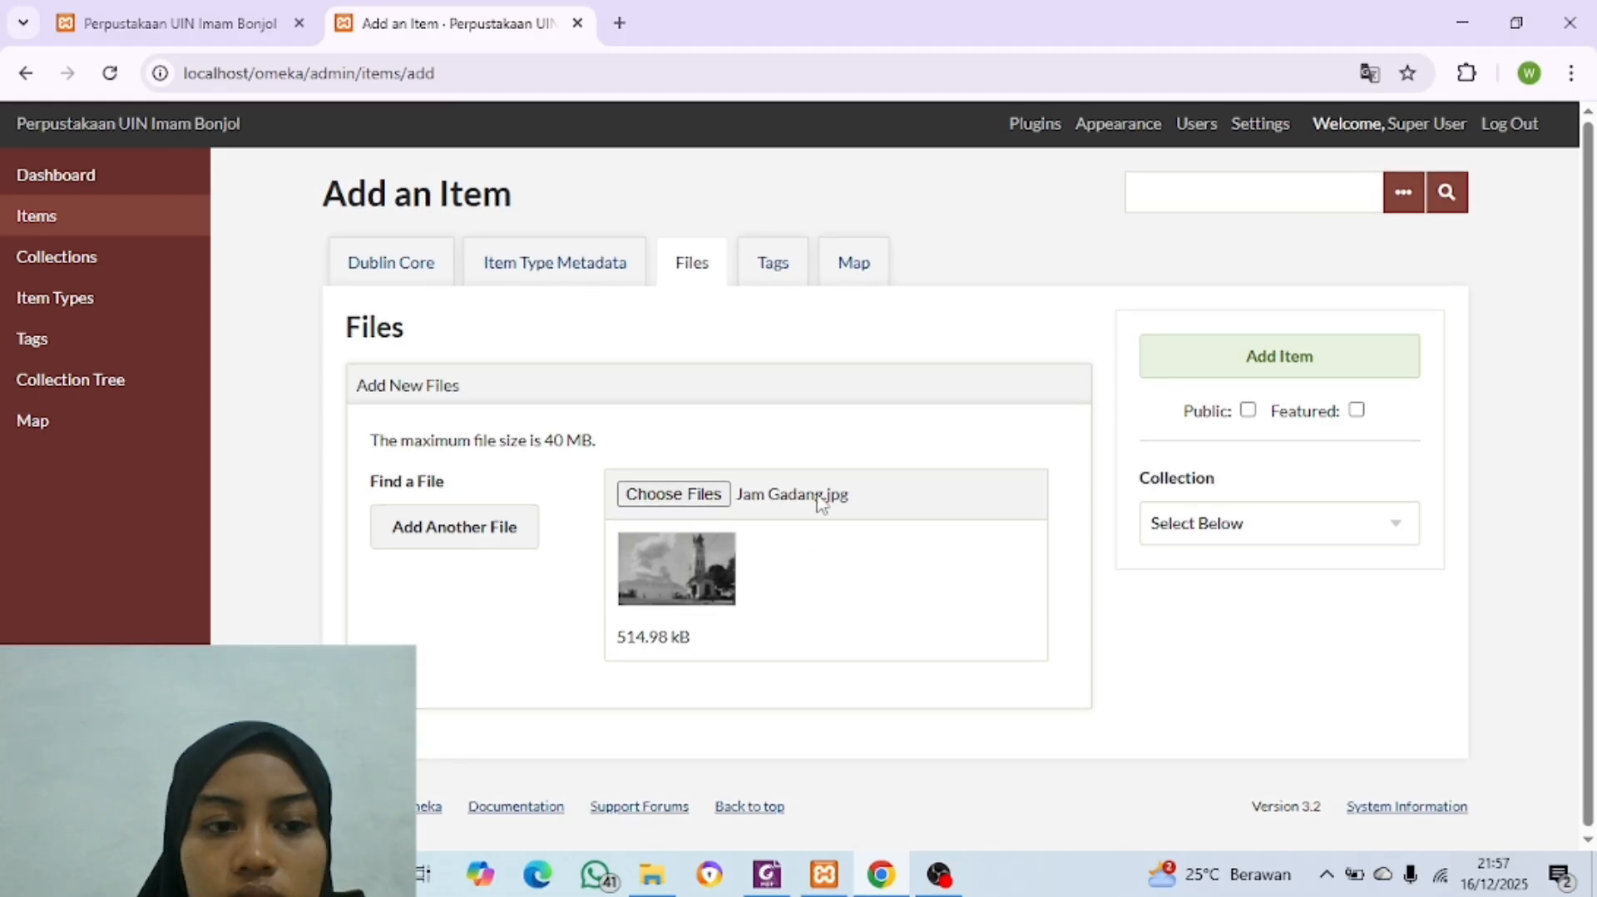
Step: Make the item public, assign it to the Arsip Uin Imam Bonjol collection and add it
click(771, 271)
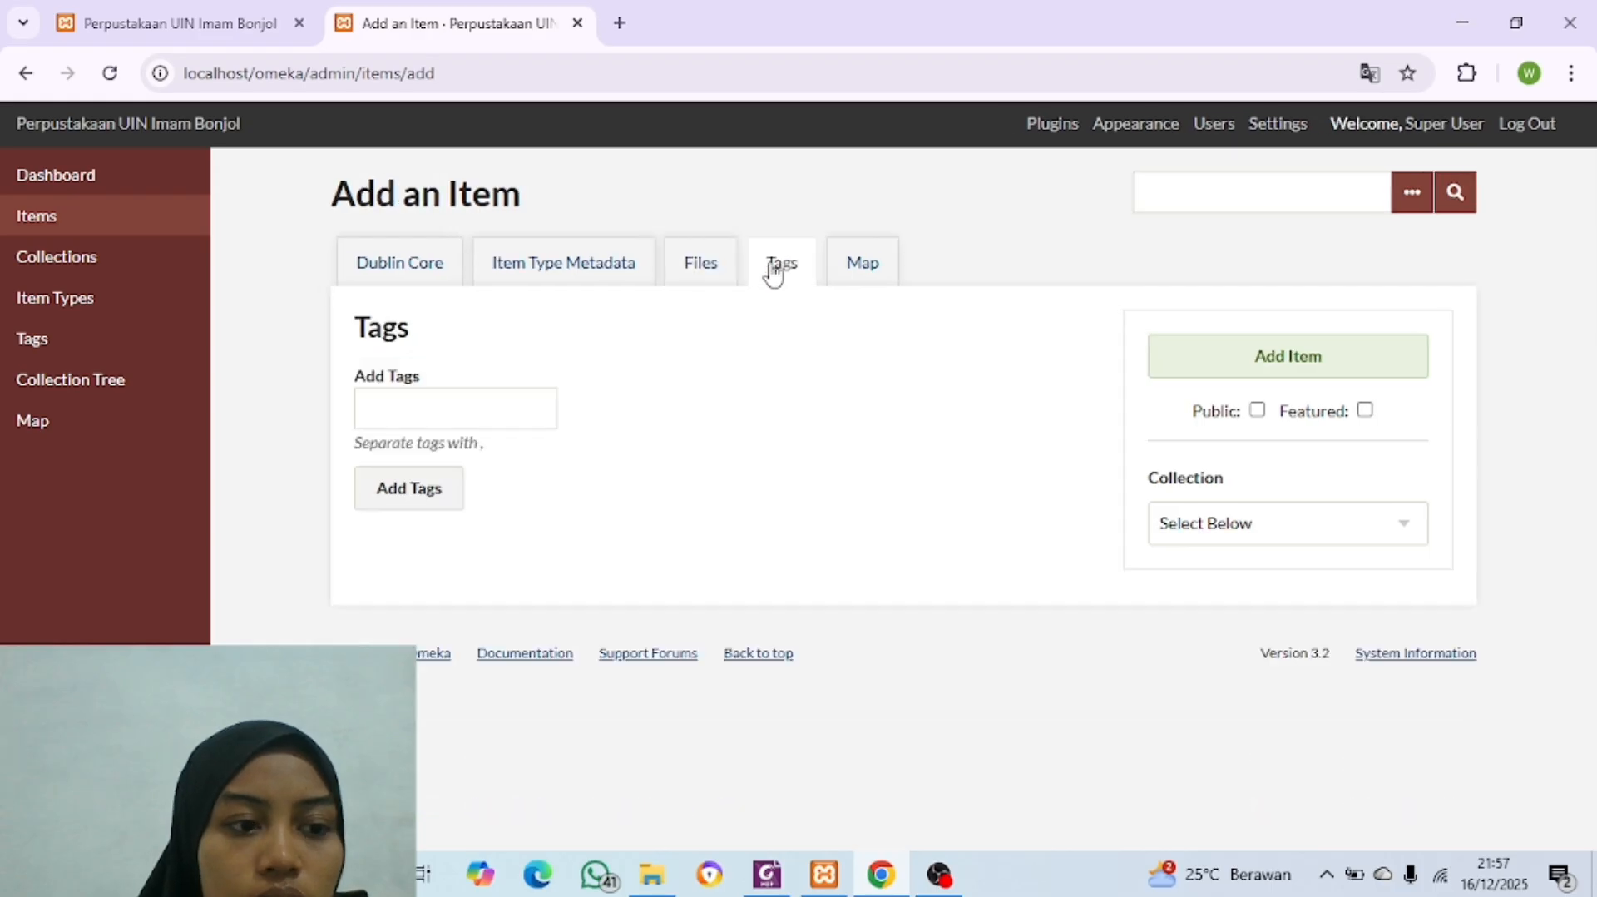
click(859, 266)
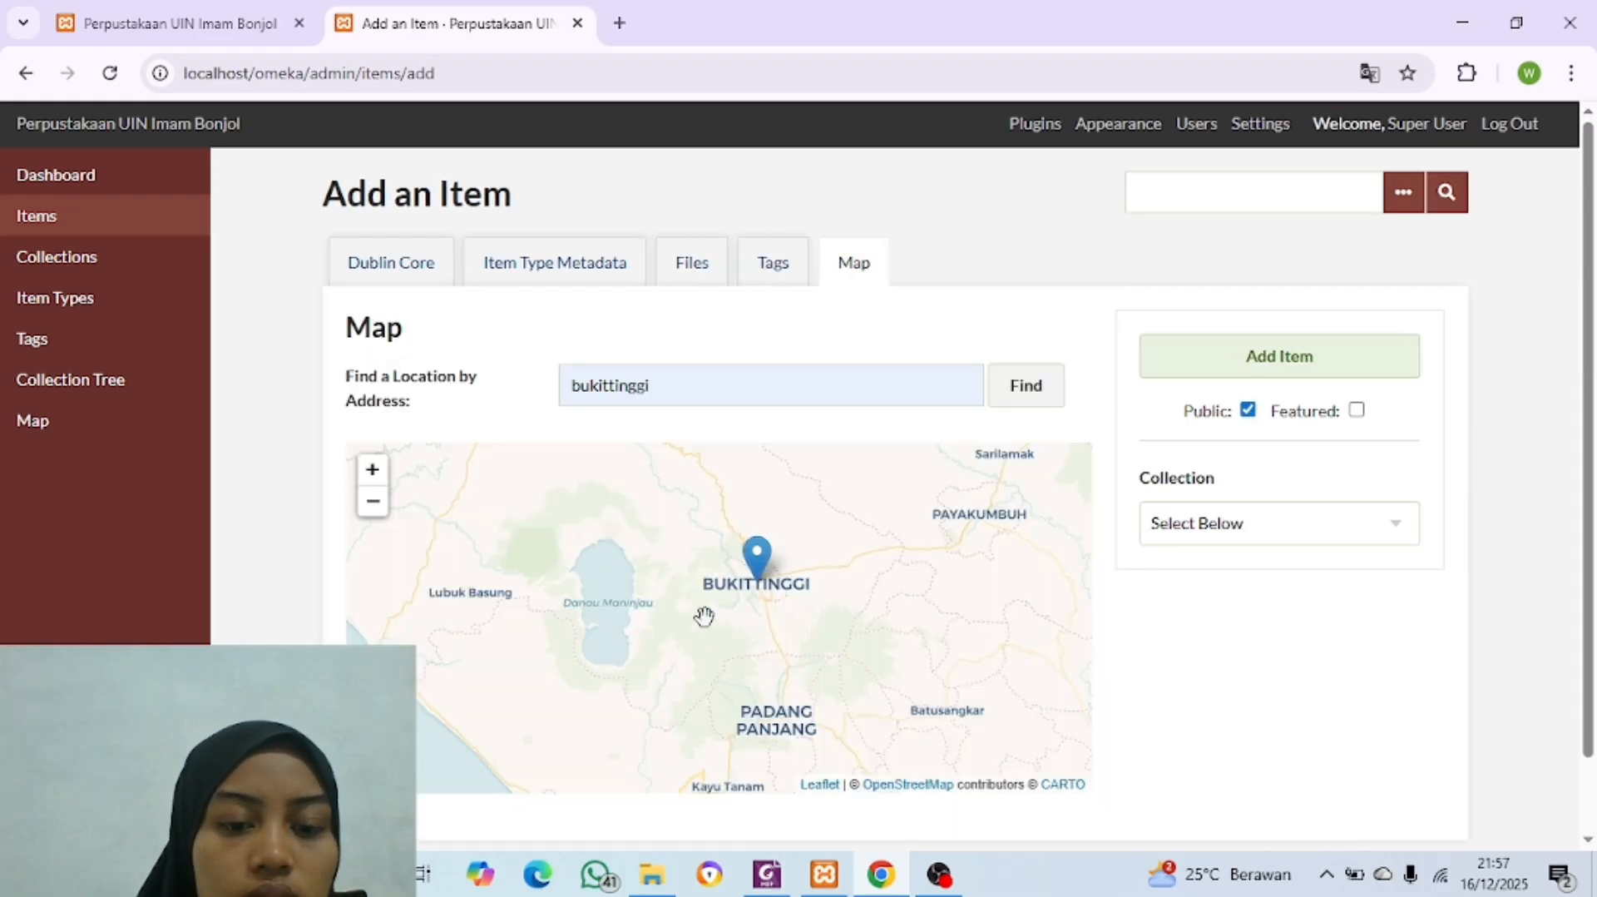
click(1251, 533)
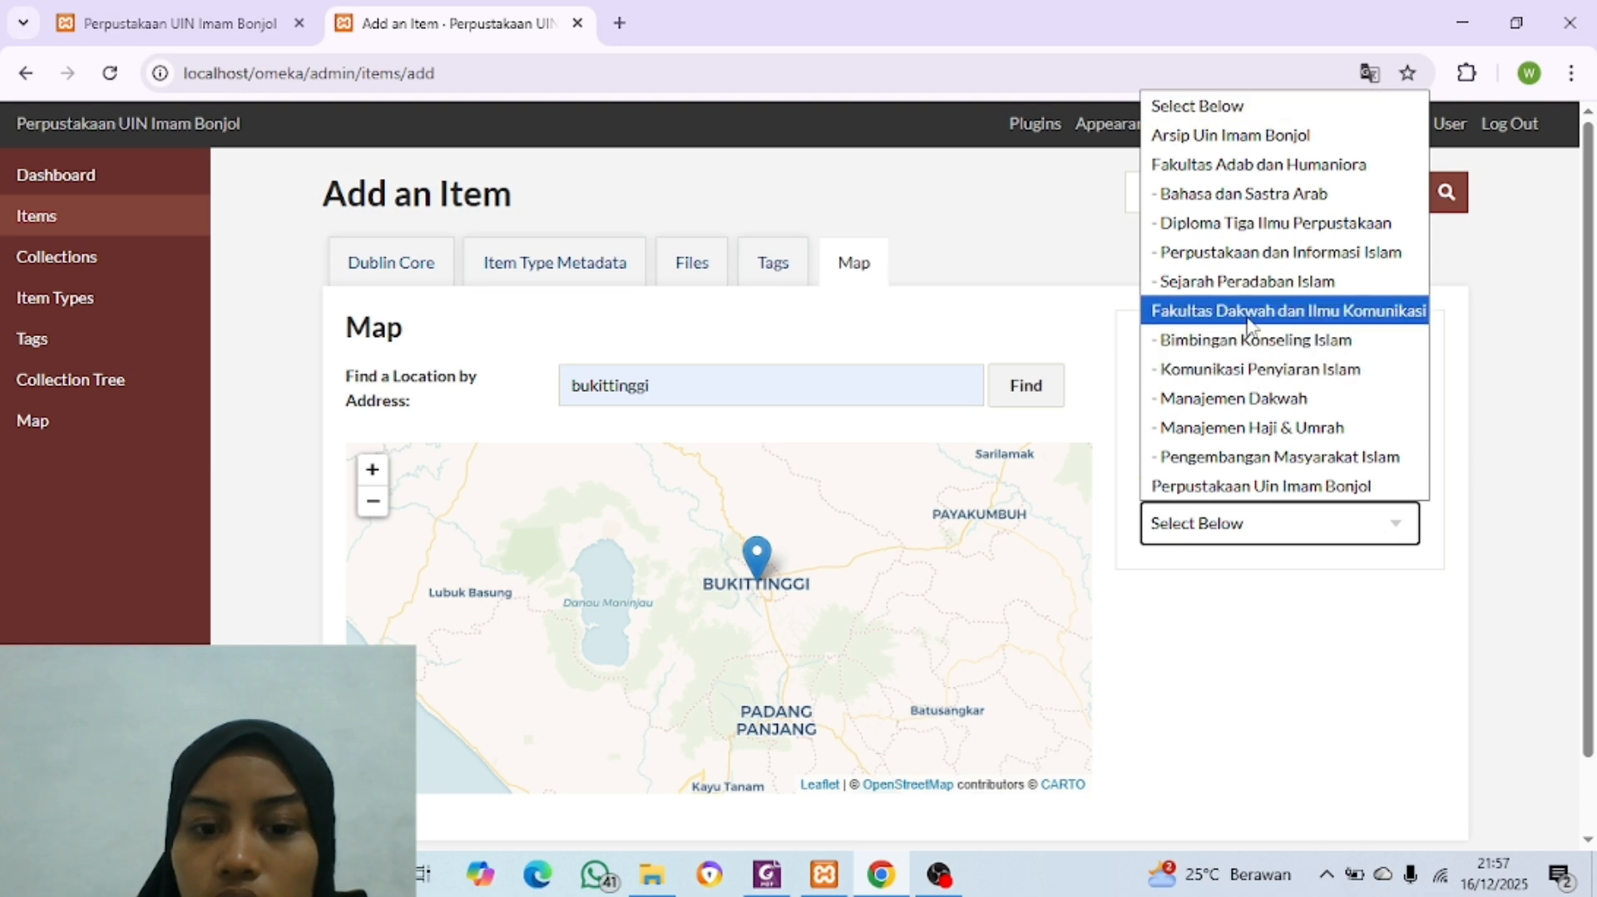
click(1209, 135)
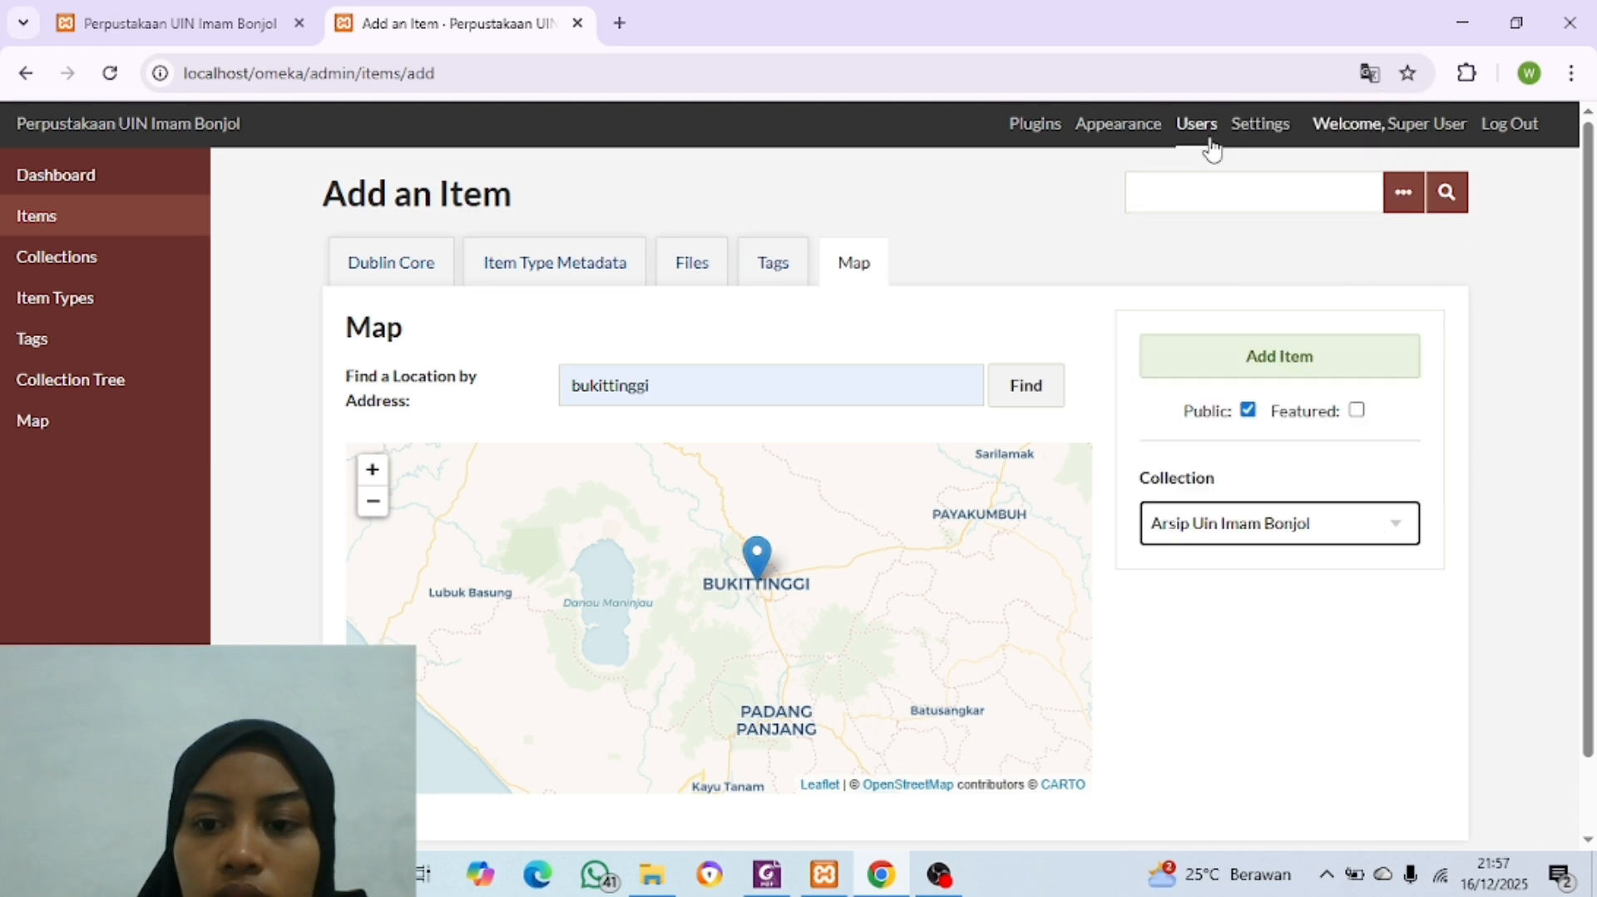
click(1292, 378)
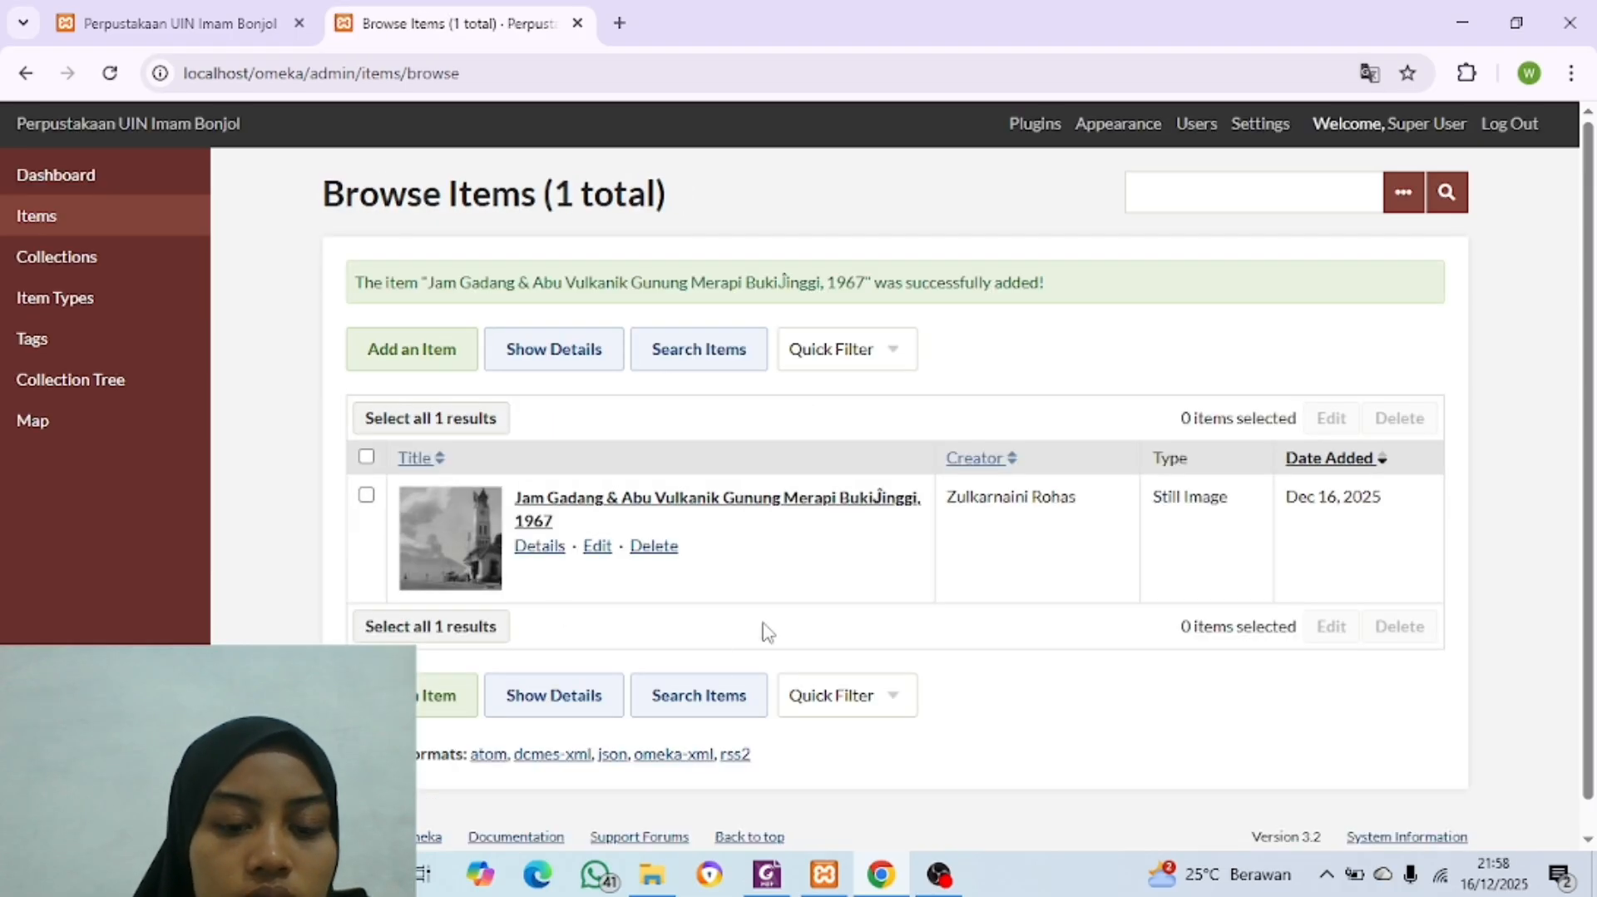
Step: Reload the public site's home page and open the Jam Gadang item from the recently added items
scroll(770, 468, down, 1)
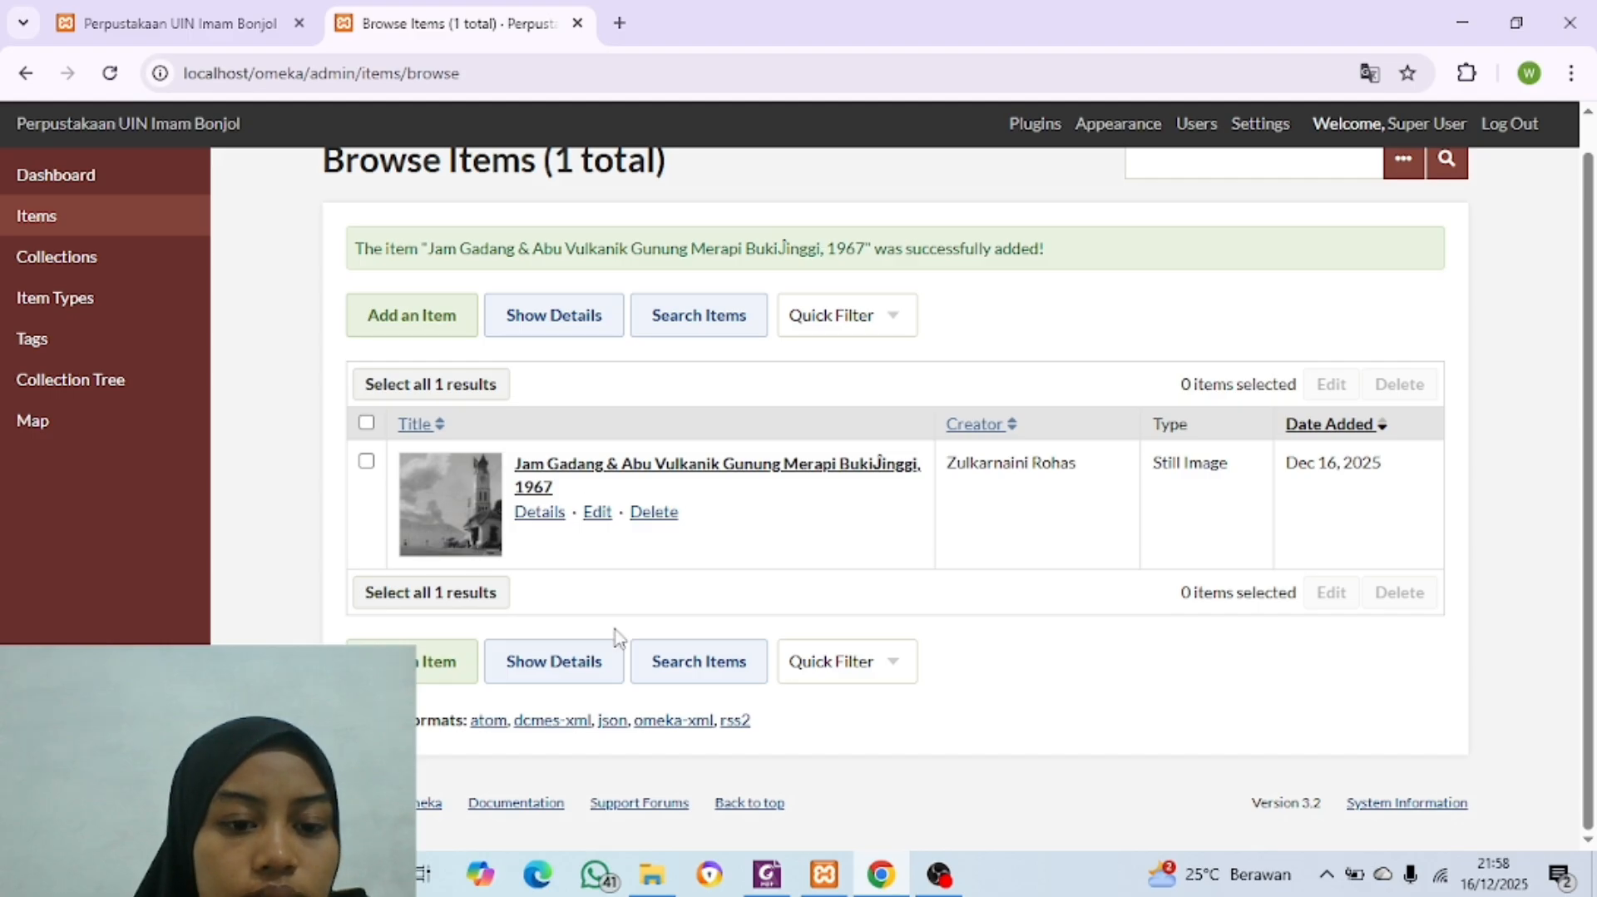
scroll(668, 580, up, 1)
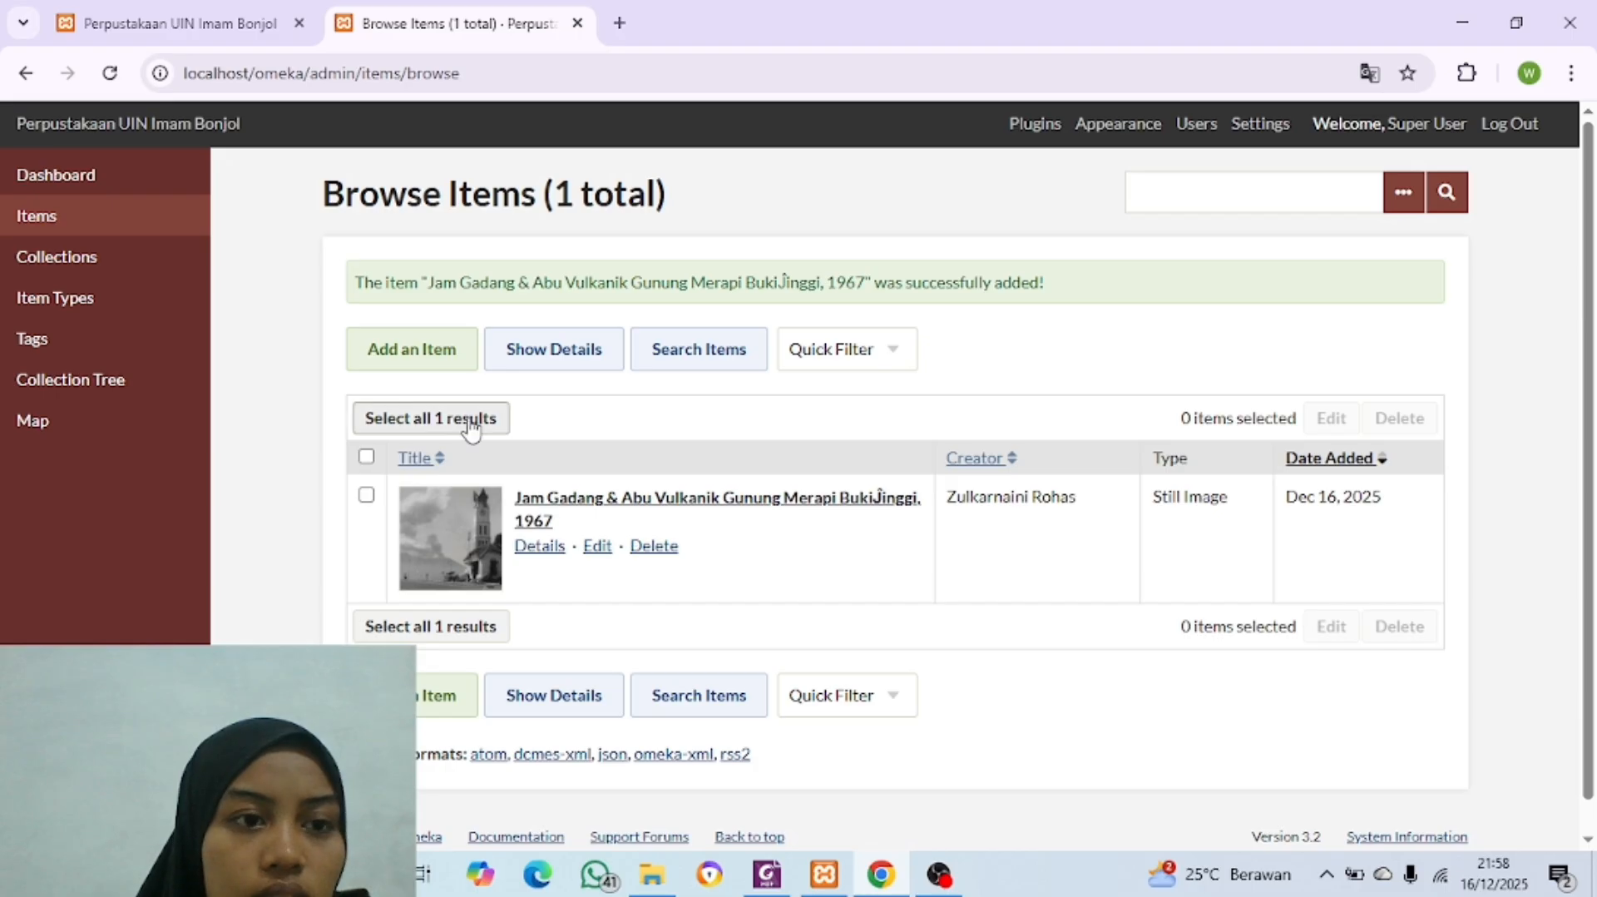
click(223, 25)
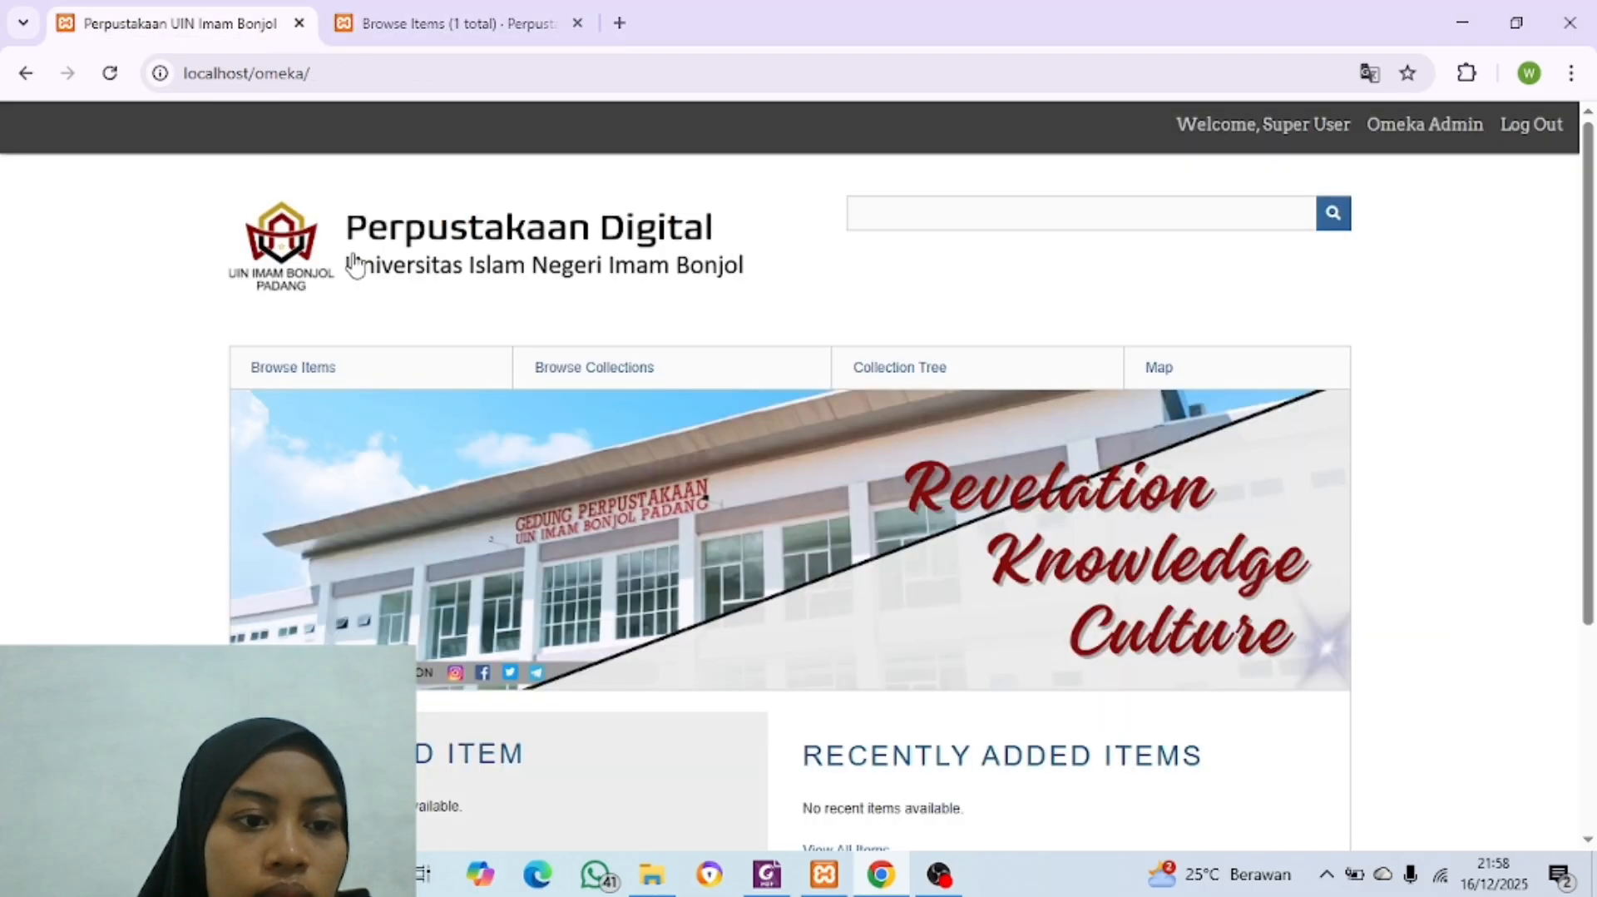
click(110, 73)
scroll(962, 612, down, 4)
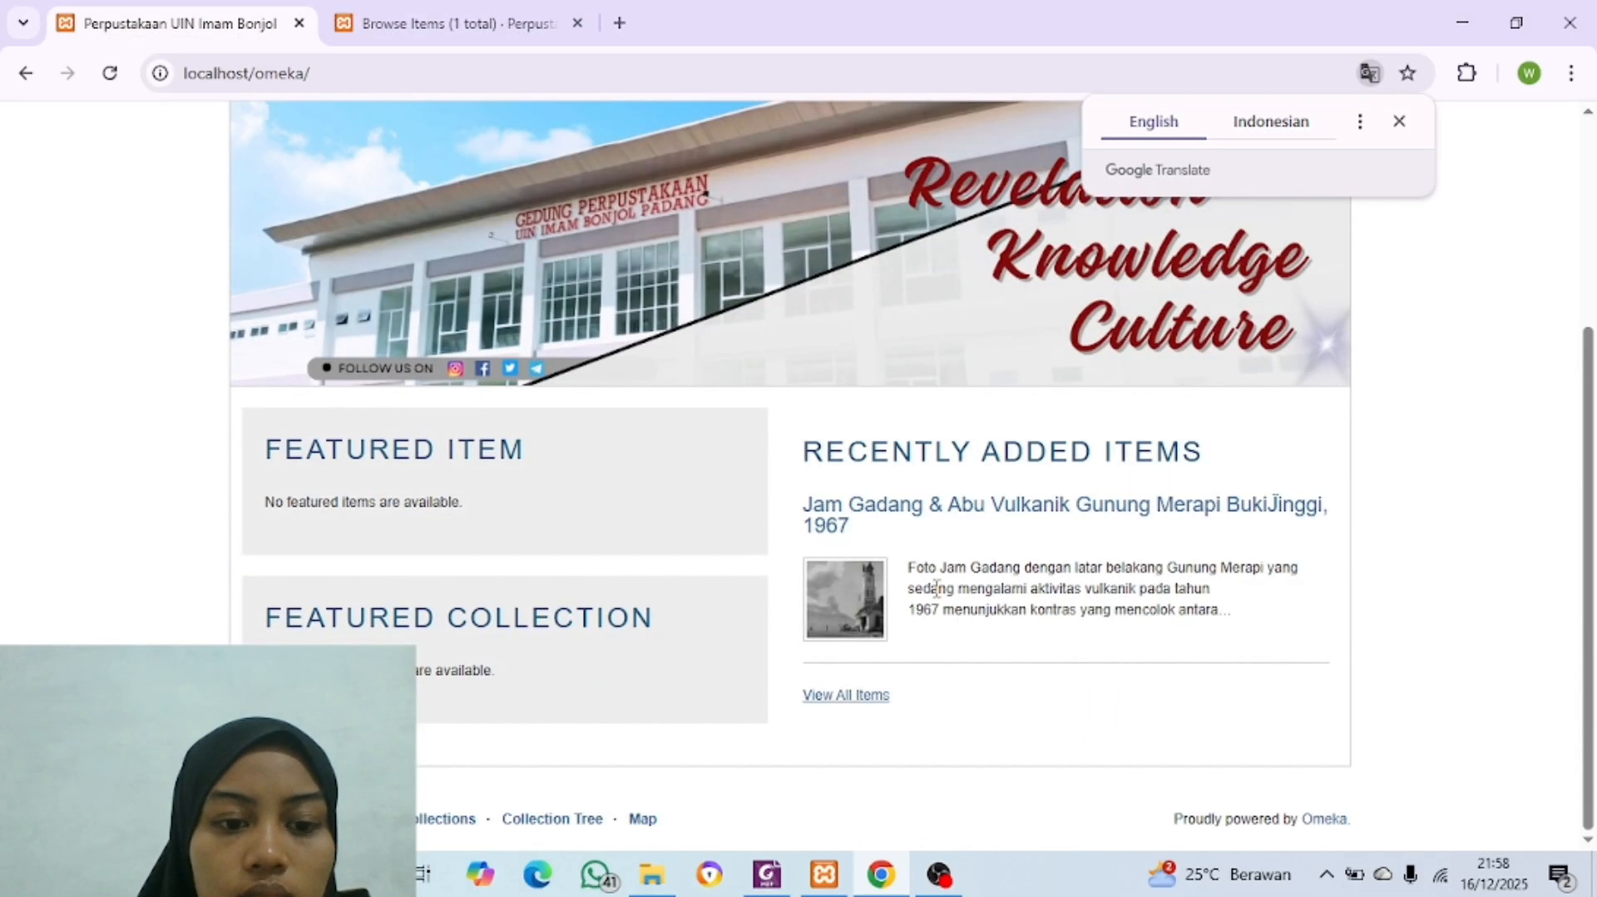
scroll(941, 555, up, 4)
scroll(940, 556, down, 4)
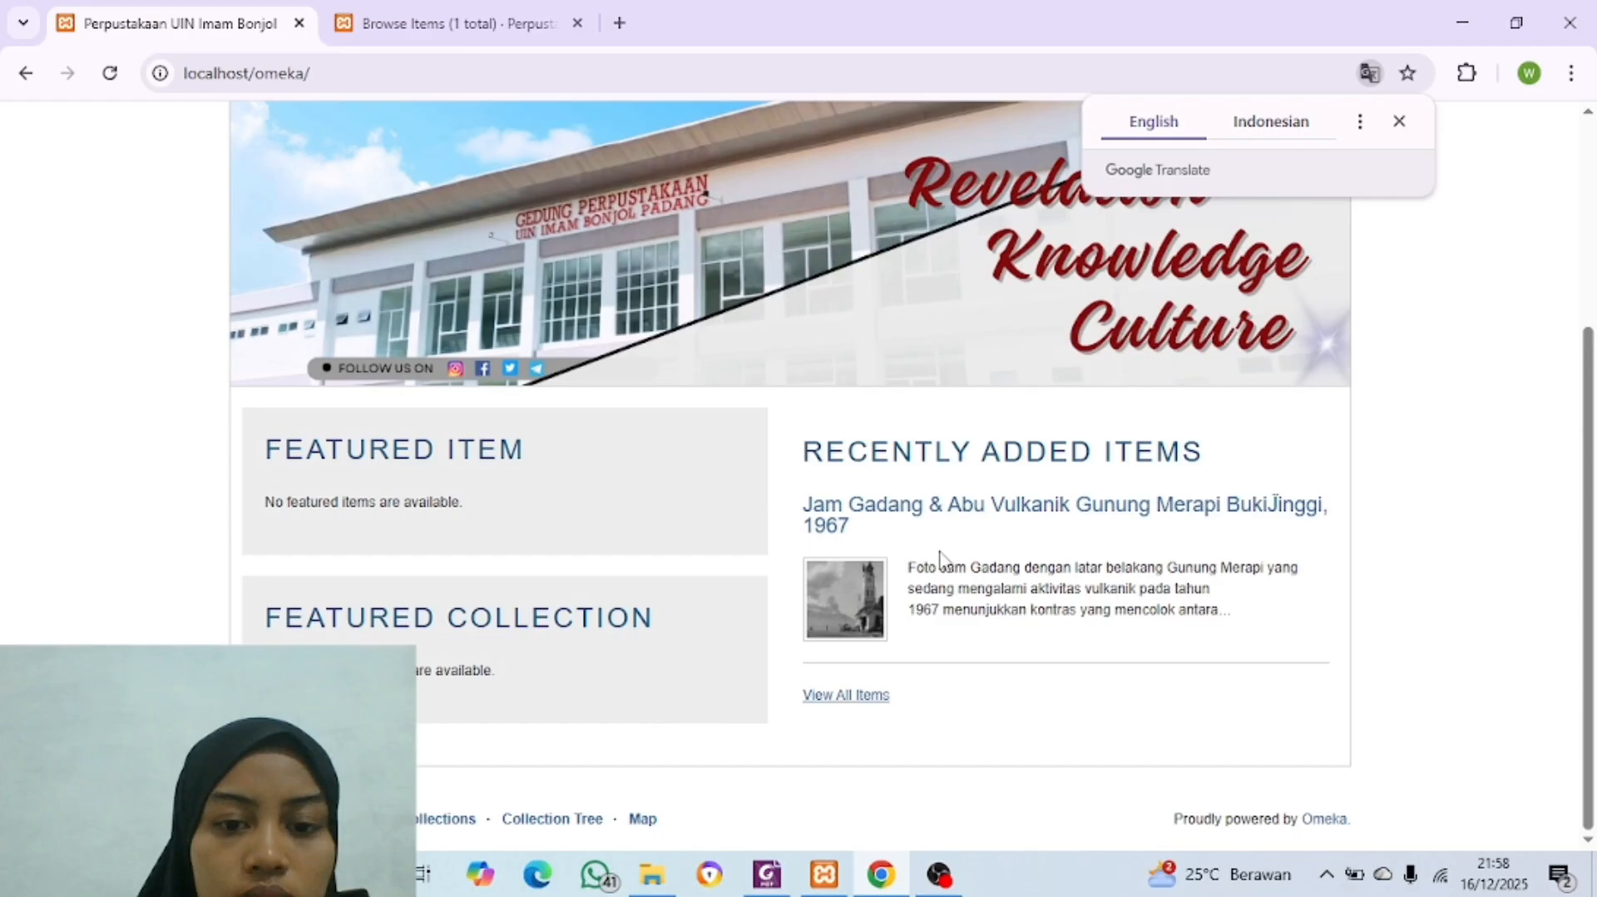
click(1001, 516)
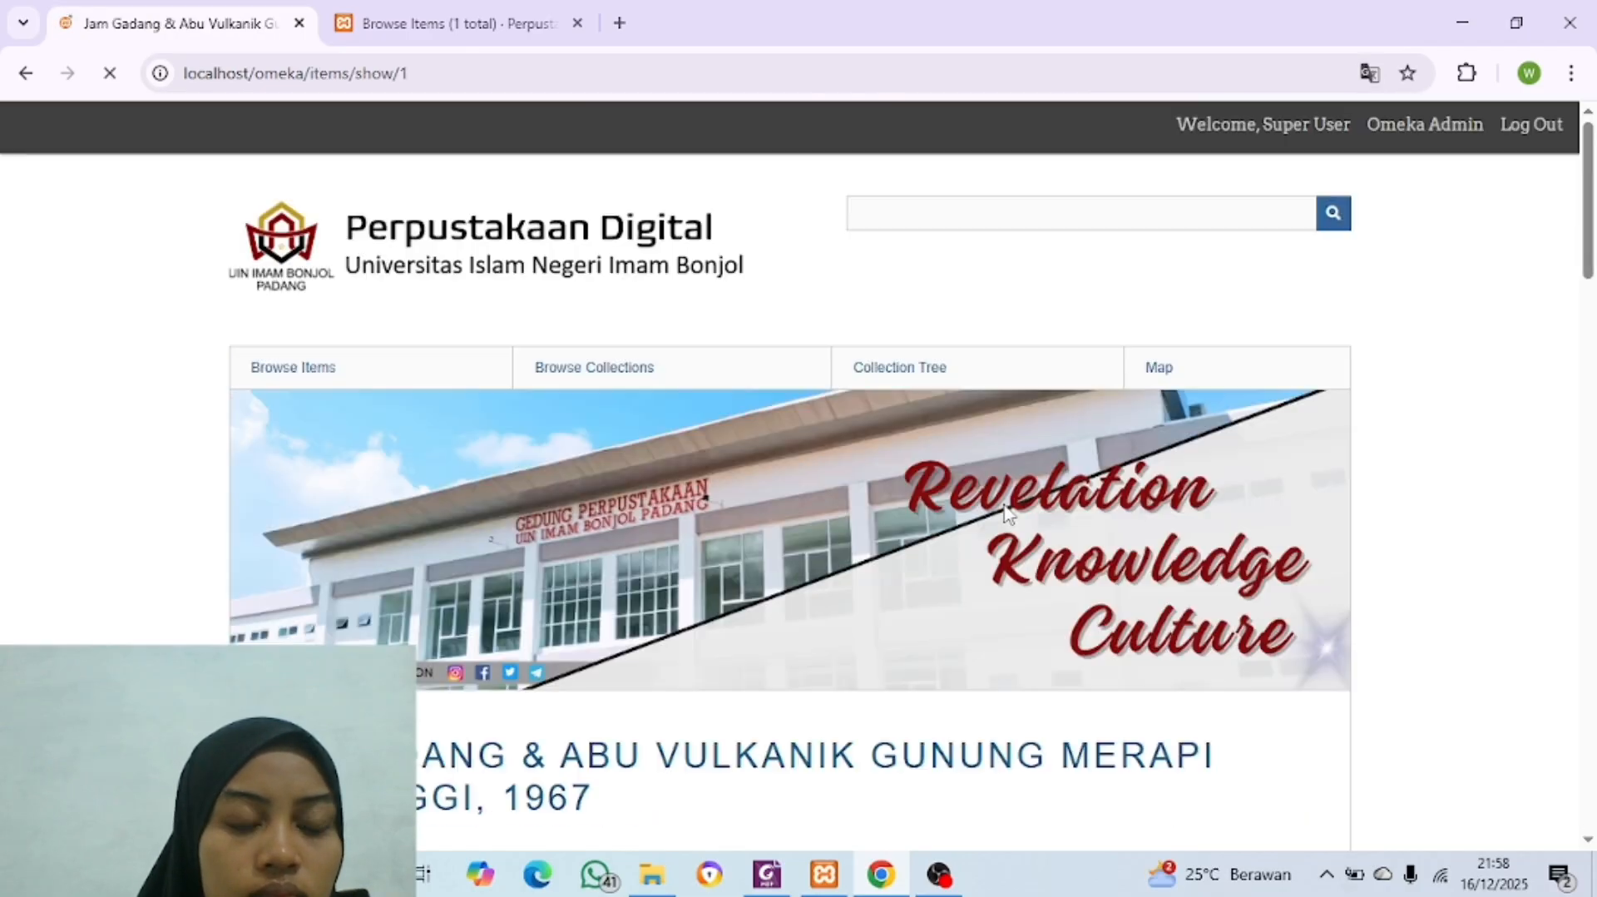
Step: Review the Jam Gadang item's public page, checking its metadata, image file, collection, citation and geolocation
scroll(888, 531, down, 2)
scroll(888, 530, up, 1)
scroll(888, 531, down, 10)
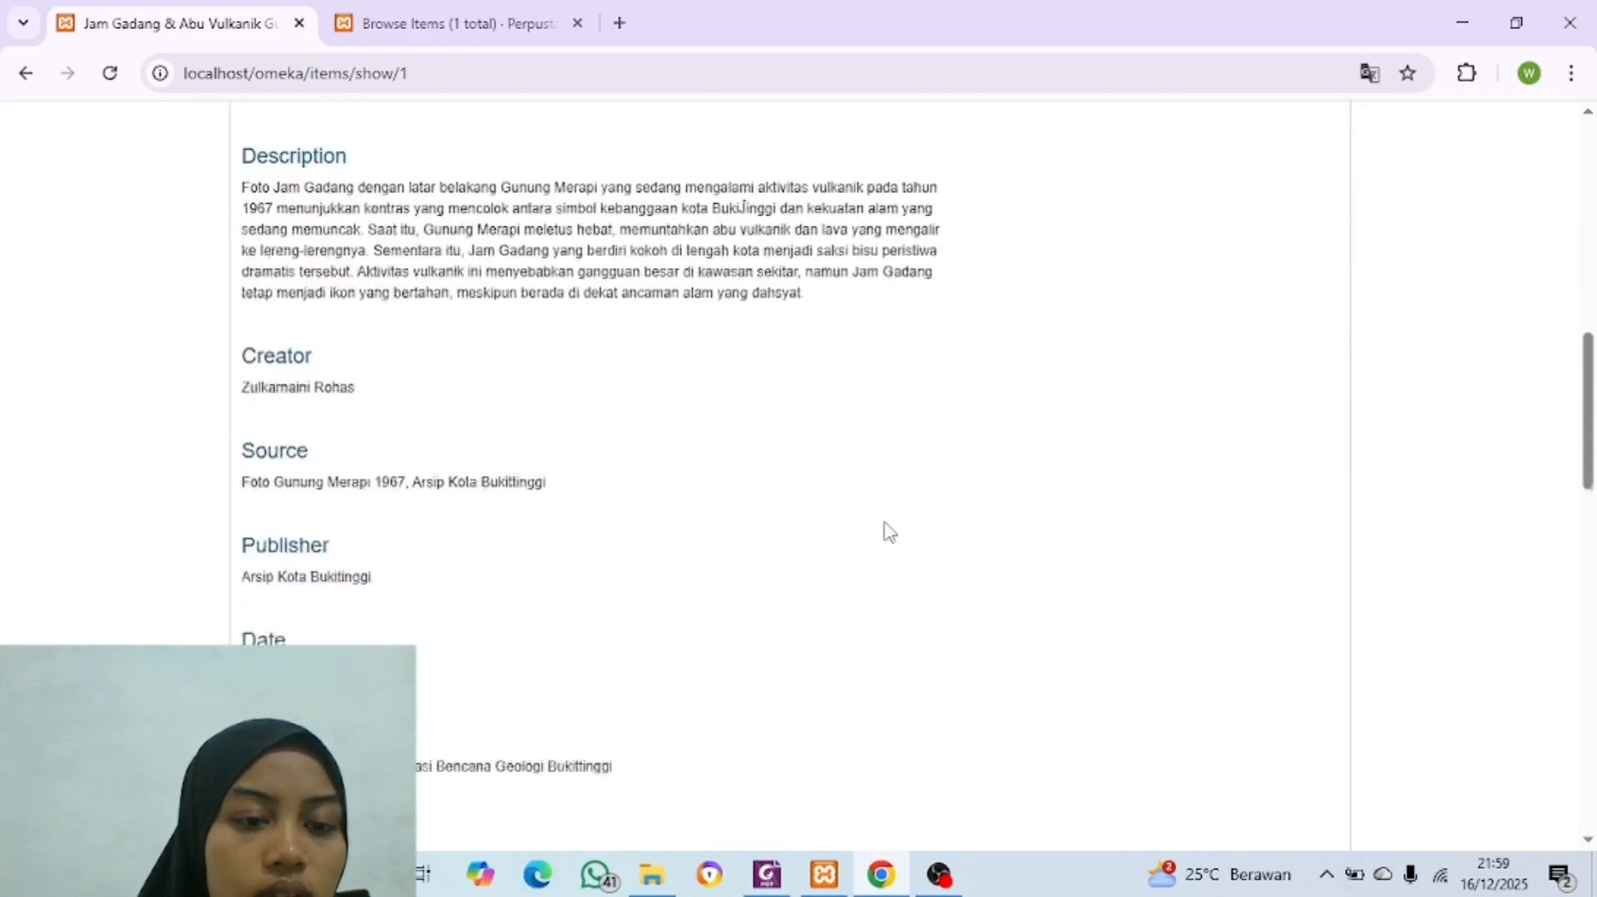
scroll(889, 531, down, 12)
scroll(724, 528, up, 1)
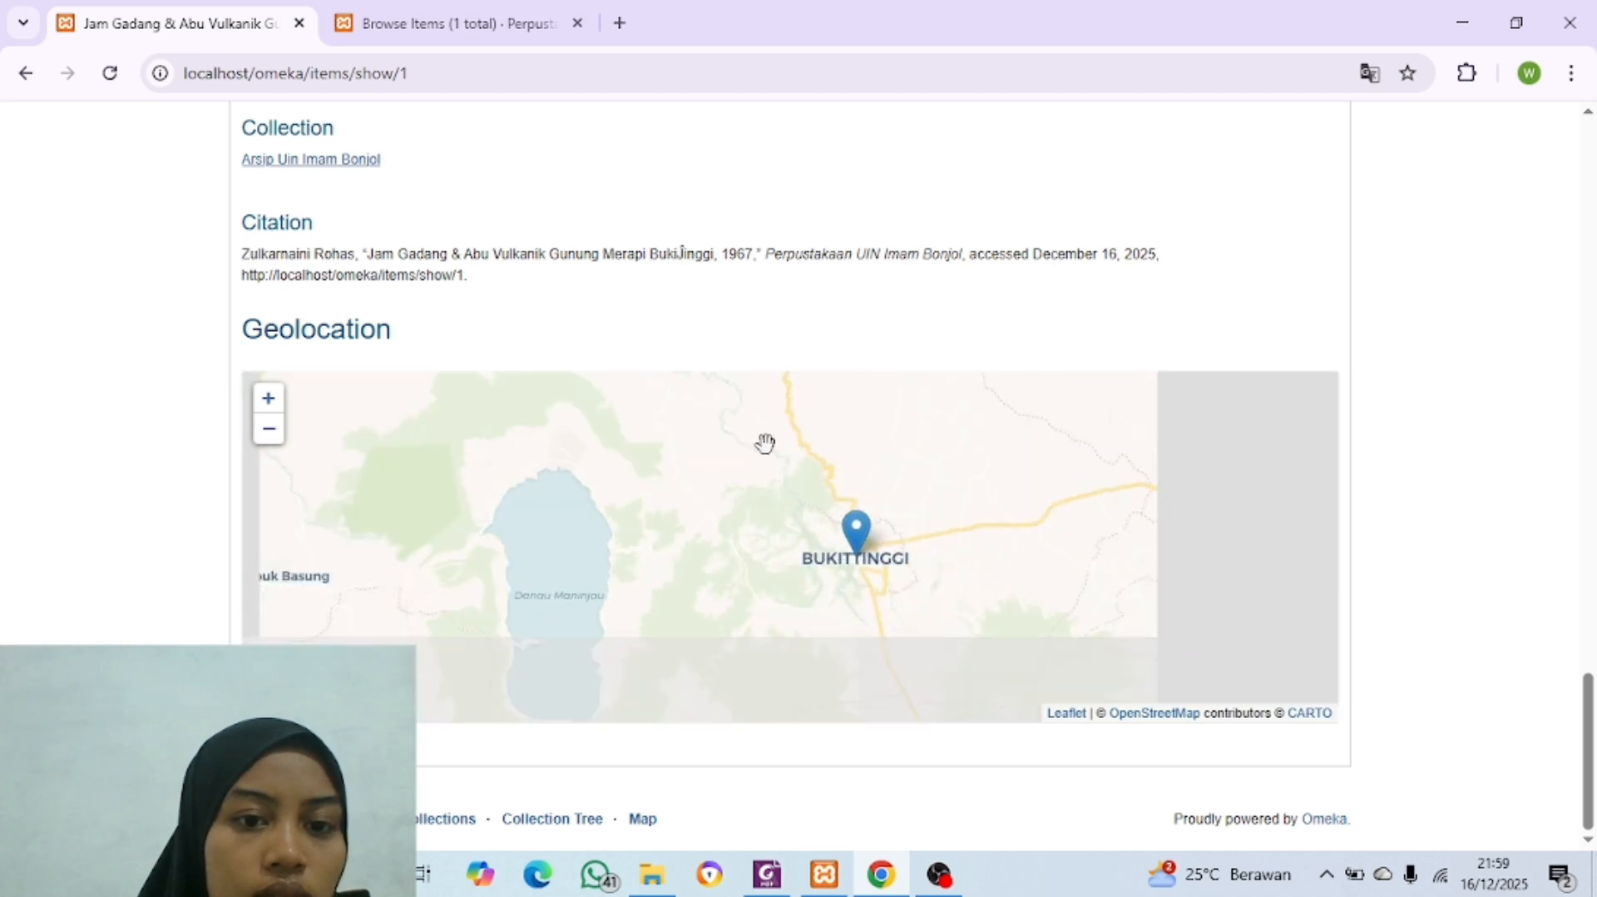
scroll(865, 277, up, 2)
scroll(865, 277, down, 1)
scroll(578, 415, up, 4)
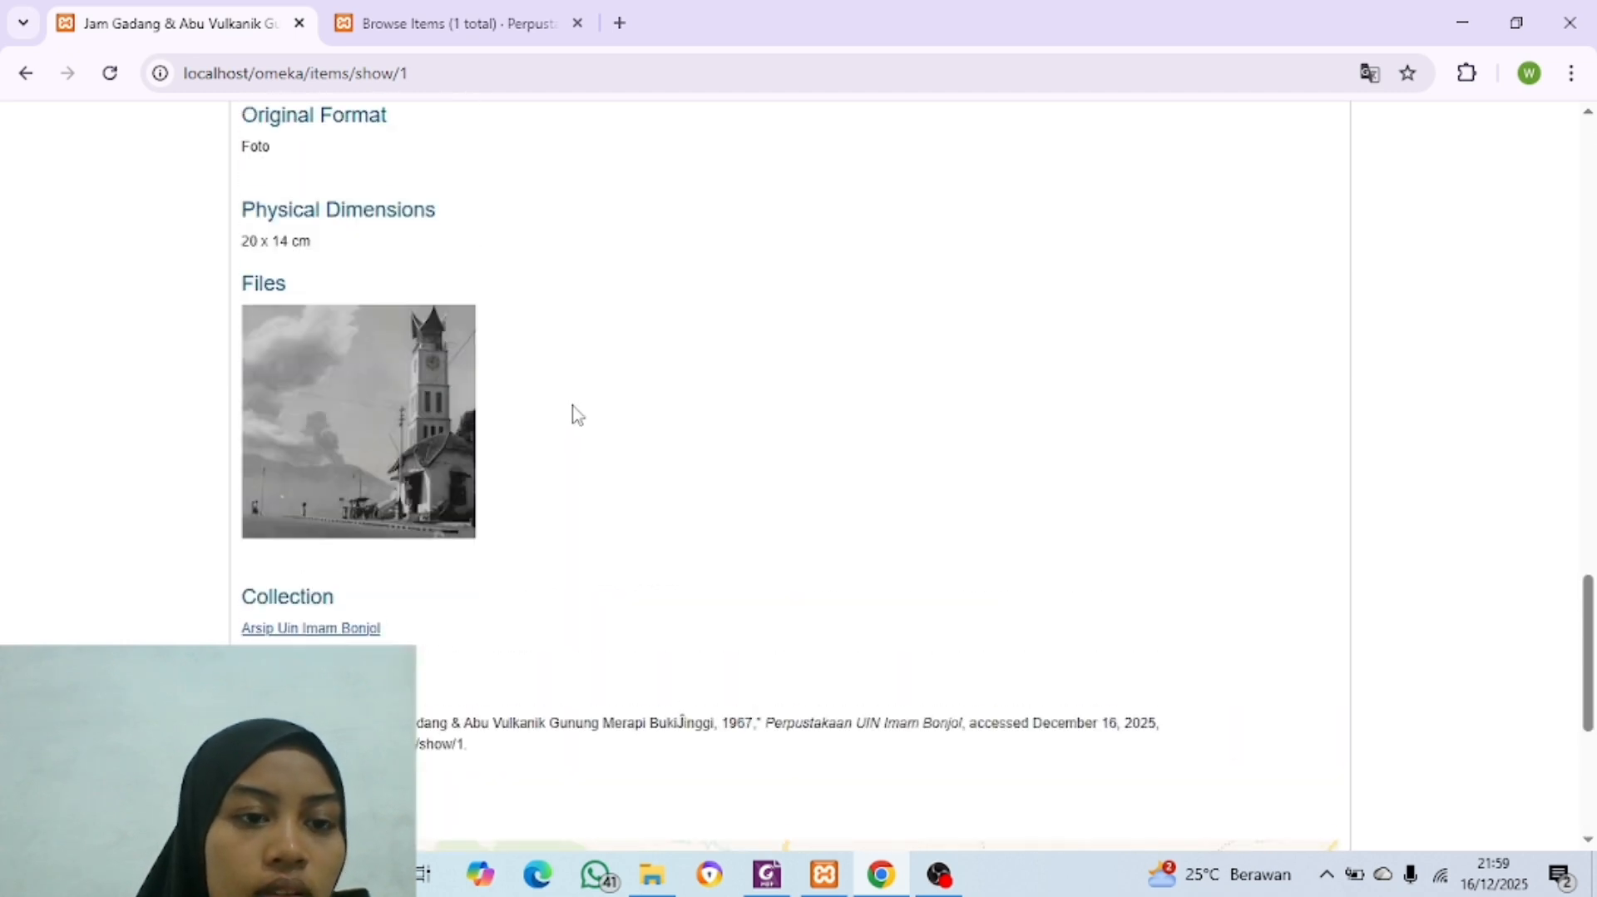
scroll(624, 325, up, 15)
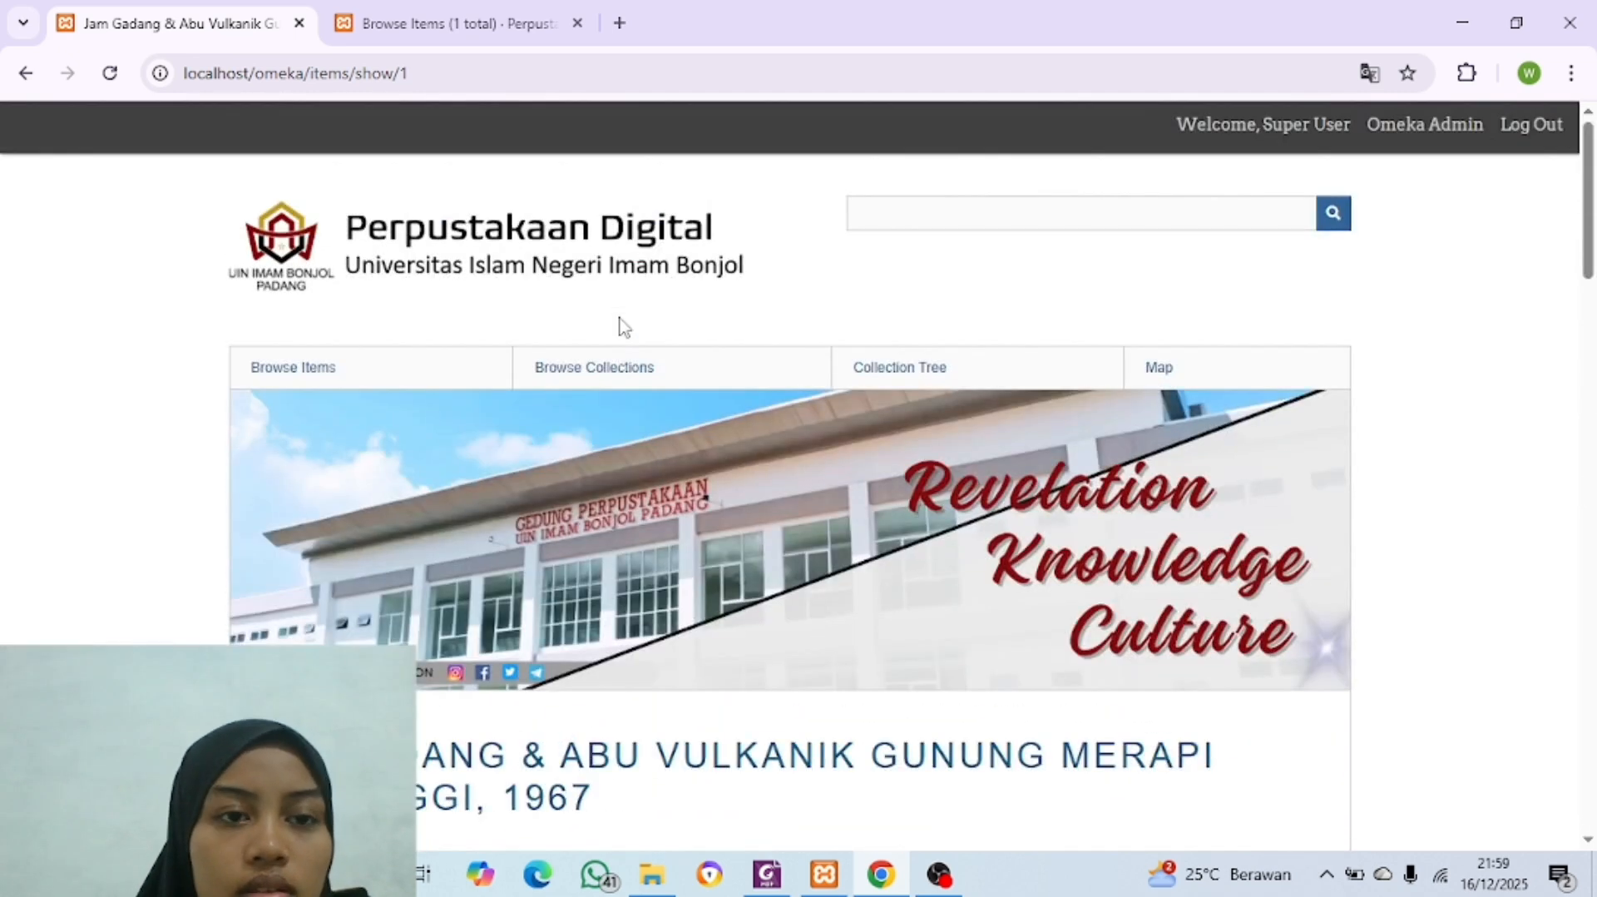
Step: Start a new item in the Omeka admin site and open Metadata Skripsi.pdf from the Skirpsi folder in Foxit PDF Editor
click(458, 25)
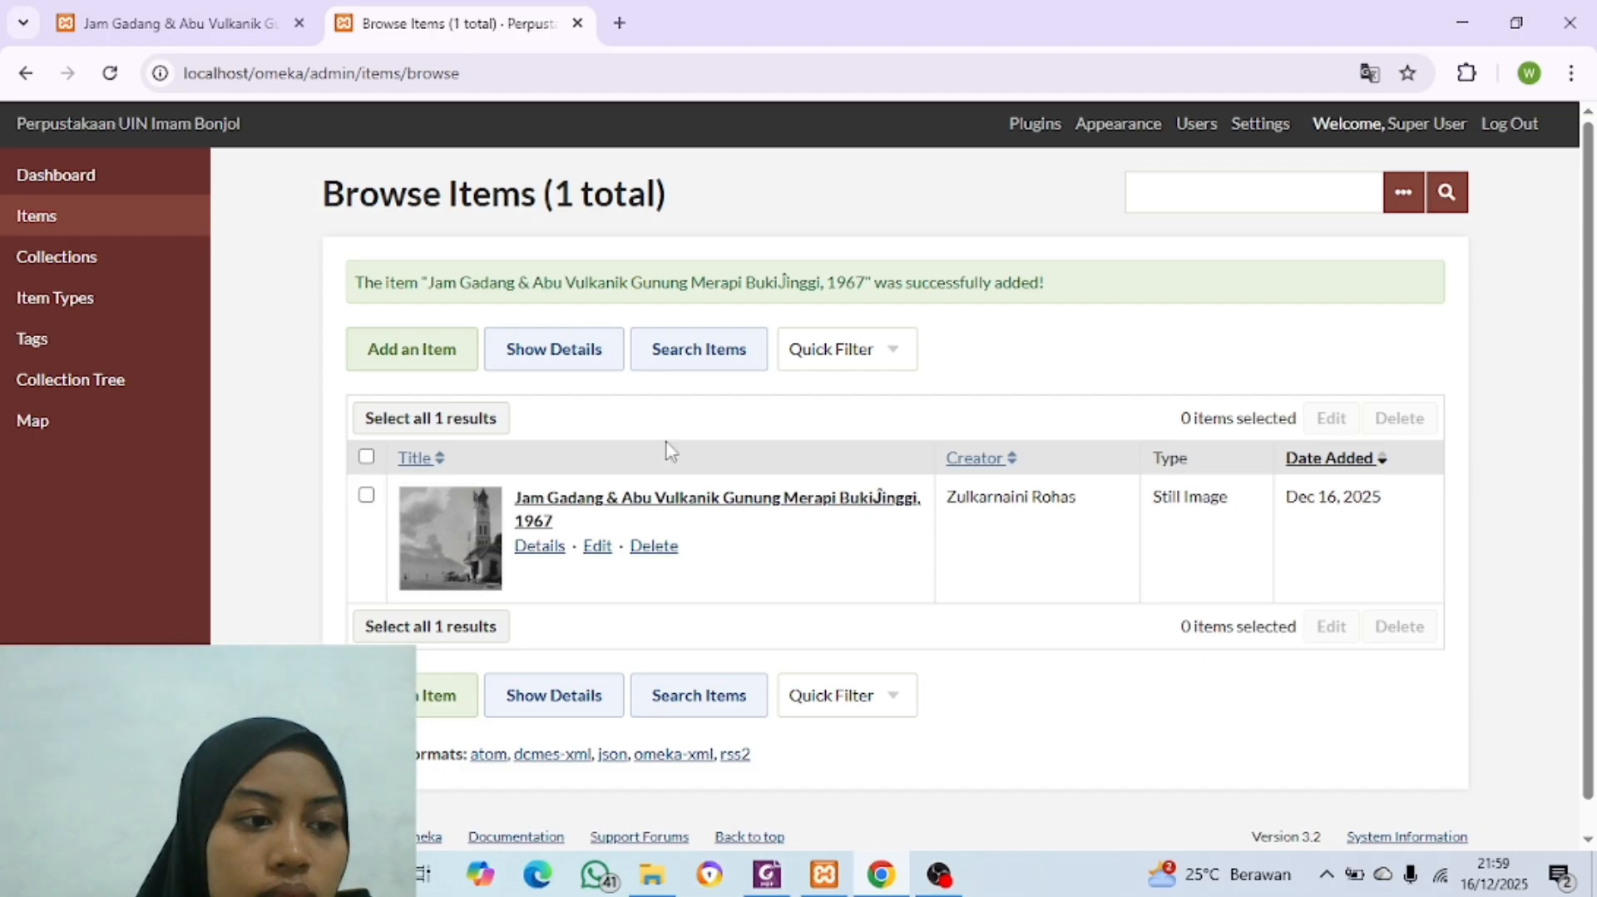
click(406, 368)
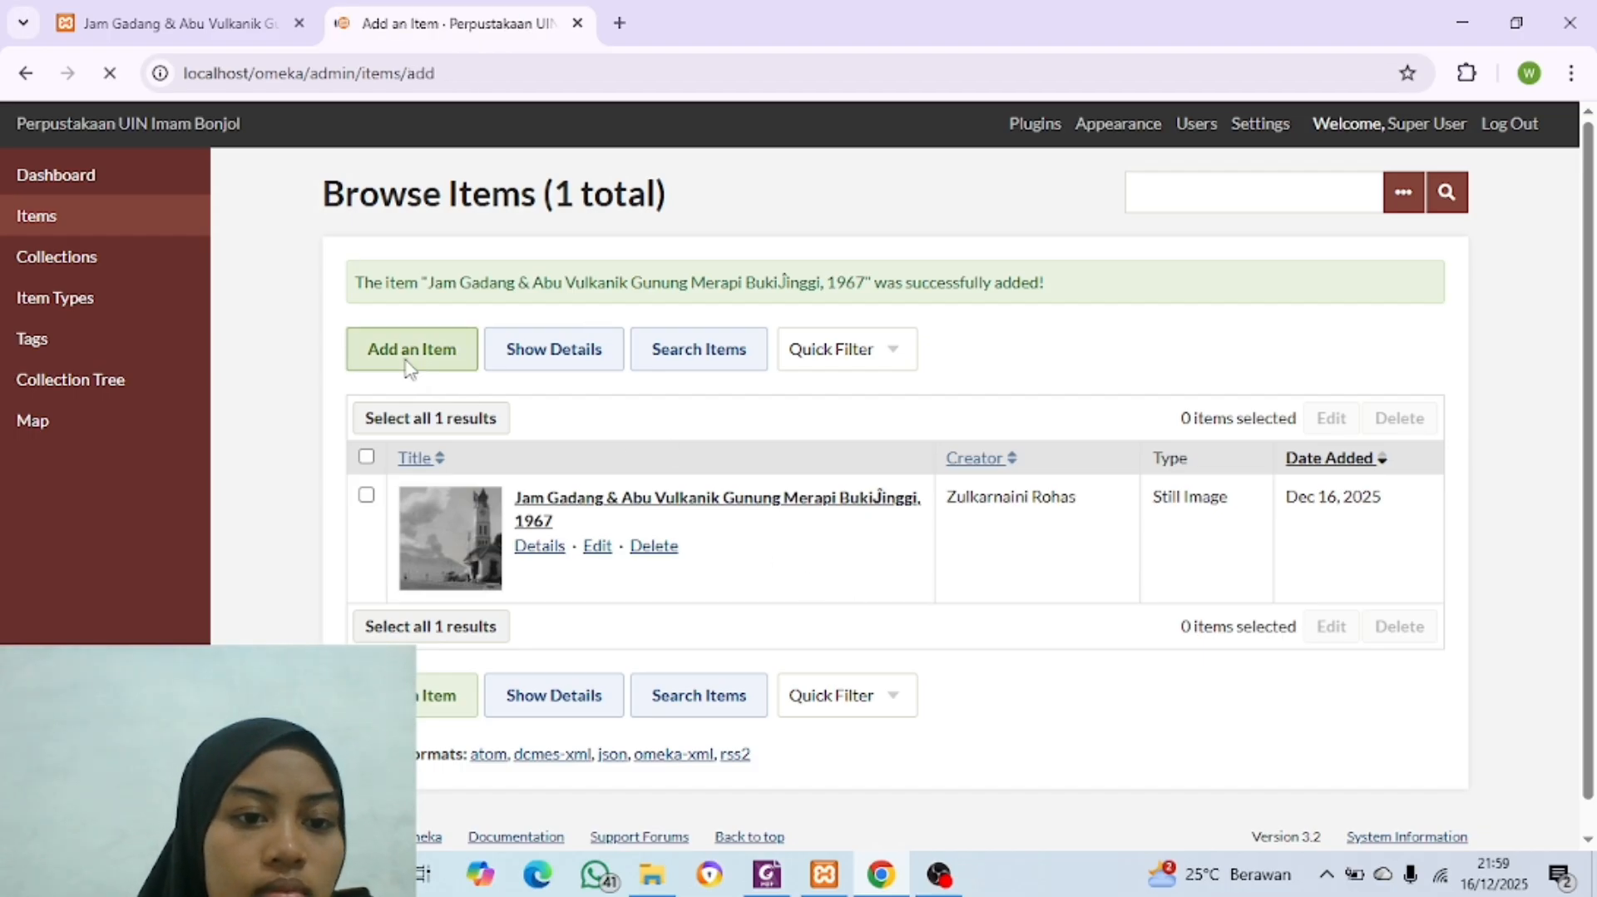
click(652, 874)
click(108, 73)
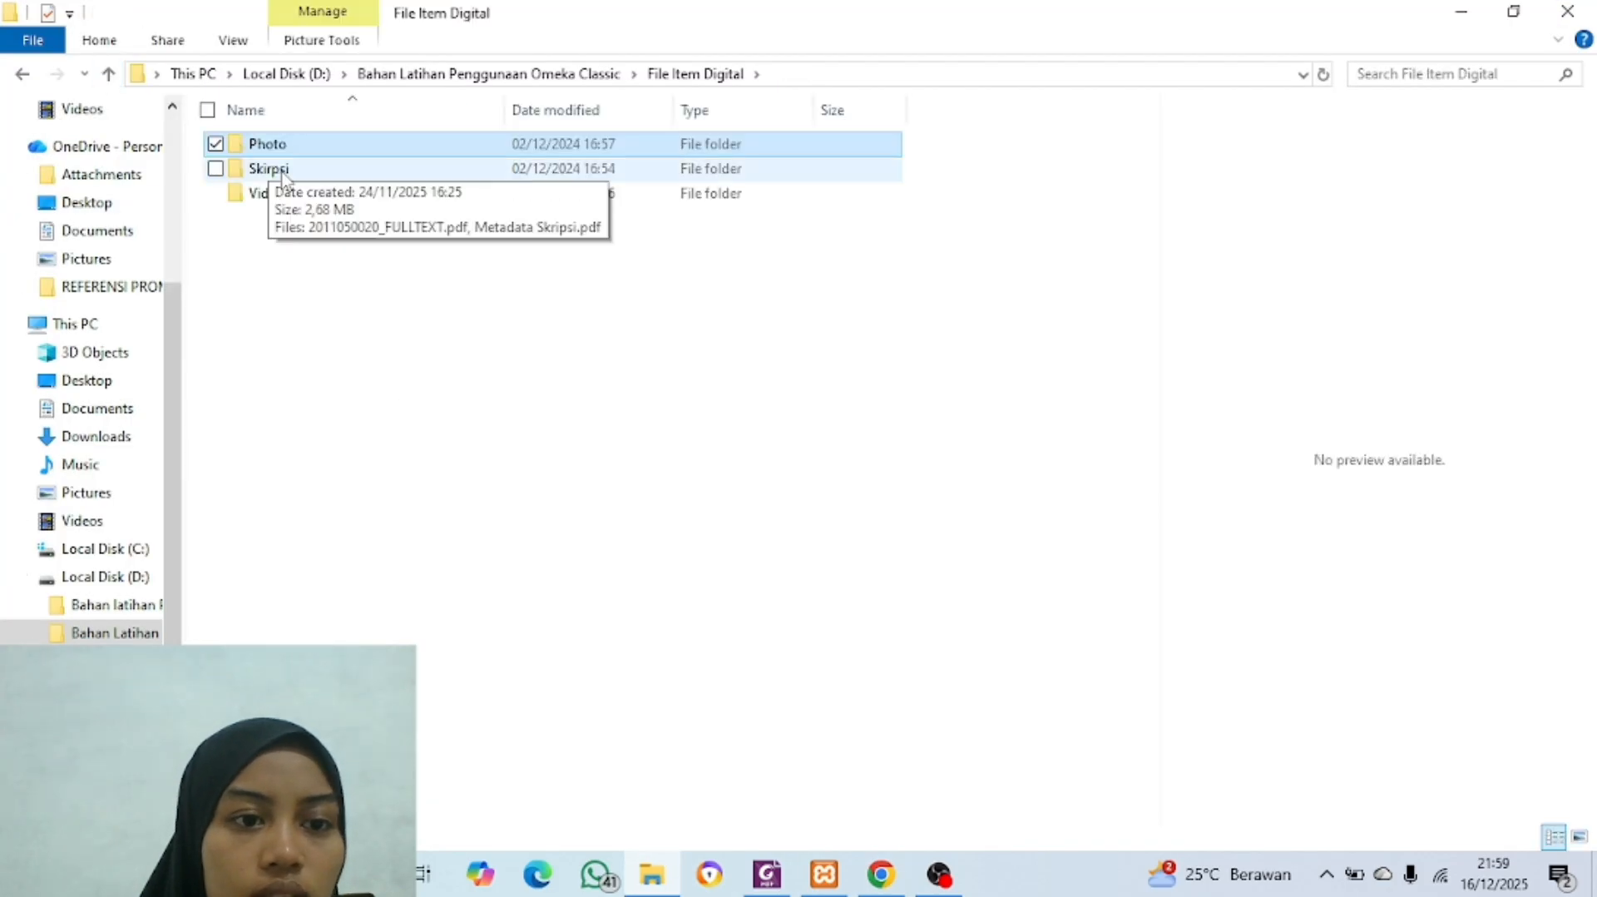
double_click(282, 170)
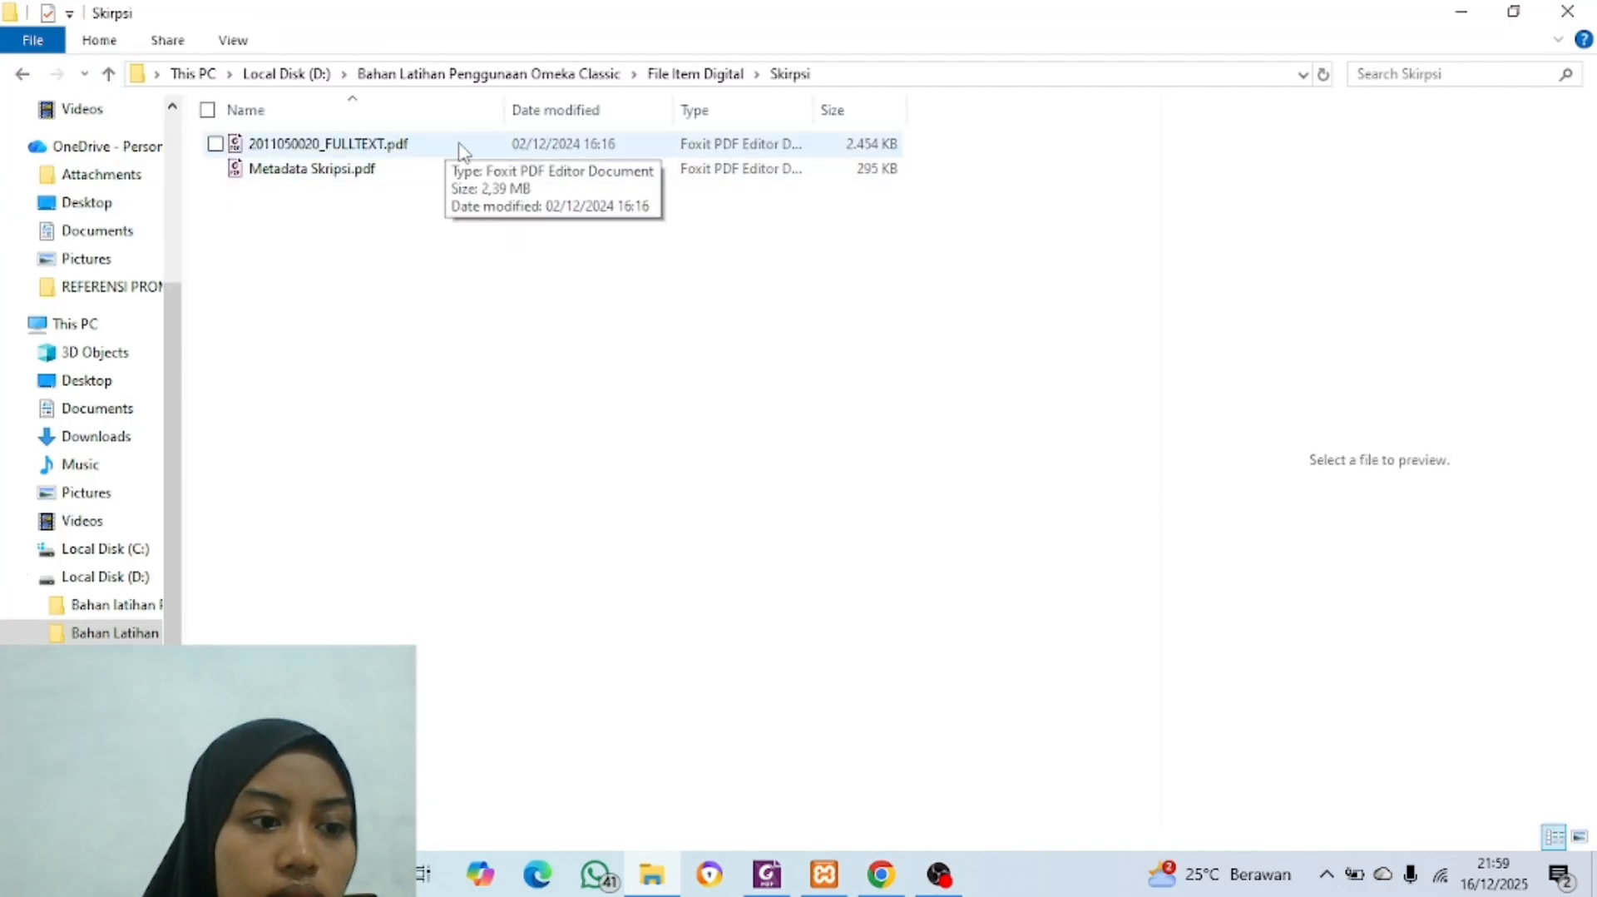
click(352, 173)
key(F2)
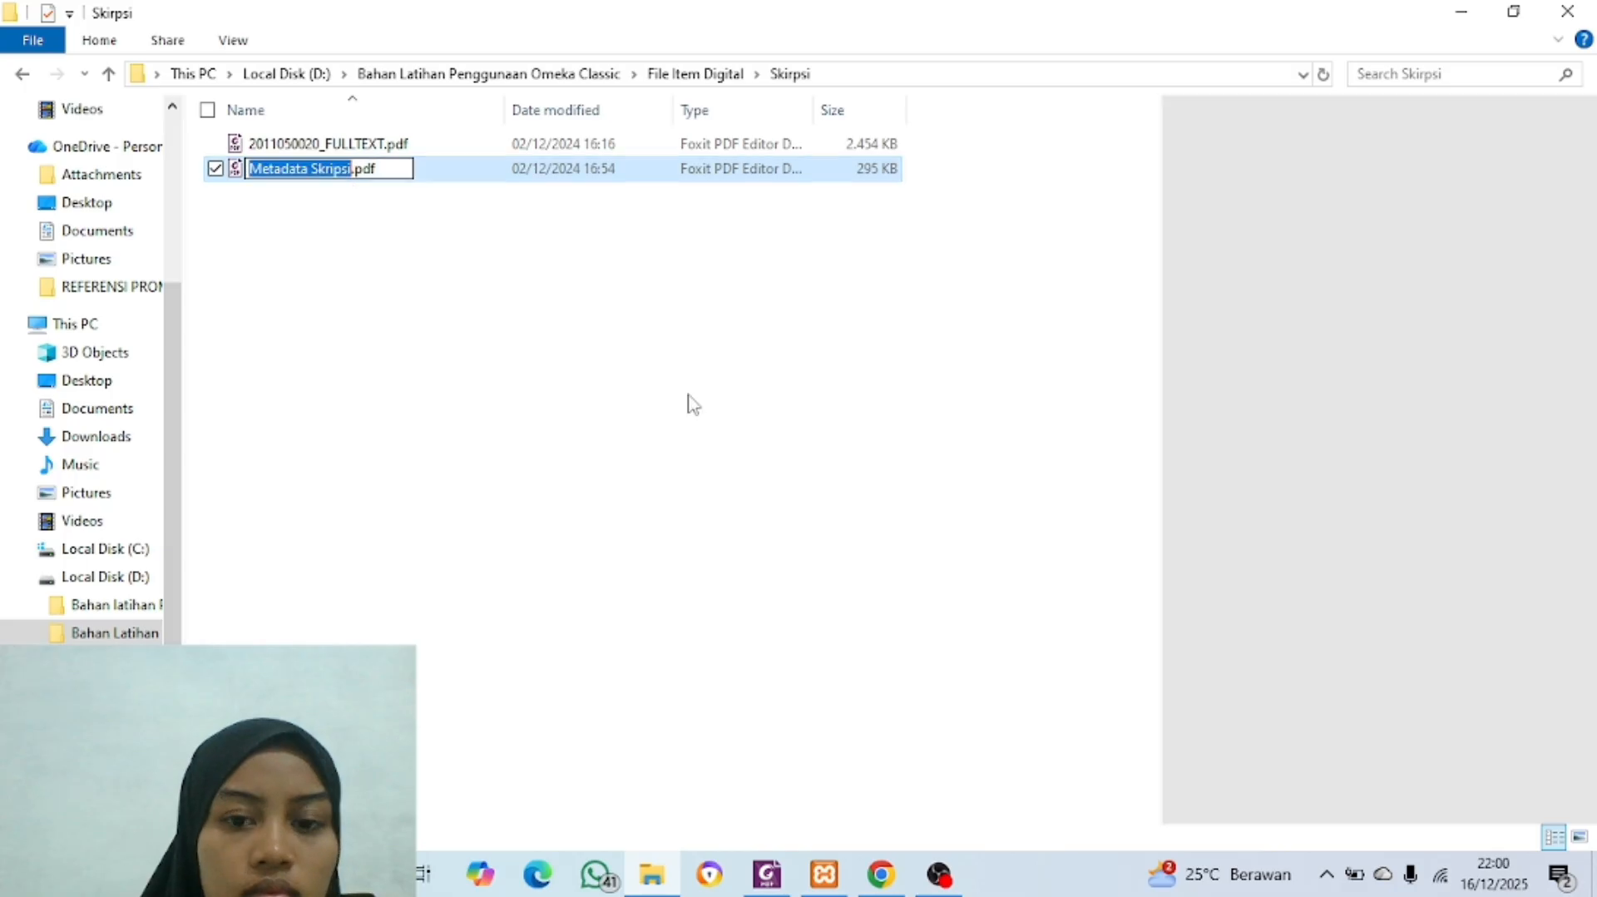
click(765, 875)
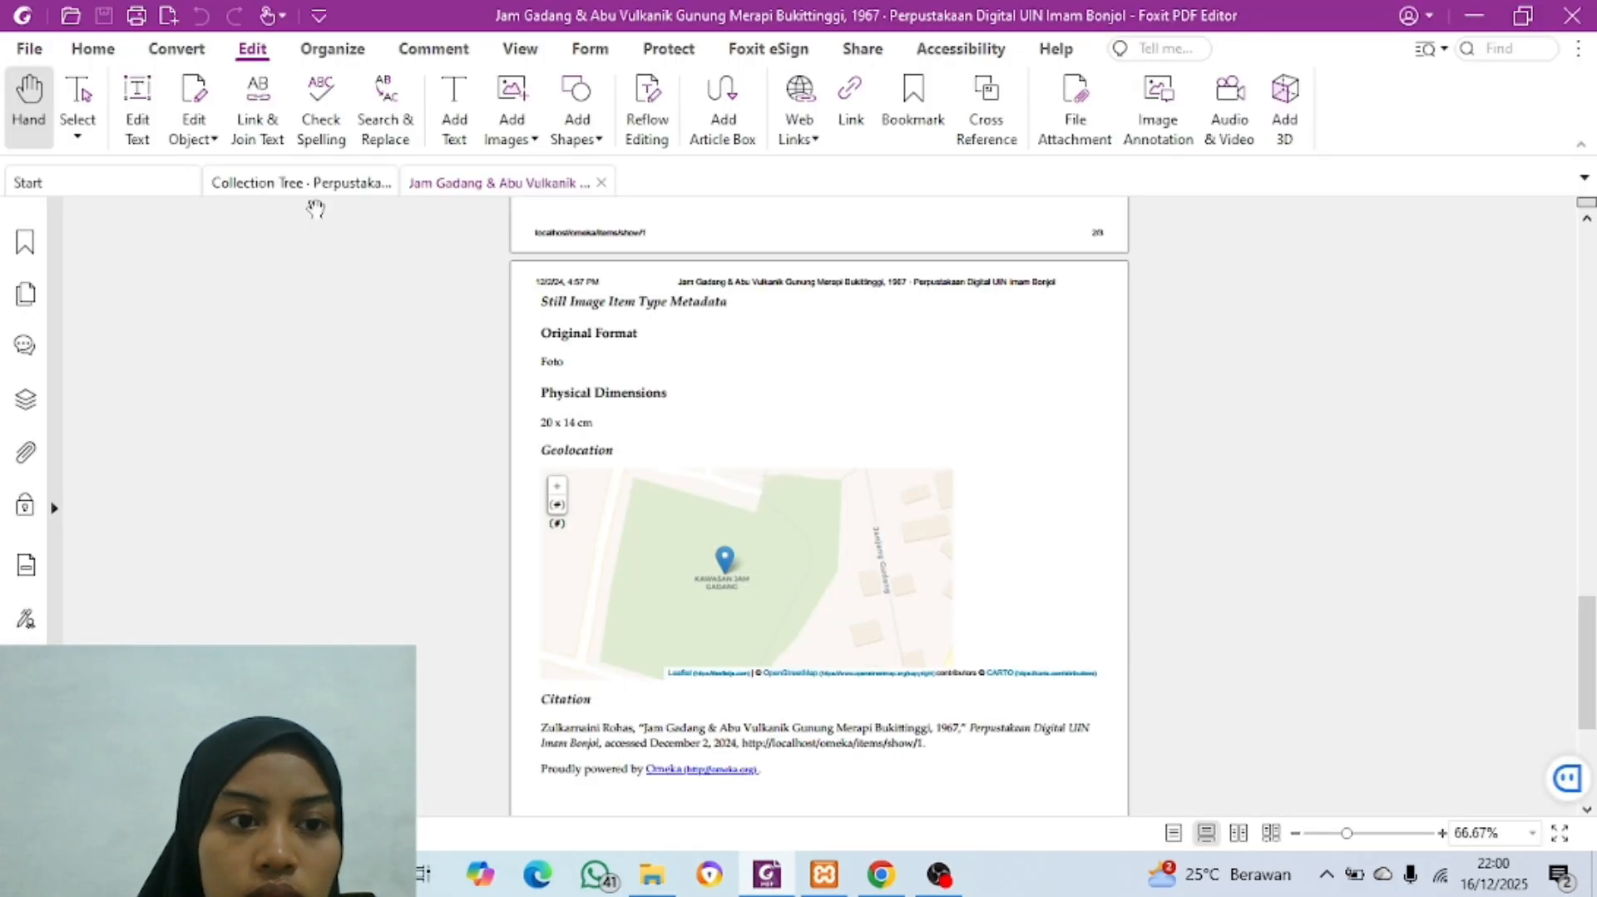
click(652, 873)
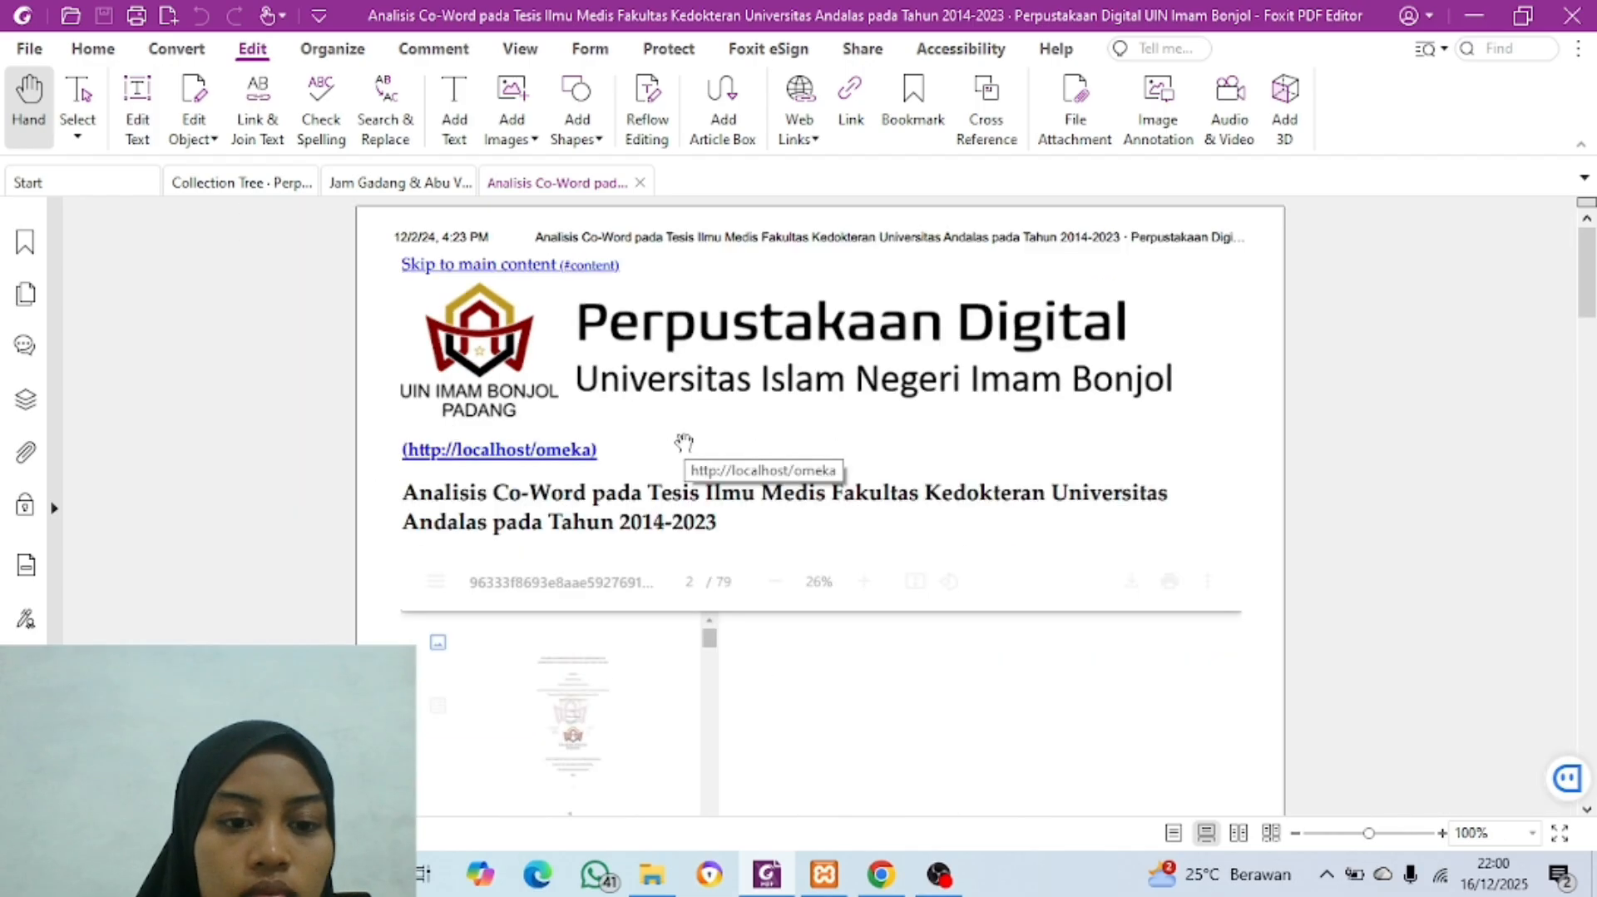
Step: Copy the title "Analisis Co-Word pada Tesis Ilmu Medis Fakultas Kedokteran Universitas Andalas pada Tahun 2014-2023" from the PDF into the Omeka item's Title
scroll(684, 445, down, 5)
scroll(684, 444, down, 2)
drag(403, 444, 1220, 454)
click(1238, 409)
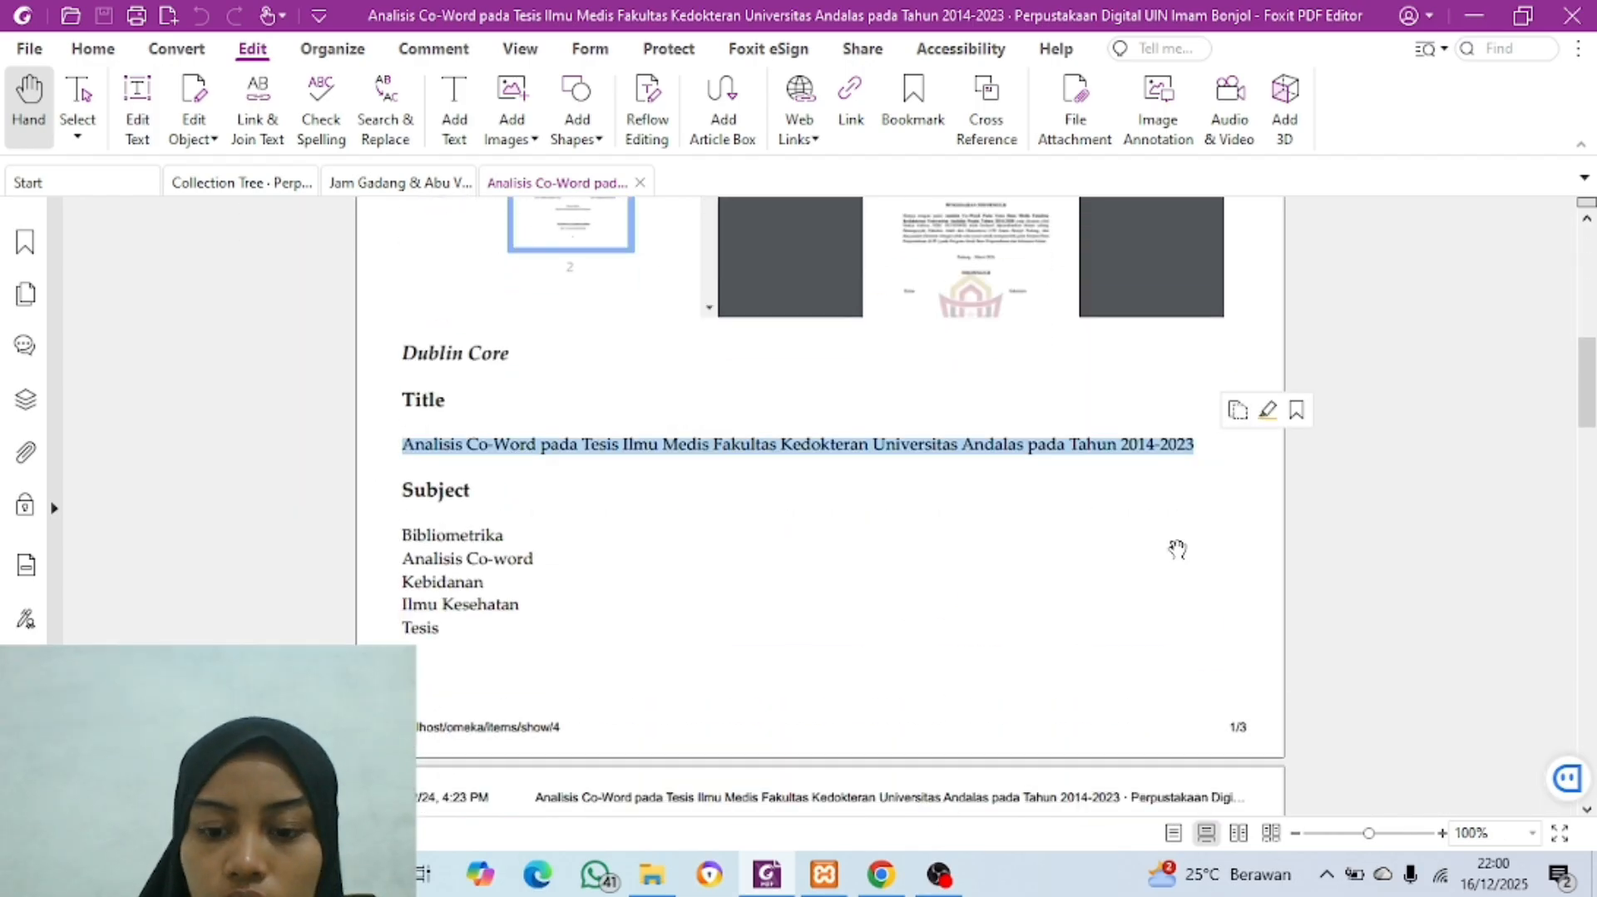
click(882, 873)
key(ctrl+v)
Step: Copy the first subject from the PDF into the item's Subject and complete it as "Bibliometrika"
click(731, 713)
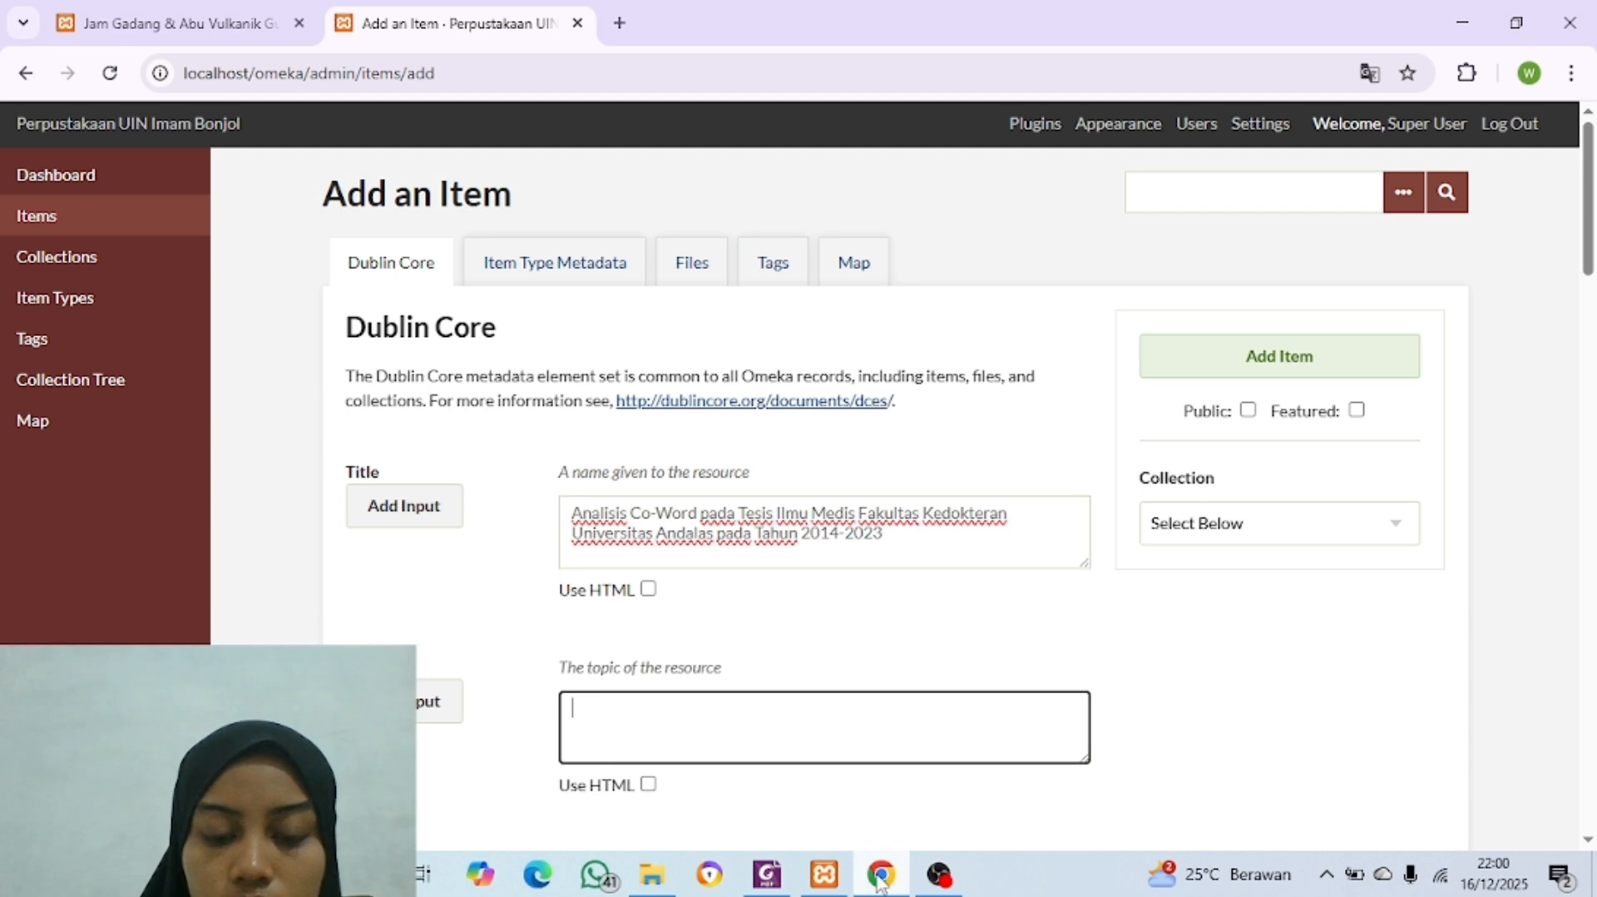
click(769, 874)
click(411, 530)
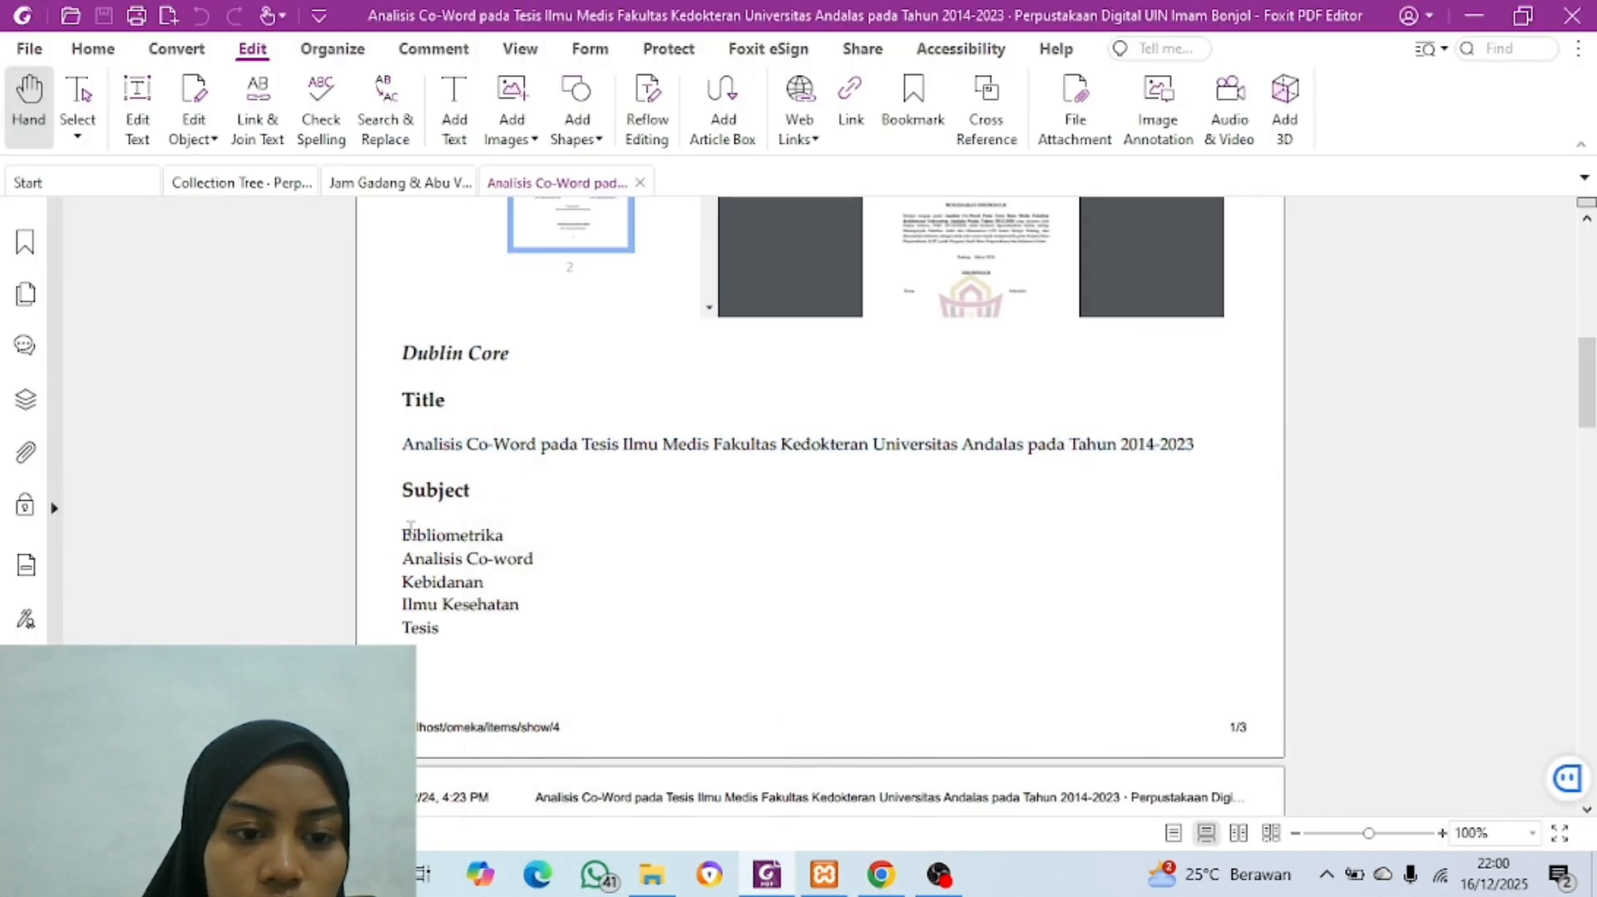
drag(411, 530, 510, 539)
click(882, 873)
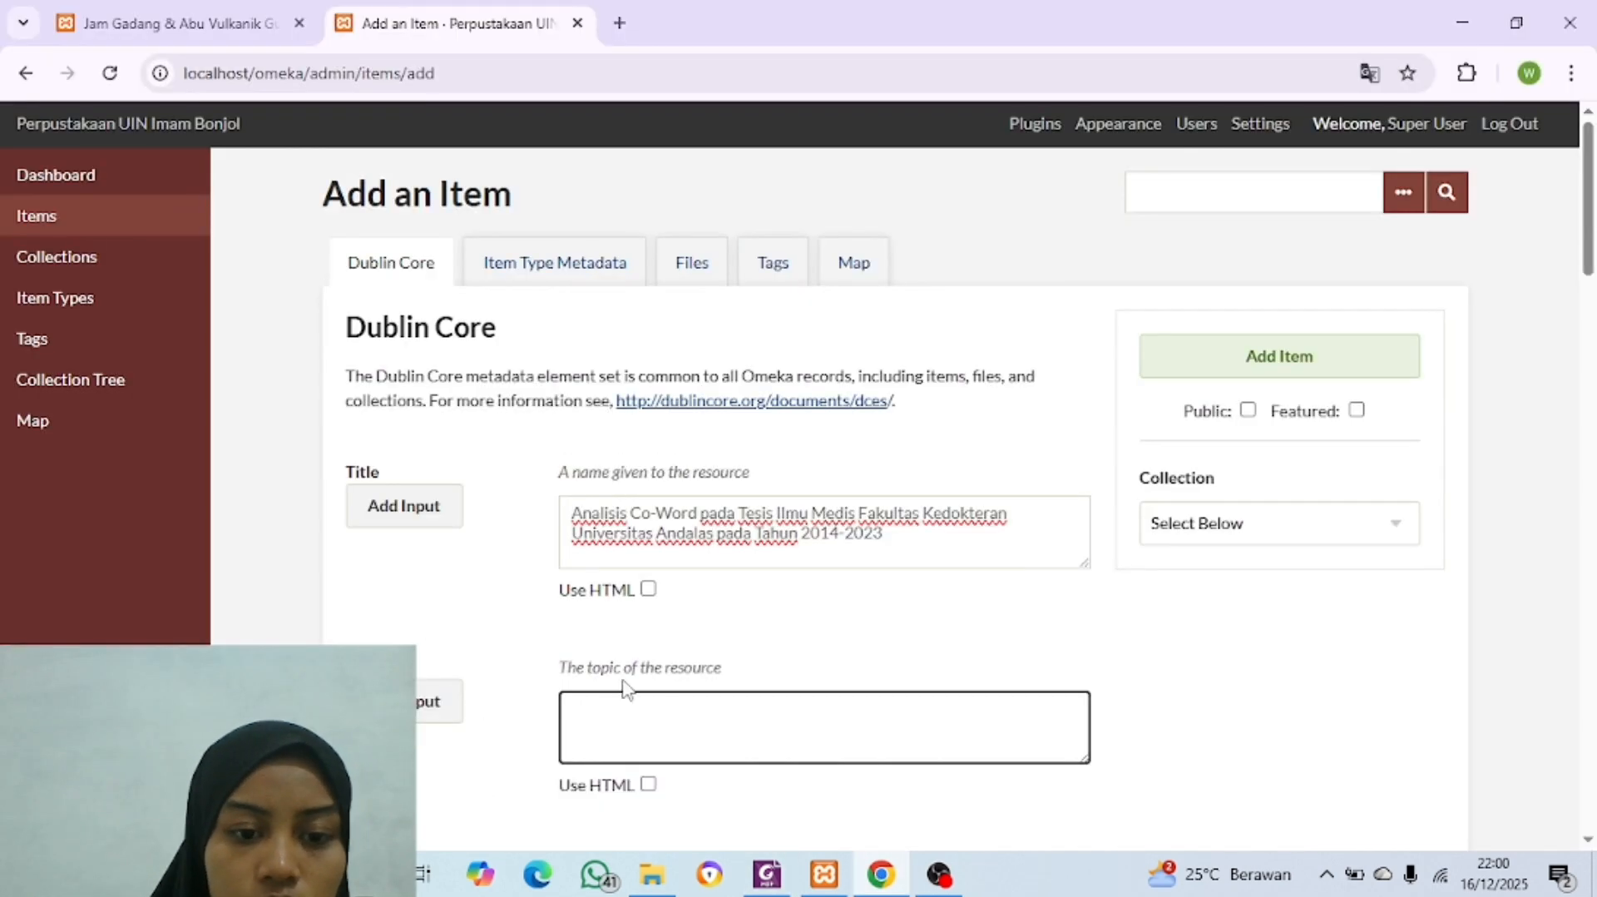
key(ctrl+v)
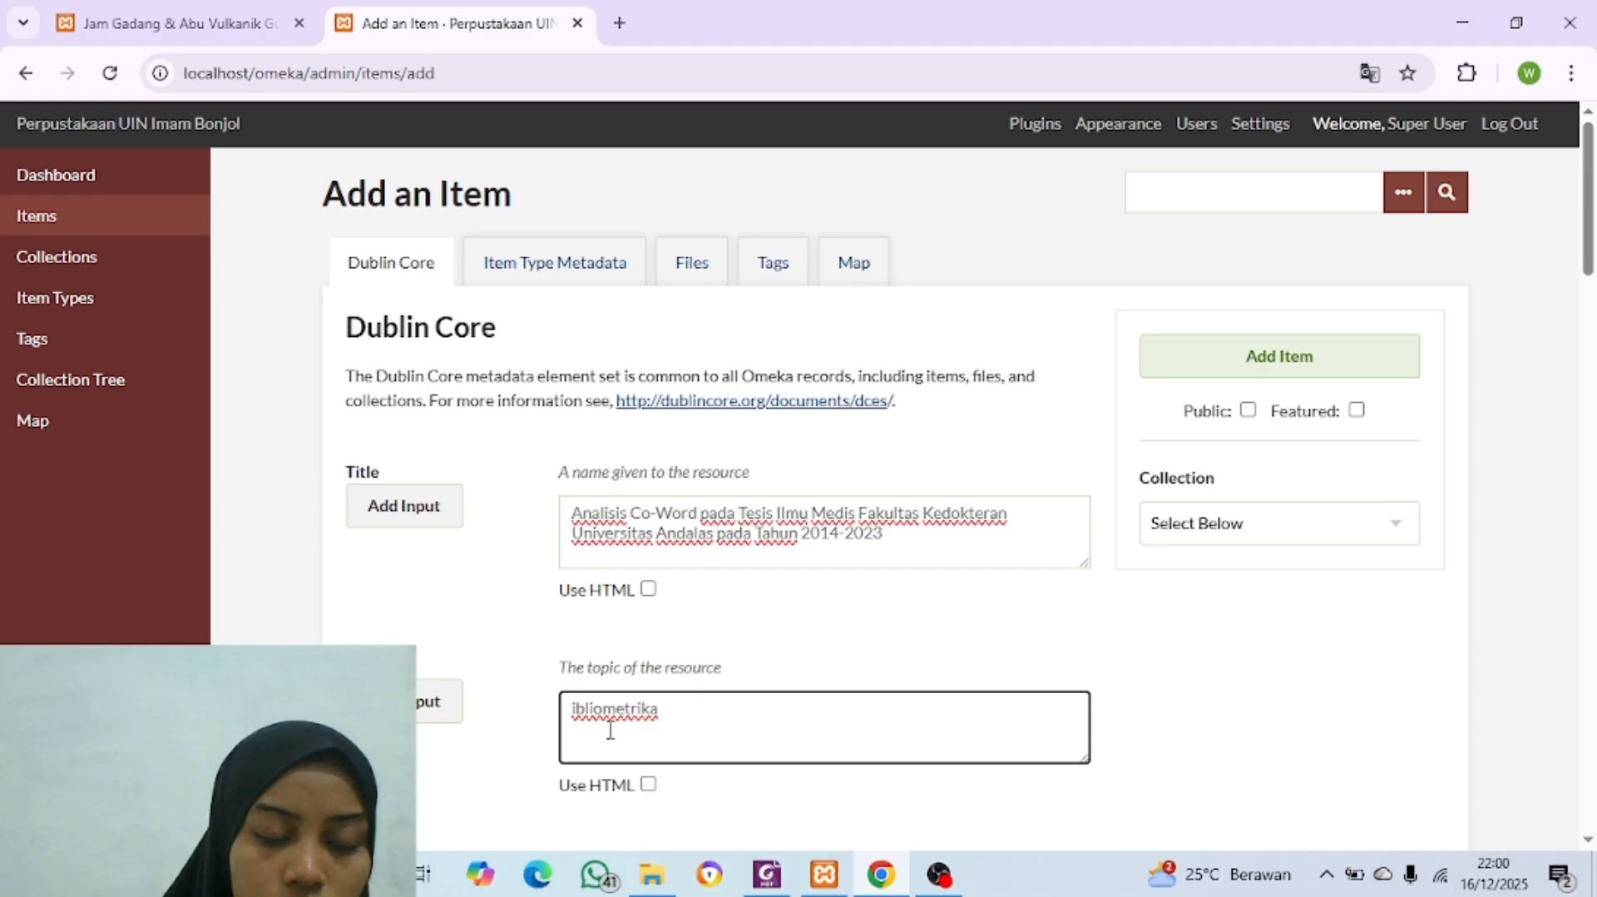
key(Home)
text(B)
Step: Add a second Subject entry and copy "Analisis Co-word" from the PDF into it
scroll(666, 724, down, 3)
click(415, 443)
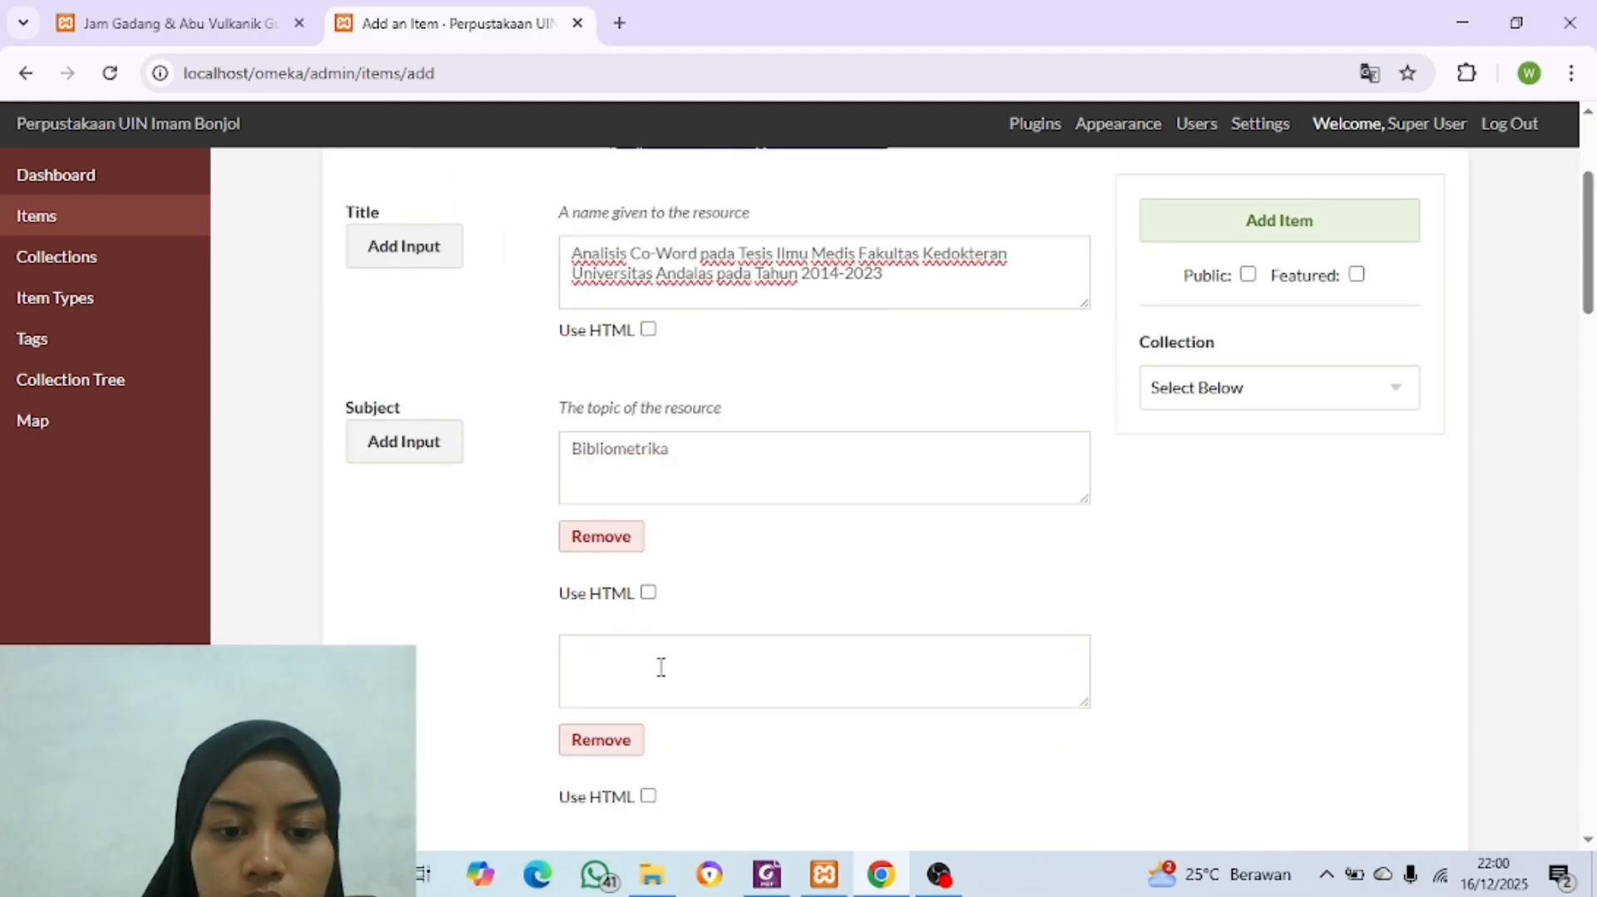
click(661, 668)
click(882, 873)
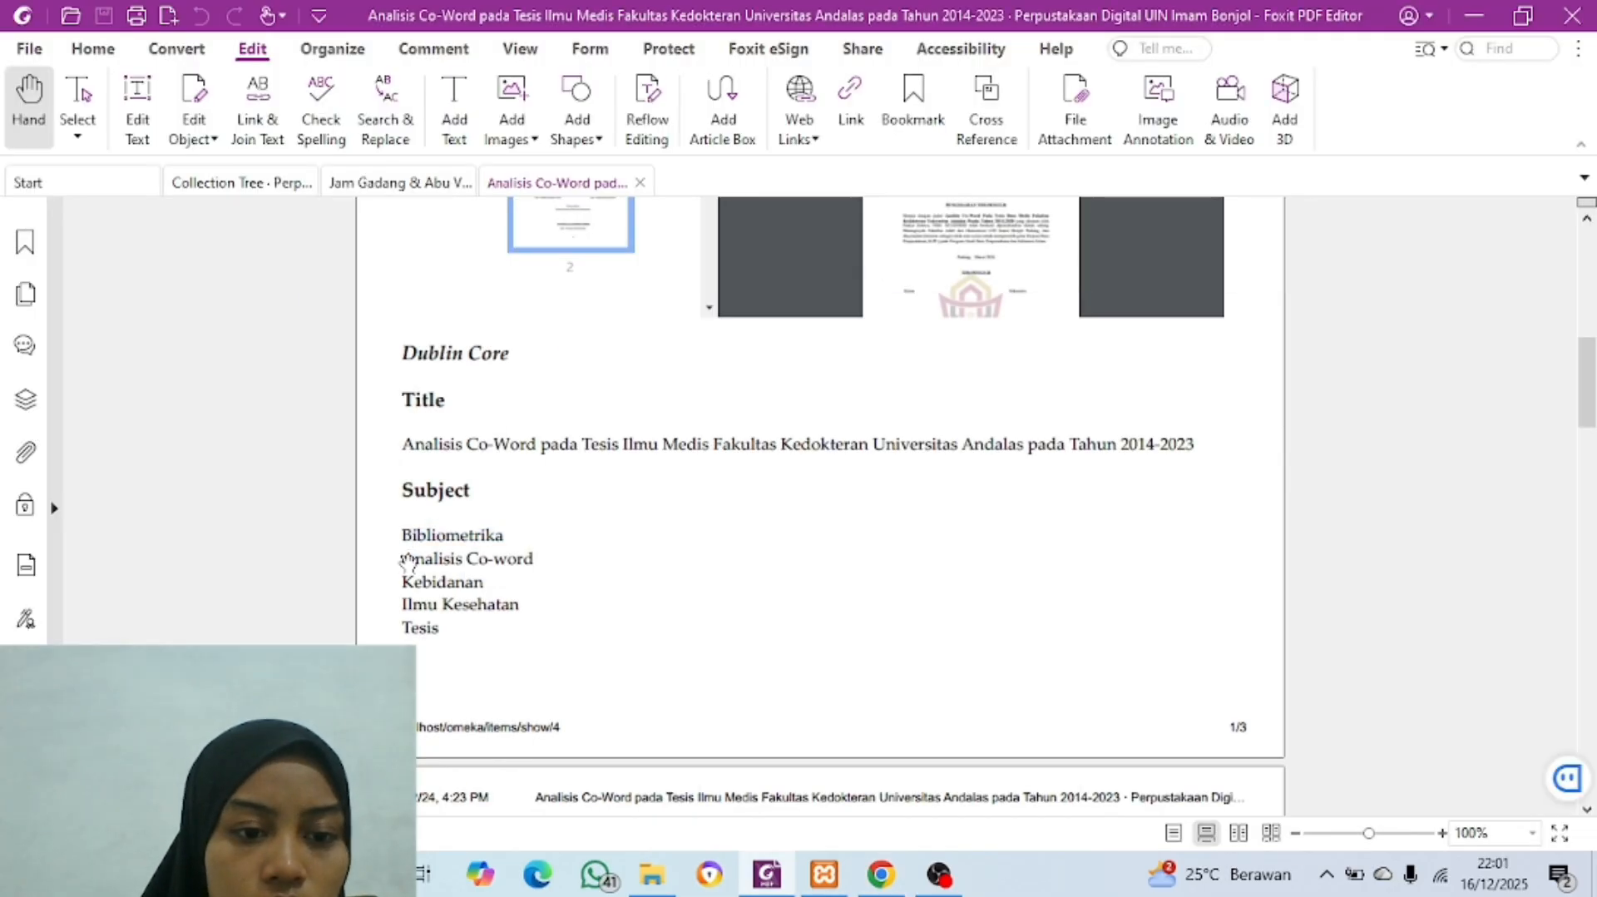
drag(410, 551, 538, 560)
click(881, 873)
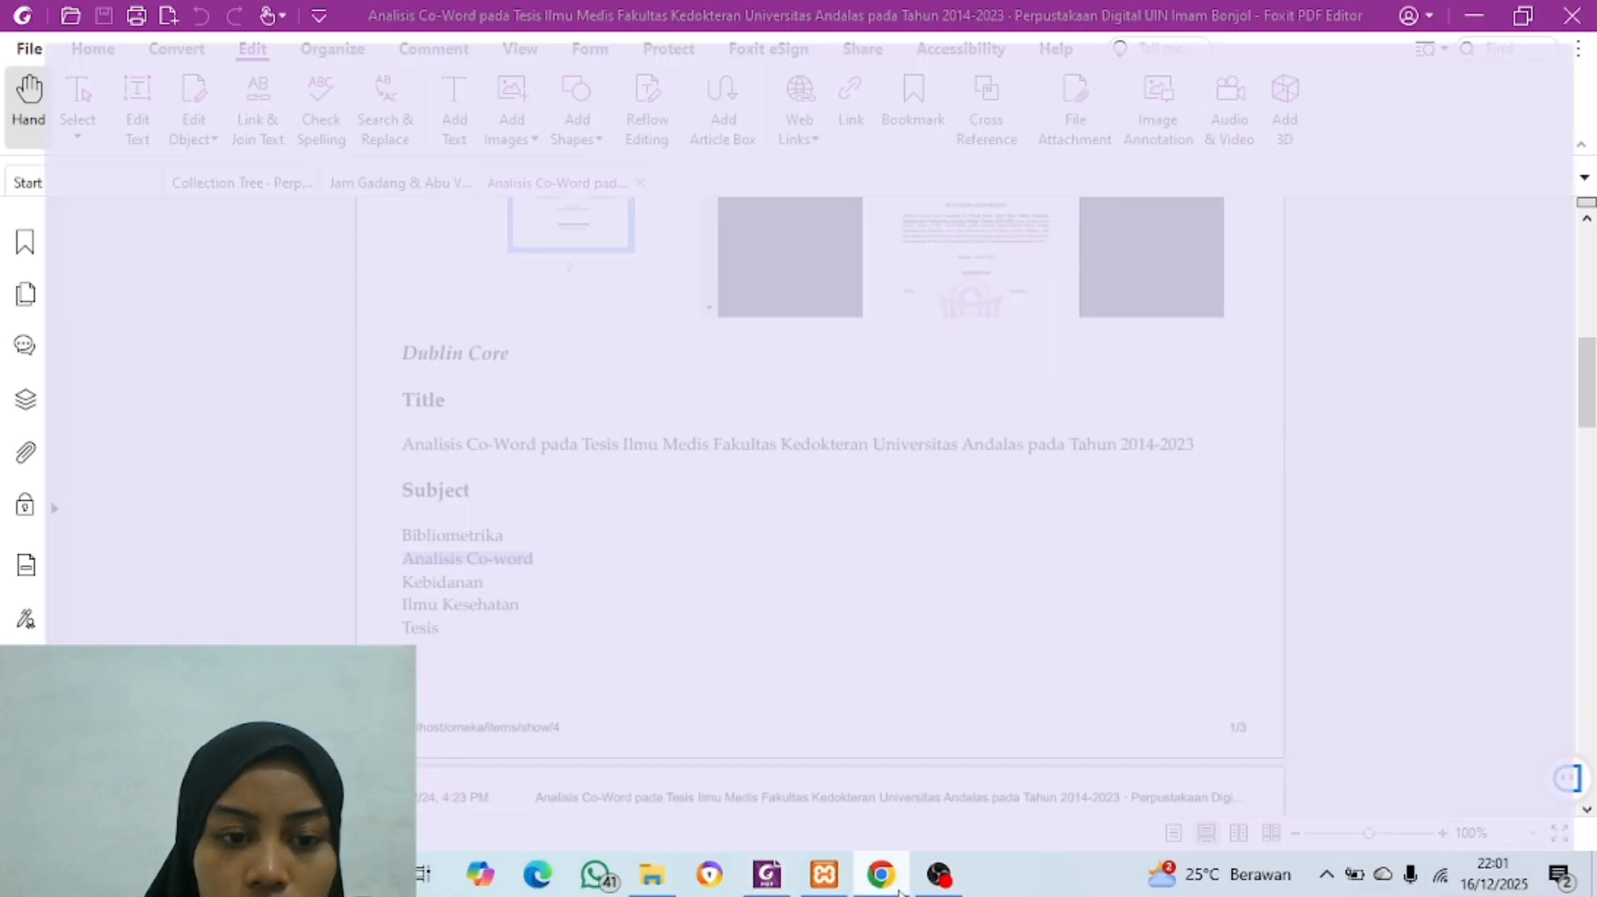
key(ctrl+v)
Step: Add a third Subject entry and copy "Kebidanan" from the PDF into it
scroll(491, 384, down, 3)
scroll(466, 358, up, 2)
click(395, 279)
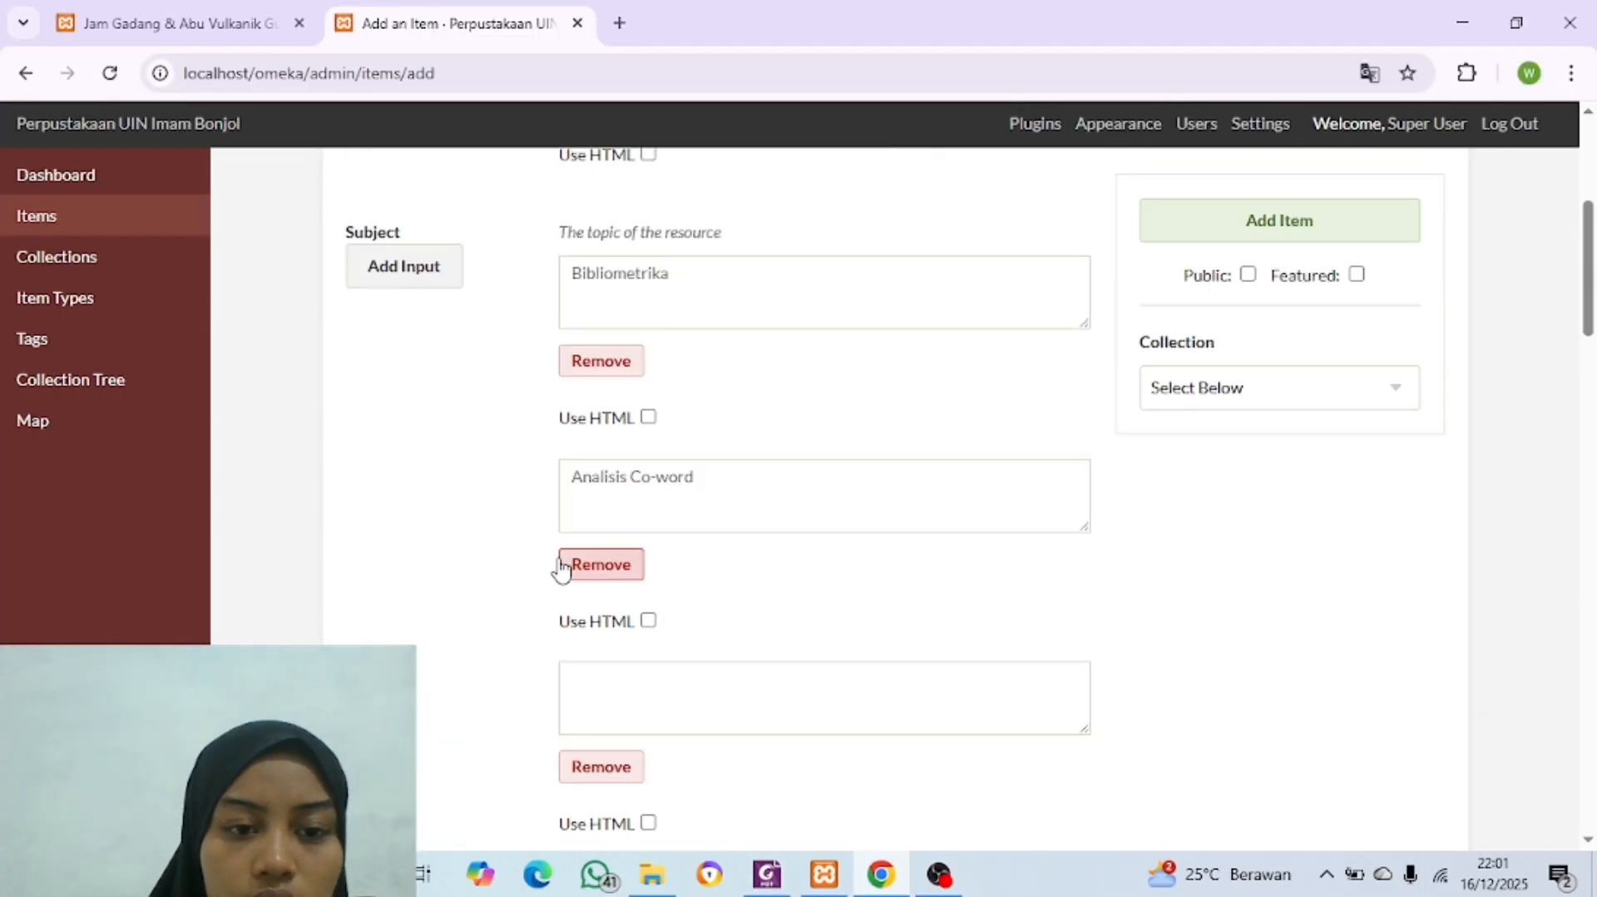
scroll(559, 561, up, 1)
scroll(566, 556, down, 2)
click(694, 695)
click(878, 871)
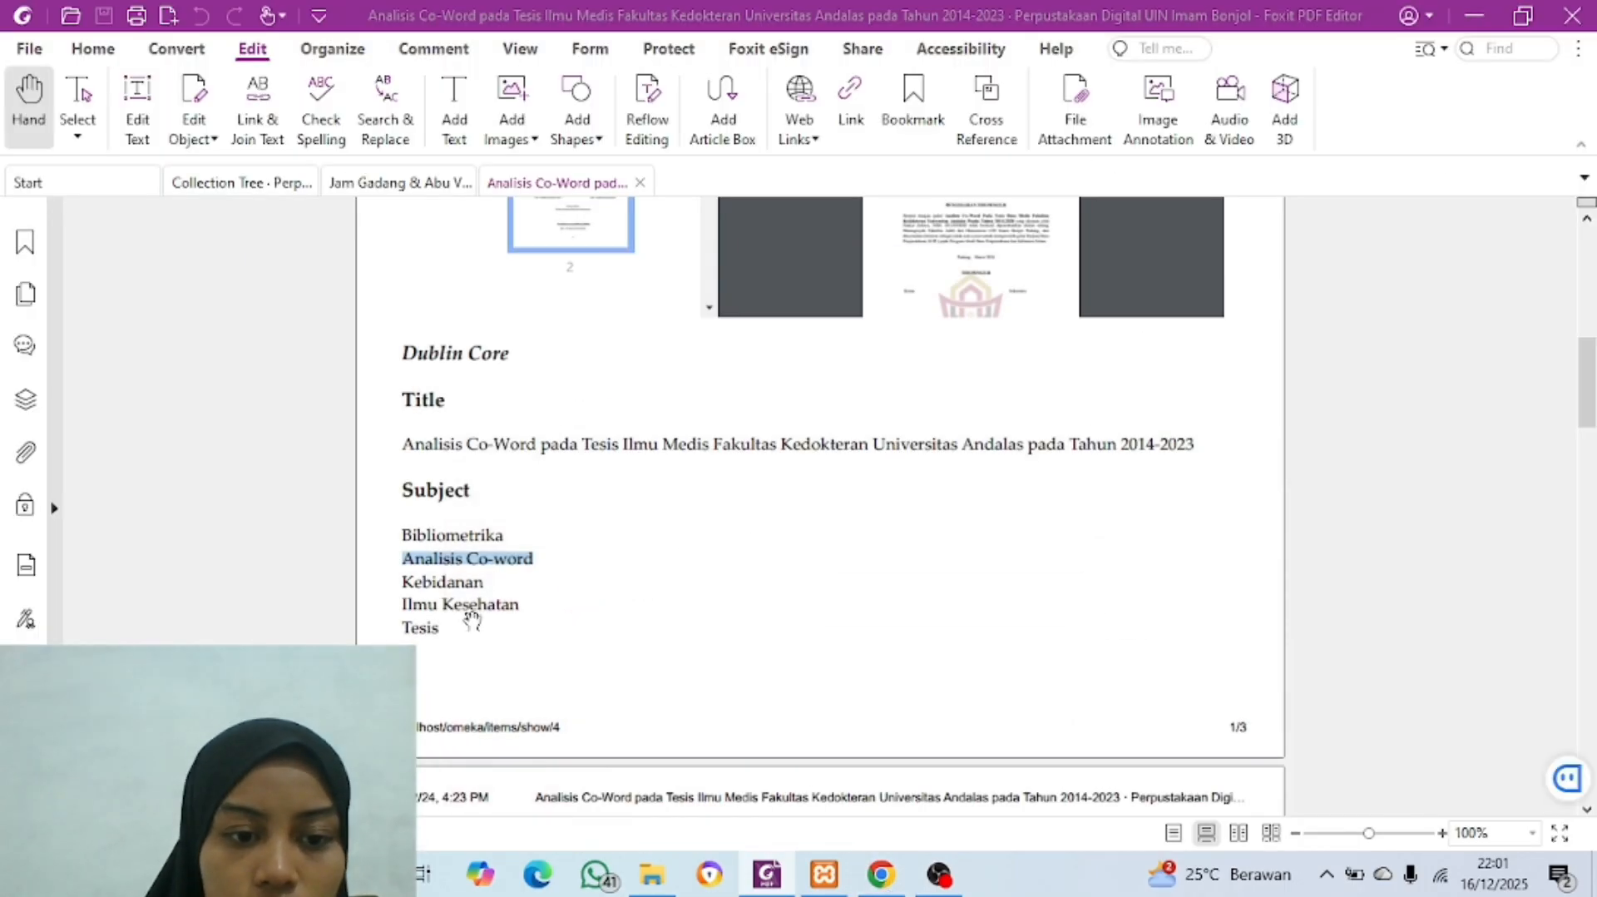
drag(402, 585, 491, 582)
key(ctrl+c)
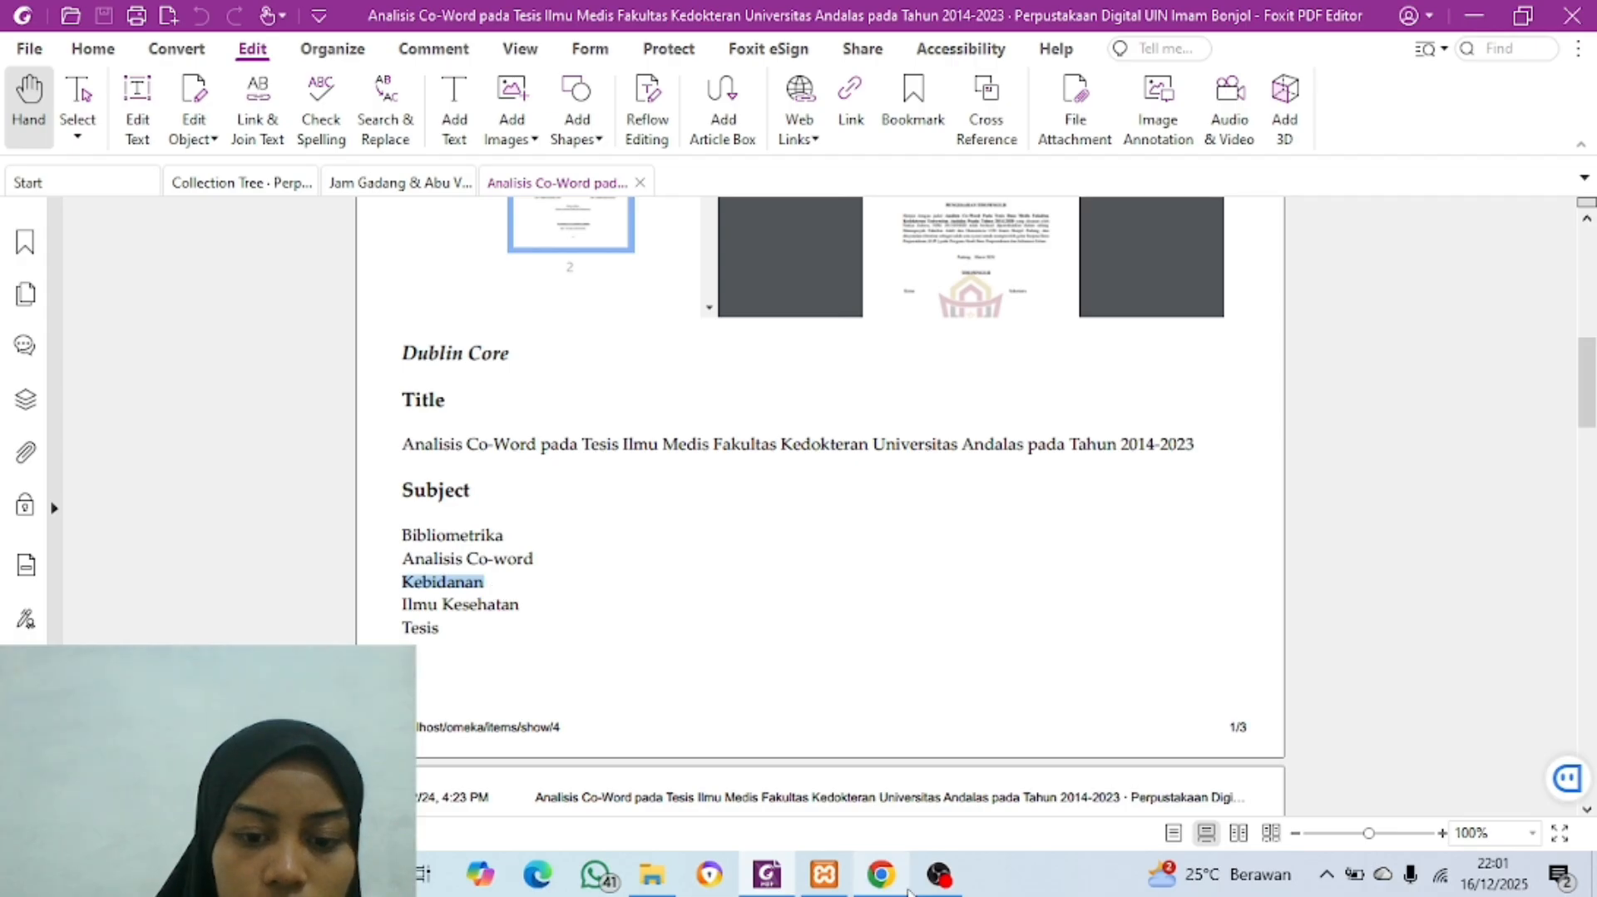
click(881, 873)
key(ctrl+v)
Step: Add a fourth Subject entry and copy "Ilmu Kesehatan" from the PDF into it
click(403, 235)
scroll(660, 434, down, 4)
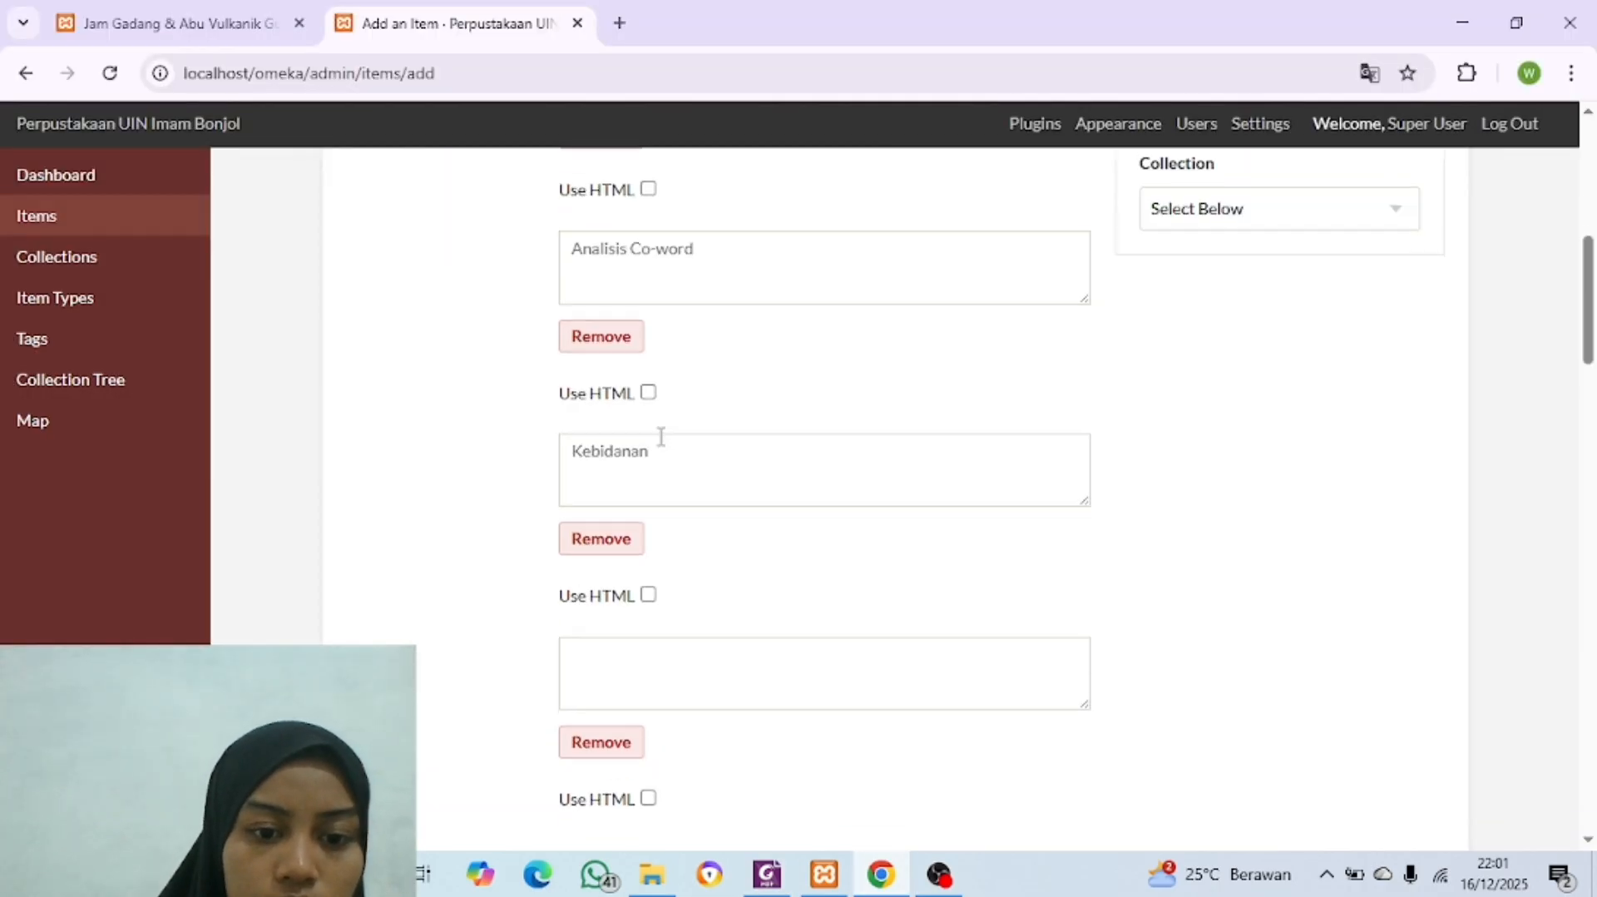
click(881, 874)
drag(401, 609, 531, 605)
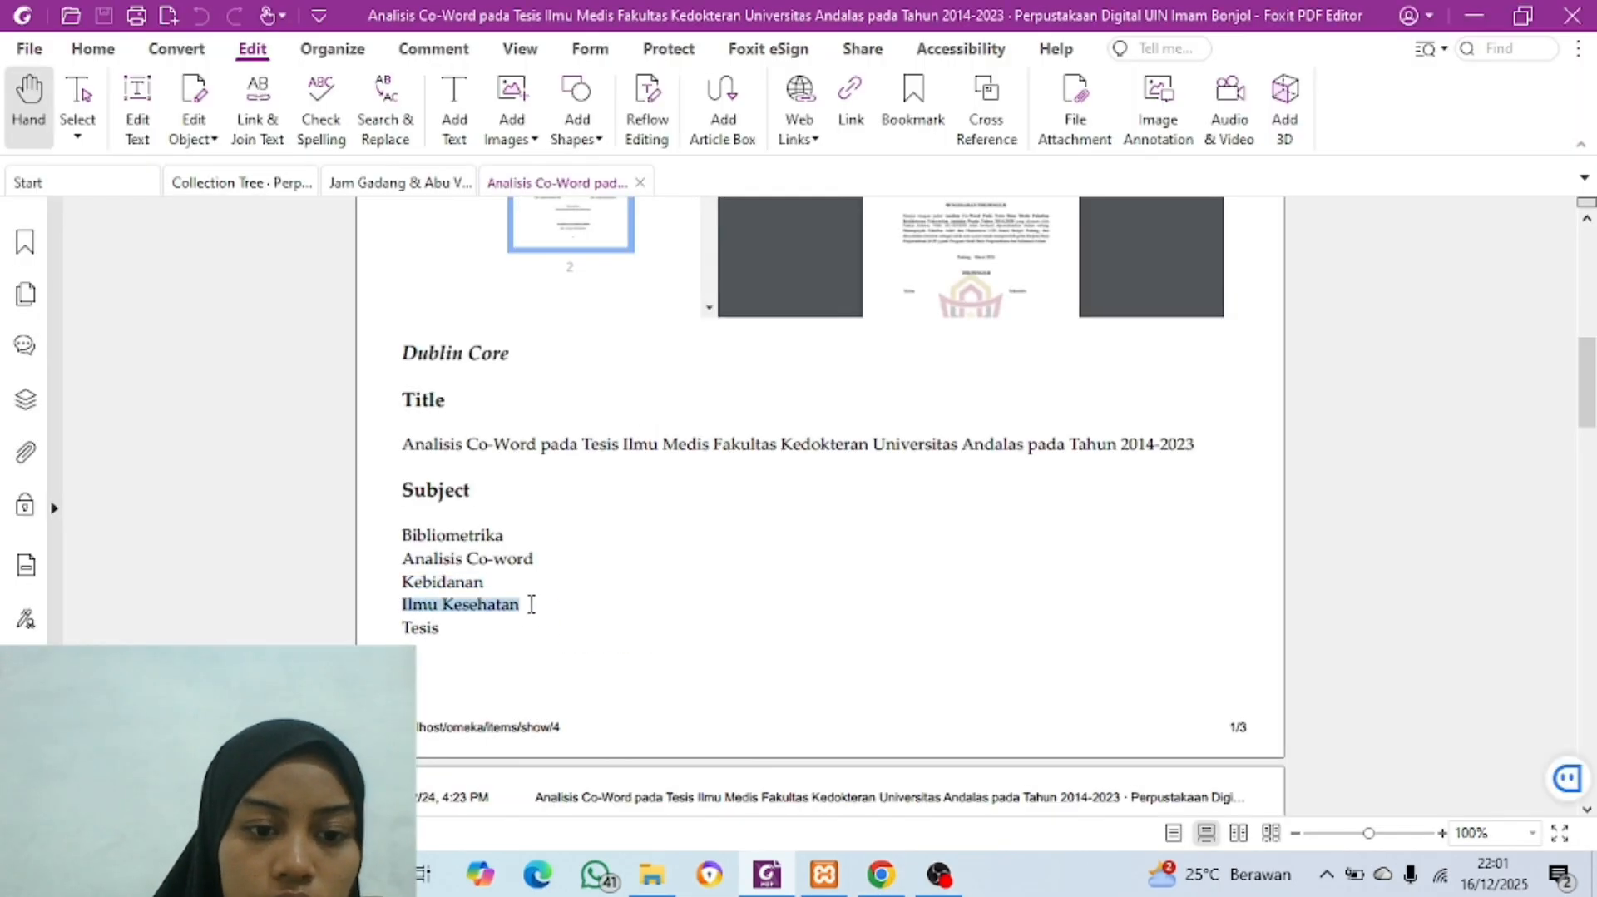
key(ctrl+c)
click(881, 874)
key(ctrl+v)
Step: Add a fifth Subject entry and copy "Tesis" from the PDF into it
scroll(602, 499, up, 4)
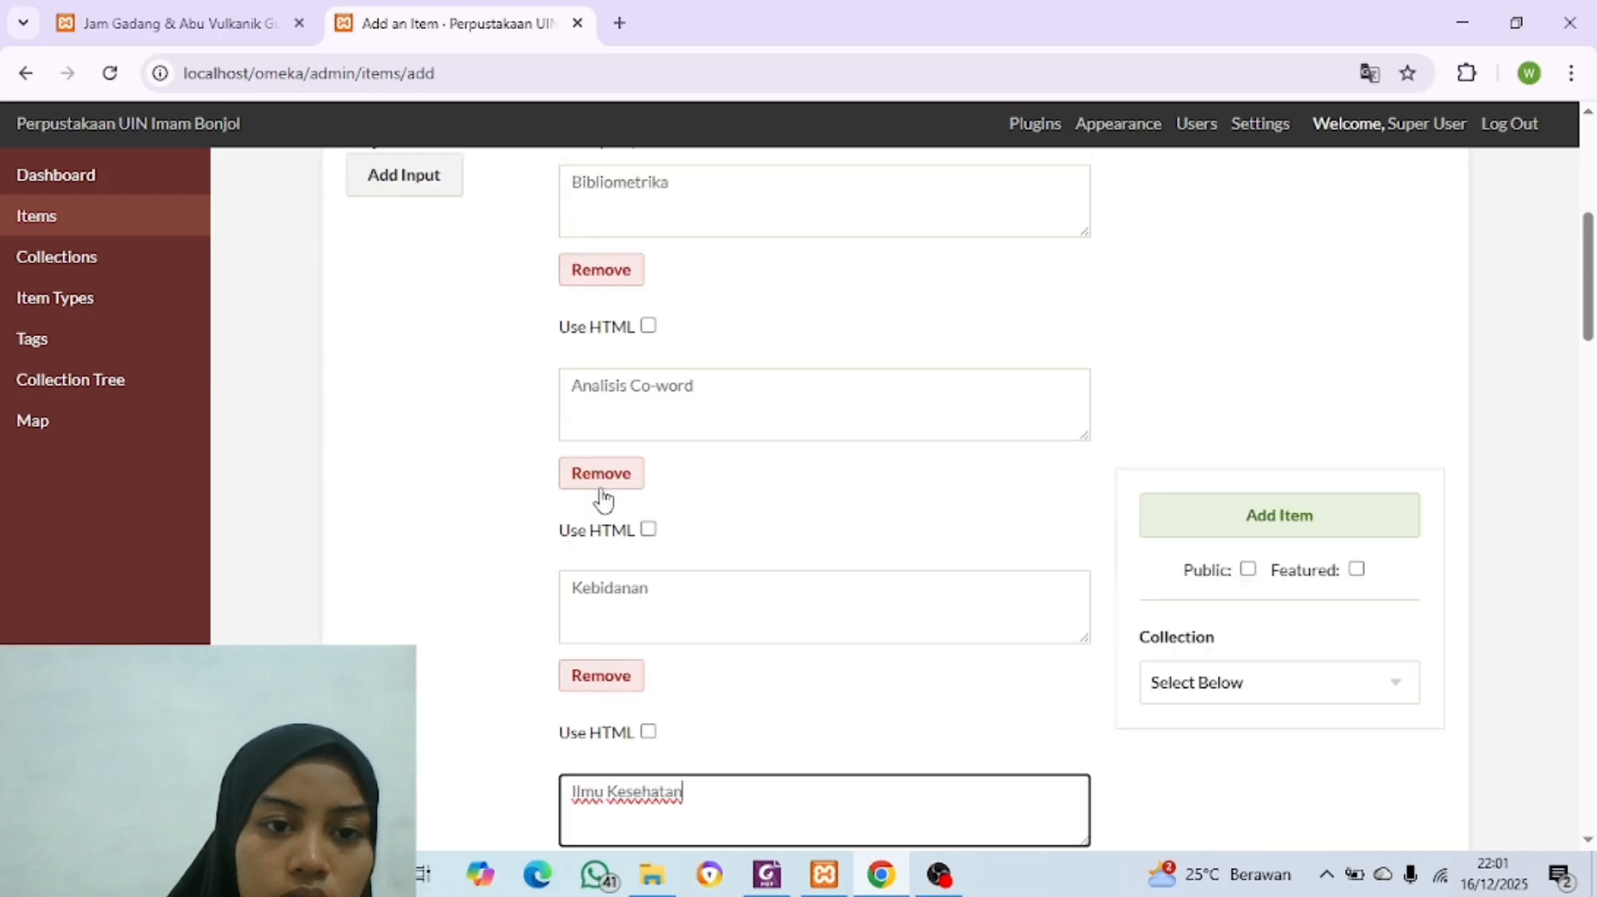
click(400, 250)
scroll(614, 412, down, 3)
scroll(614, 412, down, 5)
click(627, 400)
click(881, 874)
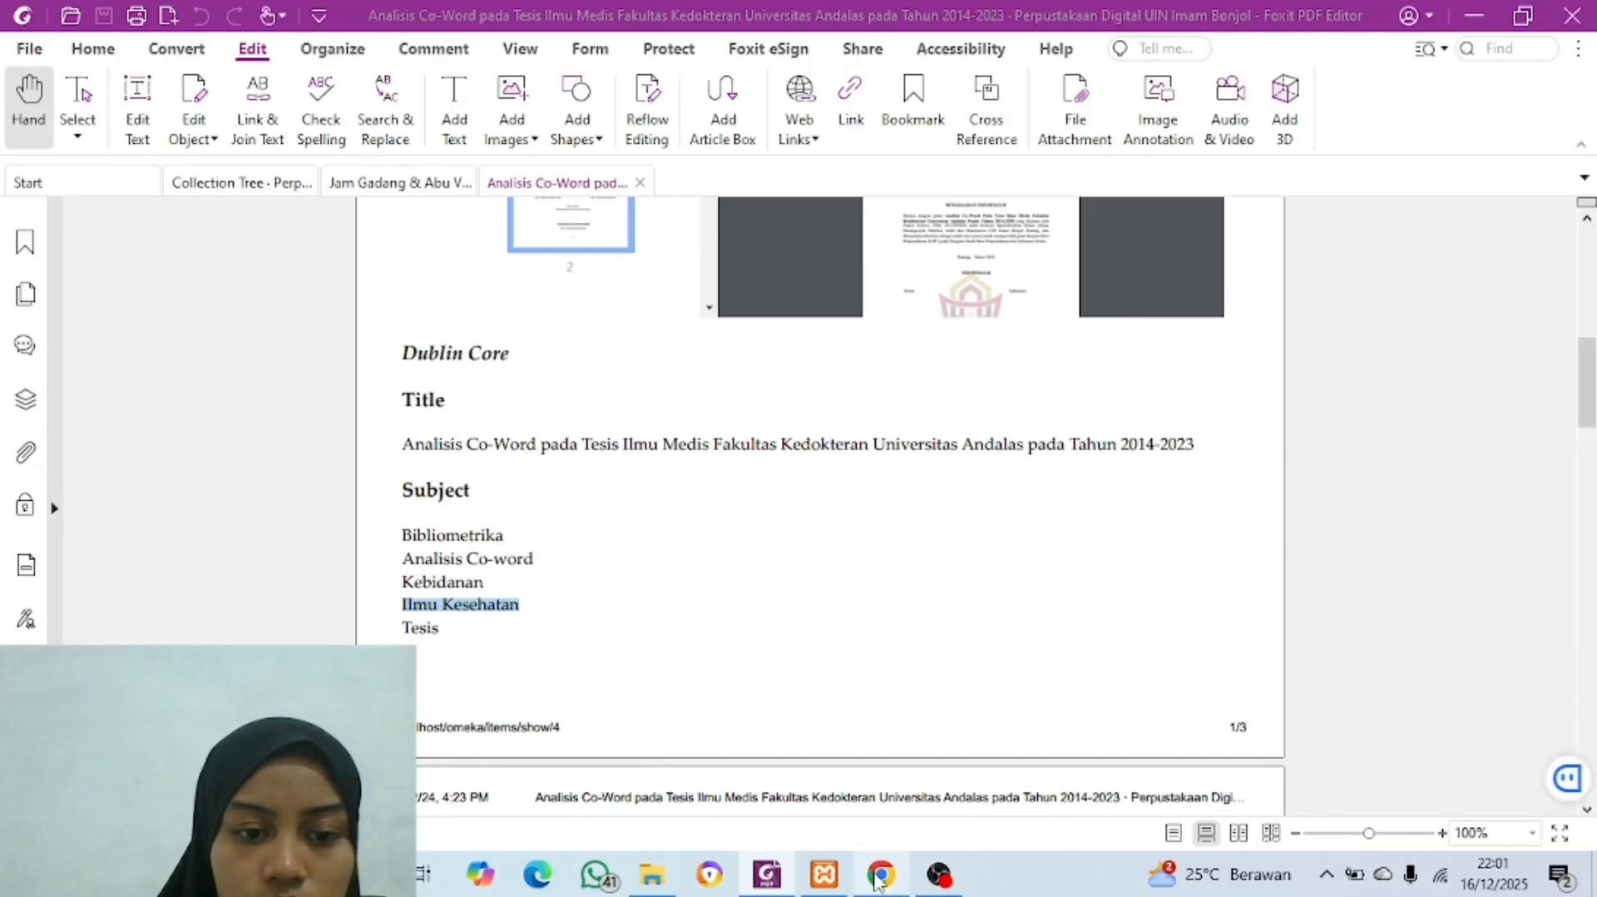
drag(400, 628, 447, 634)
key(ctrl+c)
click(881, 873)
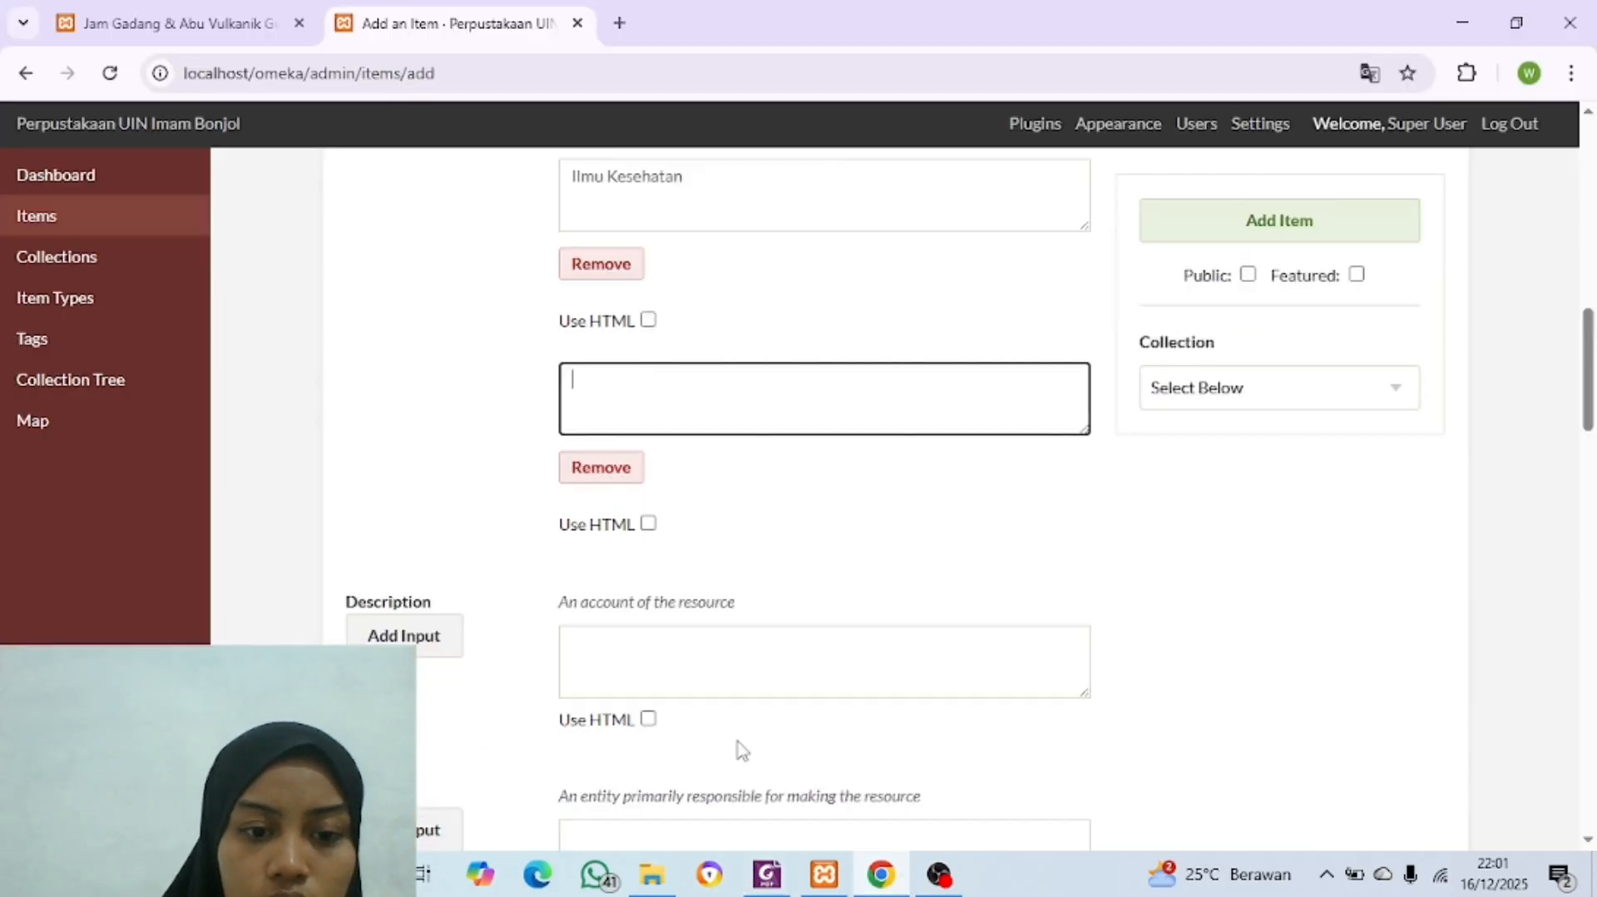
key(ctrl+v)
Step: Copy the full Description paragraph from the PDF into the item's Description and enlarge its text box
click(881, 873)
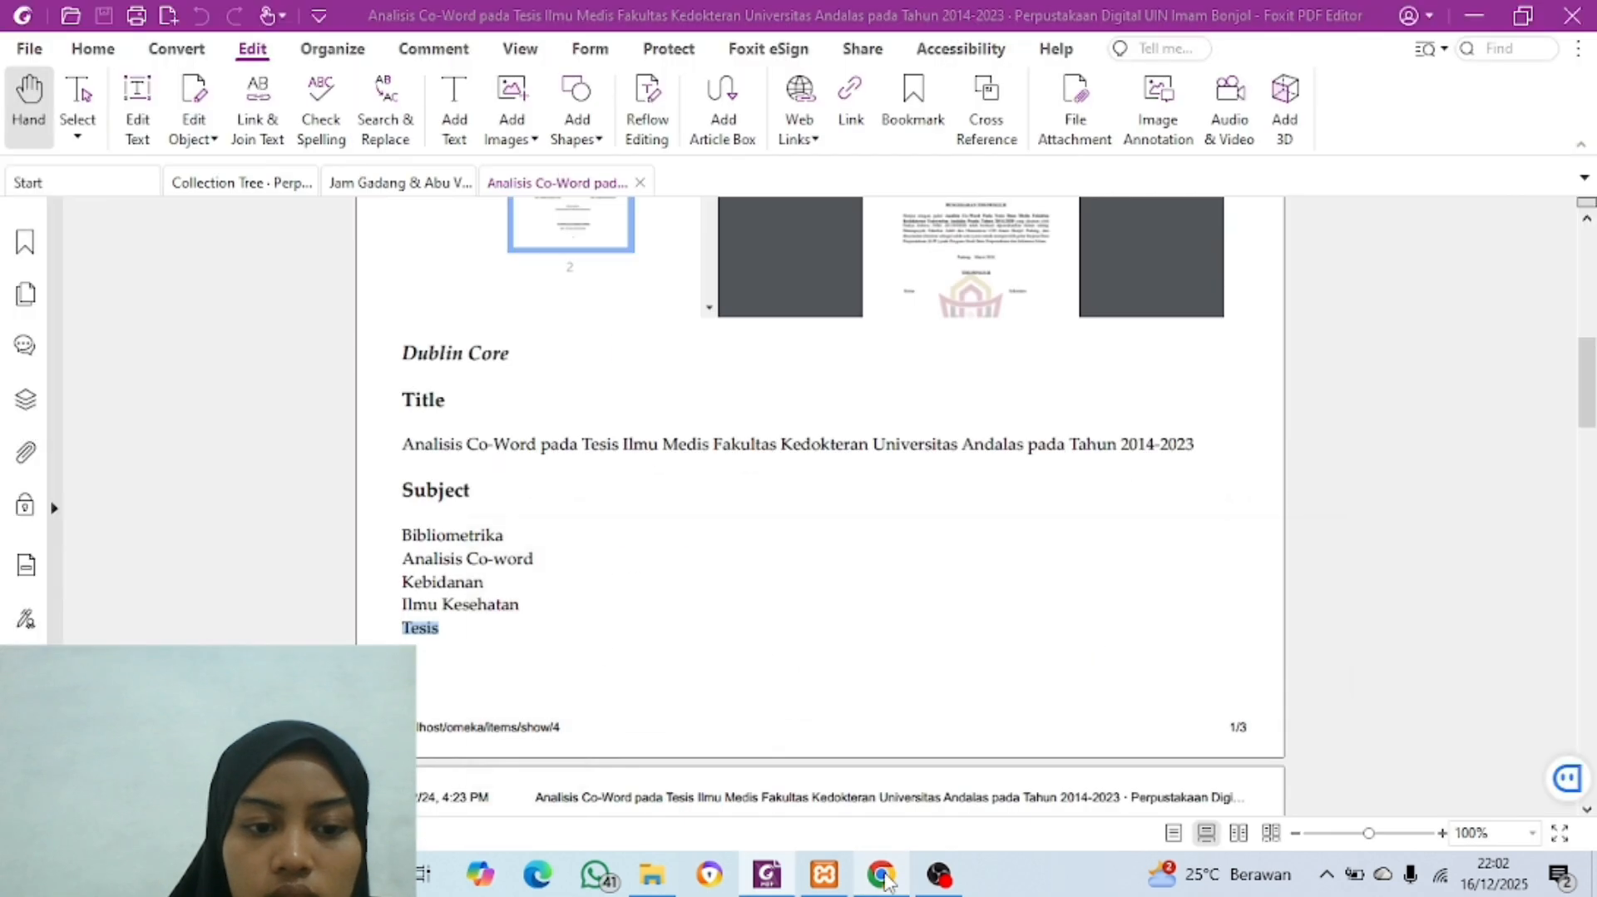
scroll(602, 670, down, 5)
drag(406, 383, 751, 572)
key(ctrl+c)
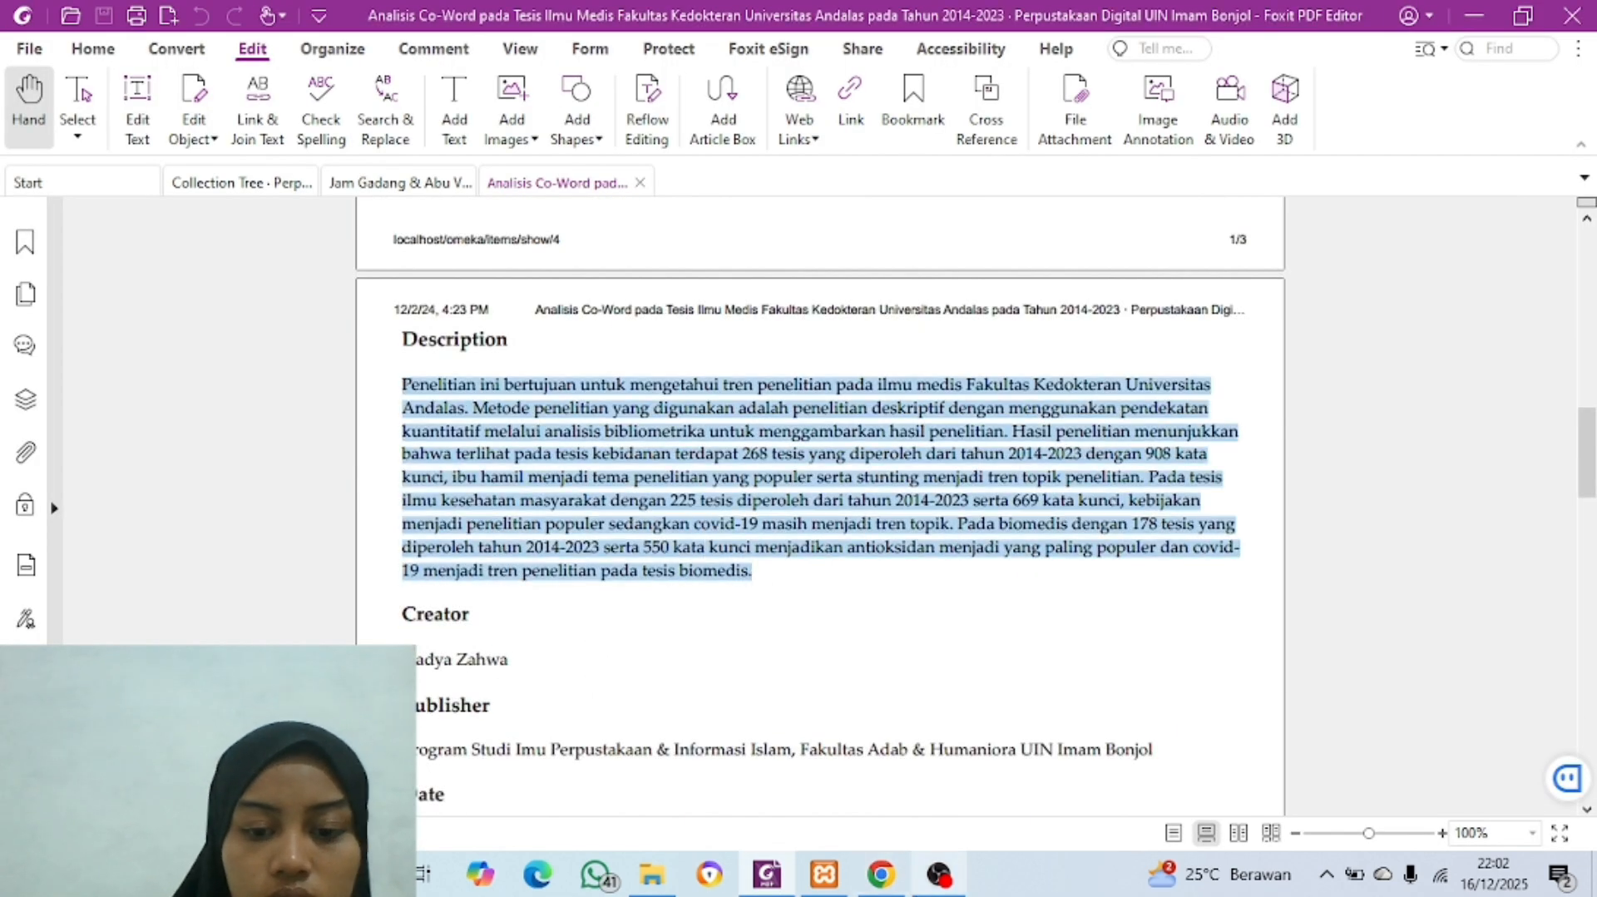
click(881, 873)
click(597, 662)
key(ctrl+v)
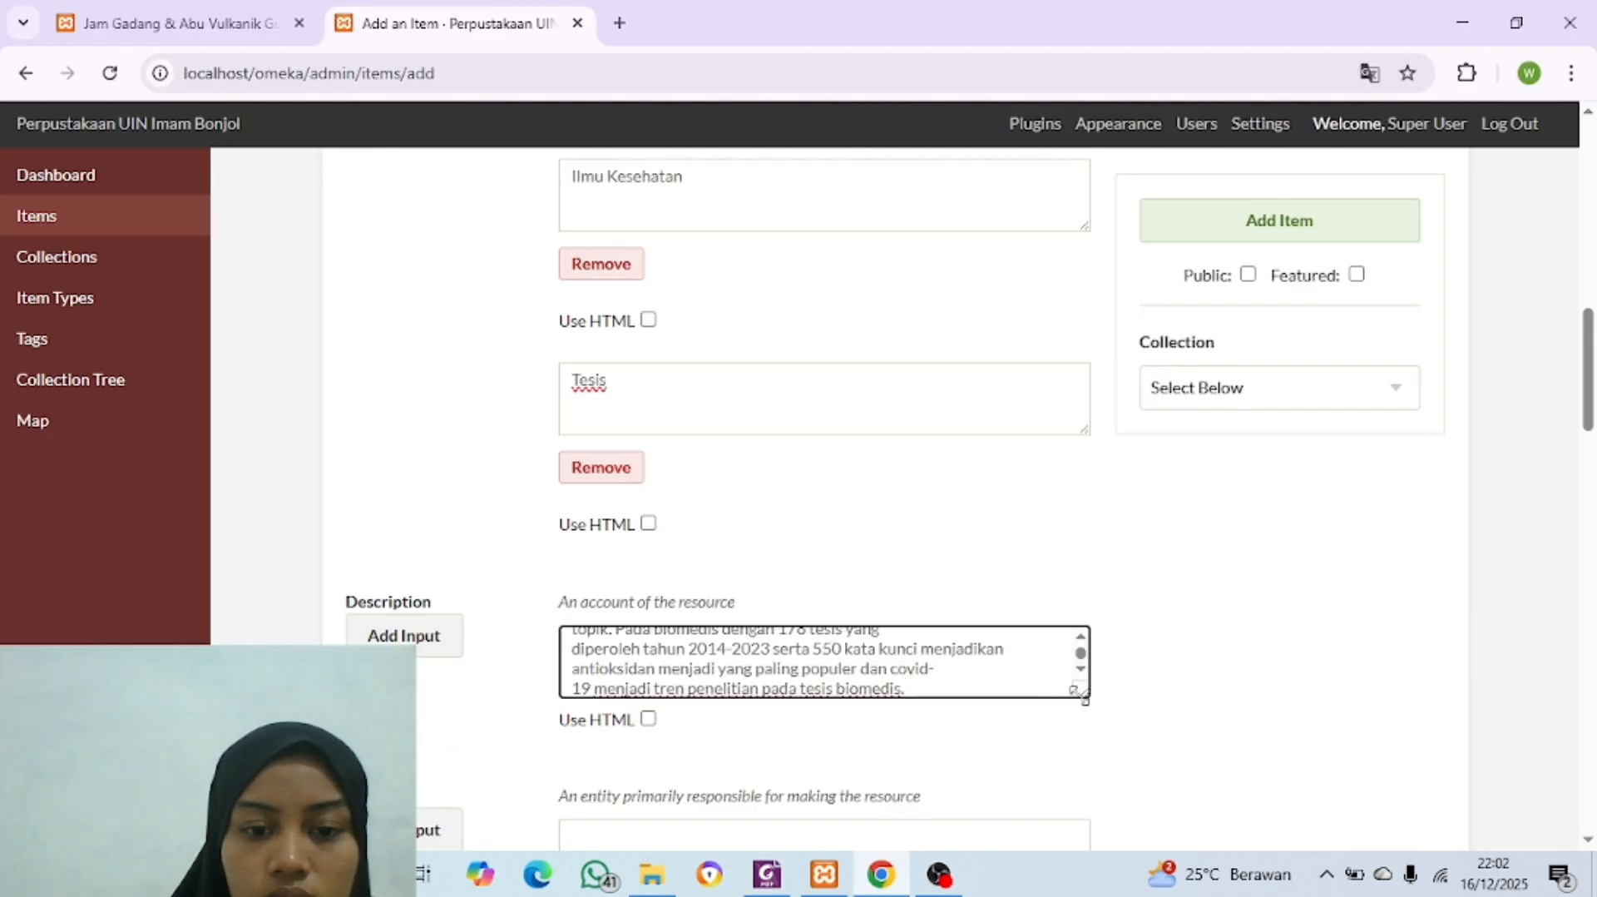
drag(1082, 693, 1144, 894)
Step: Copy the creator's full name from the PDF into the item's Creator
scroll(1307, 598, down, 3)
click(691, 701)
click(881, 876)
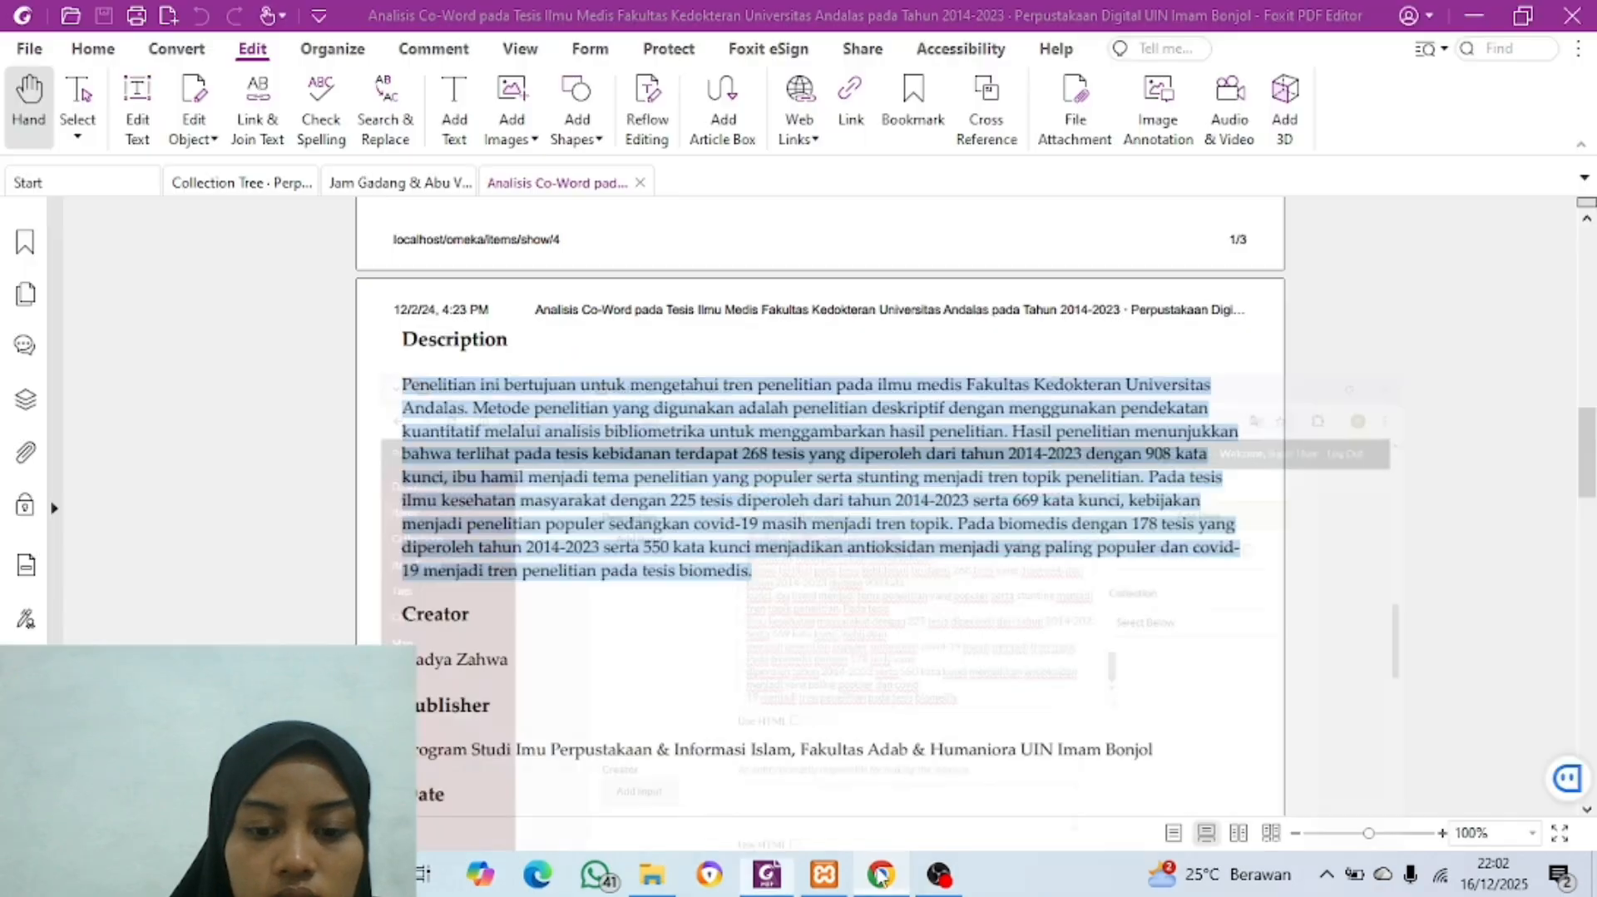
scroll(666, 641, down, 5)
scroll(403, 424, up, 3)
drag(403, 421, 517, 431)
double_click(493, 431)
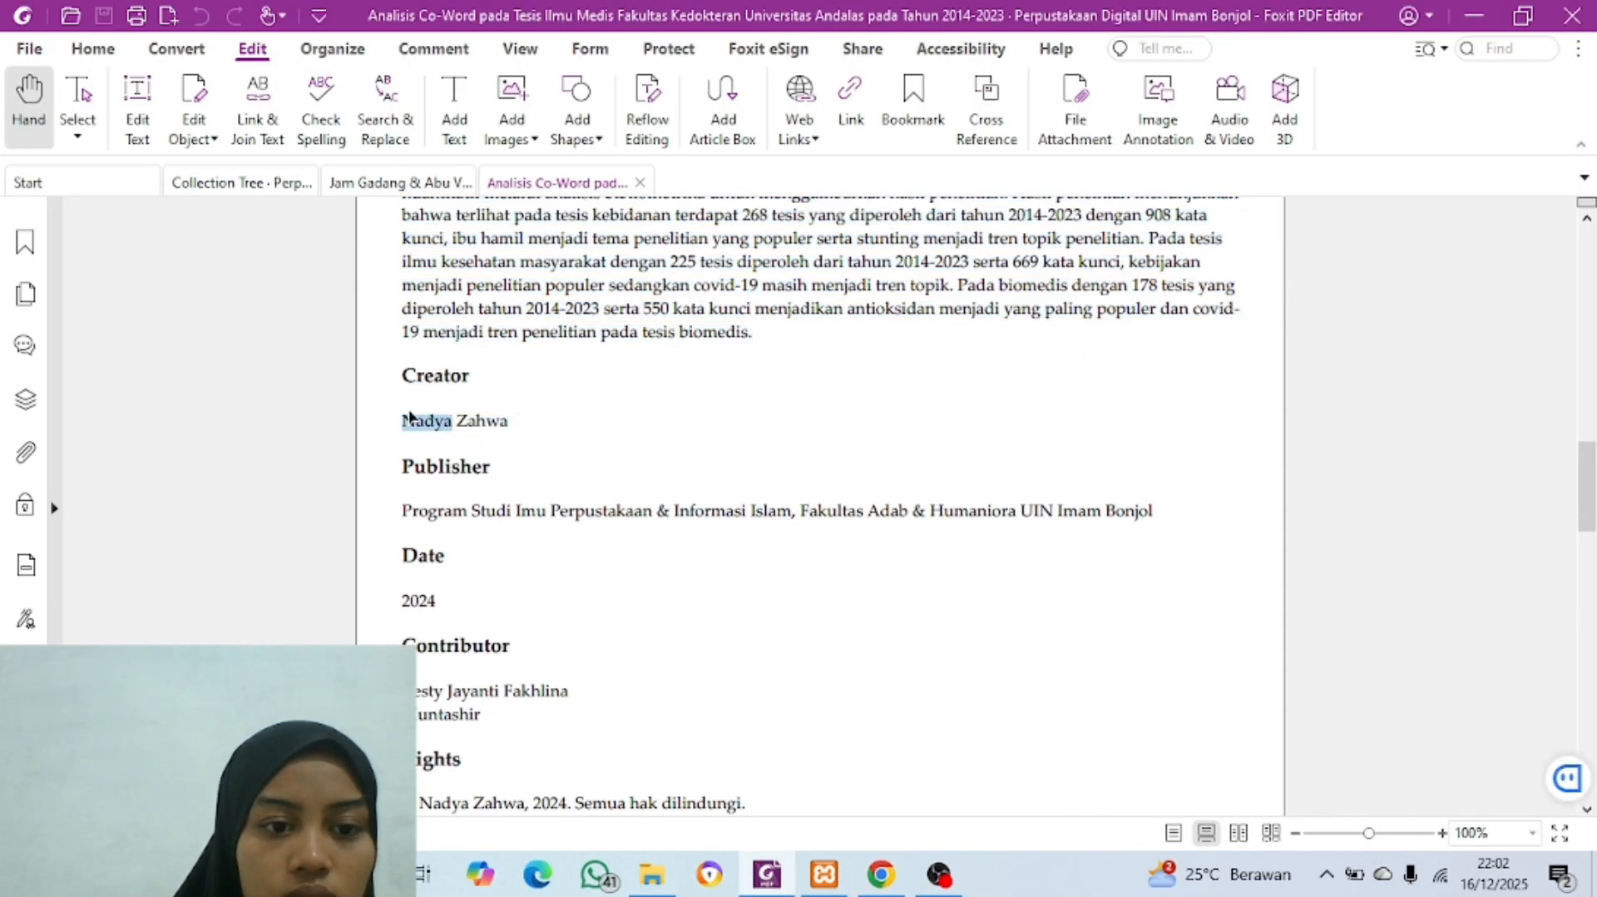
drag(403, 422, 512, 424)
key(ctrl+c)
click(882, 875)
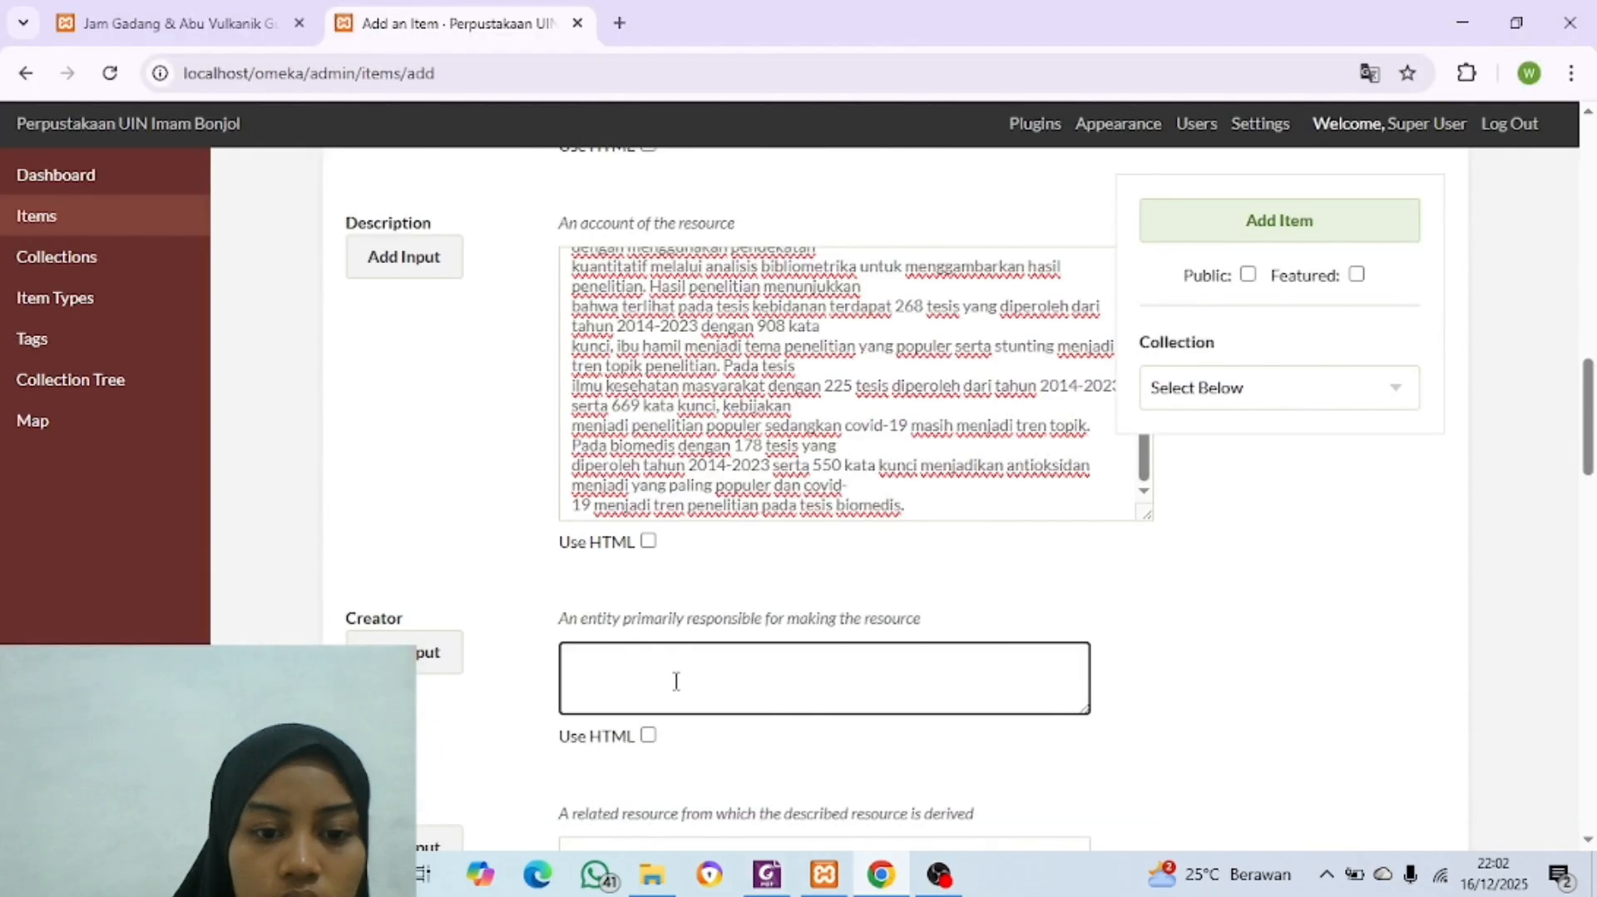
click(675, 681)
key(ctrl+v)
Step: Copy "Program Studi Imu Perpustakaan & Informasi Islam, Fakultas Adab & Humaniora UIN Imam Bonjol" from the PDF into Source, without the Date heading
scroll(677, 691, down, 4)
click(767, 873)
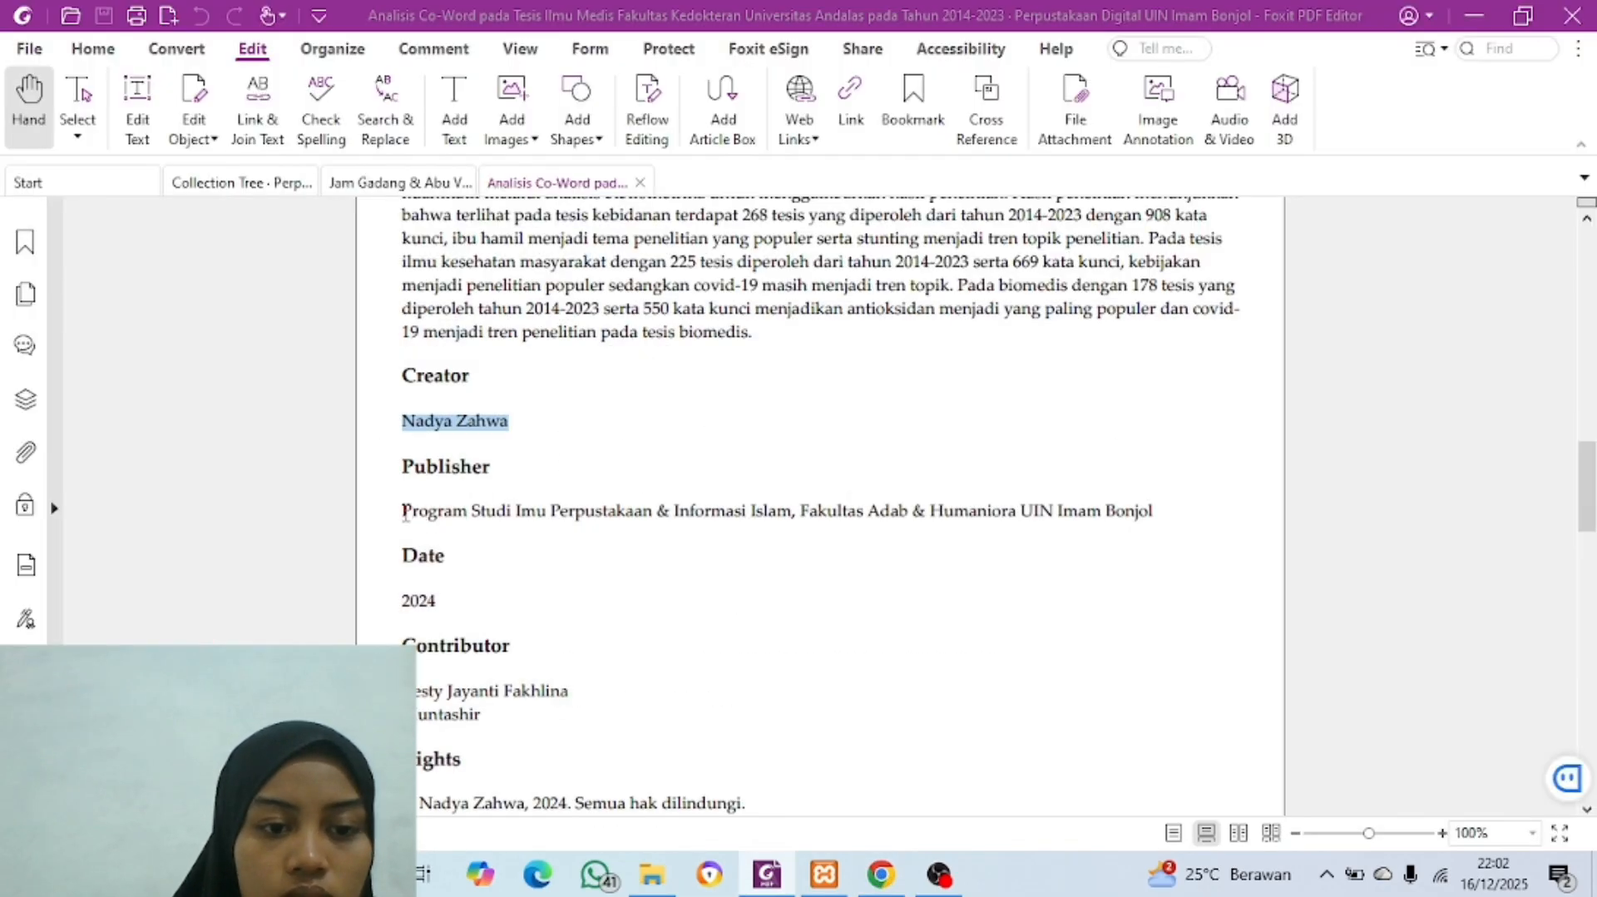
drag(405, 513, 1084, 564)
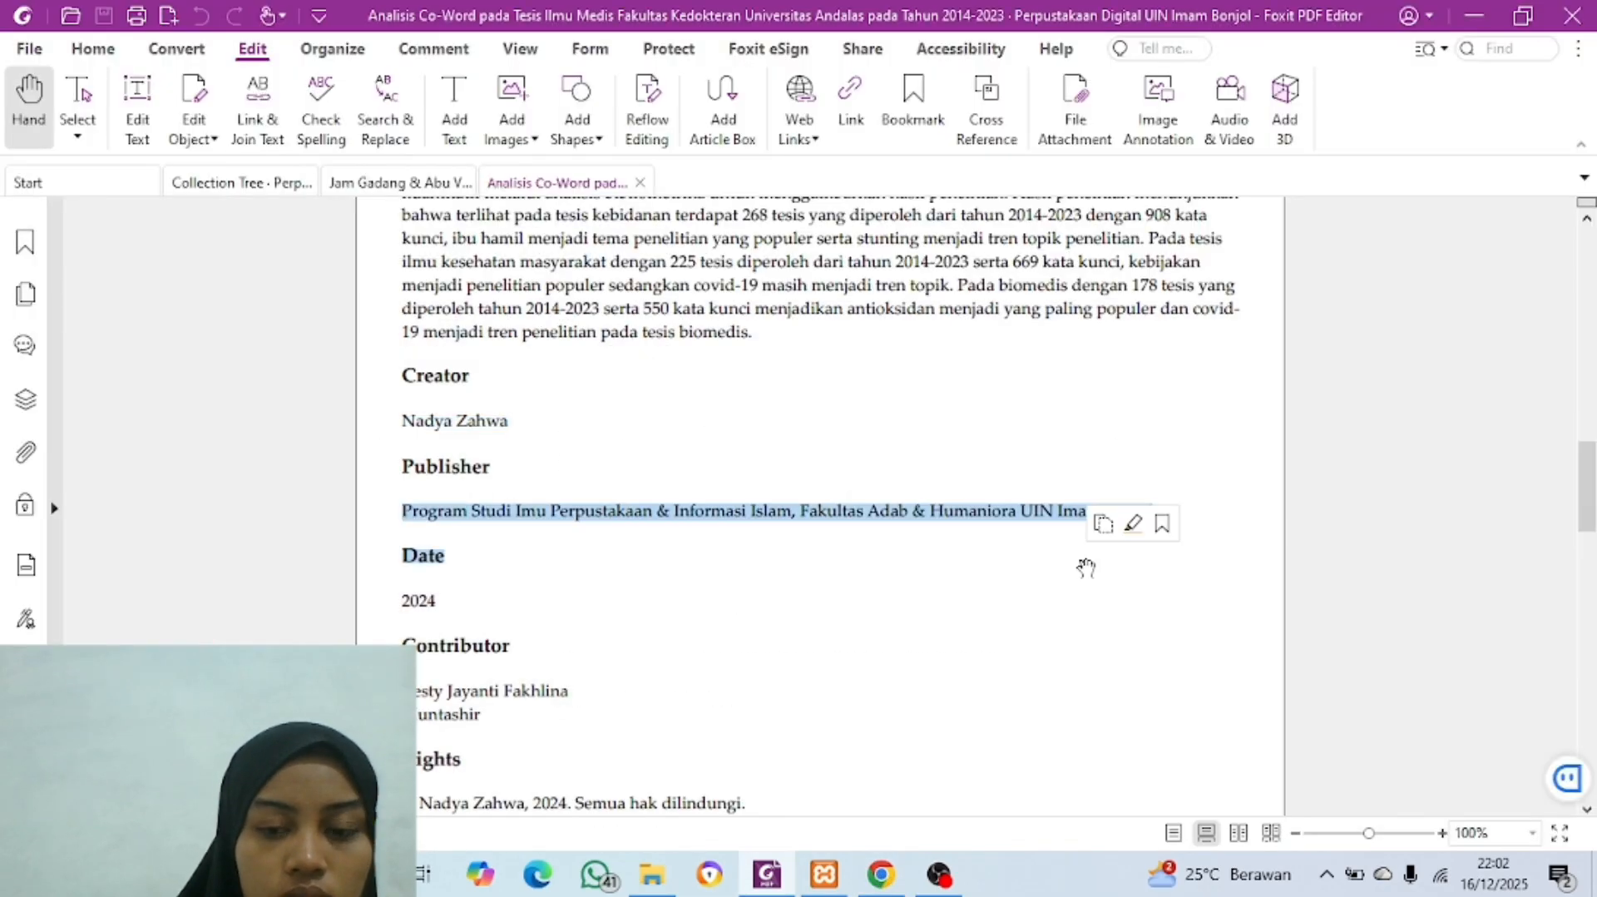
key(ctrl+c)
click(881, 875)
click(688, 570)
key(ctrl+v)
key(BackSpace)
key(BackSpace)
Step: Copy the study programme and faculty text from Source into Publisher, then clear the Source entry
scroll(689, 574, down, 4)
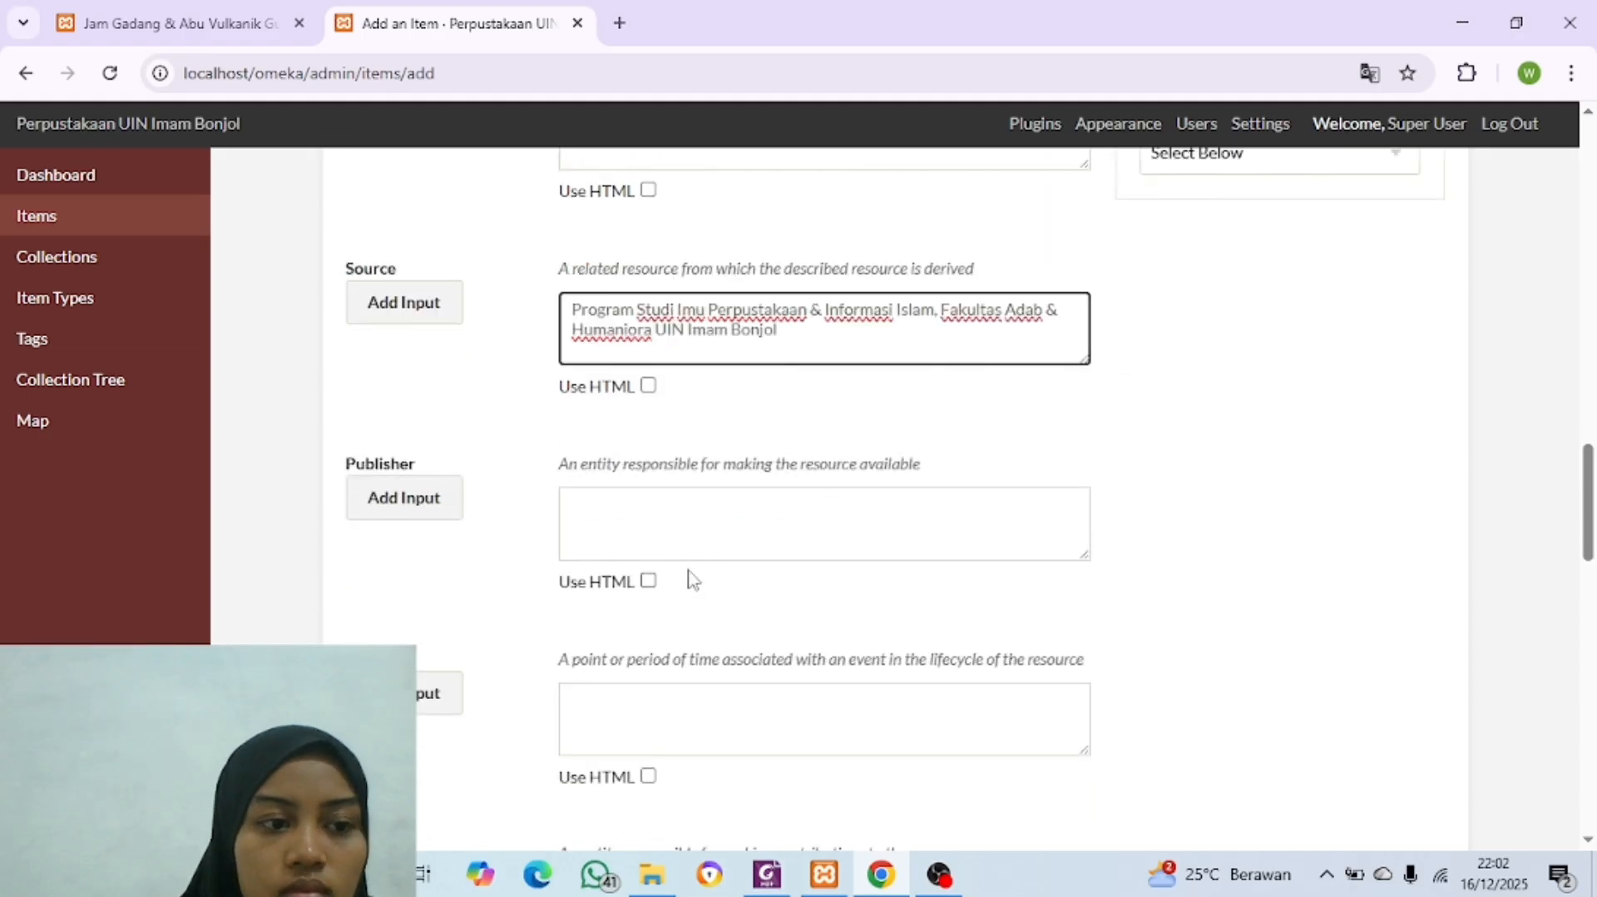
click(670, 453)
click(872, 865)
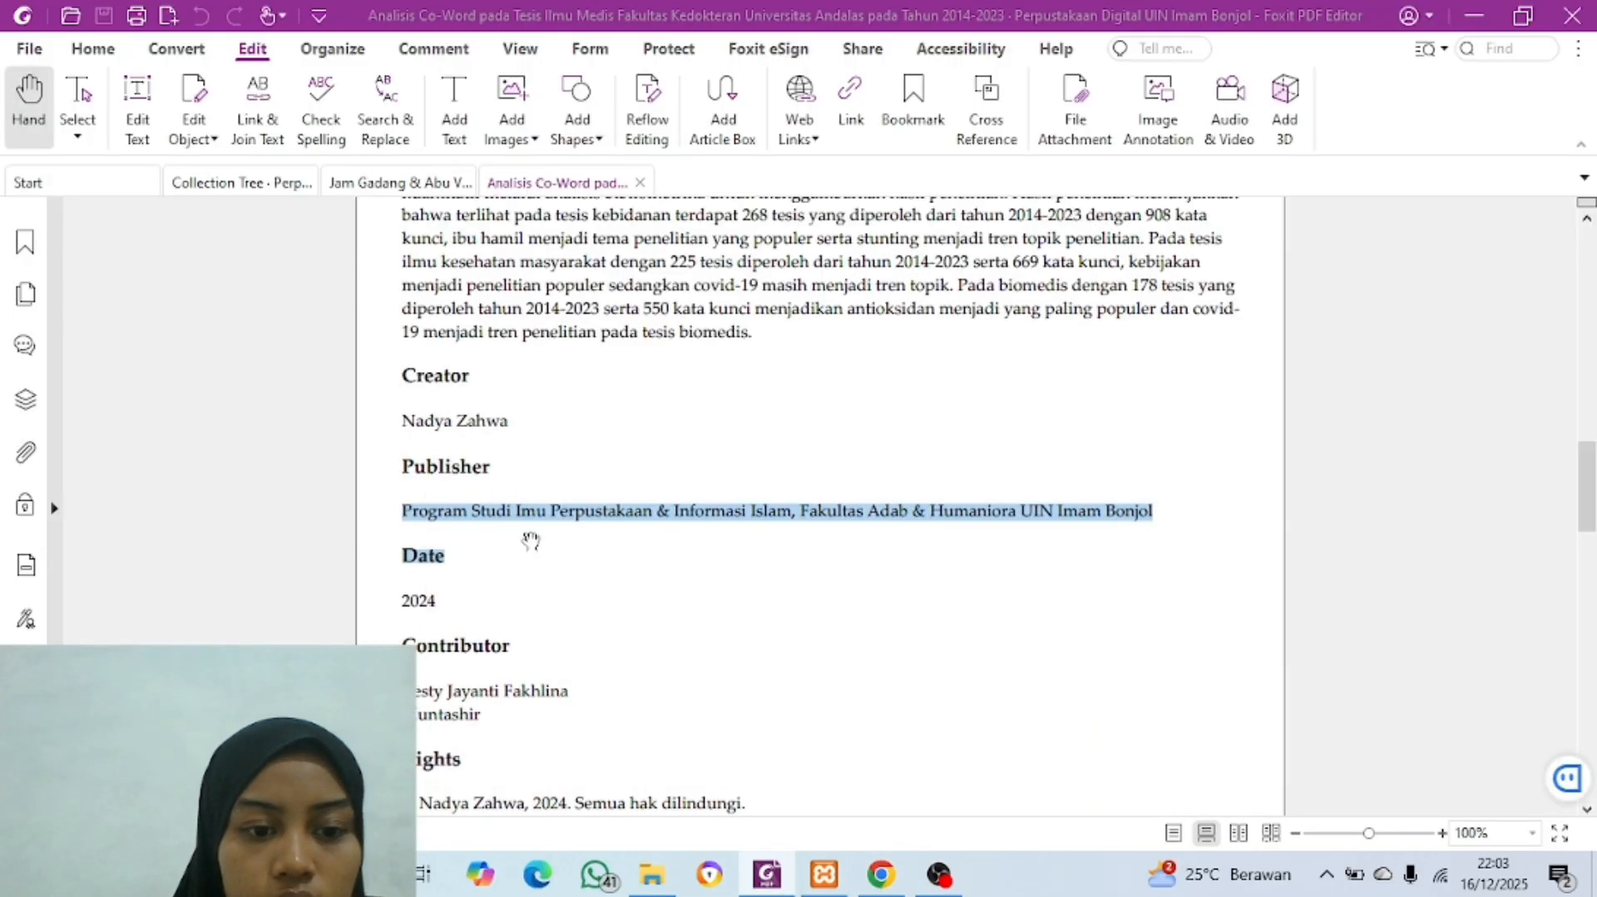
click(522, 564)
click(884, 875)
scroll(714, 538, up, 1)
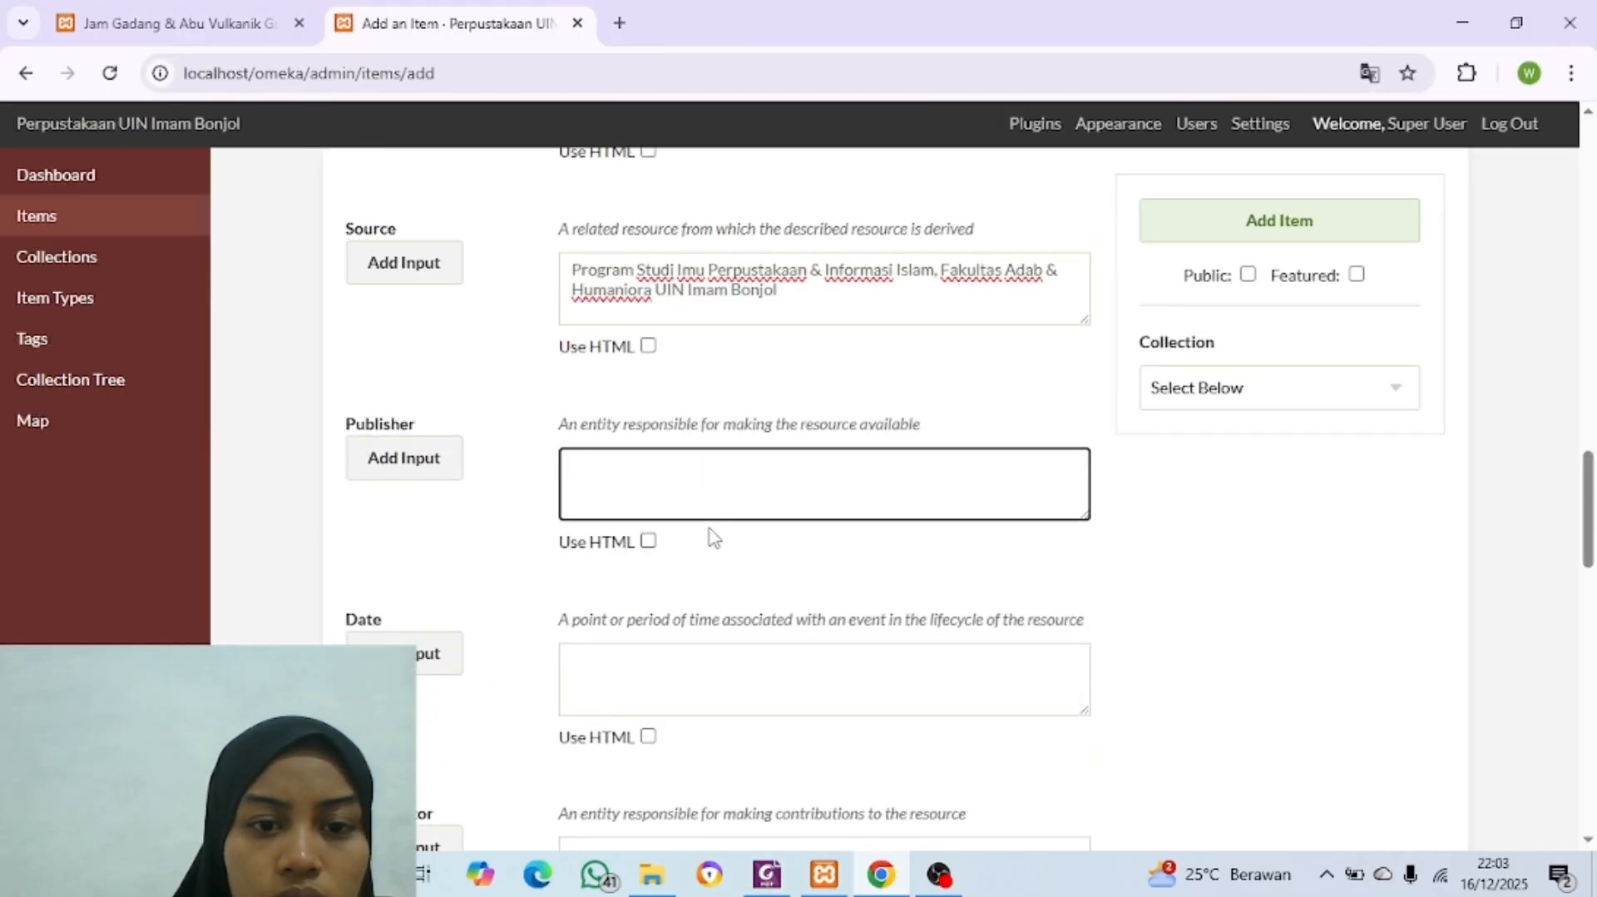
click(879, 877)
click(879, 877)
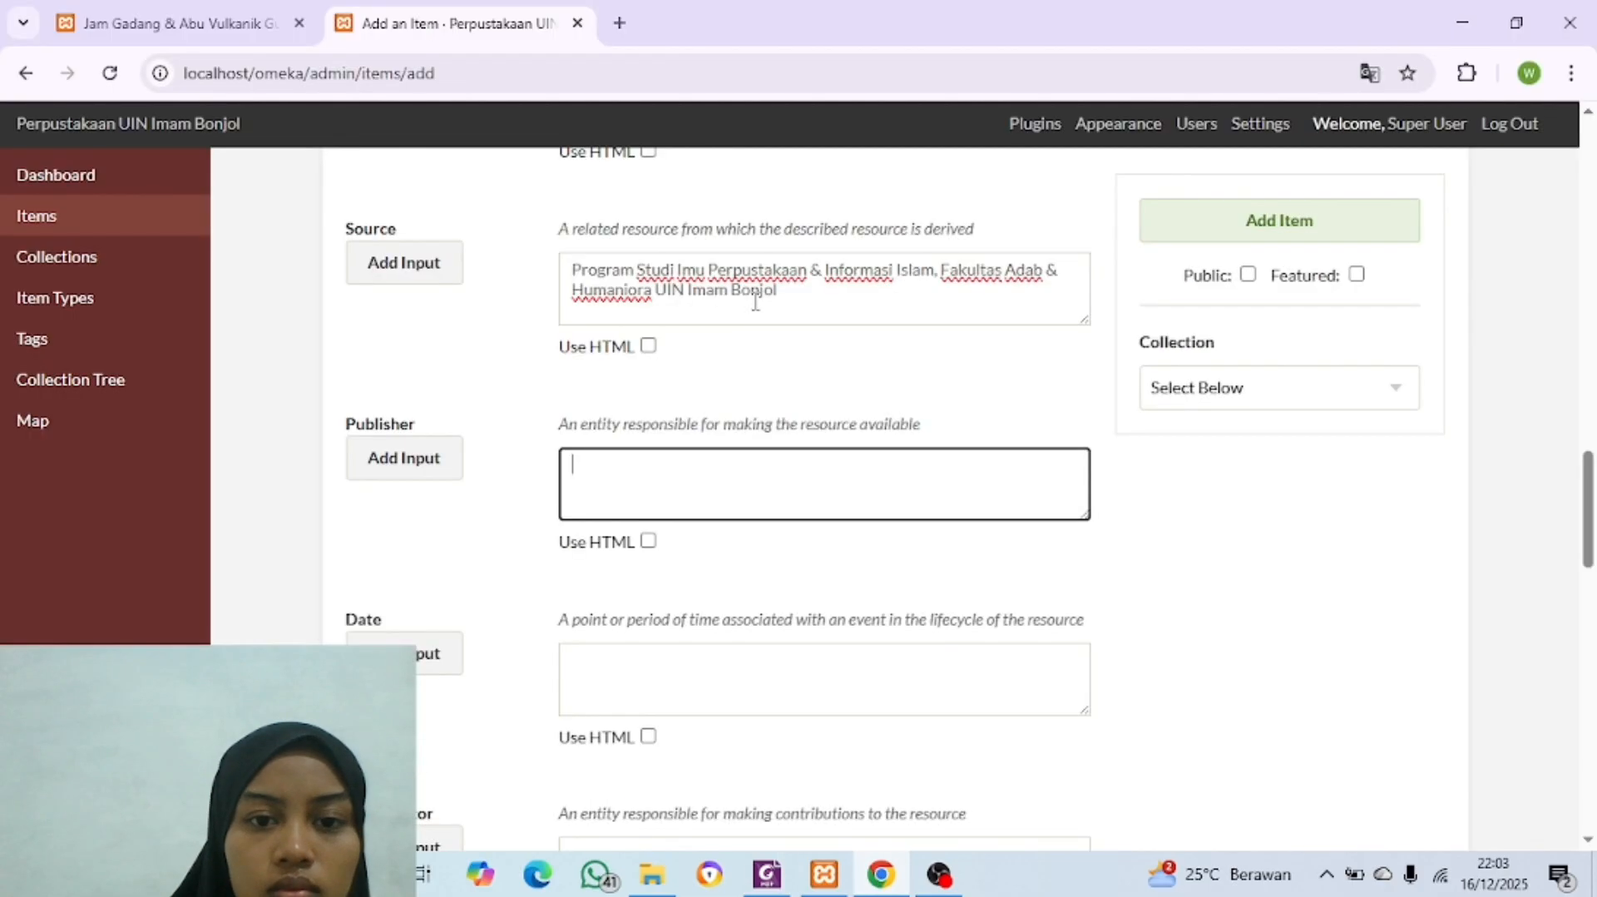
drag(774, 295, 569, 270)
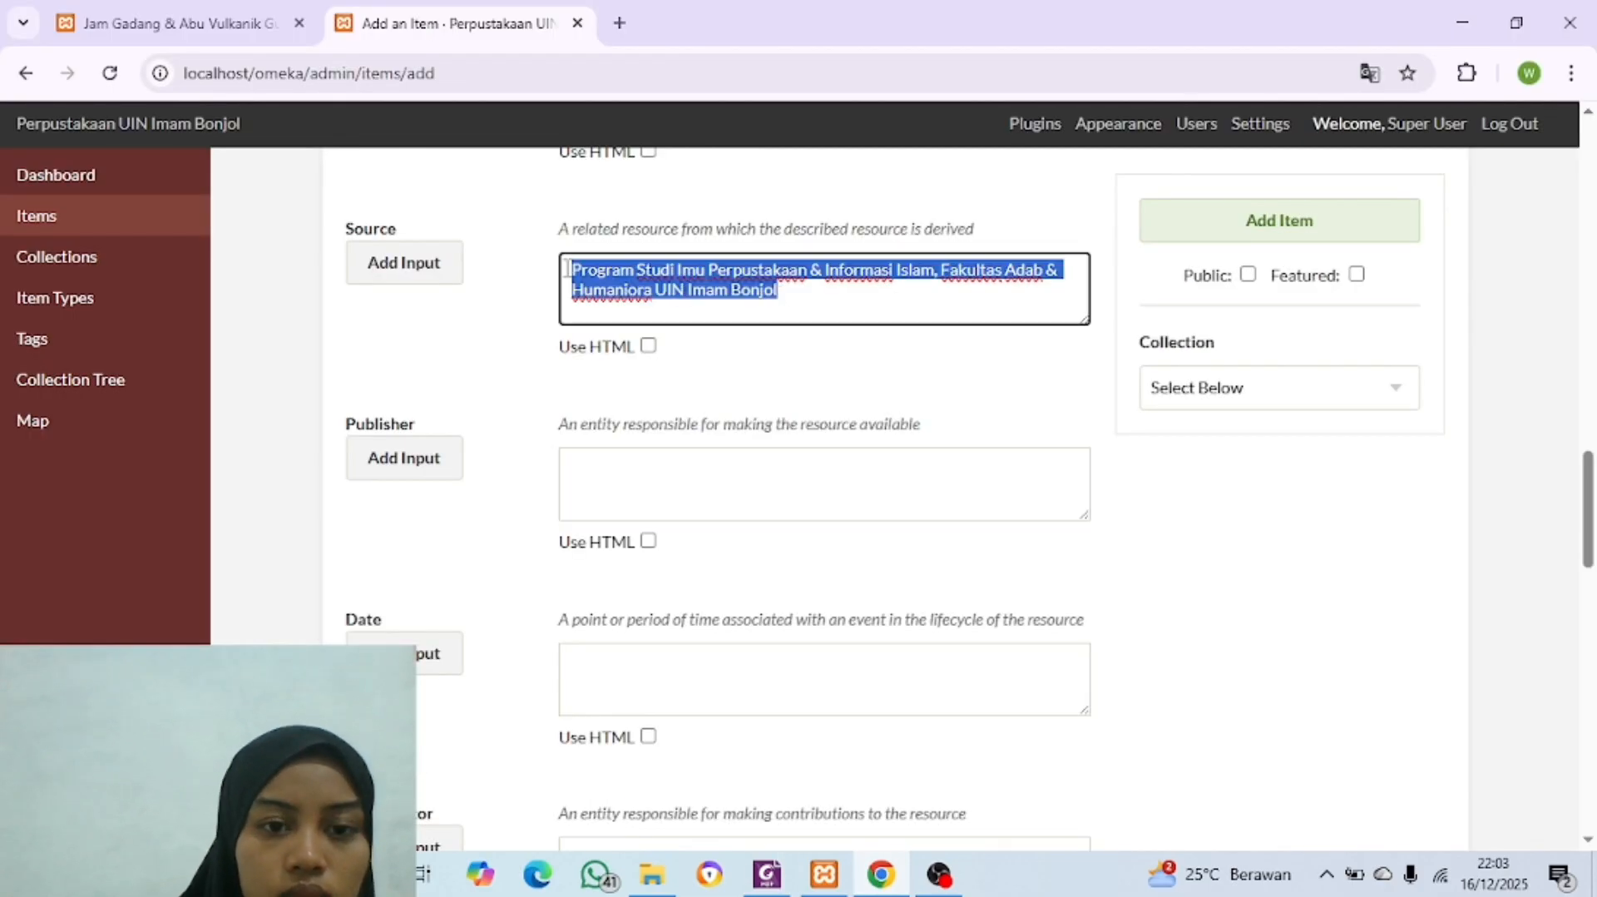
key(ctrl+c)
click(653, 509)
key(ctrl+v)
triple_click(796, 299)
key(BackSpace)
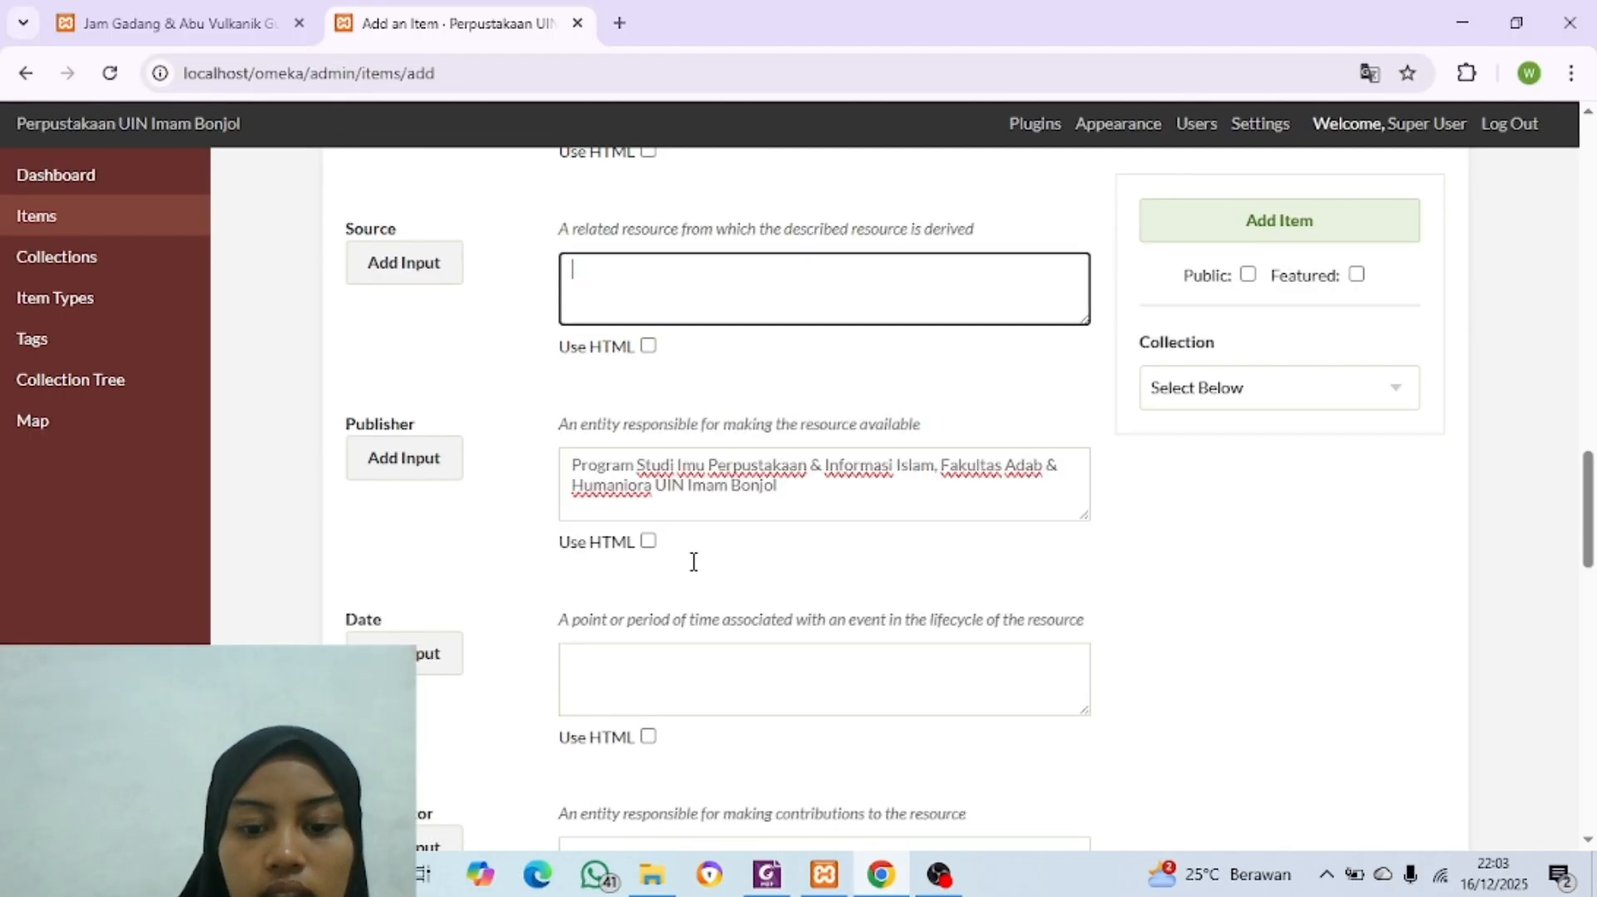
Step: Set the Date to 2024 and copy both contributors' names from the PDF into Contributor
click(879, 875)
scroll(654, 501, down, 3)
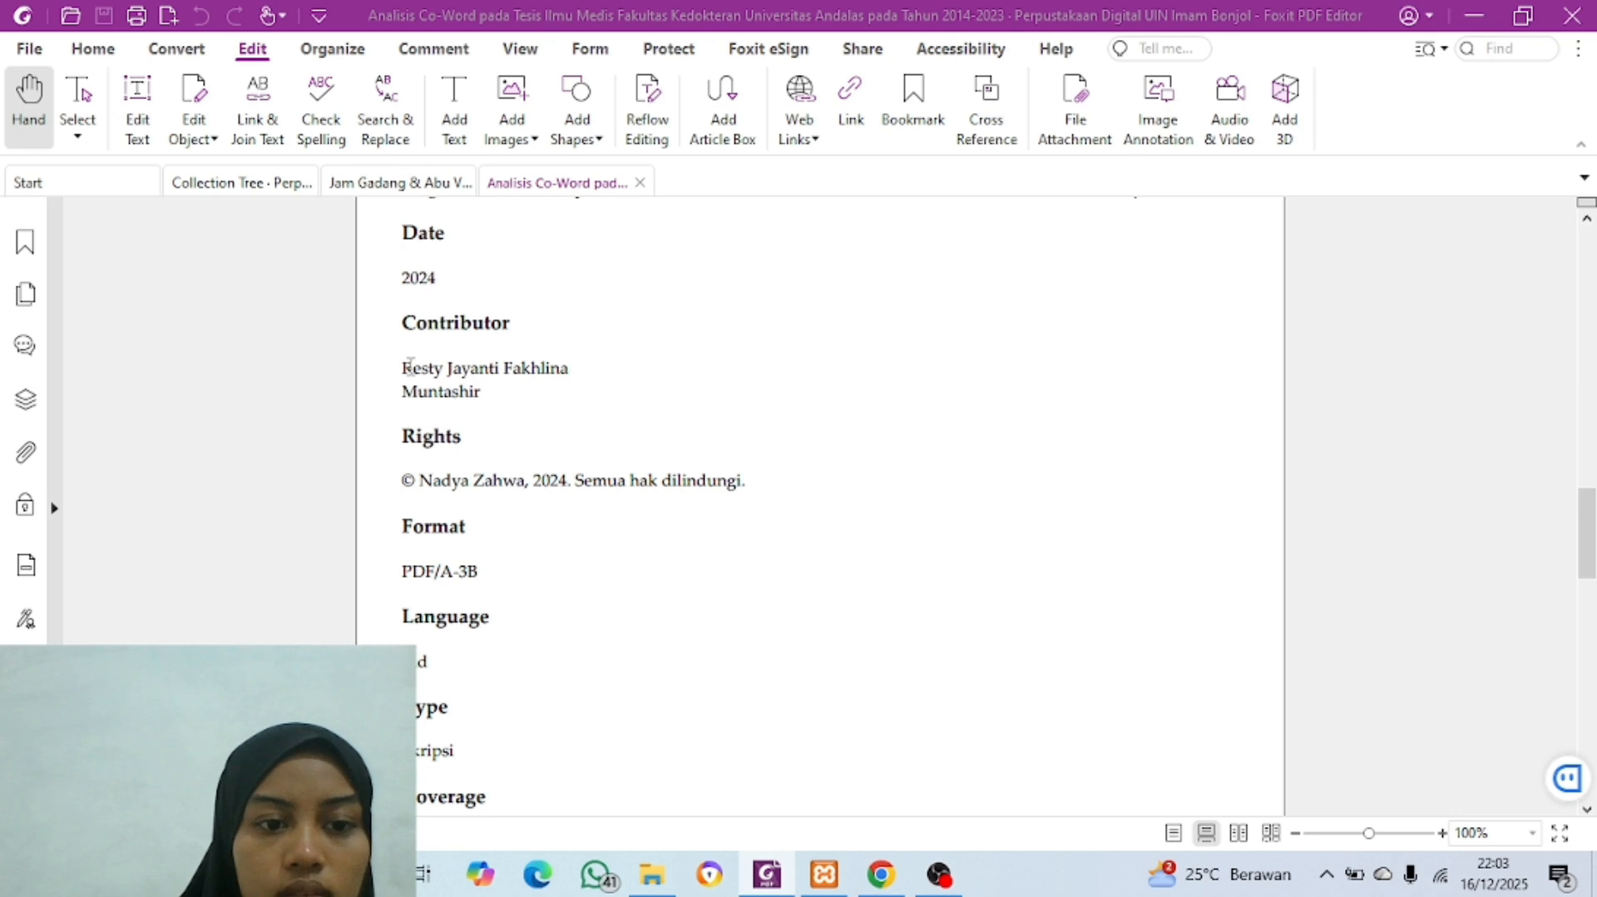
drag(400, 367, 504, 376)
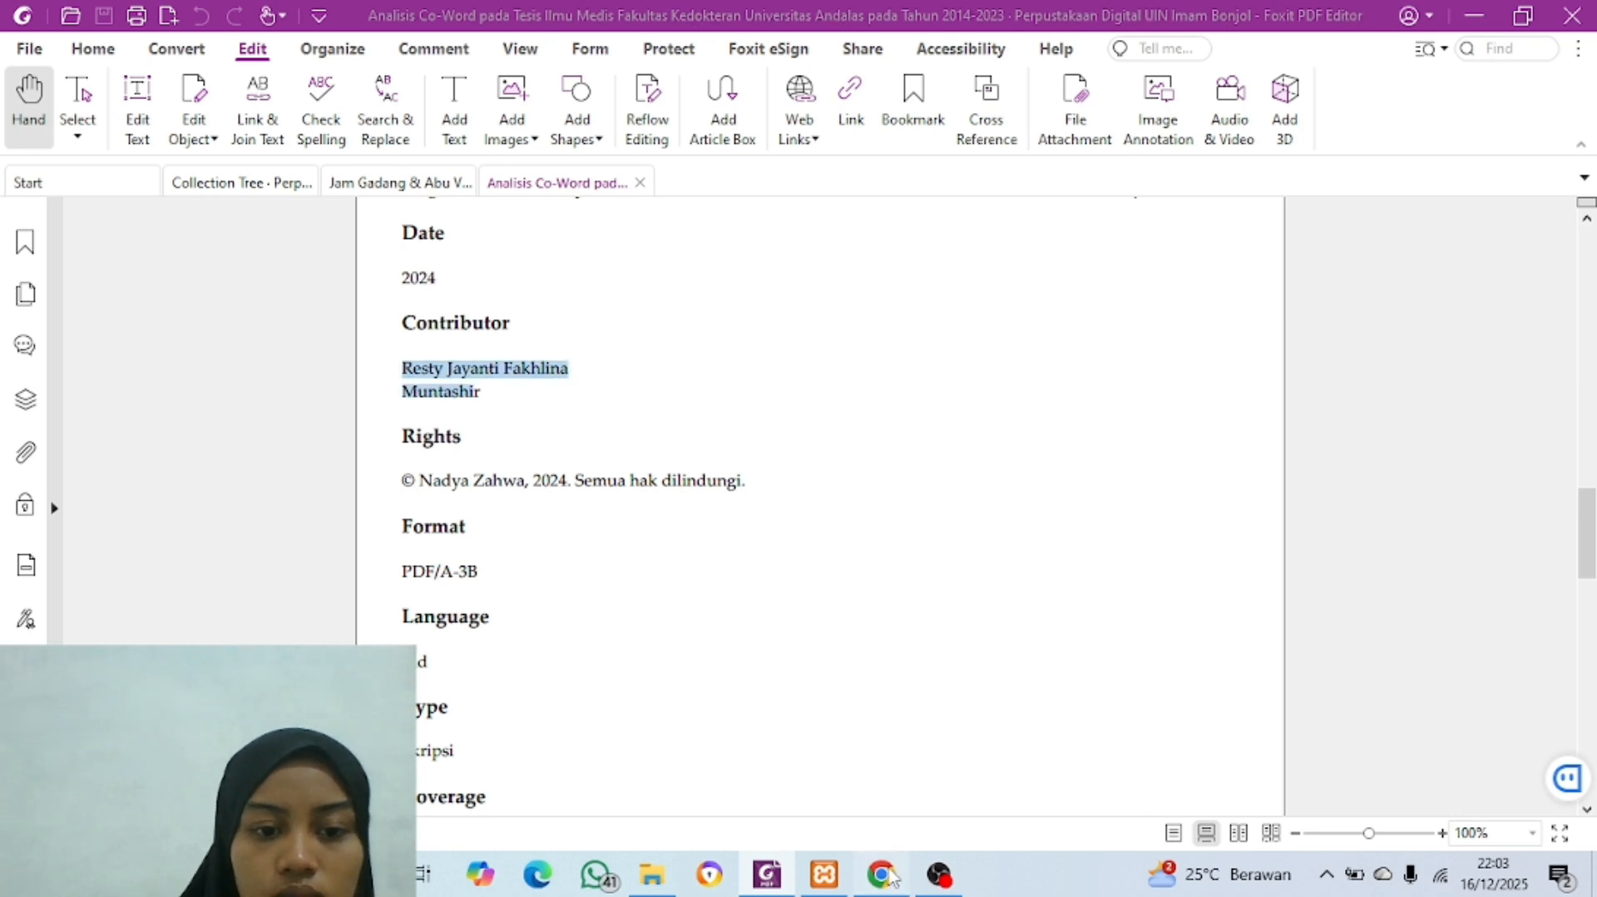
key(alt+Tab)
click(628, 650)
text(2024)
scroll(625, 651, down, 2)
click(625, 651)
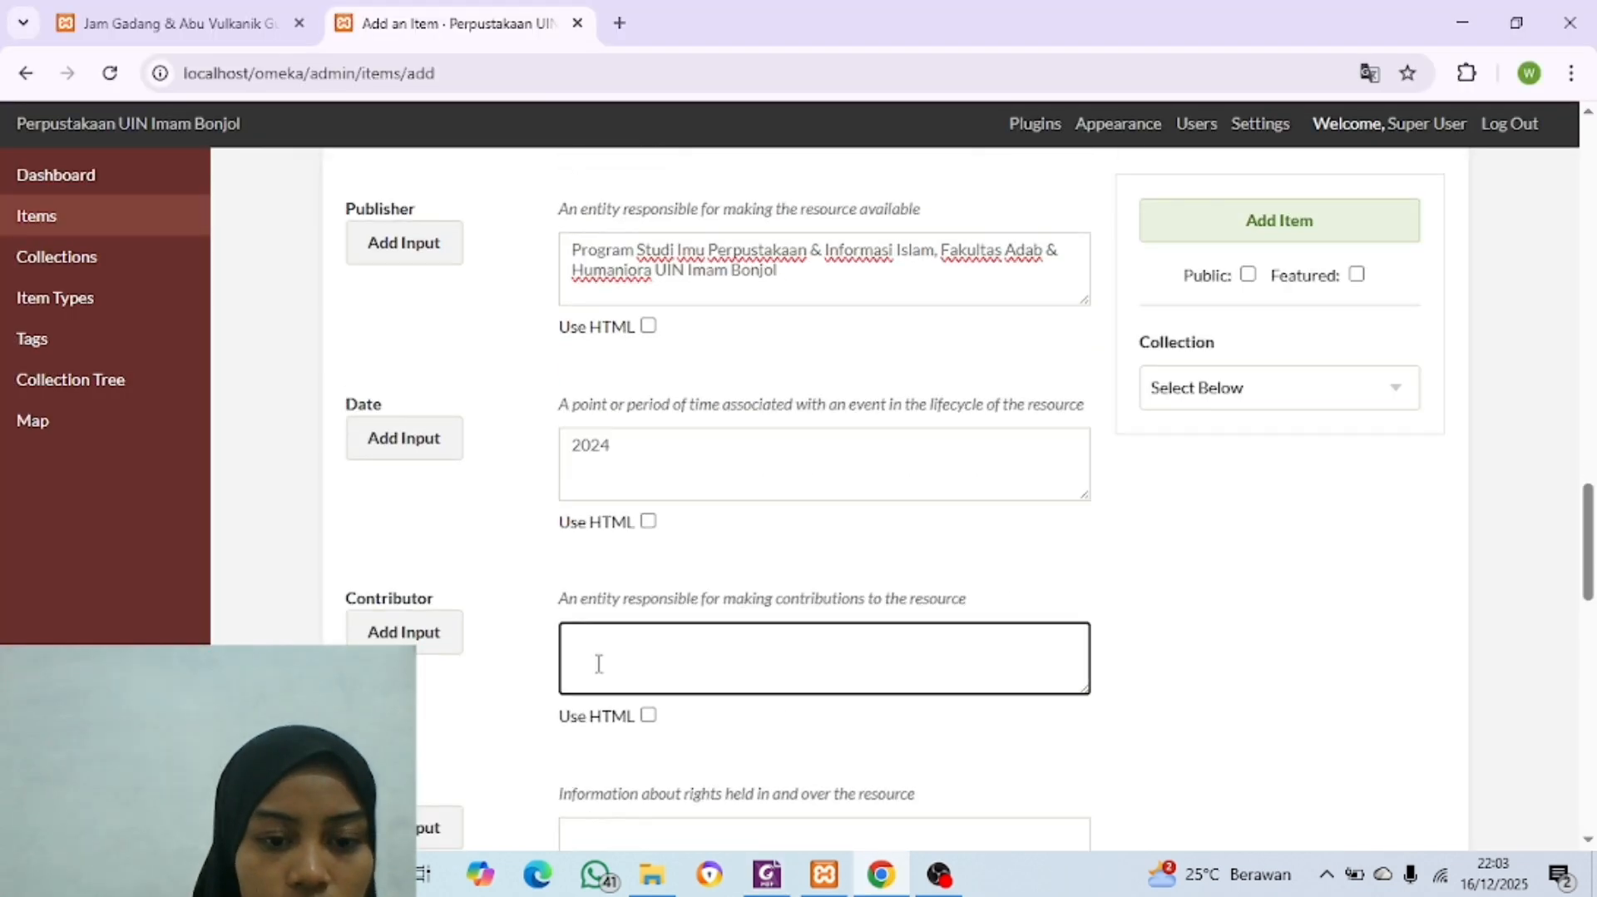
key(ctrl+v)
Step: Add a second Contributor entry and move the second contributor's name into it, removing that name from the first entry
scroll(510, 559, down, 1)
click(423, 524)
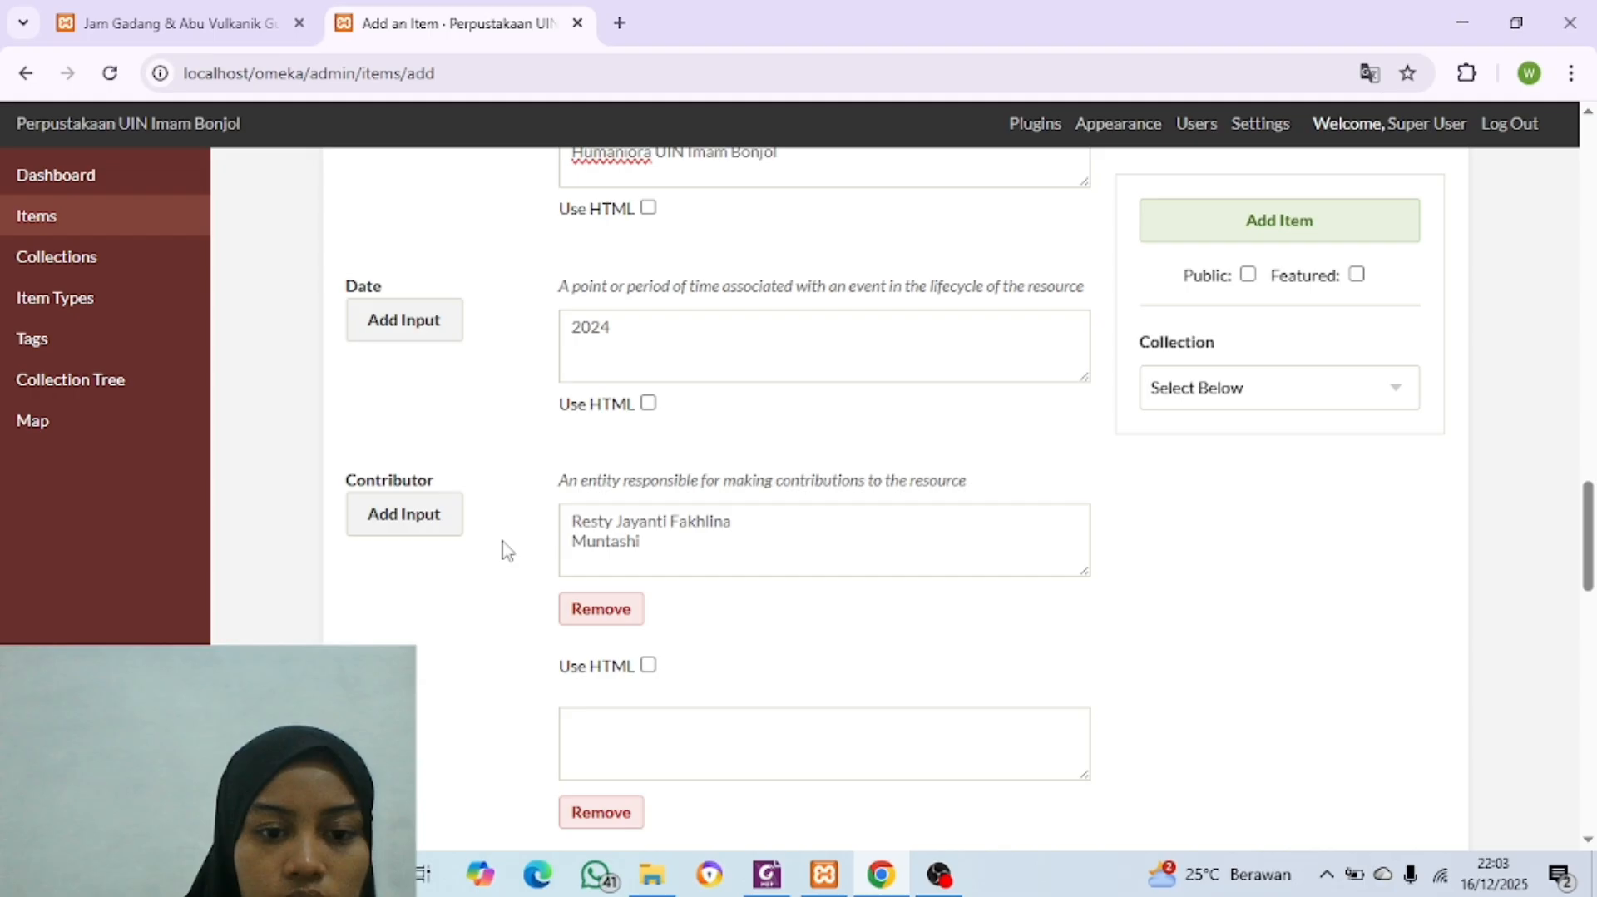
double_click(640, 541)
key(ctrl+x)
right_click(640, 541)
click(614, 737)
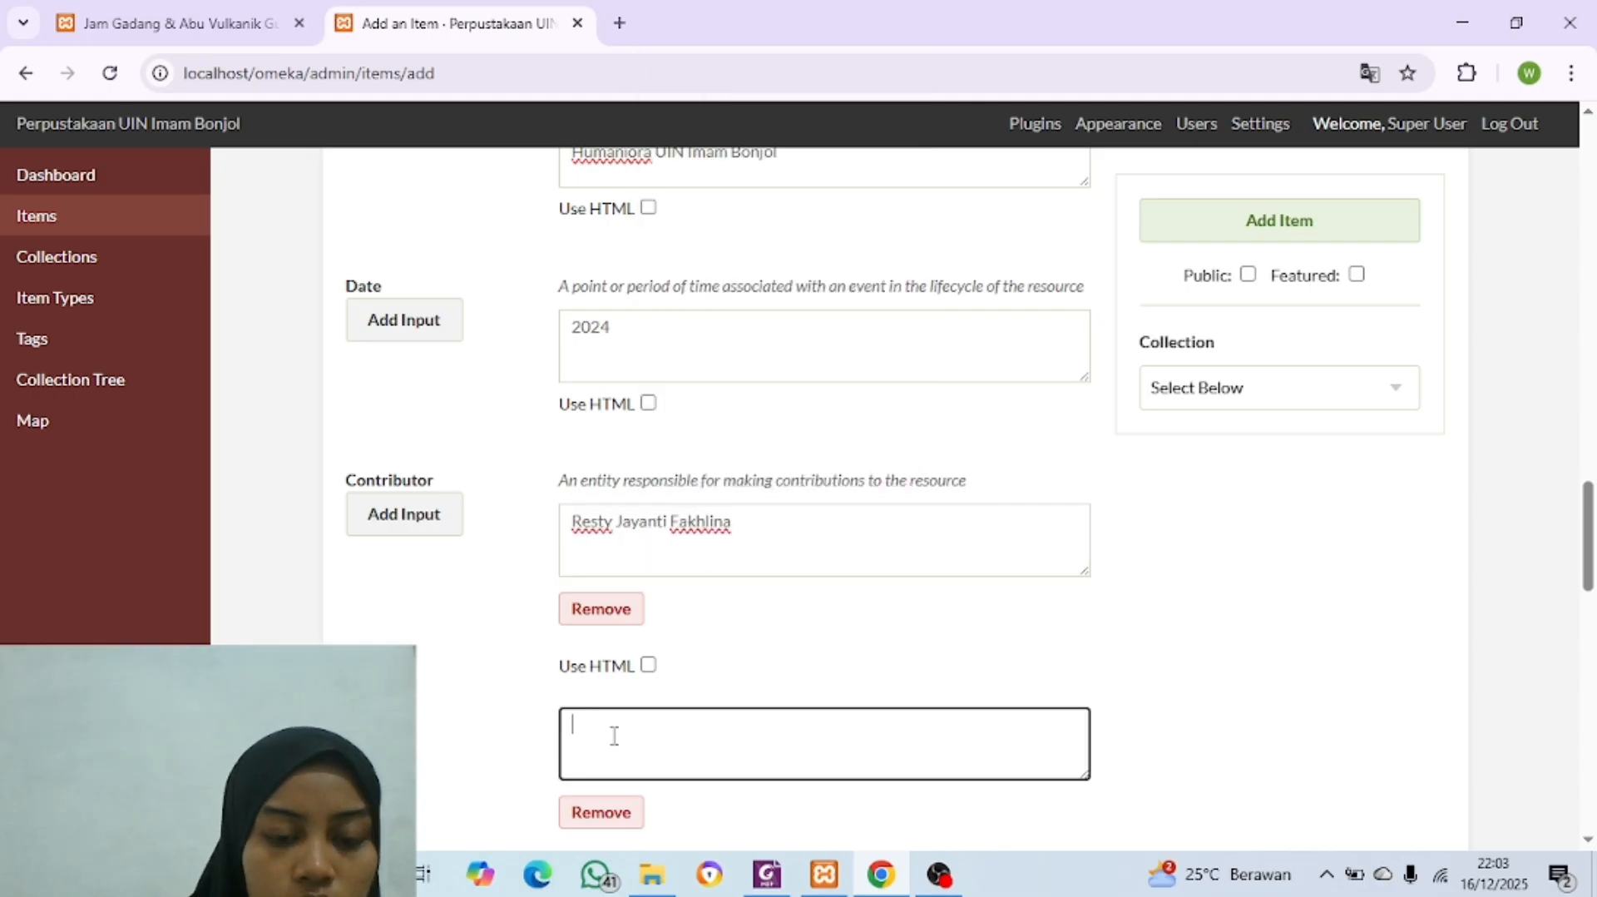
text(Muntashir)
scroll(646, 738, down, 8)
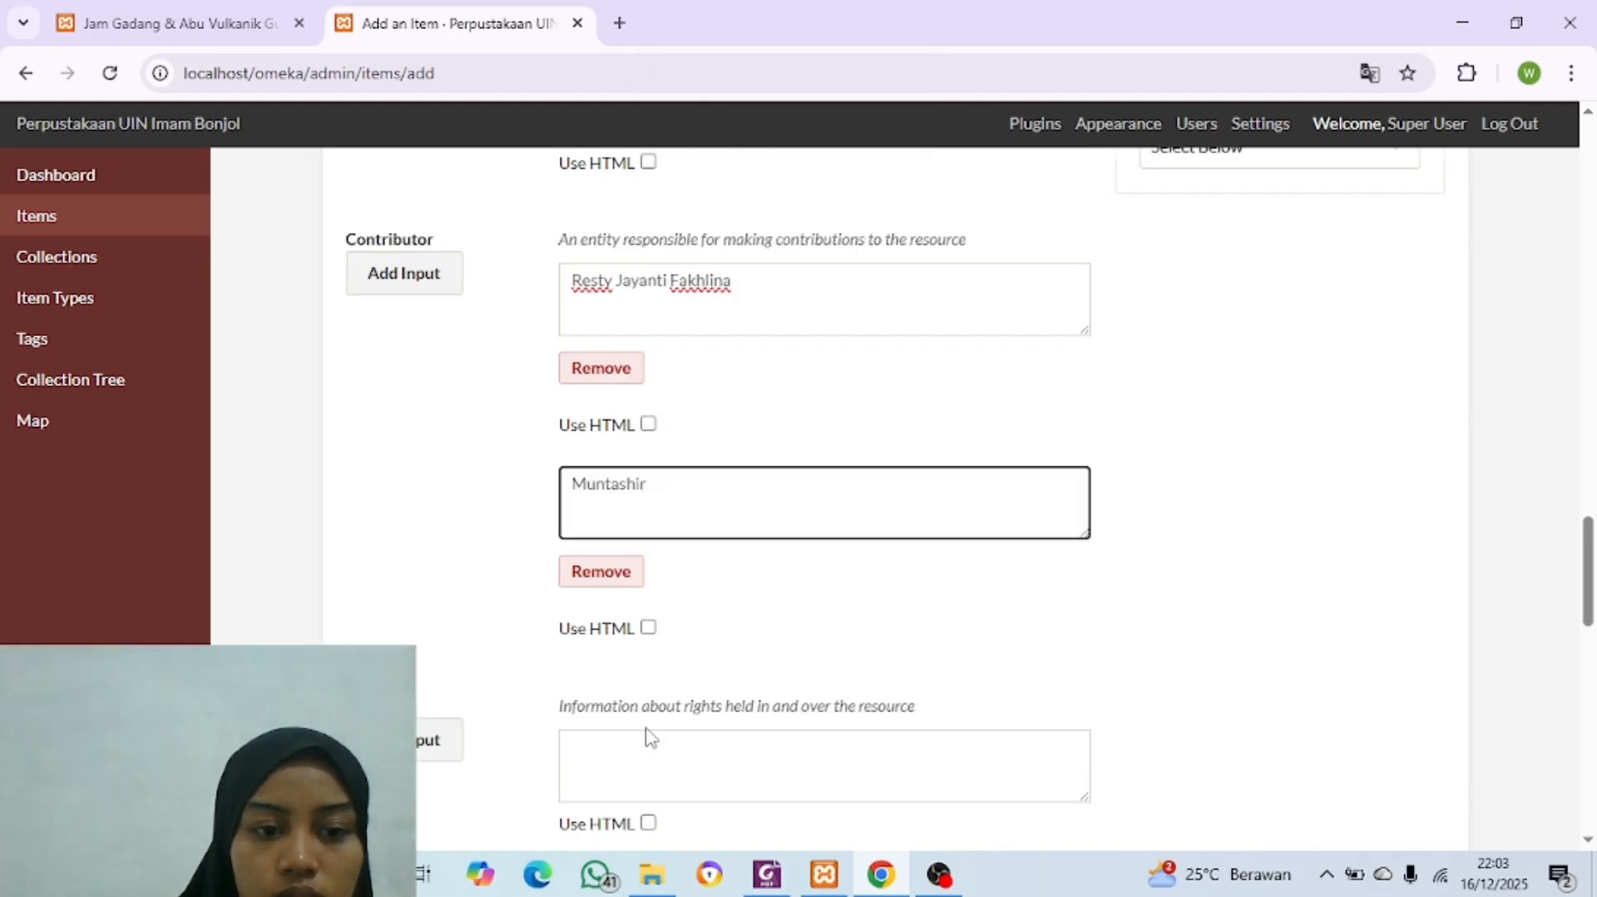
Step: Copy the copyright statement from the Rights section of the thesis PDF into the item's Rights field
key(alt+Tab)
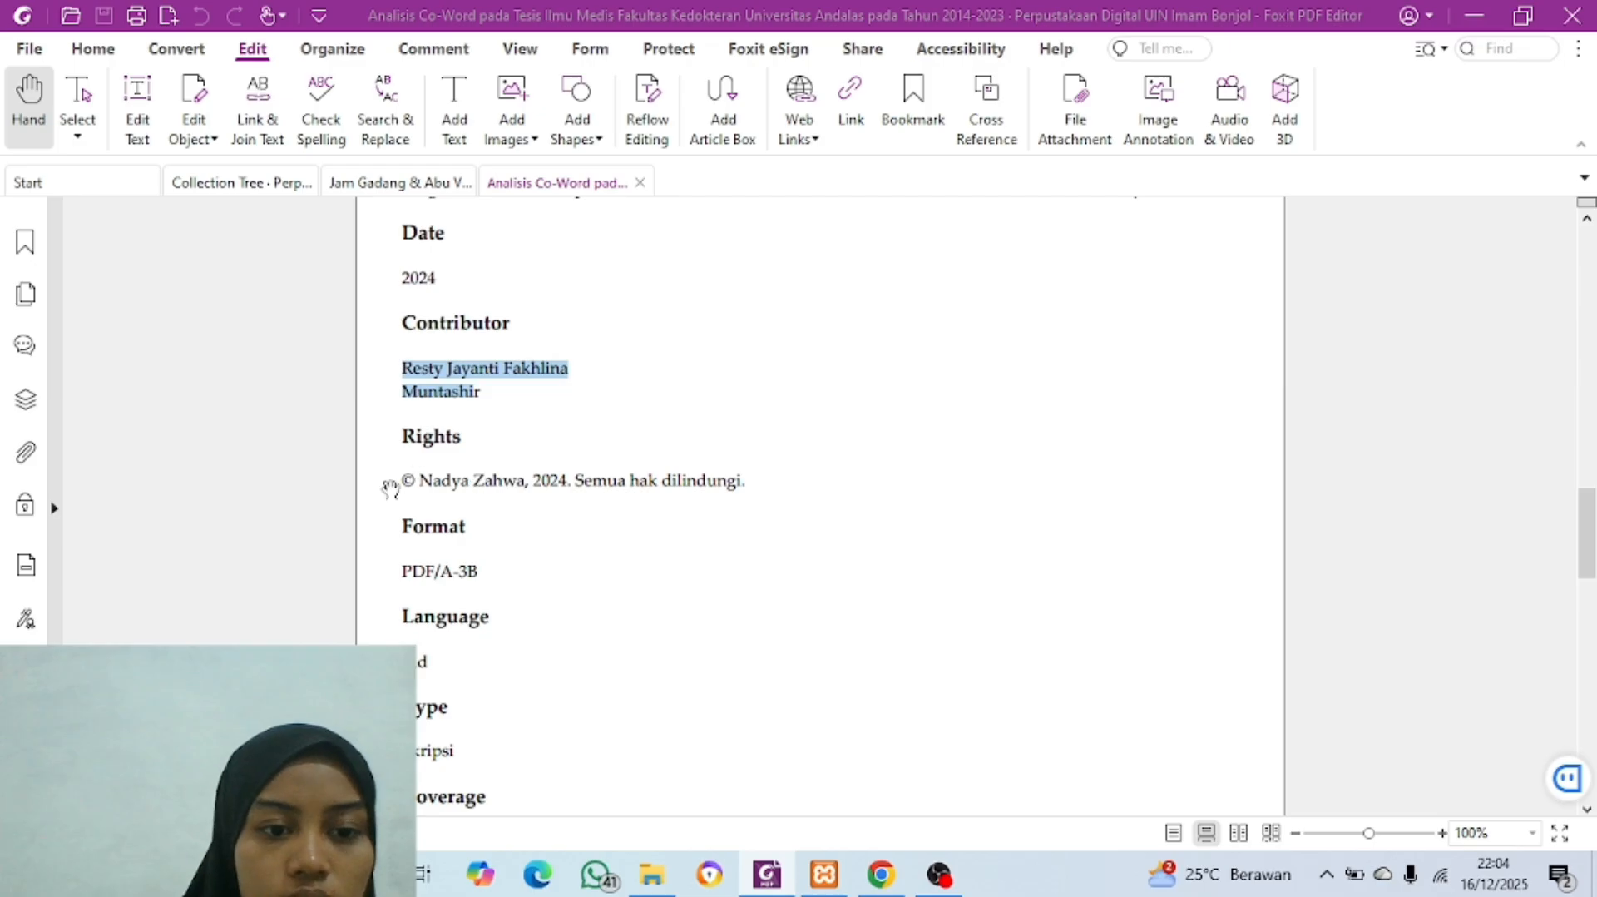
drag(403, 480, 747, 484)
key(ctrl+c)
key(alt+Tab)
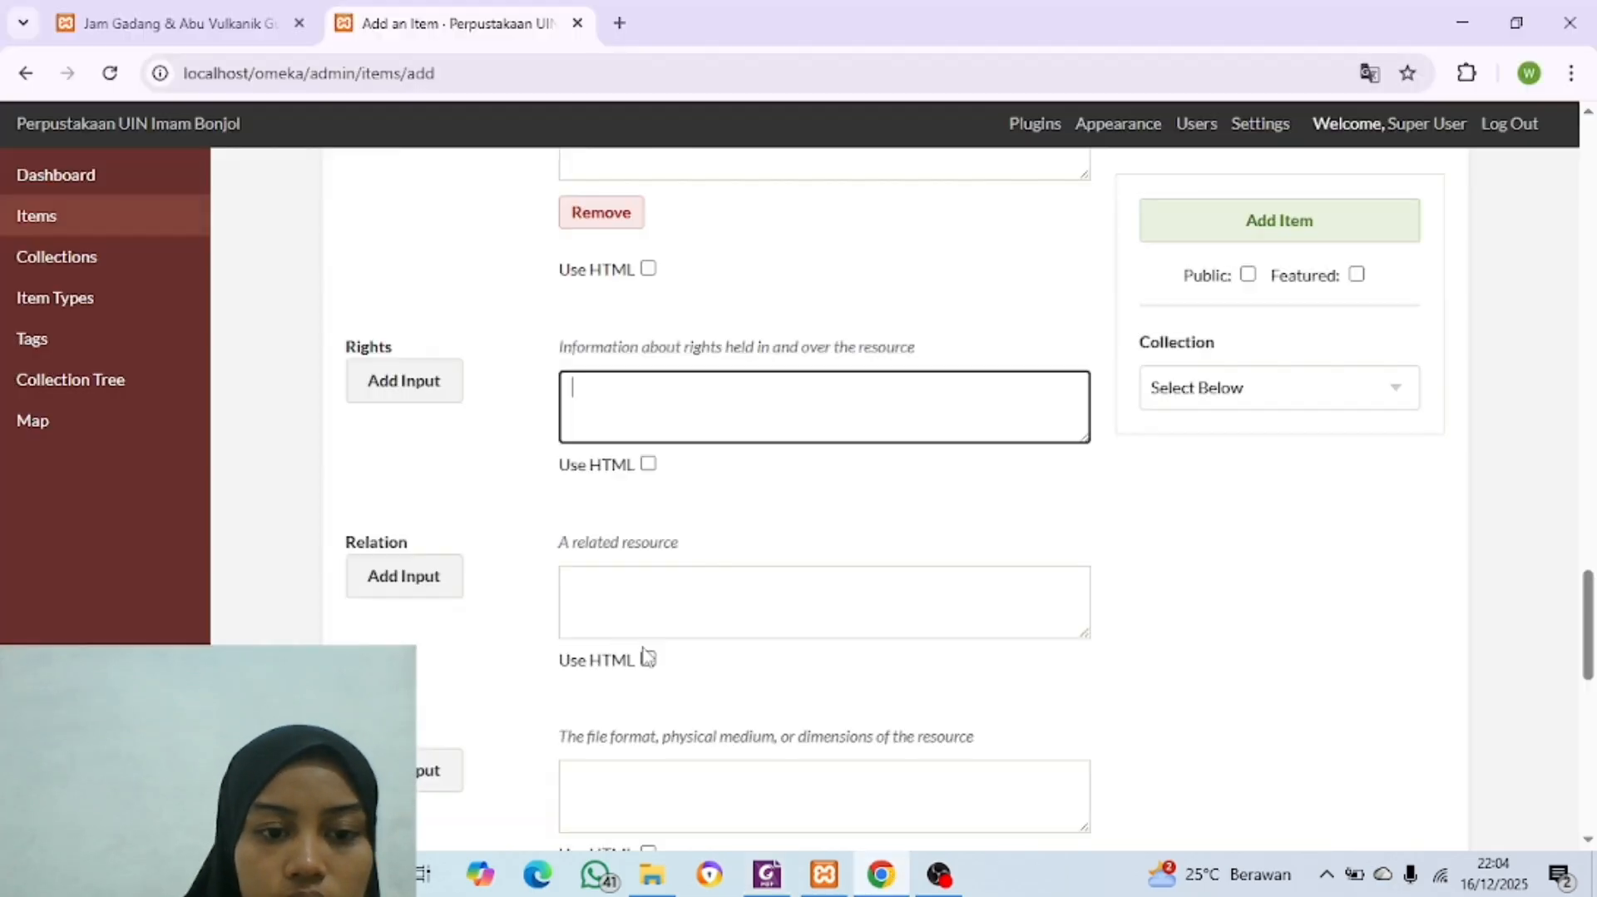
click(630, 624)
click(645, 417)
key(ctrl+v)
click(657, 588)
Step: Copy the format PDF/A-3B from the thesis PDF into Format, and return to the PDF's Language entry
scroll(657, 588, down, 3)
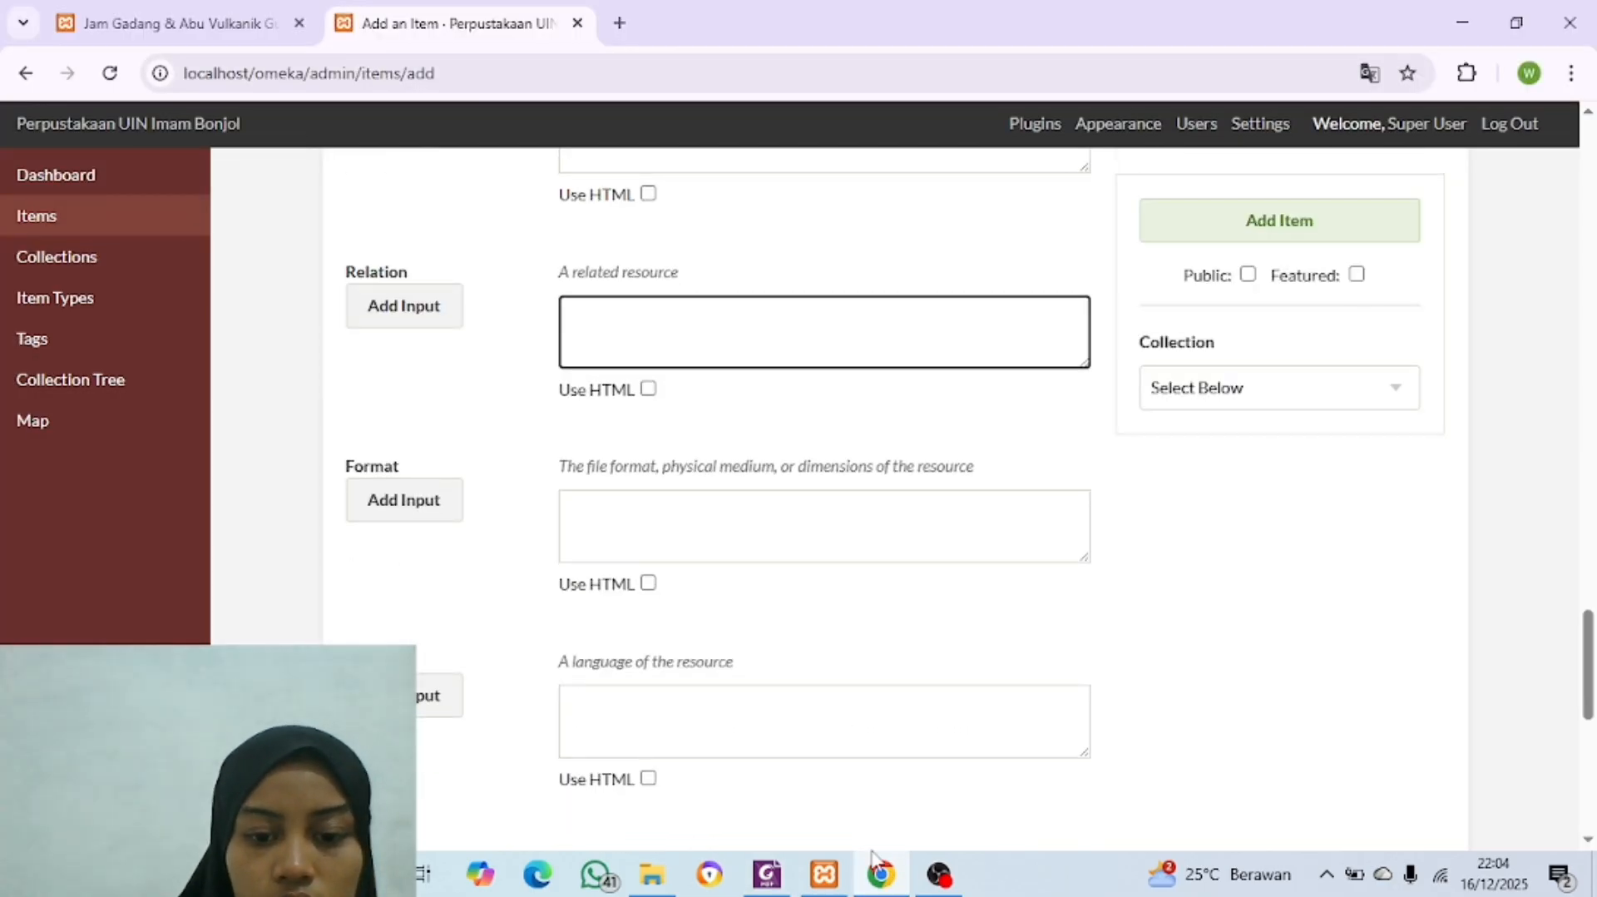
key(alt+Tab)
scroll(408, 289, down, 3)
drag(404, 293, 481, 304)
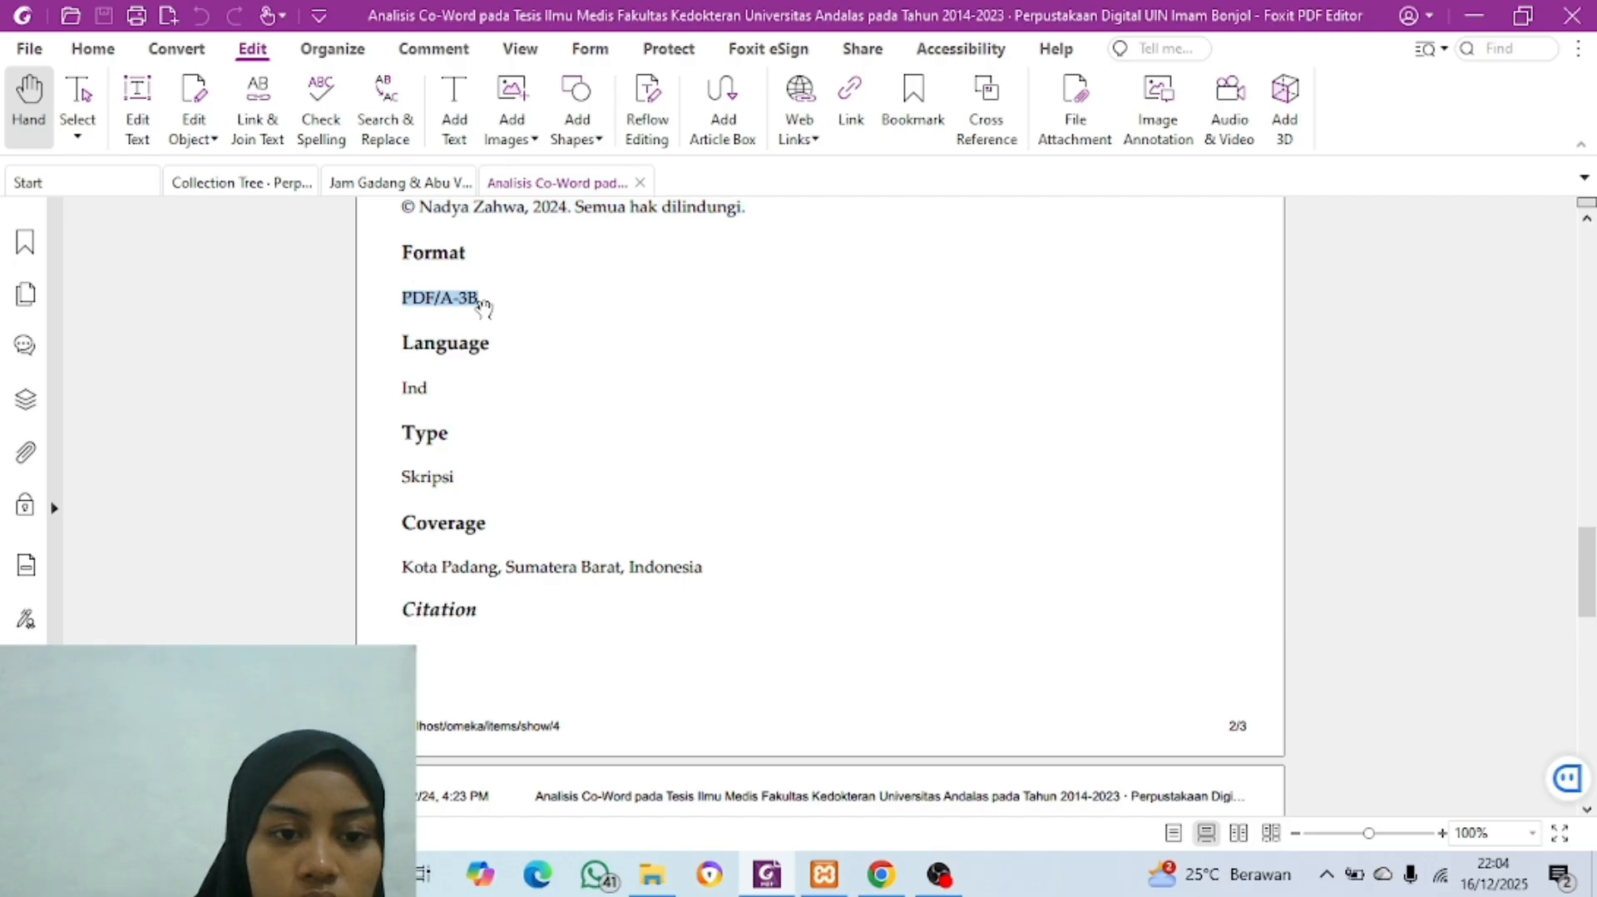
key(ctrl+c)
click(882, 875)
click(654, 525)
key(ctrl+v)
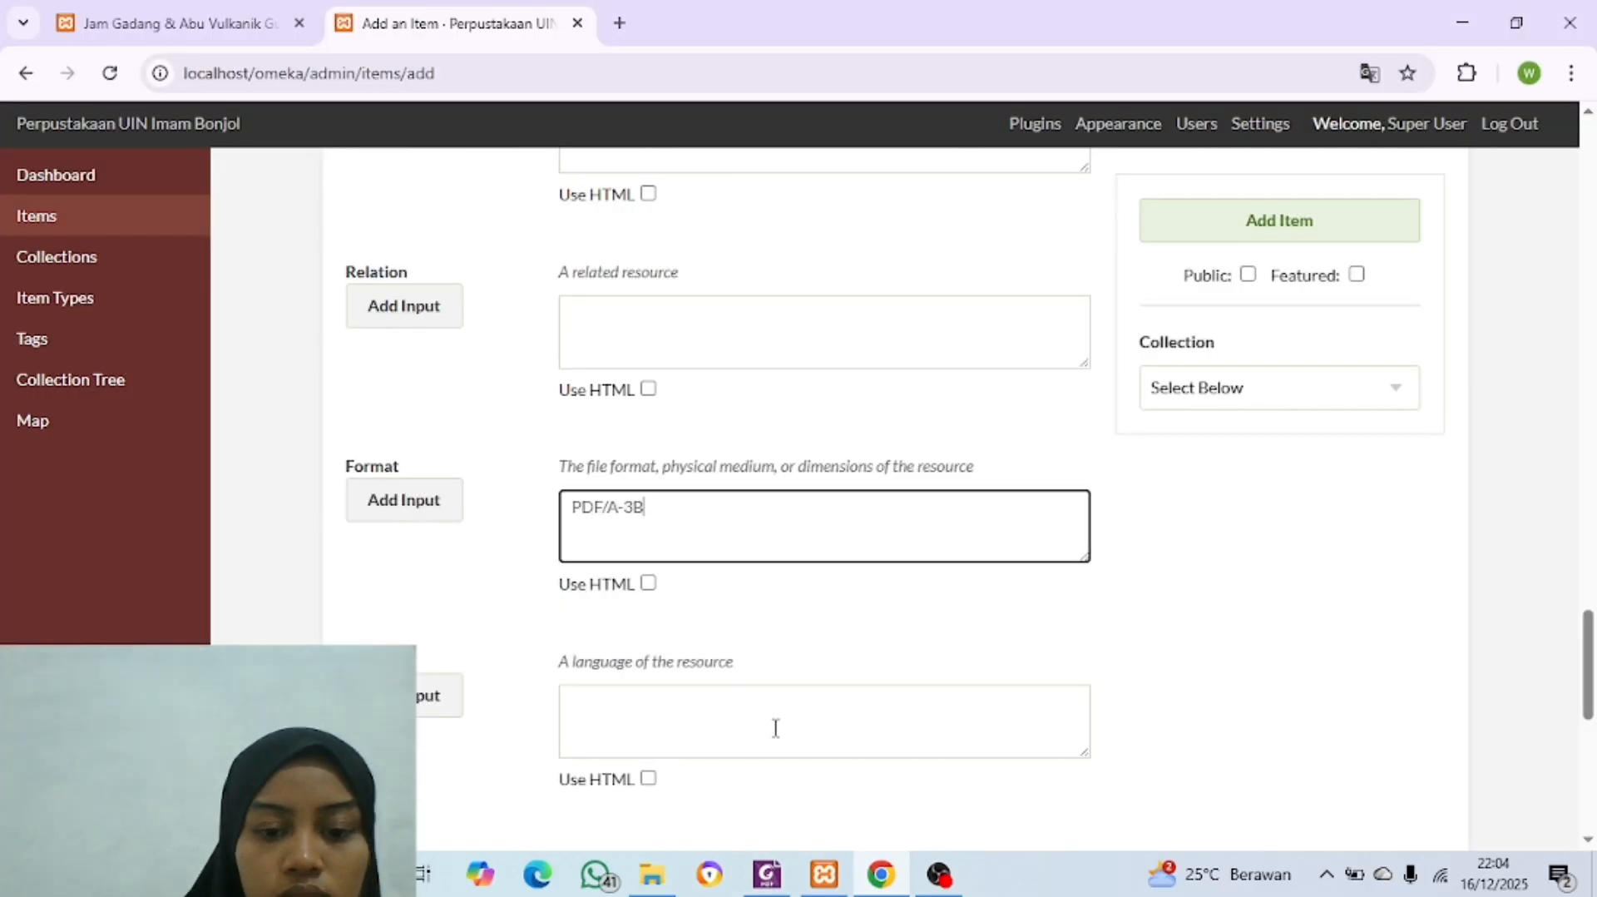
key(alt+Tab)
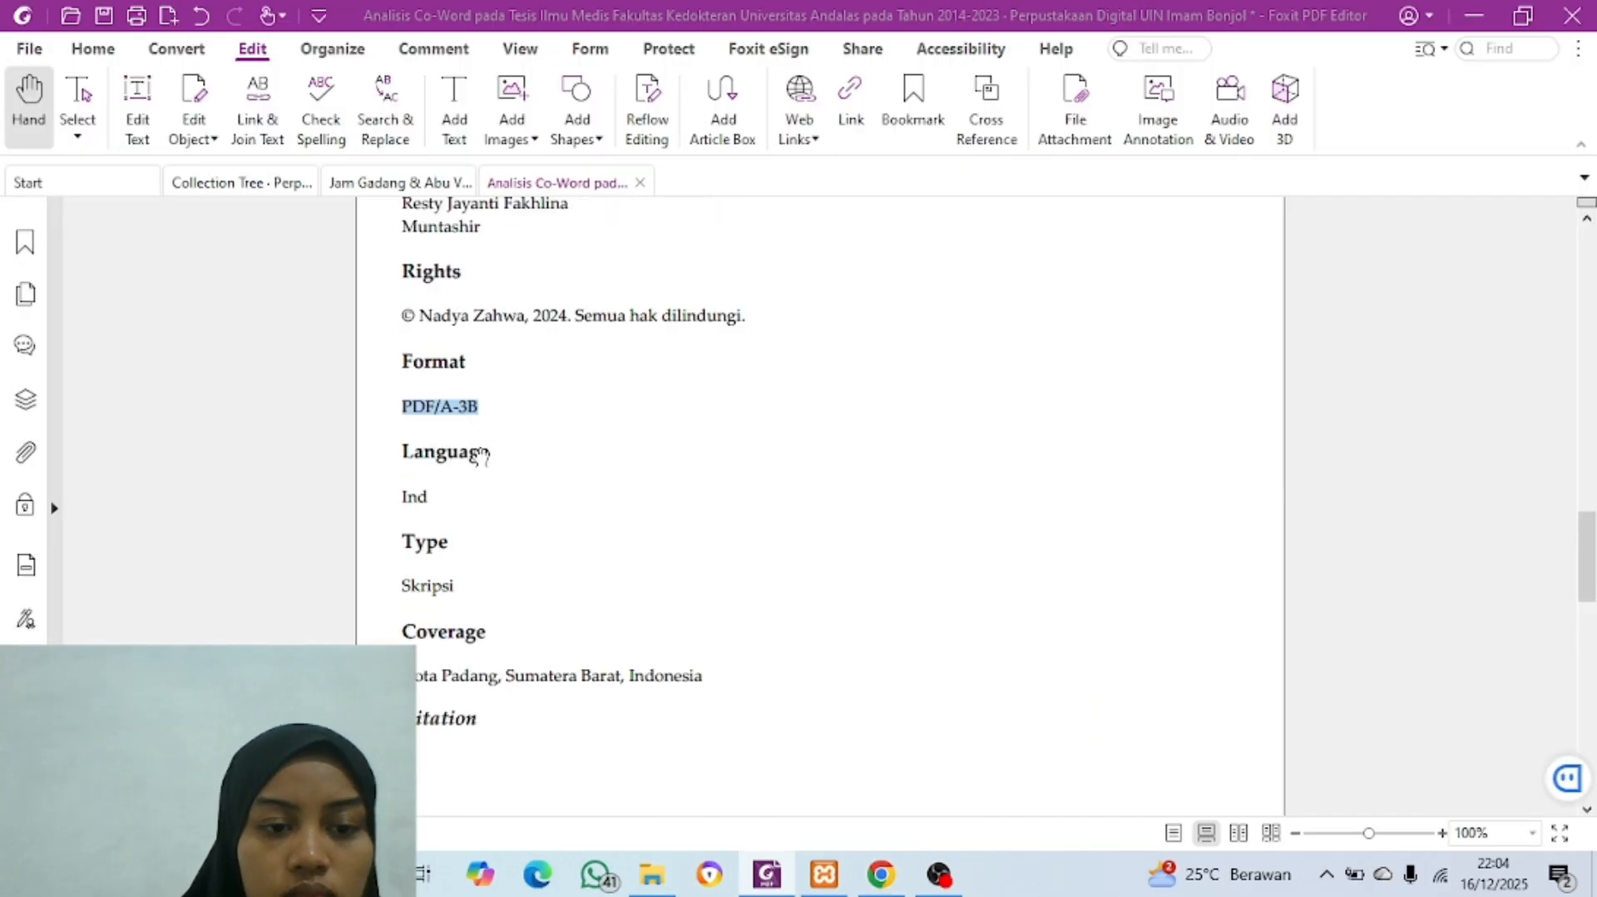
click(441, 501)
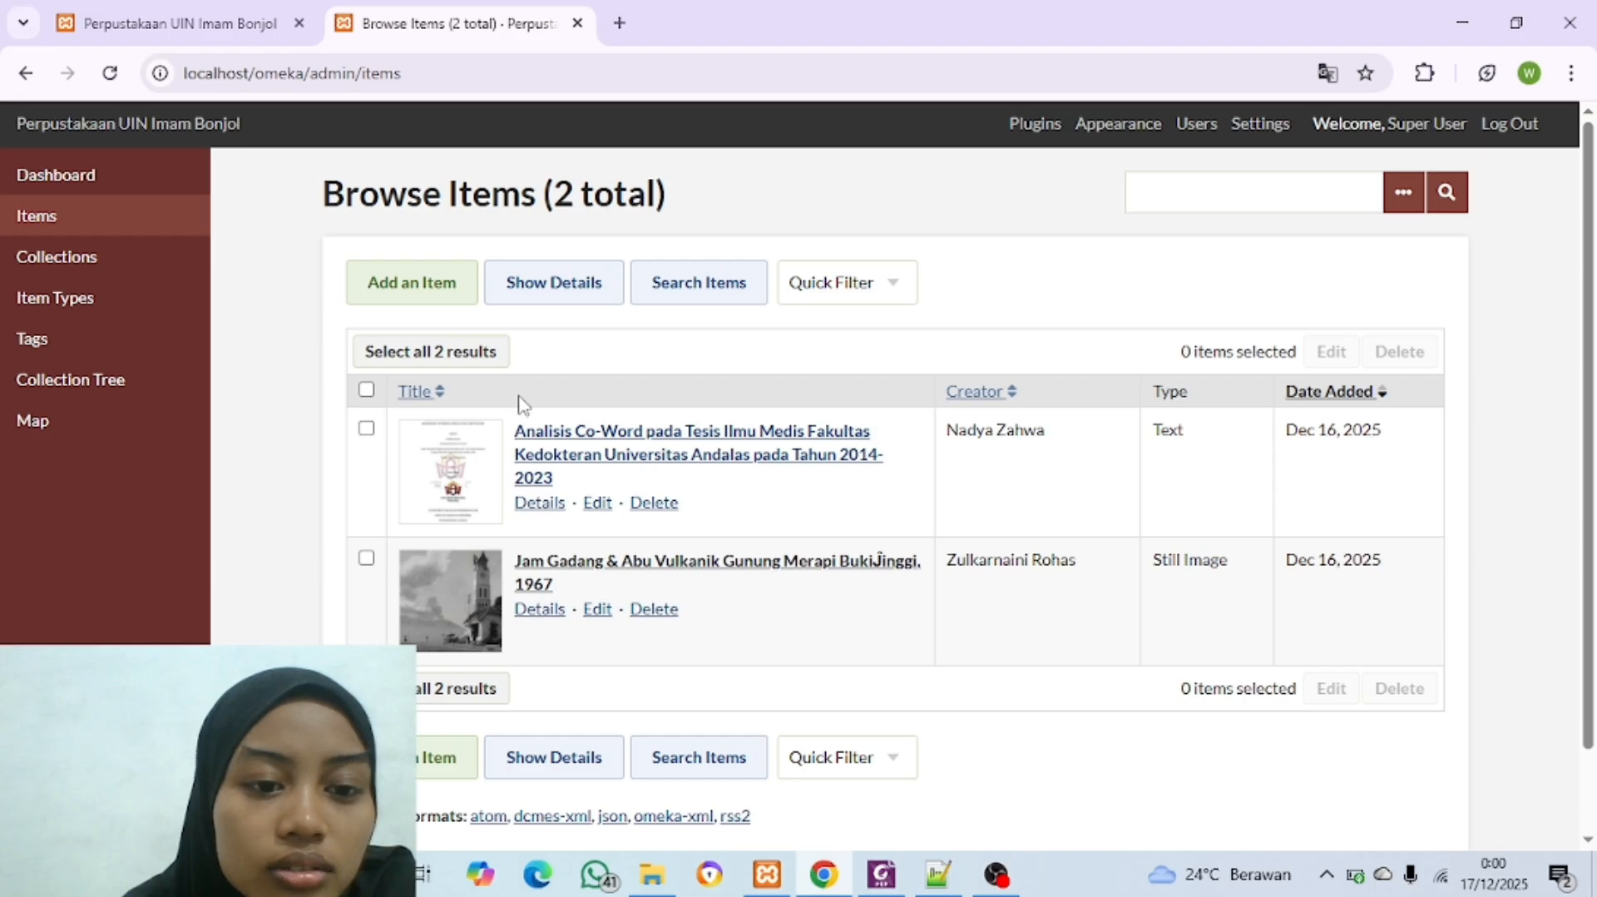
Step: Start a new item and, in File Explorer, open the Video folder under D:\Bahan Latihan Penggunaan Omeka Classic\File Item Digital
click(403, 306)
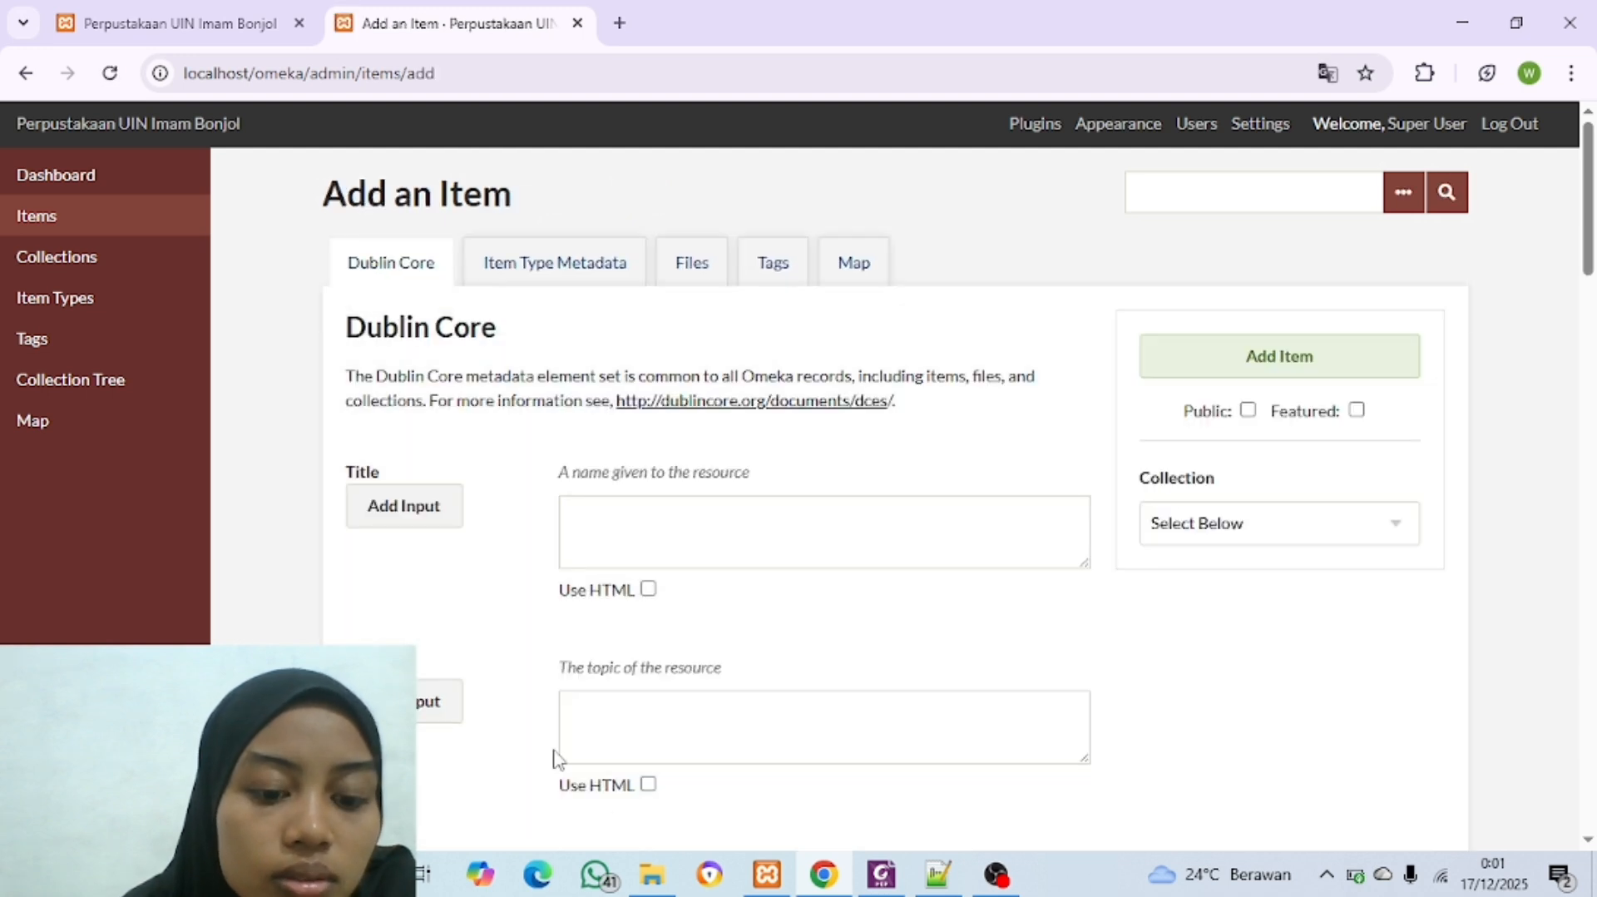
click(652, 873)
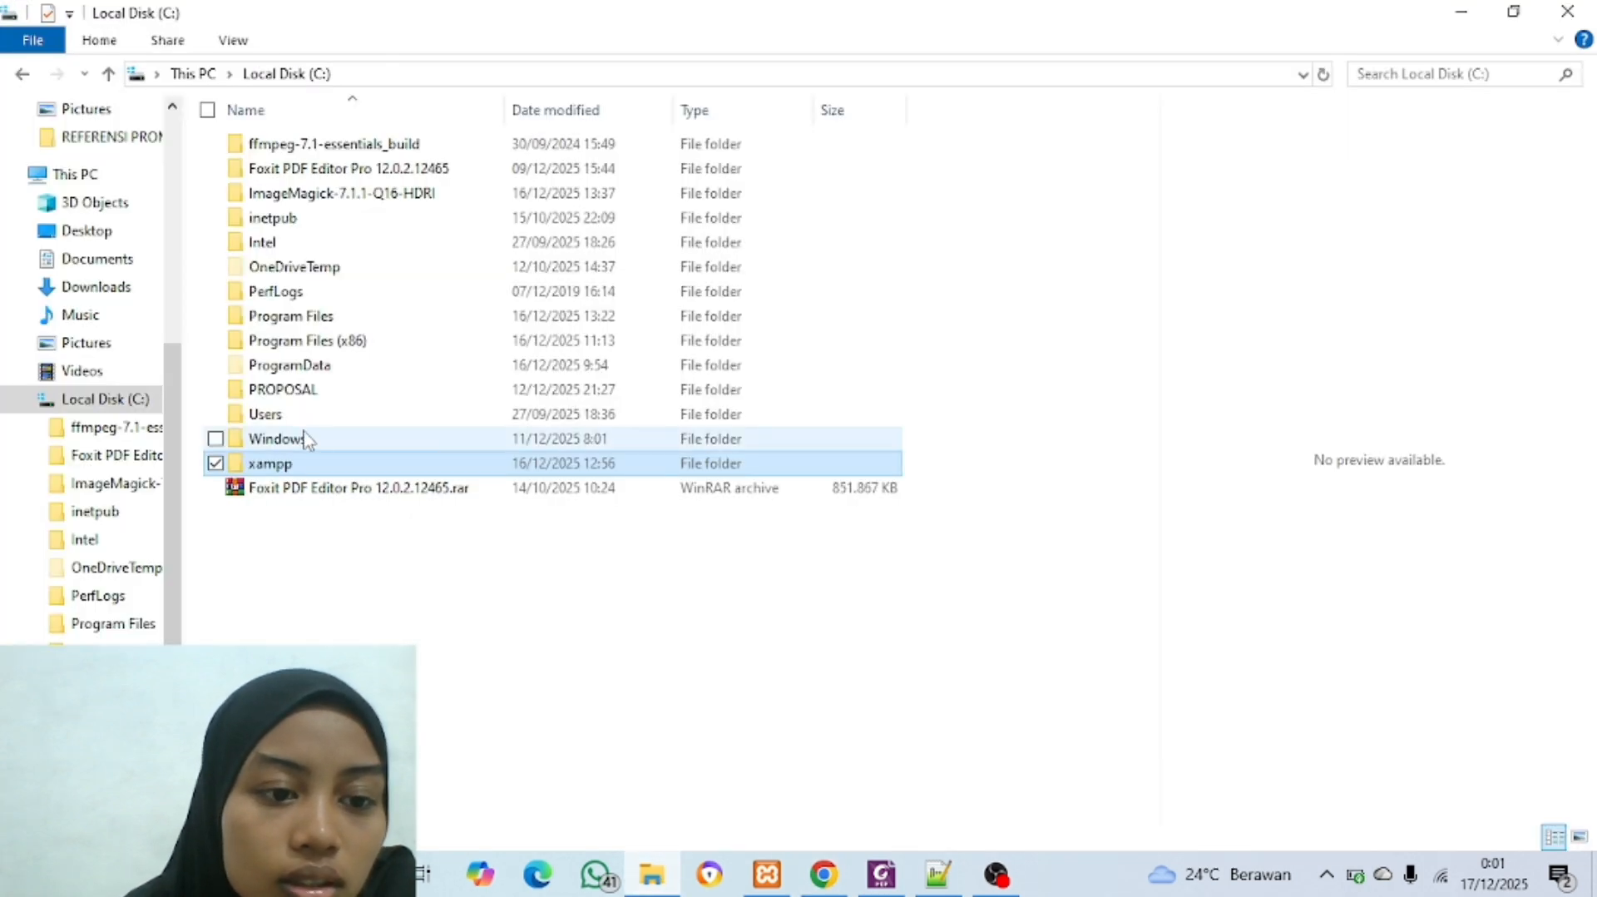
click(100, 818)
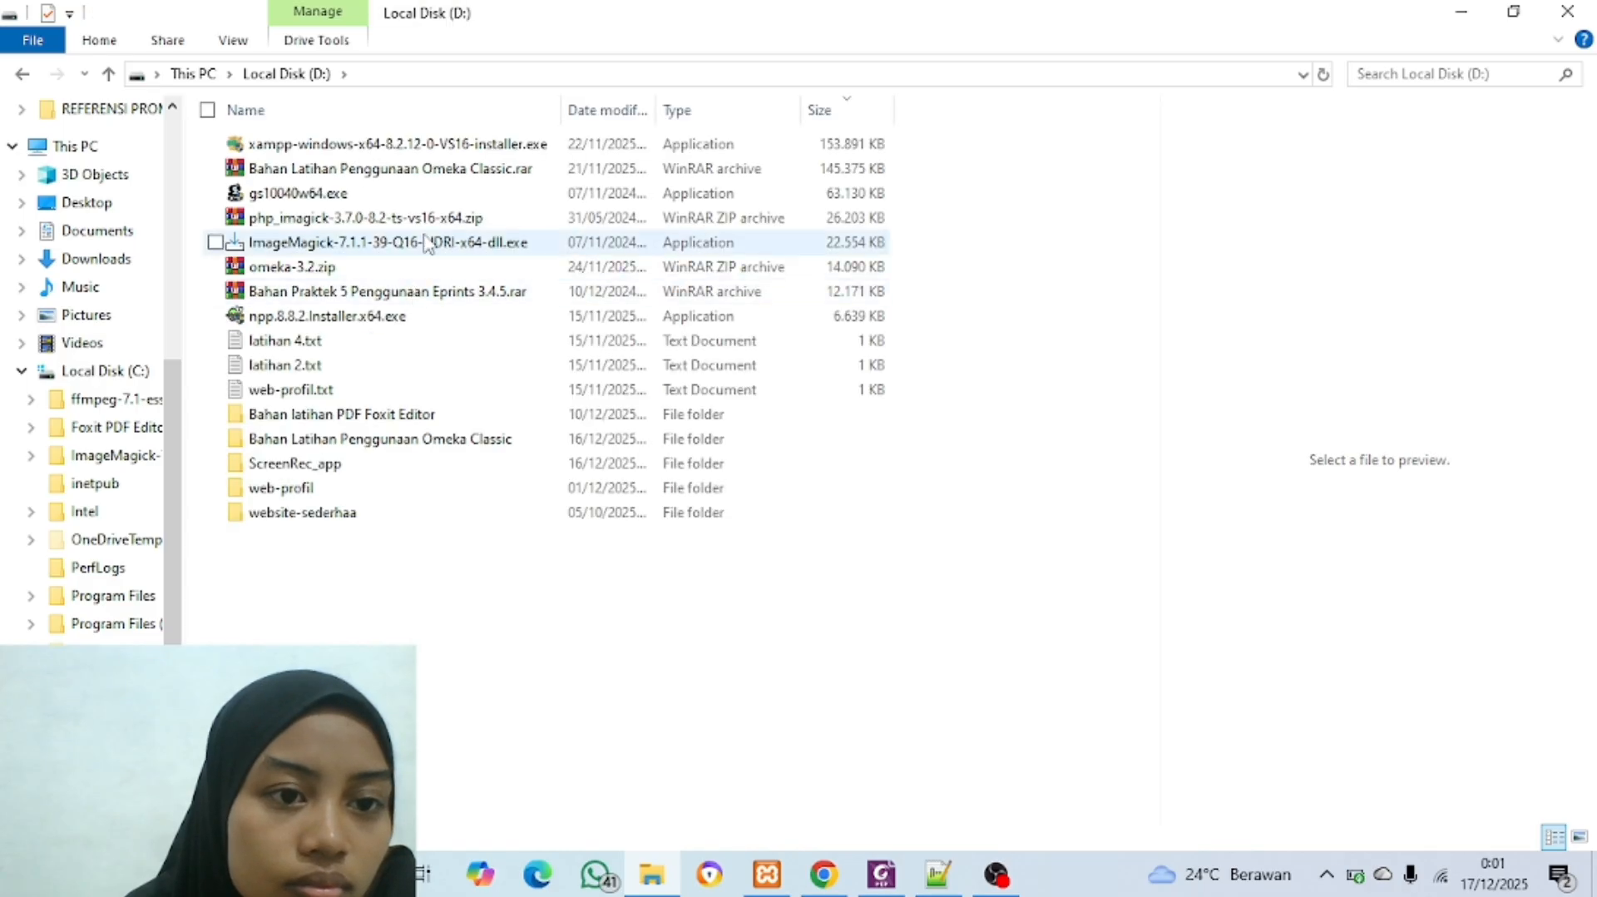
double_click(400, 449)
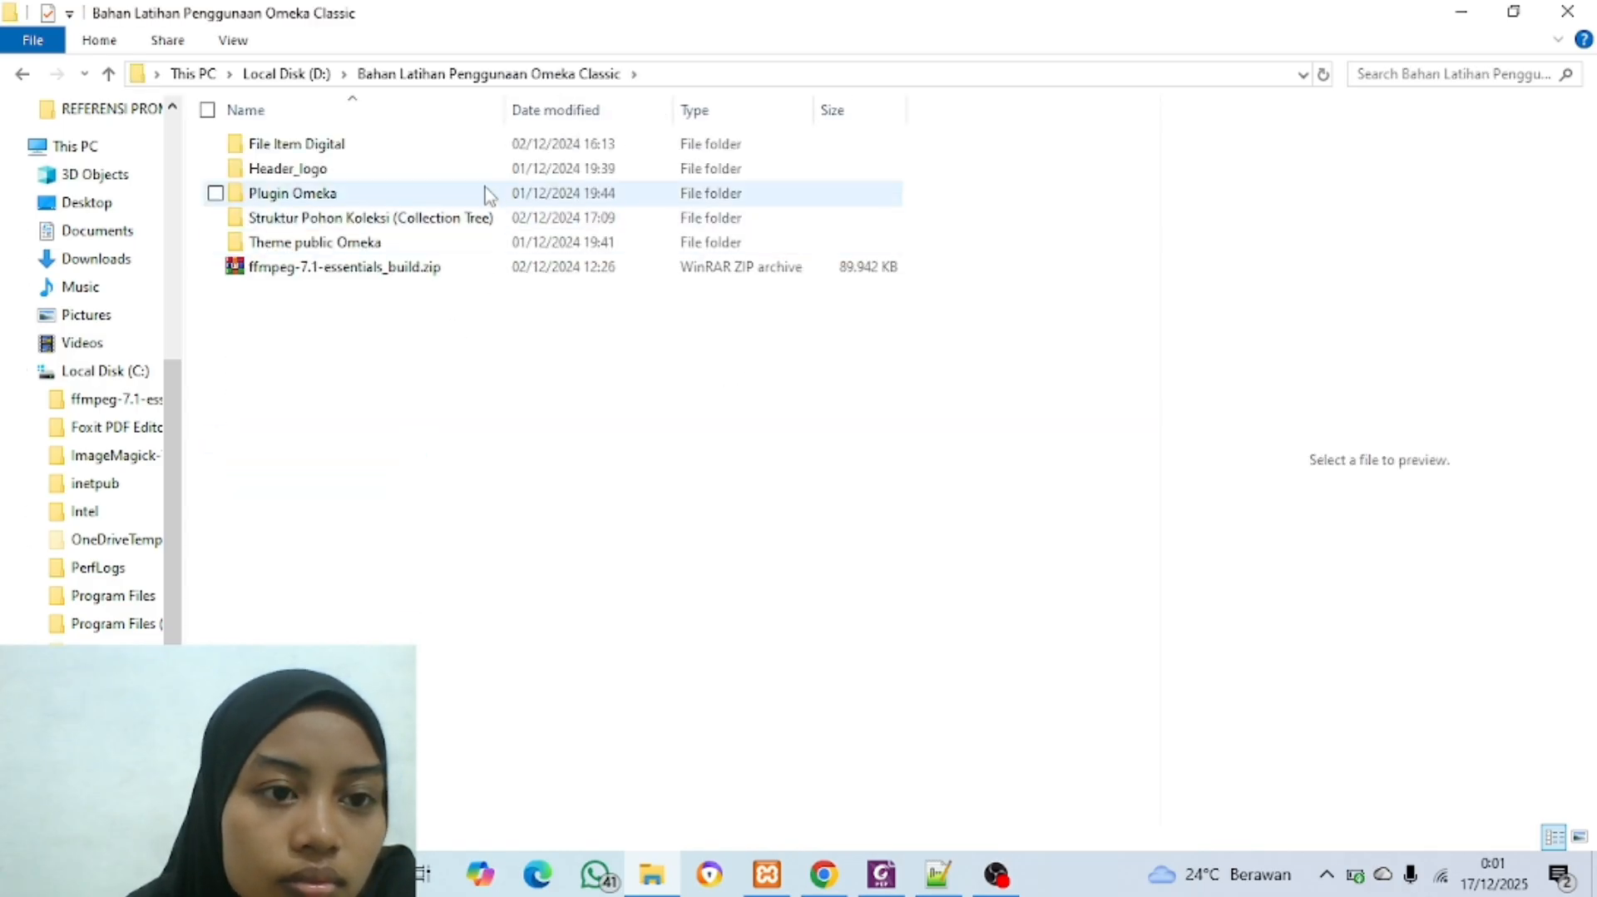
click(459, 167)
double_click(462, 166)
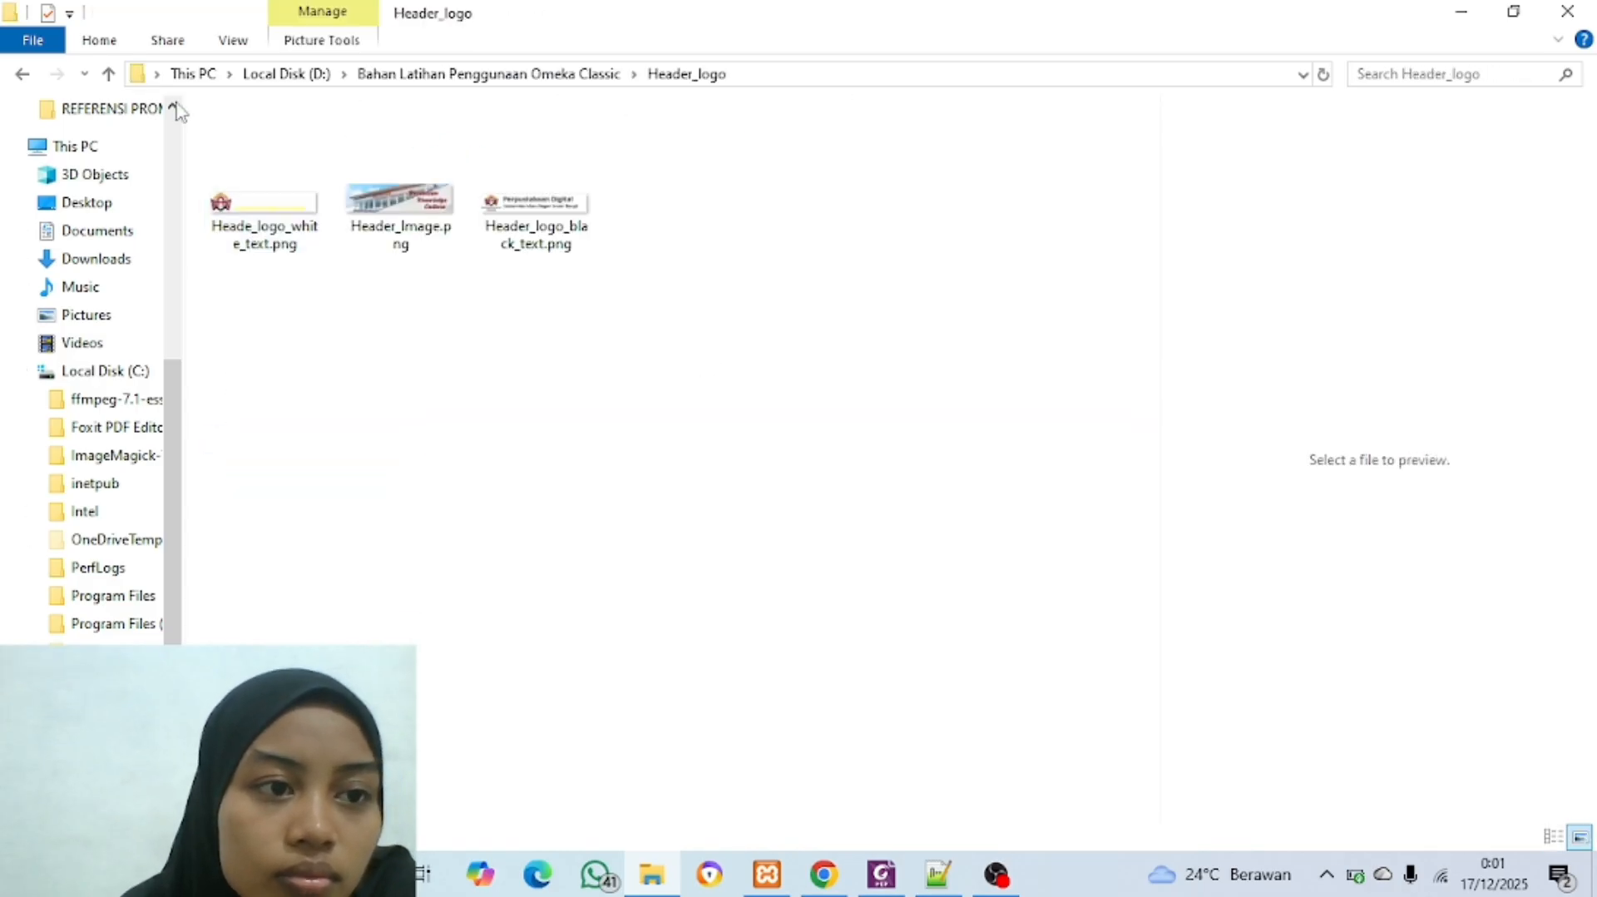
click(108, 73)
double_click(332, 144)
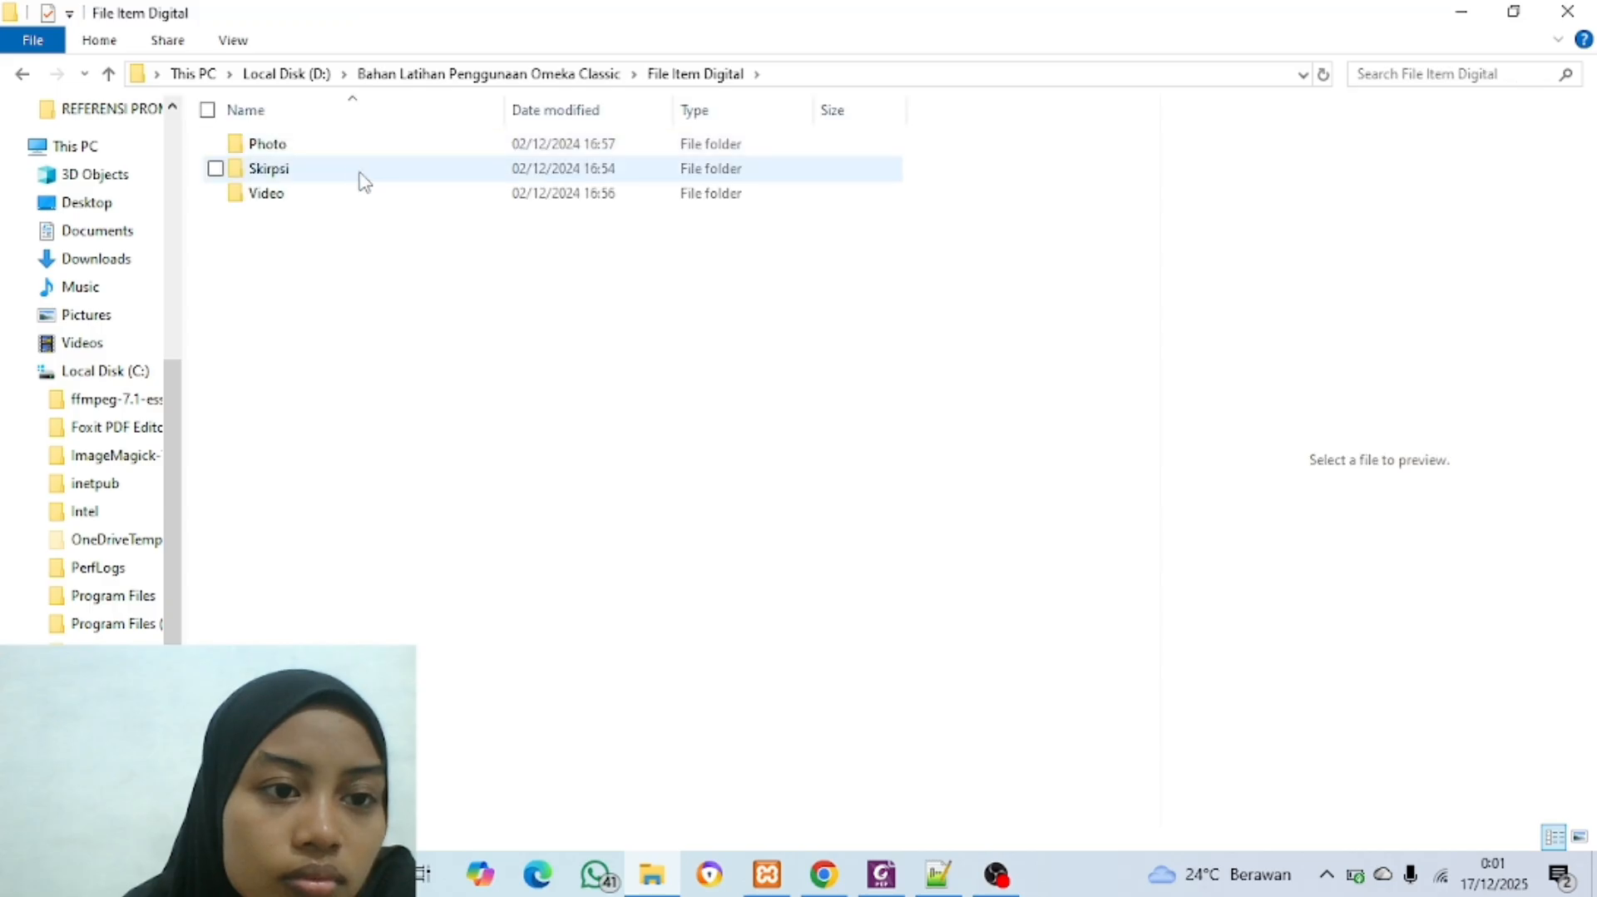
click(369, 199)
double_click(370, 199)
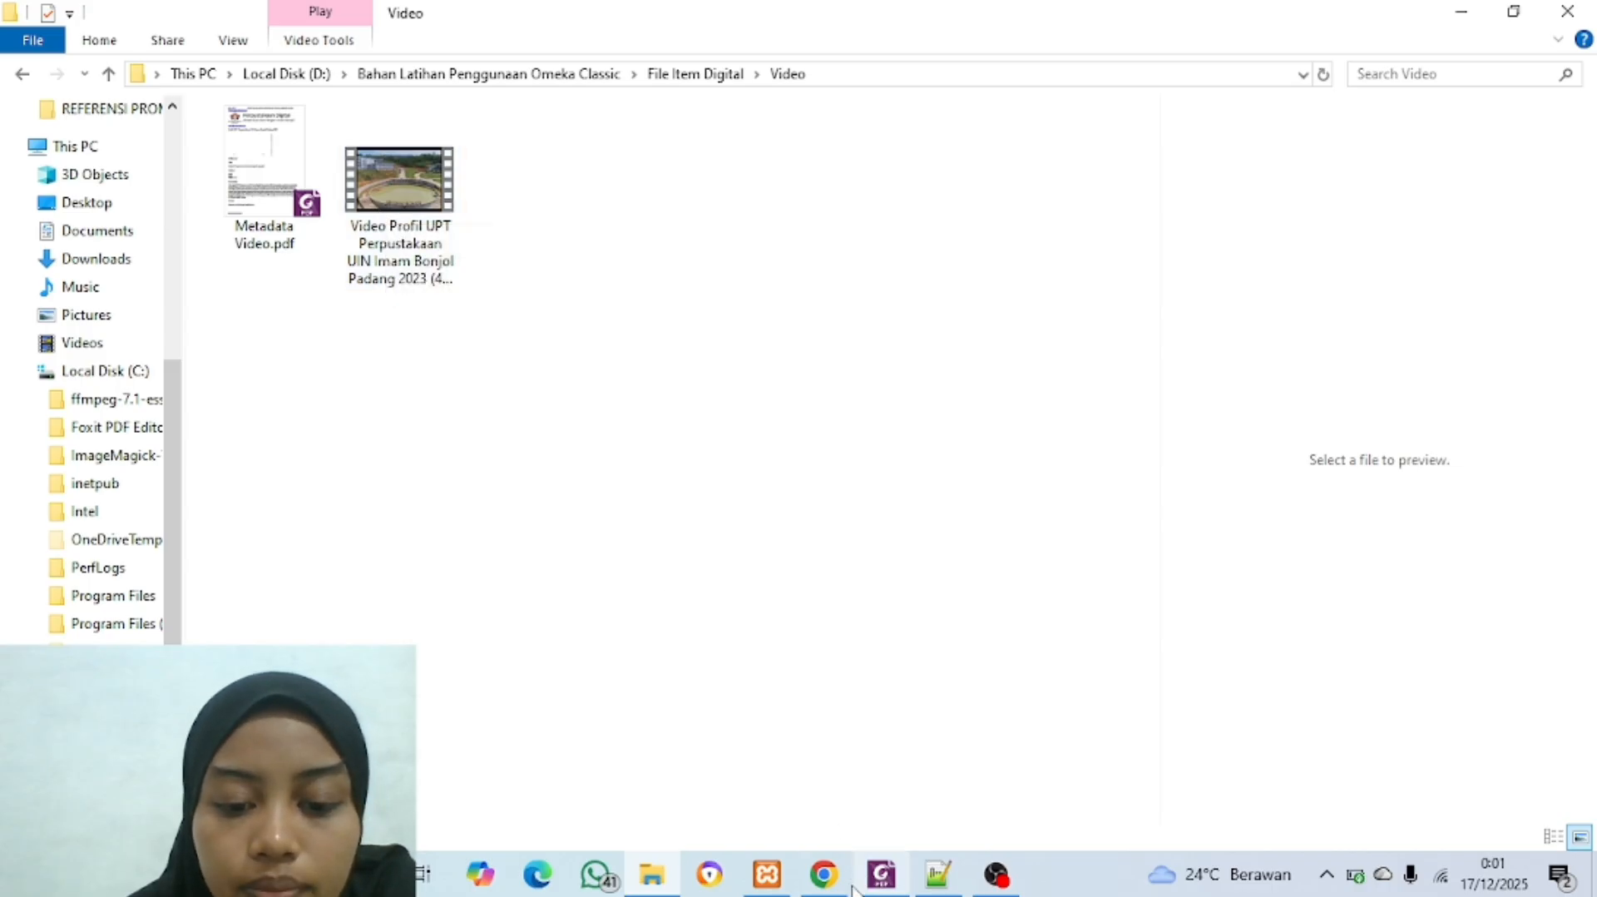
Step: Return to Omeka, start a new item again from the items list and display its file upload section
click(739, 790)
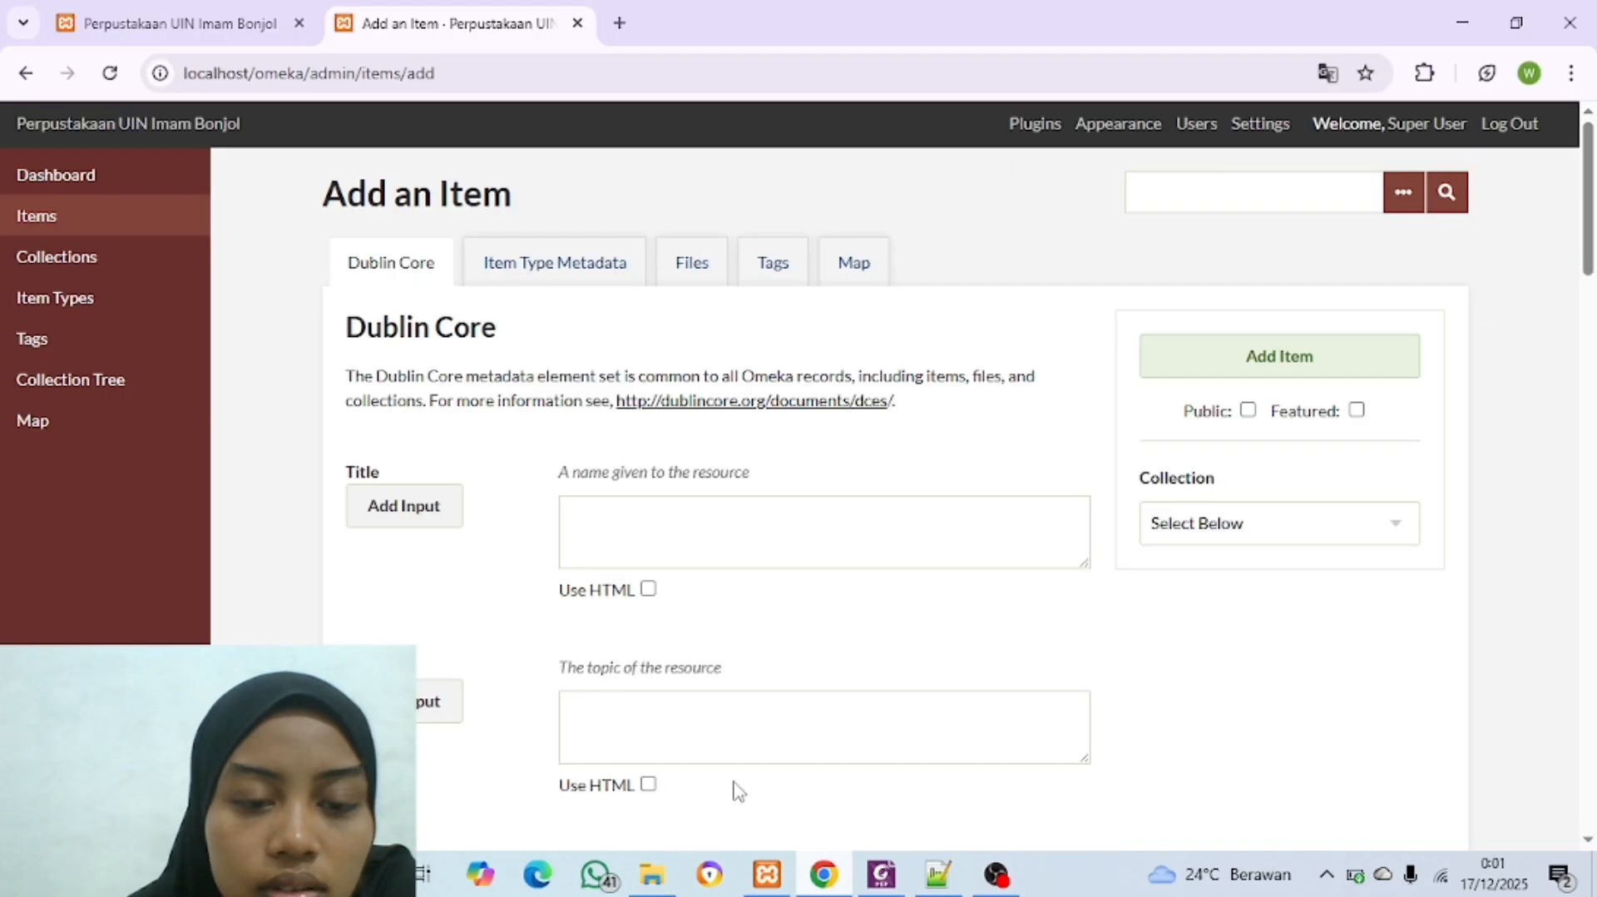
click(701, 262)
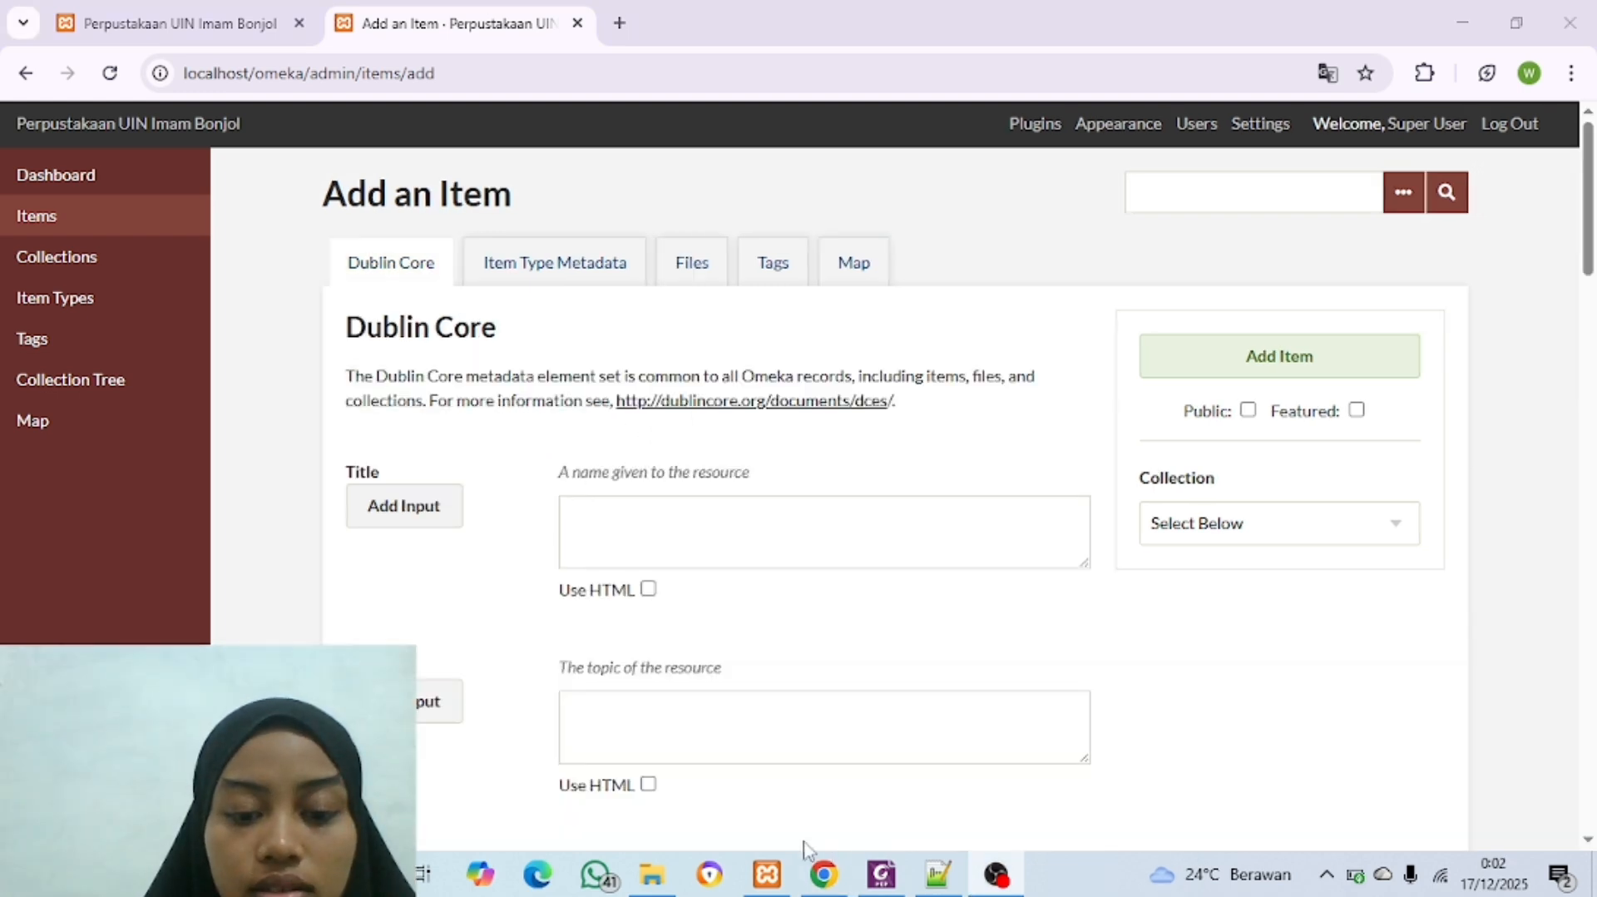
click(824, 748)
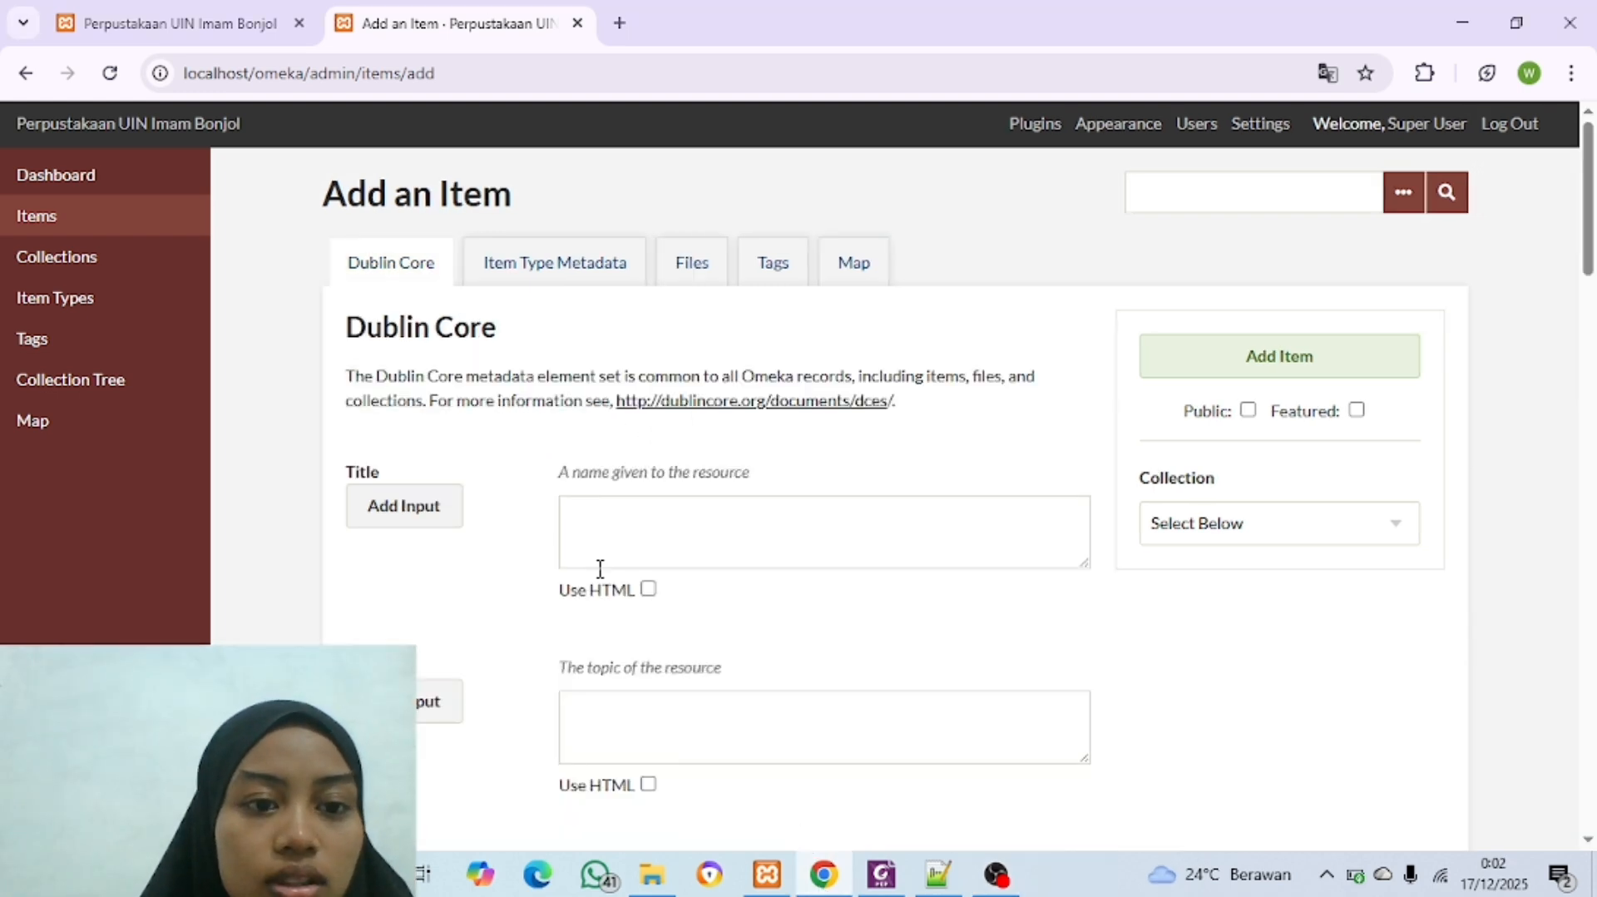
click(170, 224)
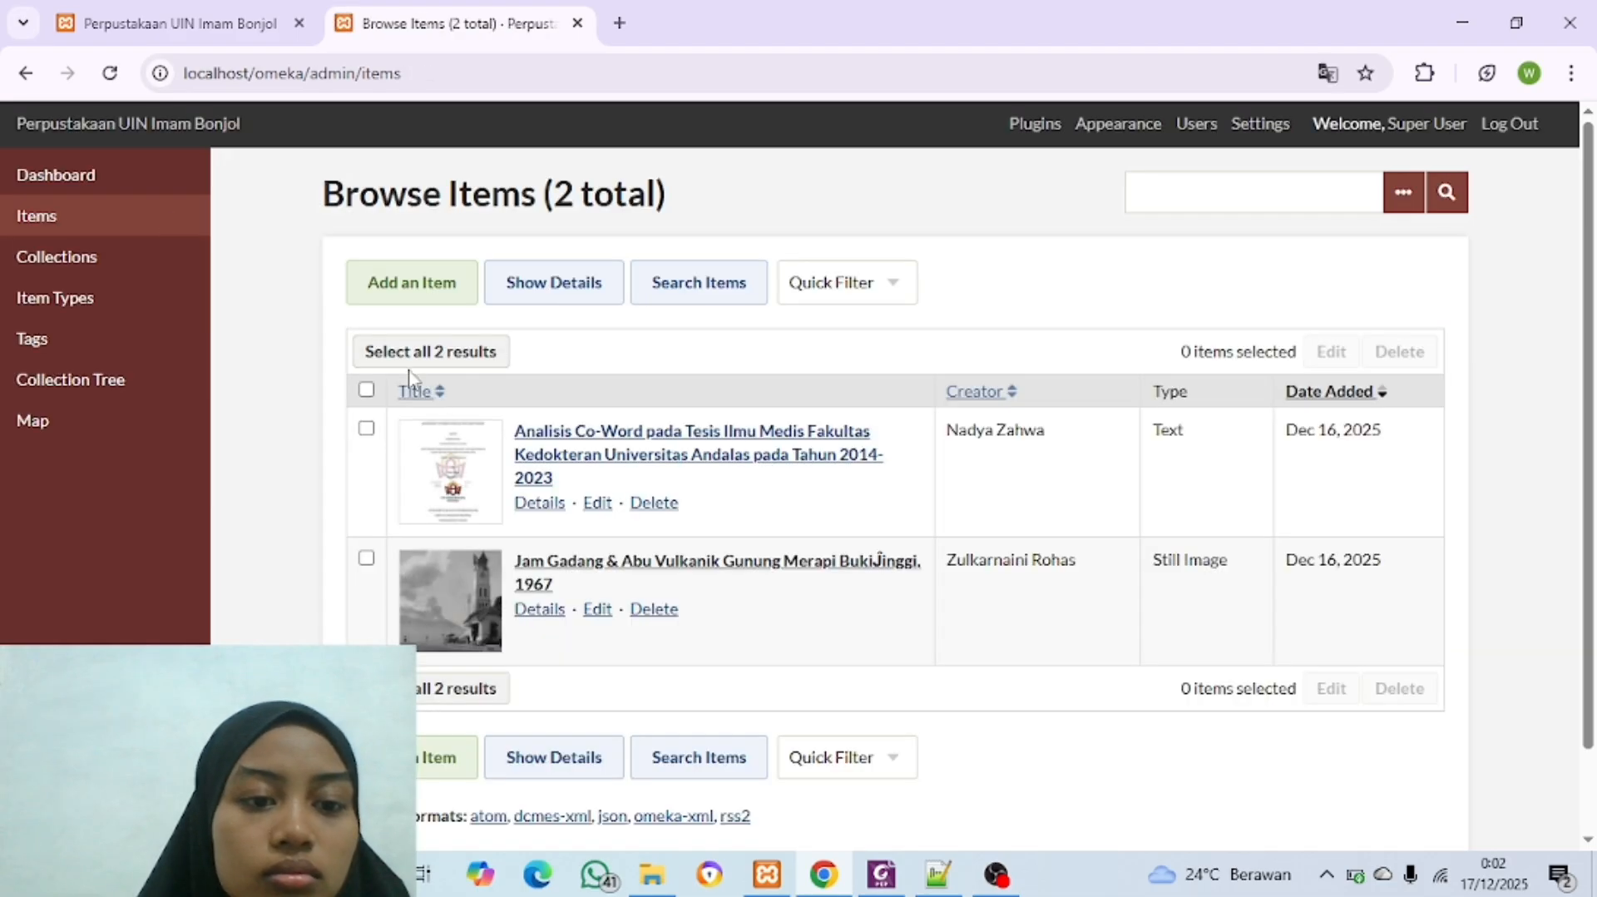
click(423, 287)
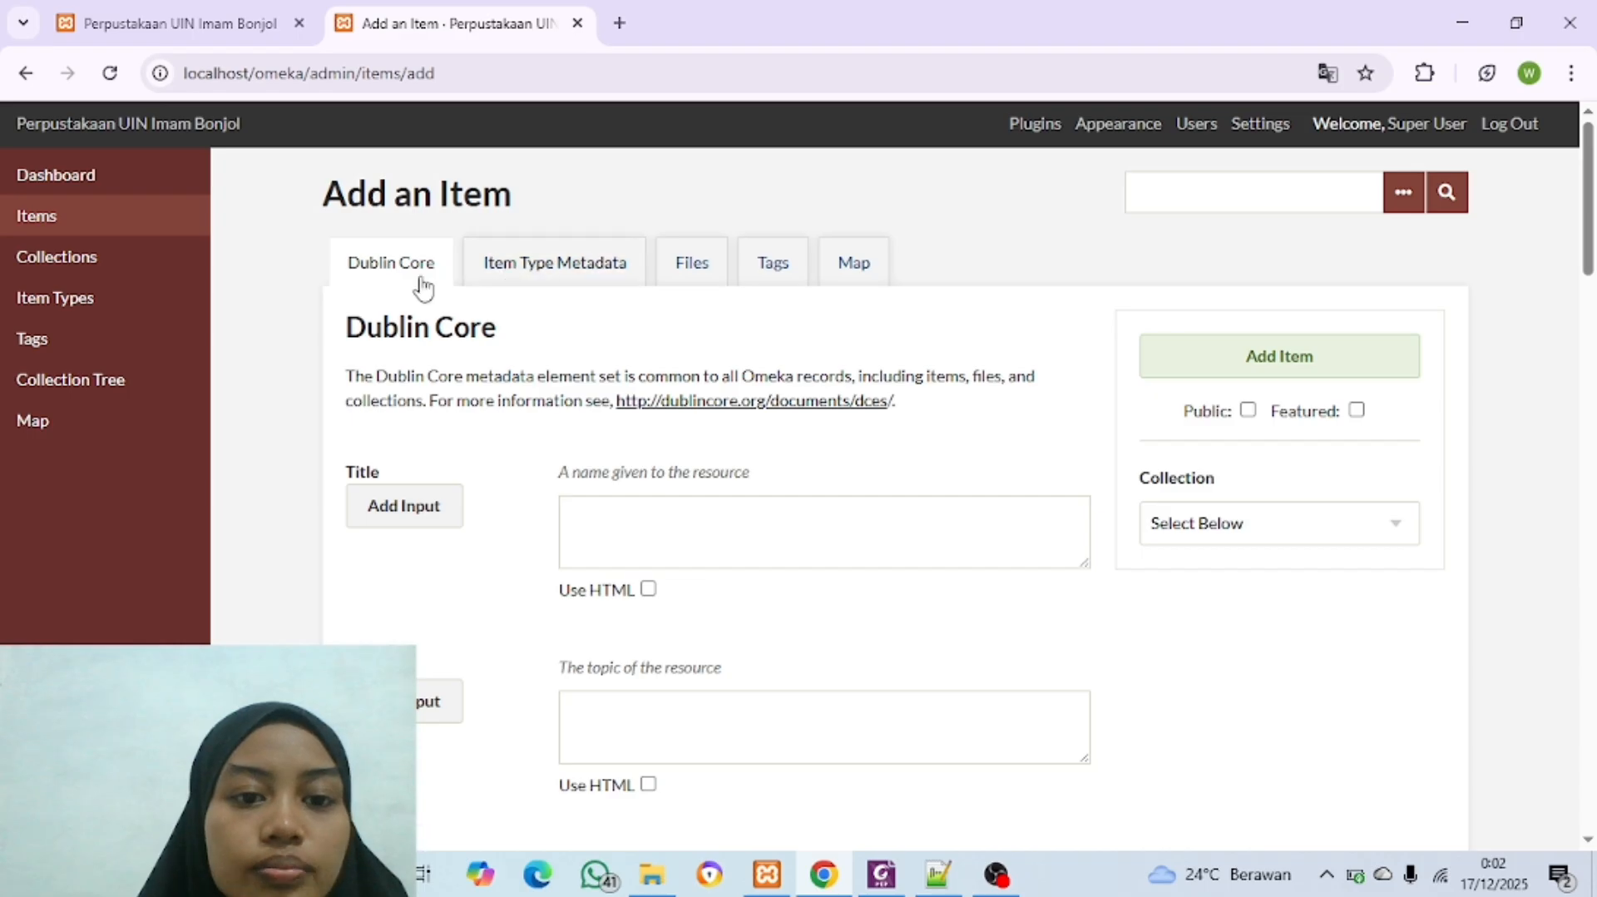
click(686, 273)
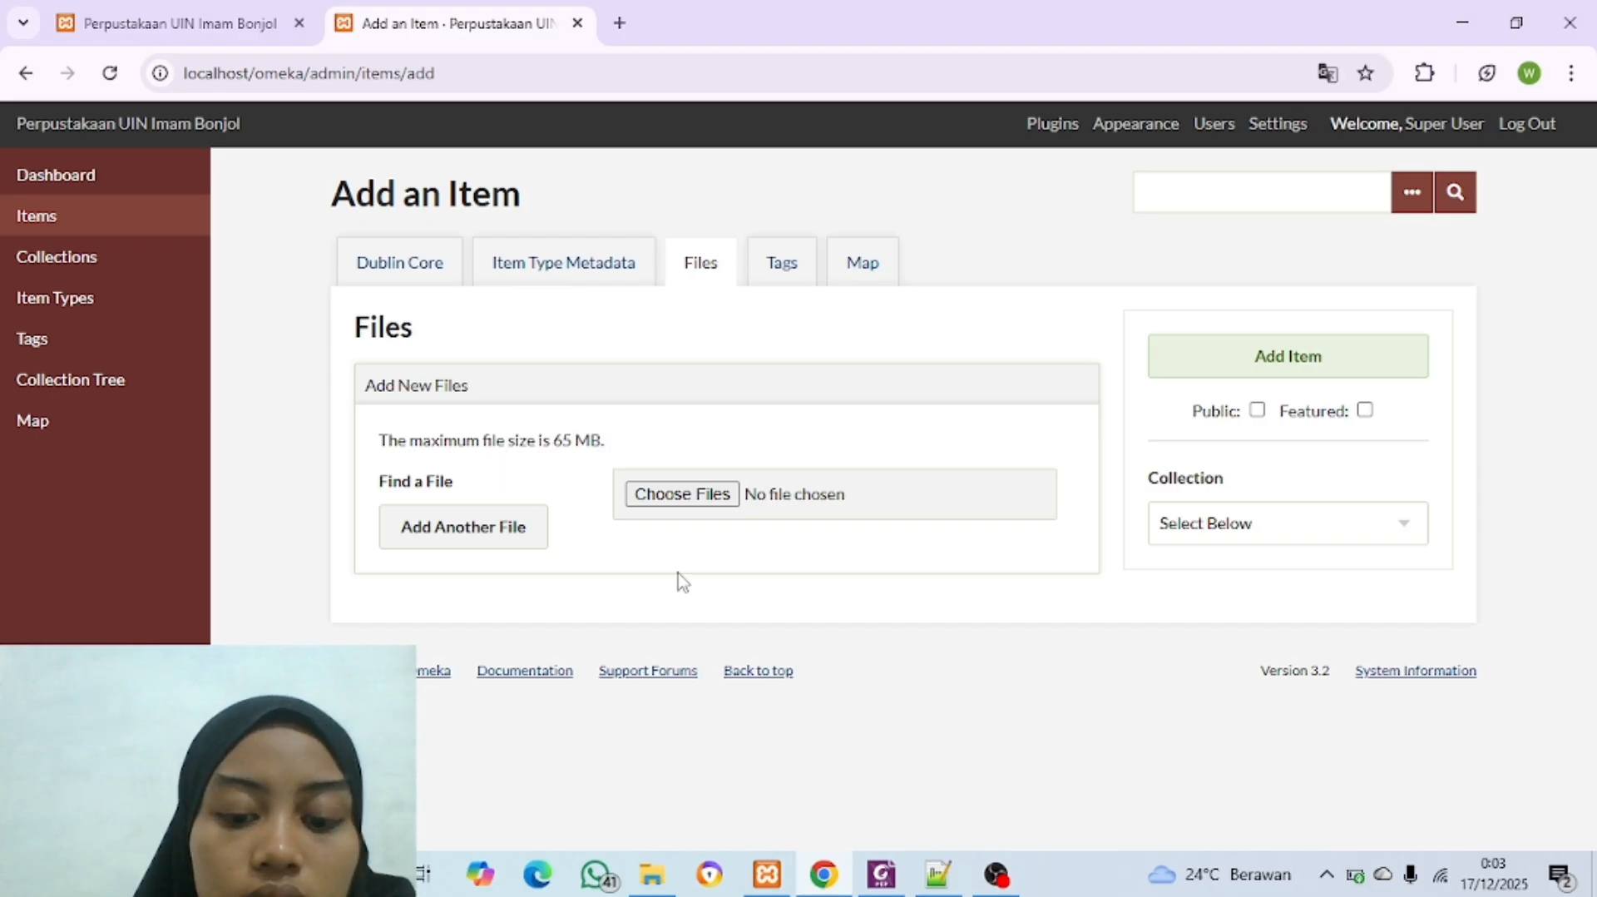
Step: Locate php.ini in C:\xampp\php with File Explorer and bring up the file in Notepad++
click(932, 882)
scroll(760, 617, up, 4)
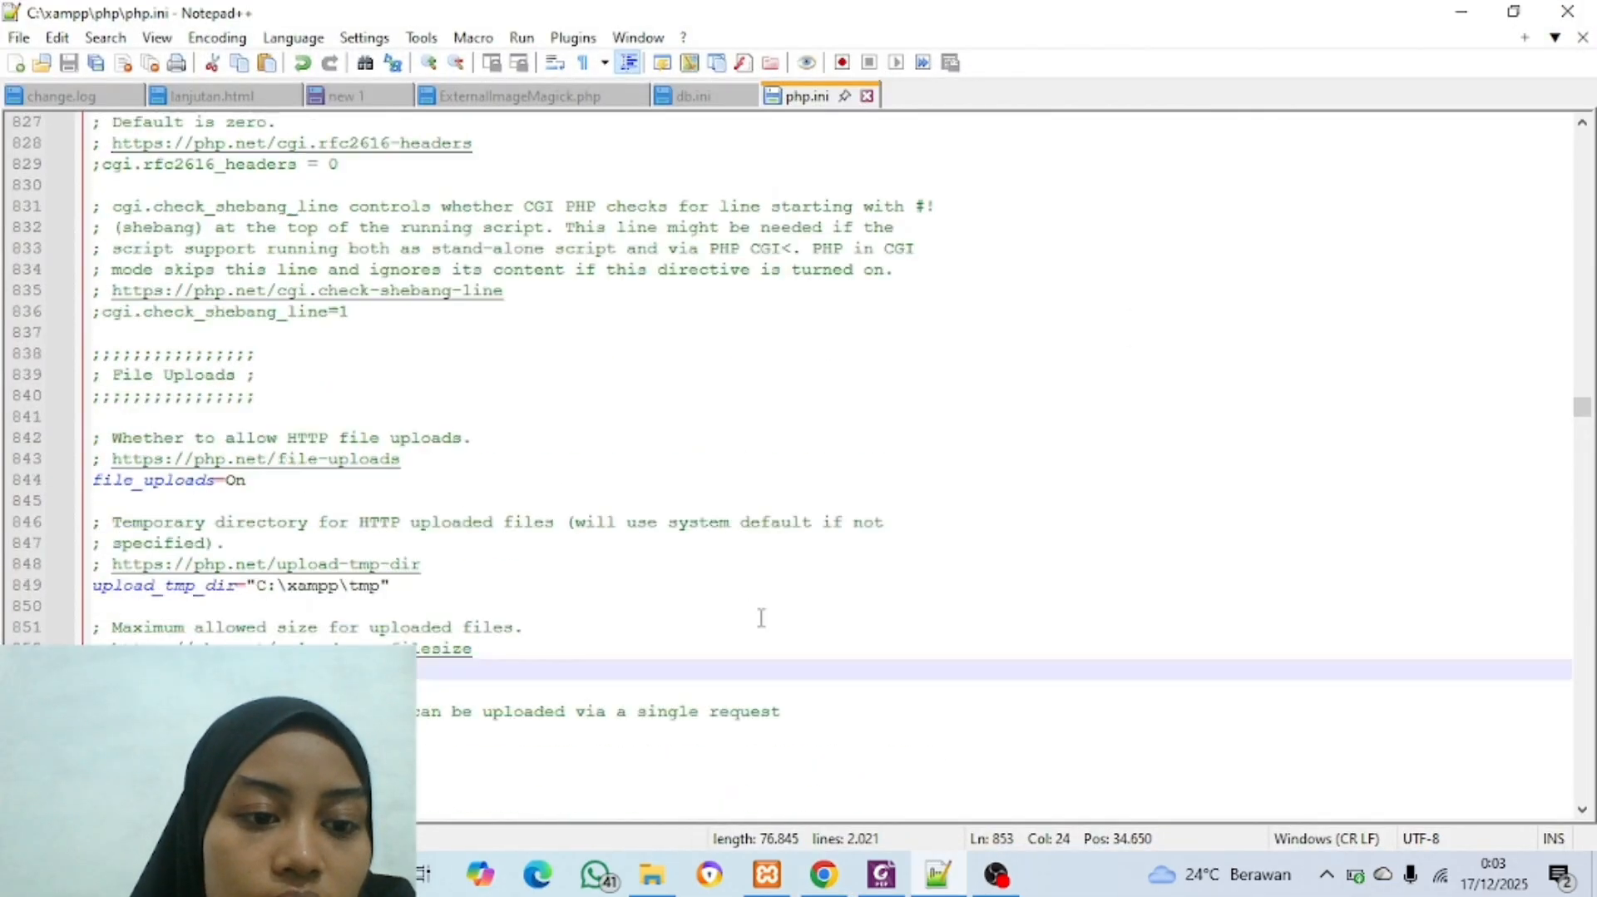
click(650, 880)
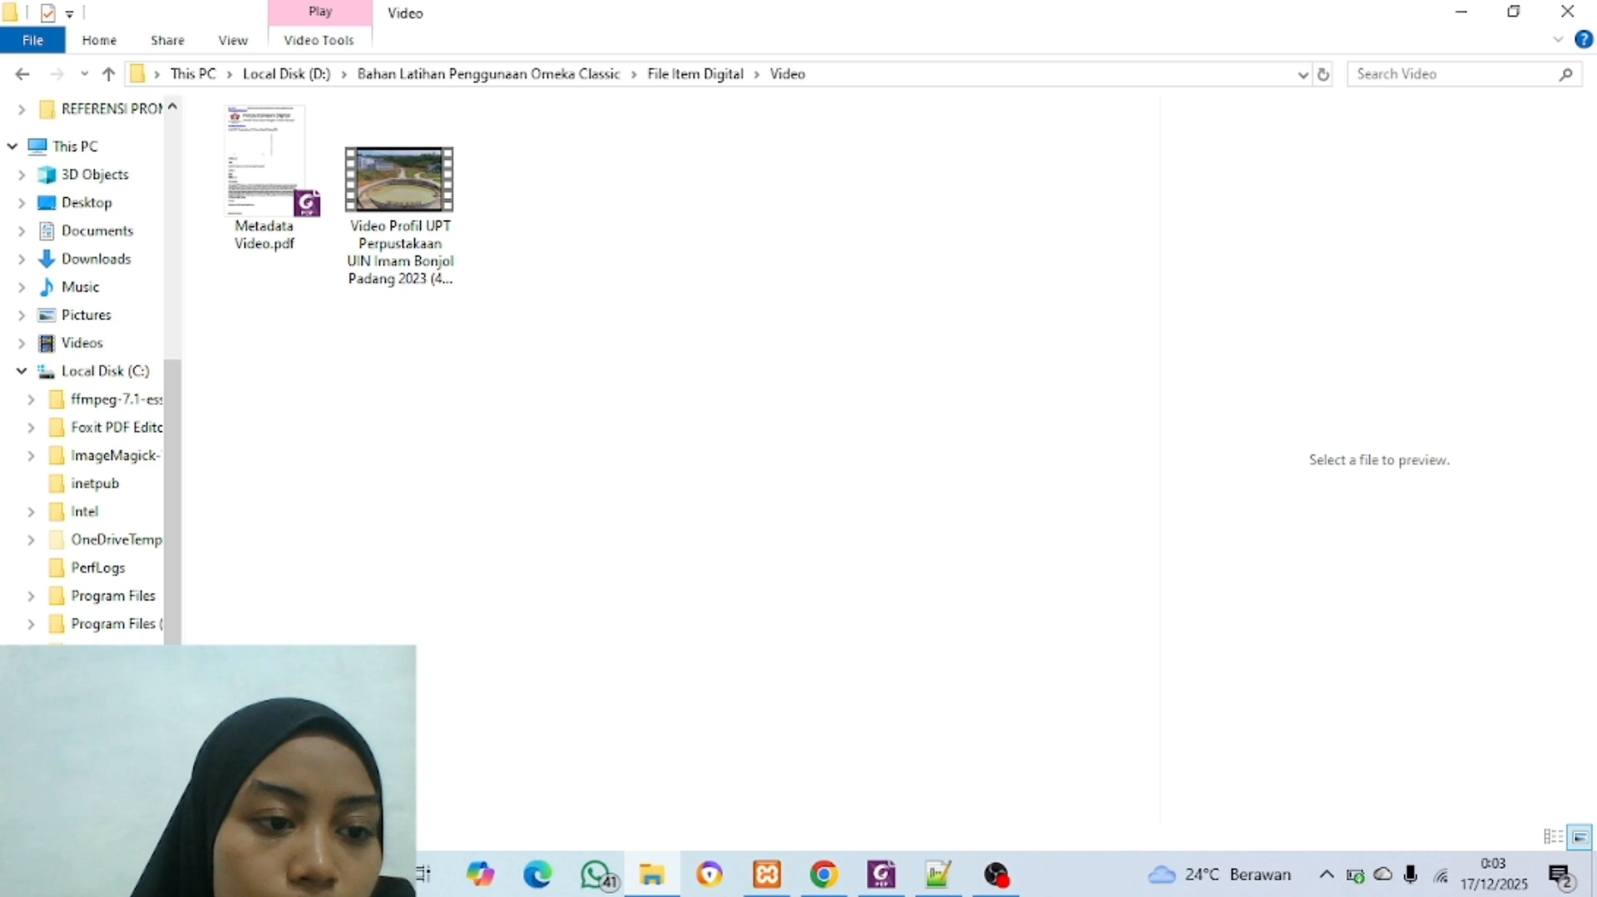
click(83, 370)
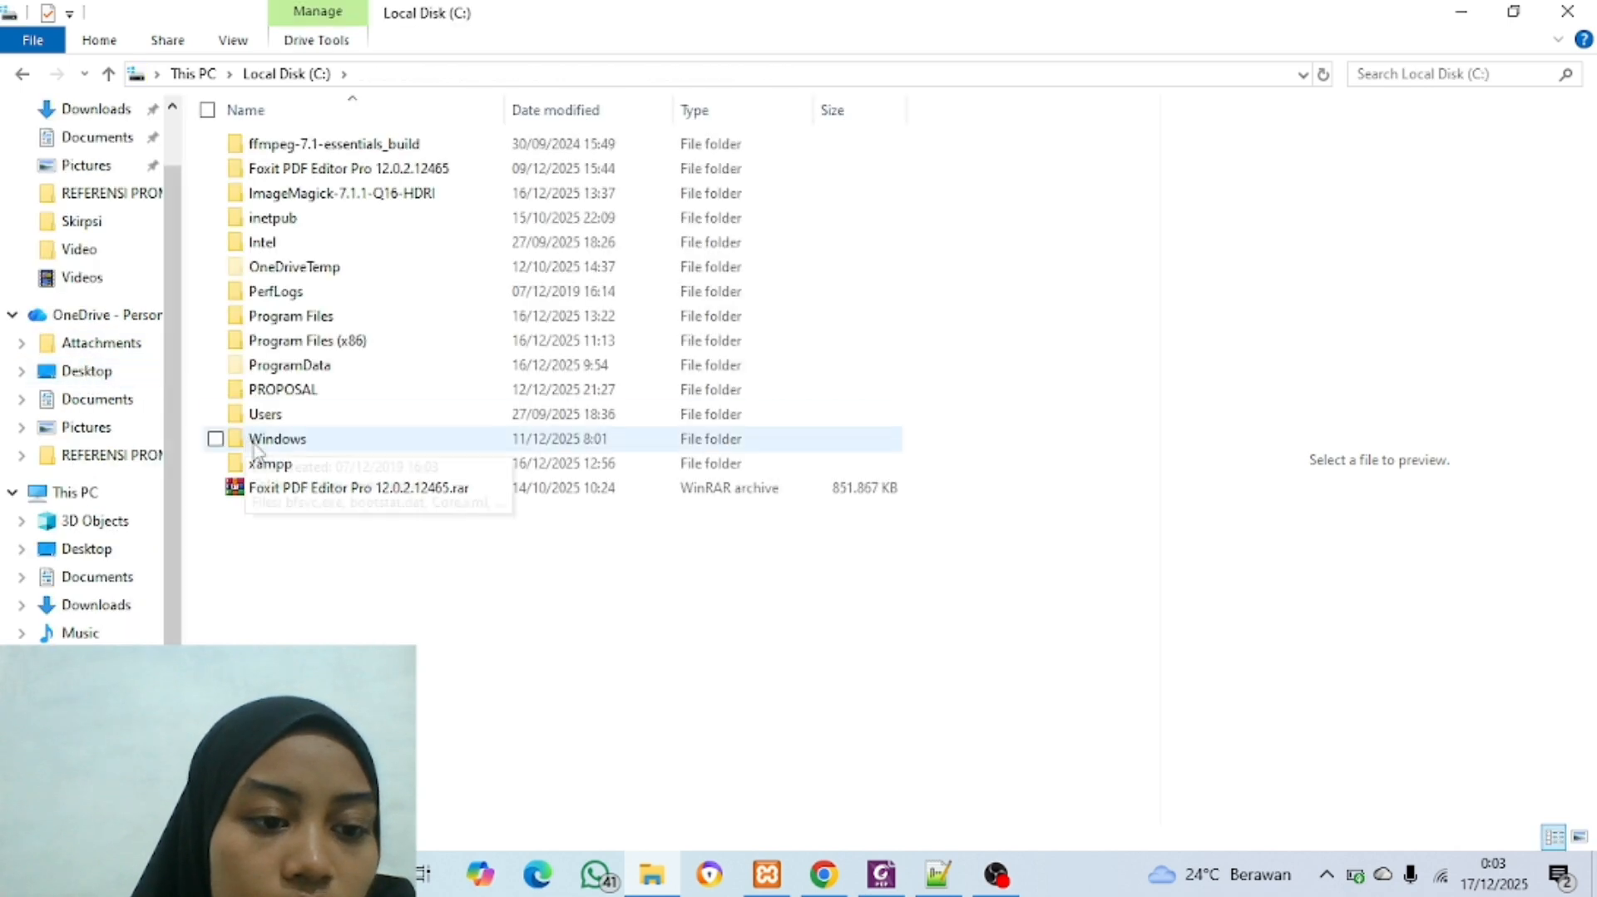
double_click(285, 470)
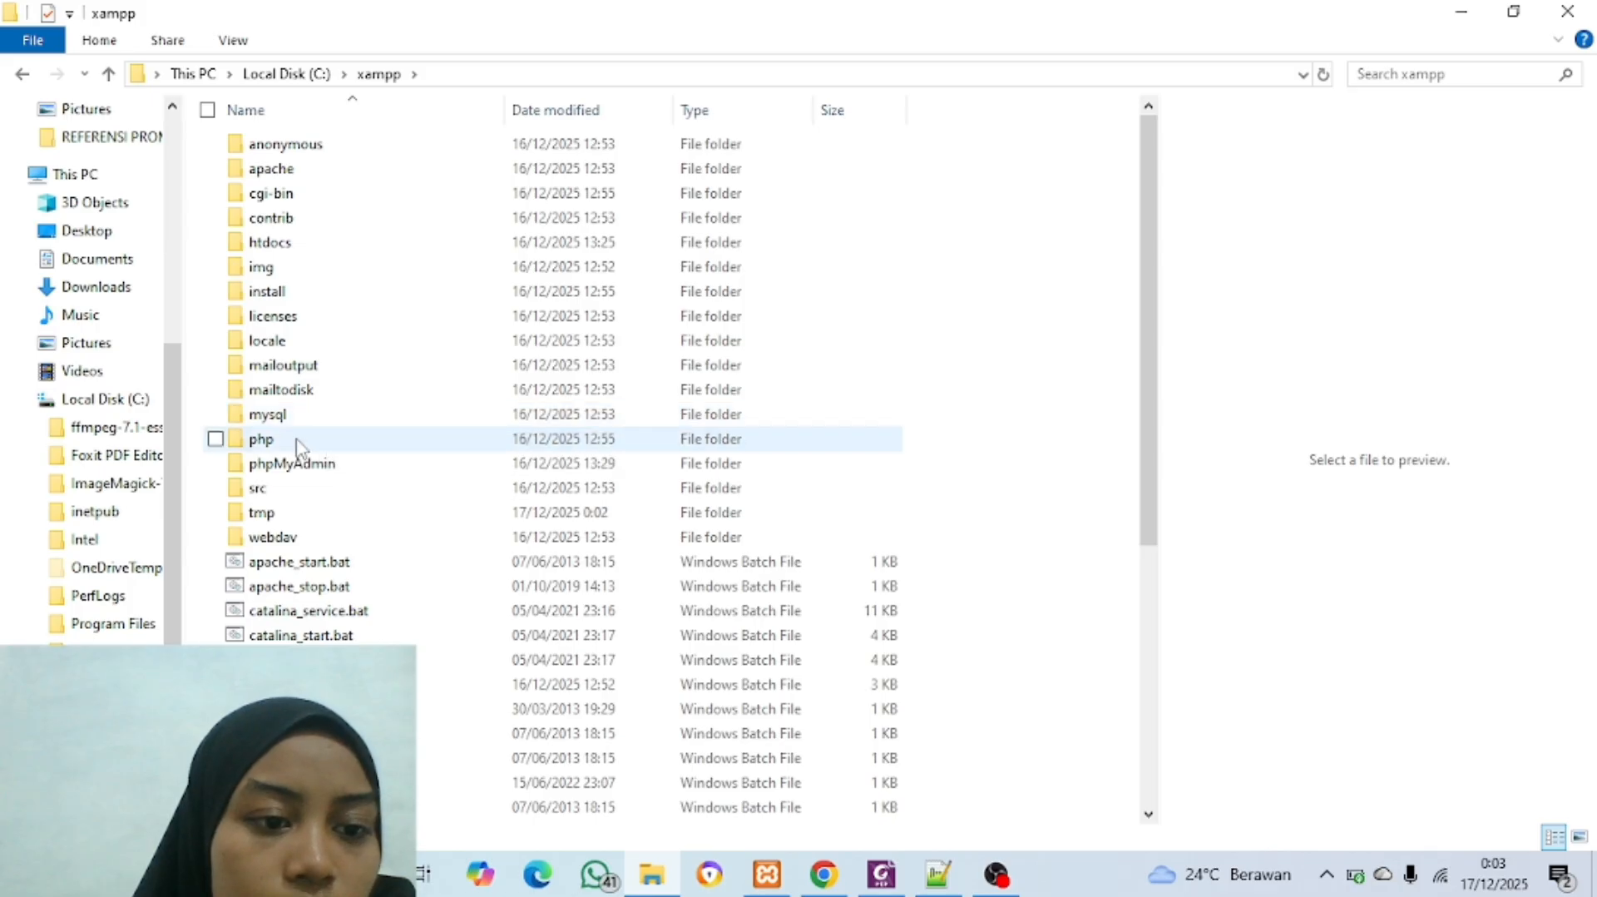
double_click(303, 440)
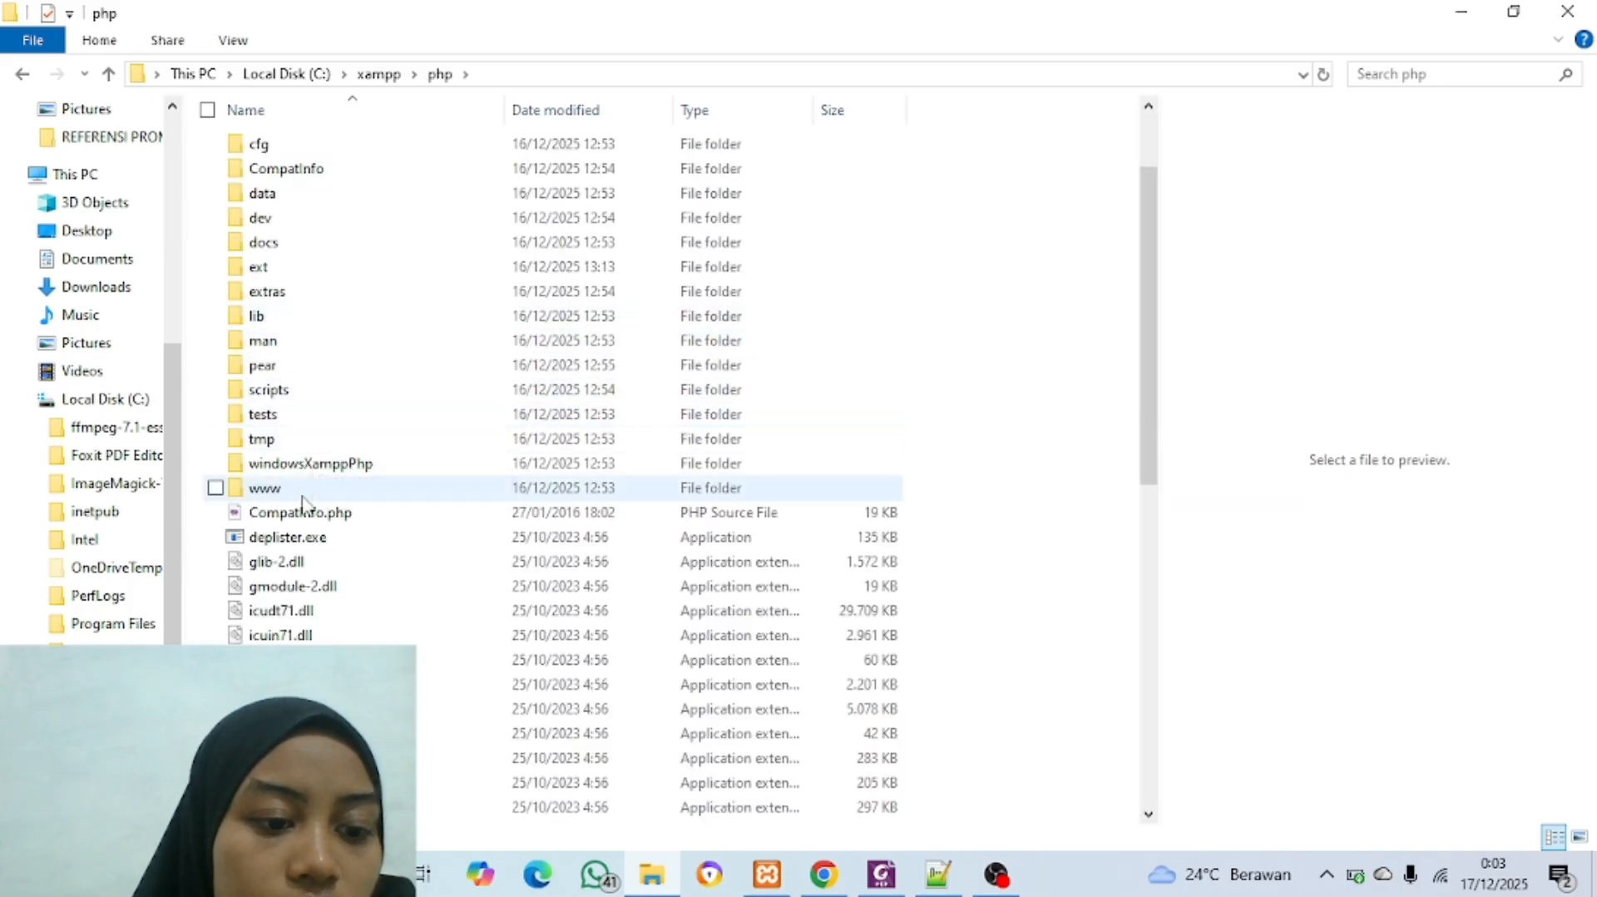
scroll(304, 499, down, 10)
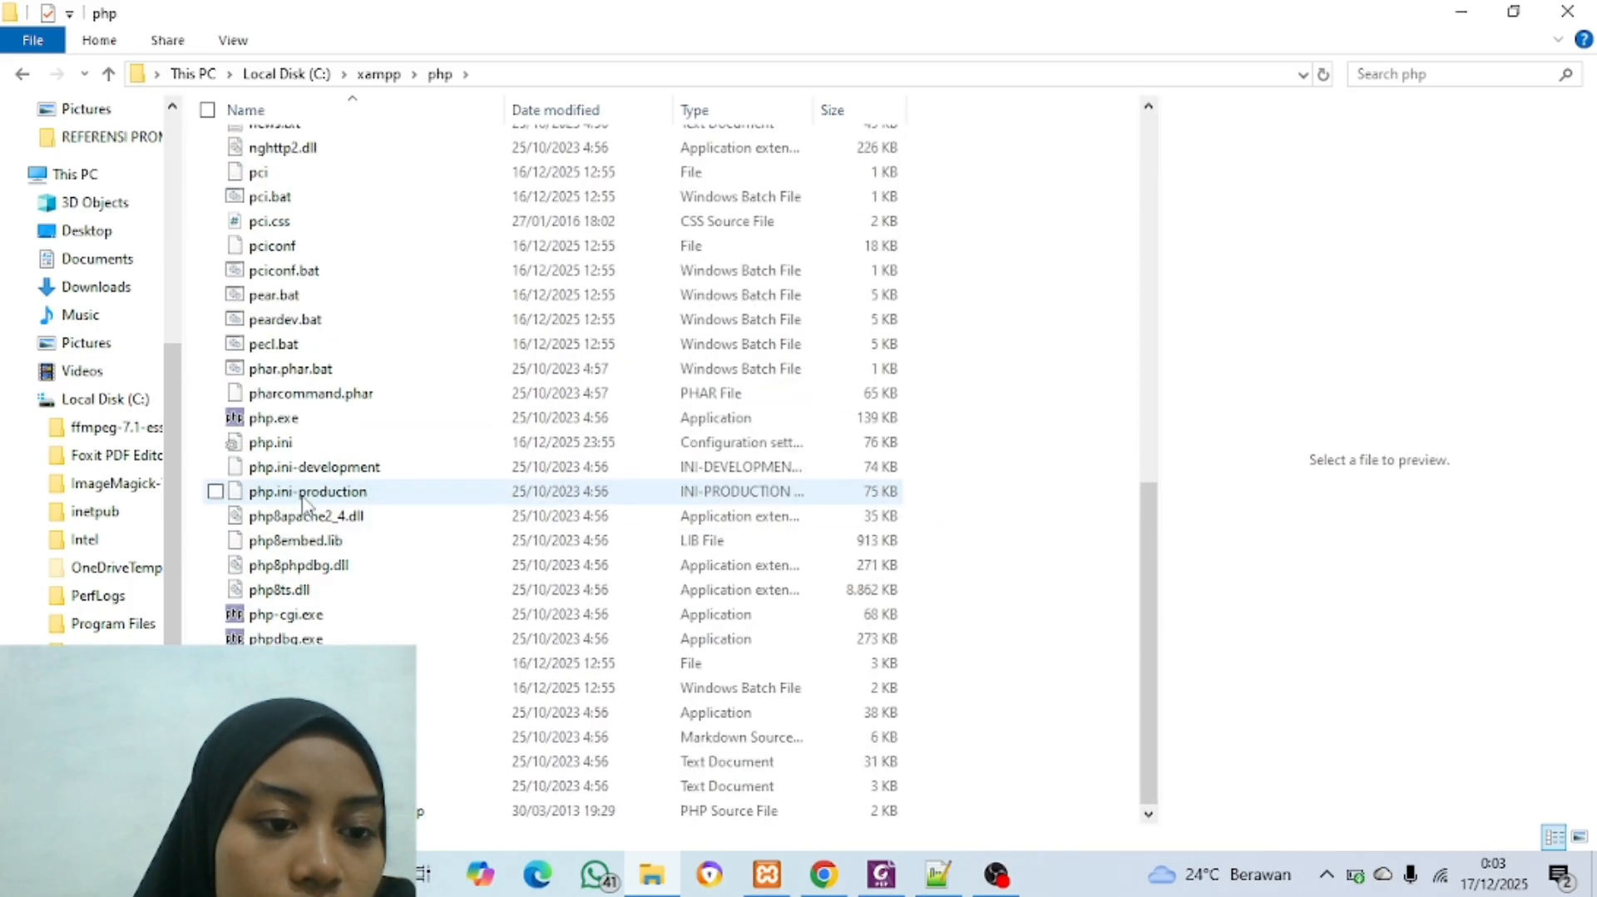
click(311, 447)
right_click(311, 446)
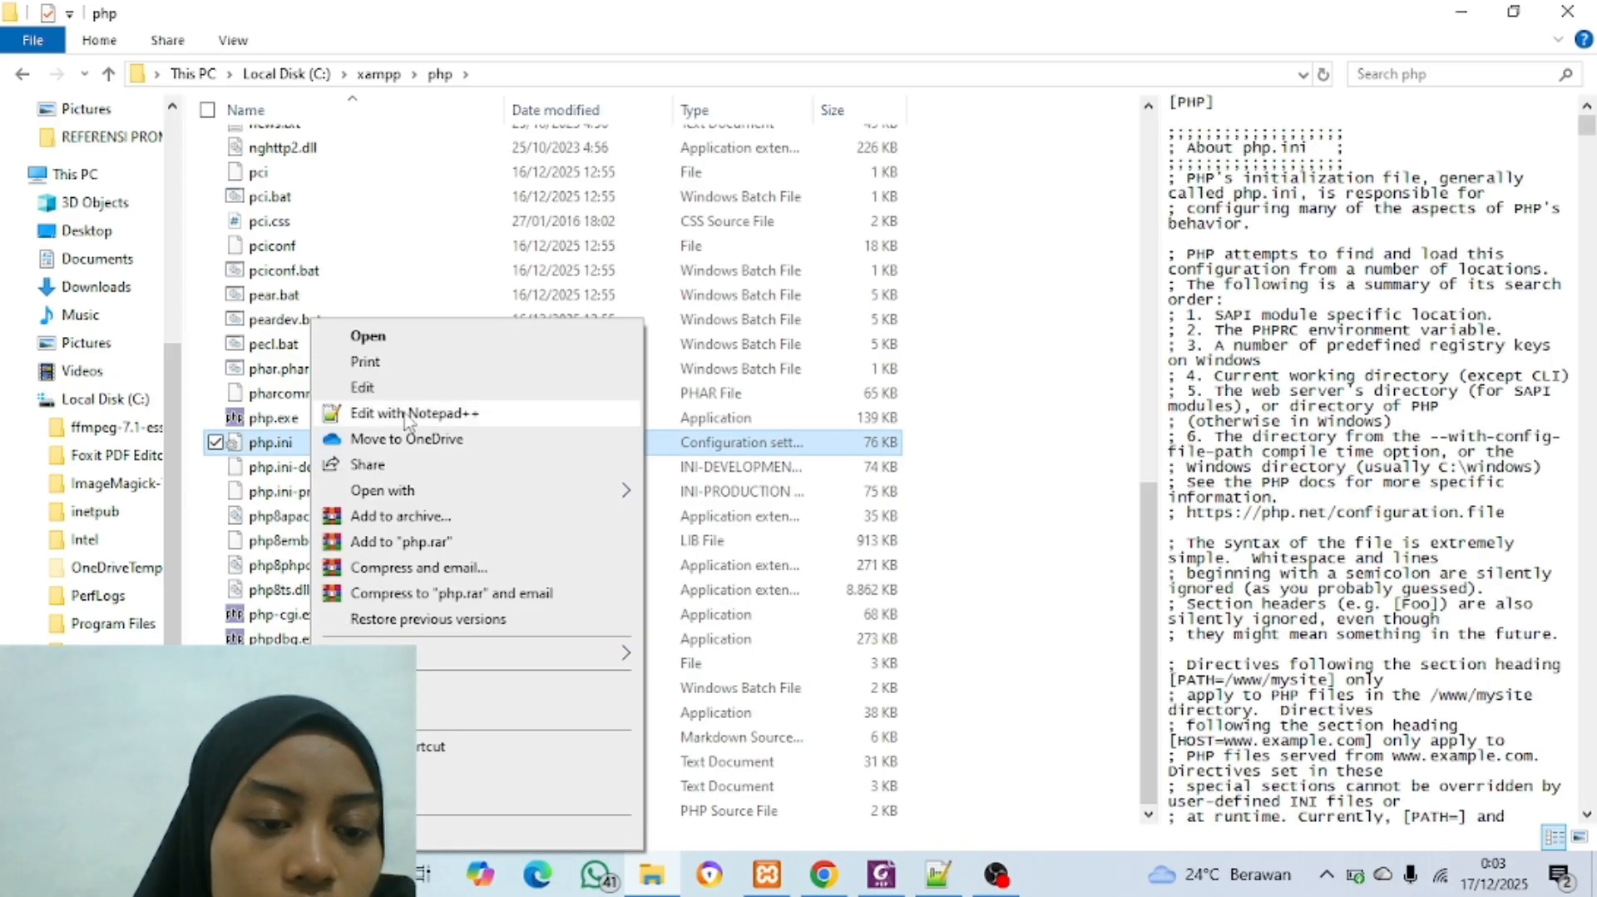
click(939, 873)
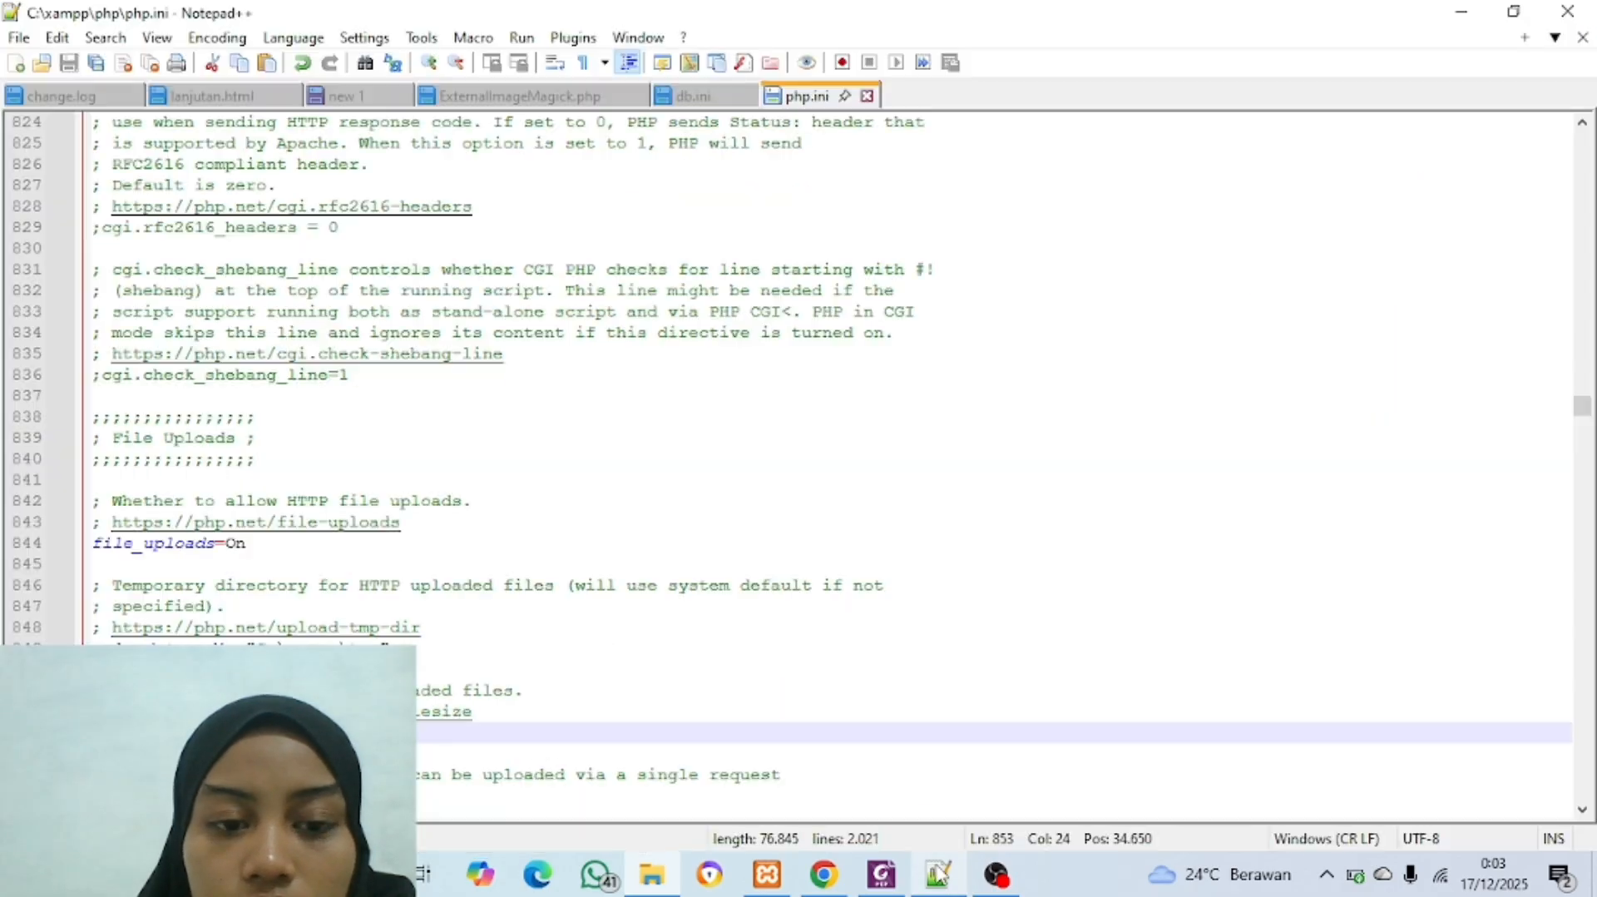
Step: Search php.ini for "max" and go through the matches from the File Uploads section onward
scroll(790, 504, up, 2)
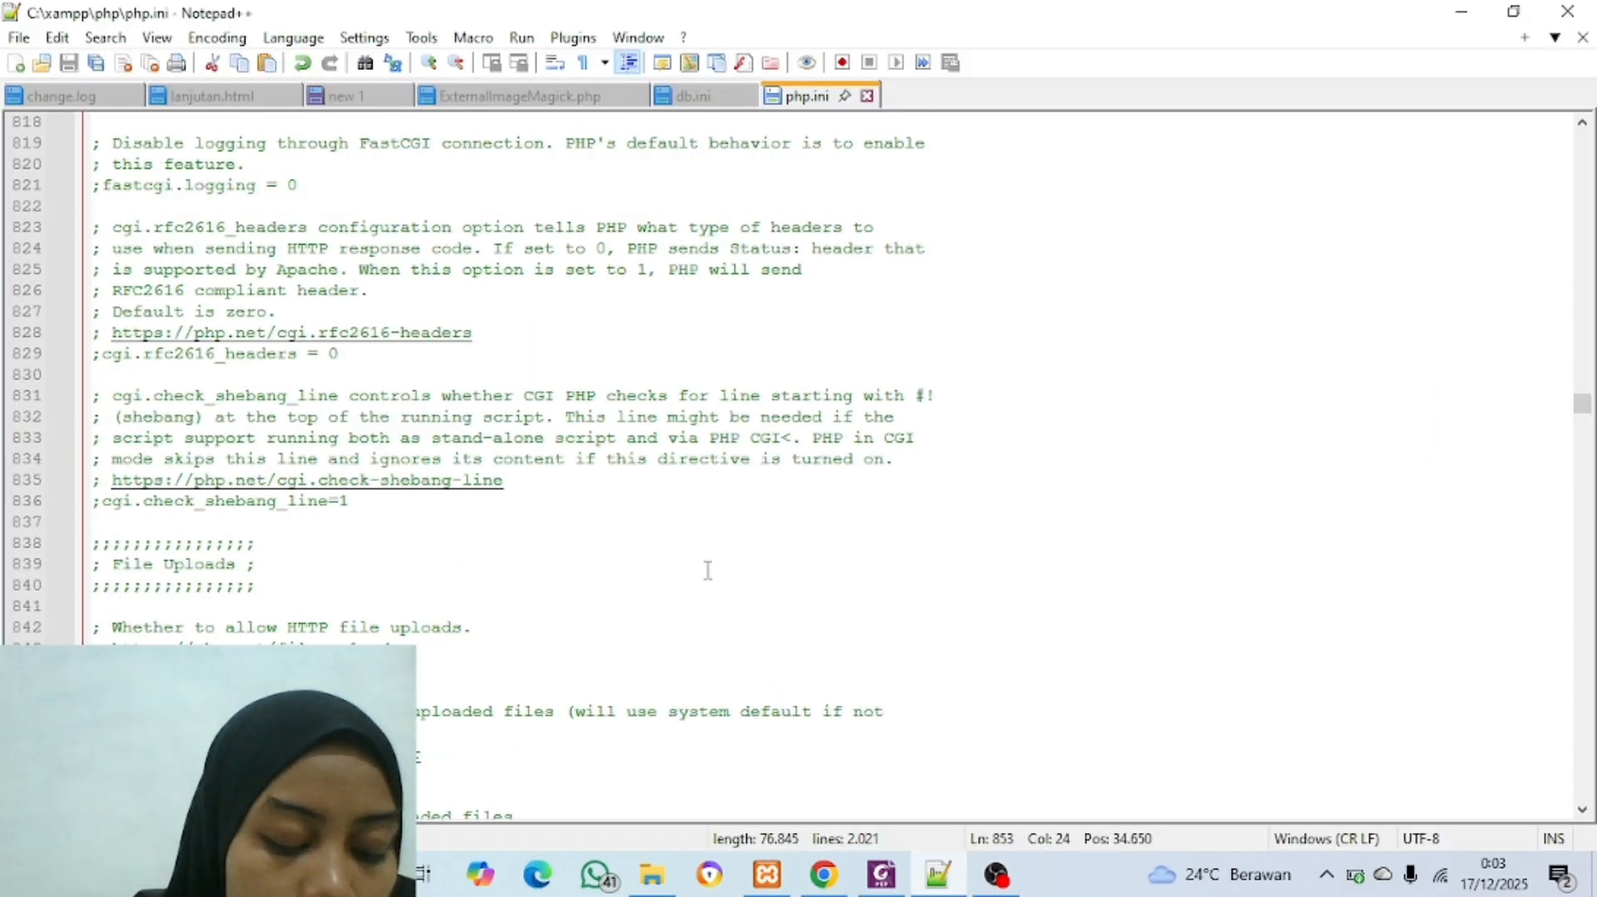
key(ctrl+f)
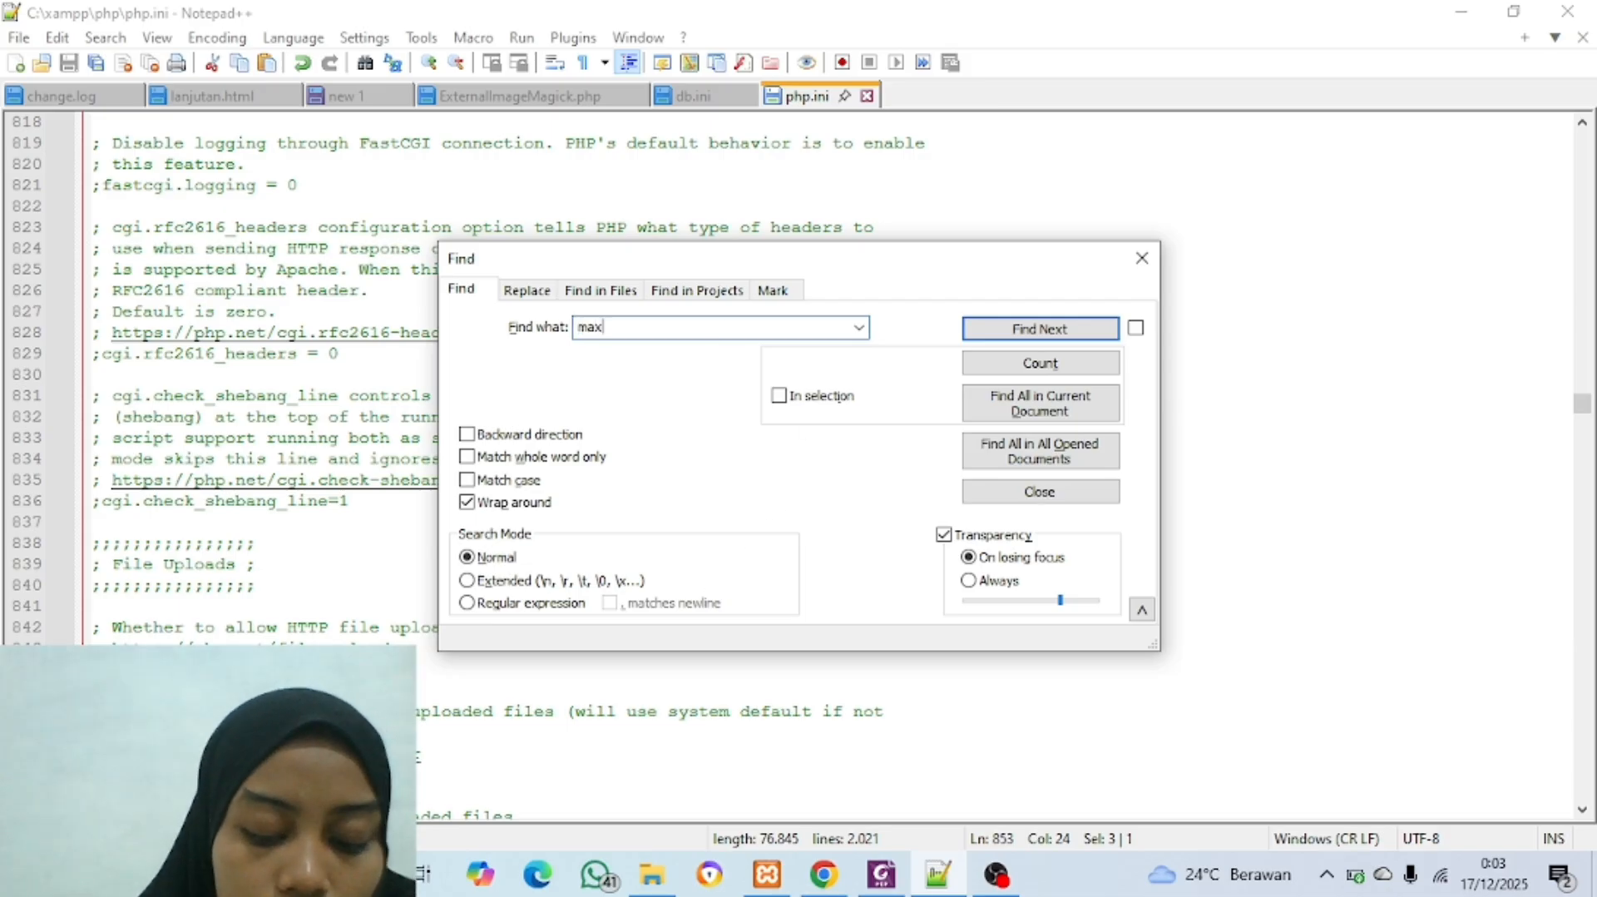
click(1032, 331)
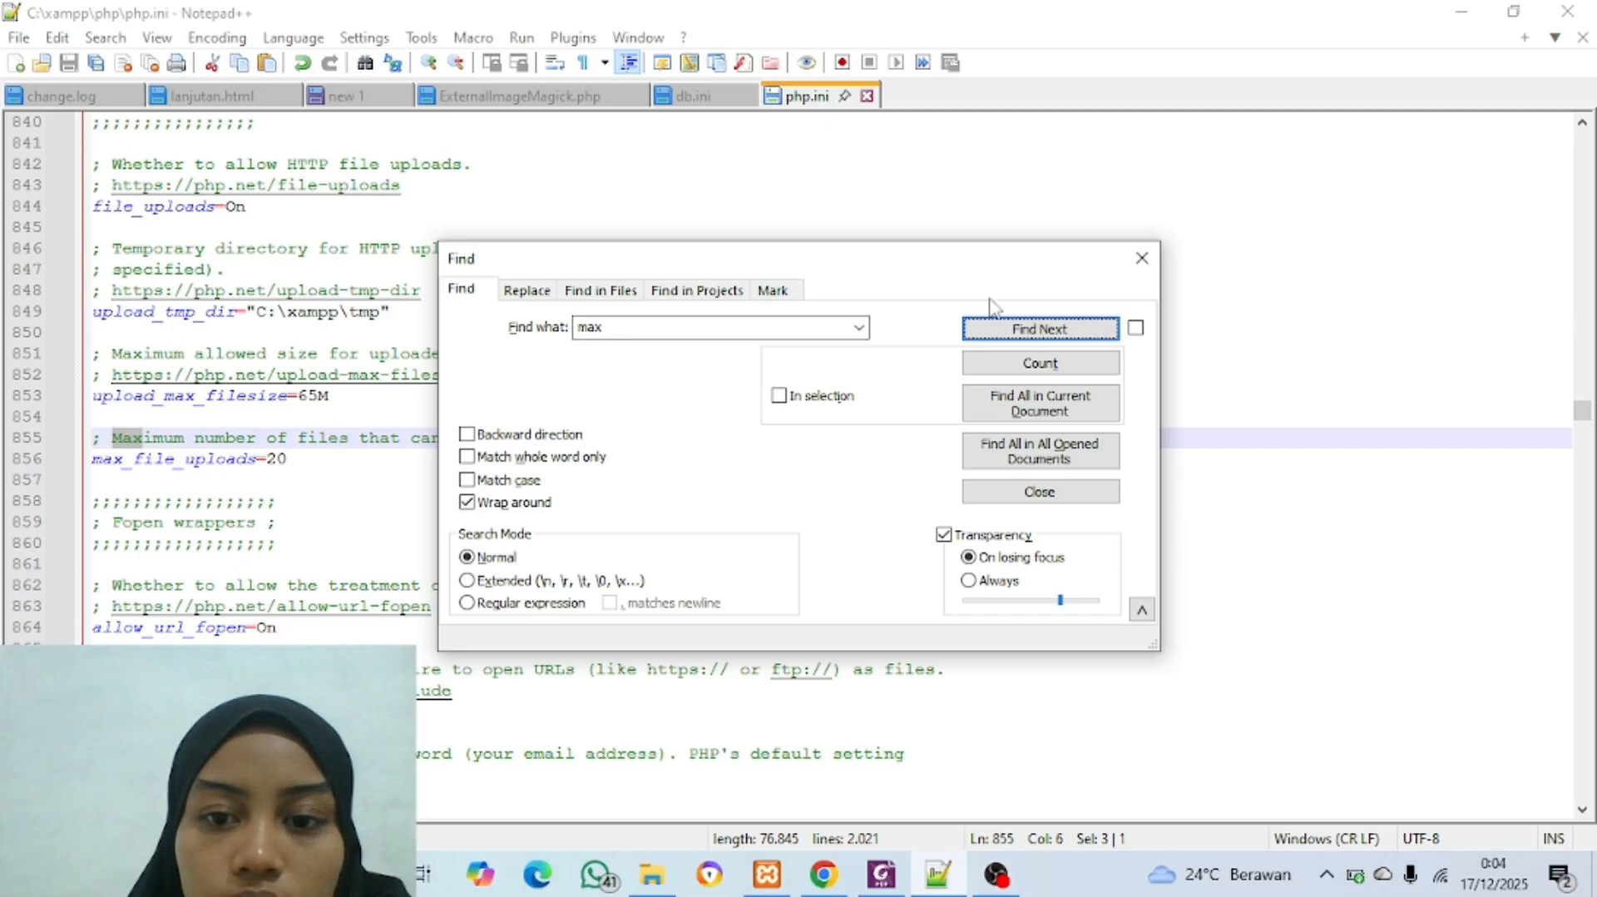
click(1042, 333)
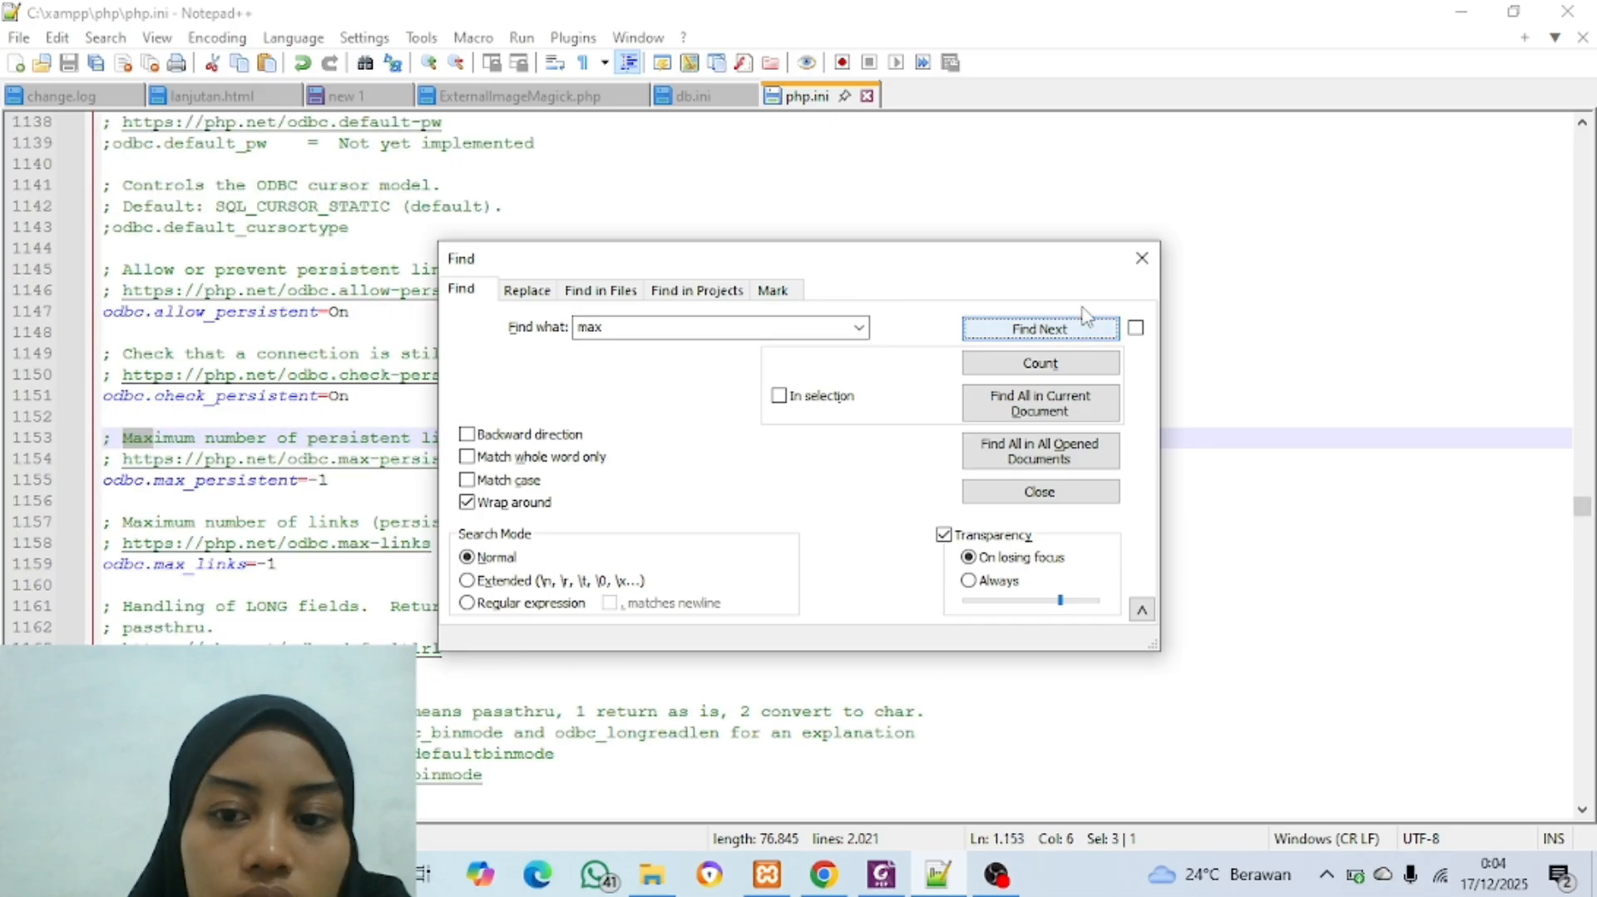
click(1141, 268)
Step: Go back to the File Uploads section of php.ini and examine the upload_max_filesize setting
scroll(662, 335, up, 20)
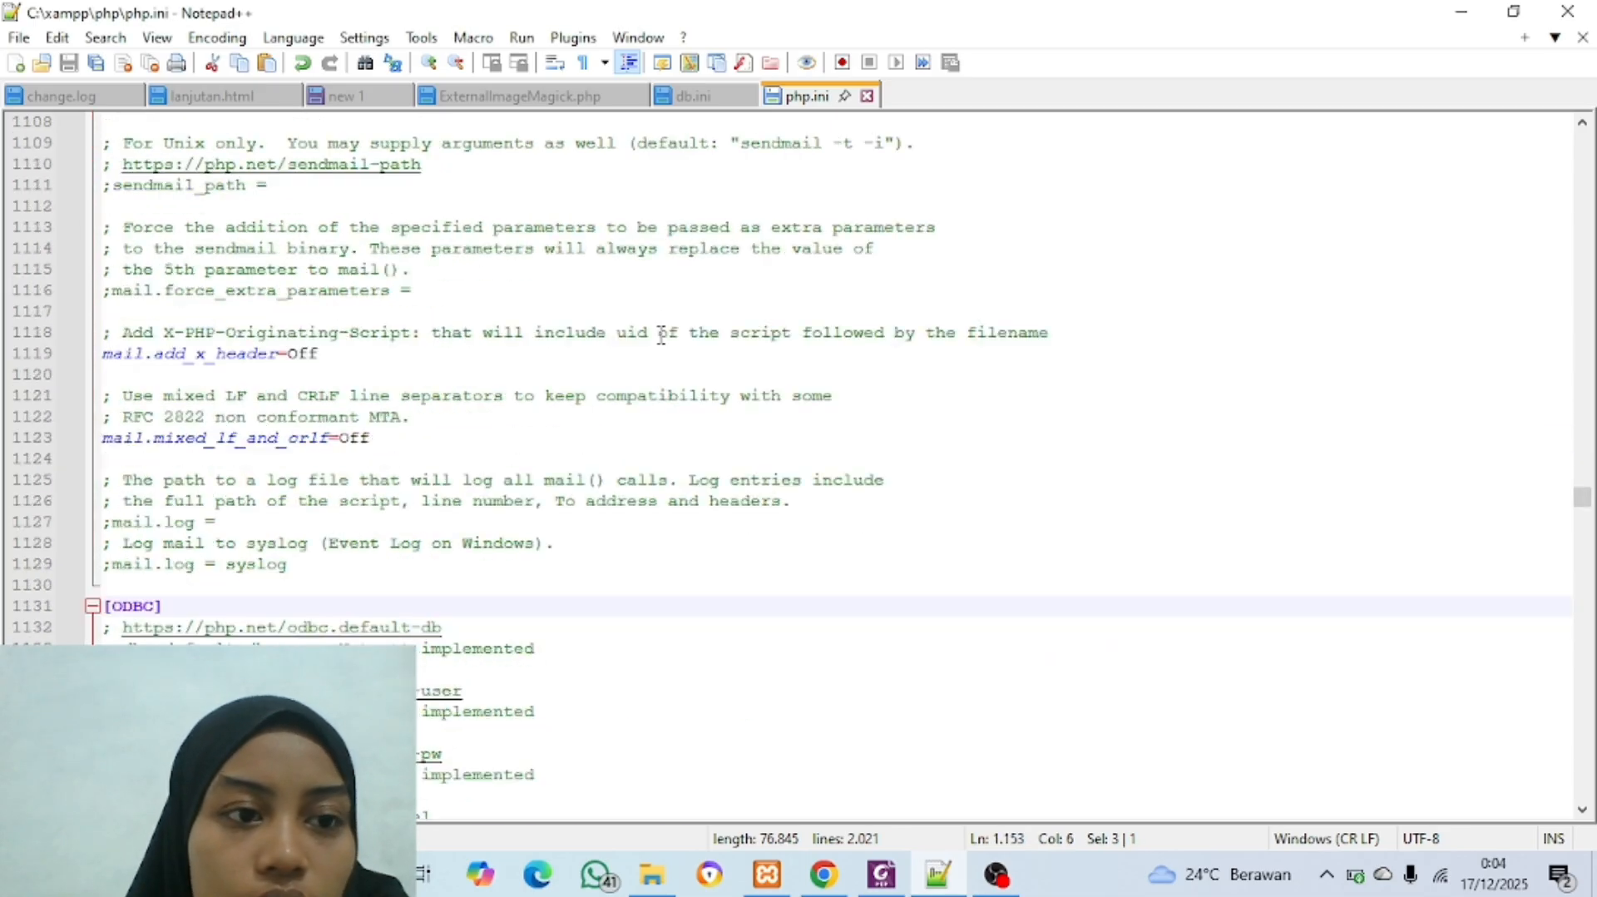
scroll(661, 335, up, 4)
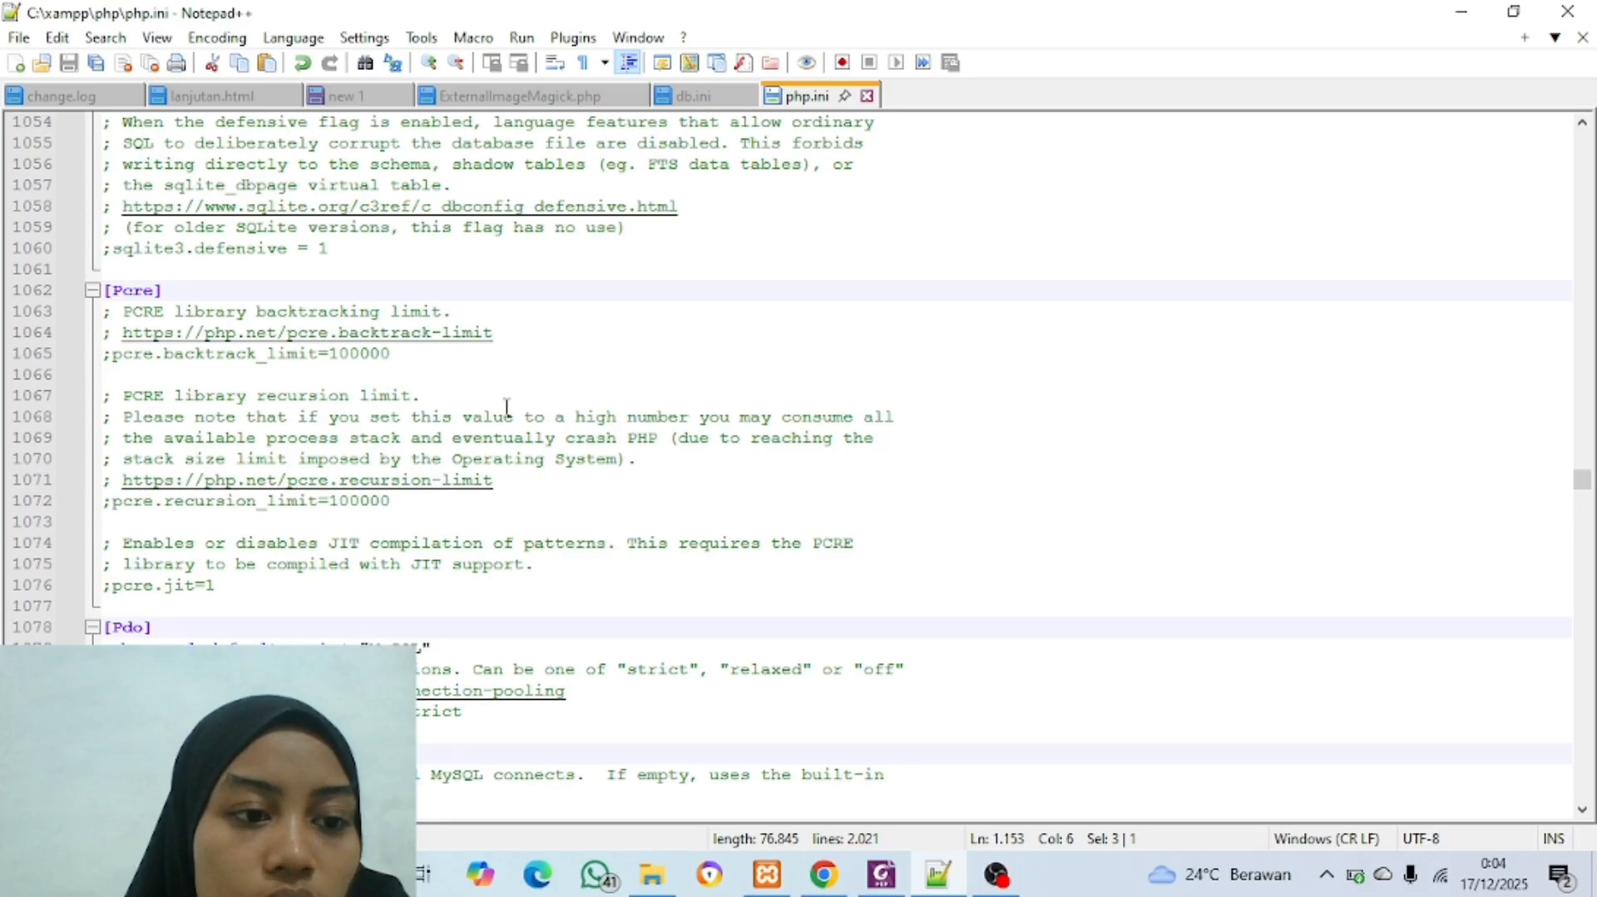
scroll(503, 412, down, 12)
scroll(500, 415, up, 2)
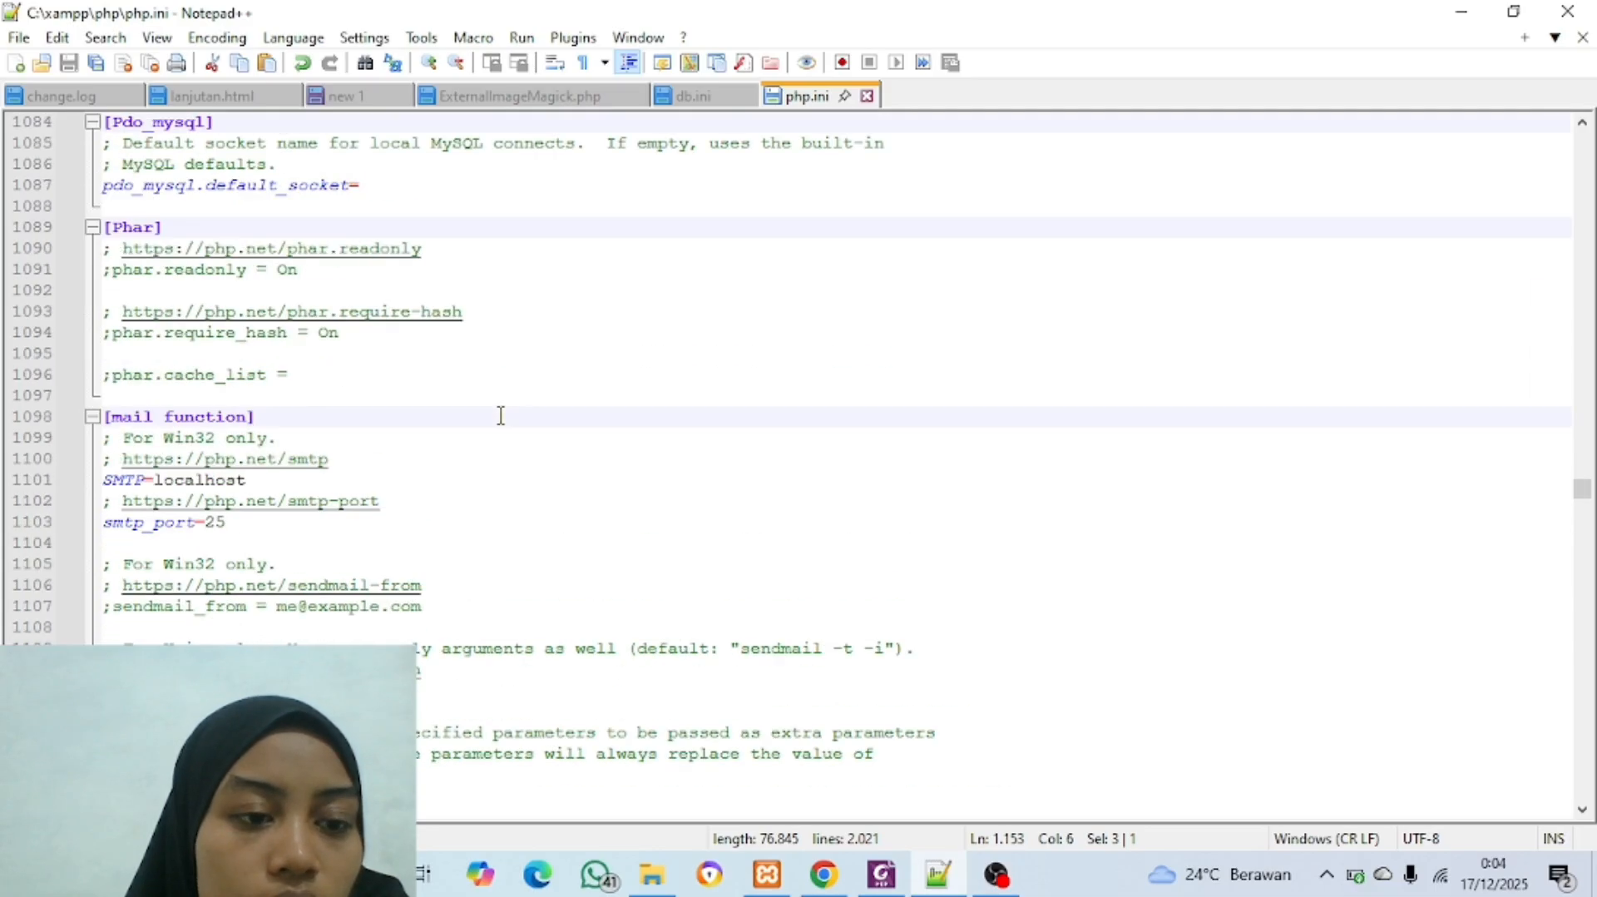
scroll(501, 415, up, 6)
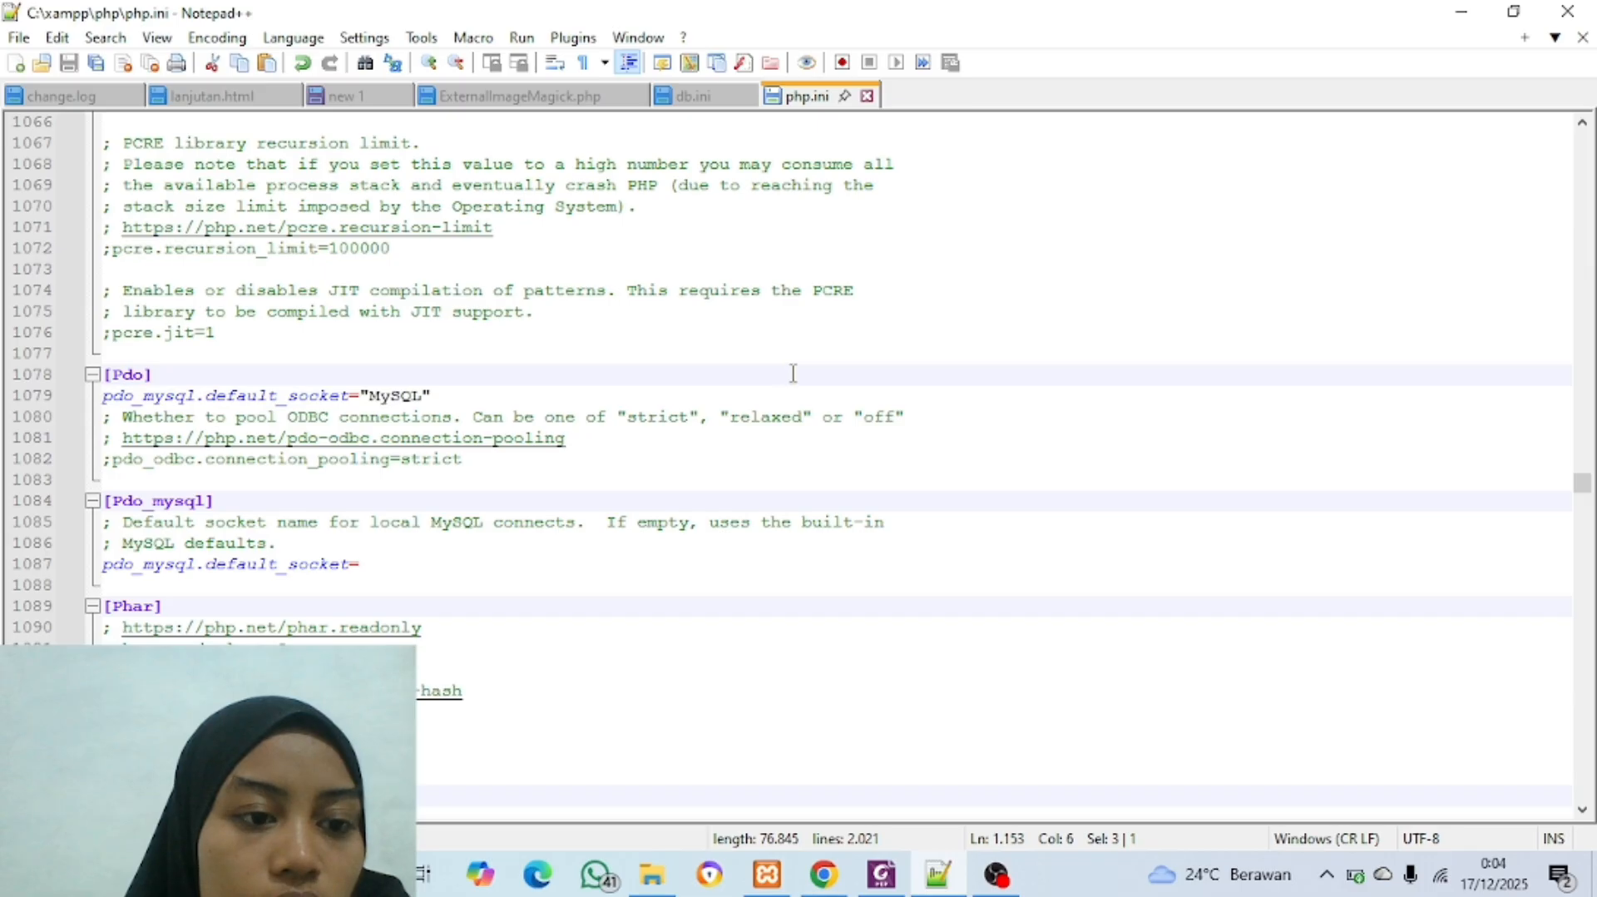
scroll(631, 554, down, 2)
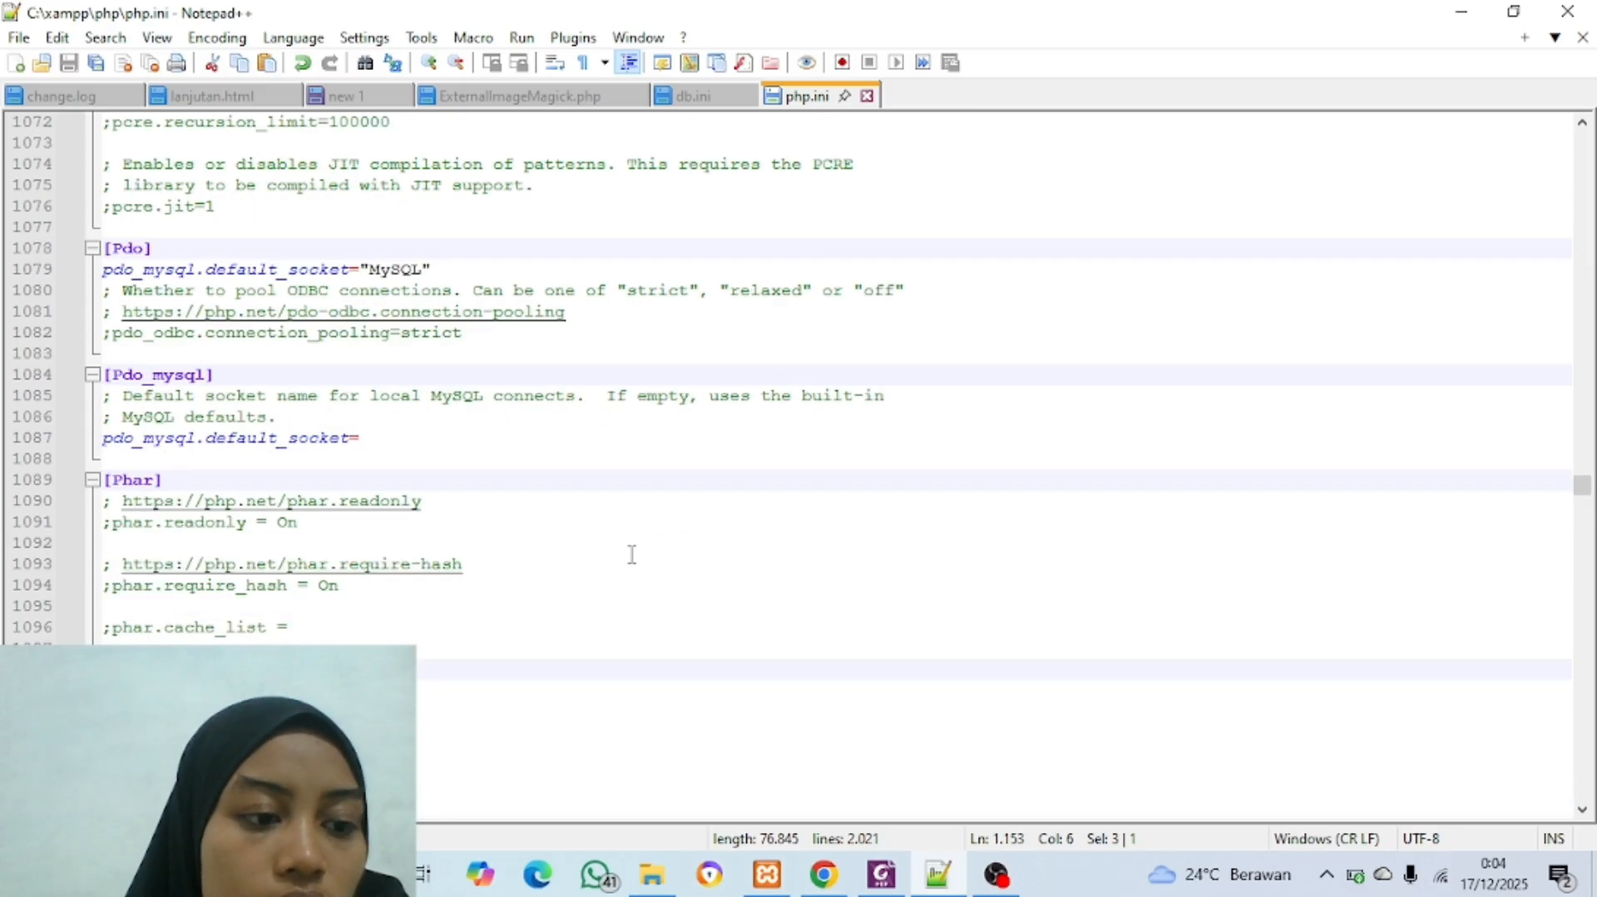
scroll(631, 554, up, 20)
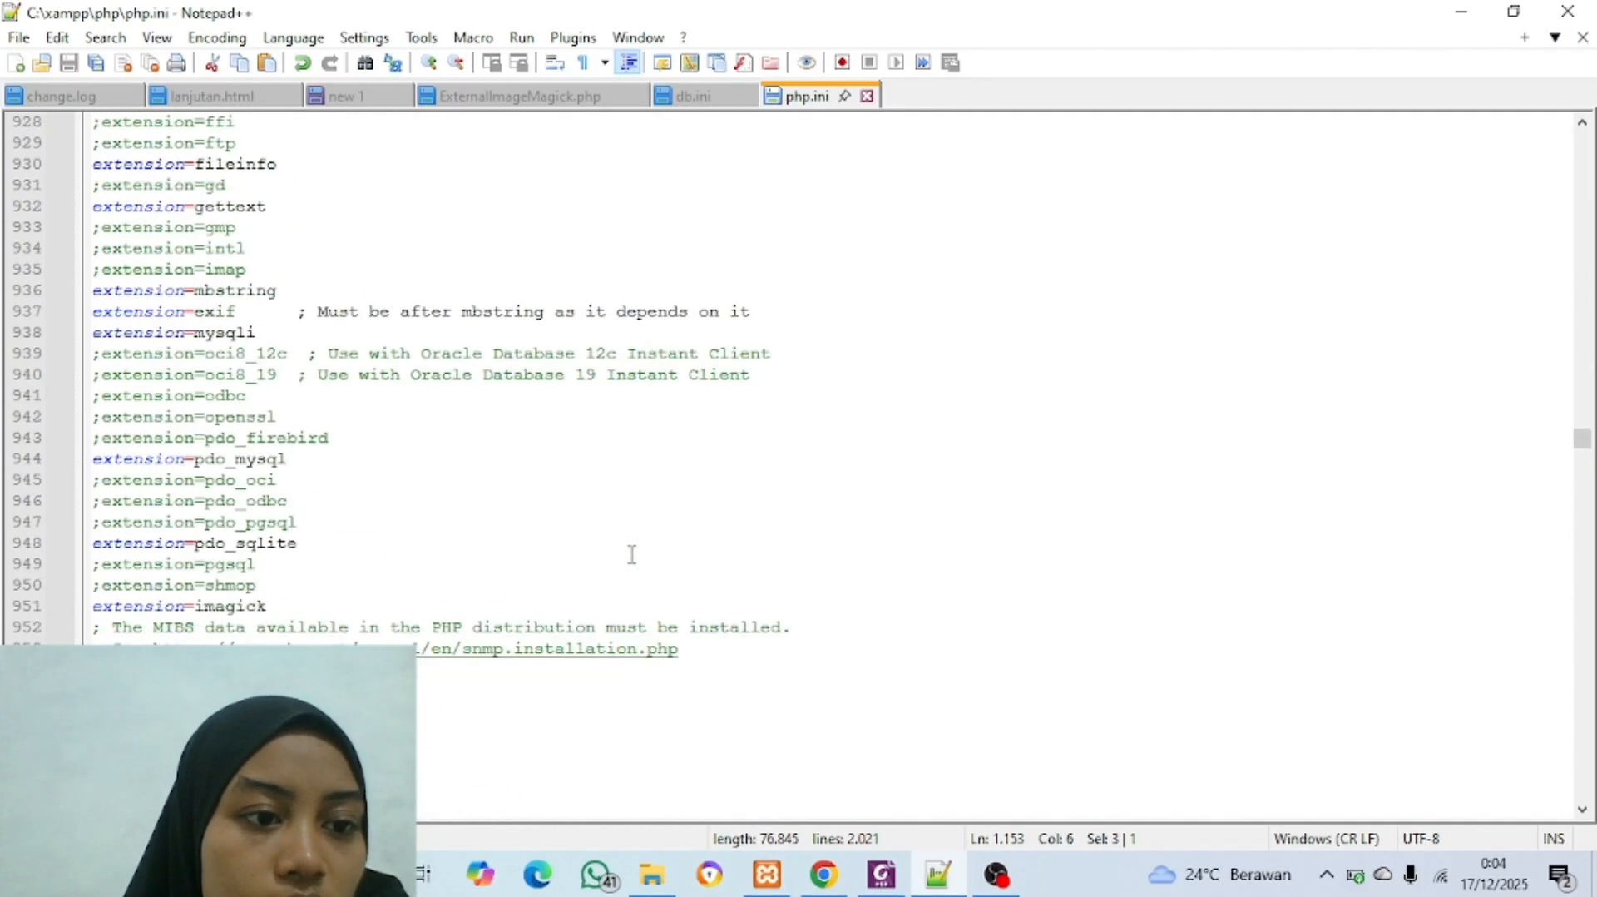
scroll(631, 555, up, 16)
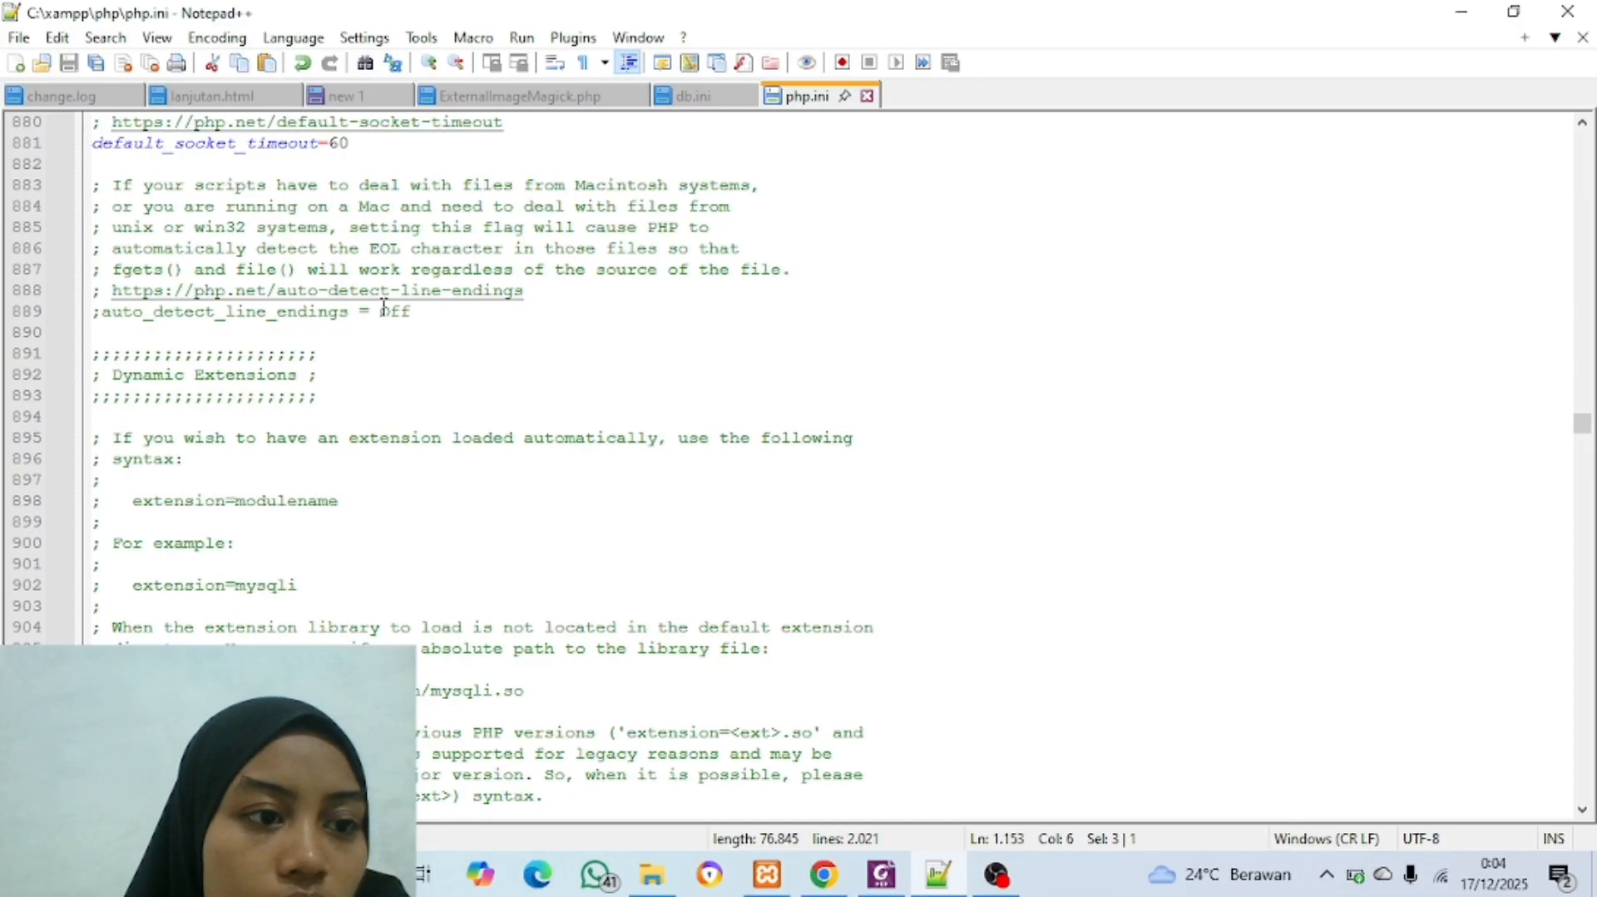
scroll(384, 307, up, 3)
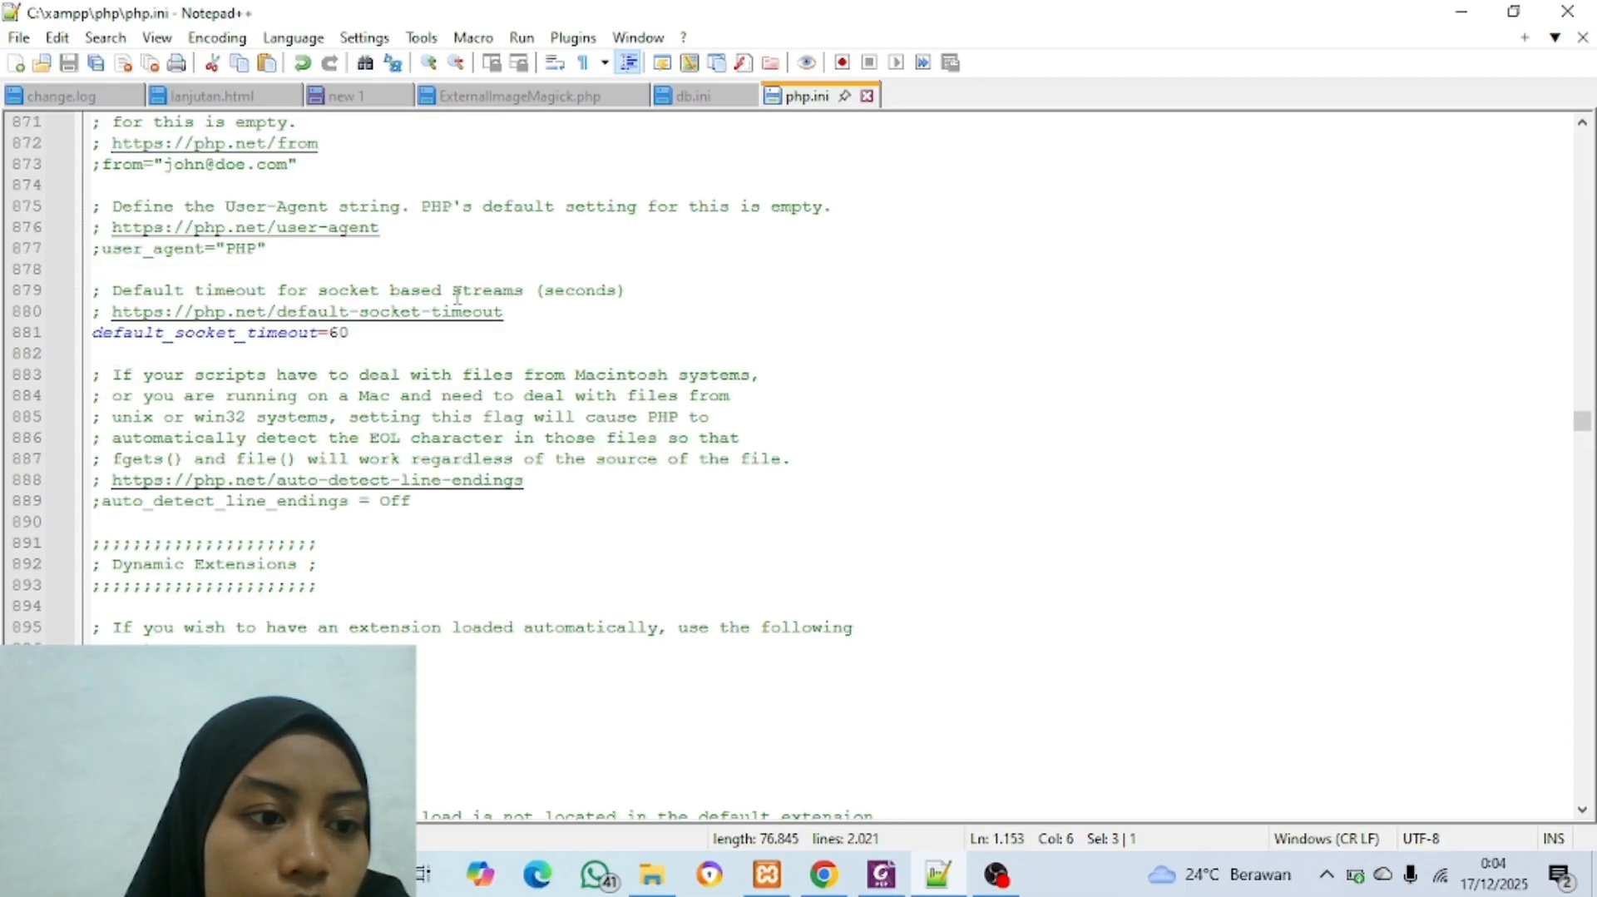
scroll(457, 295, up, 3)
scroll(810, 325, up, 10)
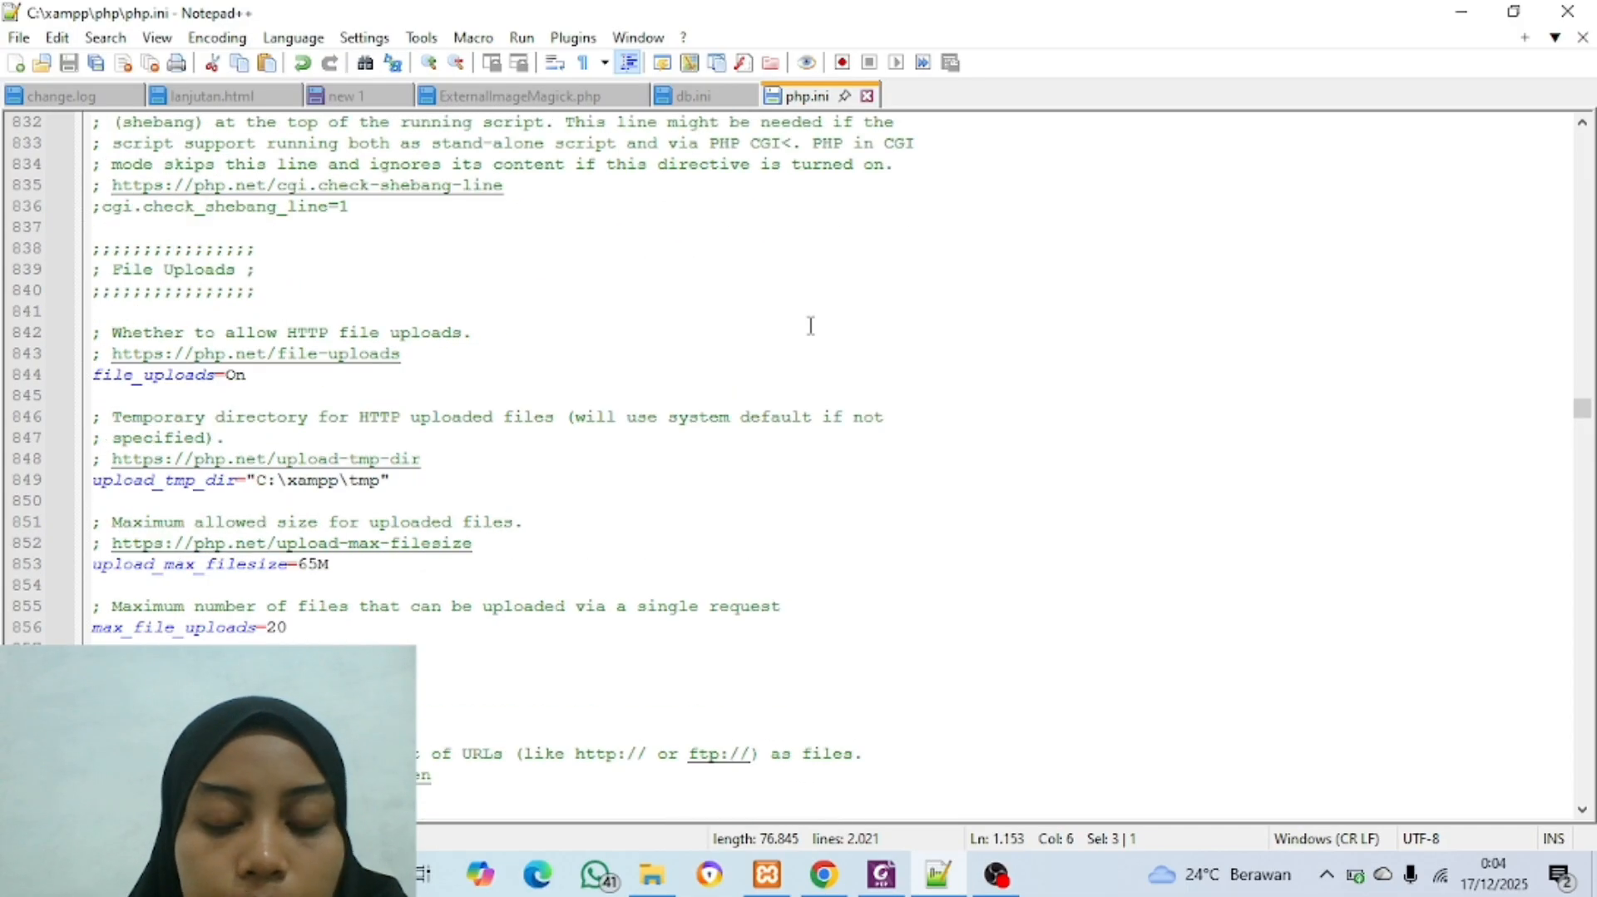
click(332, 565)
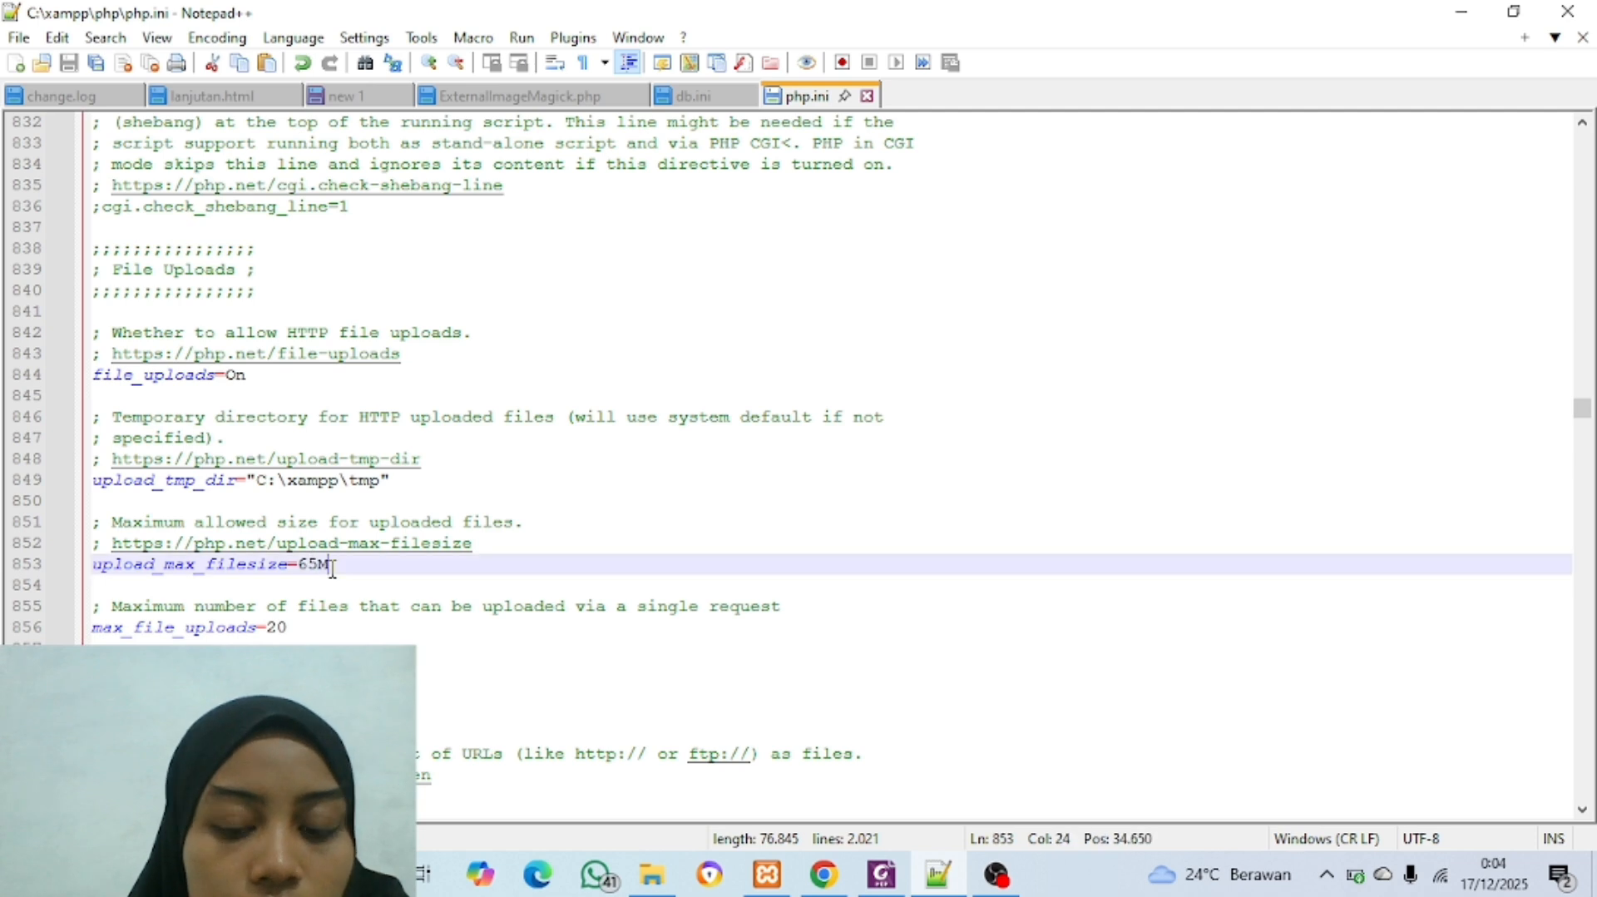
Step: Return to the new Omeka item and attach the video "Video Profil UPT Perpustakaan UIN Imam Bonjol Padang 2023 (4)" from the Video folder
click(826, 873)
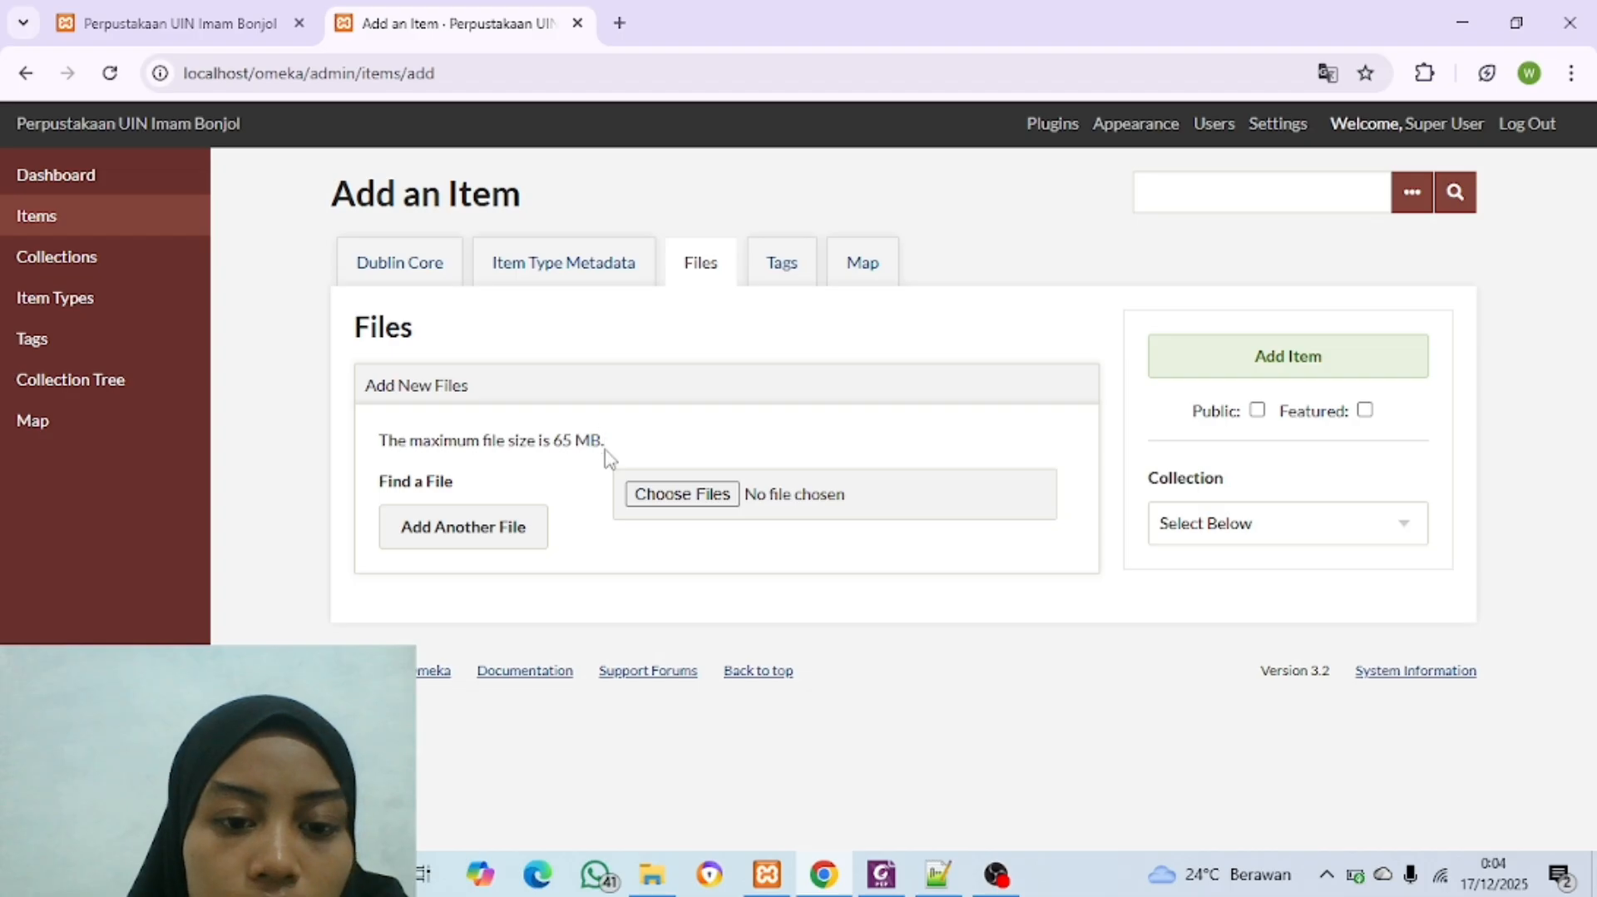
click(655, 495)
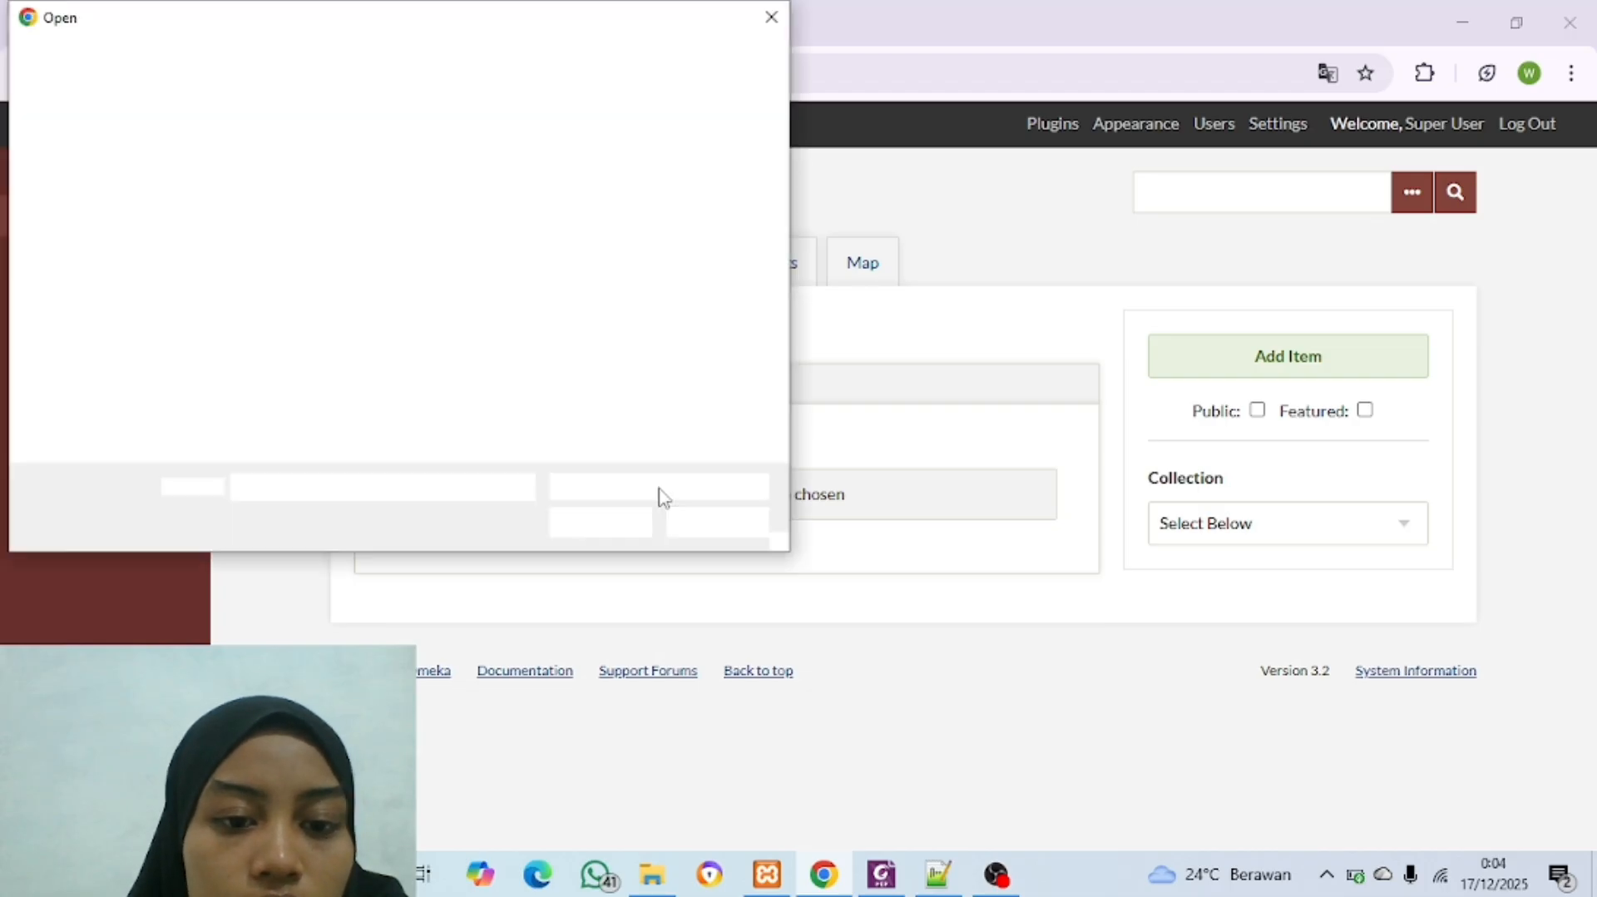
click(391, 253)
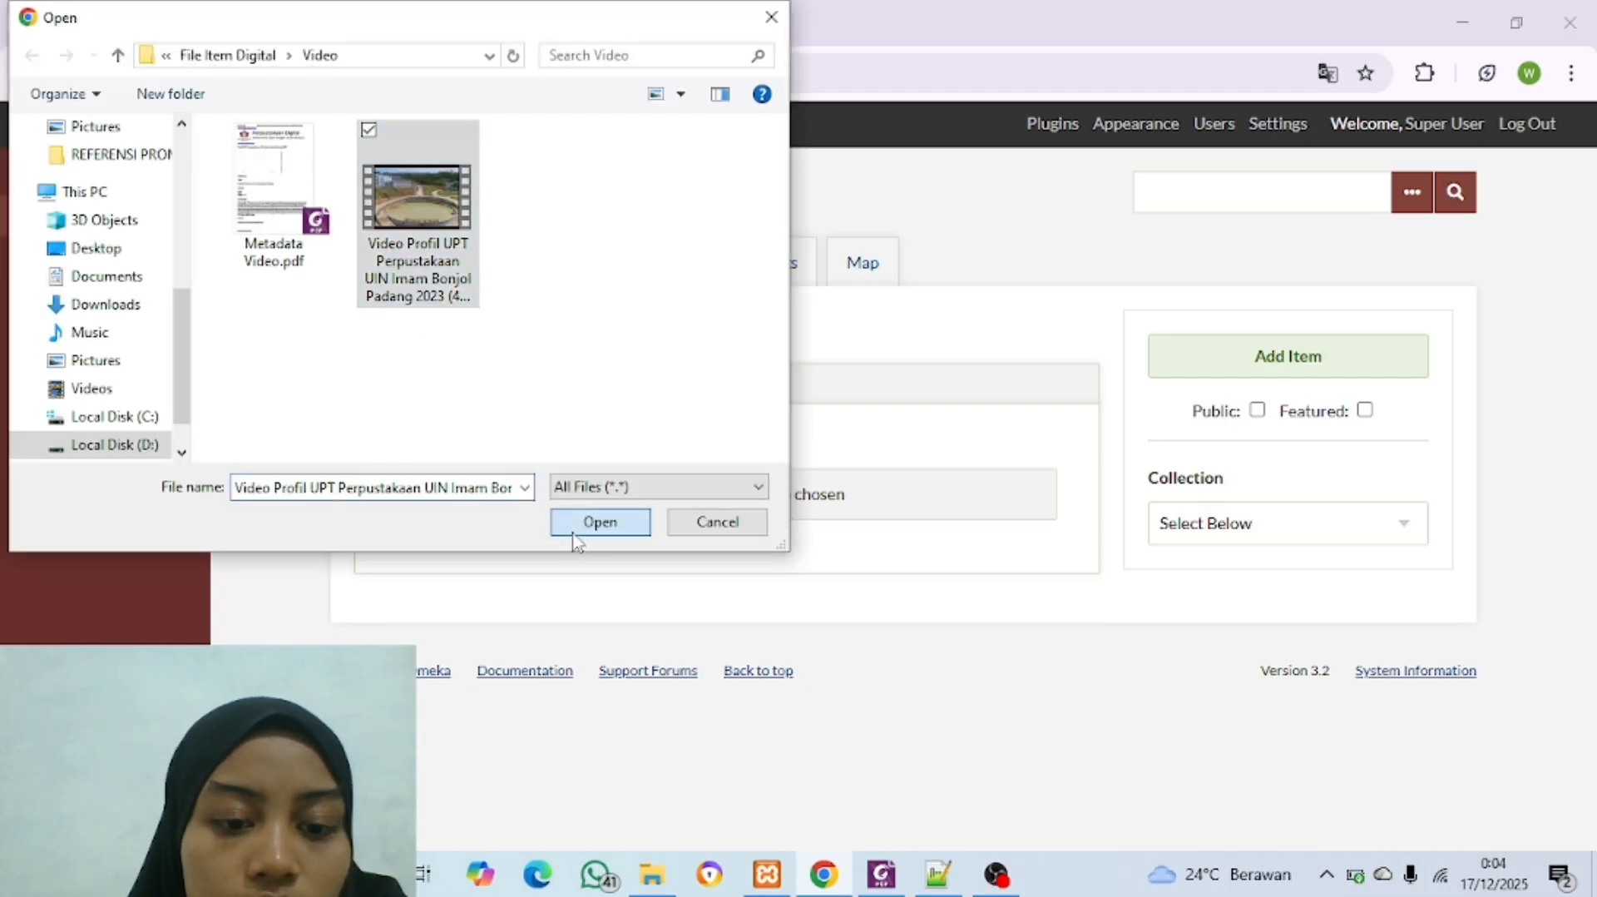
click(577, 533)
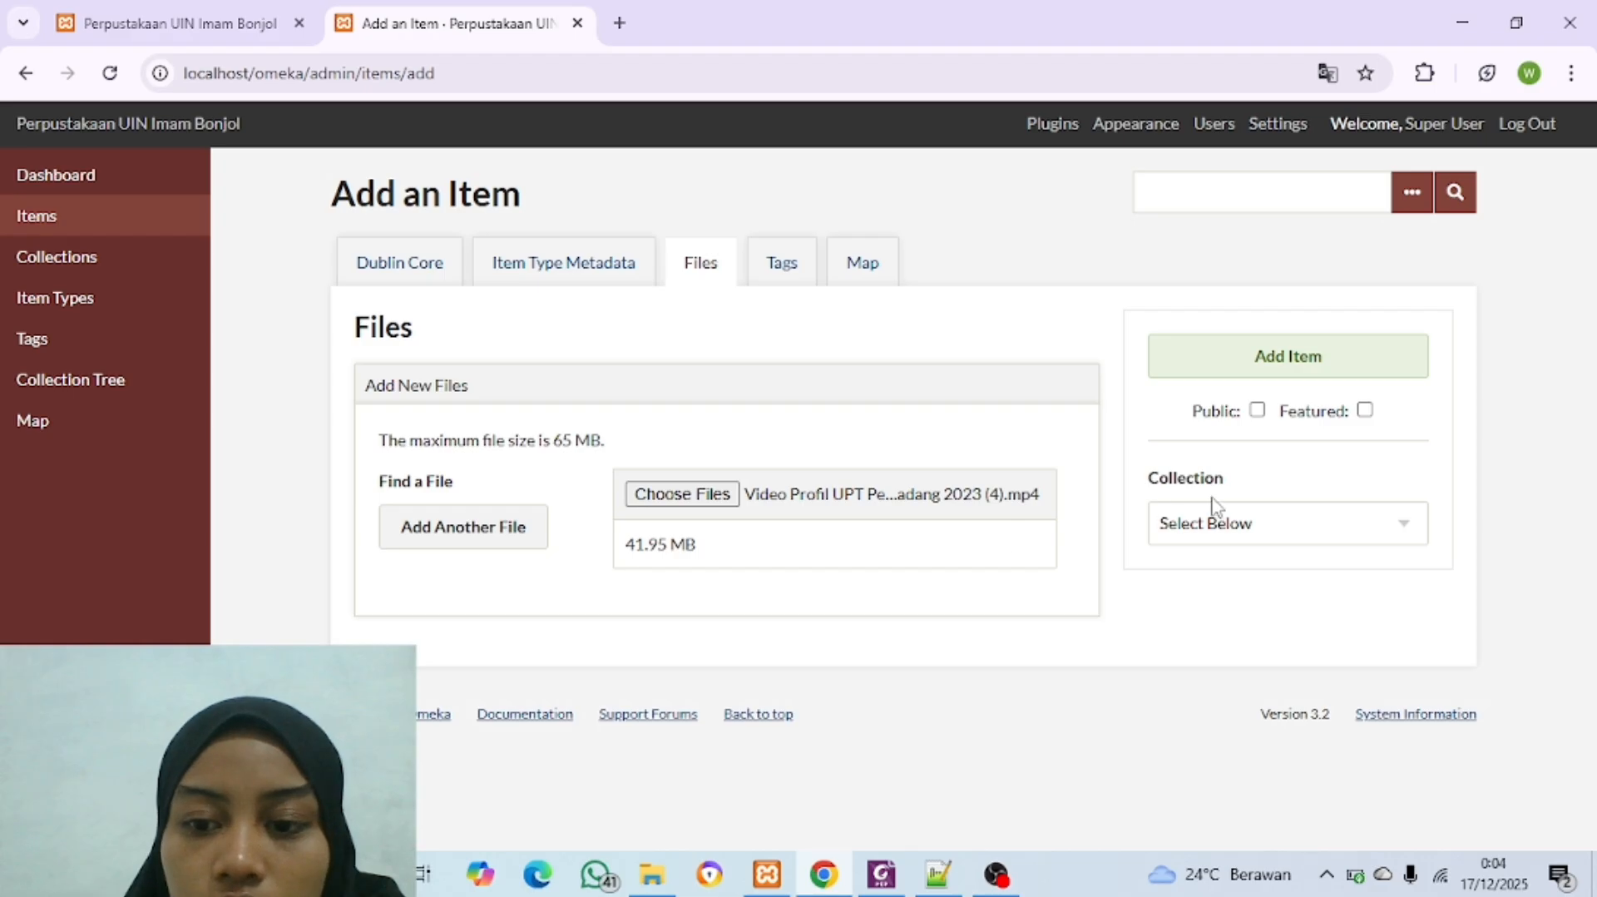
Step: Assign the item to the collection Arsip Uin Imam Bonjol and make it public
click(1248, 525)
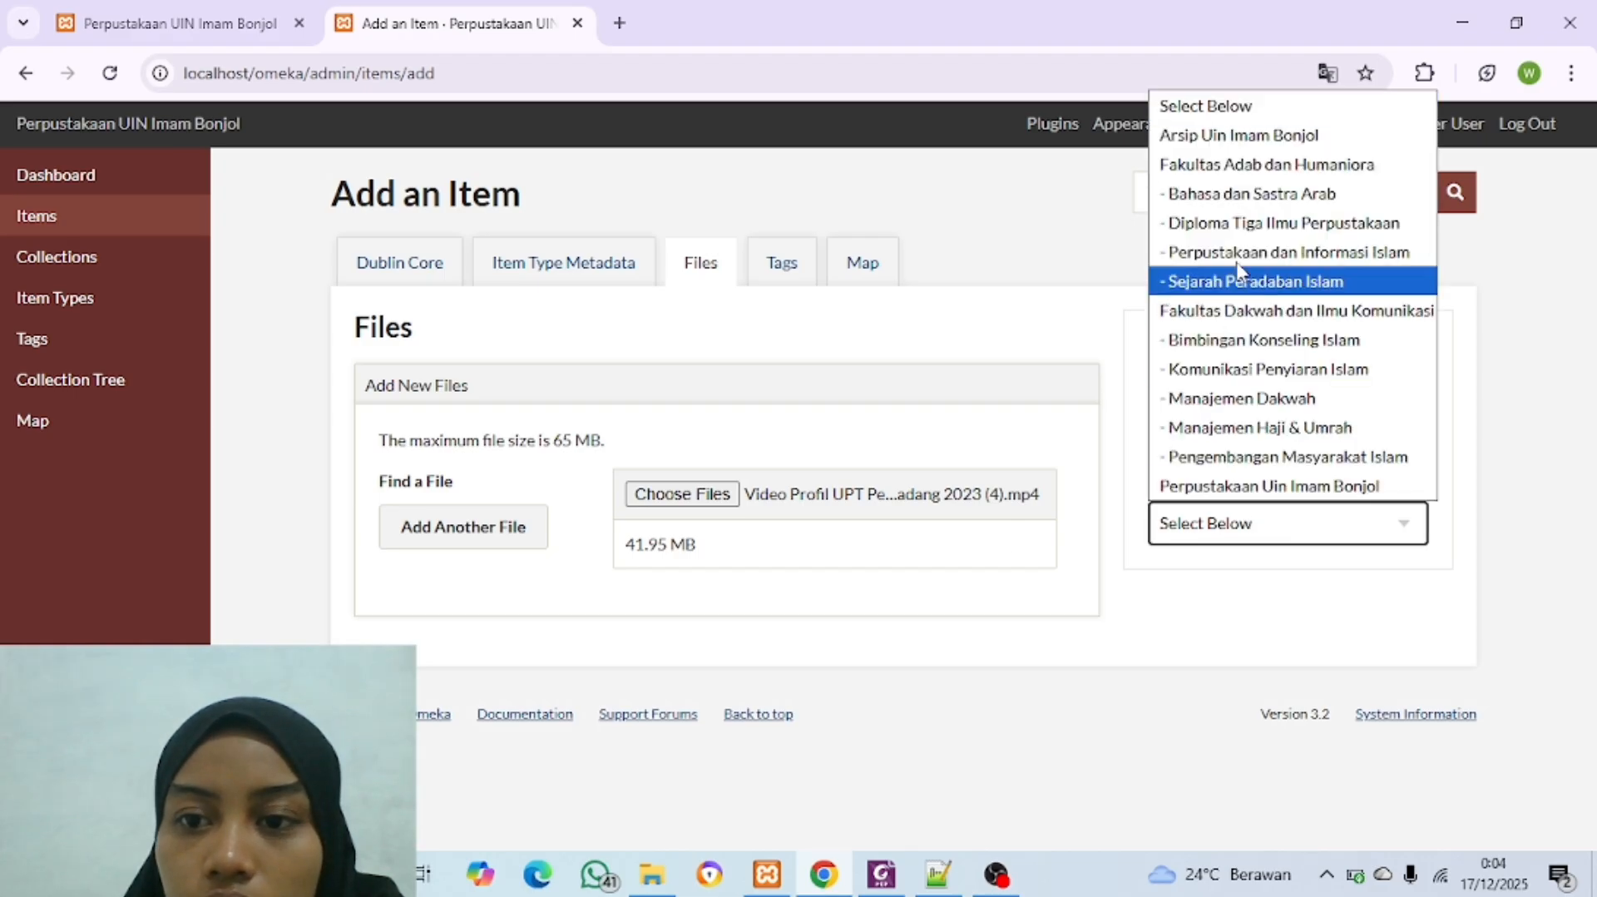
click(1265, 140)
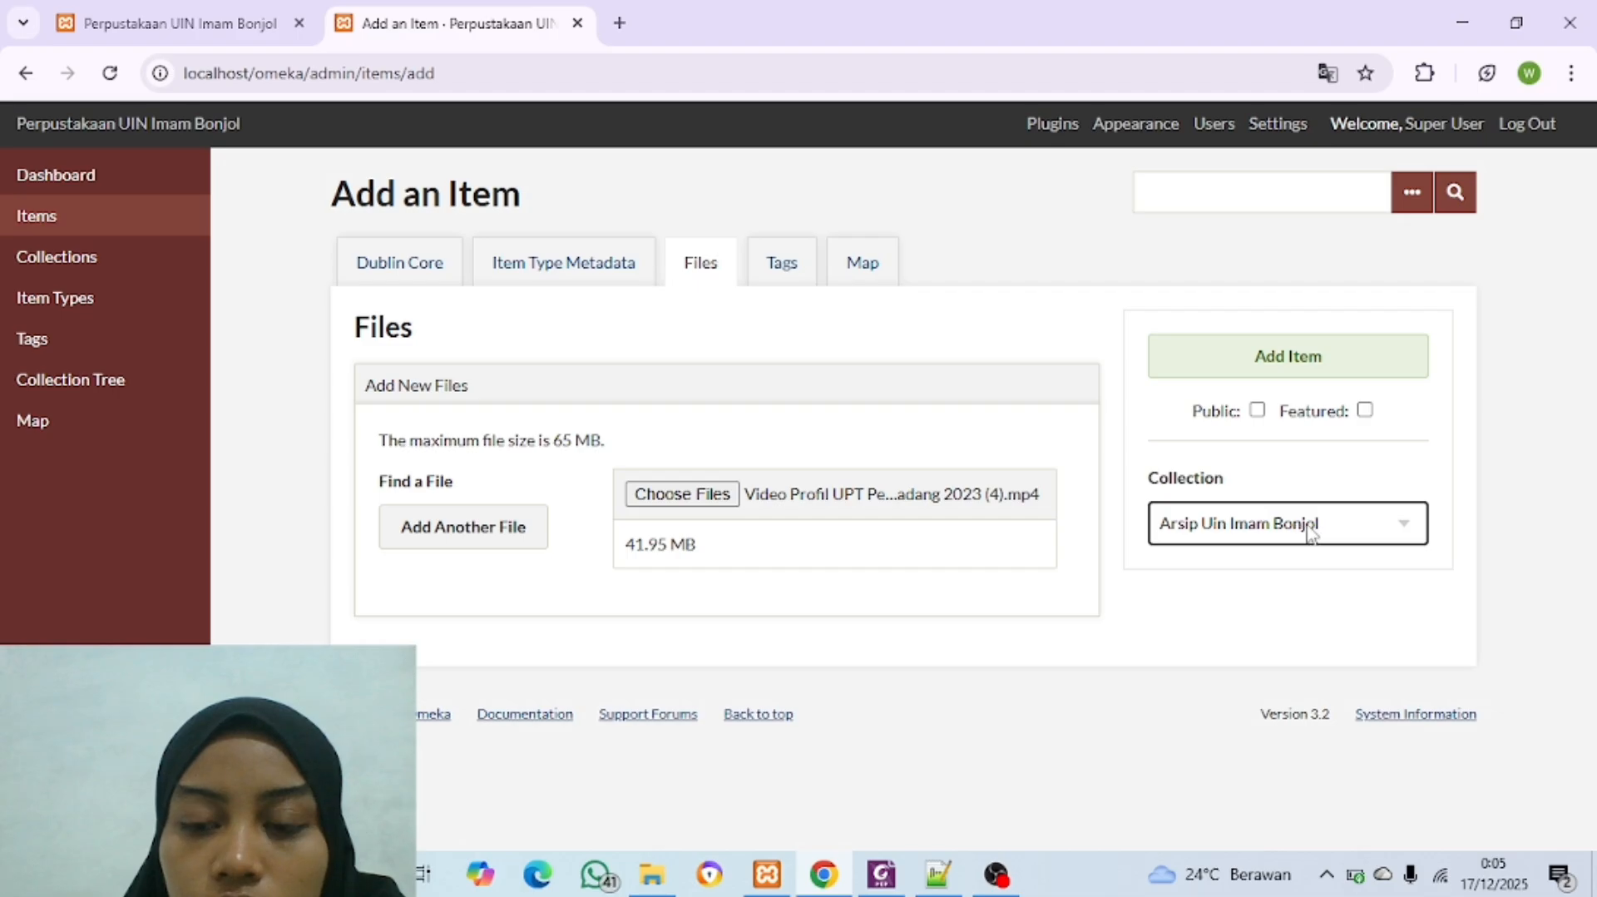
click(1258, 411)
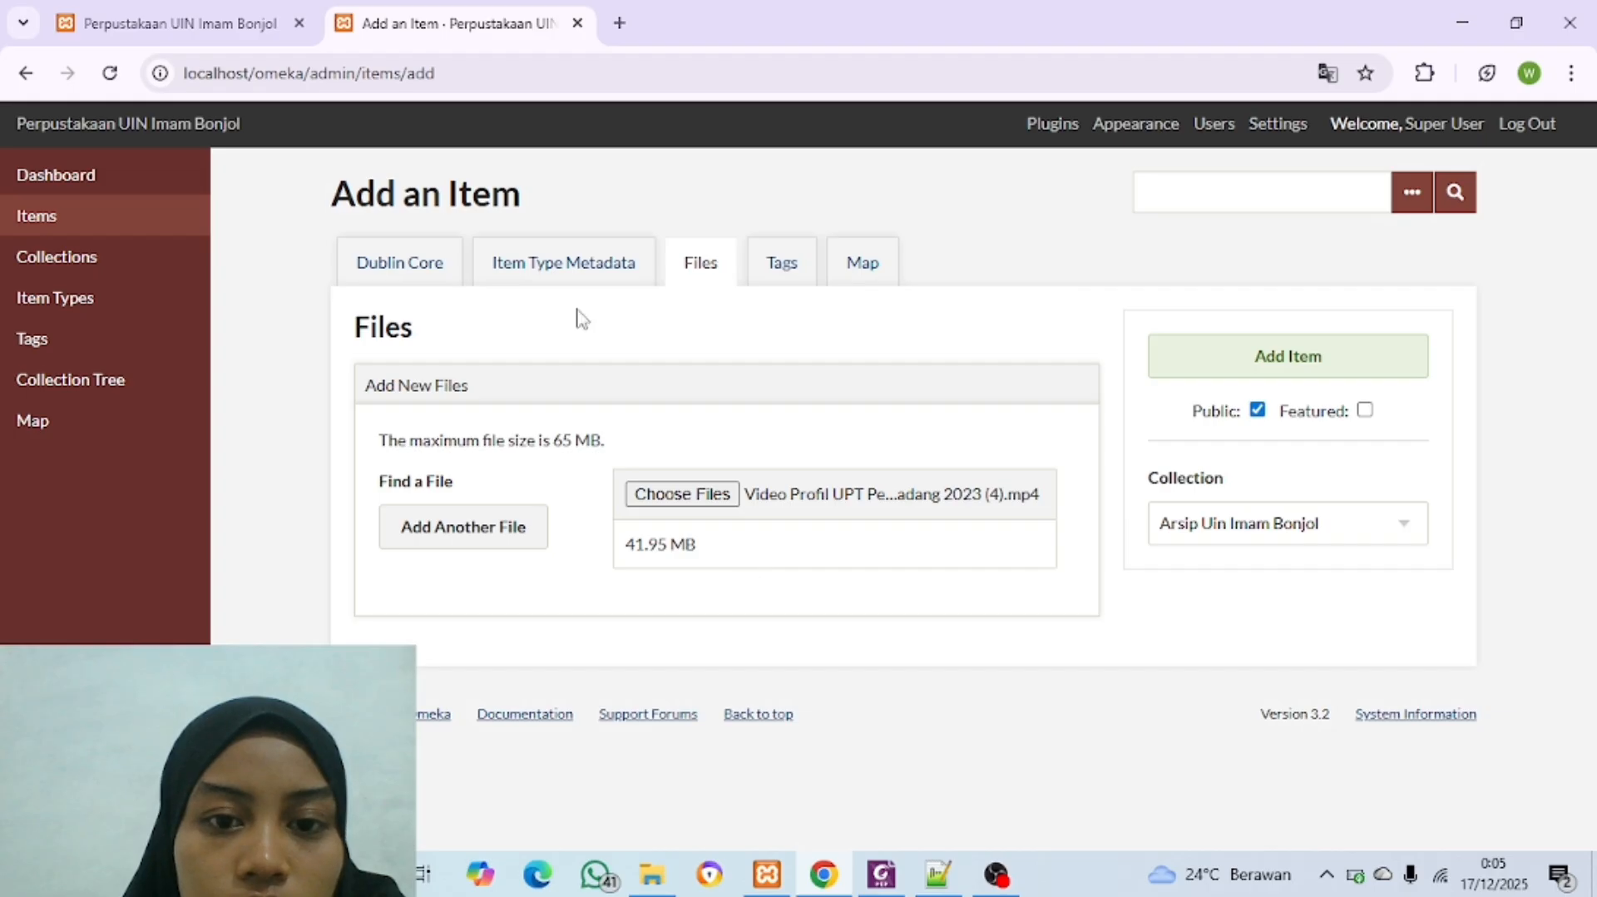
Step: Find the location "uin imam bonjol padang" on the item's map
click(863, 263)
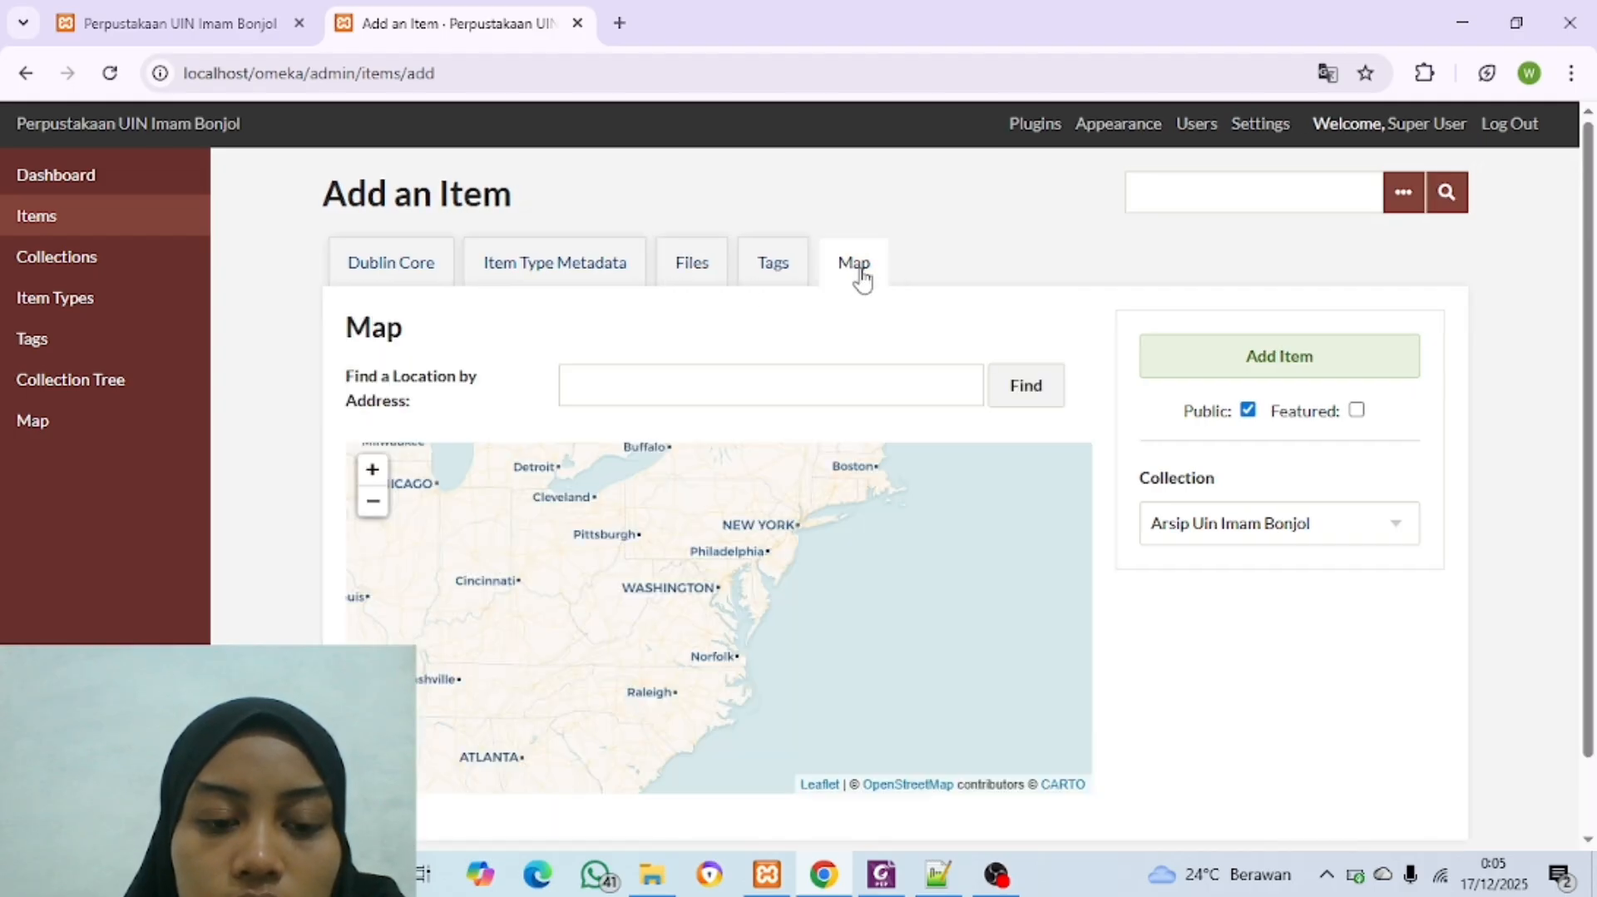
click(734, 383)
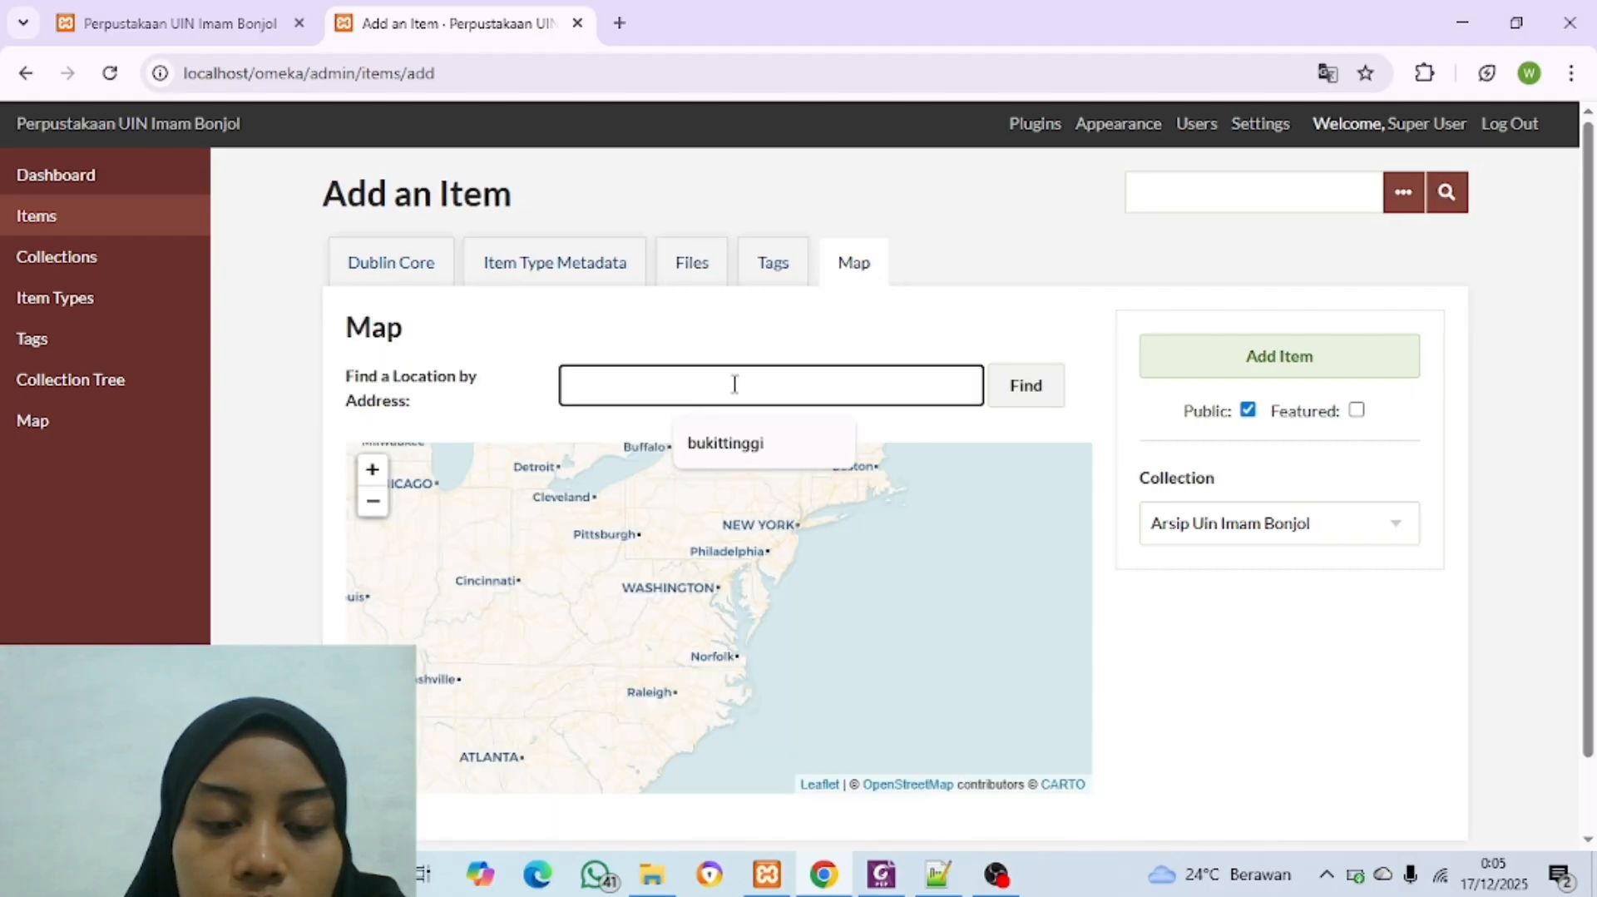
text(uin imam bonjol padang)
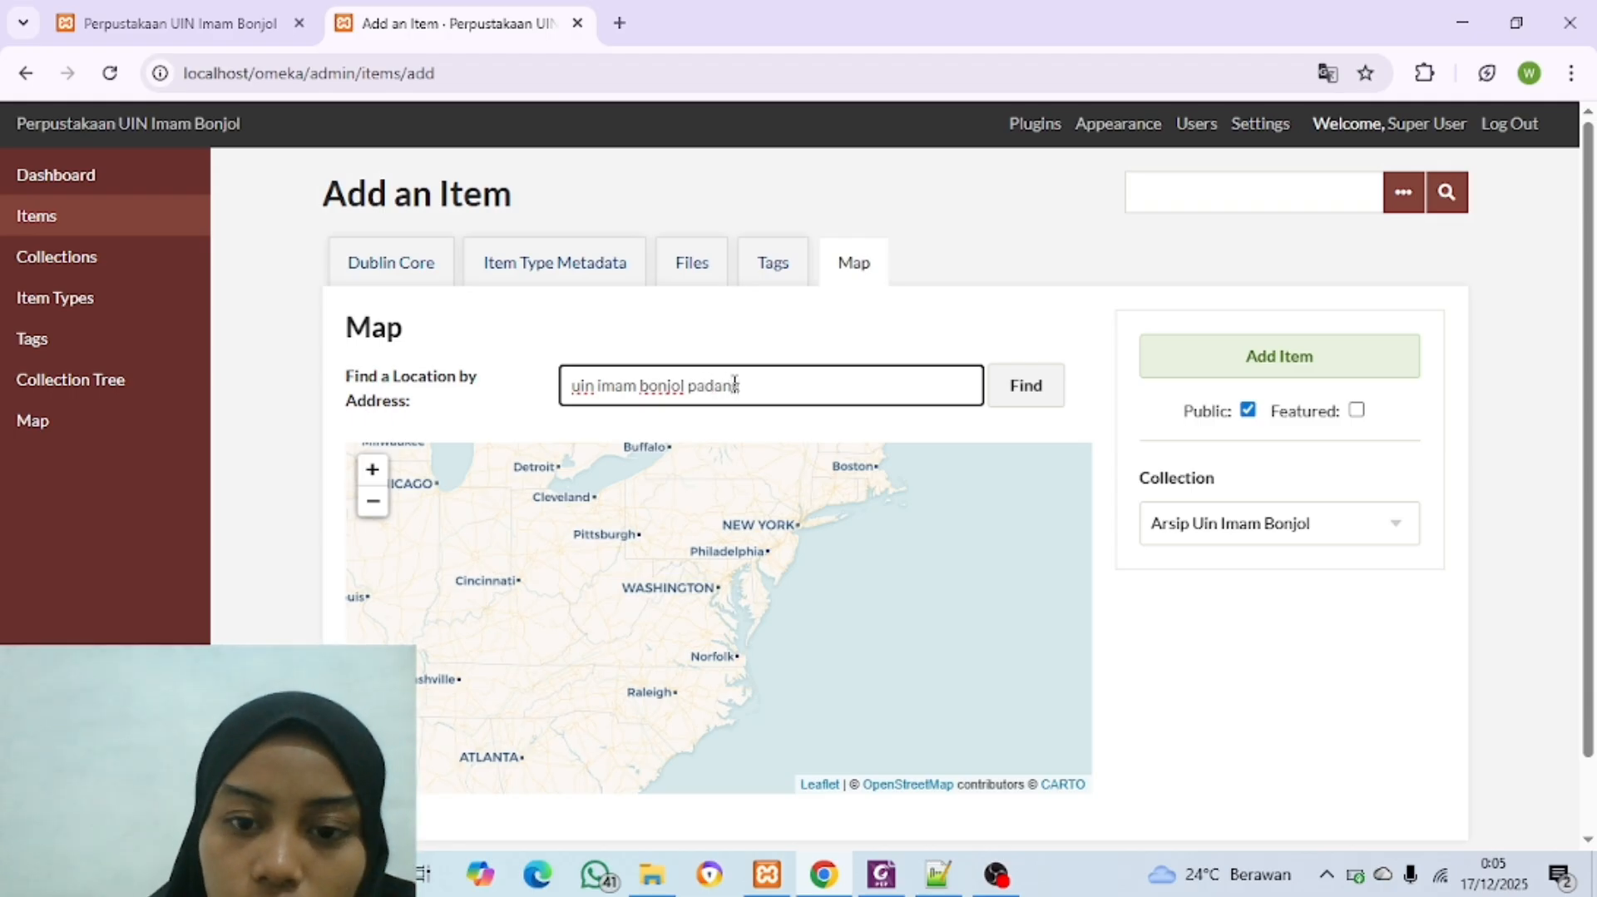
click(1016, 390)
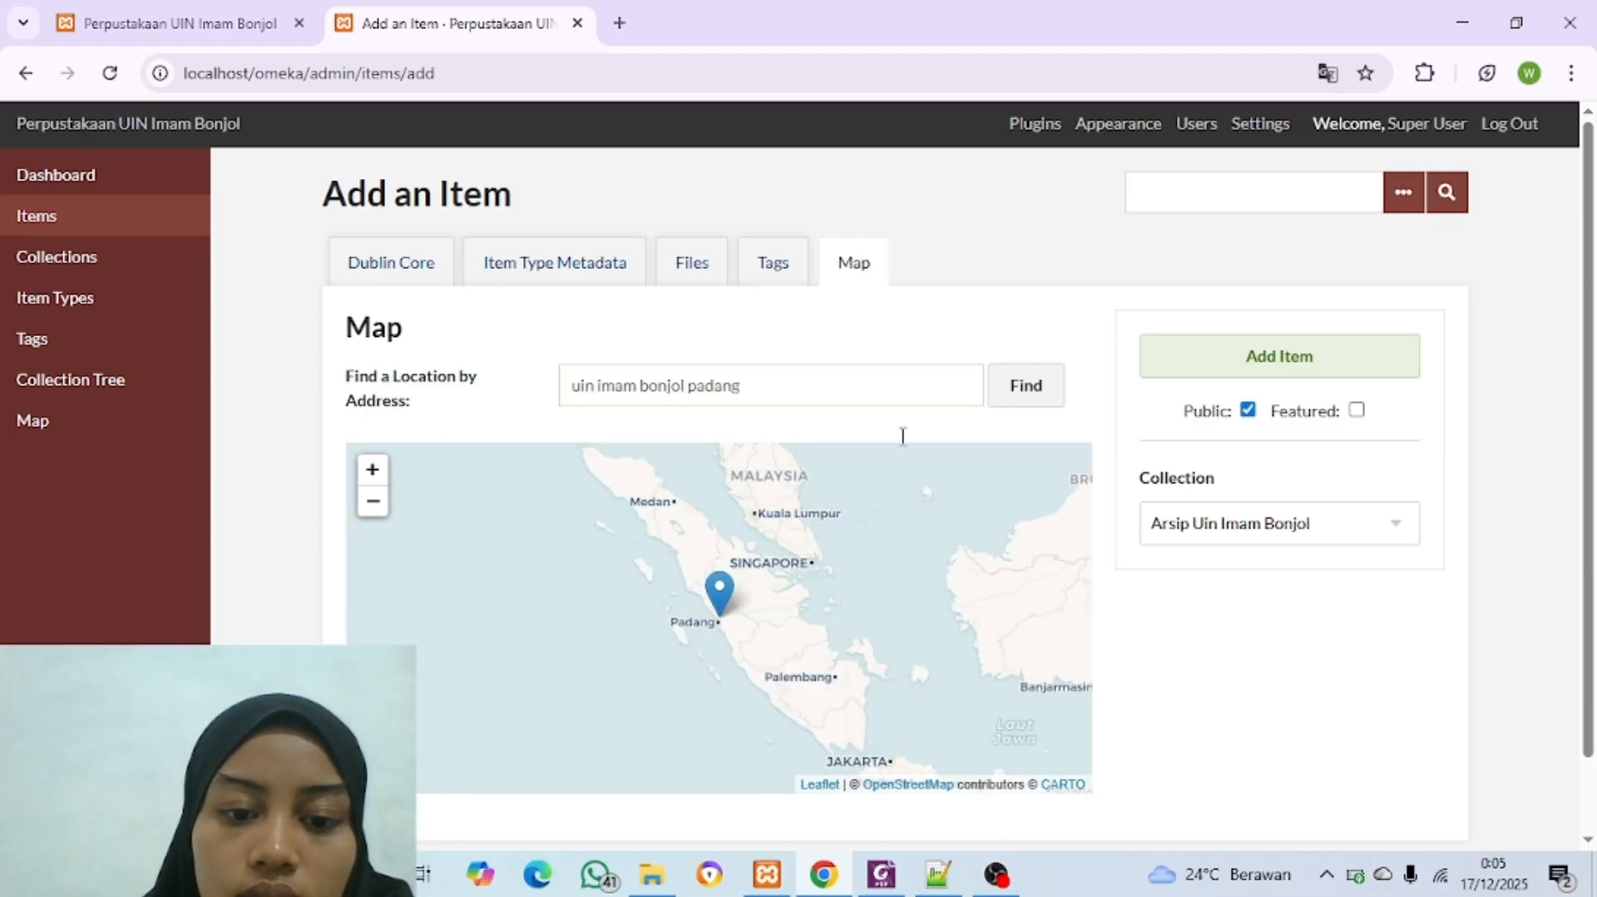
Step: Remove the found marker from the item's map and place a new one directly on Padang
click(719, 616)
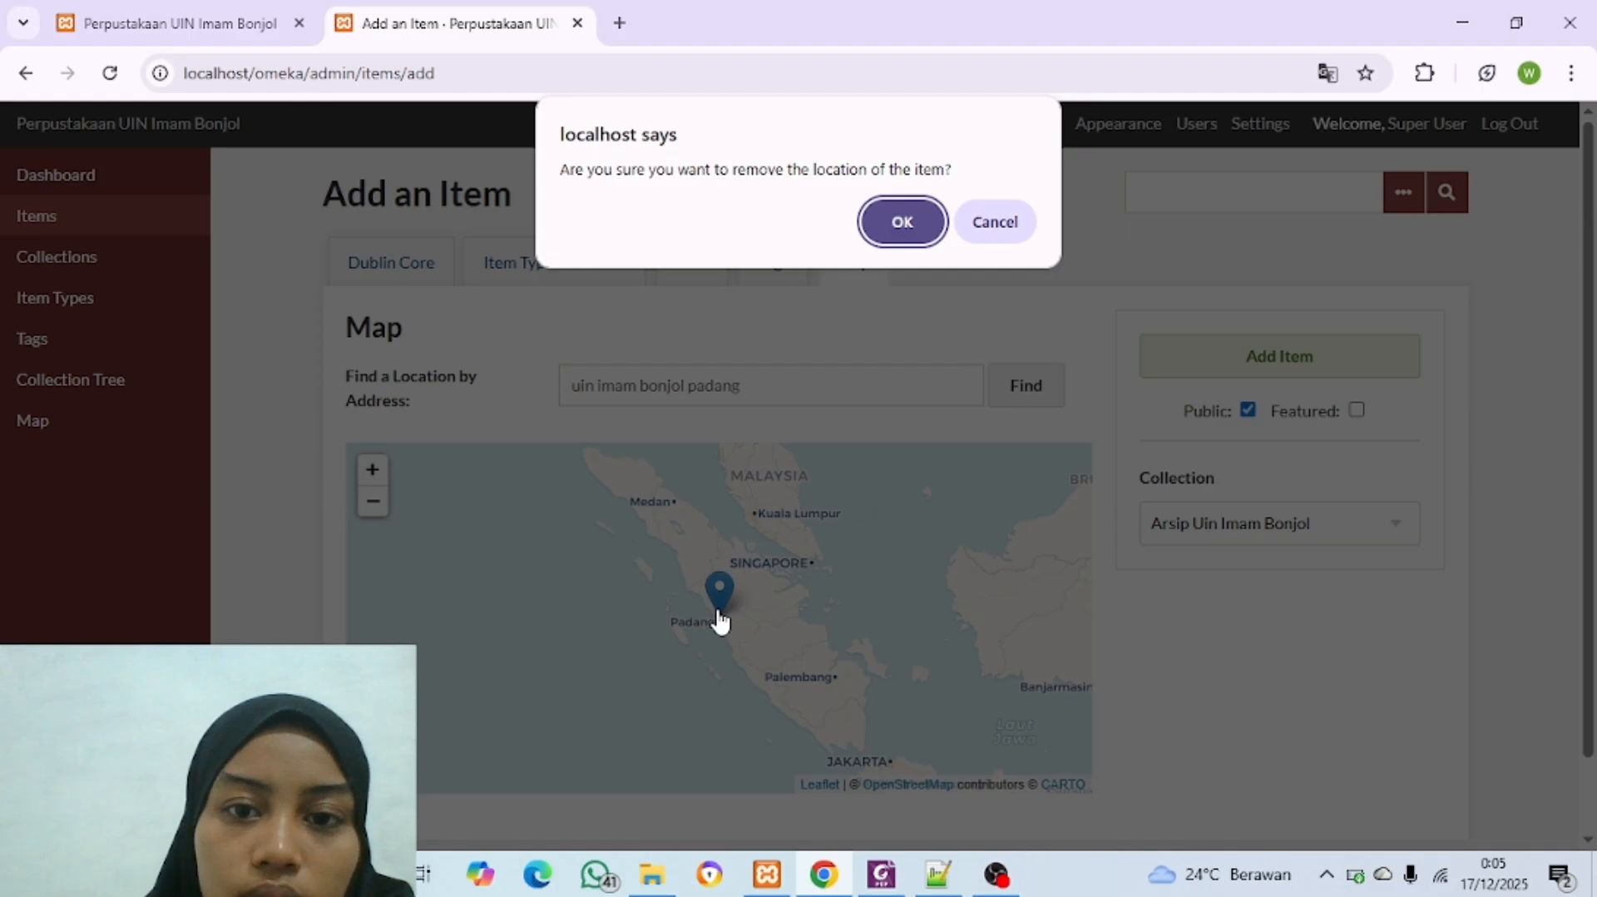
click(905, 223)
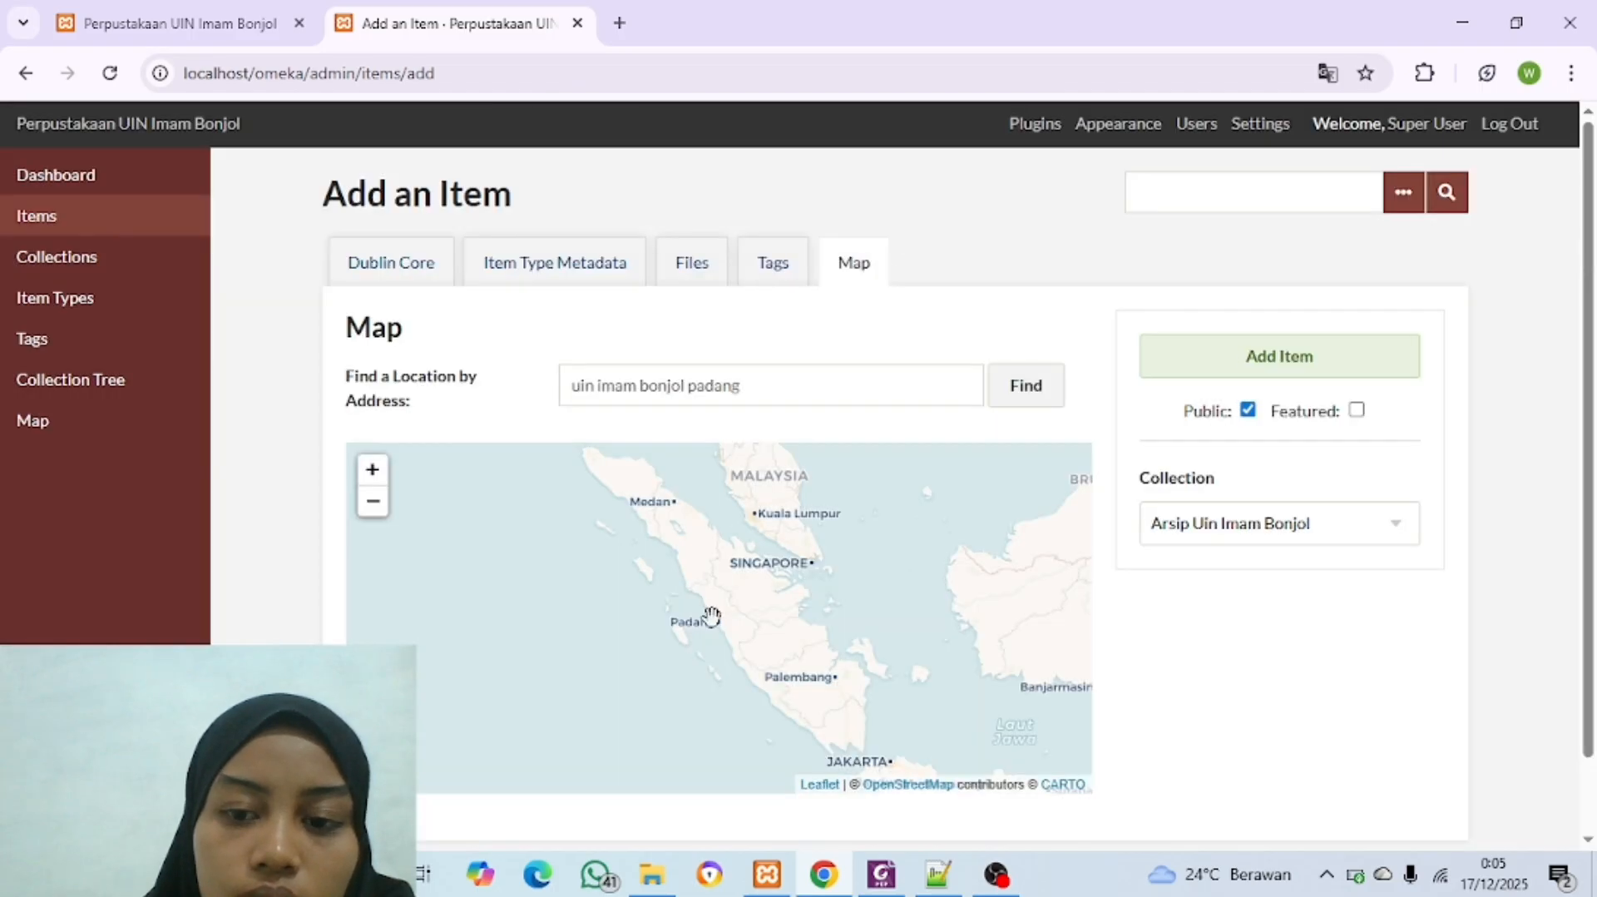
scroll(712, 616, up, 2)
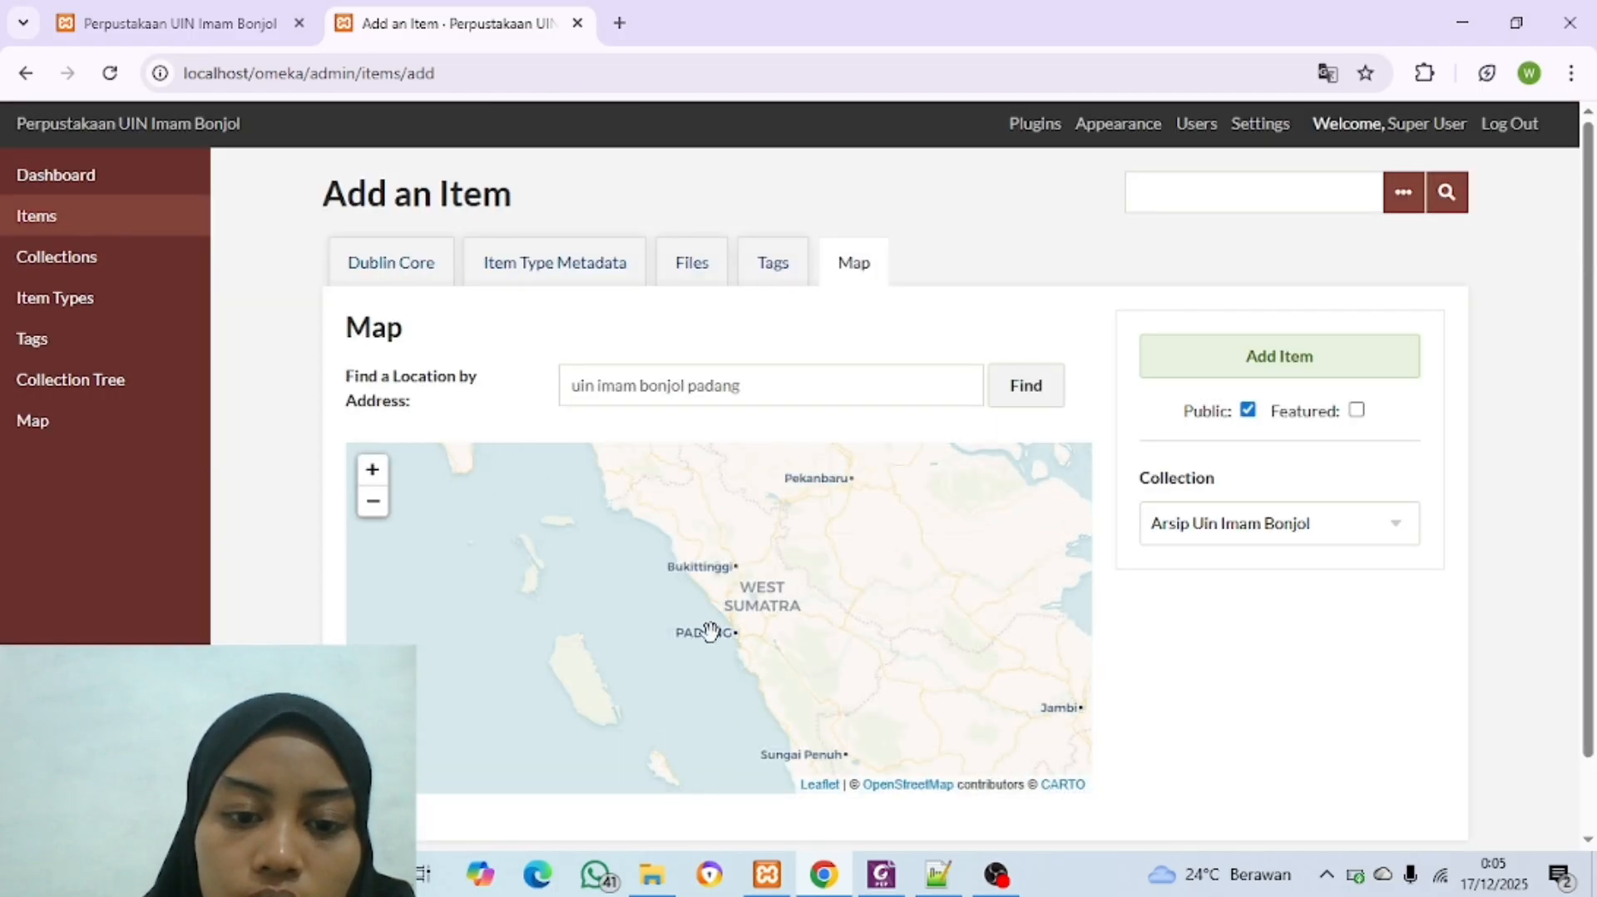
scroll(710, 631, down, 2)
scroll(710, 634, up, 2)
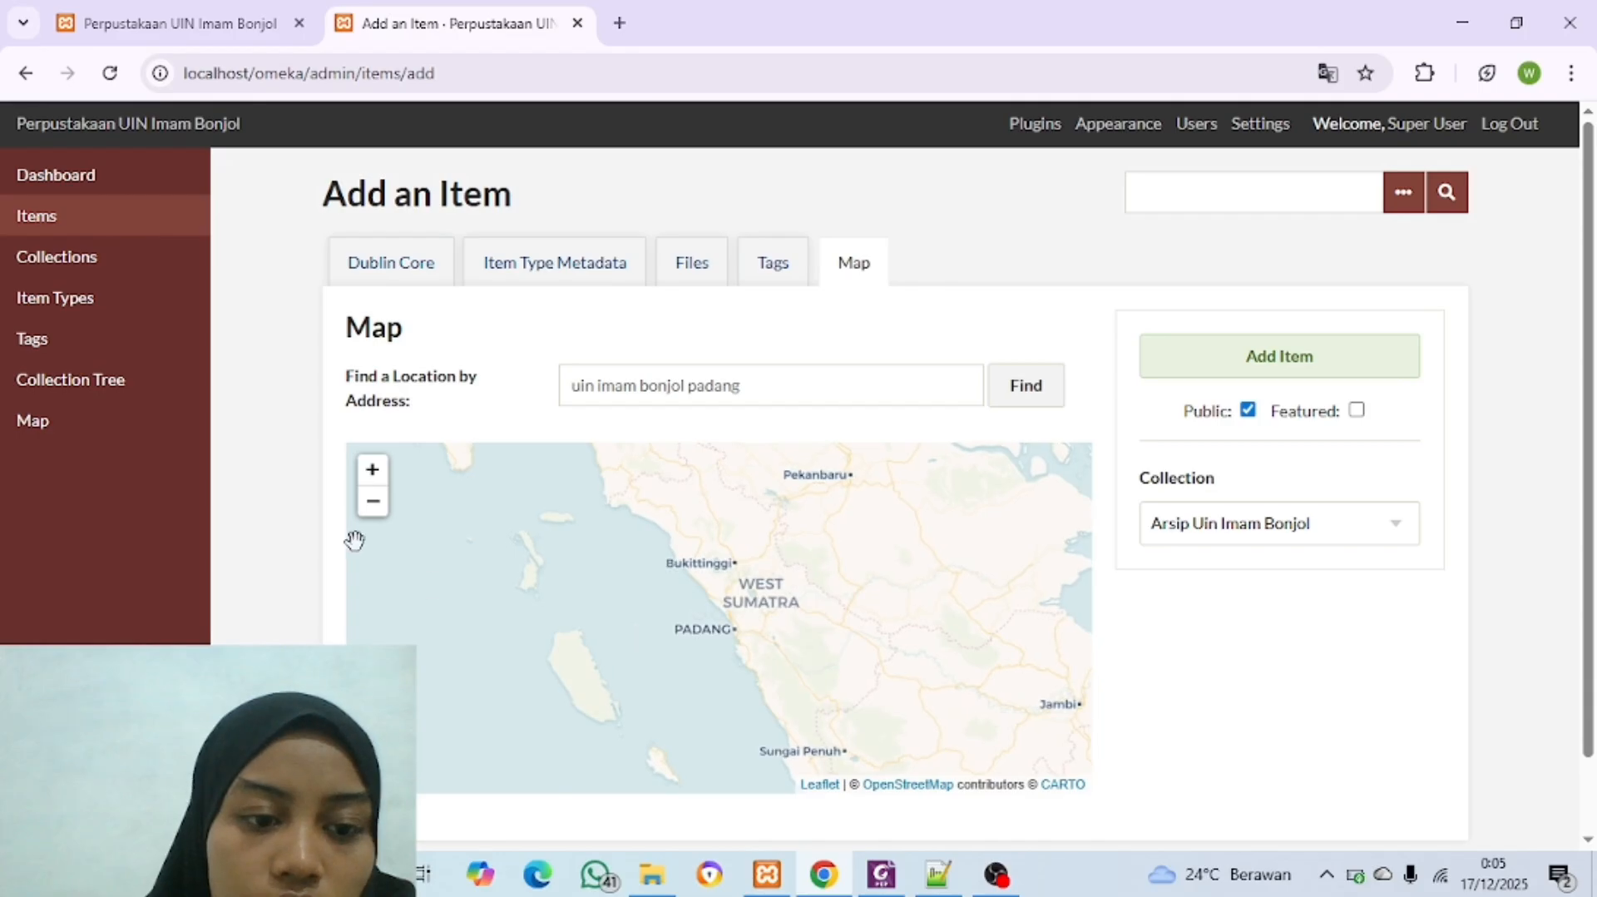
click(372, 469)
click(372, 469)
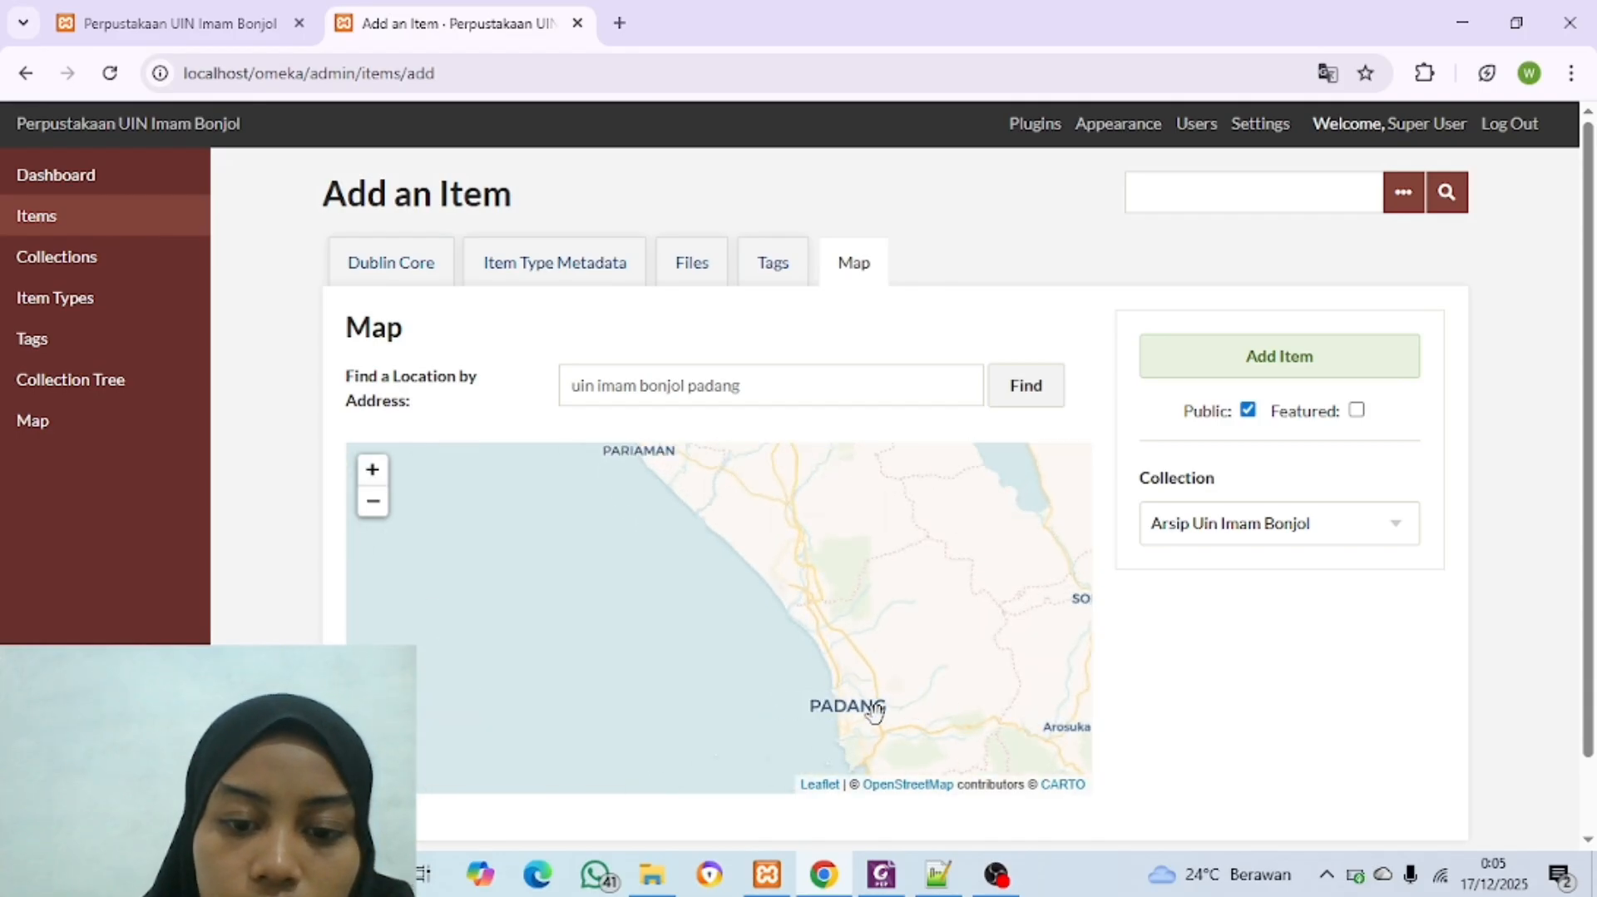
click(855, 714)
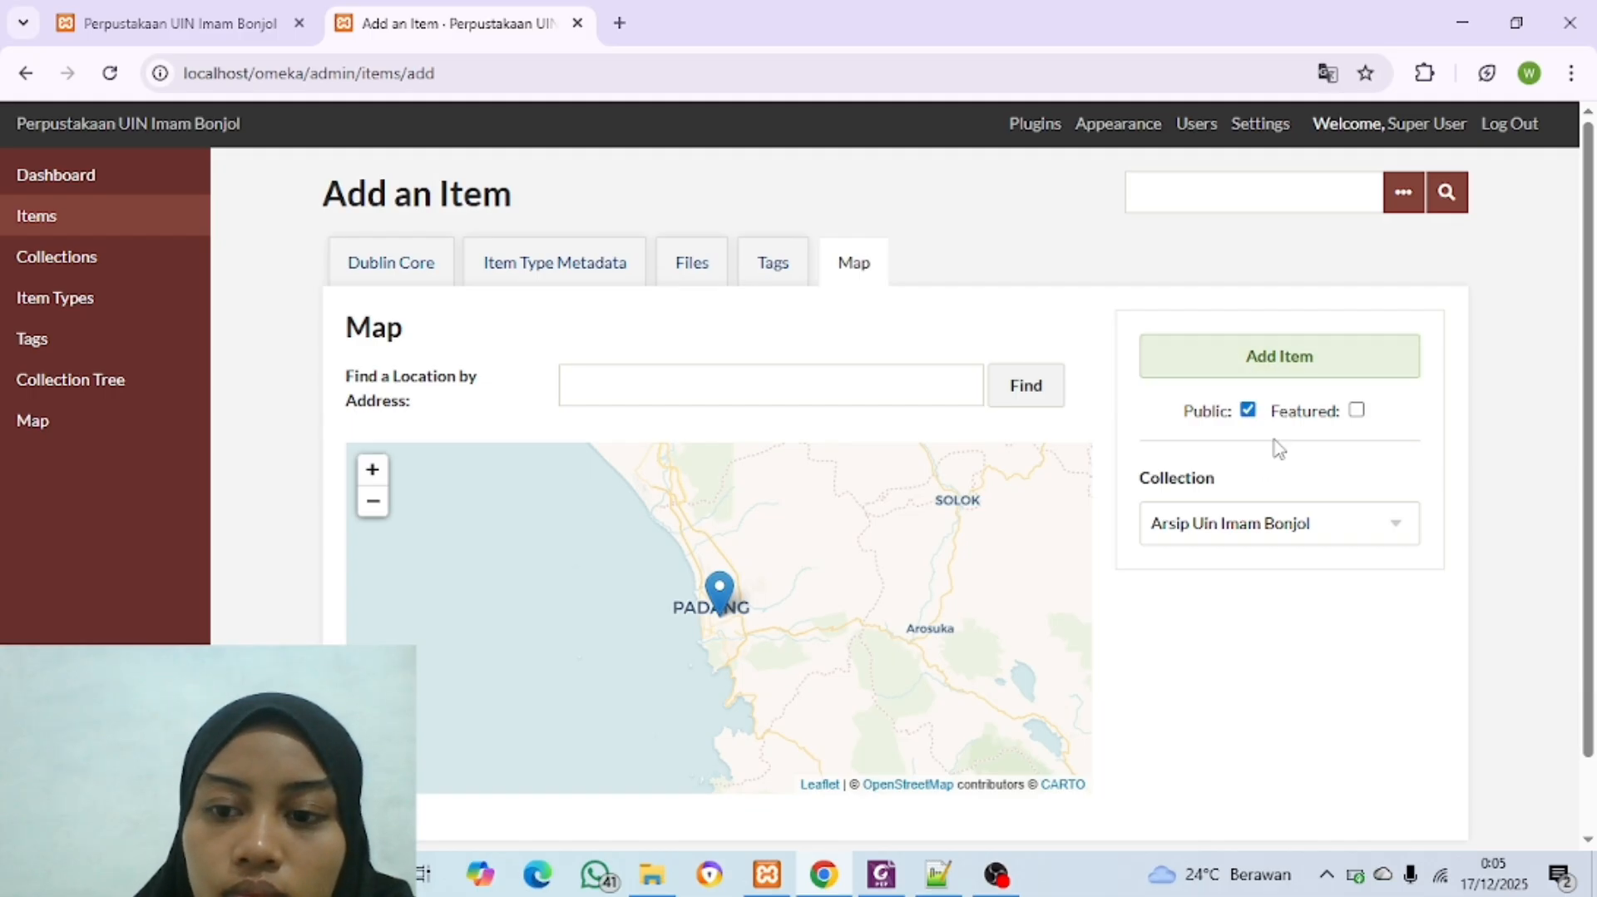
Step: Add the video item to Omeka and open the new untitled item for editing from the items list
click(1278, 358)
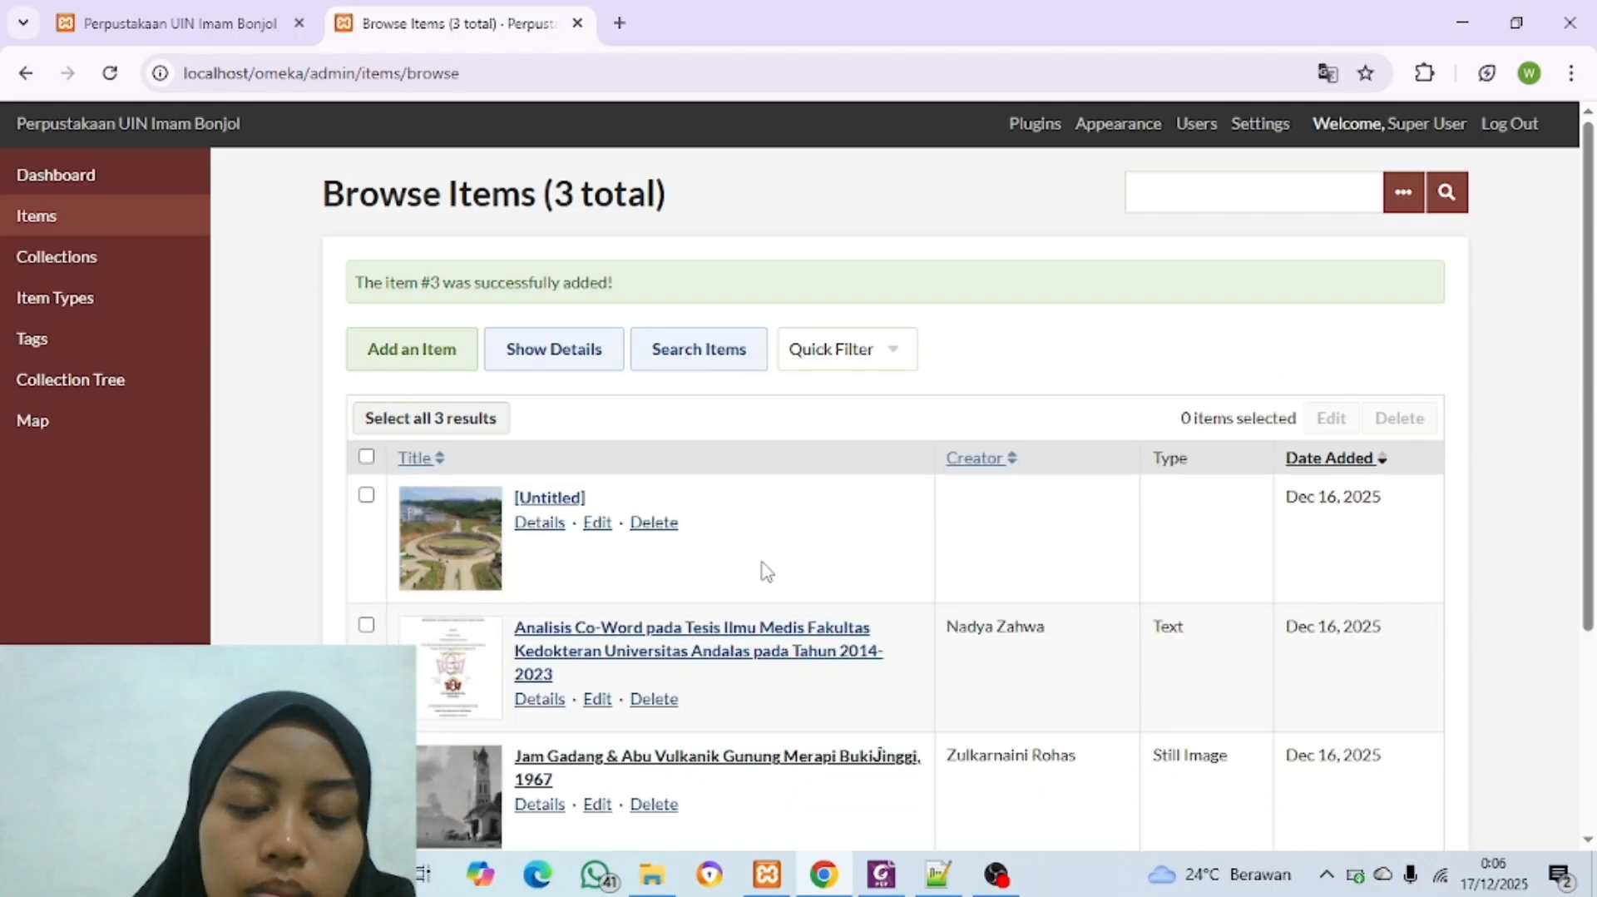
scroll(786, 572, down, 2)
scroll(786, 572, up, 2)
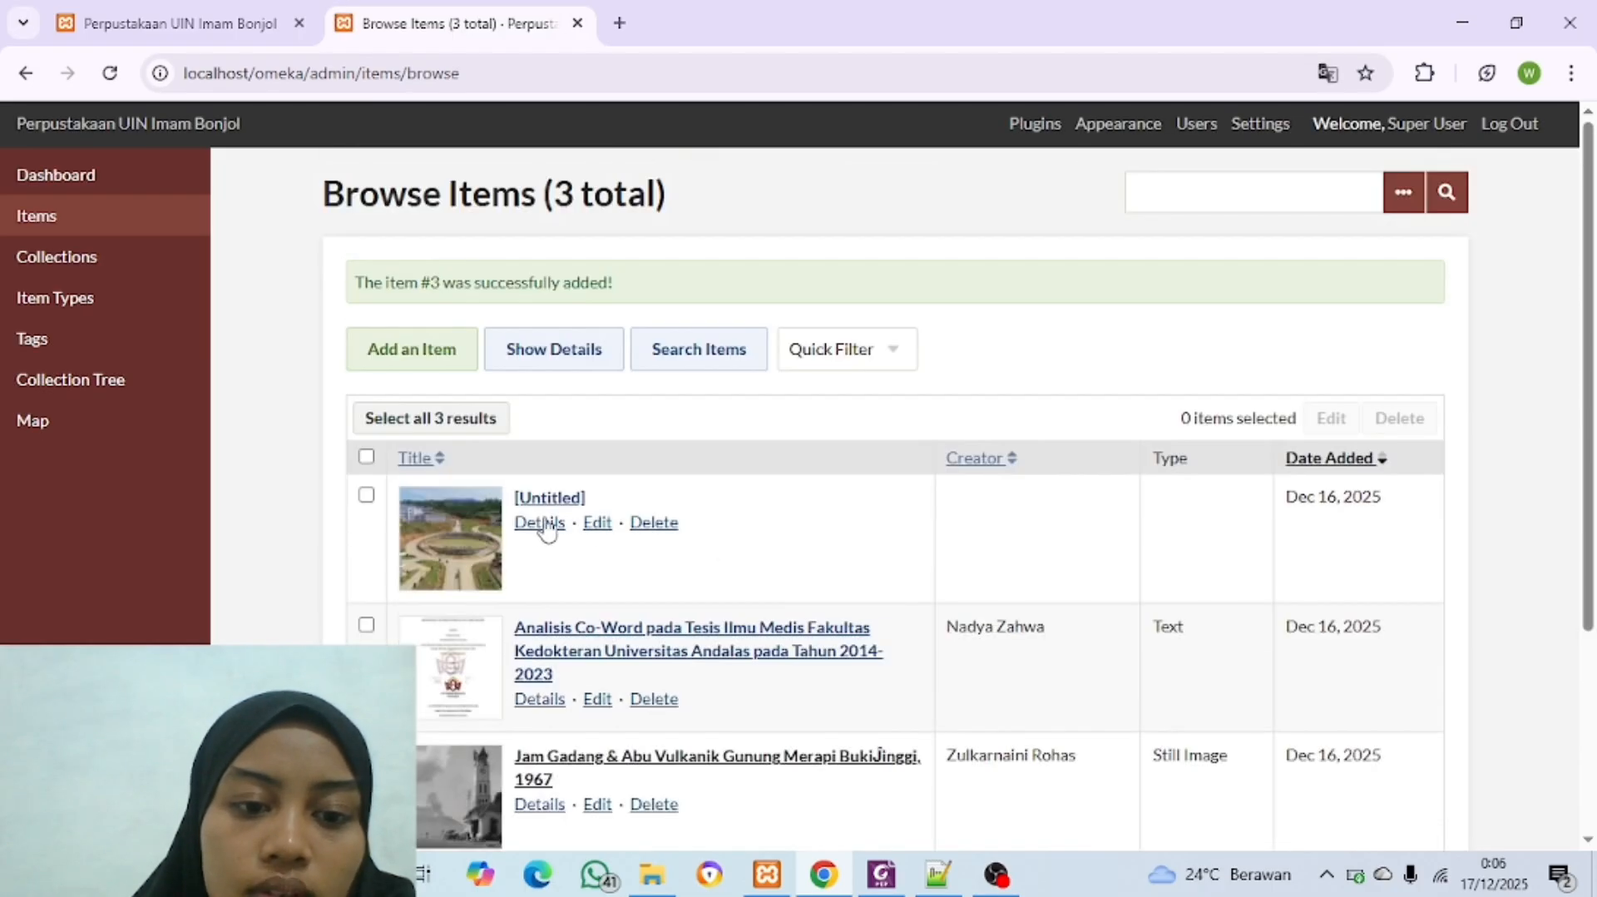
click(601, 524)
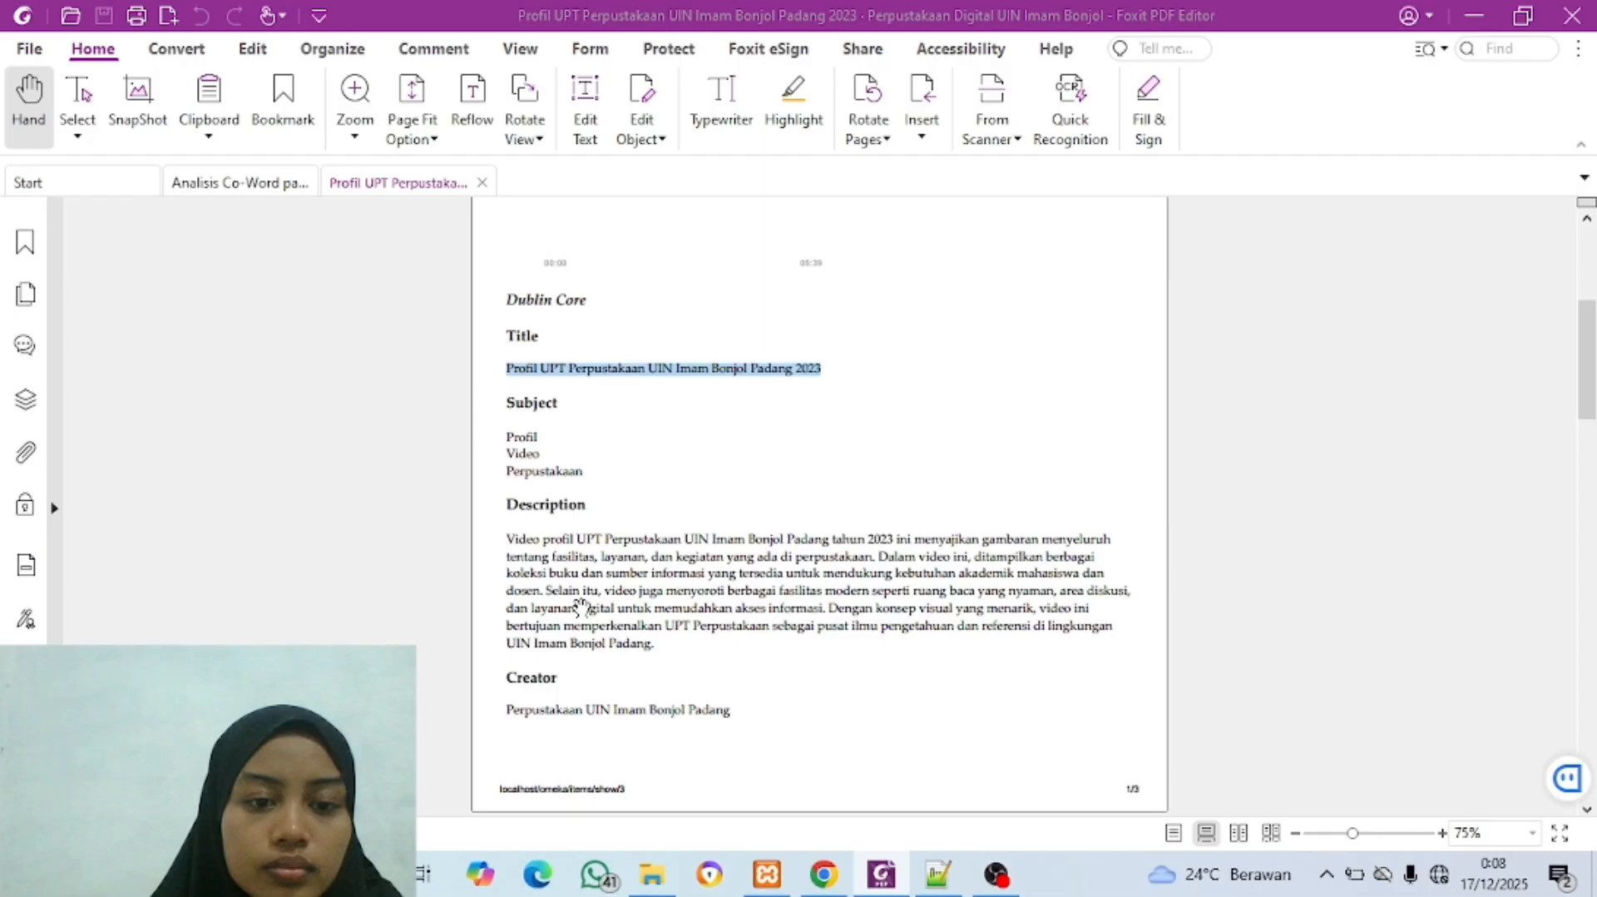
Step: Copy the subject terms Profil, Video and Perpustakaan from the PDF in Foxit into the item's Subject field in Omeka
drag(506, 433, 580, 479)
key(ctrl+c)
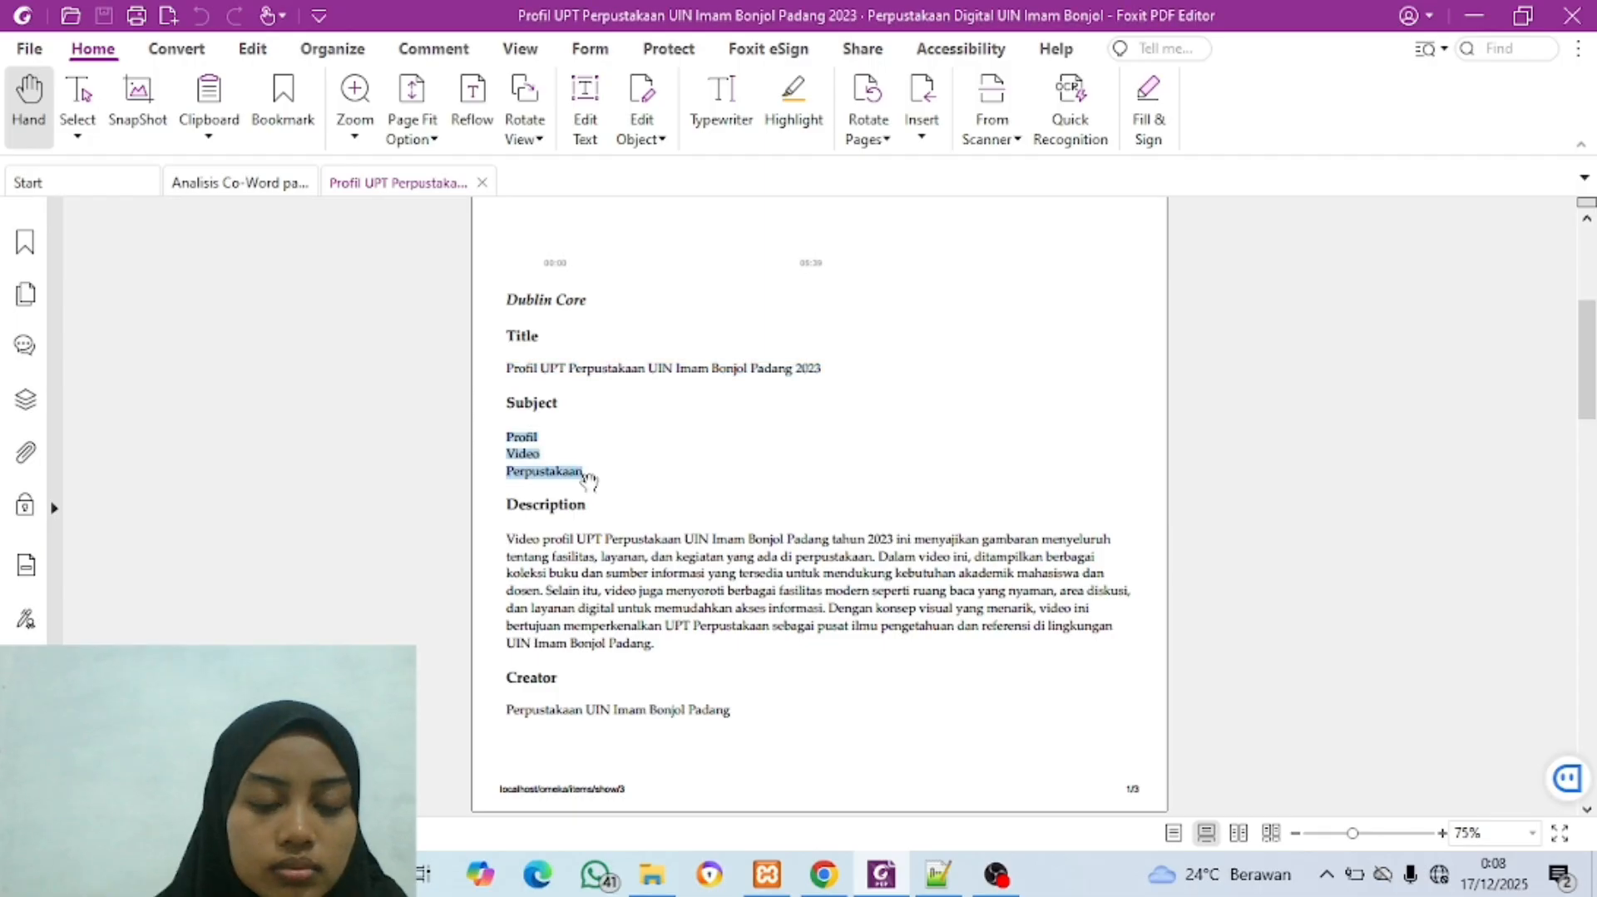
click(823, 873)
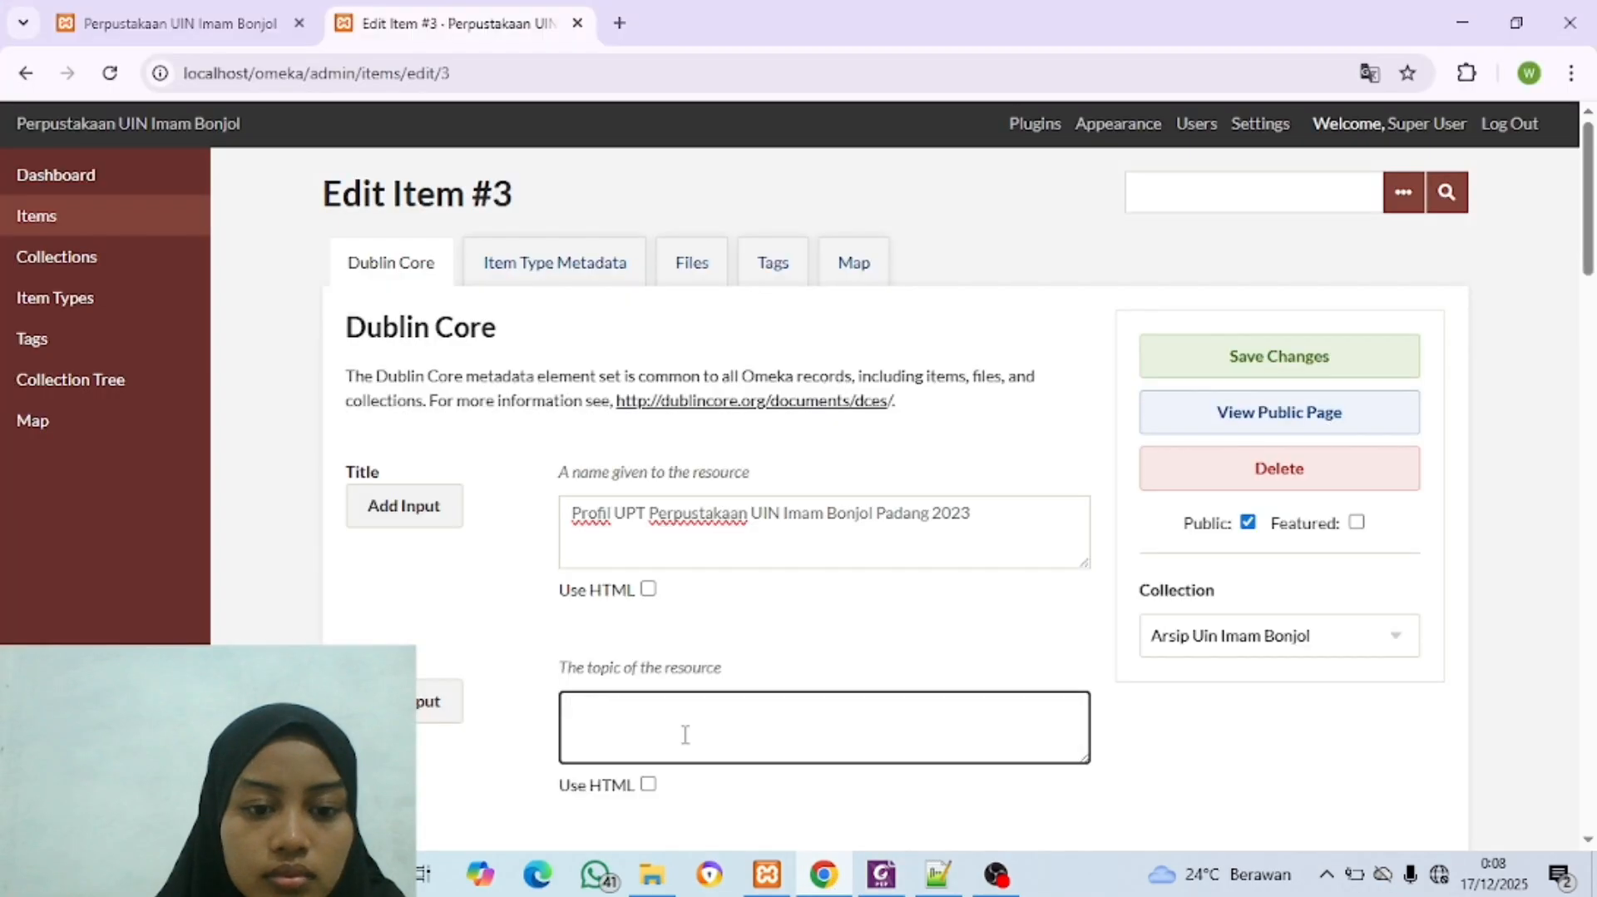
key(ctrl+v)
Step: Add two more Subject inputs and fill them with Video and Perpustakaan, one term each
scroll(681, 741, down, 3)
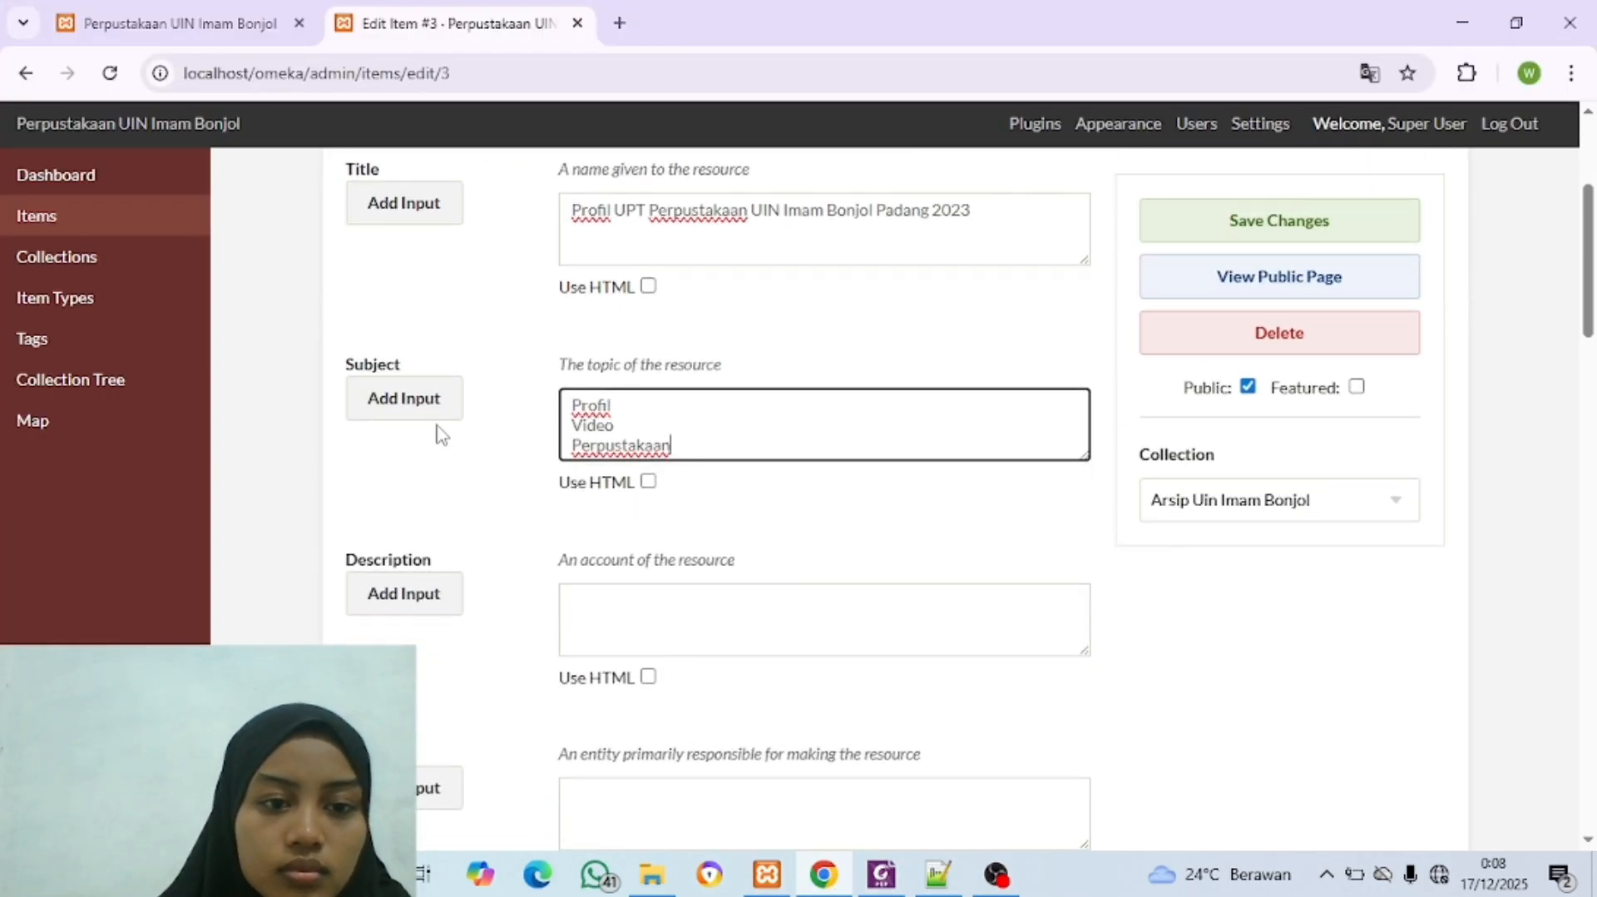
click(406, 405)
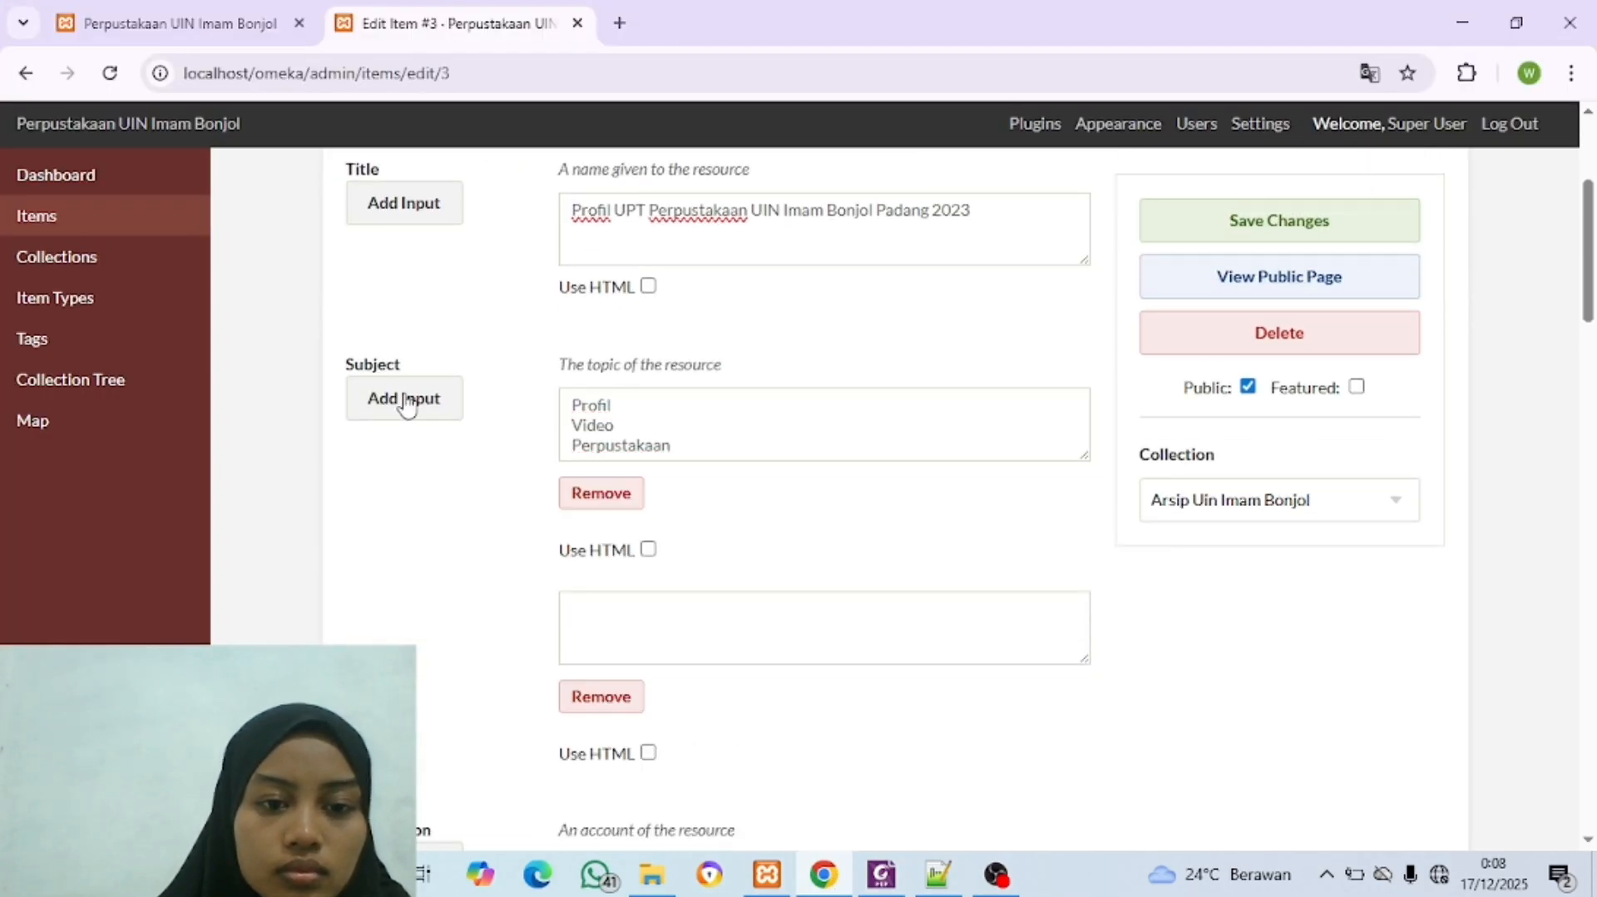
click(406, 405)
drag(616, 425, 562, 430)
key(ctrl+c)
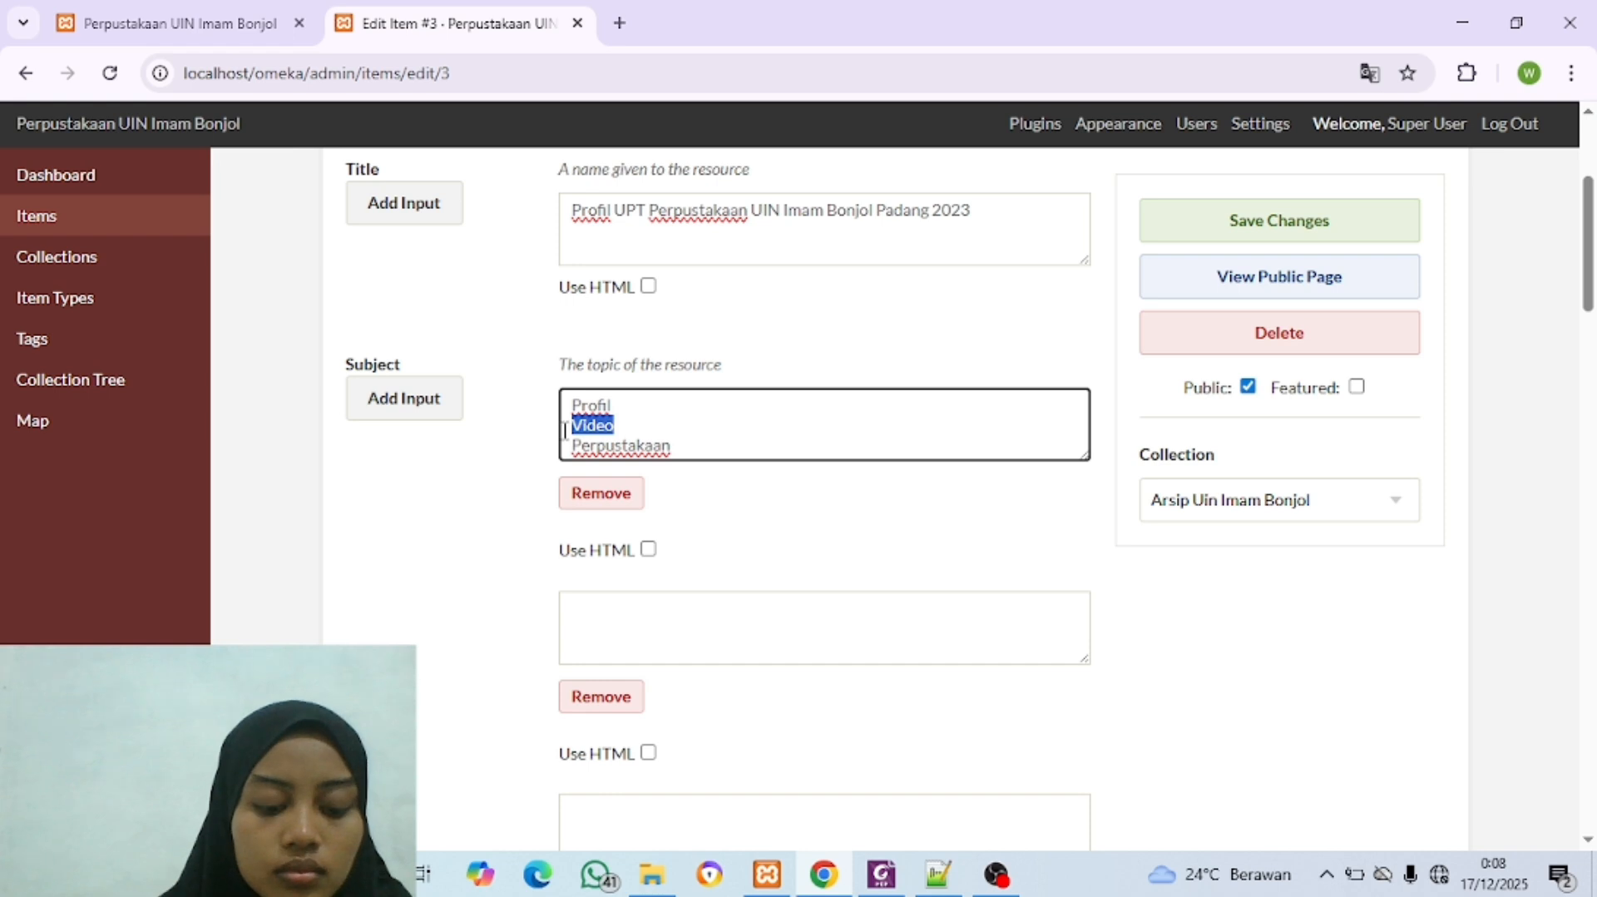
click(670, 603)
key(ctrl+v)
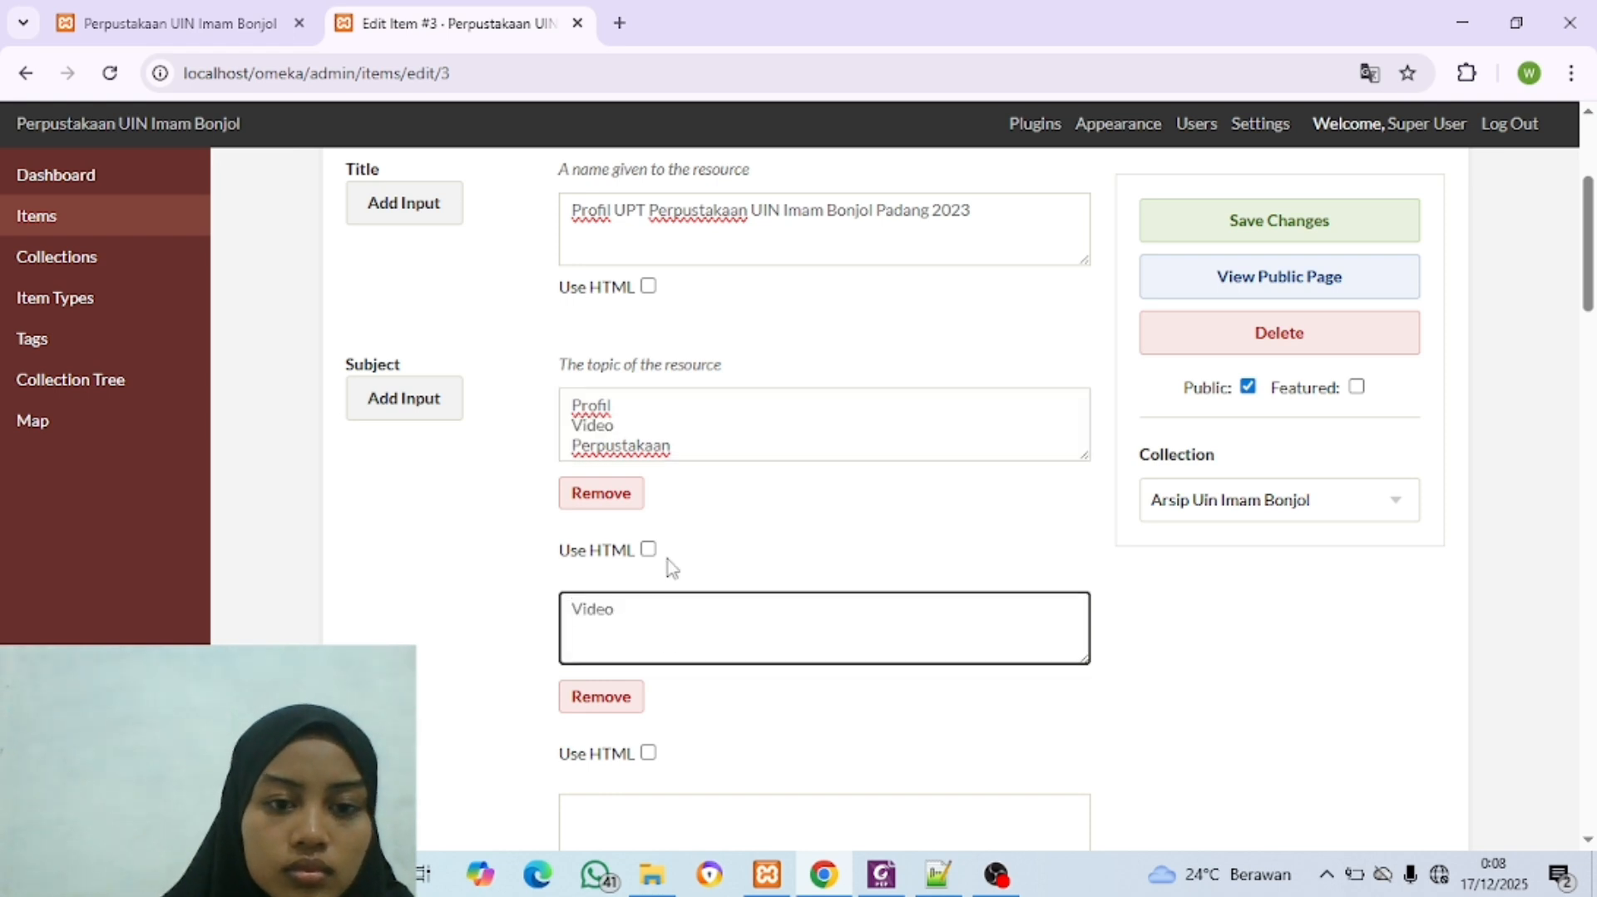
drag(675, 447, 577, 453)
key(ctrl+c)
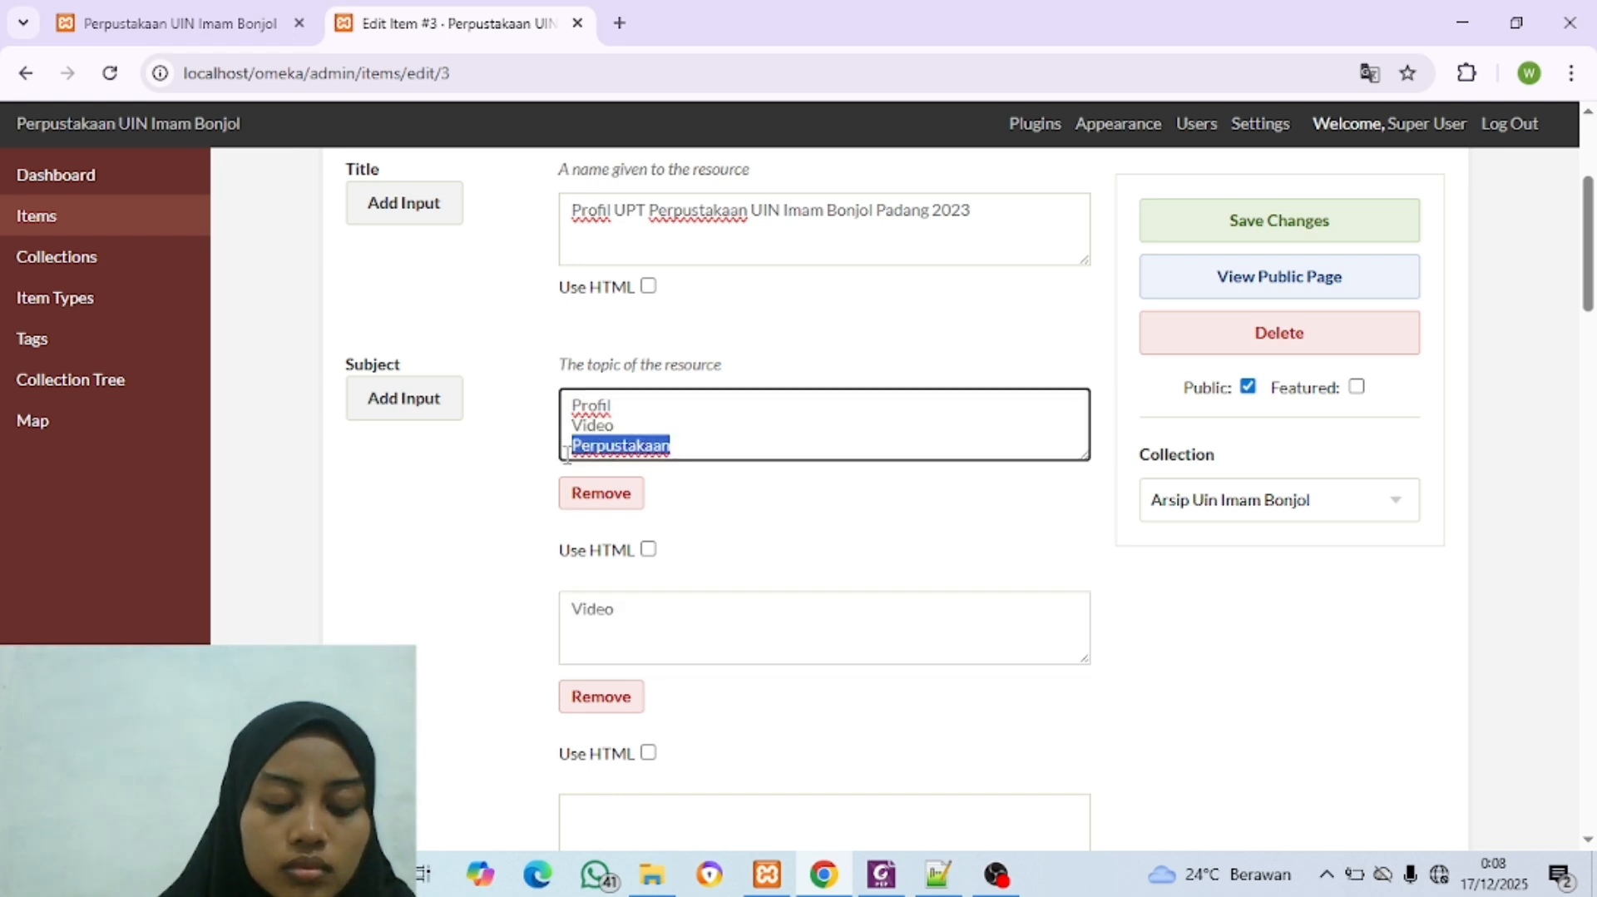
scroll(687, 736, down, 2)
click(644, 671)
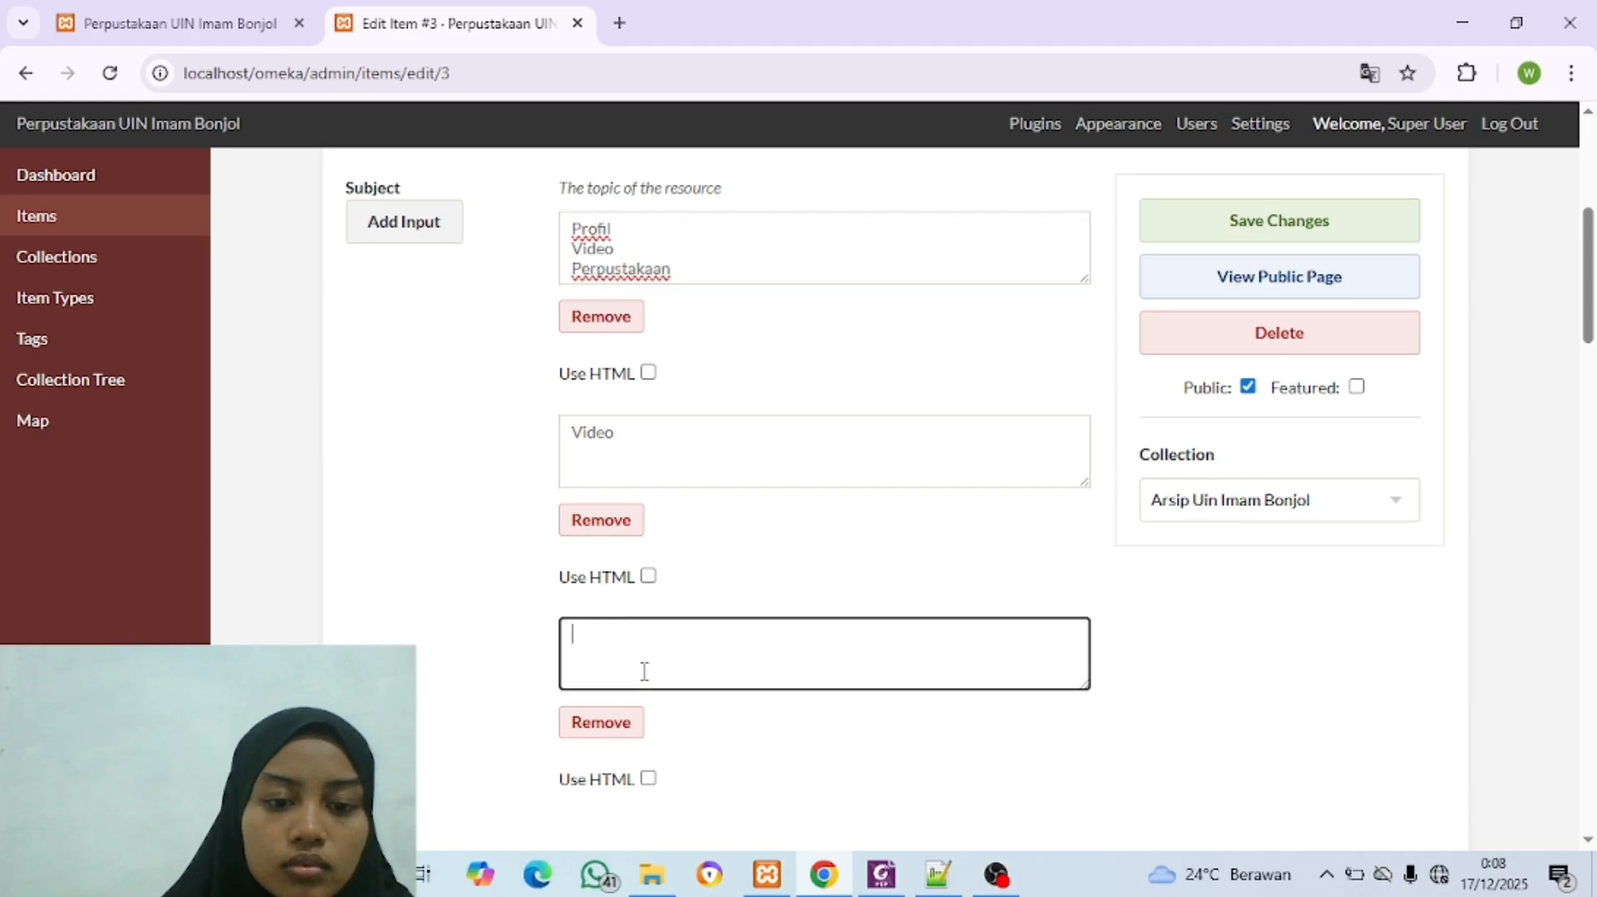
key(ctrl+v)
Step: Delete Video and Perpustakaan from the first Subject input, leaving only Profil
scroll(660, 614, up, 3)
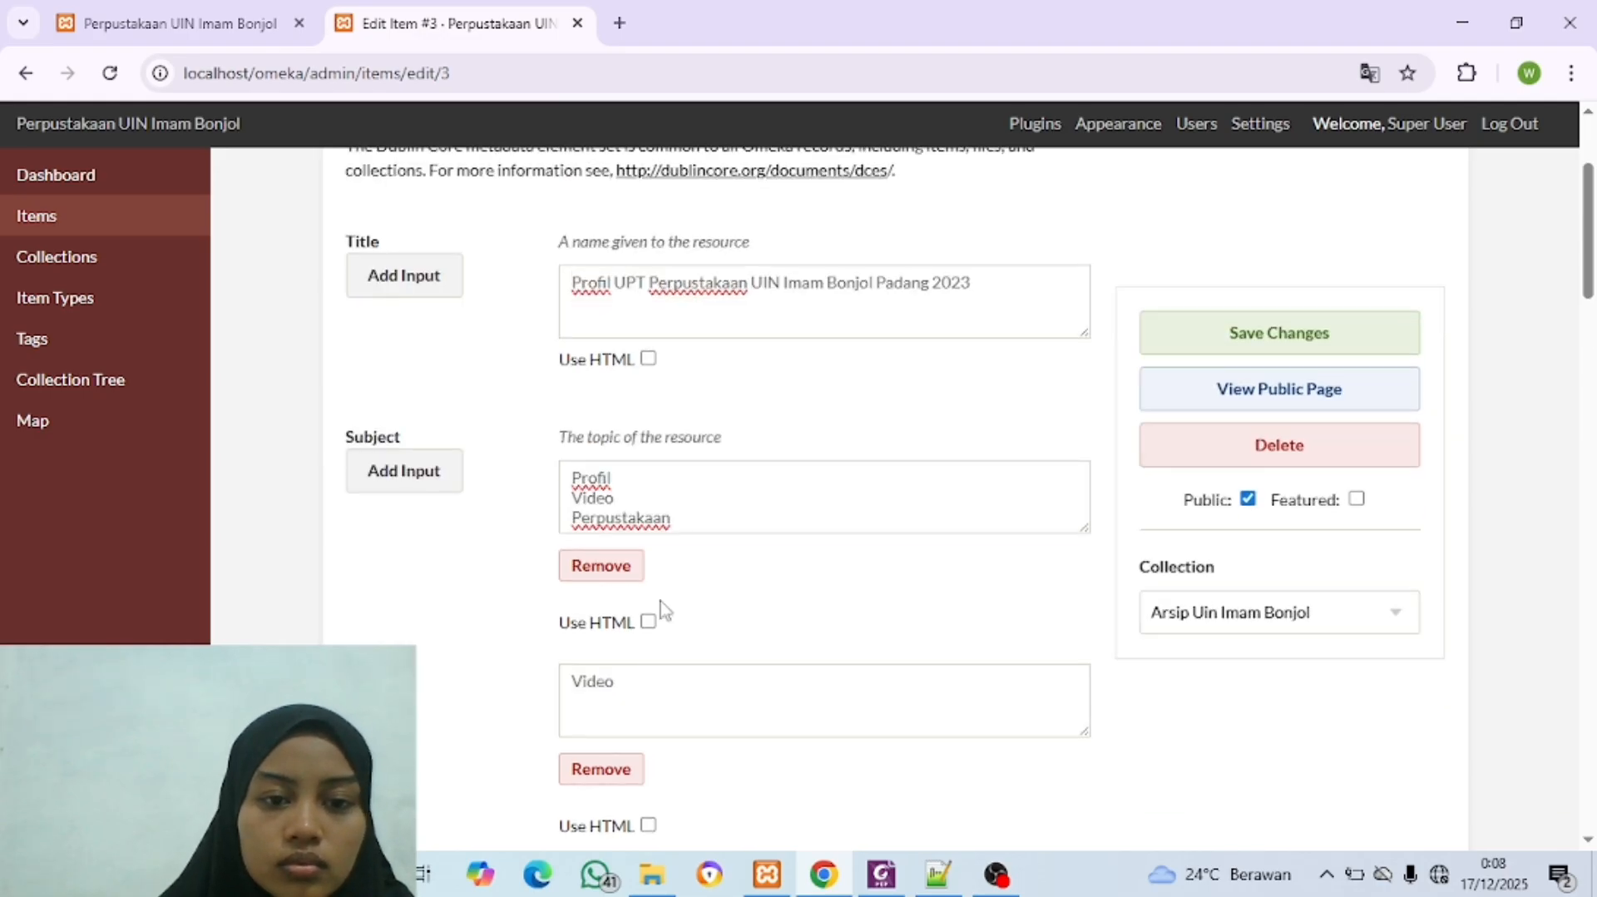
drag(676, 520, 583, 498)
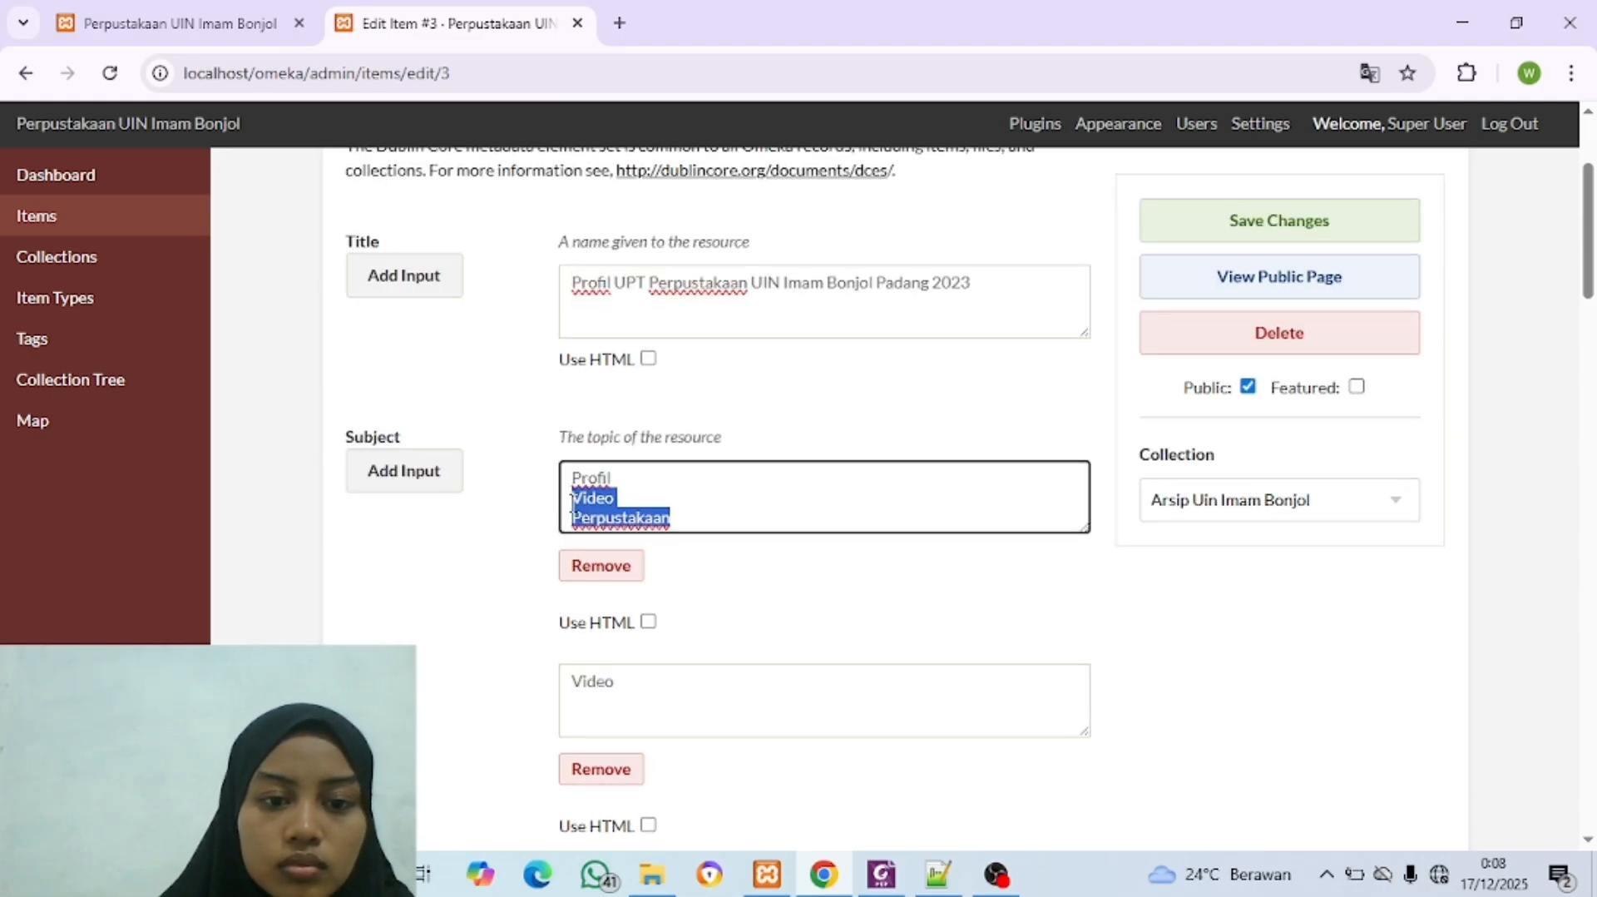
key(BackSpace)
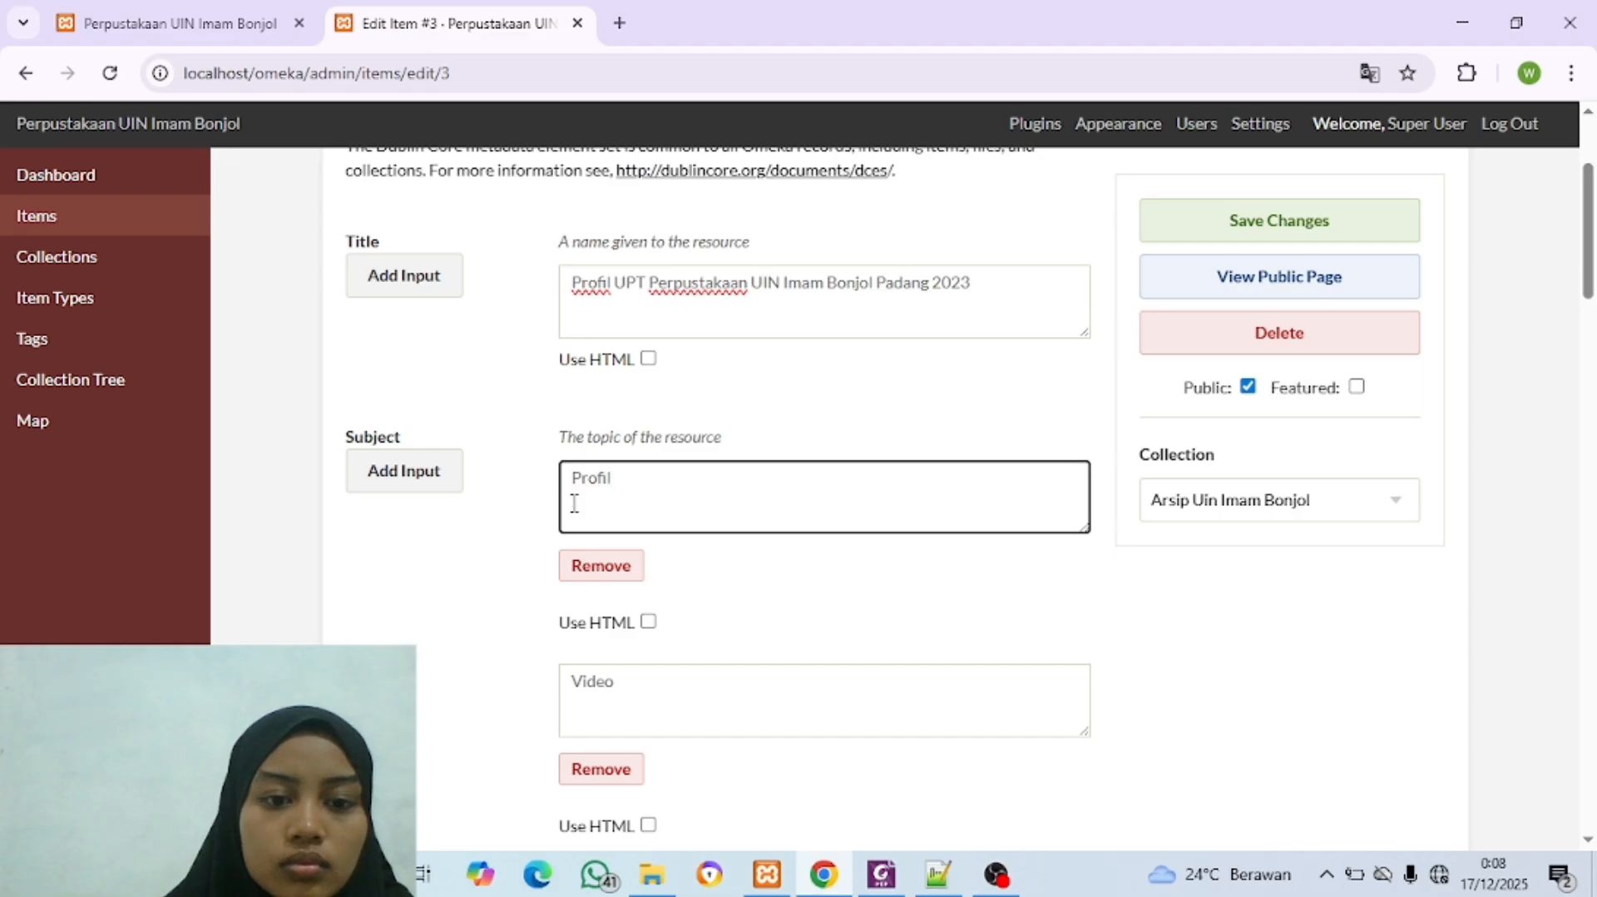
Step: Copy the video profile's description paragraph from the Foxit PDF into the item's Description field and enlarge that text box
scroll(574, 503, down, 7)
click(610, 550)
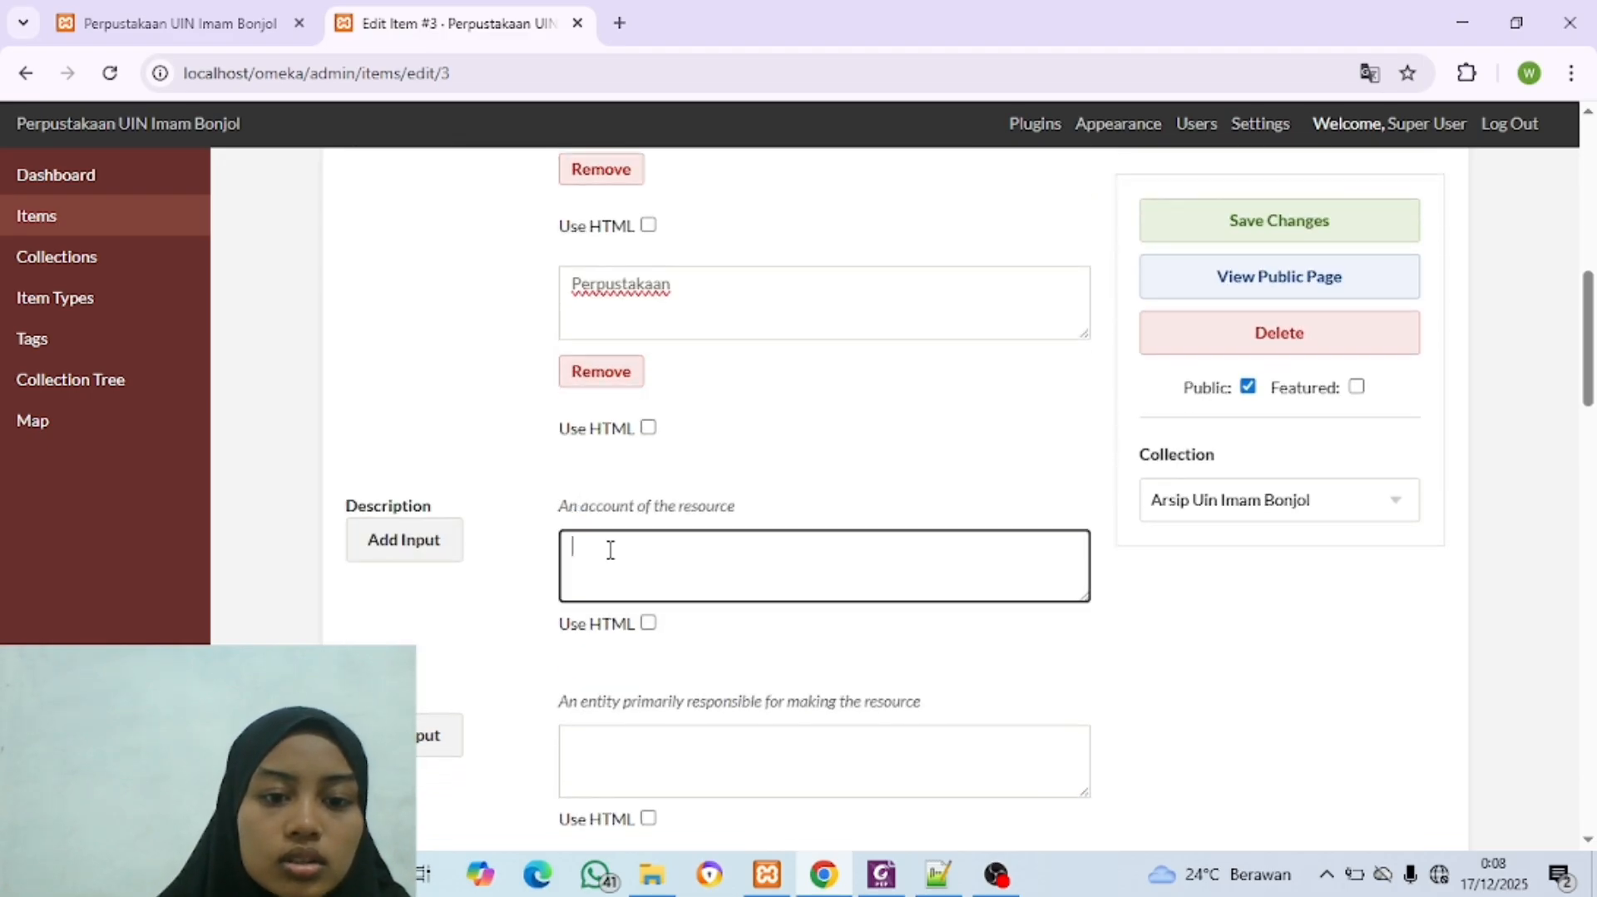
key(alt+Tab)
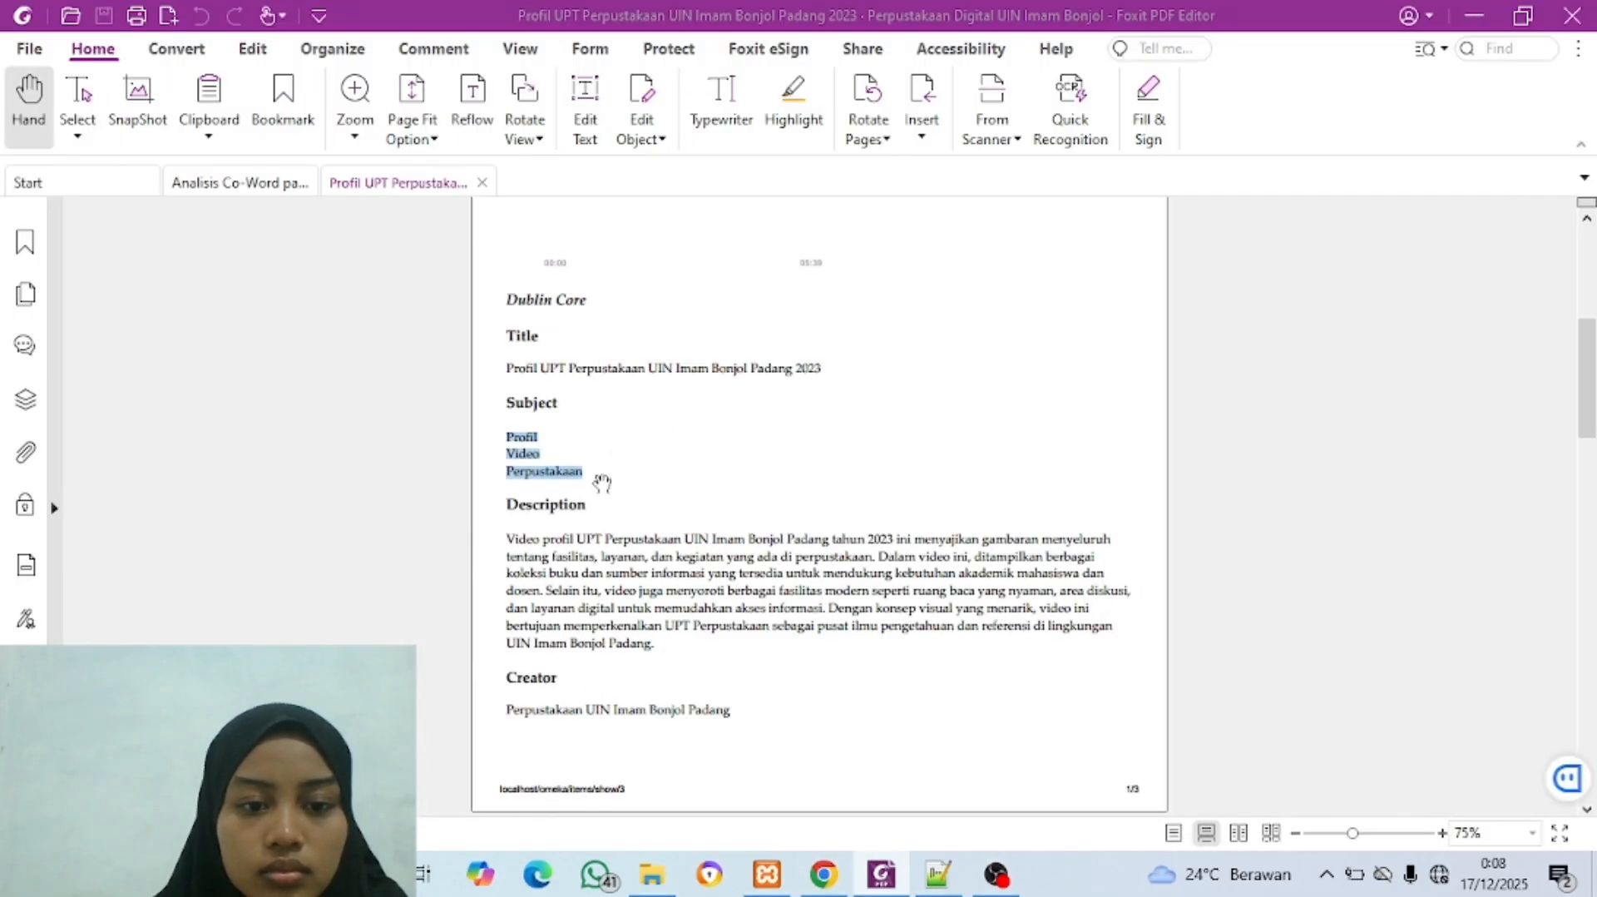
scroll(583, 465, down, 3)
click(508, 337)
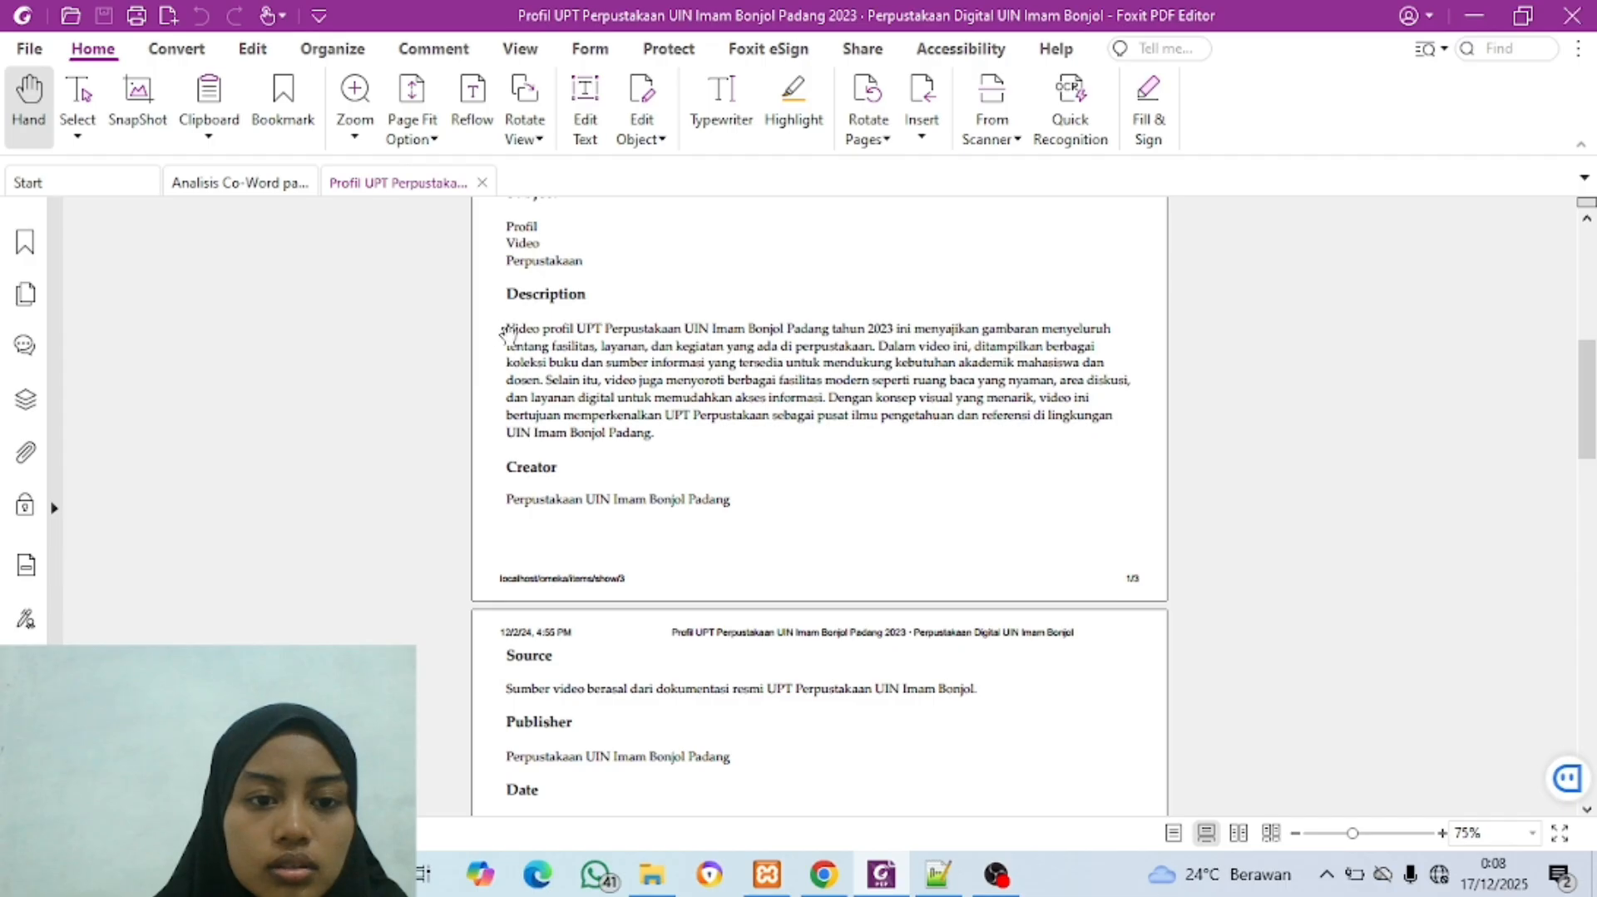
drag(505, 332, 681, 433)
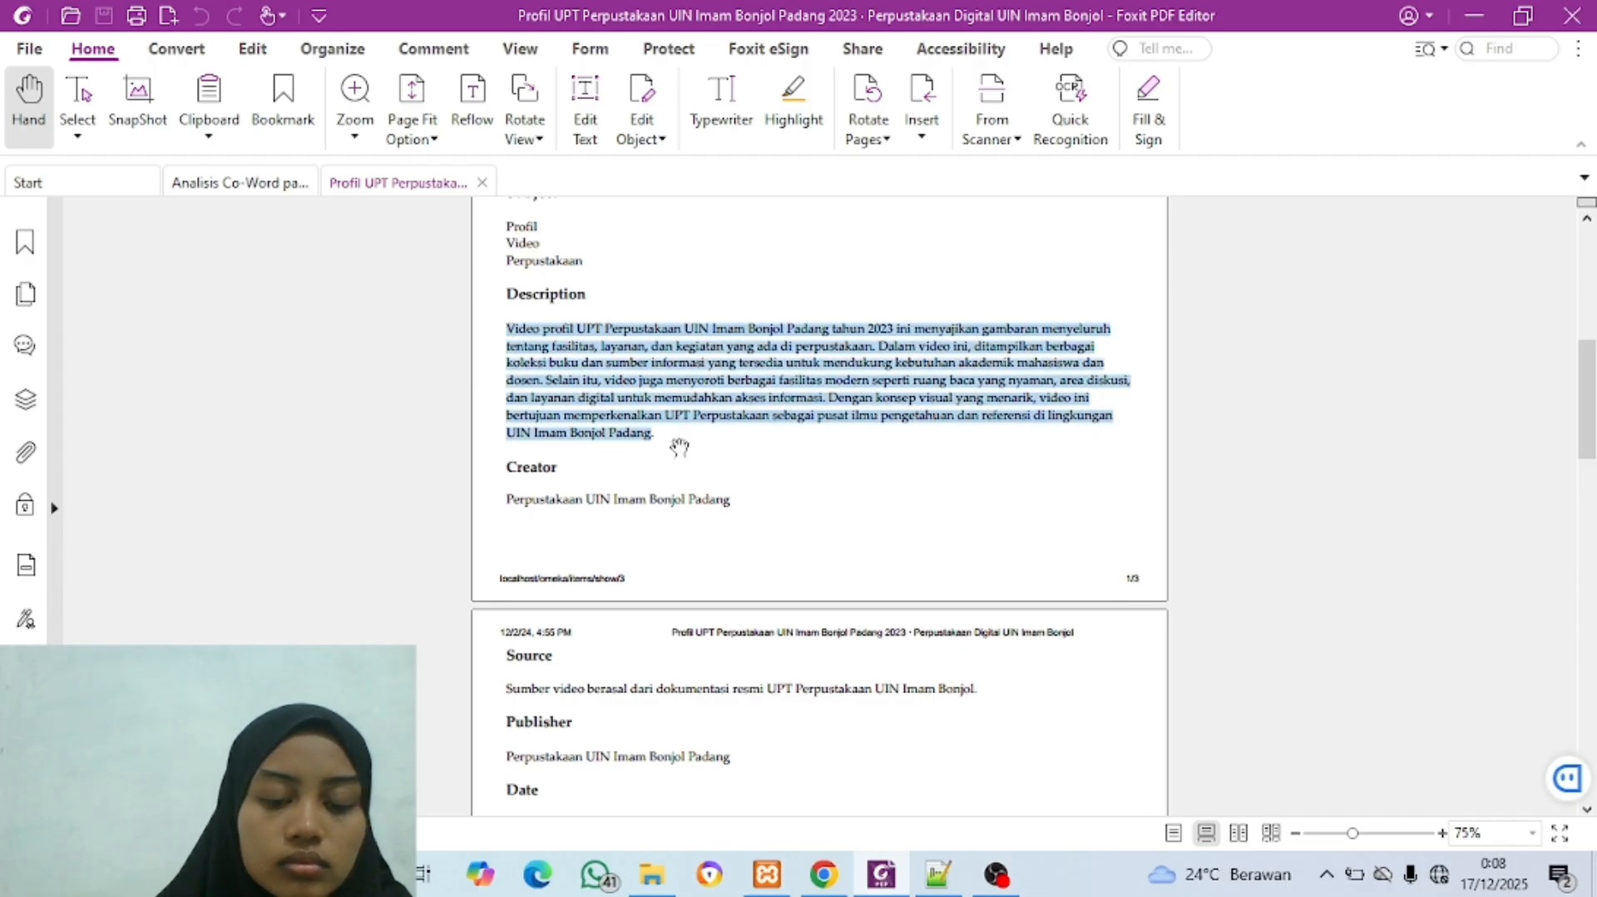
key(ctrl+c)
click(824, 873)
key(ctrl+v)
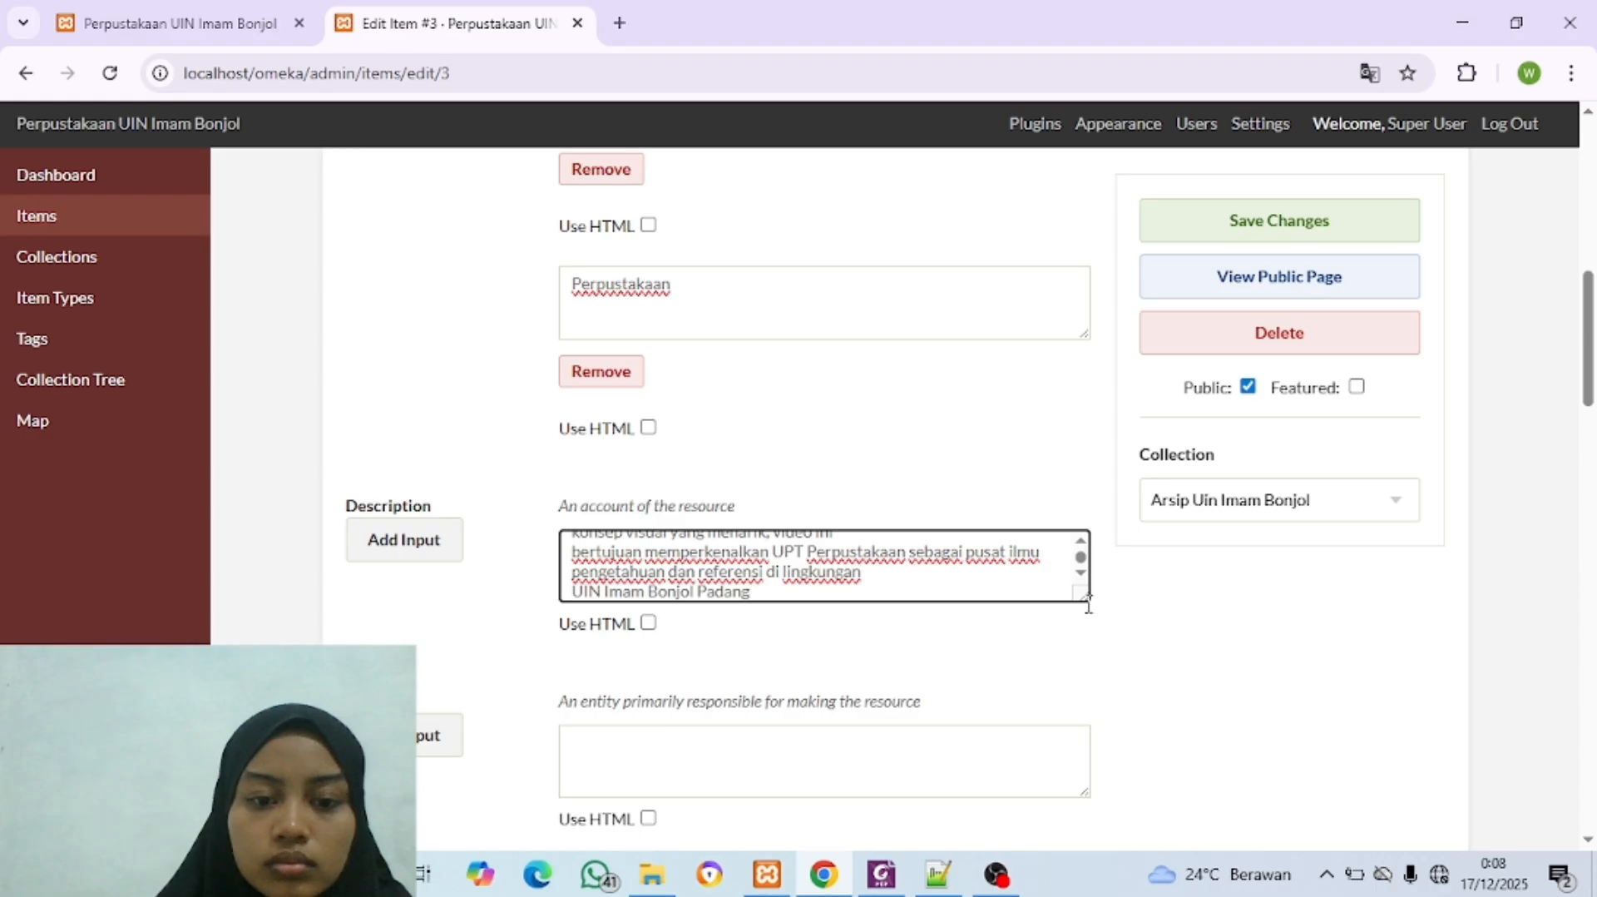
drag(1085, 595, 1151, 670)
Step: Copy the creator "Perpustakaan UIN Imam Bonjol Padang" from the Foxit PDF into the item's Creator field
scroll(1145, 666, down, 4)
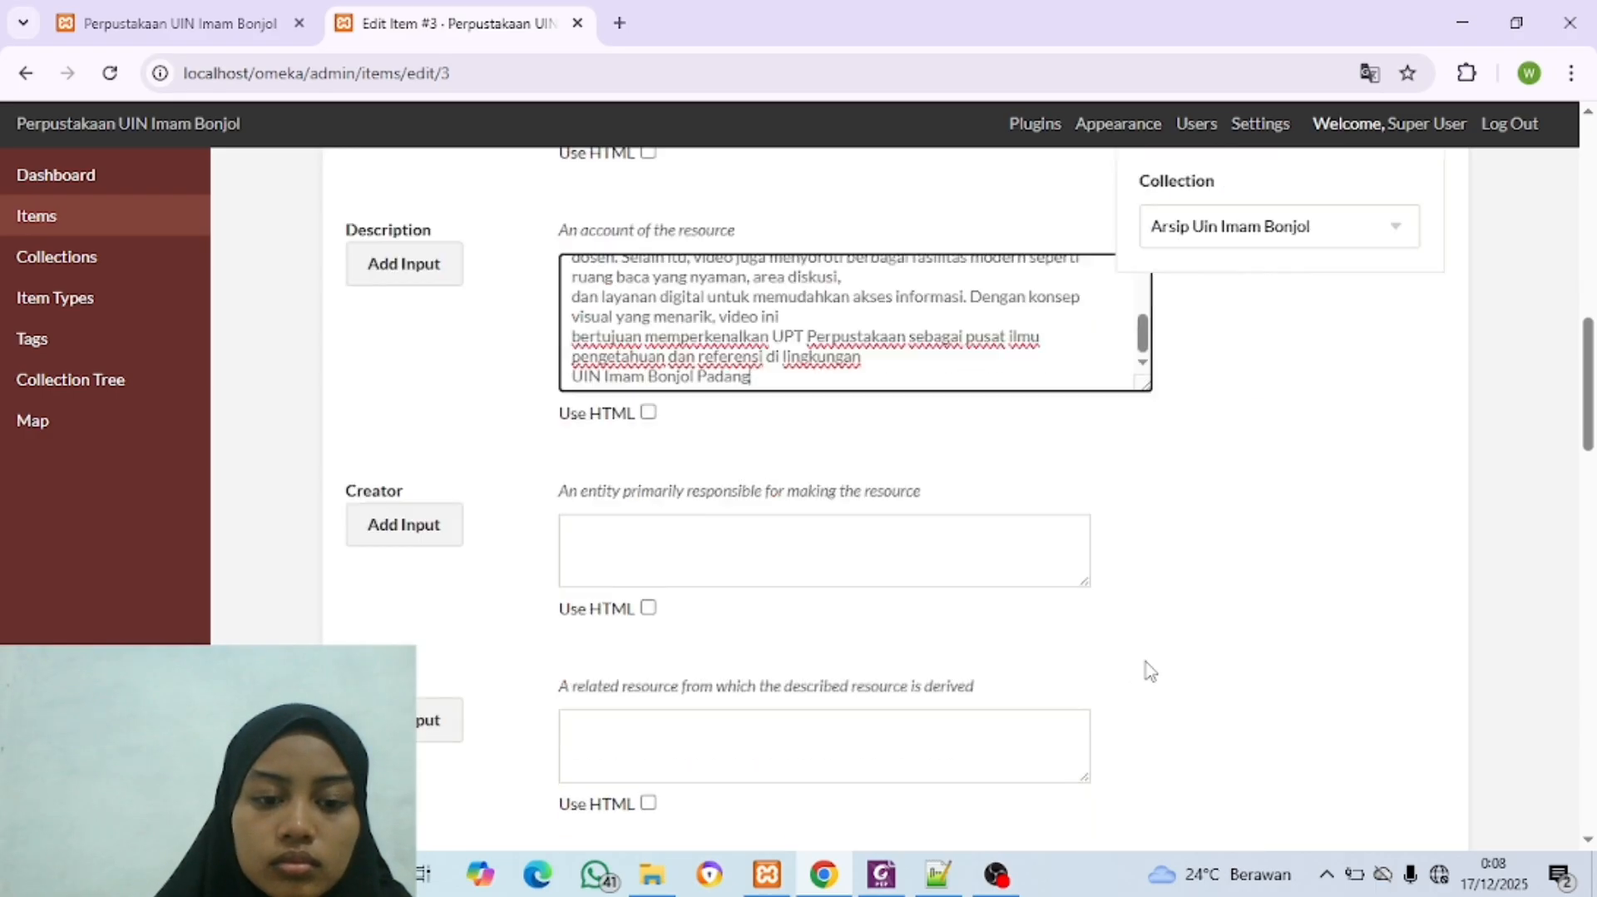
click(752, 378)
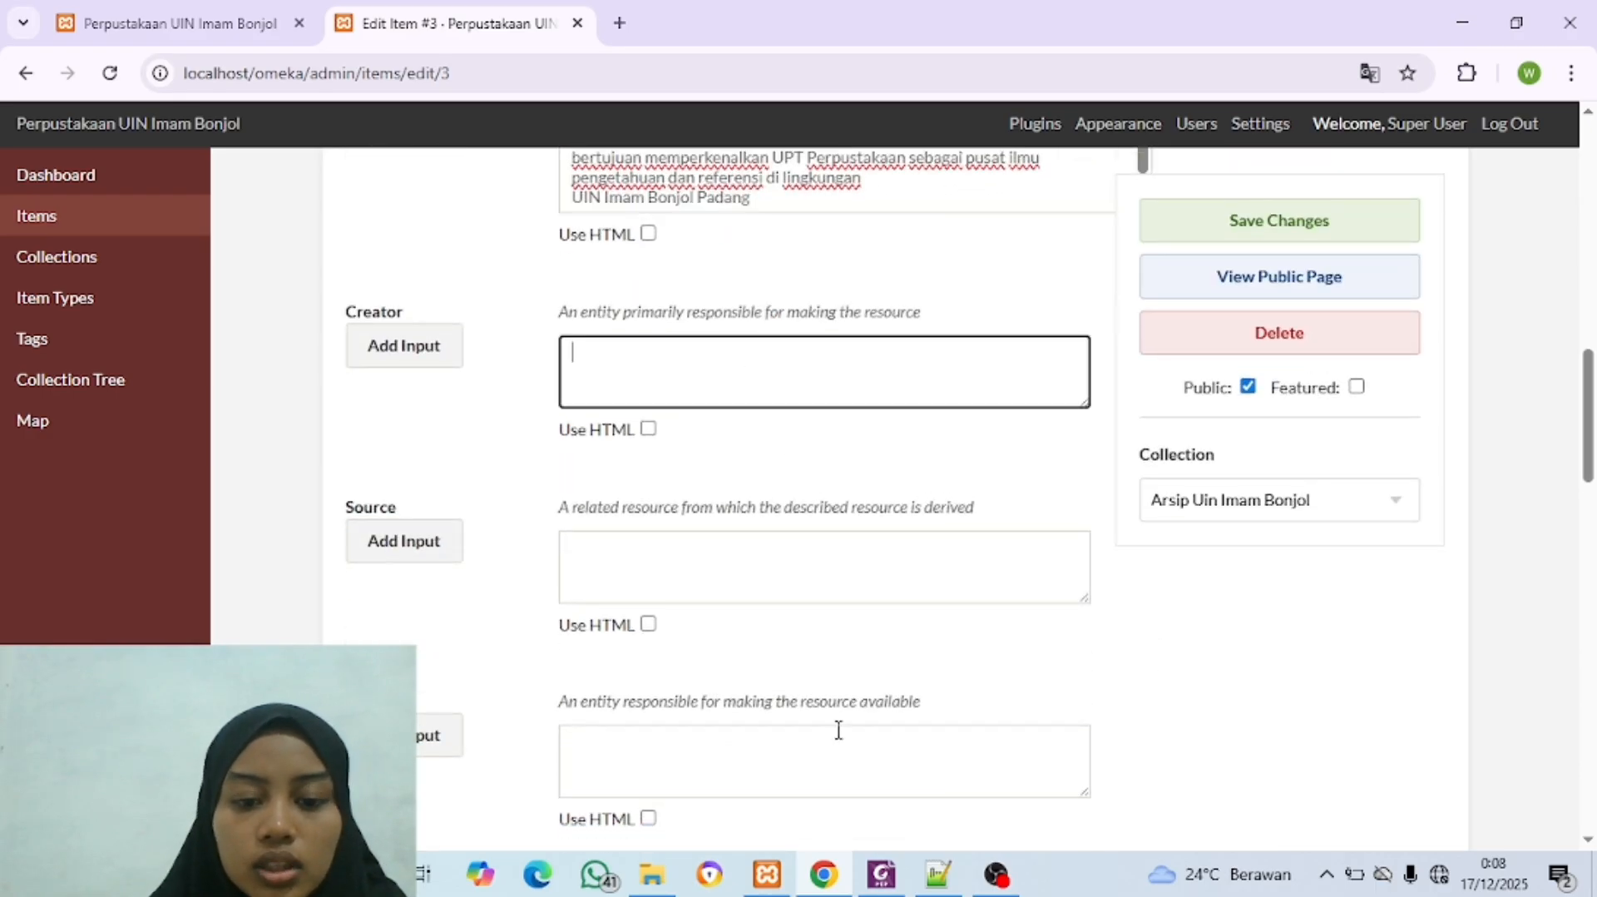
click(824, 872)
scroll(512, 333, down, 4)
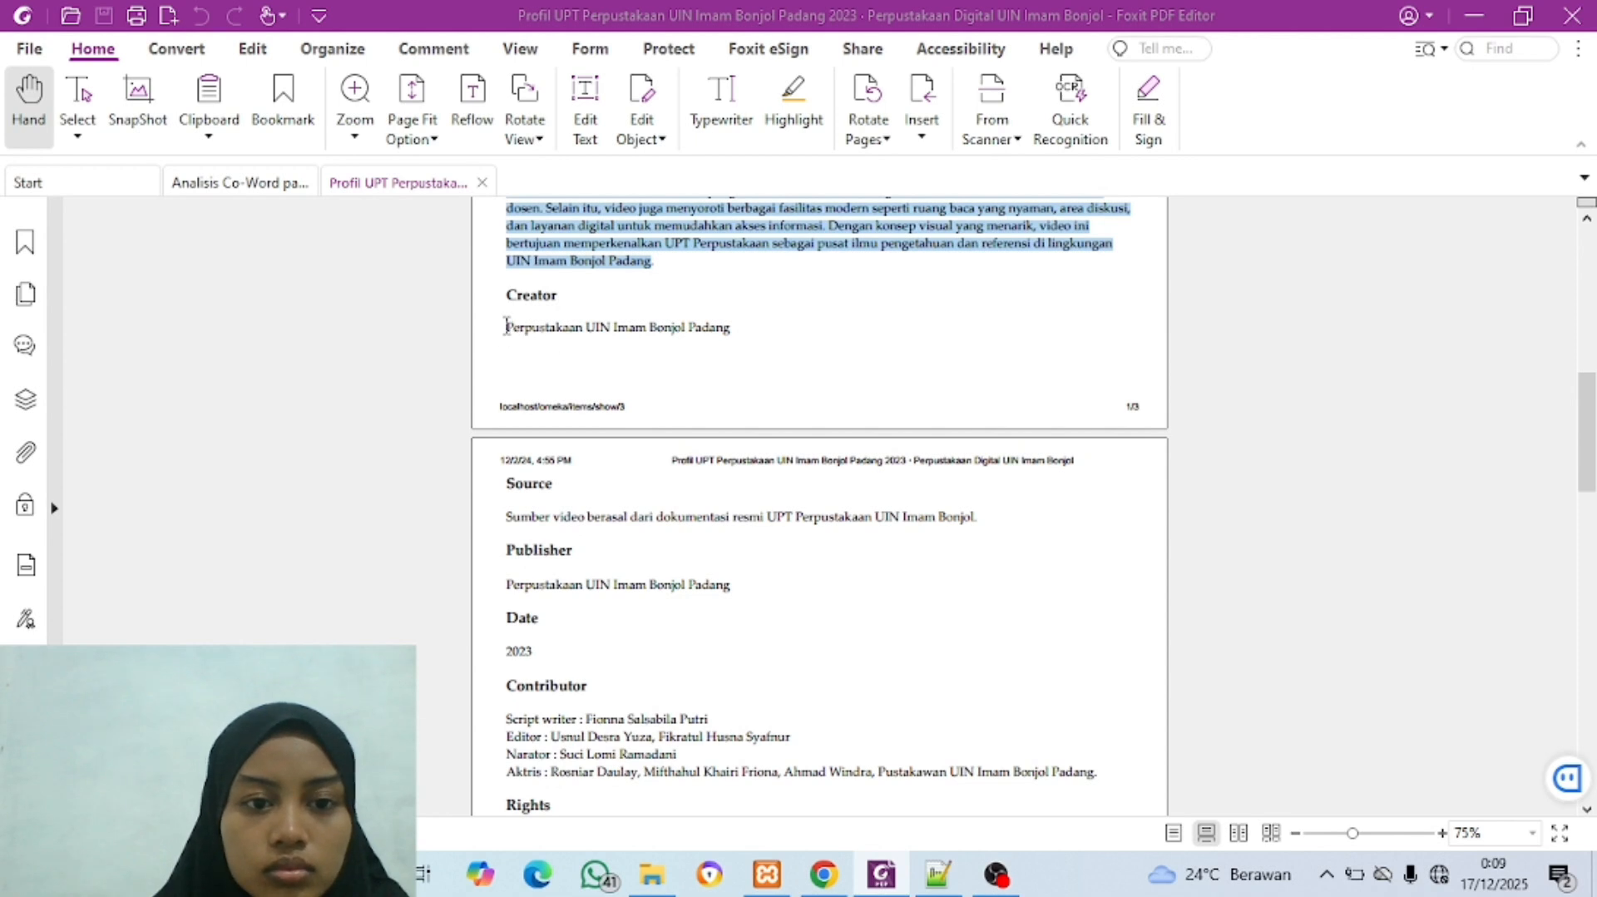
drag(507, 324, 745, 330)
scroll(753, 339, down, 2)
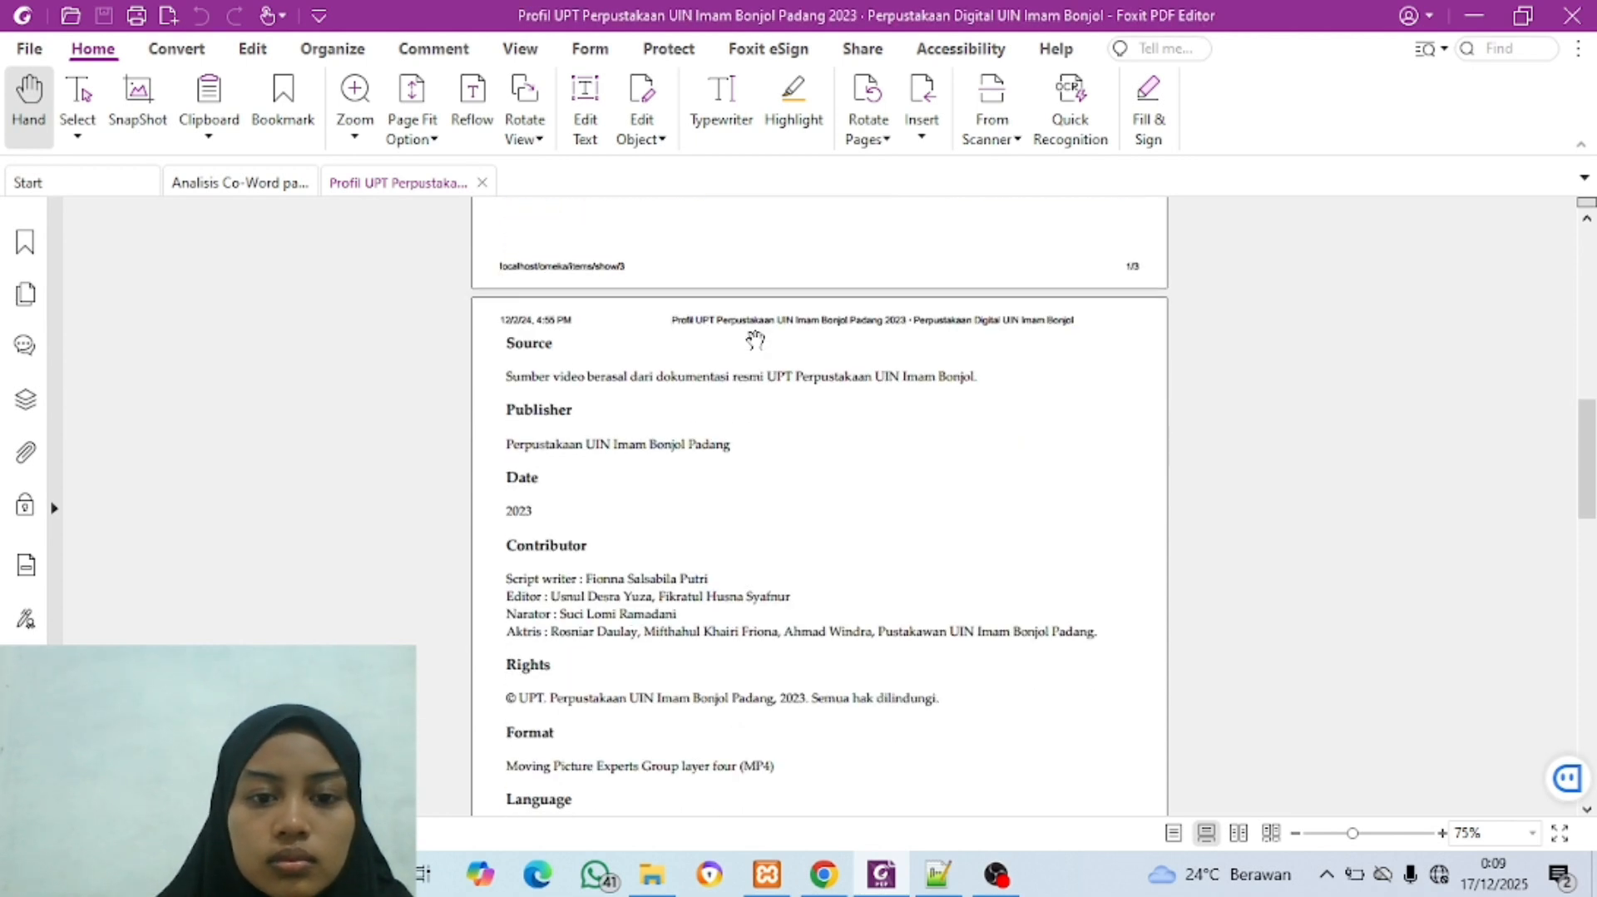
click(823, 874)
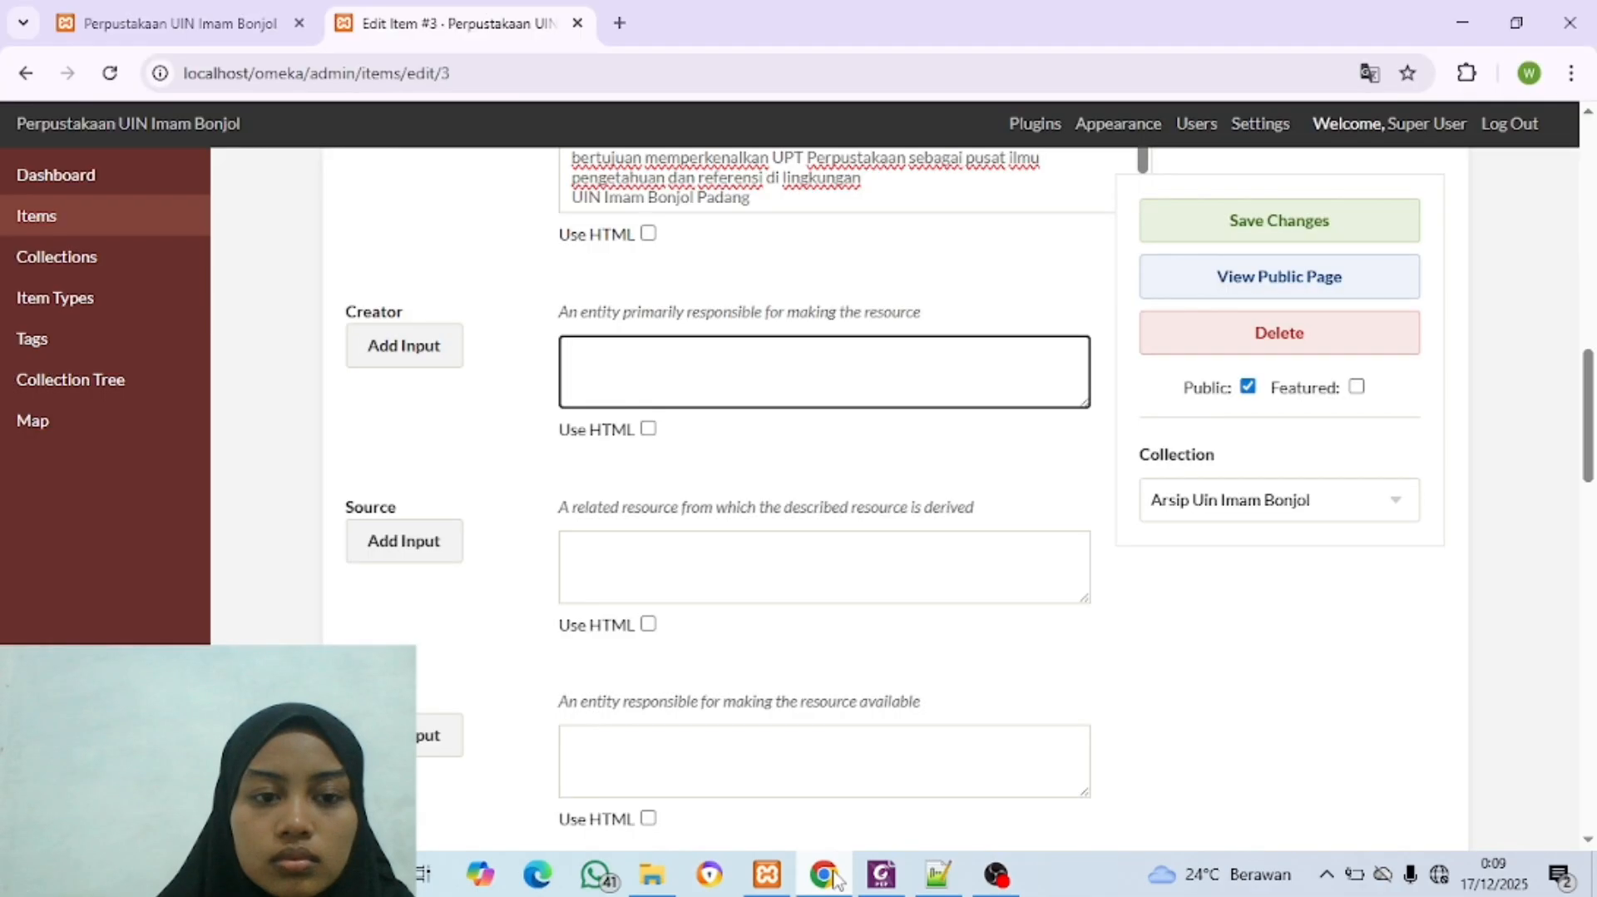
key(ctrl+v)
Step: Copy the source sentence "Sumber video berasal dari dokumentasi resmi UPT Perpustakaan UIN Imam Bonjol." from the Foxit PDF into the Source field
click(744, 559)
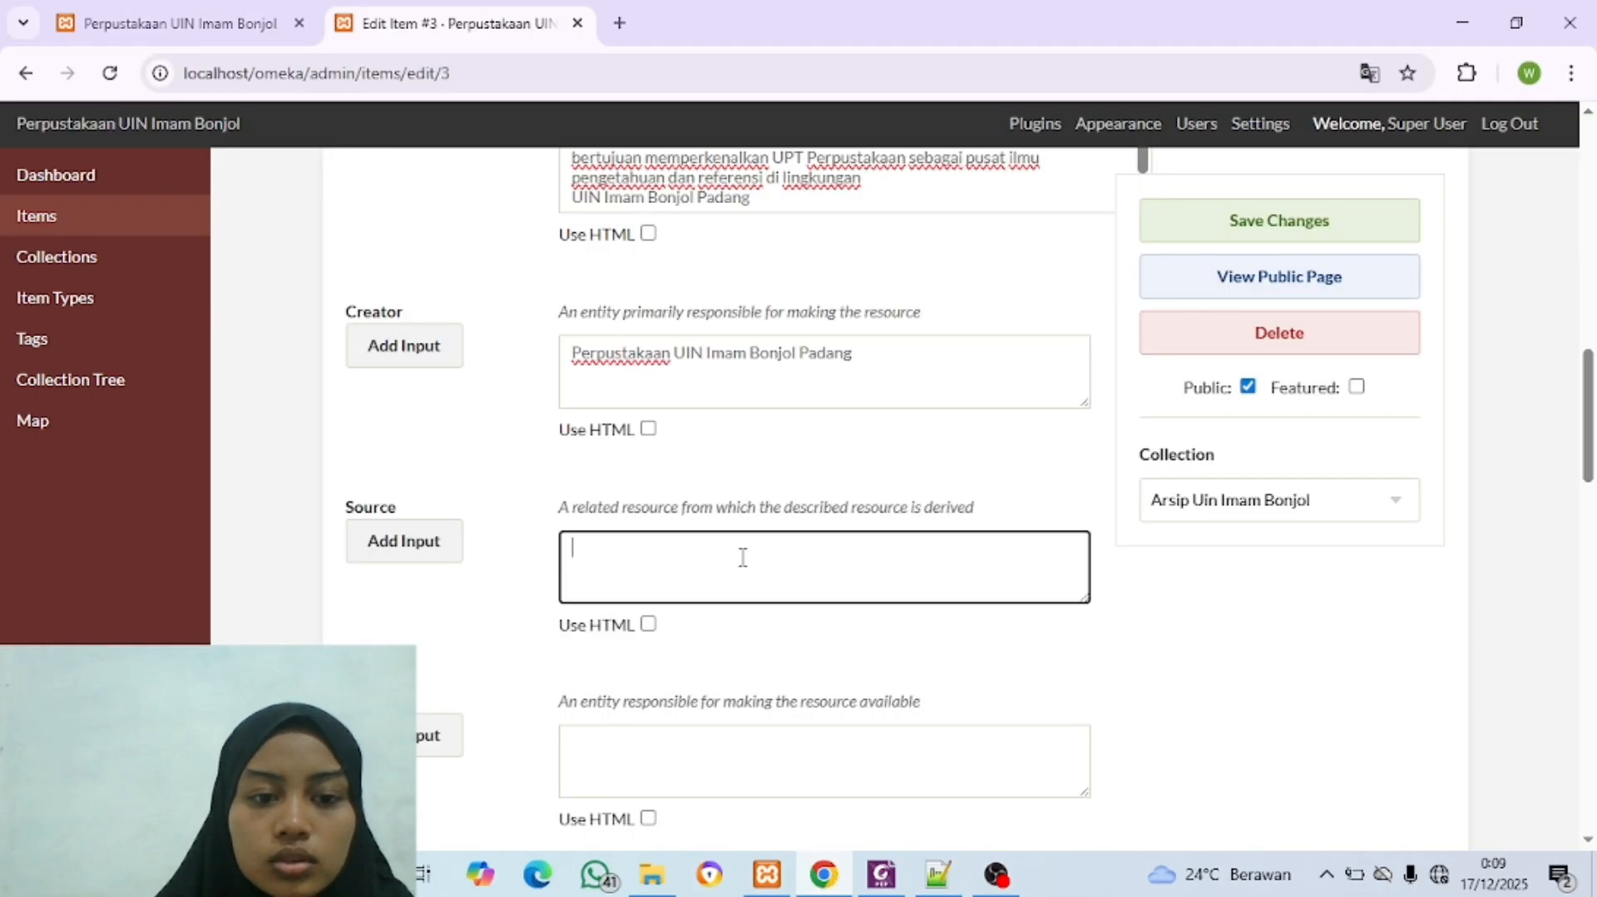
click(881, 874)
scroll(701, 616, down, 1)
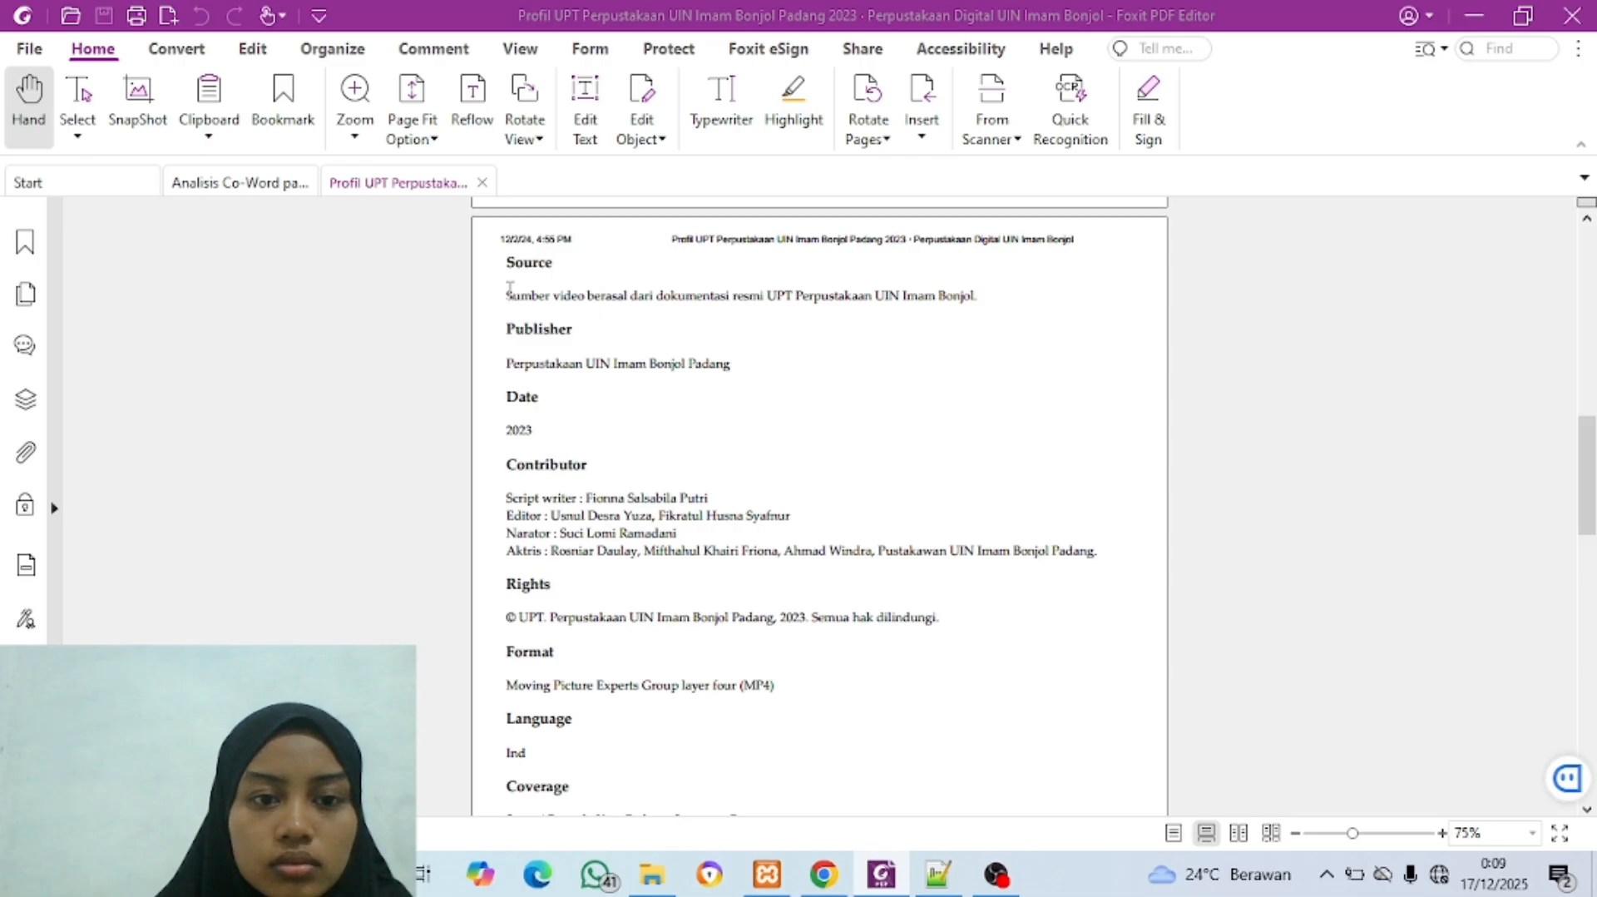
drag(510, 287, 983, 297)
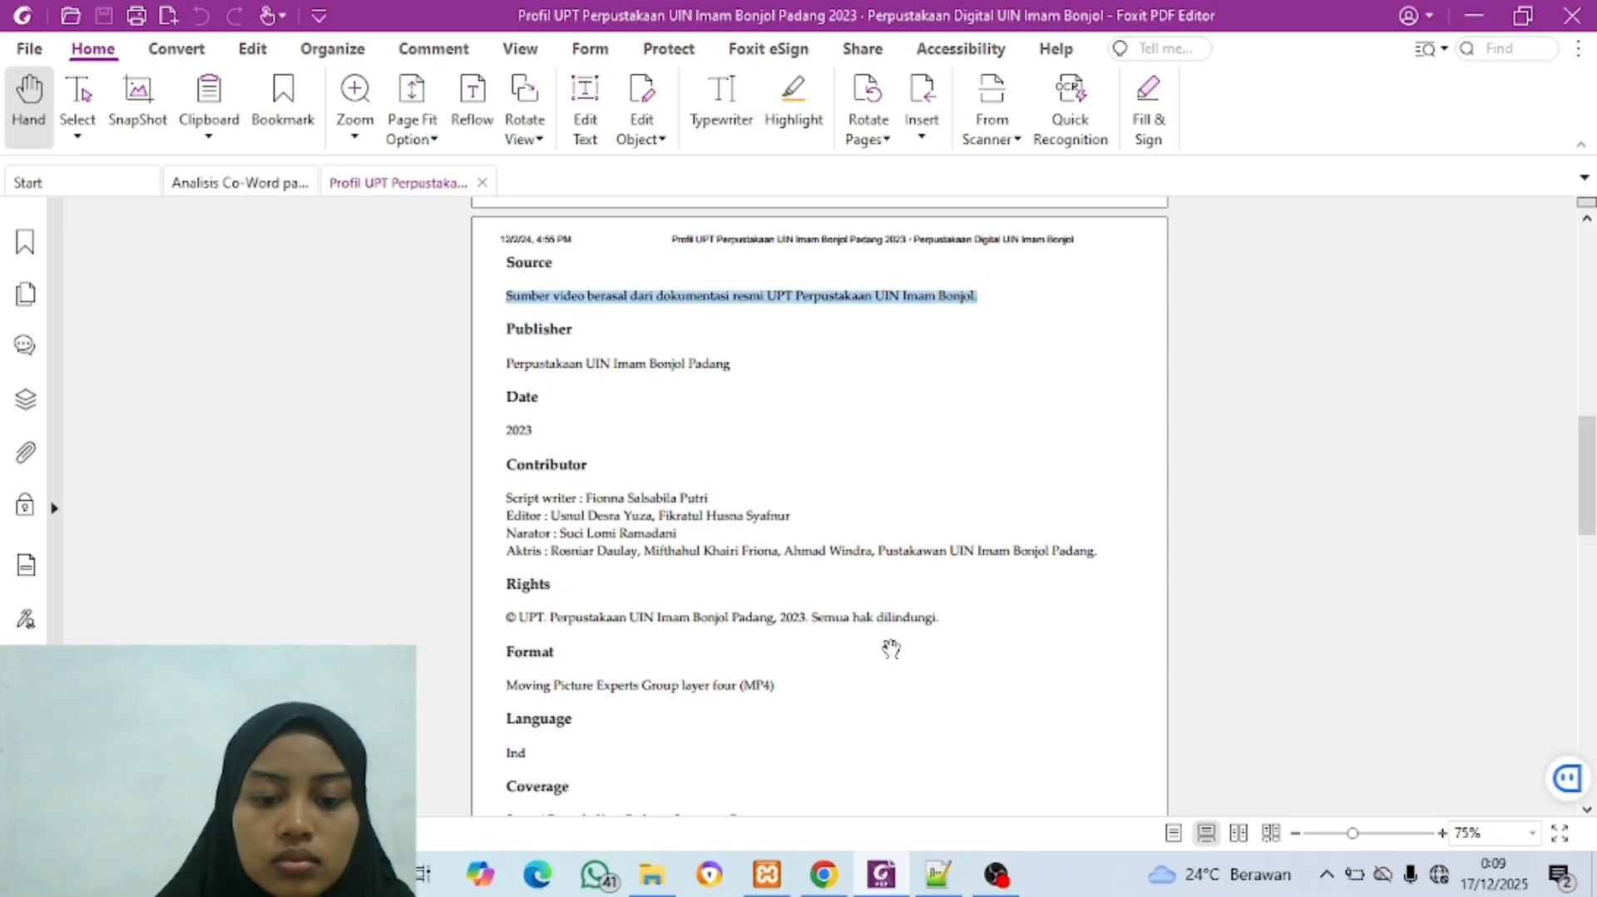
click(823, 874)
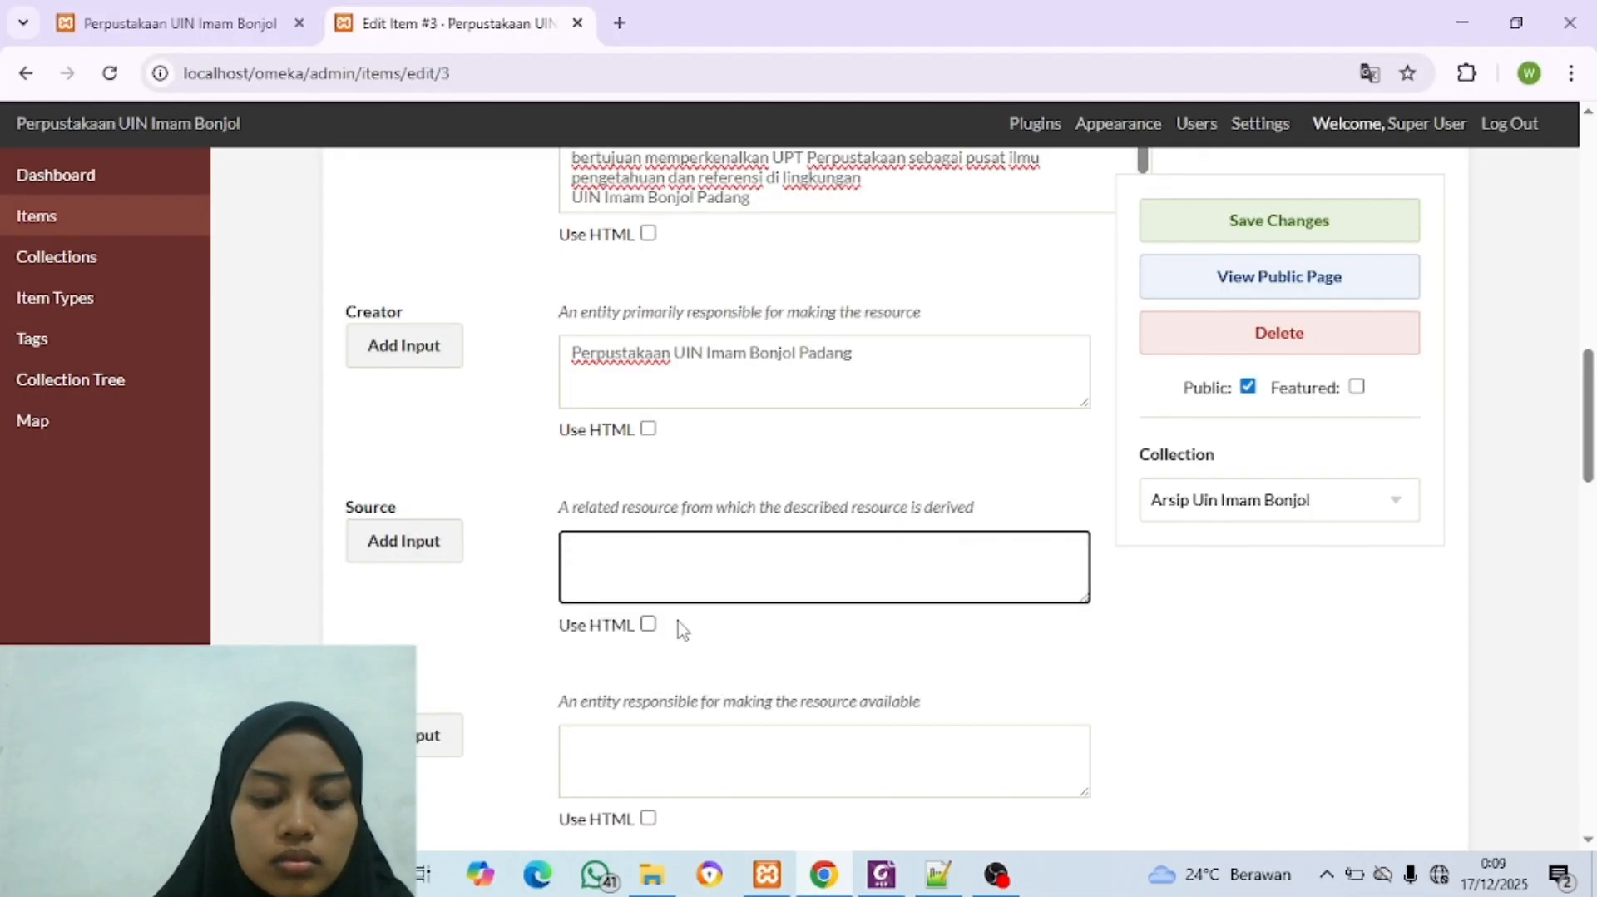
key(ctrl+v)
Step: Copy the publisher "Perpustakaan UIN Imam Bonjol Padang" from the Foxit PDF into the item's Publisher field
scroll(678, 626, down, 5)
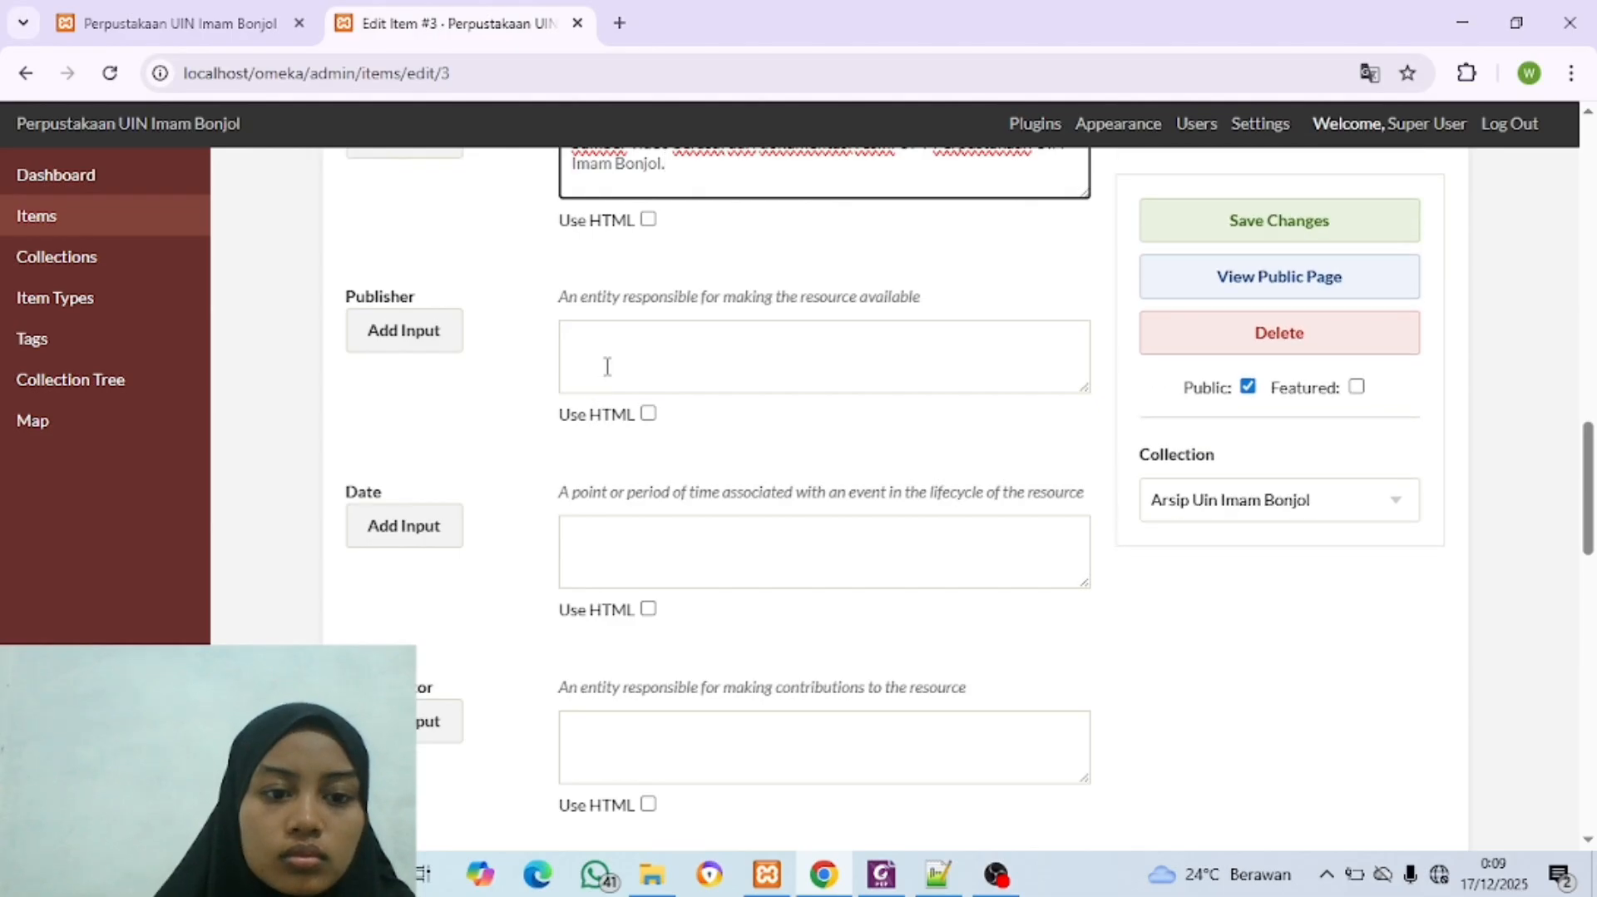
click(607, 363)
click(844, 880)
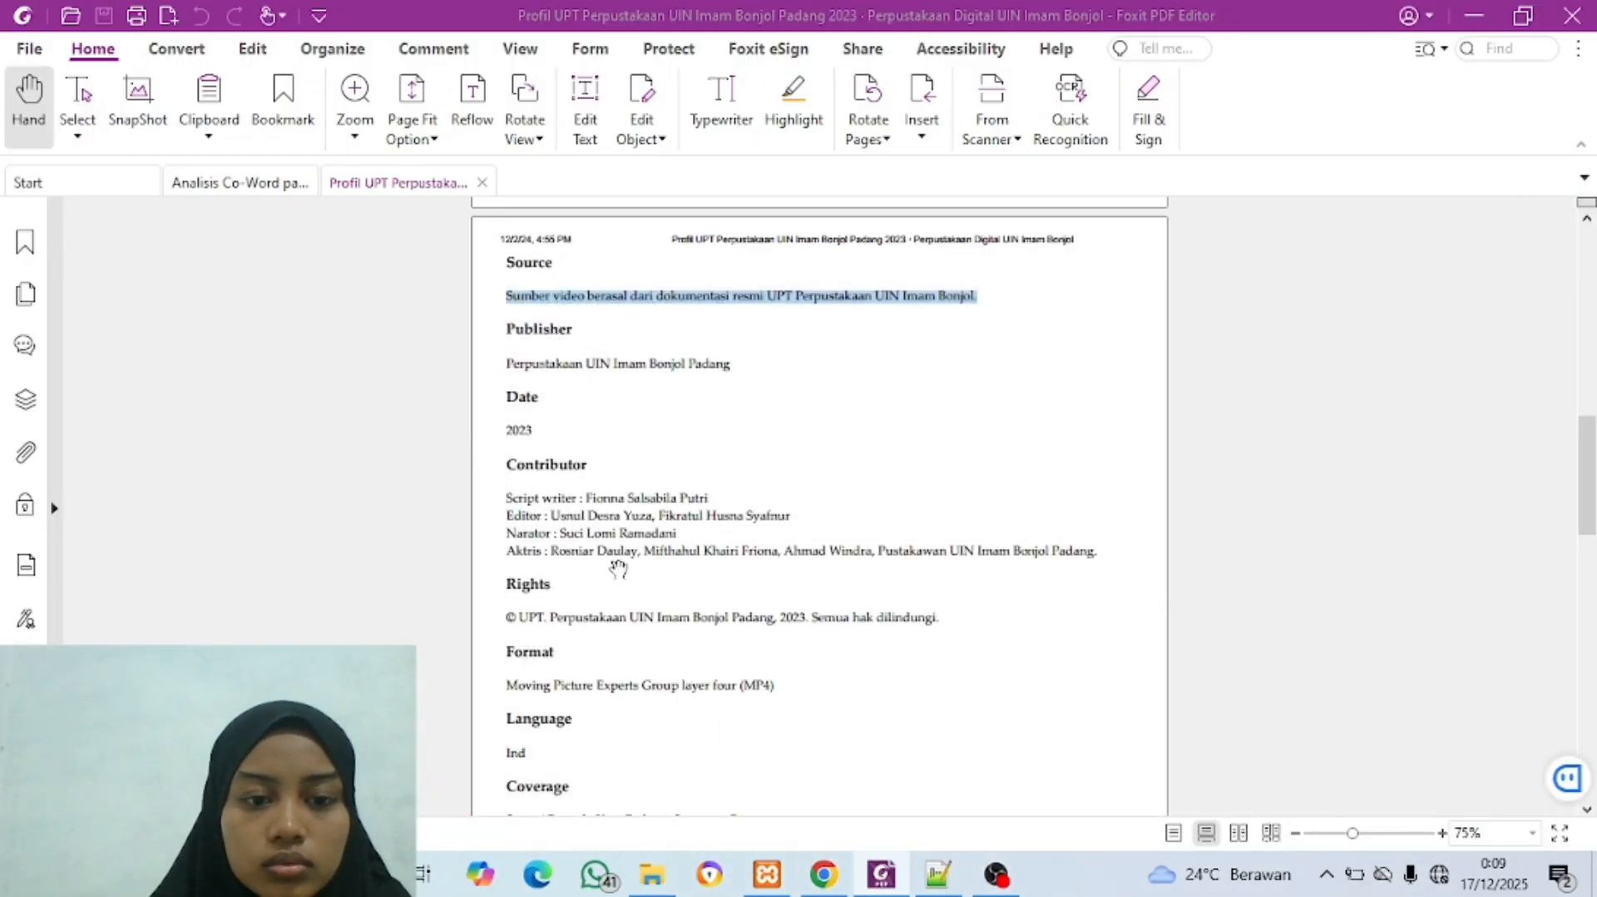
drag(510, 359, 738, 366)
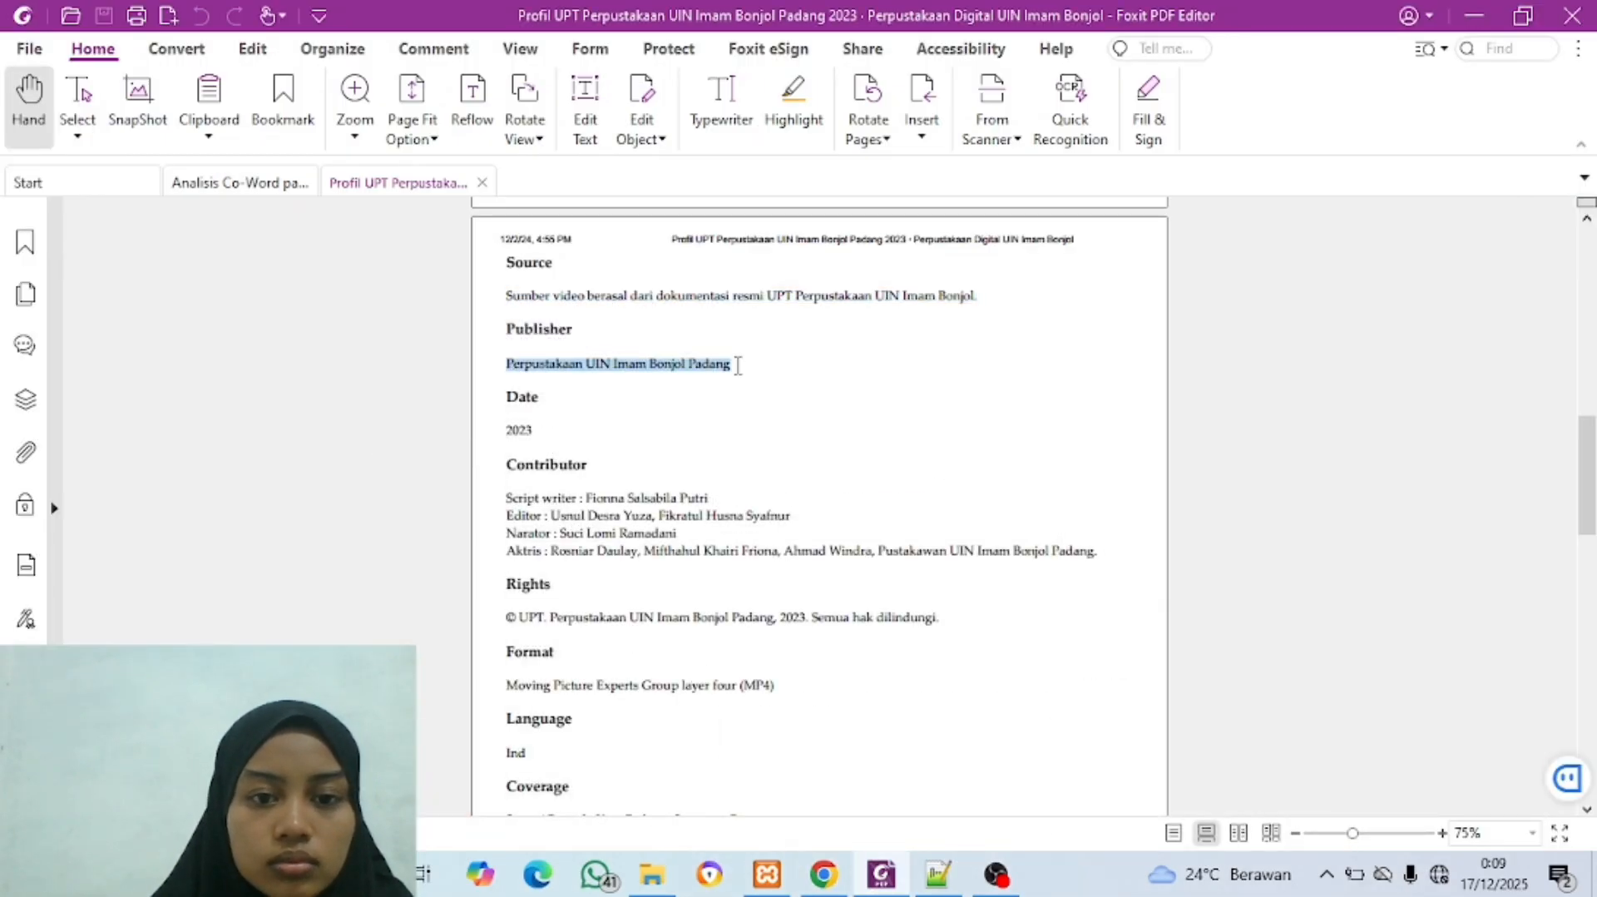
click(825, 875)
key(ctrl+v)
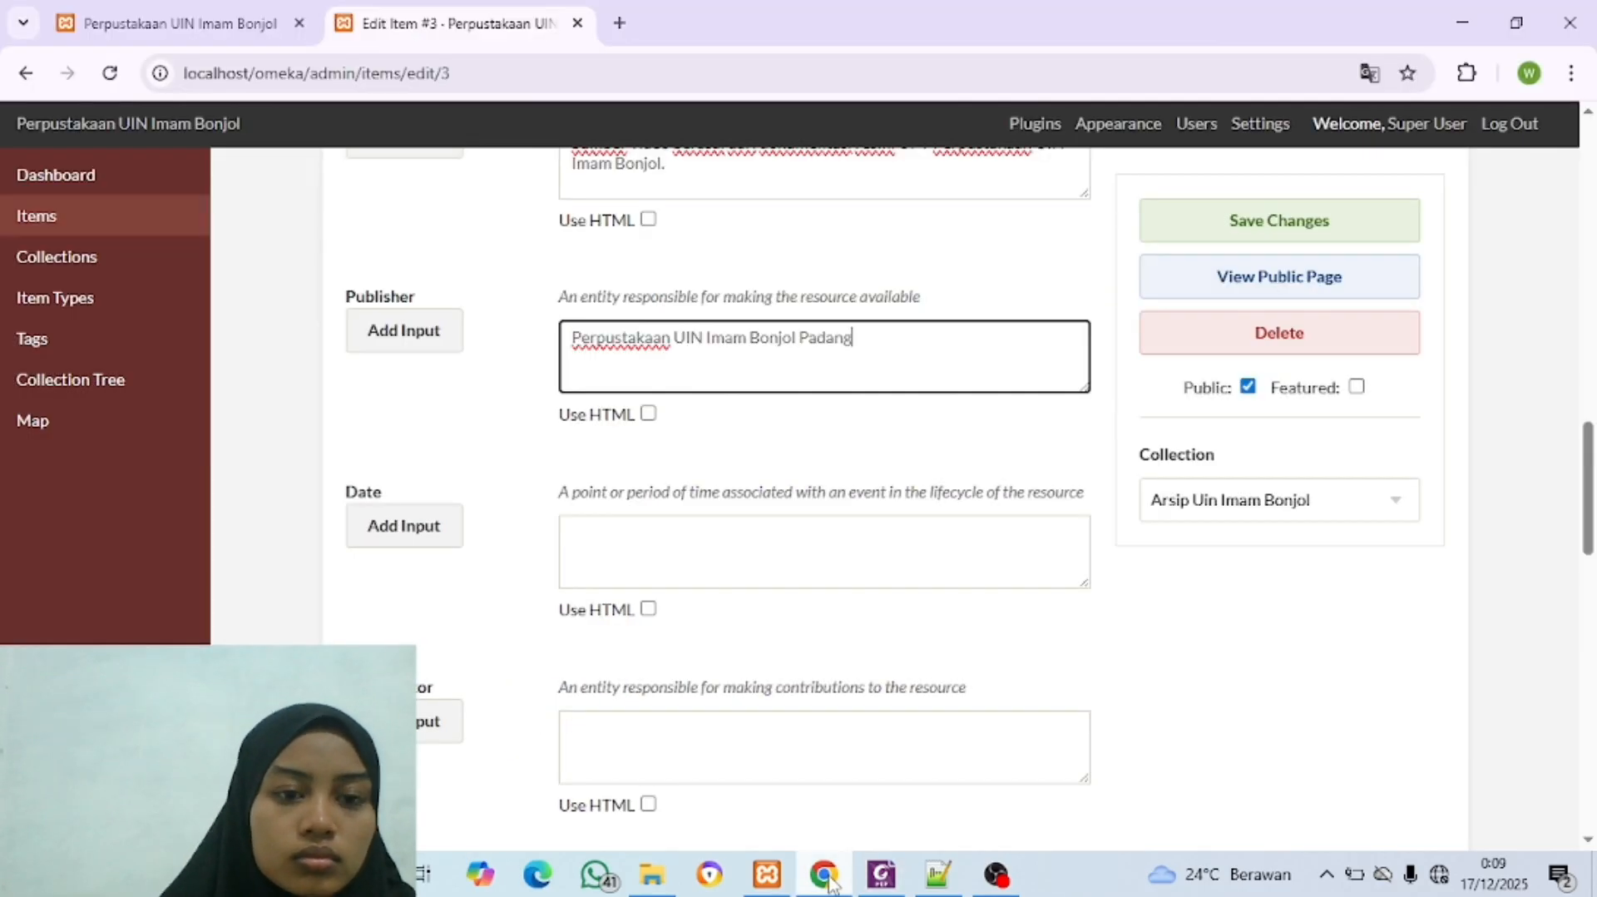
Step: Enter 2023 in the item's Date field
click(657, 563)
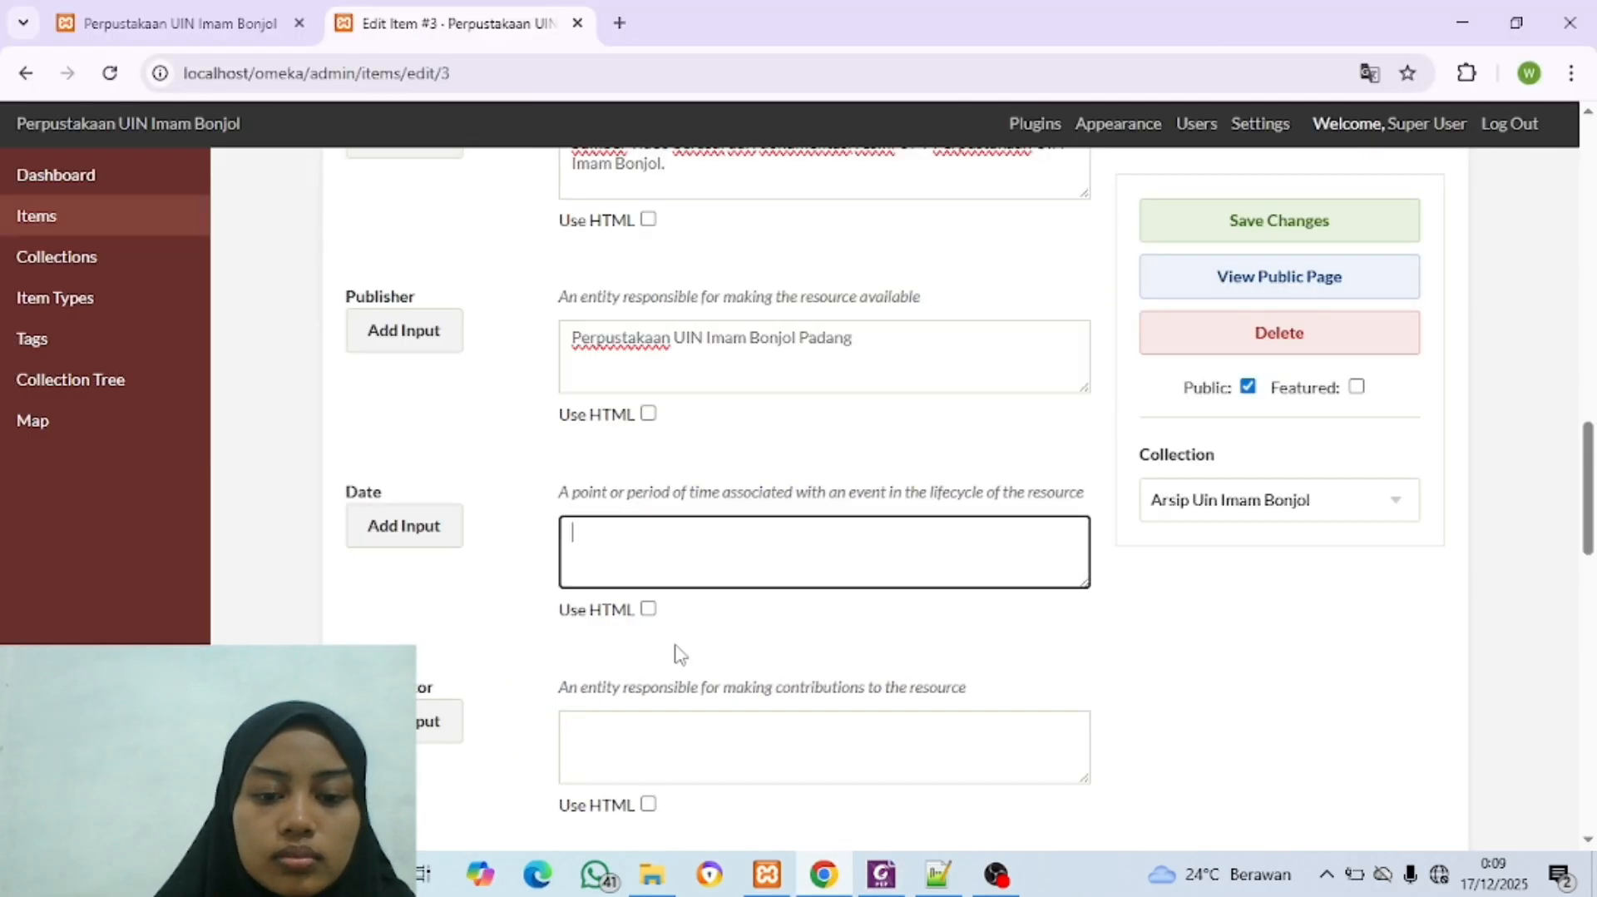
click(821, 857)
click(821, 856)
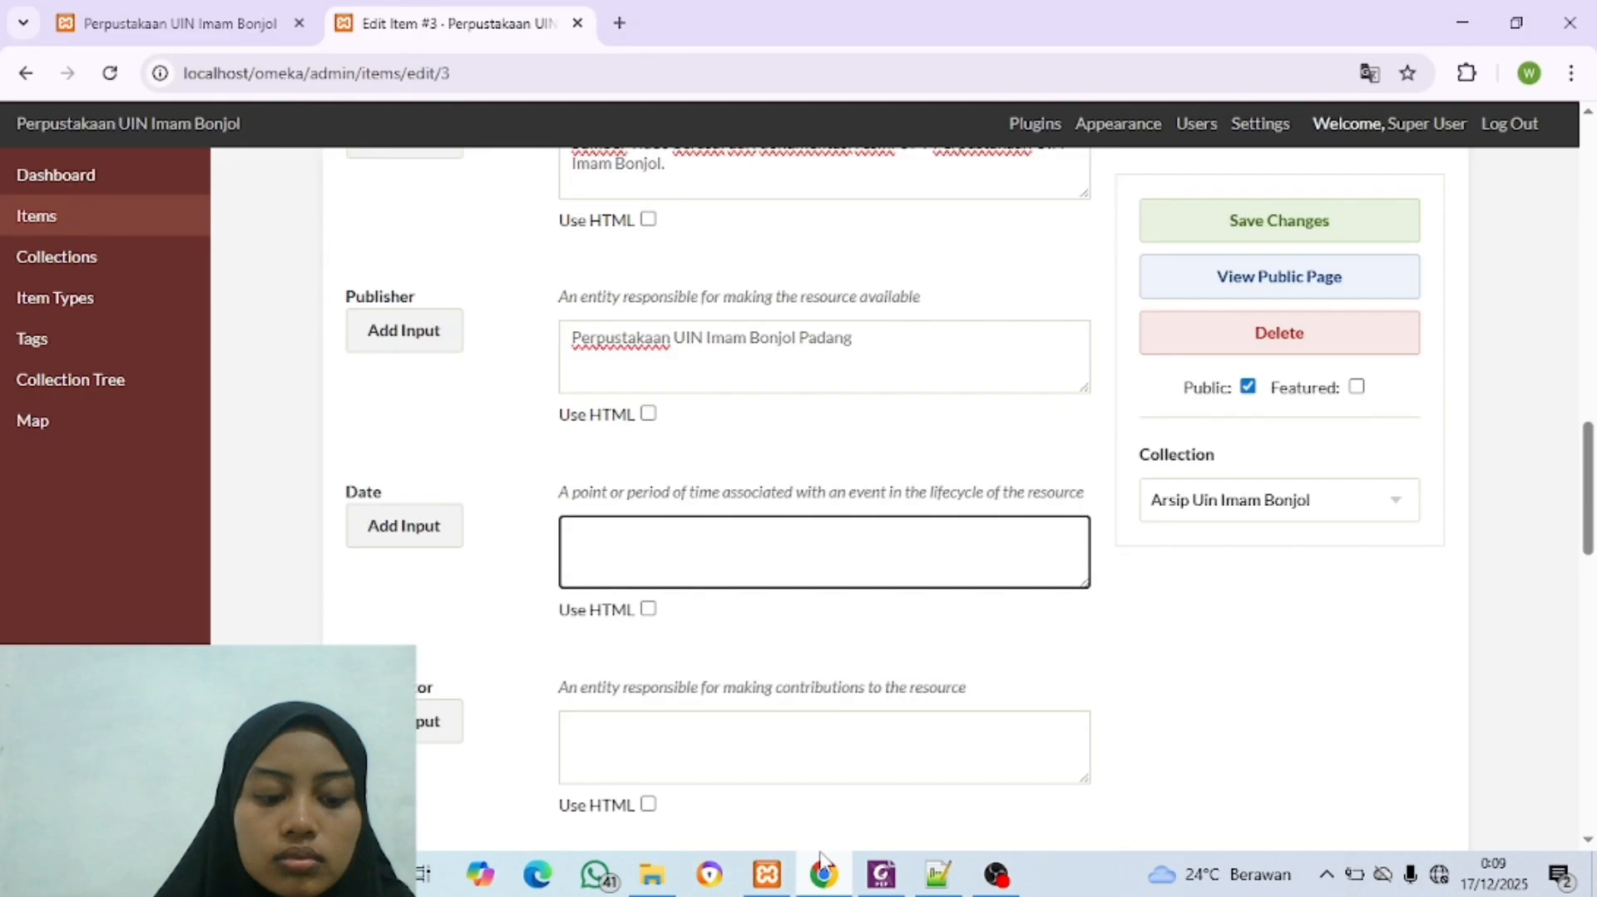
text(2023)
Step: Copy the script writer, editor, narrator and actress credit lines from the Foxit PDF into the item's Contributor field
click(822, 869)
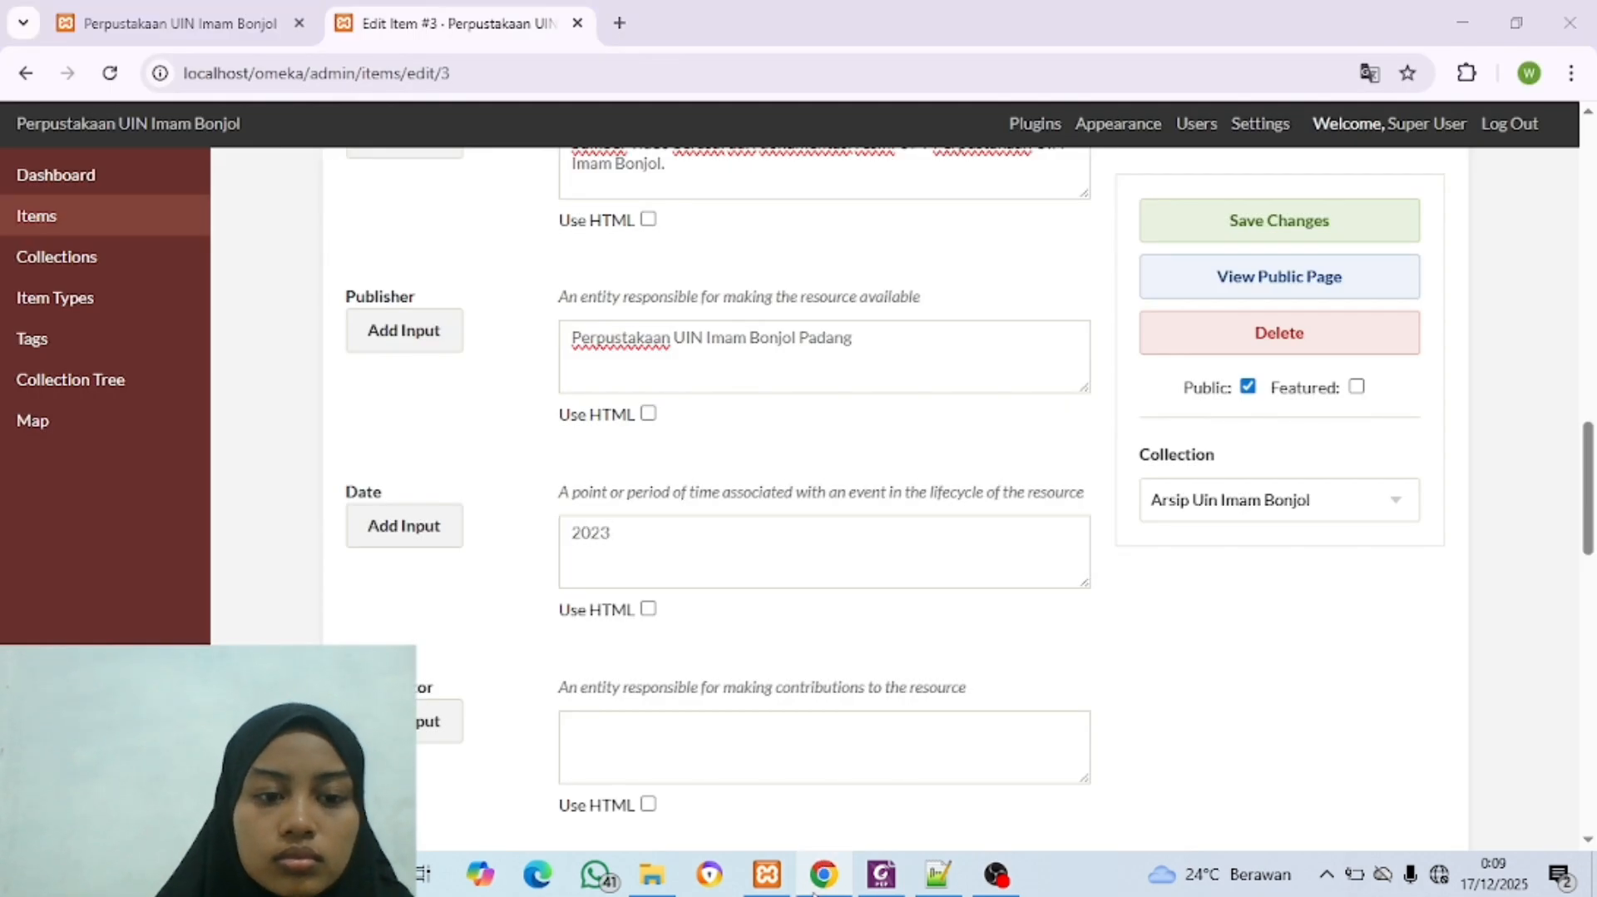
scroll(575, 431, down, 3)
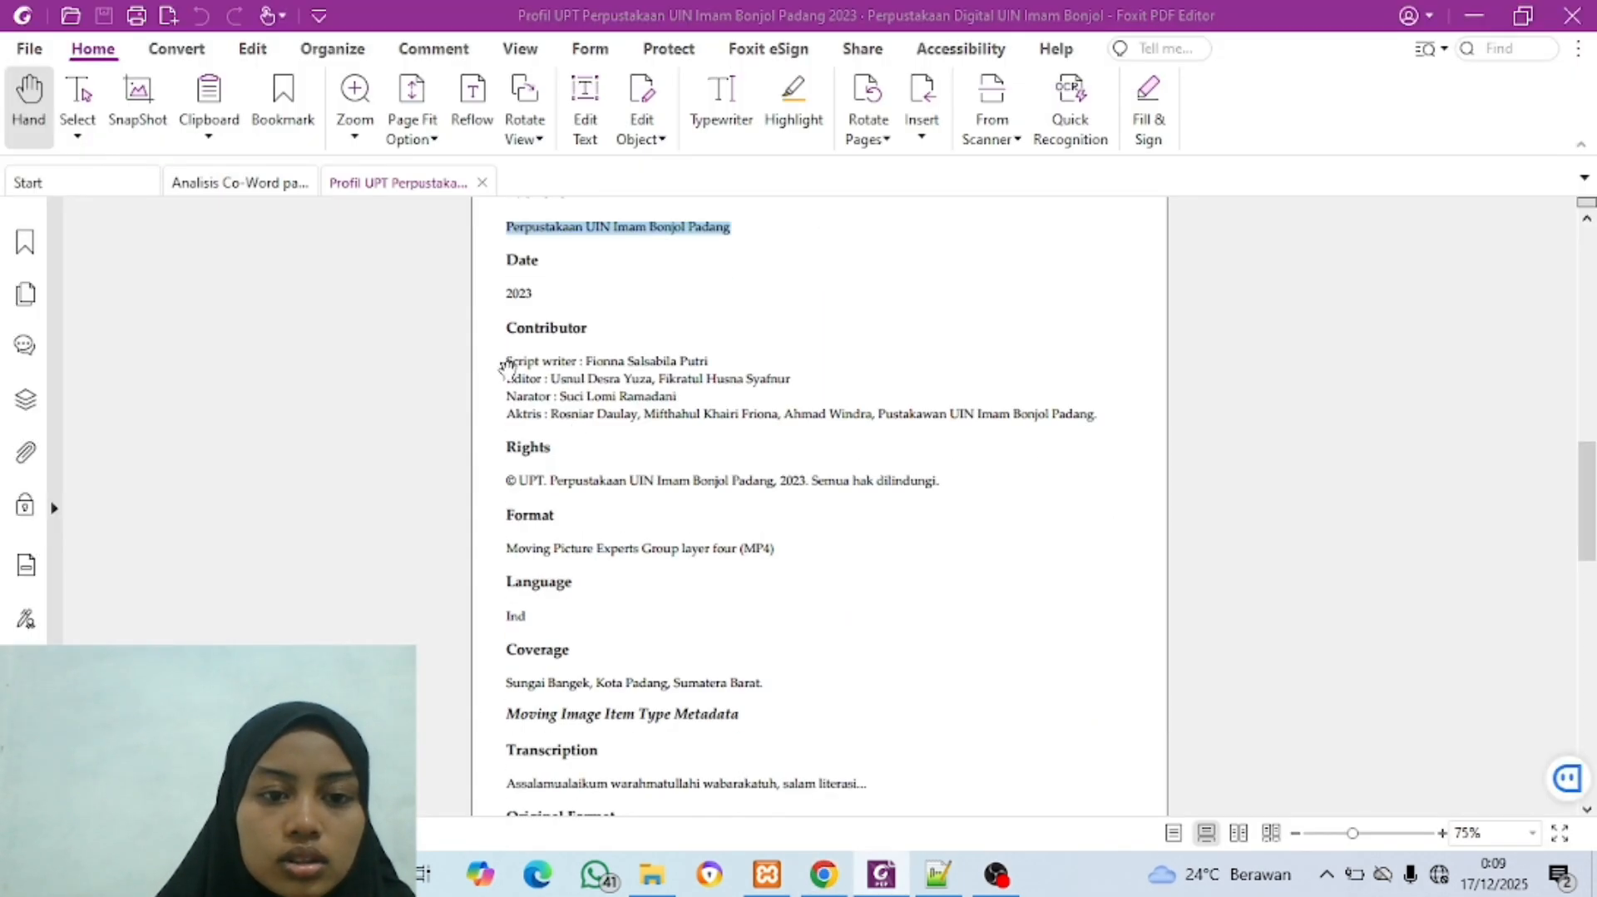
drag(508, 361, 1092, 424)
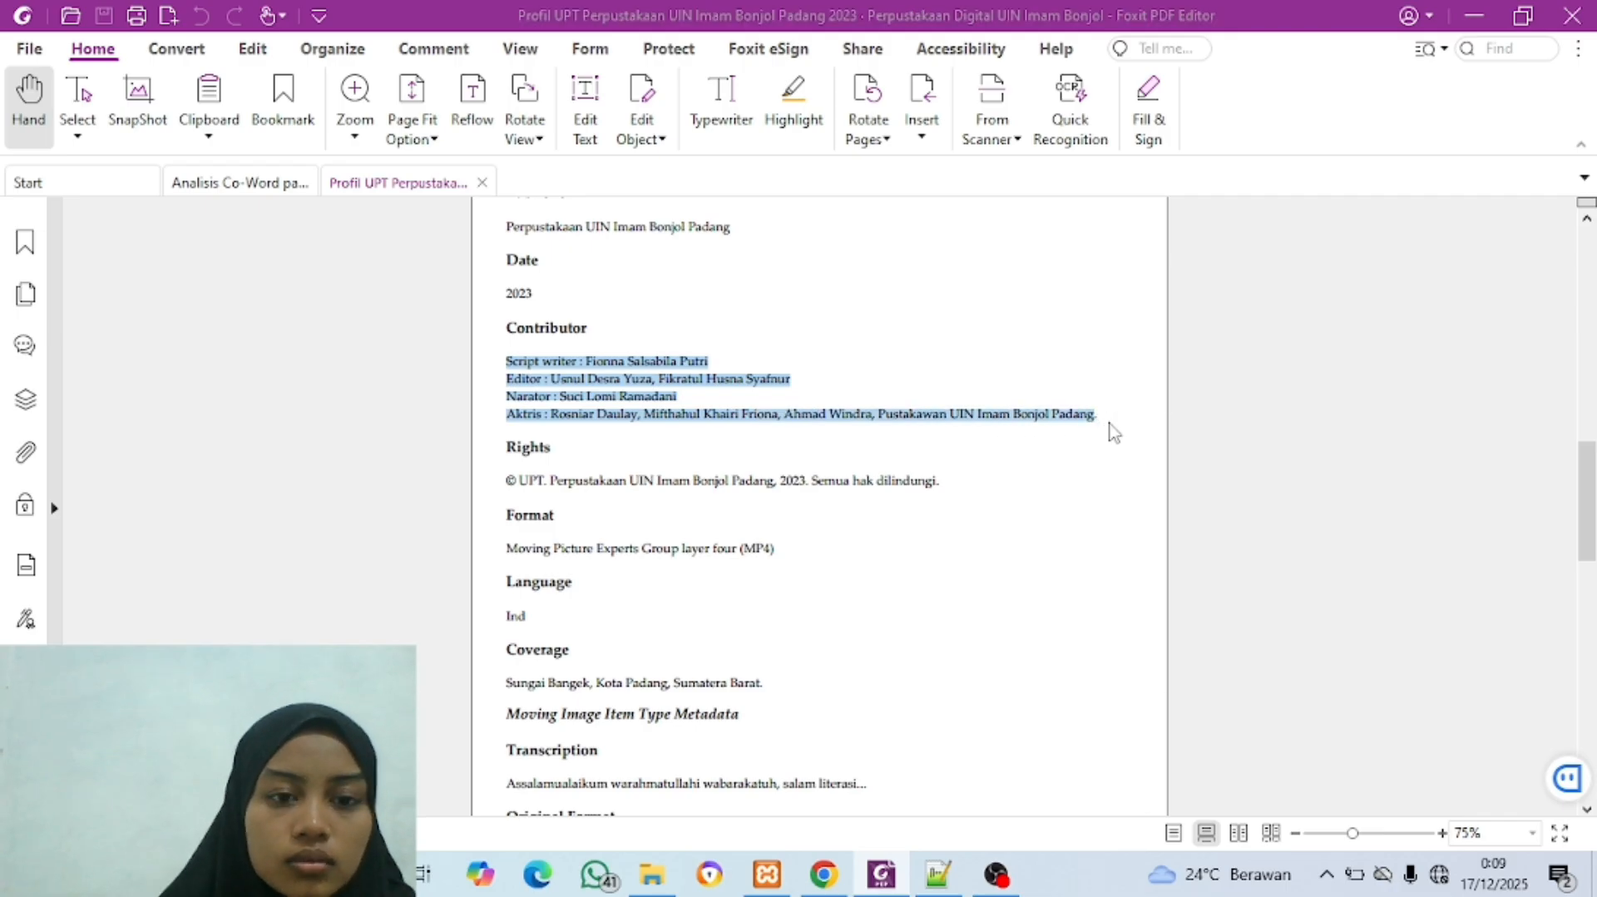
click(822, 876)
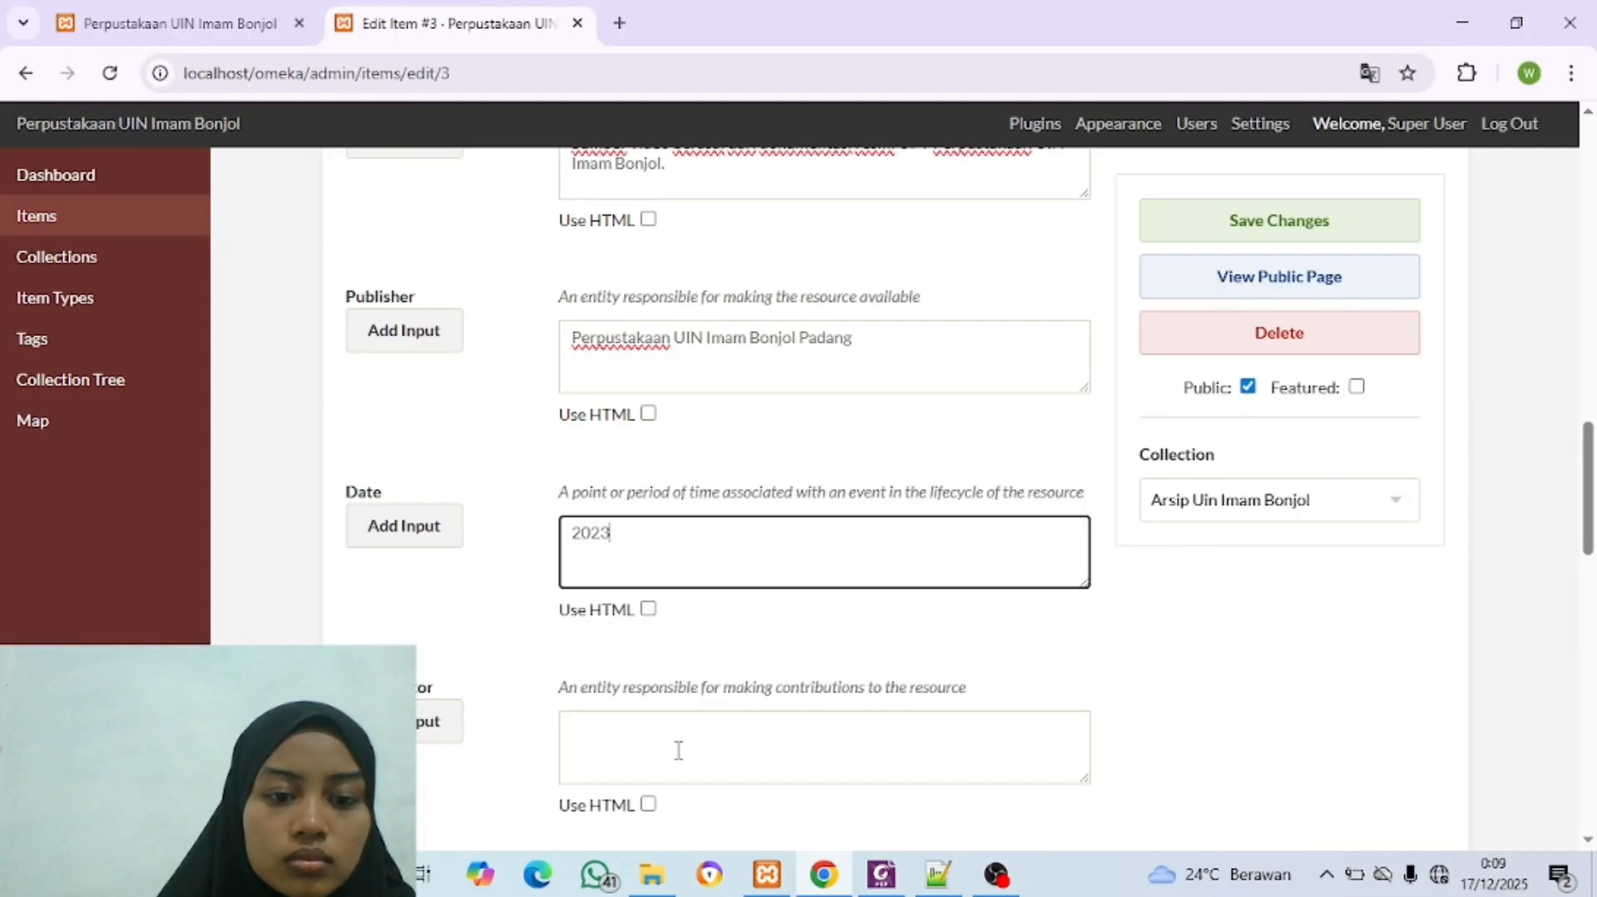
click(678, 750)
key(ctrl+v)
scroll(836, 589, down, 5)
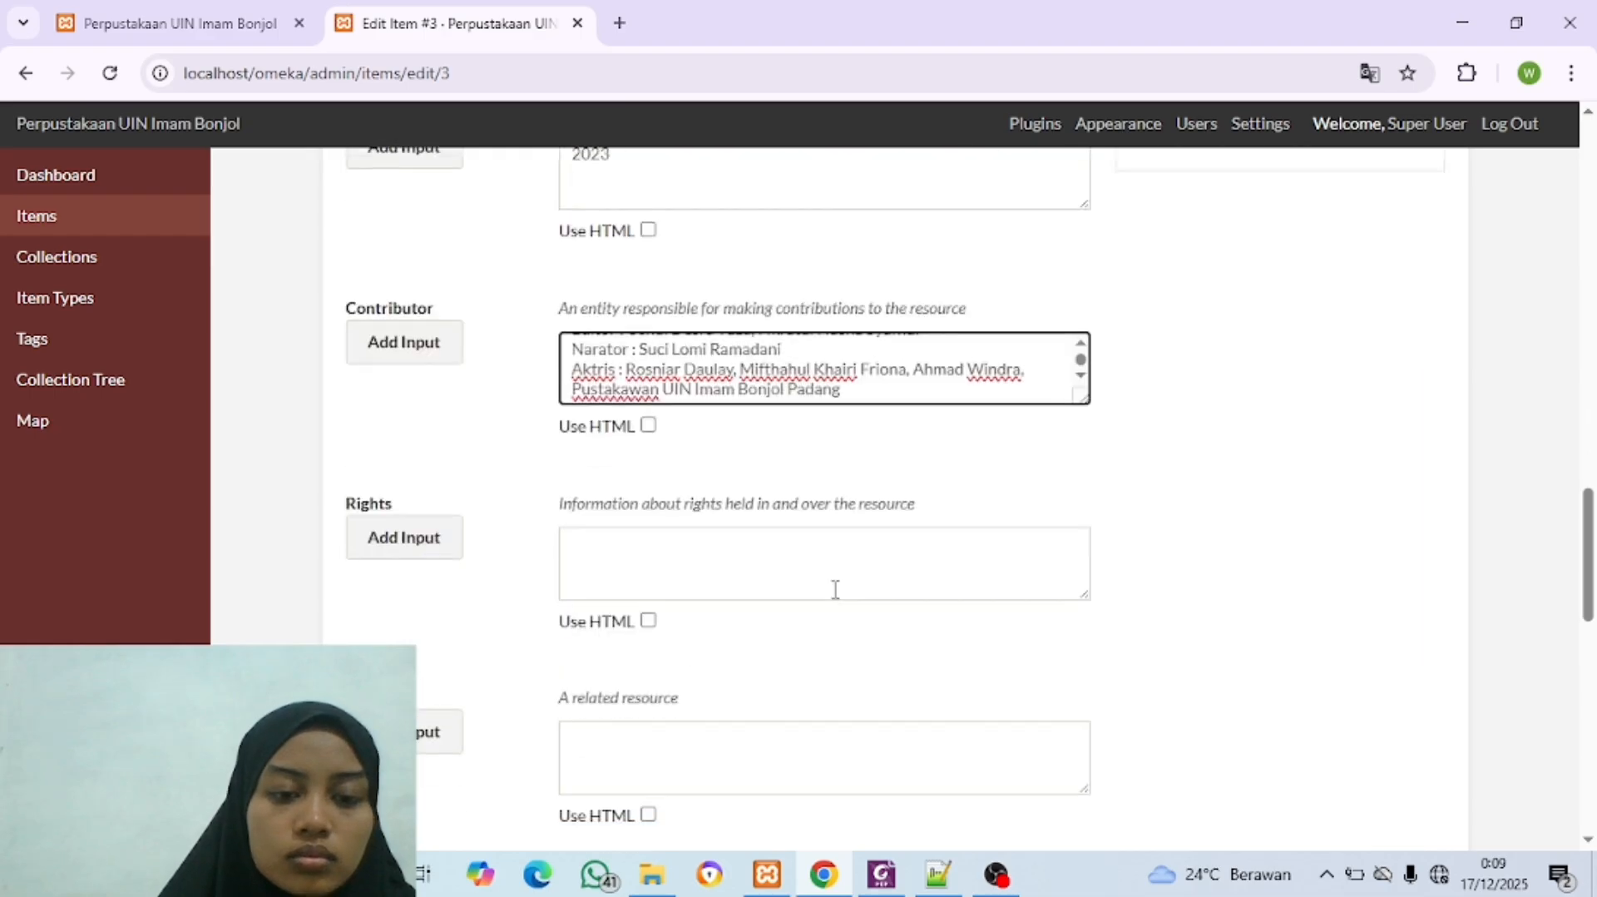
scroll(835, 589, down, 1)
scroll(803, 332, up, 1)
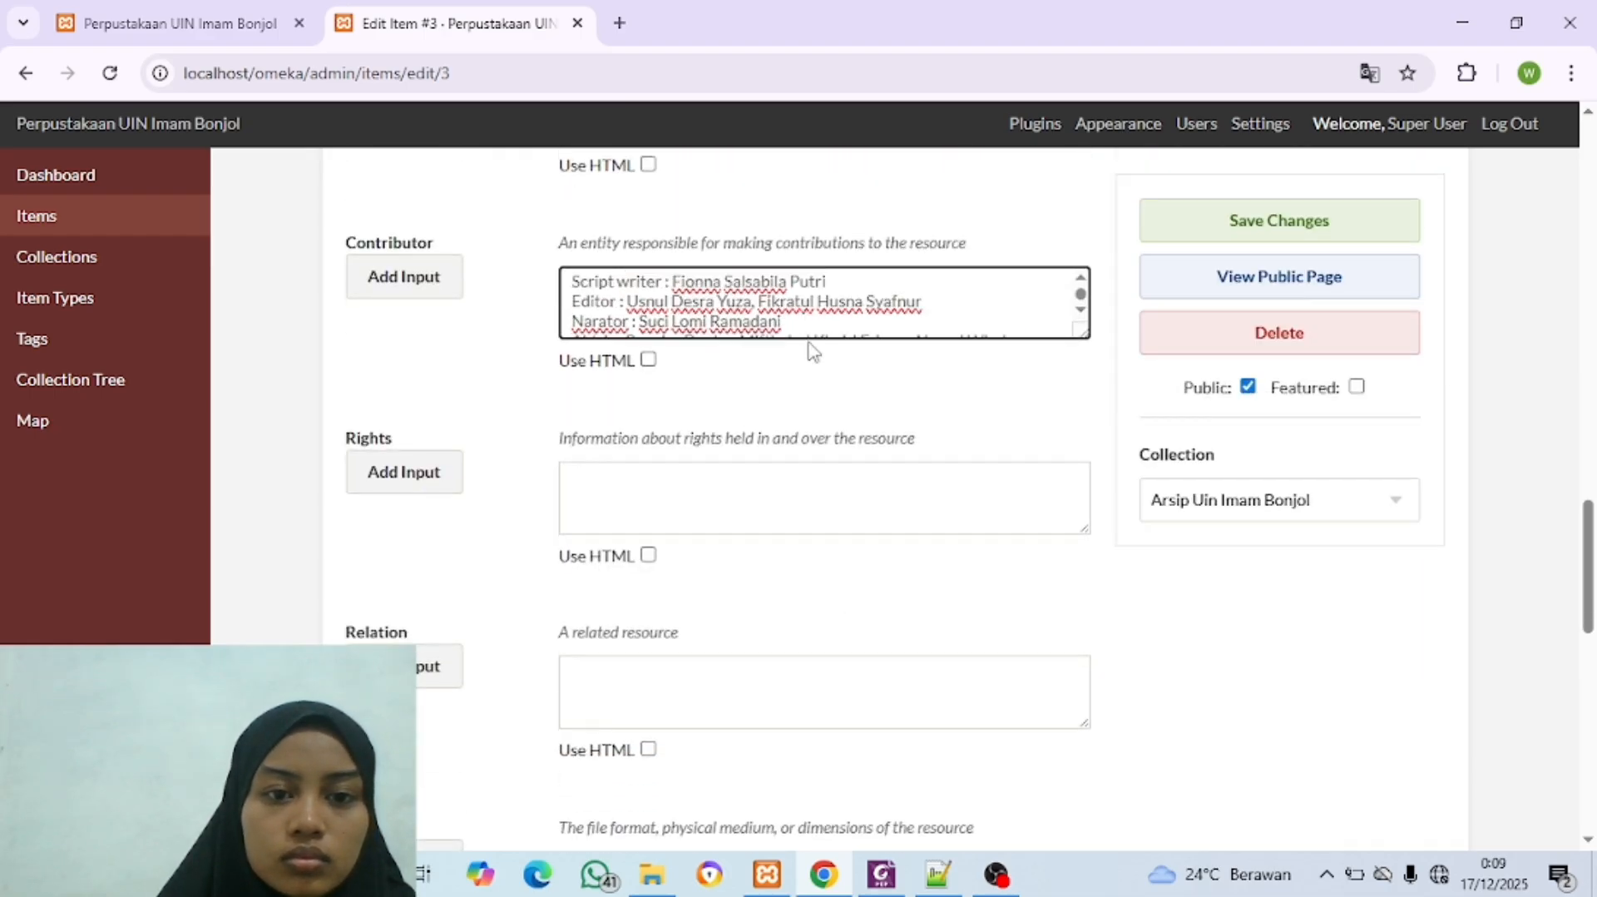
scroll(812, 330, up, 1)
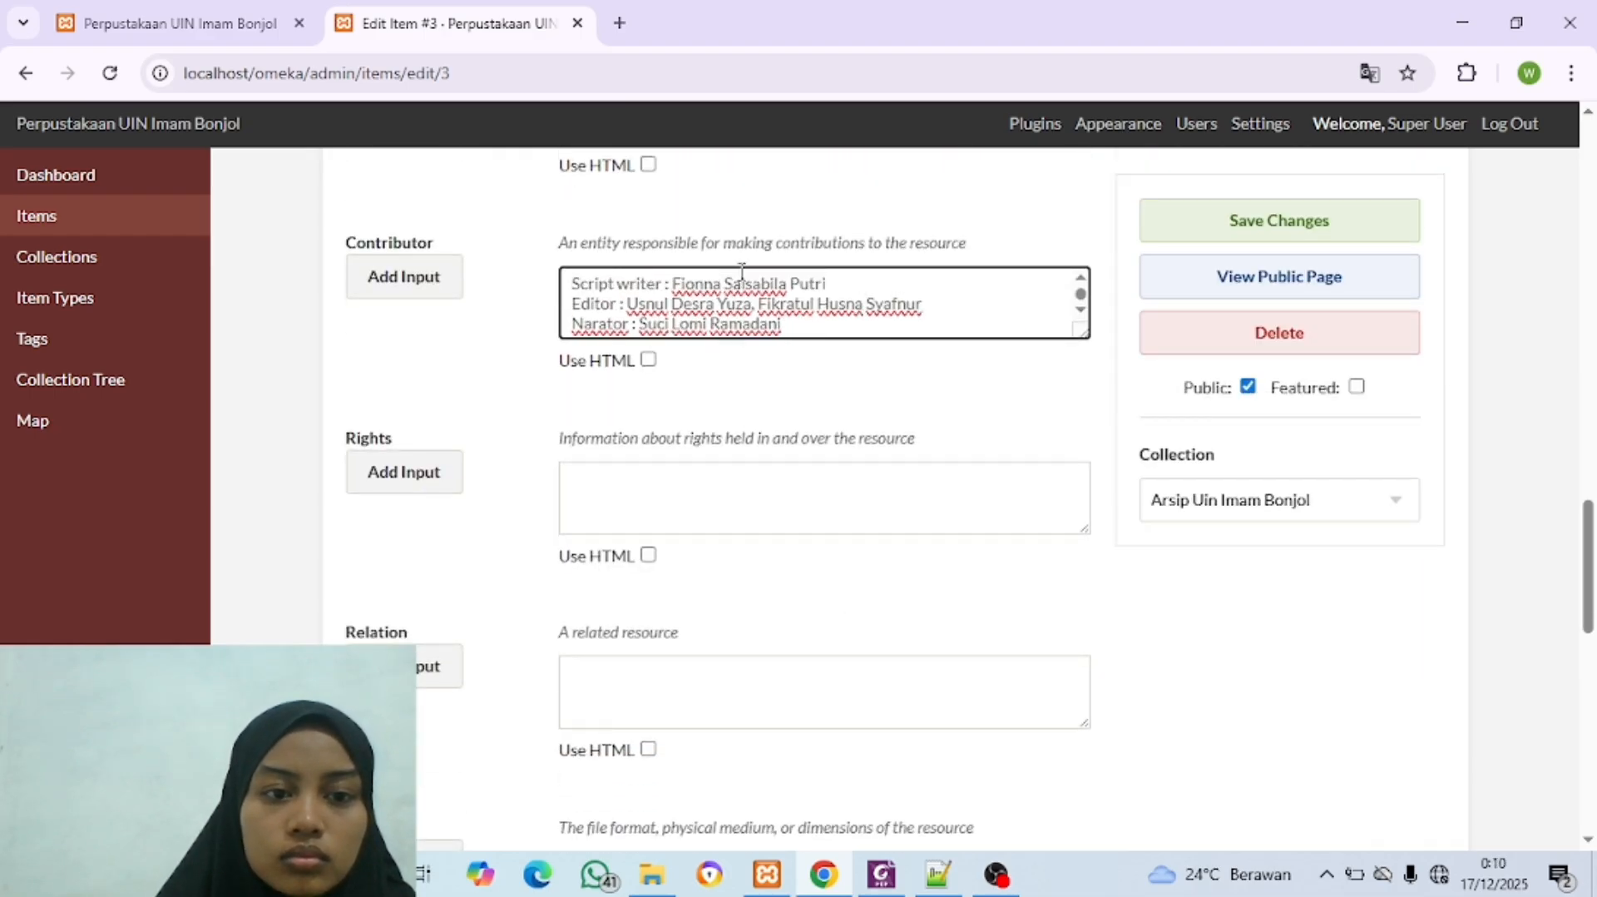
Step: Add a second Contributor input containing only the Editor credit line copied from the first one
click(396, 285)
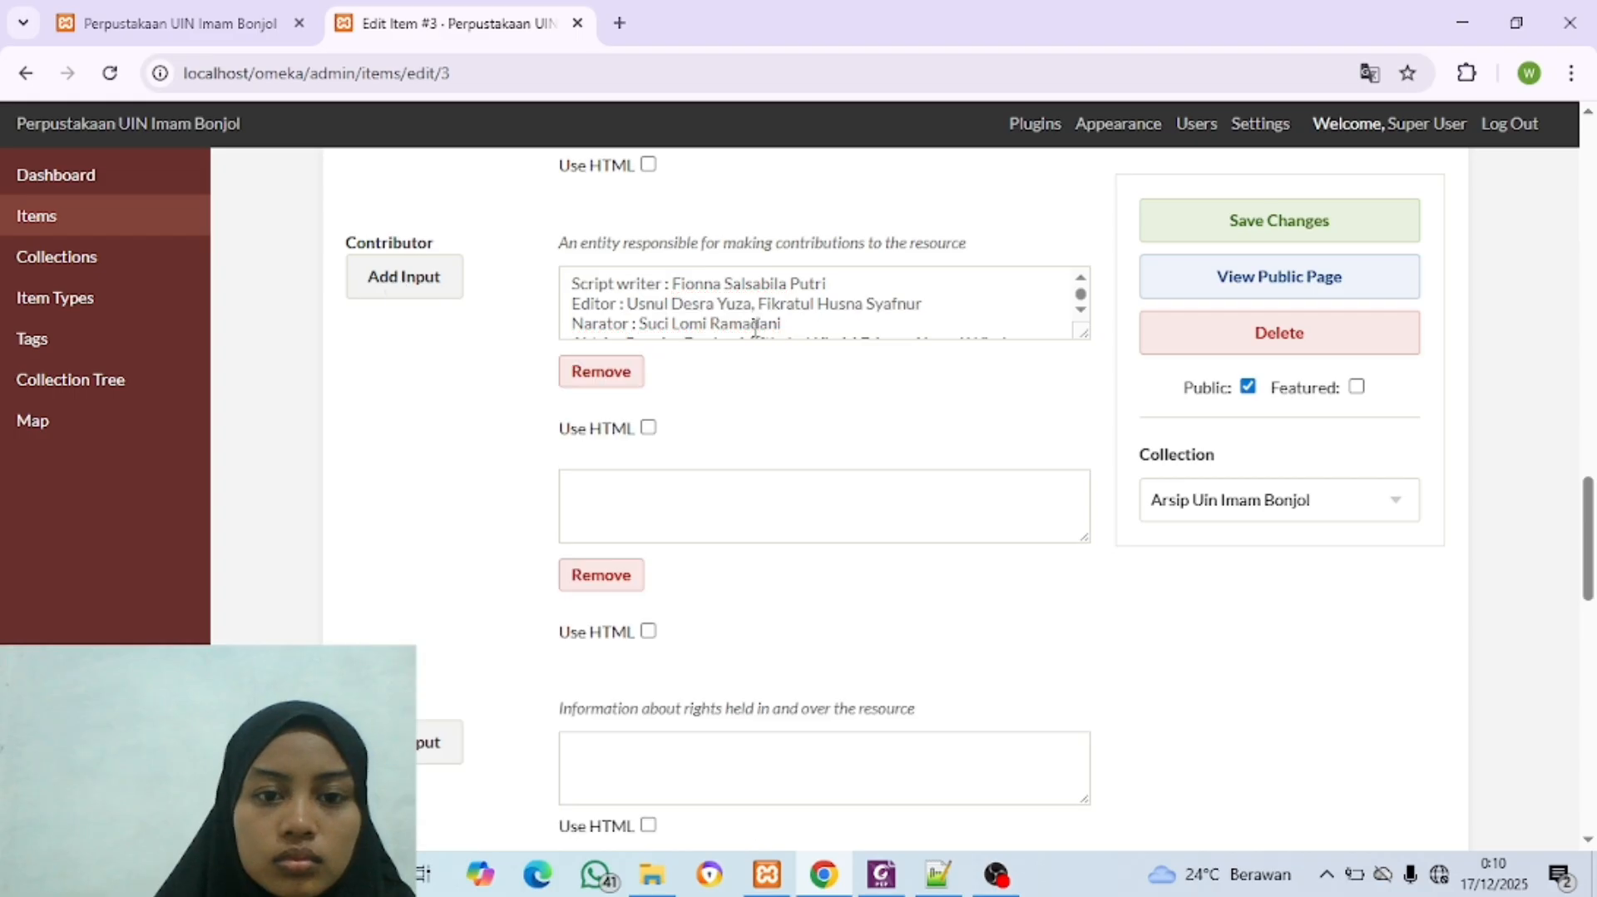
mouse_move(933, 310)
mouse_down()
mouse_move(568, 314)
mouse_move(1031, 324)
mouse_move(924, 319)
mouse_up()
key(ctrl+c)
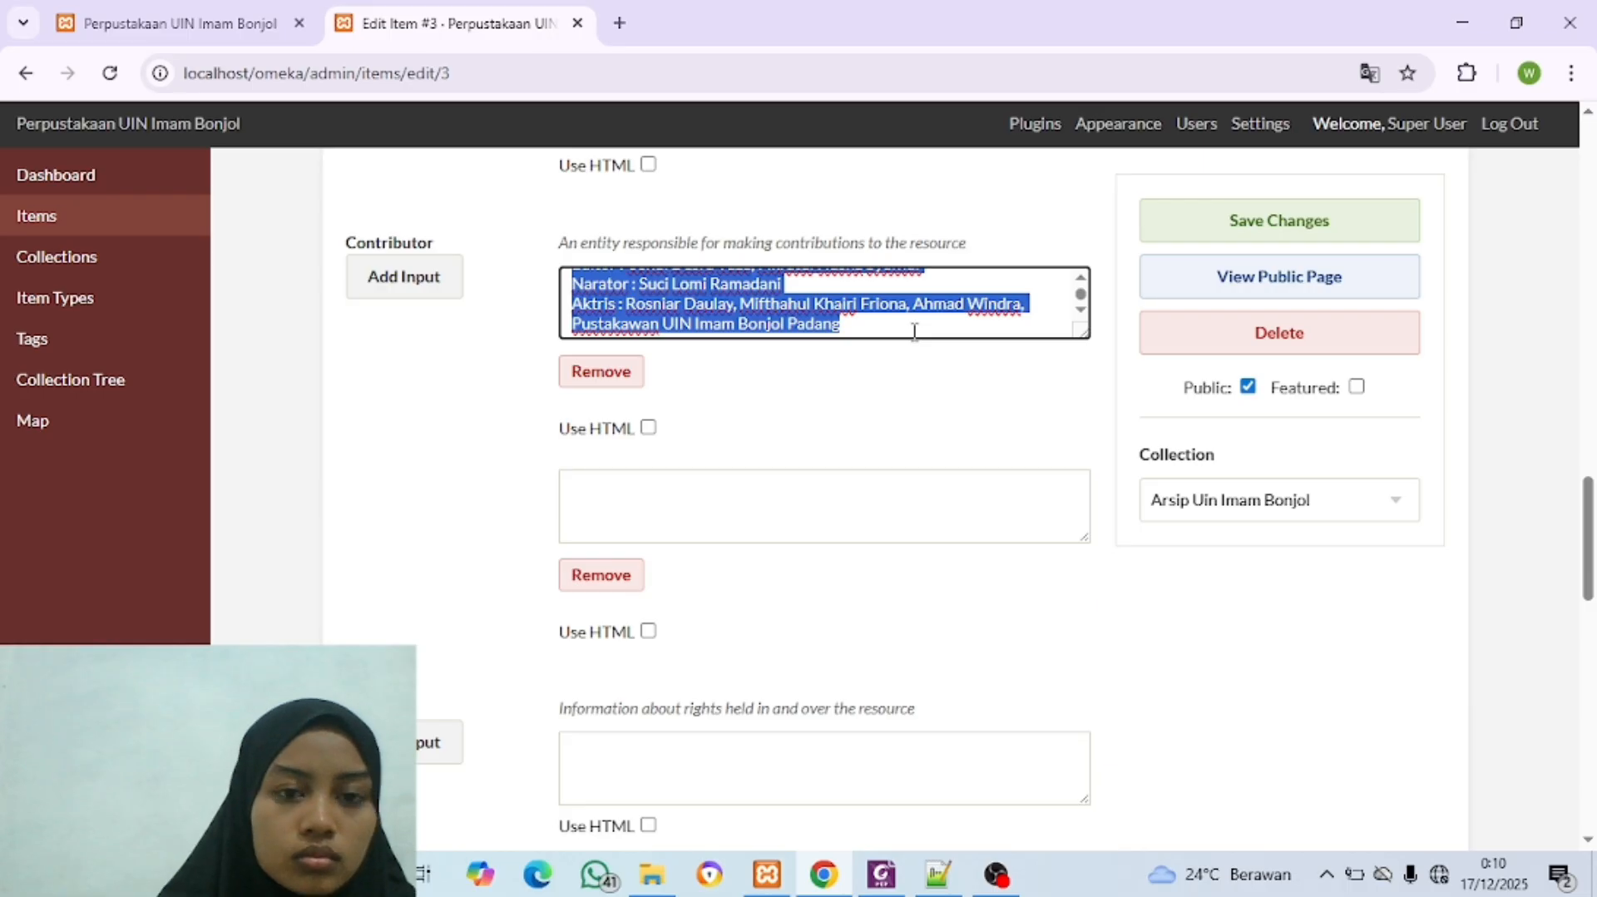
scroll(914, 331, up, 1)
click(643, 481)
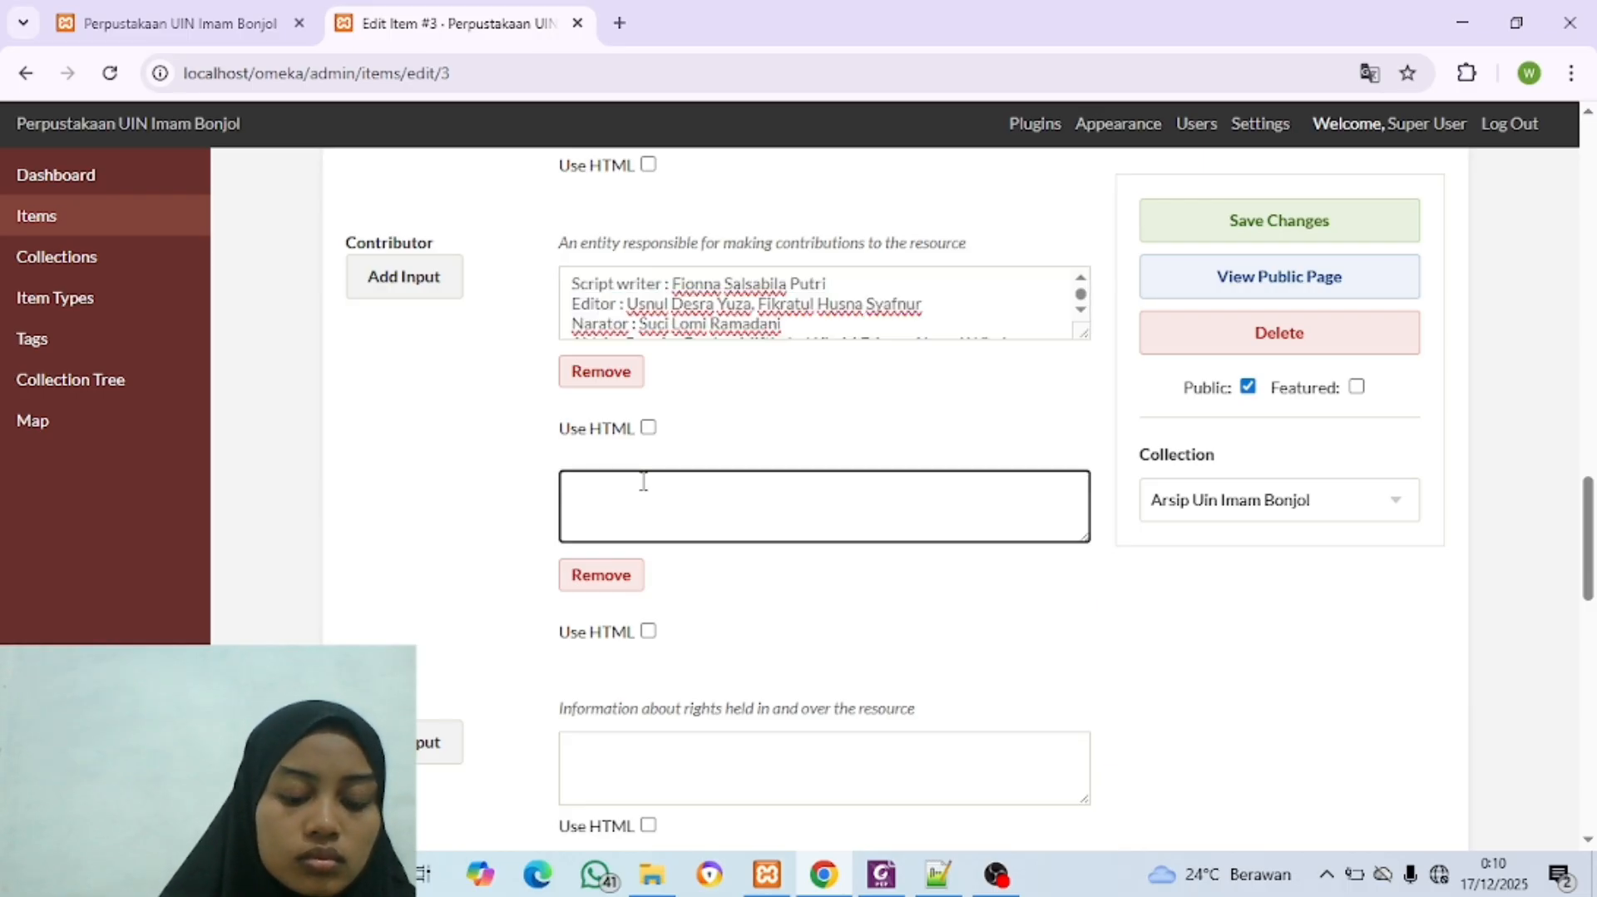
key(ctrl+v)
scroll(684, 514, up, 1)
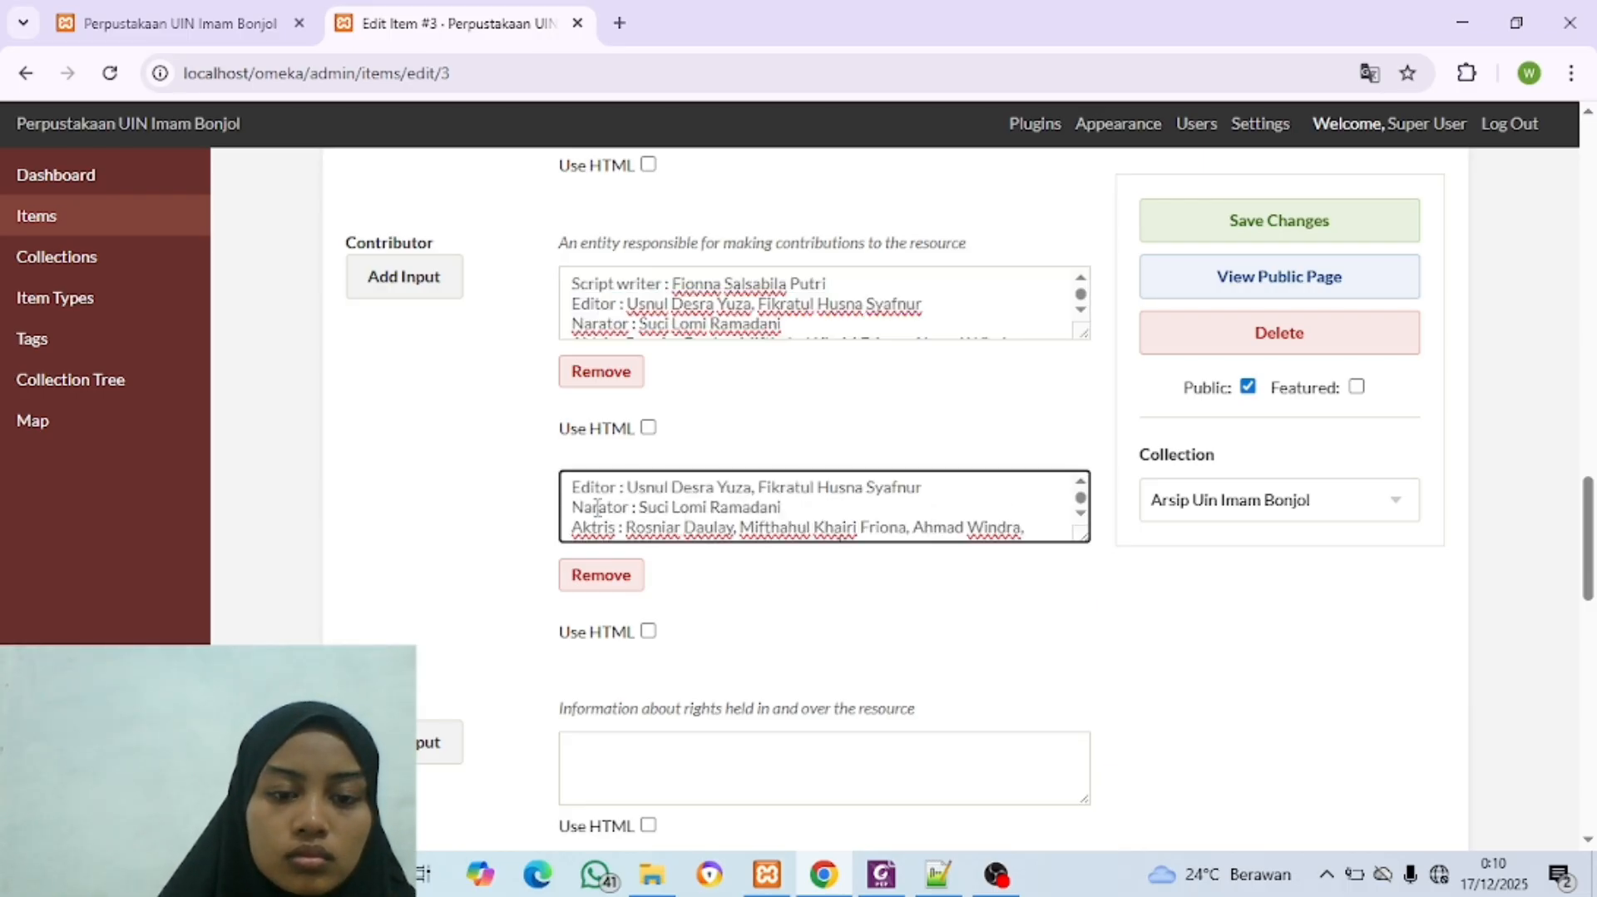
drag(573, 508, 909, 584)
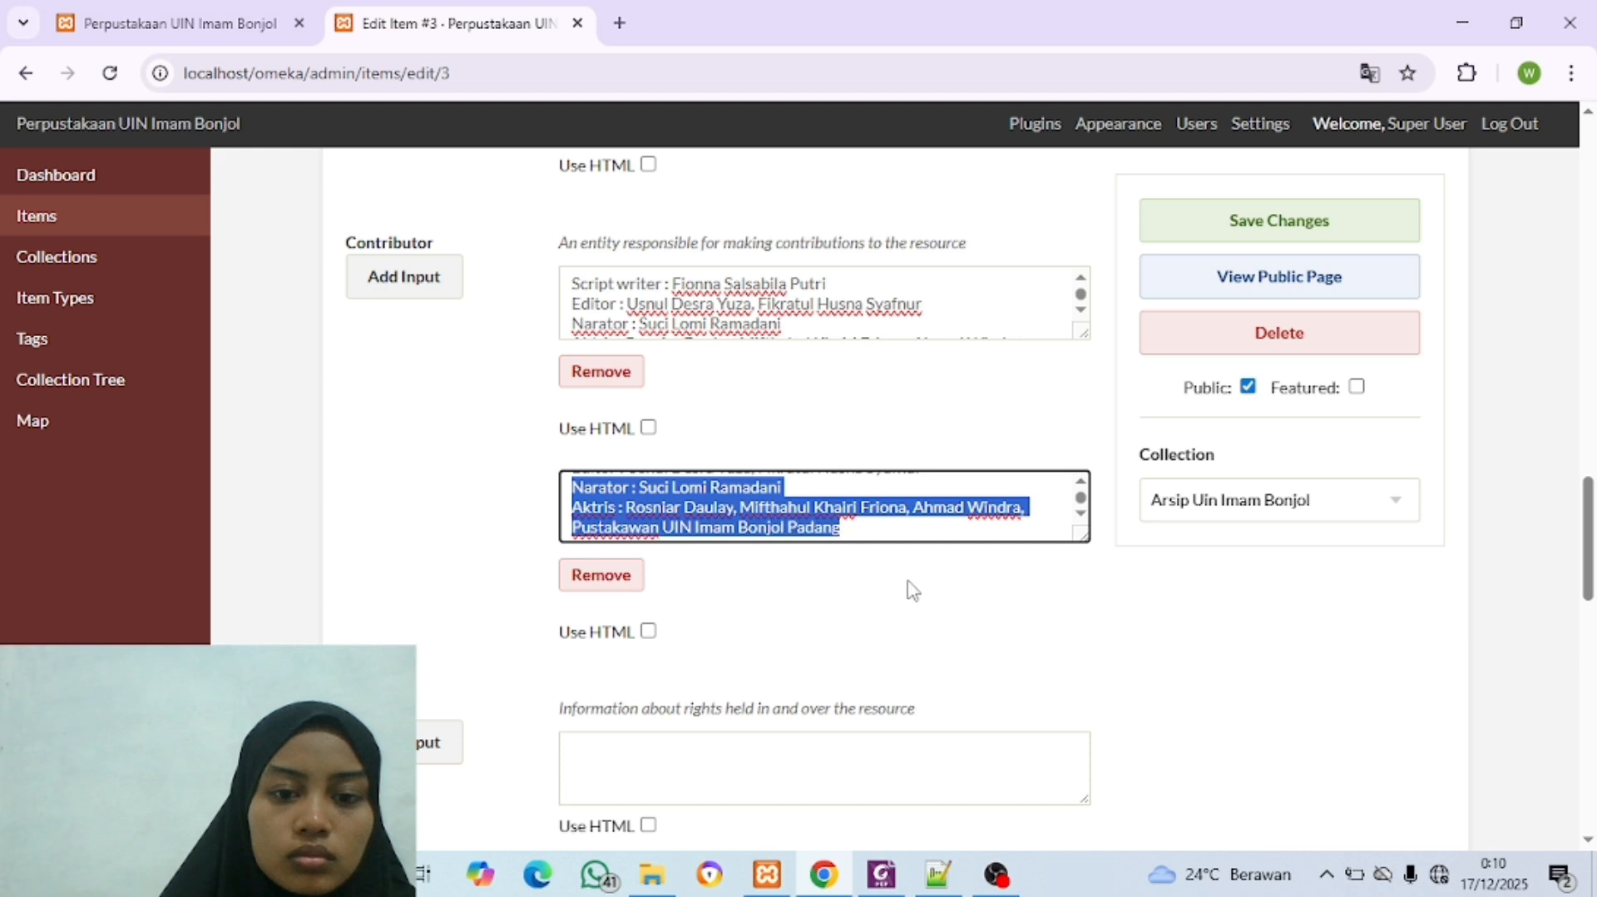
key(BackSpace)
Step: Add a third Contributor input and copy the Narator credit line into it
click(414, 285)
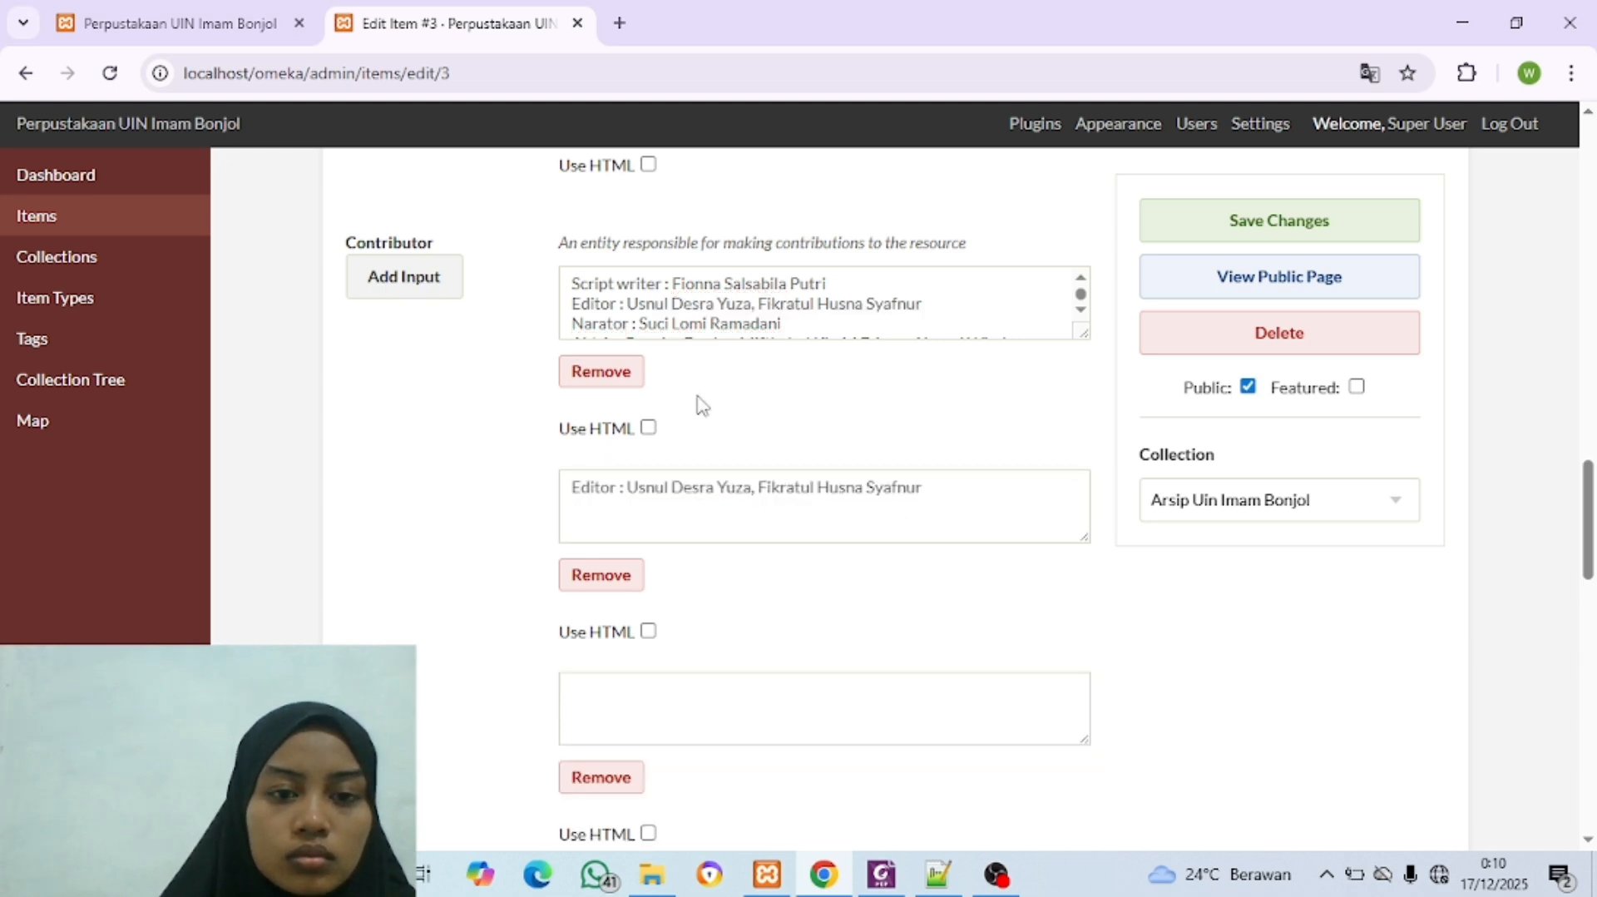
scroll(612, 325, down, 1)
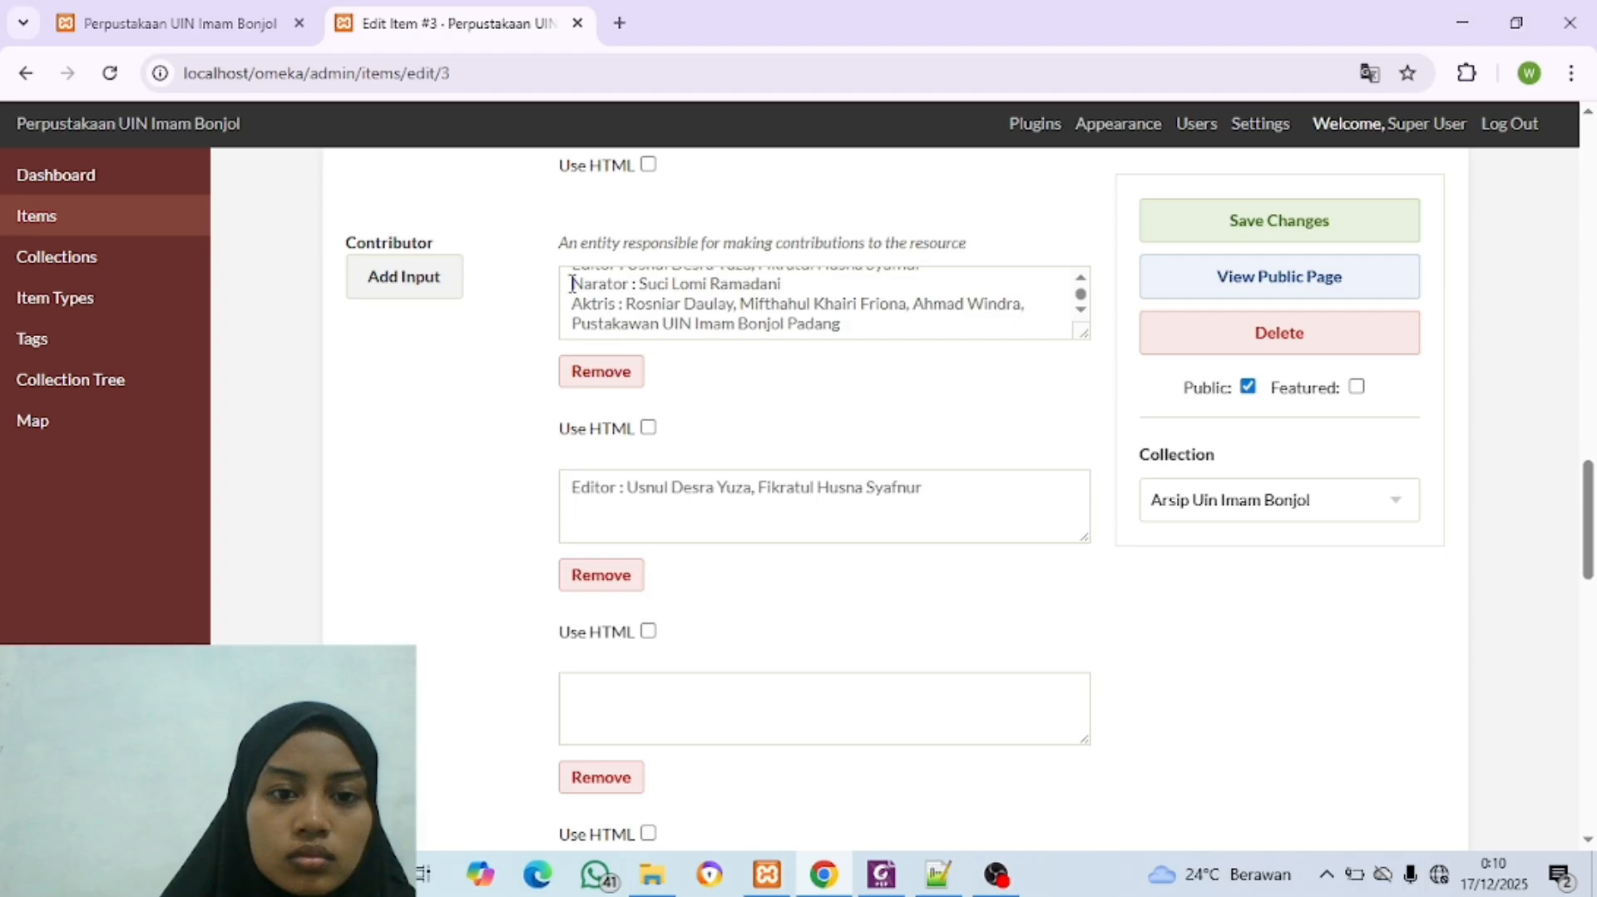
drag(572, 283, 779, 284)
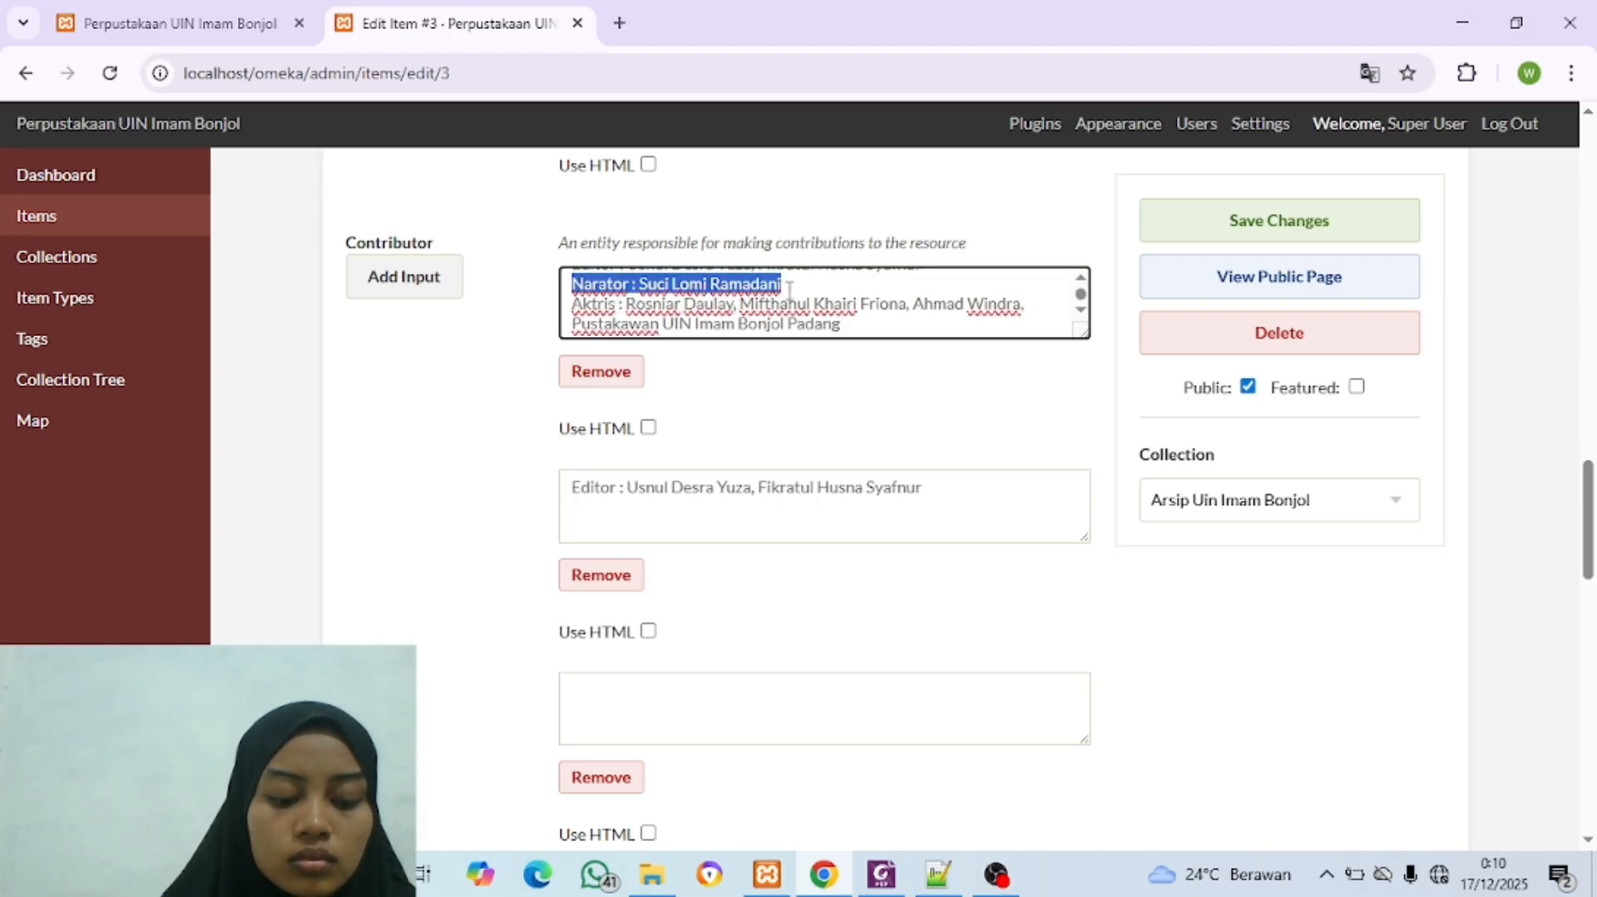
key(ctrl+c)
click(624, 702)
key(ctrl+v)
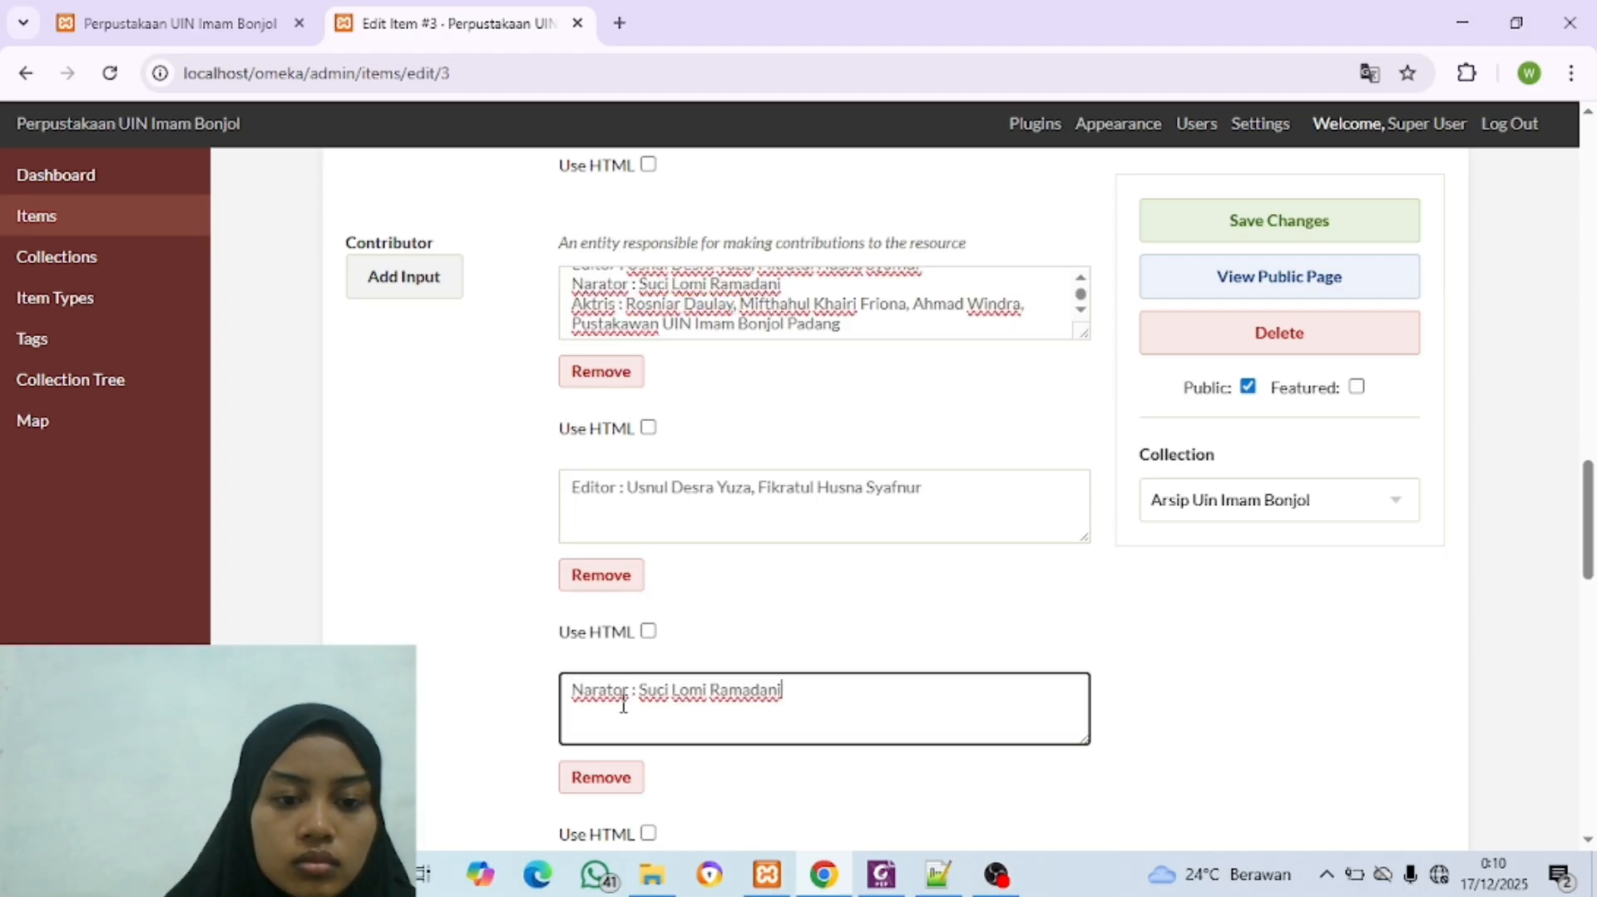
Step: Add a fourth Contributor input and copy the Aktris credit line into it
scroll(624, 703, down, 3)
scroll(527, 588, up, 5)
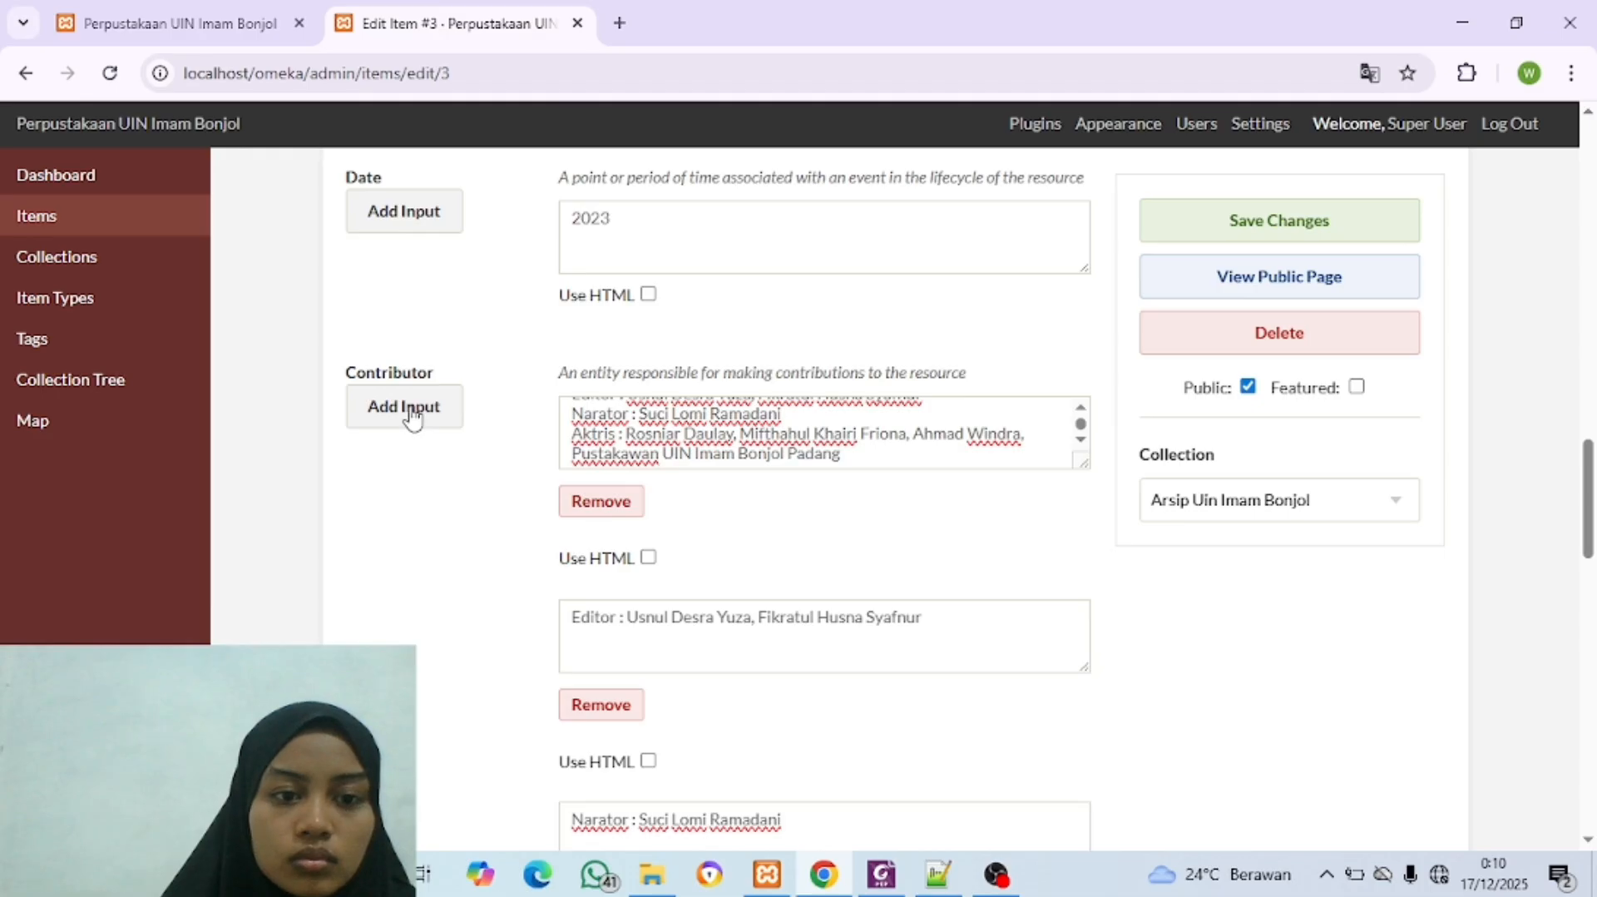
click(412, 408)
scroll(825, 525, down, 4)
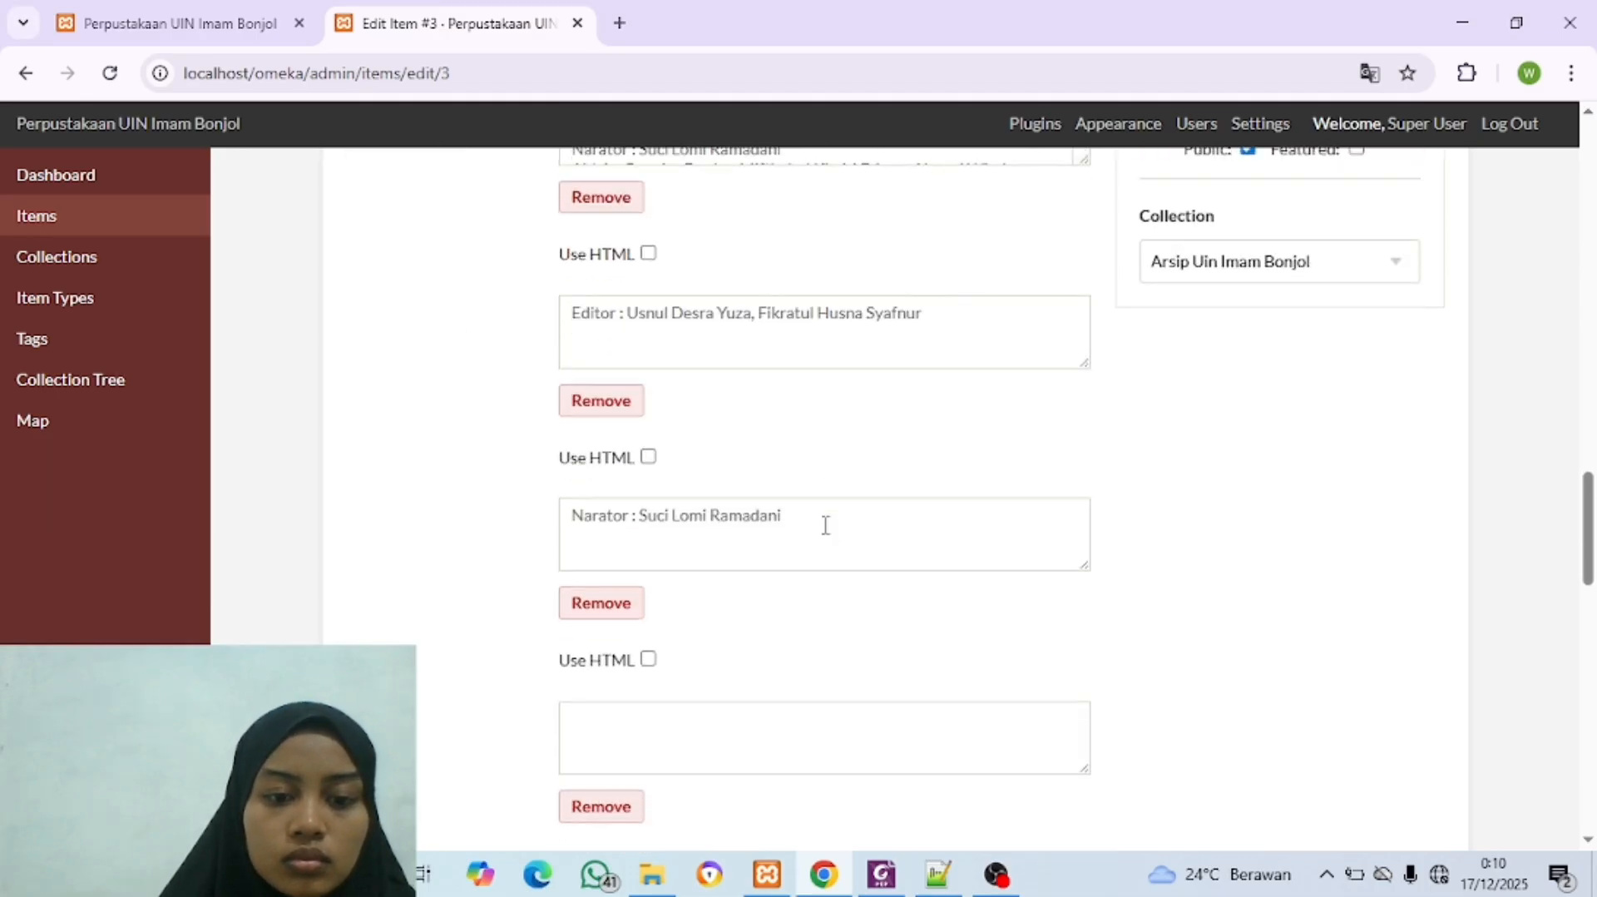
scroll(825, 525, up, 4)
scroll(801, 519, down, 1)
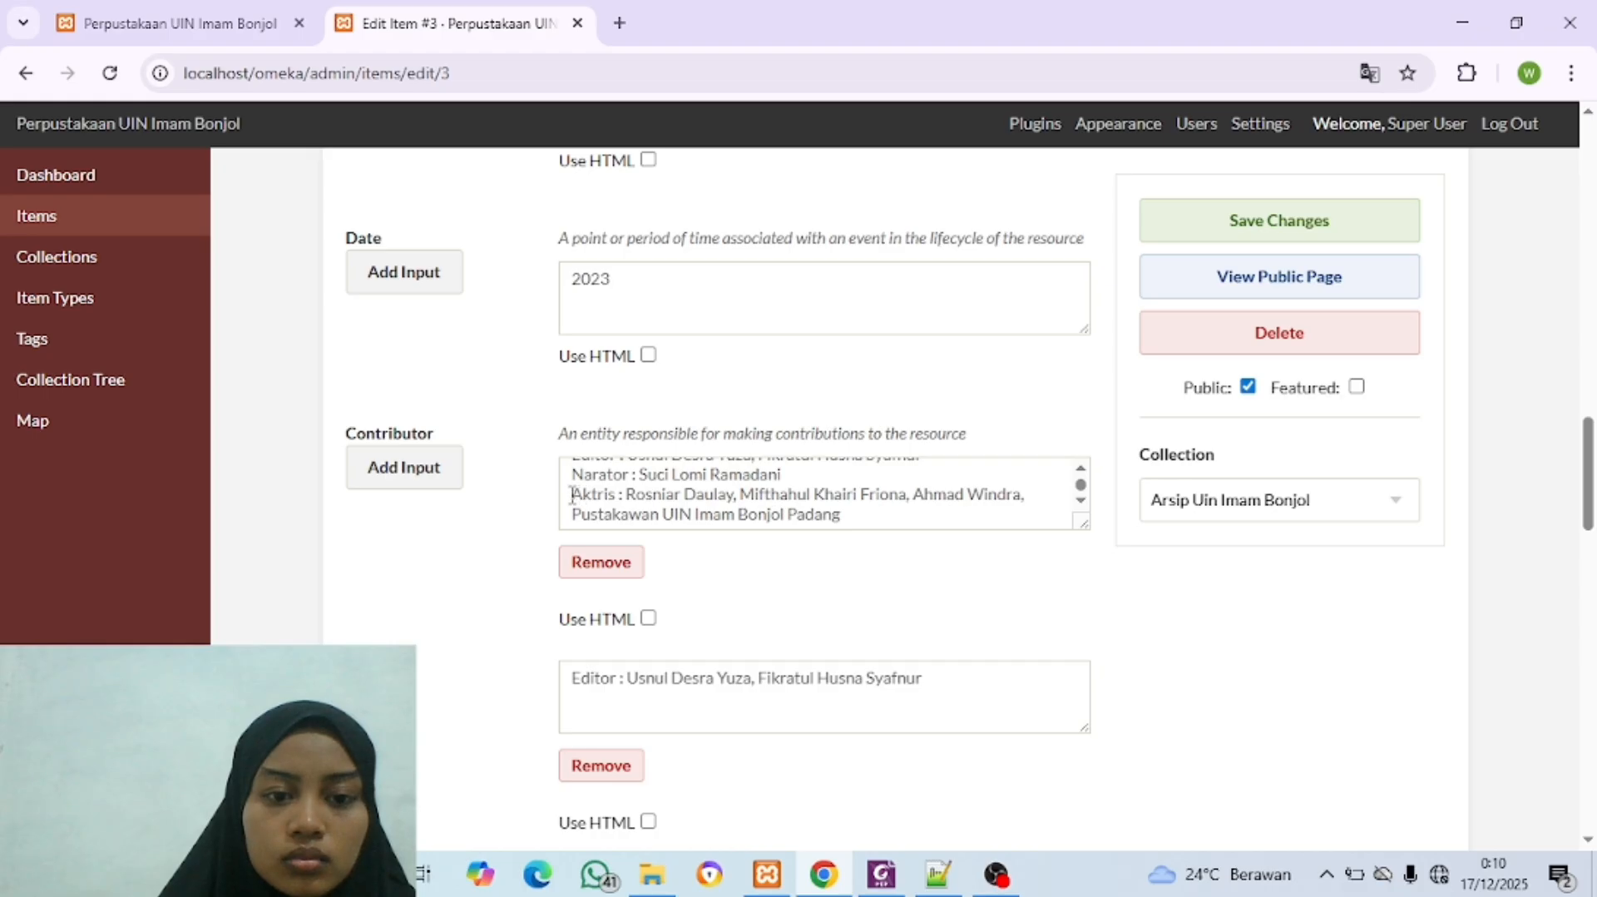
drag(572, 496, 1034, 506)
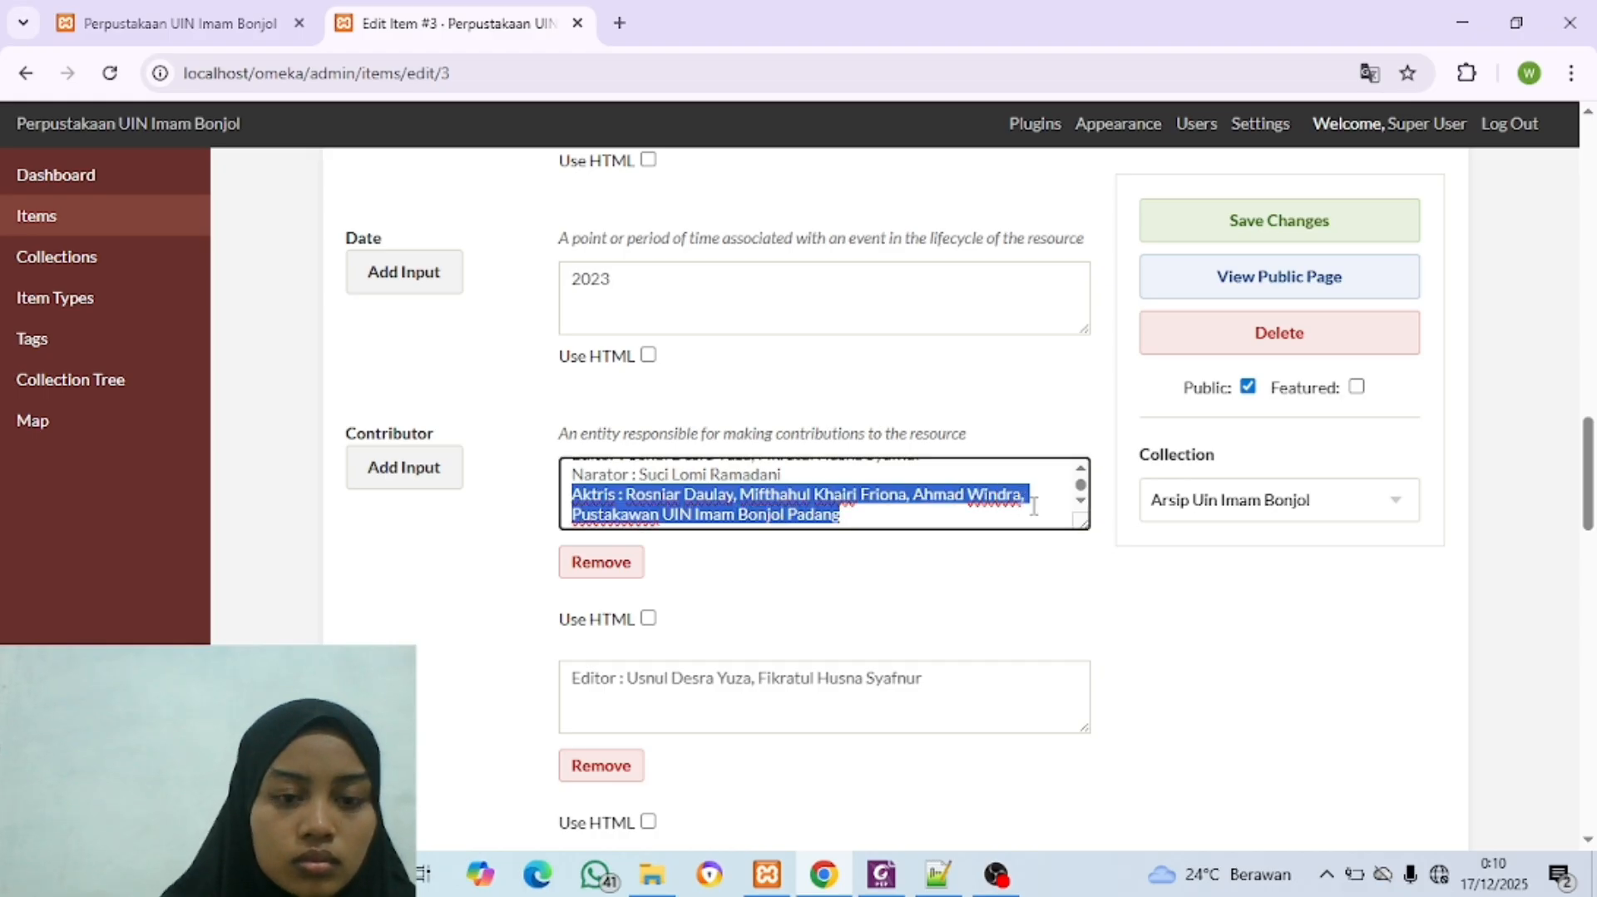
scroll(478, 601, down, 6)
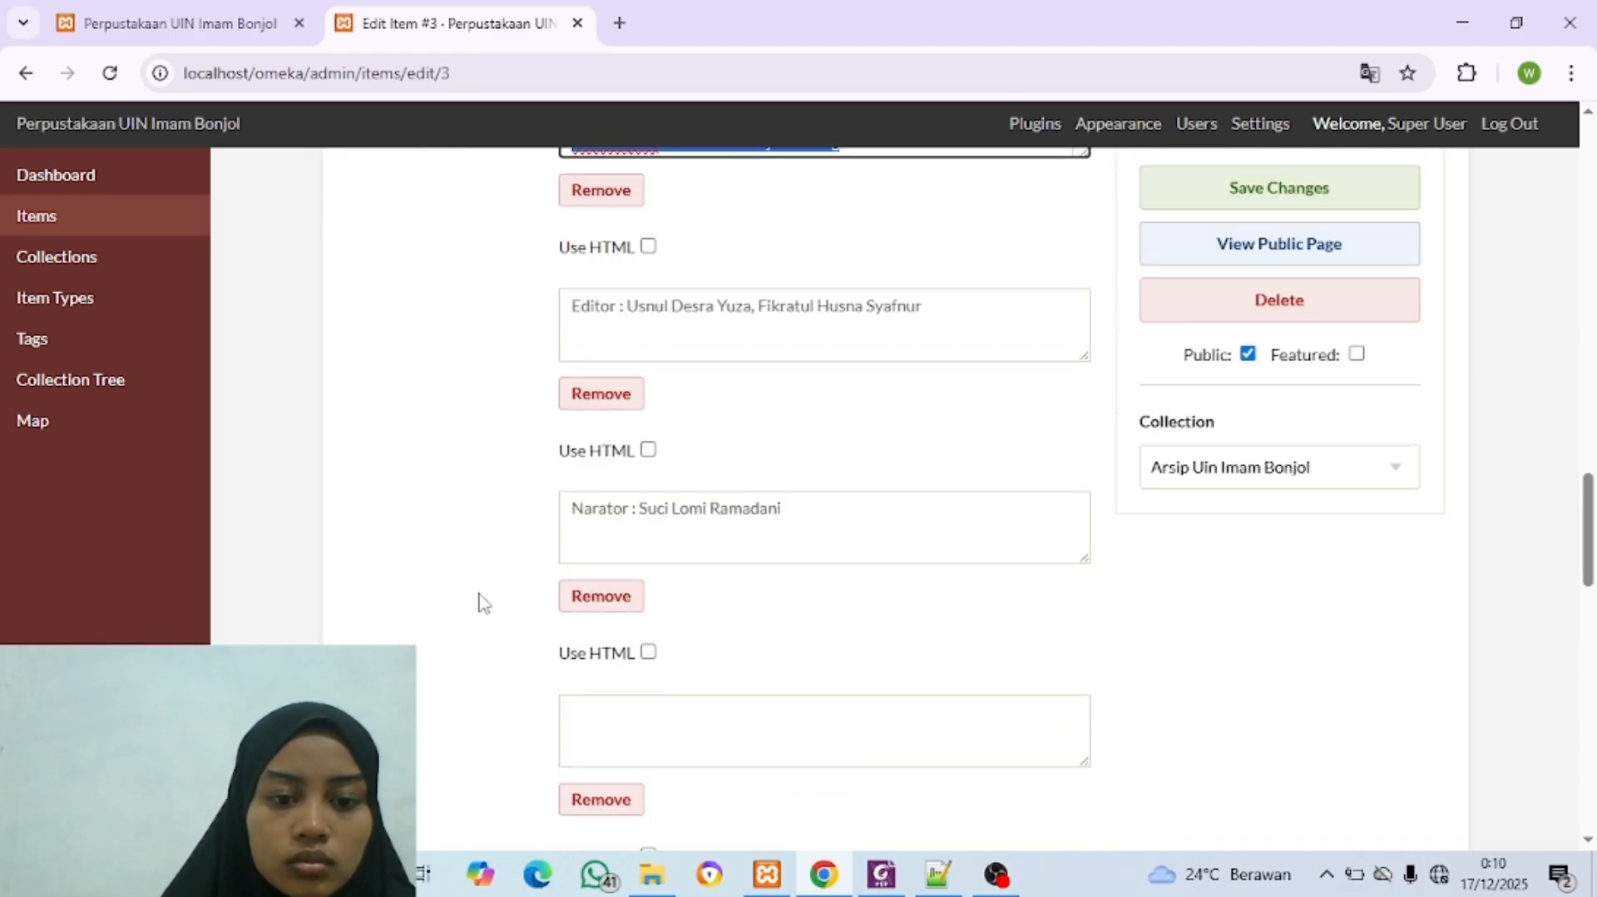
click(688, 526)
key(ctrl+v)
scroll(690, 528, up, 4)
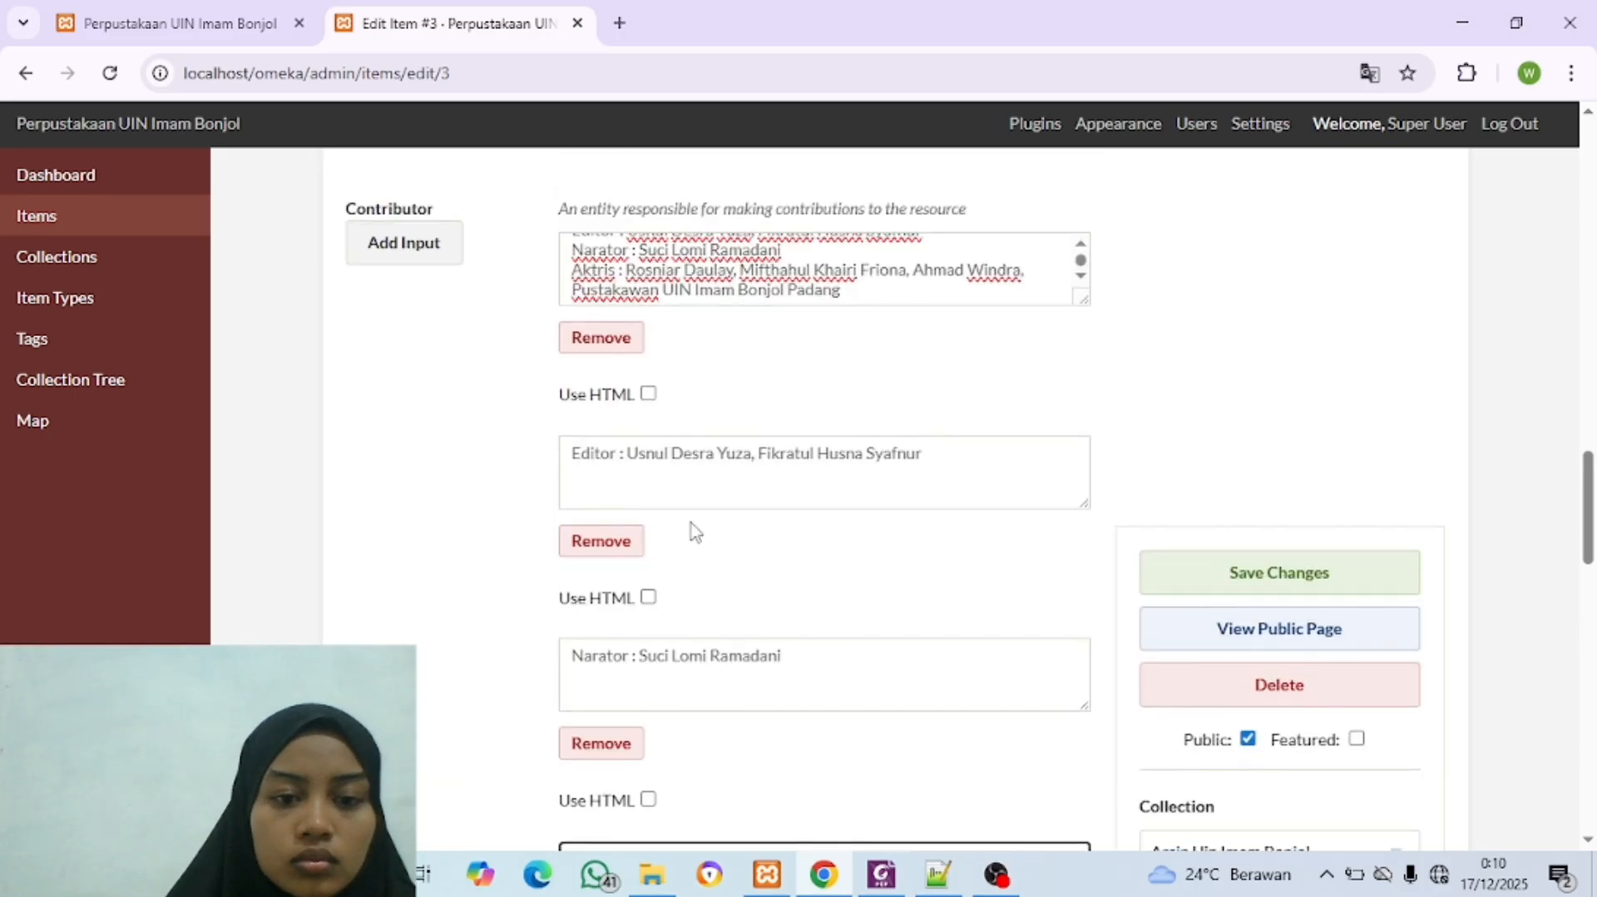
scroll(692, 528, down, 2)
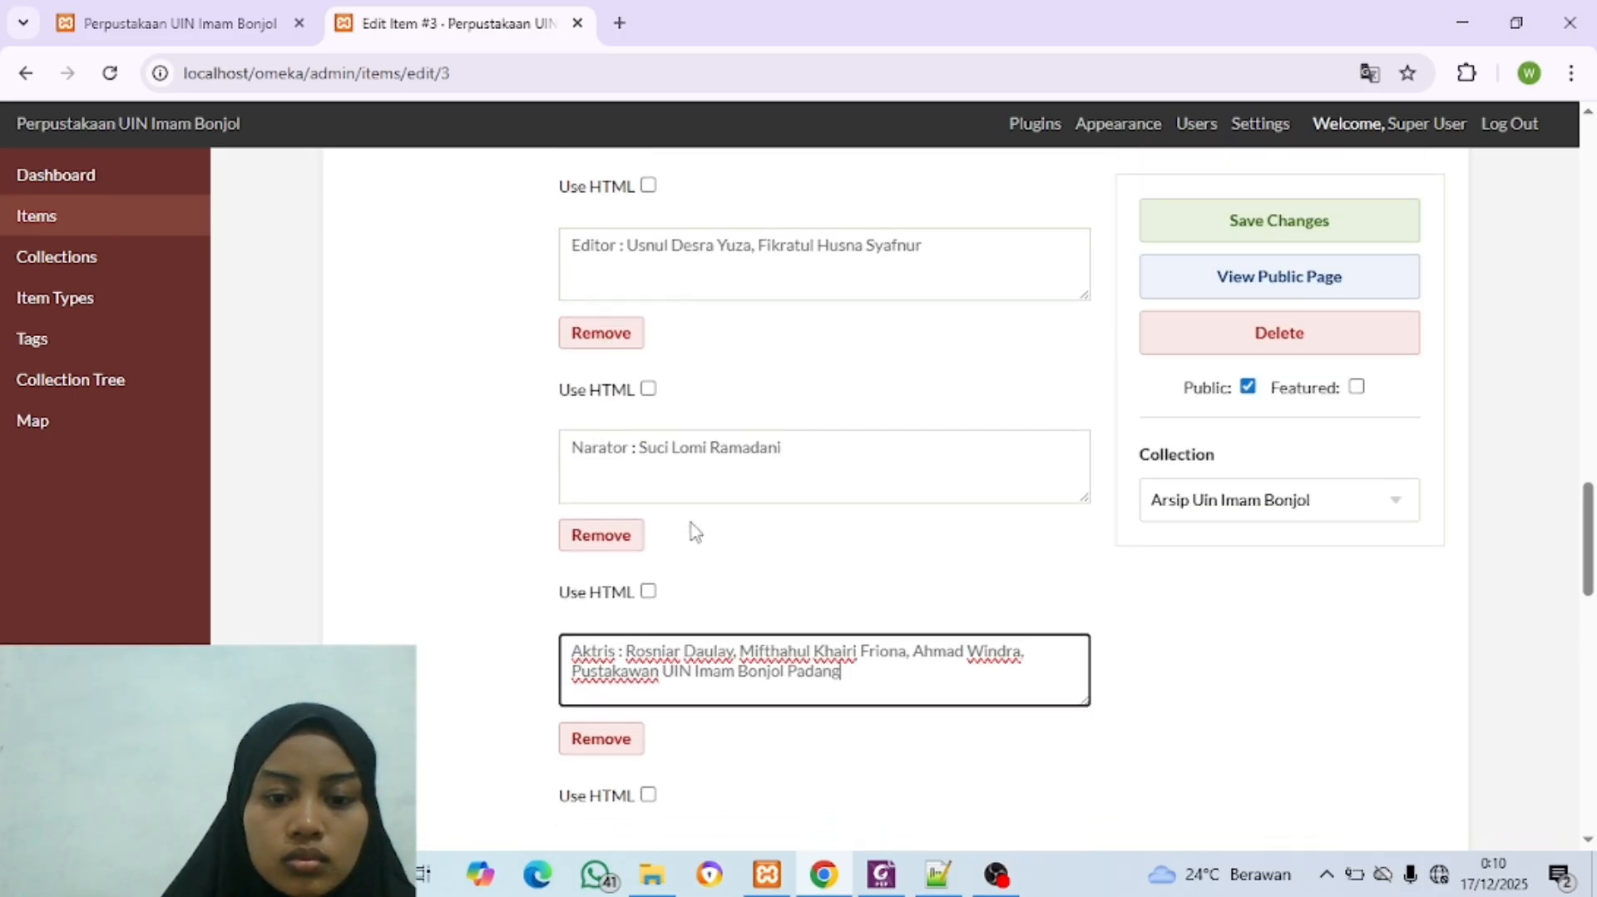
Step: Delete the Aktris, Editor and Narator lines from the first Contributor input, keeping only the Script writer line
scroll(830, 423, up, 4)
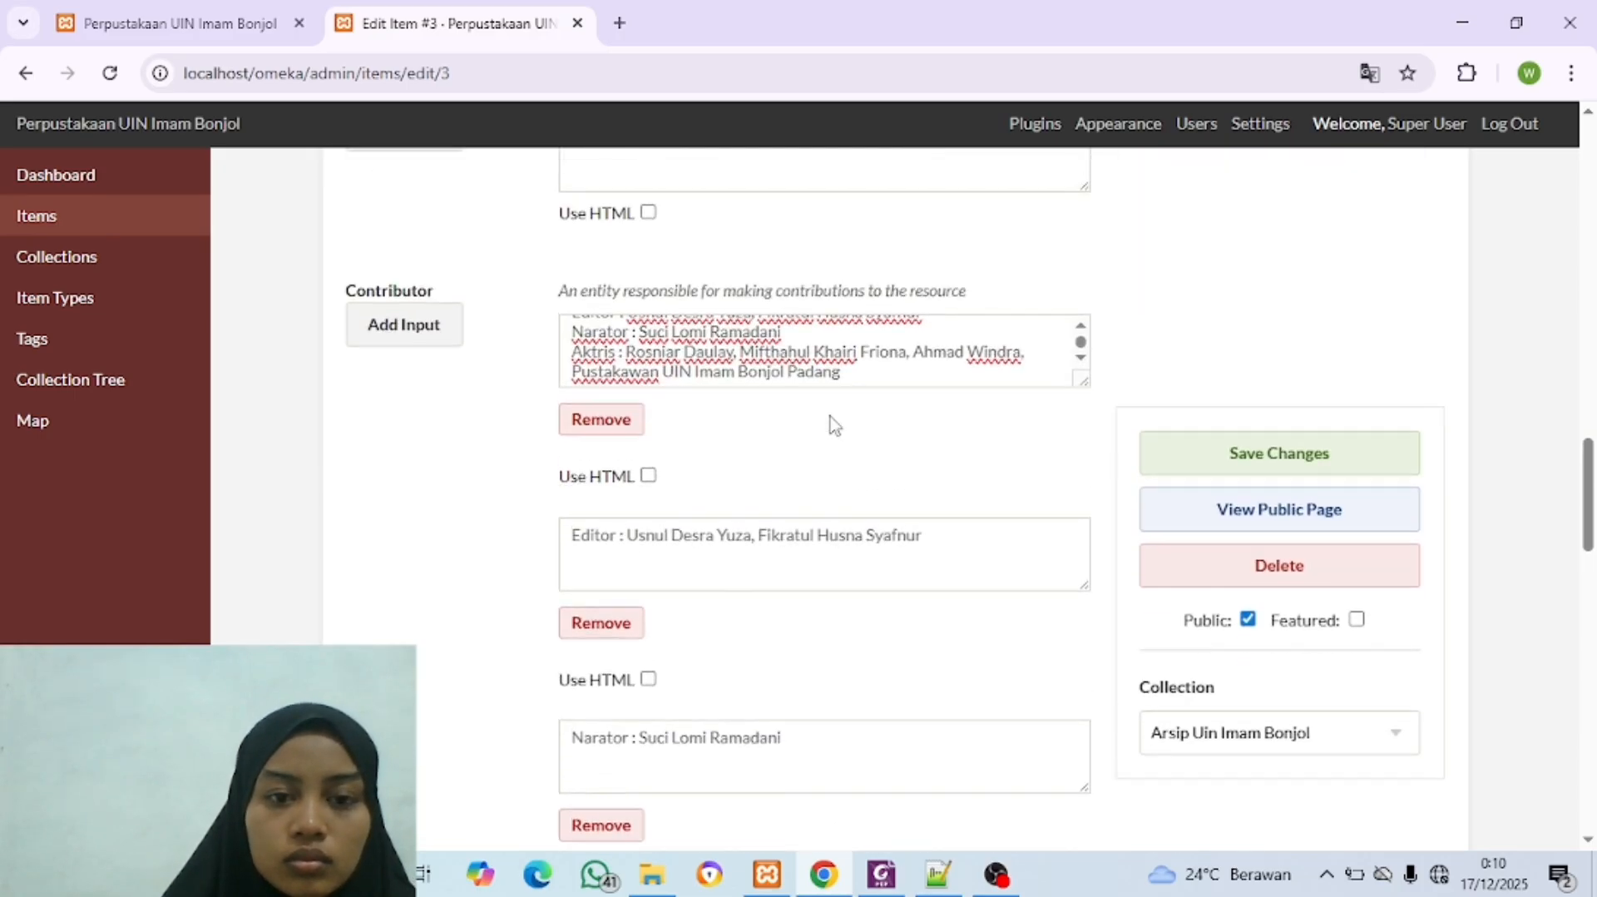
click(855, 373)
drag(854, 372, 574, 343)
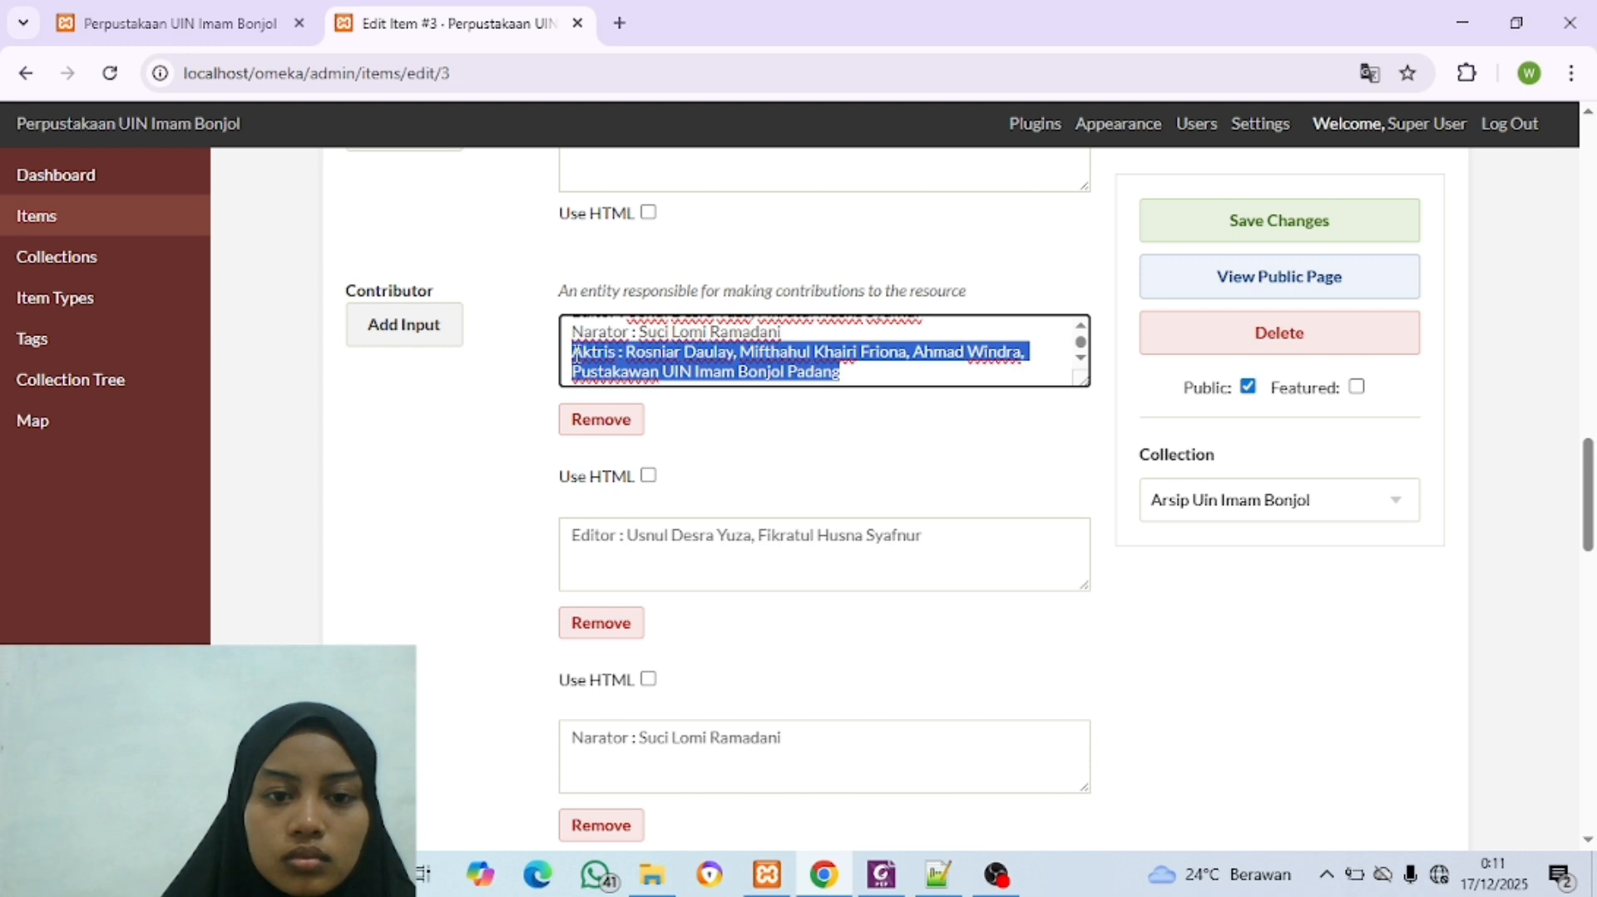
scroll(493, 354, up, 3)
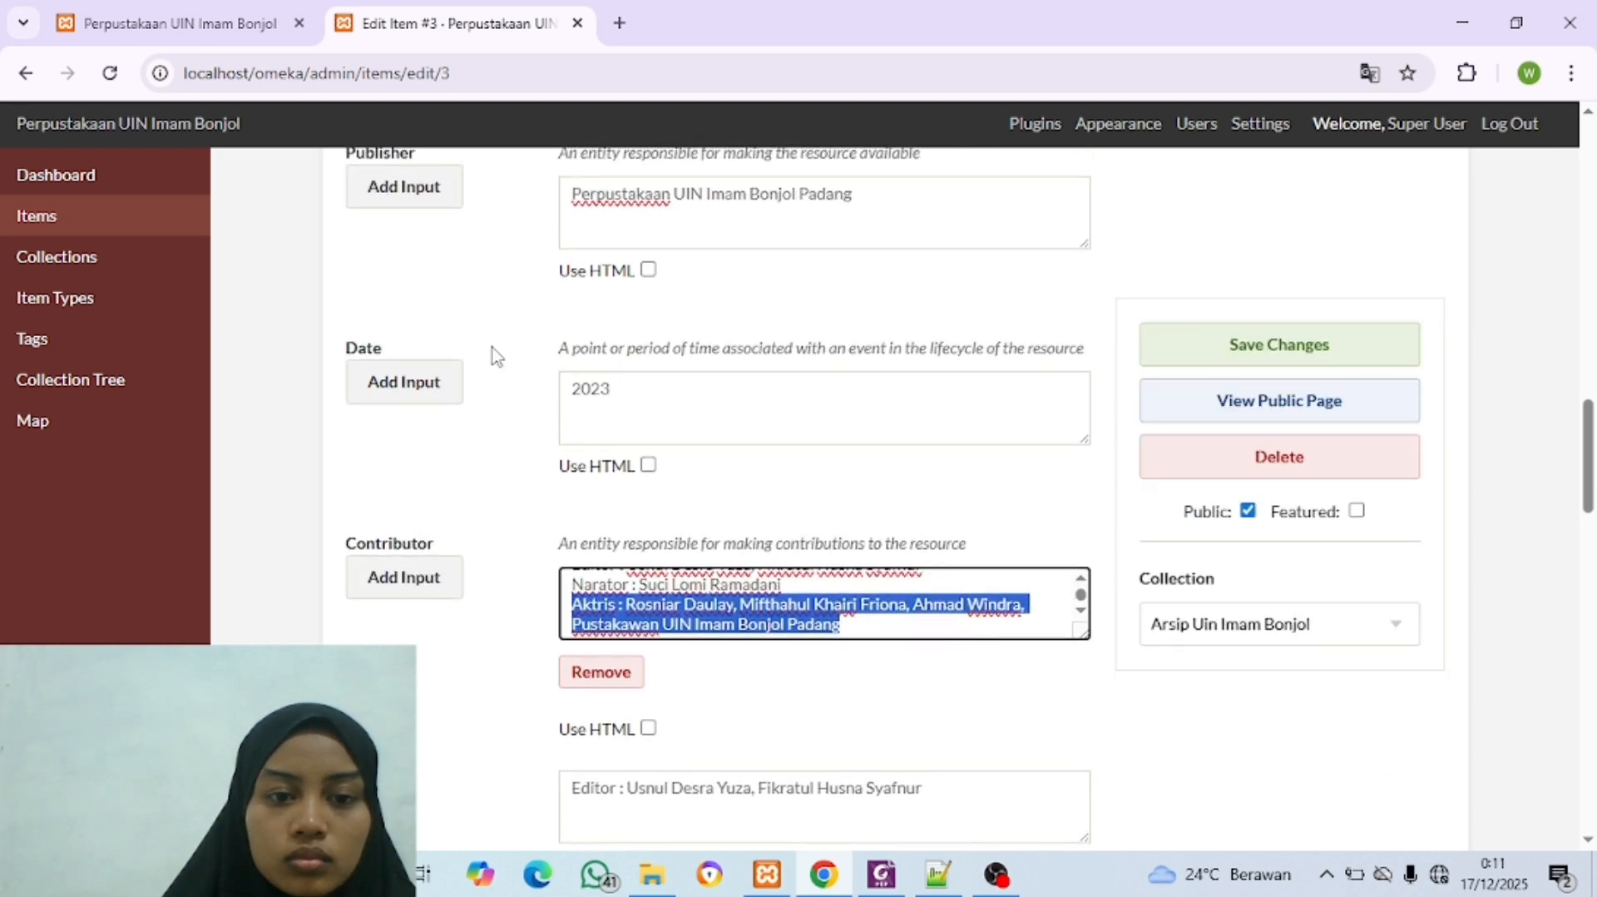
scroll(494, 355, down, 3)
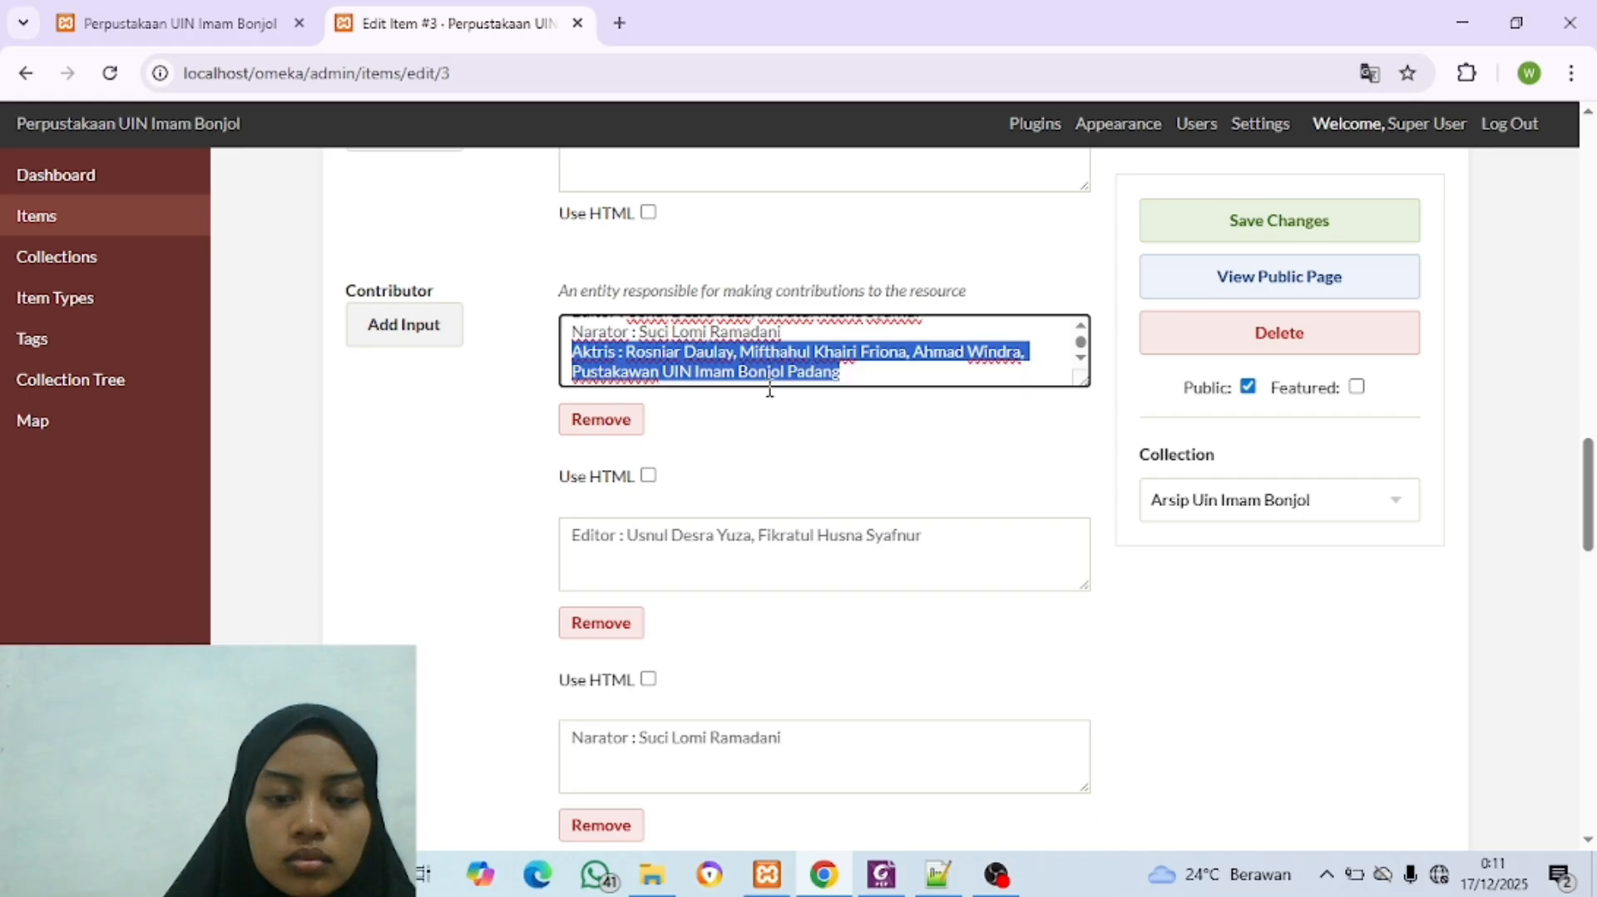
key(BackSpace)
scroll(769, 387, up, 1)
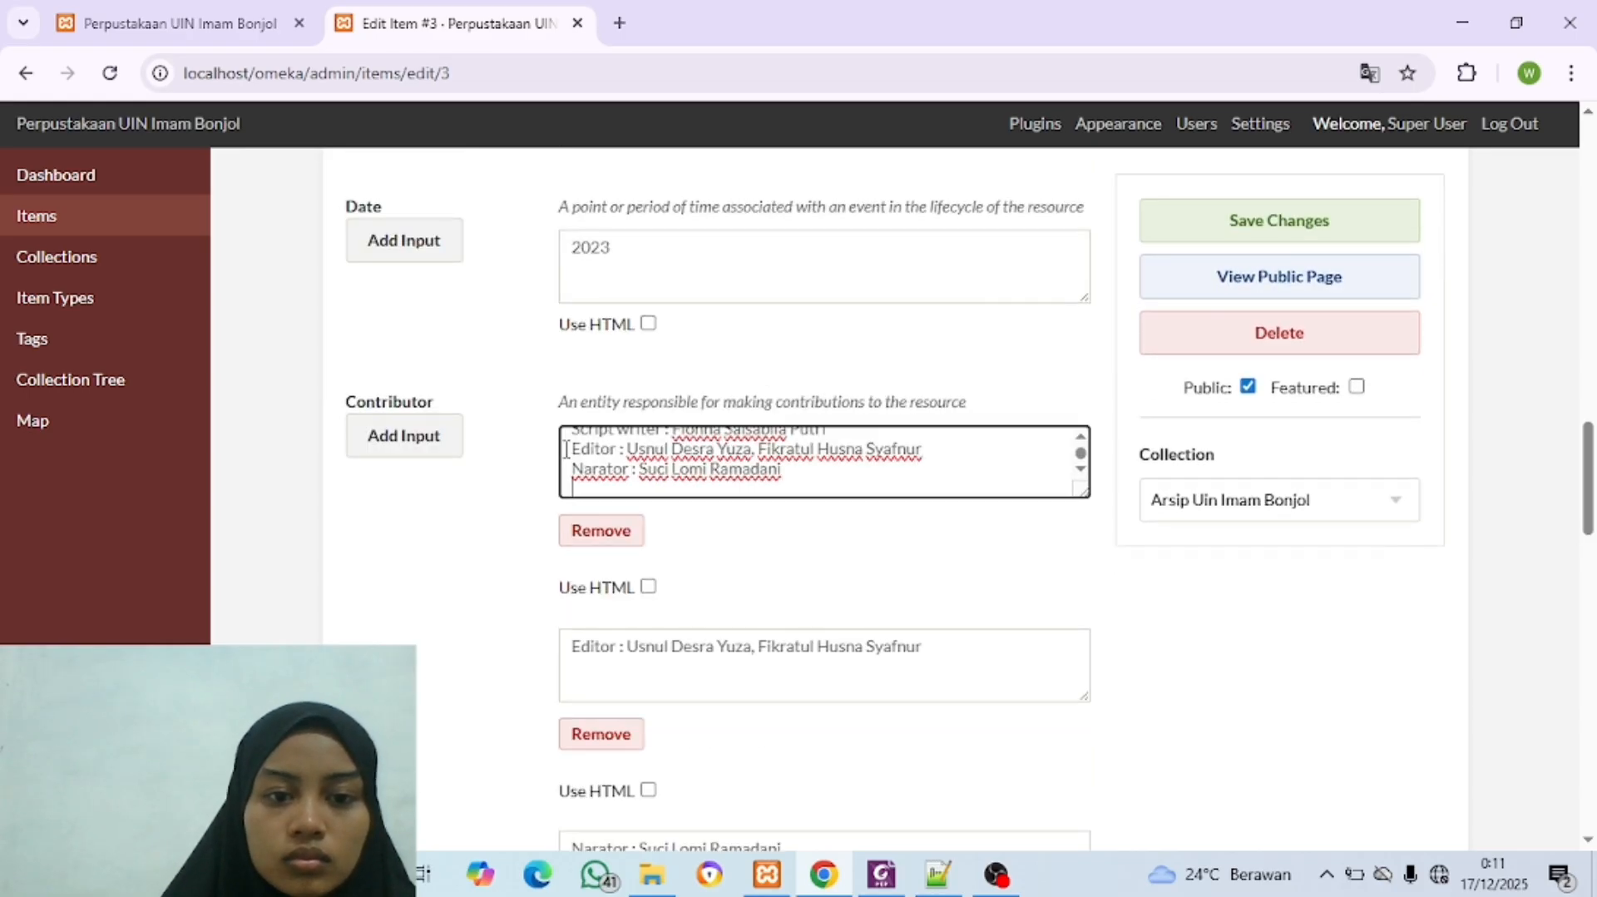
drag(572, 449, 821, 495)
key(BackSpace)
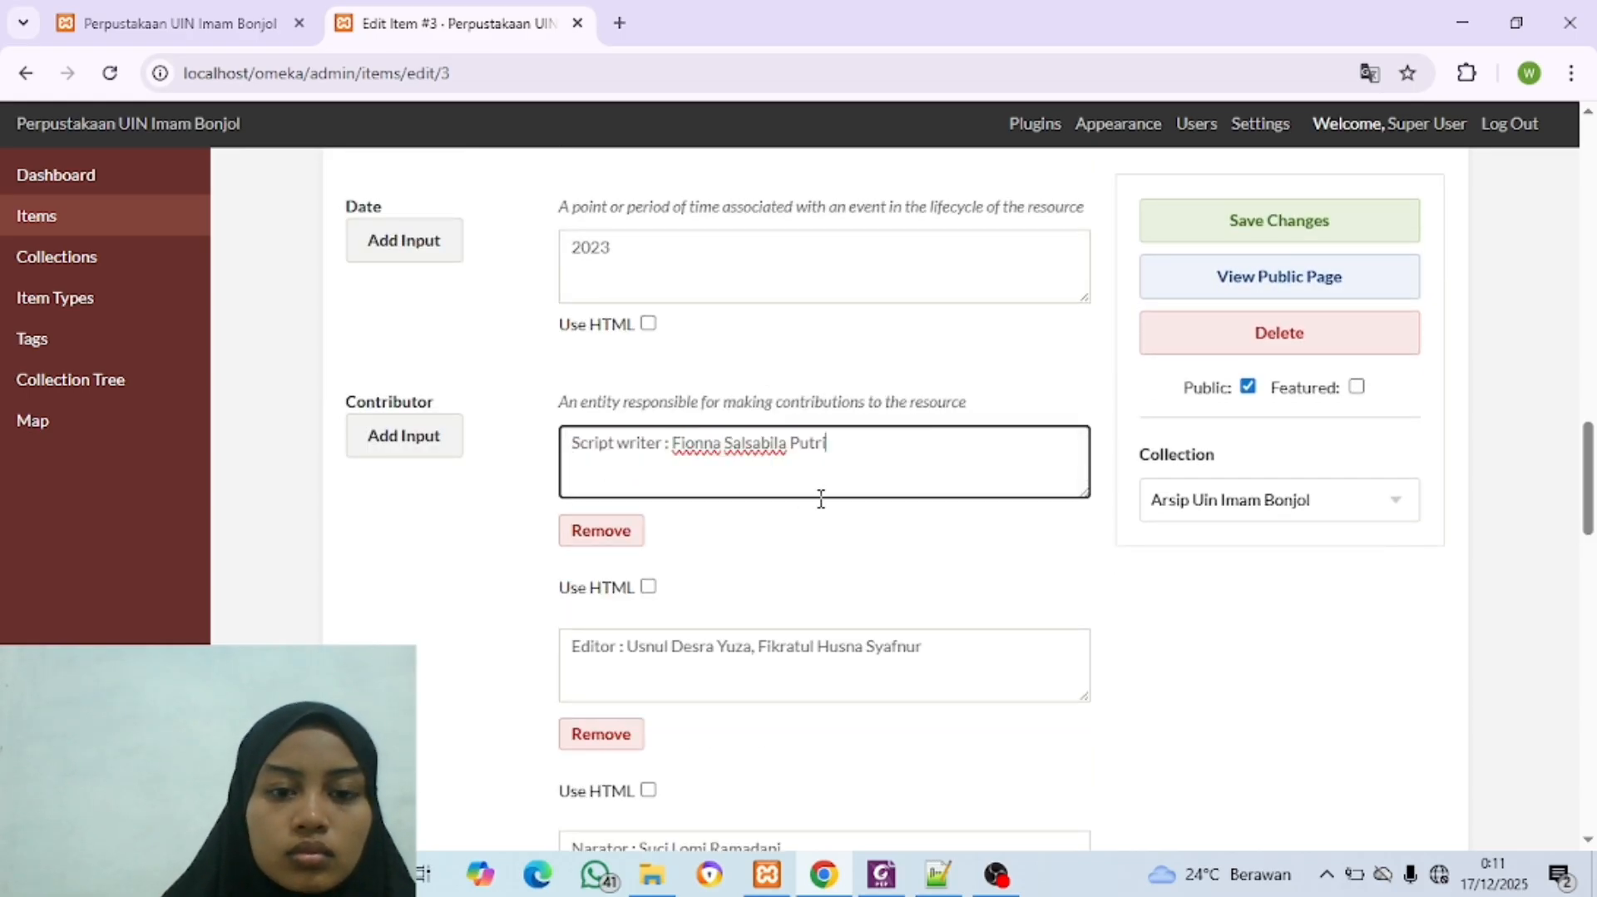
Step: Copy the rights statement "© UPT. Perpustakaan UIN Imam Bonjol Padang, 2023. Semua hak dilindungi." from the Foxit PDF into the Rights field
scroll(820, 499, down, 8)
click(678, 475)
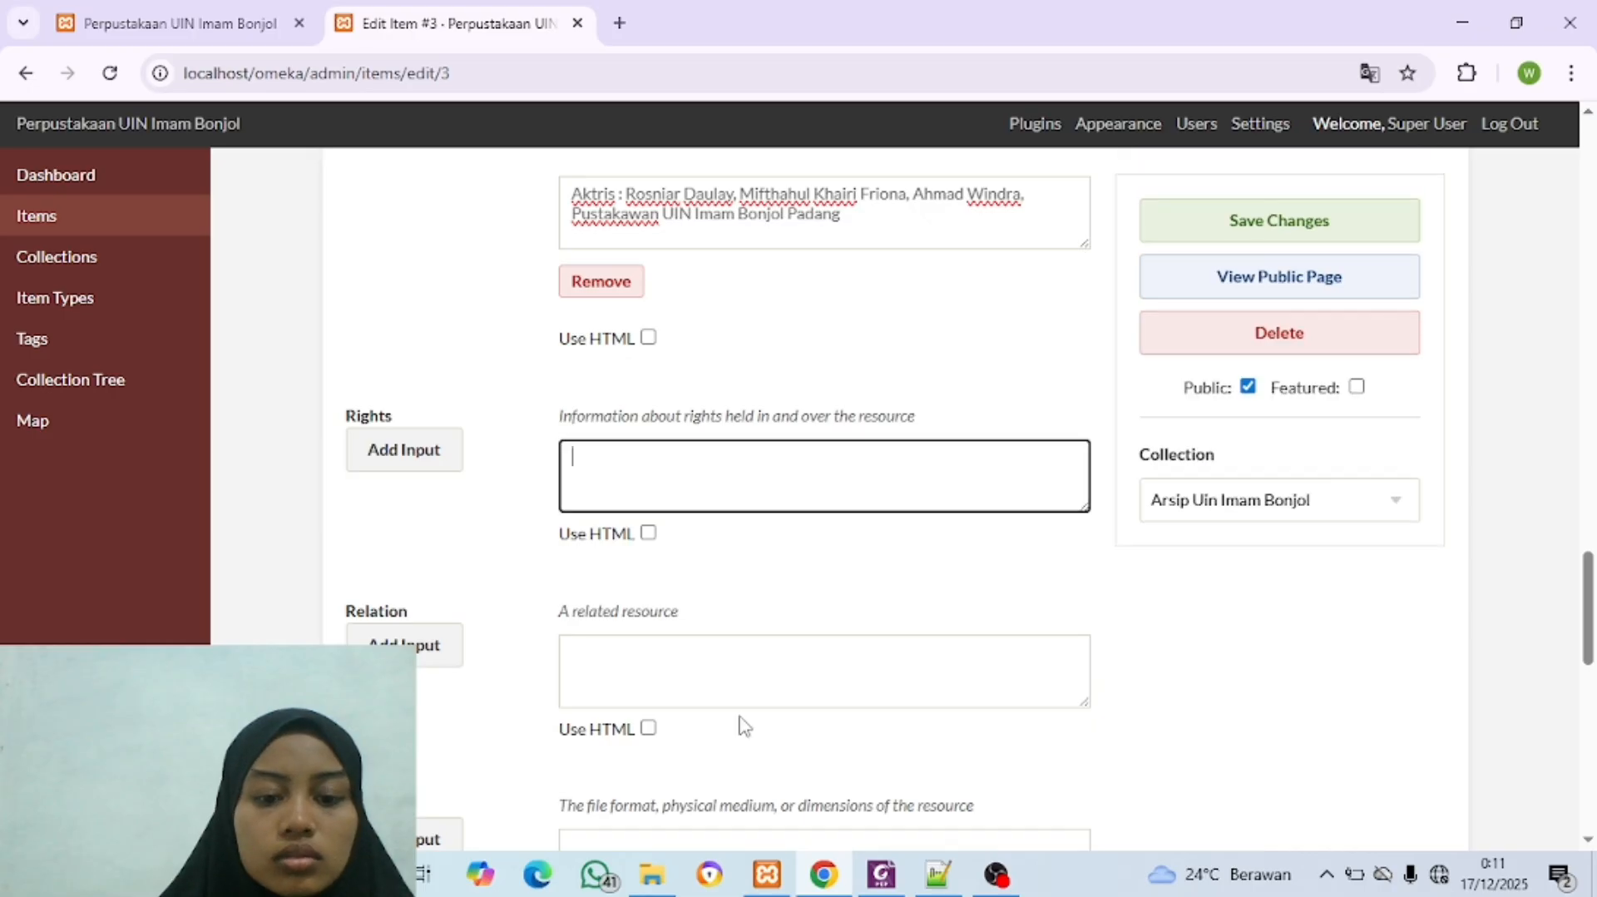
click(821, 871)
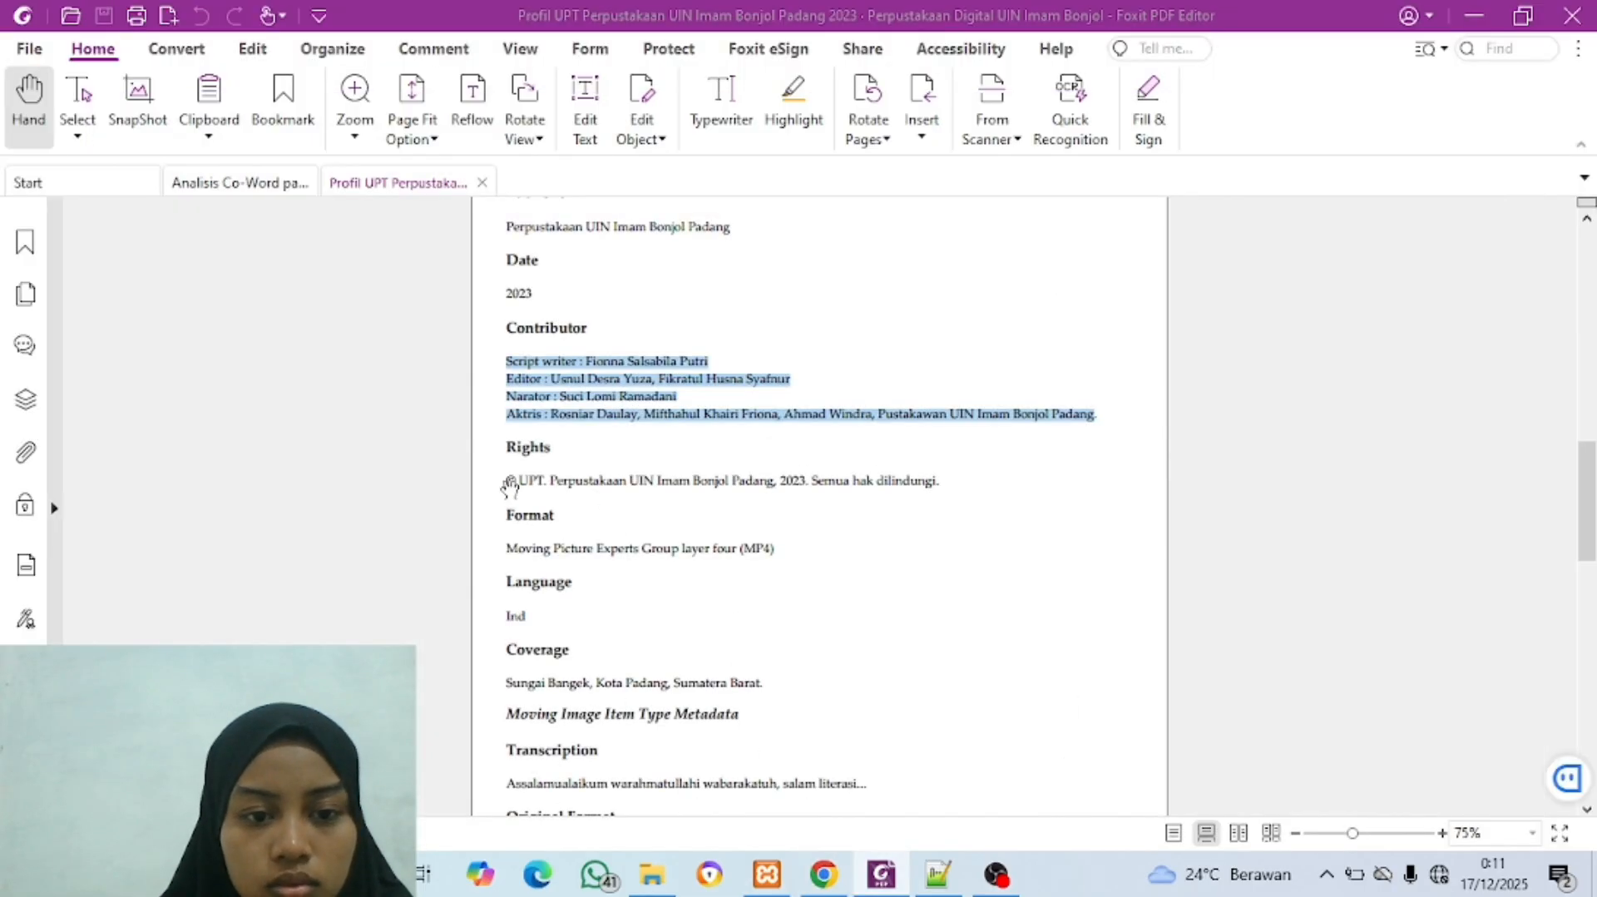
drag(507, 474, 959, 492)
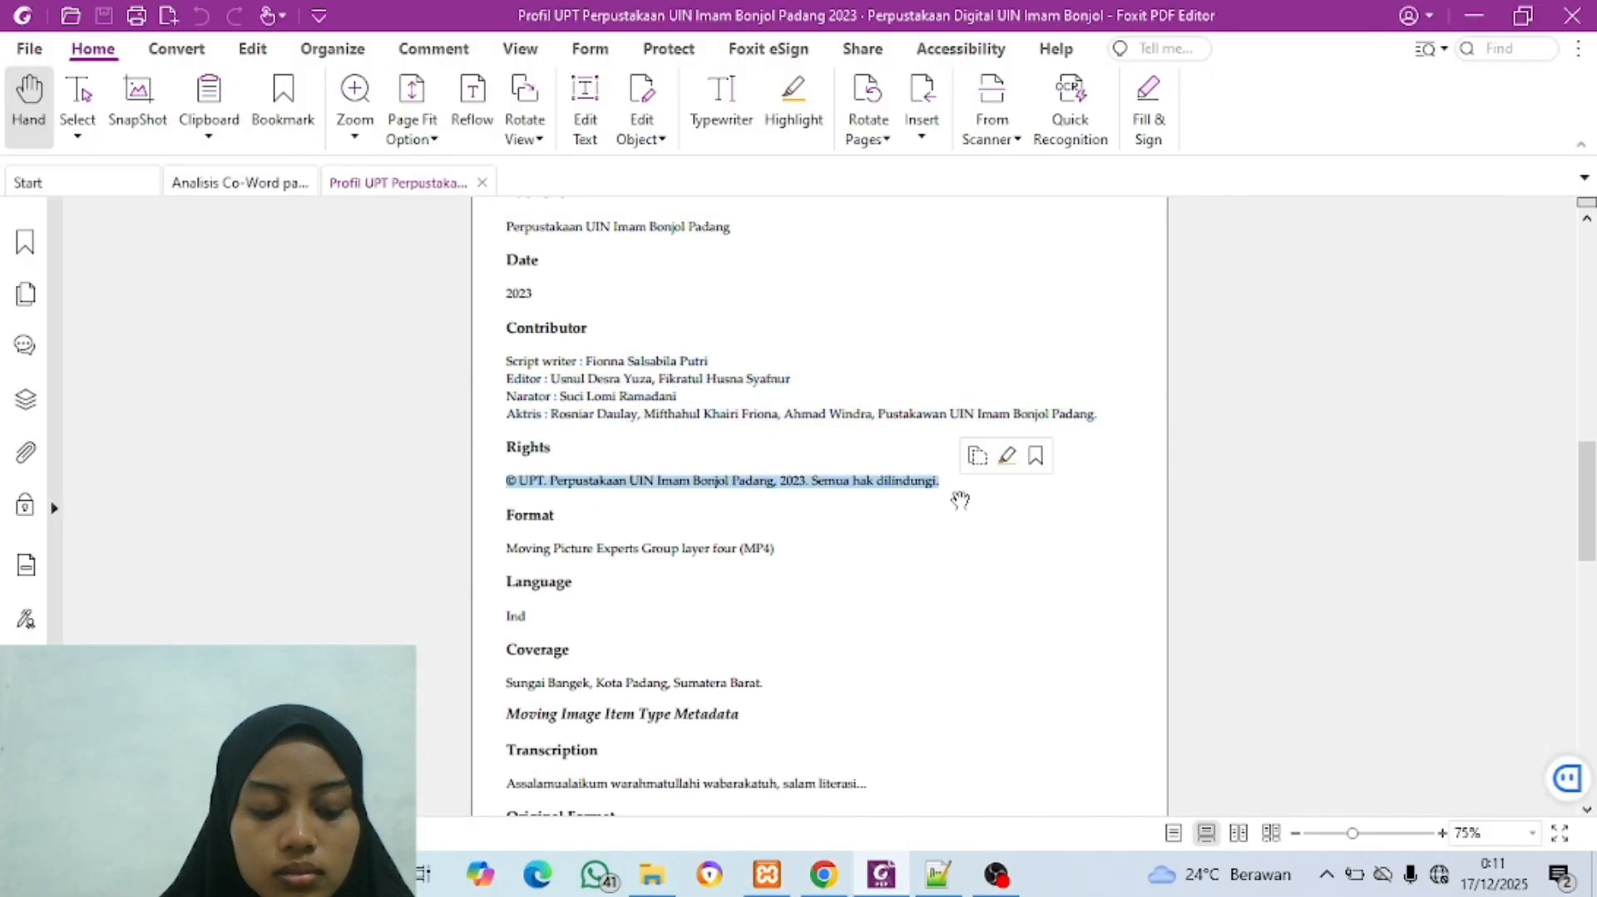
key(ctrl+c)
click(820, 883)
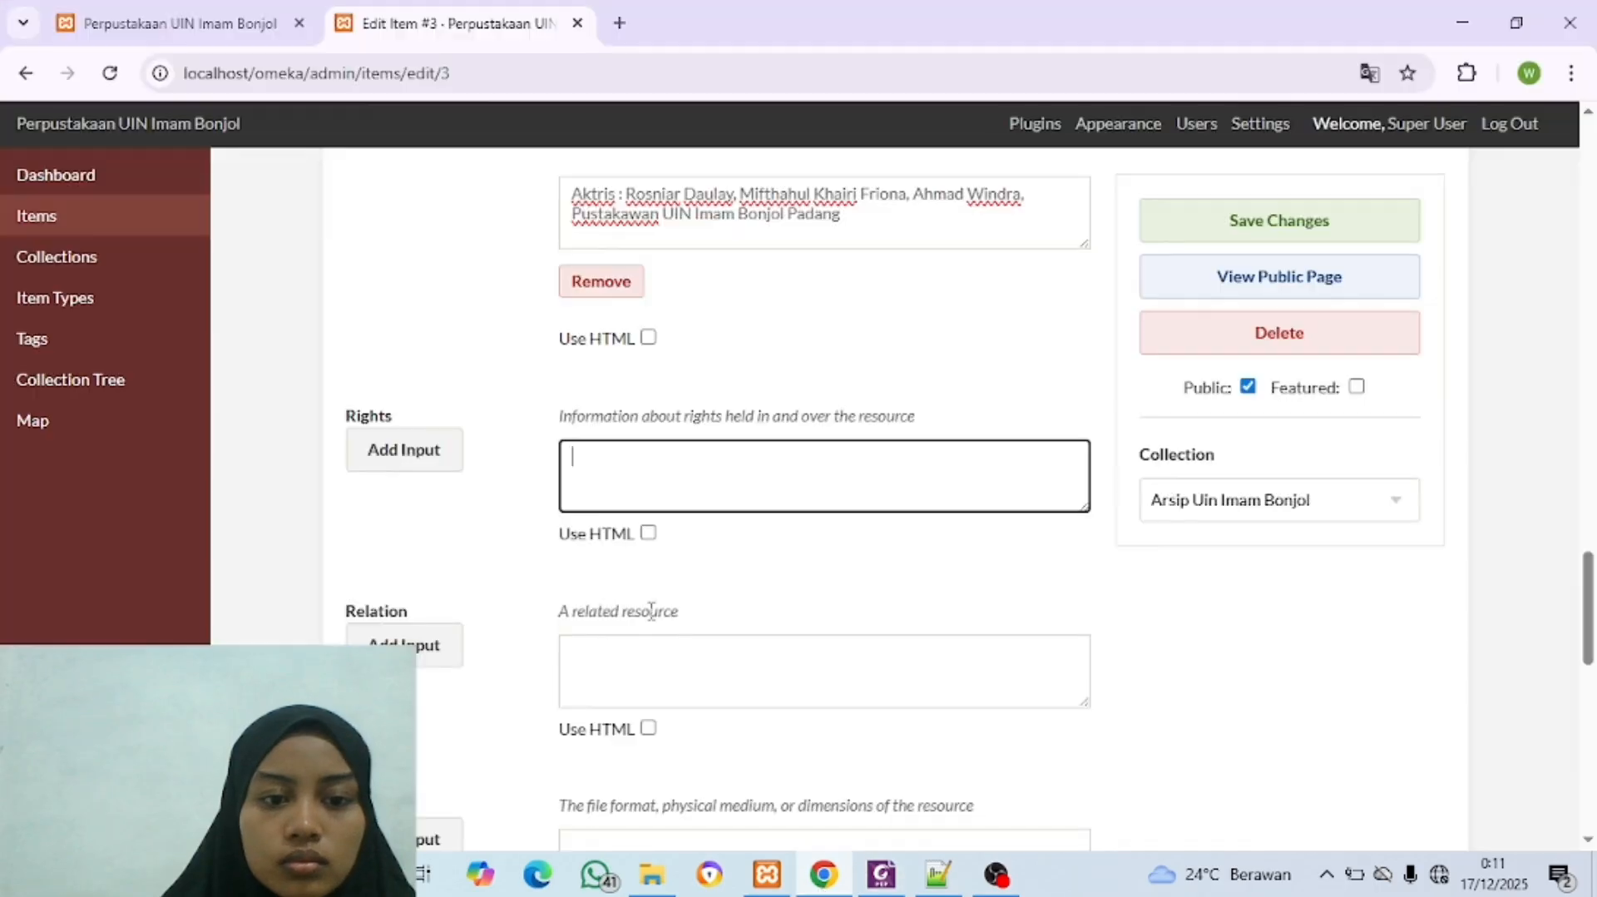
key(ctrl+v)
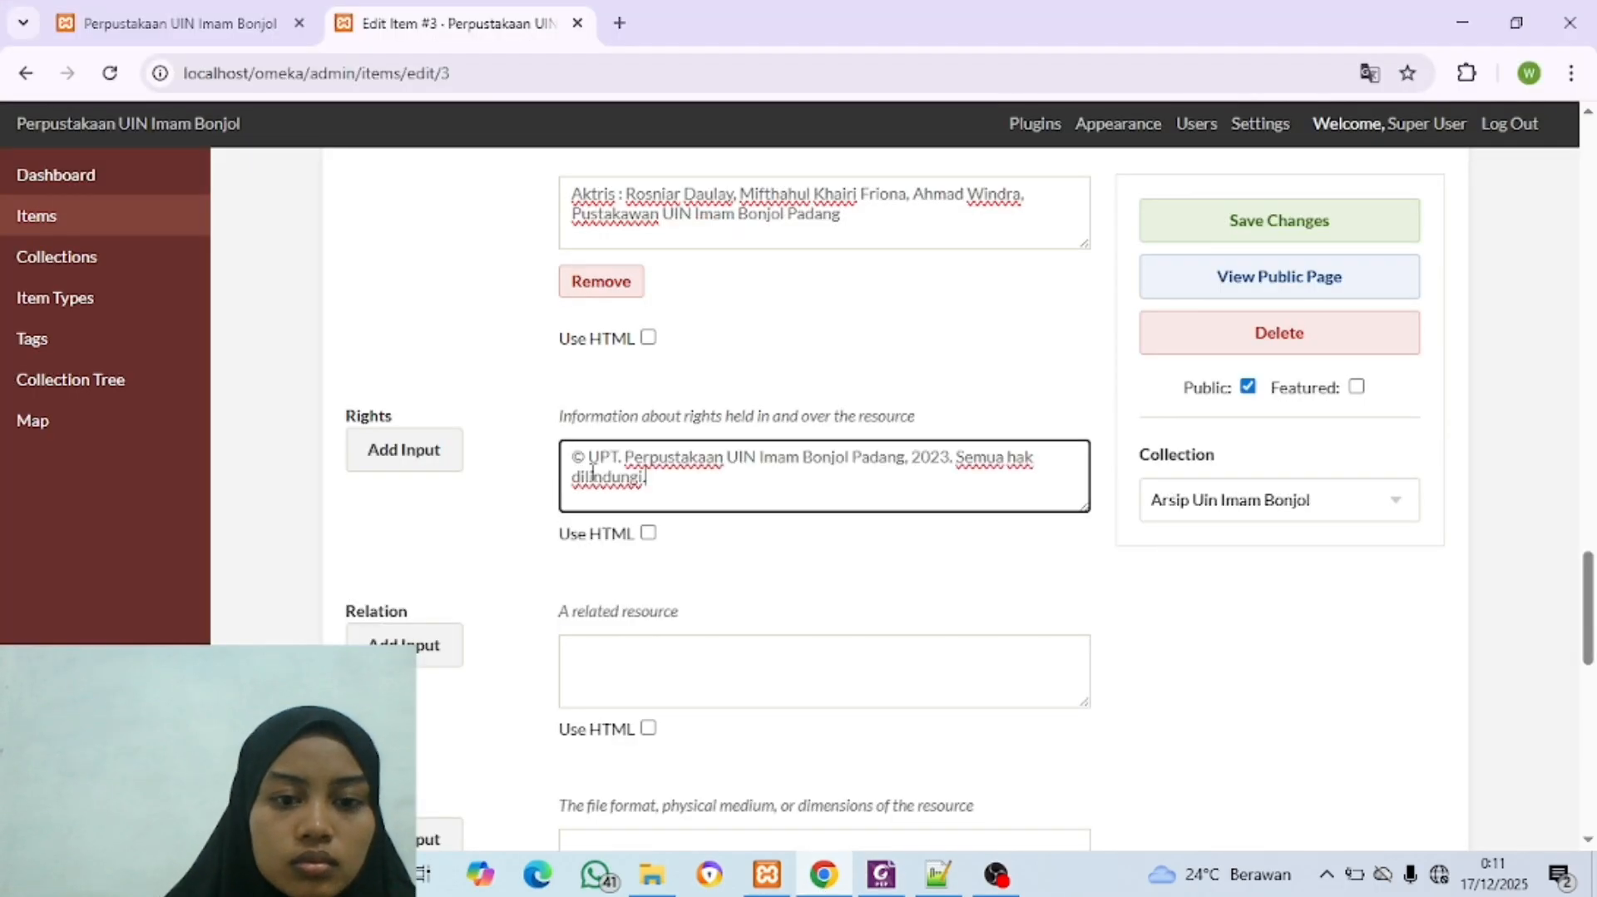
Step: Copy the format "Moving Picture Experts Group layer four (MP4)" from the Foxit PDF into the item's Format field in the browser
scroll(659, 660, down, 2)
click(651, 651)
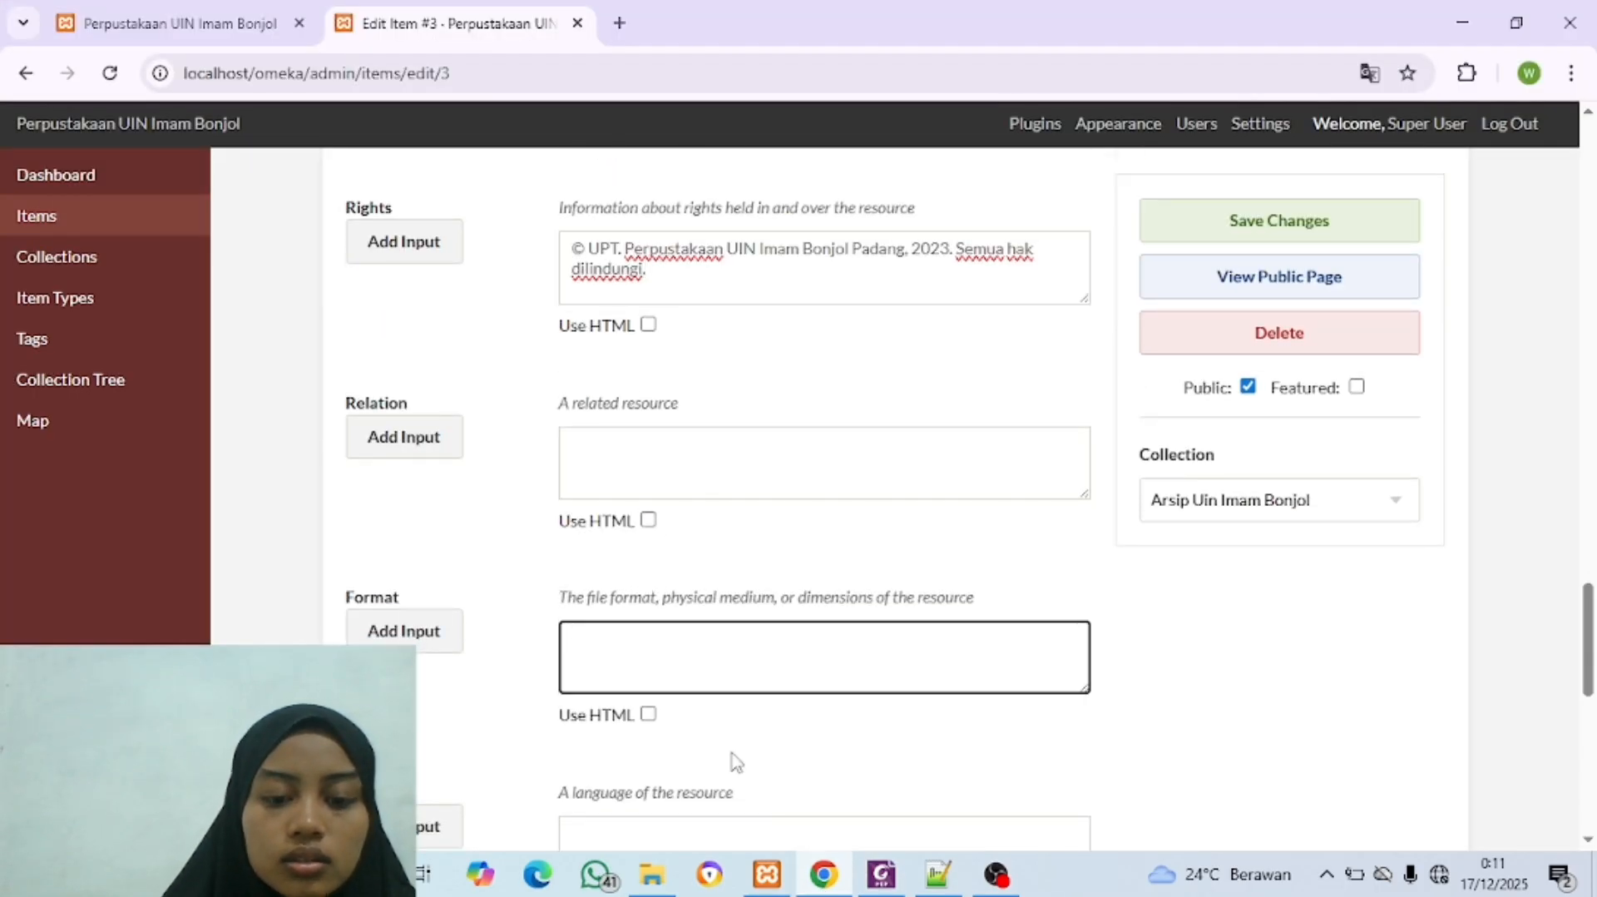
click(820, 884)
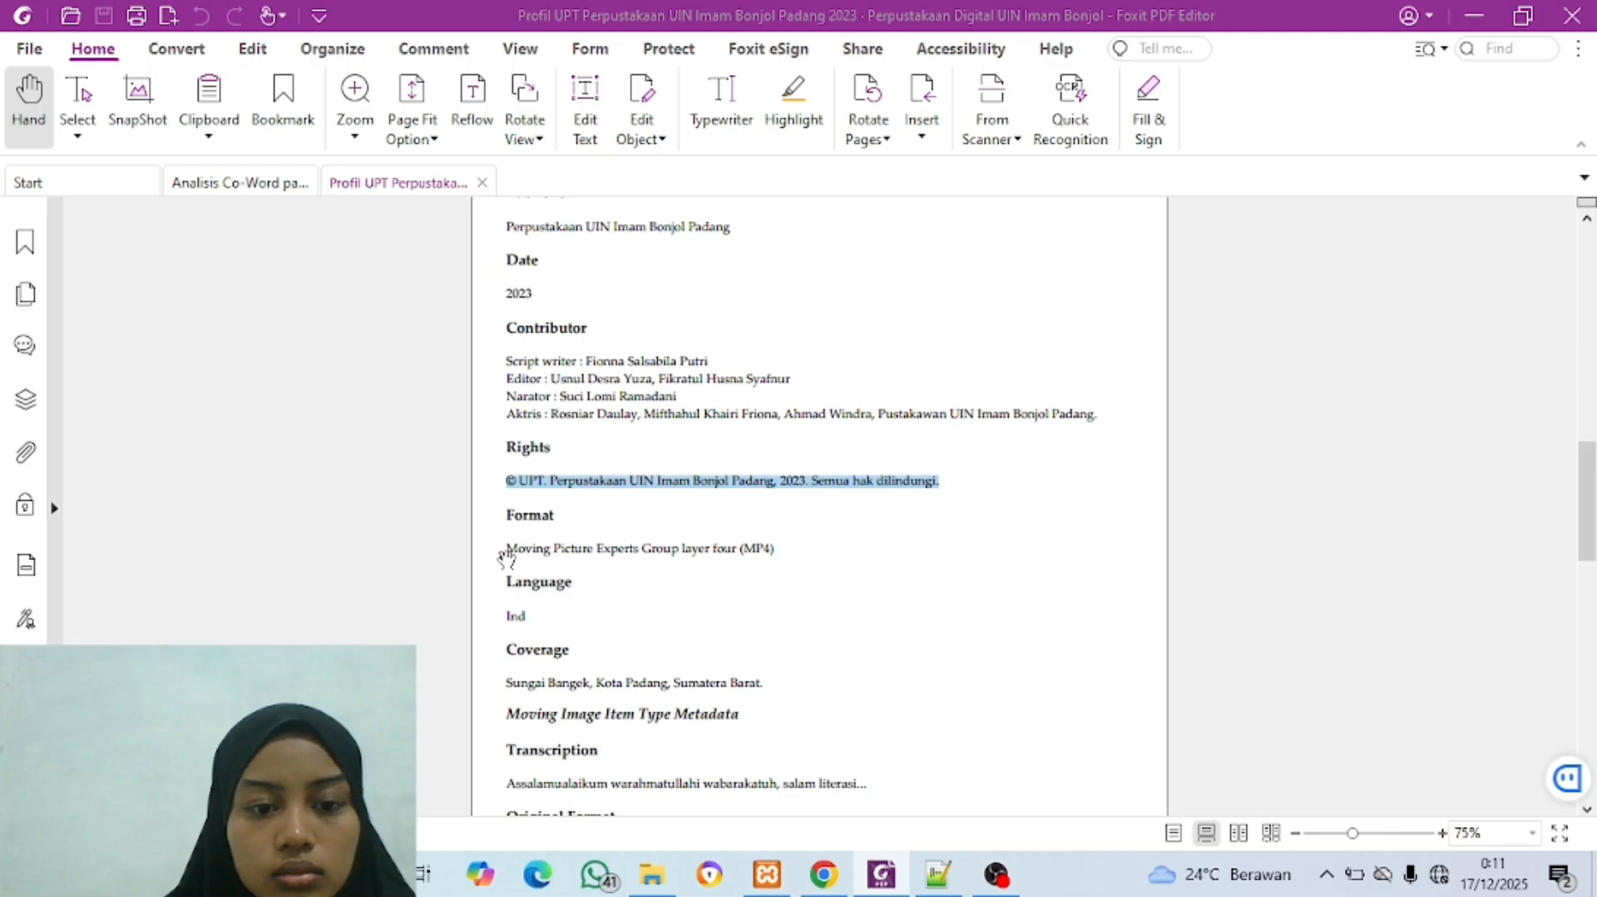
drag(509, 550, 779, 558)
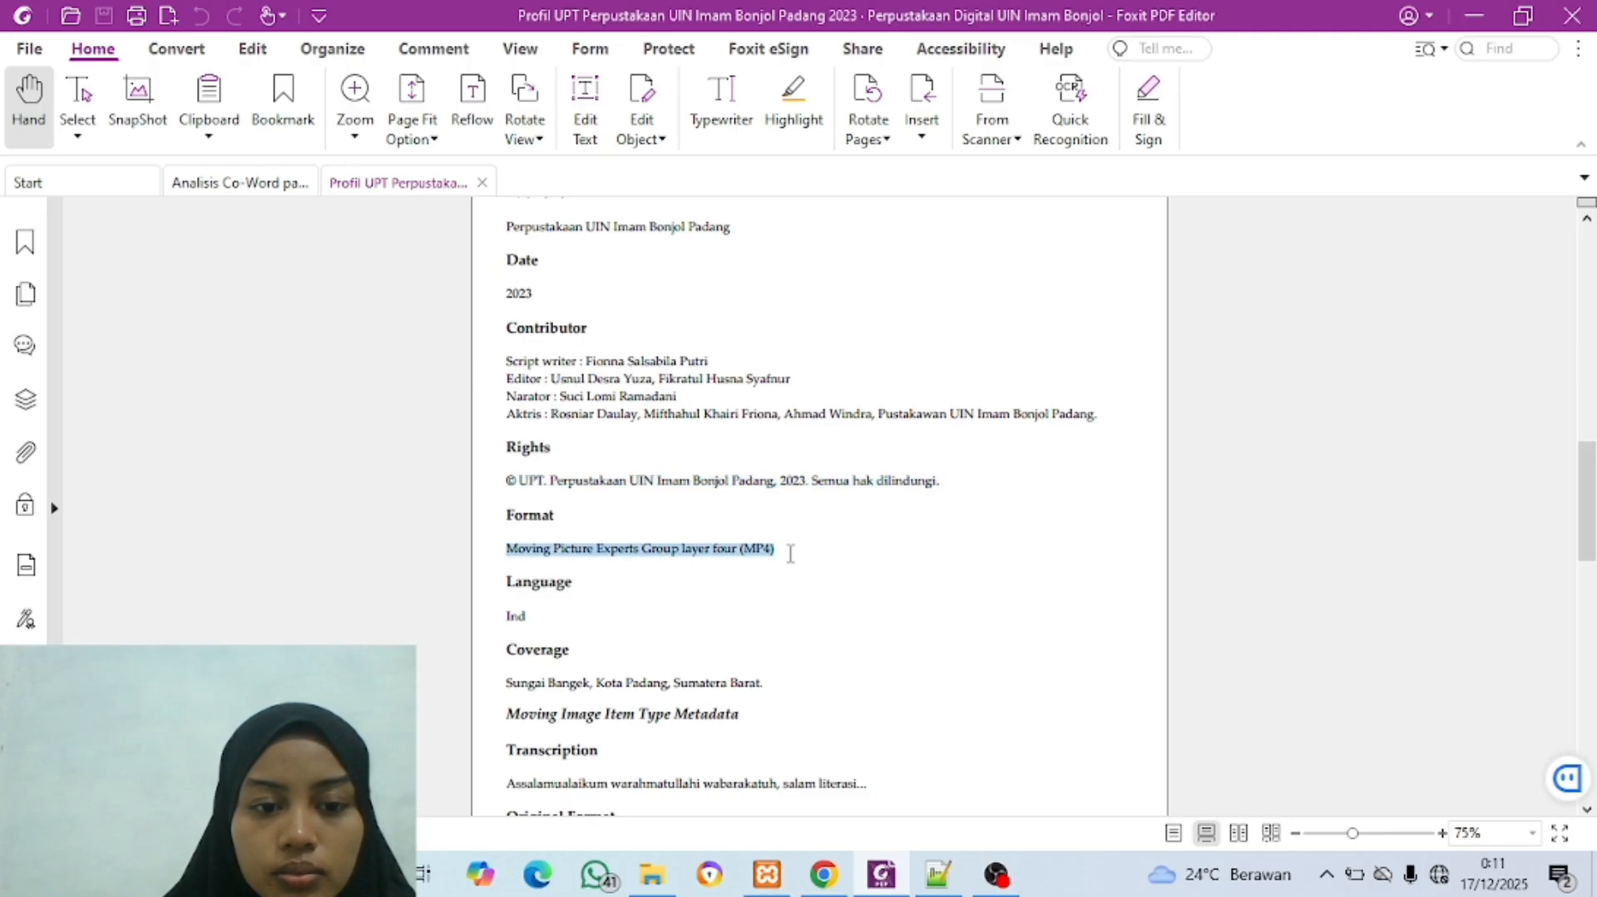
key(ctrl+c)
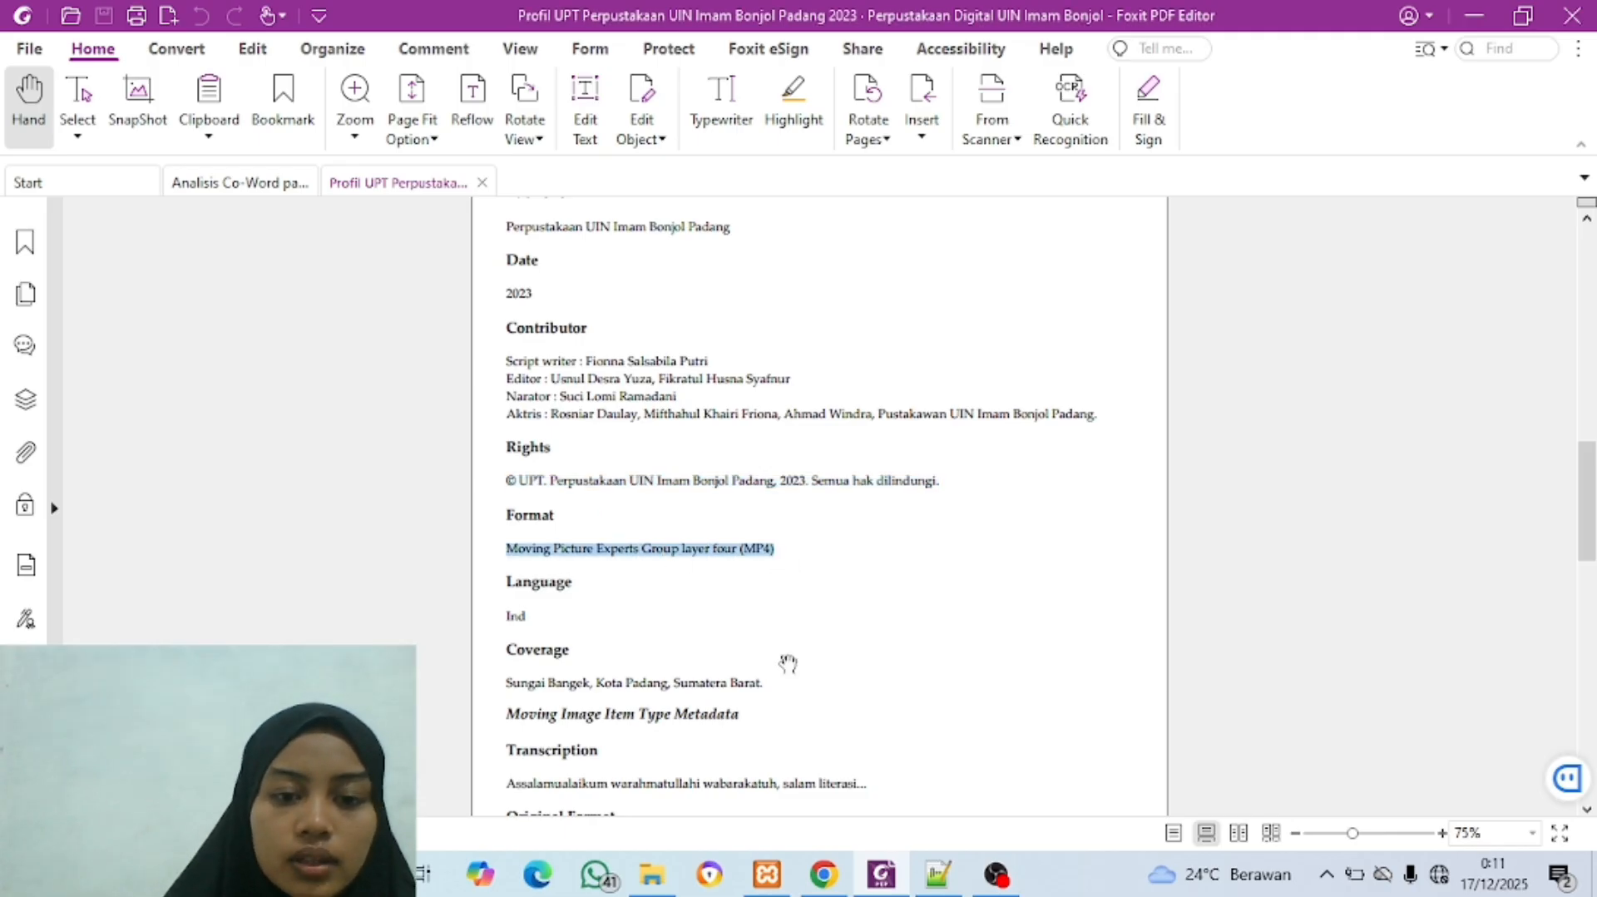
click(822, 876)
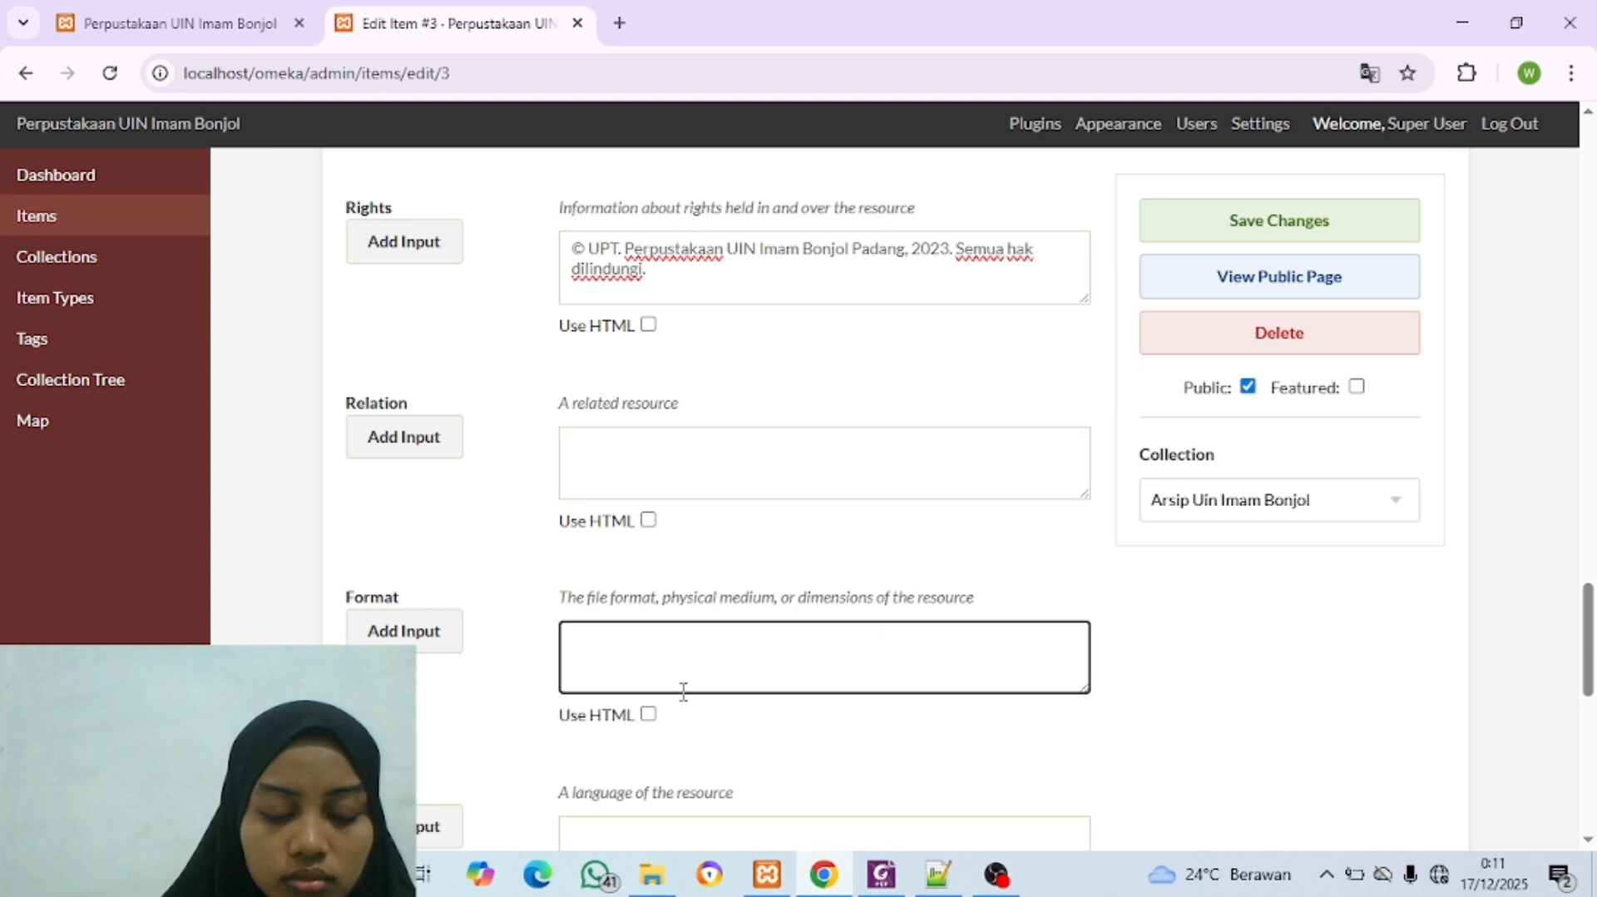
key(ctrl+v)
Step: Copy the coverage text "Sungai Bangek, Kota Padang, Sumatera Barat." from the Foxit PDF into the item's Coverage field in the browser
scroll(681, 697, down, 5)
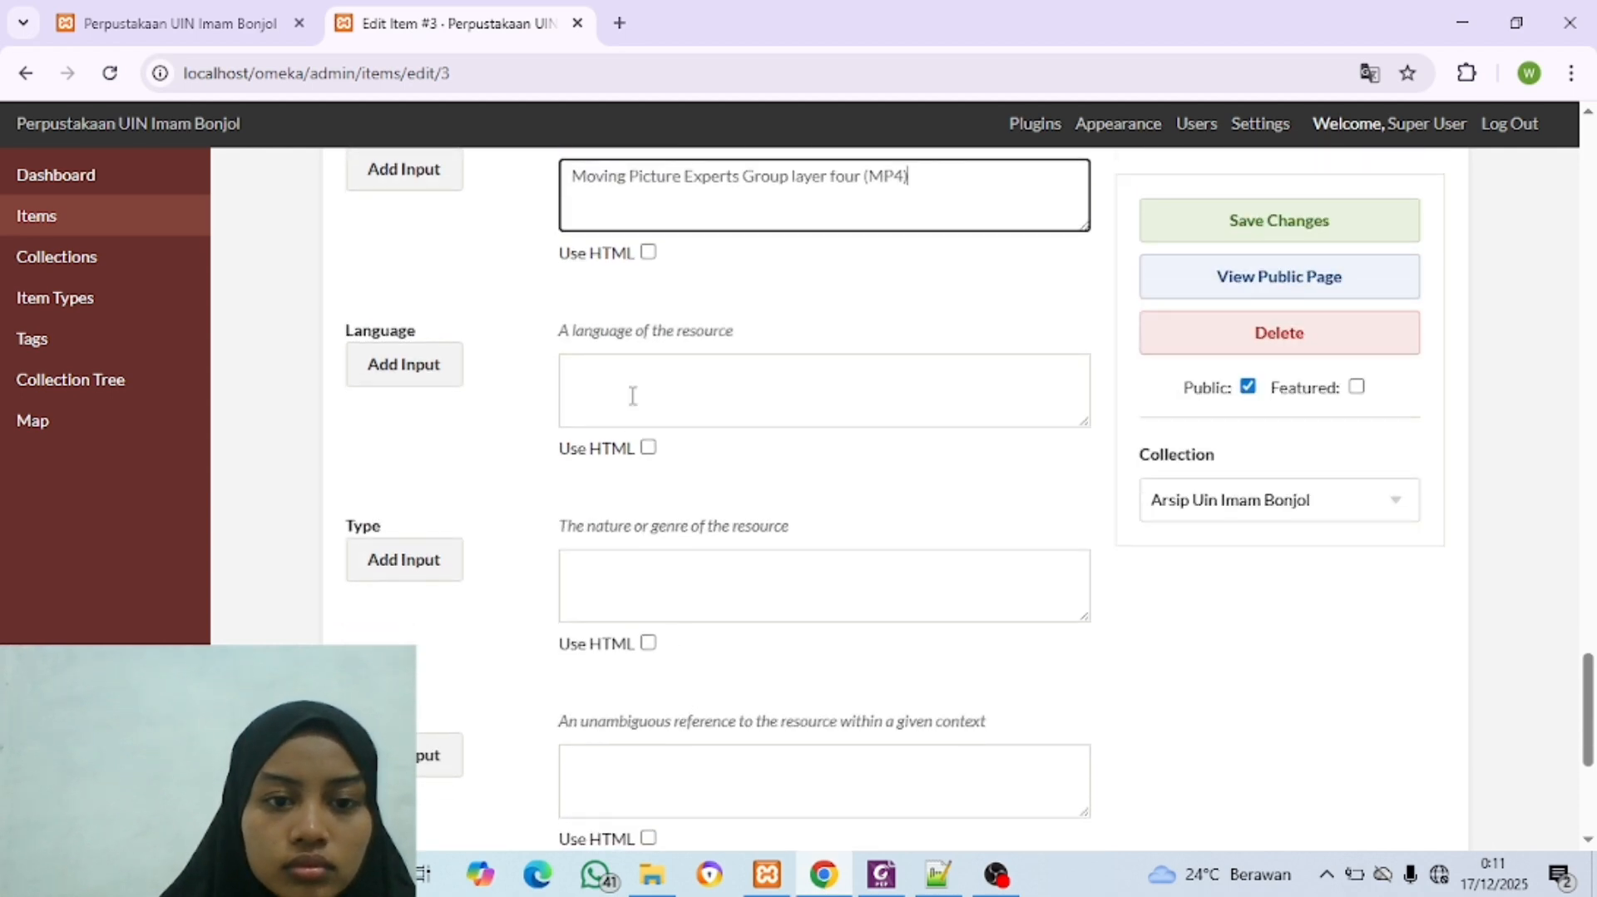
click(632, 396)
click(822, 875)
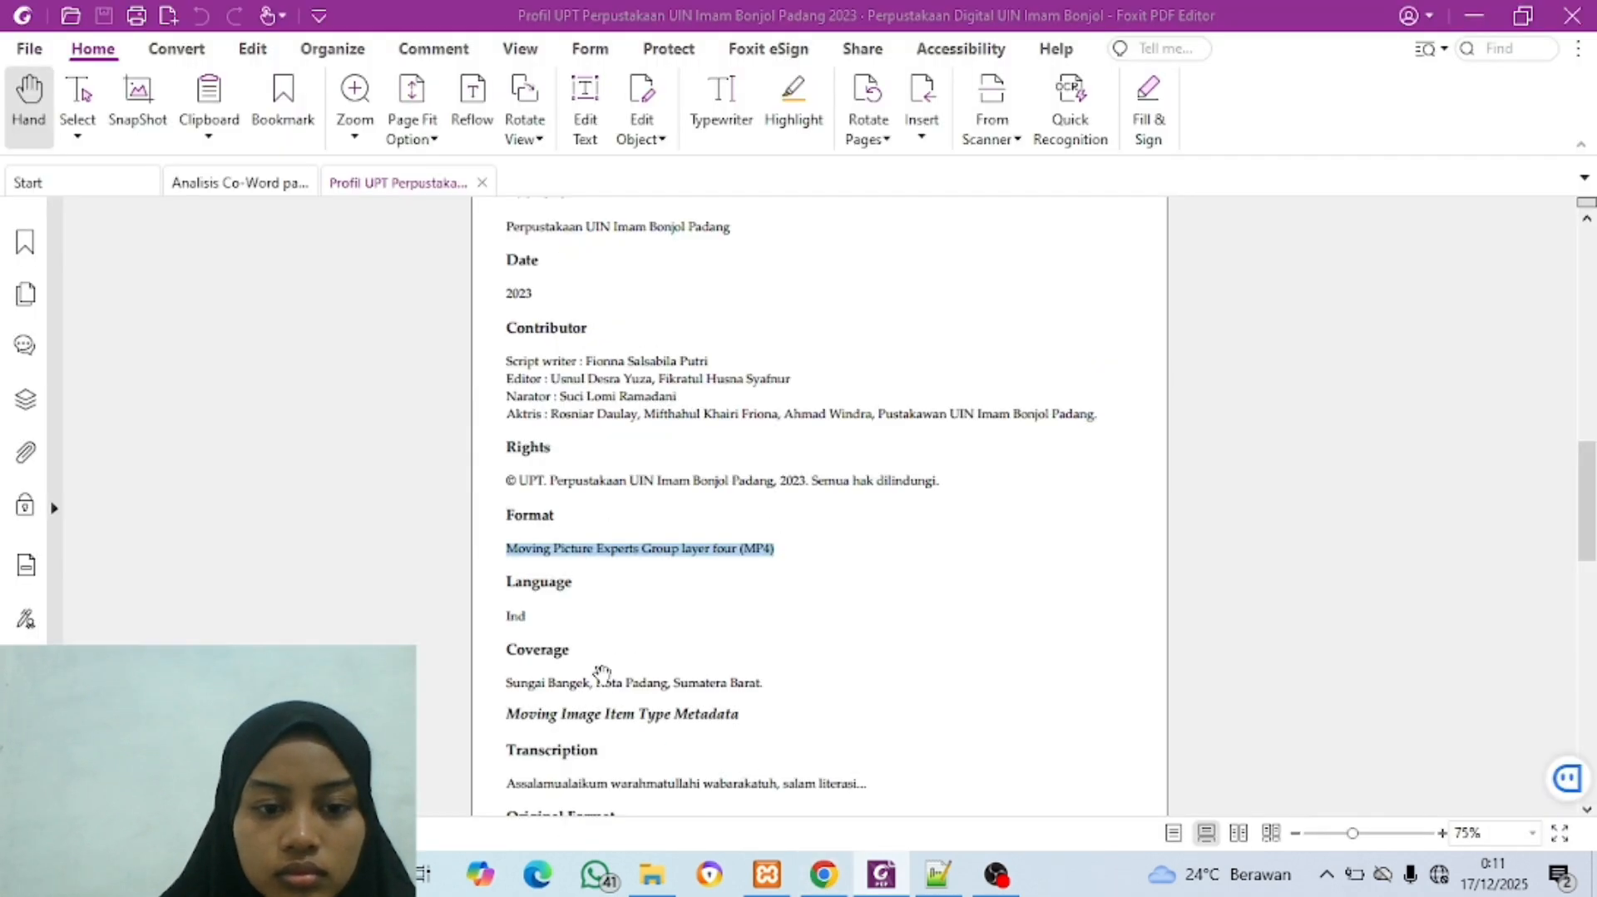
scroll(527, 524, down, 3)
drag(506, 516, 668, 517)
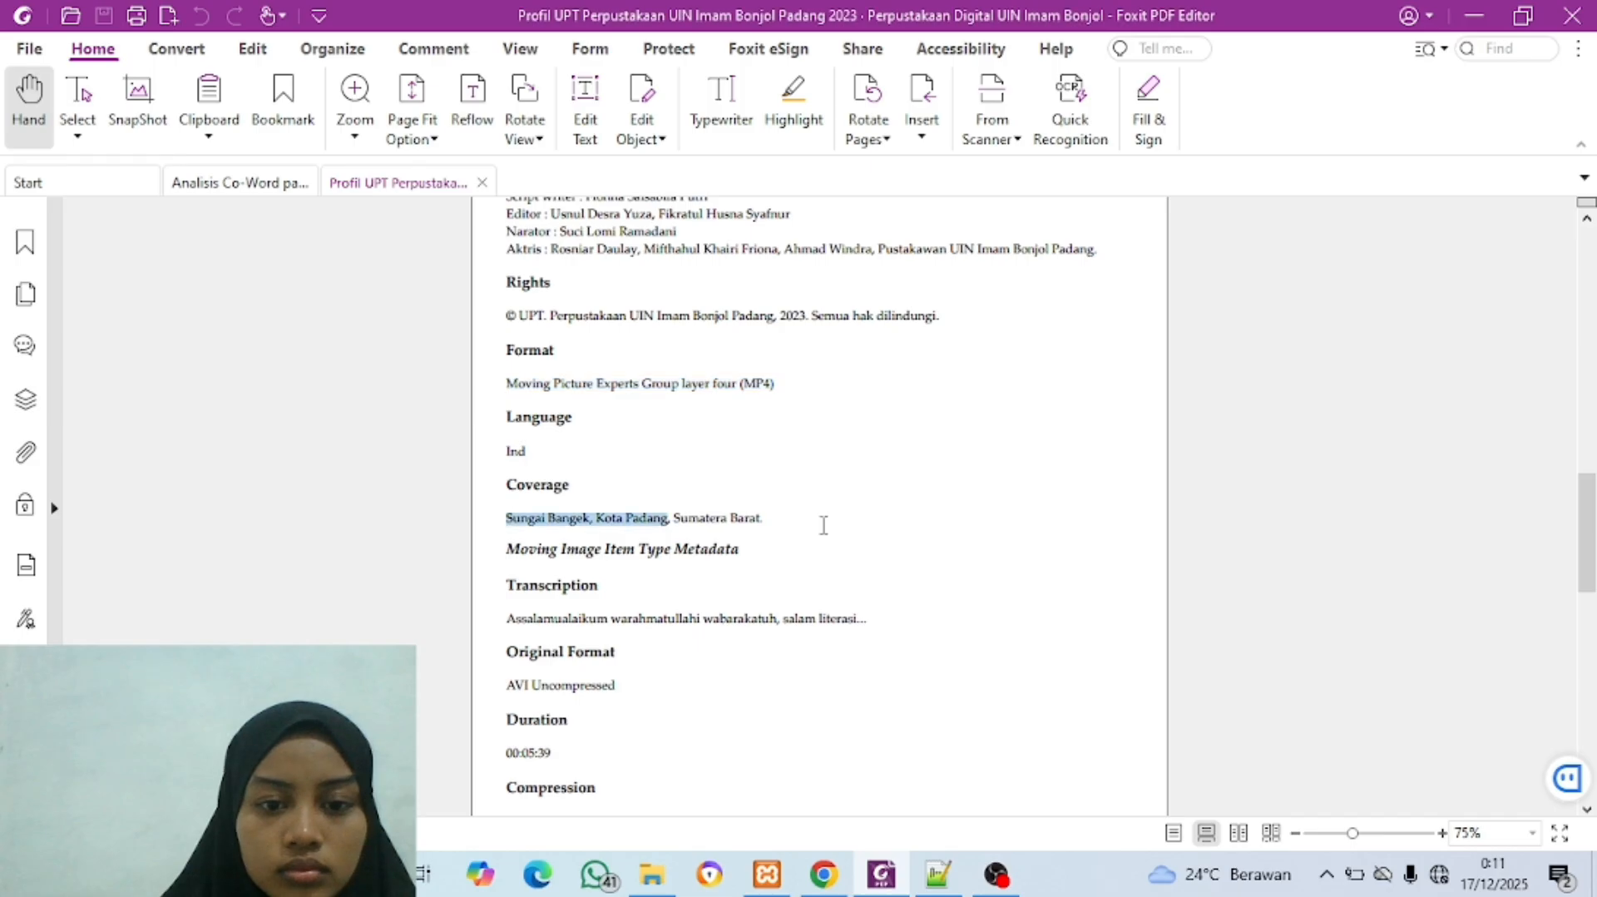
drag(785, 526, 773, 520)
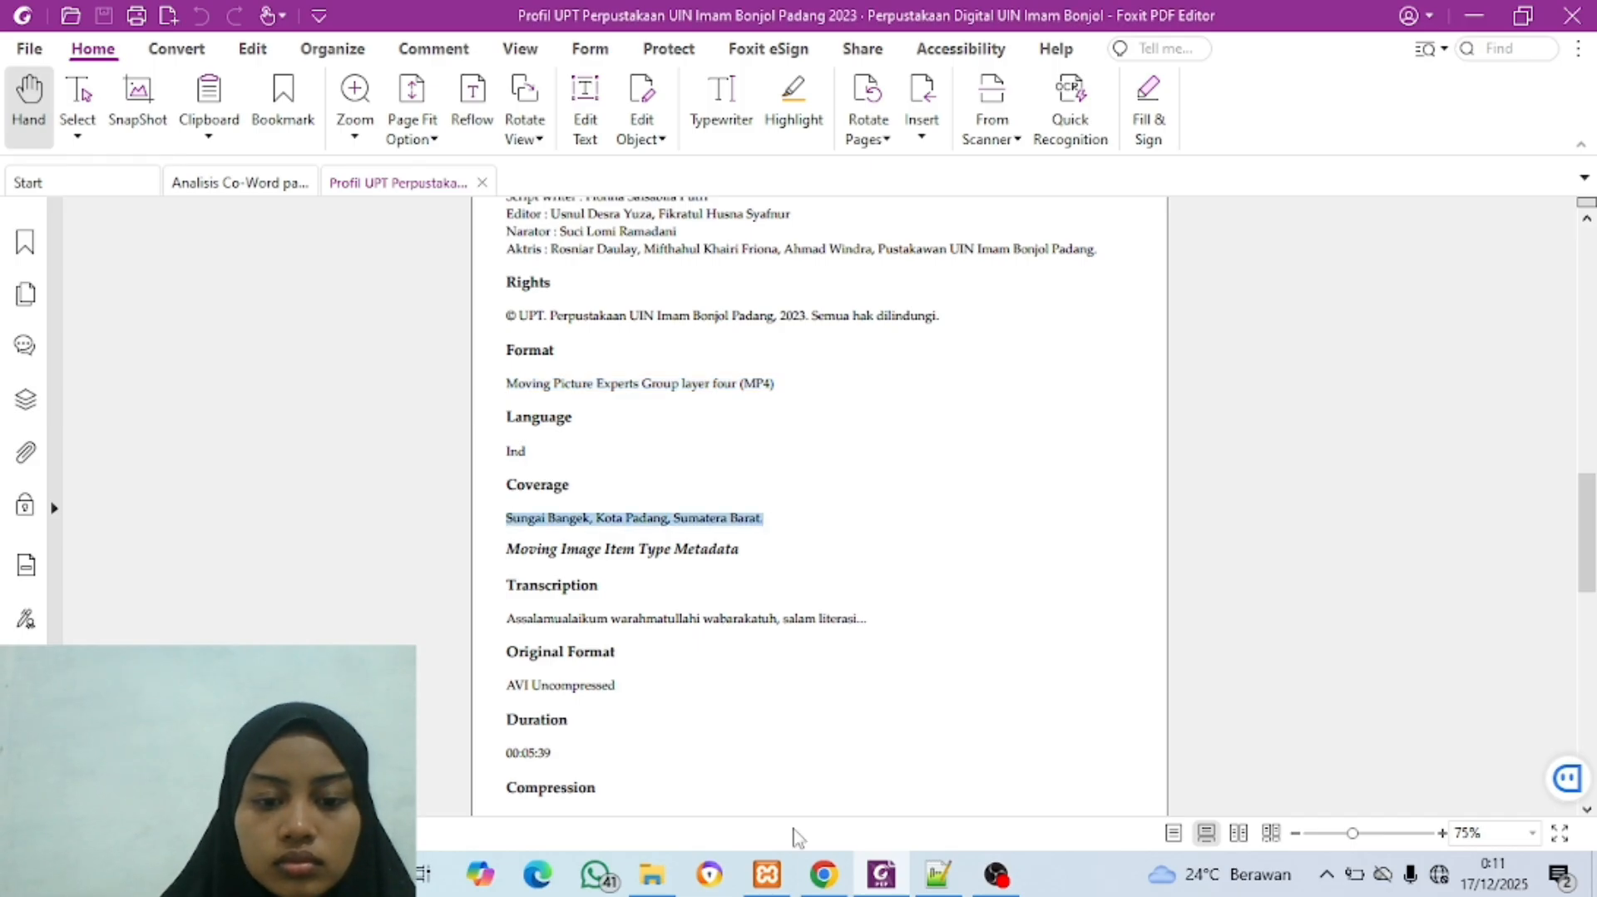
click(822, 875)
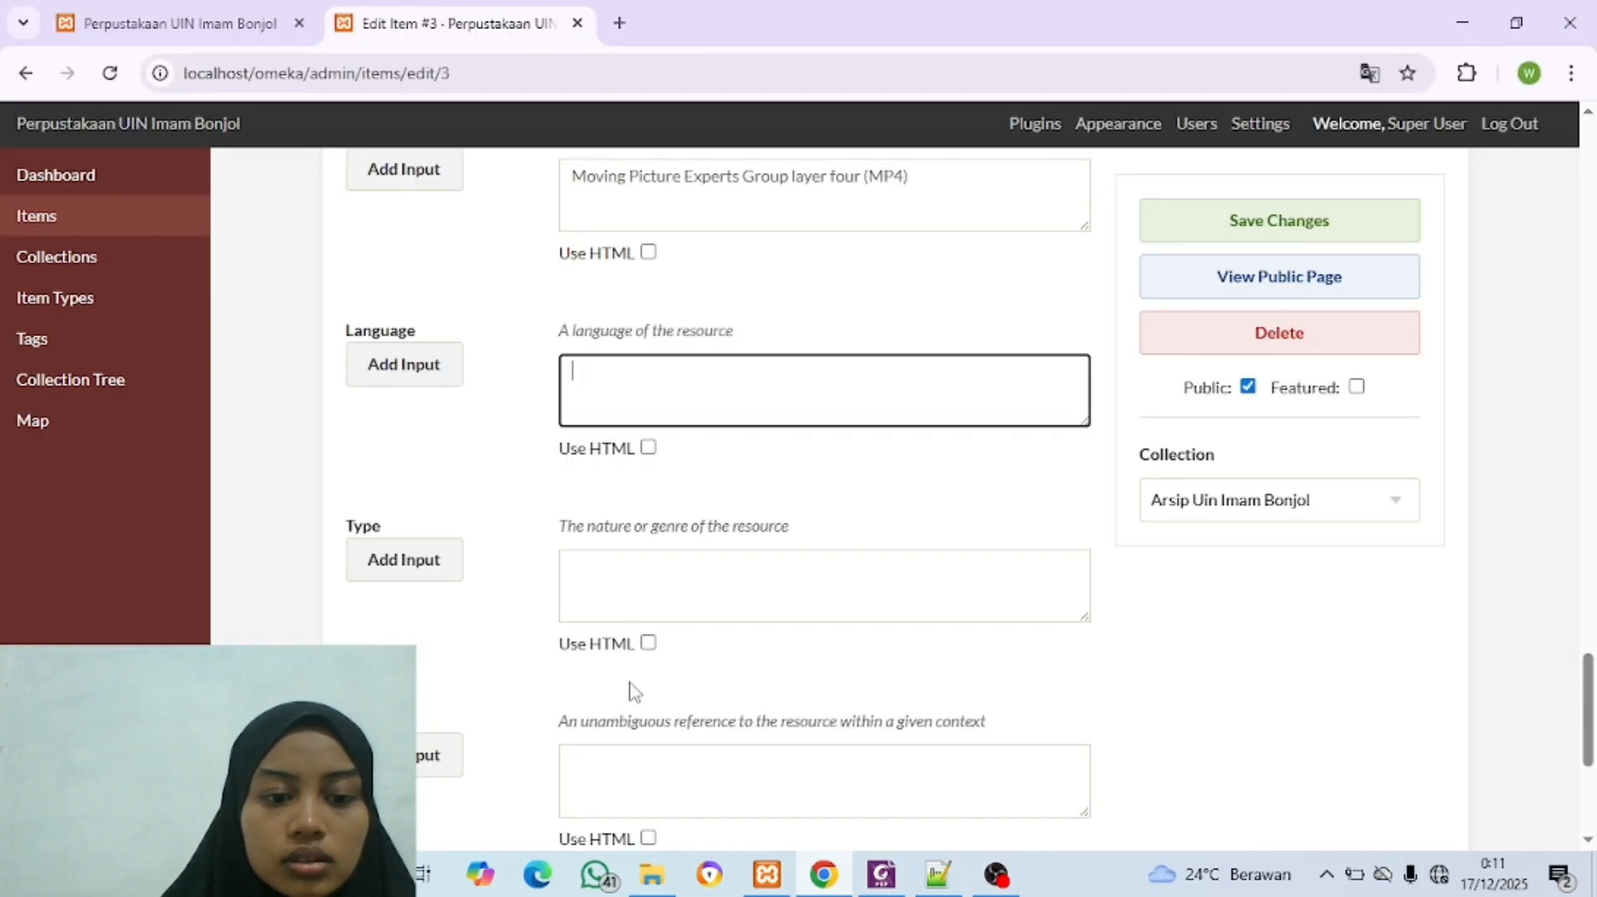
scroll(628, 465, down, 3)
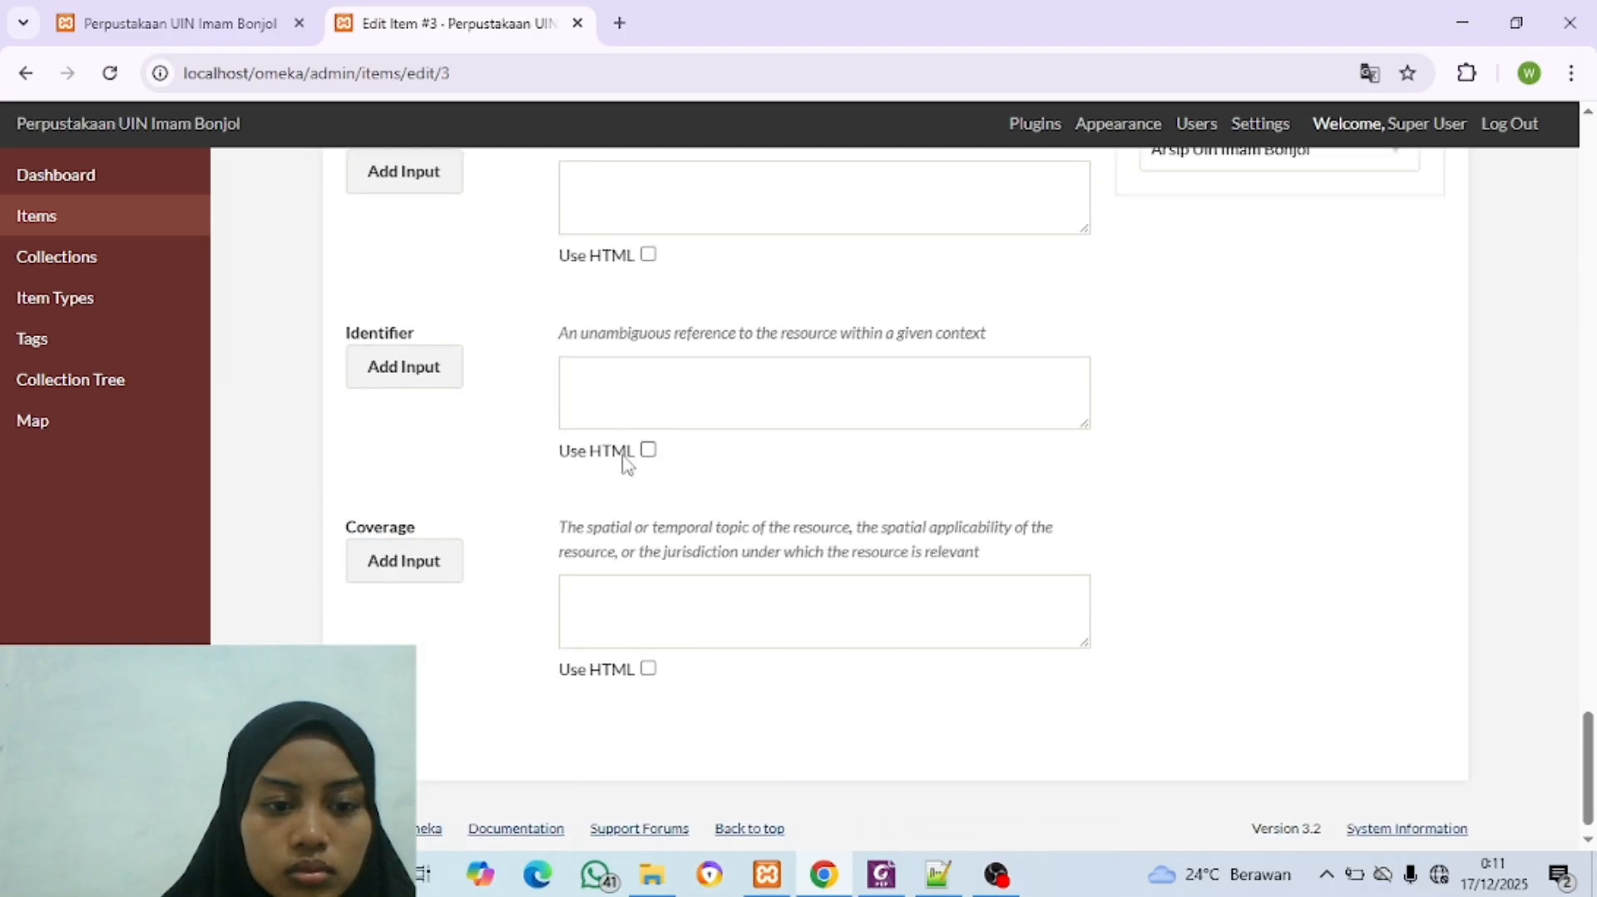
click(653, 621)
key(ctrl+v)
Step: Enter "Ind" in the item's Language field
scroll(653, 623, up, 8)
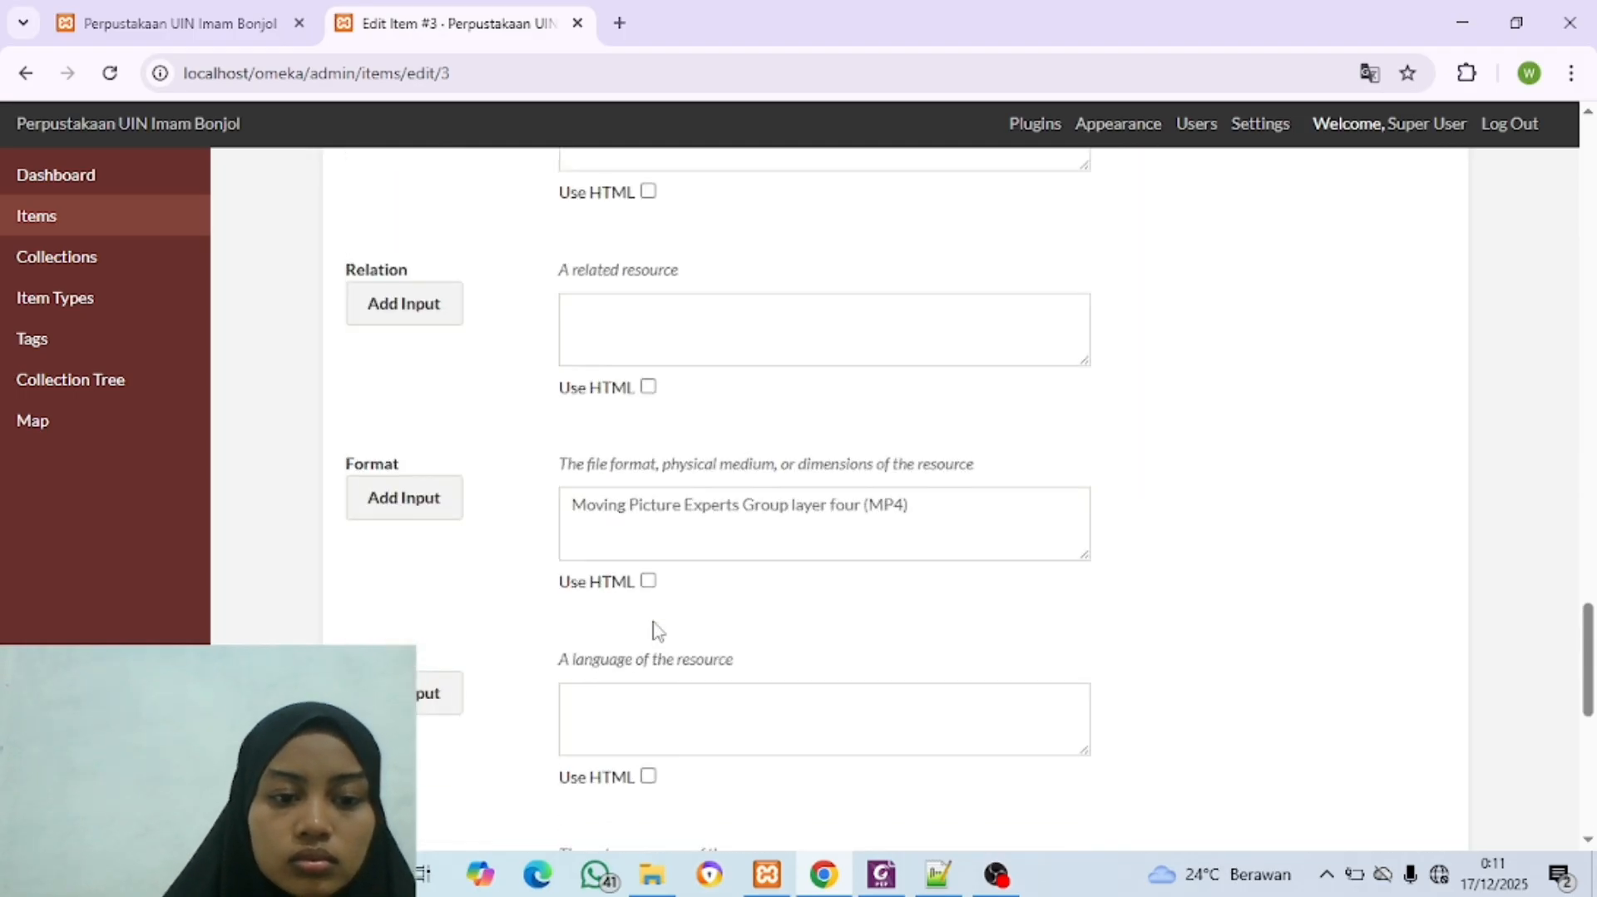
scroll(653, 625, down, 8)
scroll(654, 628, up, 4)
scroll(653, 630, up, 1)
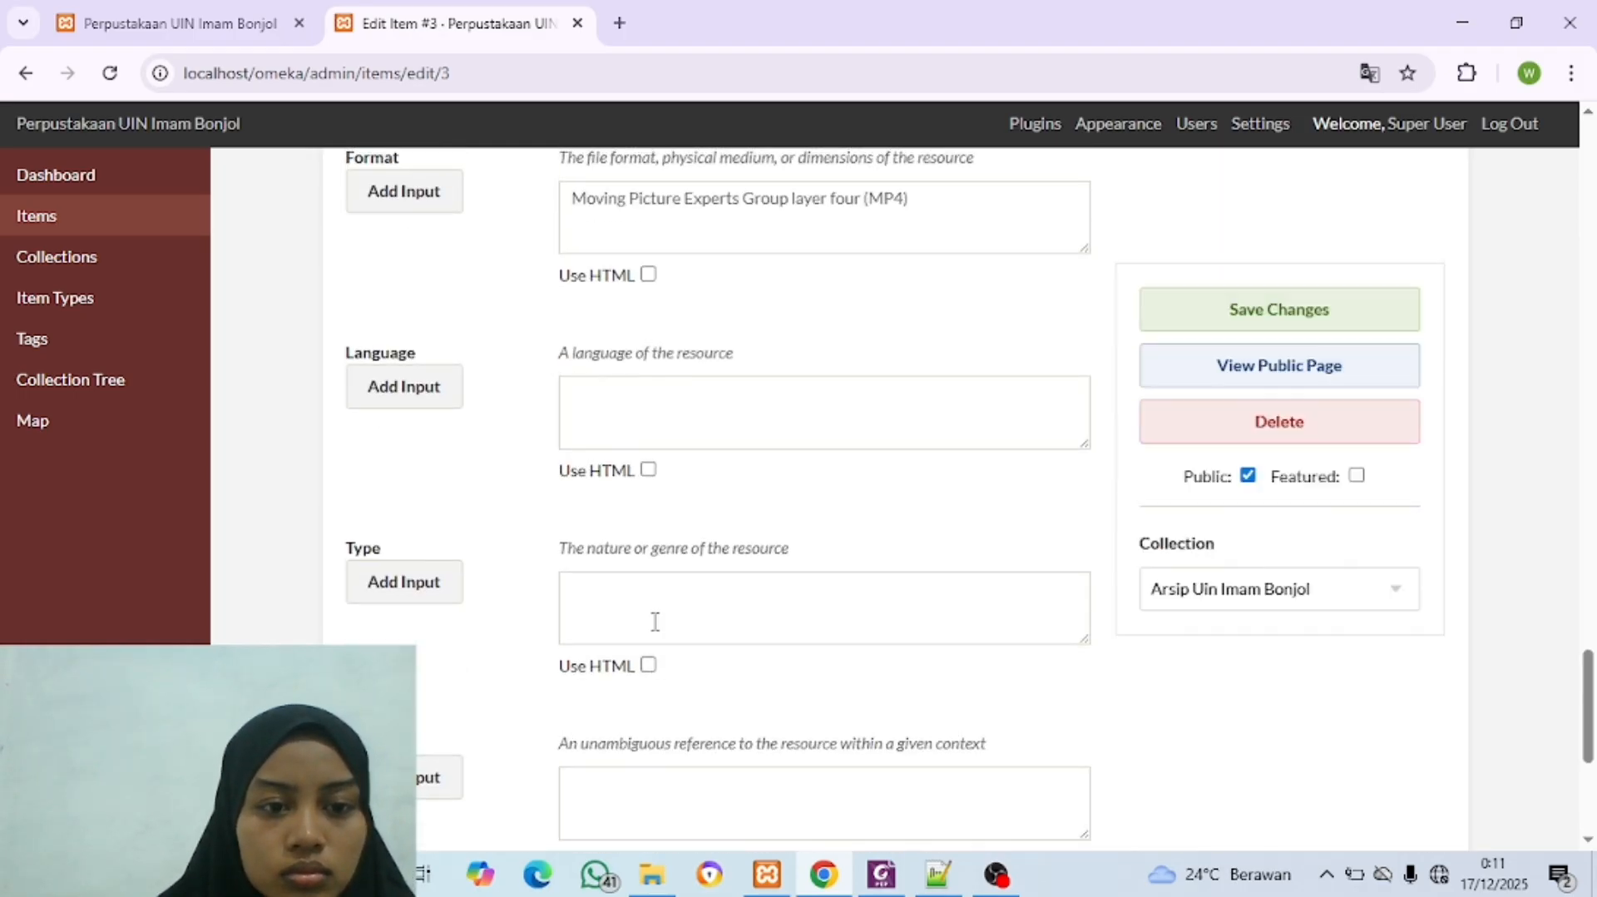
click(677, 399)
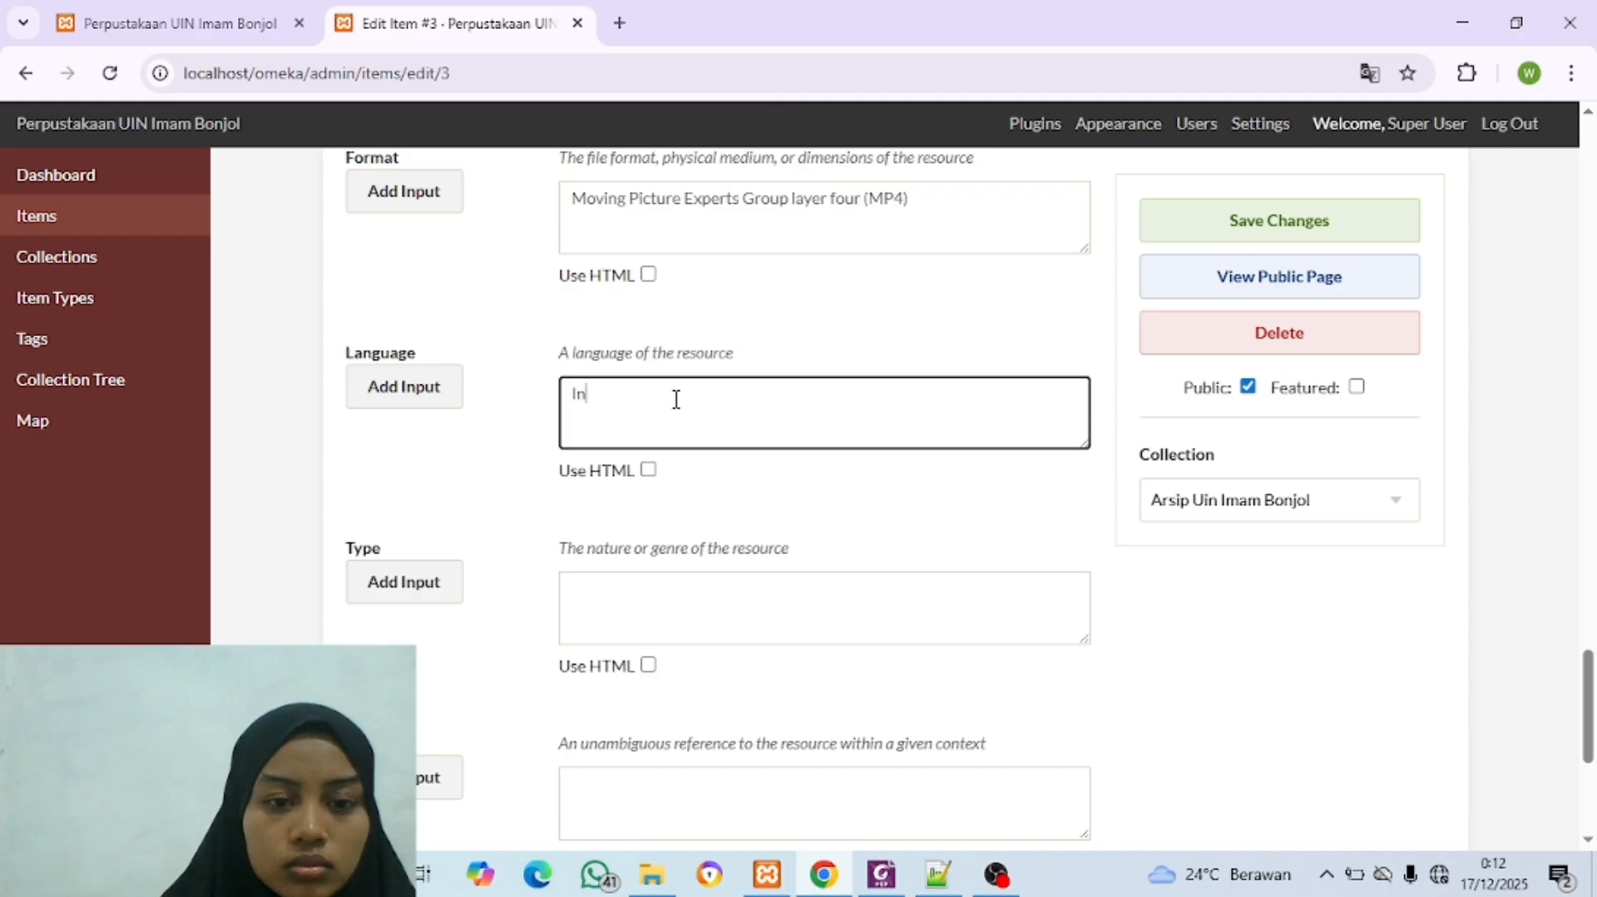
click(668, 604)
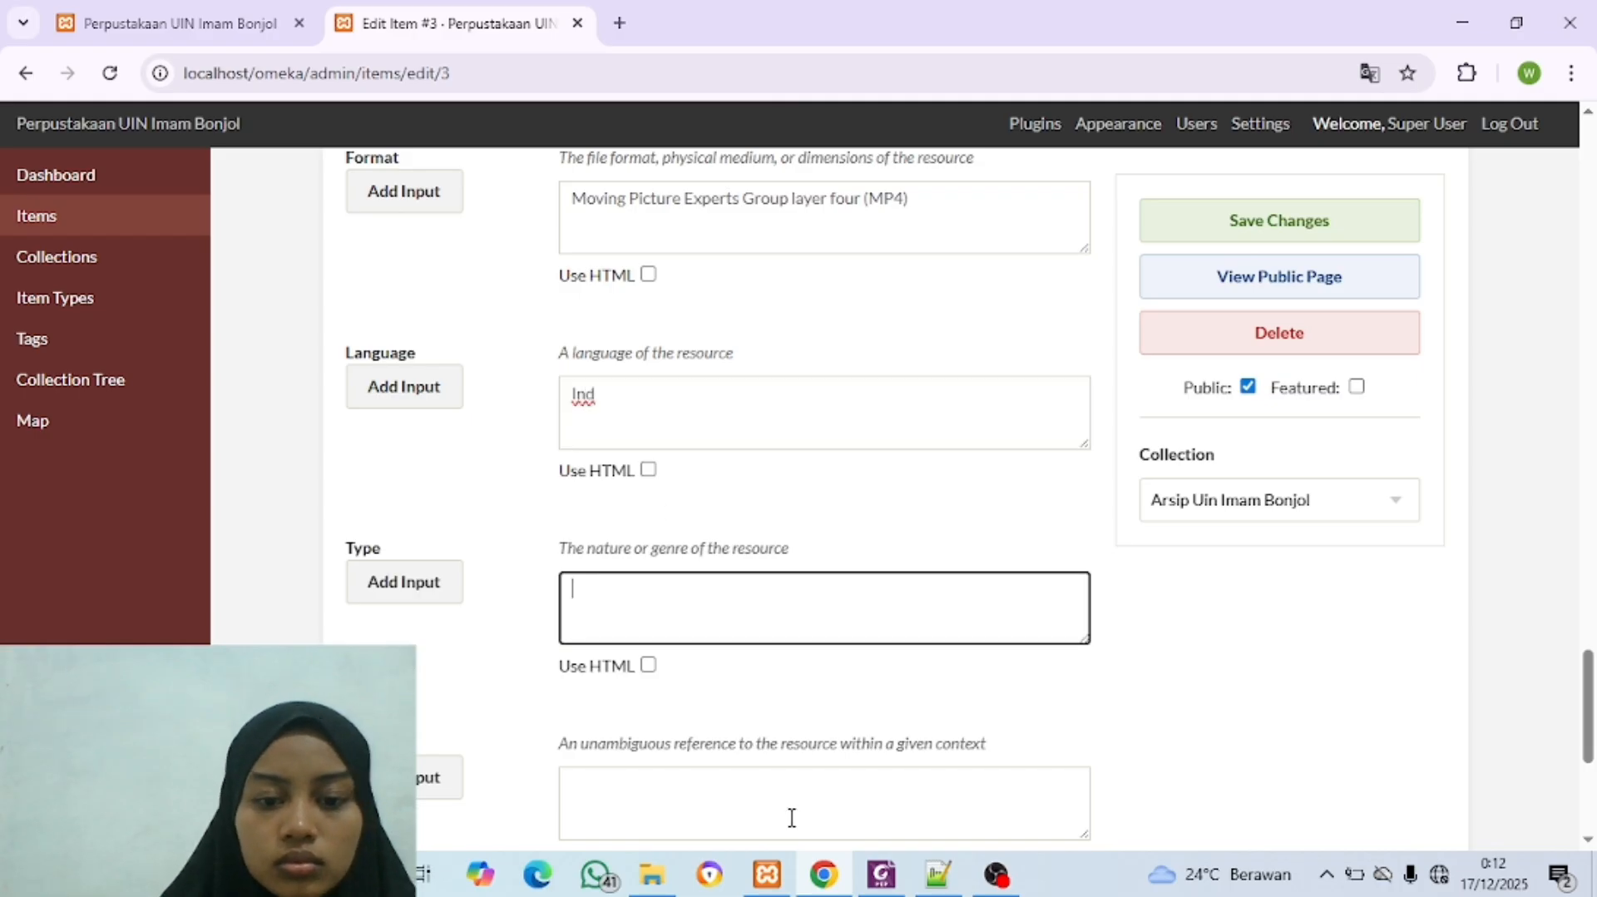
Step: Set the item type to Moving Image in the Item Type Metadata section
click(826, 875)
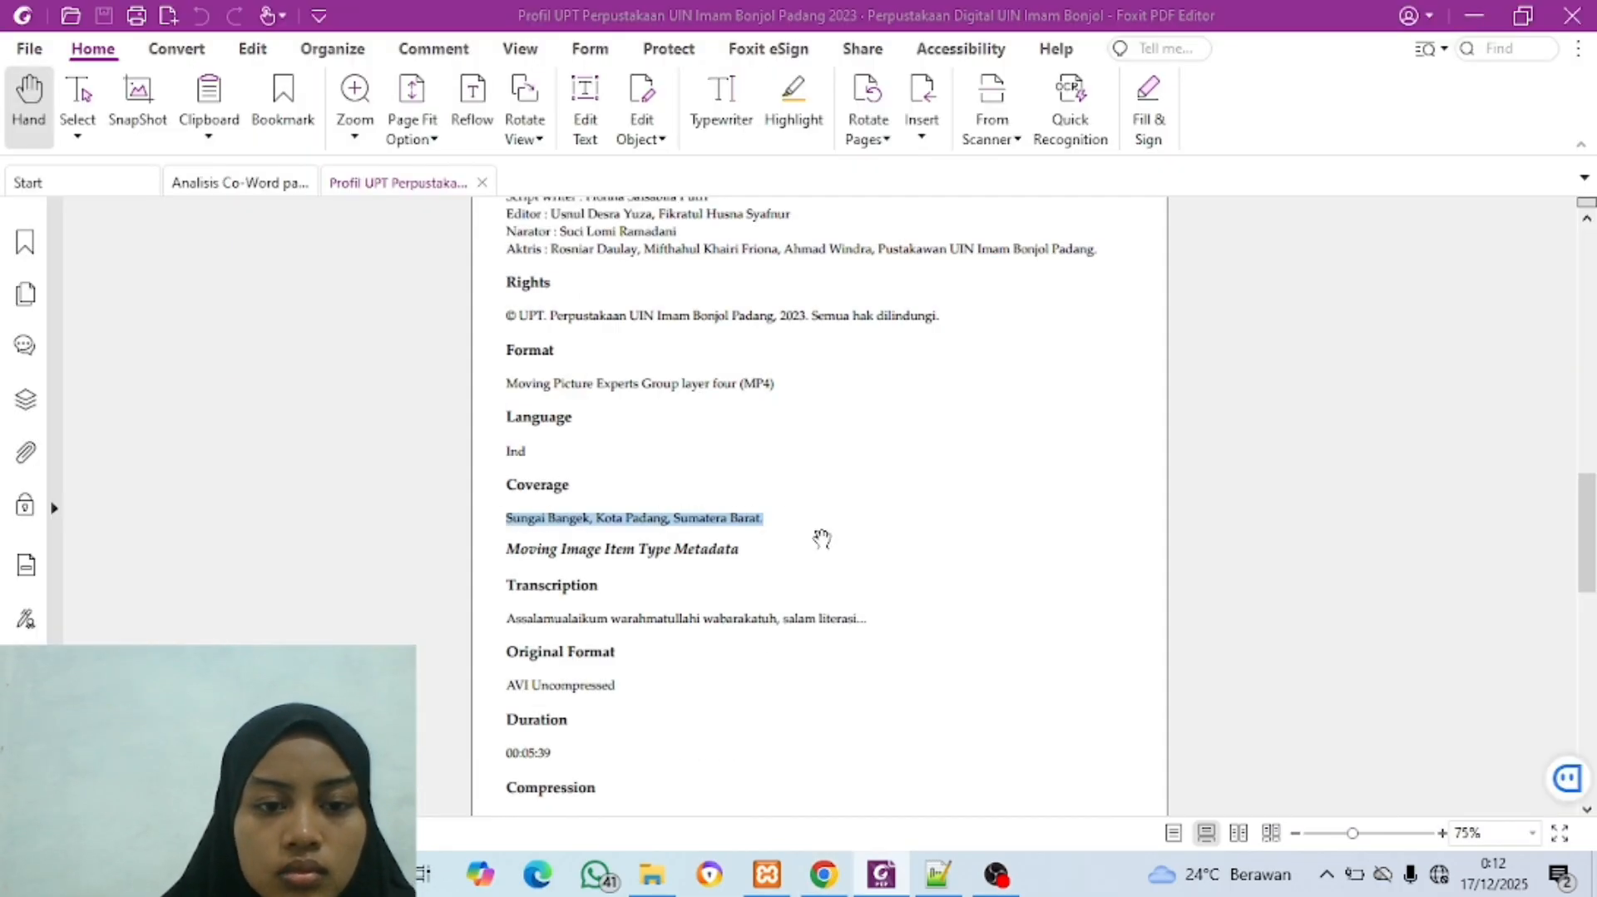
click(822, 873)
scroll(733, 555, down, 3)
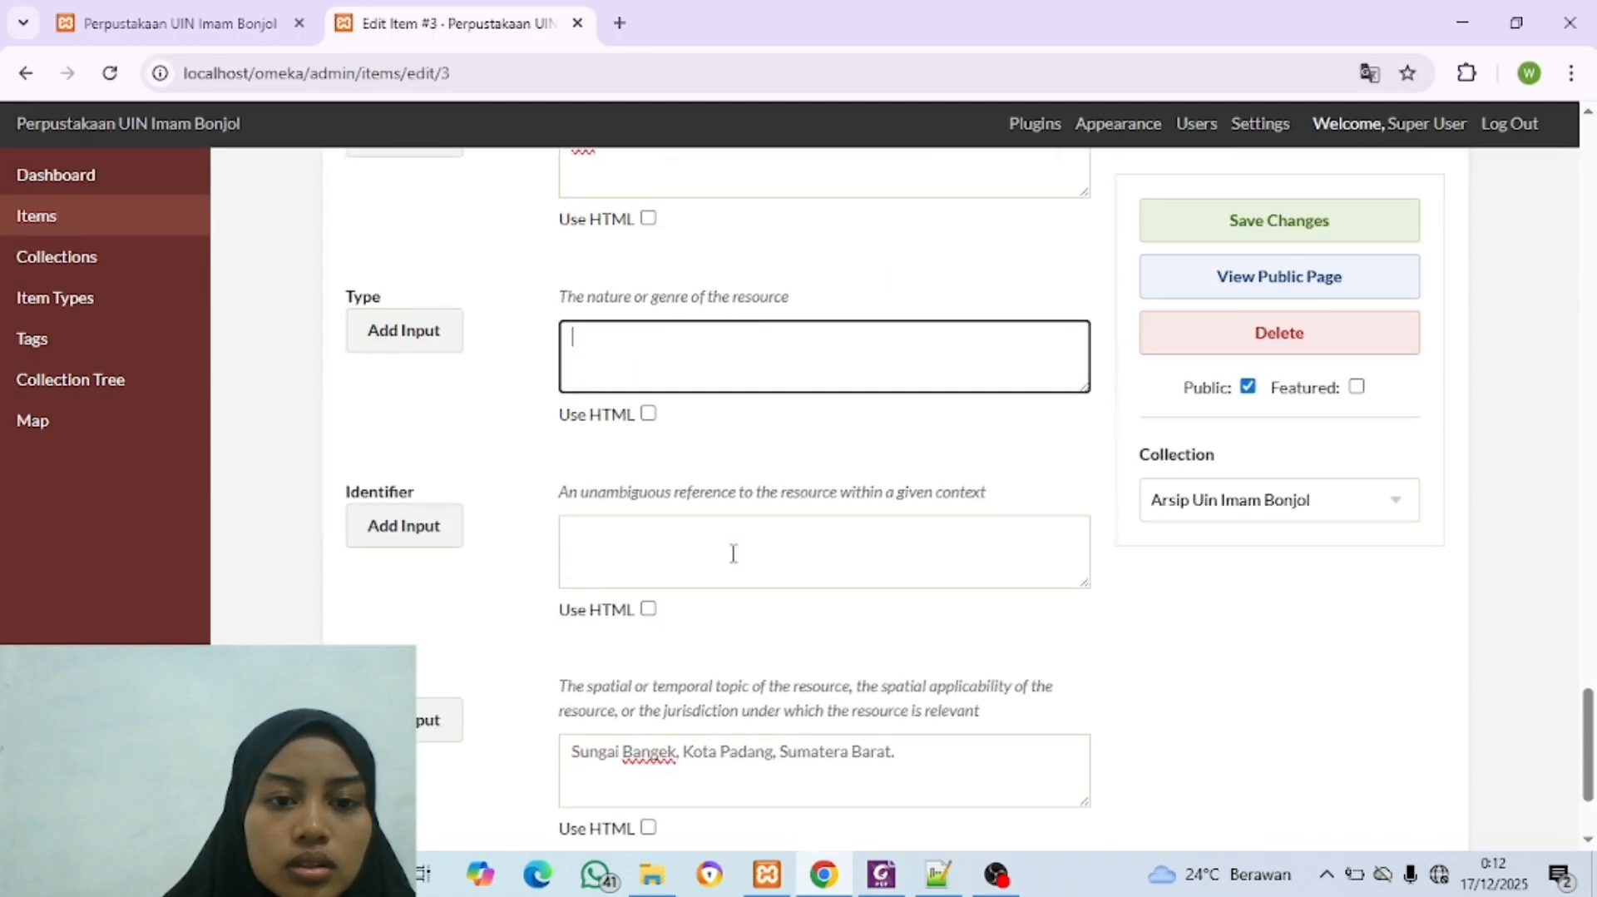
scroll(732, 558, down, 1)
scroll(732, 556, up, 20)
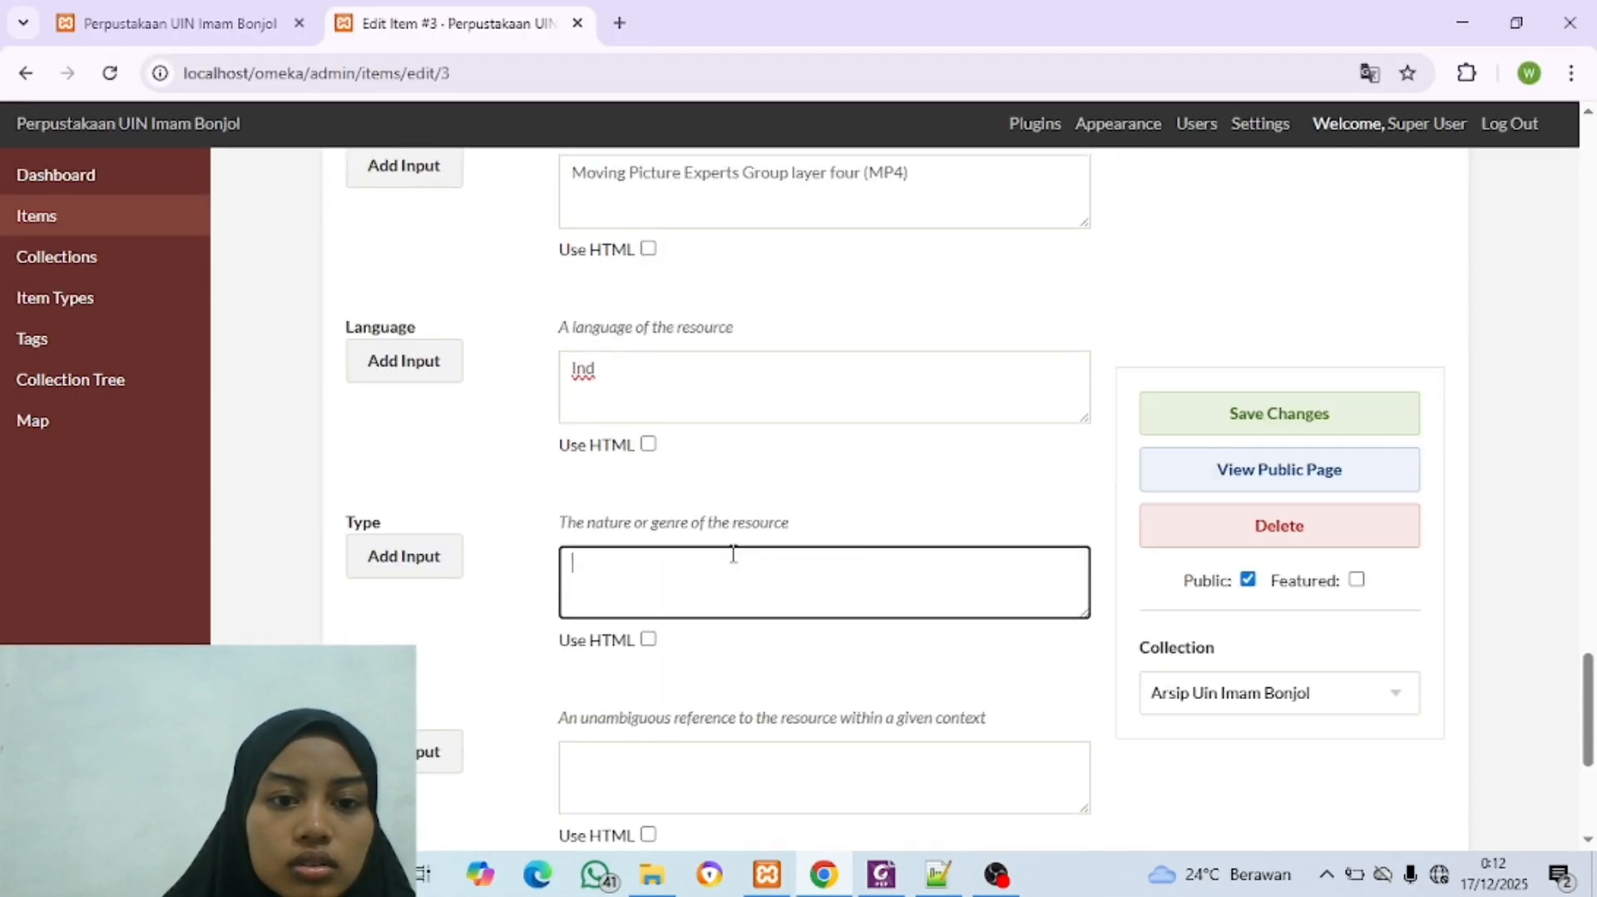
scroll(733, 553, up, 1)
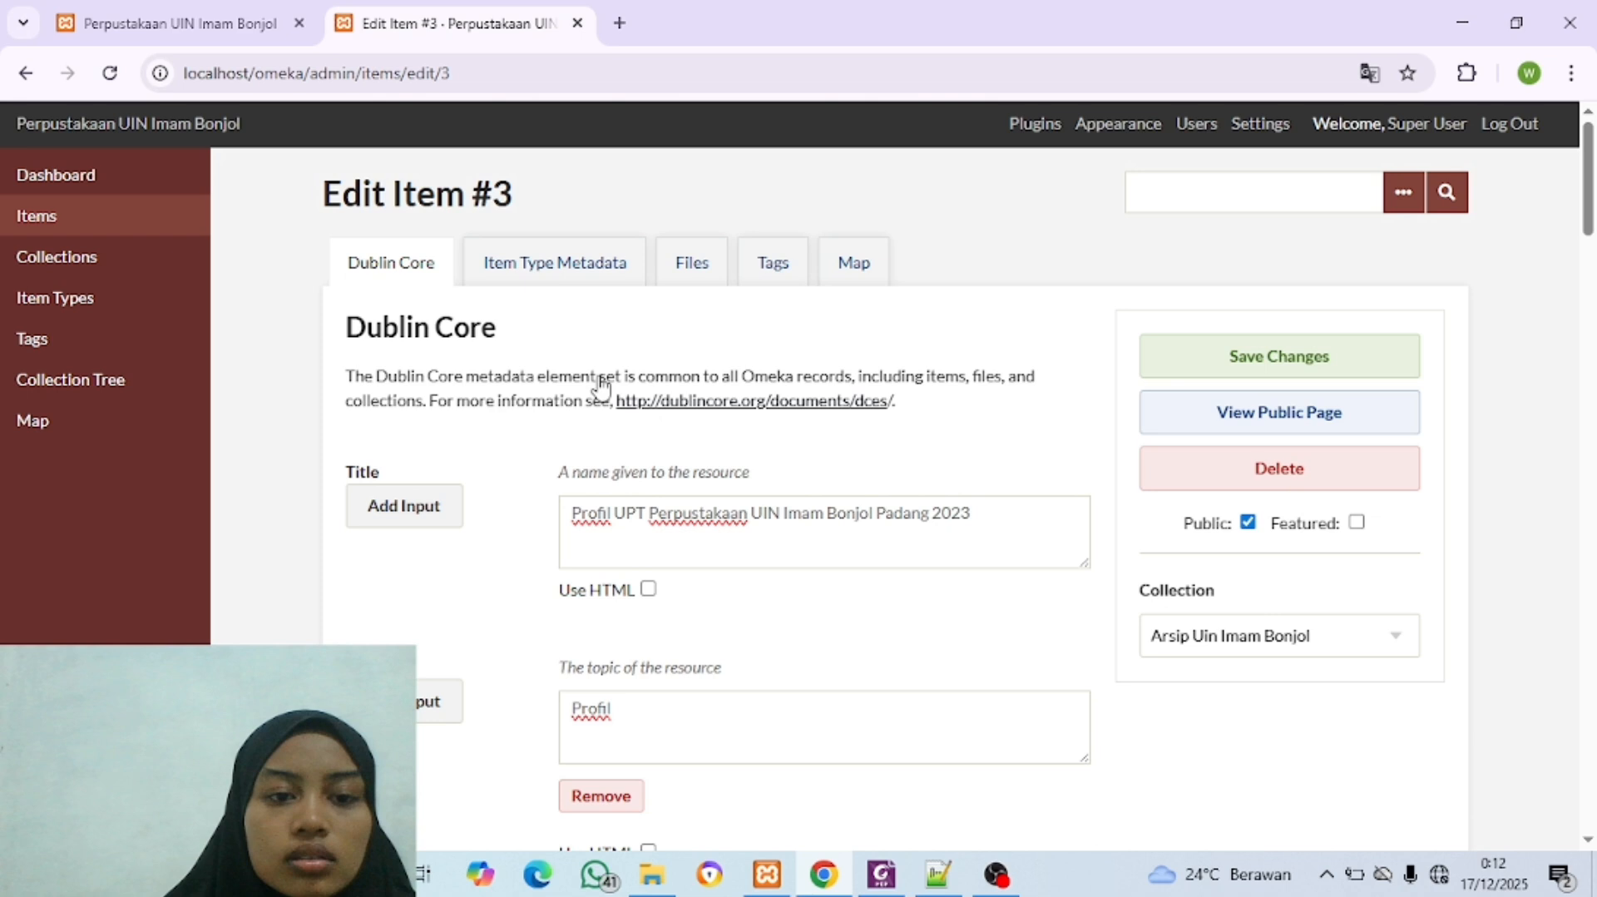
click(572, 258)
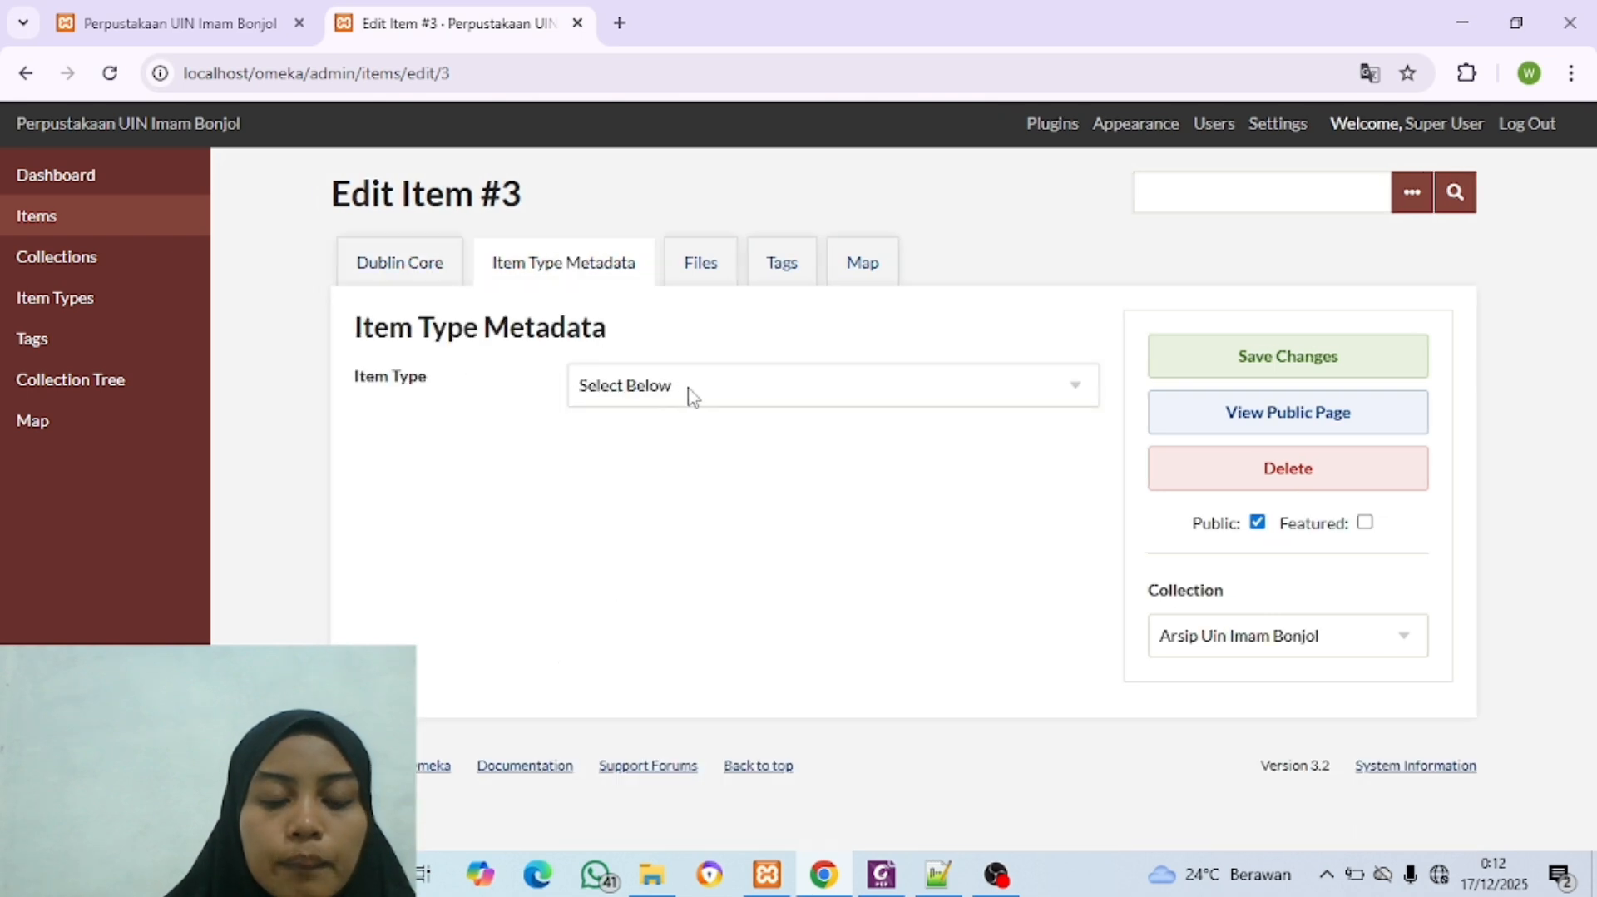
click(718, 389)
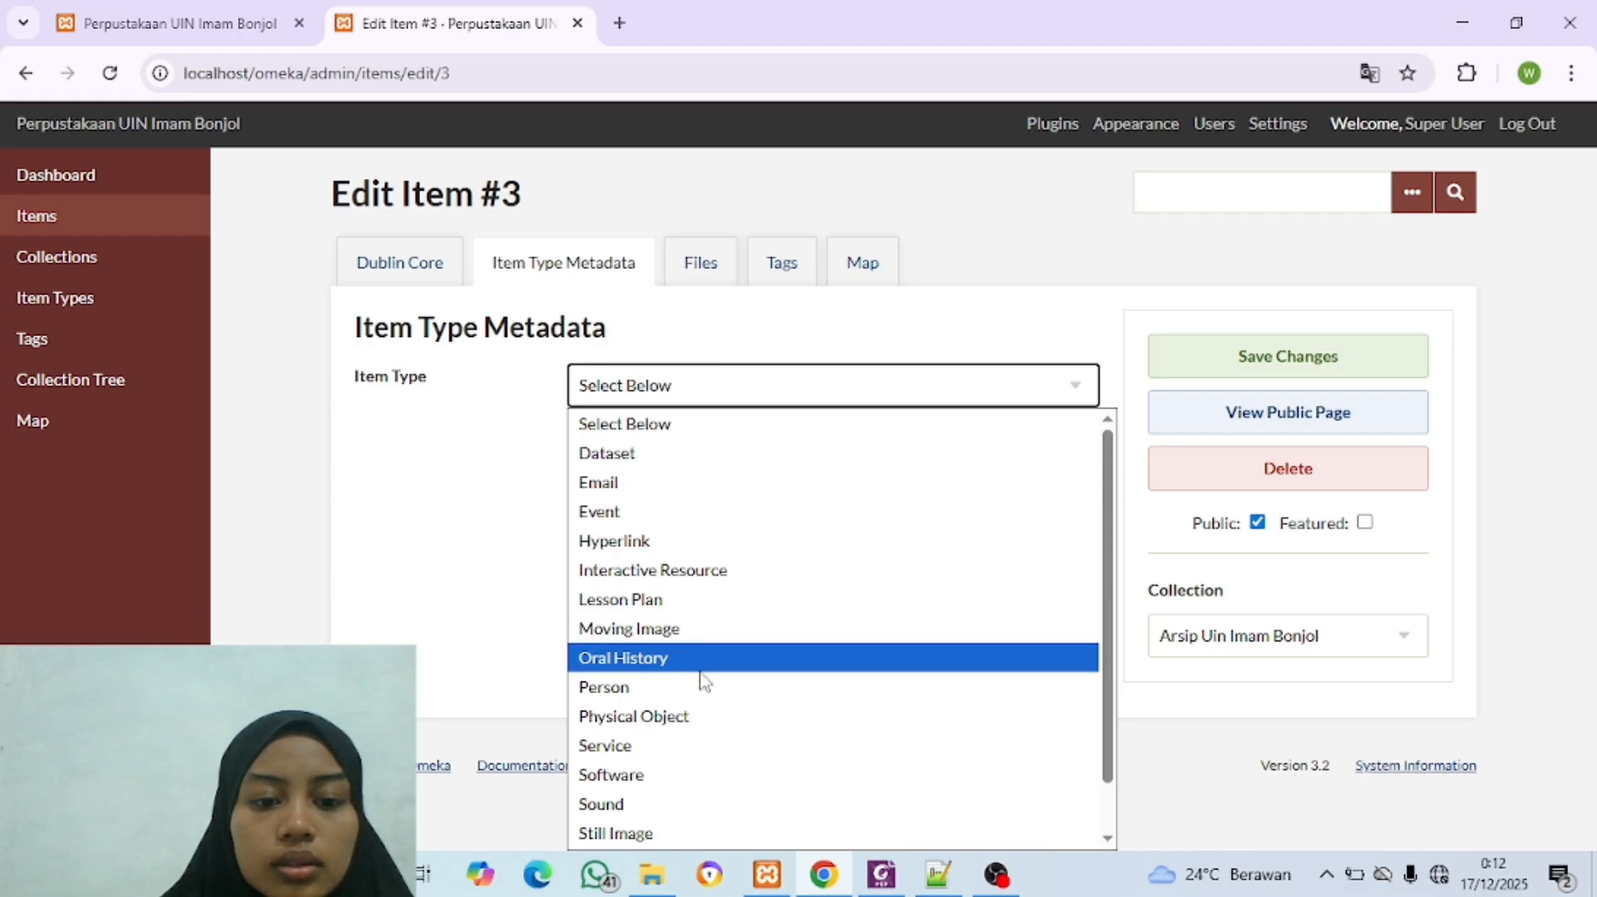
click(640, 630)
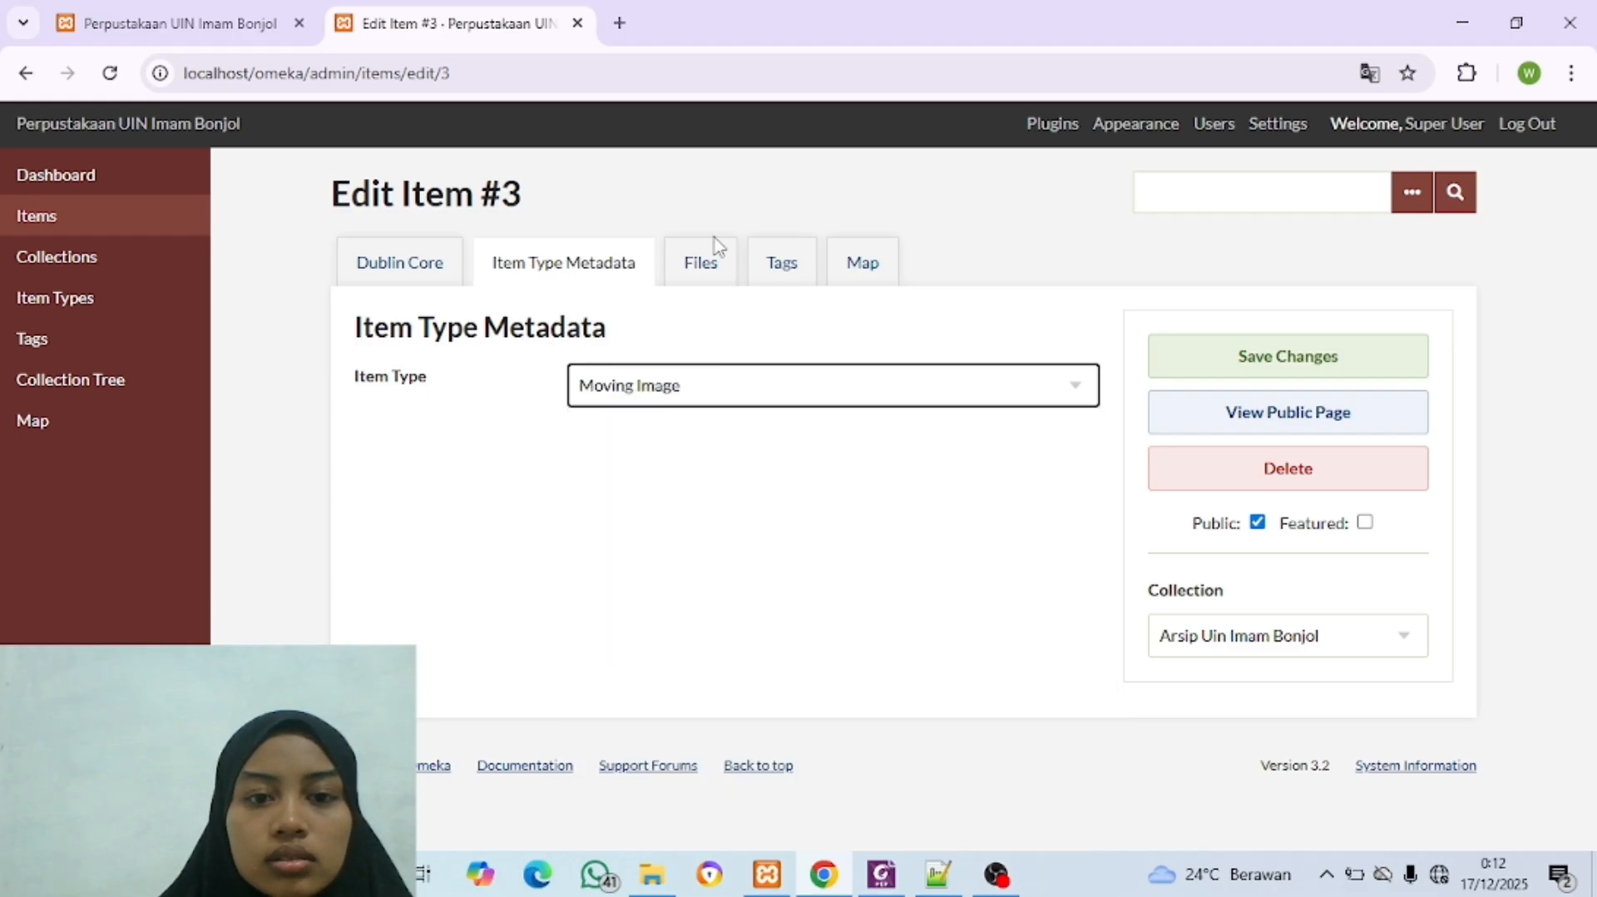
Step: Copy the transcription "Assalamualaikum warahmatullahi wabarakatuh, salam literasi..." from the Foxit PDF into the Transcription field in the browser
click(596, 625)
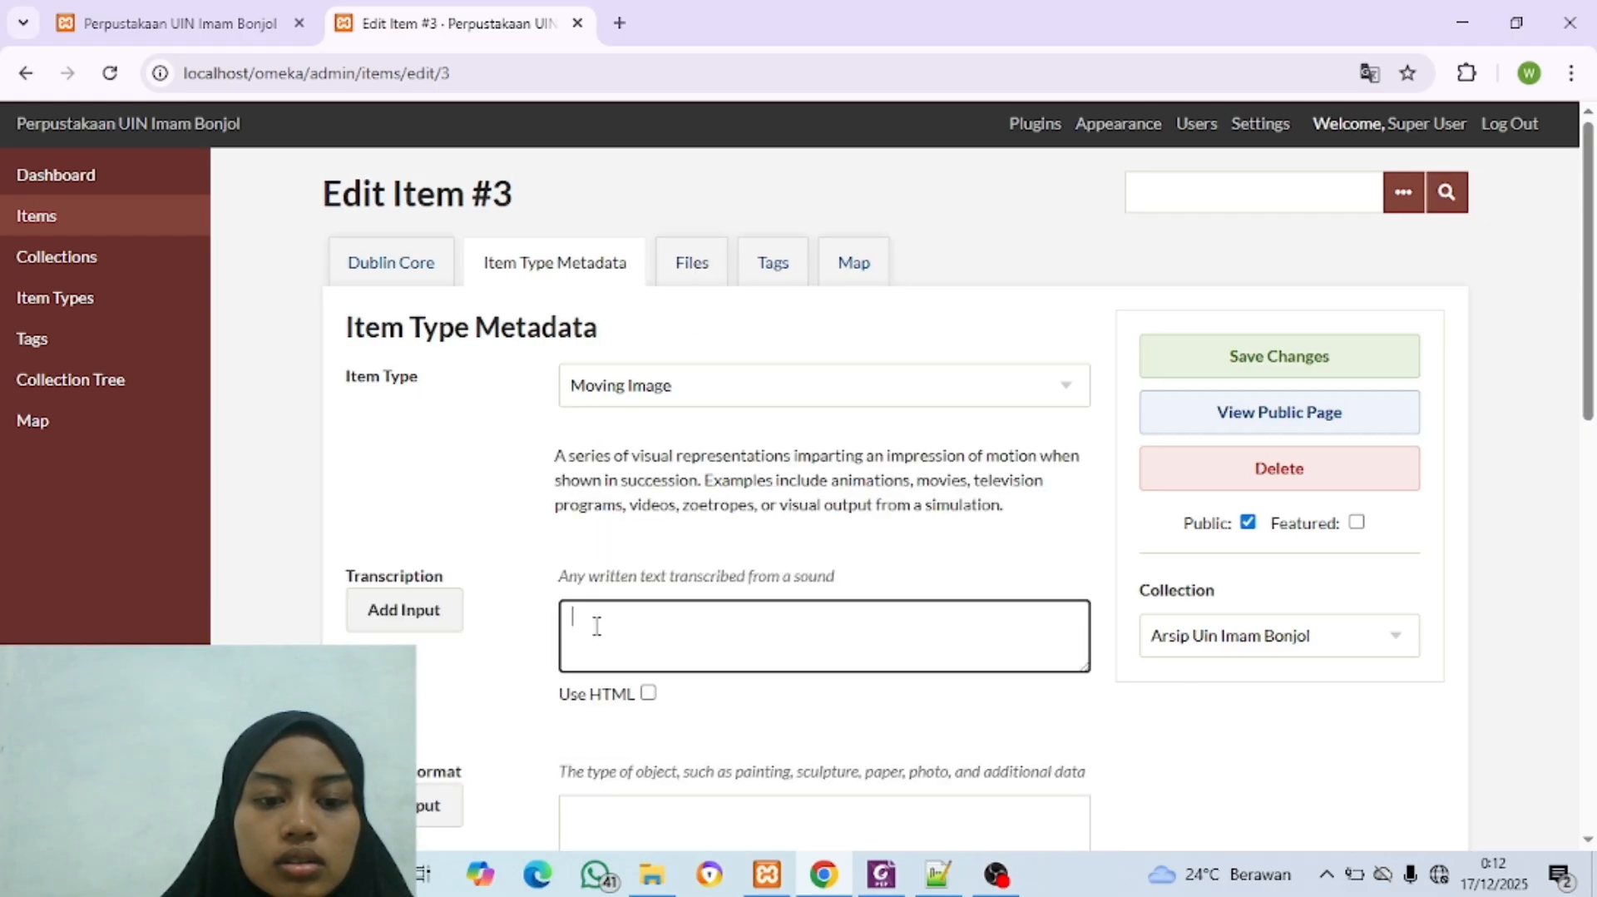
click(824, 871)
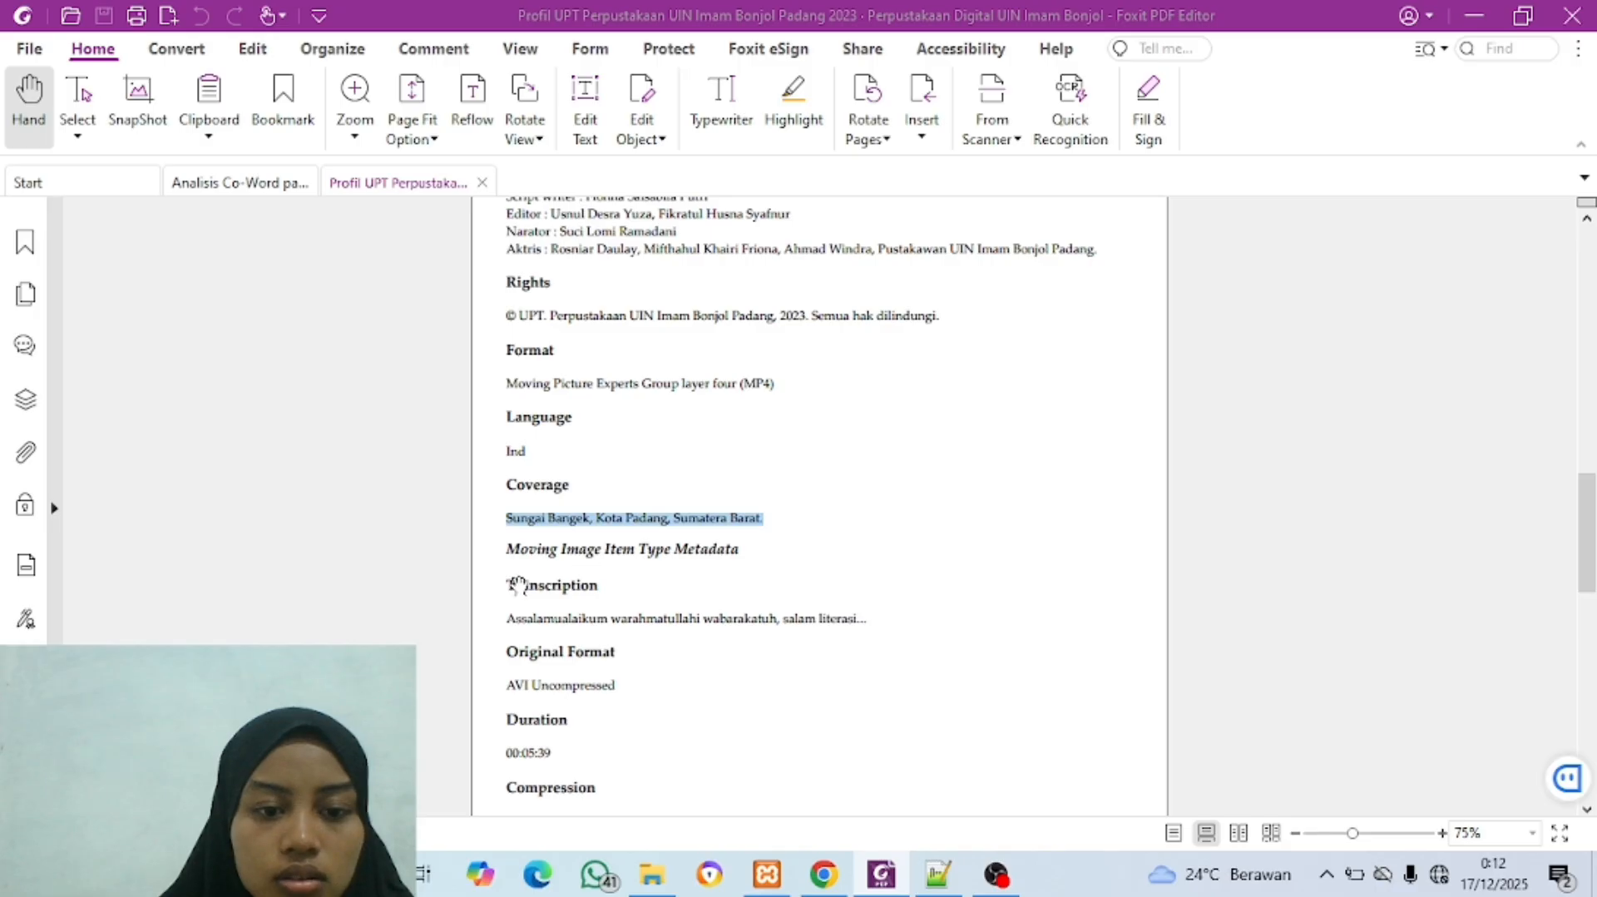
drag(507, 619, 874, 620)
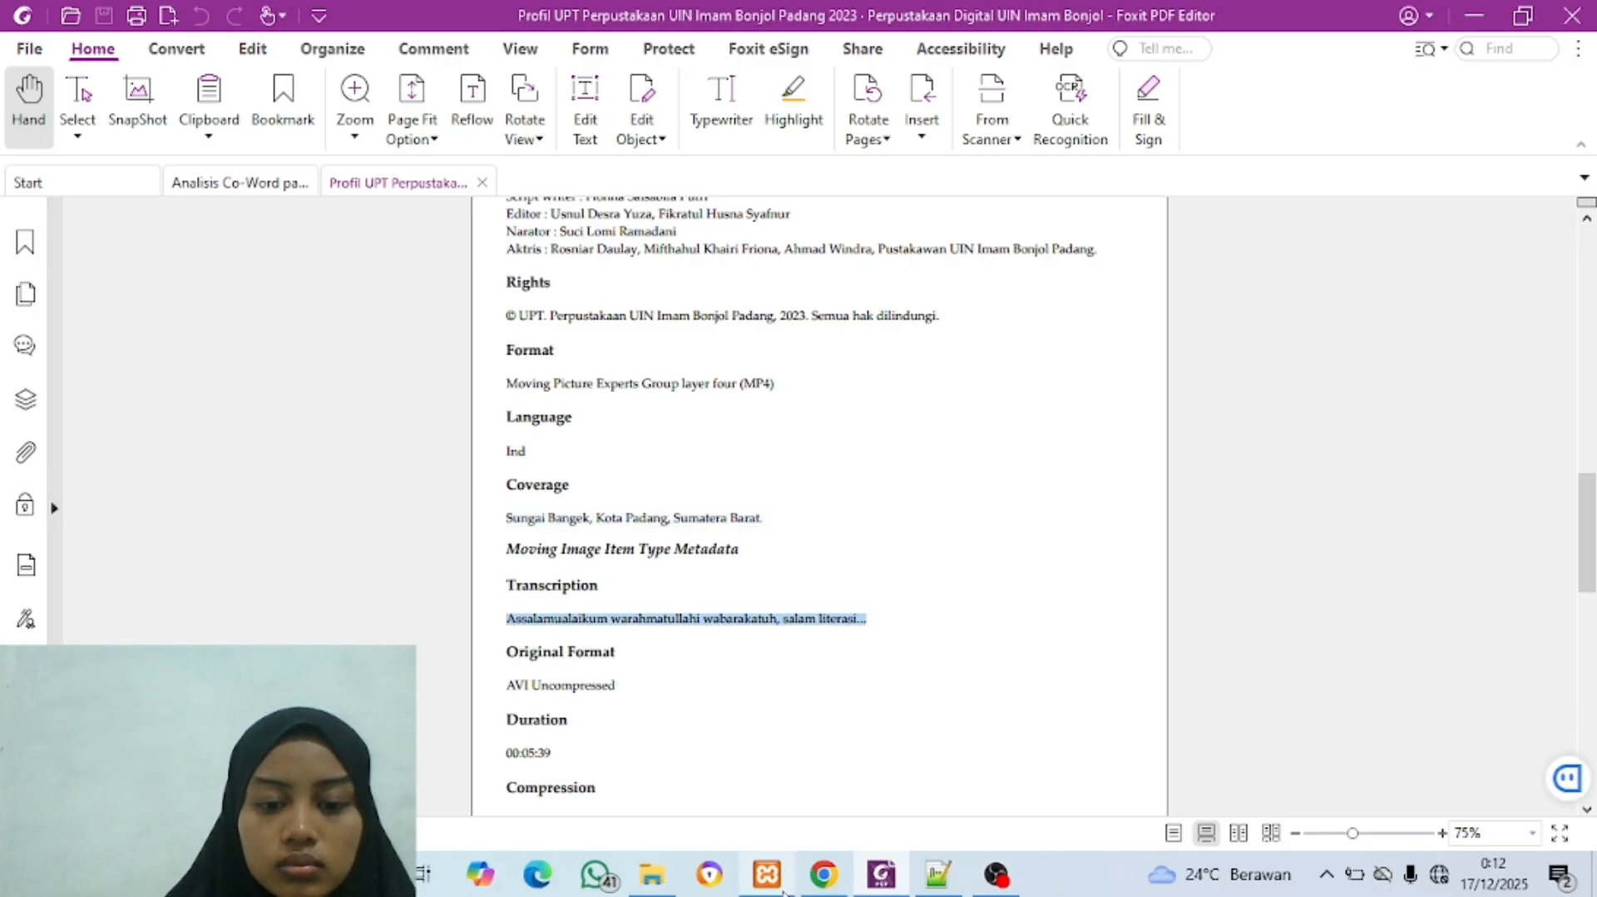
click(822, 885)
key(ctrl+v)
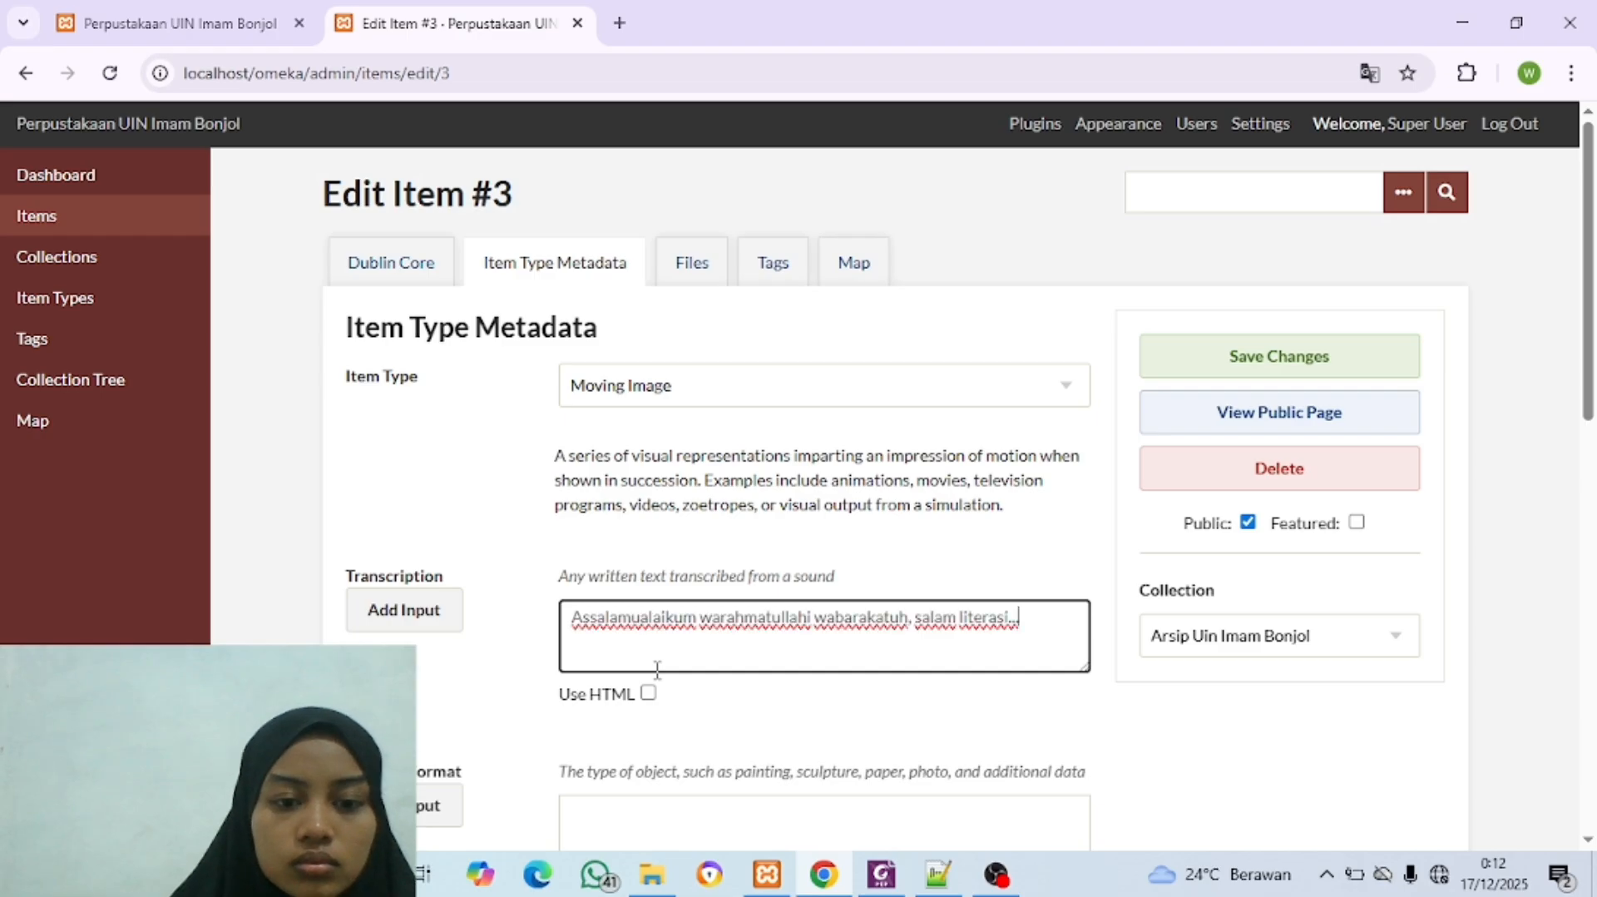
Step: Copy "AVI Uncompressed" from the Foxit PDF into the Original Format field in the browser
scroll(657, 665, down, 7)
scroll(624, 467, up, 2)
click(623, 420)
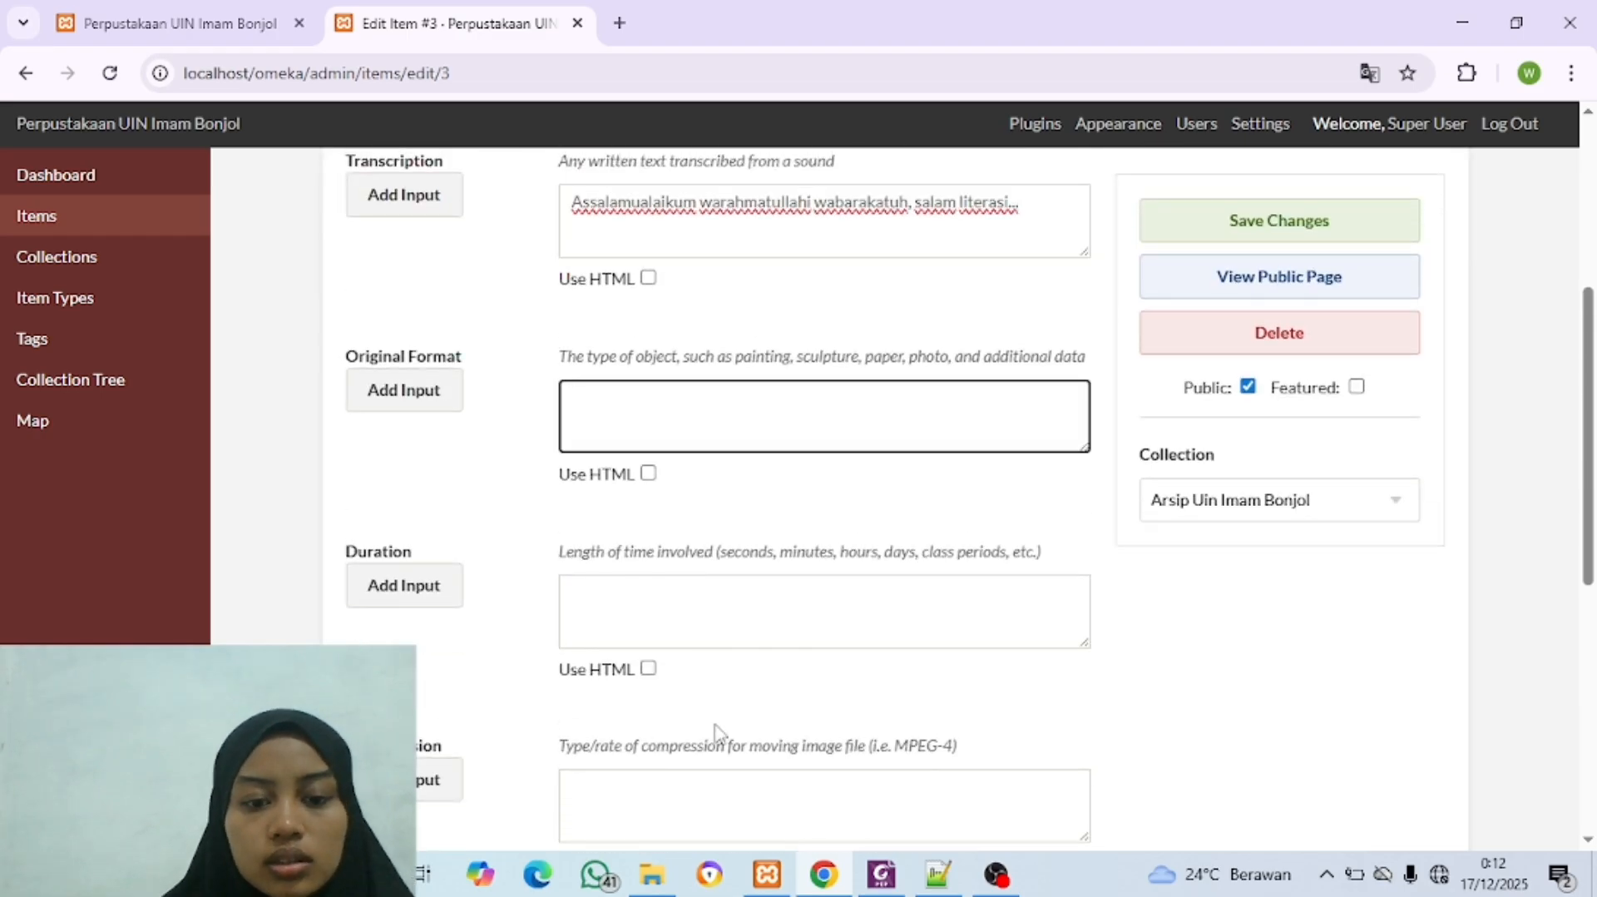
click(806, 861)
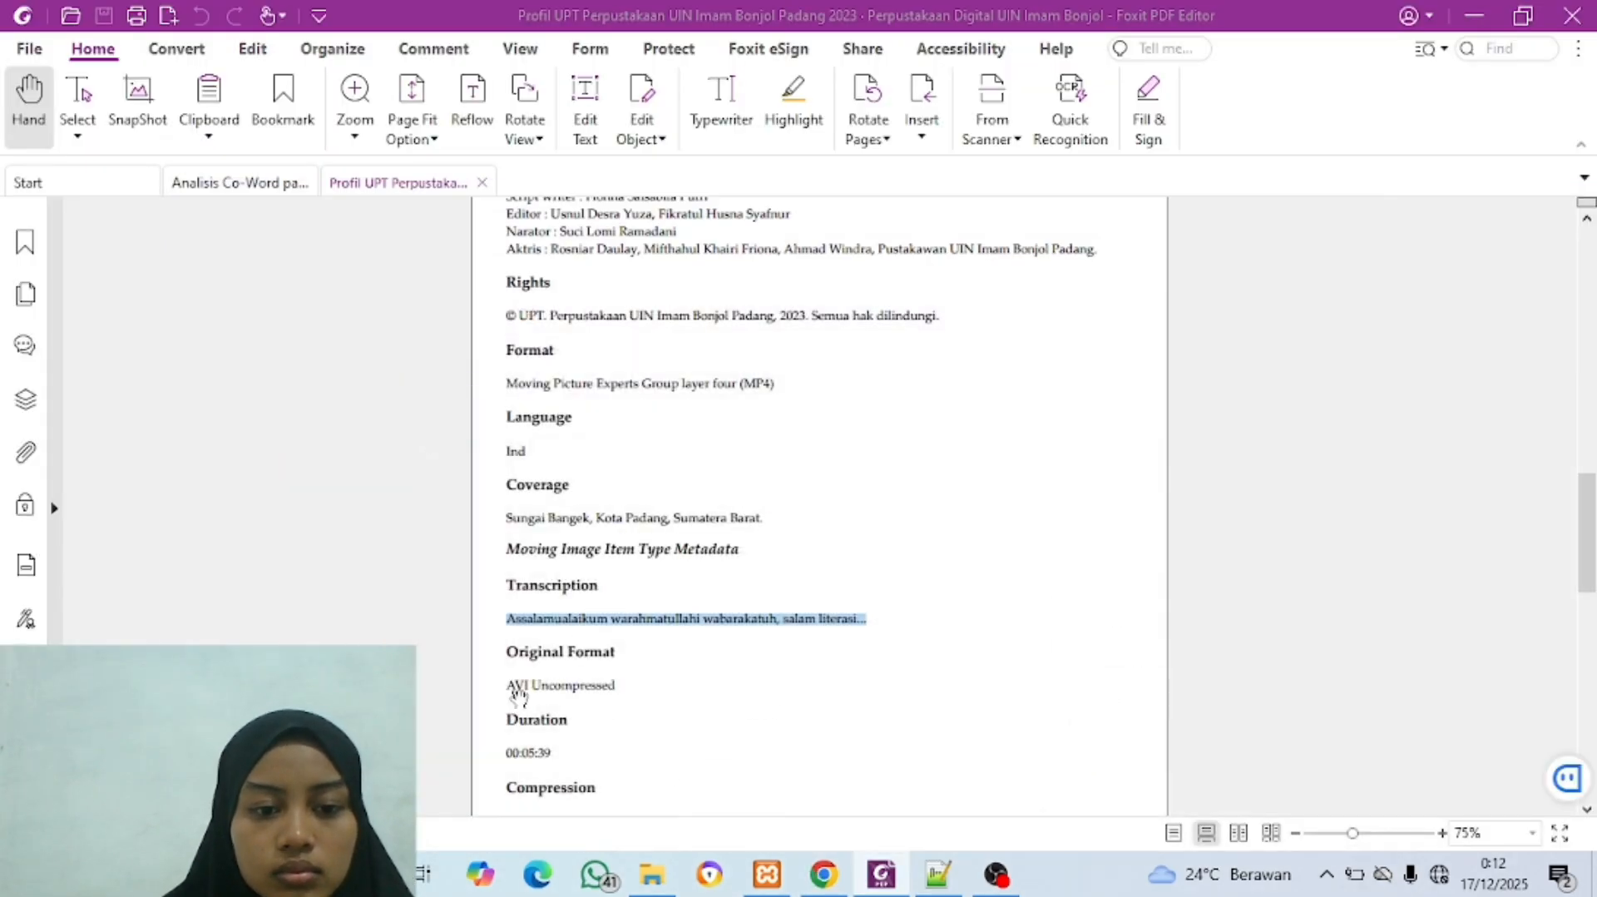
drag(509, 681, 641, 687)
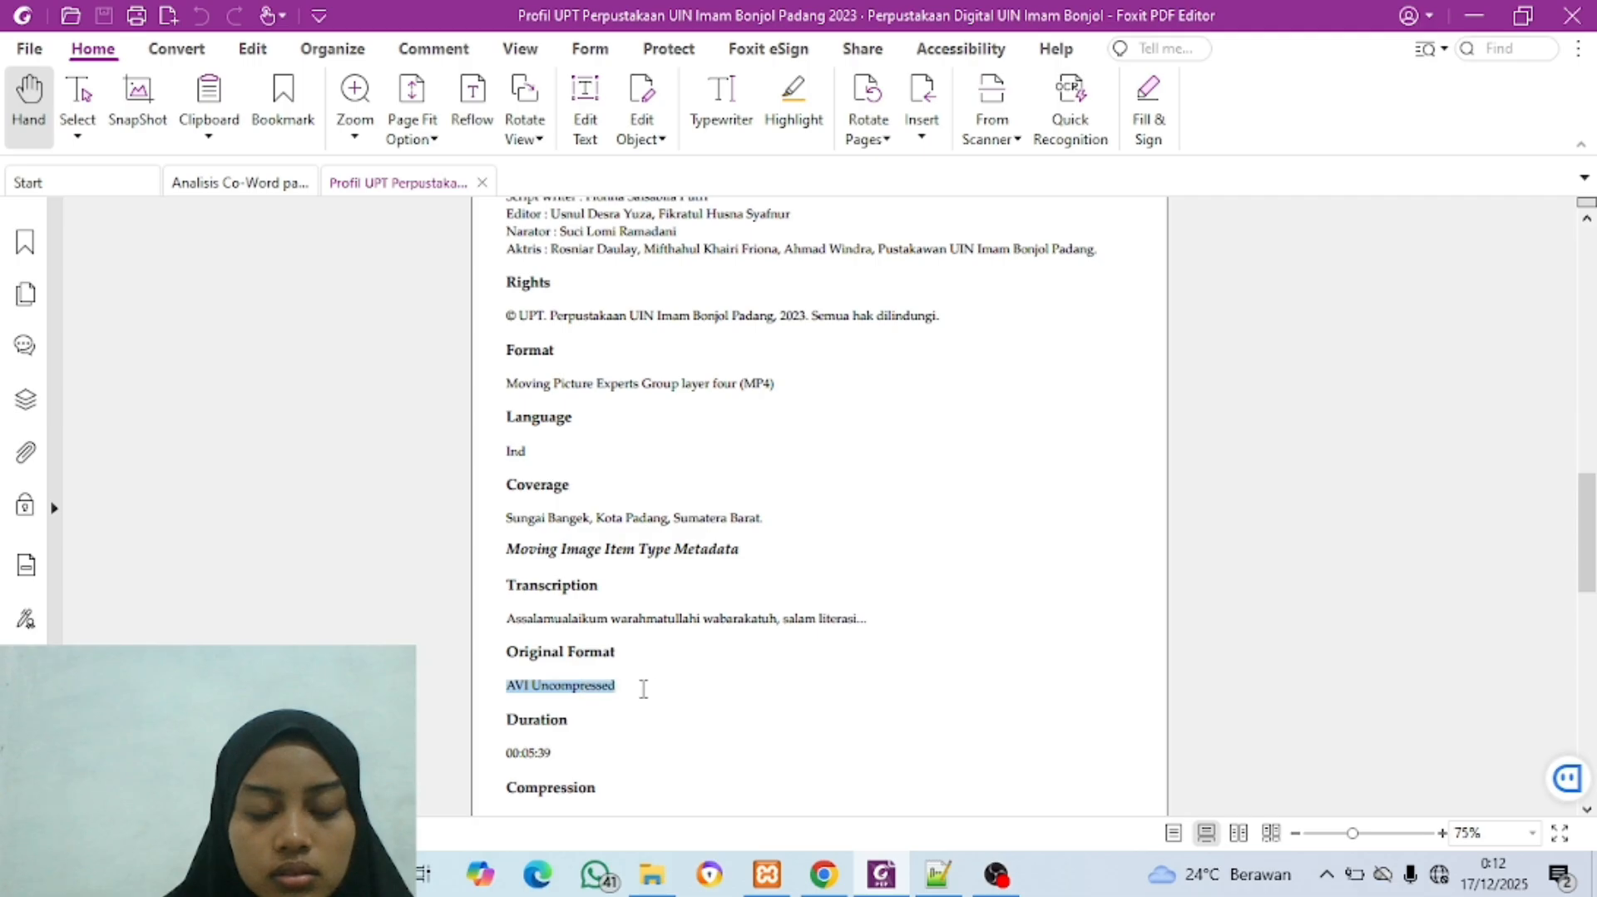
key(ctrl+c)
click(823, 873)
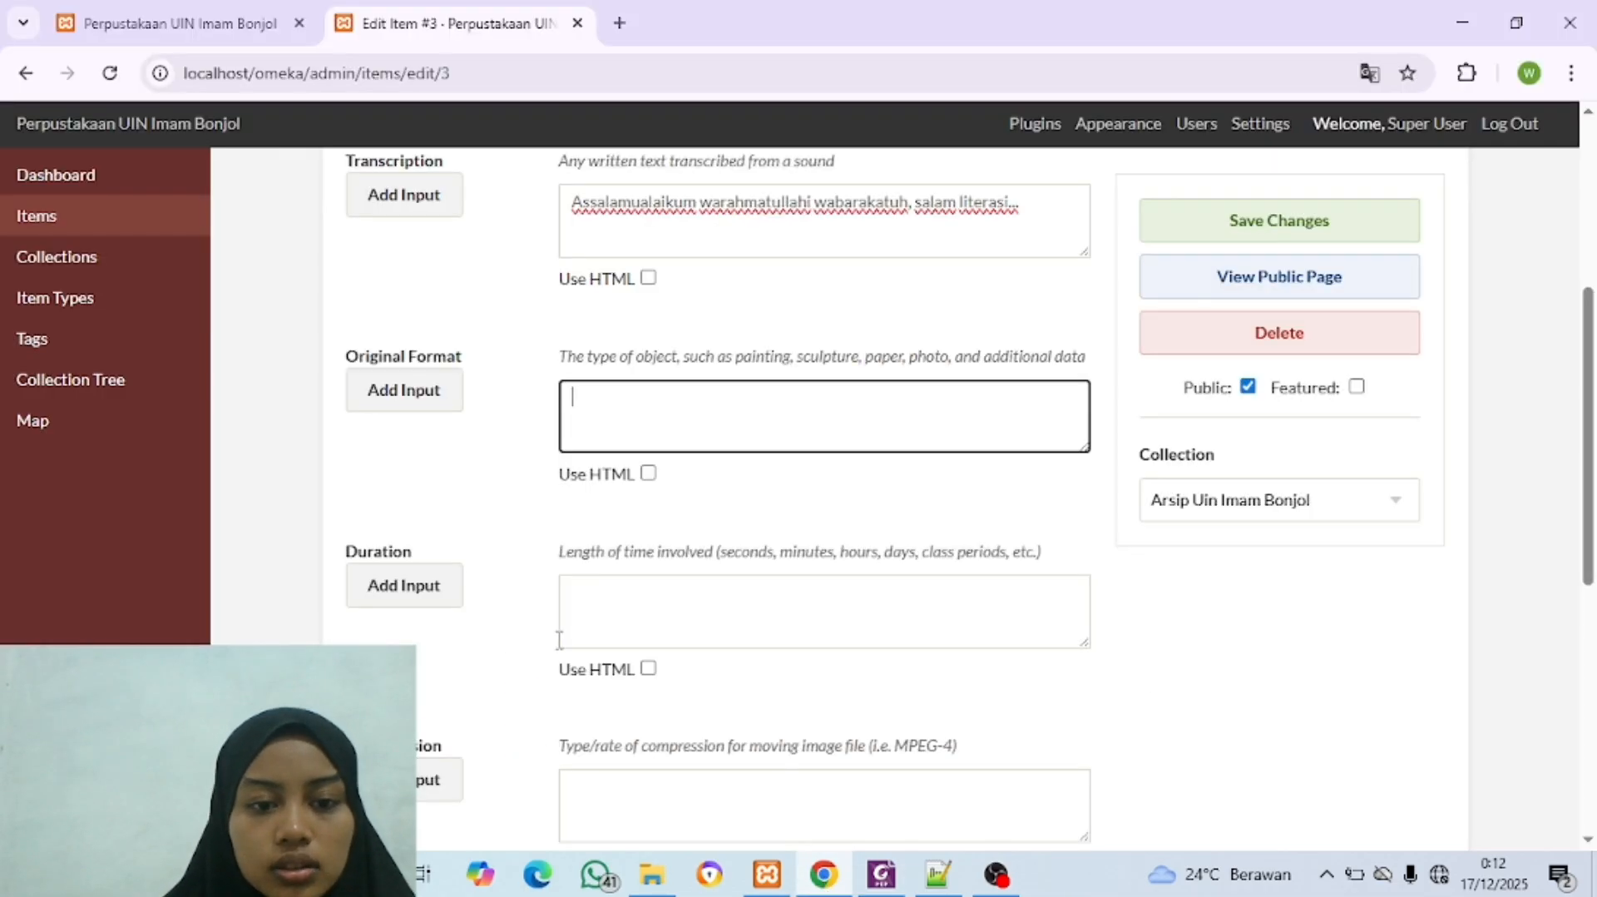
key(ctrl+v)
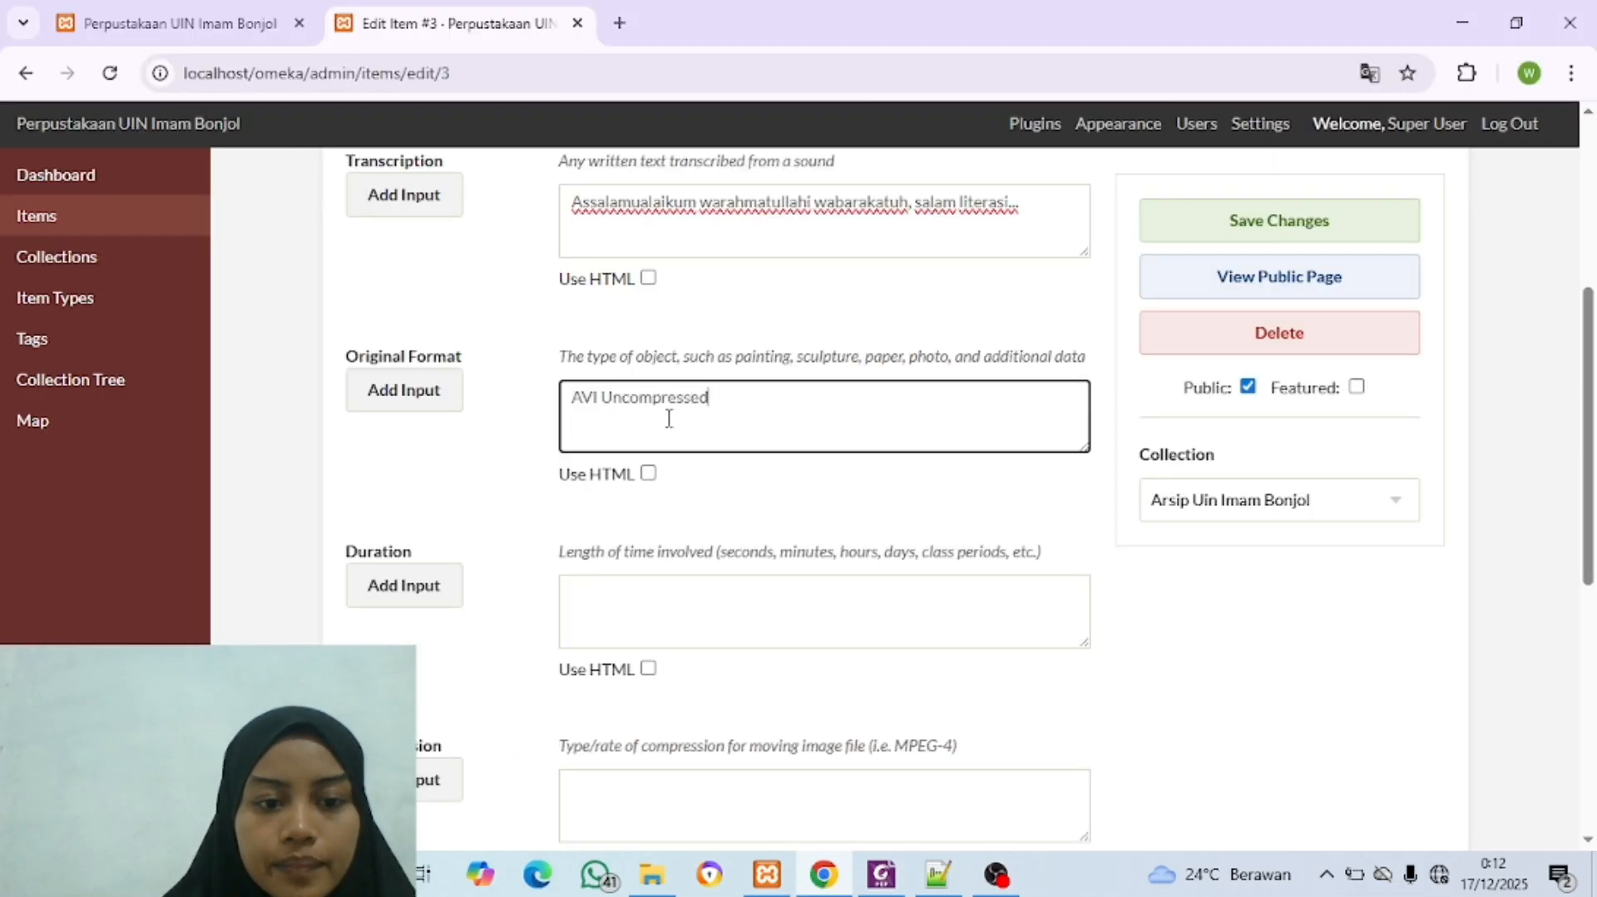
Step: Copy the duration 00:05:39 from the Foxit PDF into the Duration field in the browser
click(670, 599)
click(881, 873)
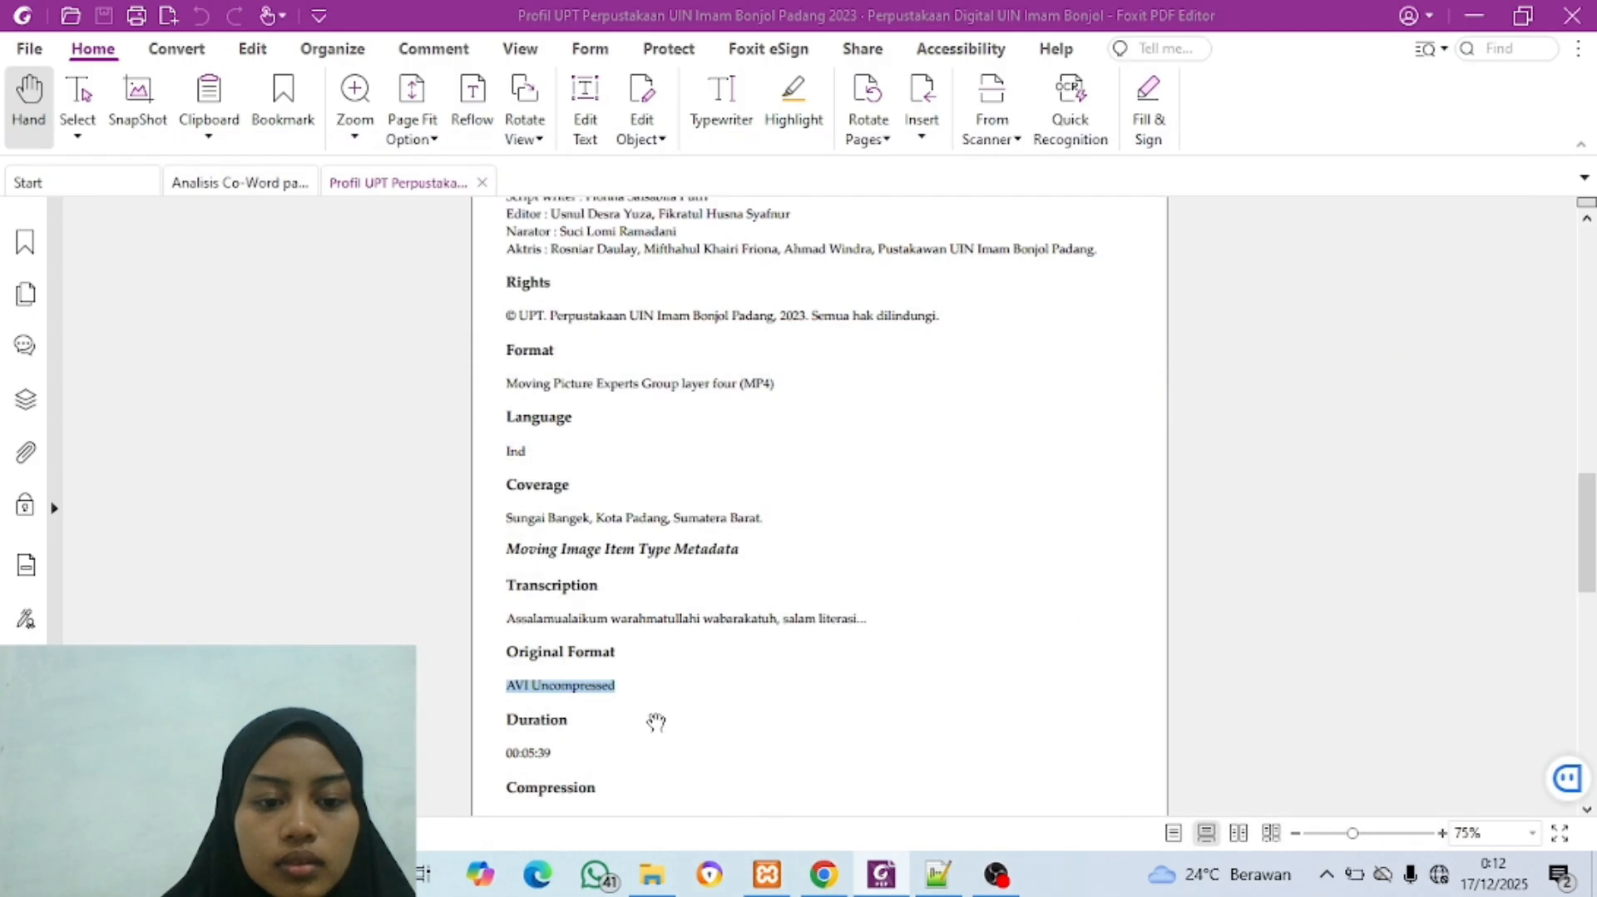
scroll(656, 722, down, 3)
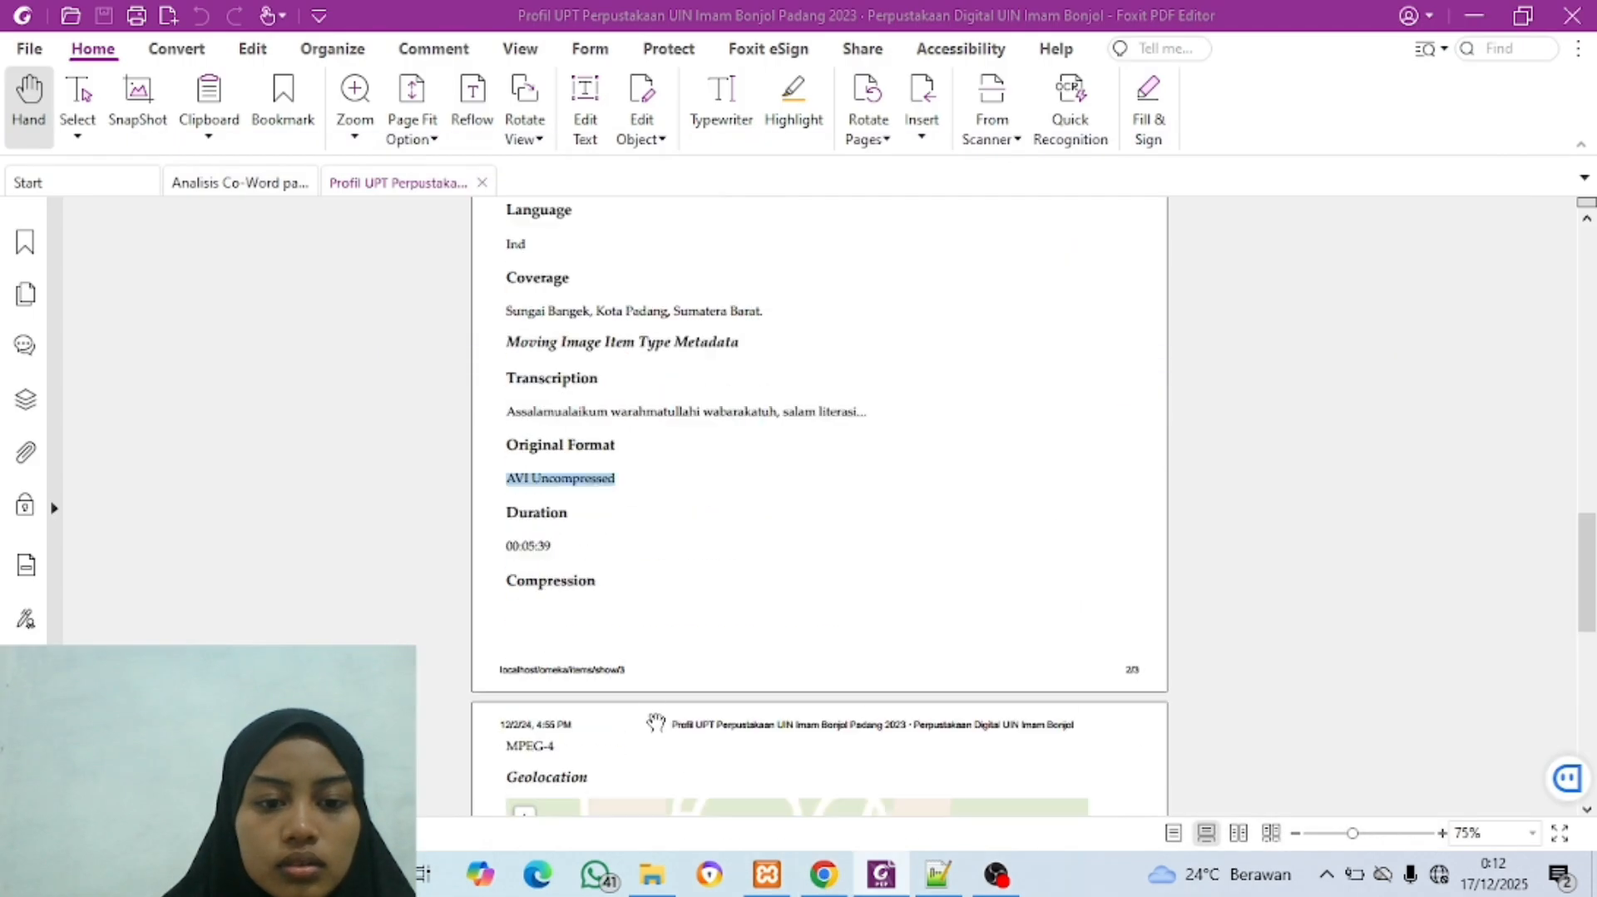
drag(520, 545, 599, 545)
click(511, 542)
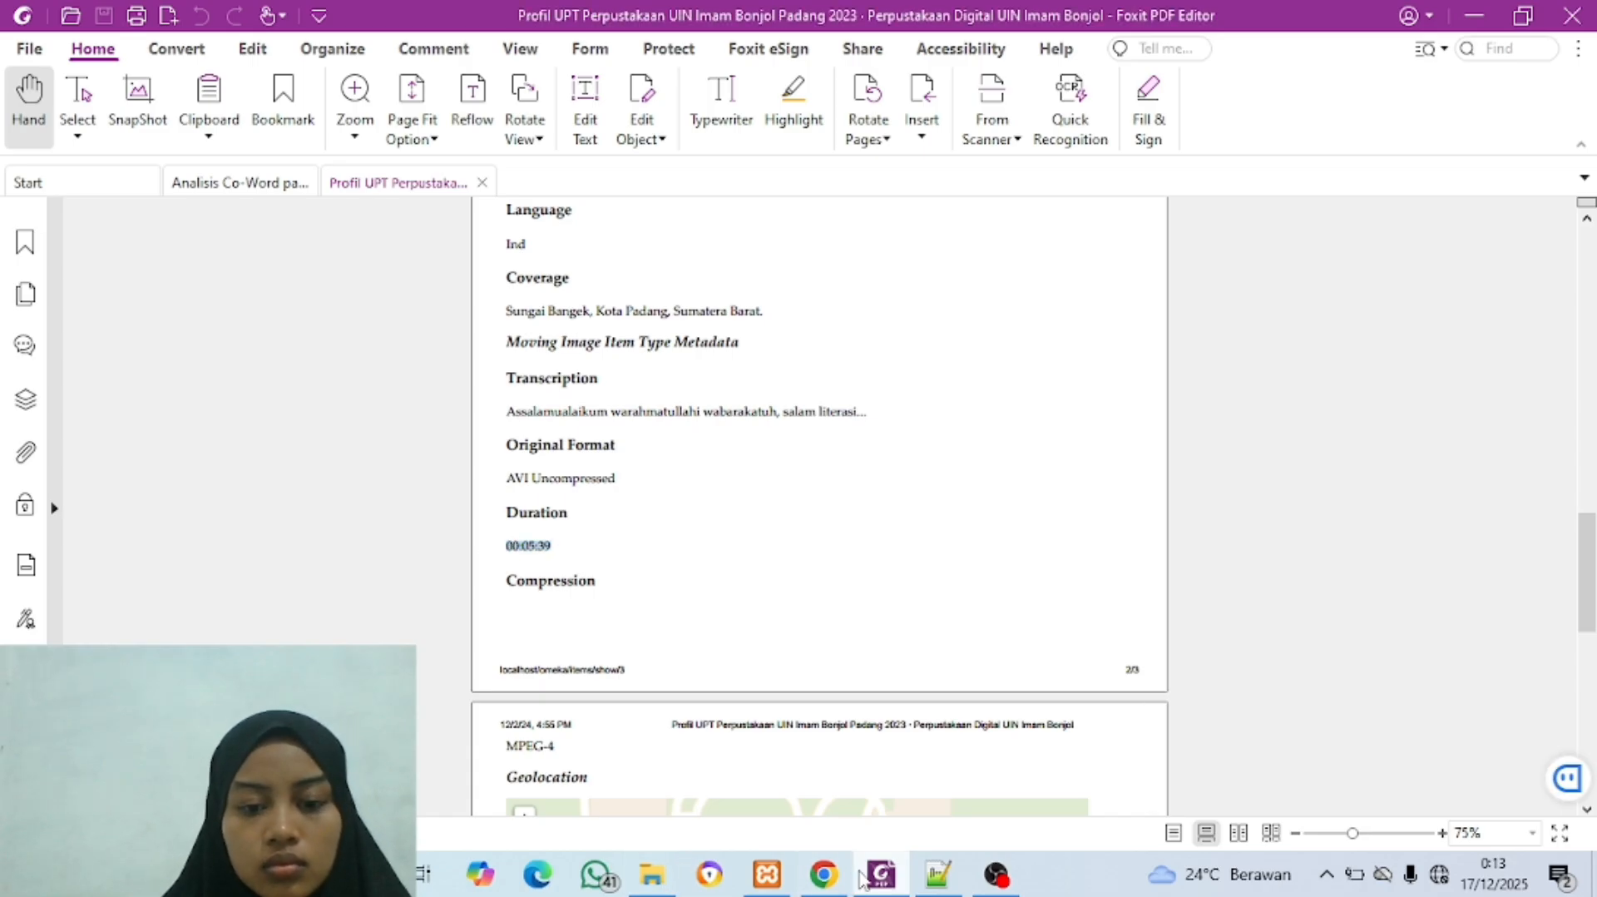
click(827, 877)
key(ctrl+v)
scroll(621, 687, down, 4)
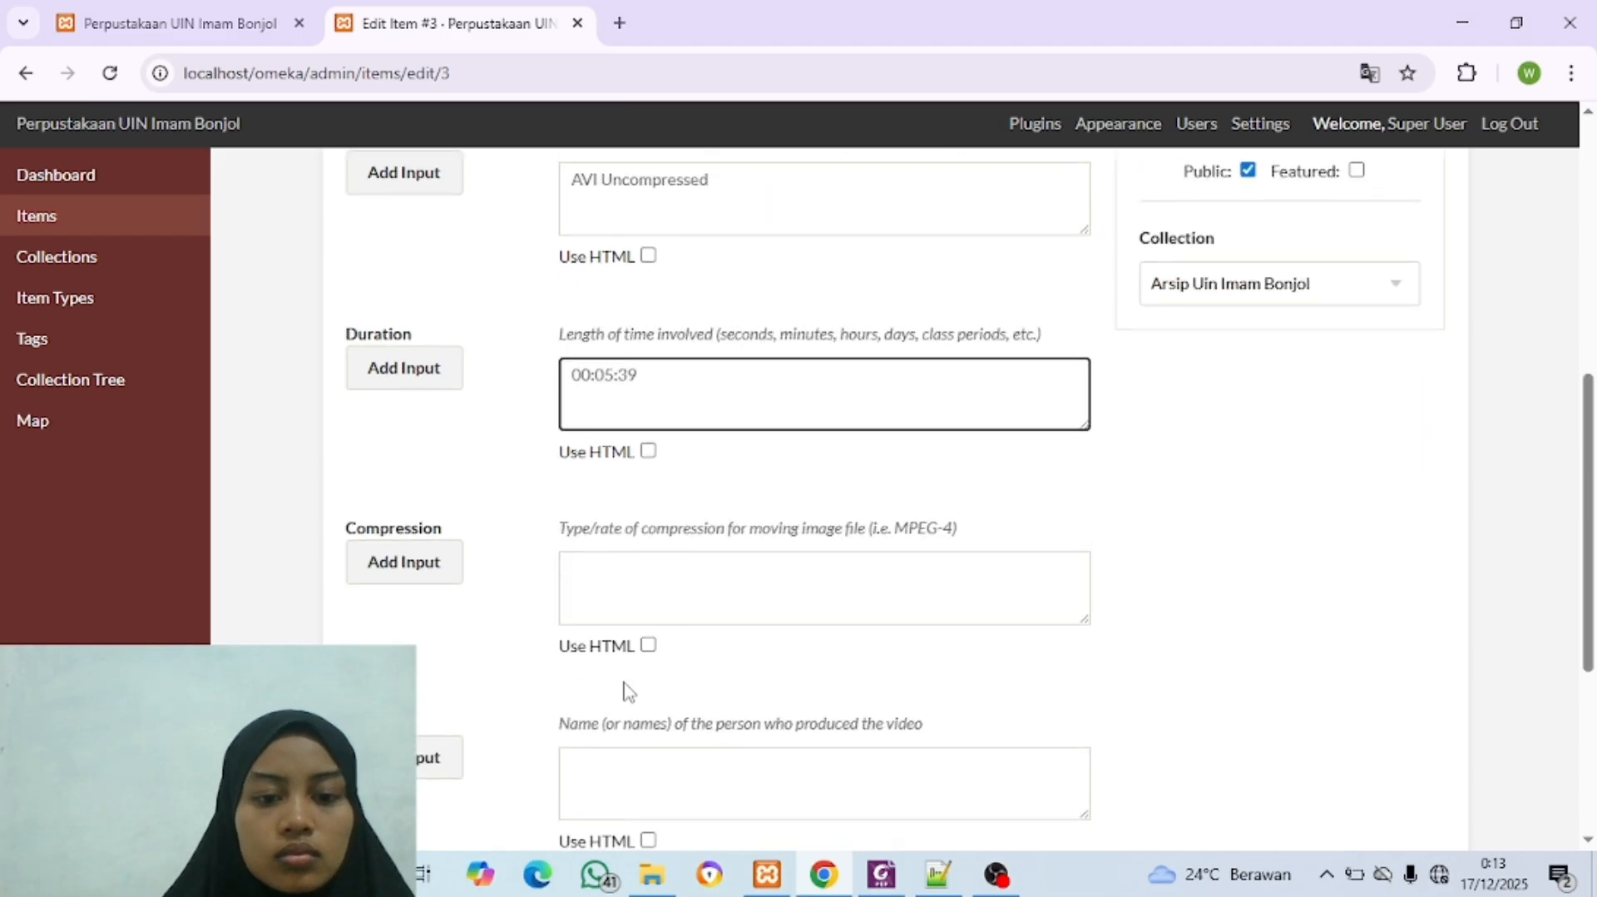
Step: Copy "MPEG-4" from the Foxit PDF into the Compression field in the browser
click(609, 434)
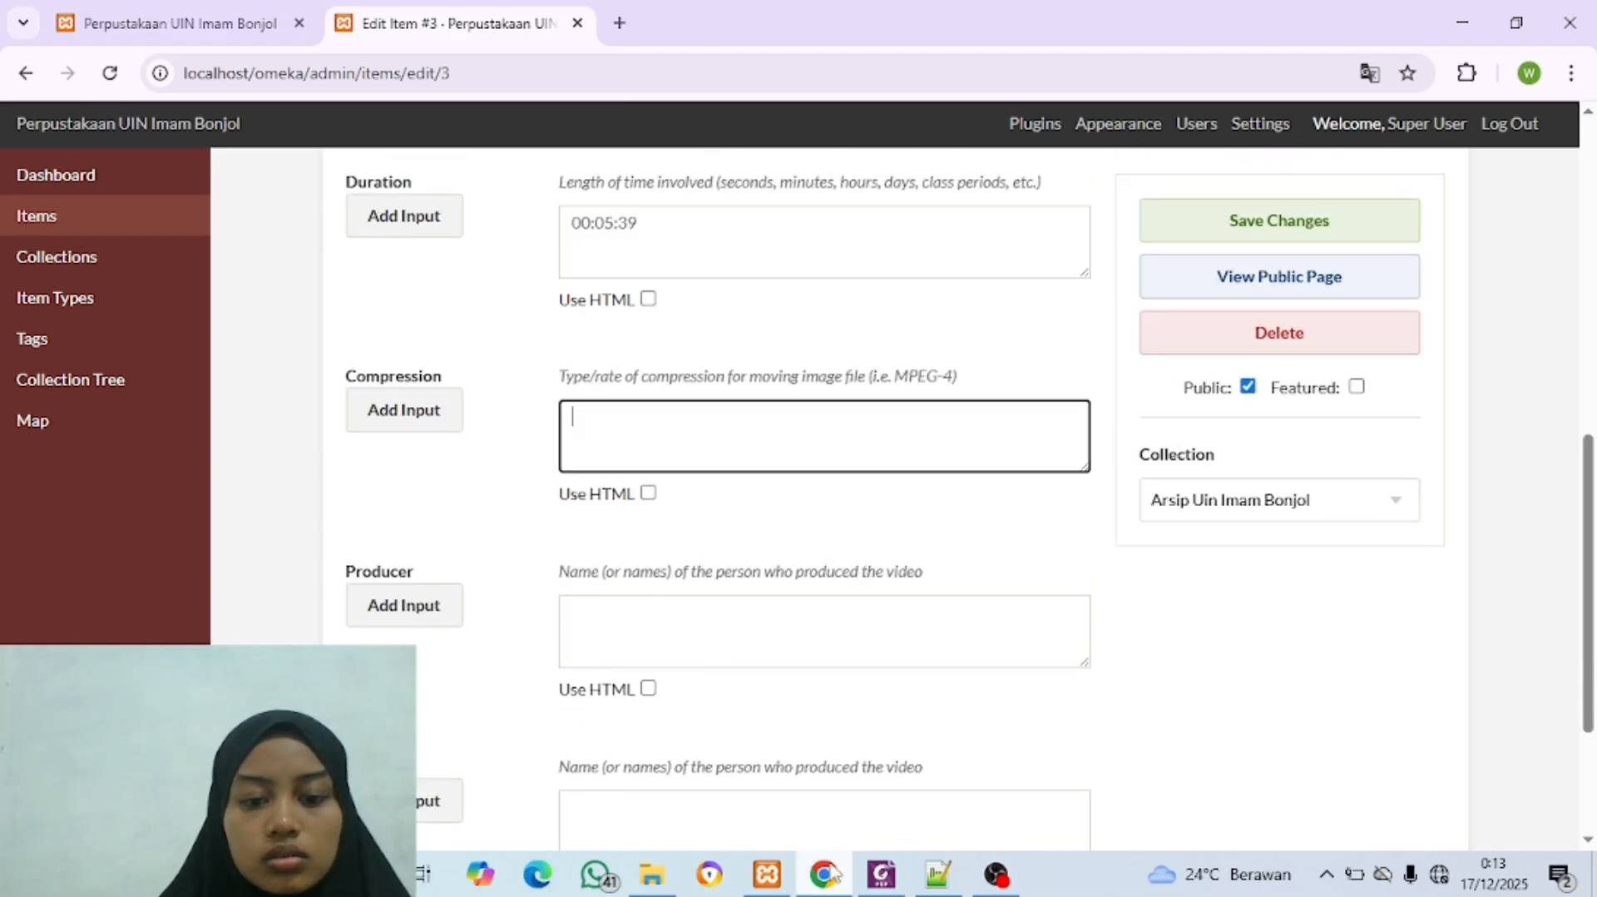
click(879, 875)
scroll(773, 664, down, 3)
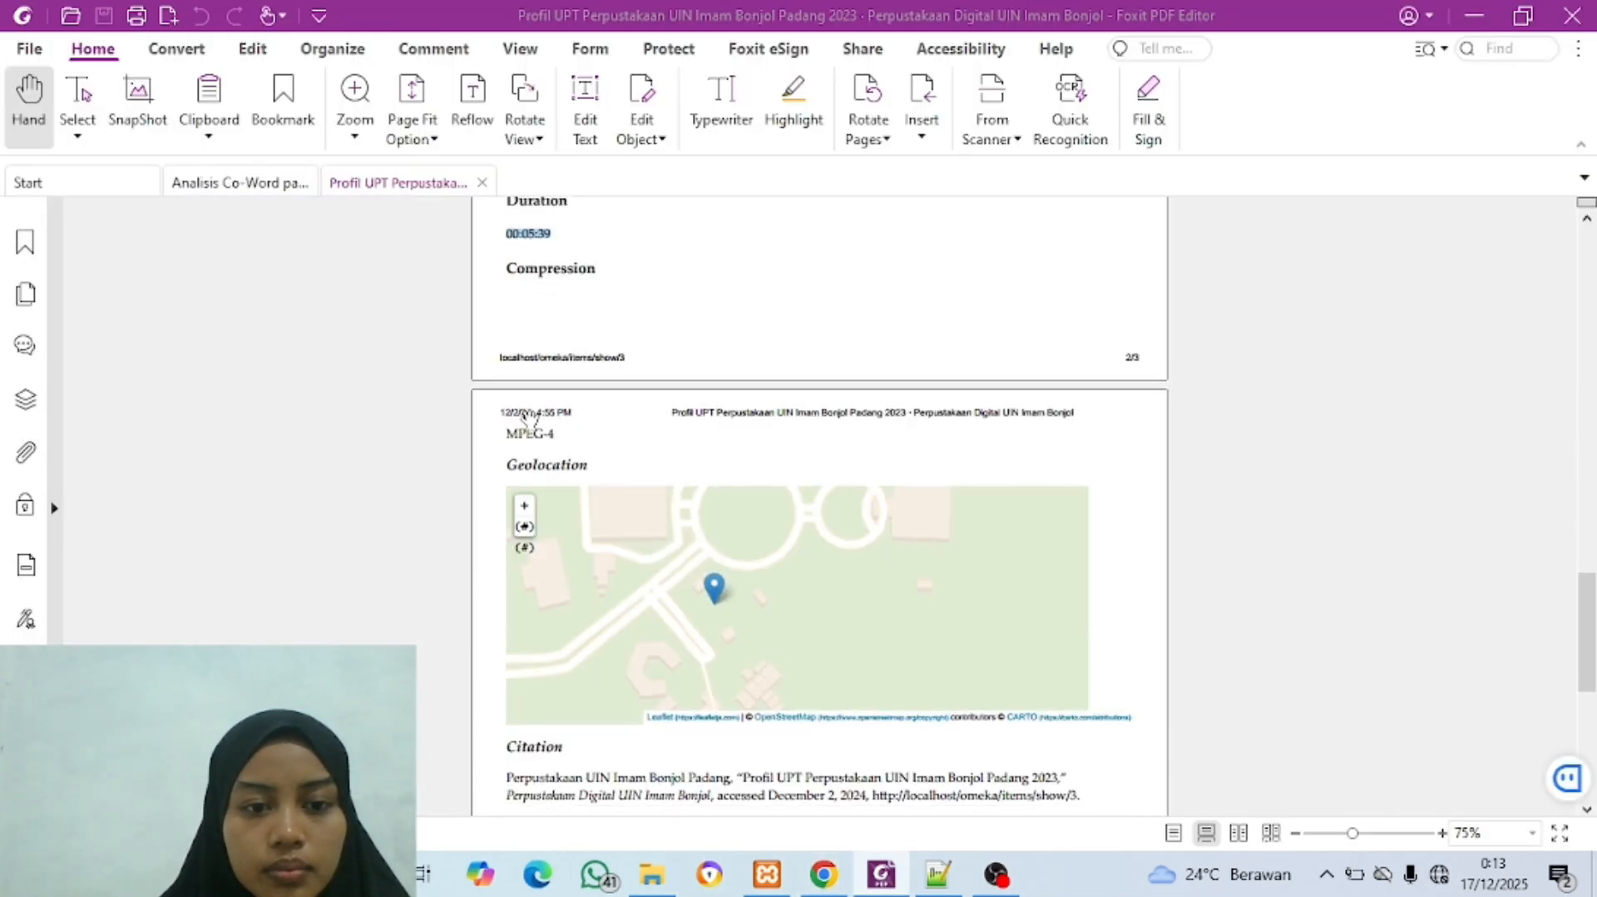
click(825, 875)
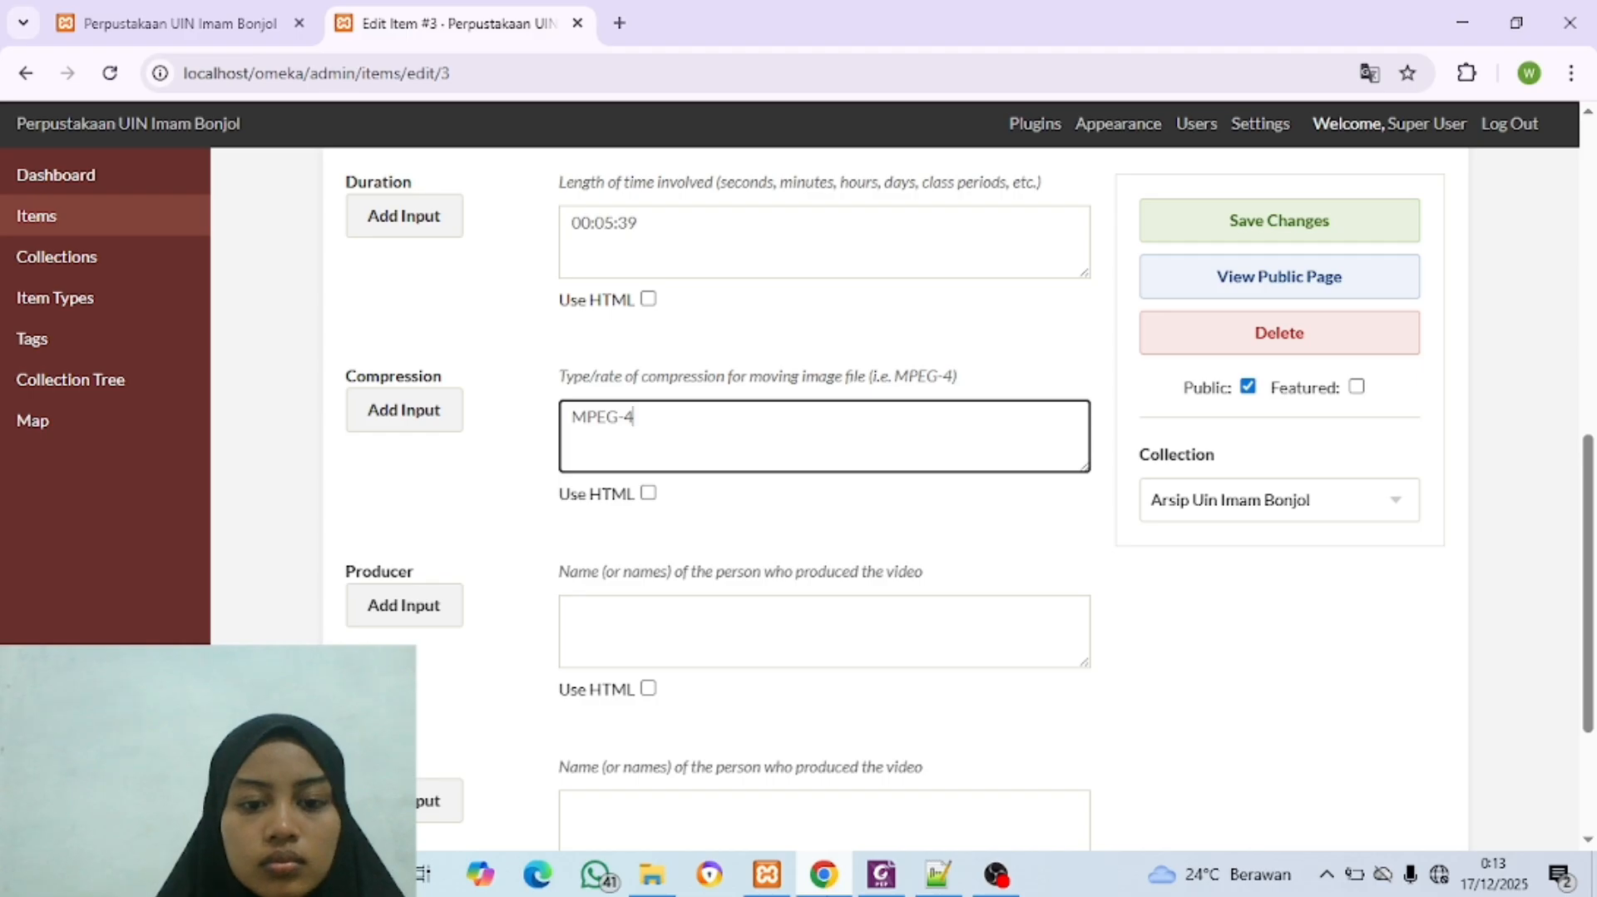
Step: Check the Foxit PDF for a producer or other remaining Moving Image values, and return to the item form in the browser
click(709, 641)
click(825, 874)
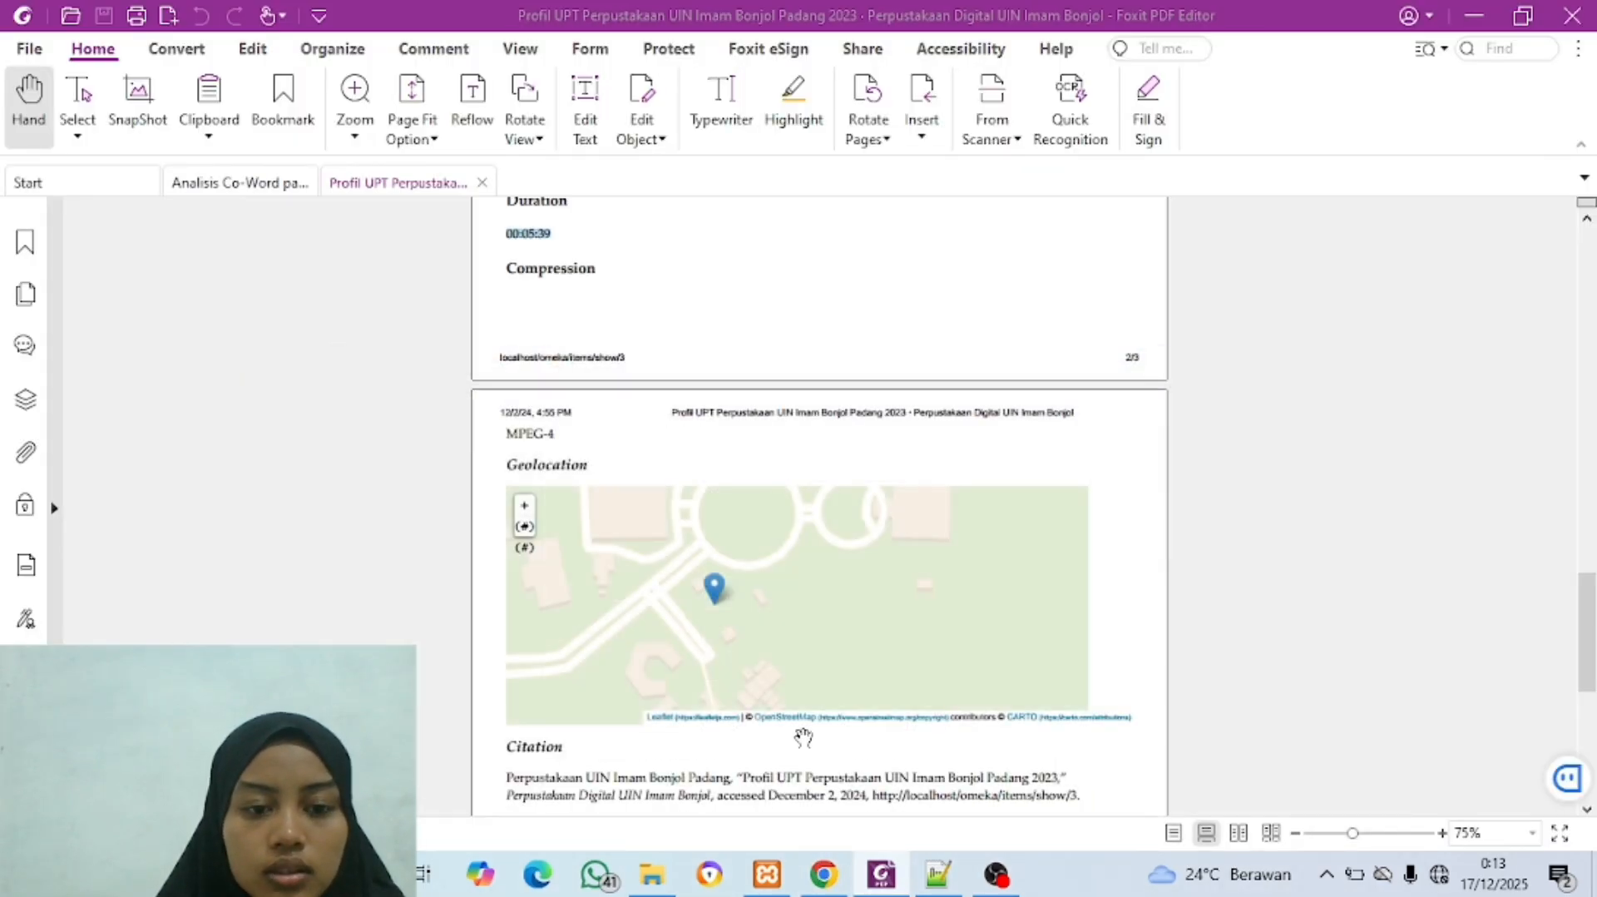
click(814, 881)
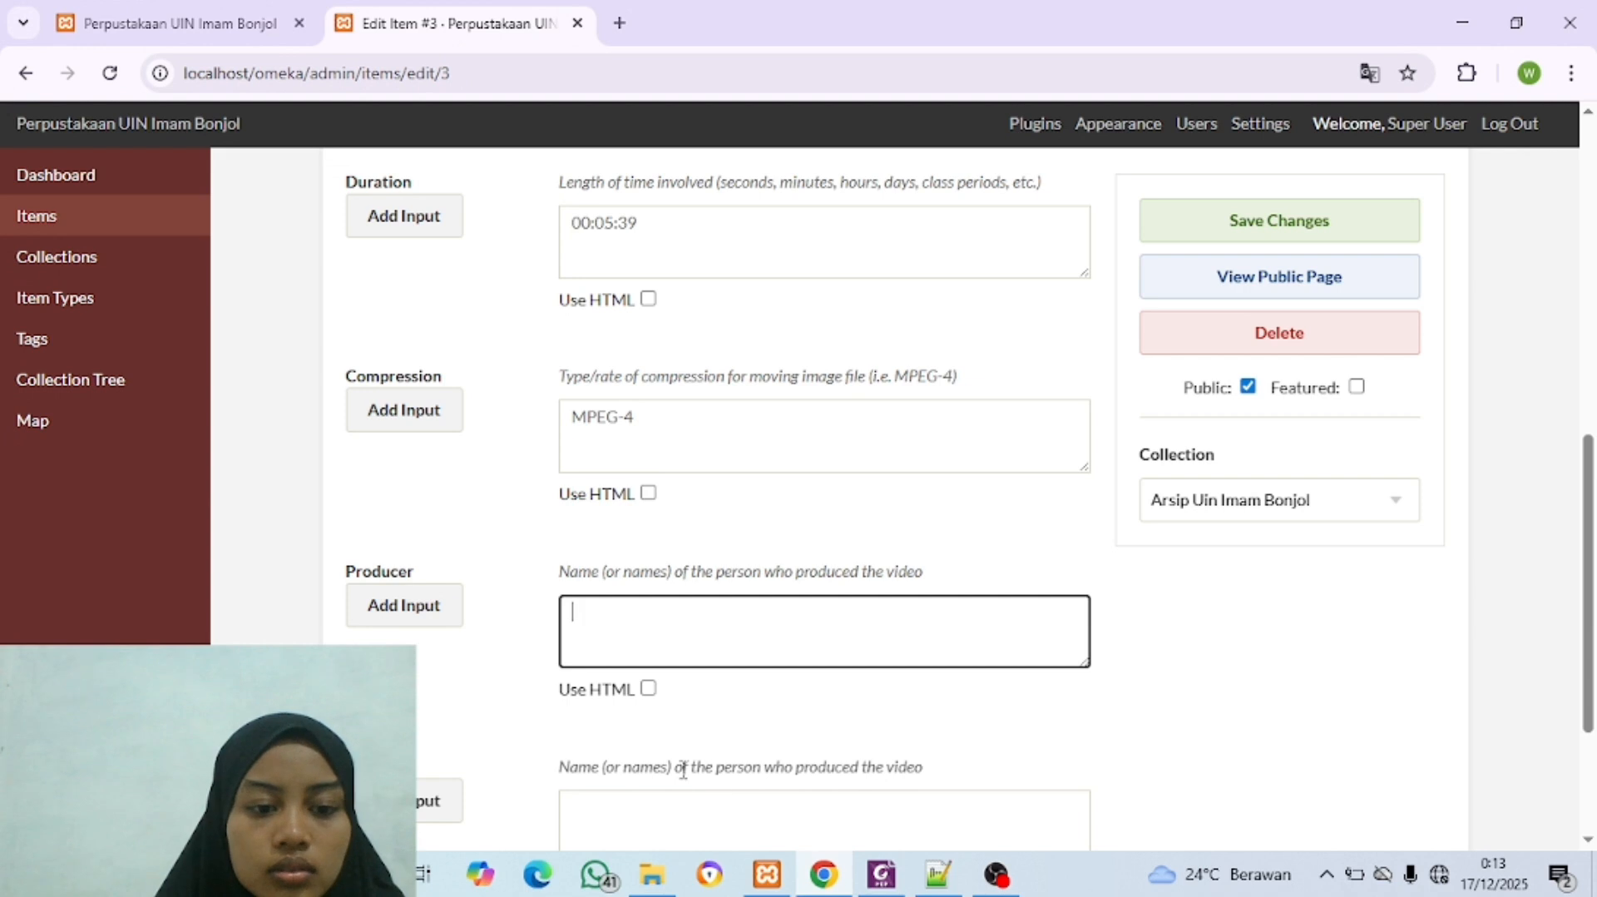
scroll(682, 769, down, 2)
scroll(680, 774, up, 10)
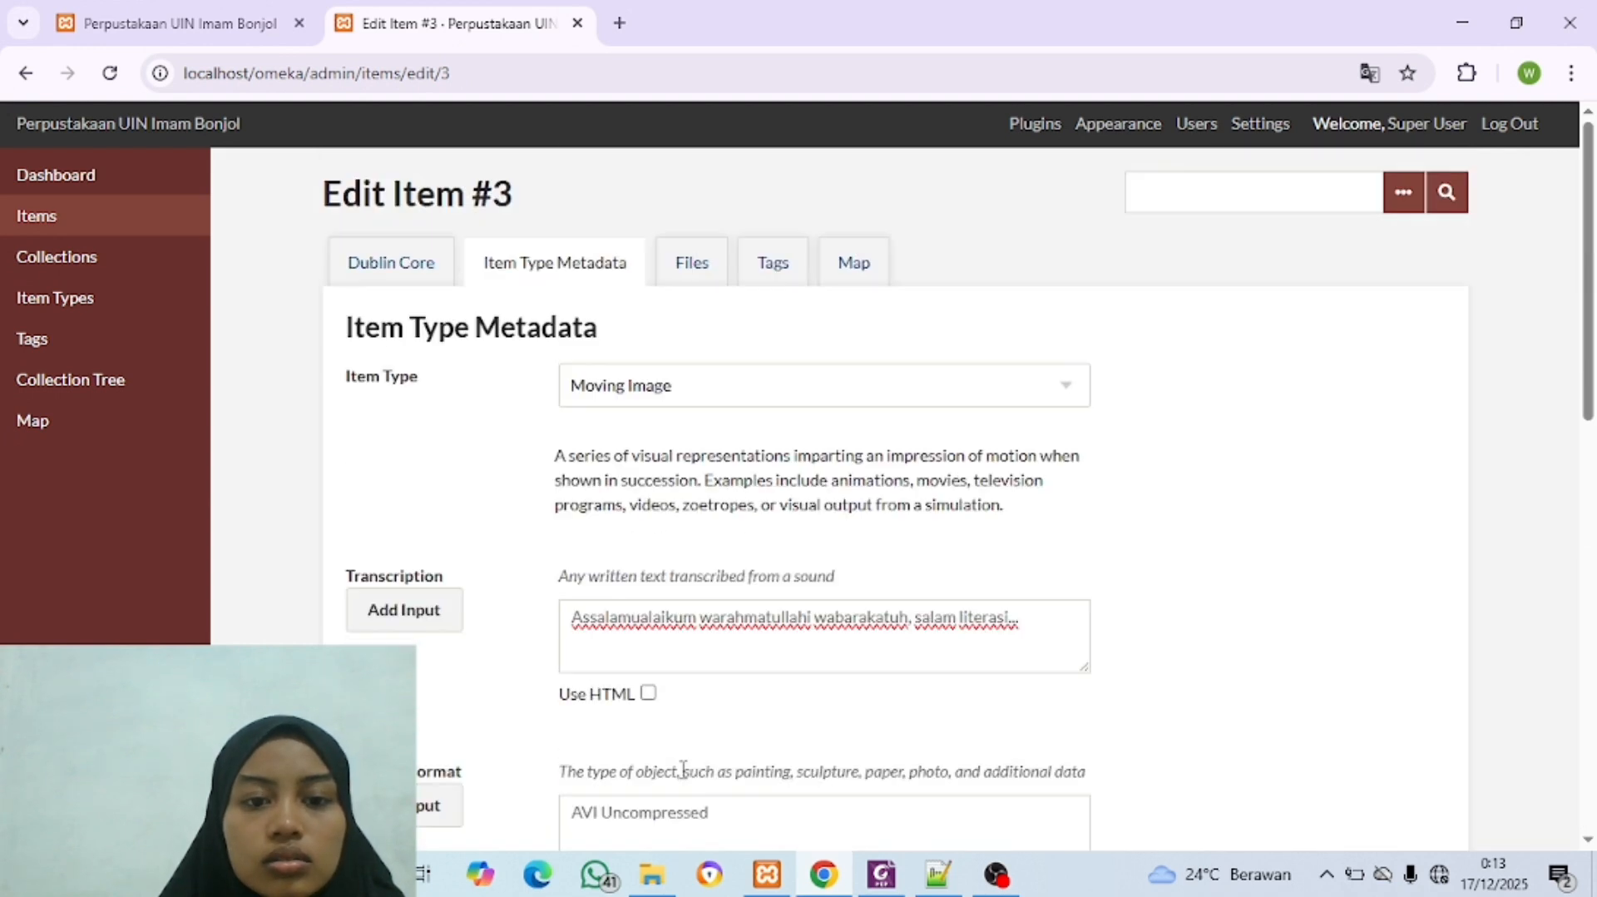
Step: Check the video item's map location and attached file, and save the changes to the item
click(850, 264)
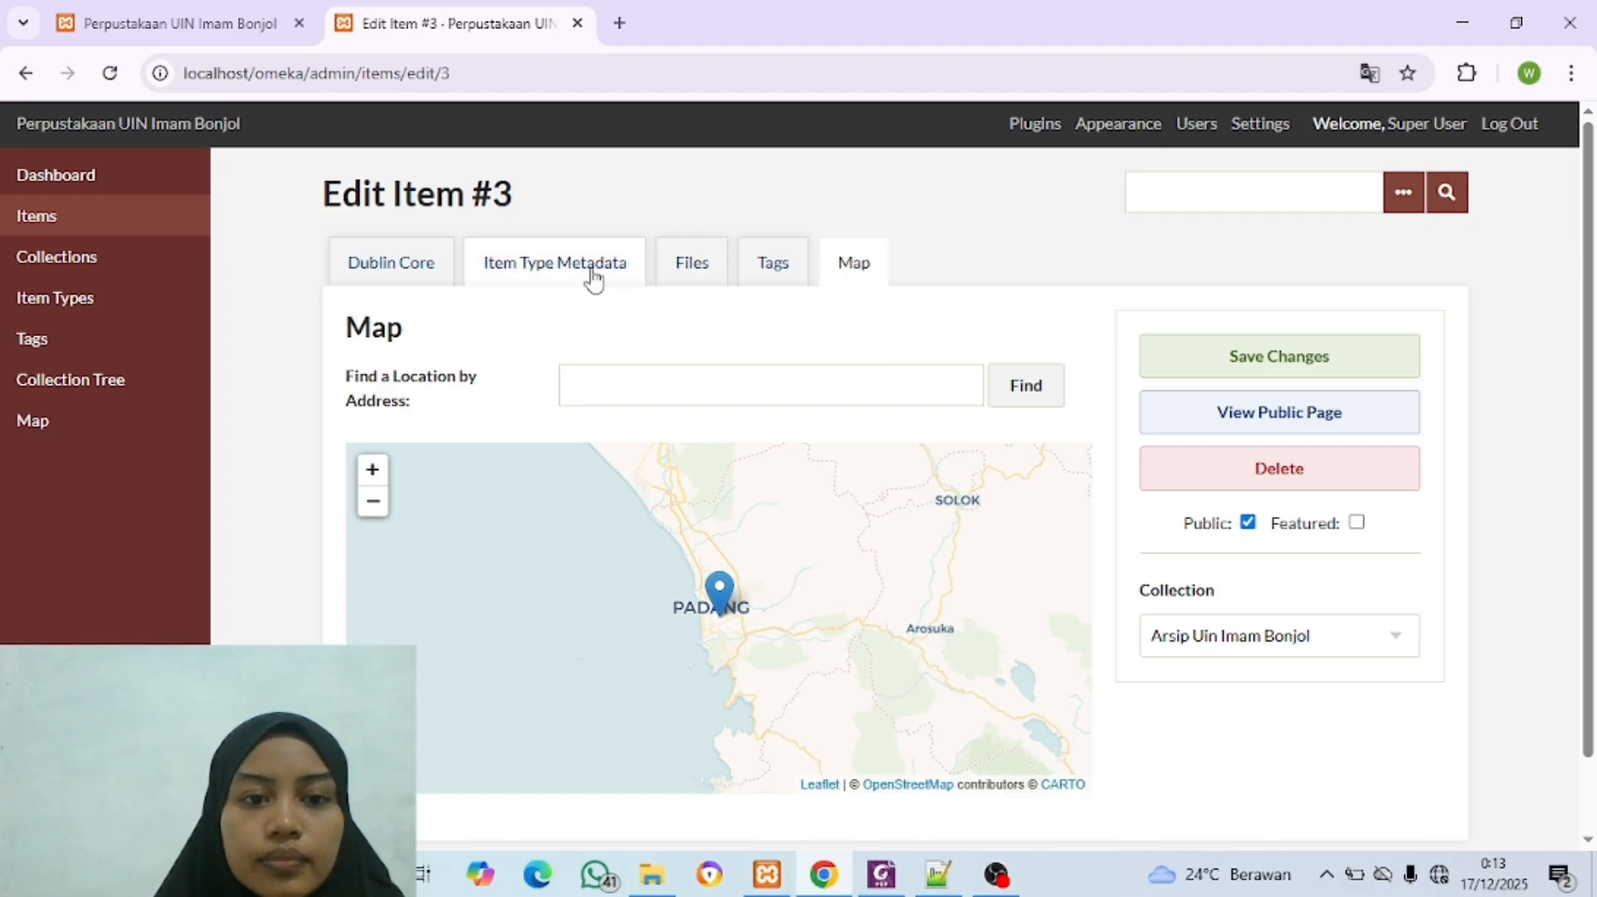
click(670, 275)
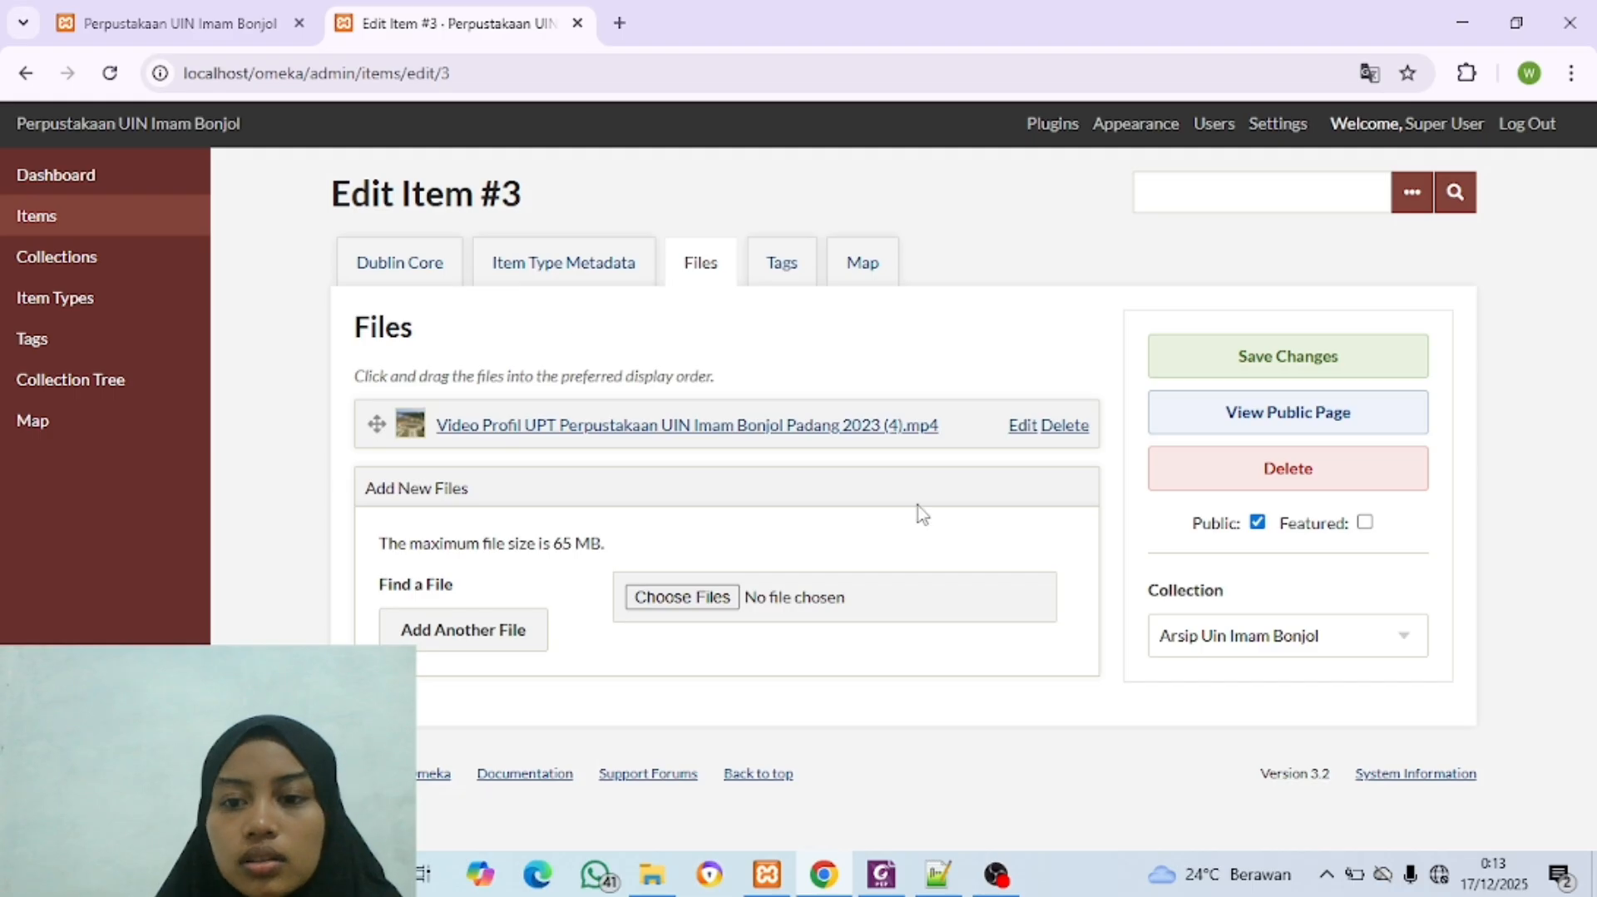
click(1244, 383)
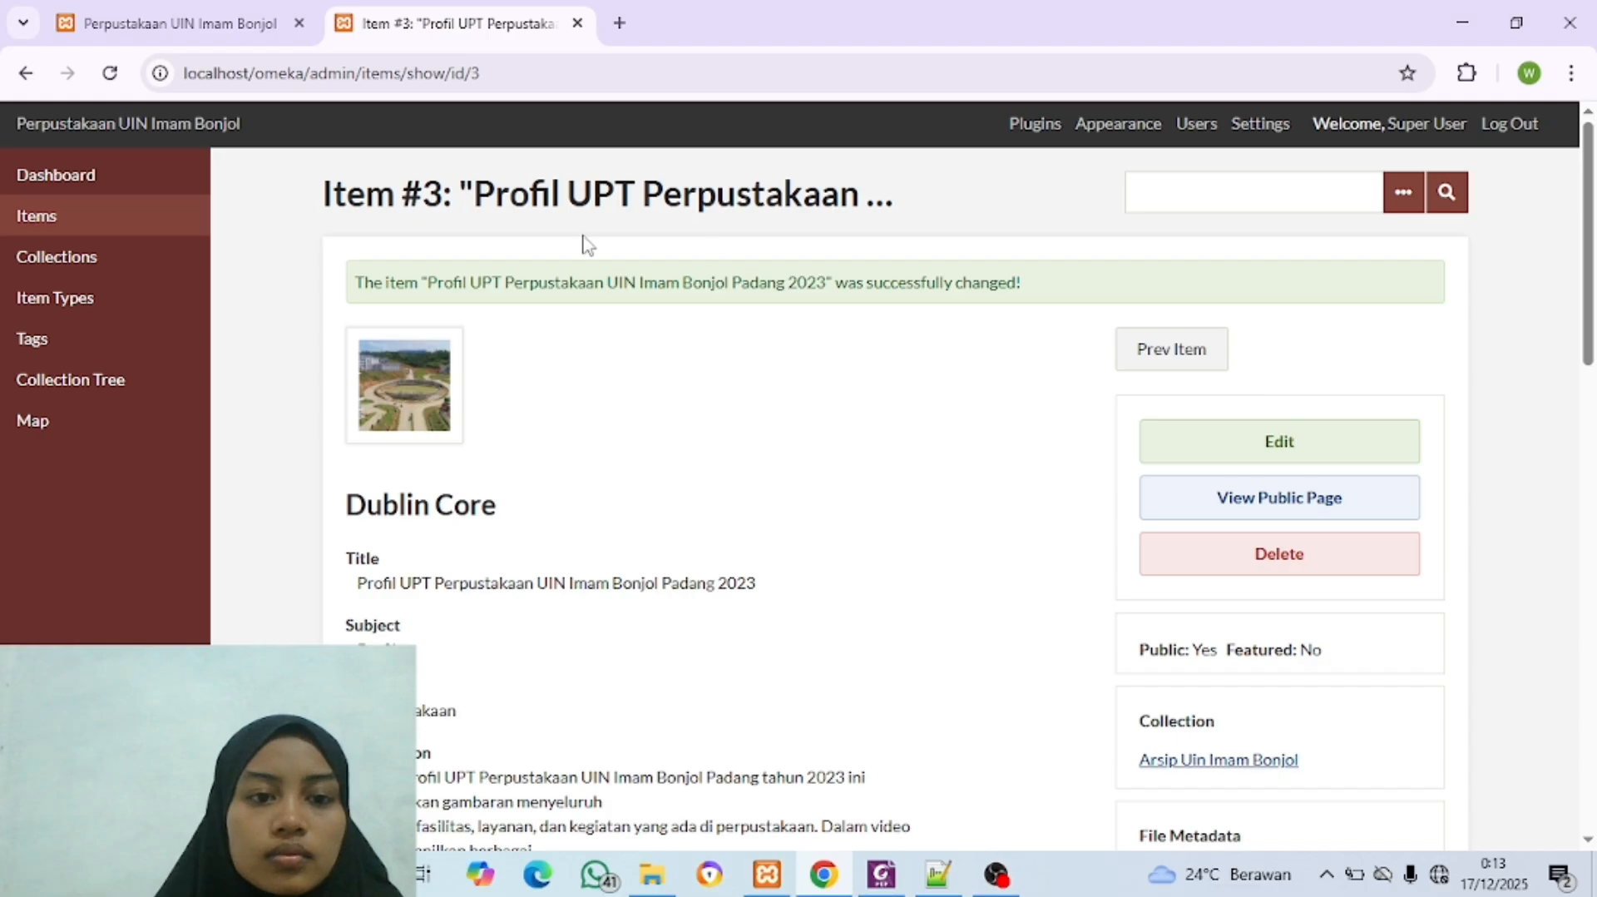
scroll(457, 379, down, 15)
scroll(459, 373, up, 15)
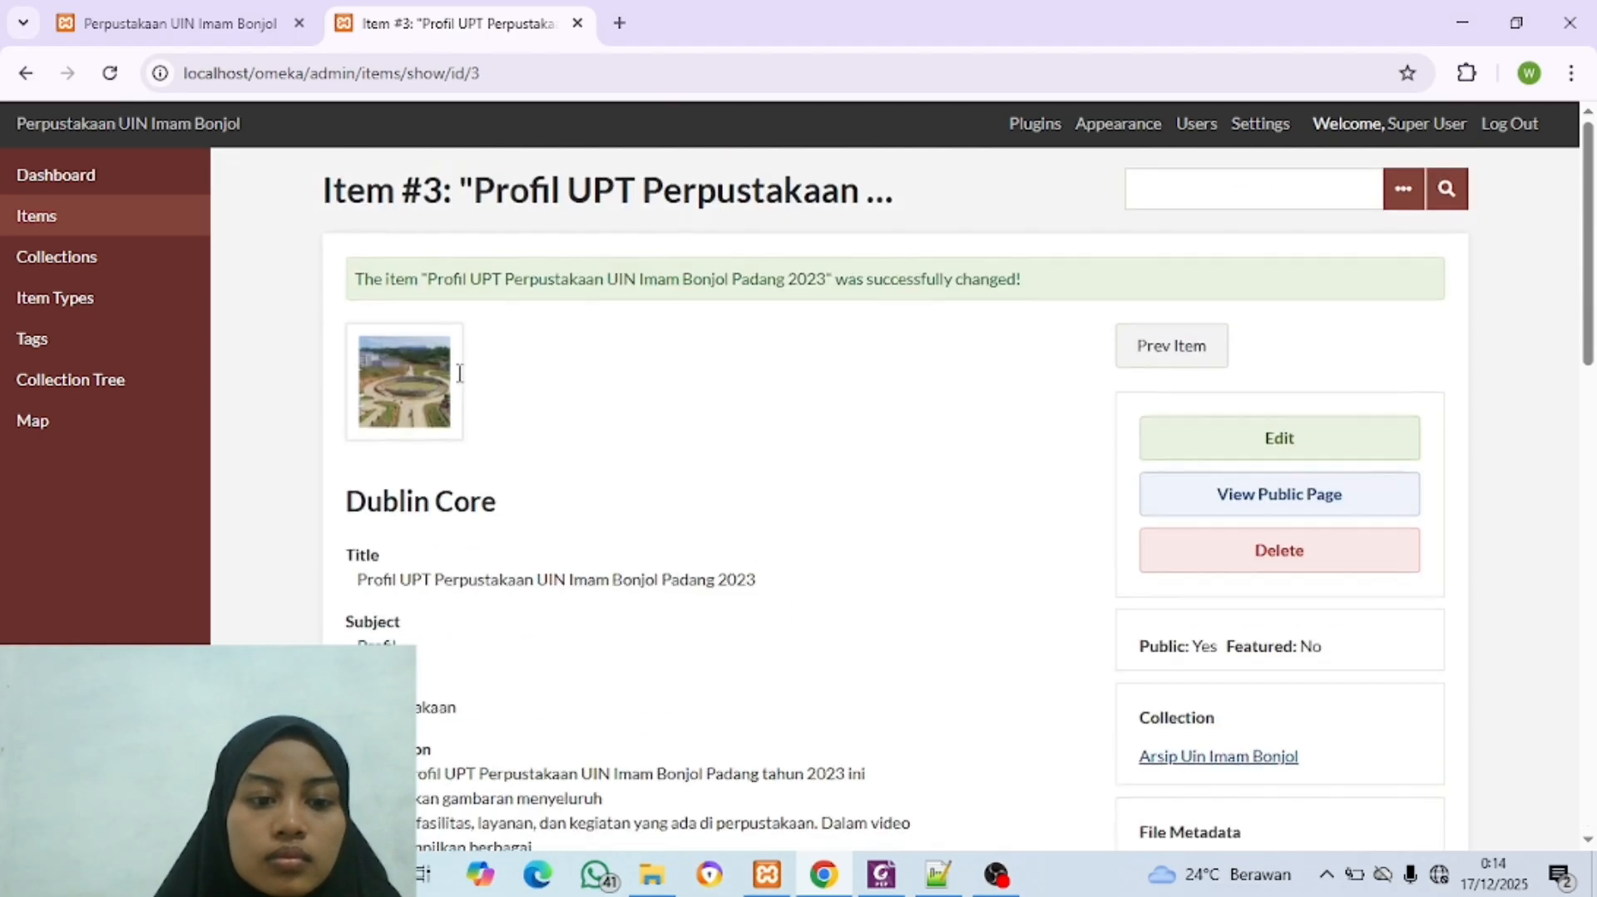
Step: Reload the public site's home page and examine the recently added items listed there
click(149, 38)
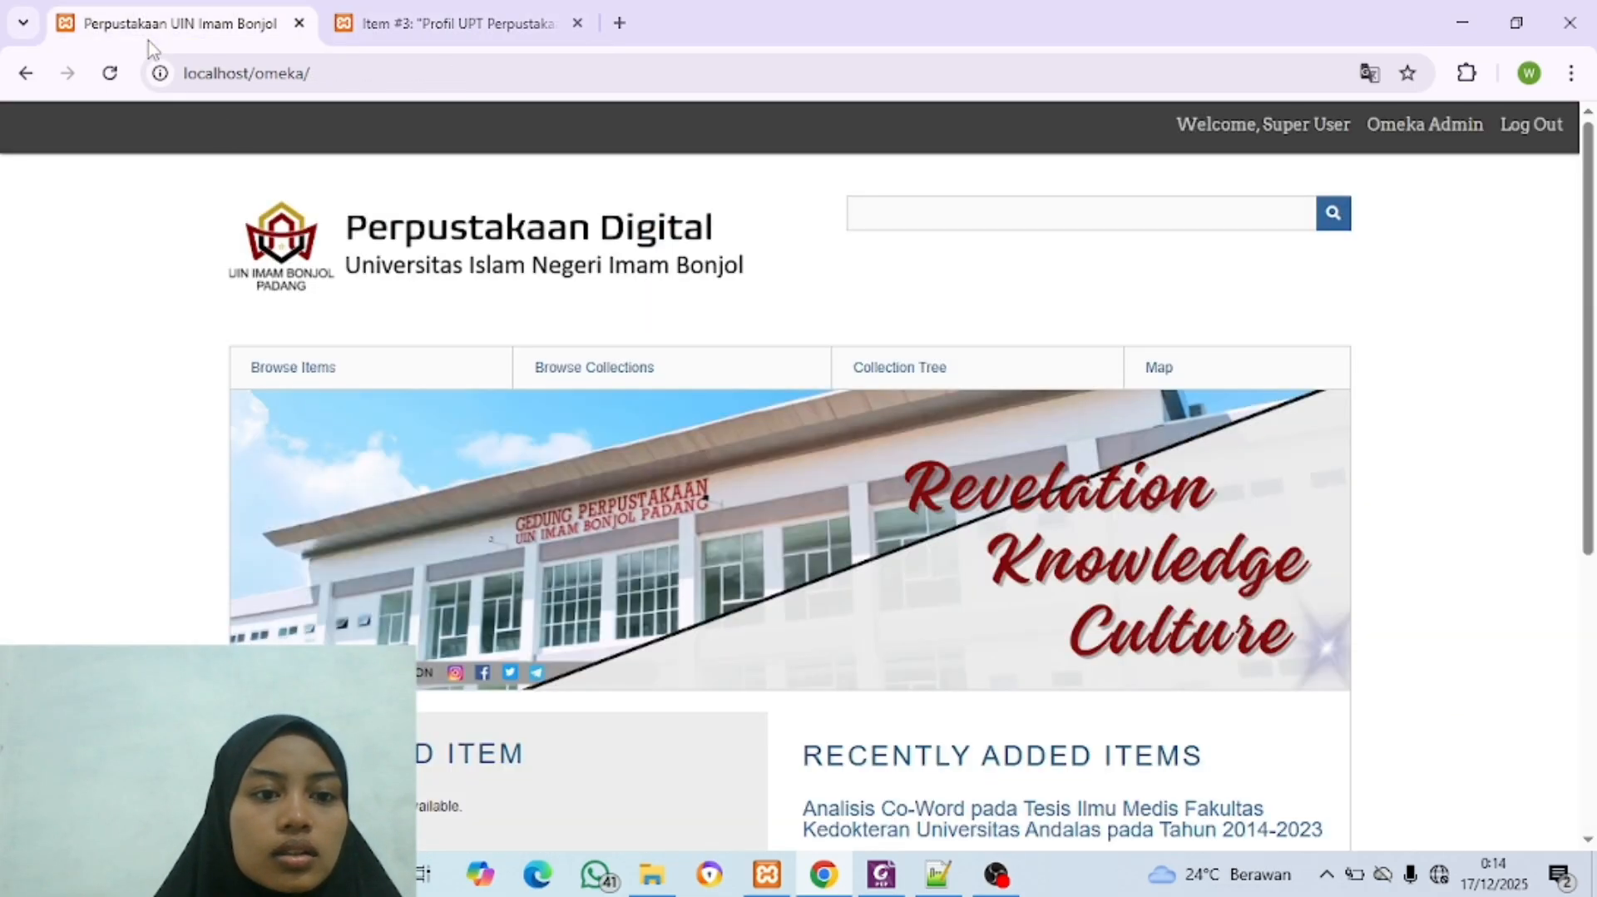
click(289, 270)
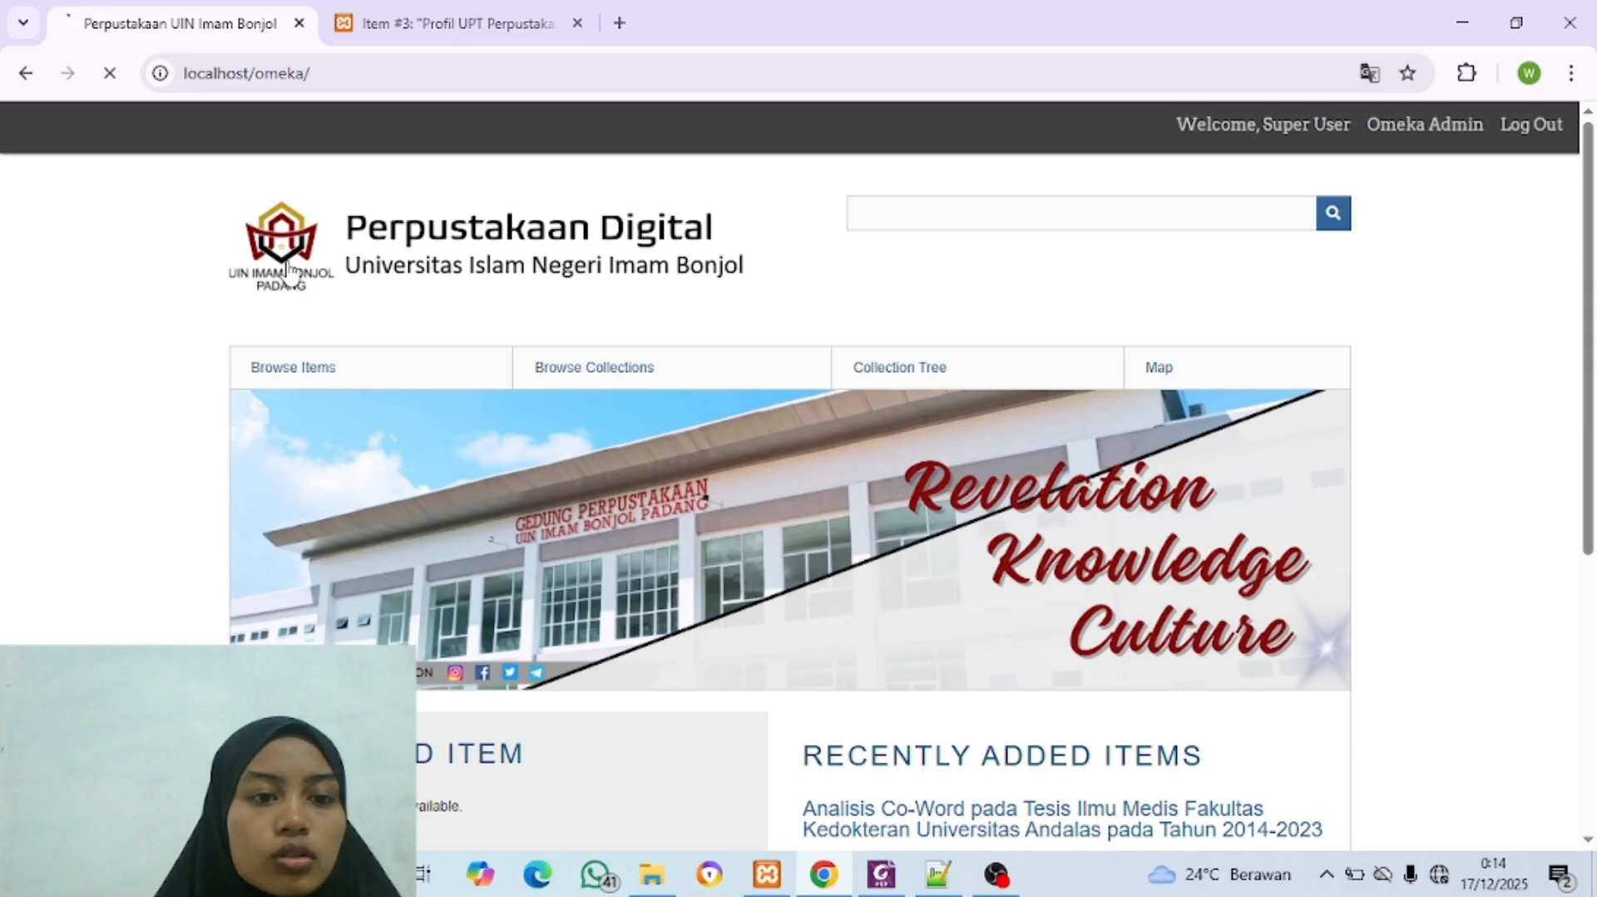
scroll(557, 459, down, 8)
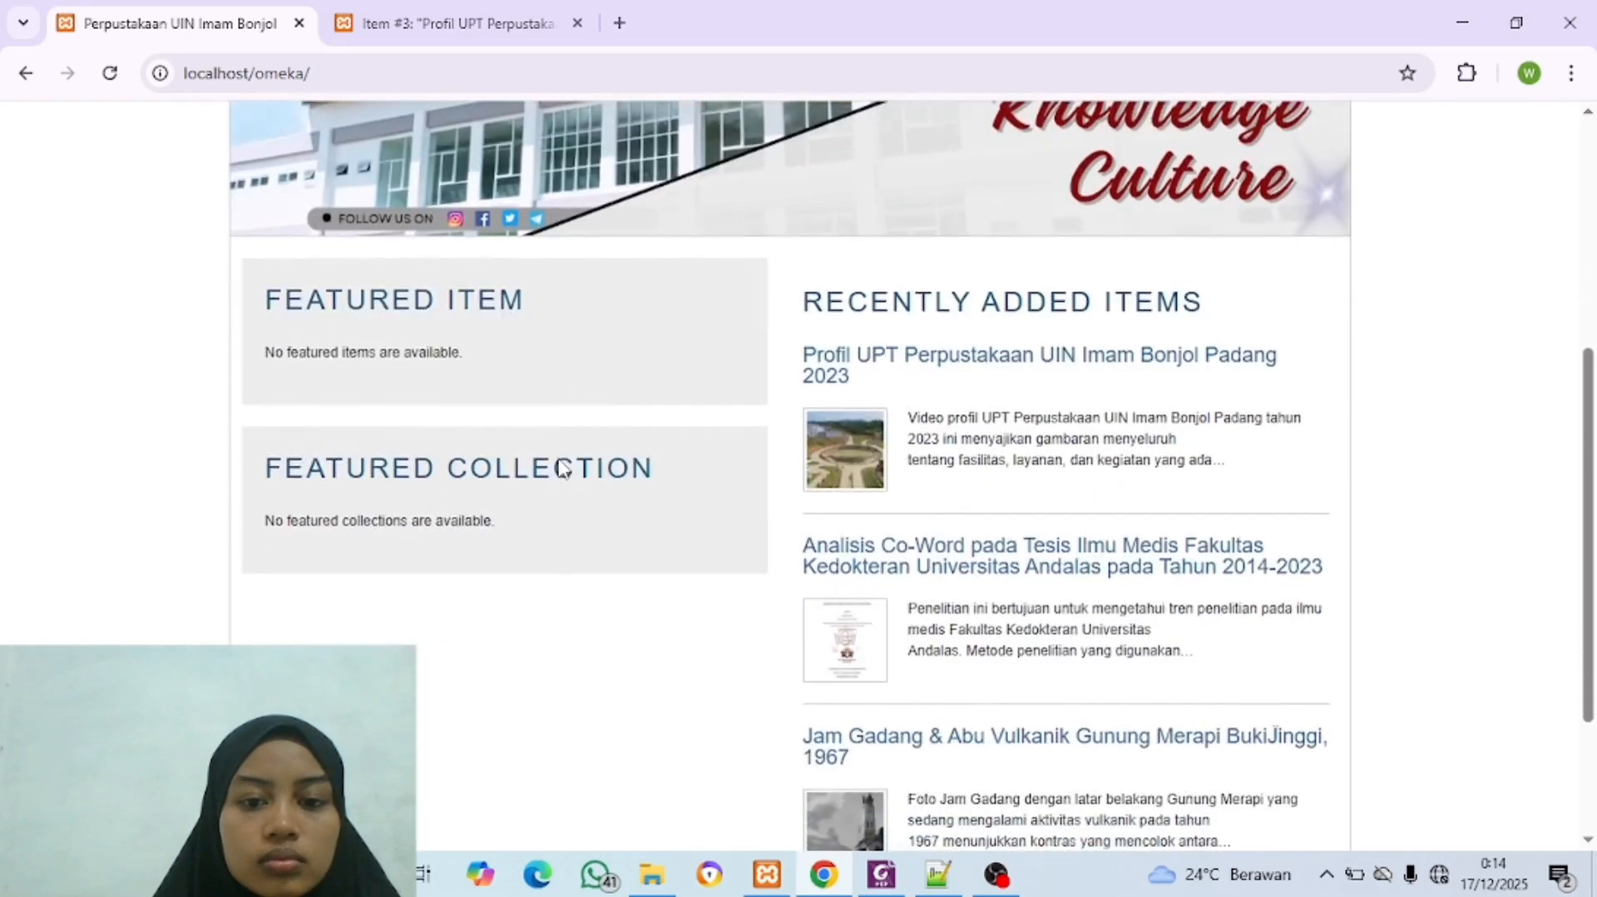
scroll(918, 447, up, 2)
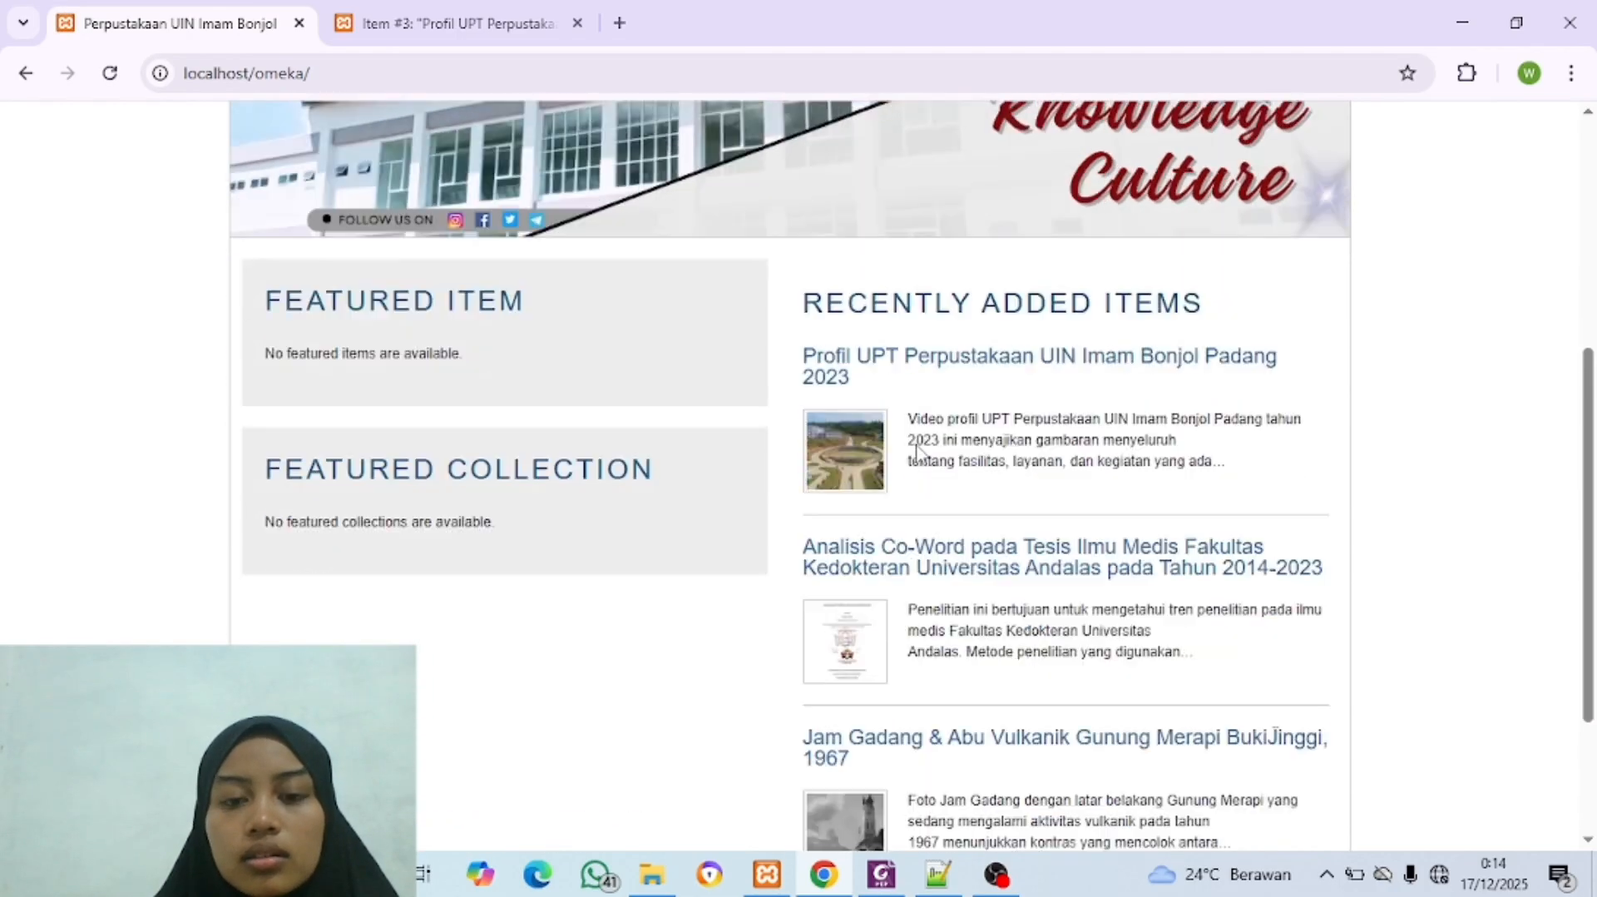
scroll(918, 447, up, 5)
scroll(920, 453, down, 3)
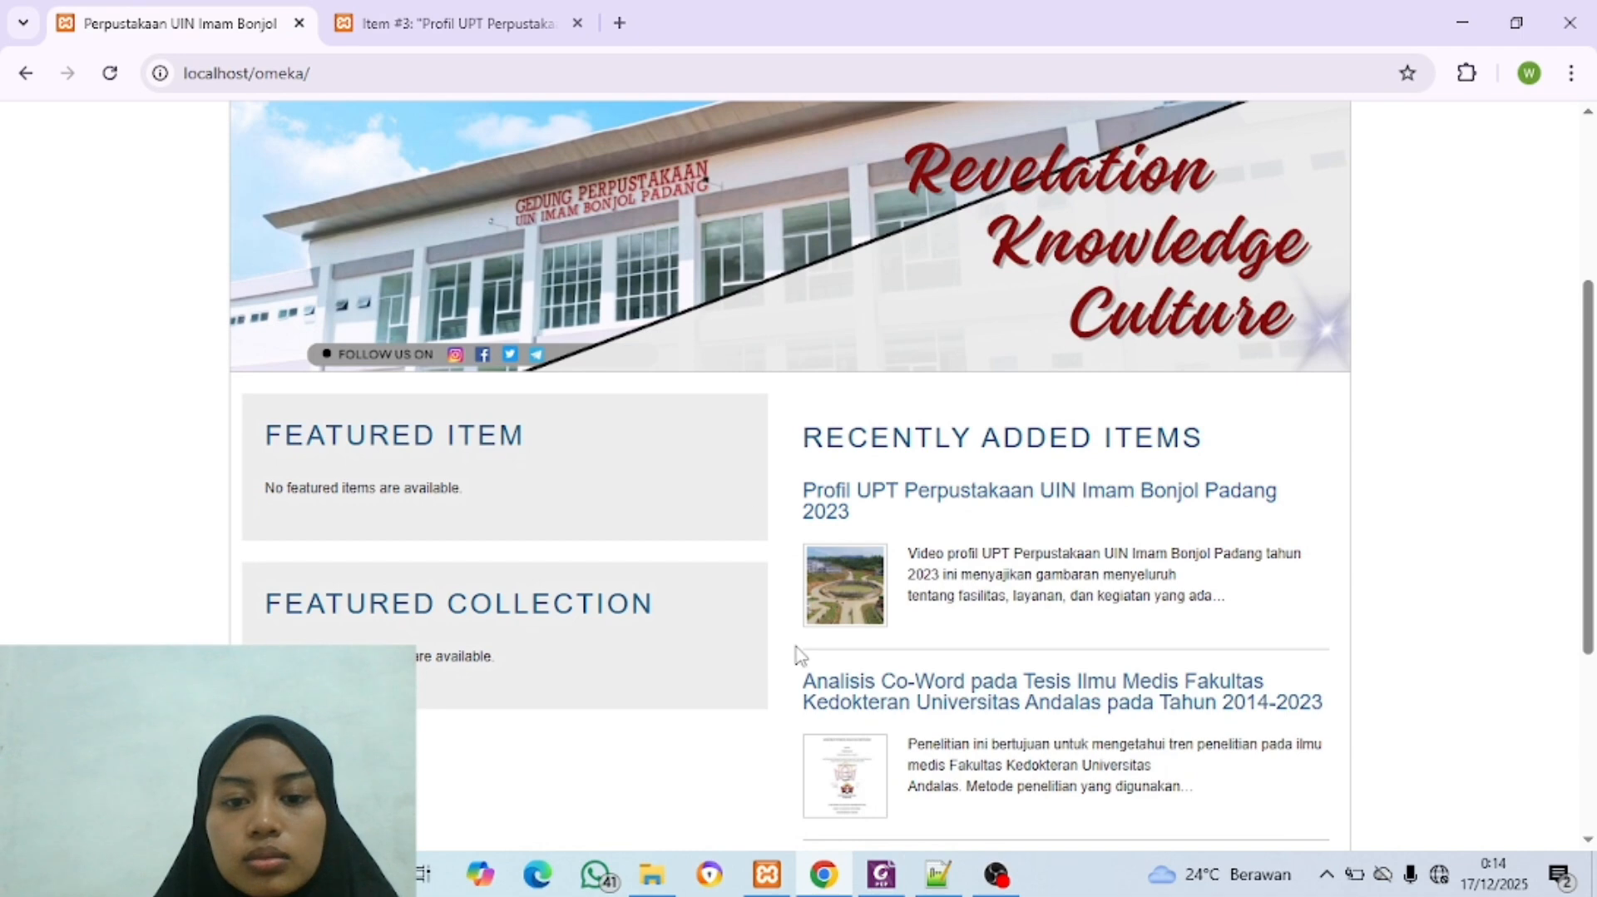
scroll(920, 446, up, 1)
scroll(921, 447, down, 2)
scroll(920, 446, up, 4)
scroll(922, 449, down, 8)
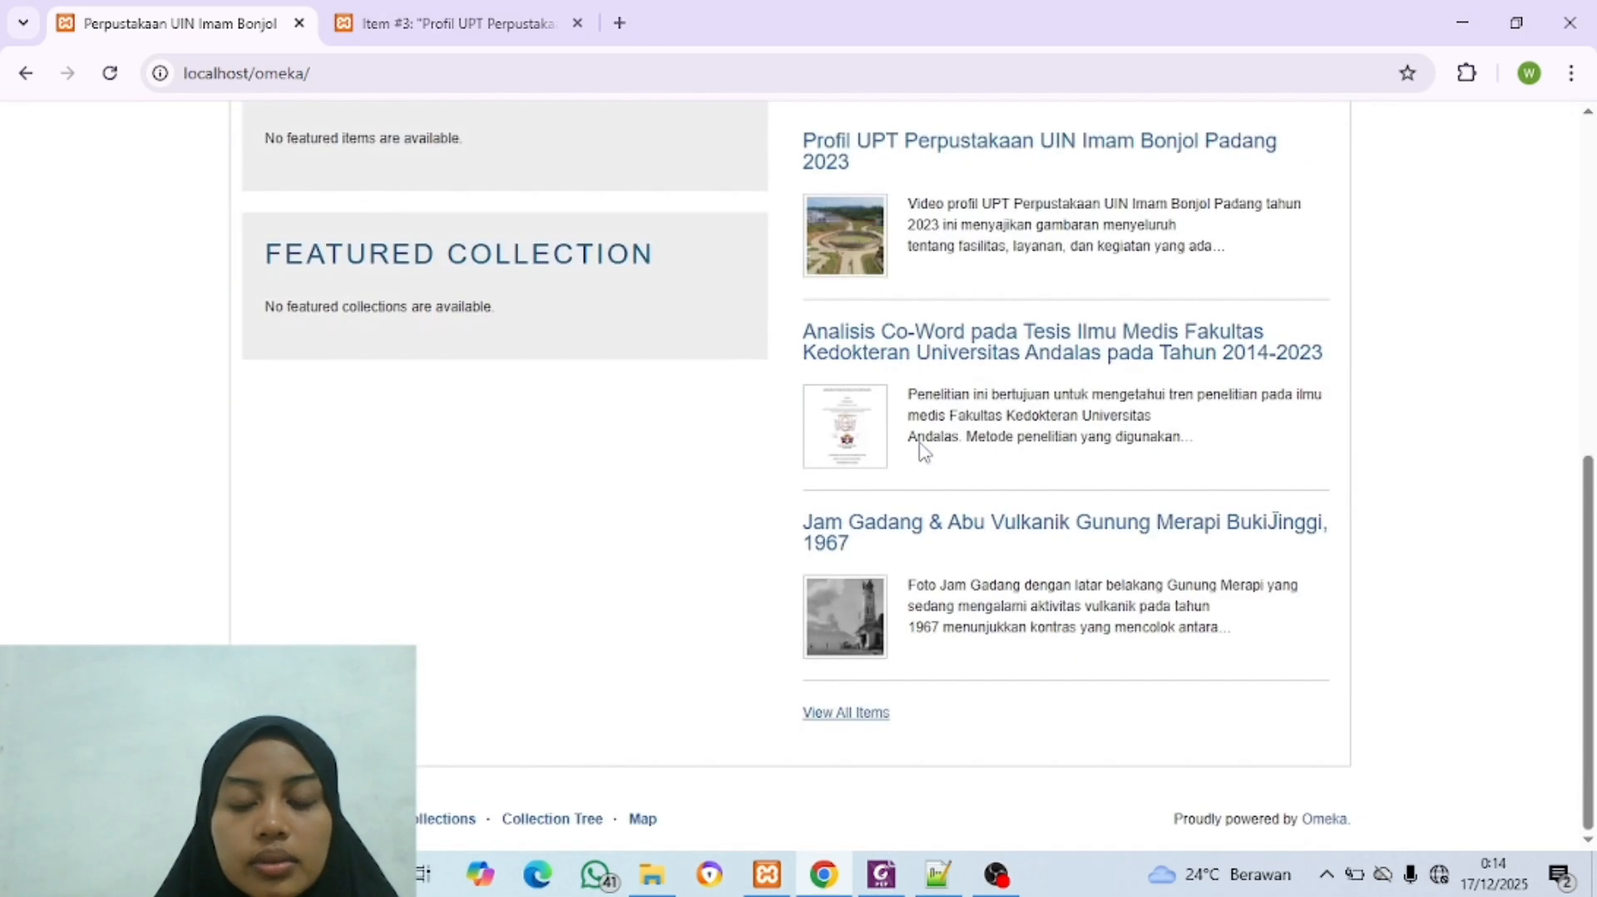
scroll(922, 449, up, 7)
scroll(920, 449, down, 4)
scroll(920, 449, up, 5)
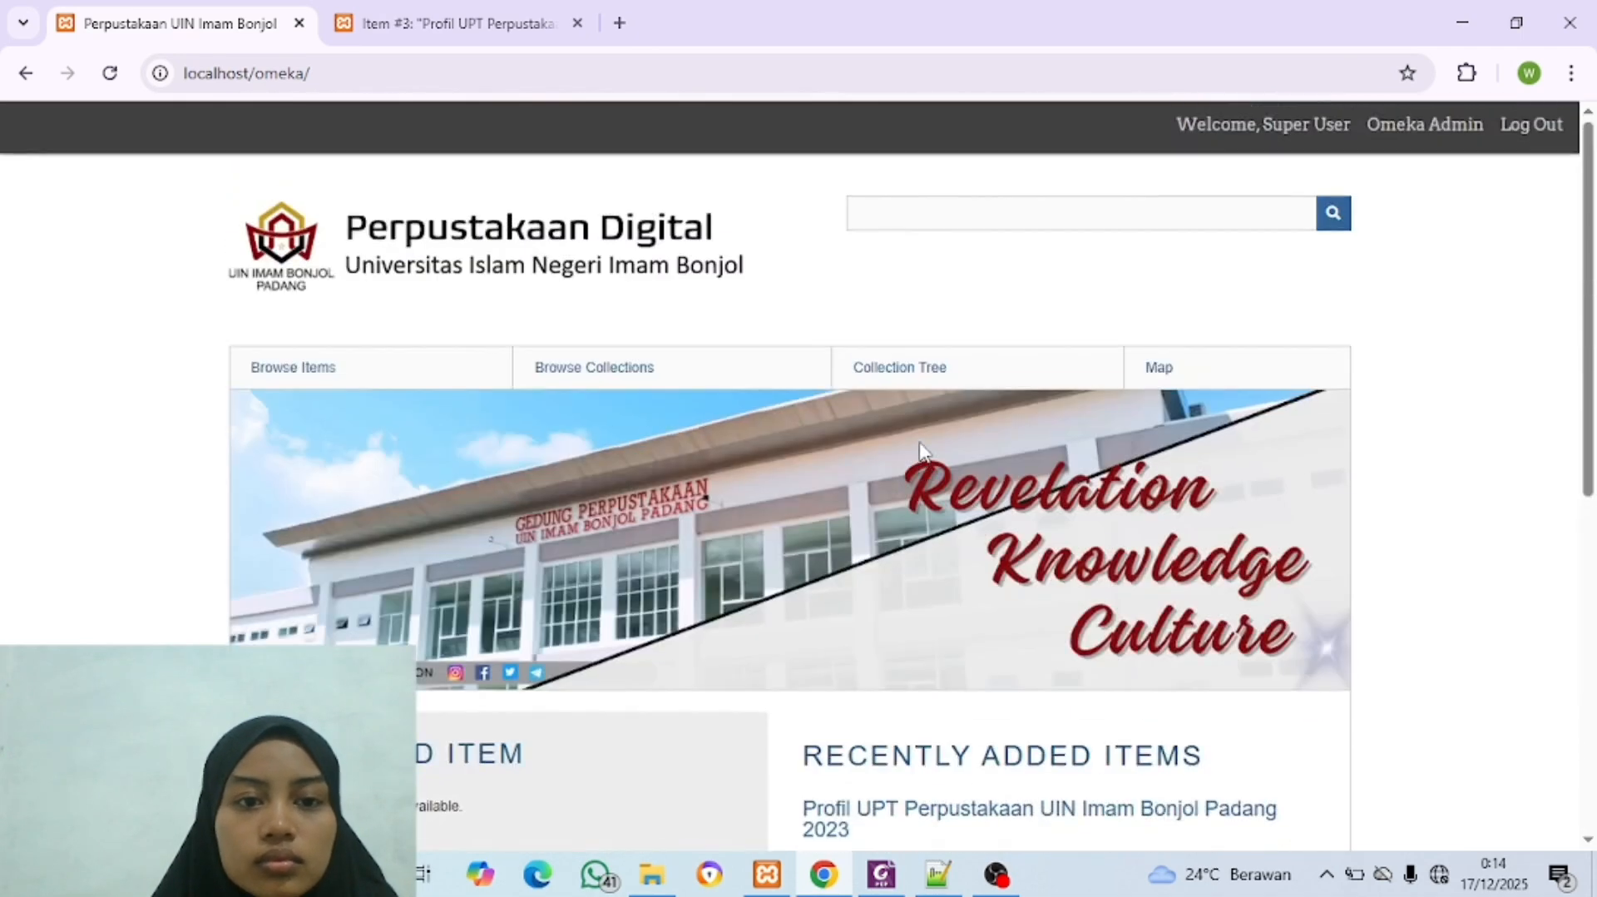
Step: Return to the Omeka admin site and examine the titles, creators and types in the list of all items
click(457, 26)
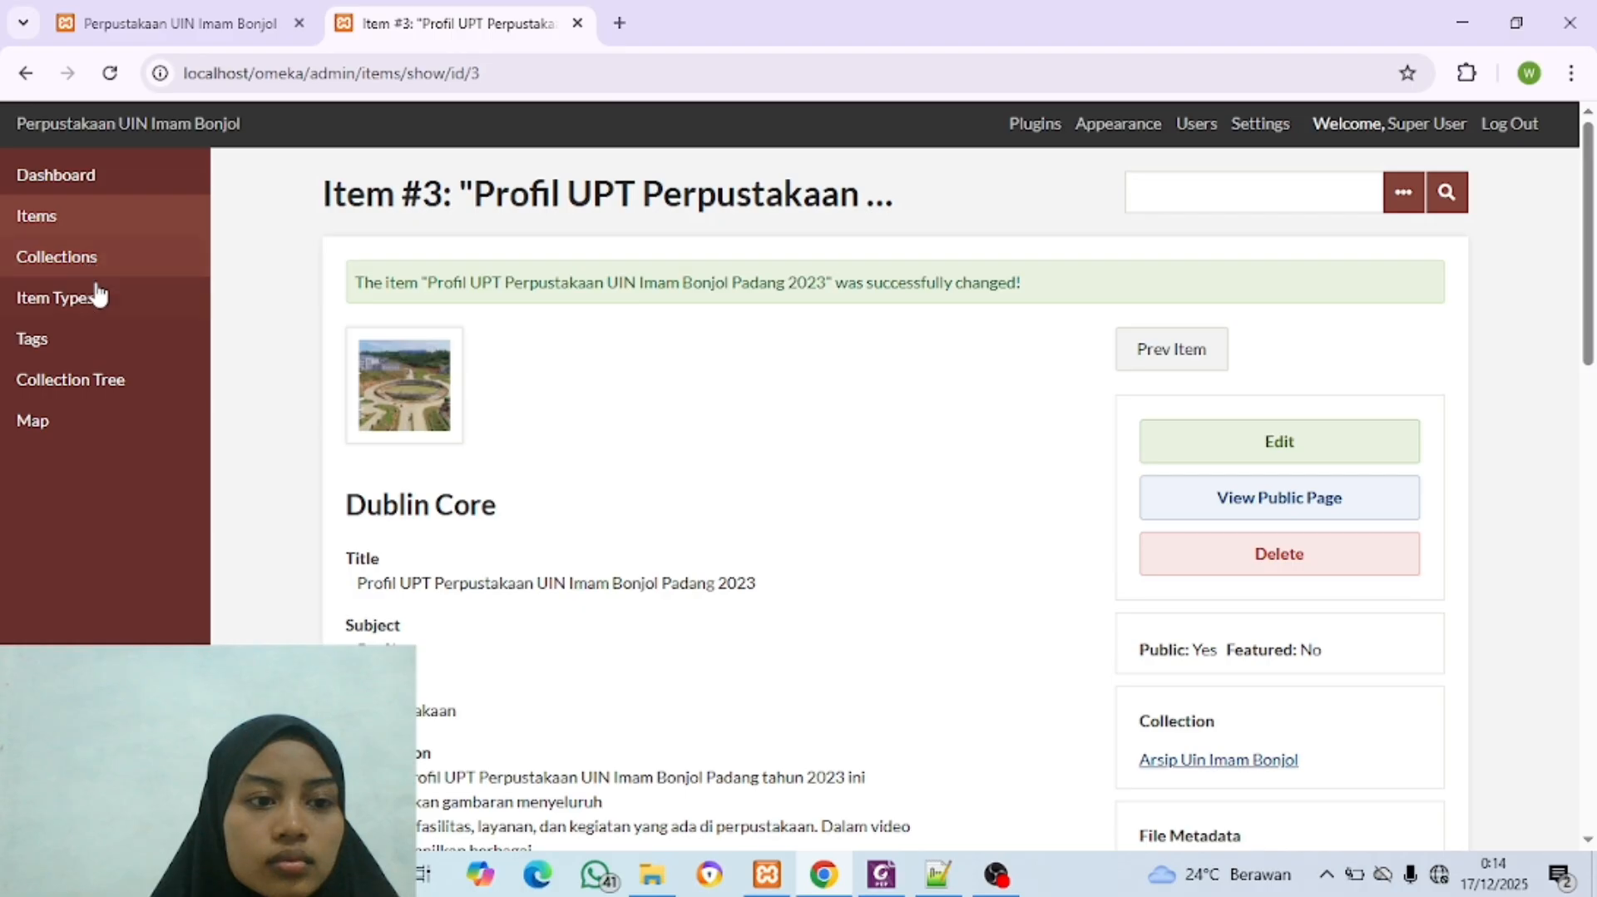
click(98, 296)
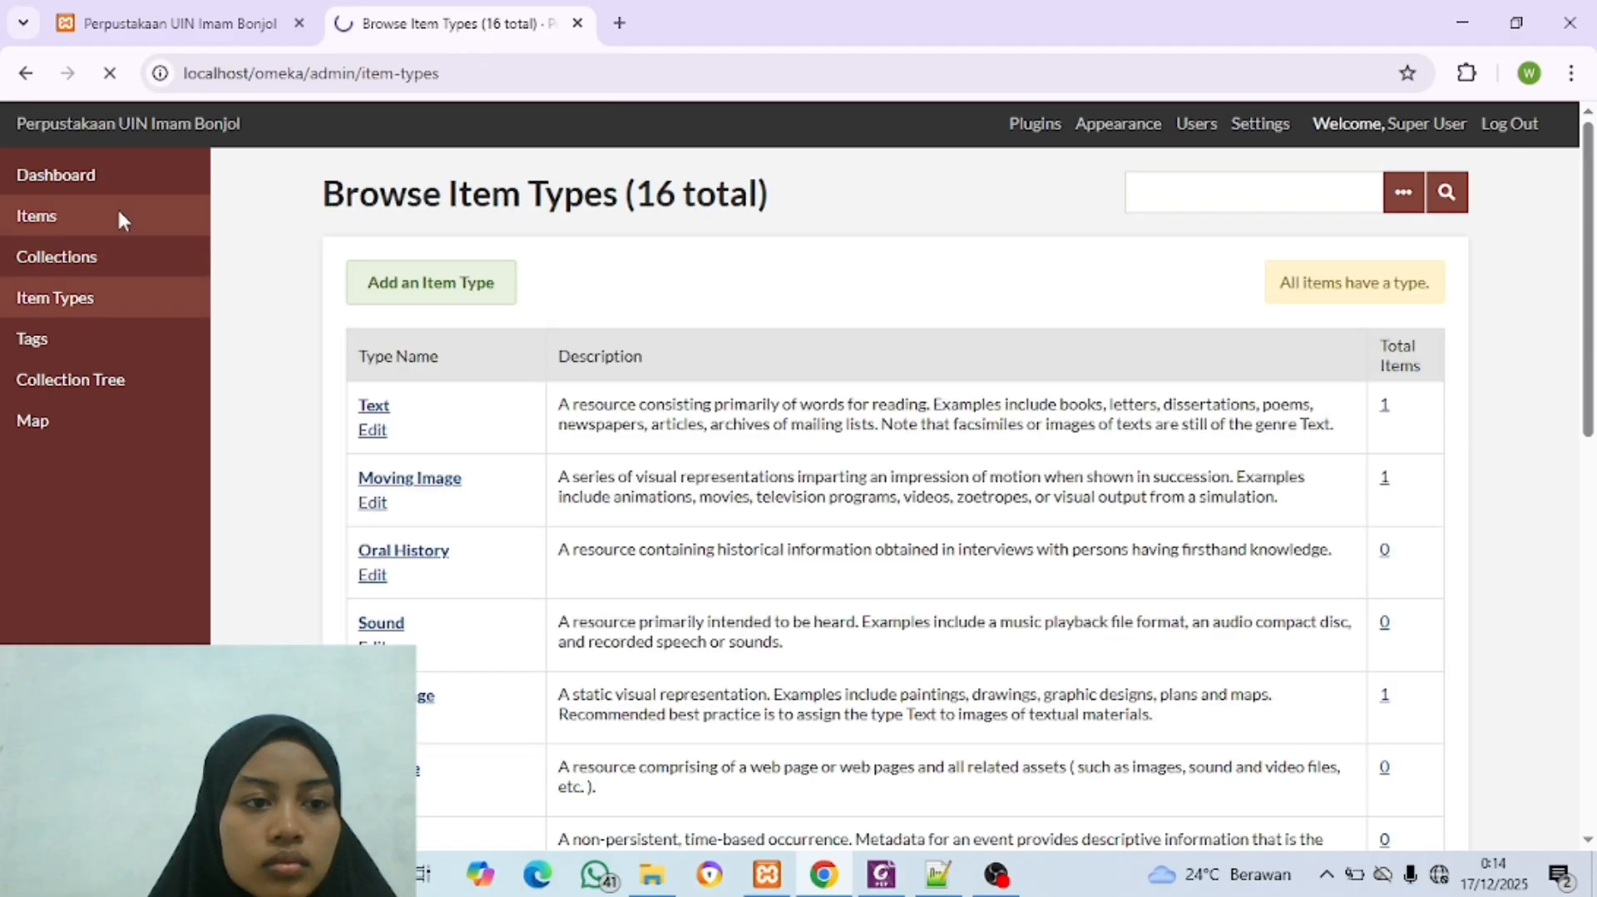
click(118, 214)
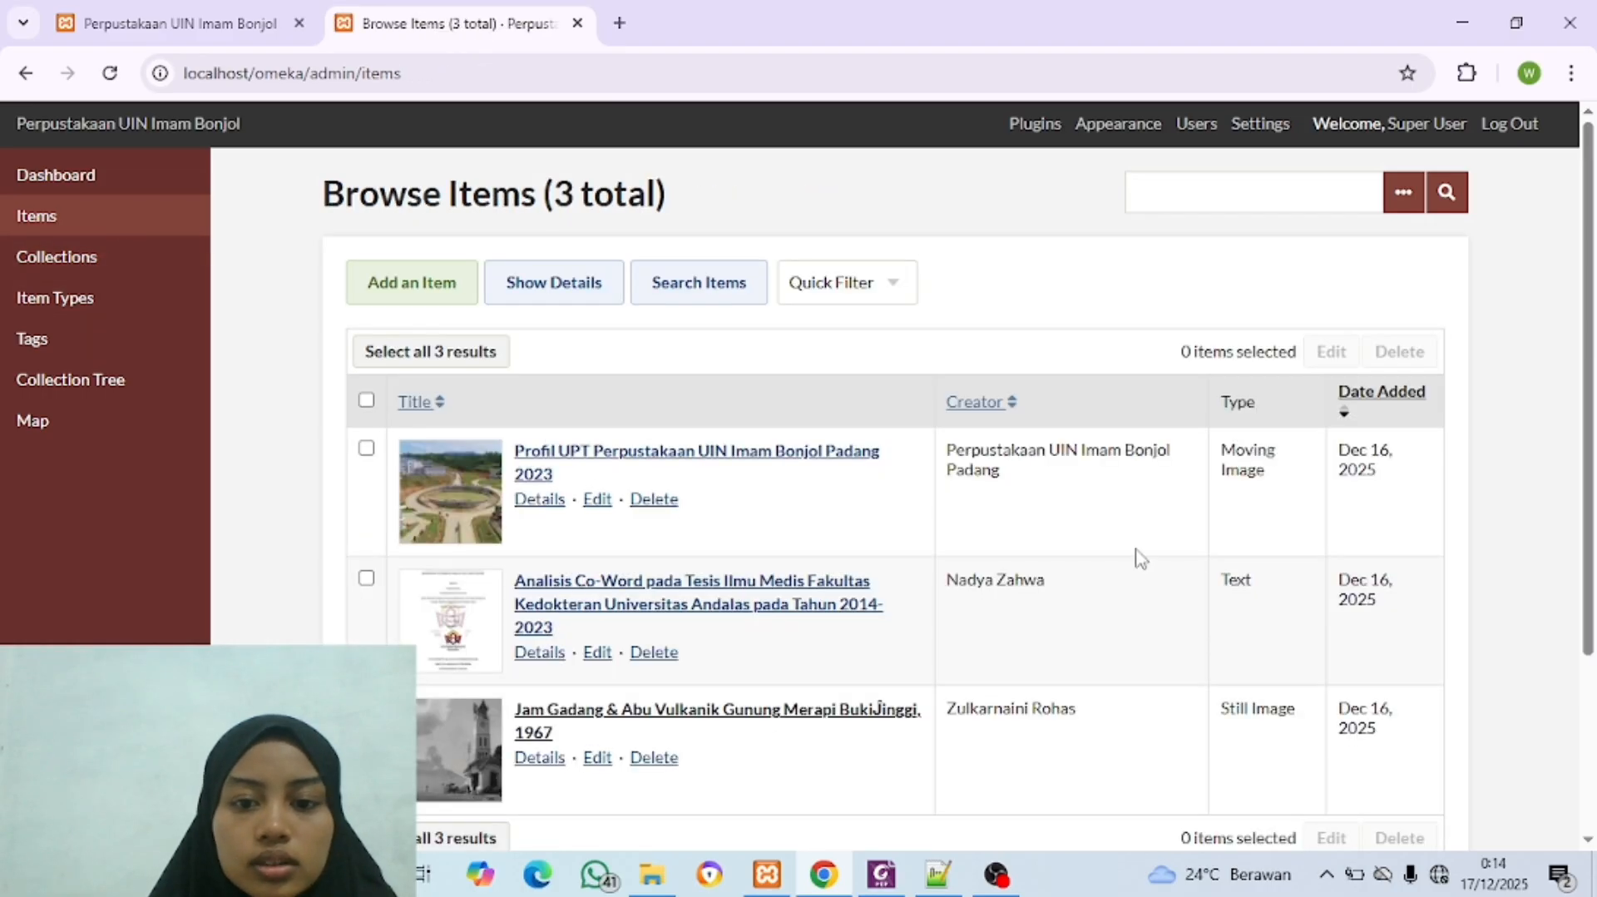
scroll(1138, 557, down, 3)
scroll(1134, 556, up, 3)
scroll(1135, 556, down, 1)
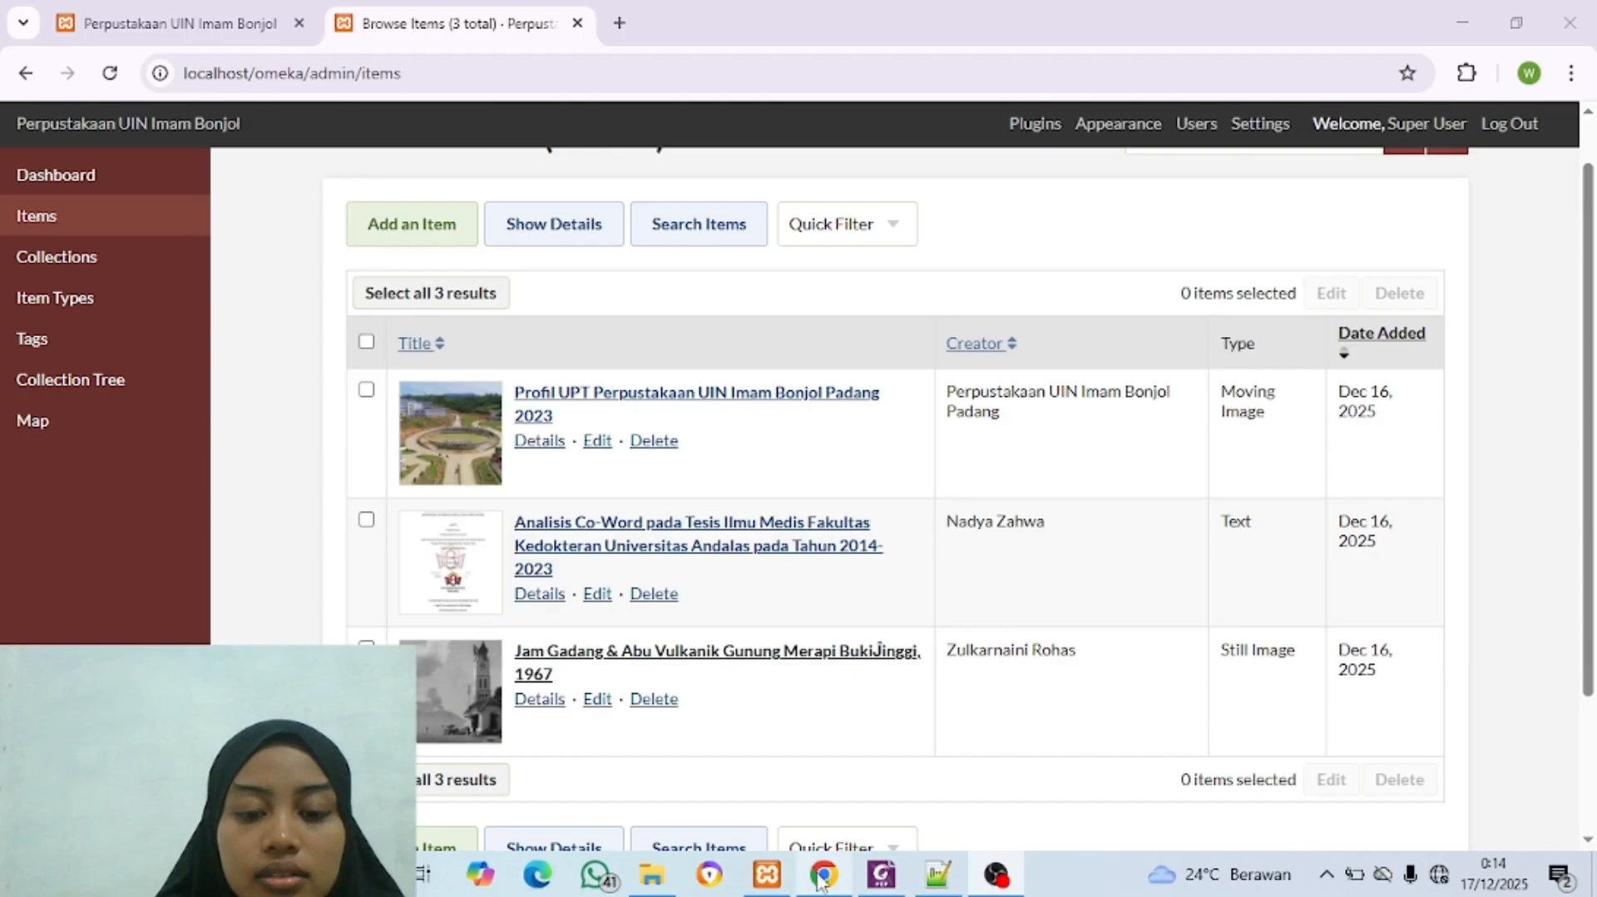
scroll(682, 613, down, 2)
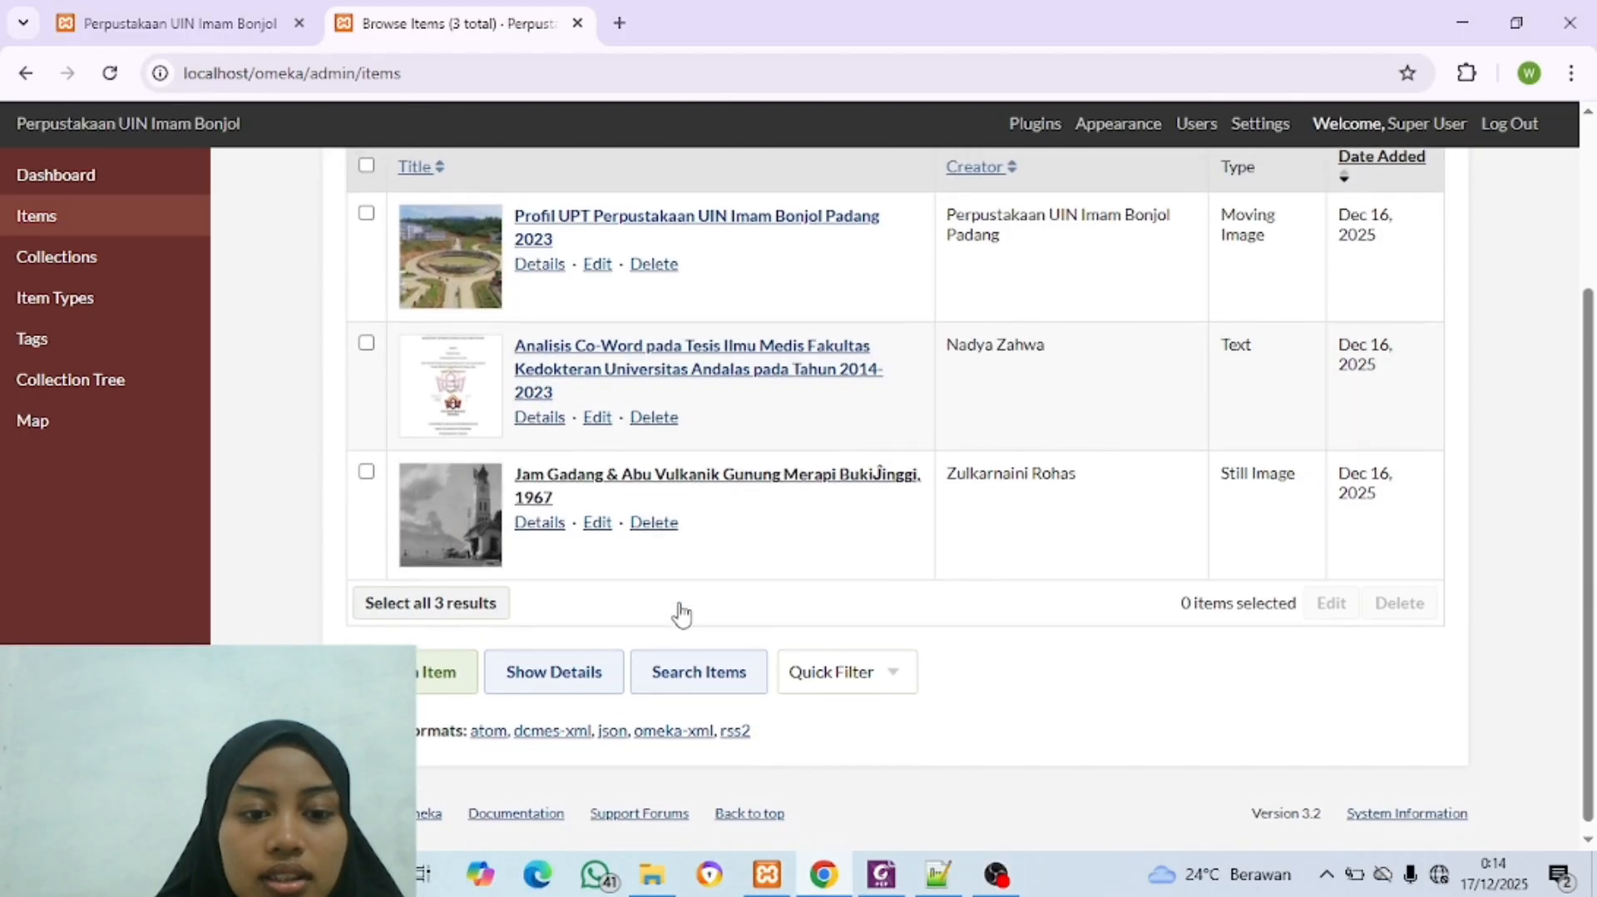
scroll(682, 613, up, 3)
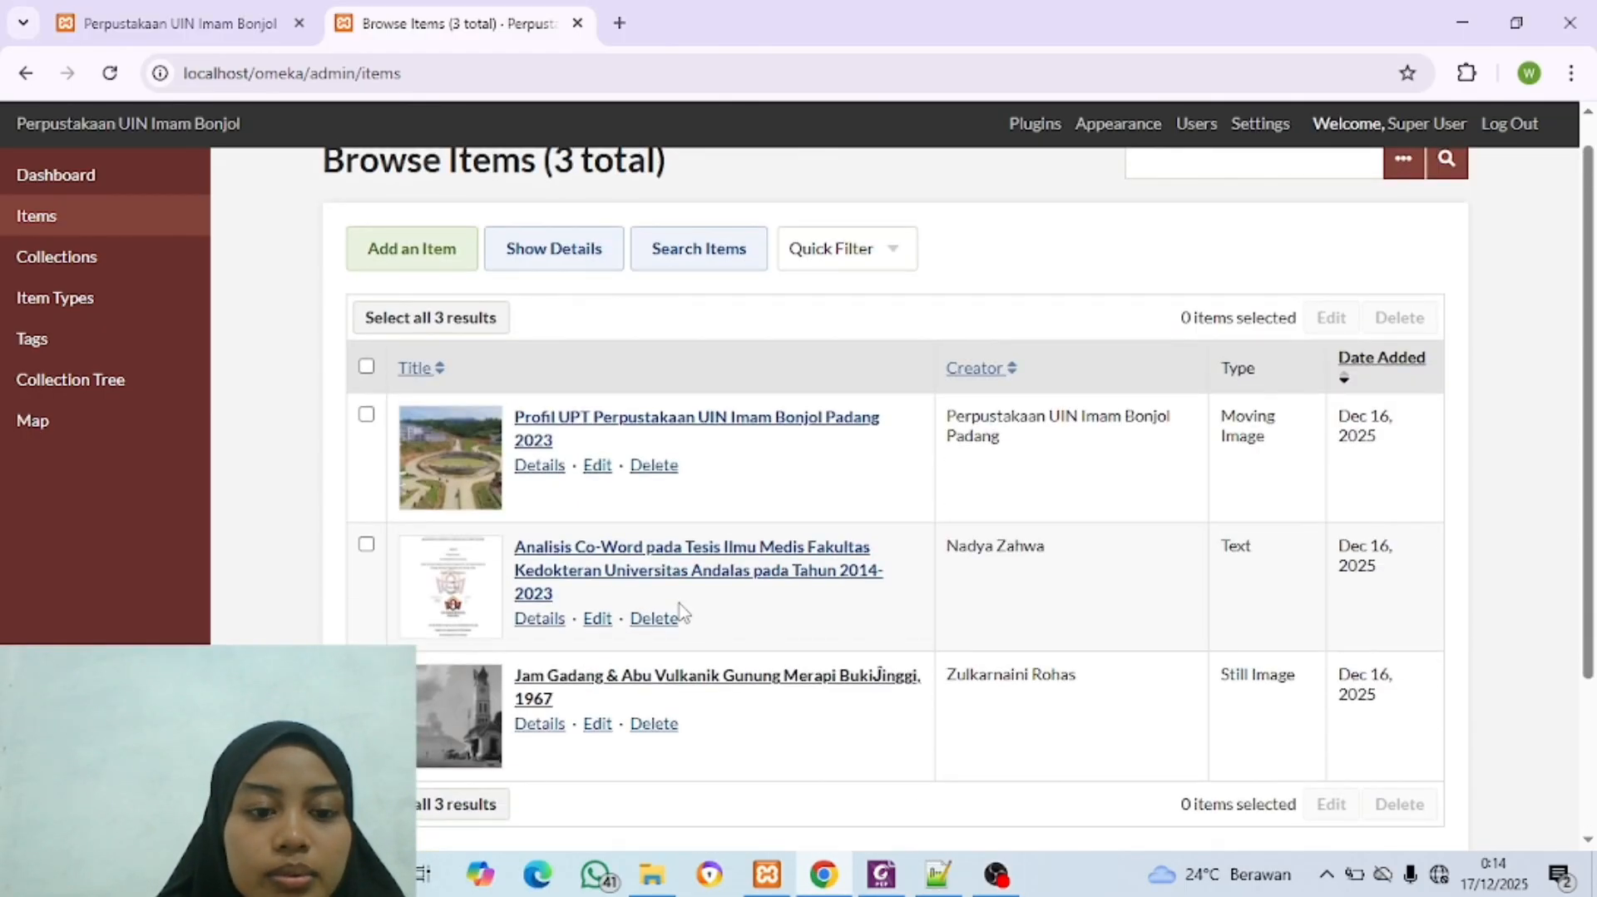